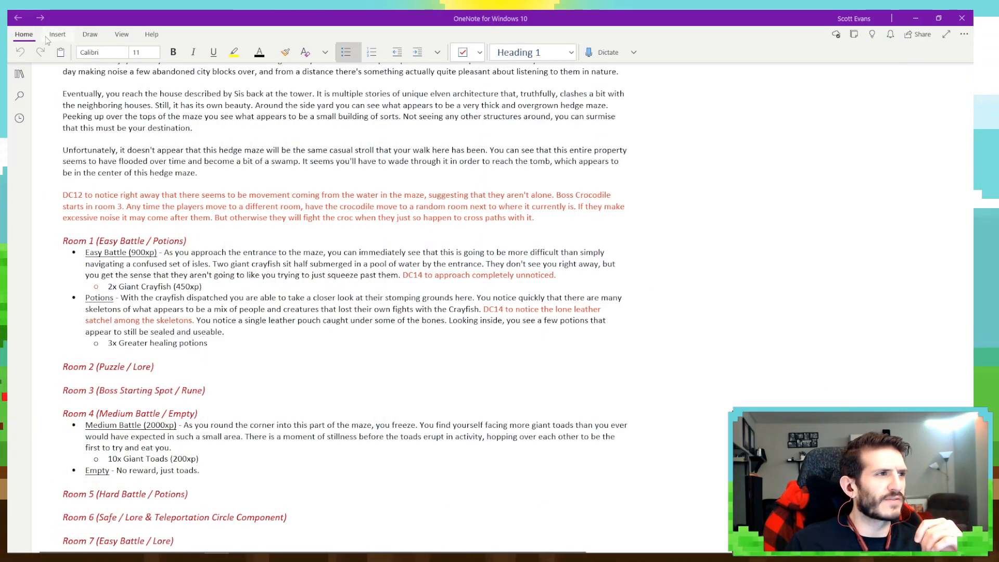
Open the Magic section's Level 5 Imbibements page and add an empty line below the Dispel Good and Evil entry.
click(19, 74)
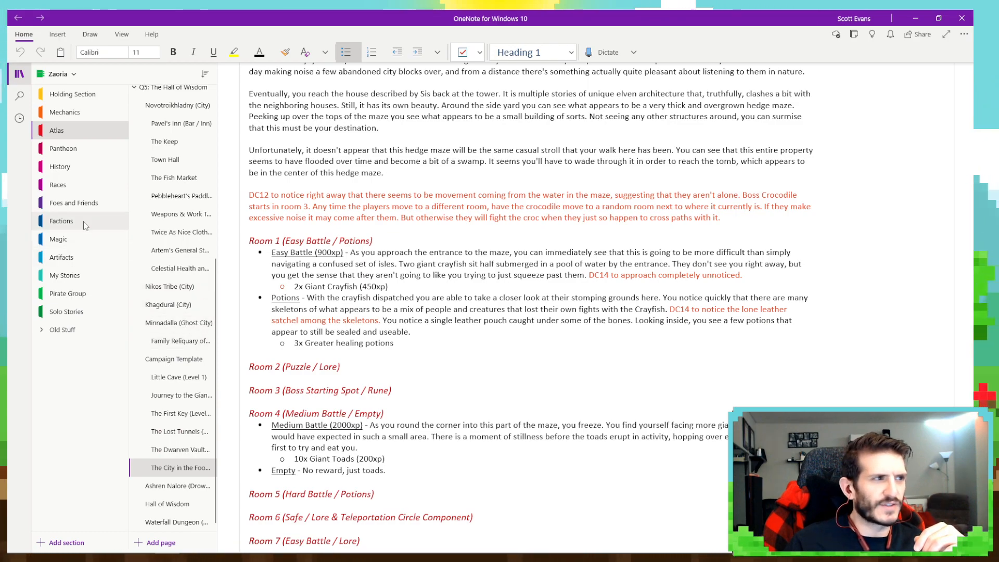
click(59, 240)
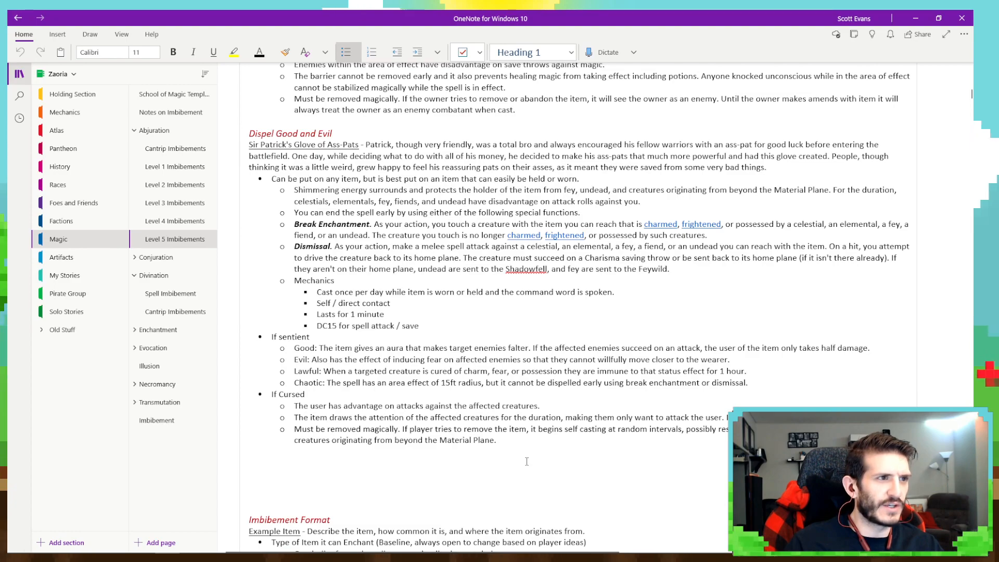
key(Return)
key(Return)
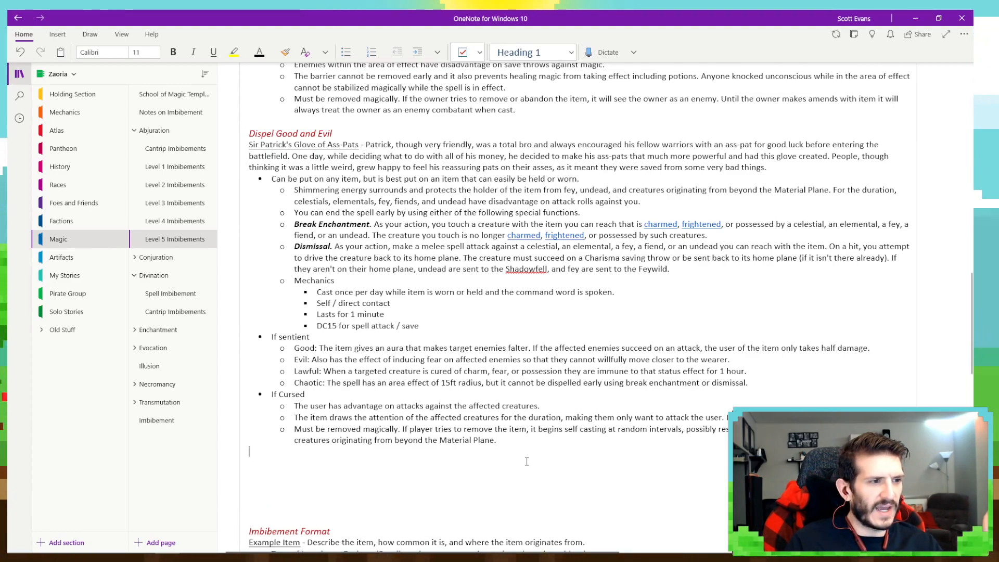
key(BackSpace)
key(BackSpace)
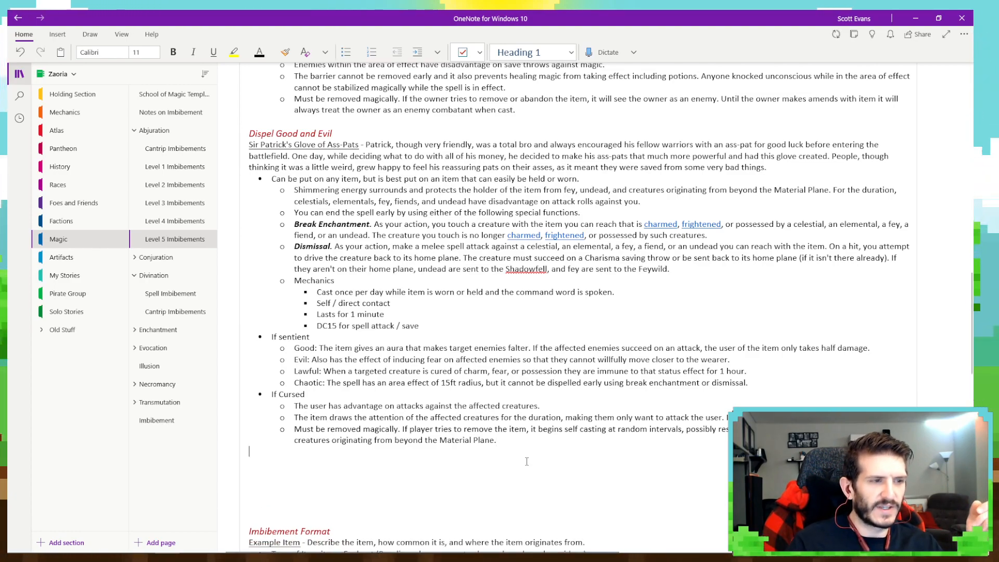
key(Return)
key(Return)
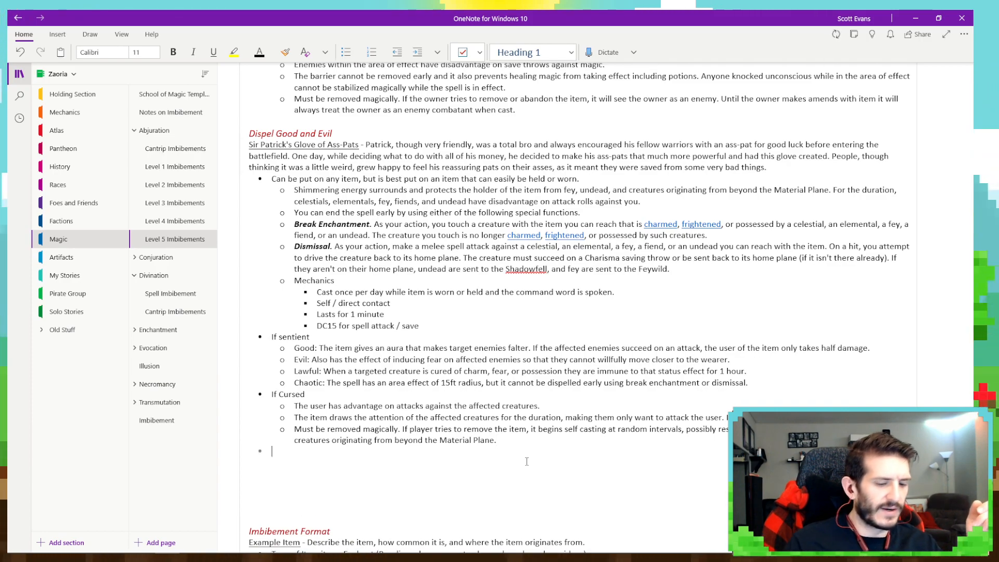
Copy the whole Imbibement Format template and paste it directly below the Dispel Good and Evil entry.
scroll(527, 461, down, 5)
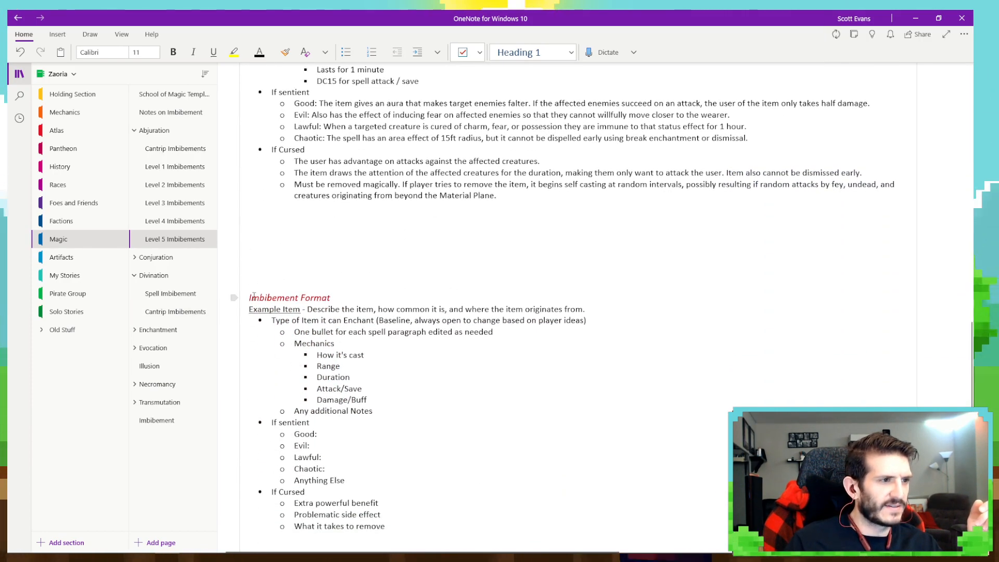
drag(249, 297, 442, 509)
key(ctrl+c)
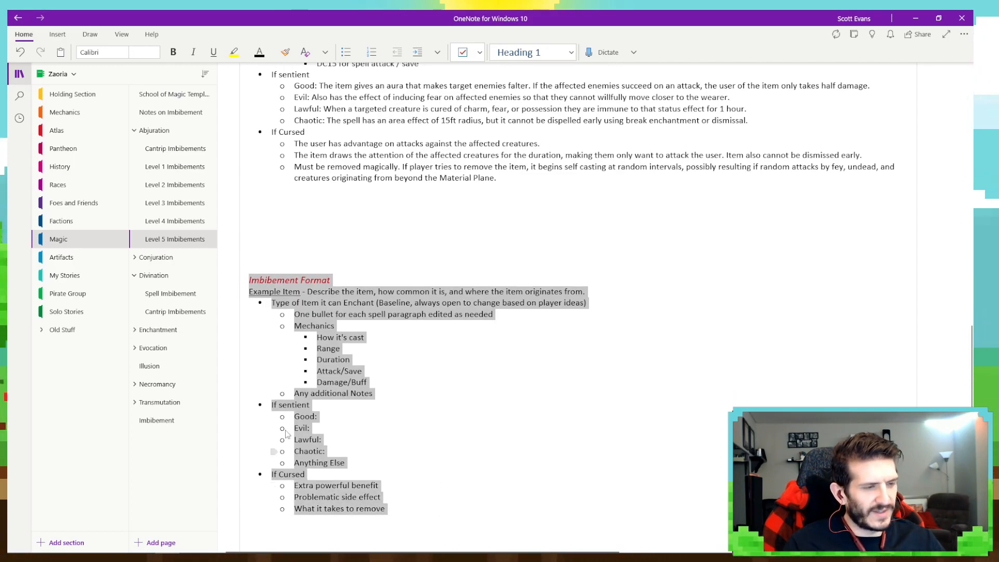
click(251, 200)
key(ctrl+v)
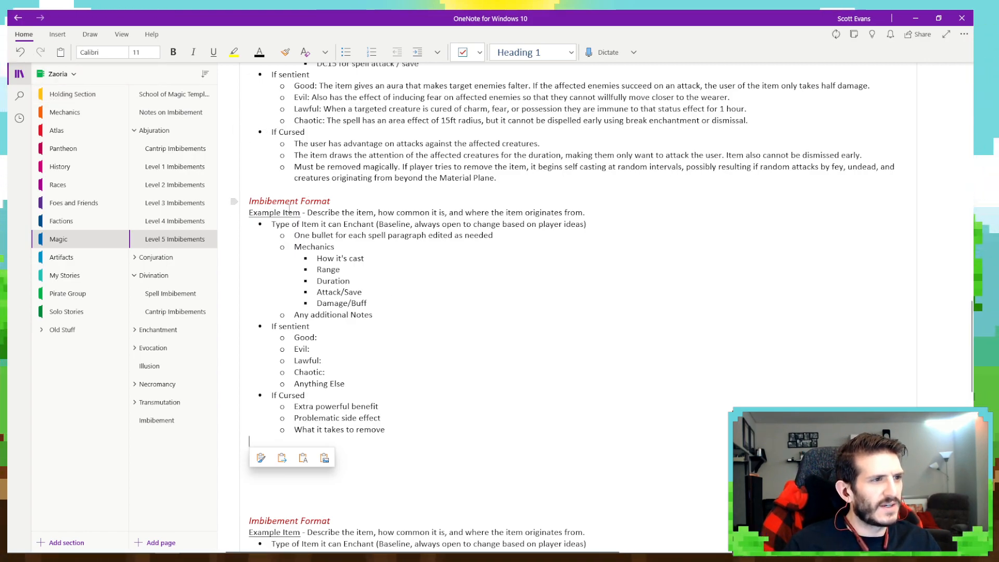
Select the whole "Imbibement Format" heading of the pasted template copy.
drag(249, 201, 331, 202)
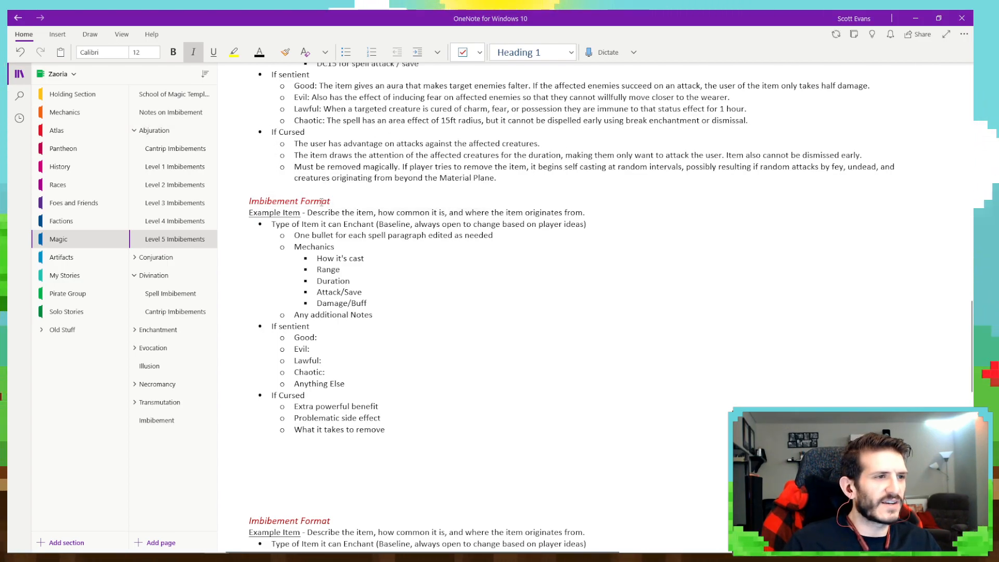
click(323, 201)
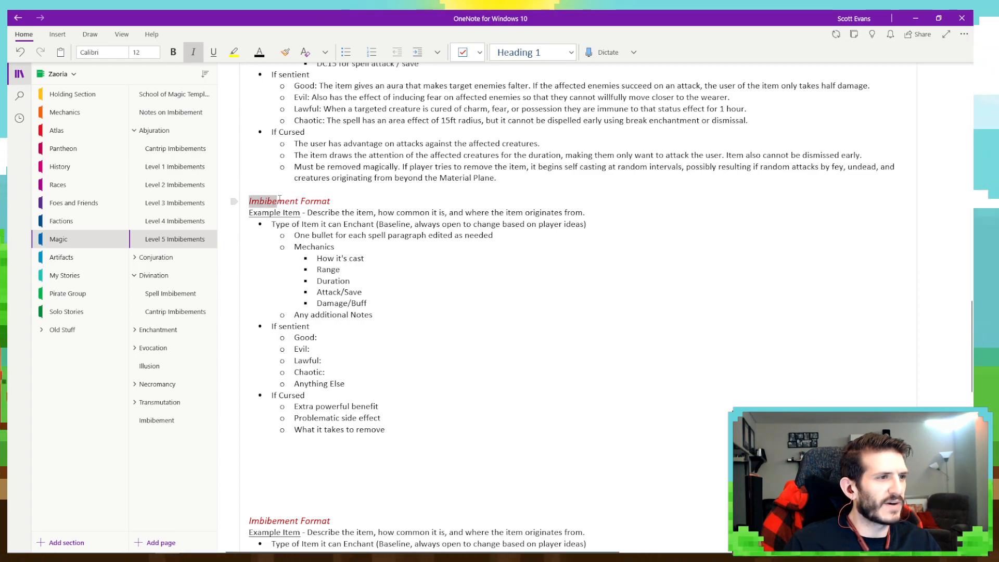
drag(330, 199, 330, 200)
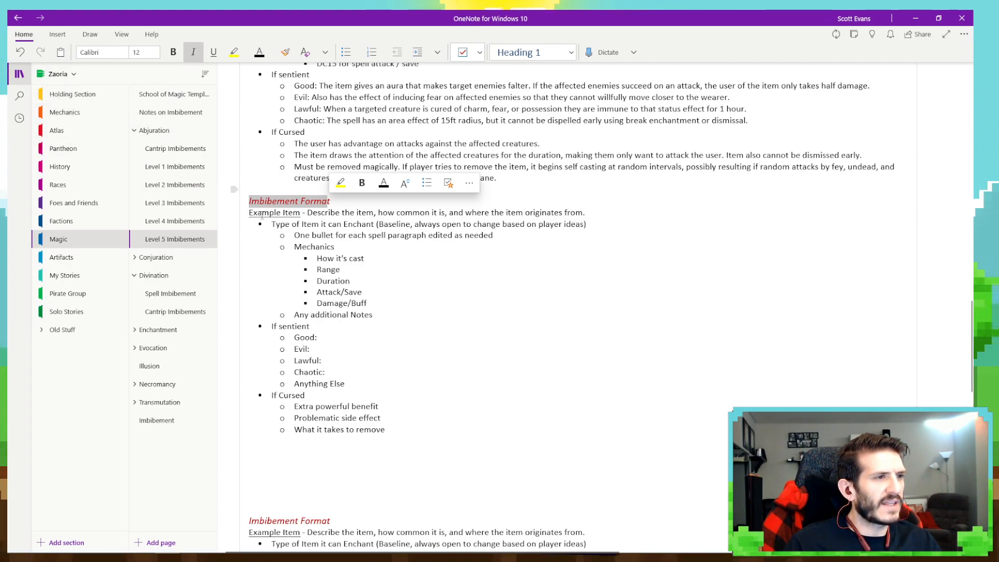
drag(331, 202, 234, 201)
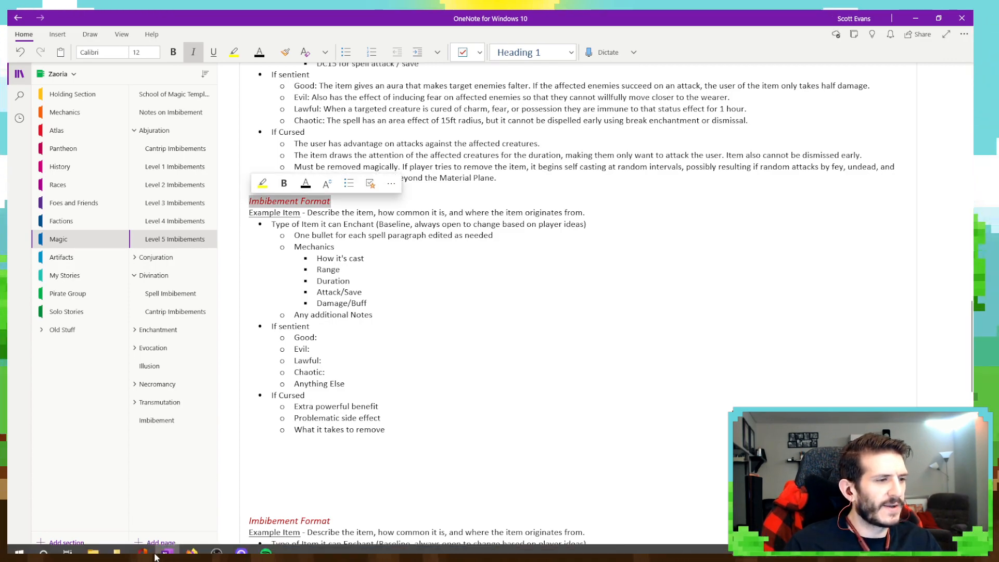
Switch to D&D Beyond in the browser, open the Spells listing and filter it to 5th-level spells.
mouse_move(237, 543)
click(192, 544)
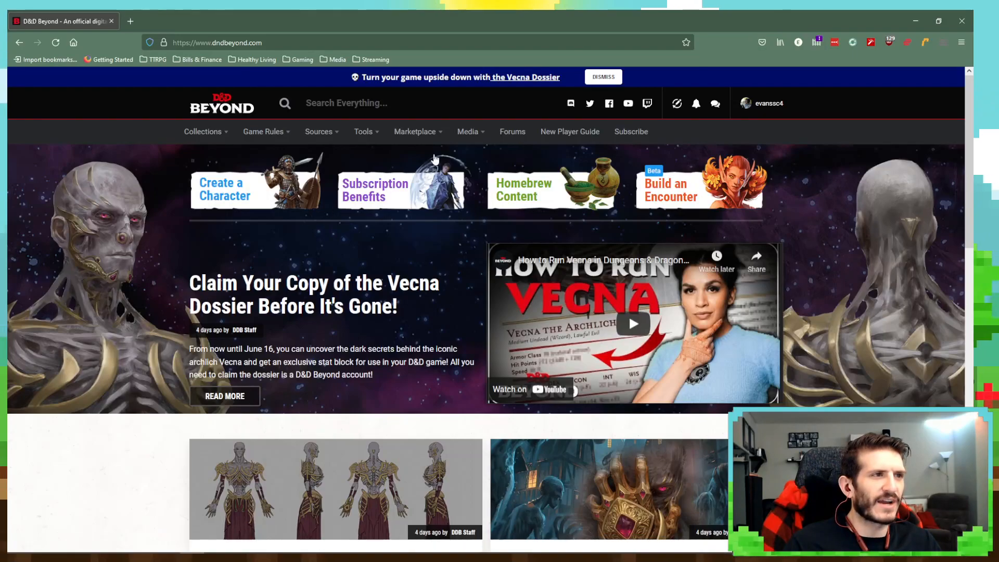
mouse_move(276, 135)
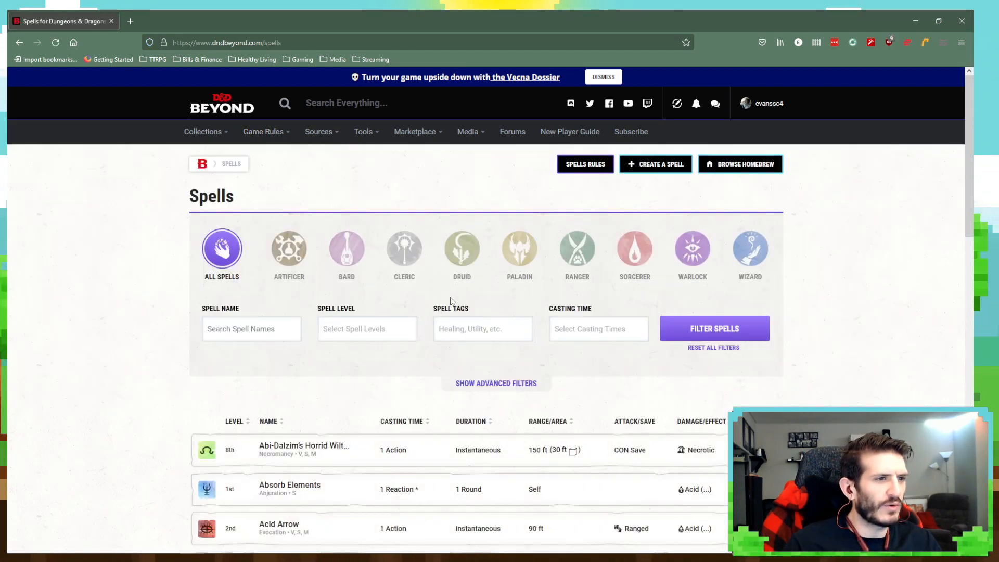
click(465, 330)
click(351, 328)
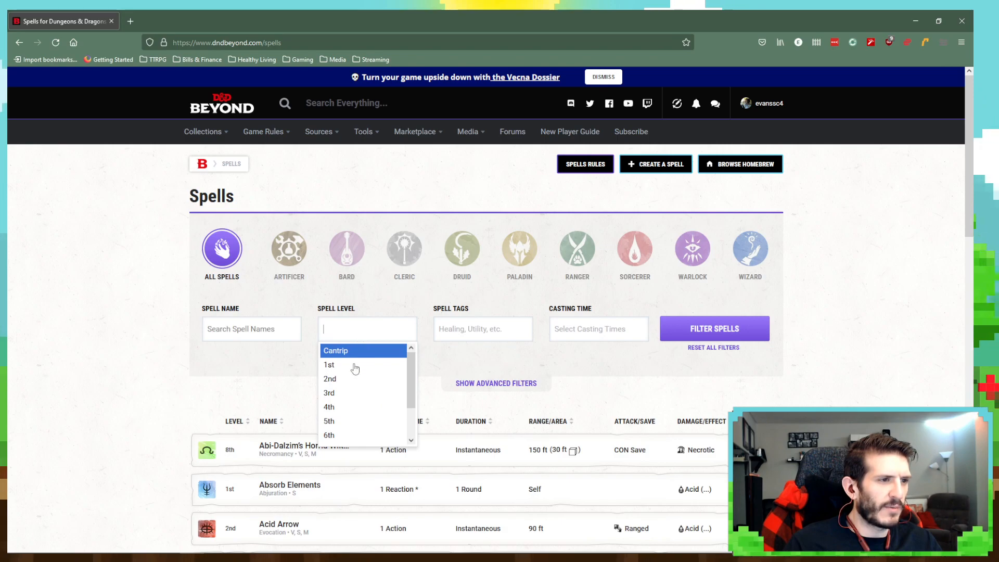
click(341, 425)
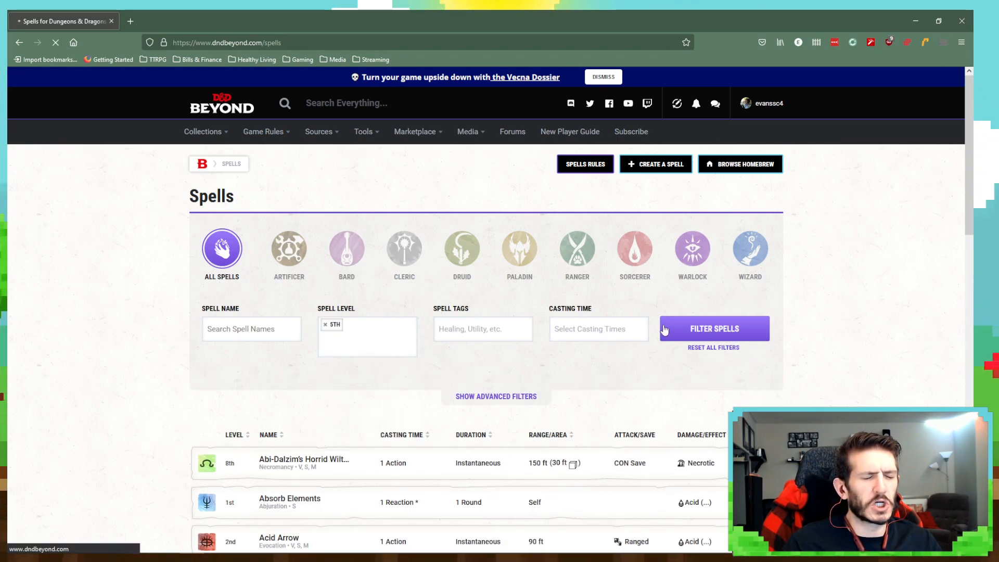
click(733, 333)
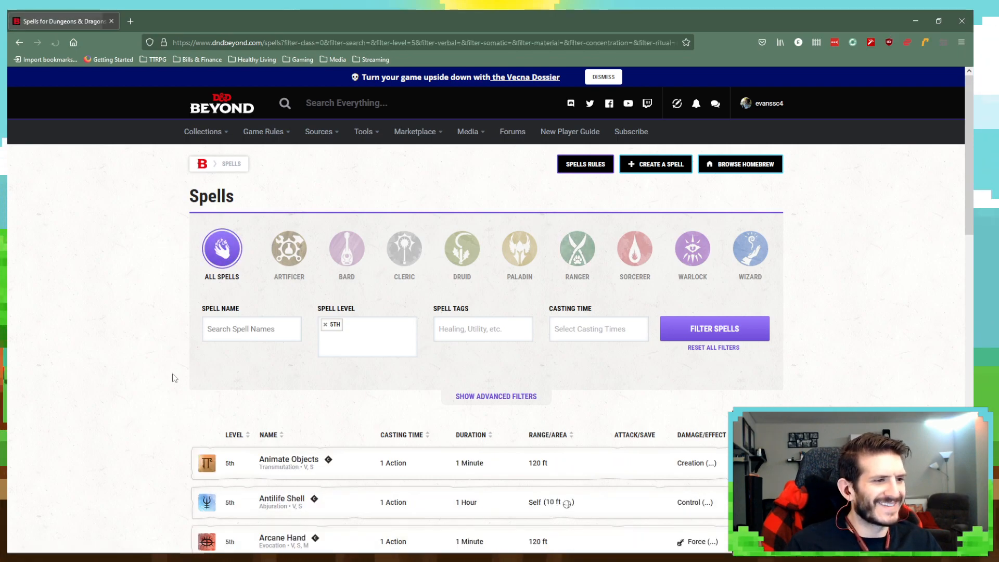
Look over the 5th-level spells and narrow the list to the Abjuration school using the advanced filters.
scroll(151, 383, down, 3)
scroll(156, 390, down, 5)
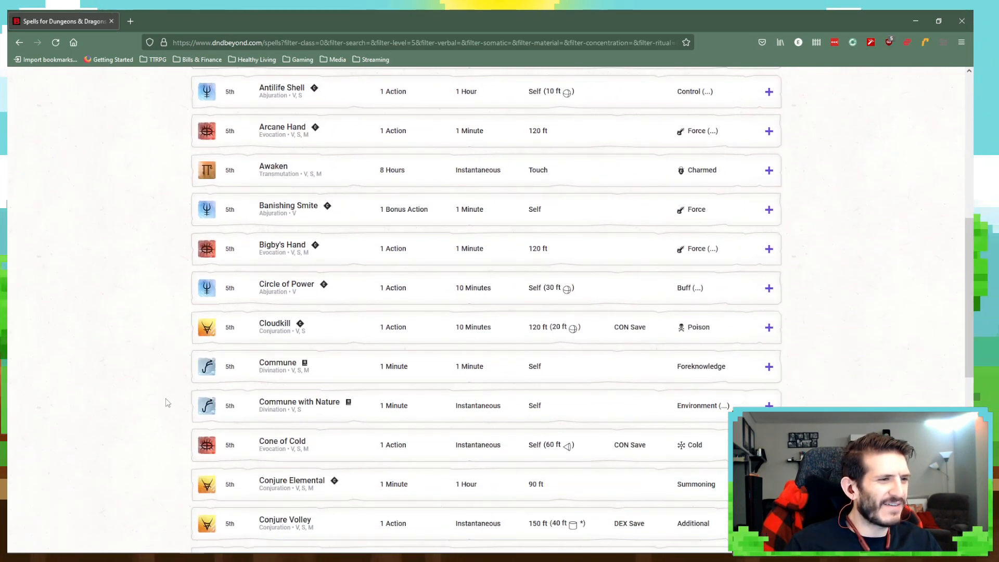
scroll(168, 404, up, 1)
scroll(166, 403, up, 6)
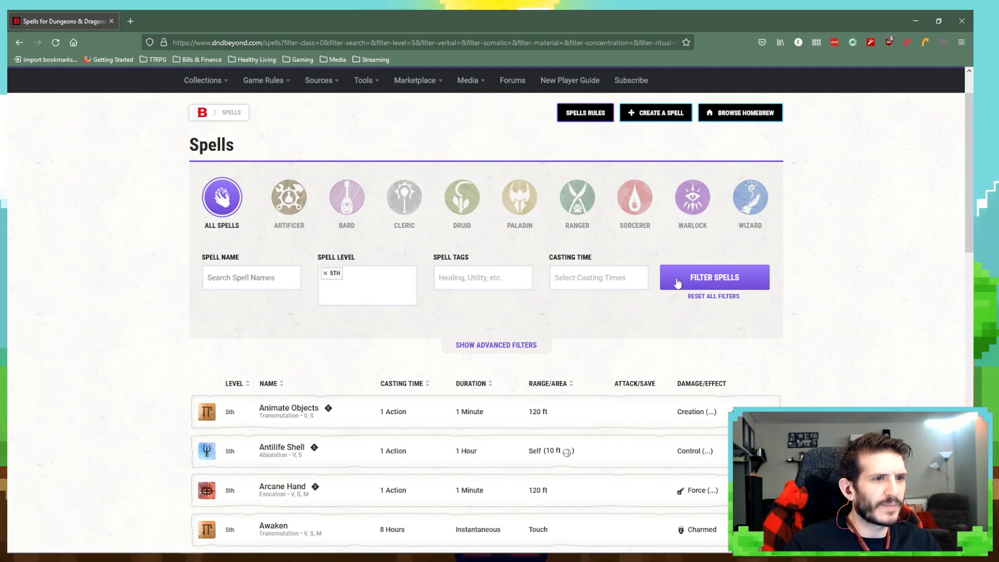
click(479, 345)
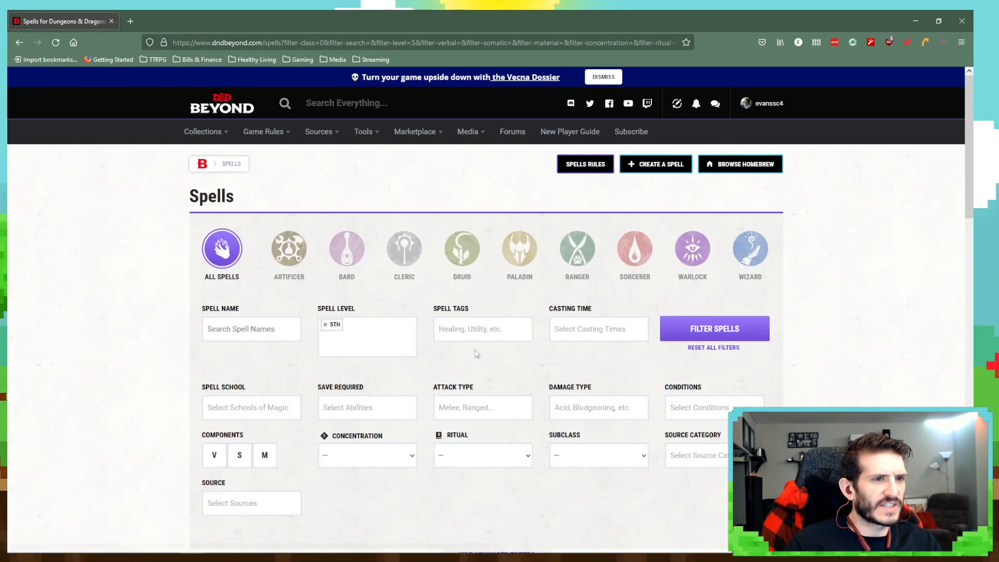
click(260, 408)
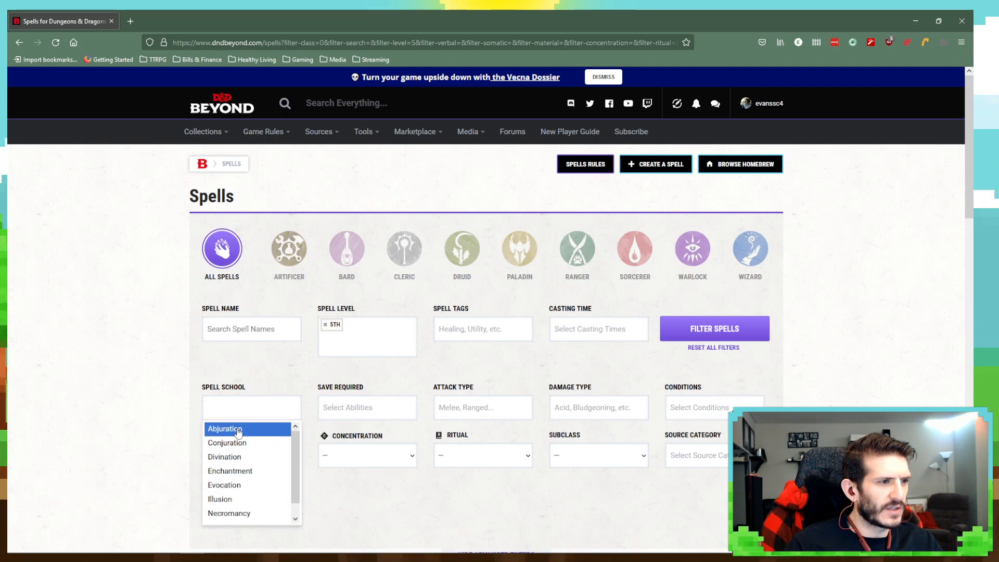
click(237, 426)
click(708, 341)
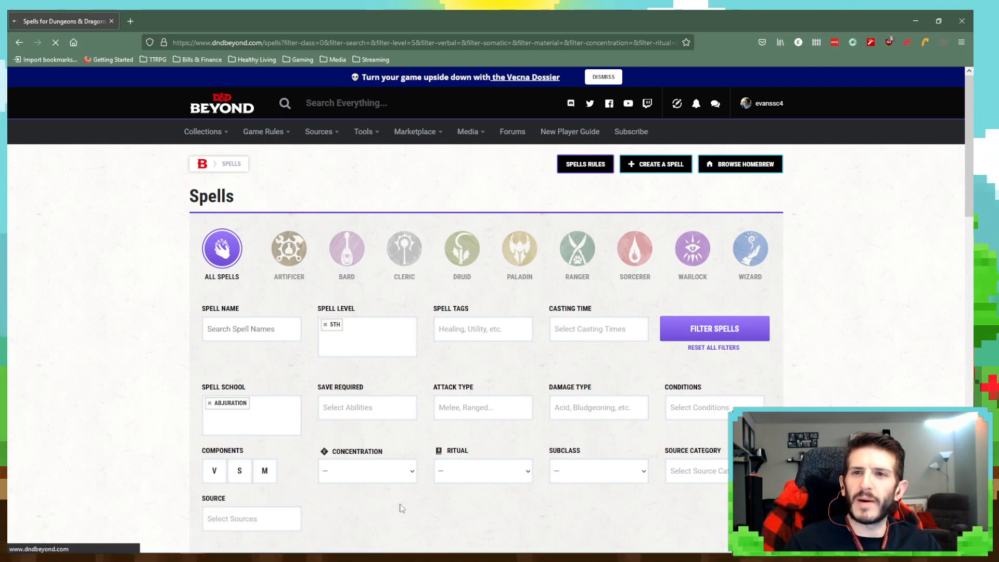
Expand the details of Freedom of the Winds in the filtered spell results.
scroll(89, 387, down, 6)
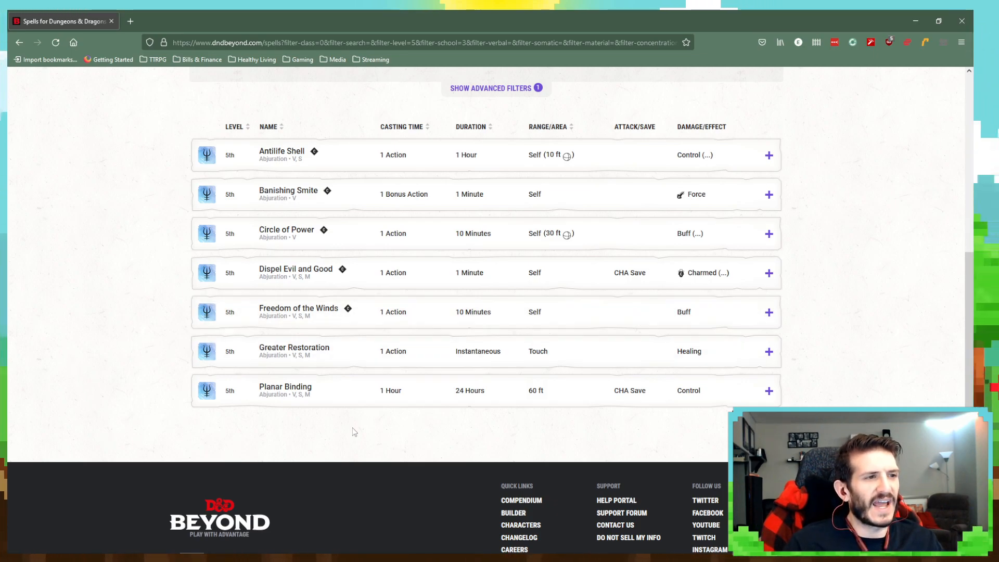
click(364, 327)
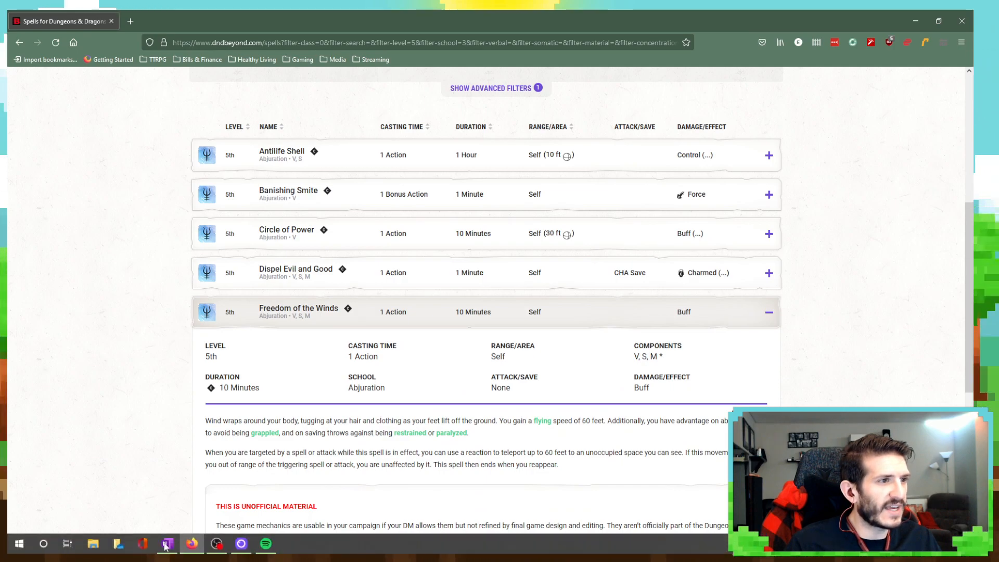
mouse_move(202, 551)
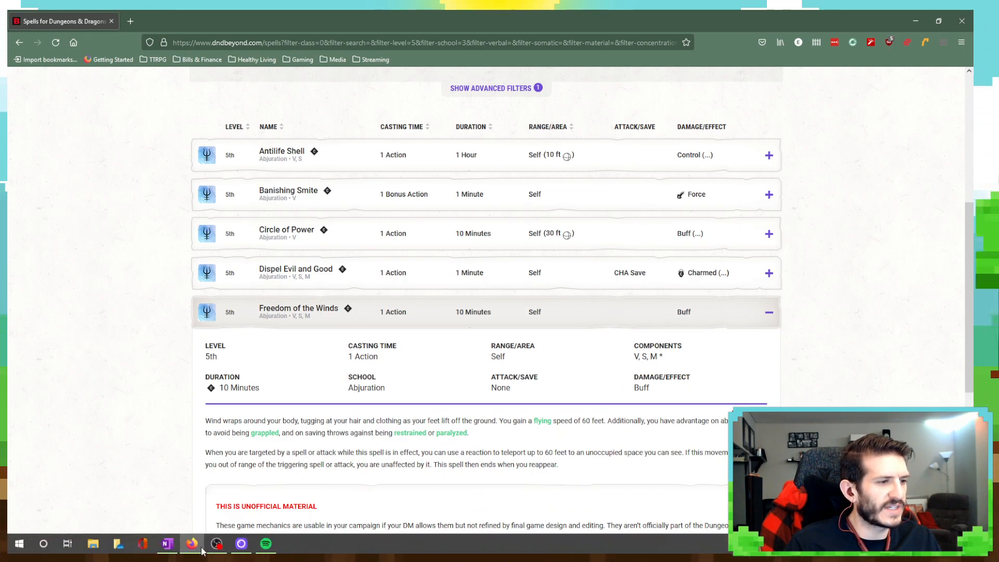
Switch to OneNote, review the Dispel Good and Evil entry and hide the notebook navigation.
click(174, 555)
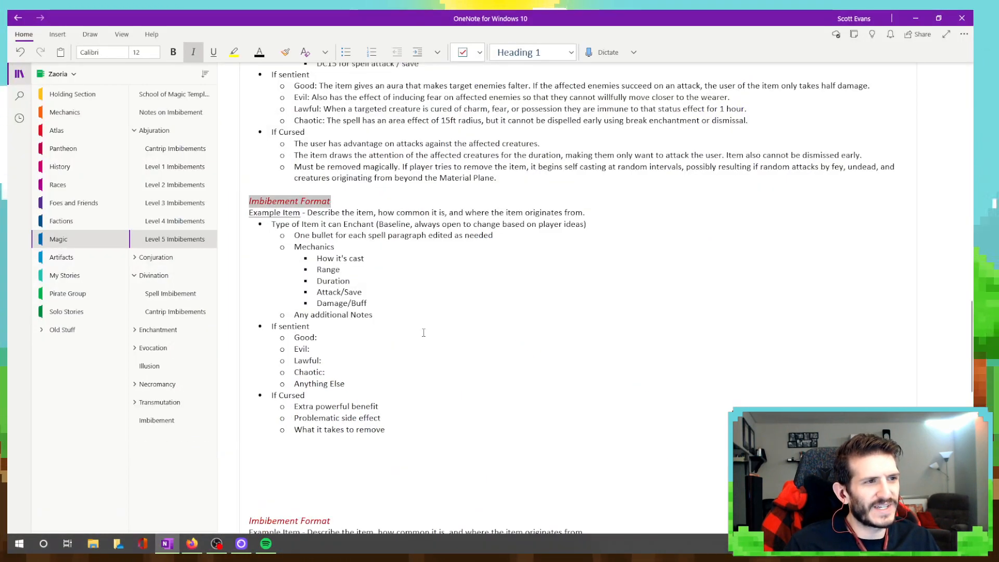
scroll(424, 333, up, 5)
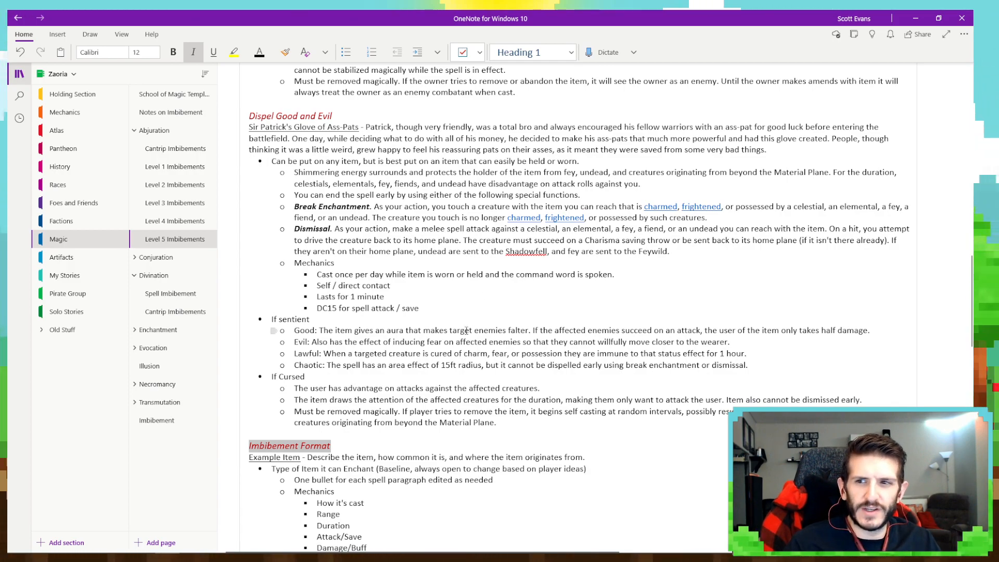
click(19, 73)
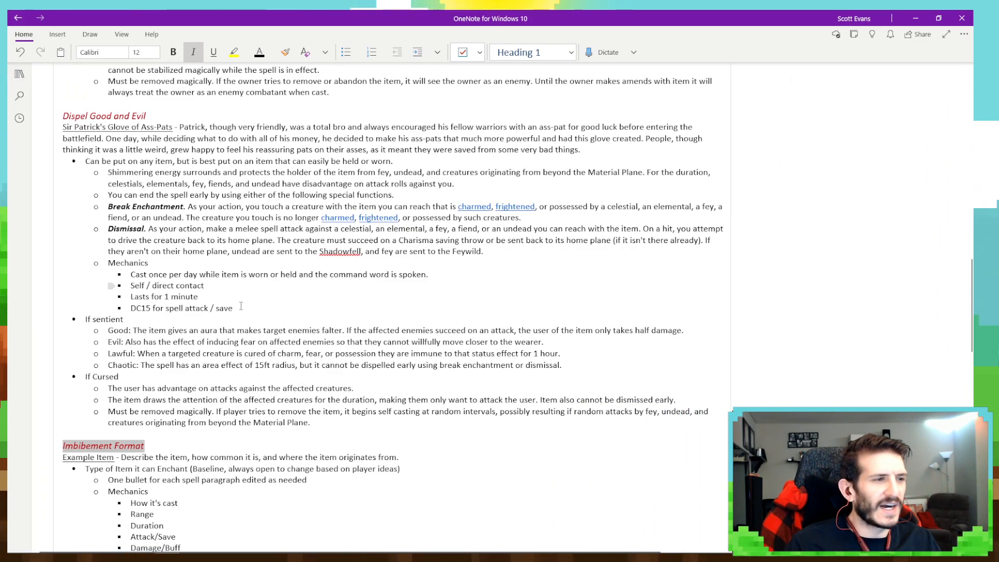
Return to D&D Beyond, read the full Freedom of the Winds description and collapse its details.
click(188, 550)
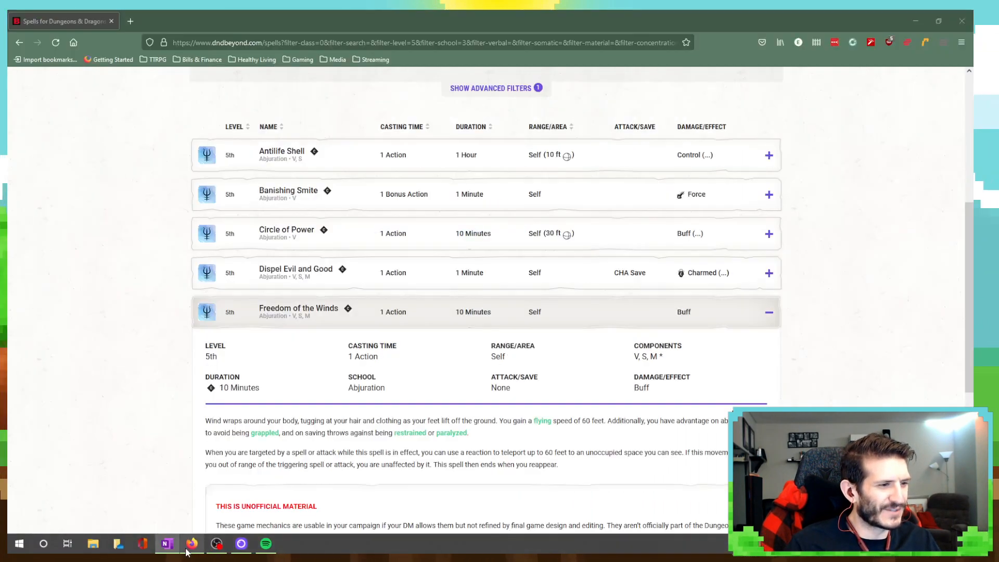
scroll(113, 460, down, 1)
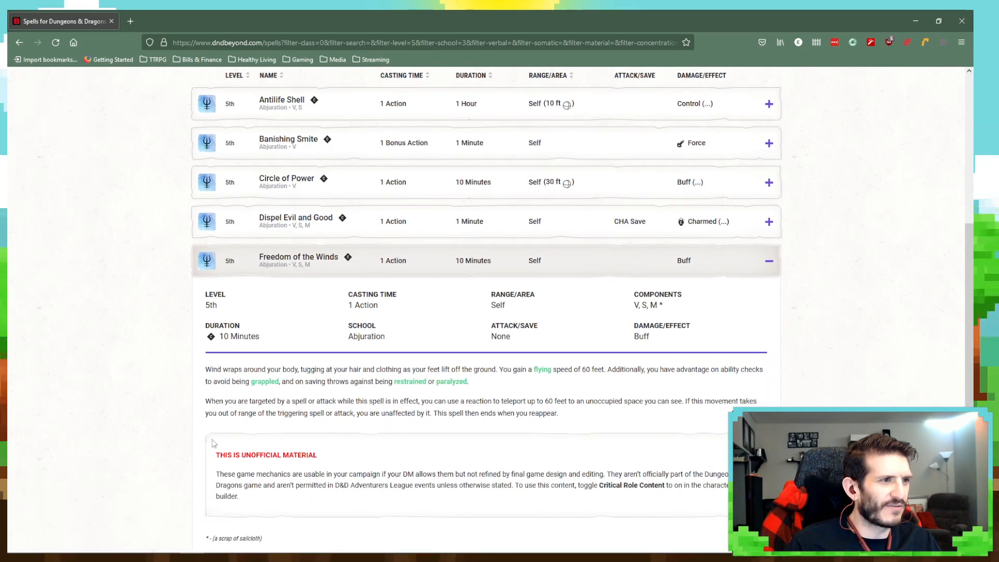
scroll(129, 413, down, 1)
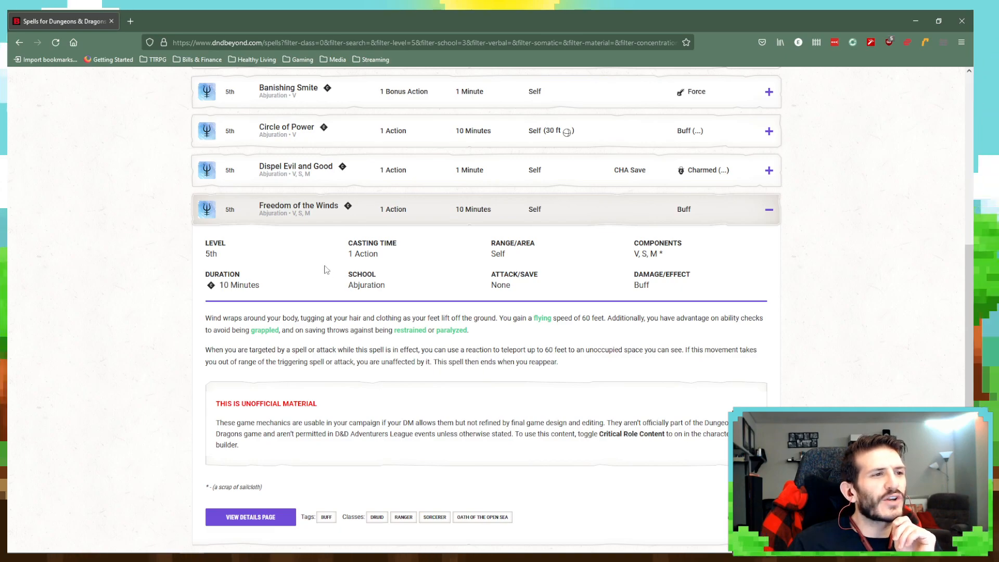
click(362, 217)
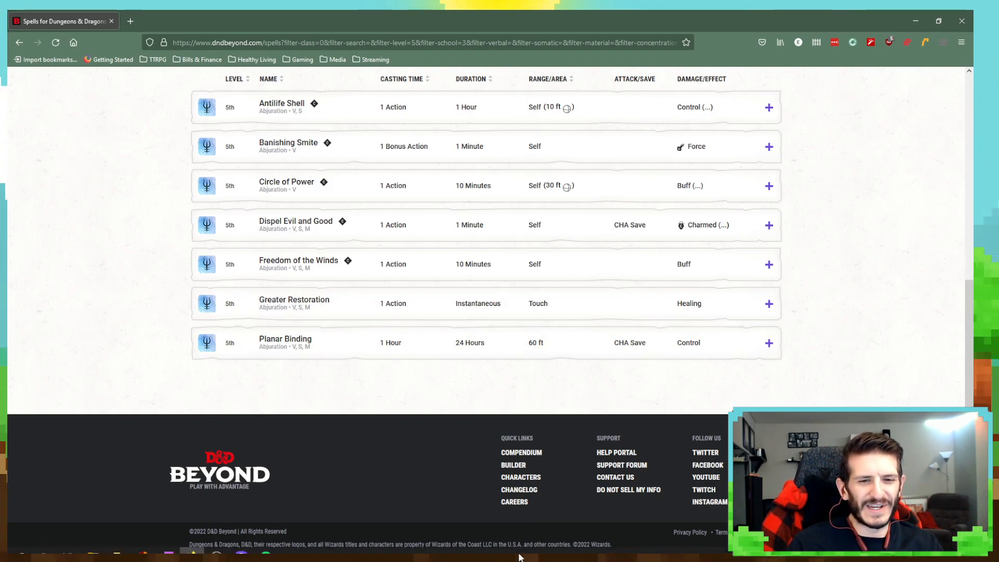
Expand Greater Restoration, copy its description with the bulleted effects, and switch back to OneNote.
click(357, 312)
scroll(351, 310, down, 2)
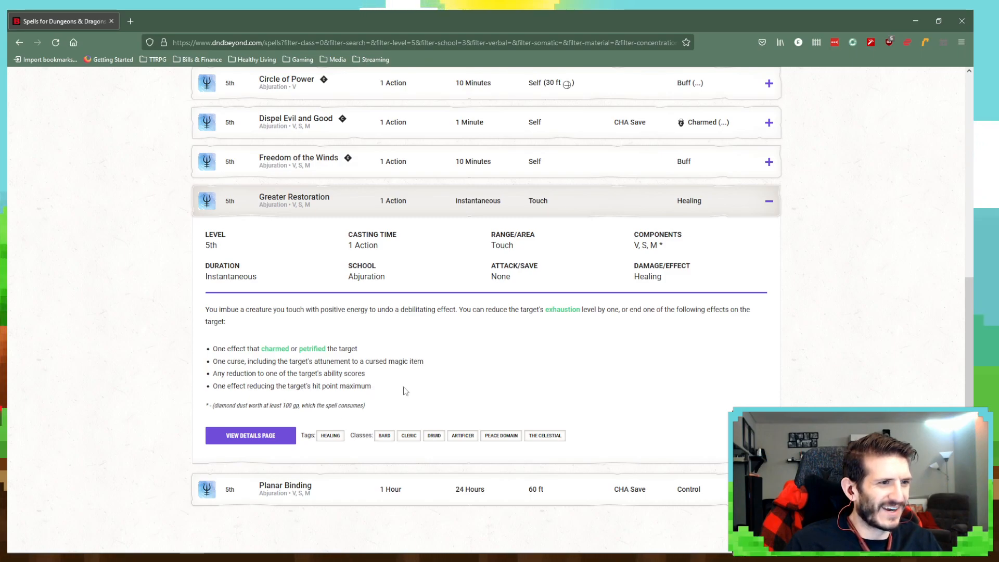
drag(372, 386, 192, 315)
key(ctrl+c)
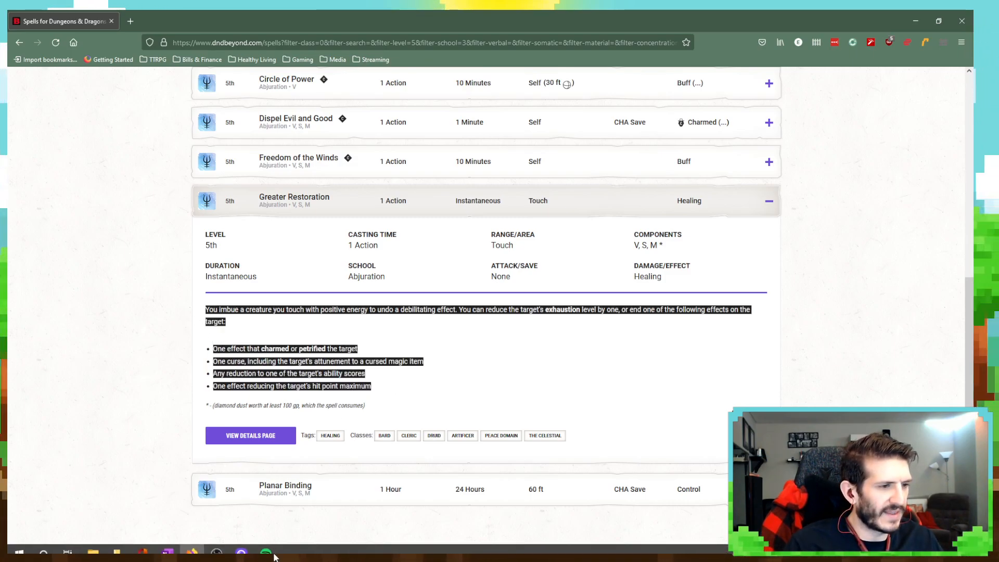
click(168, 549)
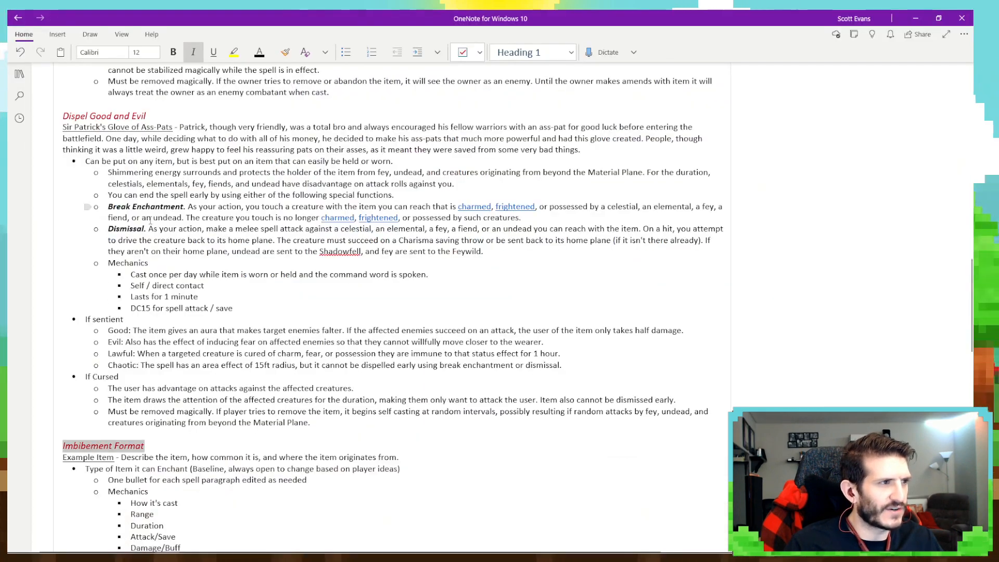
Replace the first Imbibement Format heading with the title "Greater Restoration".
scroll(203, 324, down, 5)
text(G)
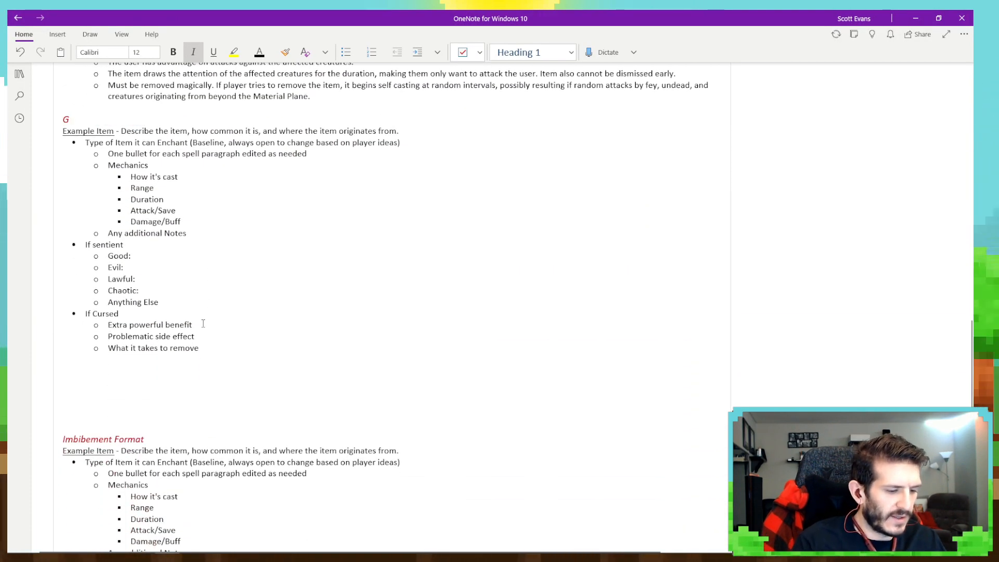
text(reater Restoration)
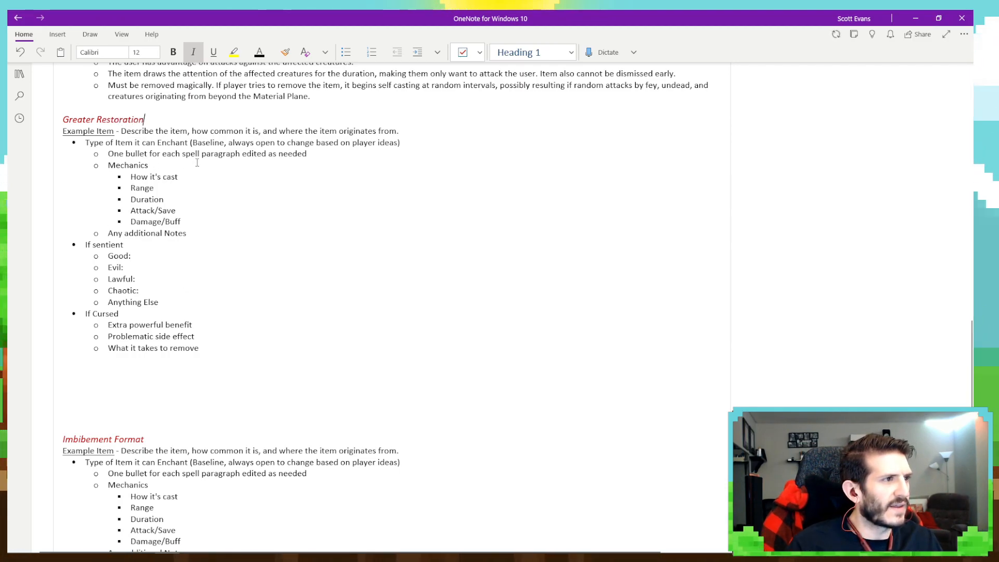
Replace the spell paragraph placeholder with the copied Greater Restoration description, remove the pasted source link, and make the paragraph a bullet.
drag(197, 155, 308, 155)
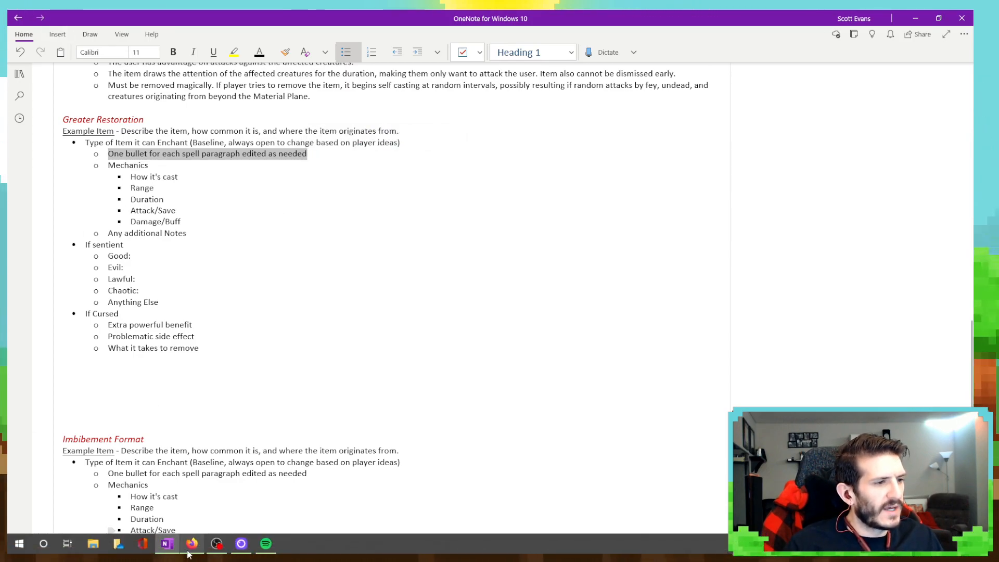
click(189, 552)
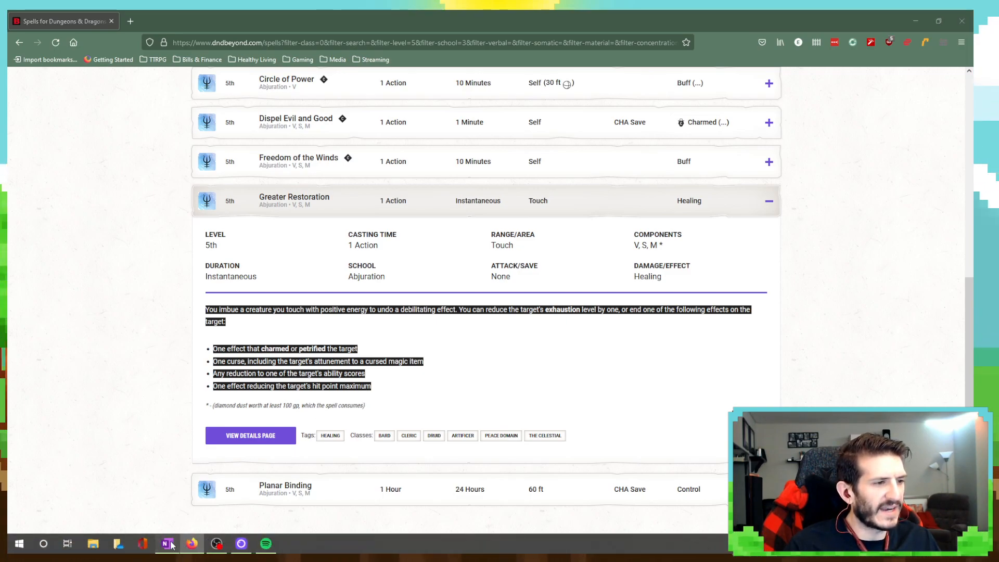
click(168, 545)
key(ctrl+v)
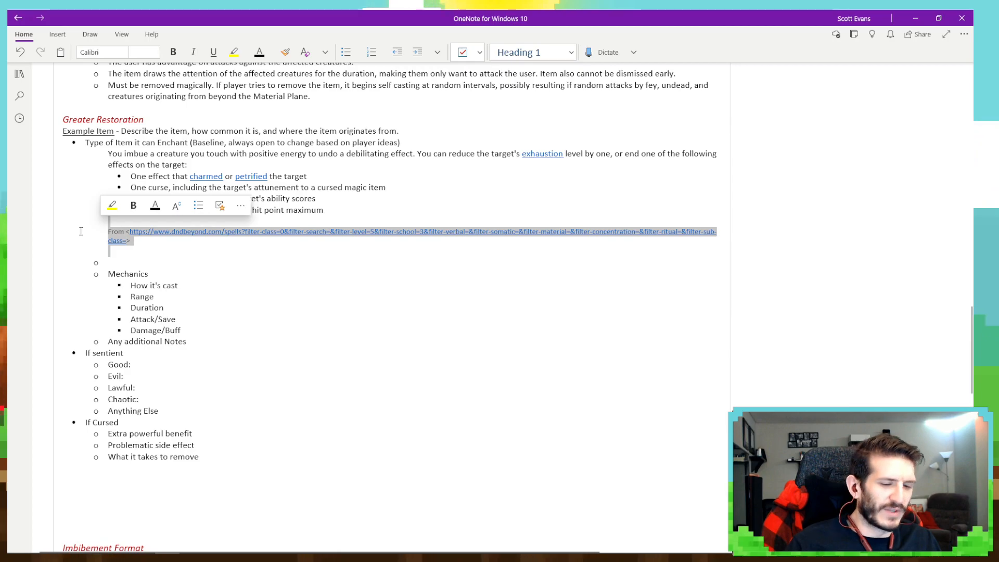
key(Delete)
key(Delete)
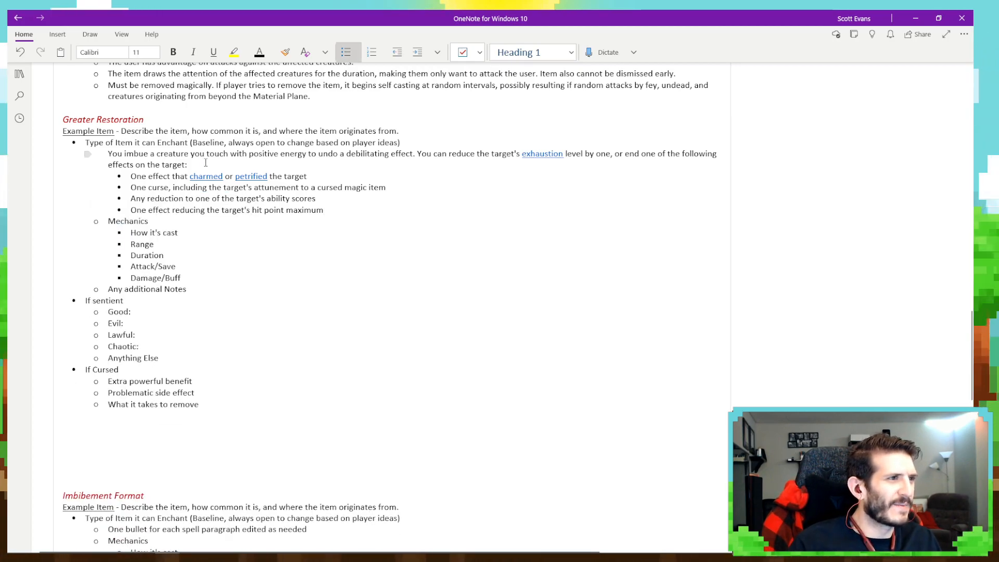
click(345, 51)
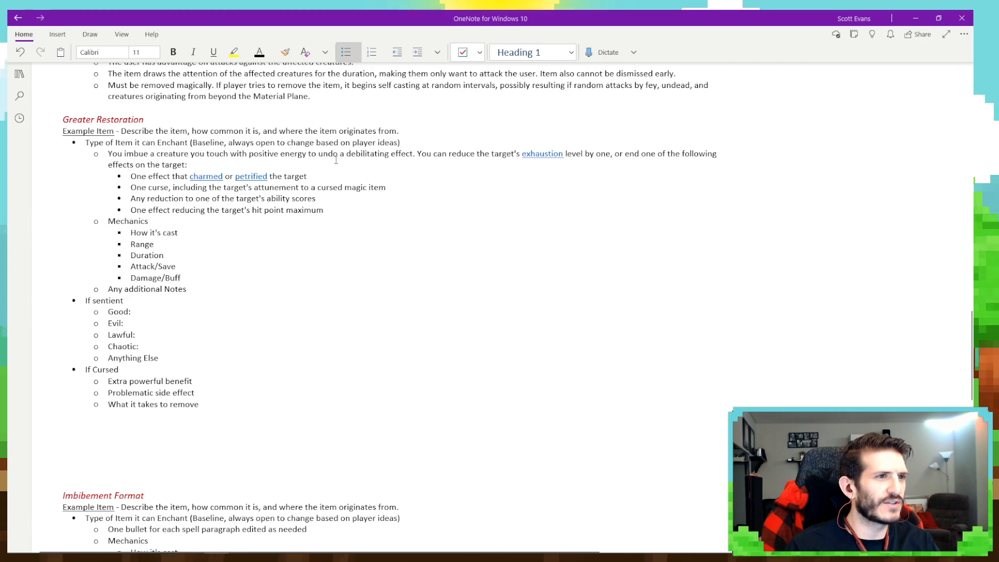
Insert "the item with" before "positive energy" in the first bullet of the spell description.
click(248, 154)
text(the item)
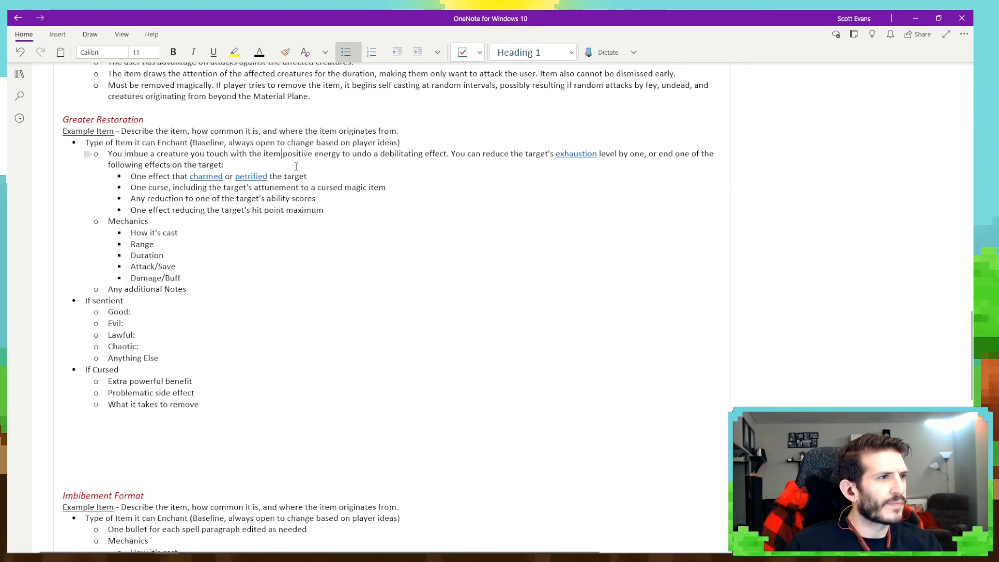
text(with)
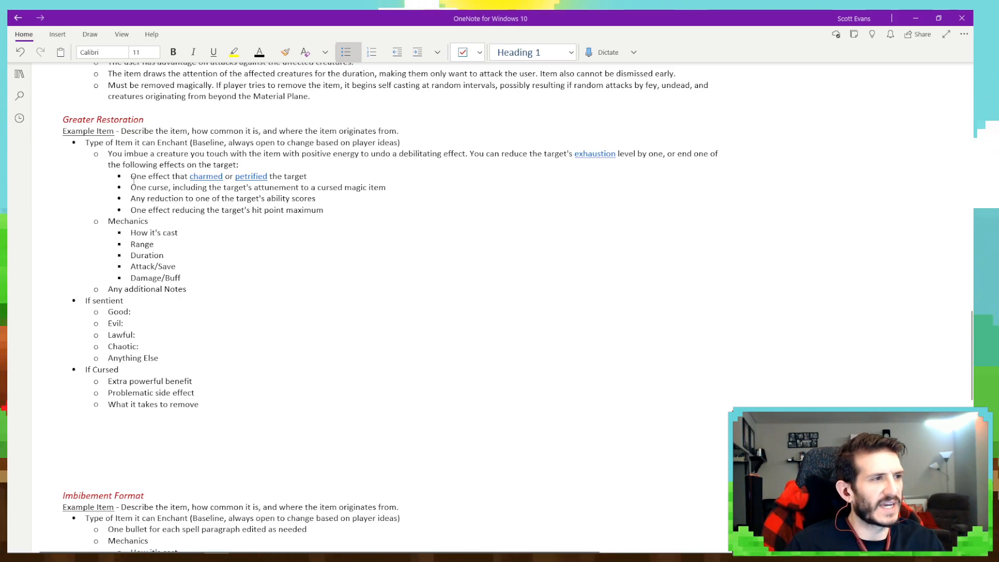
Switch to D&D Beyond to check the Greater Restoration casting details, and return to OneNote.
mouse_move(351, 543)
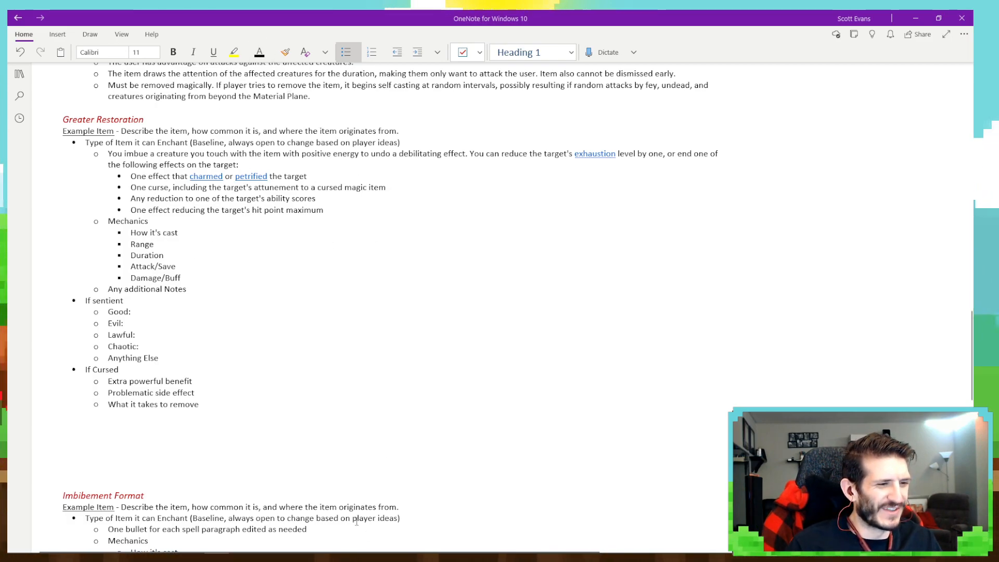
mouse_move(236, 556)
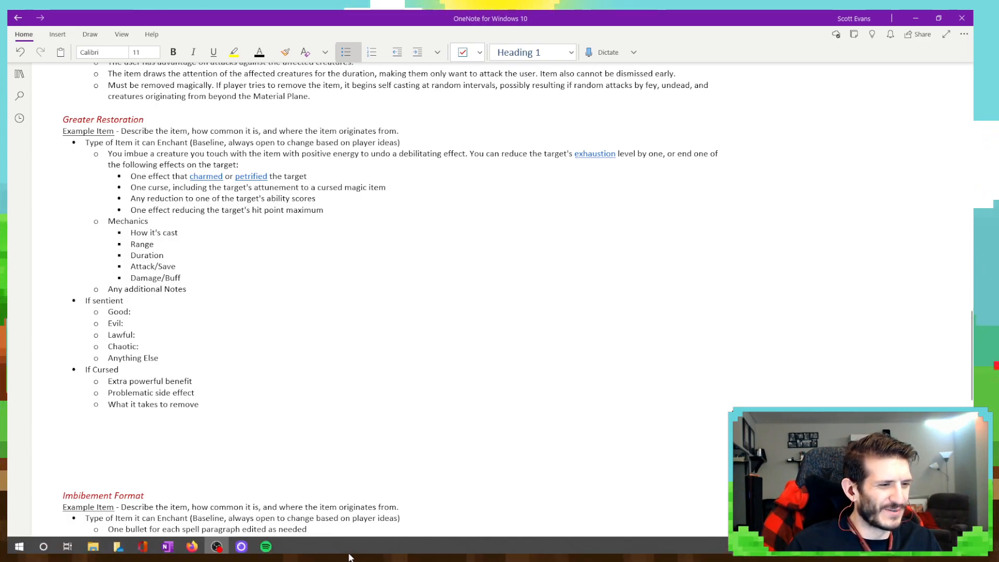
click(174, 551)
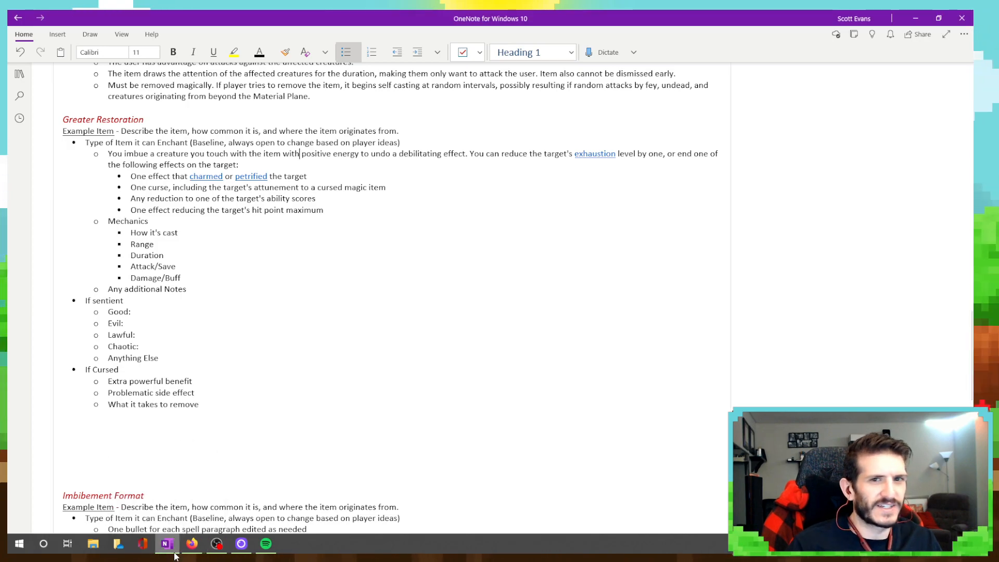
click(192, 546)
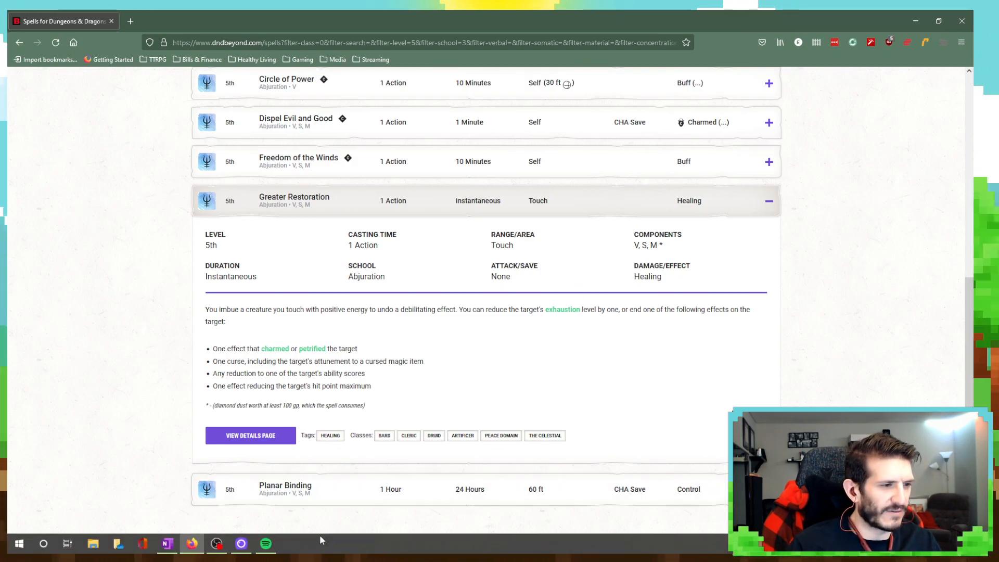
click(168, 545)
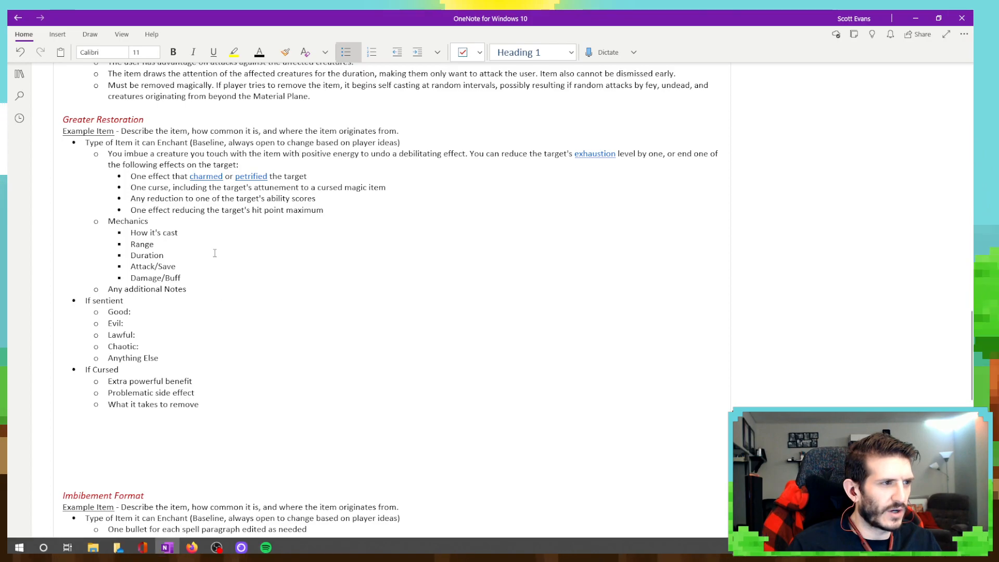
Complete the "How it's cast" mechanic with ": Once per day when the item is used to touch a target and the command word is spoken.".
click(210, 238)
text(:)
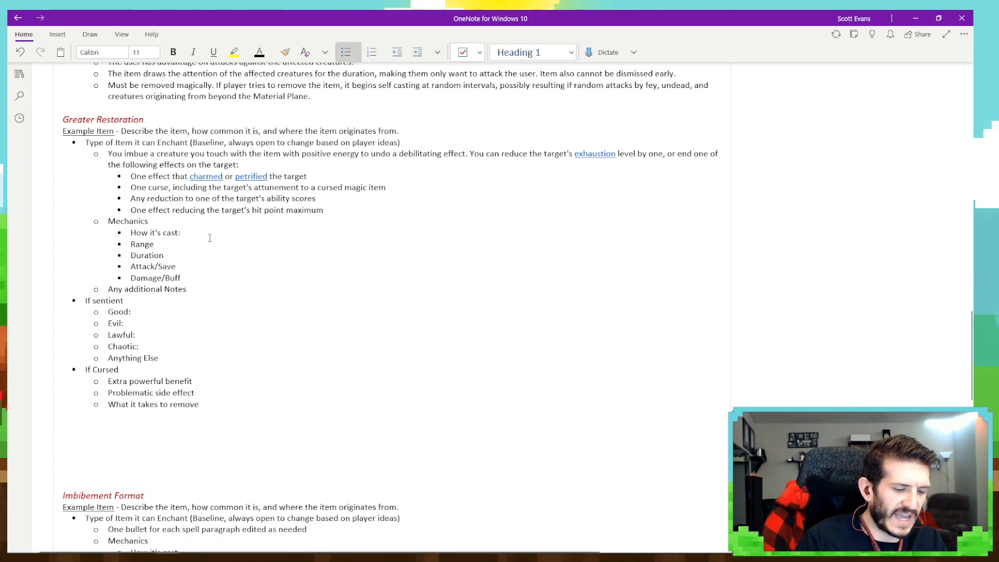
text( Once per day)
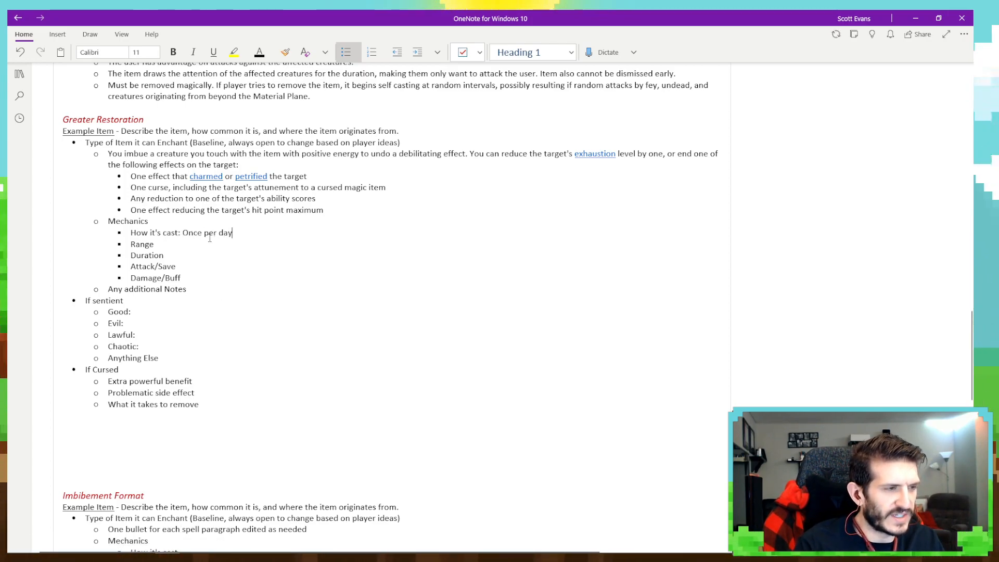
text( when the item )
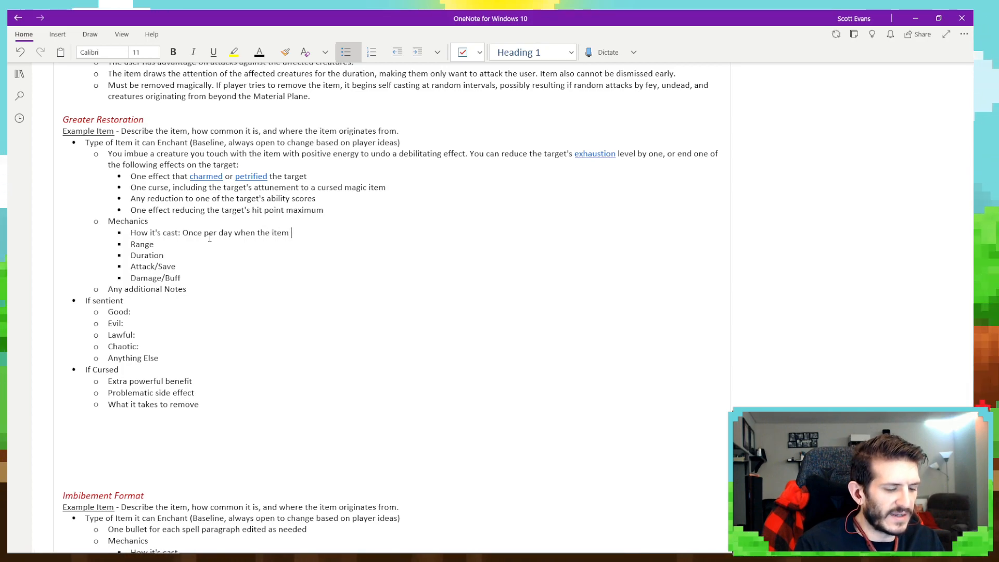
text(is used to )
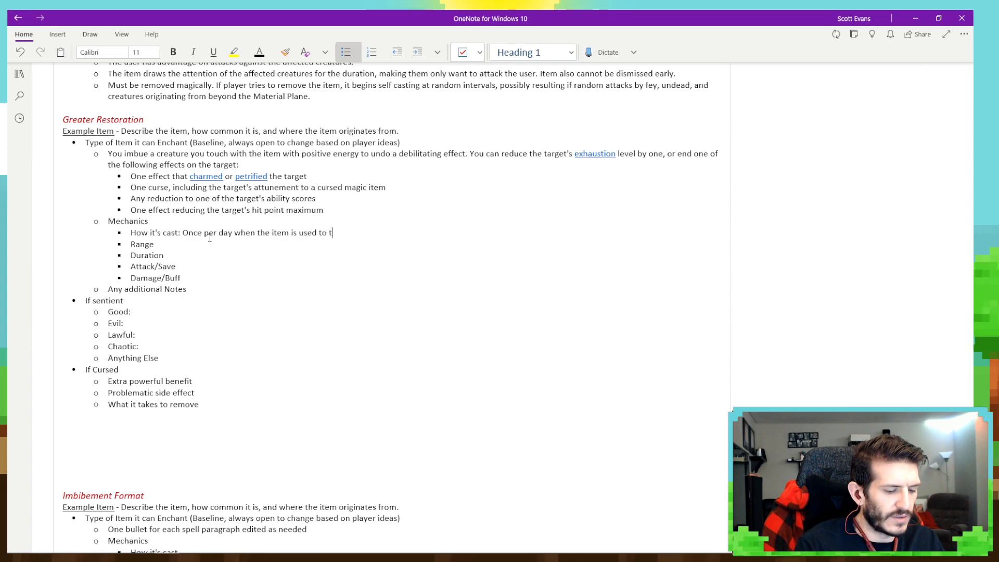
text(touch a t)
key(BackSpace)
text(a t)
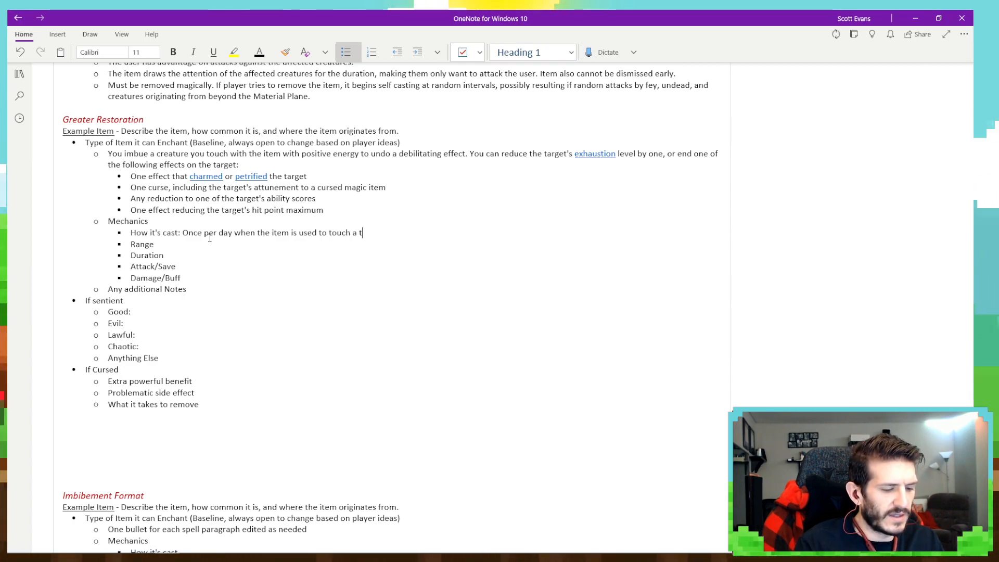
text(arget and the comma)
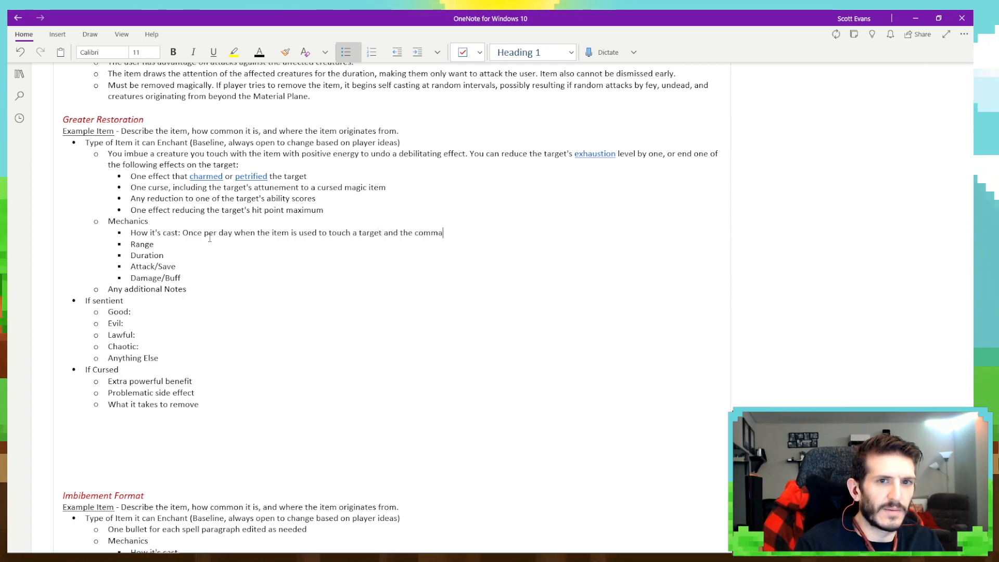
text(nd word is sp)
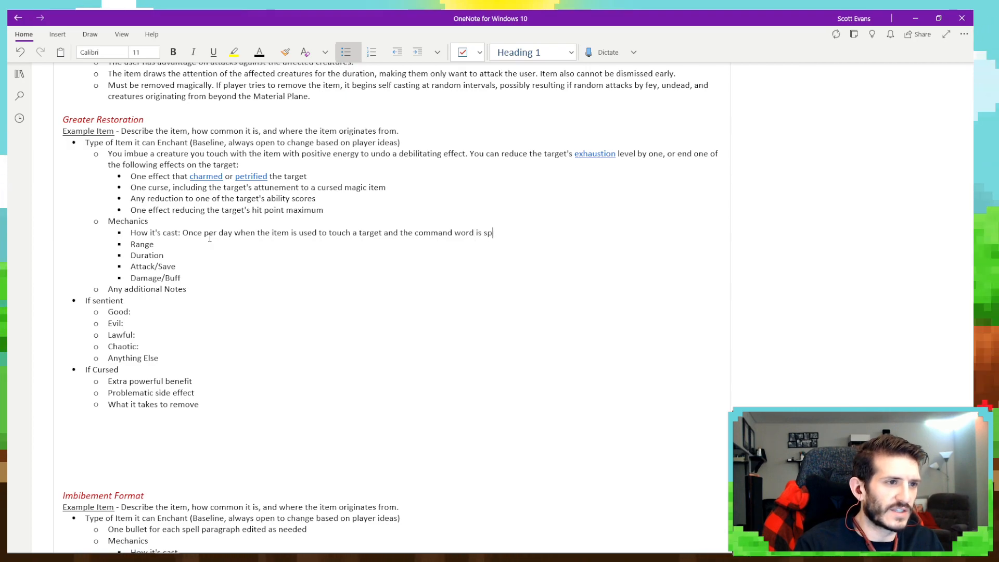
text(oken.)
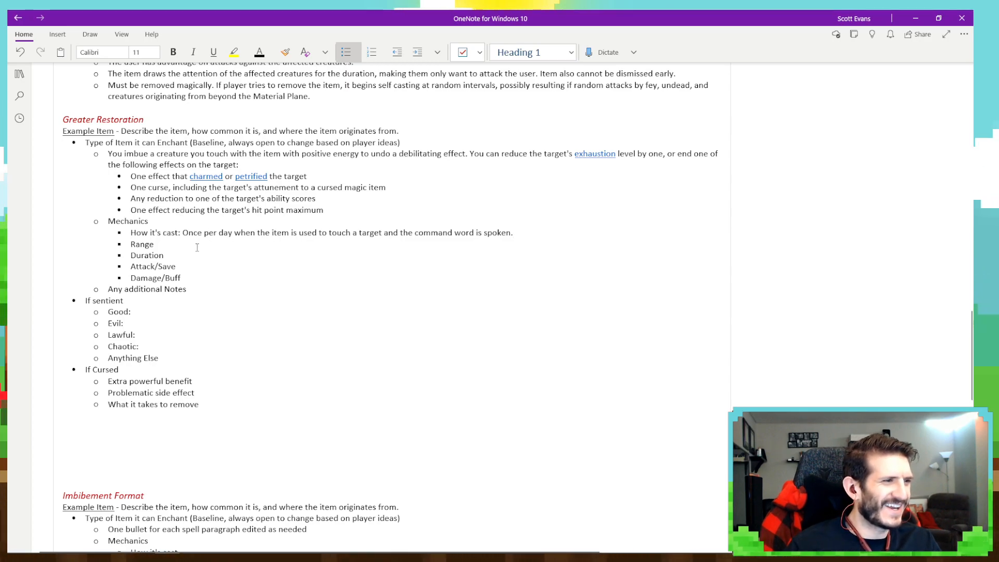
Set the range to "Contact" and replace the Duration, Attack/Save and Damage/Buff bullets with a single "Healing" bullet under Mechanics.
text(: Contact)
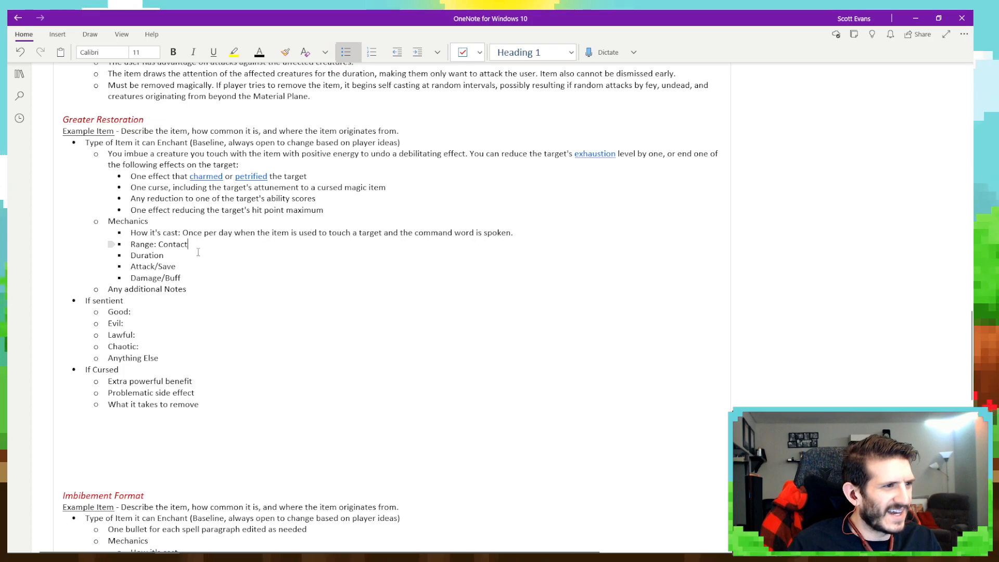
click(194, 255)
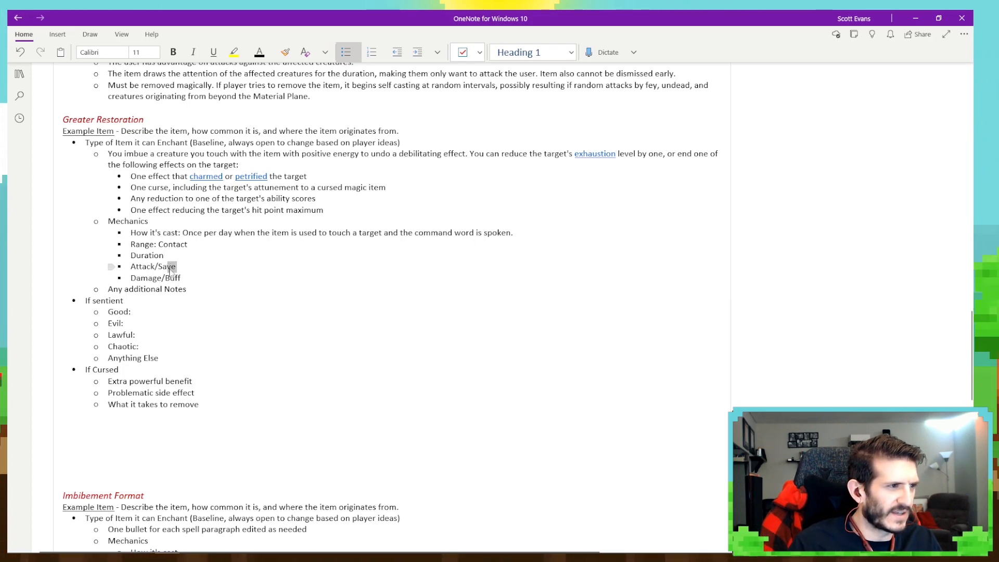
drag(181, 279, 145, 252)
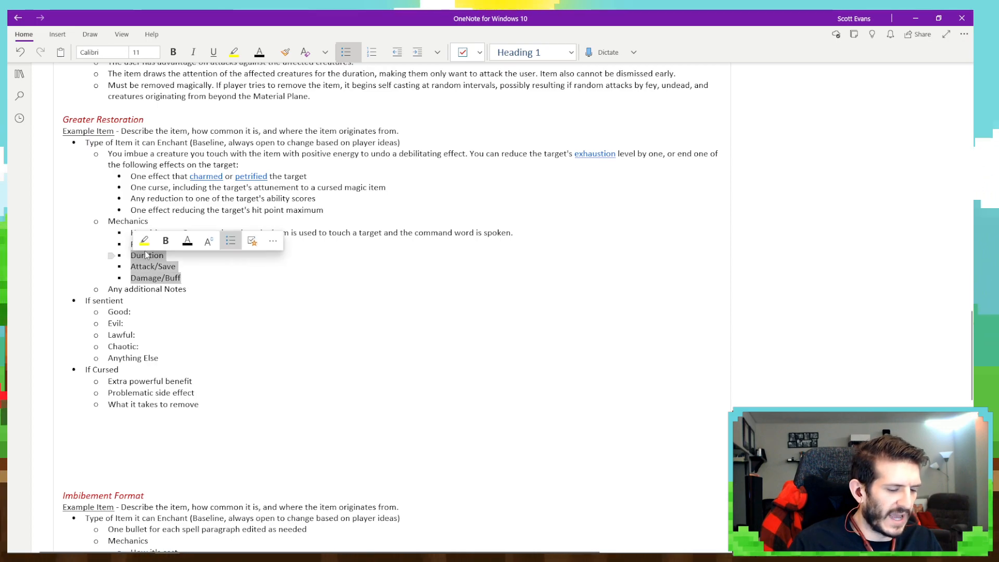
key(Delete)
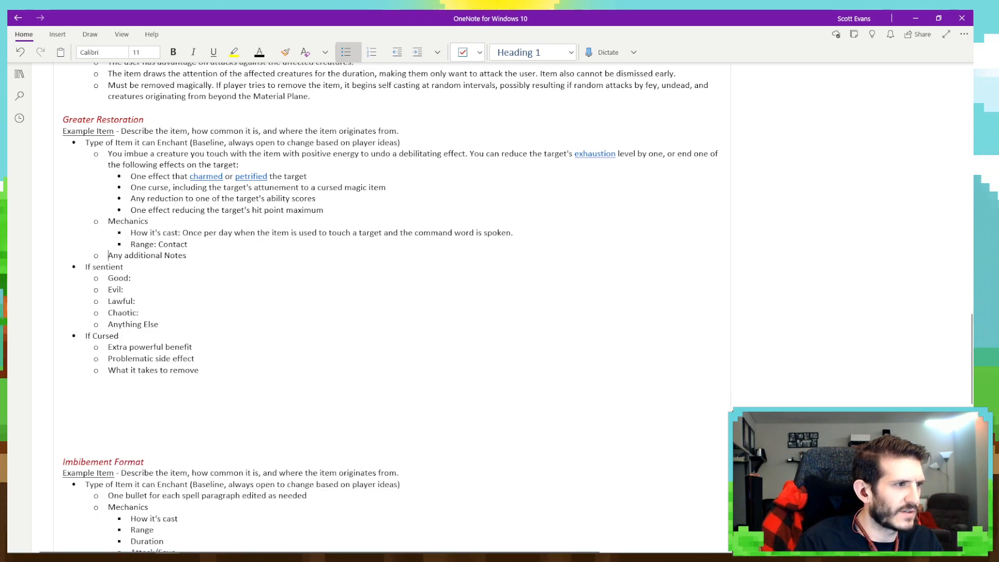
key(Return)
key(Tab)
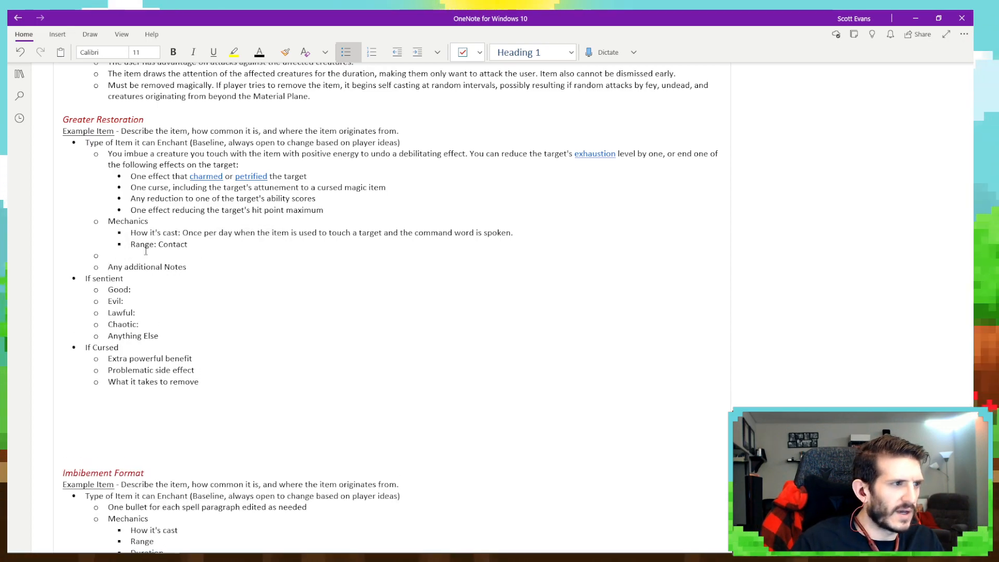
text(Healing)
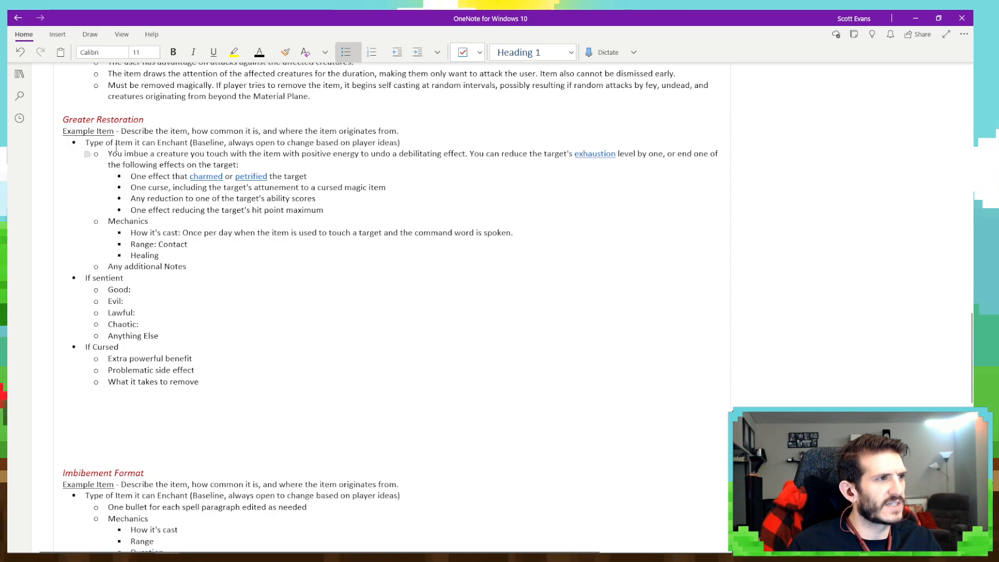
Replace the item type placeholder under Greater Restoration with "Anything that can be used to touch the intended target.".
scroll(125, 187, up, 3)
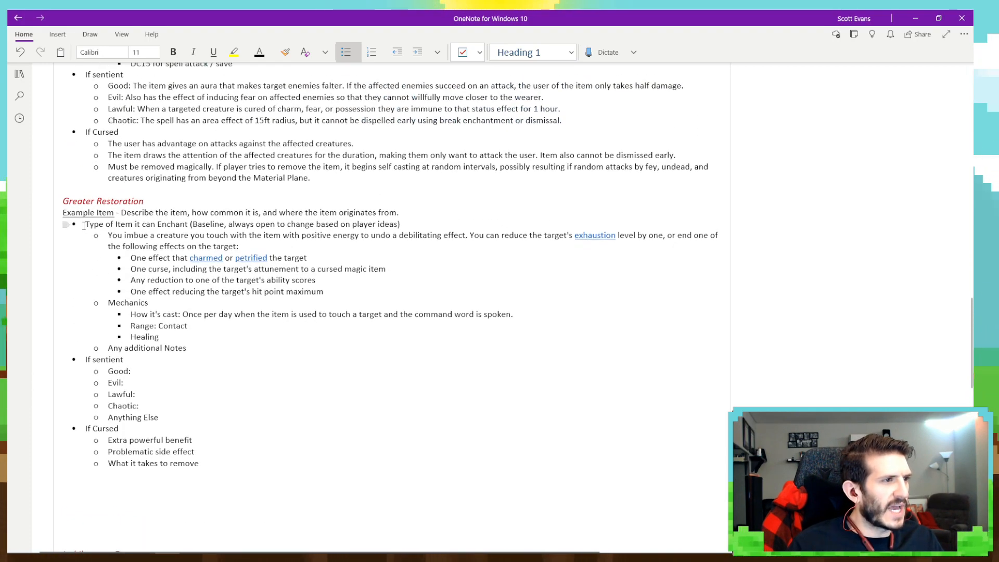
drag(89, 224, 397, 224)
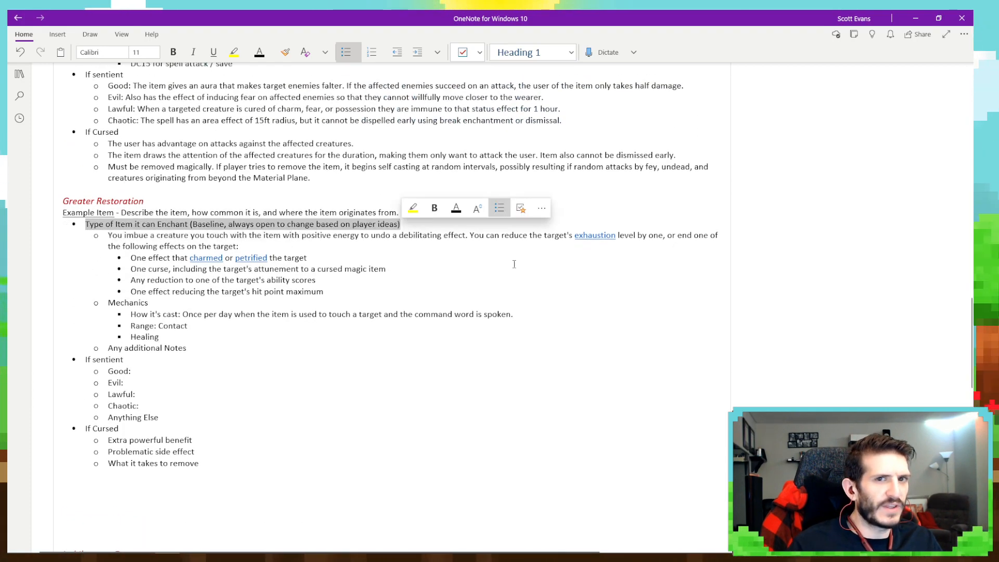
text(Anything that)
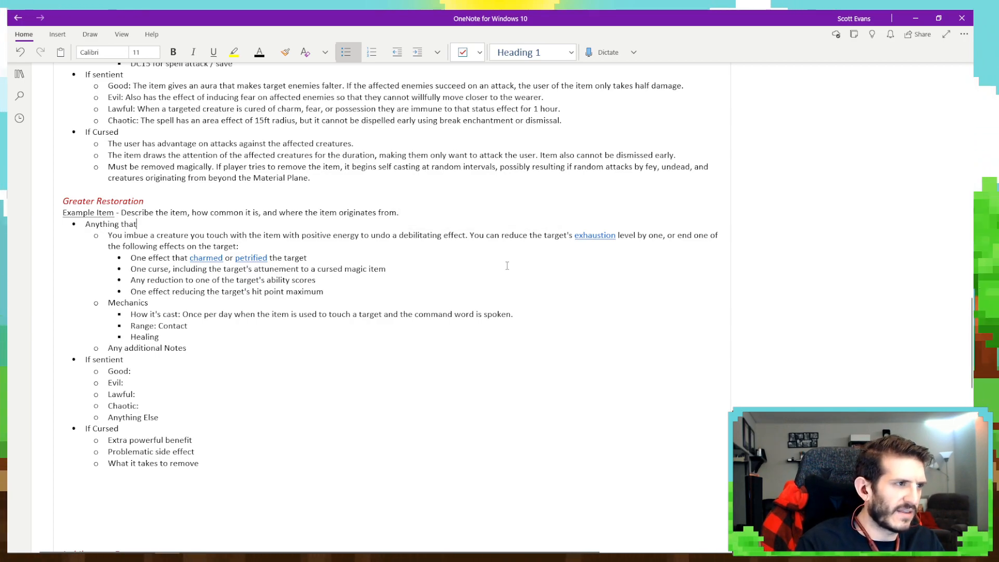
text( can be use)
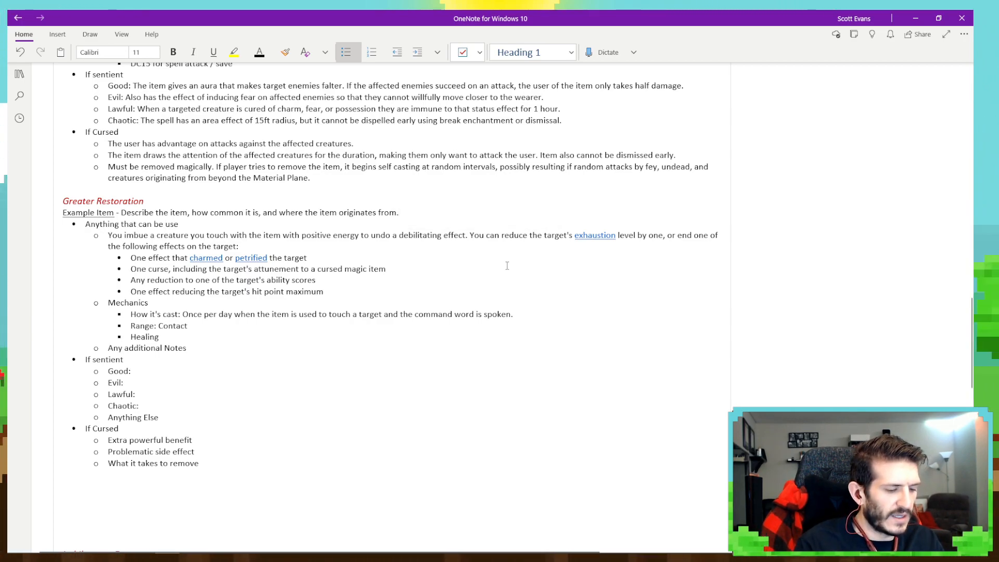
text(d to touch the )
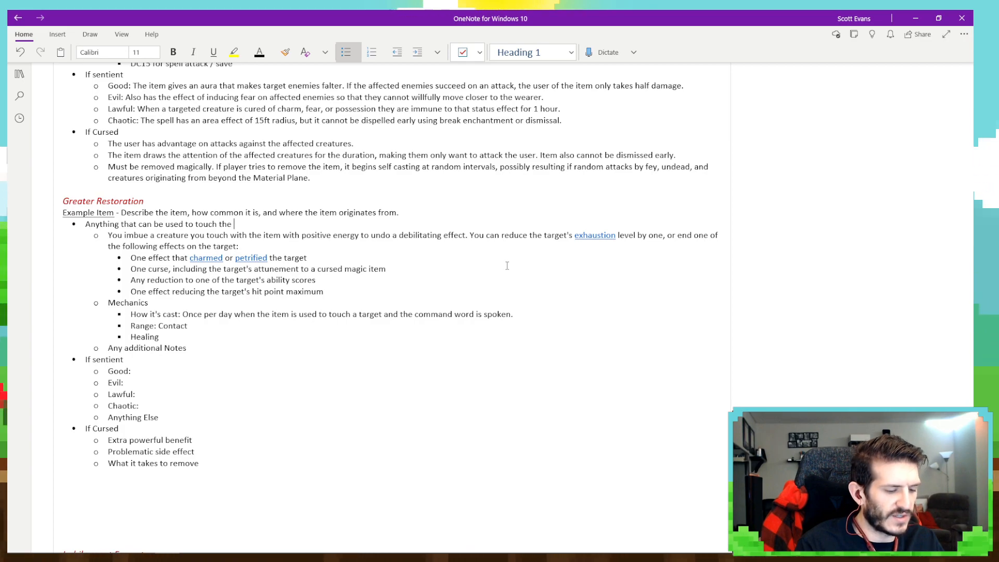
text(intended target.)
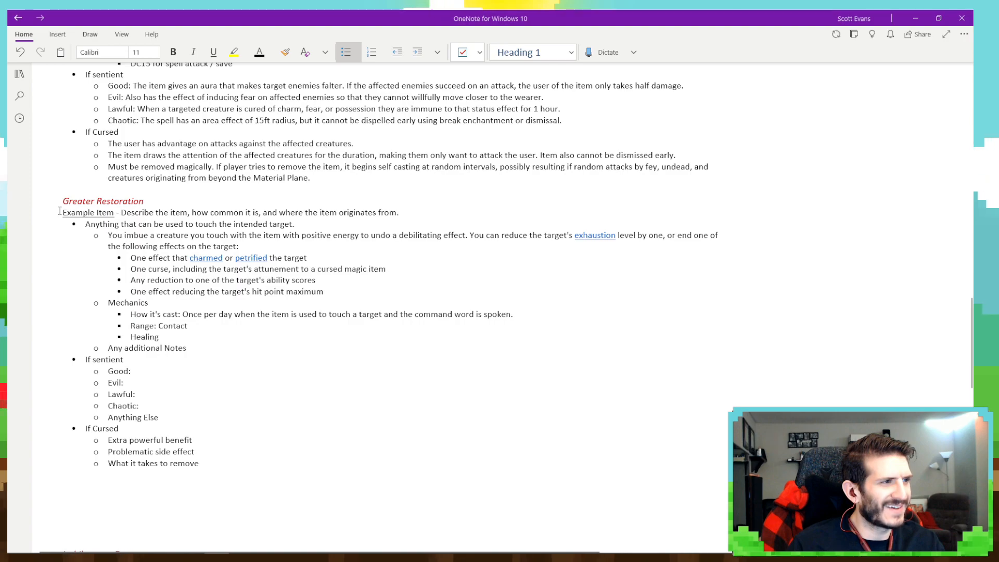
Replace the example item placeholder under Greater Restoration with the item name "Restorative Cold Compress".
drag(64, 213, 113, 212)
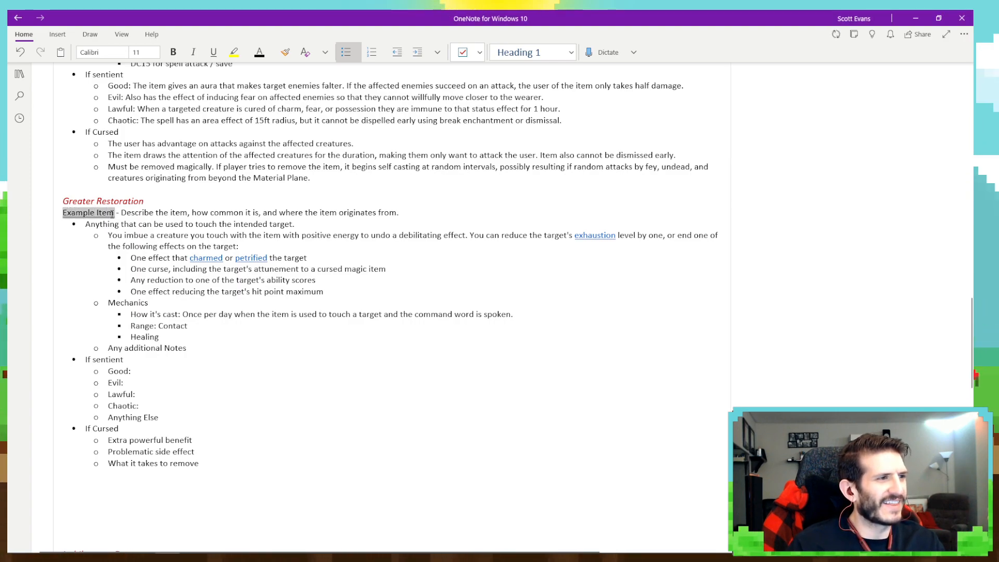
text(Restor)
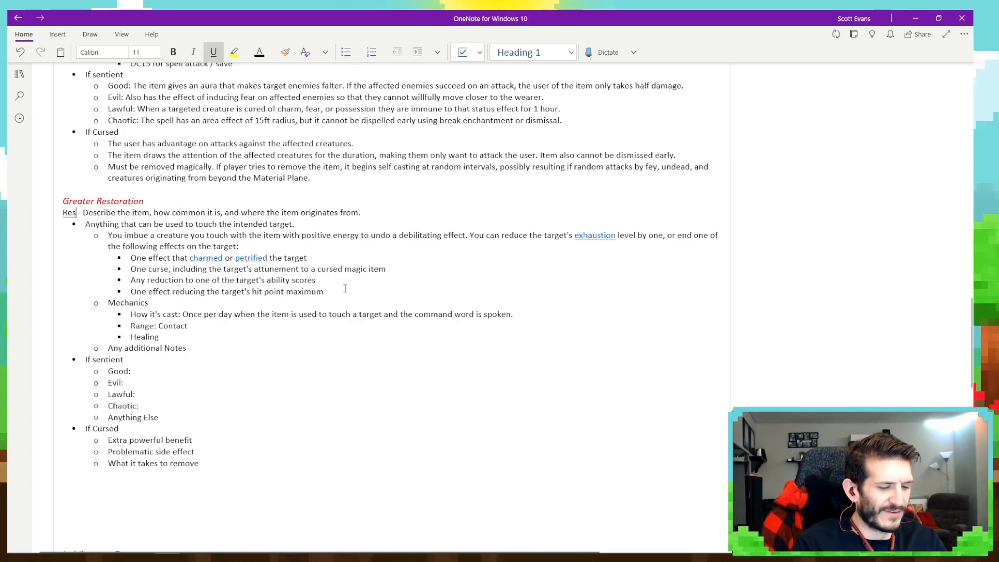
text(ative Cold )
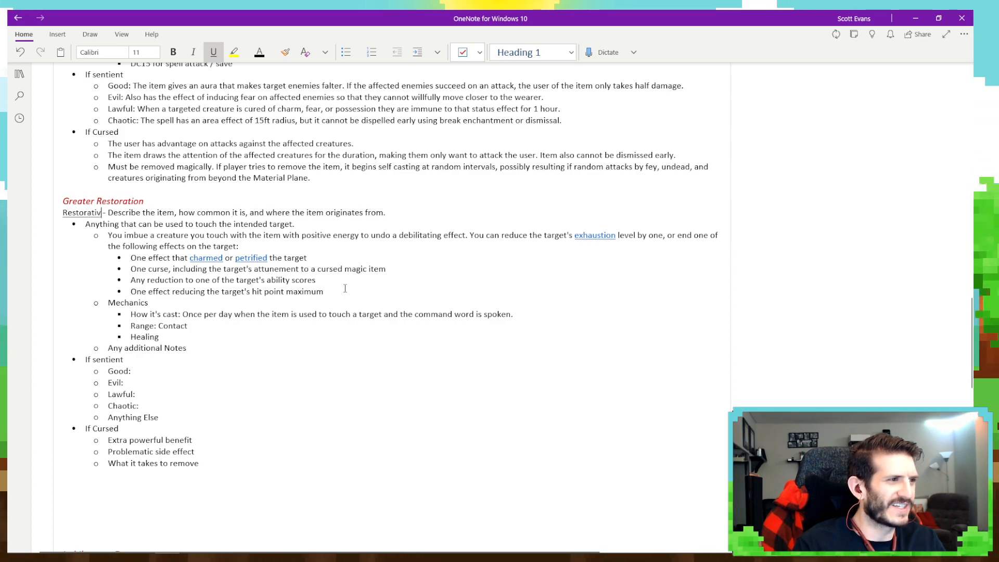
text(Compress)
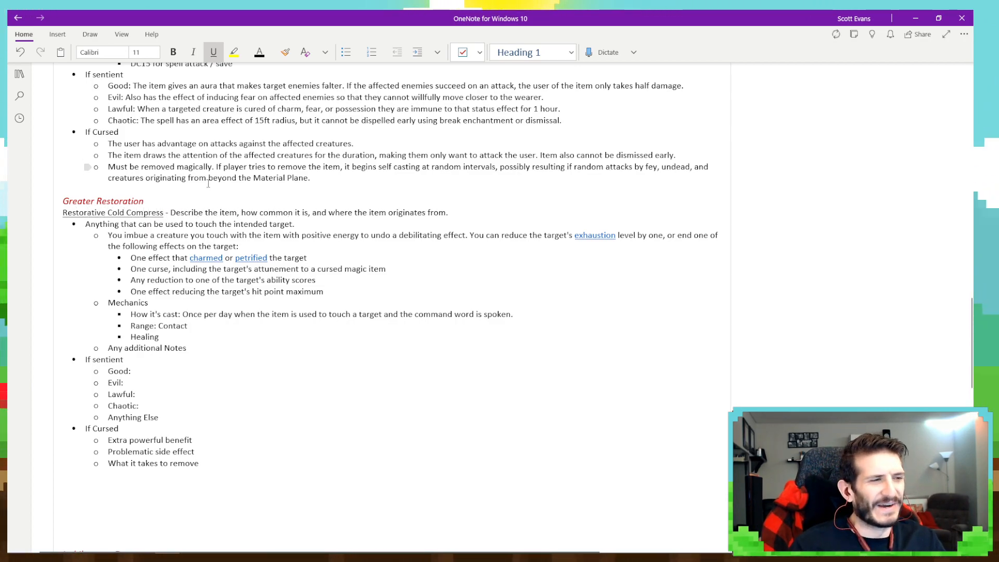
Replace the item description placeholder with "The item was first conceived by a magical healer who also had young children.".
drag(173, 213, 446, 210)
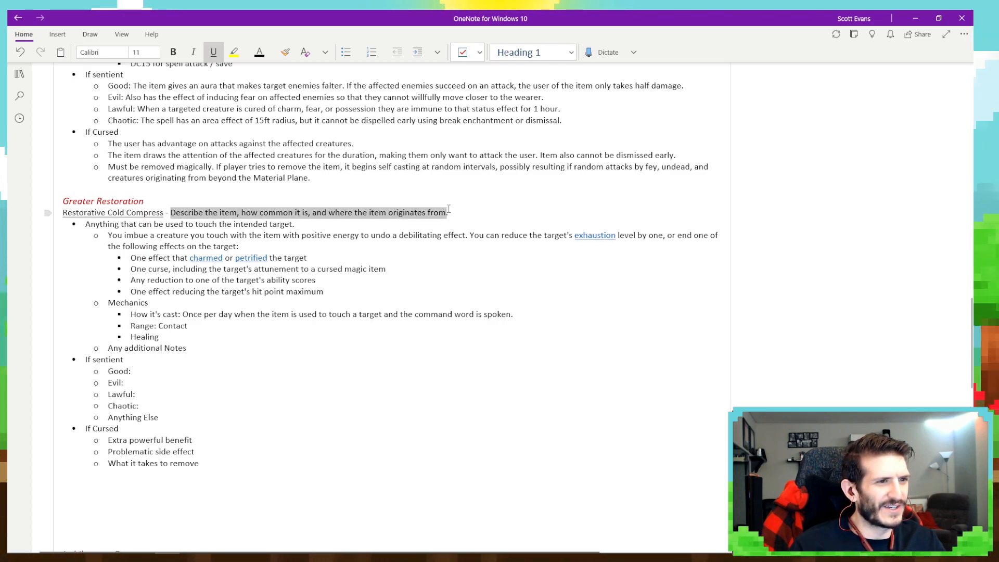
text(The it)
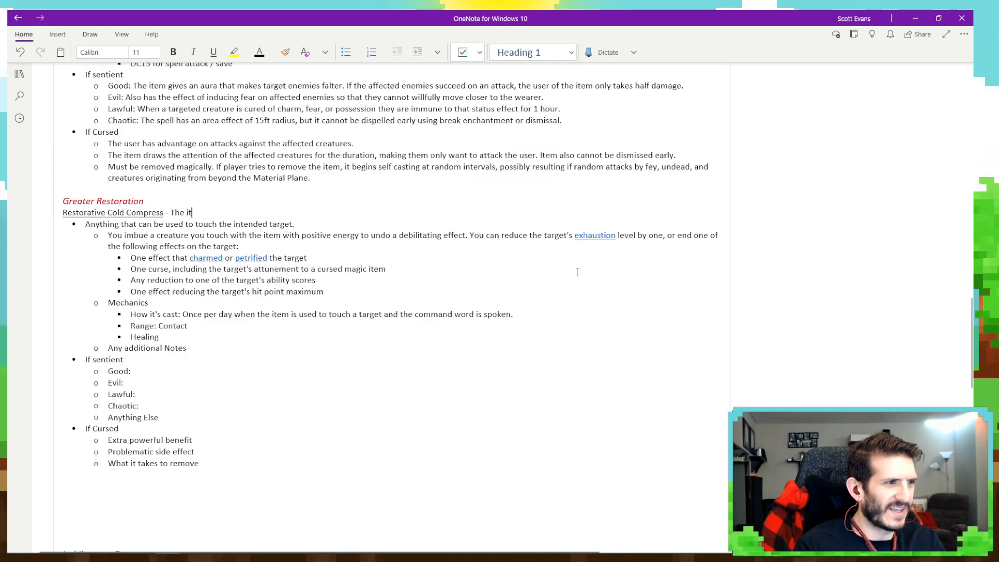
text(em was first)
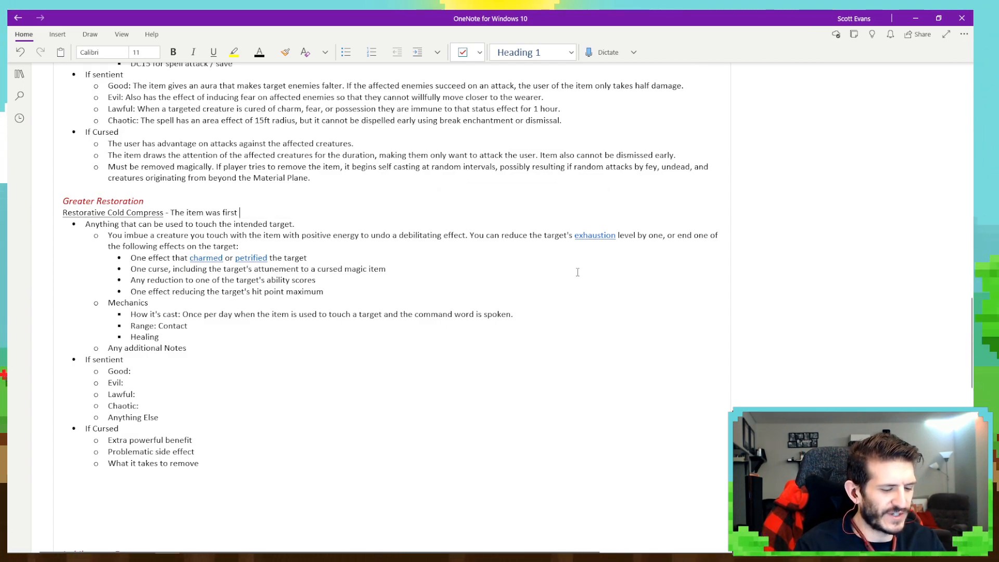
text( conceived )
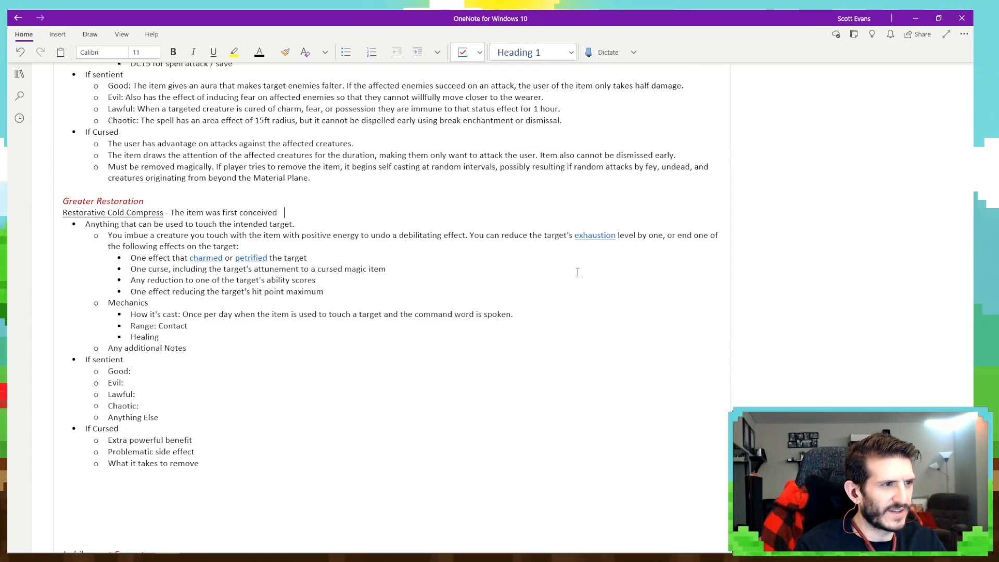
text(by a)
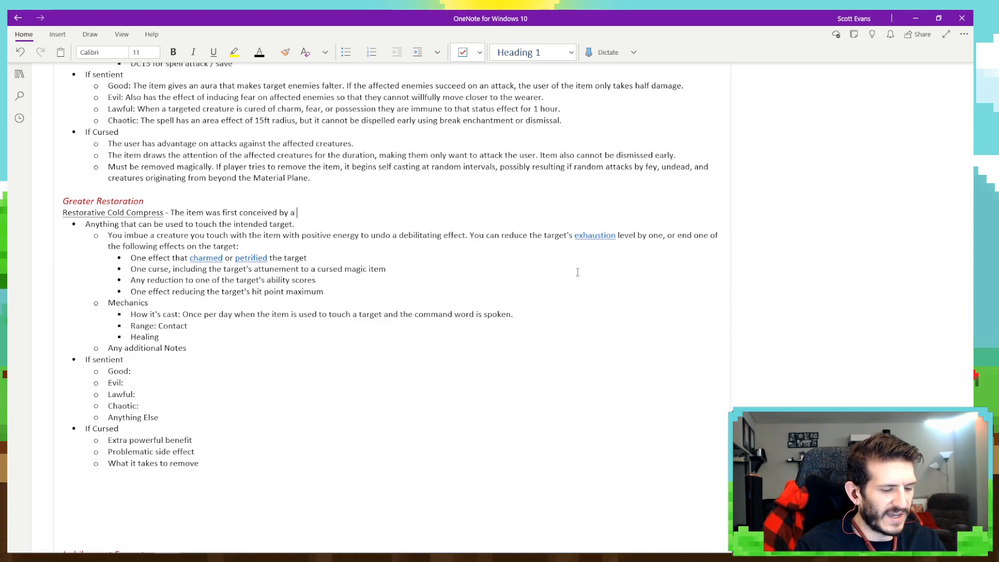
text( magic al healer who also )
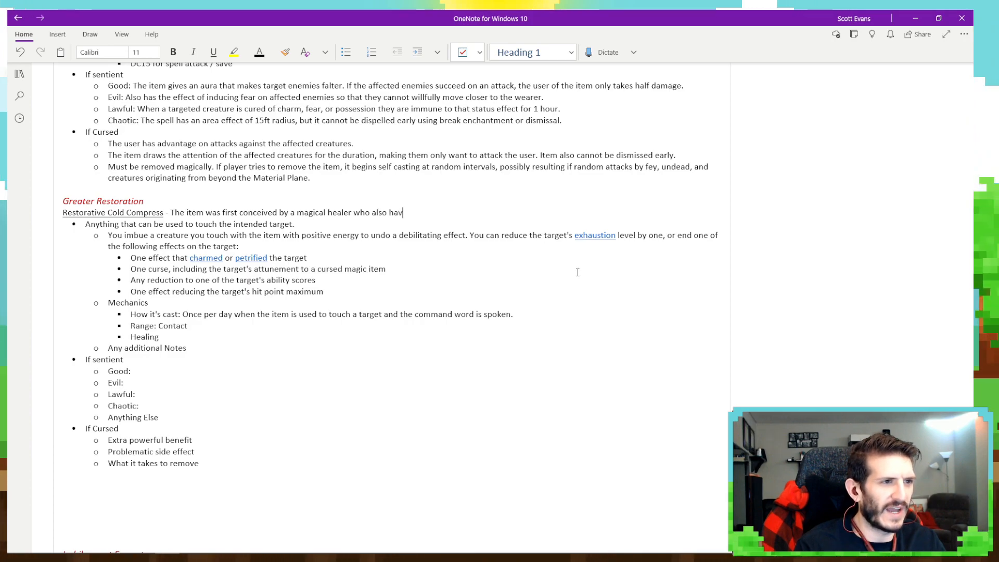
text(had young)
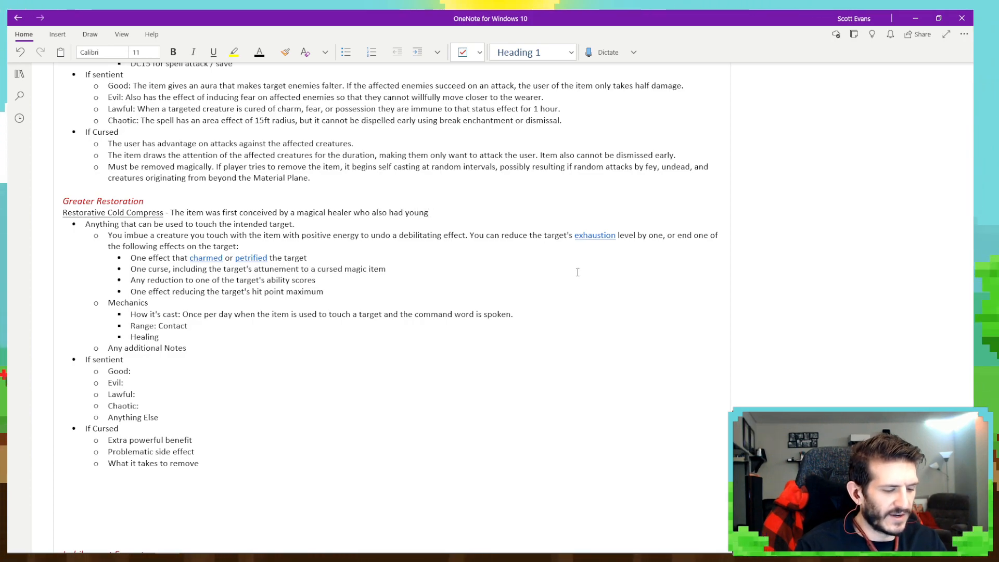
text( children. Lo)
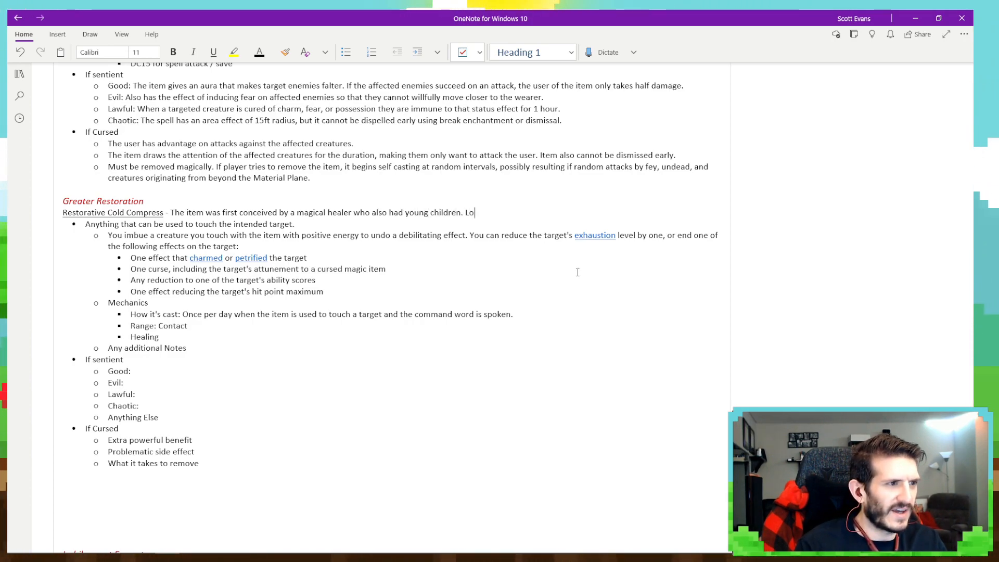
Begin the description's second sentence with "Looking for ways to further help the children during bouts of illness,".
text(oking for ways t)
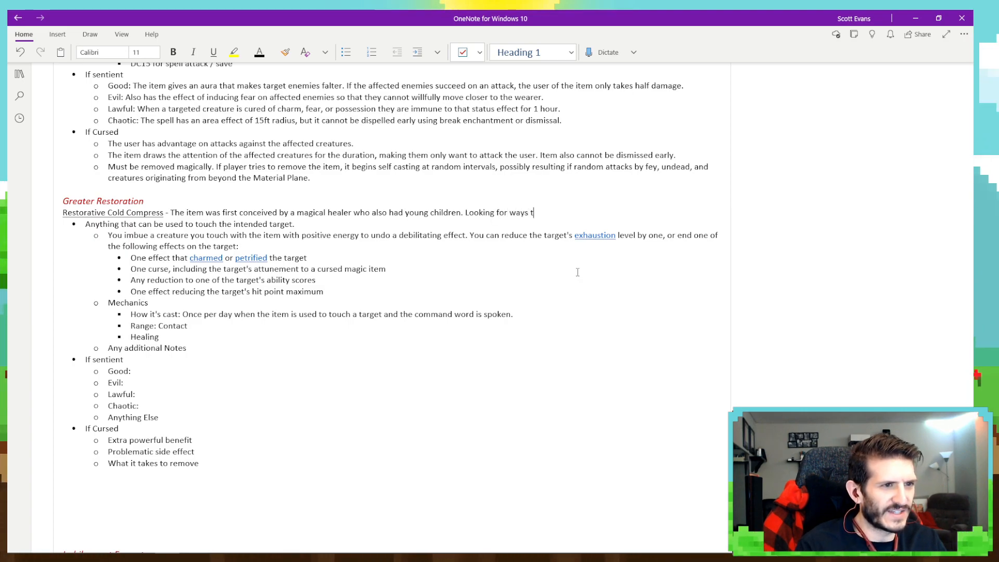
text(o further help the chi)
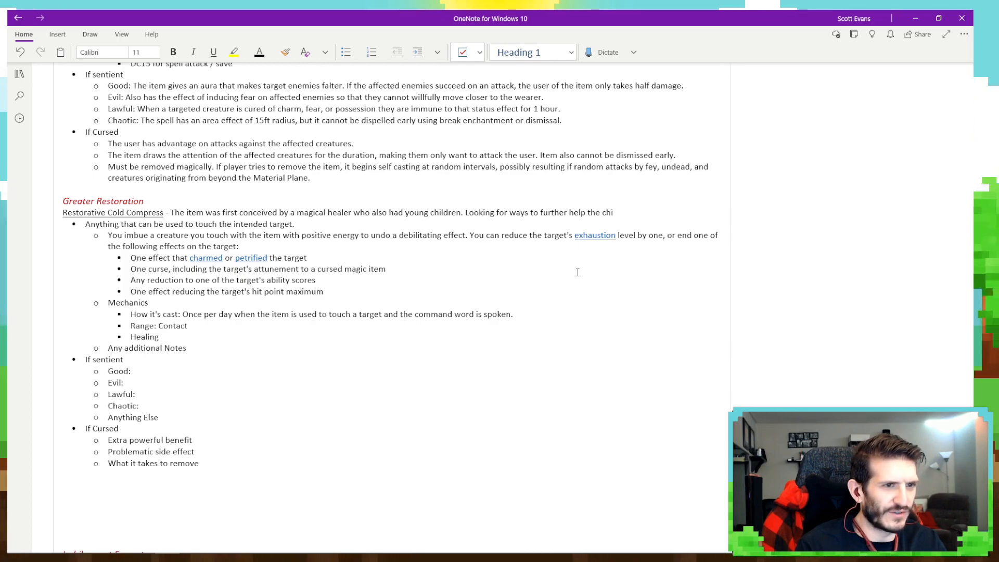
text(ldren d)
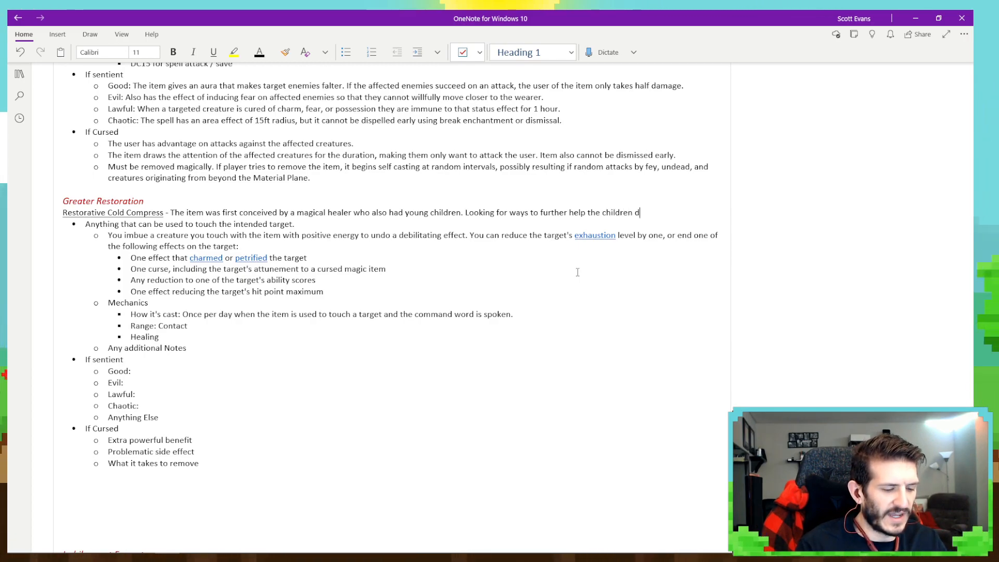
text(uring)
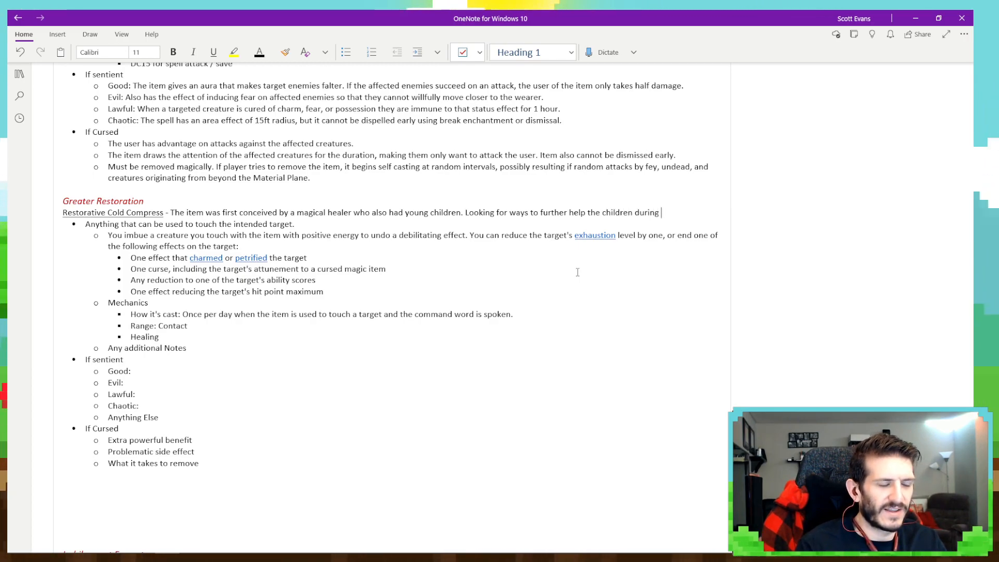
text( bouts of)
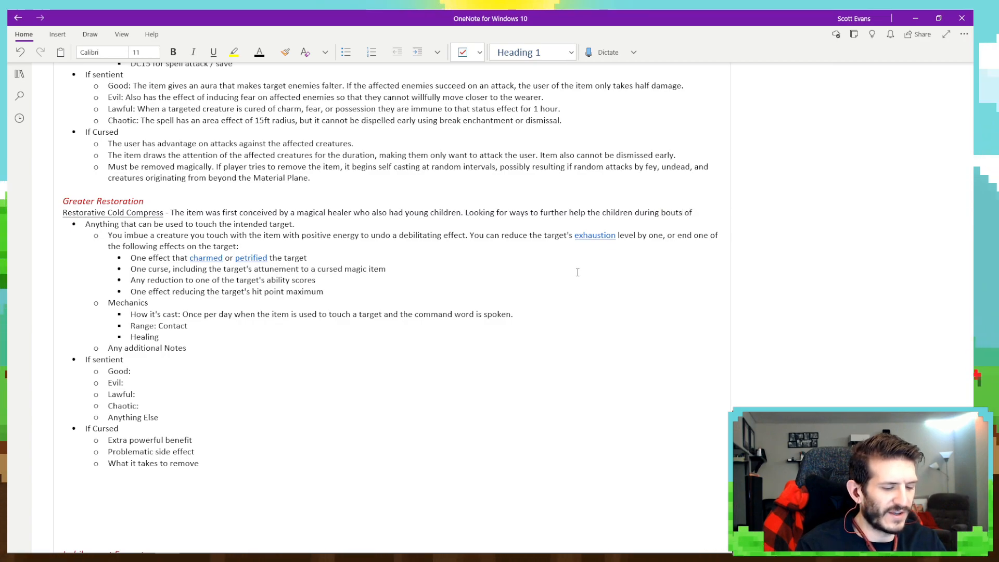
text( illness, sh)
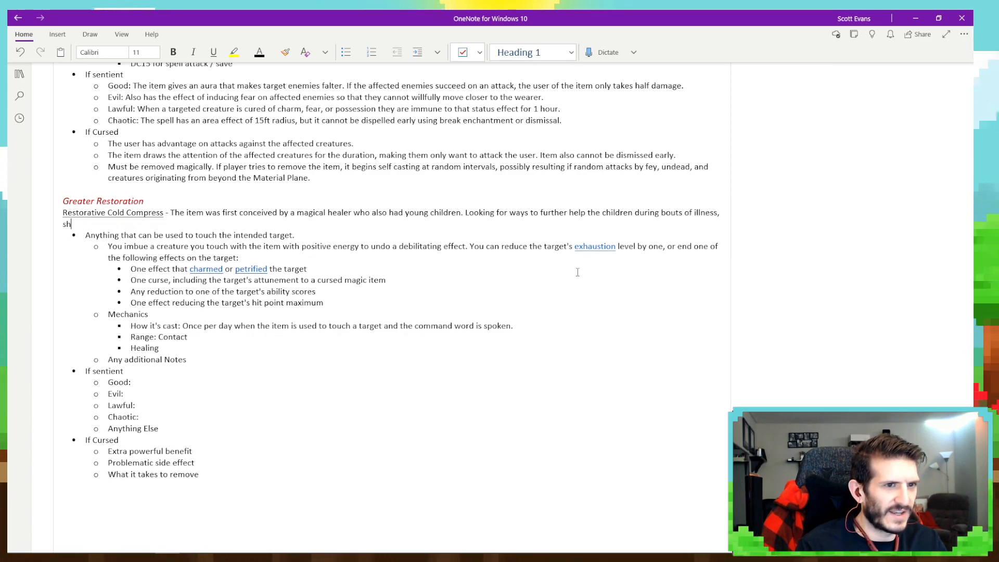
Finish the second sentence with "she combined two of her most powerful healing abilities: Greater Restoration and a cold compress to help a fever.".
text(e combined tw)
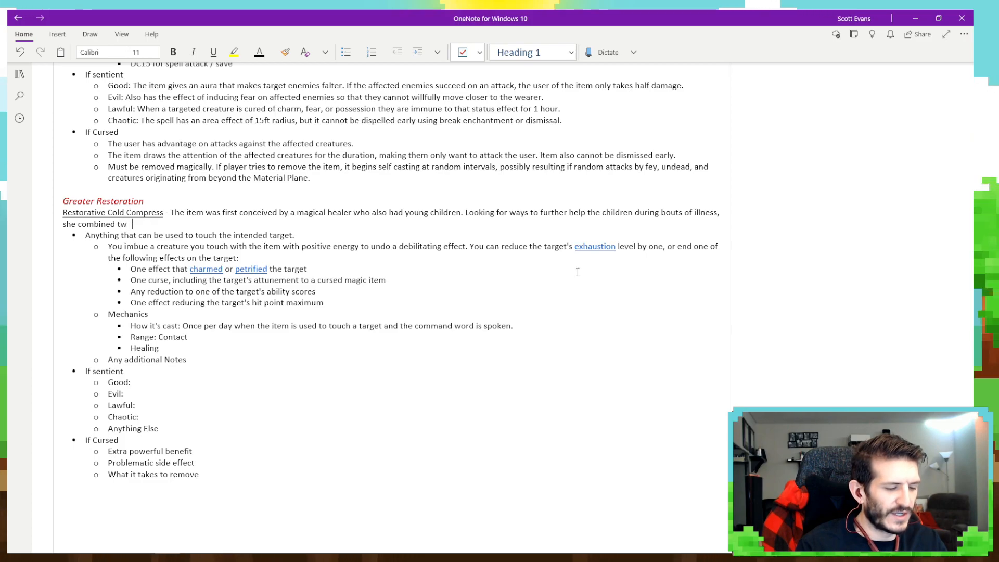
text(o of her most )
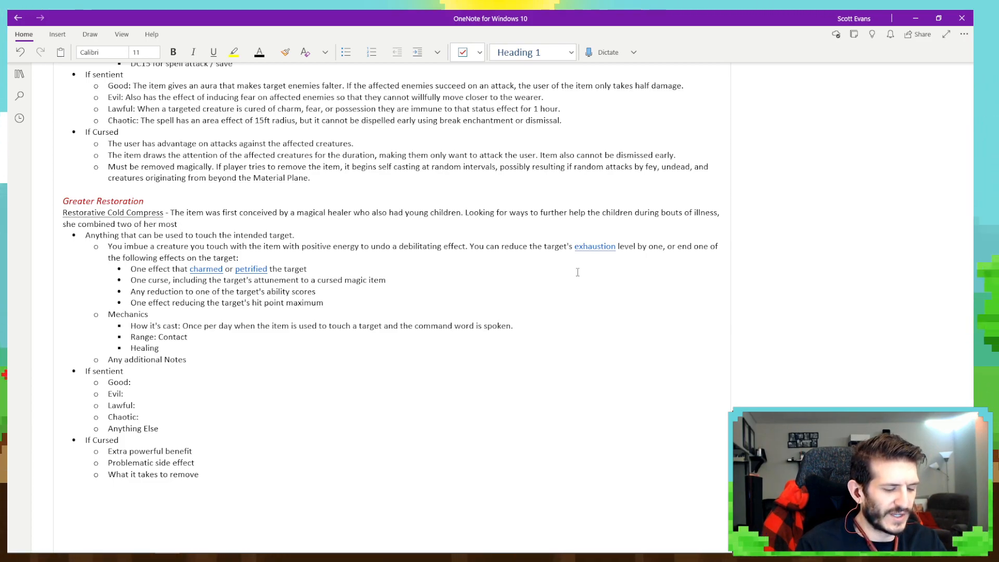
text(powerful h)
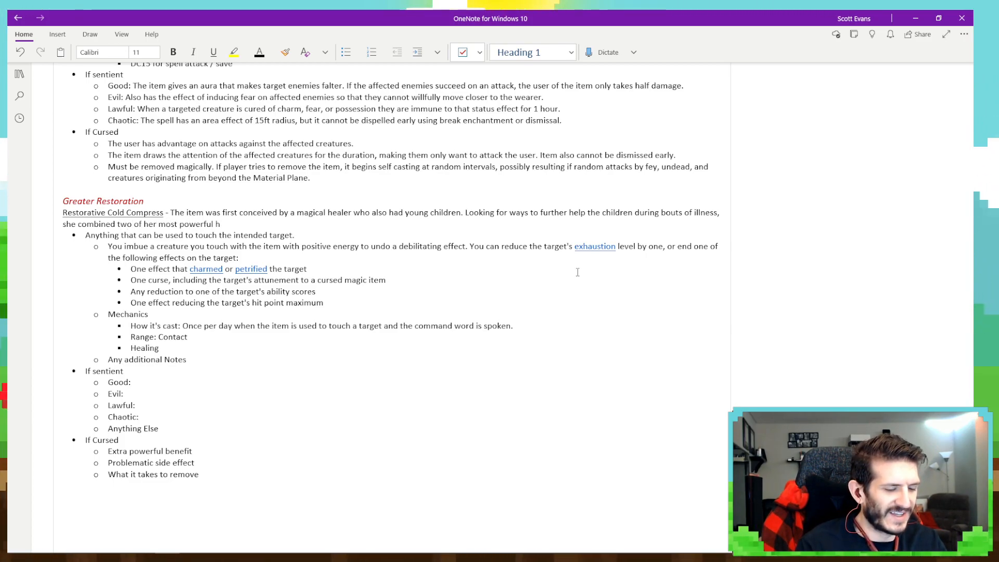
text(ealing abilities:)
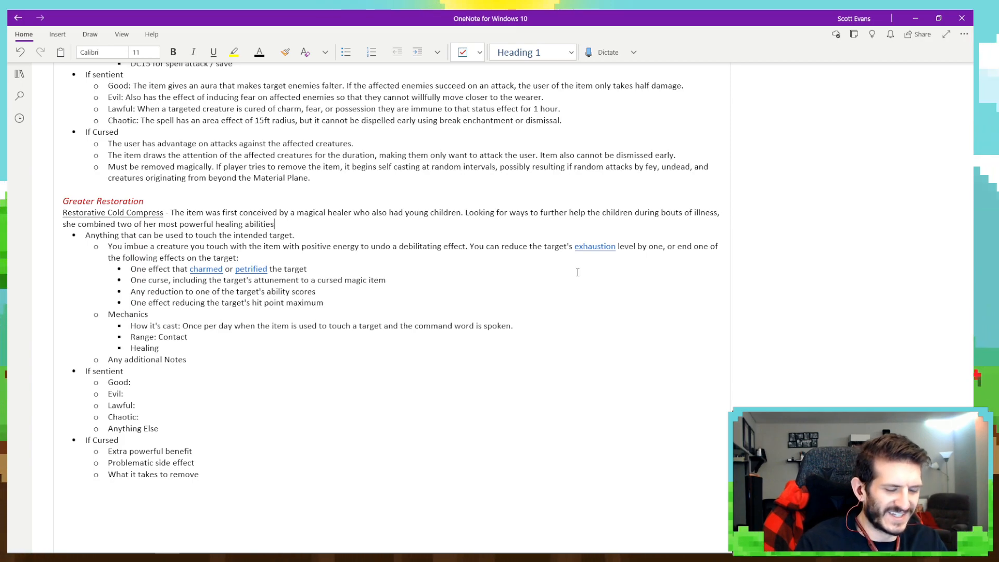
text( Greater)
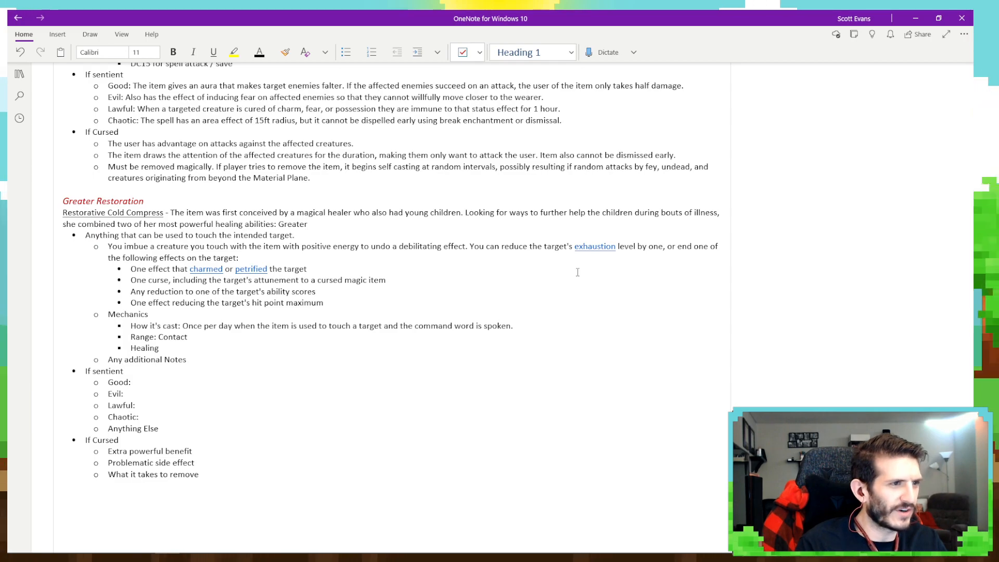
text( Restoration and)
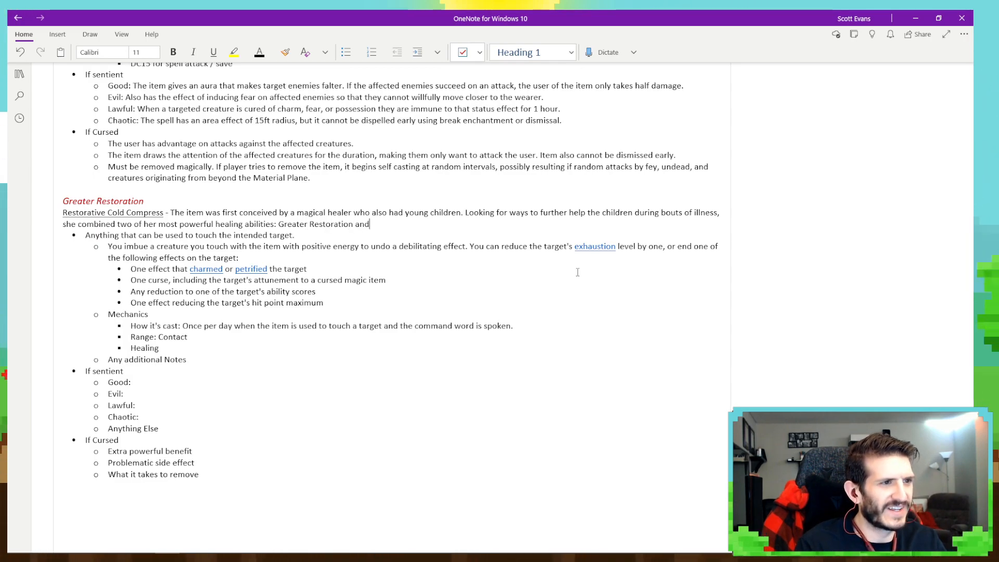
text( a cold com)
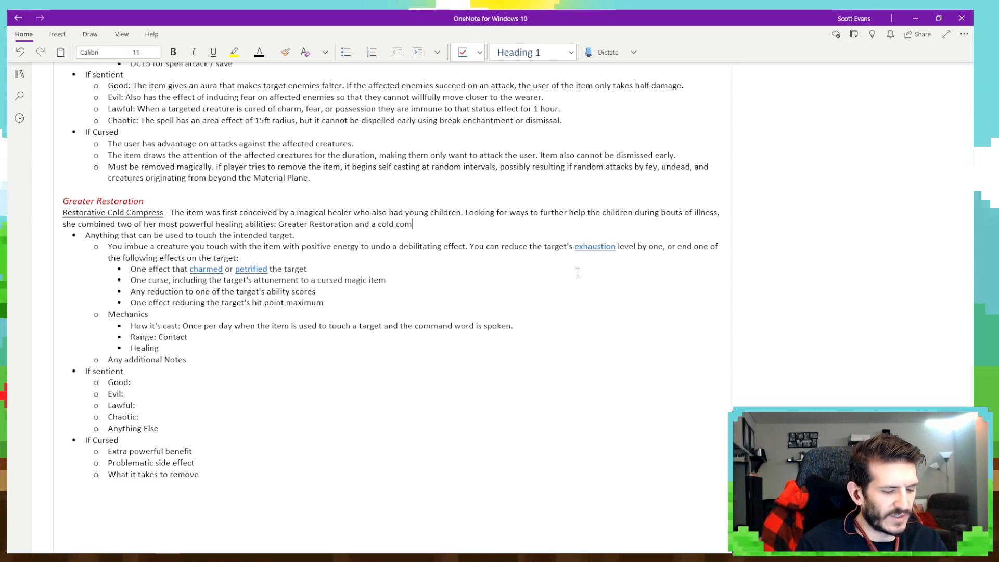
text(press to help a )
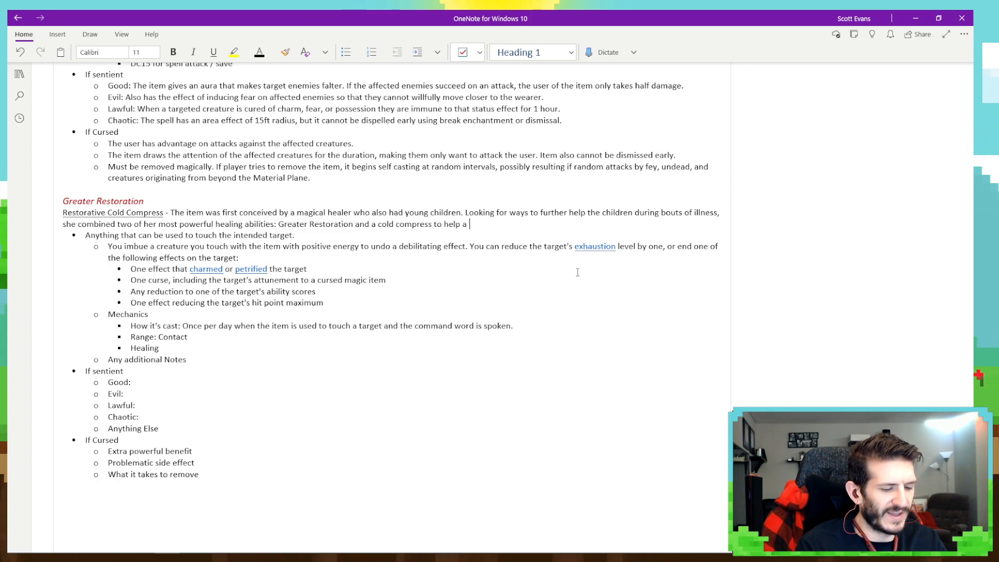
text(fever. Now it is)
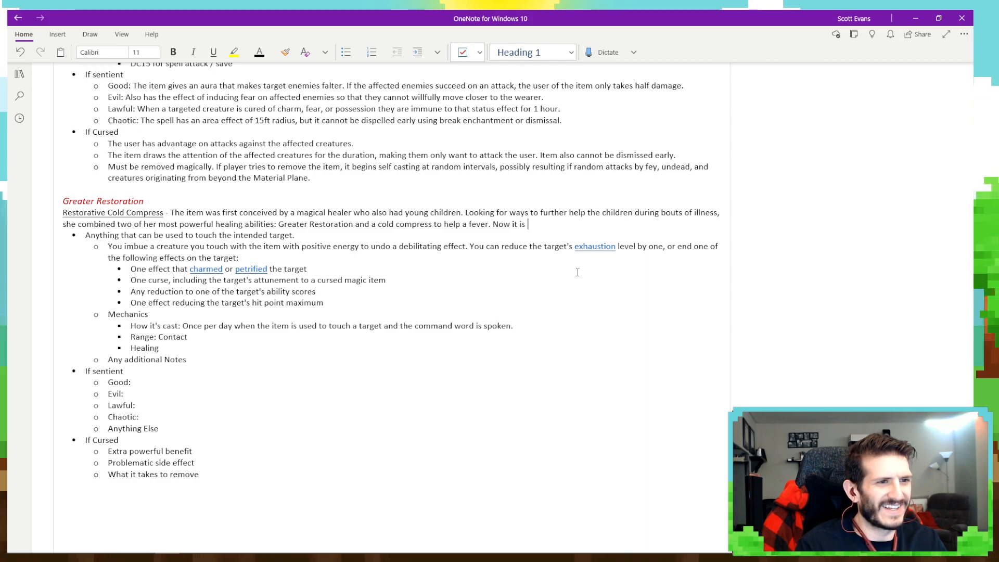
Continue the description's third sentence with "a commonly requested item by healers as it both helps the magical ailment".
text( a)
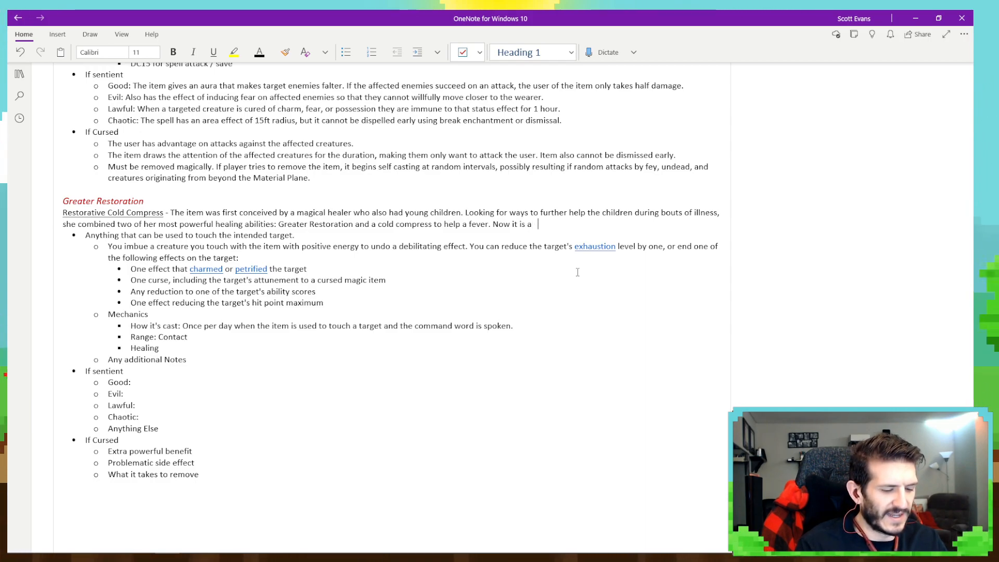
text( commonly request)
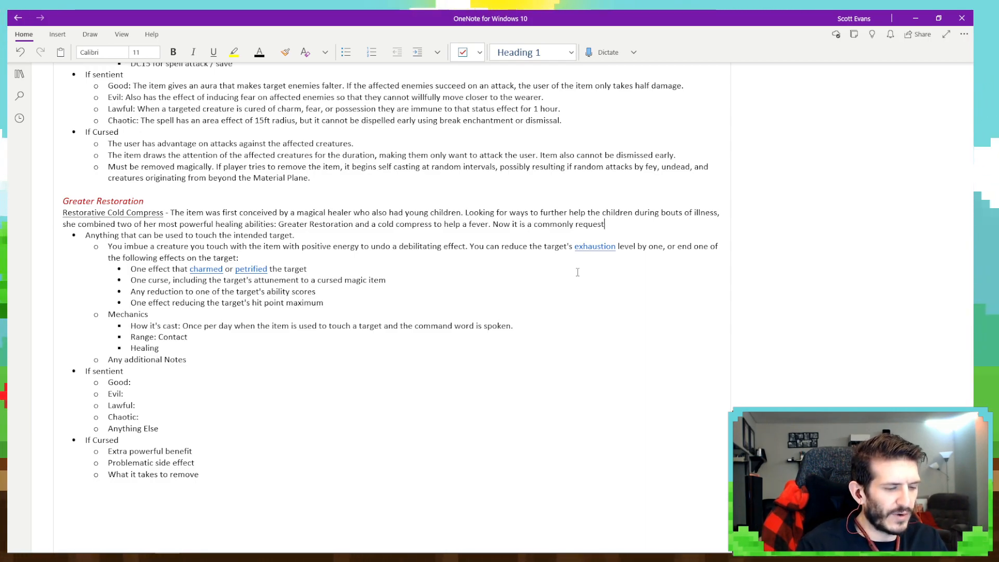
text(ed item by)
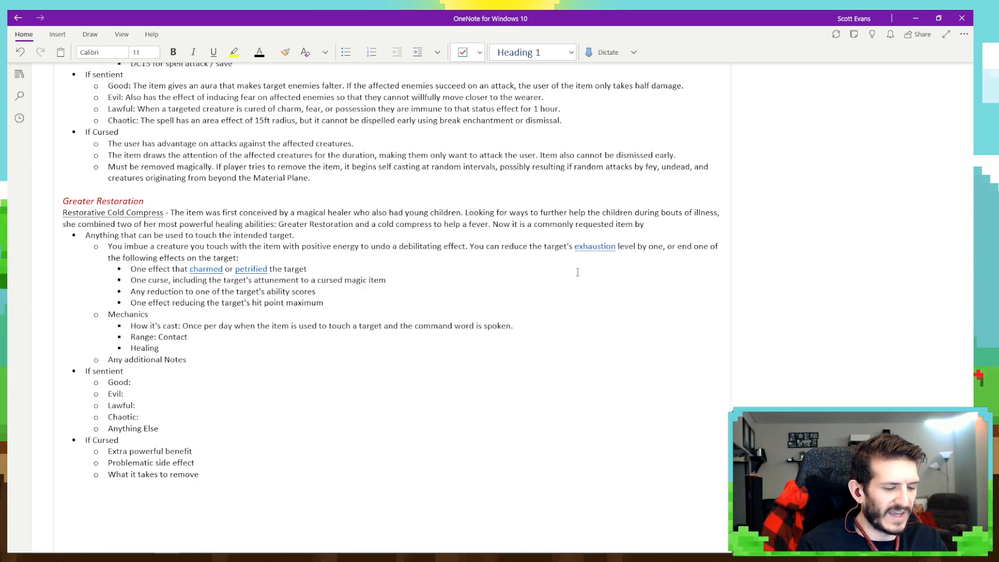
text( healrs a)
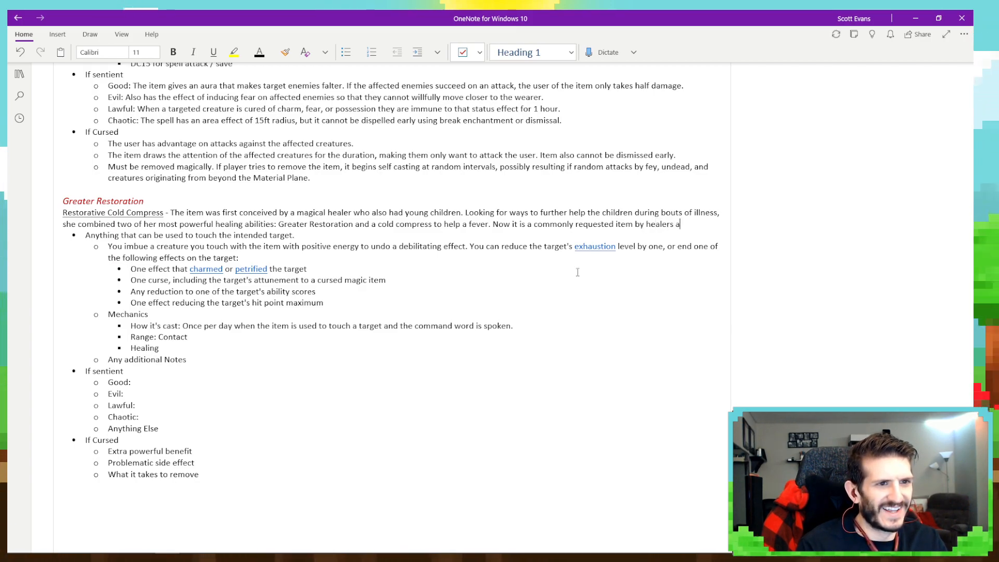
text(s it both he)
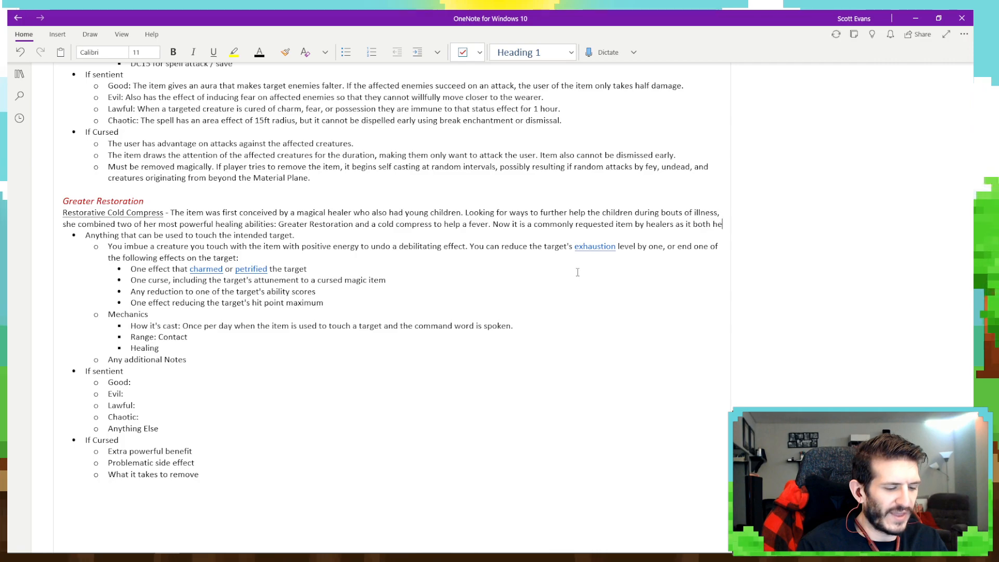
text(lps the magicl)
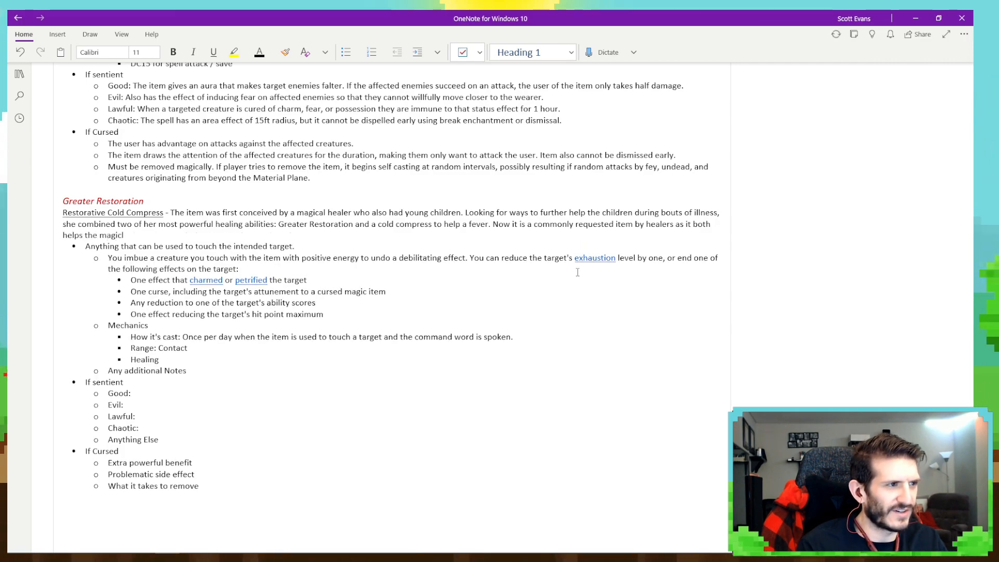
key(BackSpace)
text(al ailment )
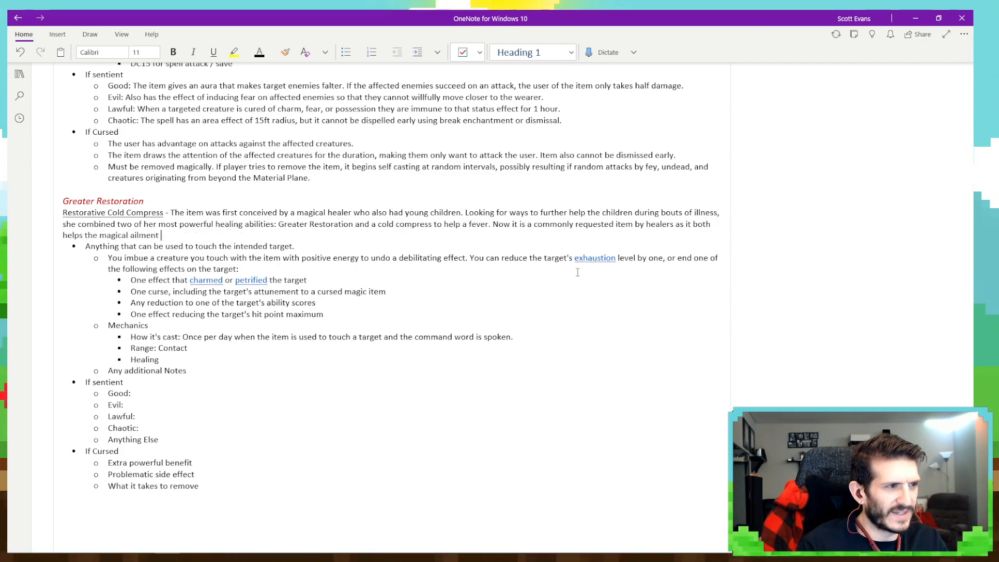
Finish the third sentence with "as well as making the subject feel better physically and emotionally.".
text(as well as m)
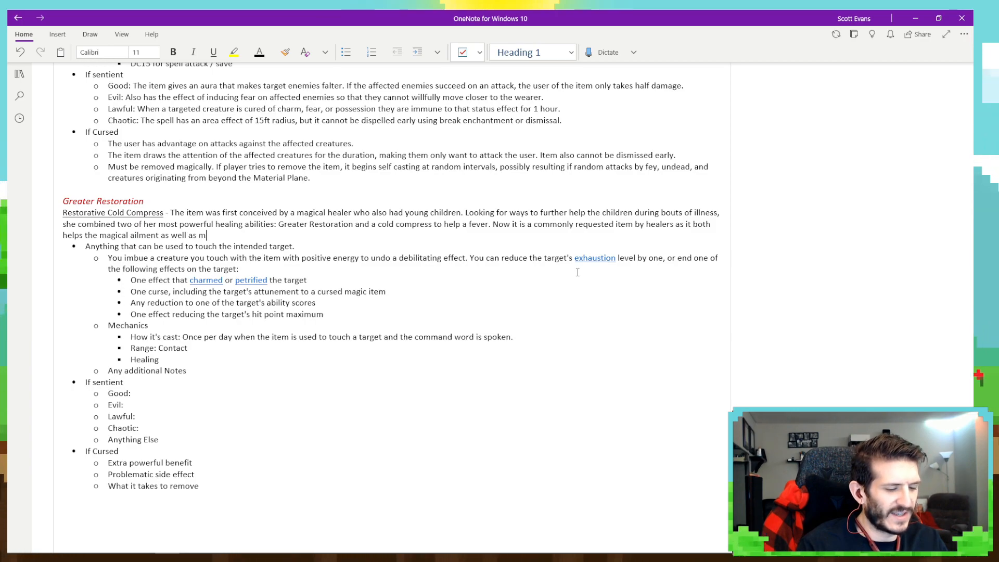
text(aking the subject feel)
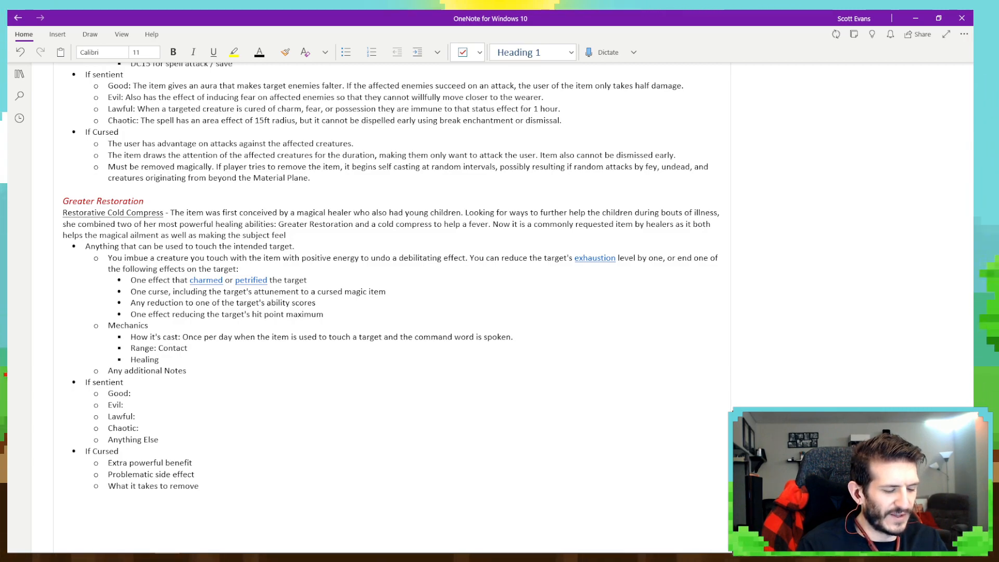
text(better )
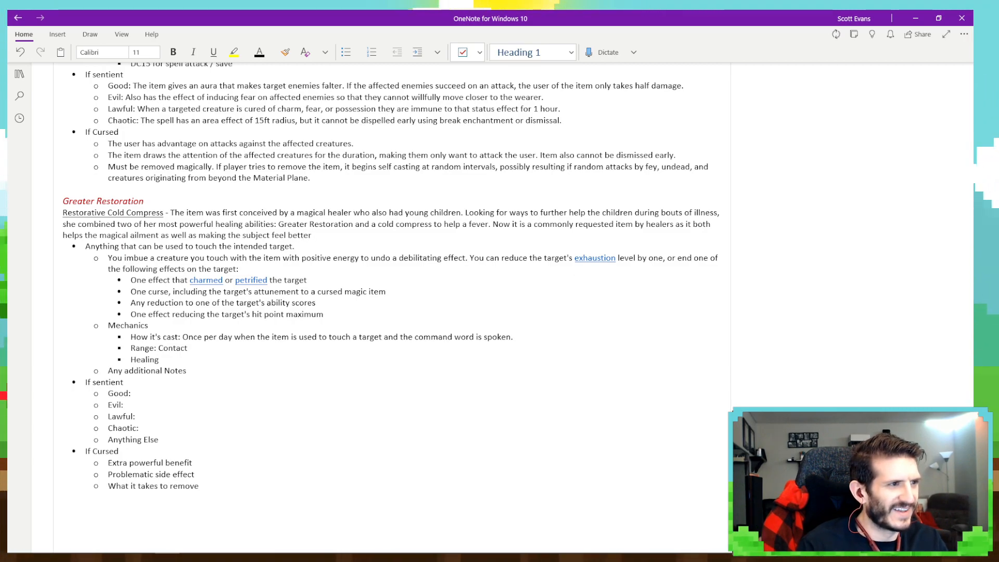
text(physi)
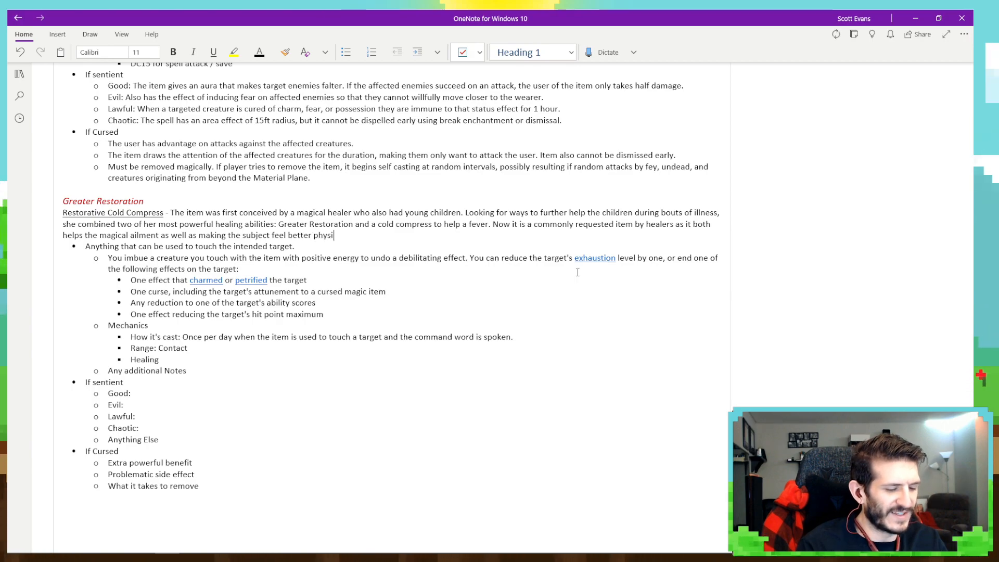
text(cally and emotiona)
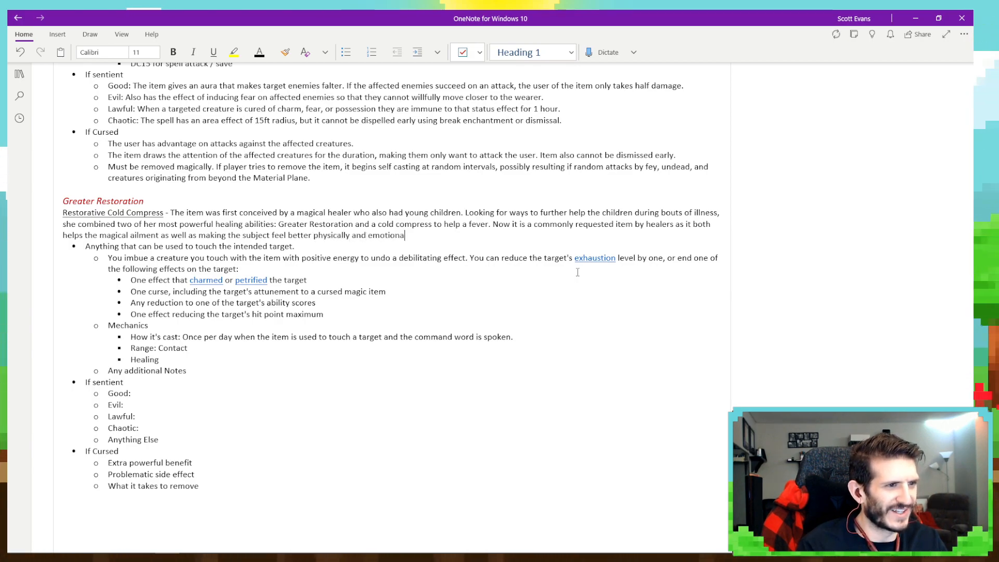
text(lly.)
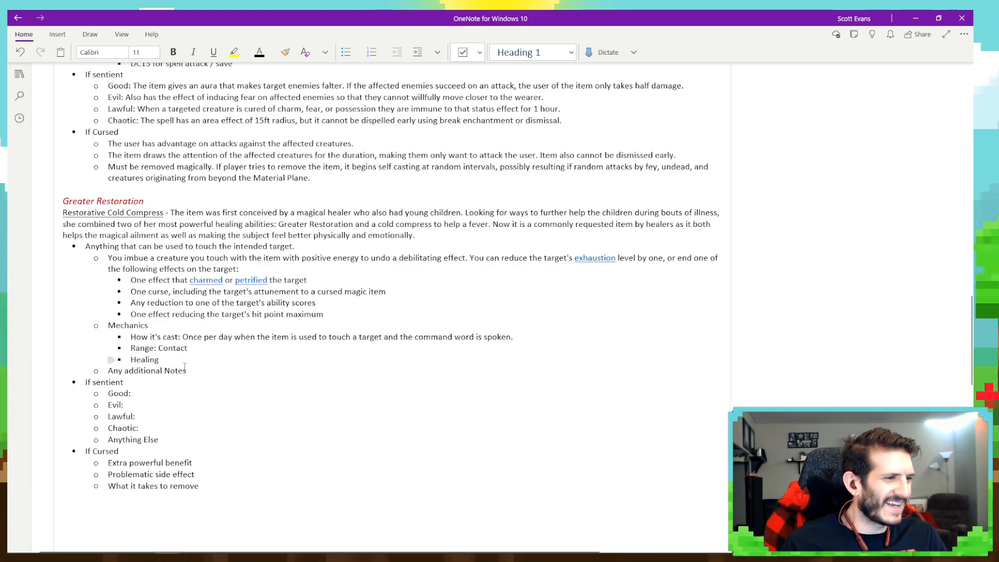
Delete the "Any additional Notes" bullet from the Greater Restoration entry.
drag(188, 371, 98, 373)
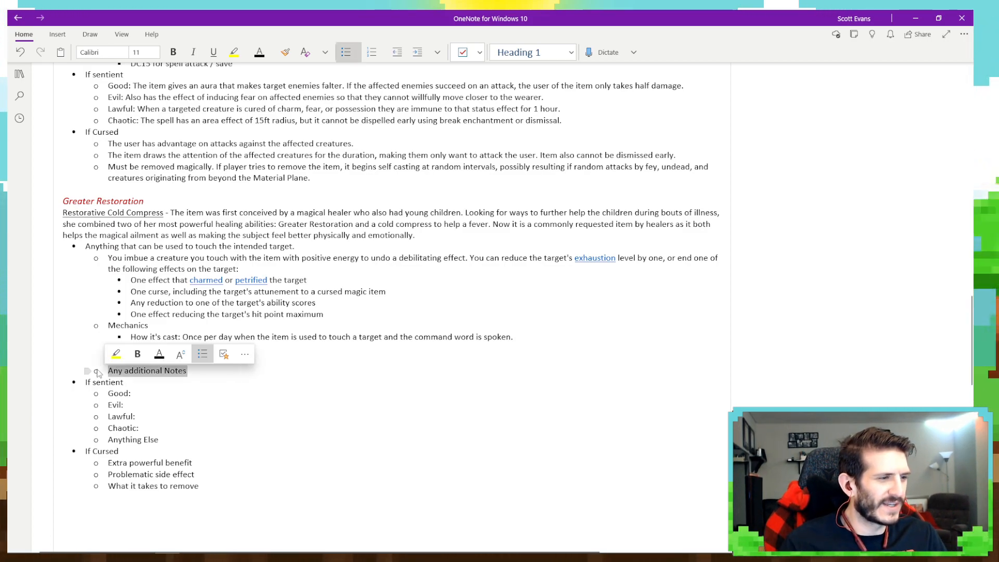
key(BackSpace)
key(BackSpace)
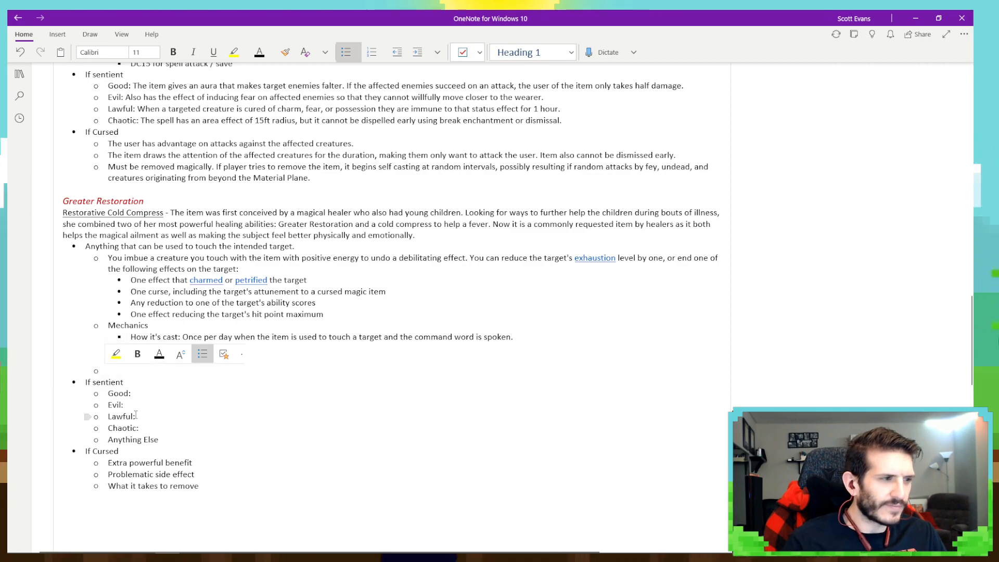
key(BackSpace)
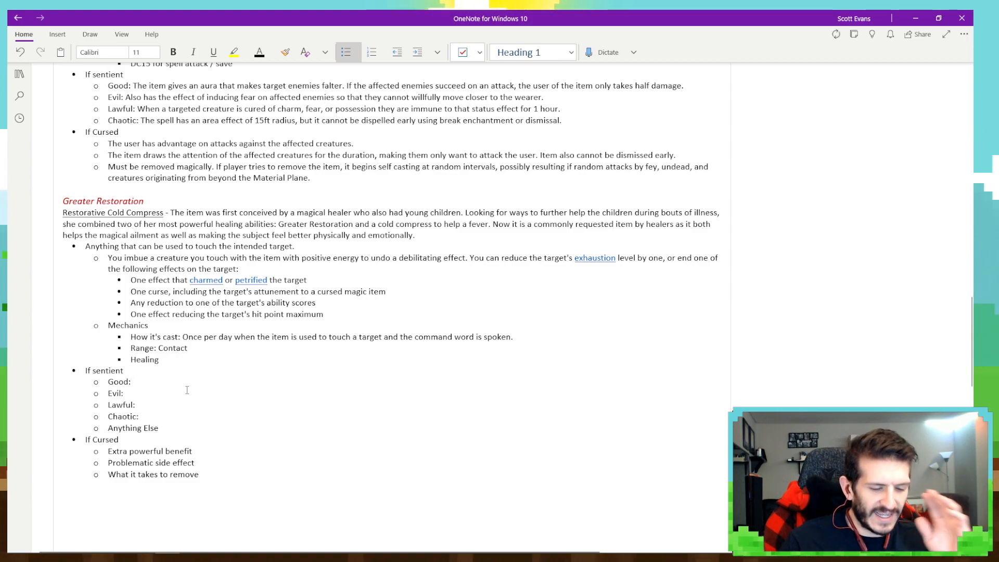
Fill in the Good bullet under If sentient with "Is very doting and magically gives the target the warm fuzzies".
click(163, 383)
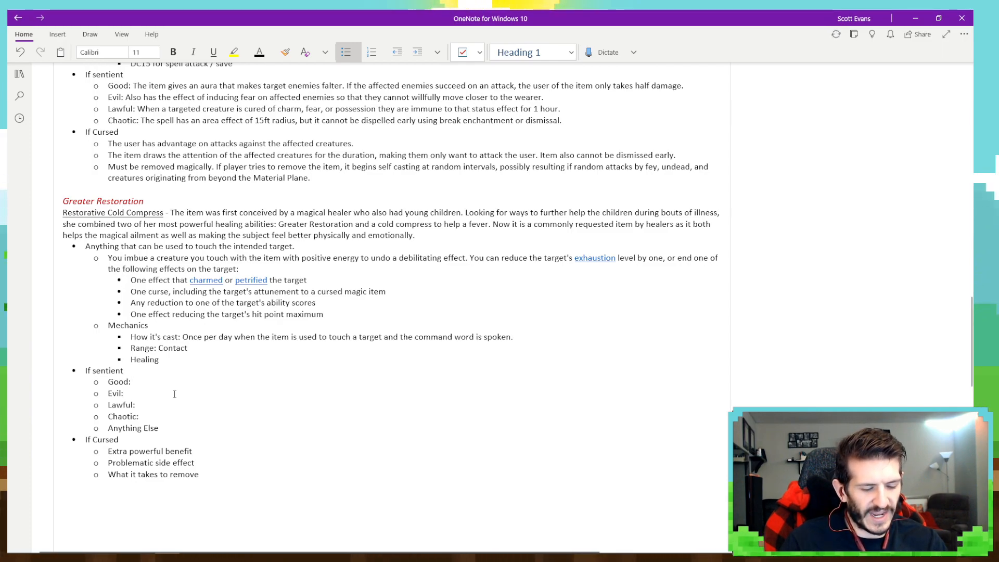
click(133, 394)
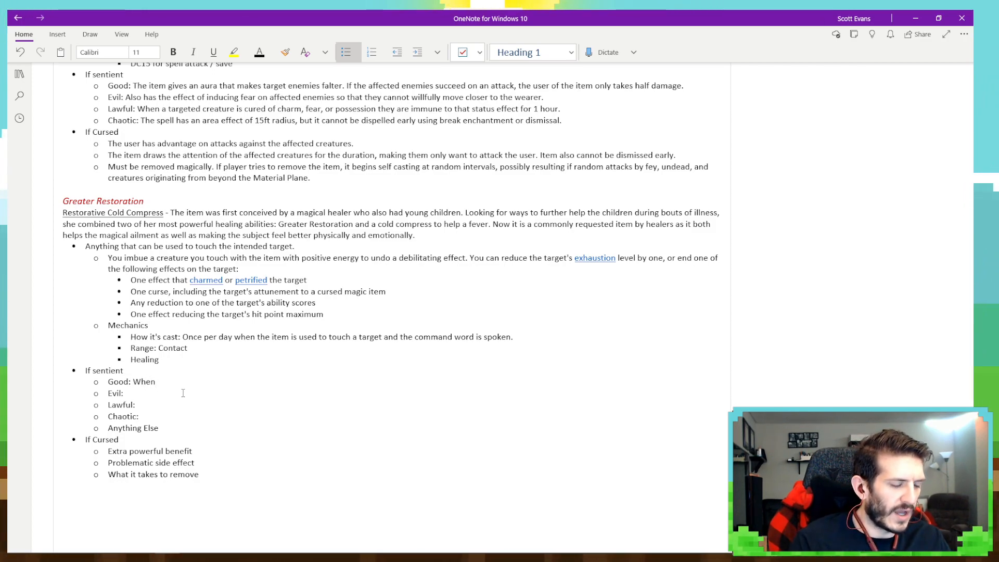
key(BackSpace)
key(BackSpace)
key(BackSpace)
key(BackSpace)
text(Is v)
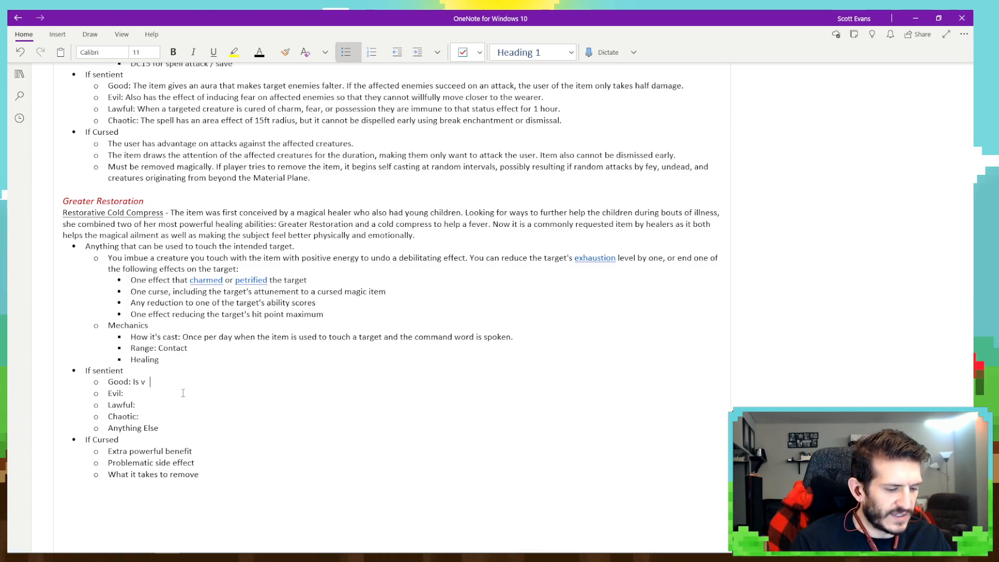
key(BackSpace)
text(ery doting and)
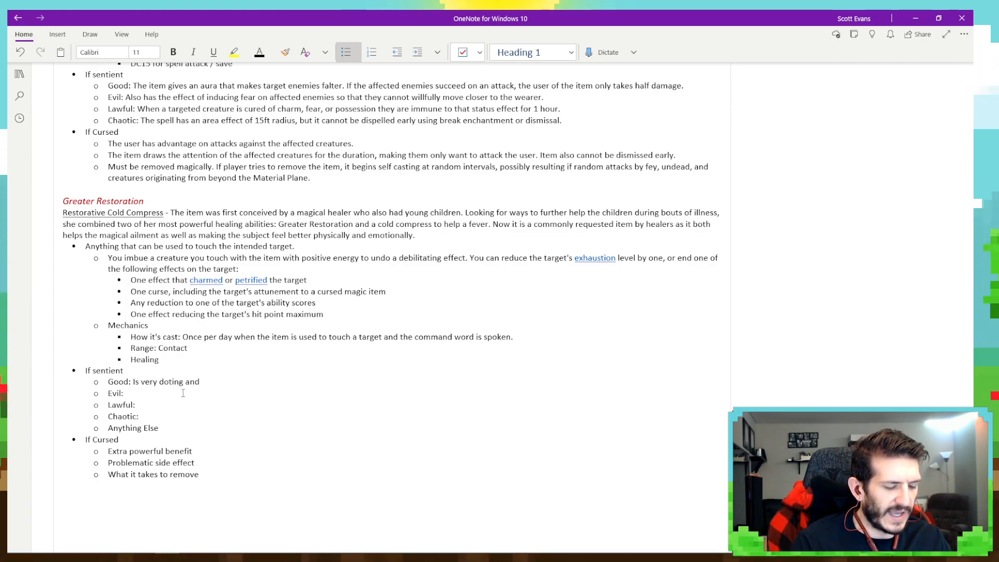
text( m)
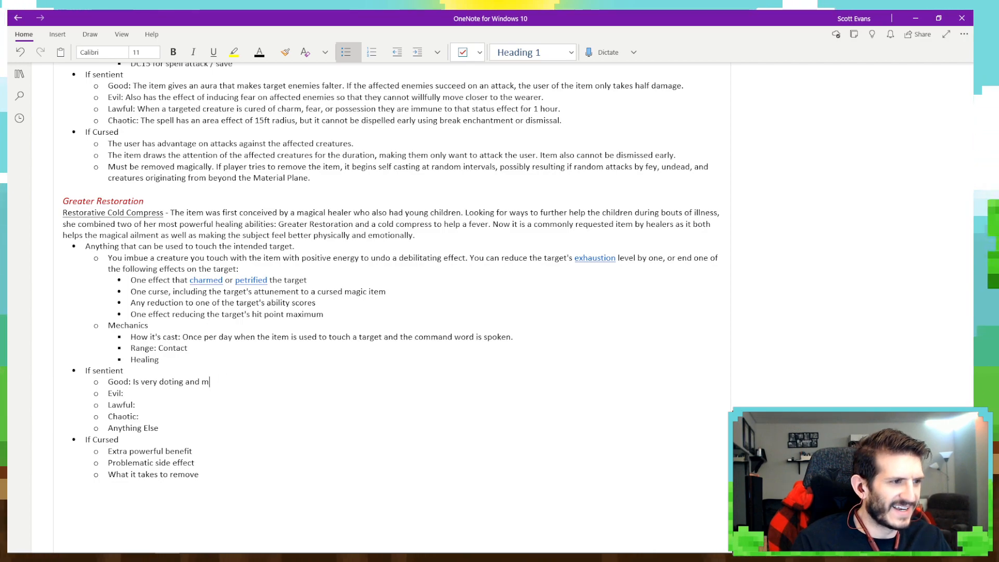
text(agically)
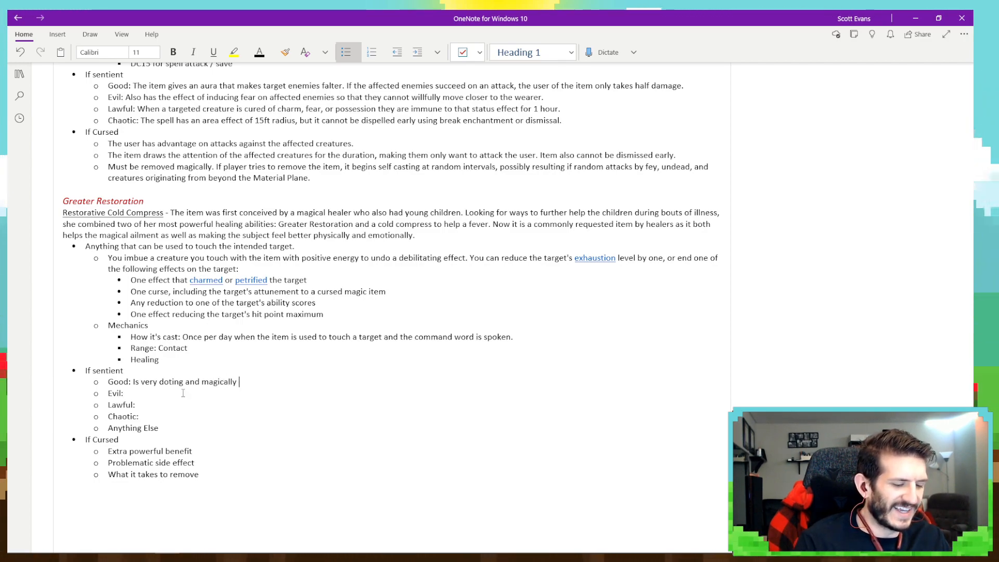
text(ta)
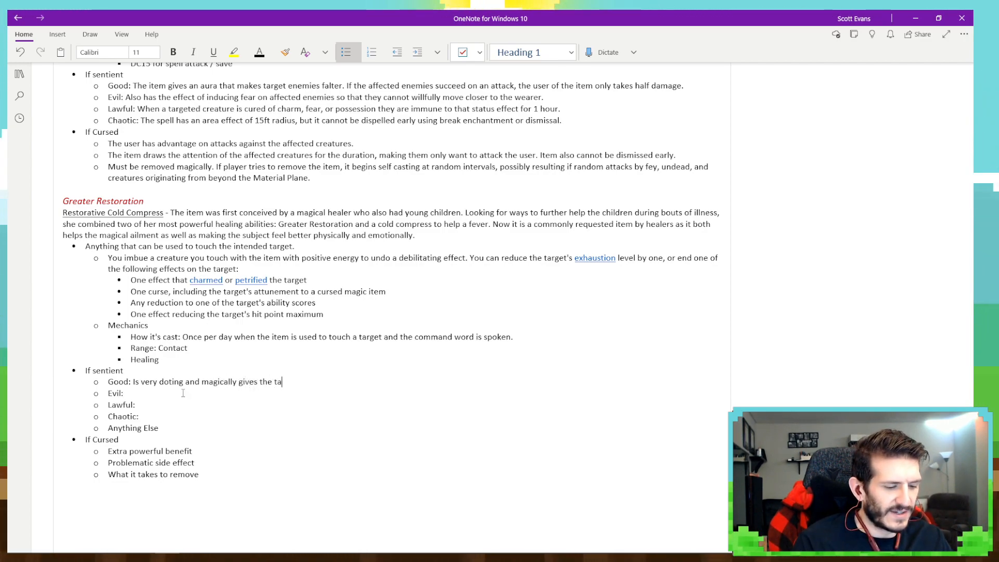
text(rget the warm f)
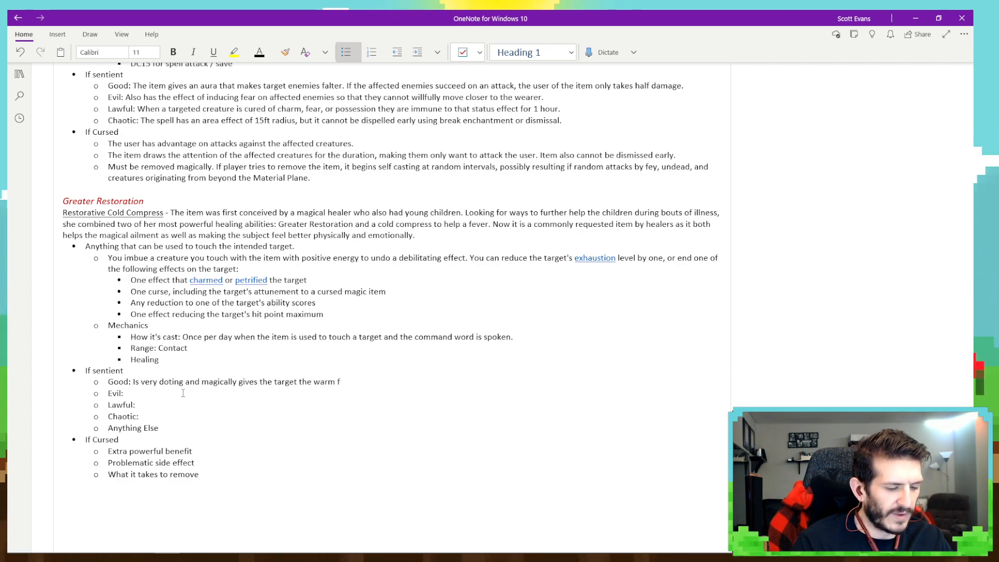
text(uzzies)
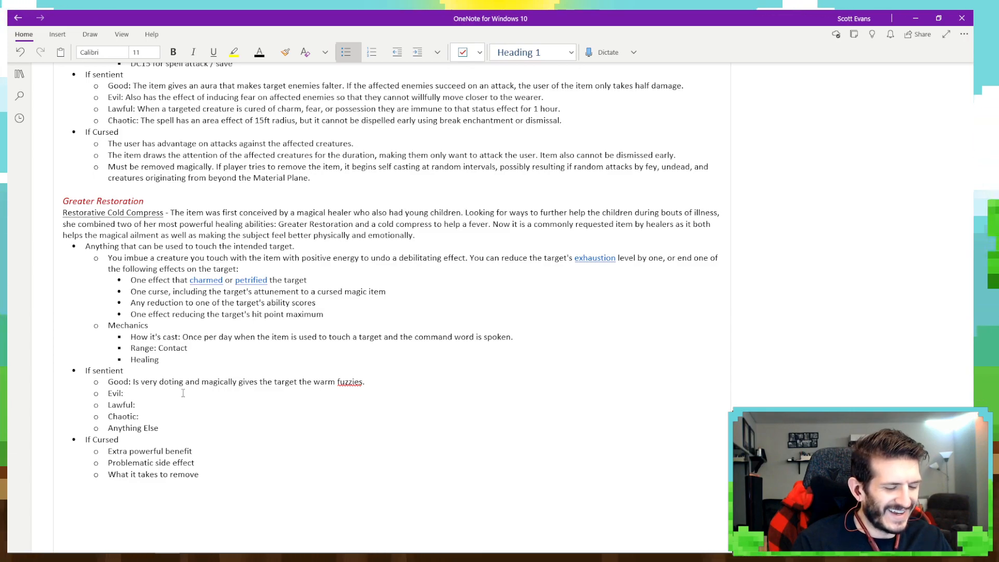
Add a second sentence to the Good bullet: "Target also receives 5% of their maximum HP back.".
text(. Target also receives)
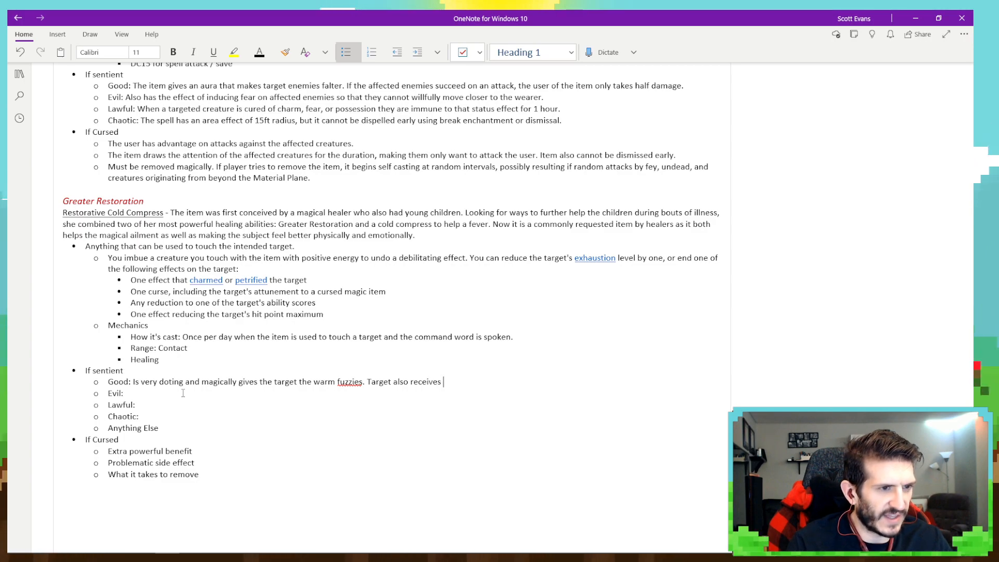
text(5% of their)
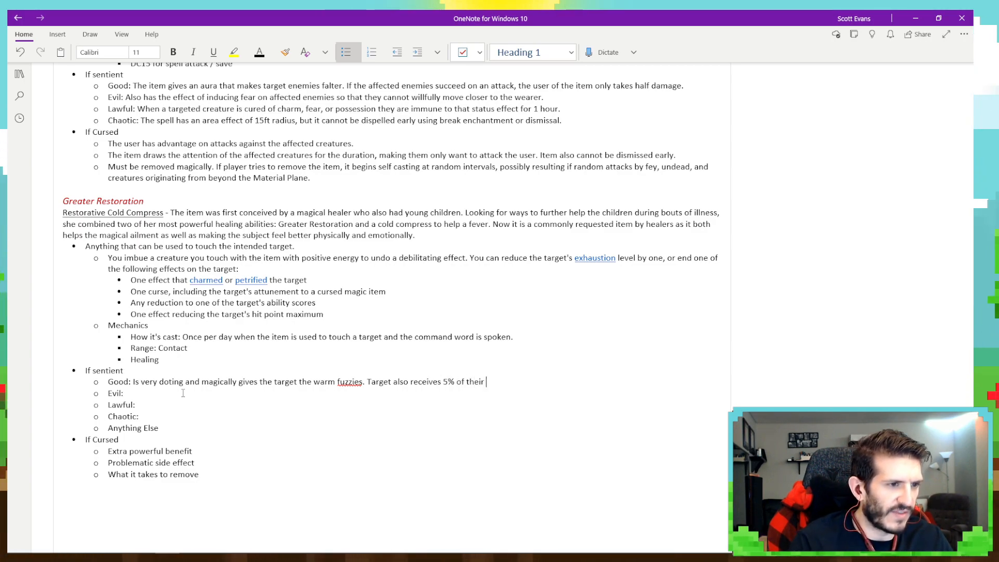
text( maximum )
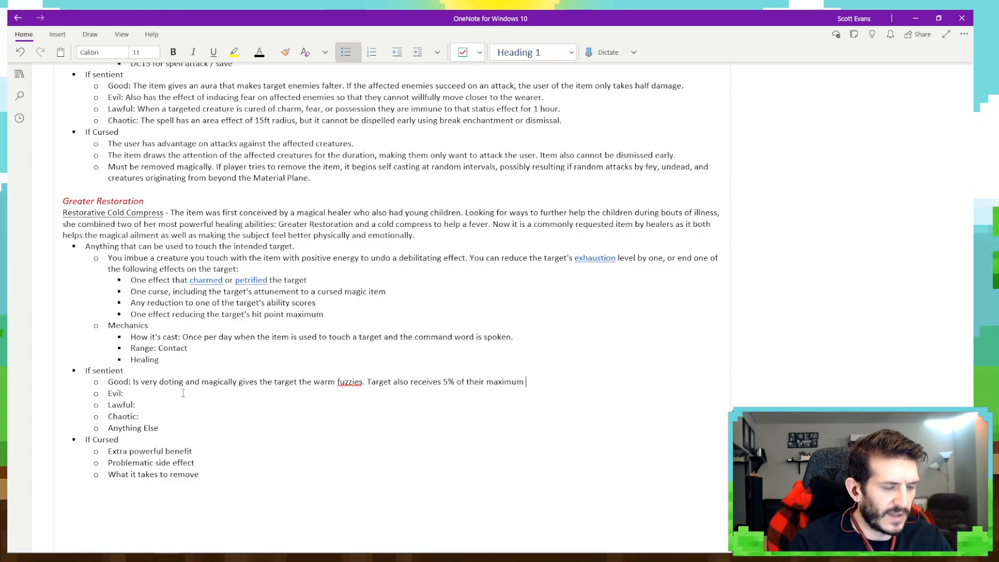
text(HP back.)
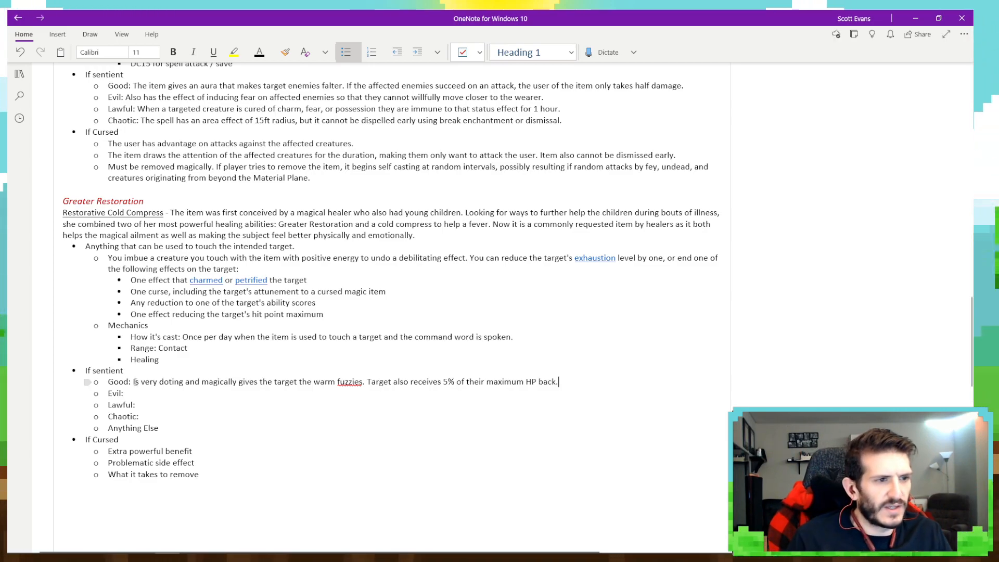
Try 2% as the maximum HP share in the Good bullet, and set it back to 5%.
click(449, 381)
key(BackSpace)
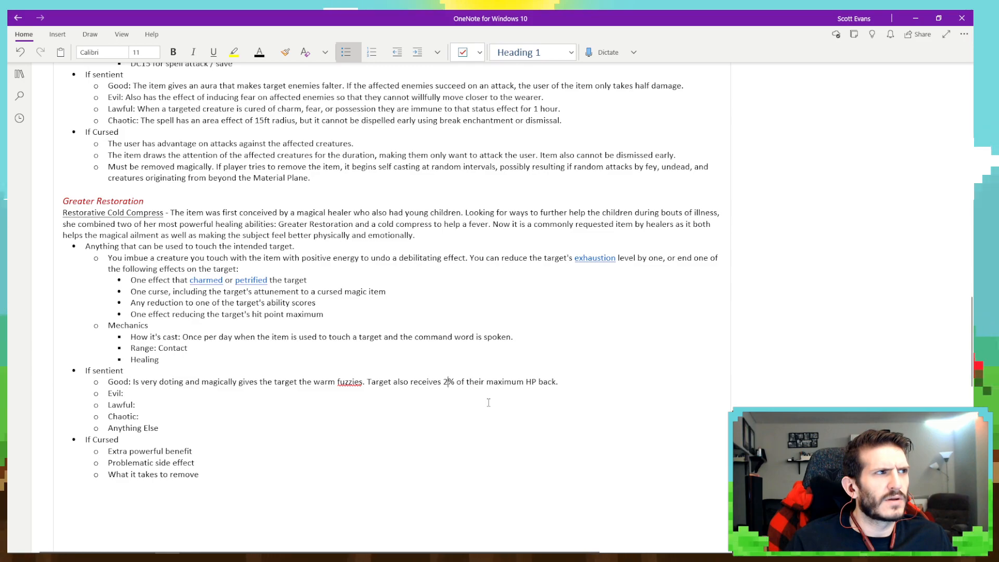
key(BackSpace)
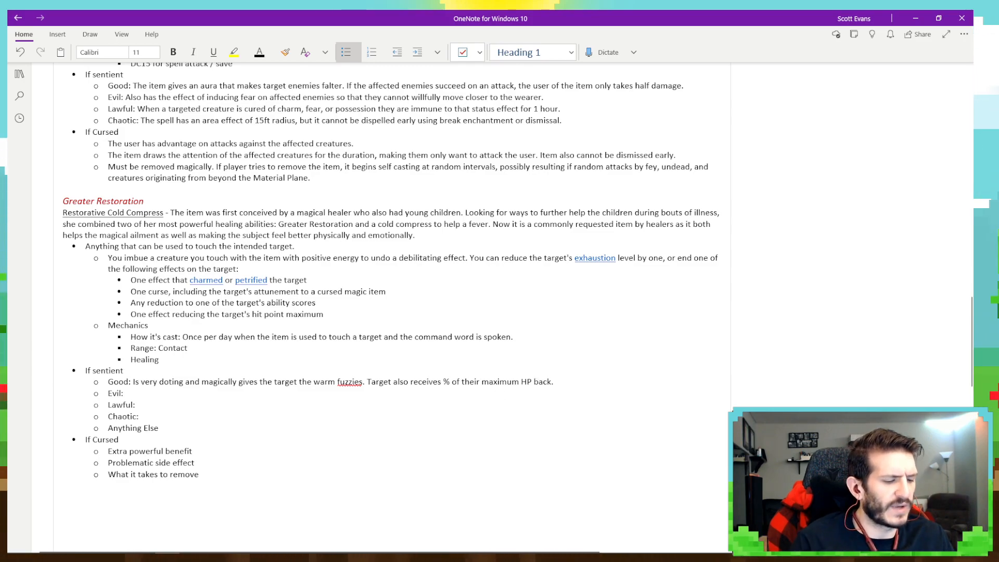
text(5)
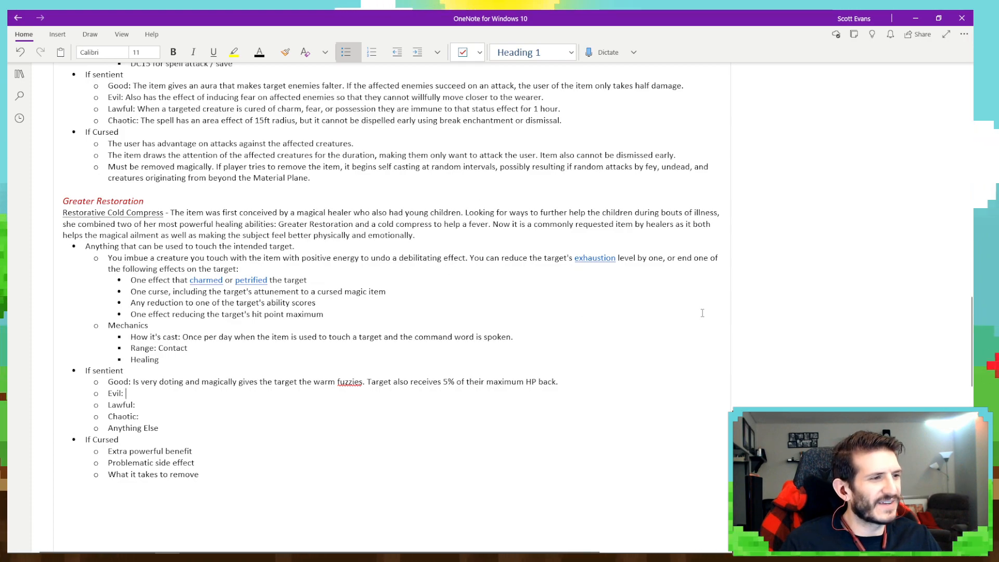
Fill in the Evil bullet under If sentient with 'Is very mad at whoever or whatever "hurt her baby!" Uses momma bear energy to'.
click(155, 393)
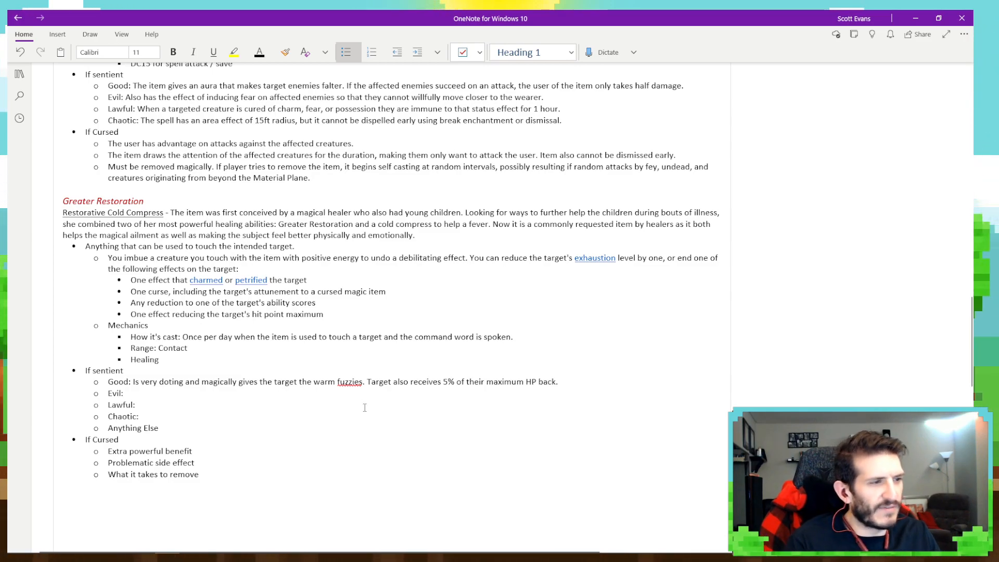
text(Is very mad)
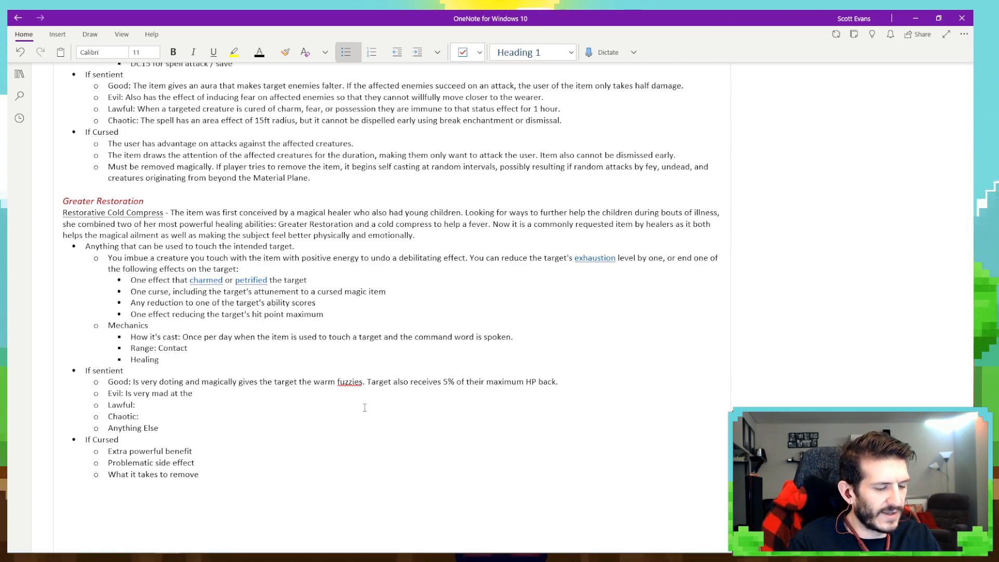
text( at t)
key(BackSpace)
text(who)
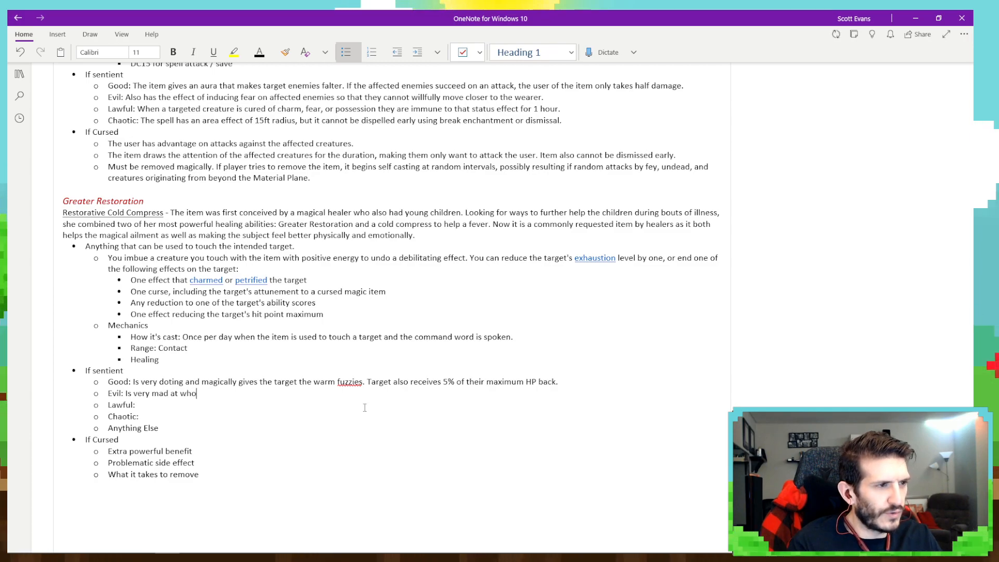
text(ever or)
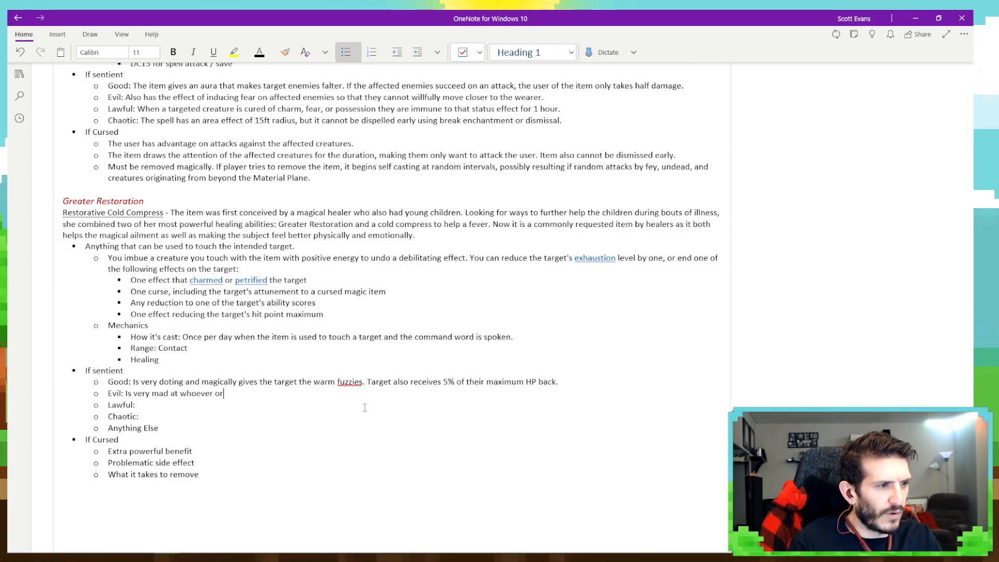
text( whatever hurt)
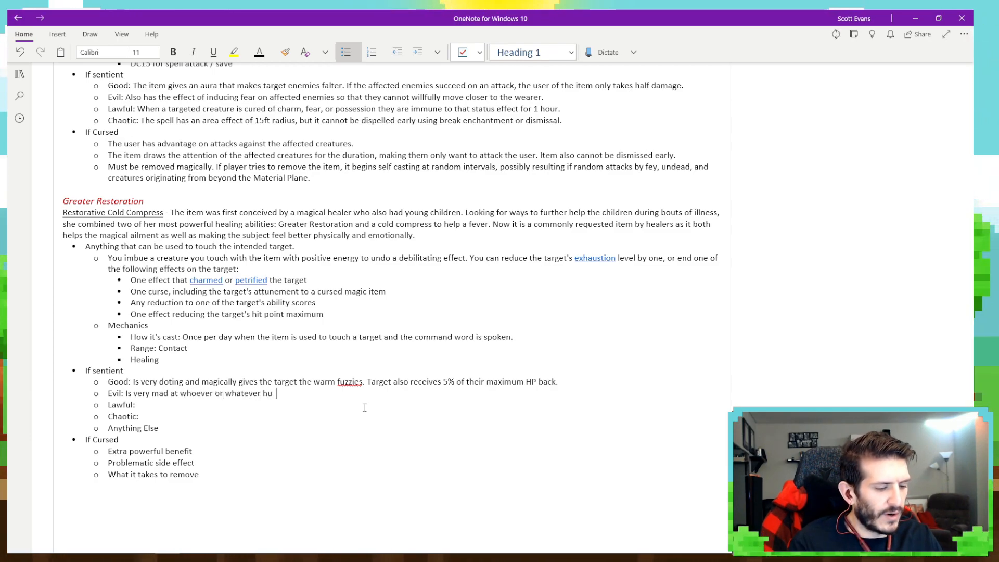
key(BackSpace)
key(BackSpace)
key(BackSpace)
key(BackSpace)
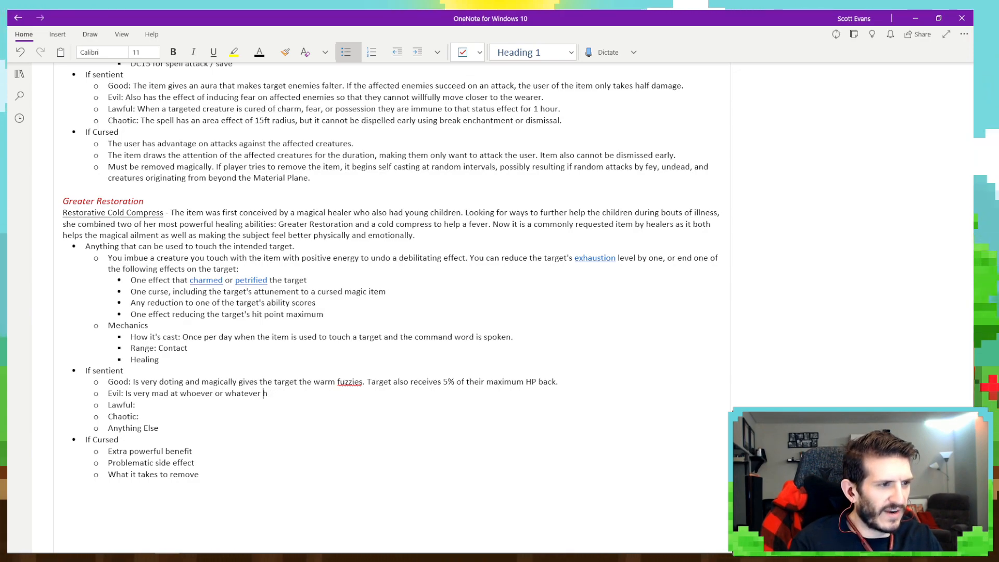
text("hurt h)
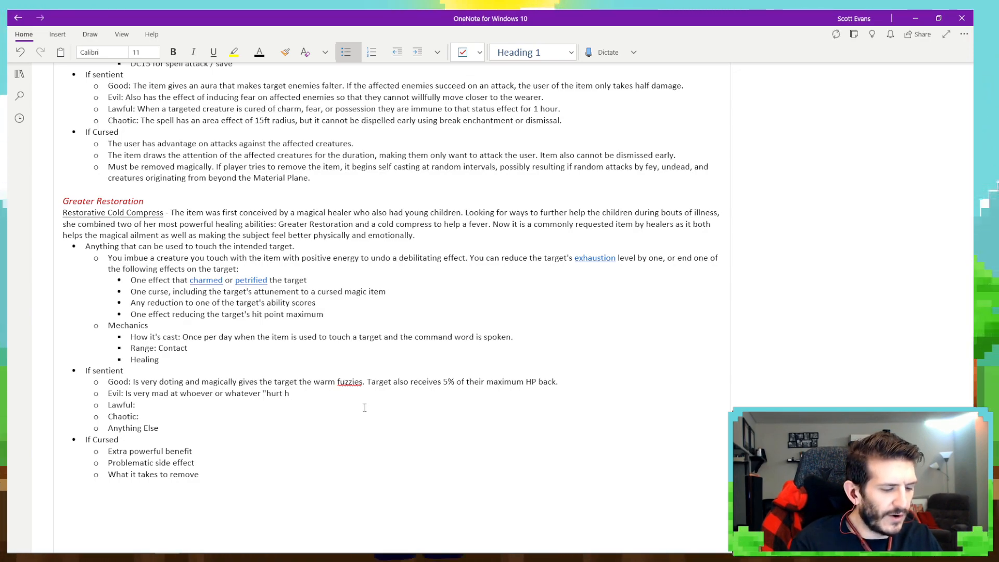
text(er baby!)
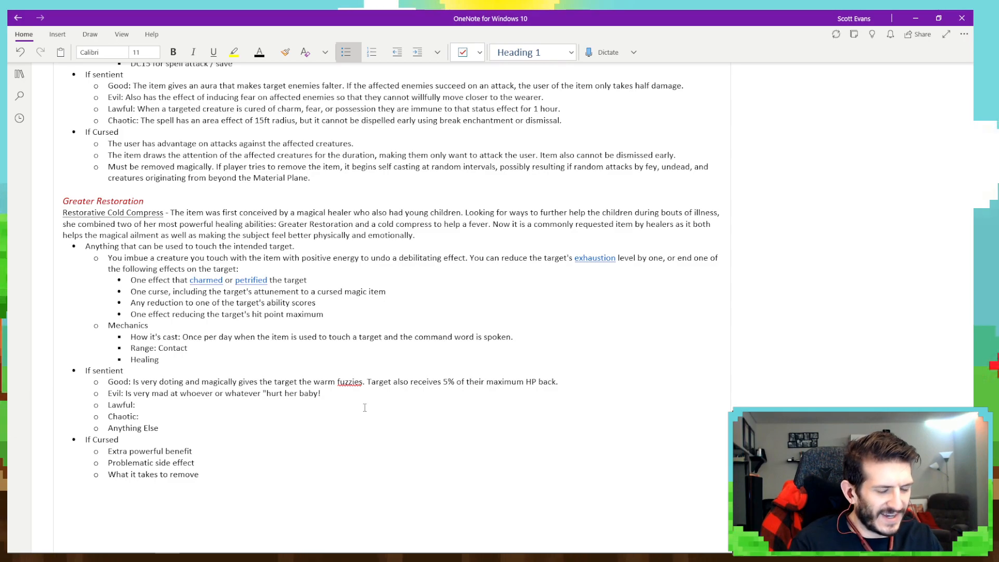
text(" )
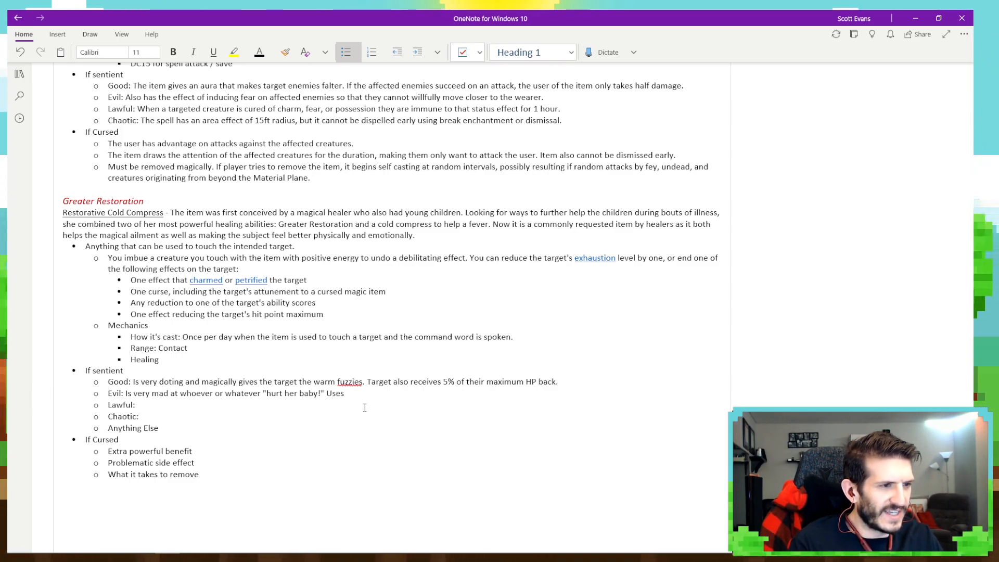
text(Uses momma bear energy to)
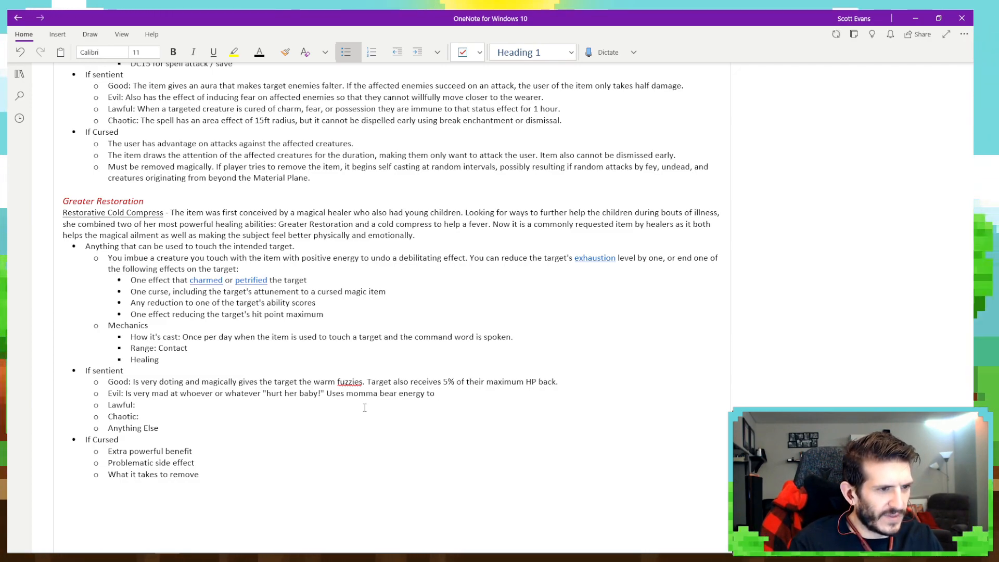
text(instill ner)
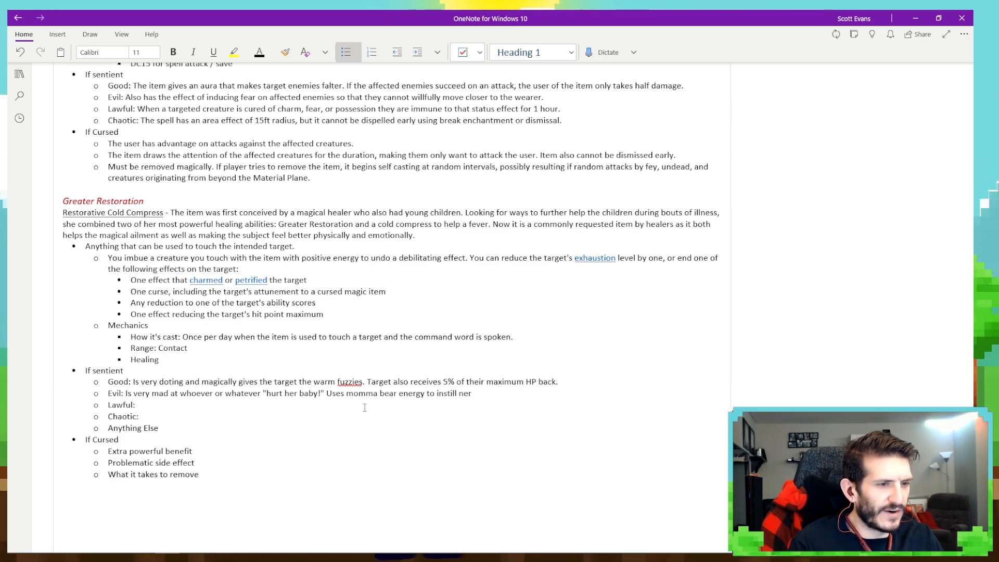
key(BackSpace)
key(BackSpace)
key(BackSpace)
key(BackSpace)
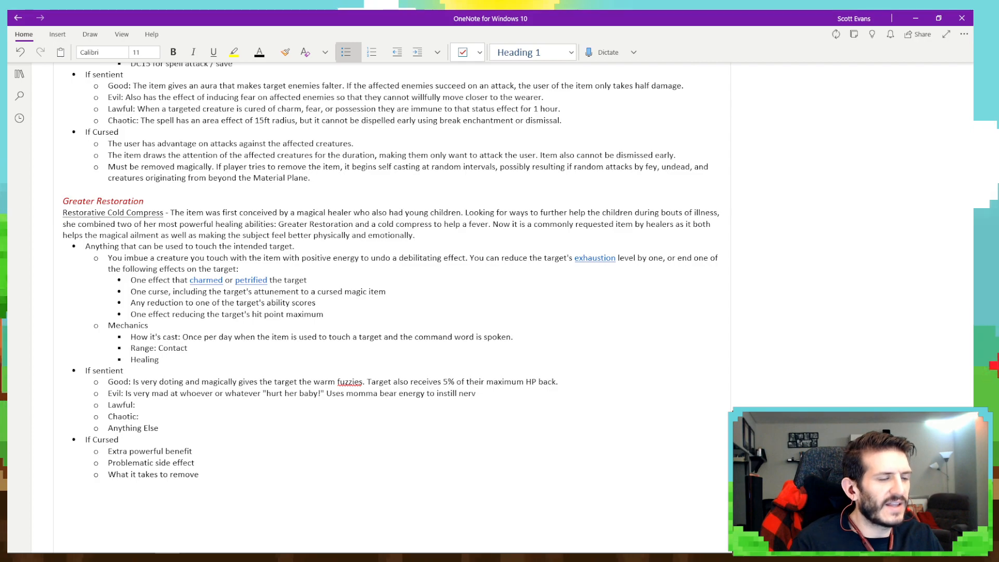
key(BackSpace)
key(BackSpace)
key(BackSpace)
key(BackSpace)
key(BackSpace)
key(BackSpace)
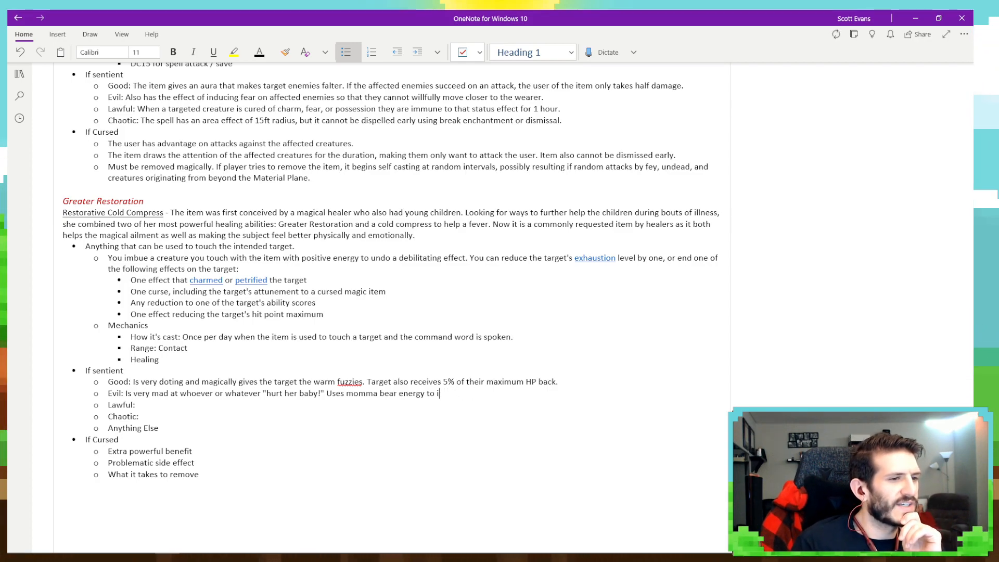
key(BackSpace)
key(BackSpace)
key(BackSpace)
key(BackSpace)
key(BackSpace)
key(BackSpace)
key(BackSpace)
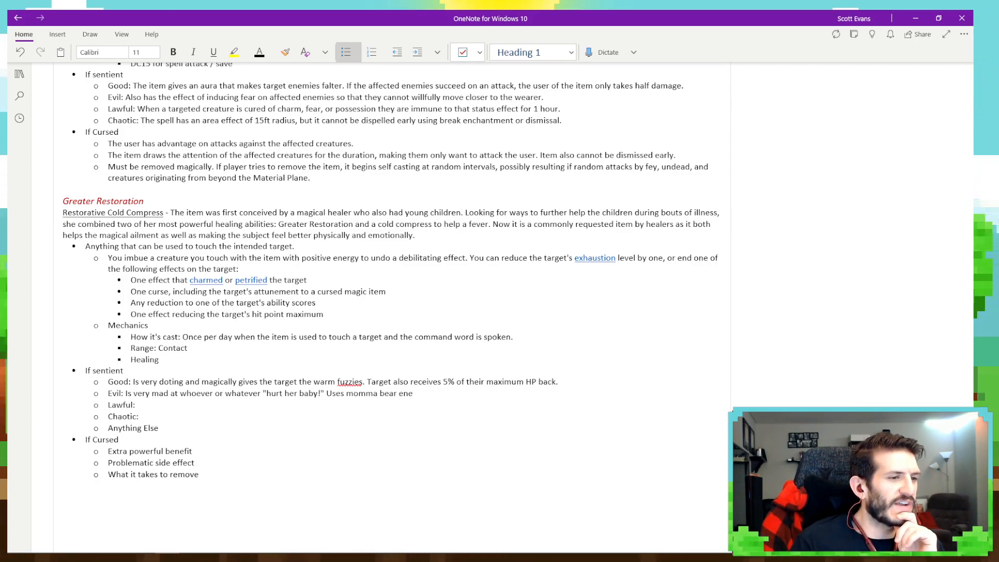
text(r)
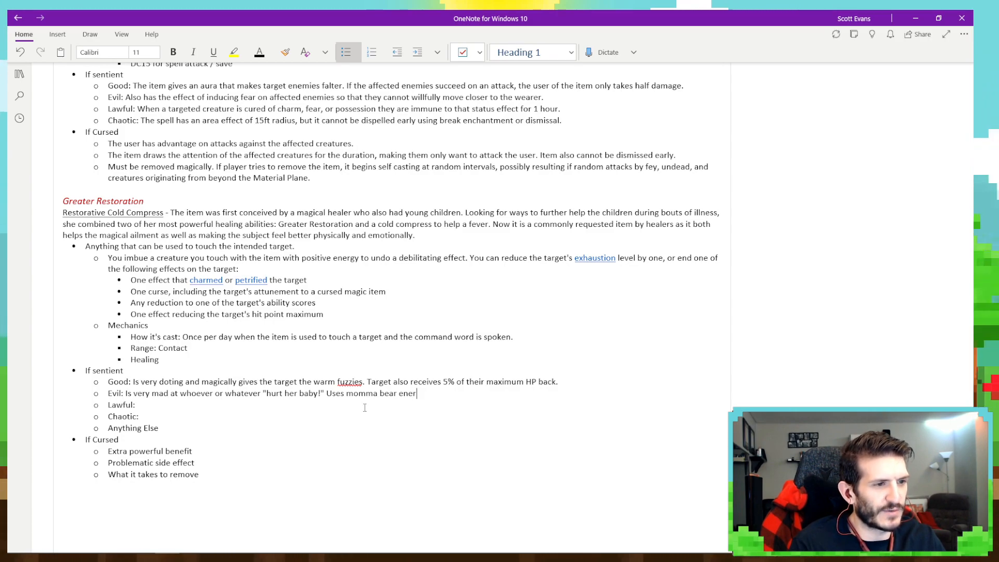
text(gy)
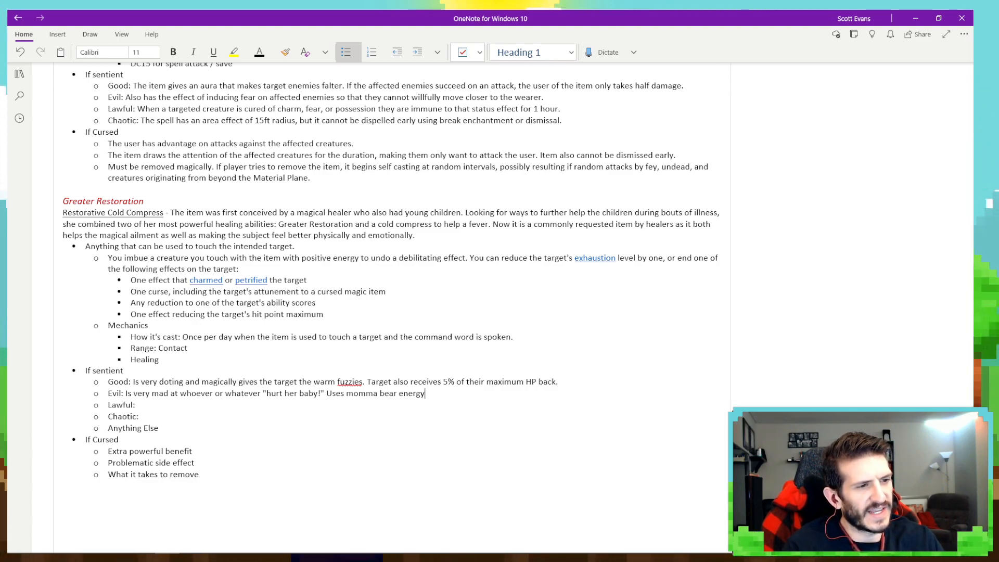
Complete the Evil bullet's second sentence after "momma bear energy" with "to give the target advantage on their next attack.".
text(to )
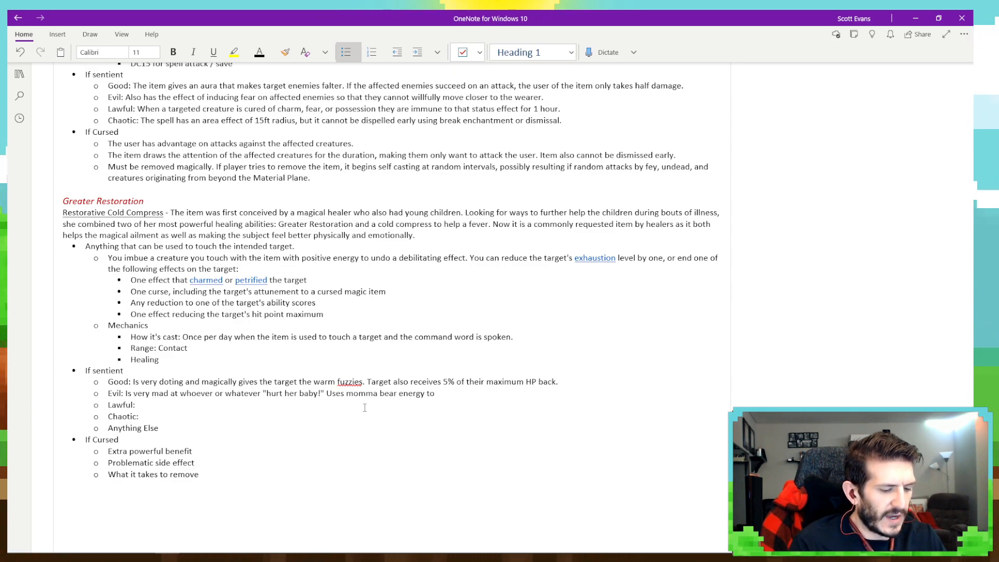
text(give the )
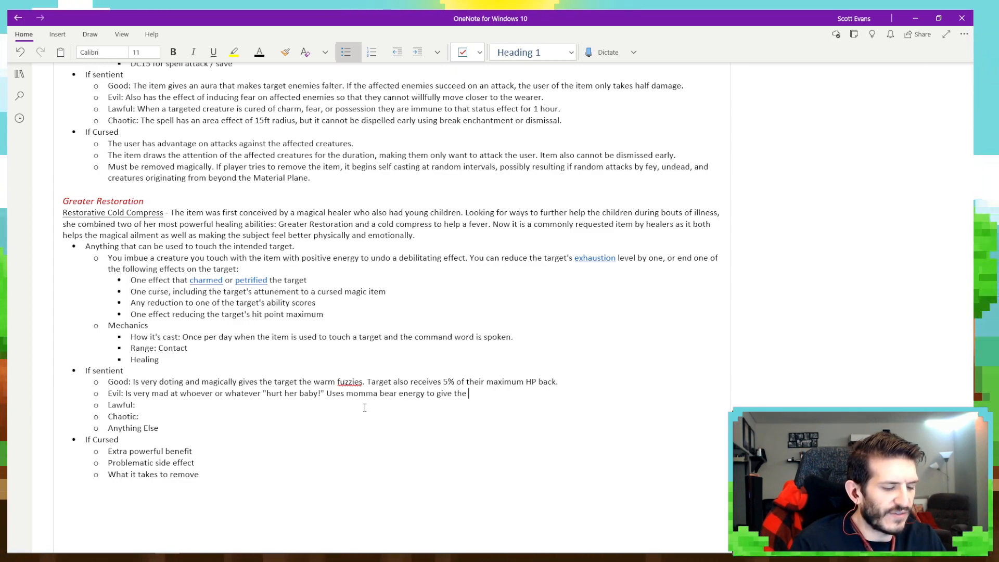
text(target advantage on)
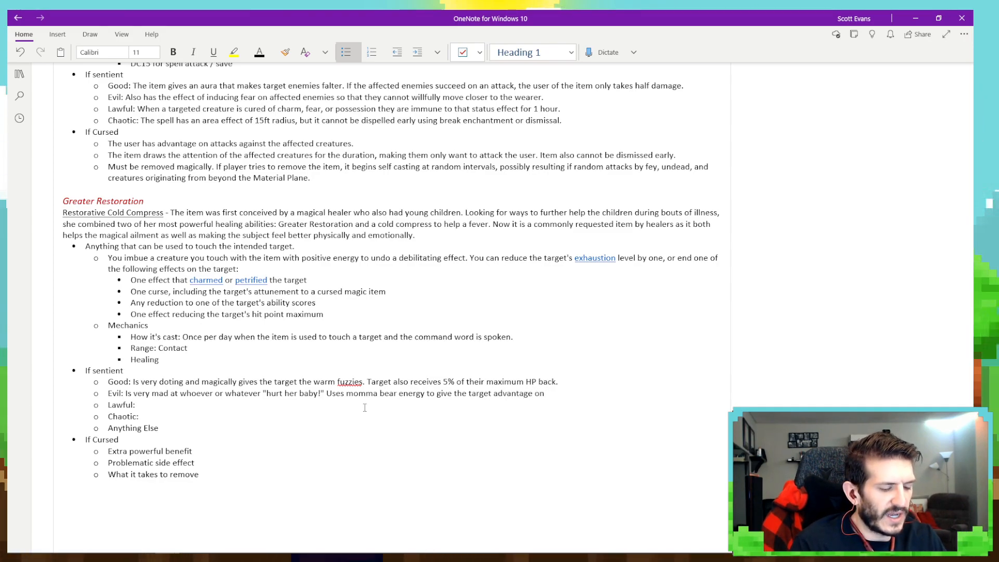
text( their next attack.)
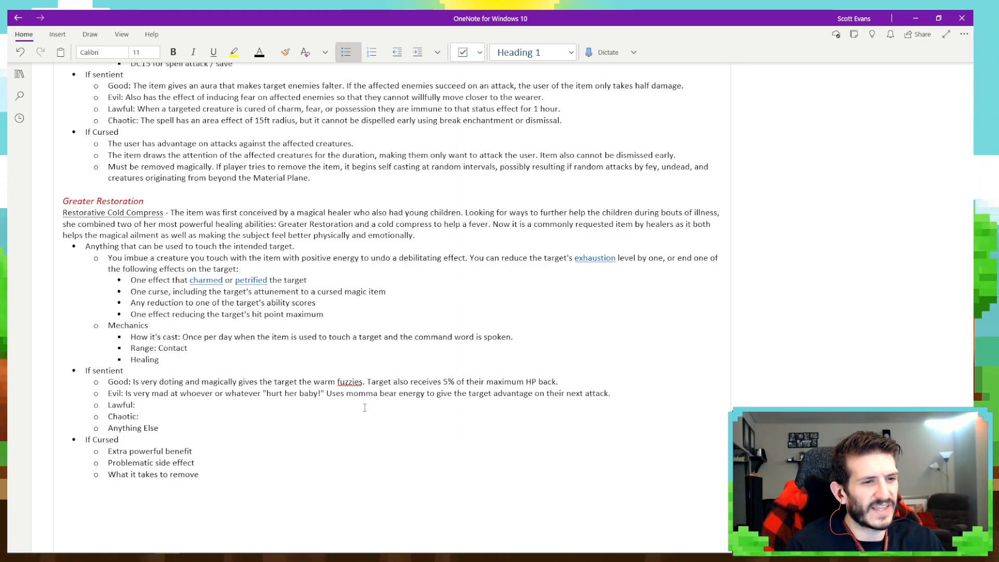
Fill in the Lawful bullet with "The item fixates on whatever the most potent ailment was that needed healing.".
key(Down)
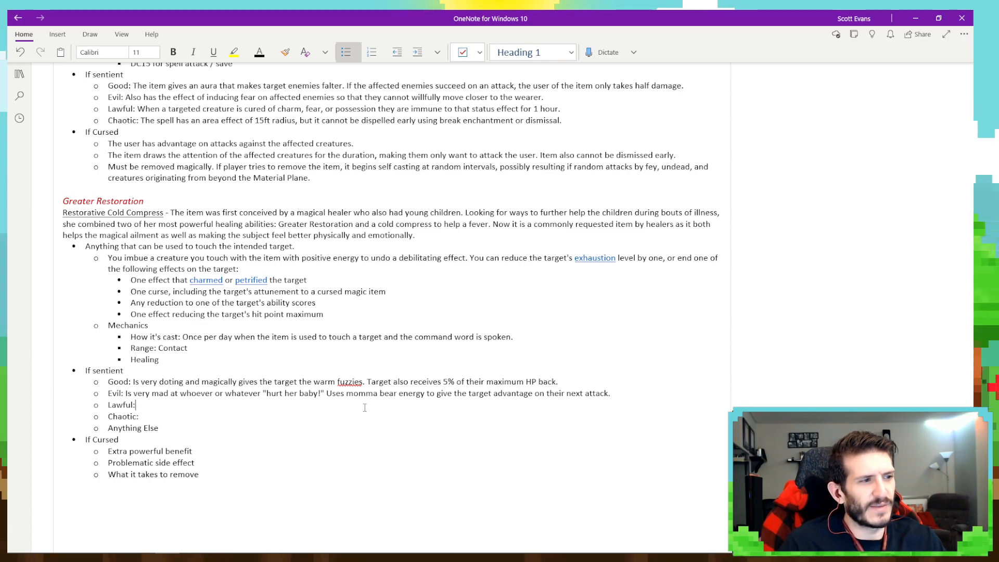
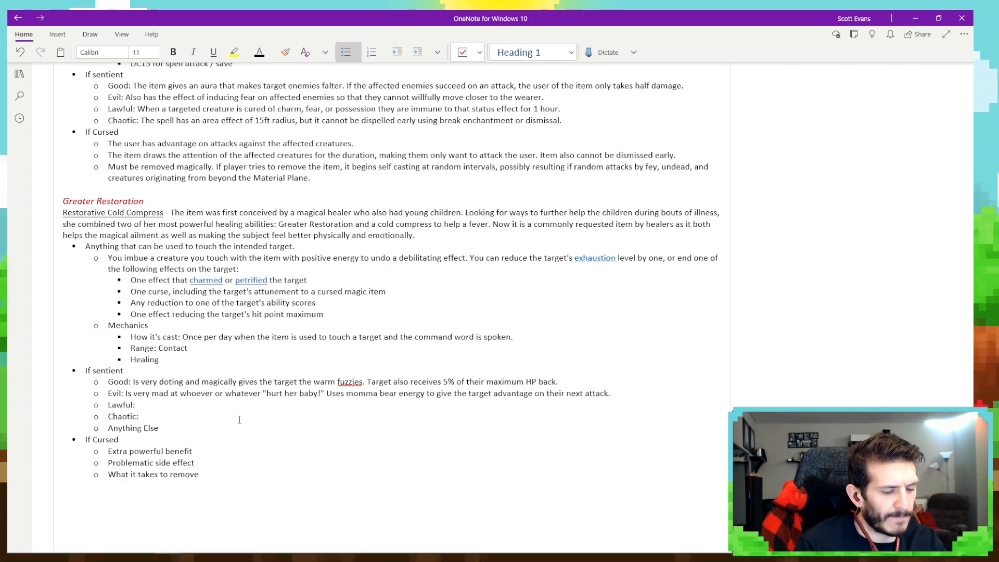
text(The item )
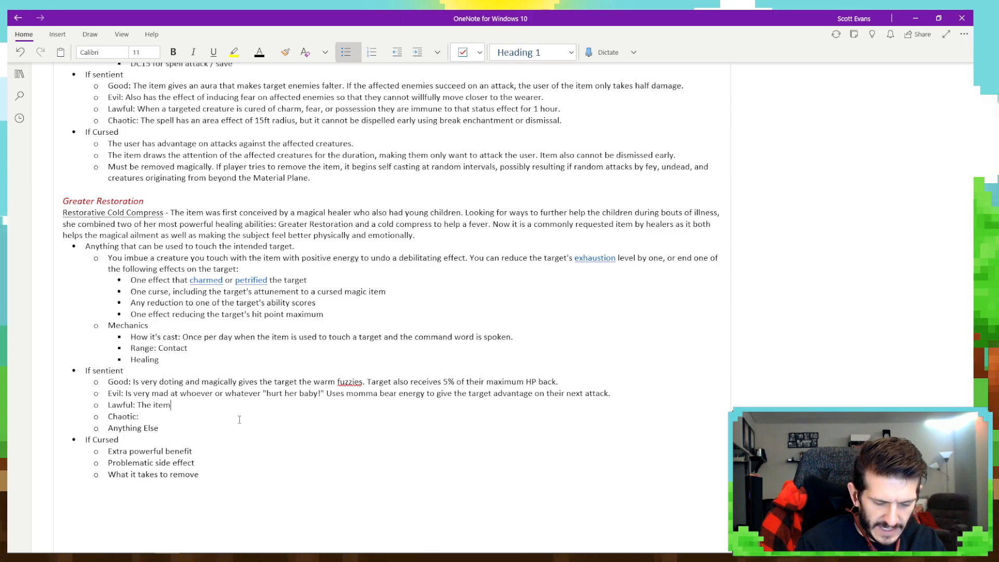
text(fixates)
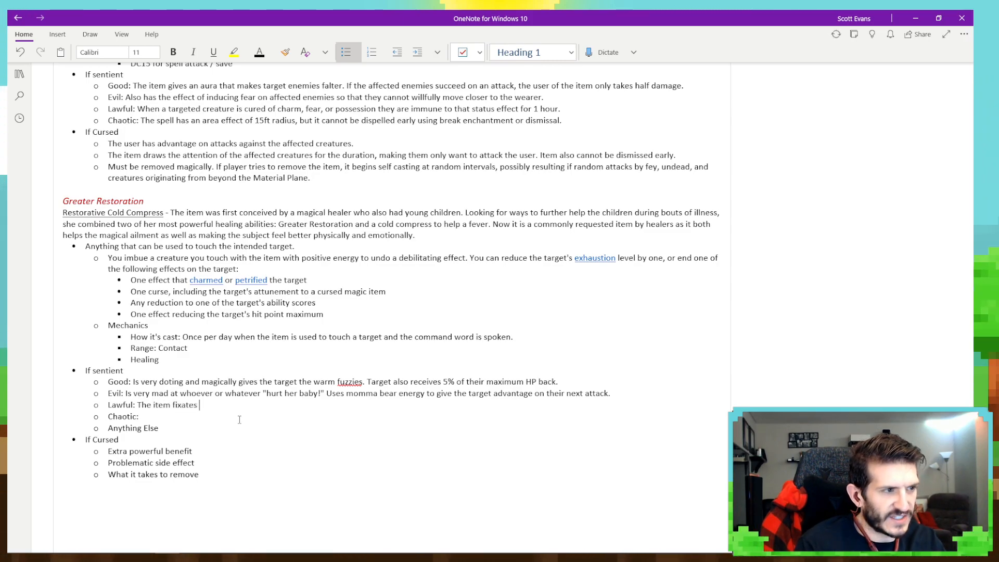
text( on whatever the )
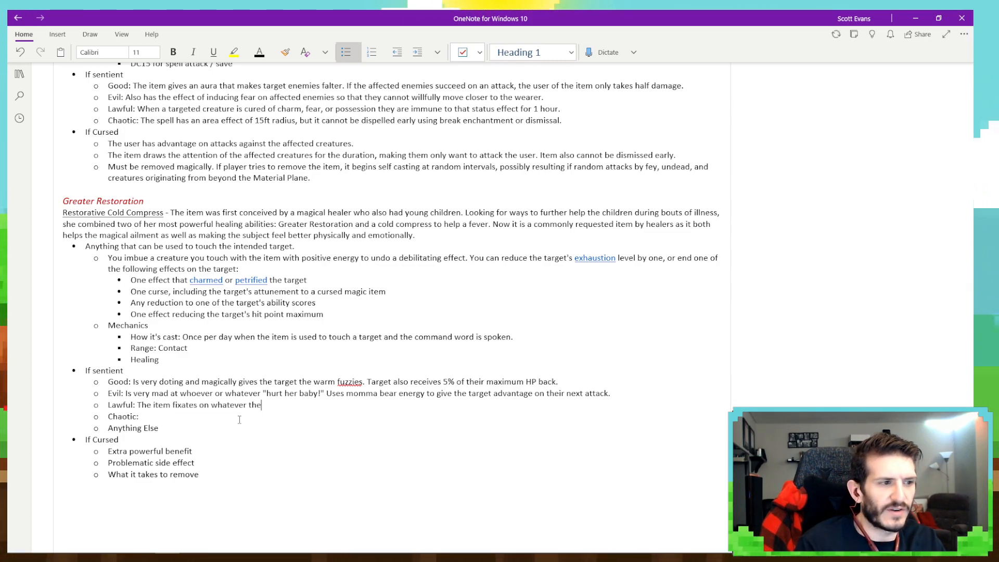
text(m)
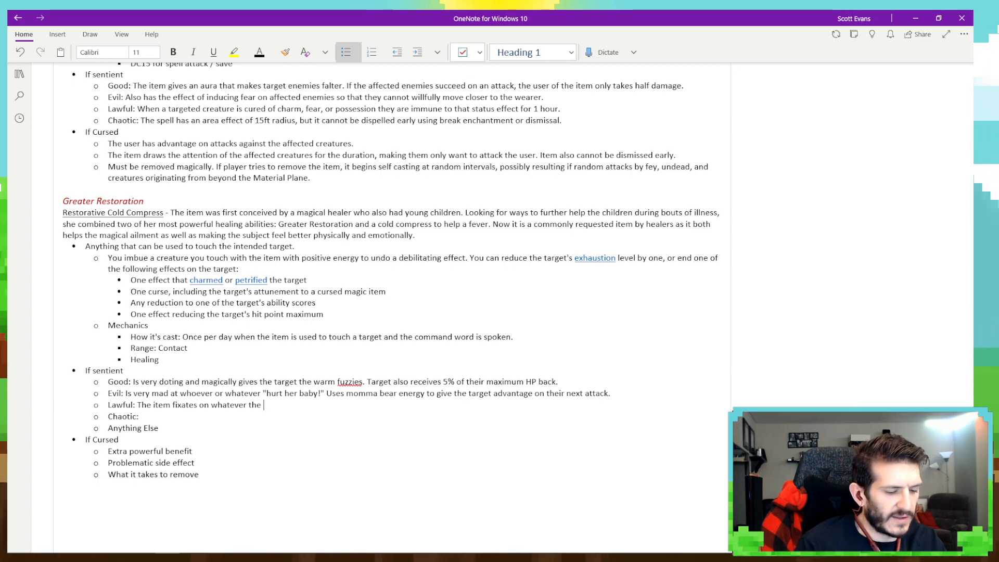
text(ost pot)
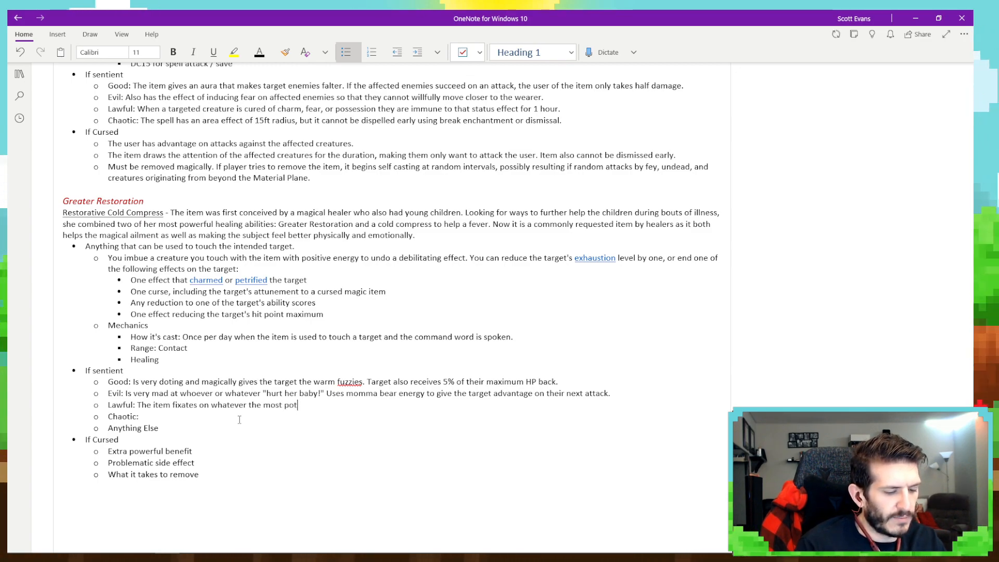
text(ent ailment)
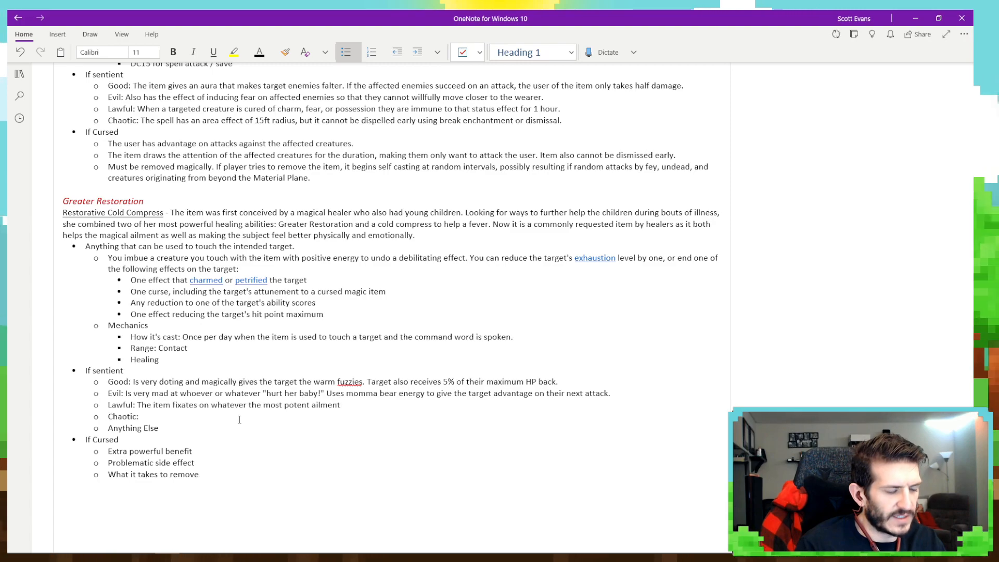
text( was that needed healing. Wi)
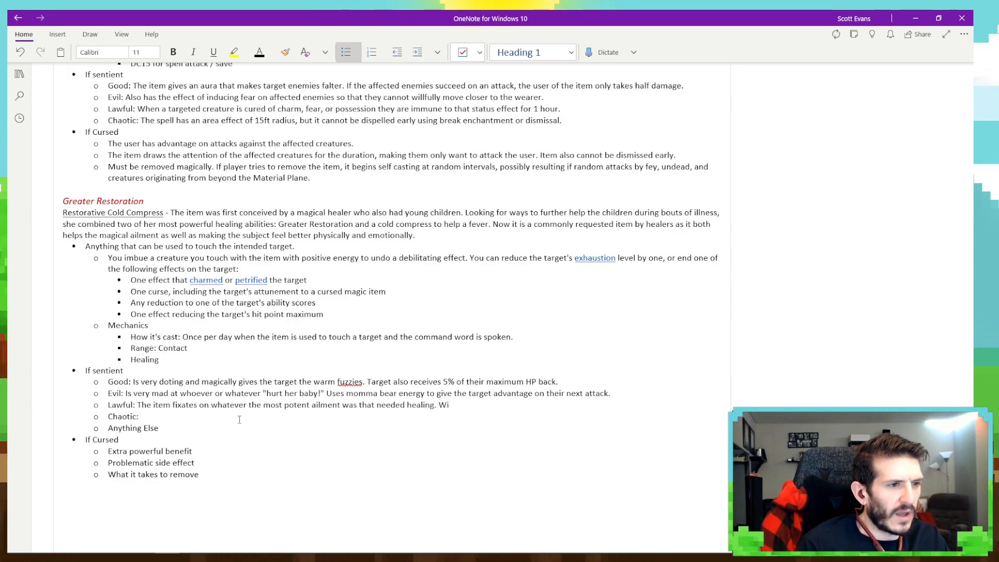
Extend the Lawful bullet with "If multiple forms of healing are relevant, the item picks one (by DM or at random)".
text(If multi8p)
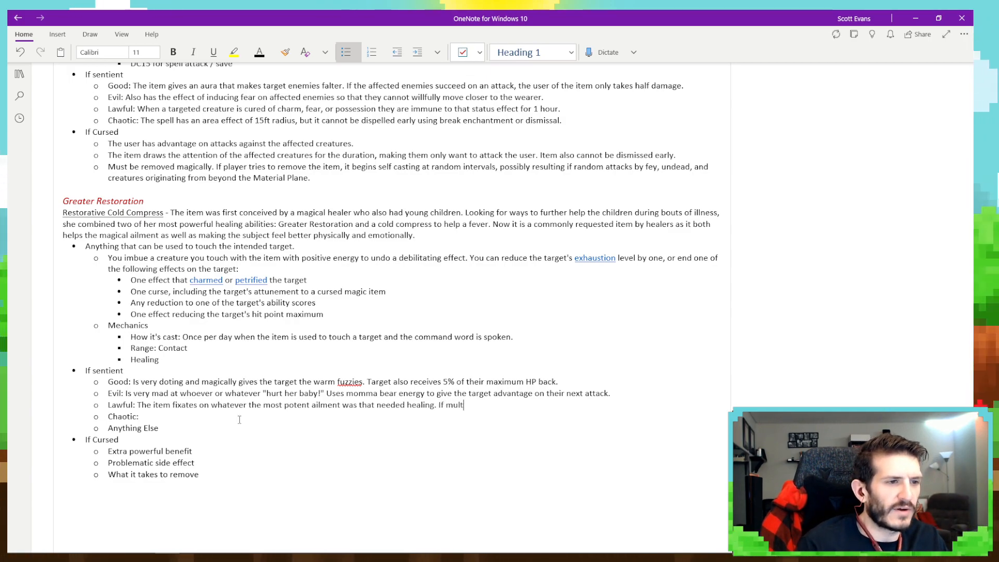
key(BackSpace)
key(BackSpace)
text(ple)
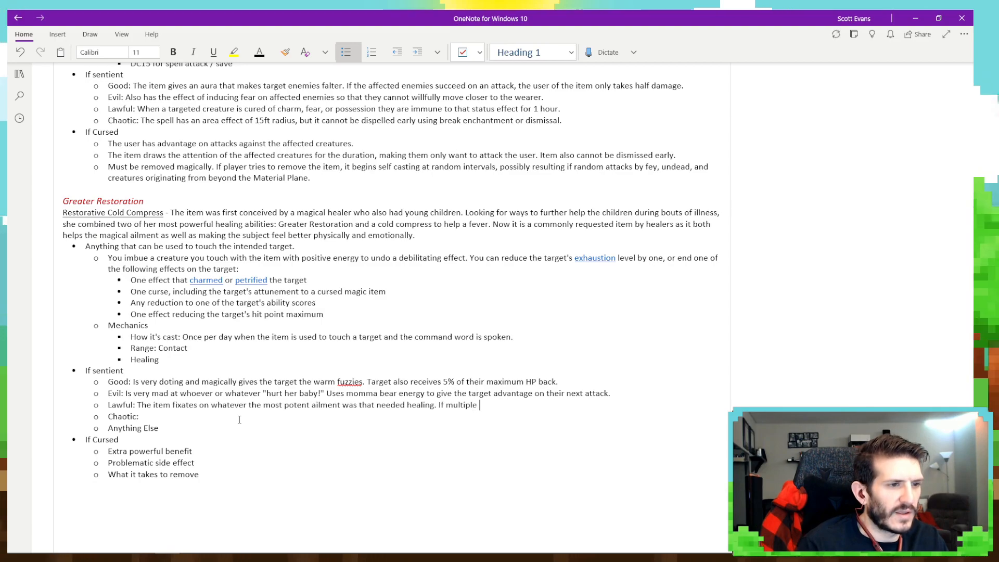
text( forms of healing a)
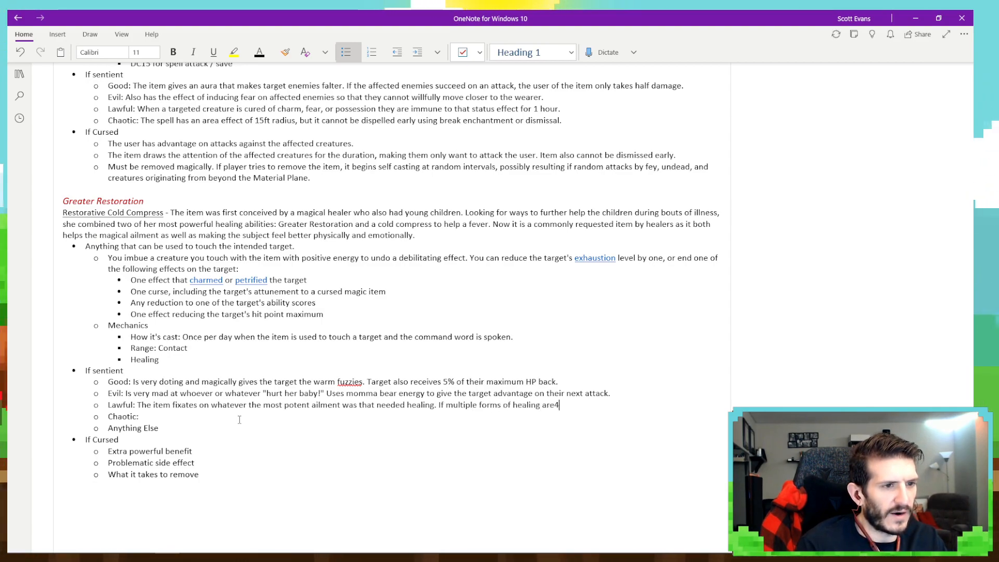
text(re relevant, )
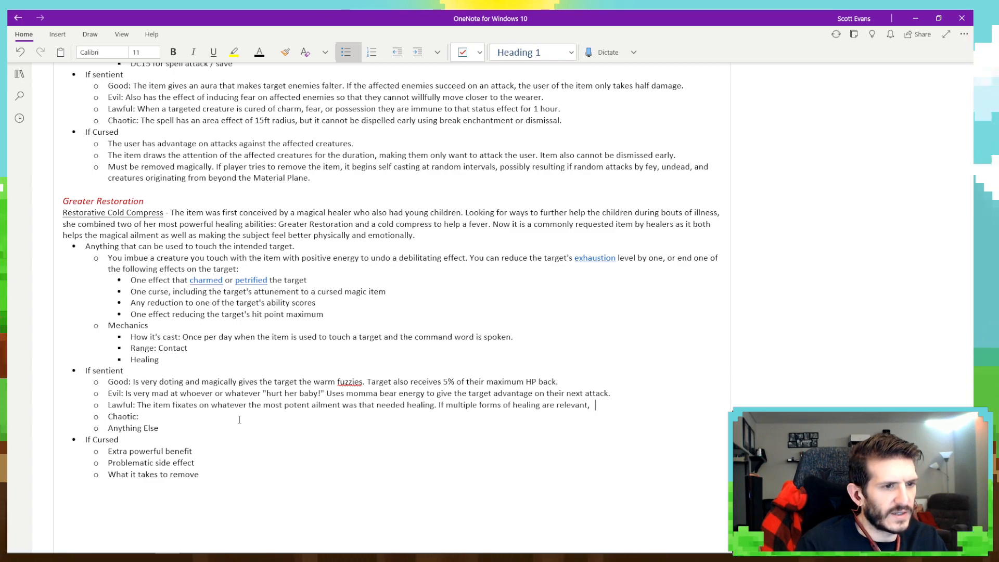
text(the item pick)
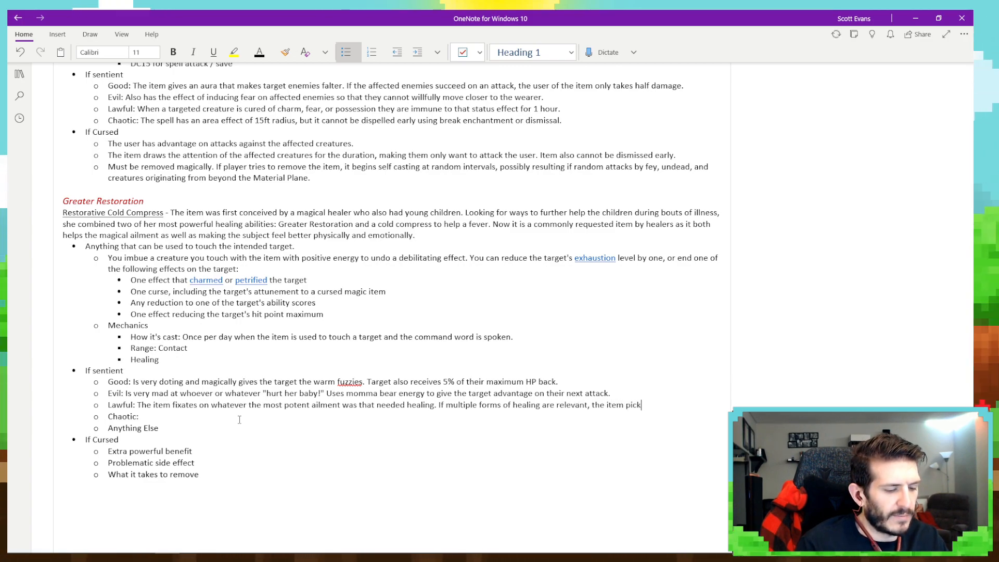
text(s one (by )
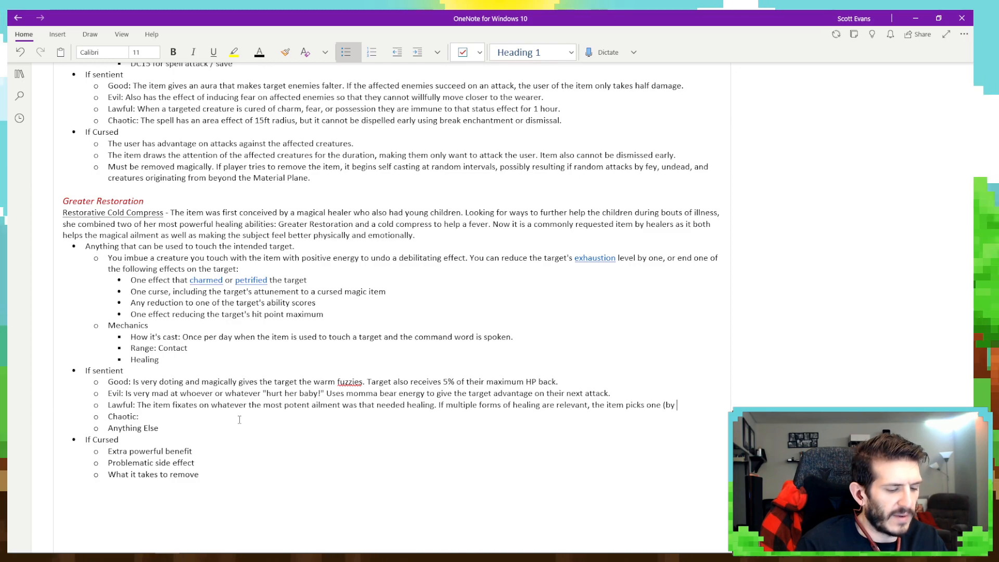
text(DM or at ran)
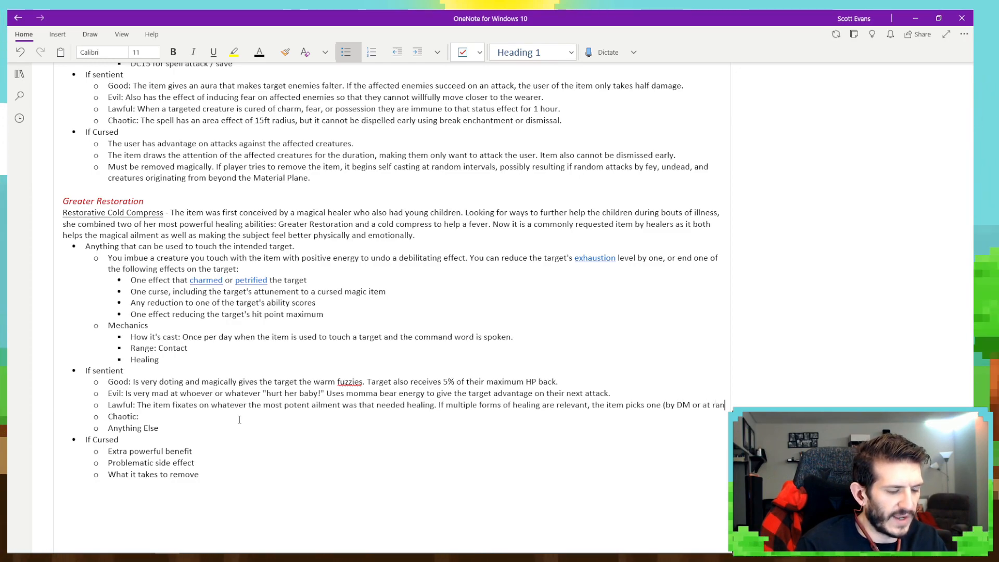
text(dom)
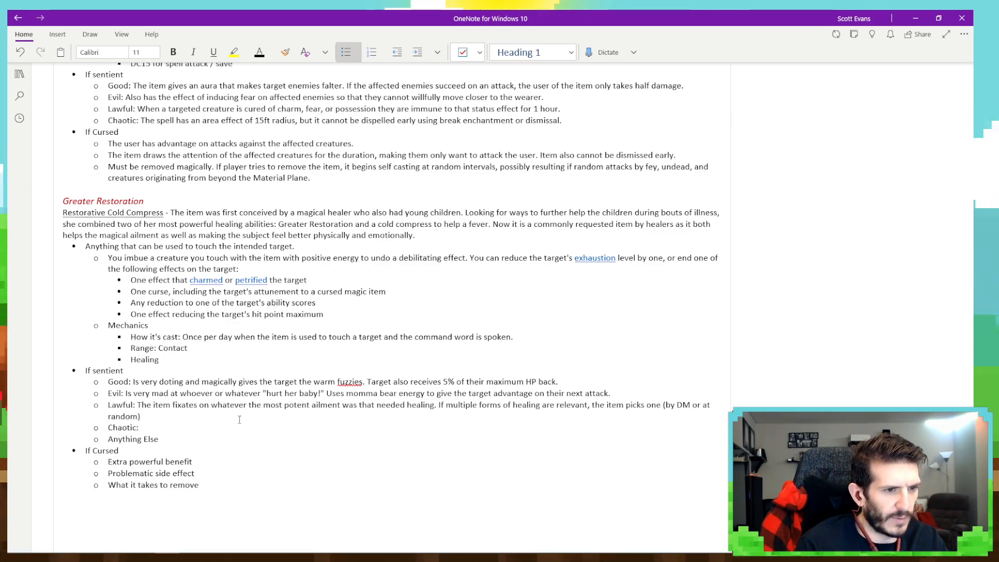
text())
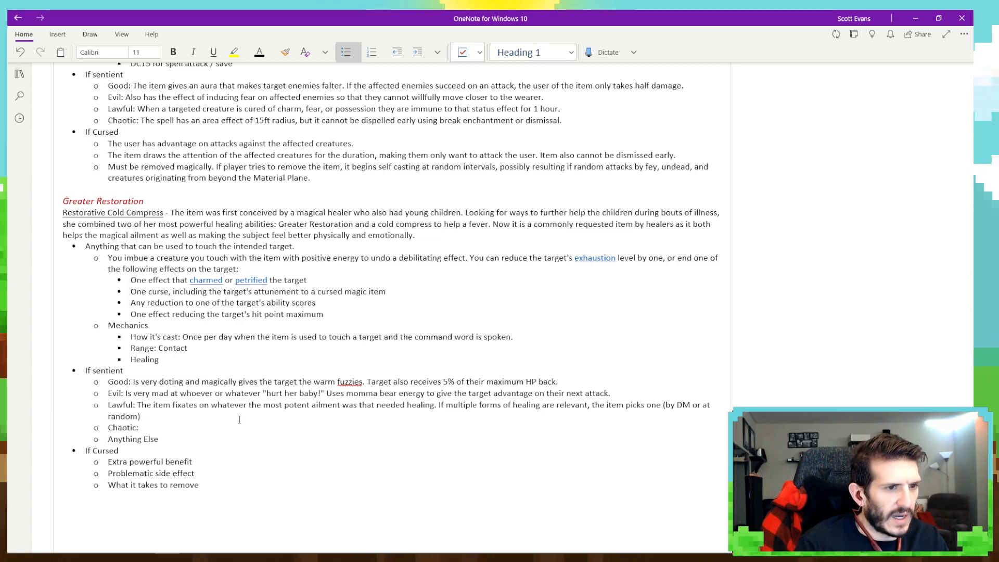
text(,)
key(BackSpace)
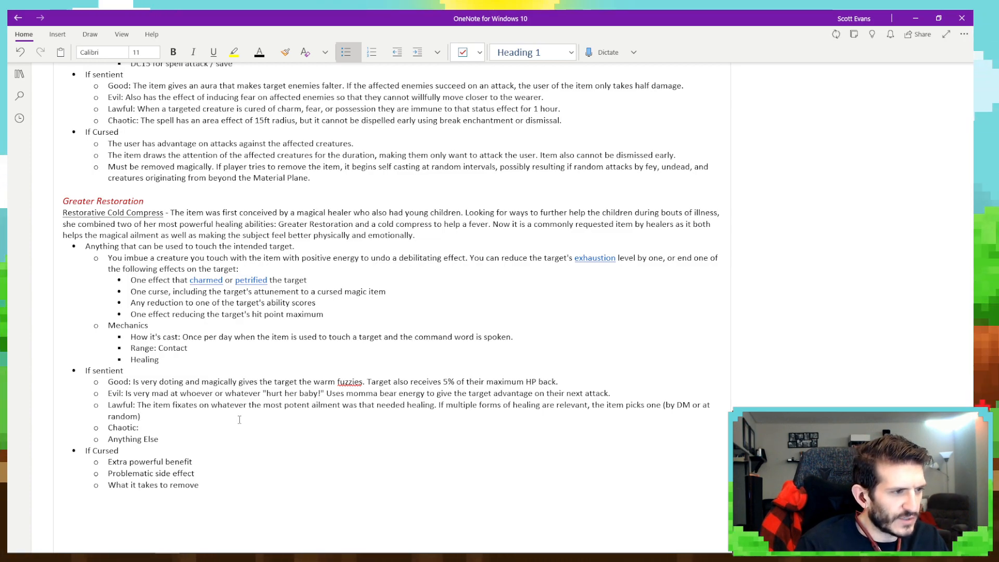
Finish the Lawful bullet's second sentence with "itself, but makes the target immune to that same effect for the rest of the day.".
text(itself, b)
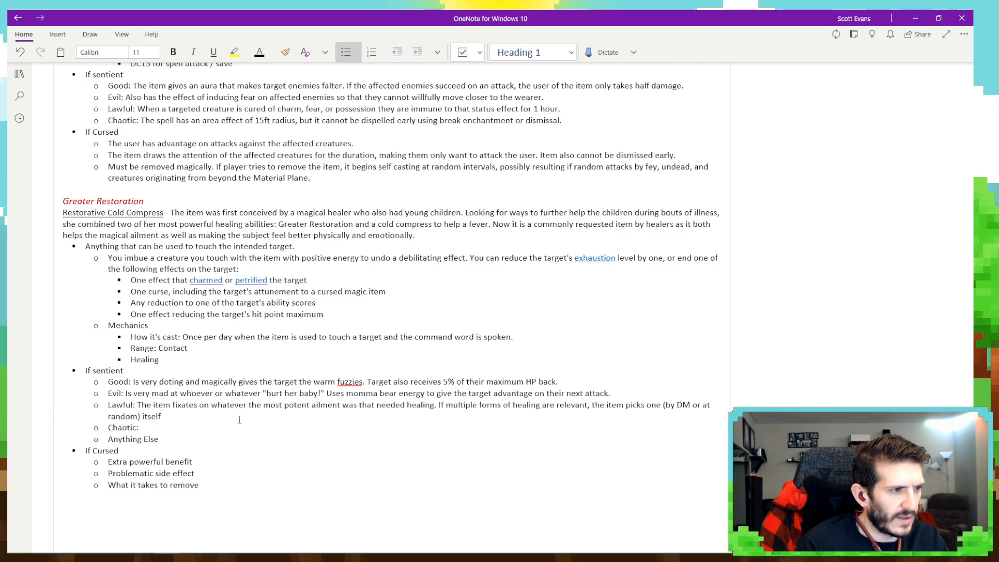
text(ut makes the)
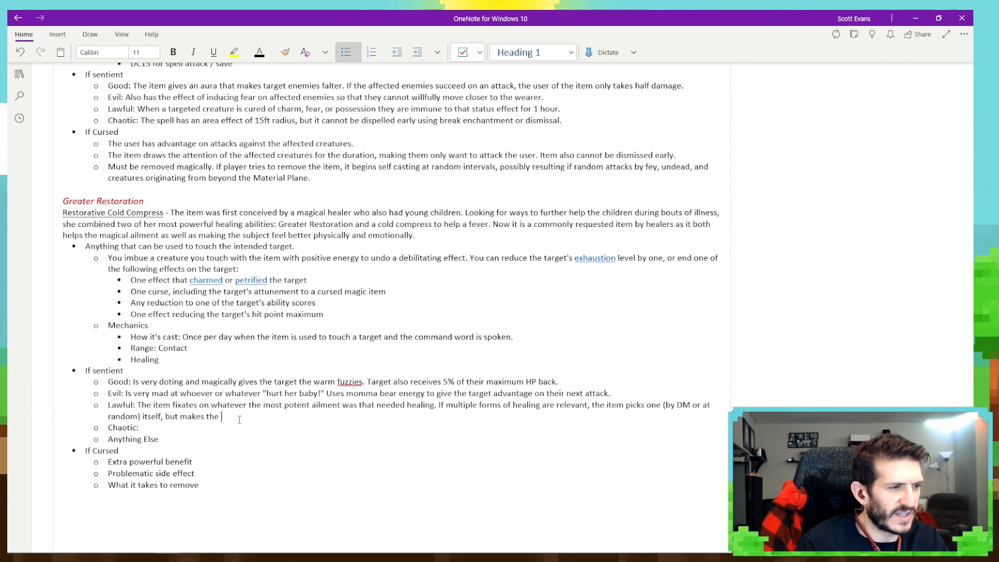
text( target imm)
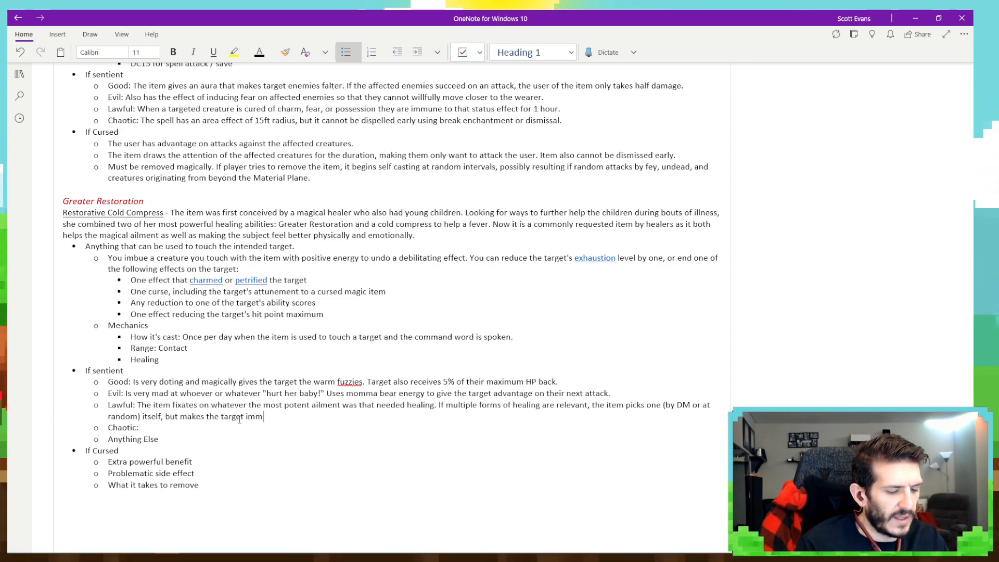
text(une to that same)
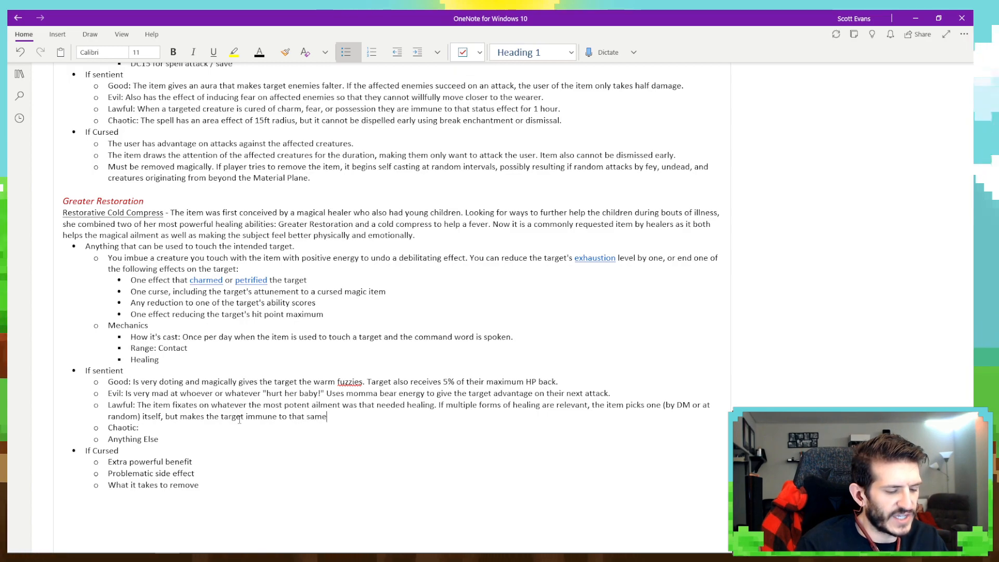
text( effect for the r)
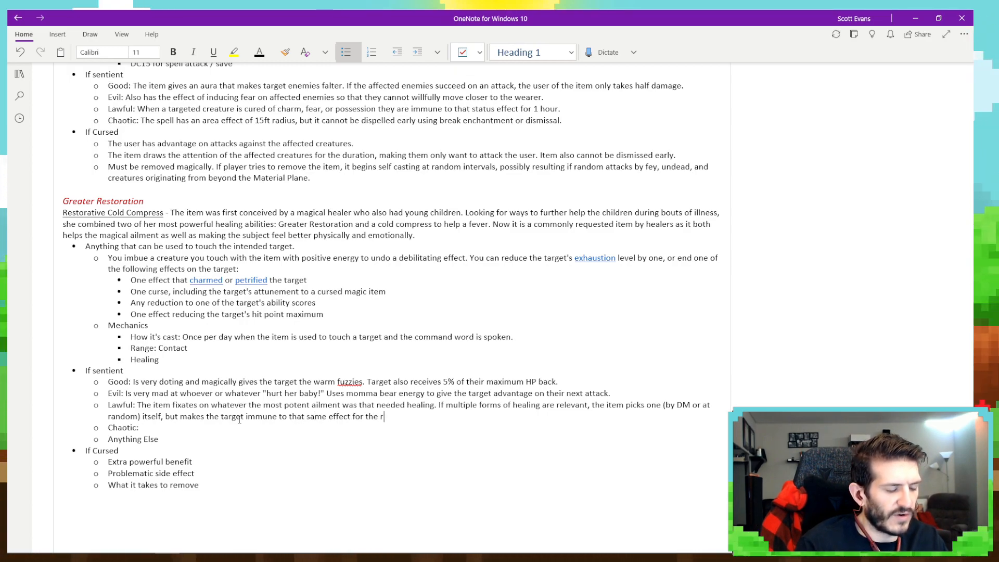
text(est of the day.)
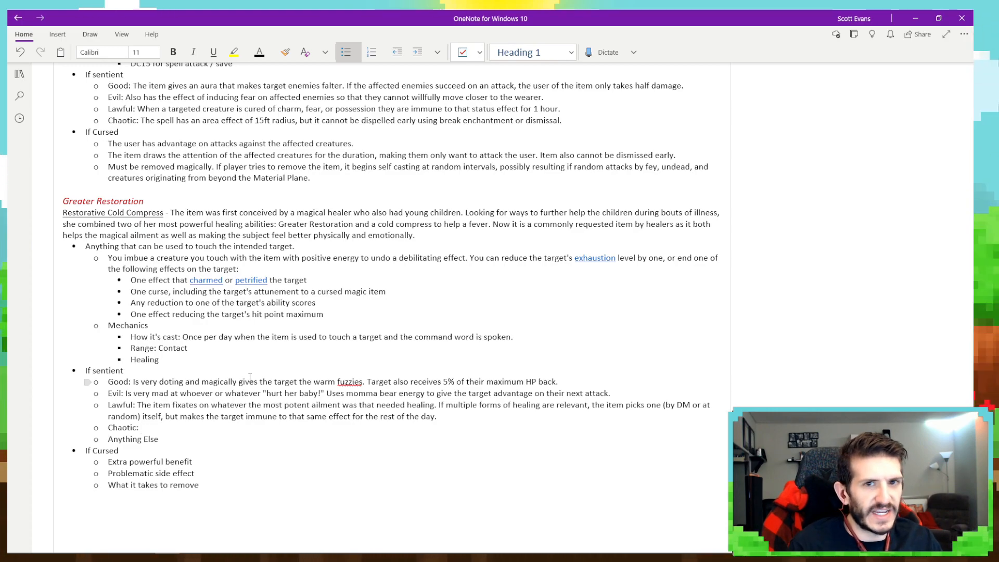
Begin the Chaotic bullet under If sentient with "The item is desperate to help everyone.".
text(The item)
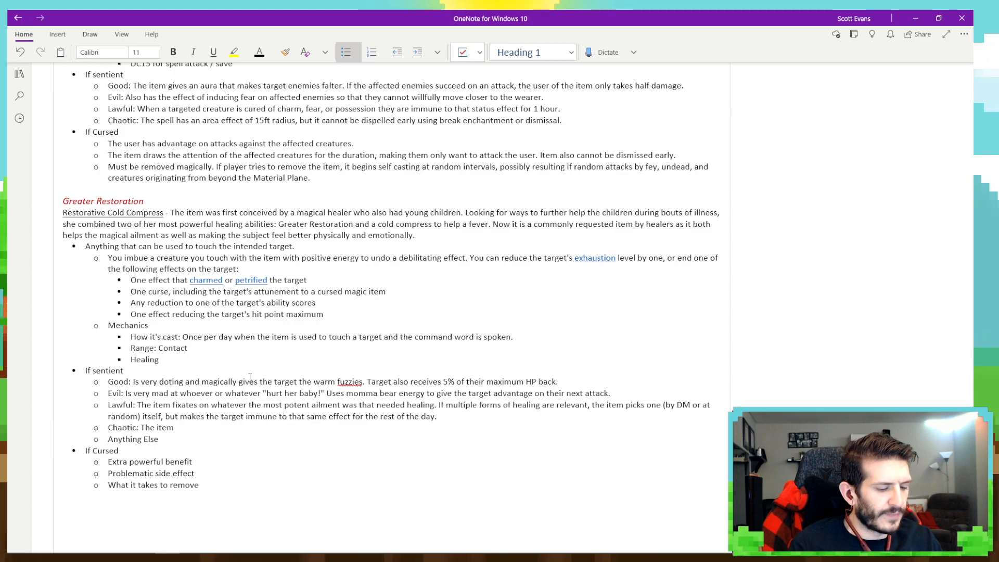
text(is desperate to)
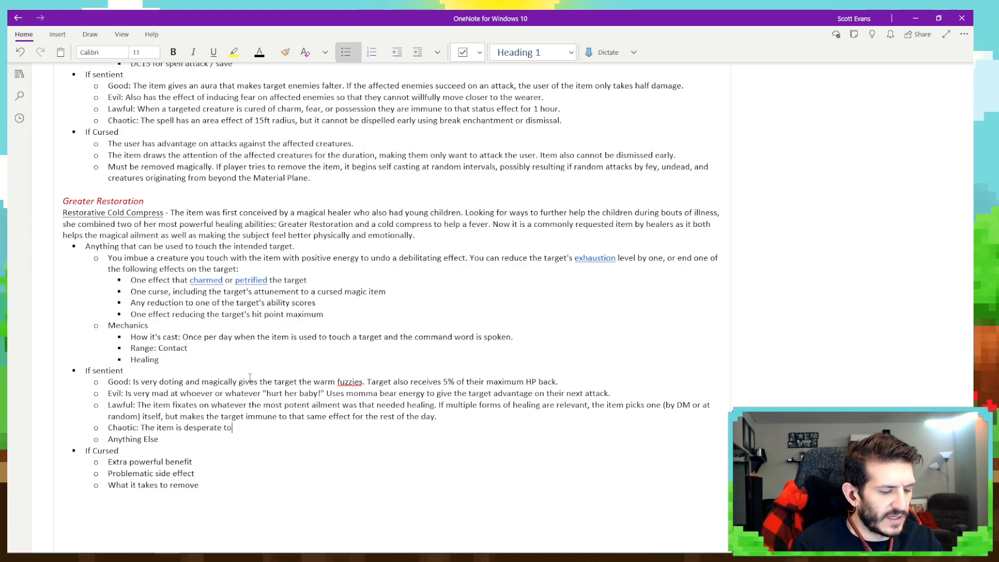
text( help everyone. Can)
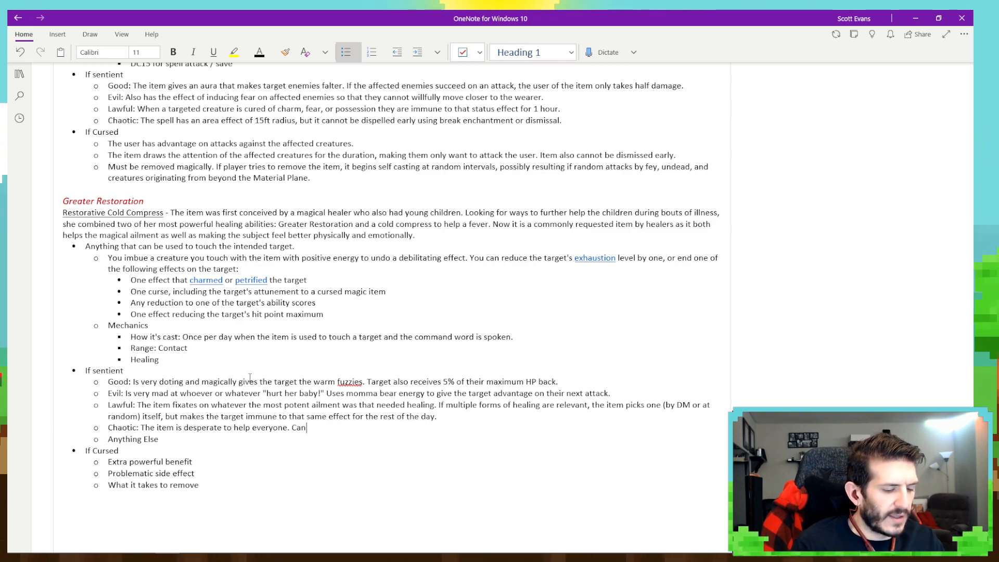
text( be used to)
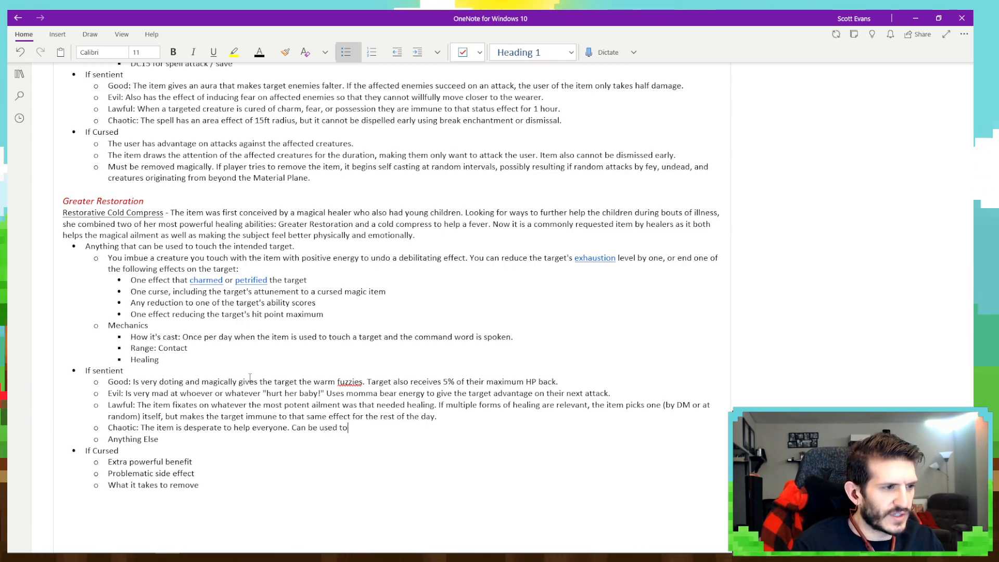
key(BackSpace)
key(BackSpace)
key(BackSpace)
key(BackSpace)
key(BackSpace)
key(BackSpace)
key(BackSpace)
key(BackSpace)
key(BackSpace)
key(BackSpace)
key(BackSpace)
key(BackSpace)
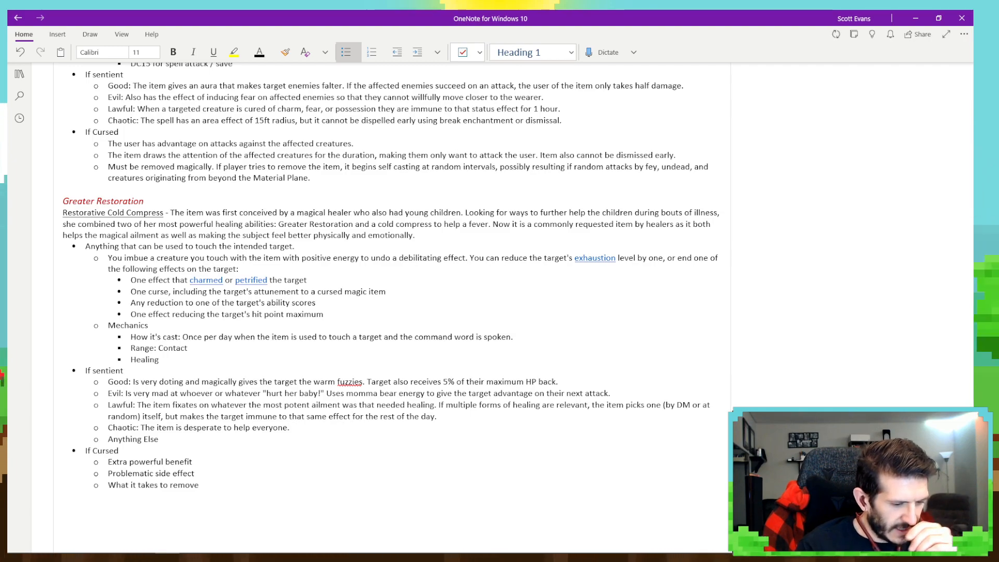
Add to the Chaotic bullet "Can give a burst of extra restorative energy when used".
text(C)
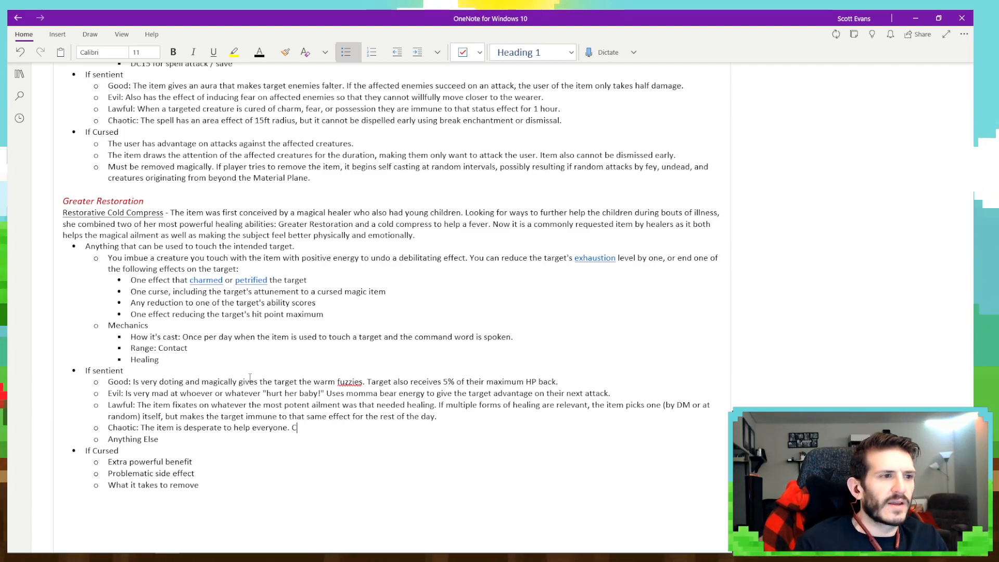
text(an give a )
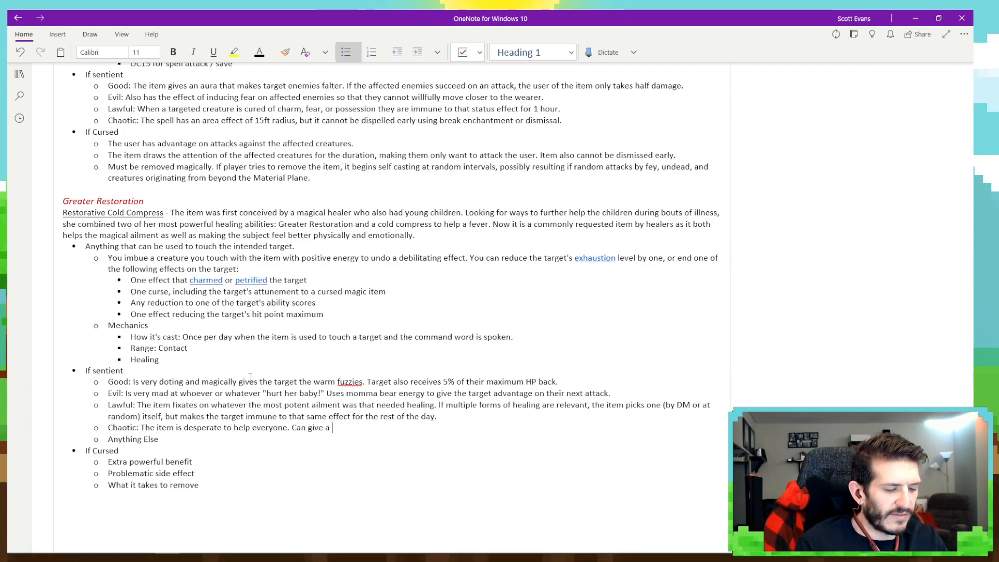
text(burst of )
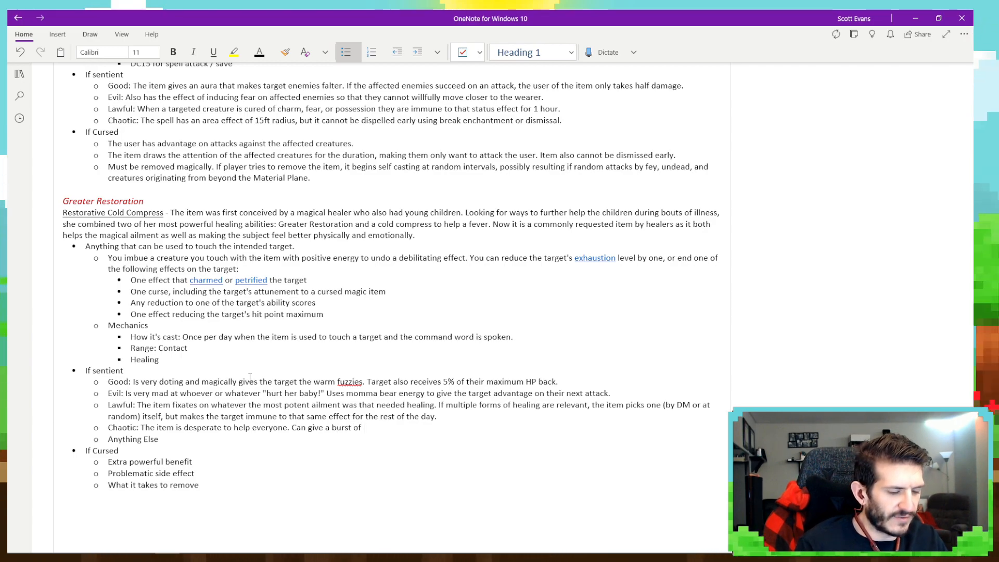
text(extra res)
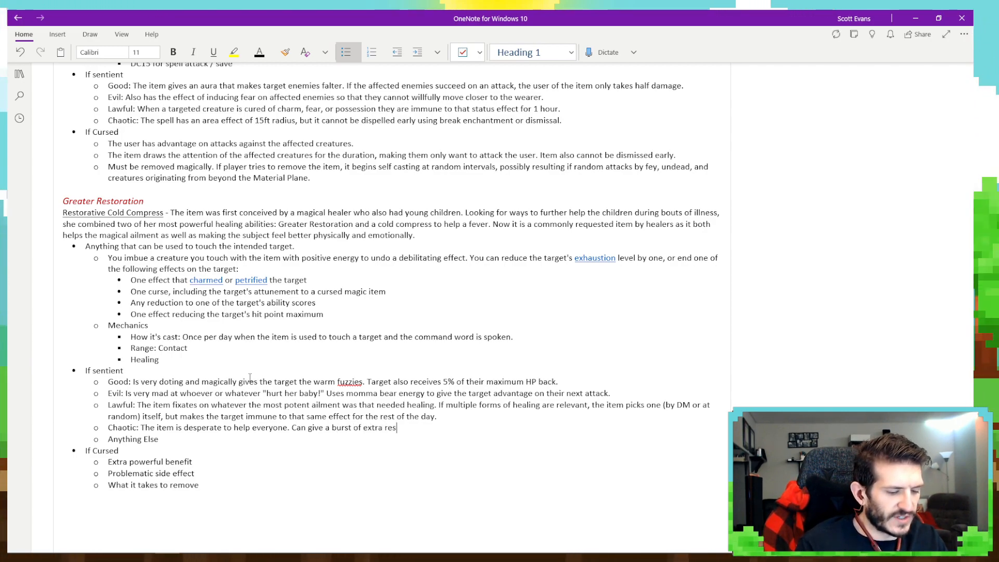
text(torative ener)
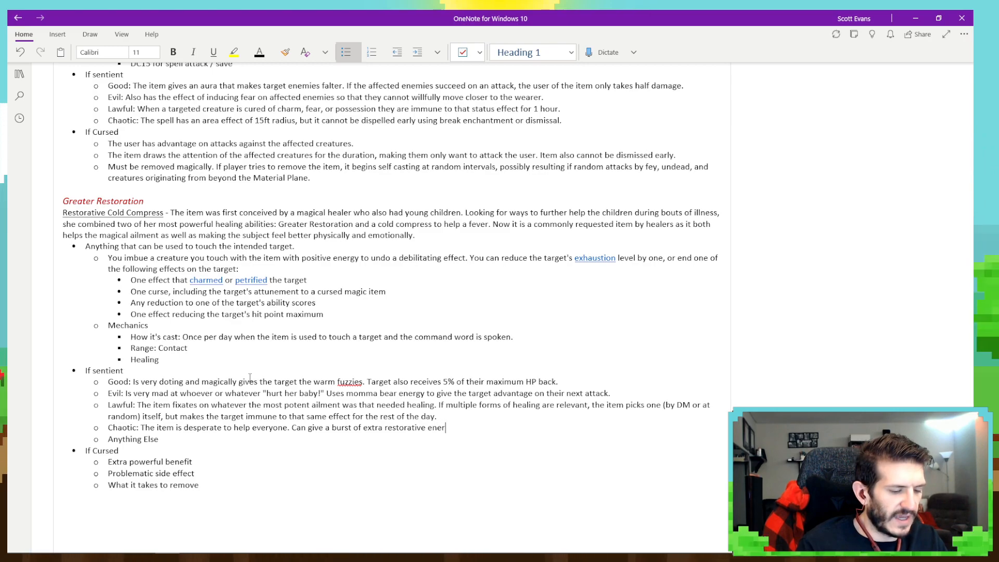
text(gy when used)
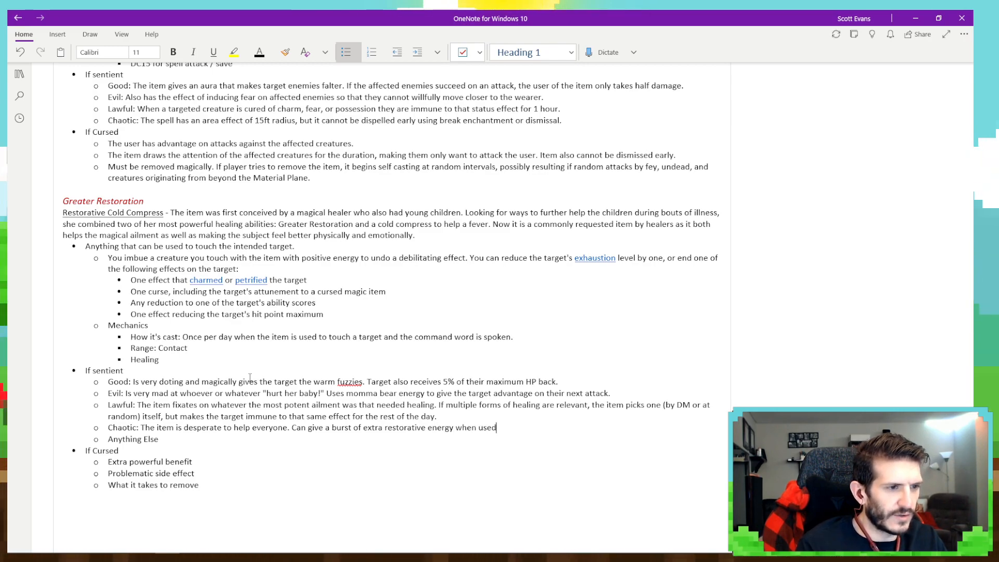
Continue the Chaotic bullet with ", impacting any other targets within 5 feet of the original target. However,".
text(, impac)
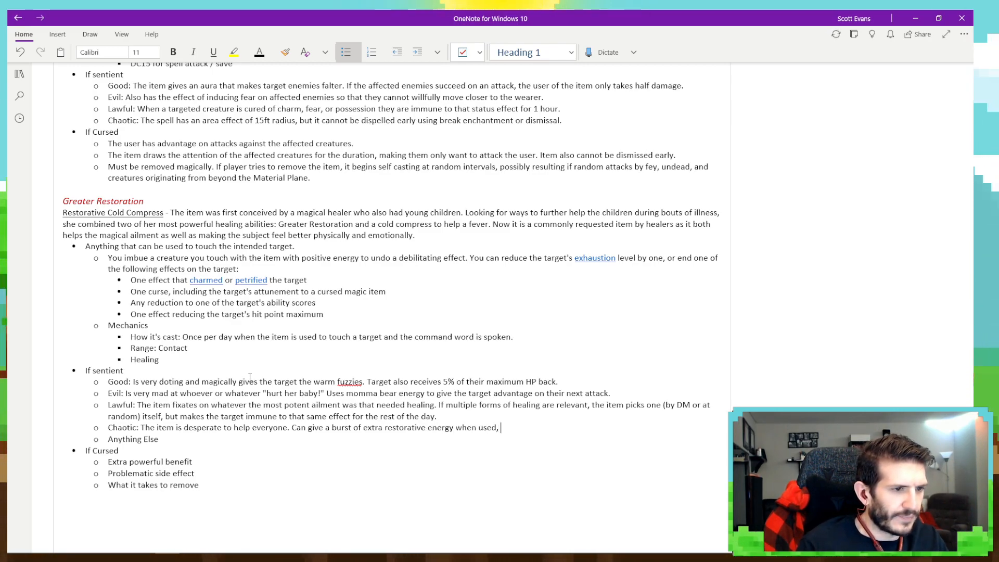
text(ting)
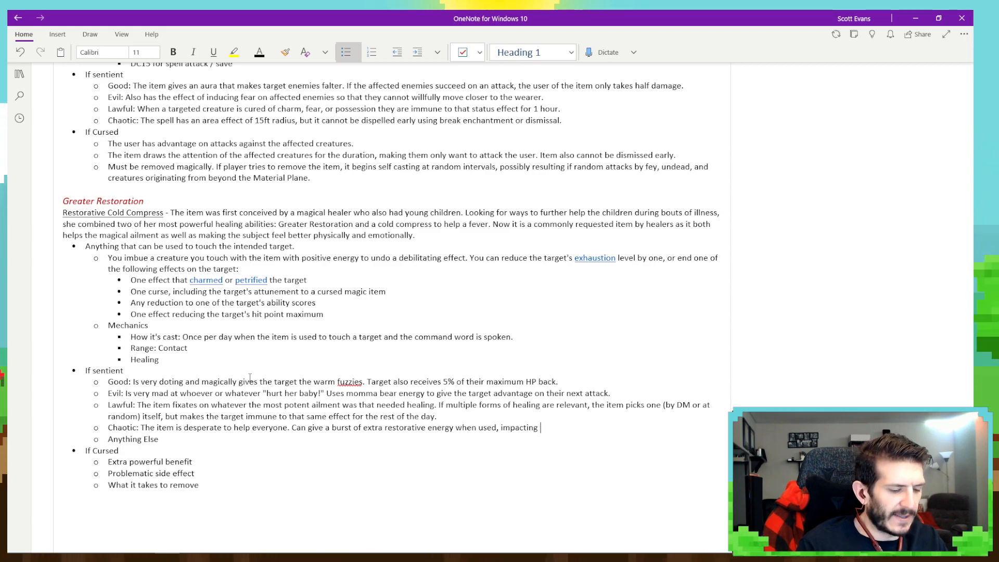
text(any other)
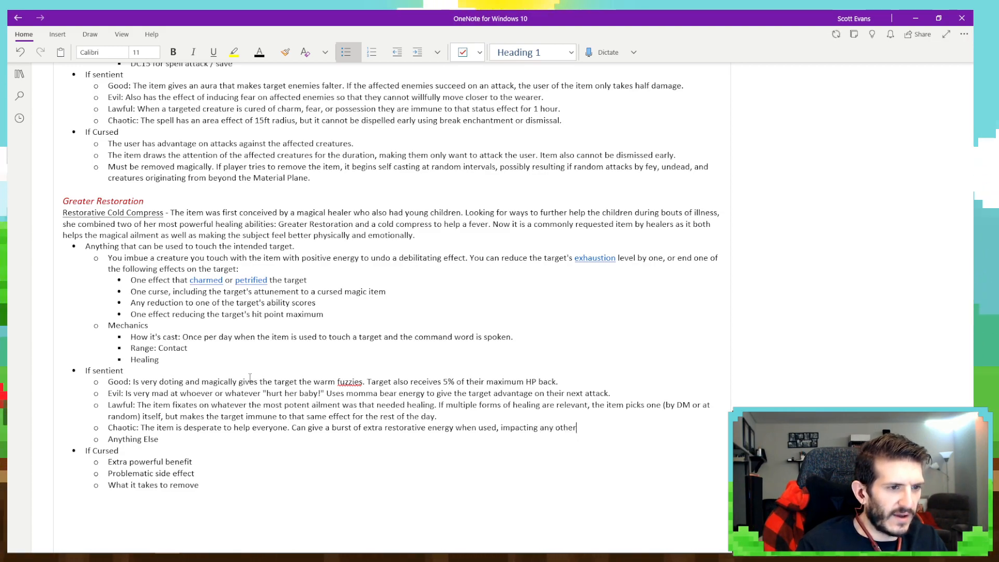
text( targ)
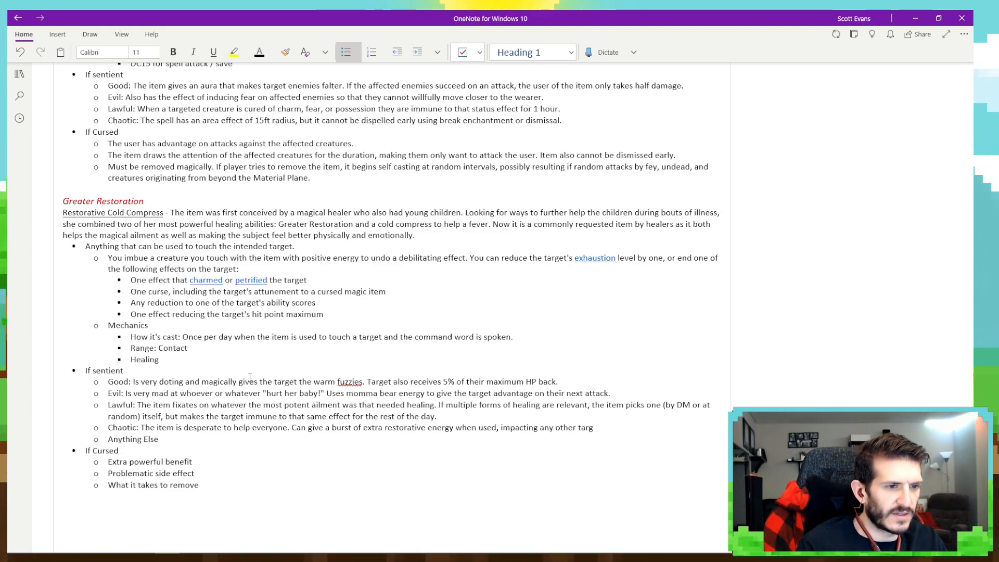
text(ets within )
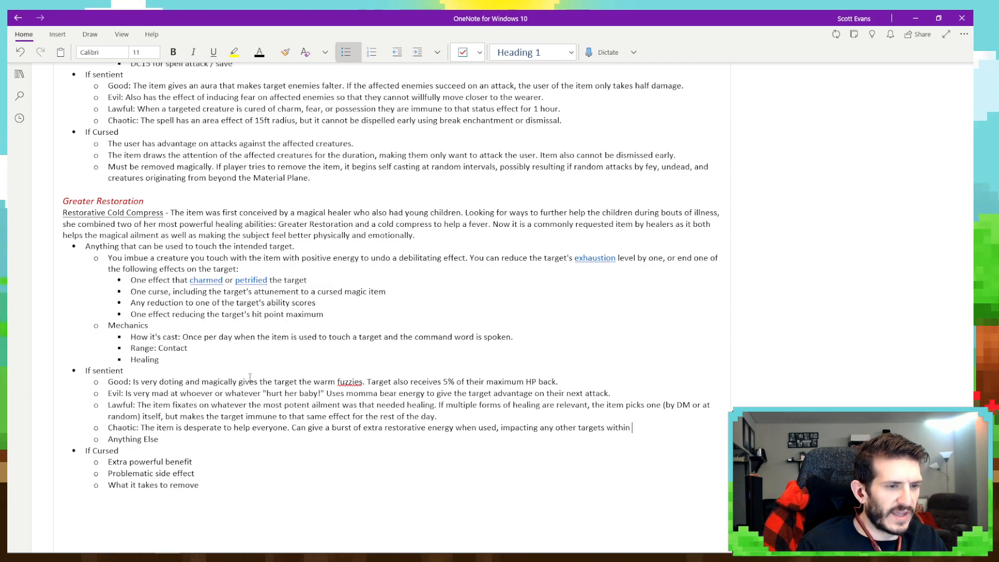
text(5 f)
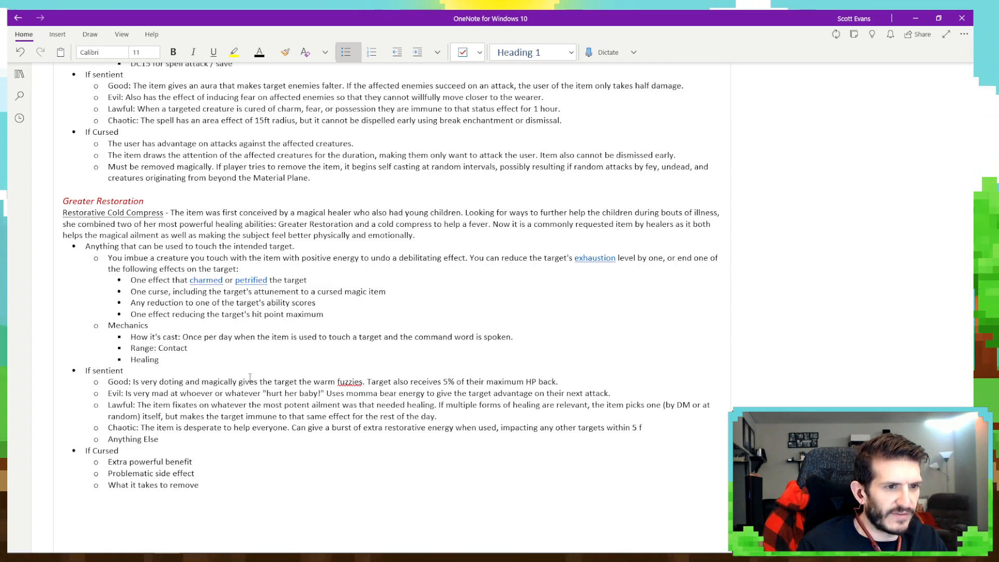
text(eet of the origina)
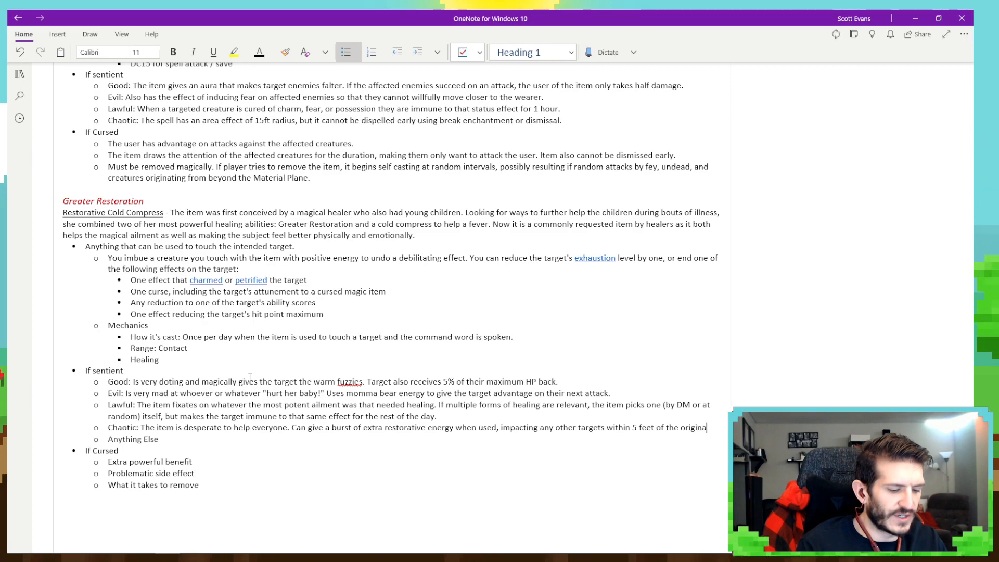
text(l target. However, )
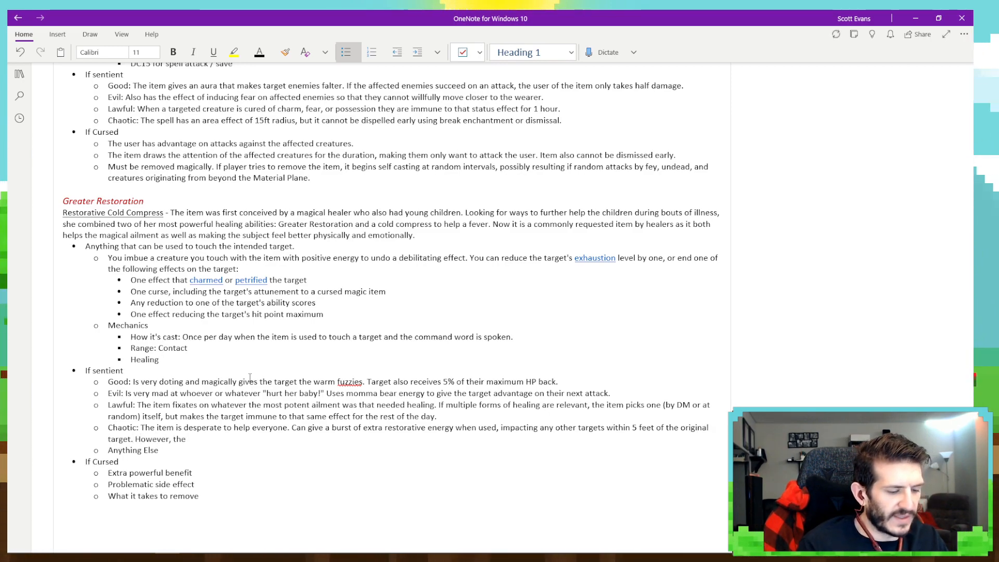
Complete the Chaotic bullet's "However," sentence with "this secondary wave of restoration has the effect chosen at random.".
text(this secondary )
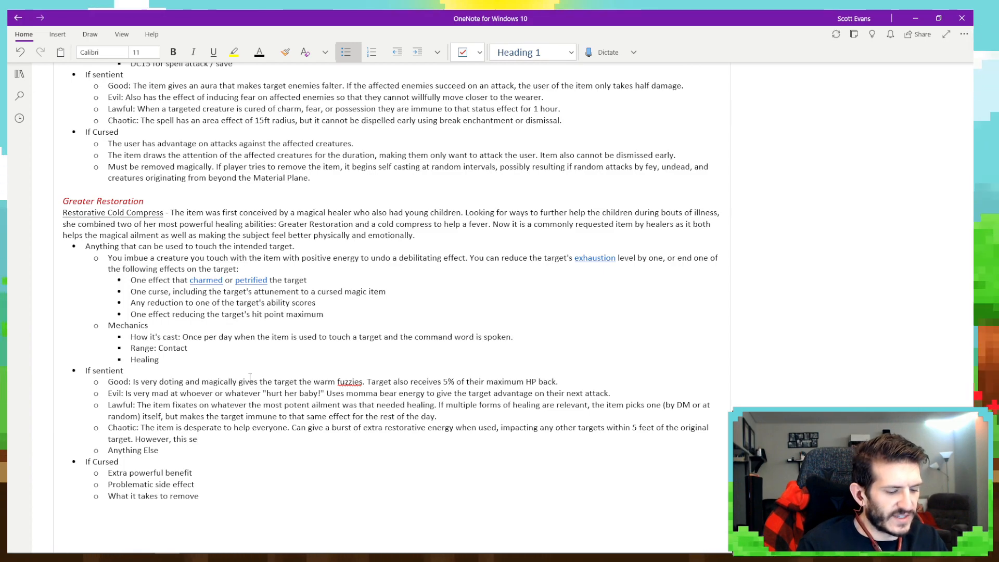
text(wave of)
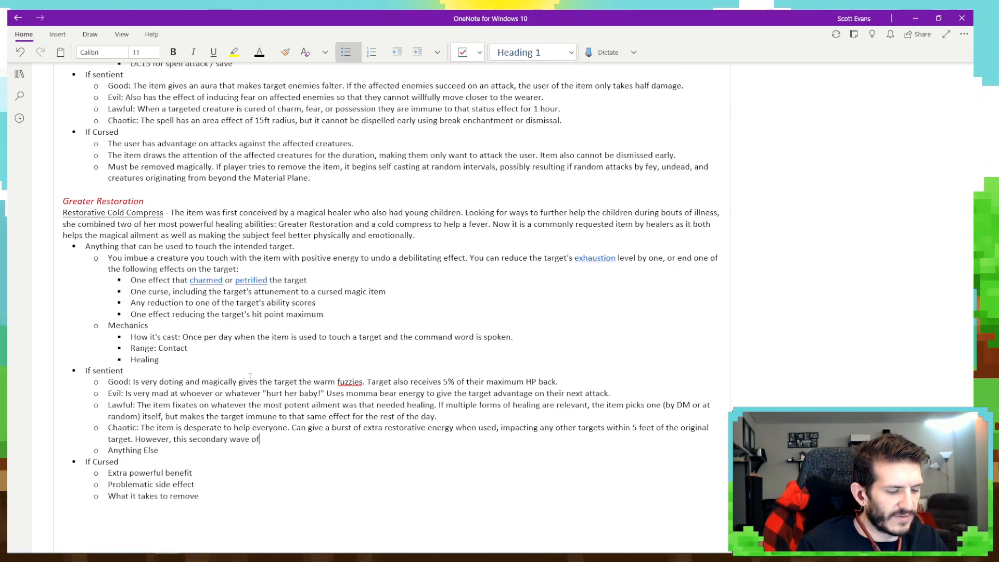
text( restoration)
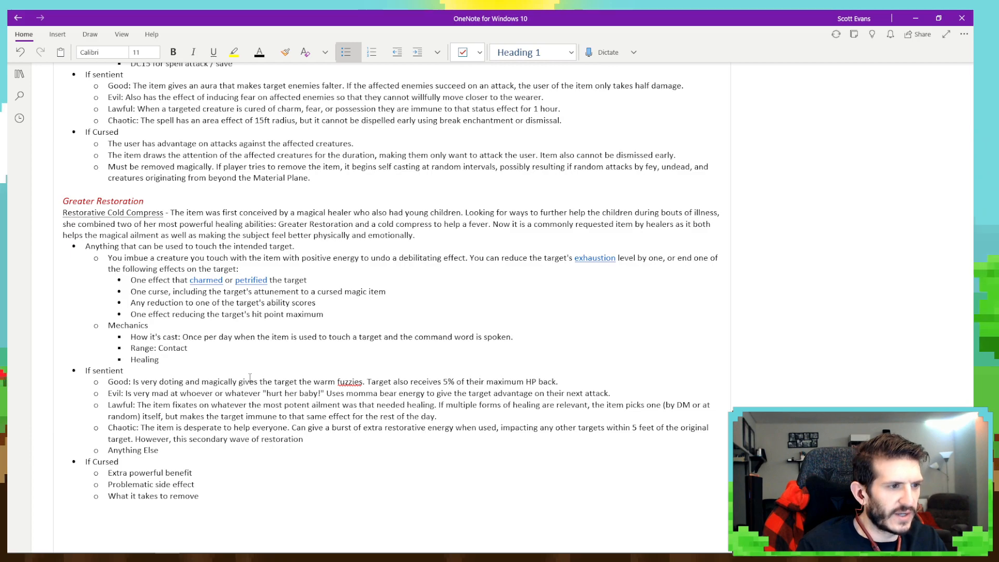
text( h)
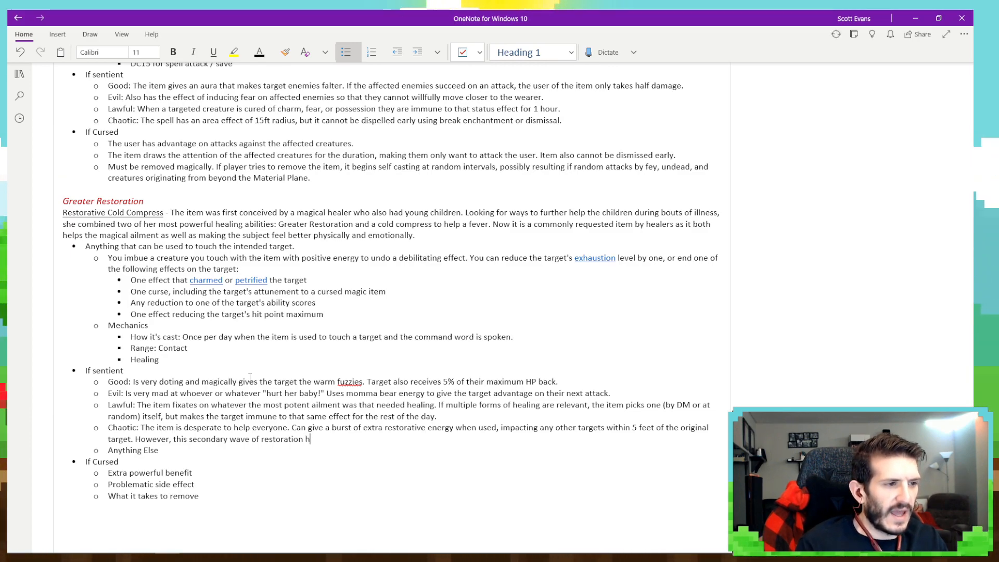
text(as the effect c)
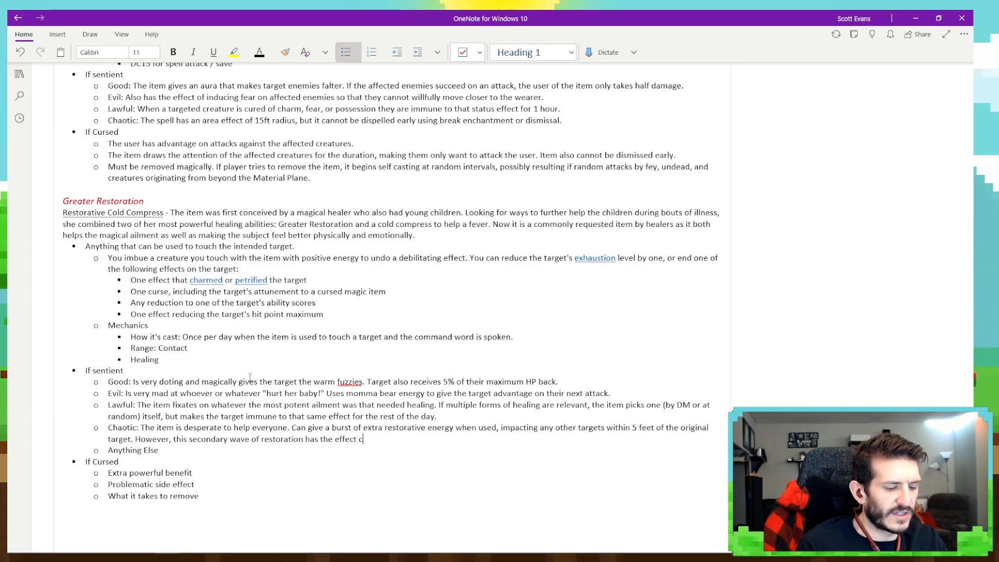
text(hosen at random.)
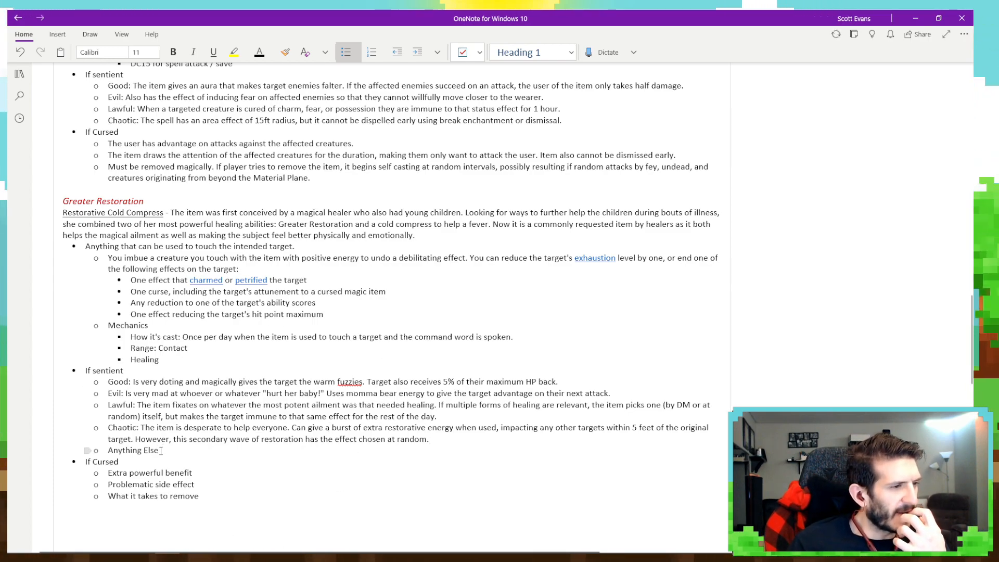
Delete the "Anything Else" placeholder bullet from the If sentient list under Greater Restoration.
drag(161, 451, 107, 450)
key(BackSpace)
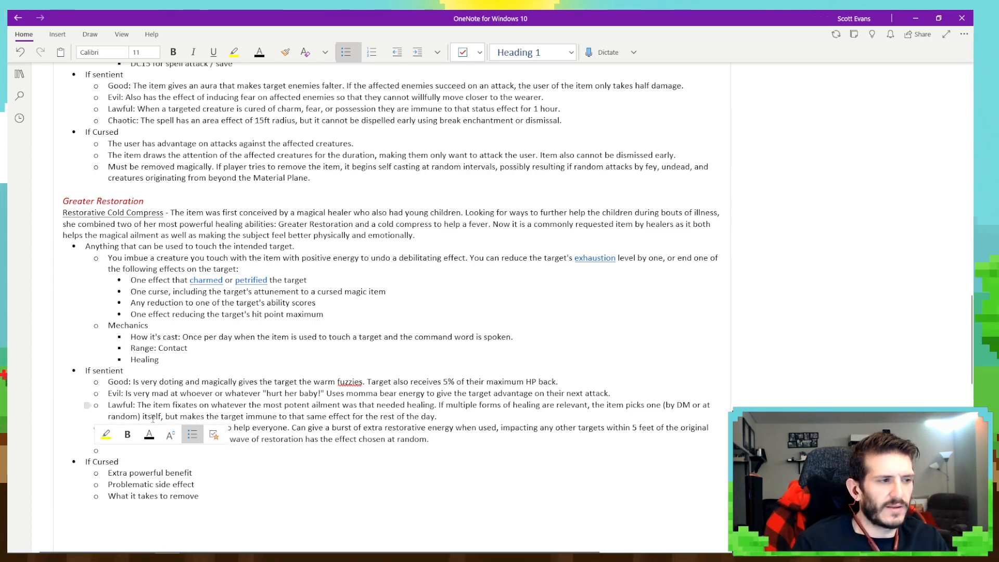
key(BackSpace)
key(BackSpace)
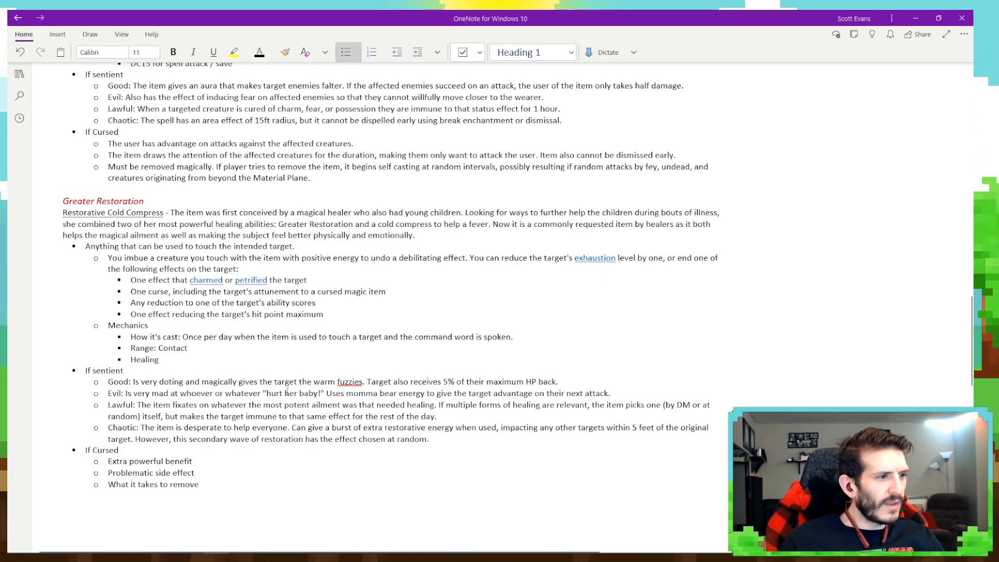
Replace the "Extra powerful benefit" placeholder under Greater Restoration's If Cursed with "The item can heal up to three different ailments".
scroll(235, 380, down, 3)
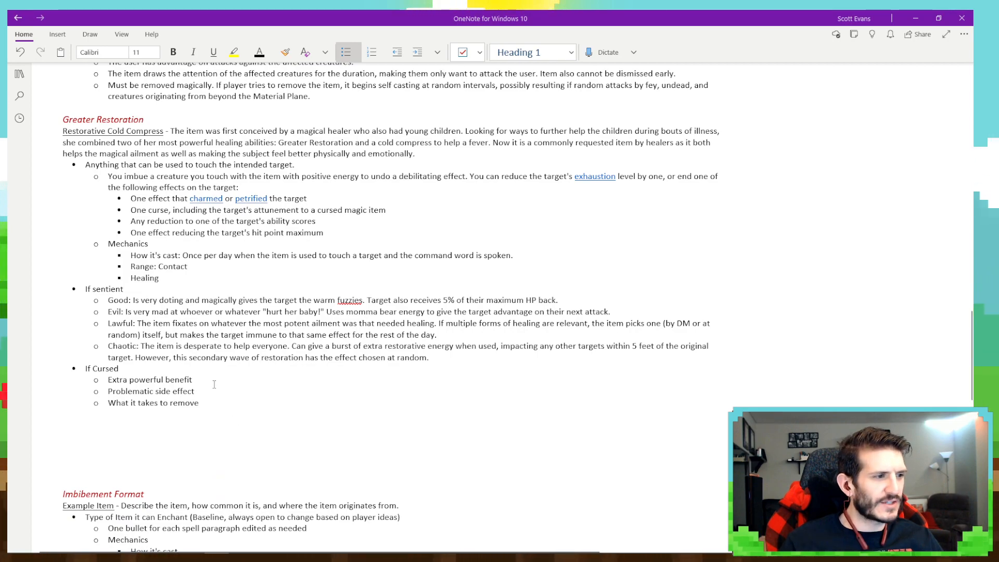
scroll(214, 384, down, 6)
drag(108, 216, 193, 215)
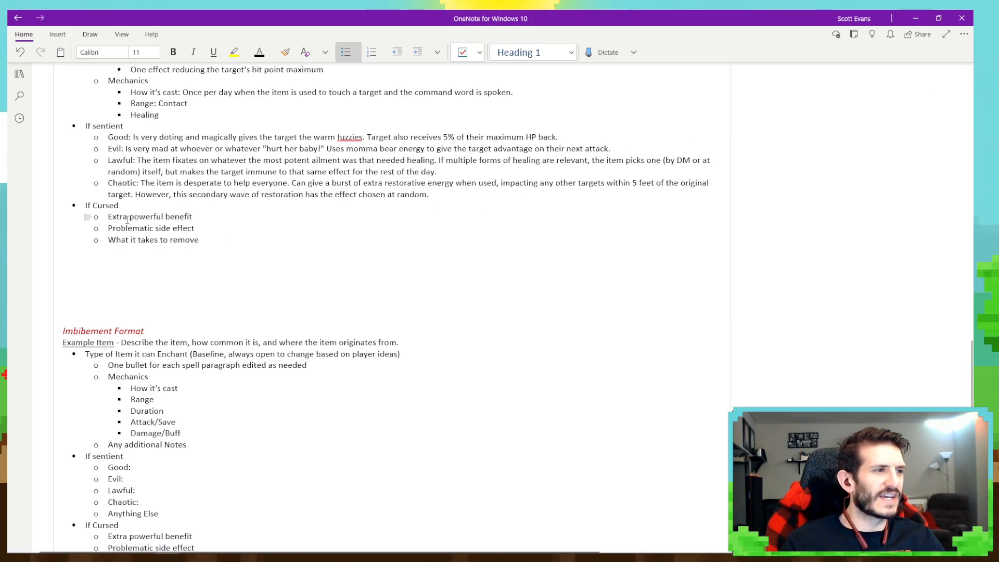
drag(177, 213, 193, 215)
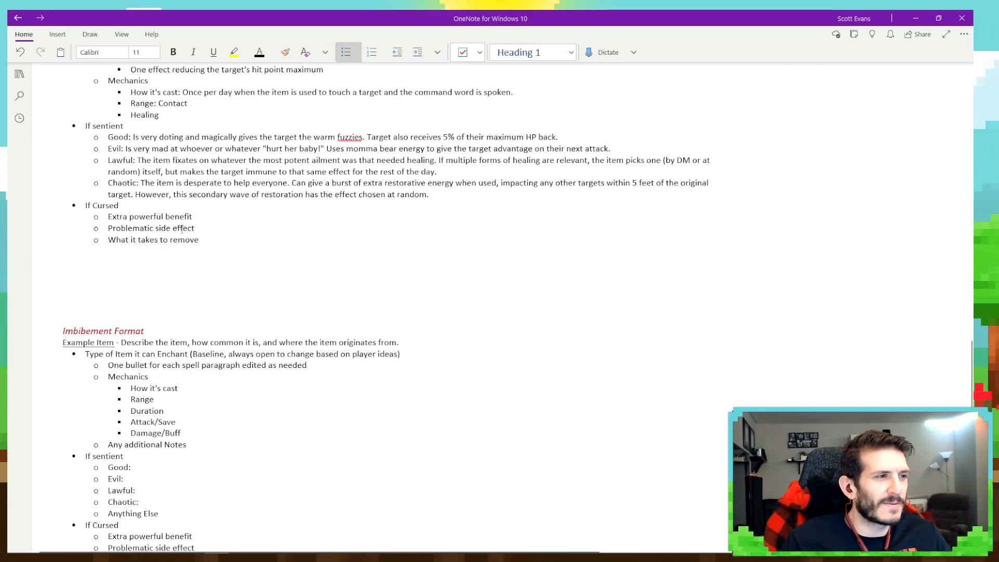
drag(107, 215, 193, 217)
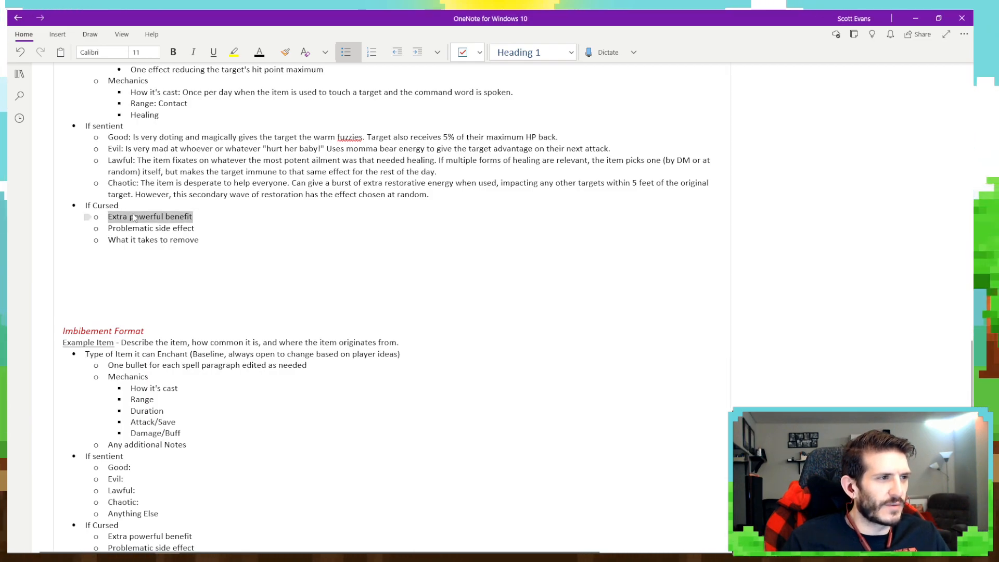
click(167, 216)
double_click(166, 216)
click(119, 222)
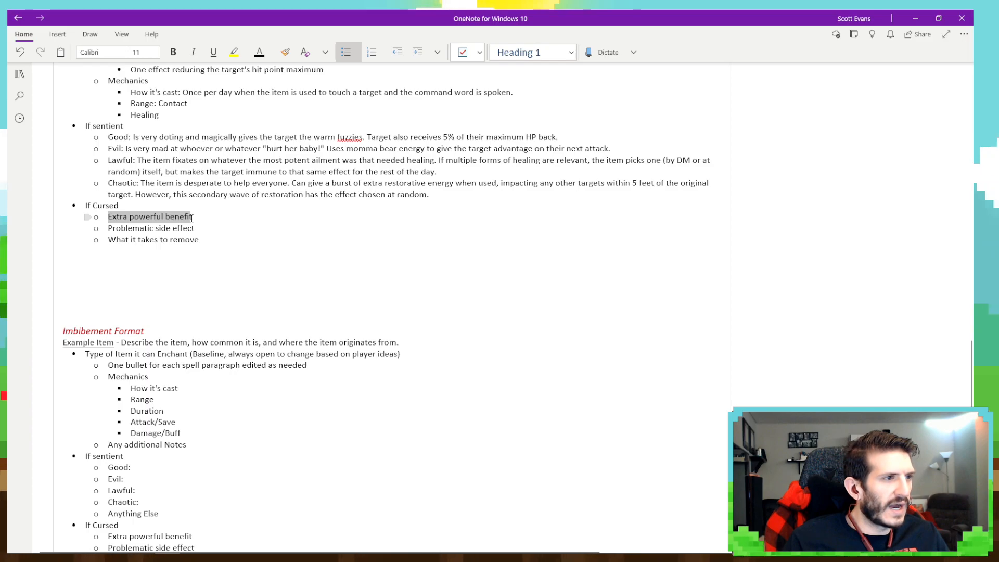
text(The item can)
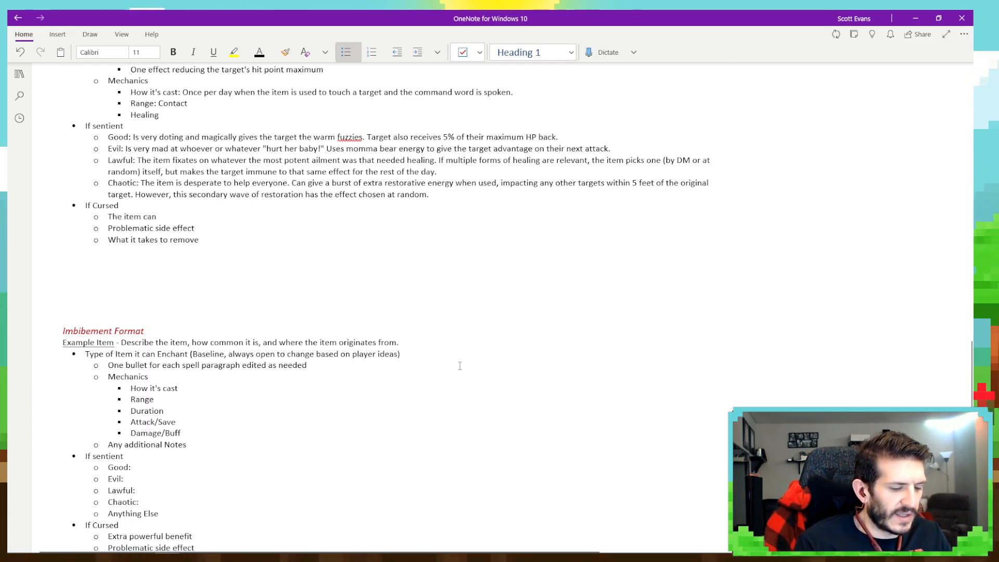
text( heal up )
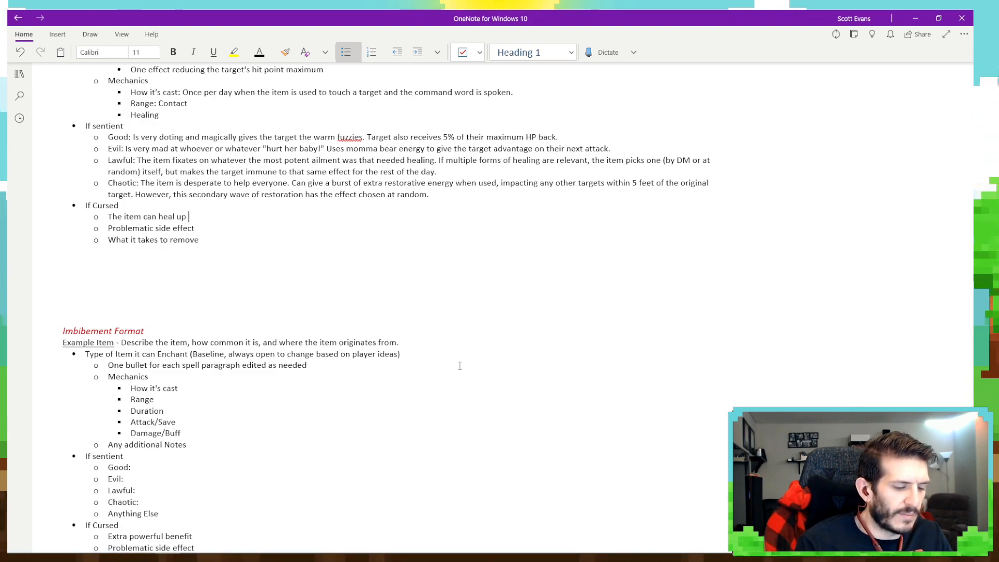
text(to three diffe)
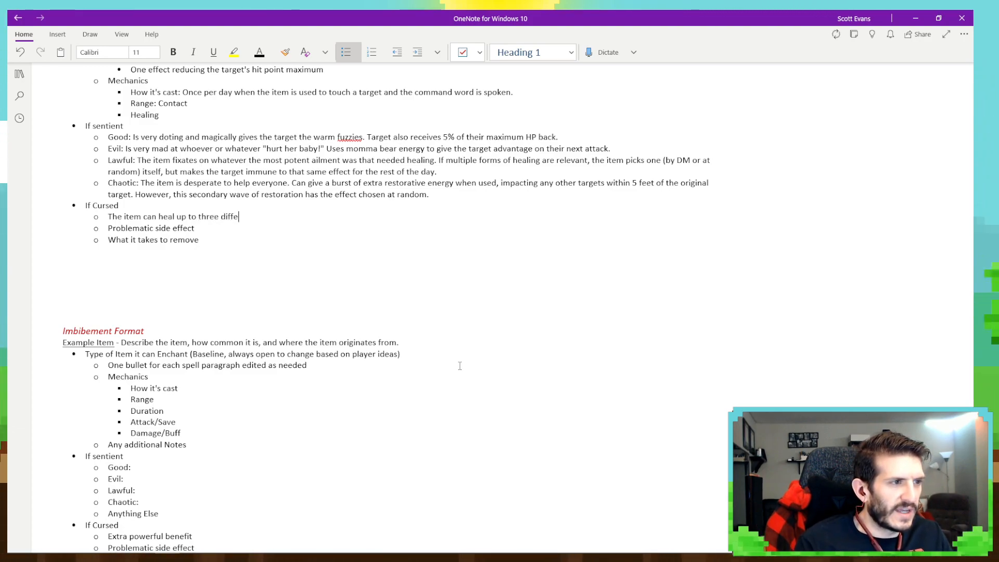
text(rent ailments)
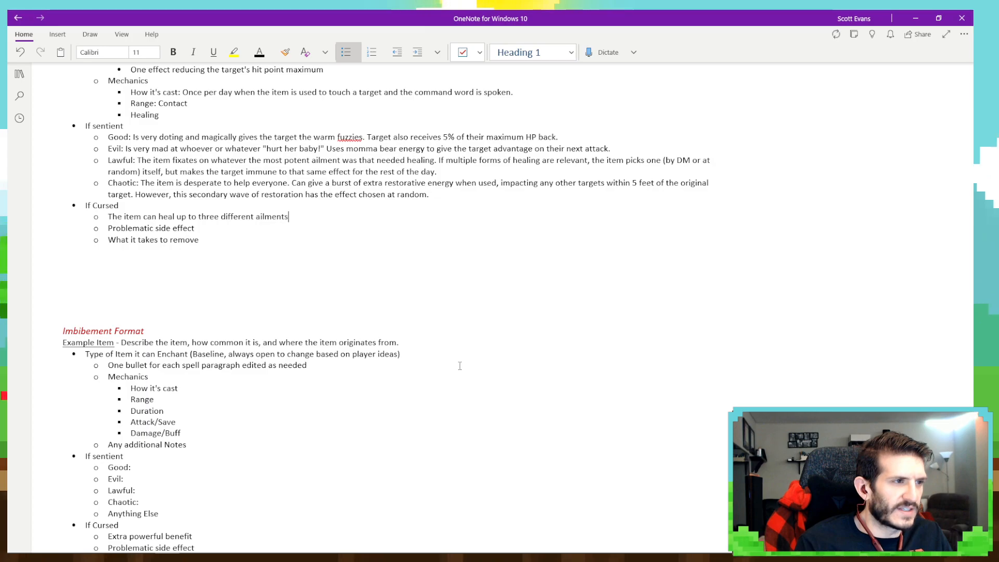
Finish the first If Cursed bullet with "from the list while being used.".
text( from the list w)
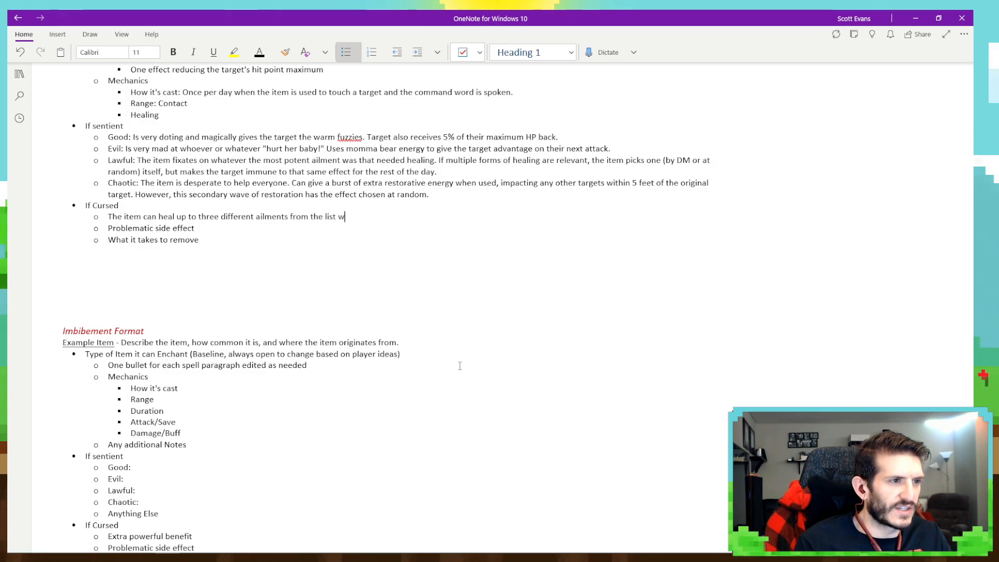
text(hile being )
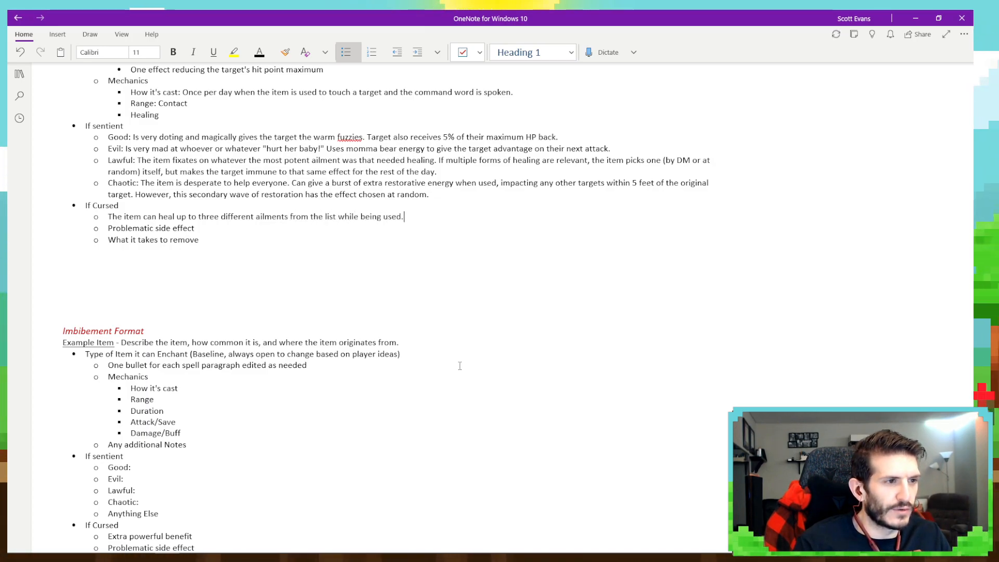
text(used.)
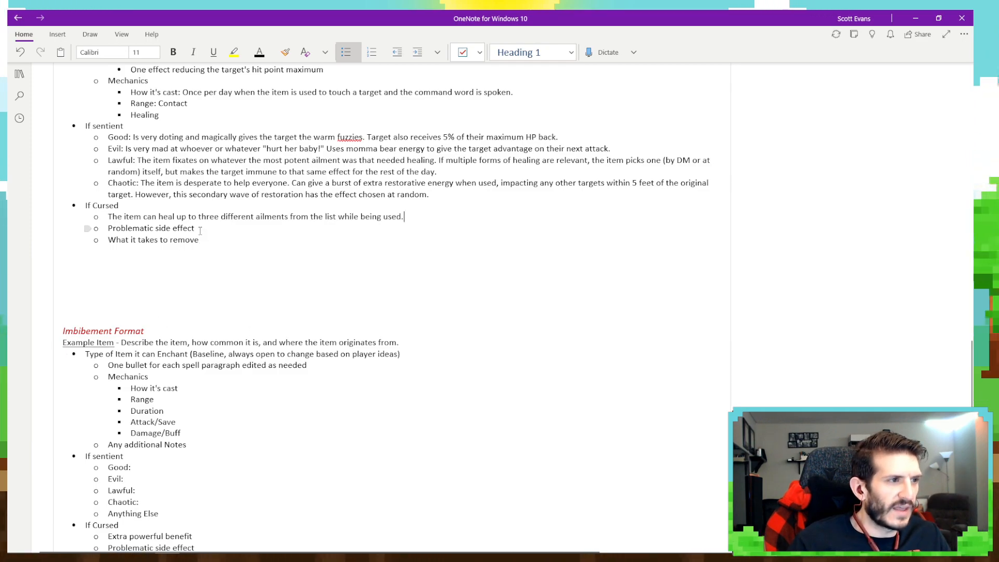
Replace the "Problematic side effect" placeholder under Greater Restoration's If Cursed with "The item has to absorb and dissipate the negative energies in order to restore.".
drag(194, 228, 106, 227)
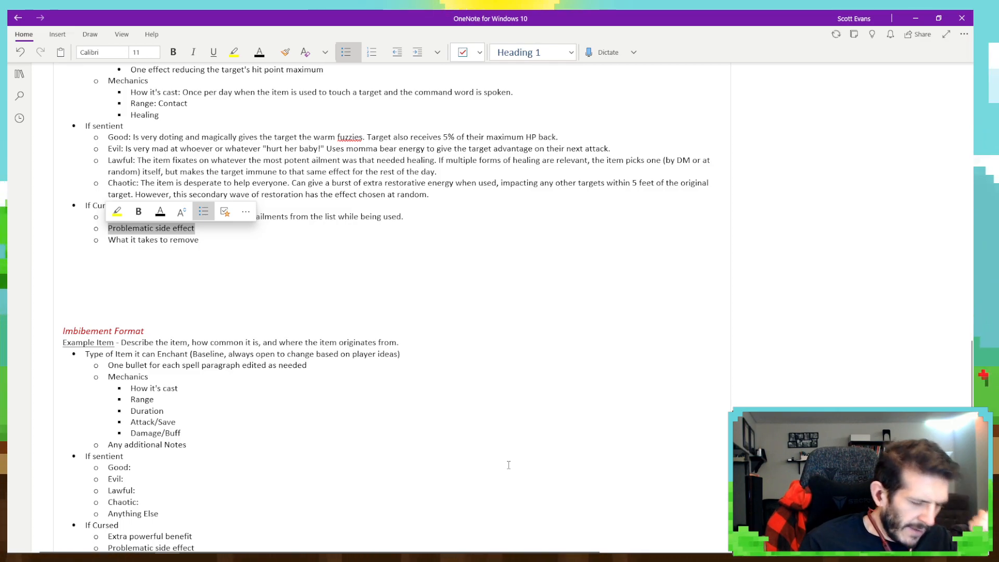
text(The item)
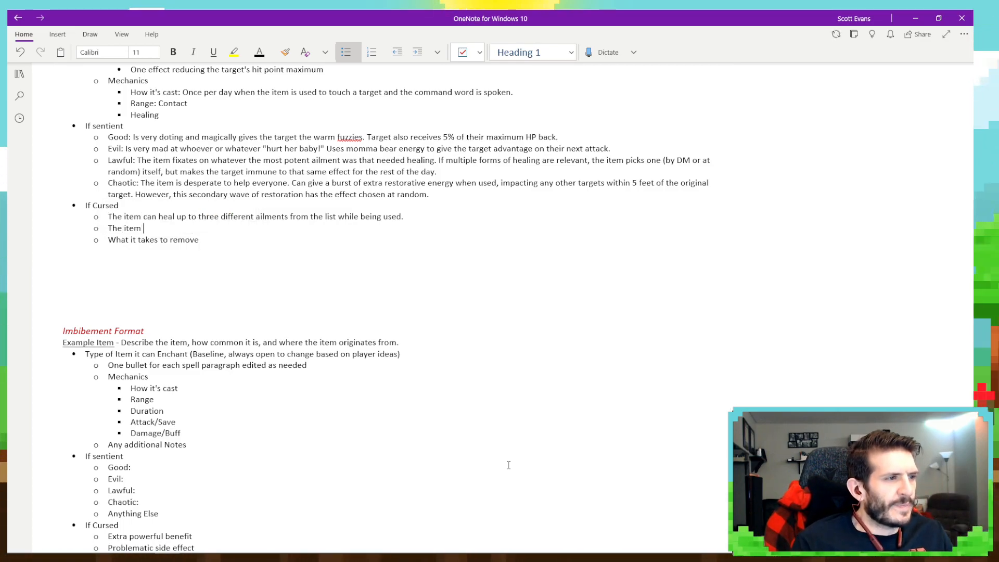
text( has to )
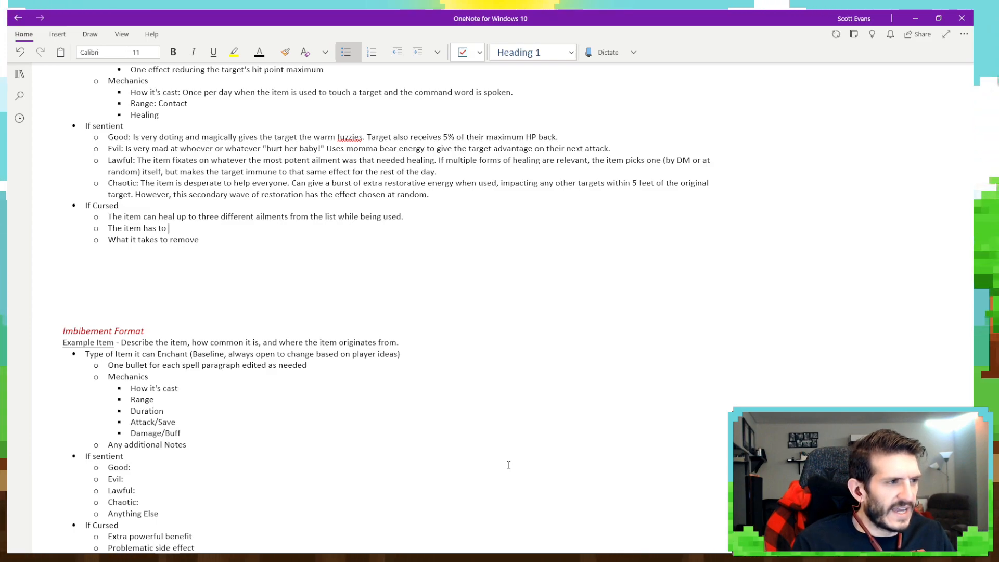
text(abso)
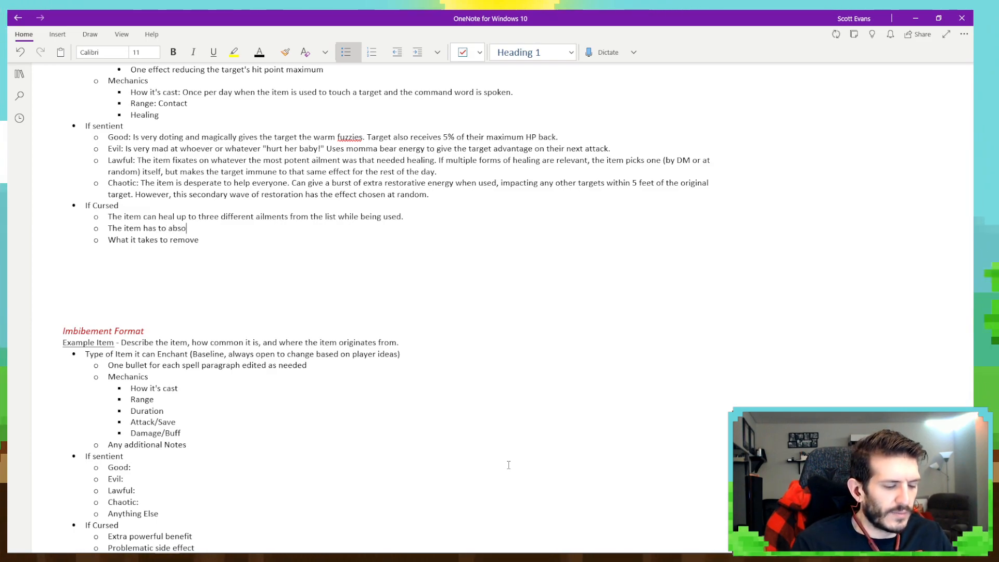
text(rbe)
key(BackSpace)
text(and di)
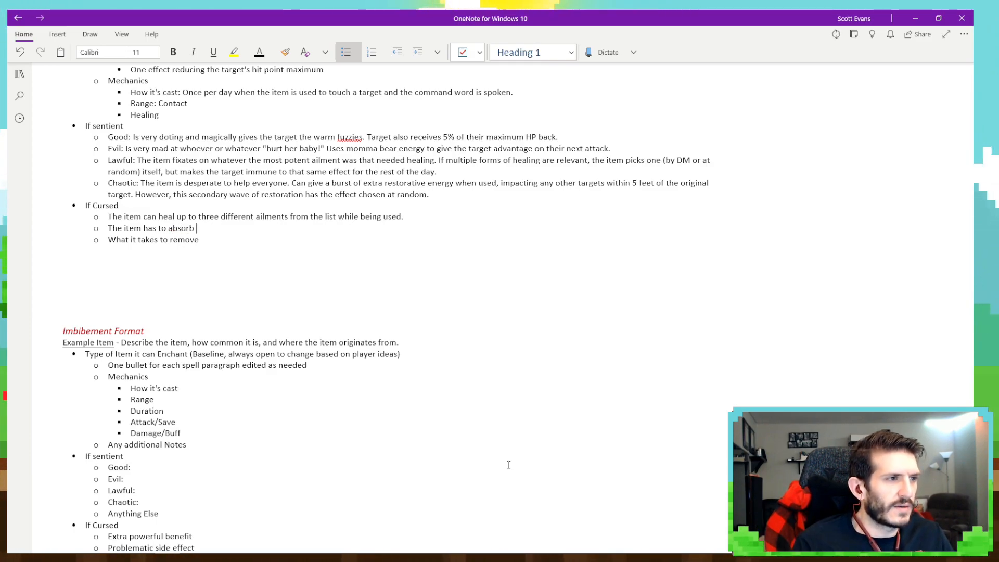
text(ssip)
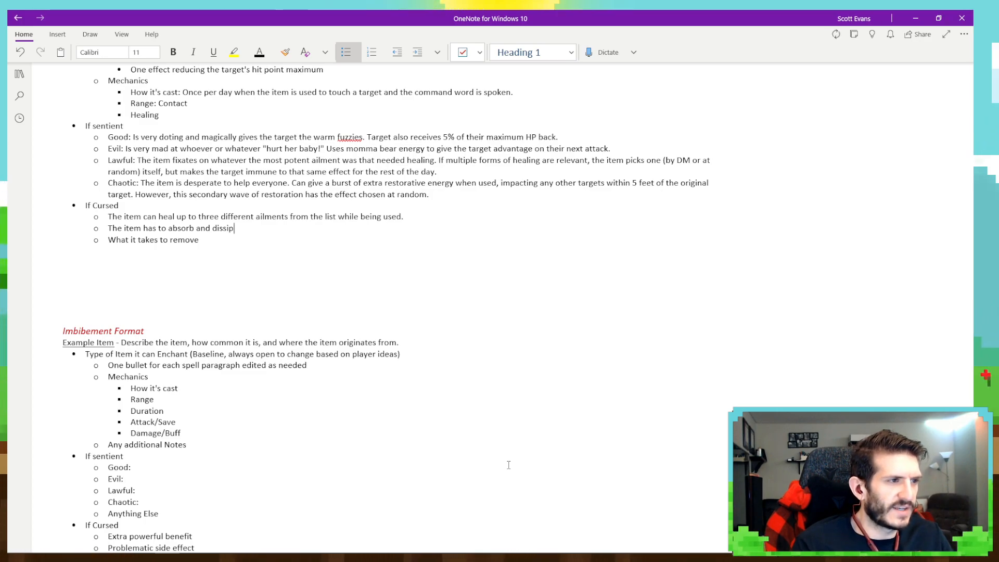
text(ate the )
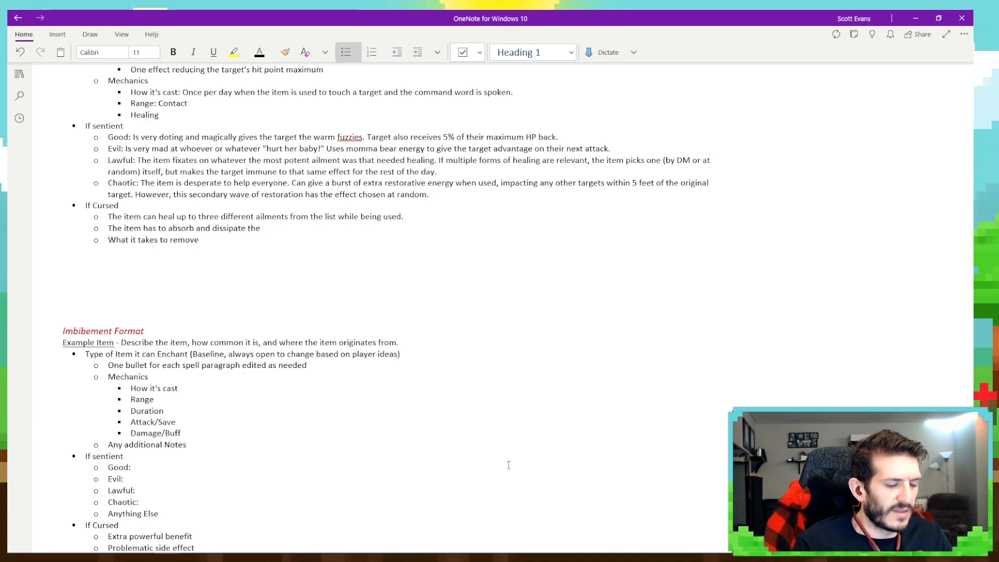
text(negative)
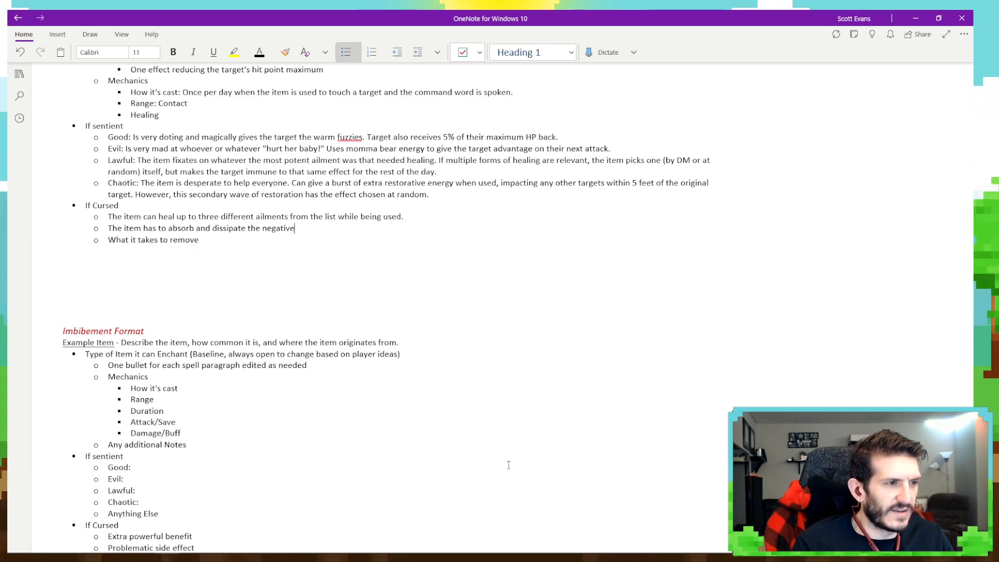
text( energ)
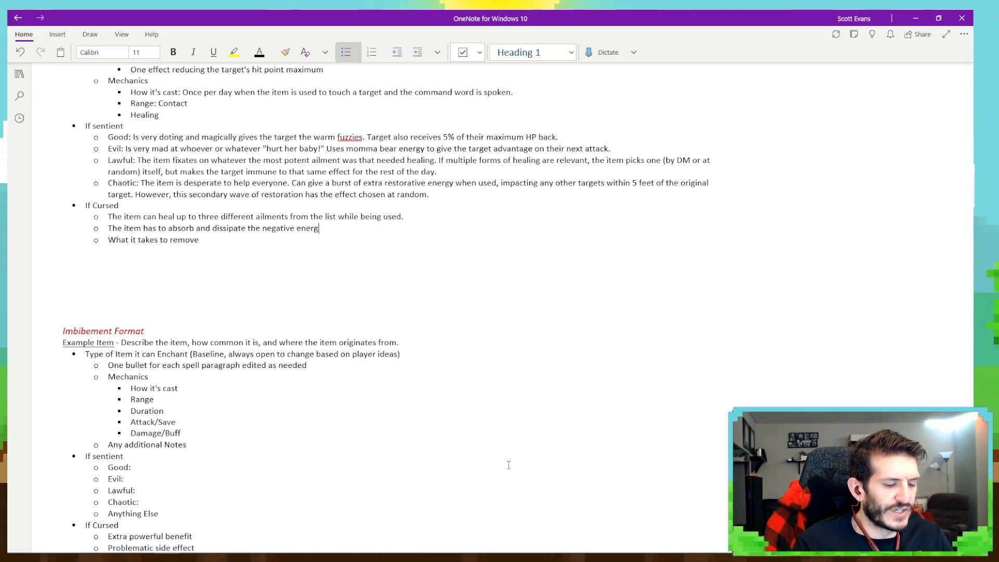
text(ies in order to restore.)
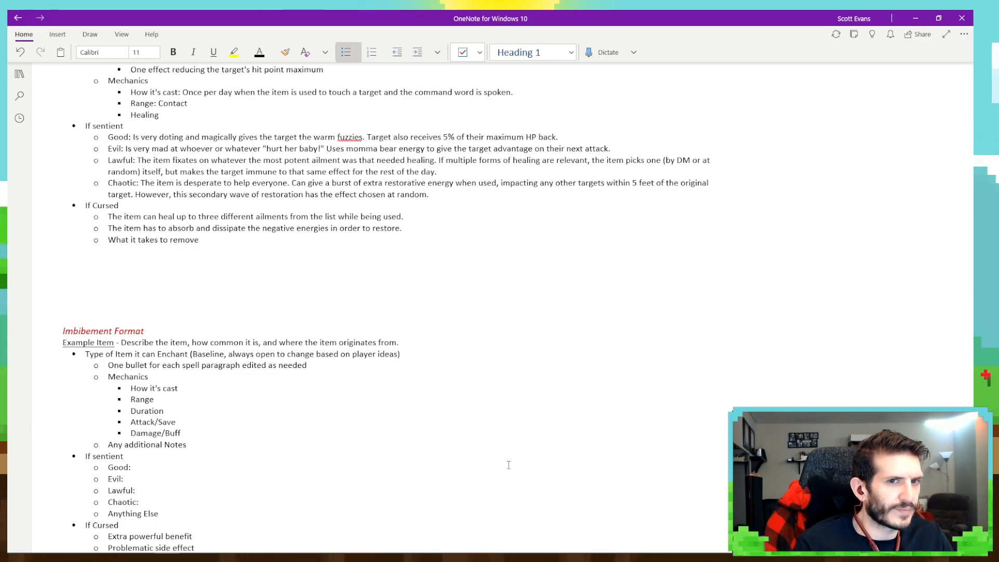
Continue the second If Cursed bullet with "When used, the user must make a constitution saving throw (DC15),".
text( Wh)
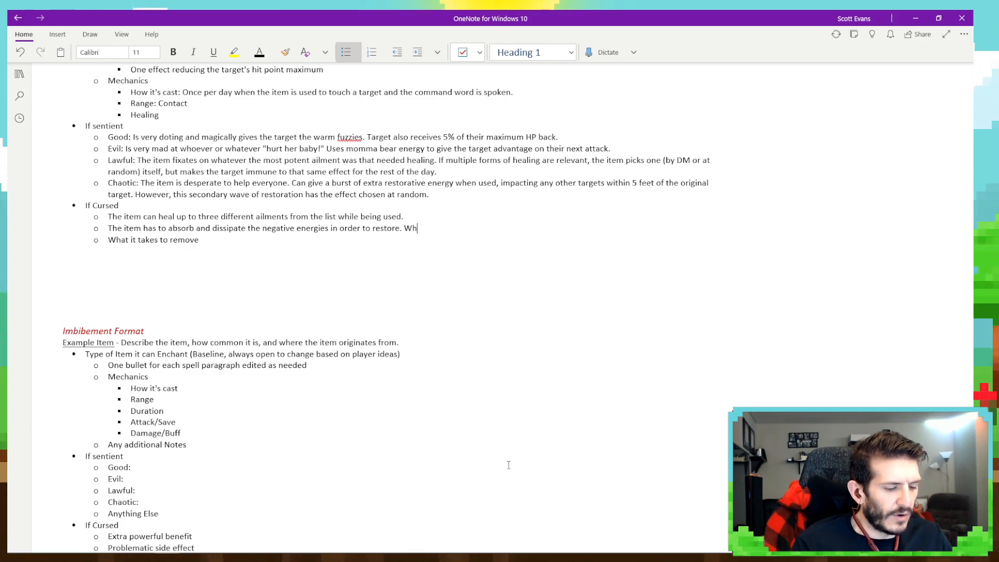
text(en used the)
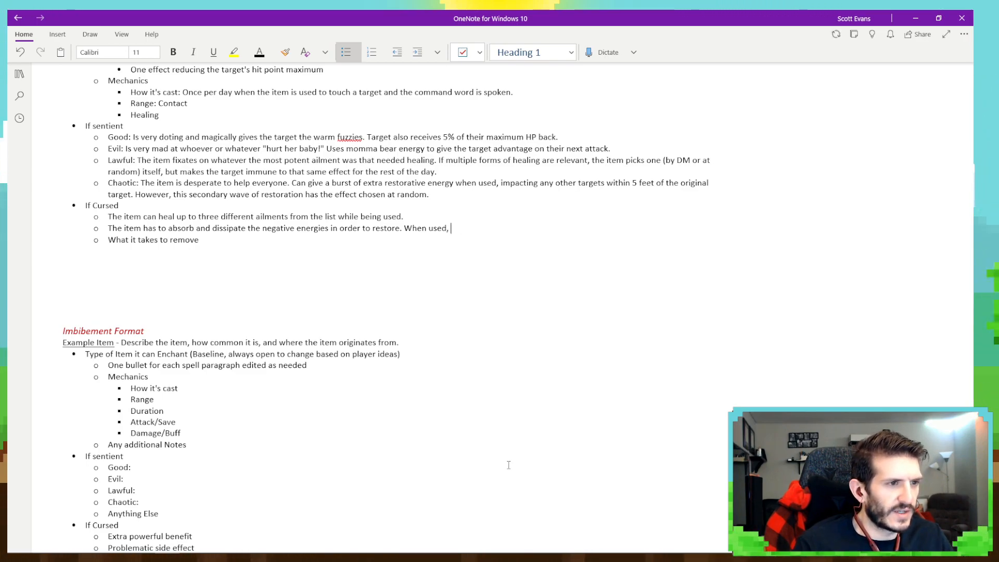
text( user must make a )
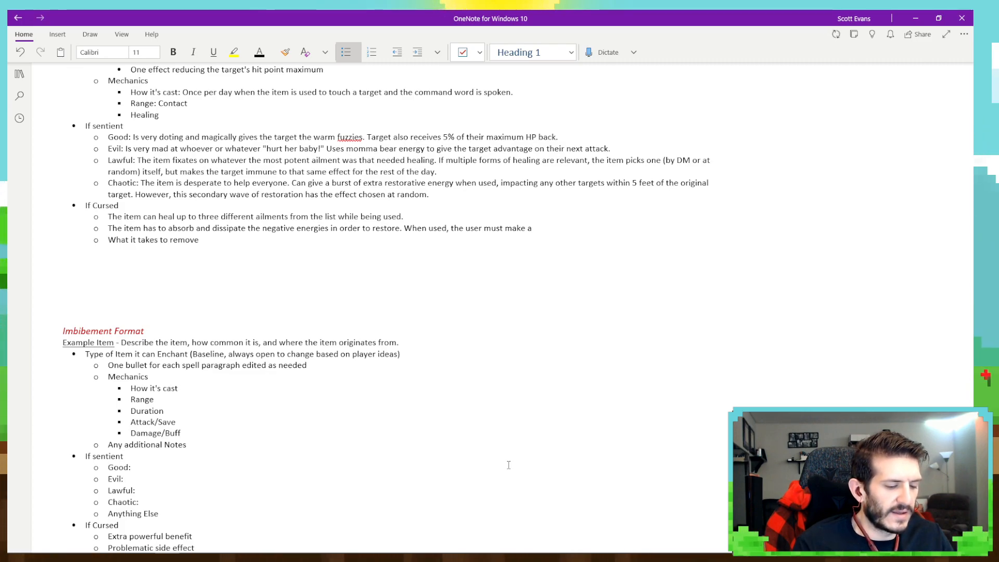
text(con)
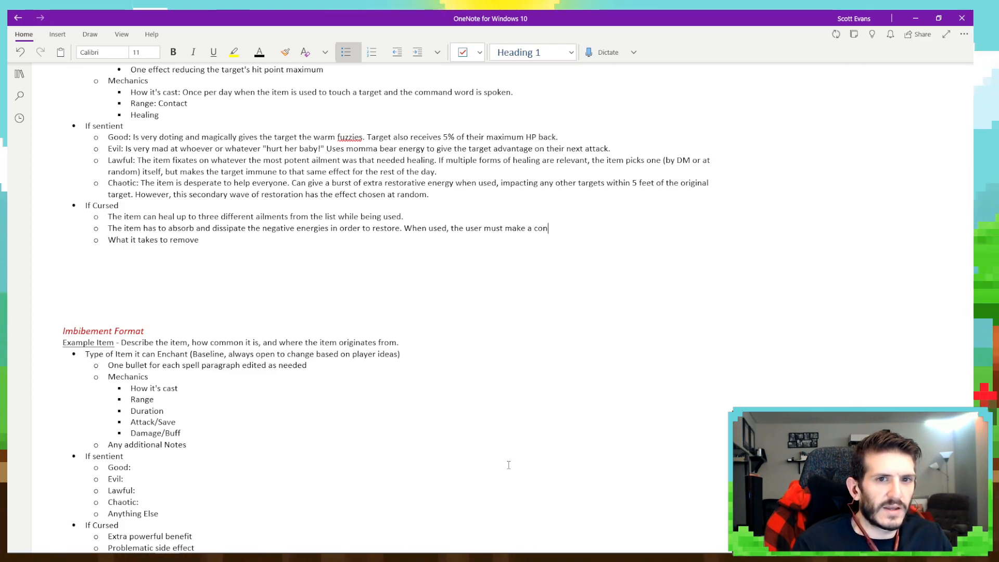
text(stitution saving throu)
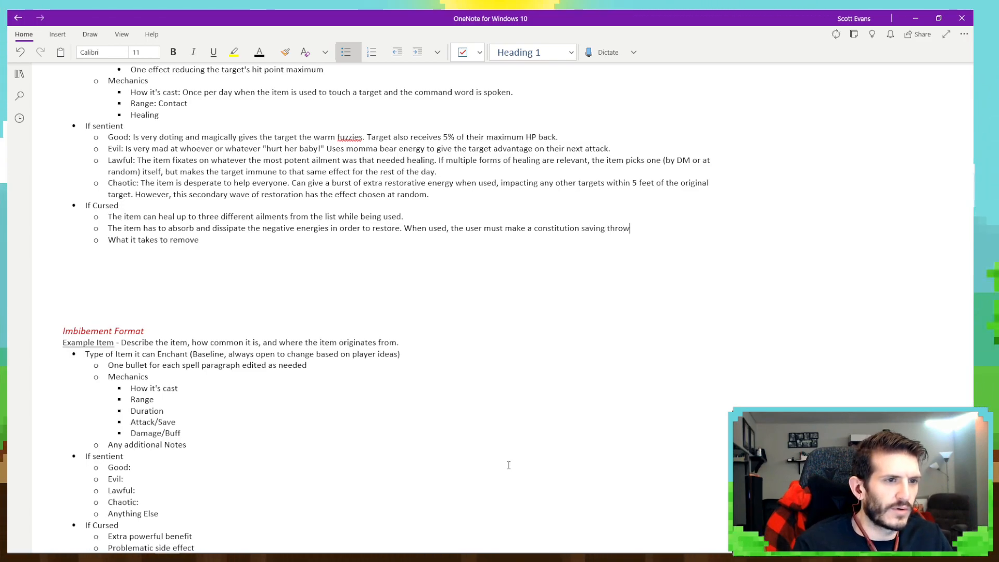
text( (DC)
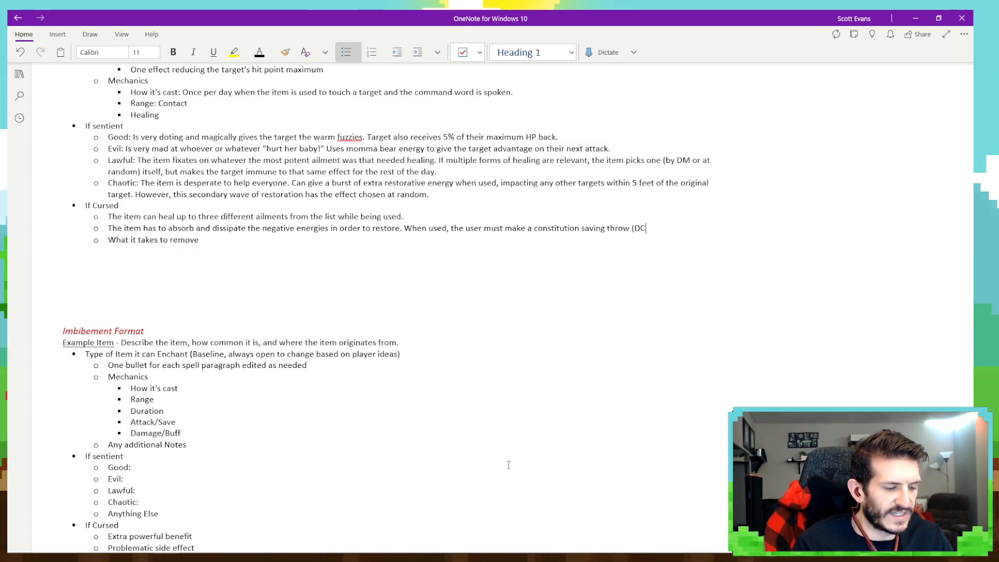
text(15),)
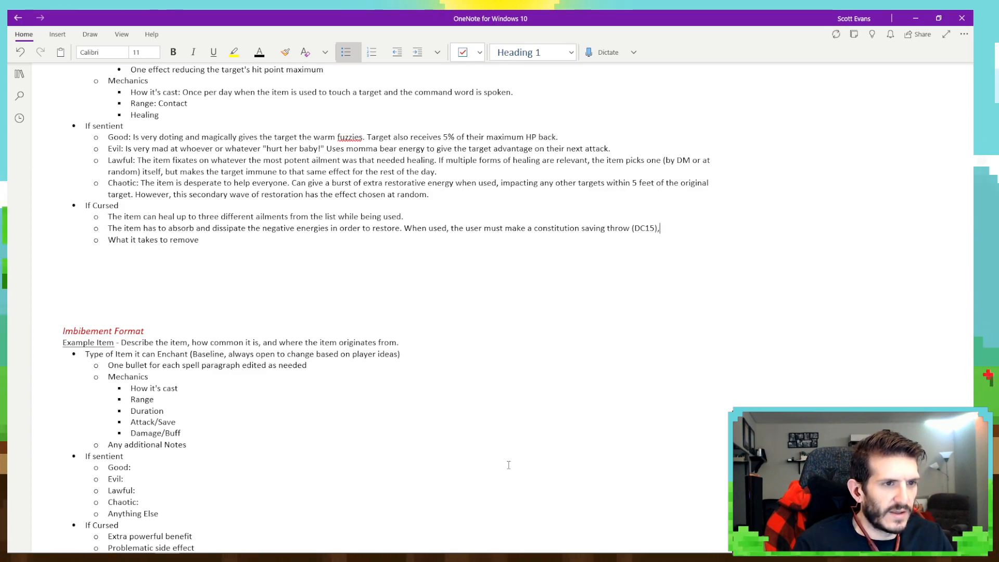
Complete the saving throw sentence with "or else they become the recipient of one of the healed effects".
text( or else they )
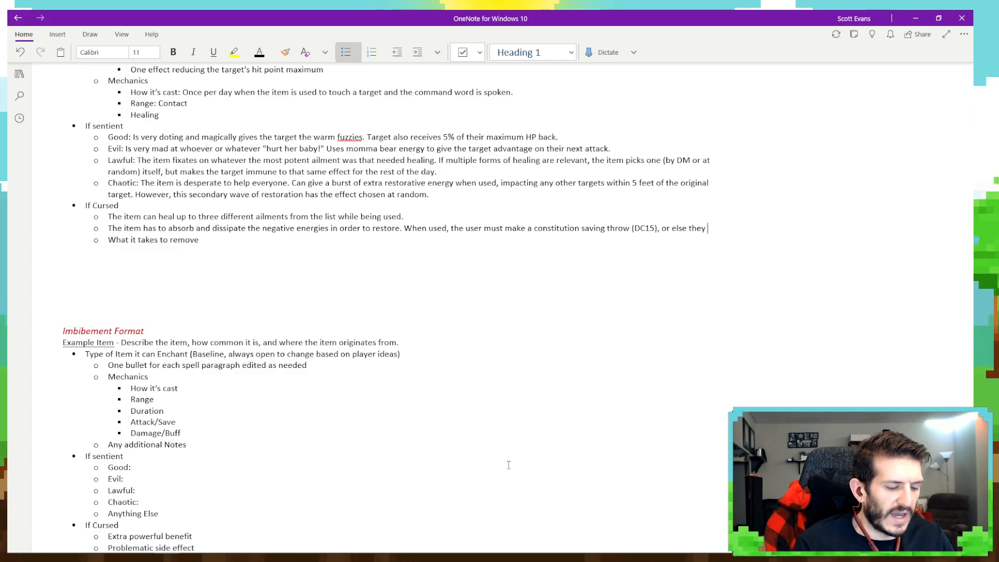
text(become the recipient)
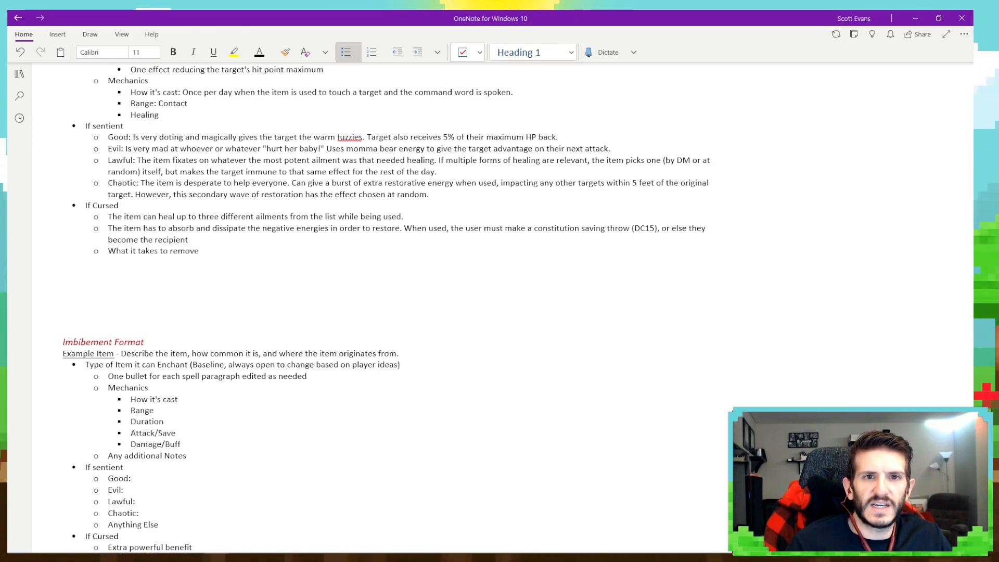
click(200, 243)
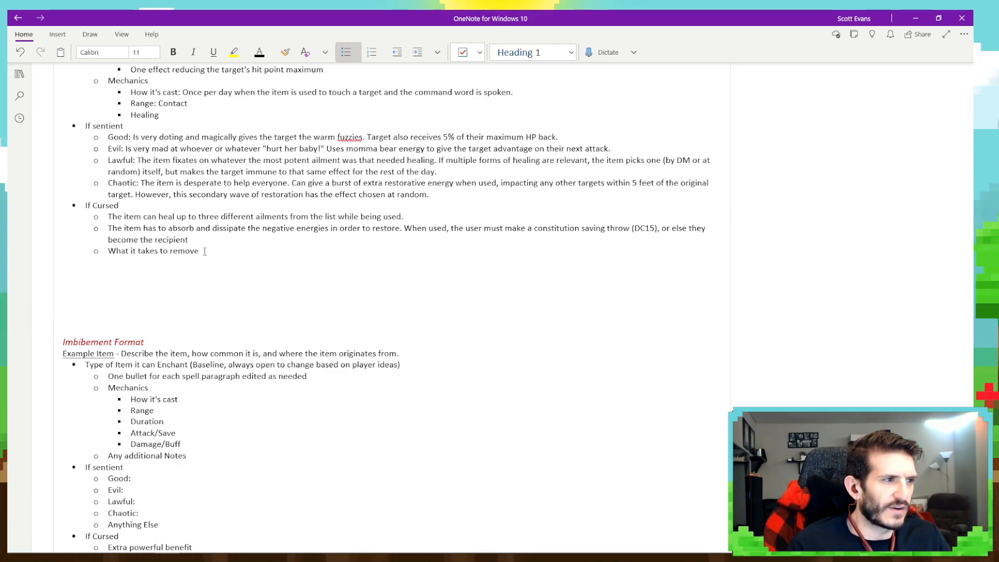
text(of on)
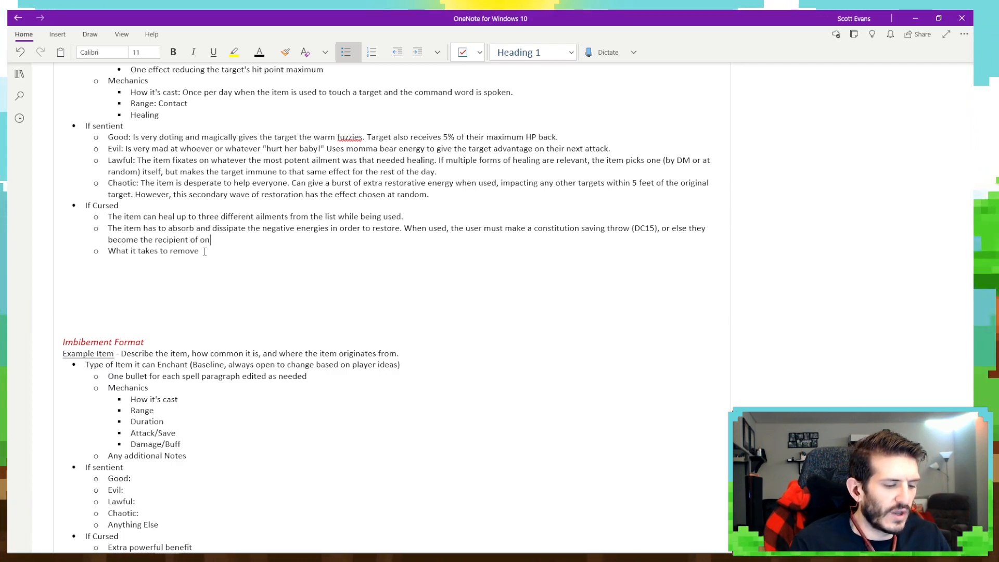
text(e of the healed)
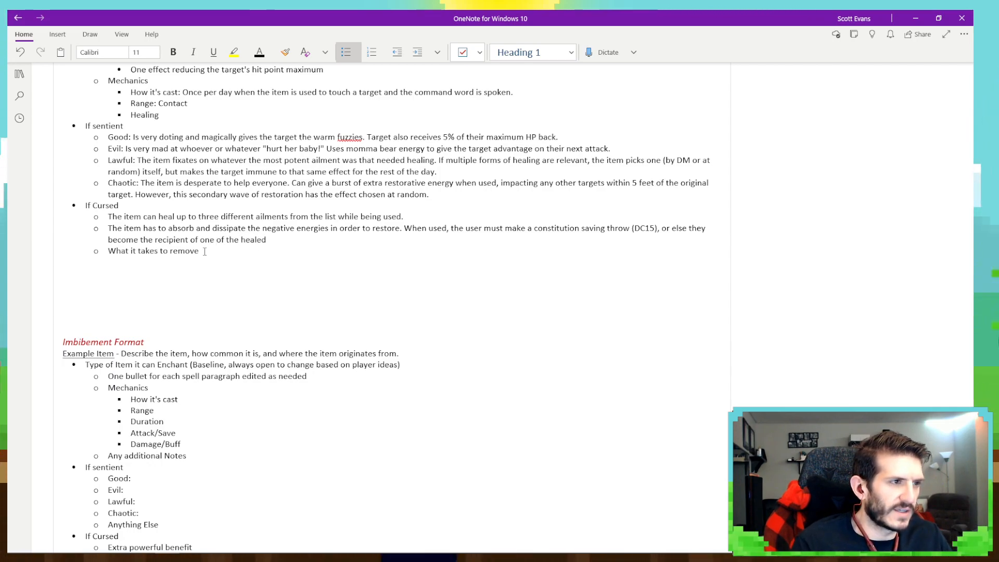
text( effects)
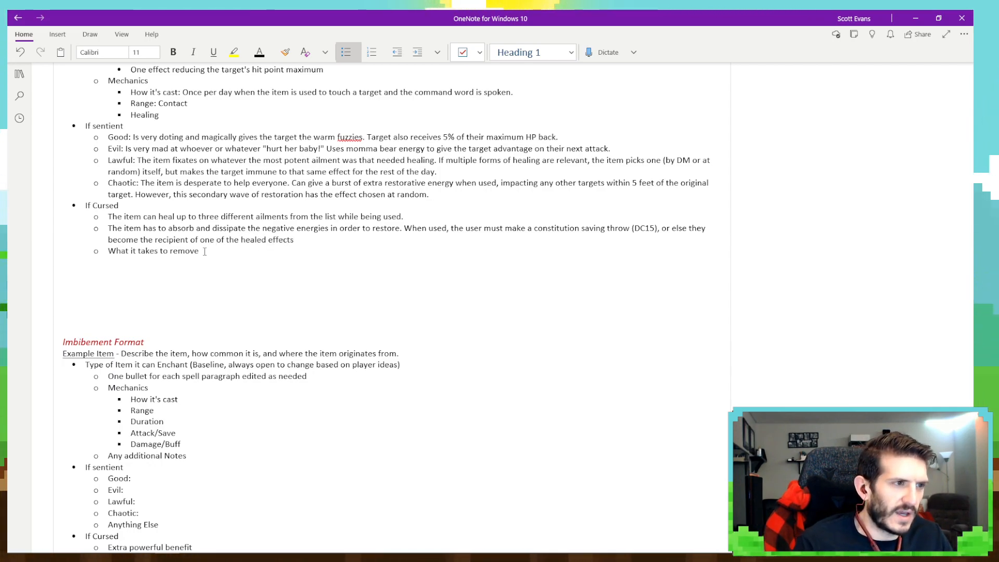
End the saving throw sentence and add "If more than one is healed, the one that affects the user is selected randomly.".
text(. I)
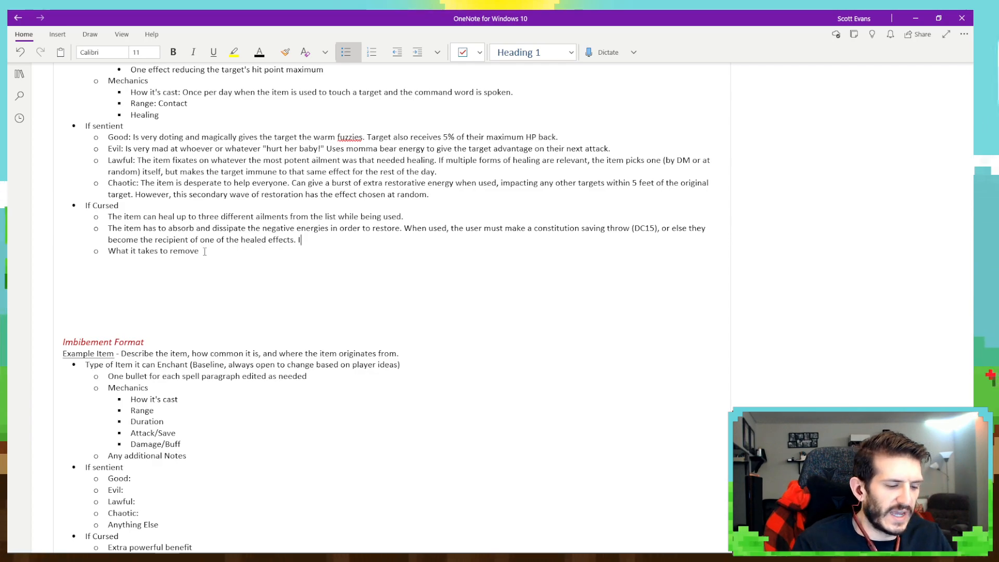
text(f more than one i)
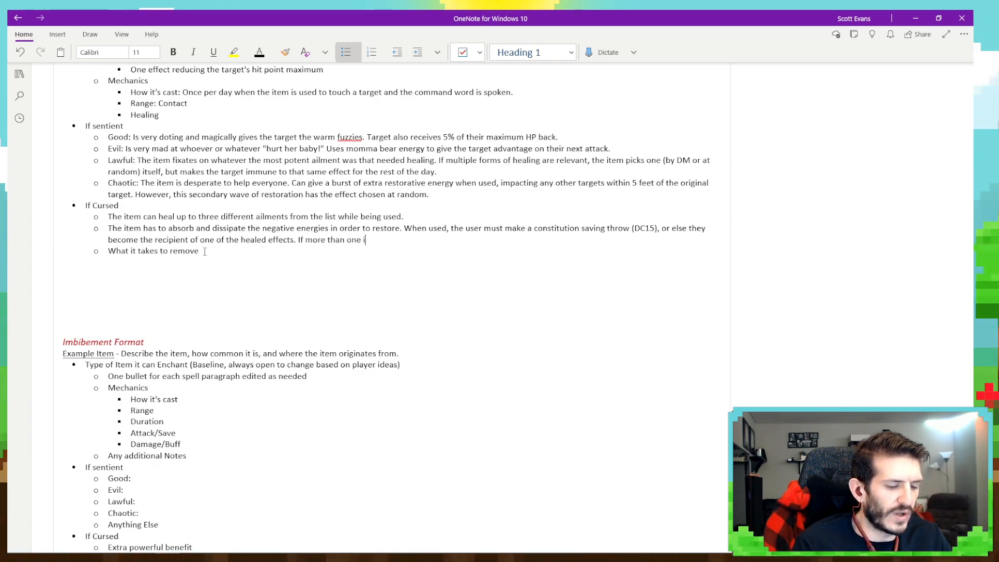
text(s healed, )
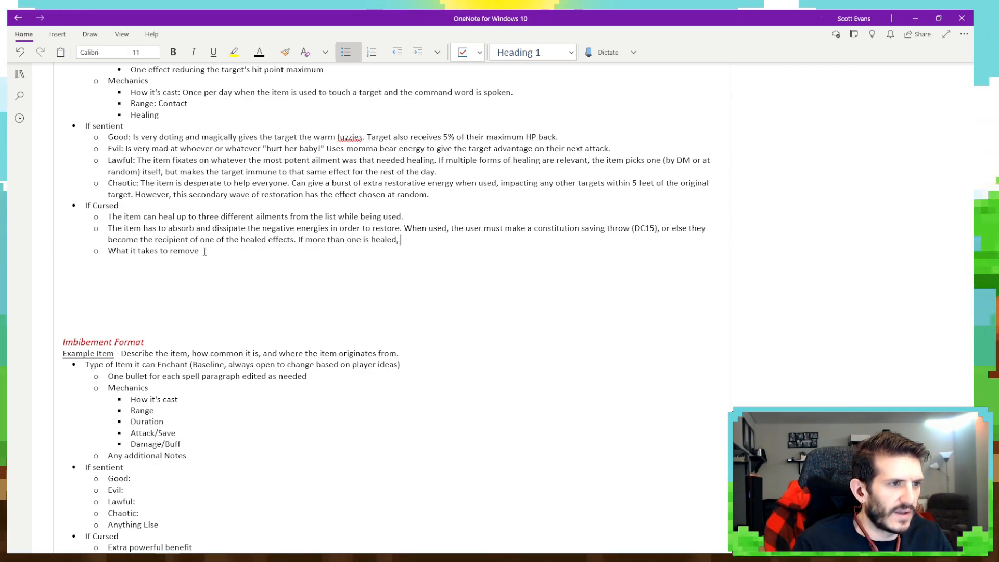
text(the one that)
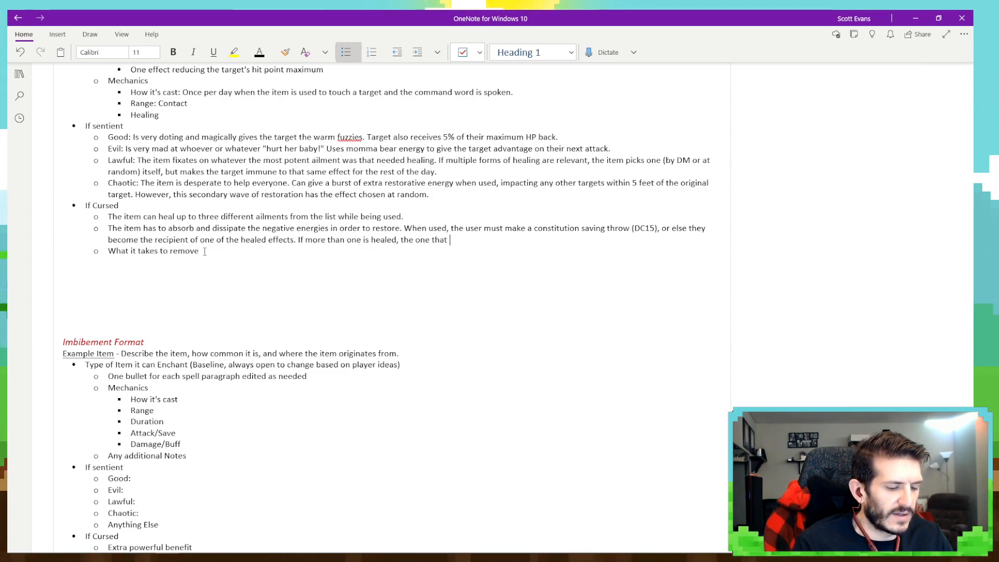
text( aff)
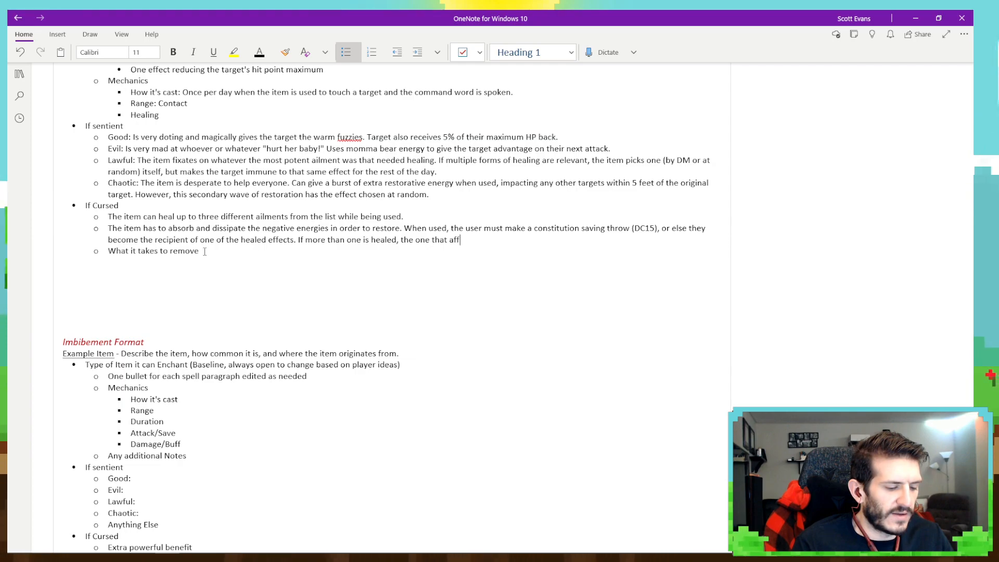
text(ects the user )
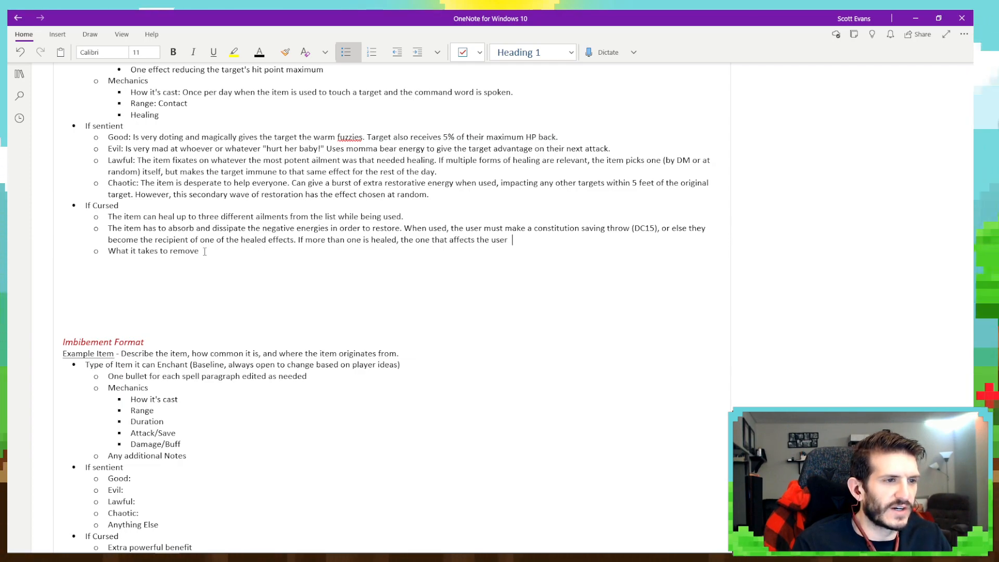
text(is selecte)
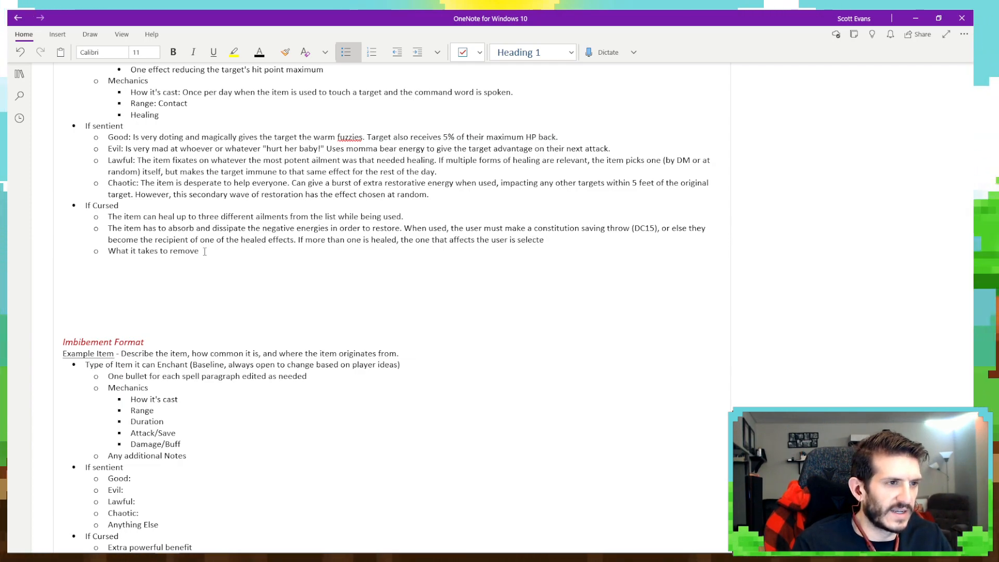
text(d randomly.)
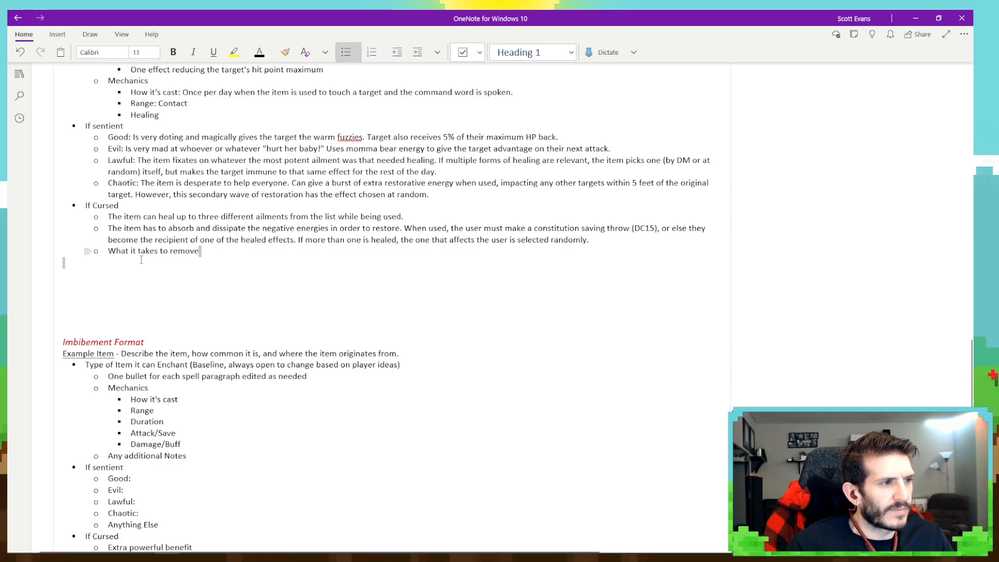
Replace the "What it takes to remove" placeholder under Greater Restoration's If Cursed with "Must be removed magically.".
drag(141, 259, 108, 253)
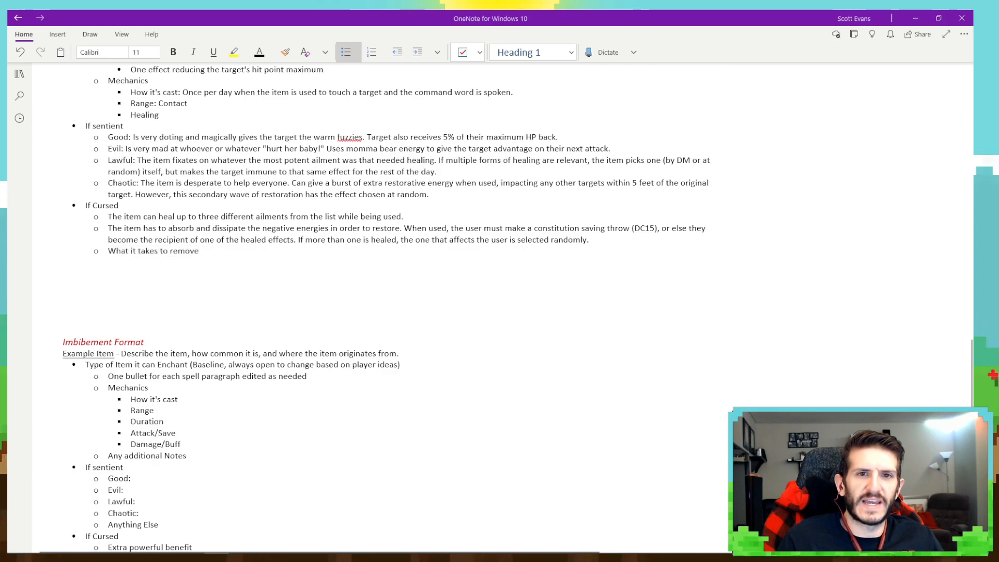
click(737, 22)
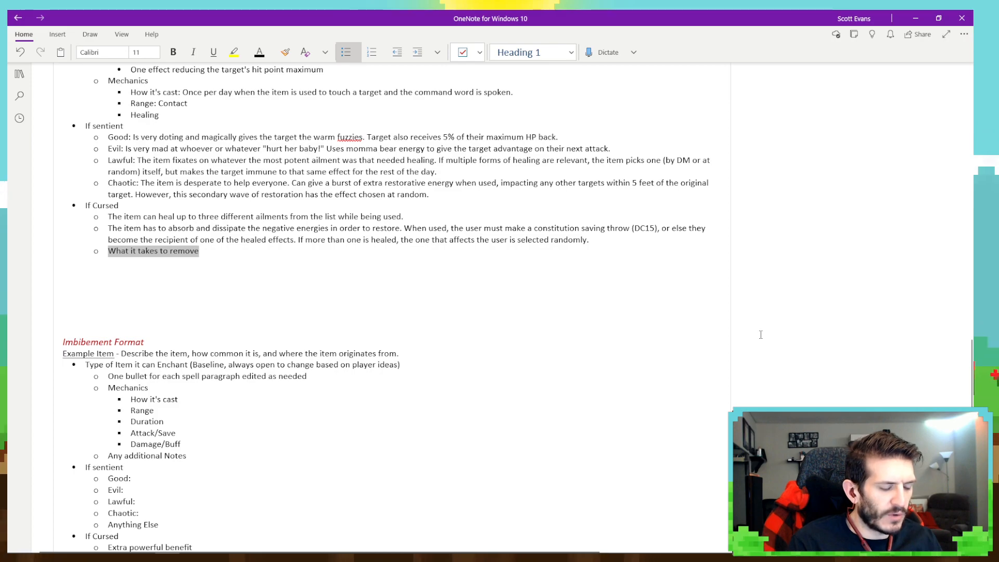
text(M)
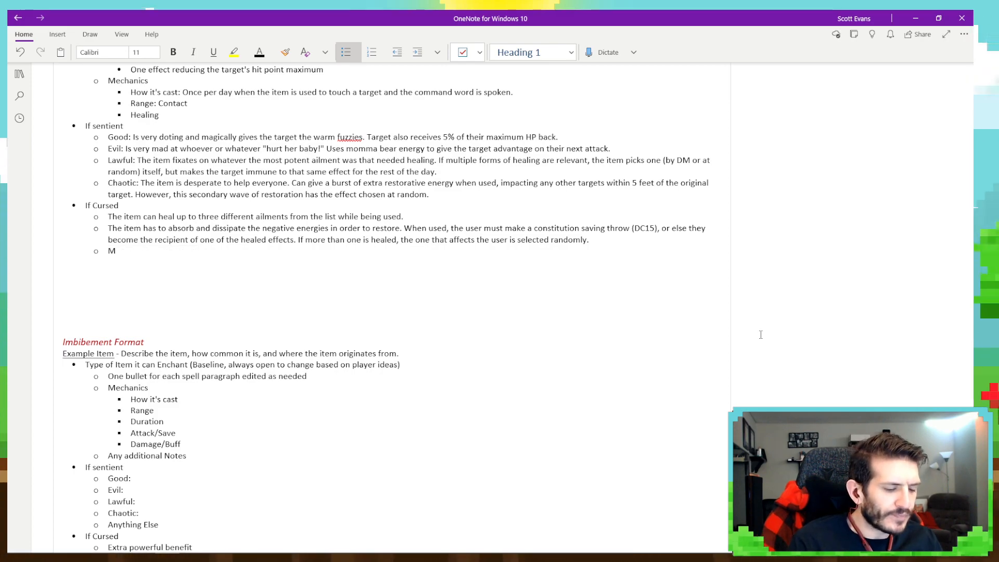
text(ust be removed )
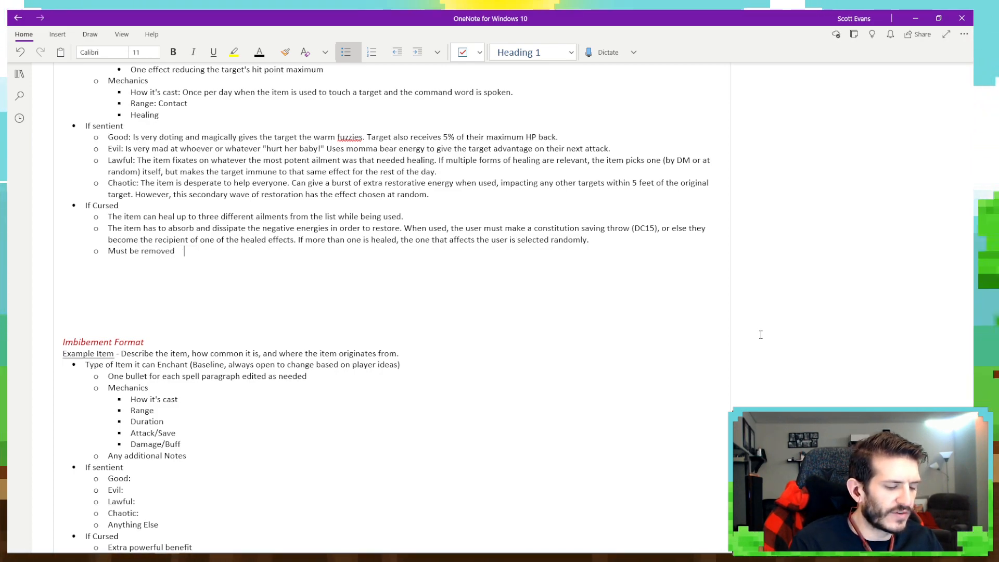
text(magically. )
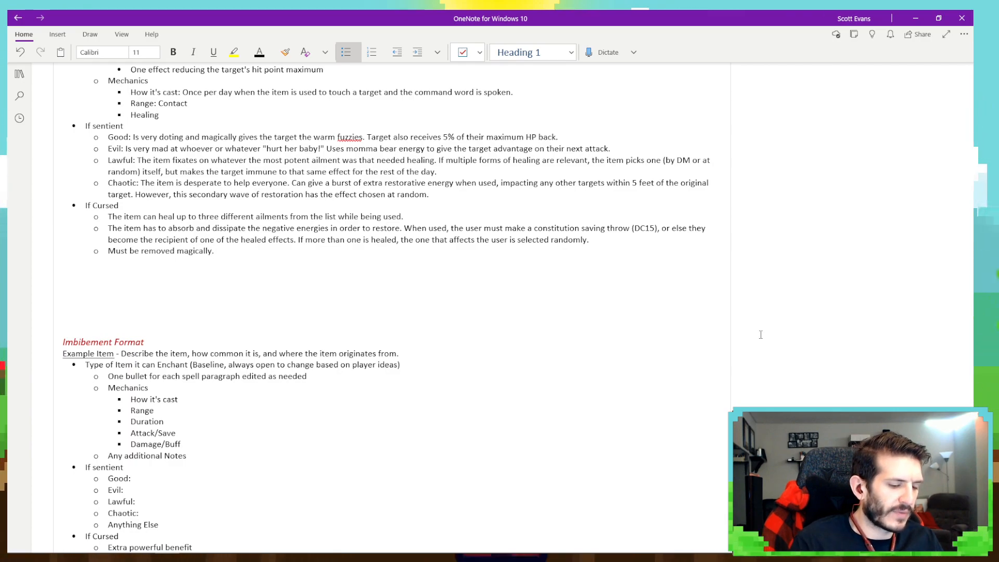
Continue the third If Cursed bullet with "If the owner tries to abandon the cursed item,".
text(If the pla)
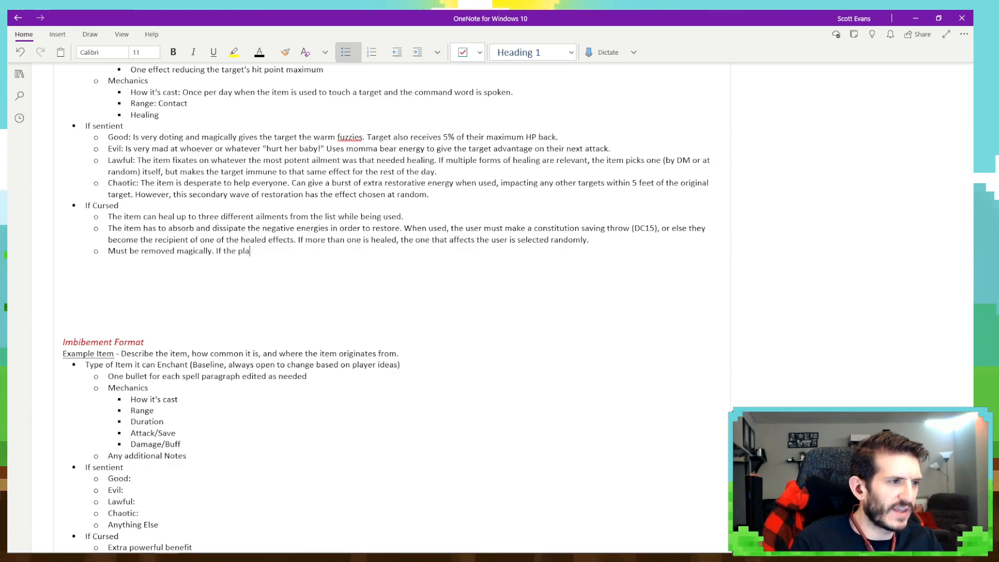
key(BackSpace)
key(BackSpace)
key(BackSpace)
text(owner)
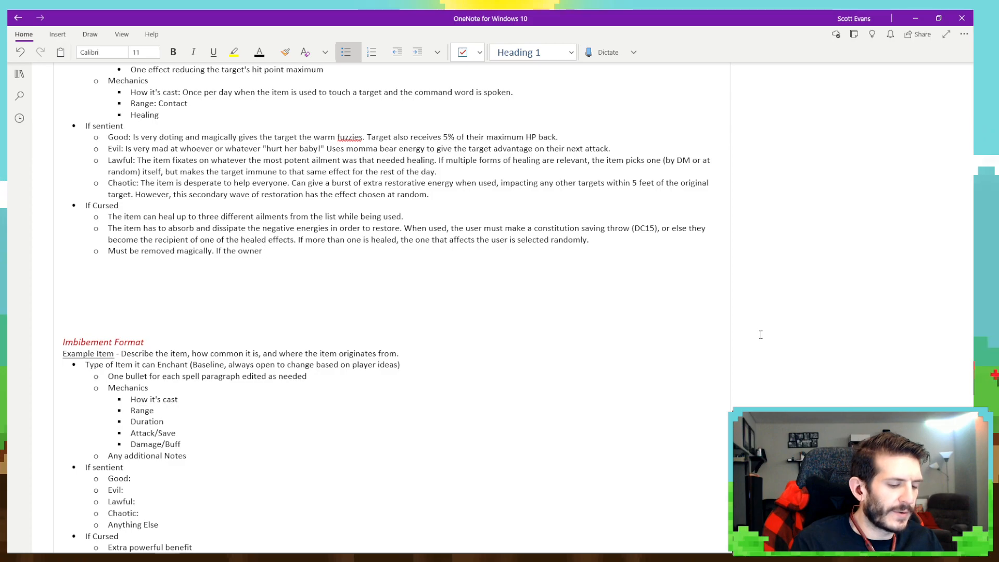
text( tries to)
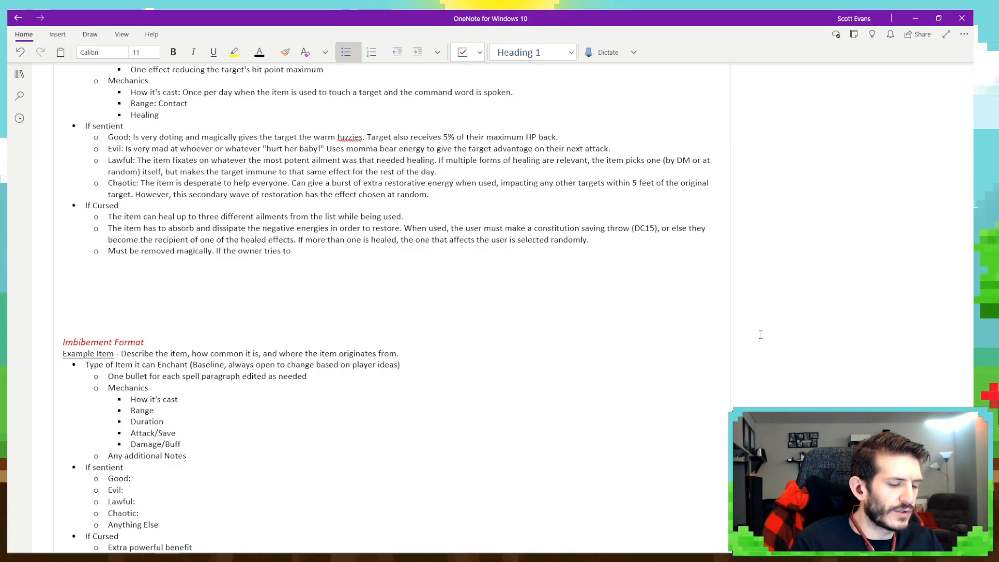
text( abandon the )
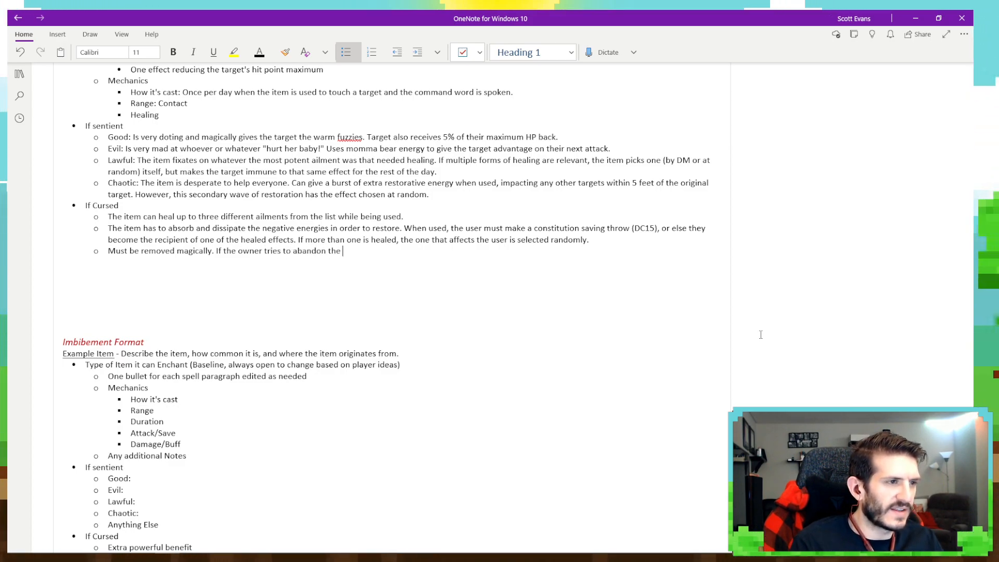
text(cursed it)
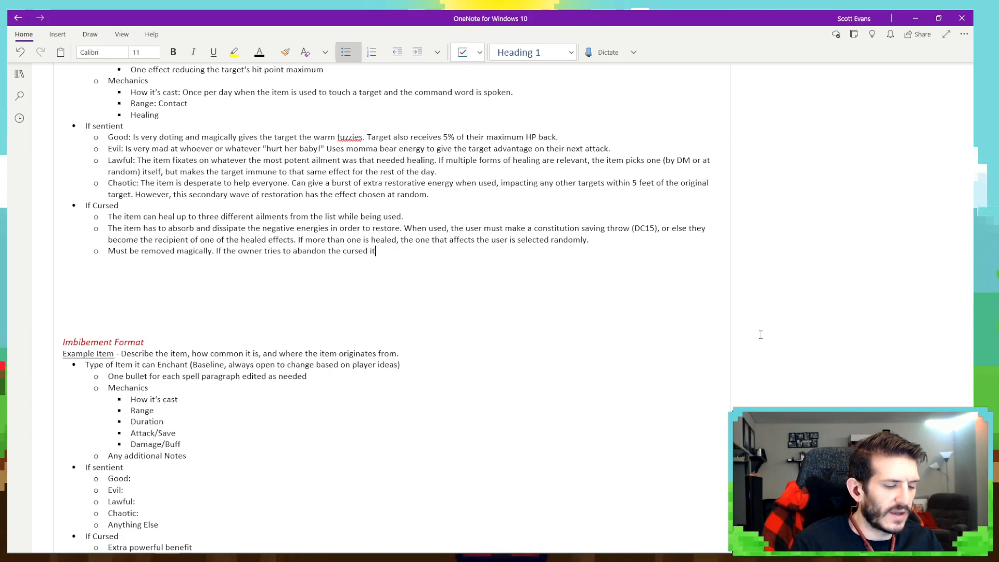
text(em,)
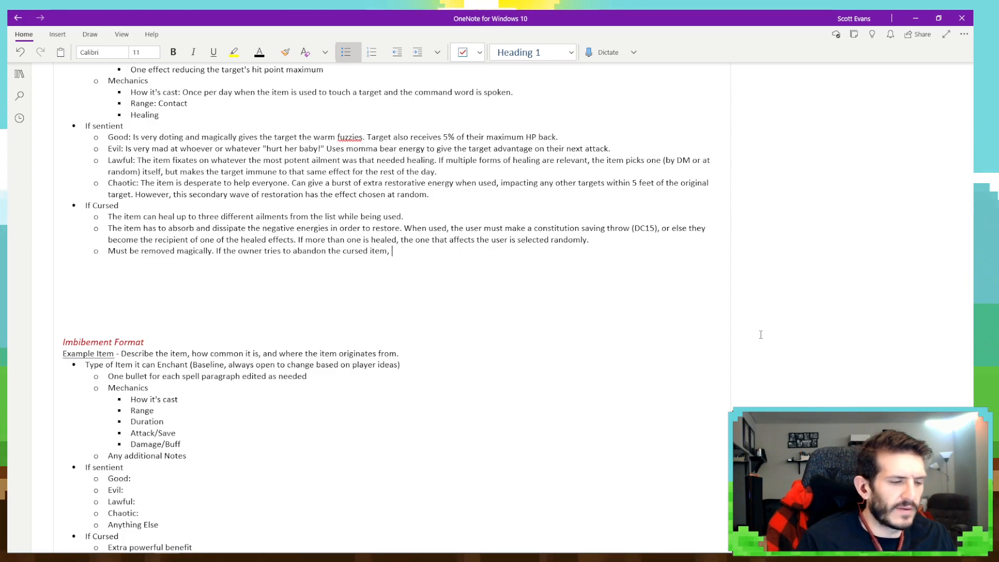
Continue the abandonment sentence with "it will begin draining health at a rate of 1% maximum HP every minute".
text(it will be)
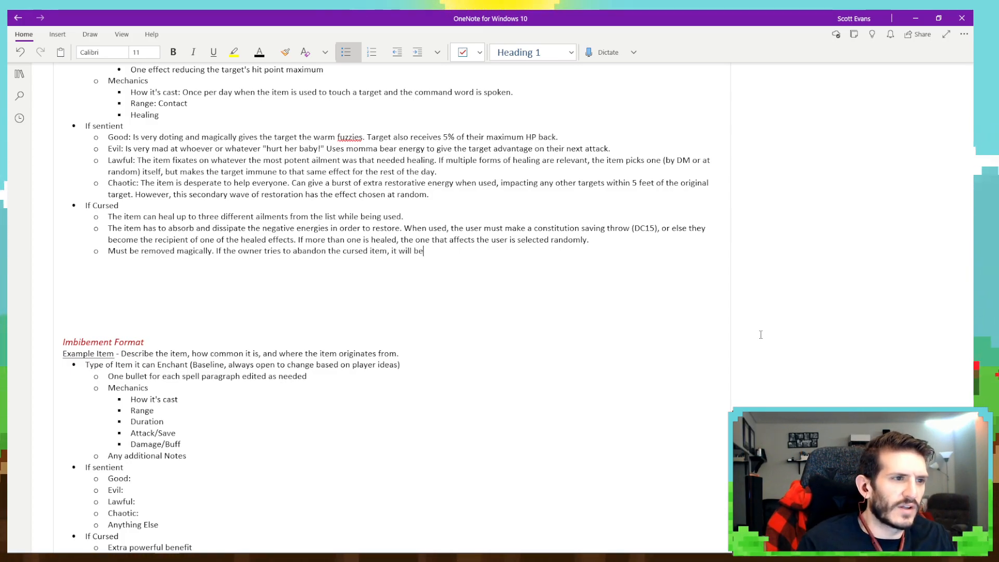
text(gin draini)
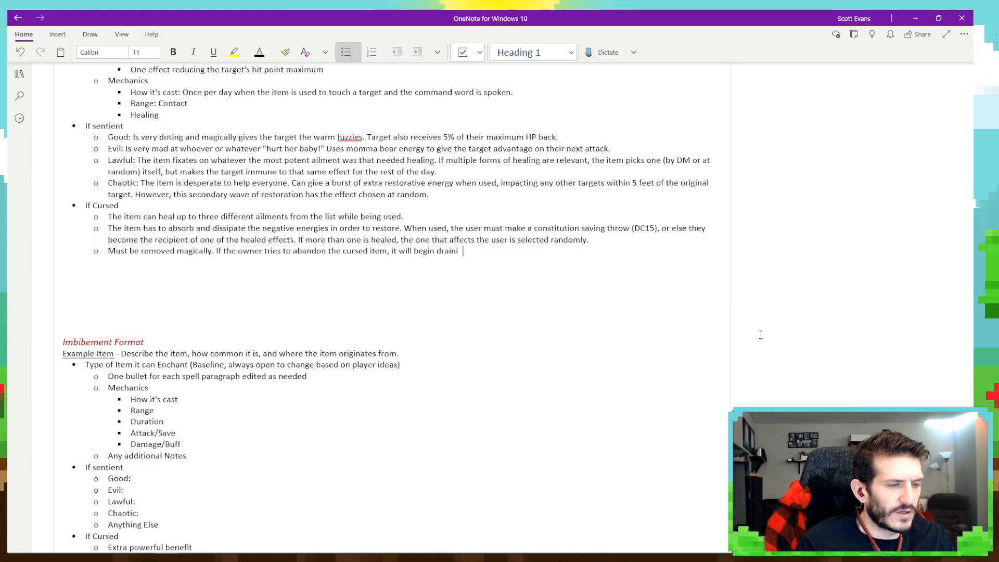
text(ng health.)
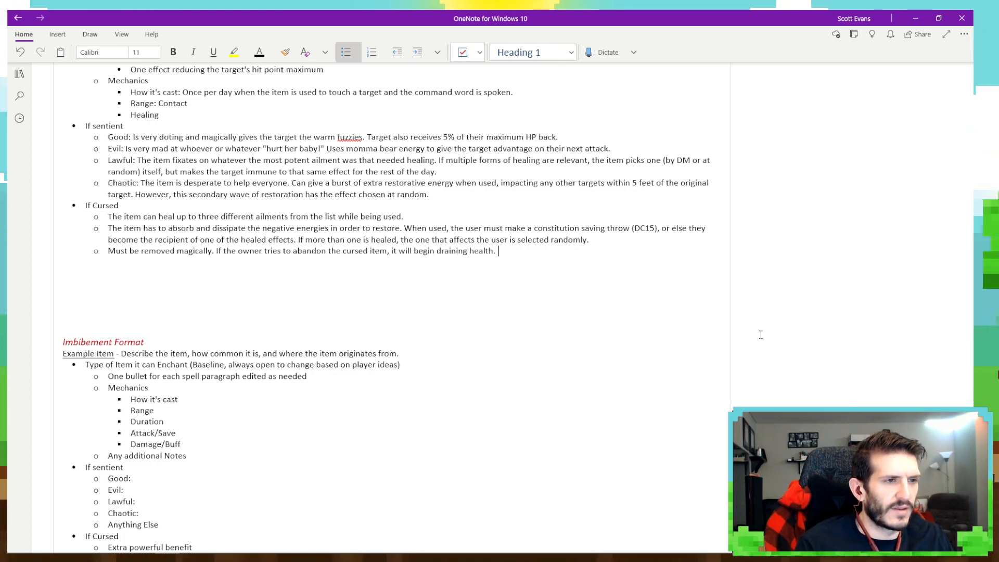
key(BackSpace)
text(at a )
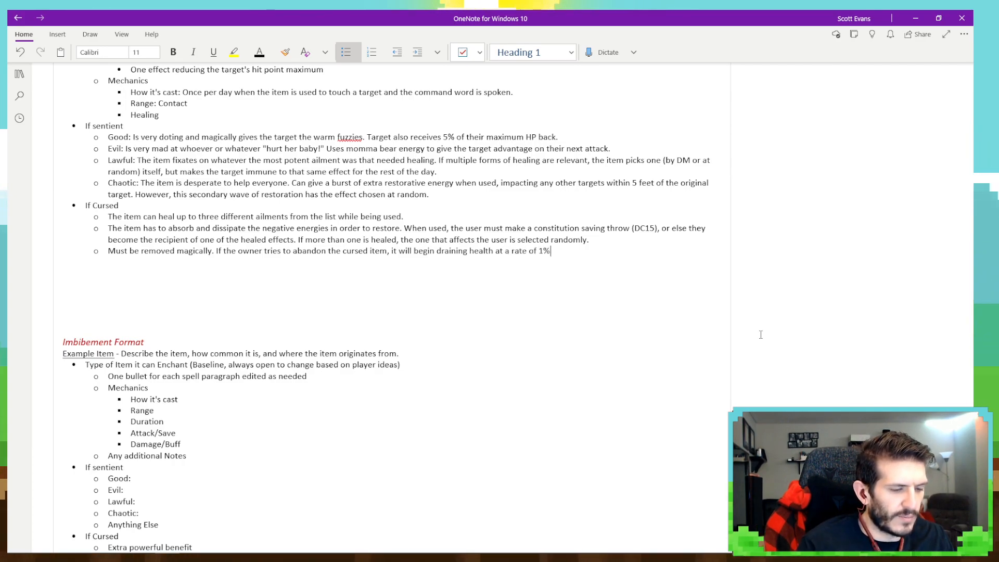
text(rate of 1%)
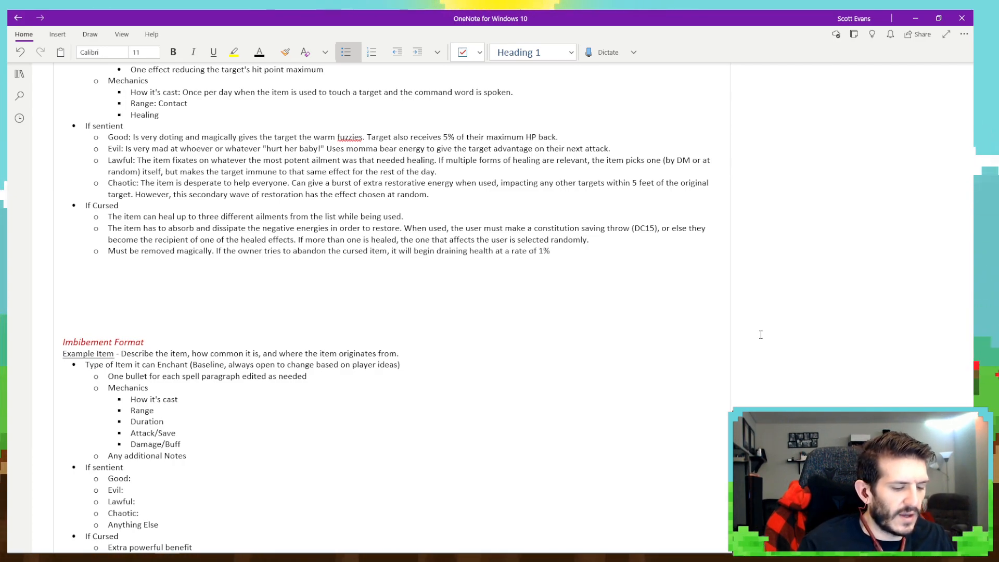
text( maximum)
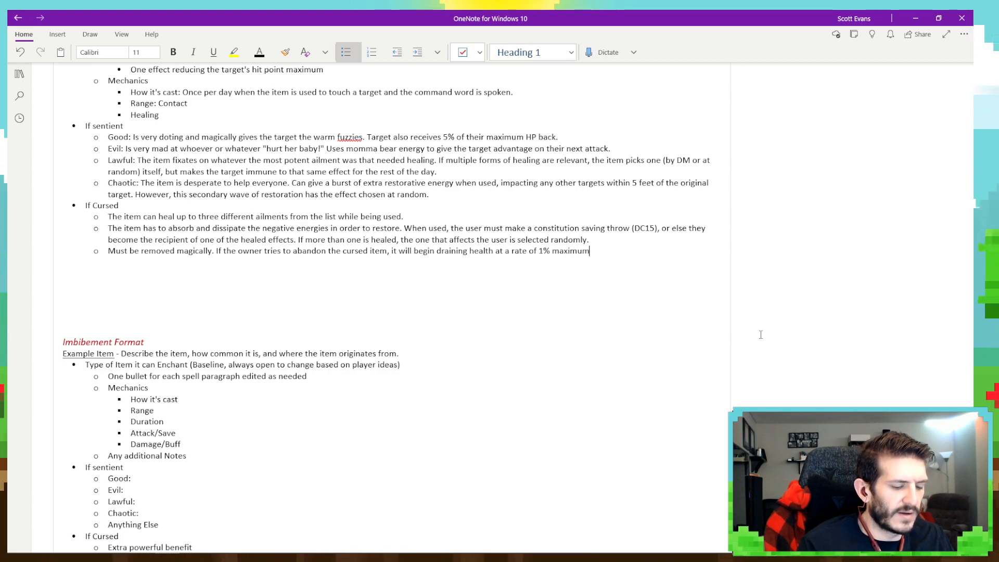
text( HP)
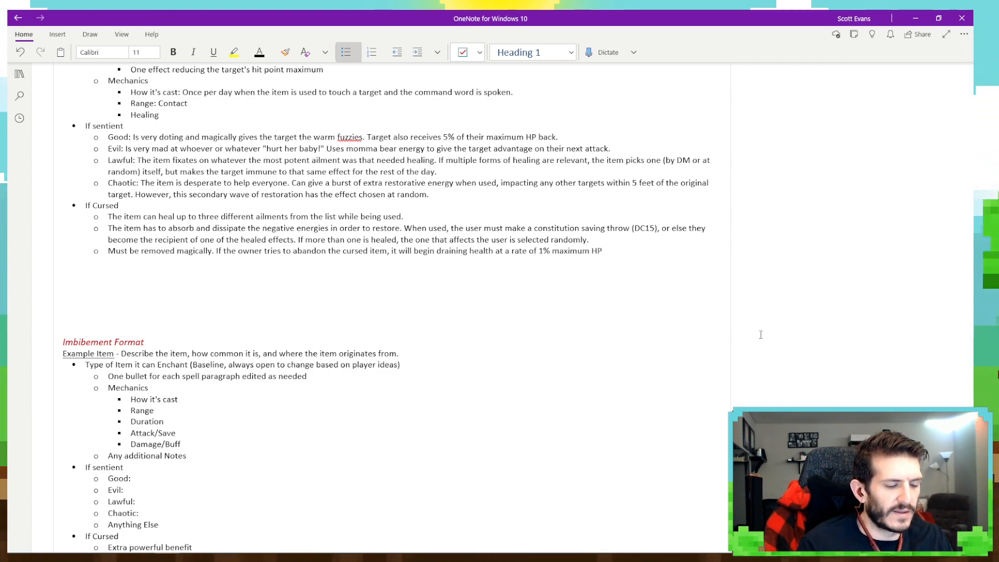
text( every )
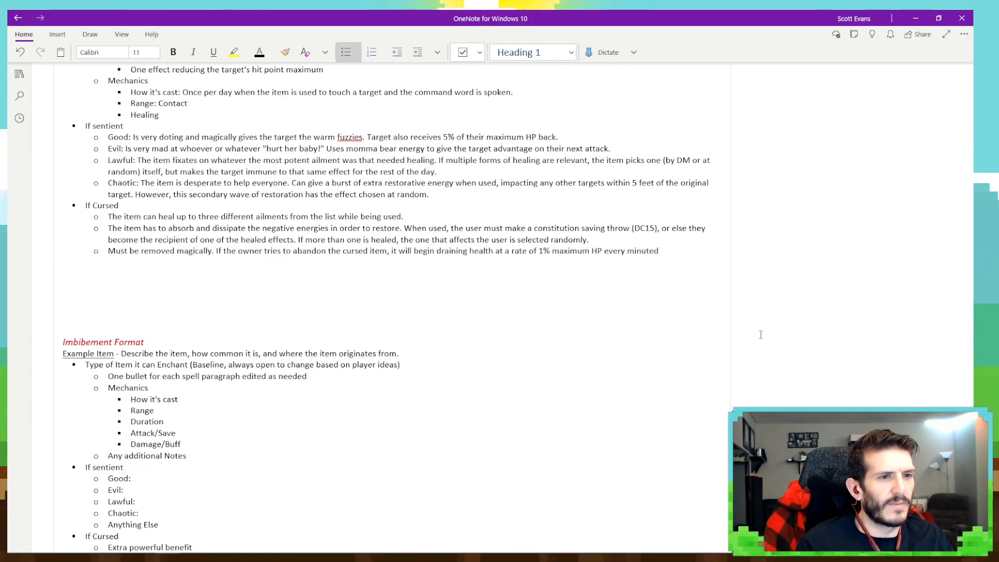
text(minuted)
key(BackSpace)
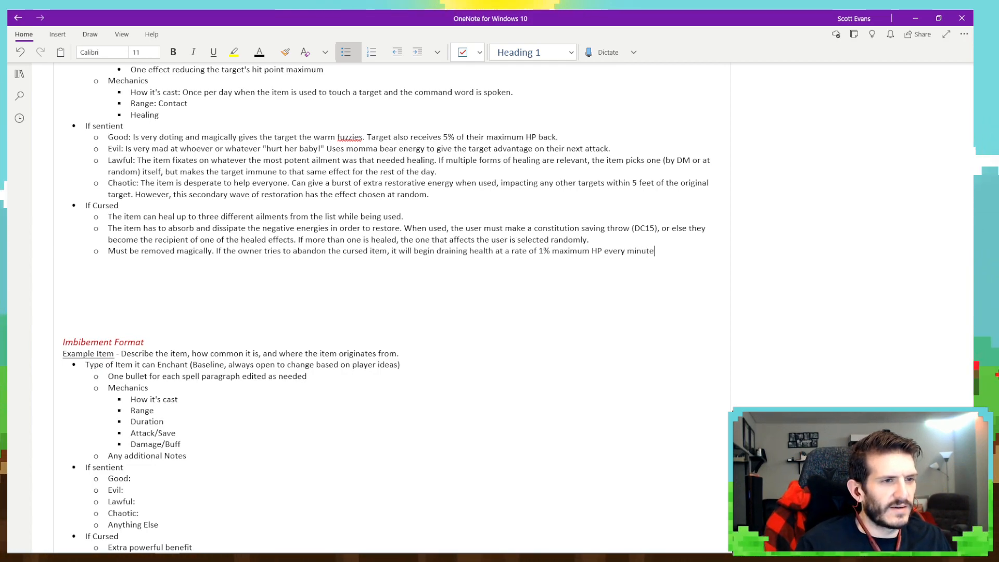
Complete the health-drain sentence with "that it isn't on the person of whoever it is attuned to.".
text(that )
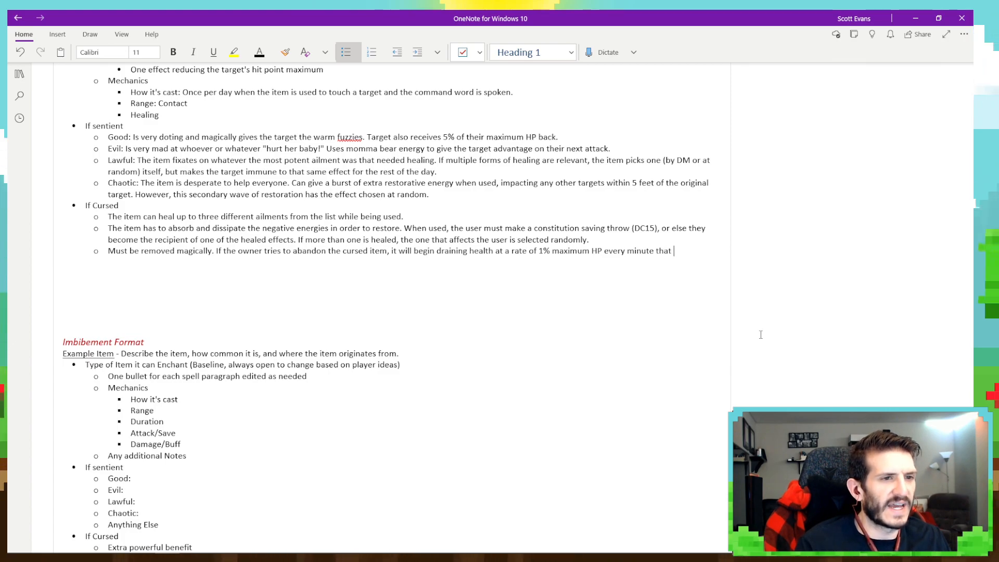
text(it isn't on t)
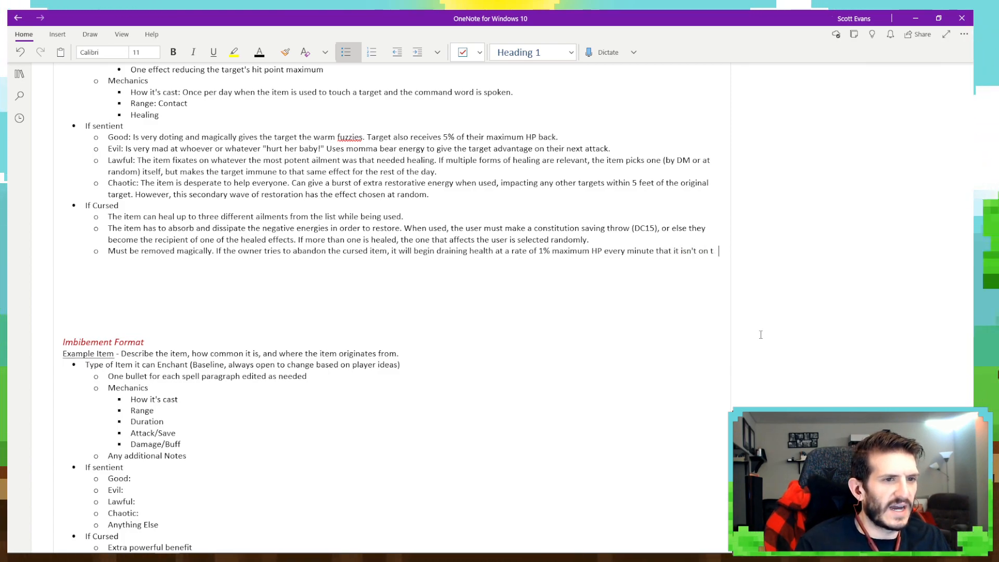
key(BackSpace)
text(he person of)
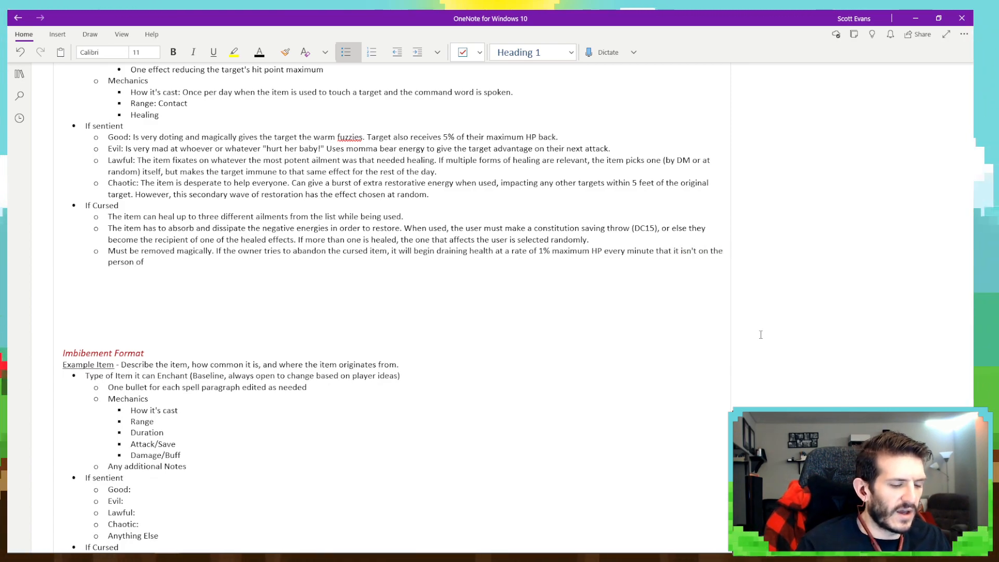
text( whoever it is )
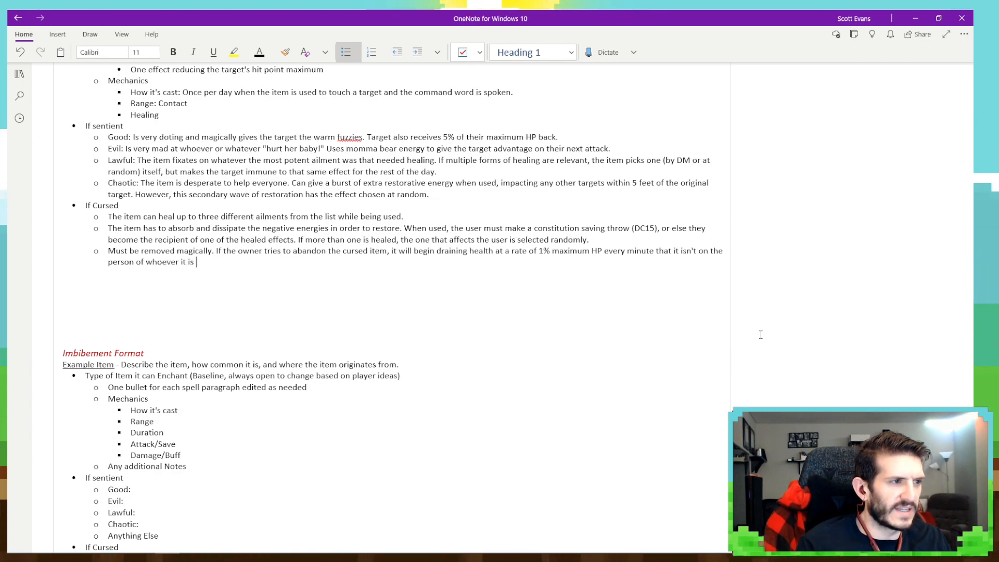
text(attuned to.)
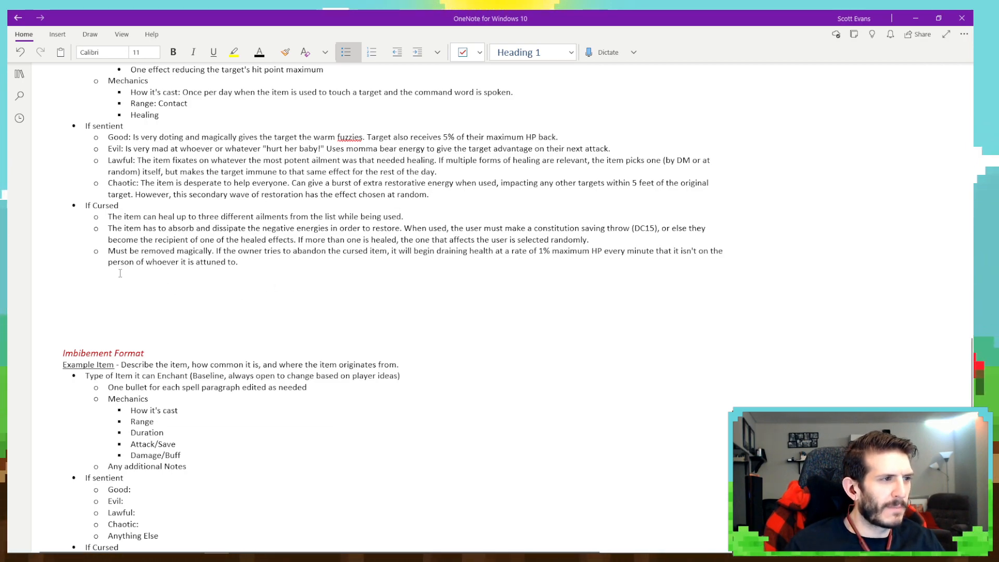
Copy the whole Imbibement Format template and paste the copy below the Greater Restoration entry.
scroll(120, 273, up, 6)
scroll(172, 280, down, 3)
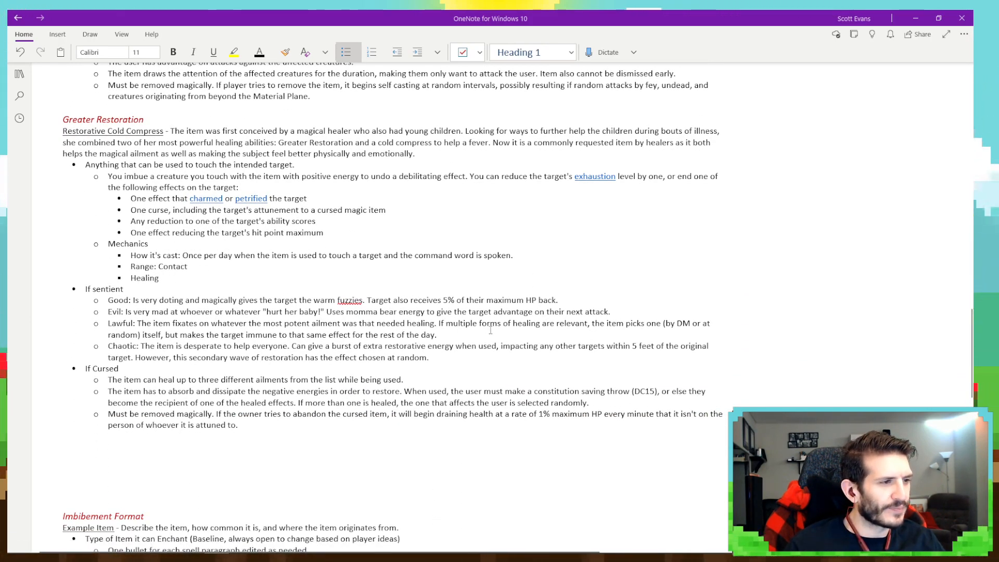
scroll(268, 208, up, 2)
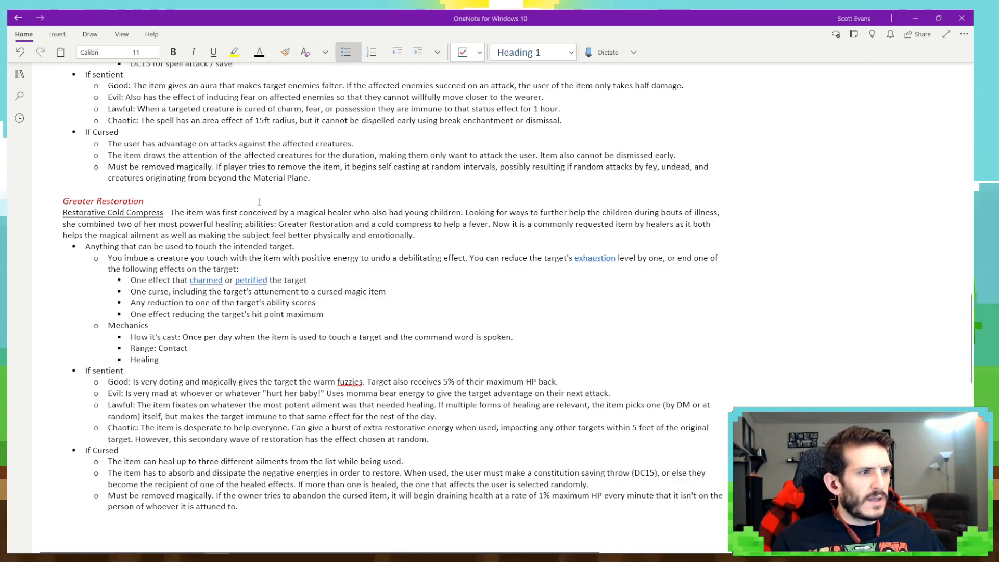
scroll(259, 228, down, 8)
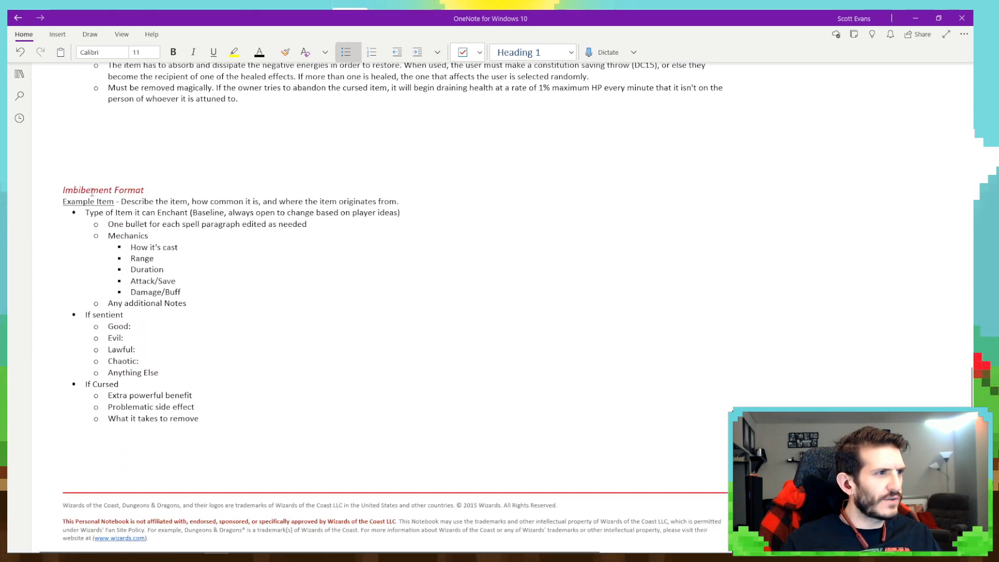
drag(62, 187, 208, 422)
key(ctrl+c)
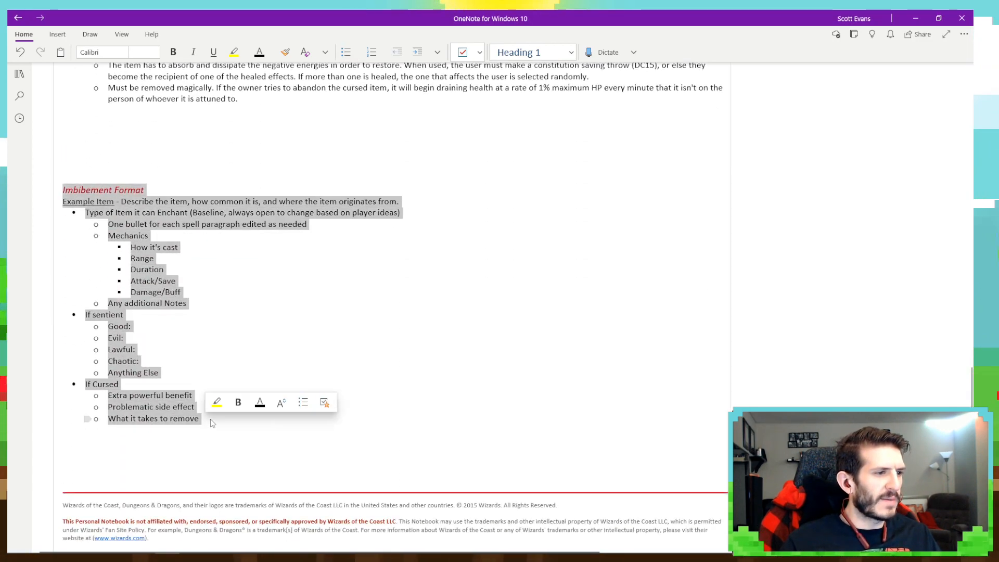
click(144, 128)
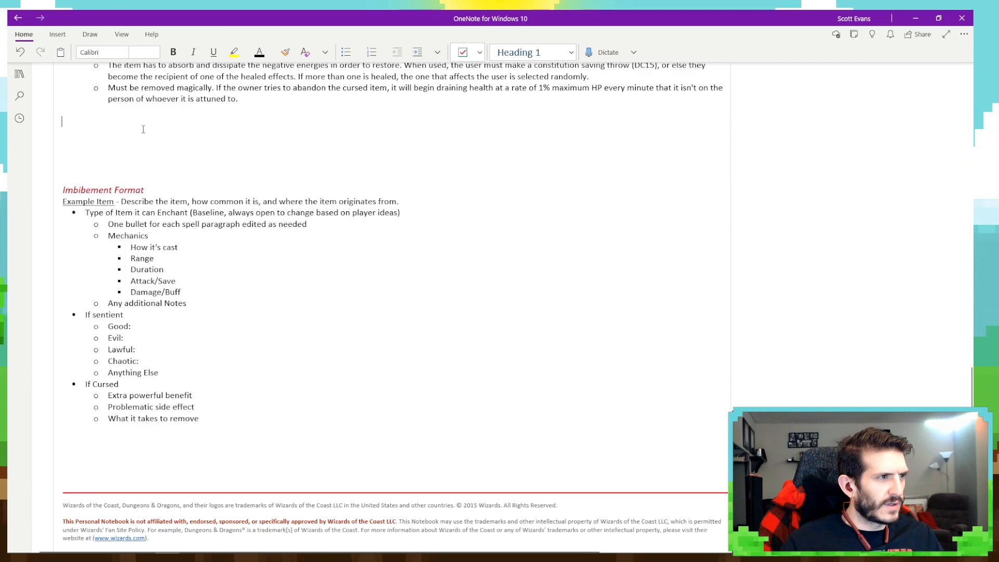
key(ctrl+v)
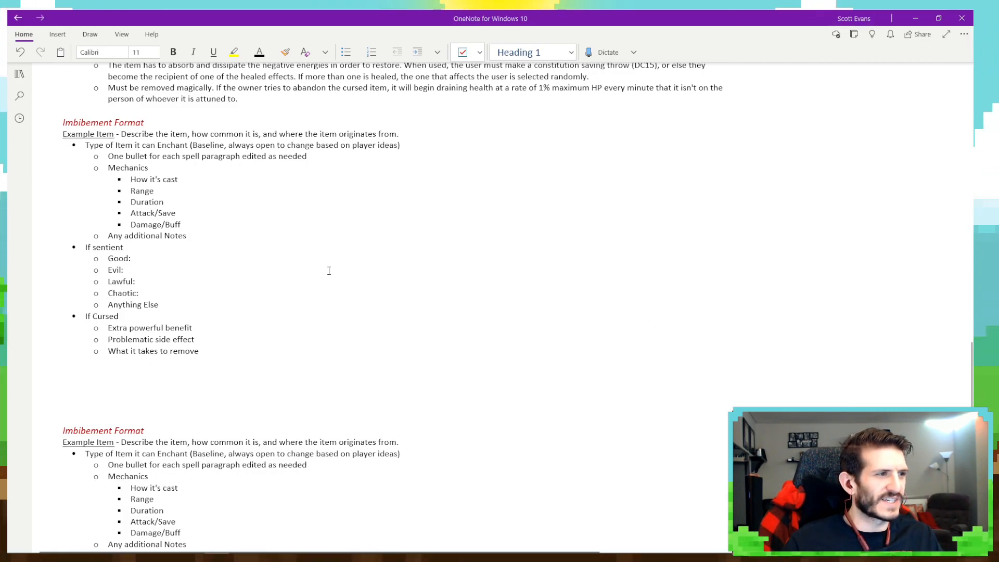
Switch to the D&D Beyond spell list in Firefox and collapse the Greater Restoration details.
scroll(260, 255, up, 3)
mouse_move(415, 556)
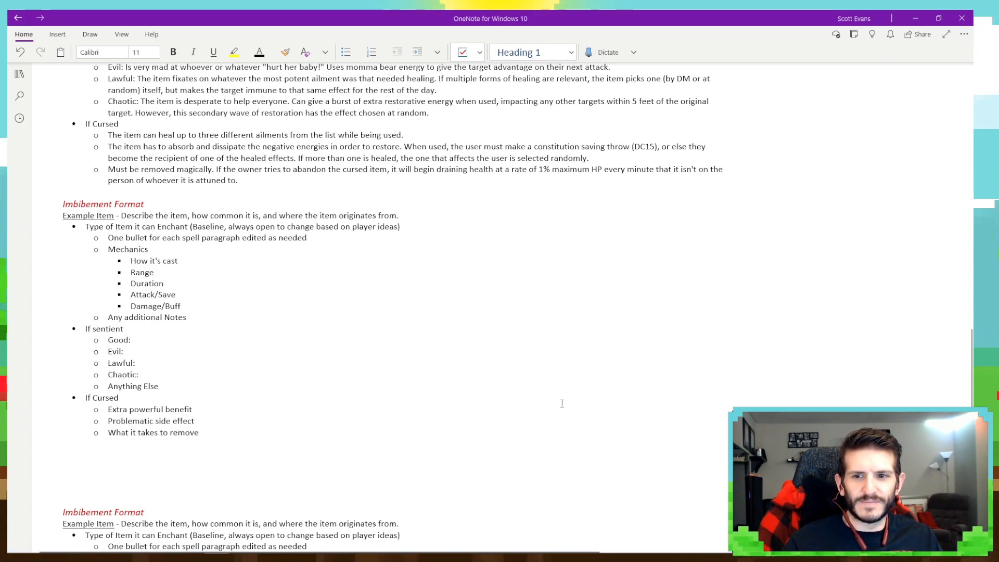
mouse_move(265, 557)
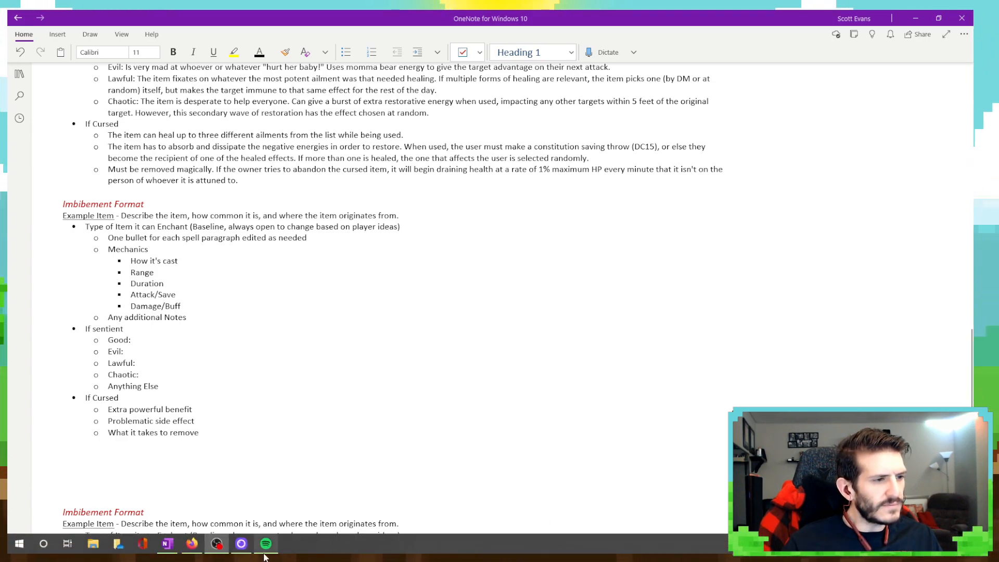
click(190, 545)
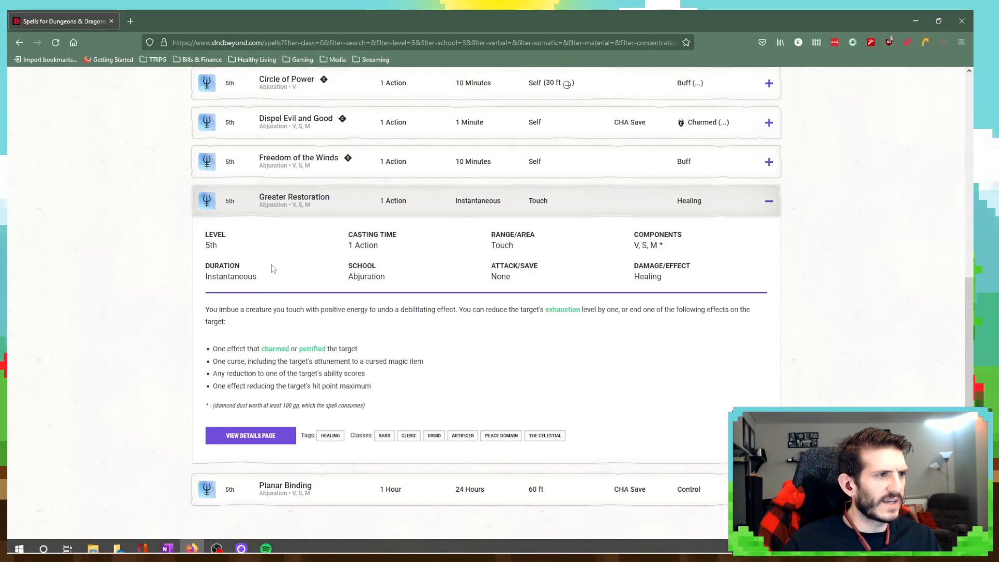
click(350, 208)
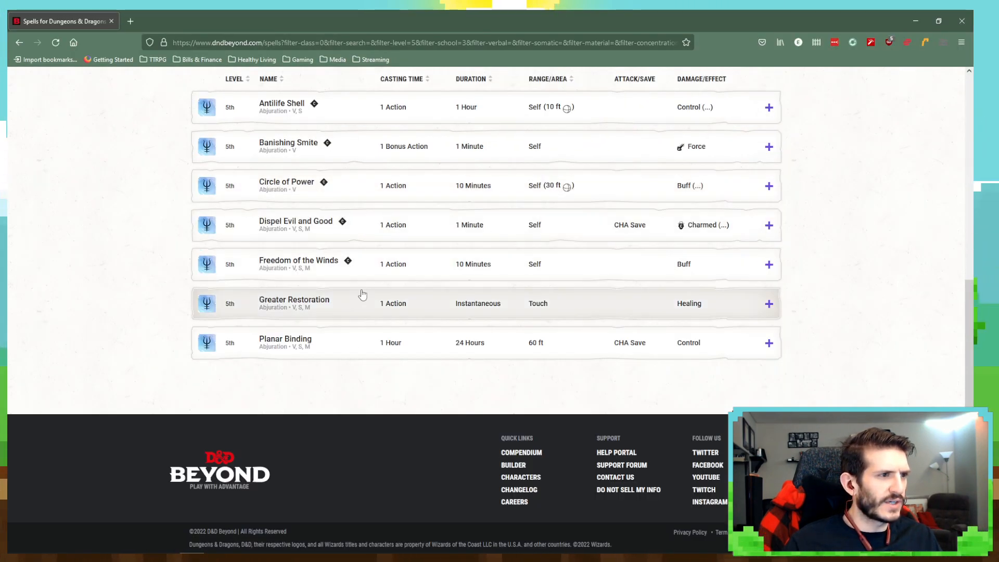
Open the Planar Binding spell details and copy its full description, including the At Higher Levels paragraph.
click(368, 348)
scroll(359, 349, down, 3)
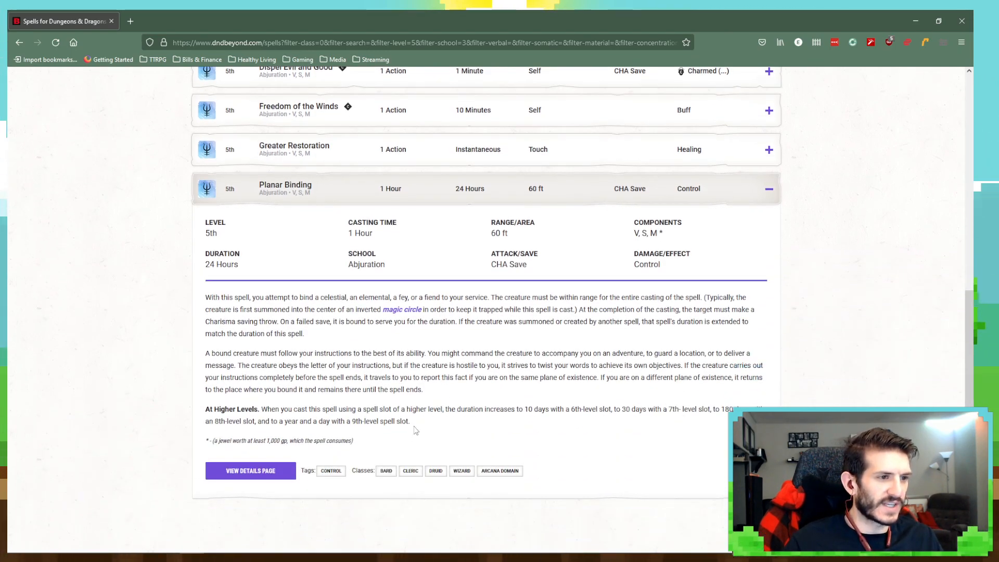
scroll(420, 416, down, 1)
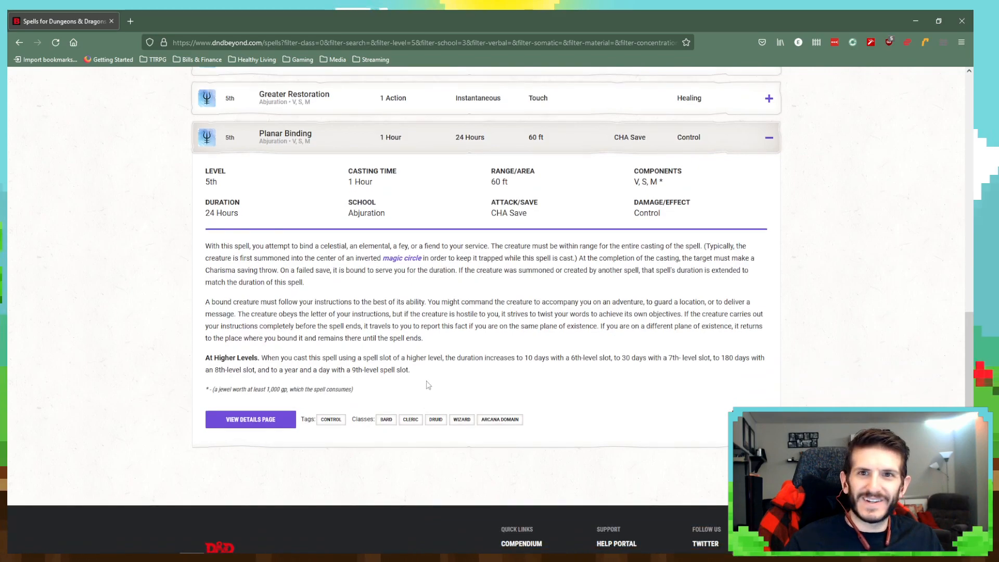
drag(411, 370, 190, 244)
key(ctrl+c)
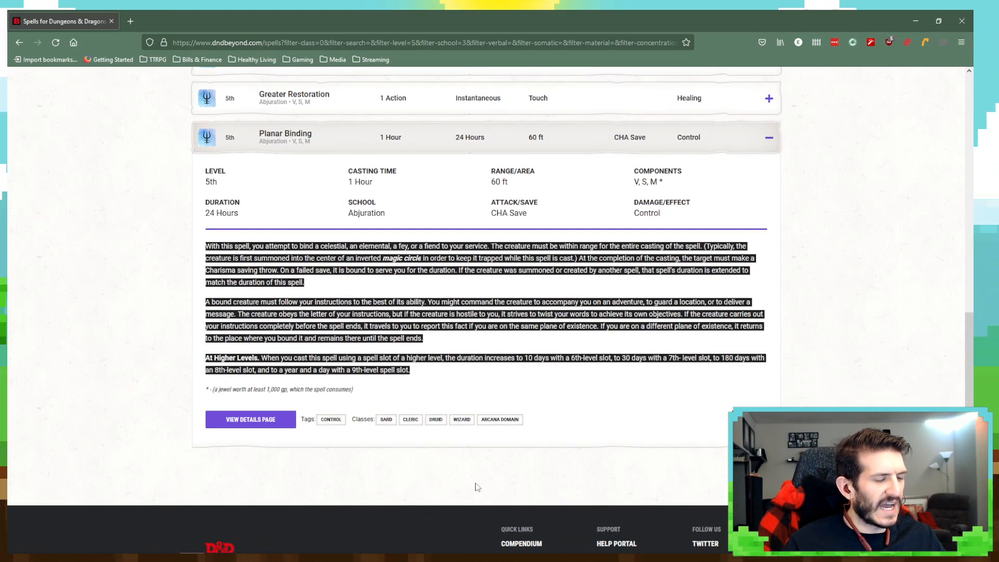
Switch to OneNote and replace the Imbibement Format heading below the Greater Restoration entry with "Planar Binding".
click(167, 543)
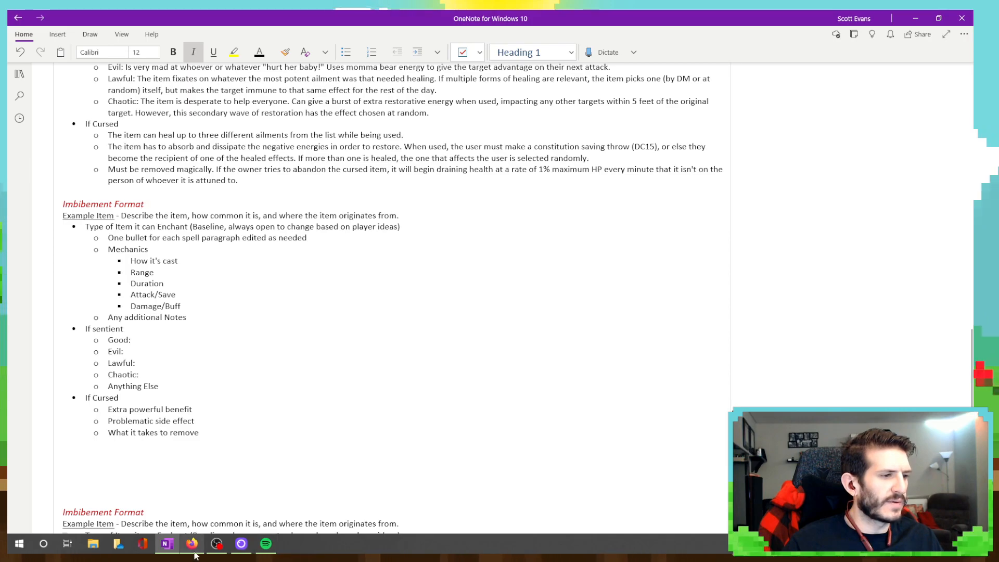
click(194, 551)
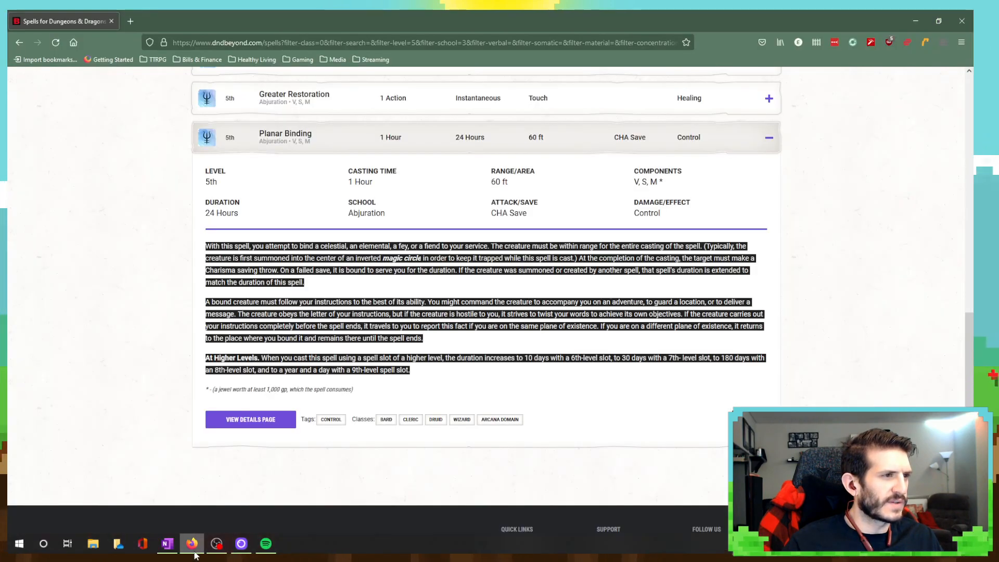
click(167, 545)
drag(145, 204, 60, 204)
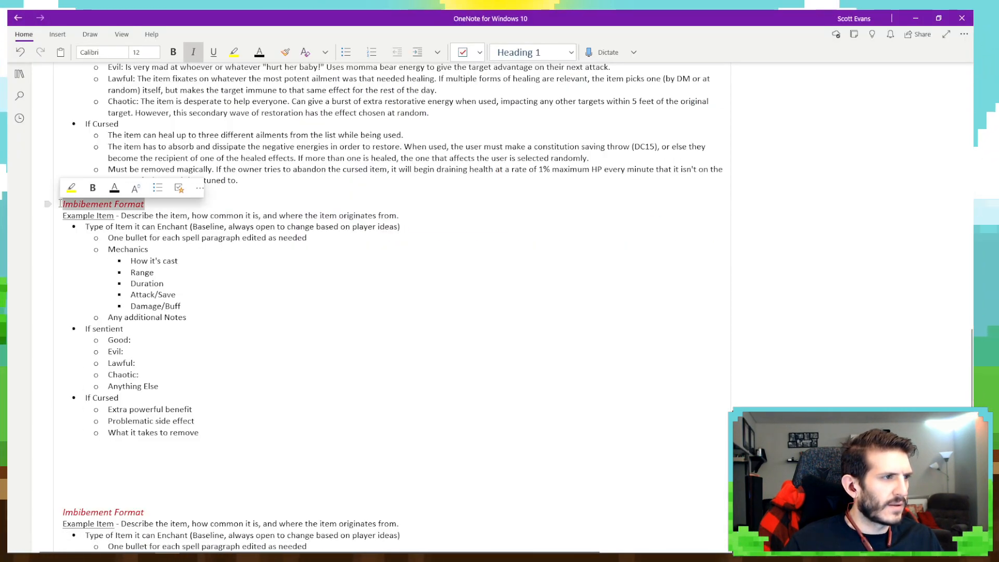
text(Planar Binding)
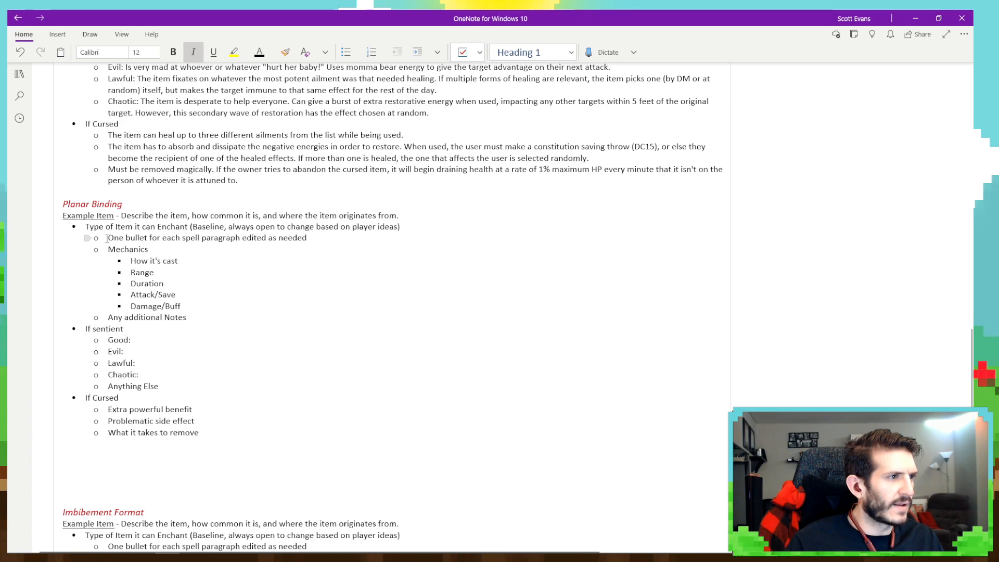
Replace the "One bullet for each spell paragraph edited as needed" placeholder with the copied spell description and delete the pasted source link.
drag(167, 243, 304, 243)
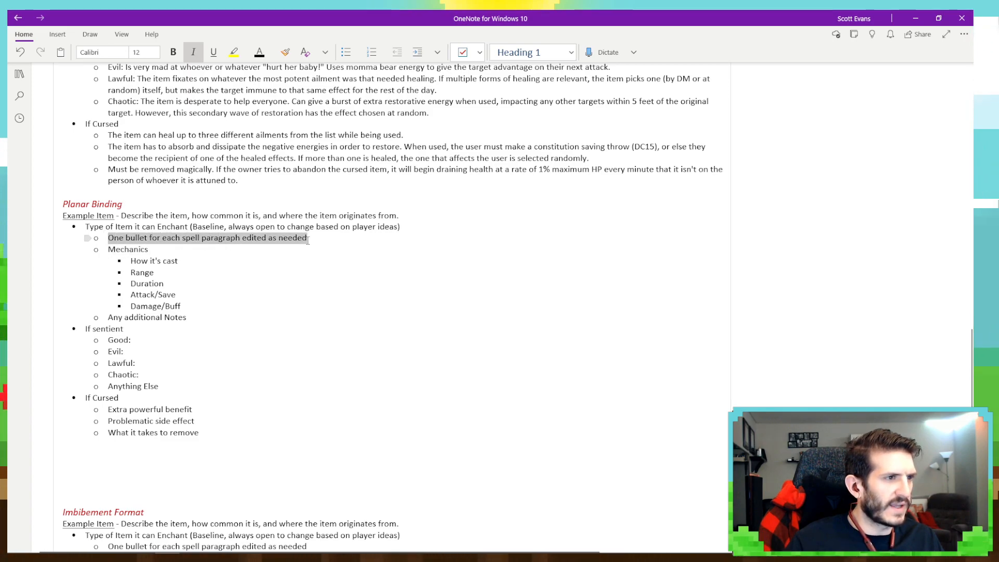
key(ctrl+v)
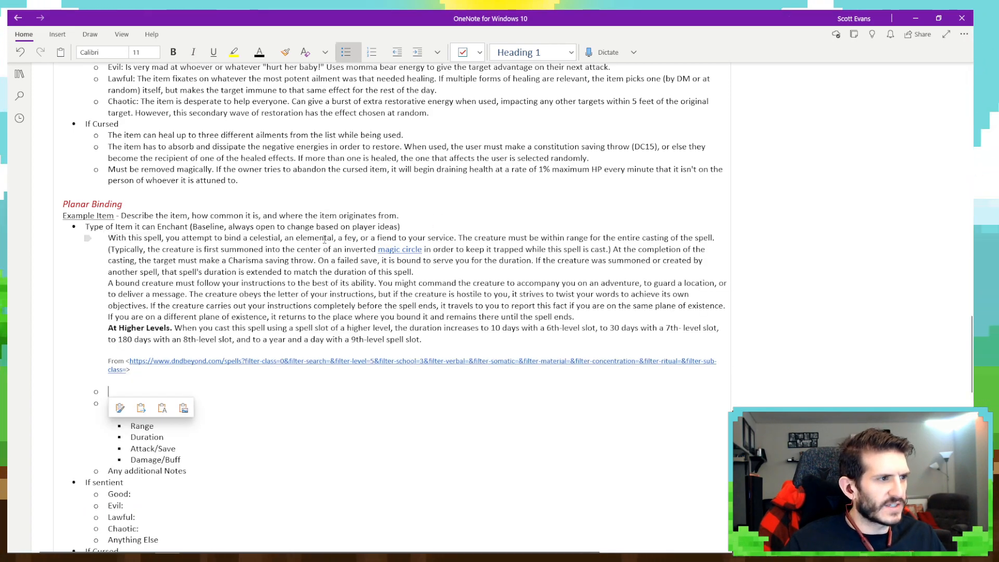
drag(110, 384, 79, 354)
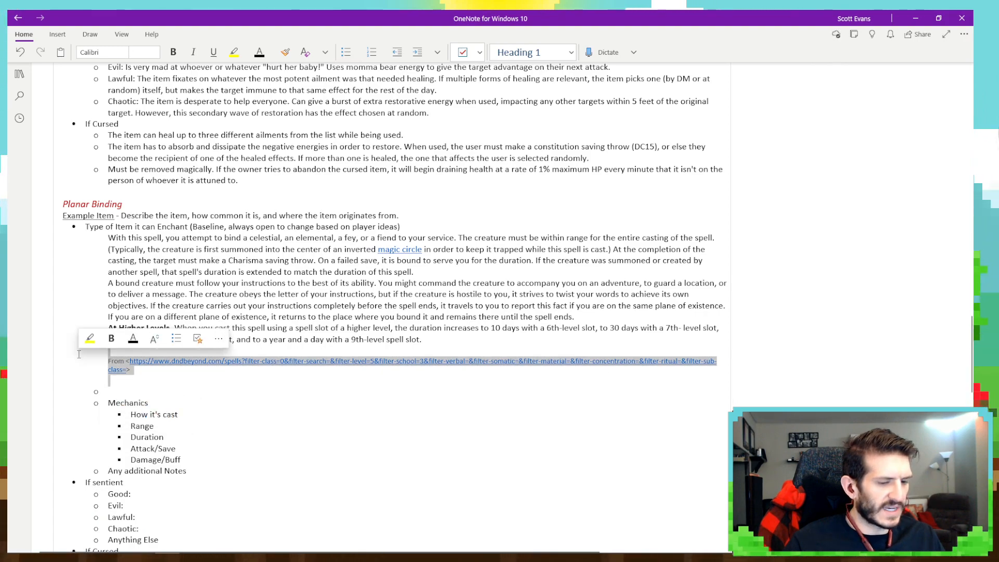
key(BackSpace)
key(Delete)
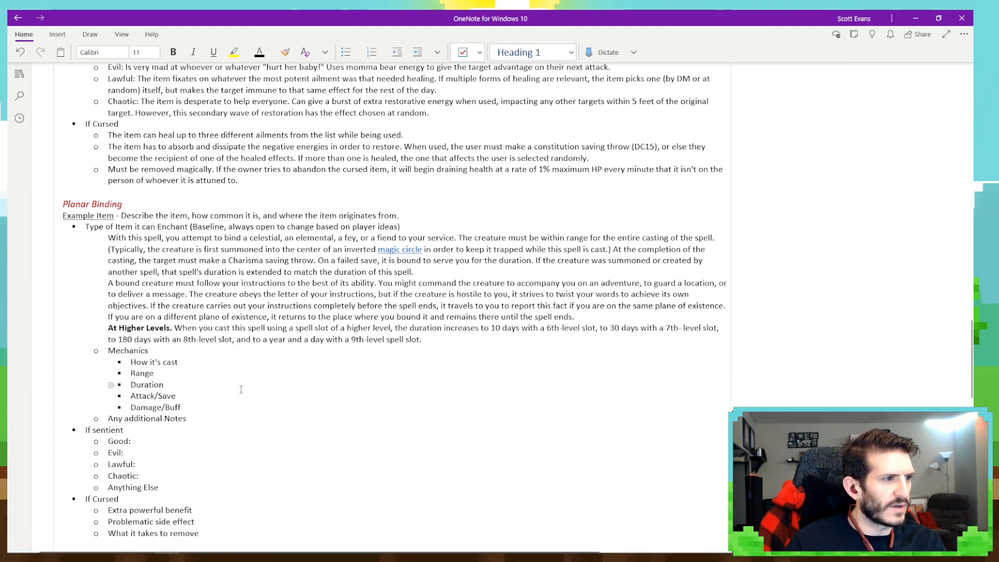
Format the pasted spell paragraphs as bullets and reword the first one's opening to "With an item imbued with this spell".
drag(423, 340, 106, 241)
click(339, 54)
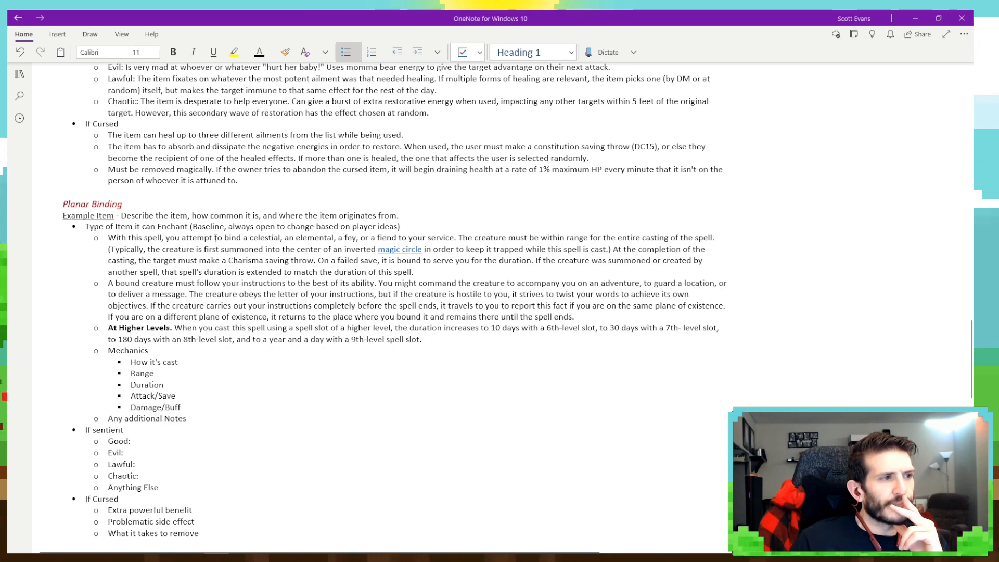
click(130, 238)
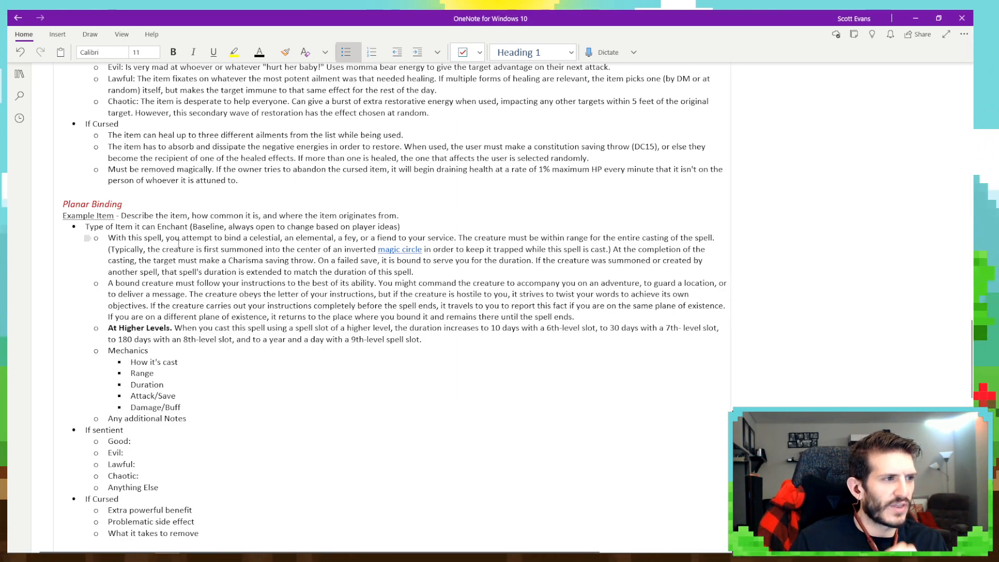
text(an item )
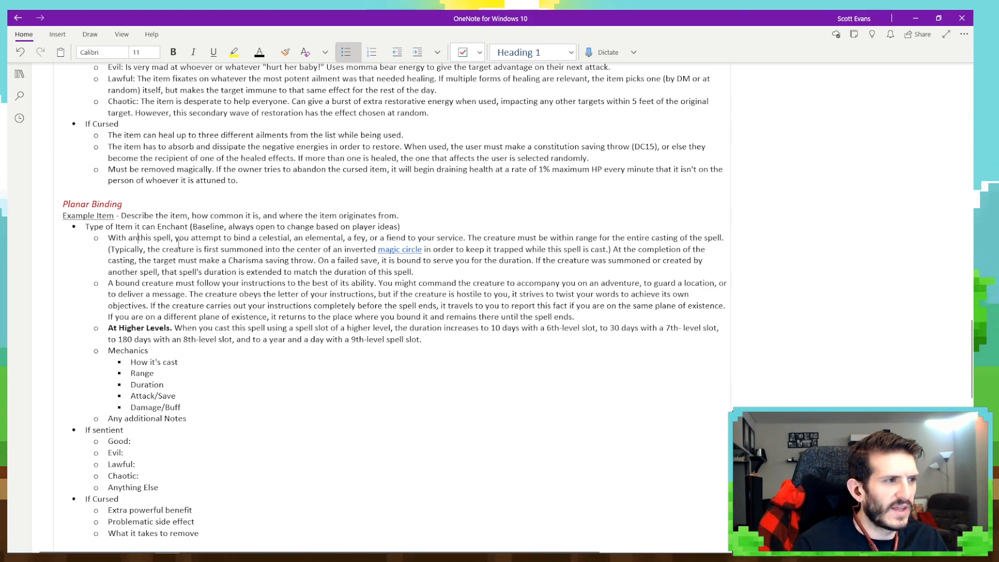
text(imbued with)
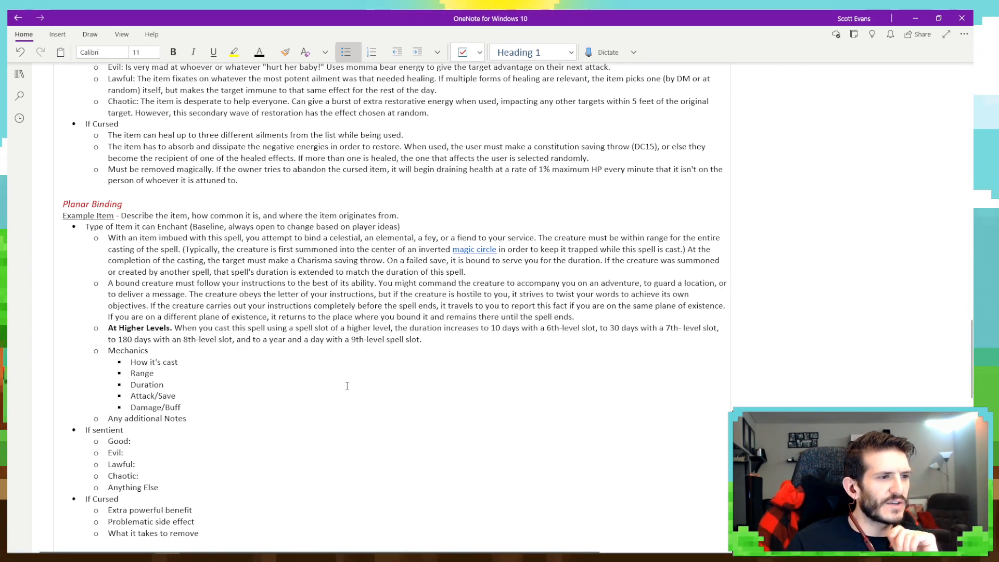
Reword the opening of the At Higher Levels bullet to "When you cast this spell as a spell of a higher level".
click(330, 328)
key(BackSpace)
key(BackSpace)
key(BackSpace)
key(BackSpace)
key(BackSpace)
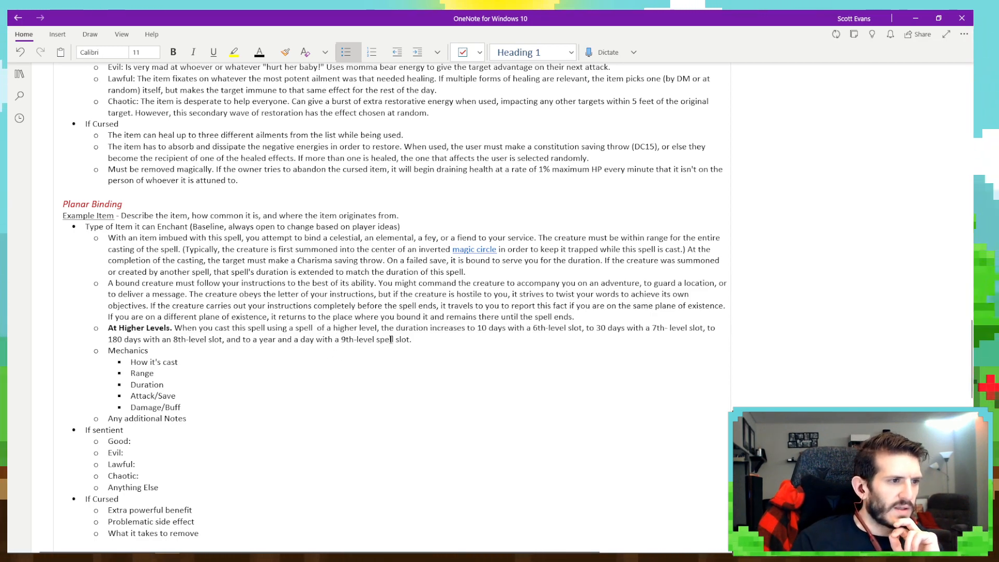
click(295, 328)
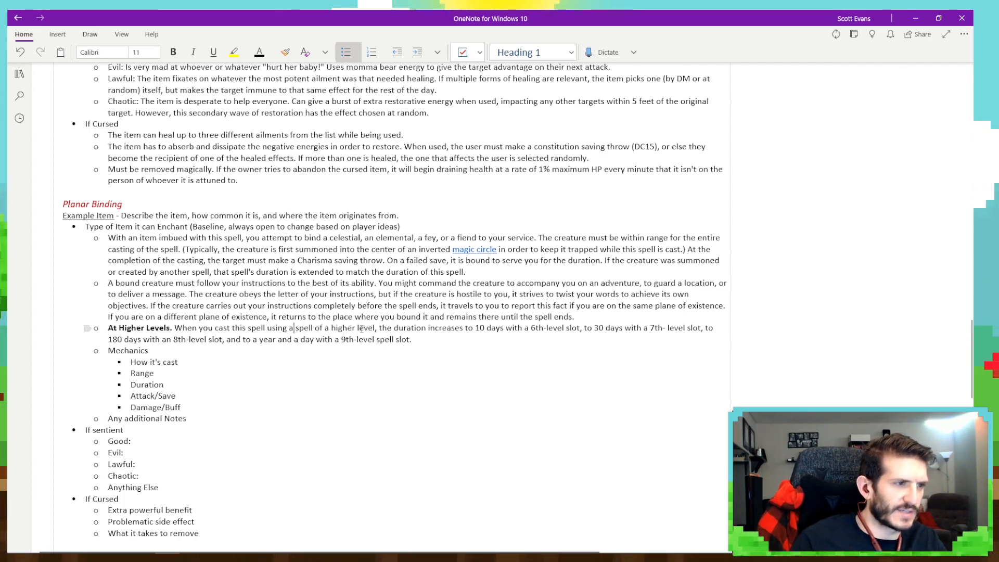
key(BackSpace)
key(BackSpace)
key(BackSpace)
key(BackSpace)
key(BackSpace)
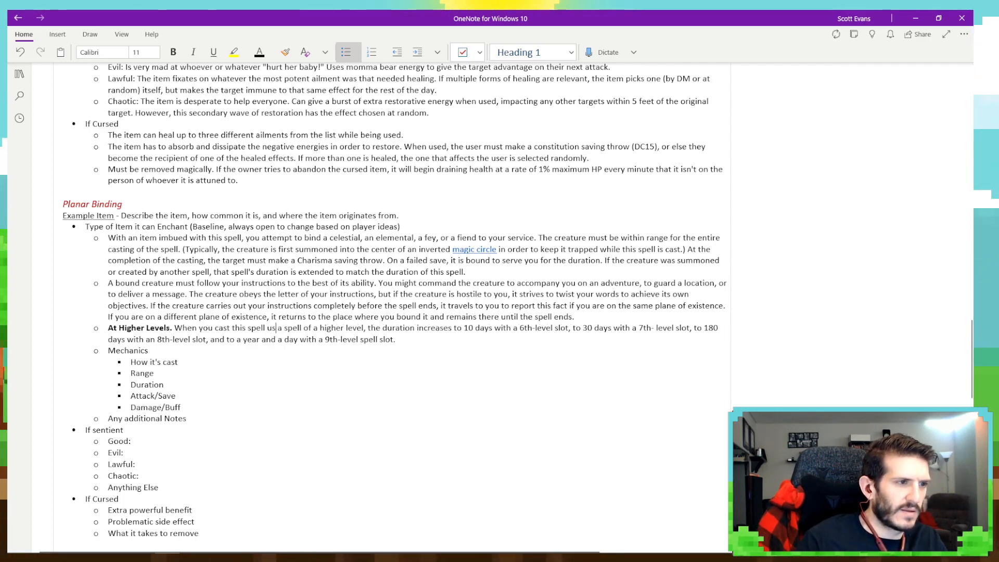
text(as)
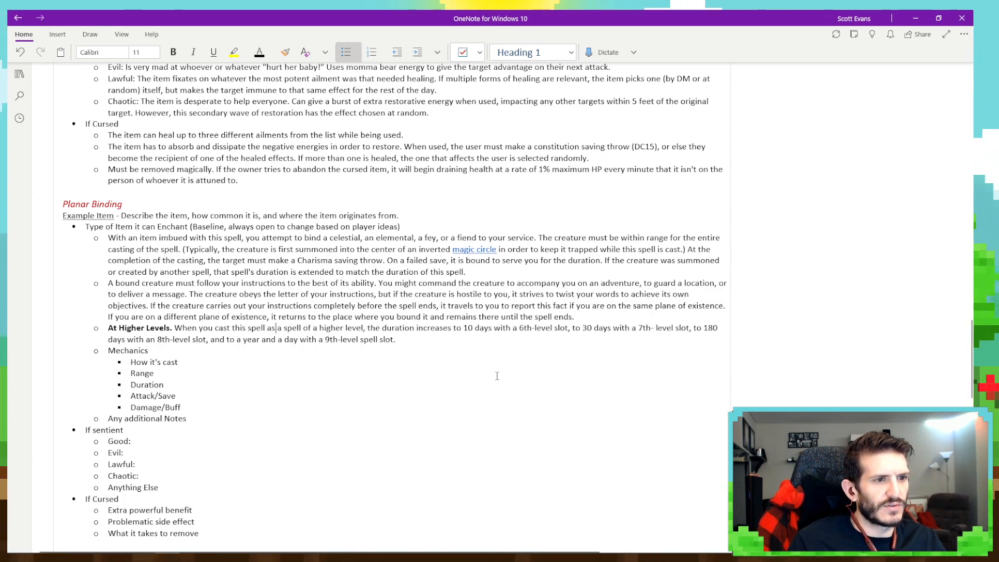
Shorten the 10-day duration phrase in the At Higher Levels bullet to "10 days with 6th-level".
double_click(570, 332)
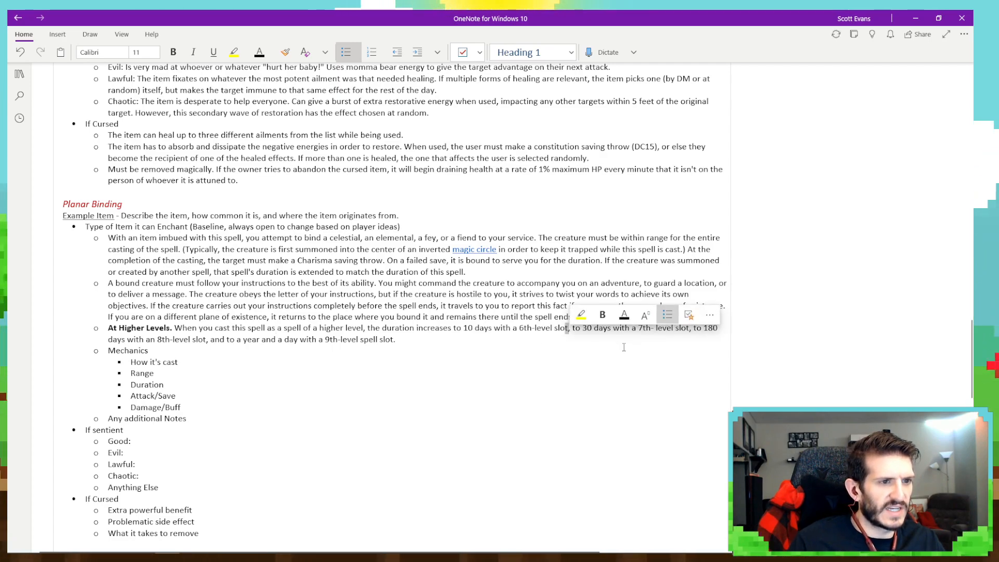
key(BackSpace)
key(BackSpace)
key(BackSpace)
key(BackSpace)
key(BackSpace)
key(BackSpace)
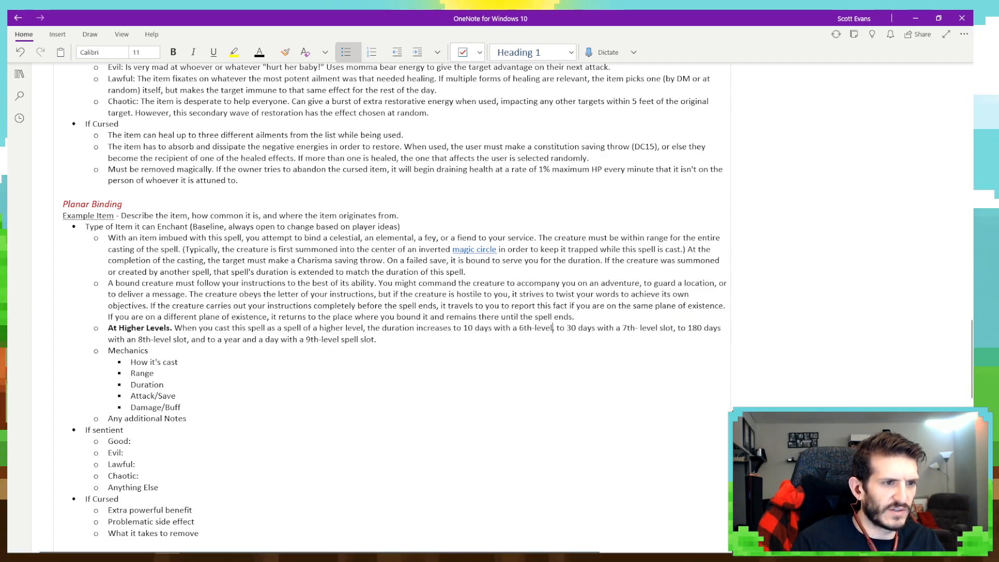
click(518, 330)
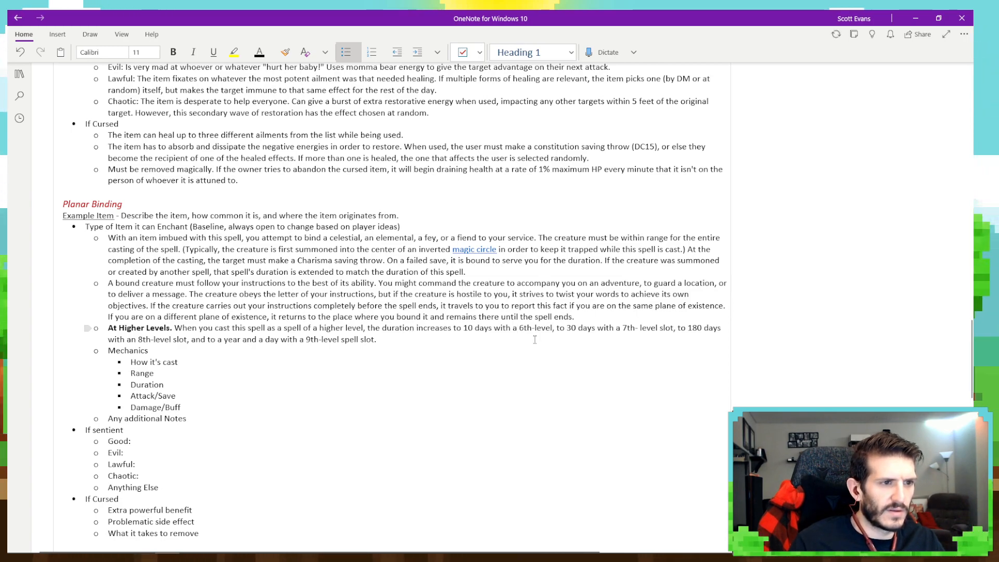
key(BackSpace)
key(BackSpace)
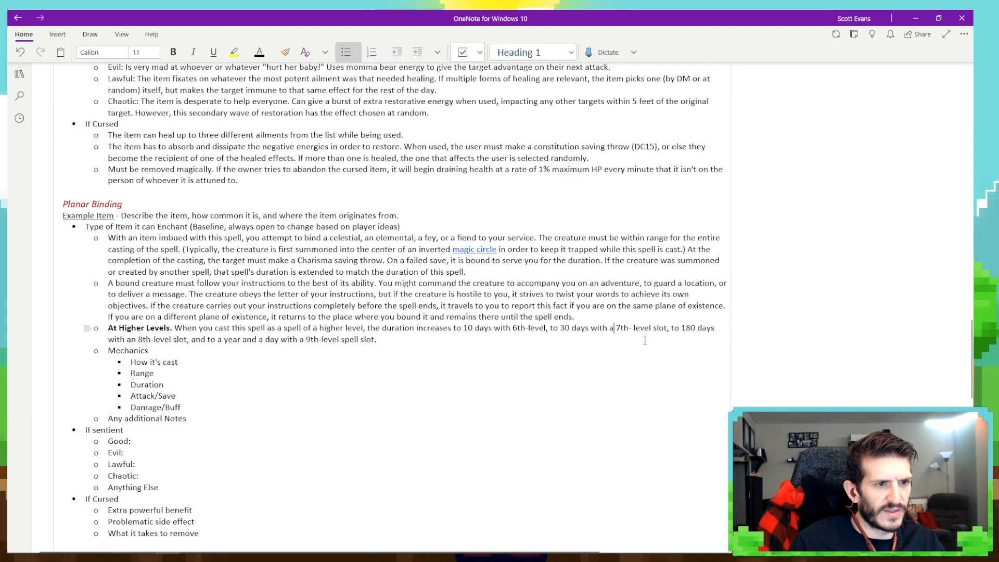
Shorten the 30-day duration phrase to "30 days with 7th- level" by removing "a" and "slot".
click(616, 329)
key(BackSpace)
key(BackSpace)
double_click(654, 328)
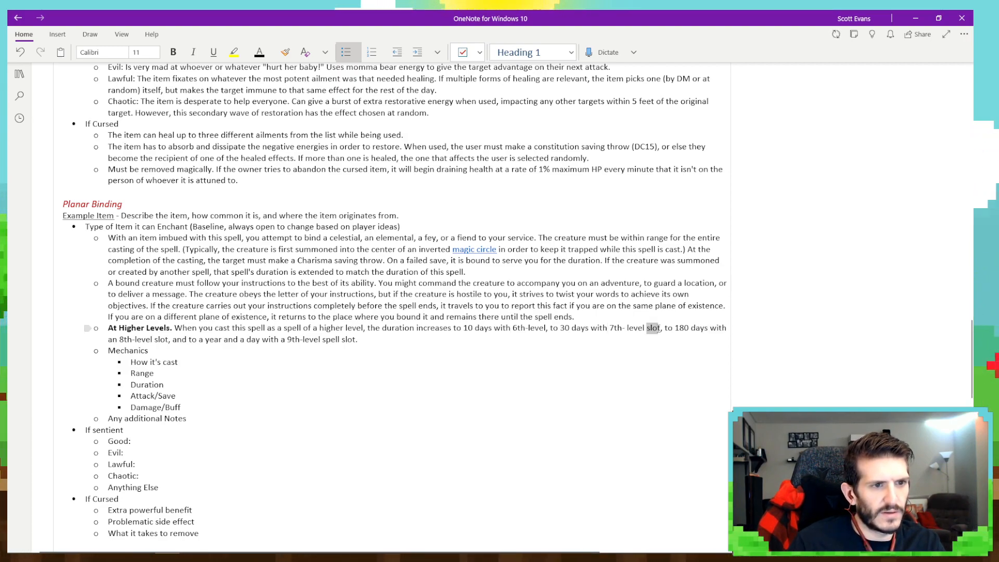
key(BackSpace)
key(BackSpace)
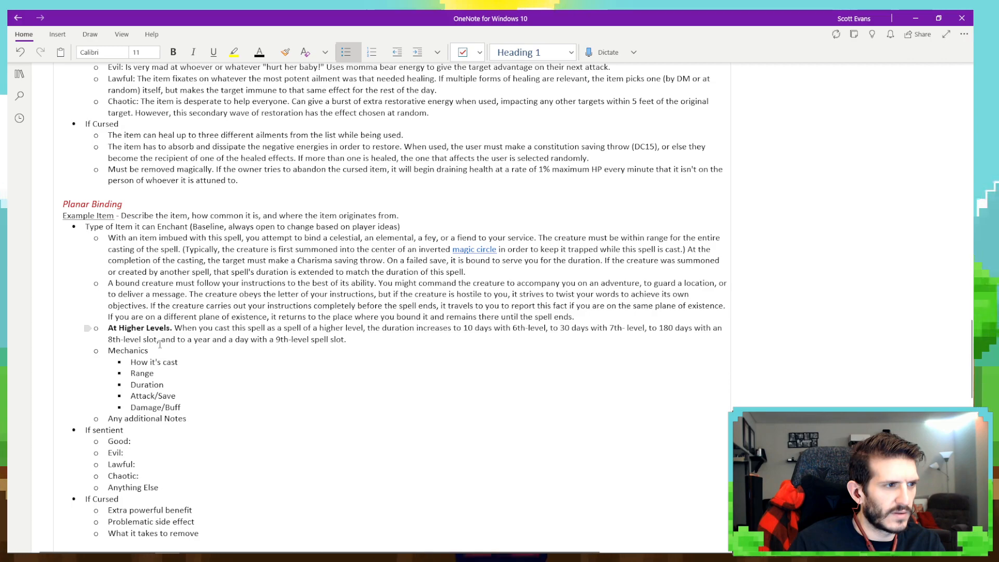
Remove the word "slot" after "8th-level" in the 180-day duration phrase.
key(BackSpace)
key(BackSpace)
key(BackSpace)
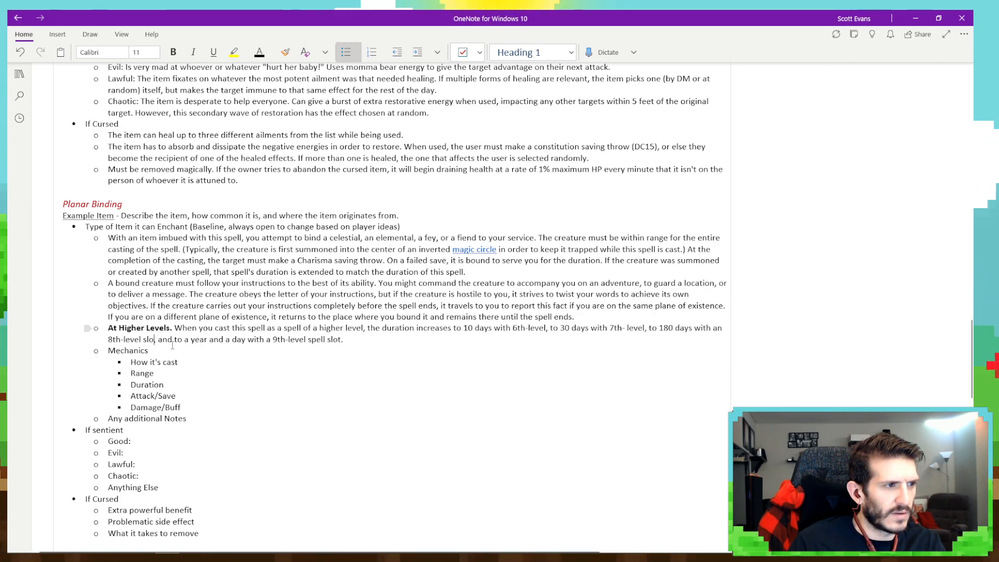
key(BackSpace)
key(BackSpace)
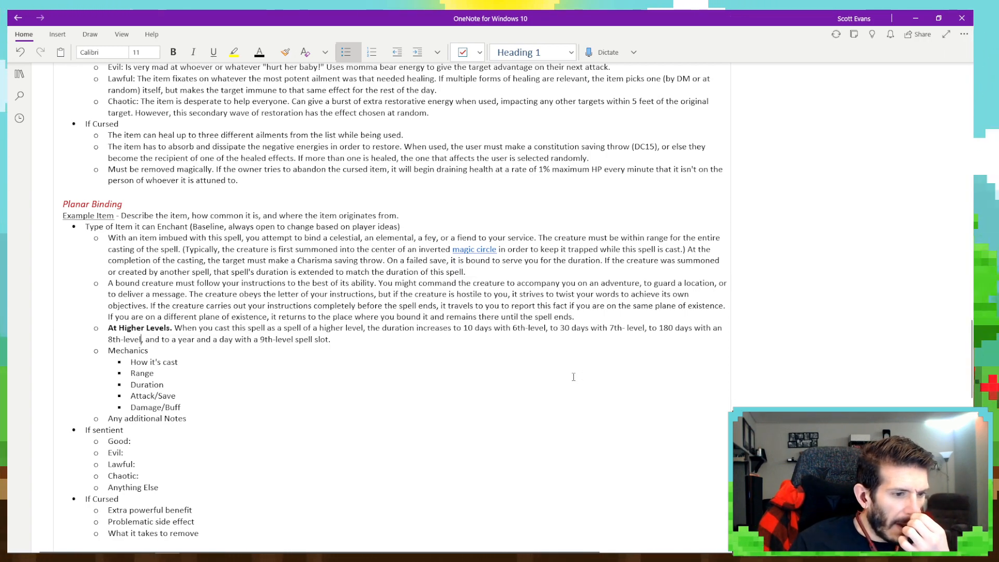
Reword the end of the At Higher Levels bullet to "a year and a day with 9th-level spell.".
click(259, 339)
key(BackSpace)
key(BackSpace)
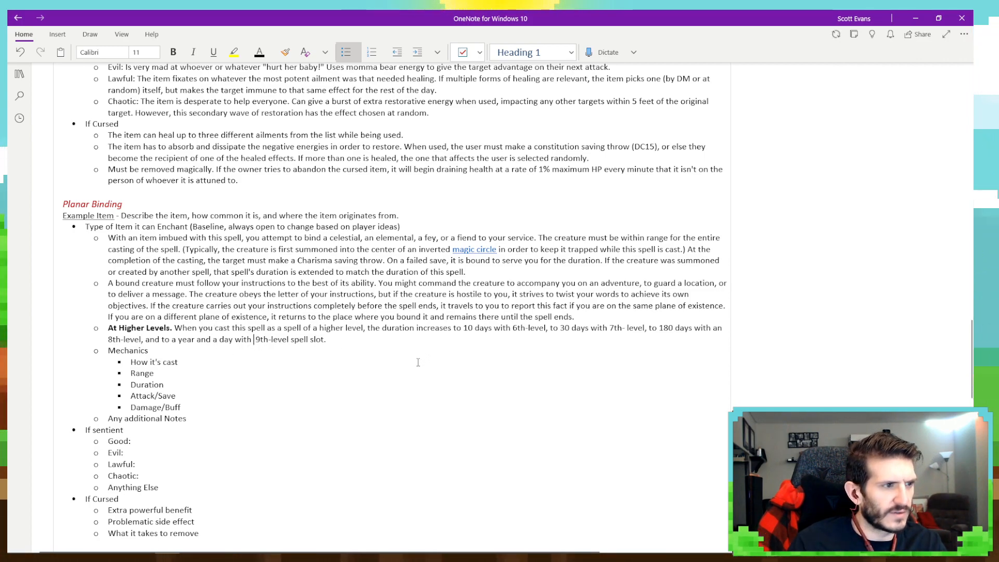
click(324, 341)
key(BackSpace)
key(BackSpace)
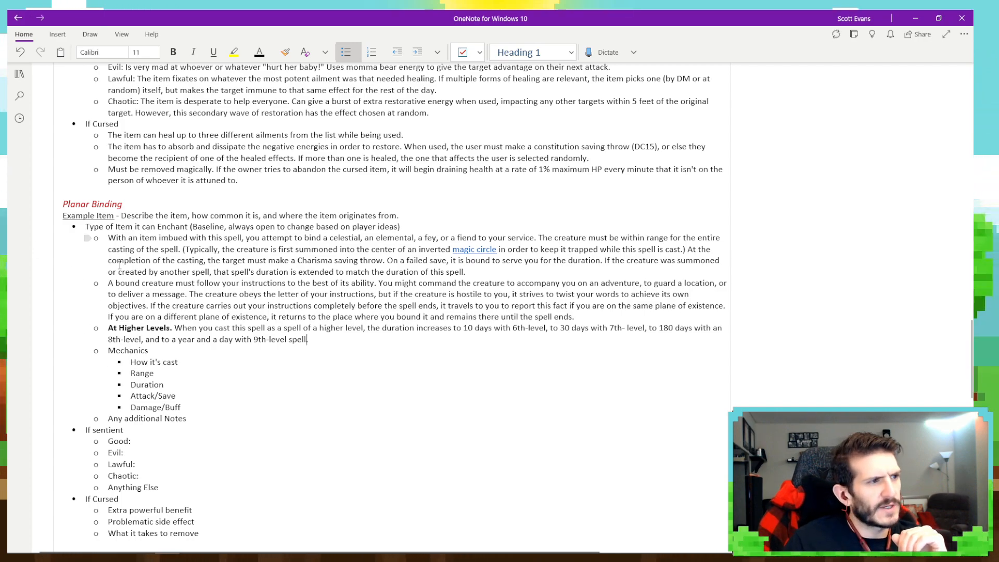
Replace the item-type placeholder with "Must be imbued upon an item that can be worn, so that said item can be placed on the target.".
drag(86, 227, 400, 226)
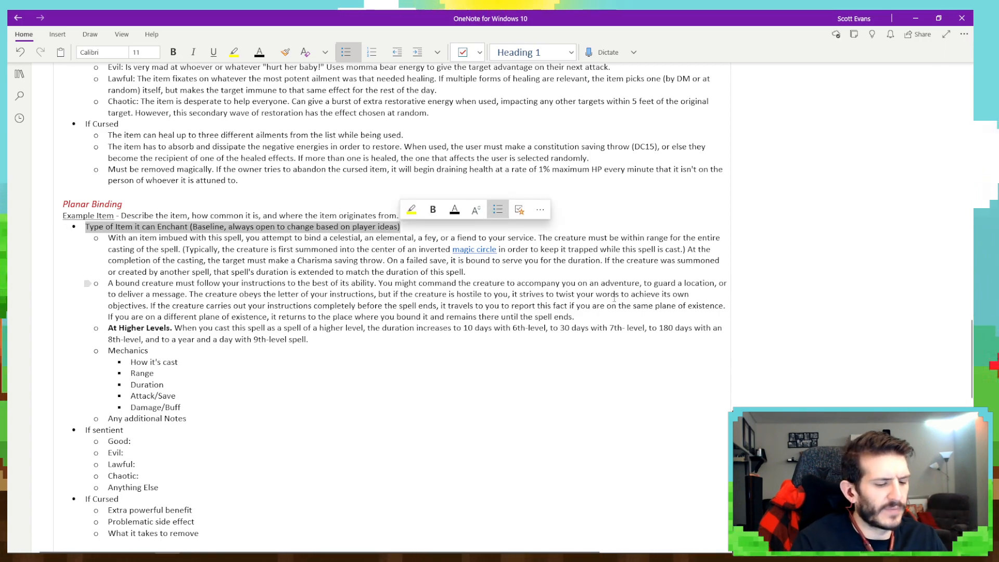
text(Must be )
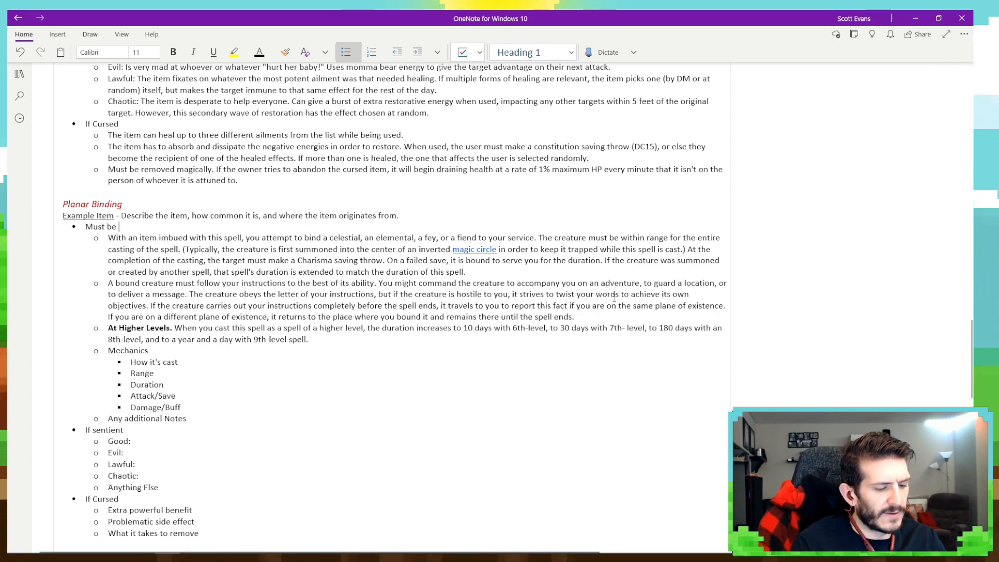
text(imbued up)
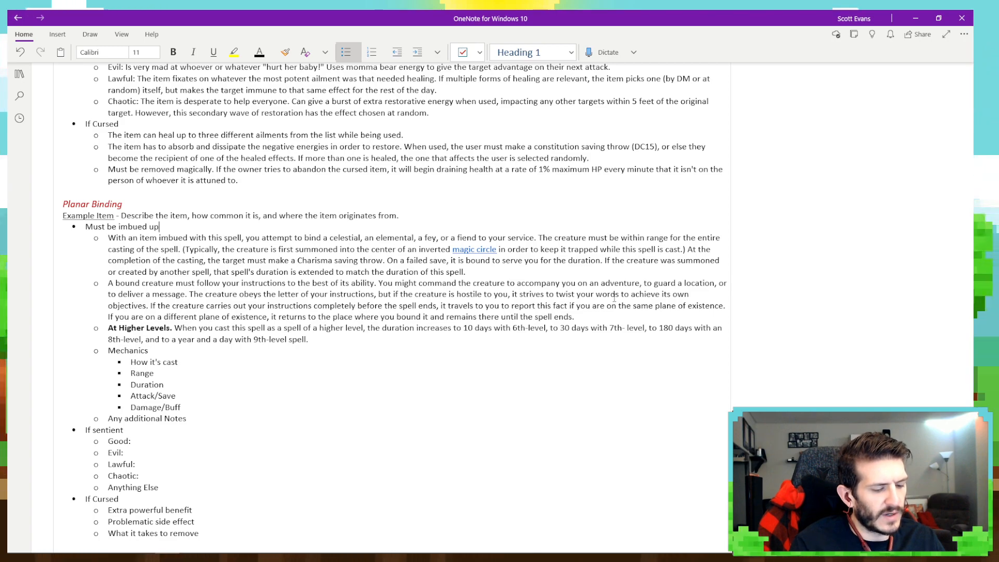
text(on an item that )
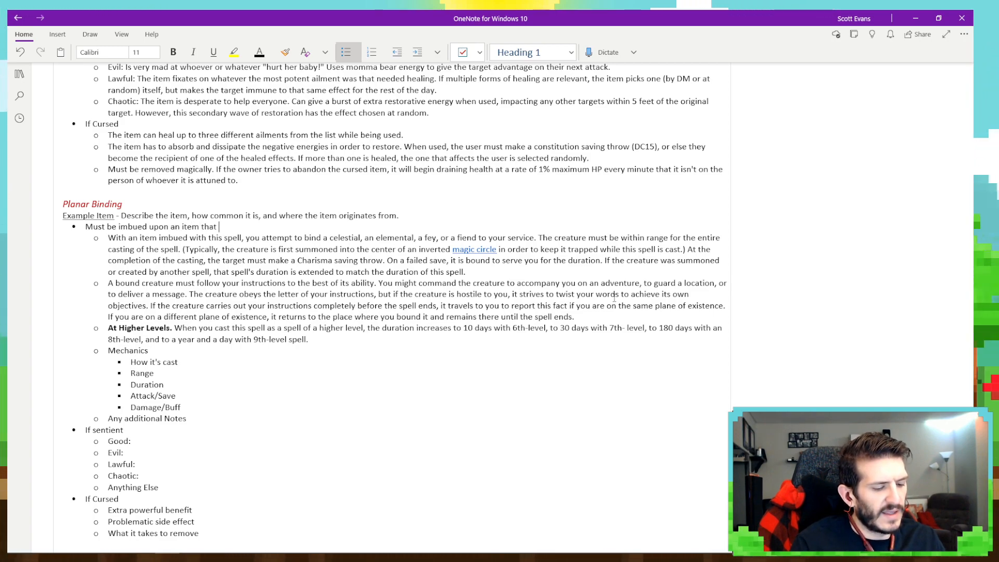
text(can be worn, )
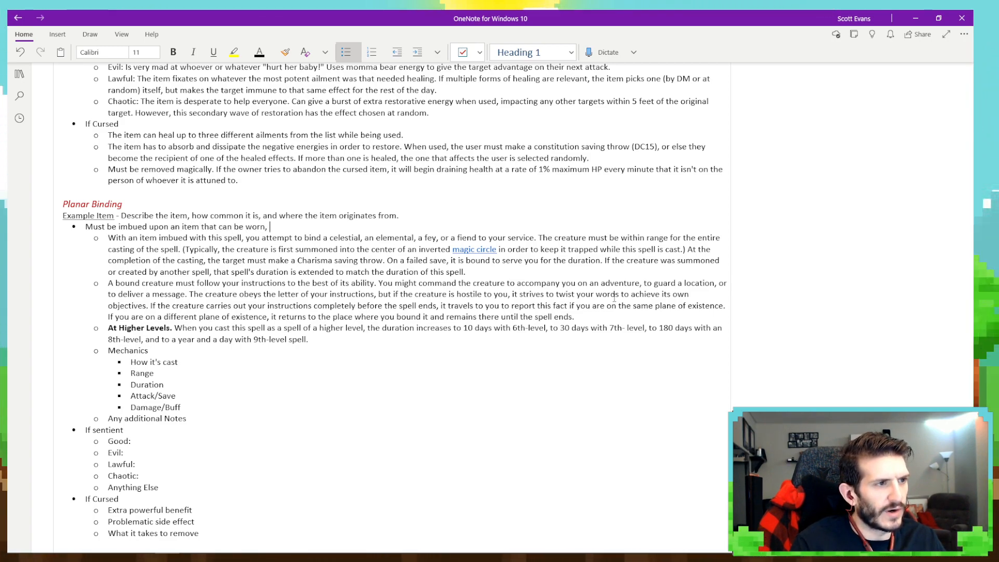
text(so that)
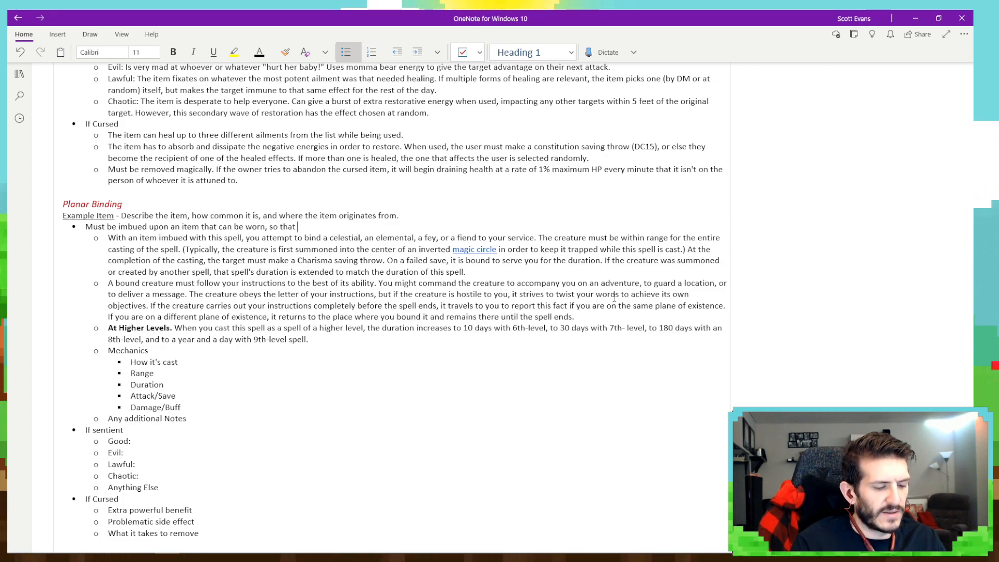
text( said item )
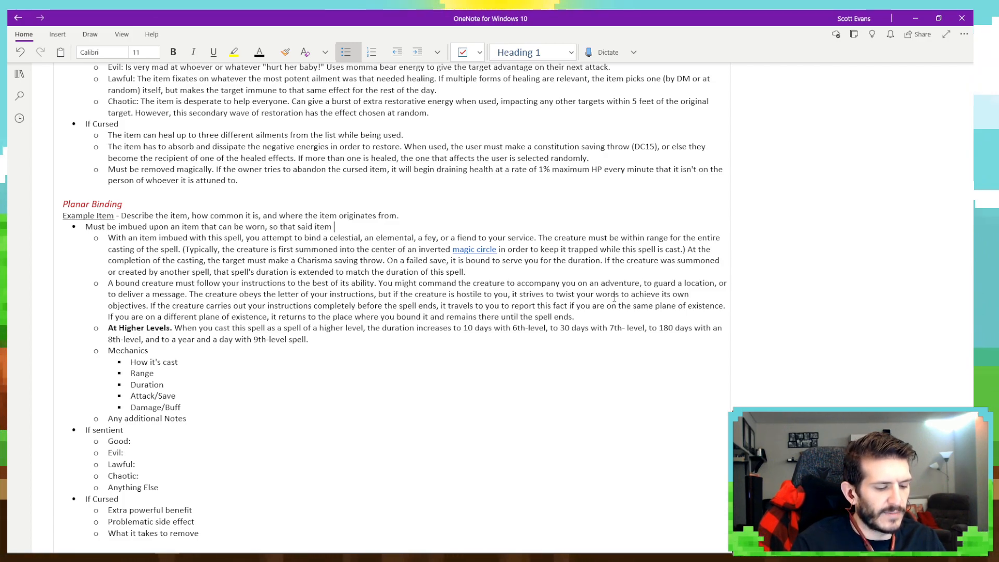
text(can be placed o)
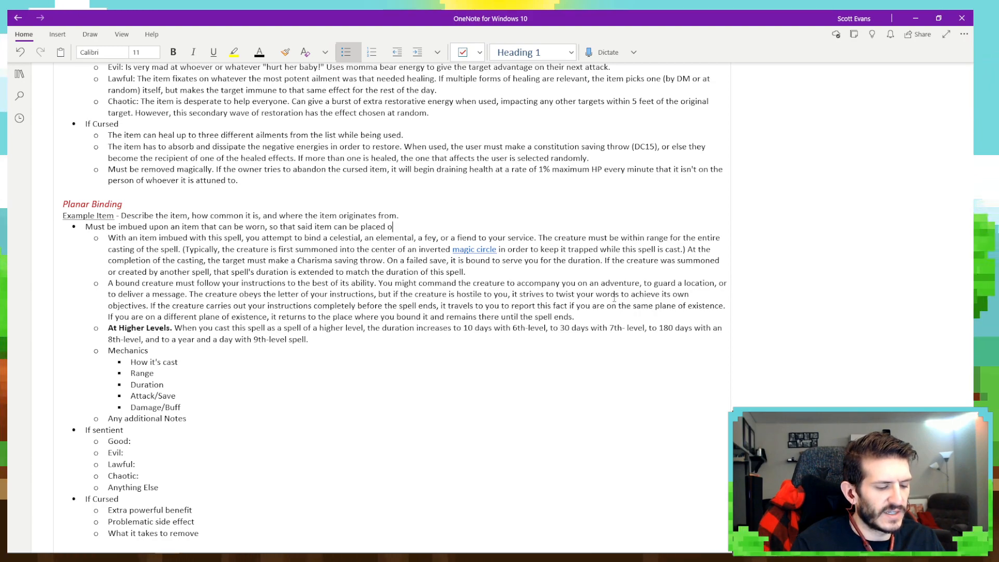
text(n the target.)
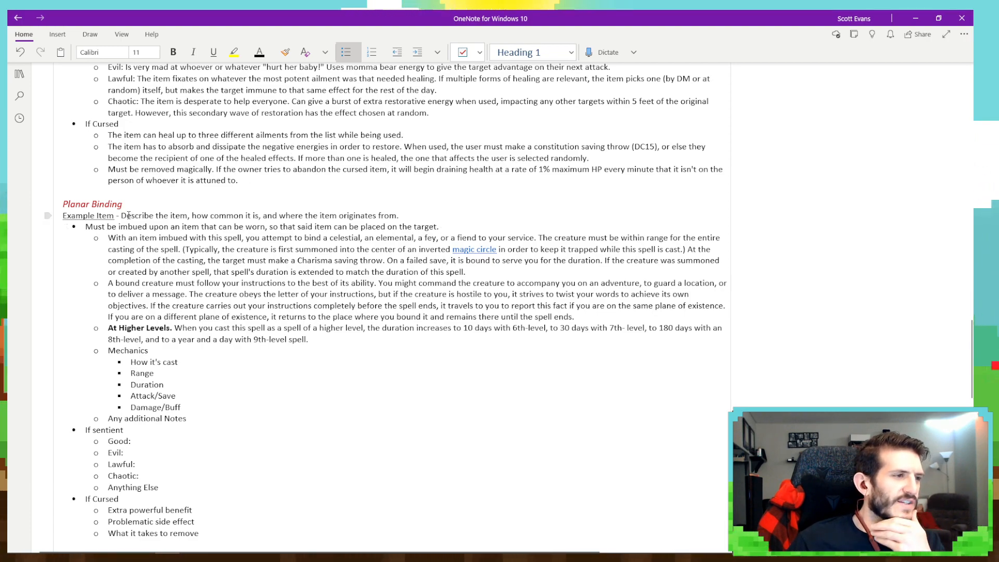
Replace the "Example Item" name under the Planar Binding heading with "Binding Manacles".
drag(114, 217, 58, 222)
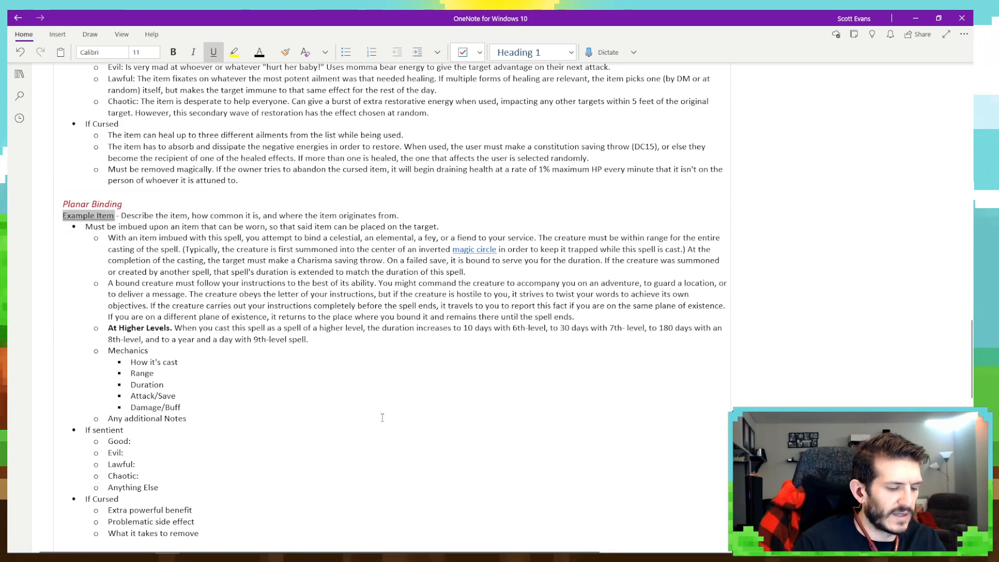
text(Binding)
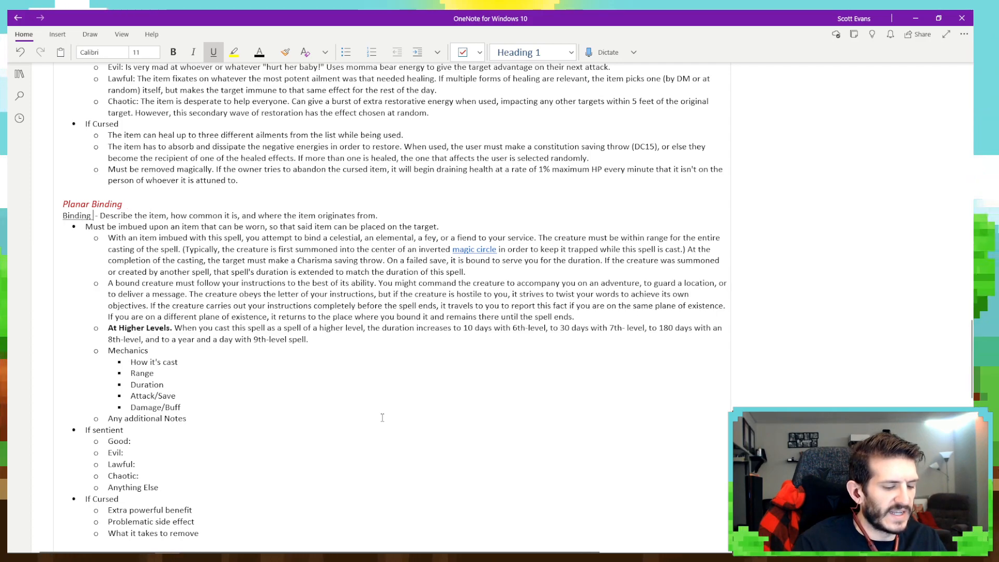
text( Manacles)
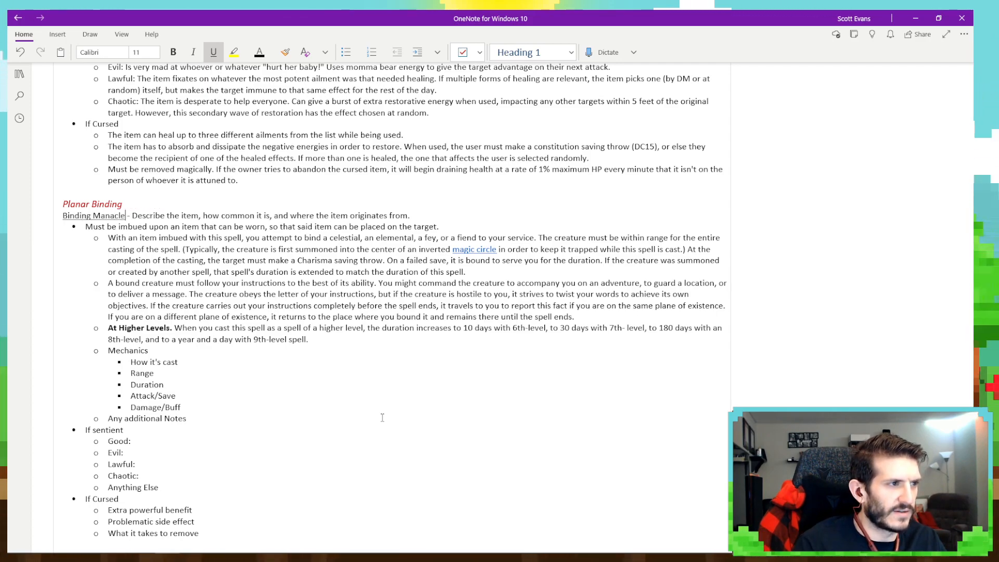
key(BackSpace)
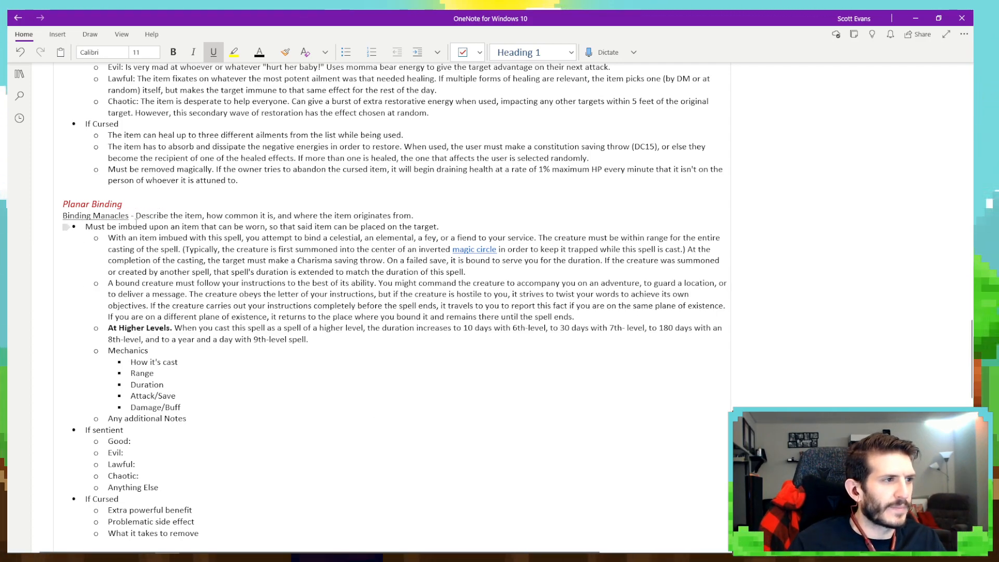
Replace the Binding Manacles description placeholder with "First incepted by a bounty hunter who wanted a way to more easily control".
drag(138, 215, 412, 215)
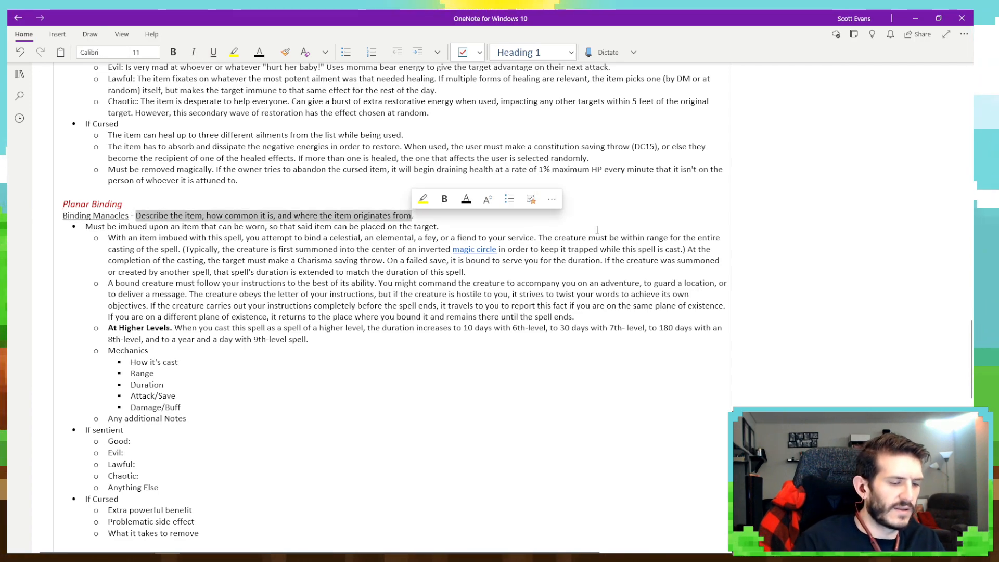
text(First )
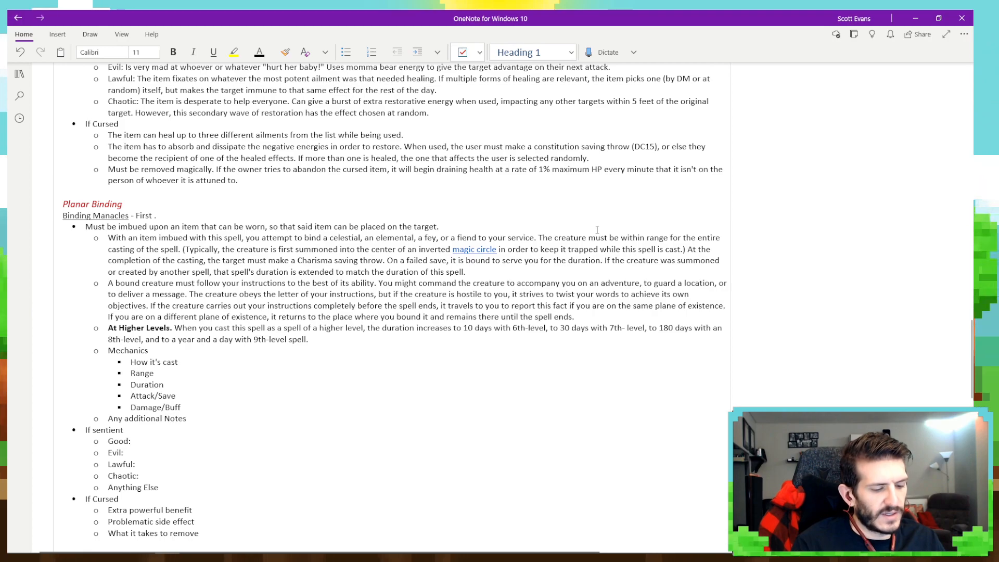
text(incepted by a)
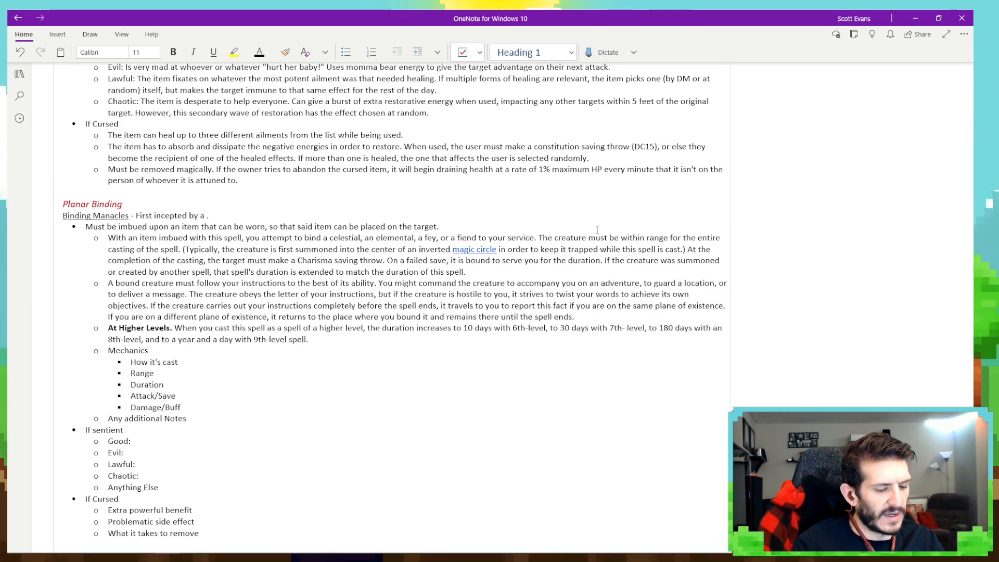
text( bounty hunter)
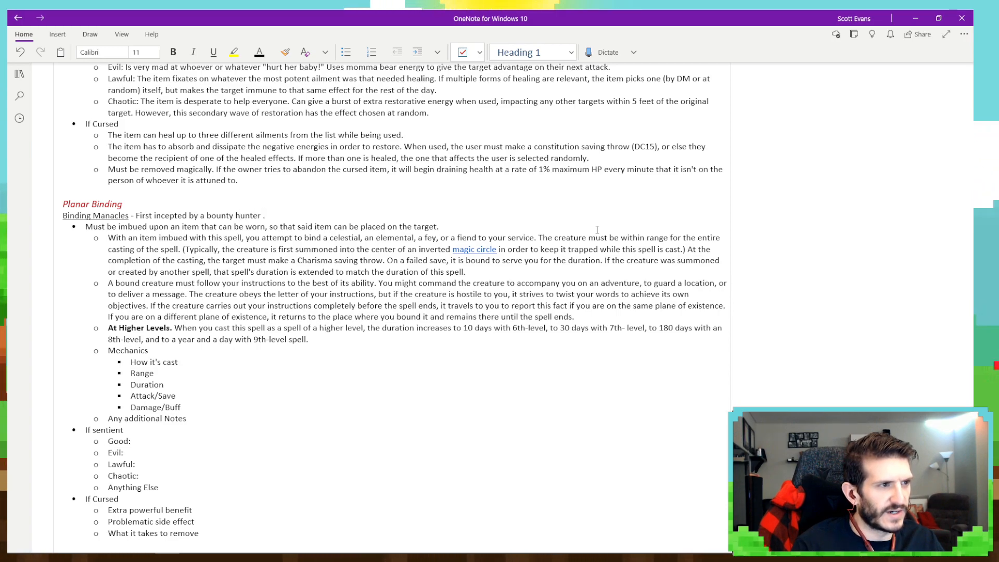
text( who wante. )
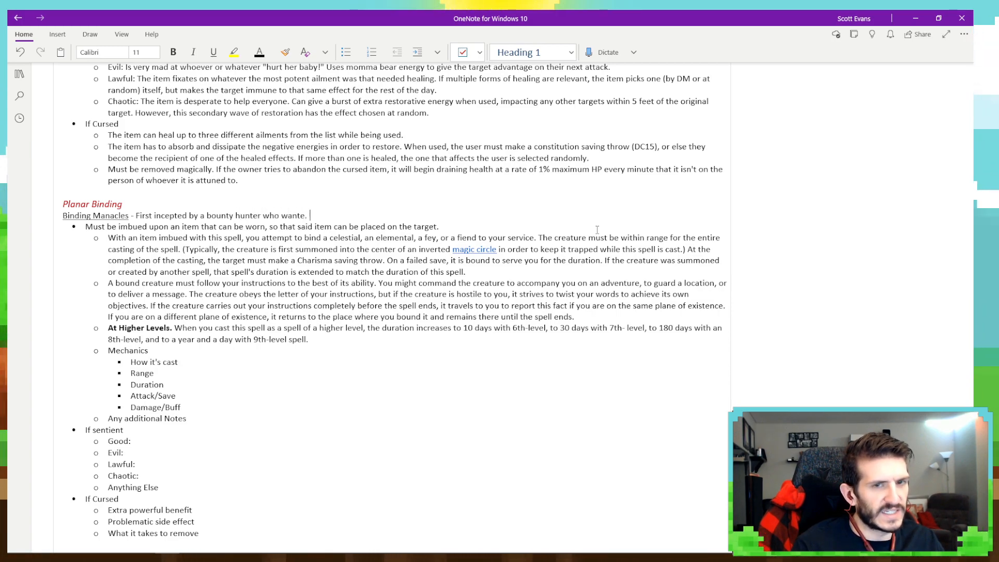
key(BackSpace)
key(BackSpace)
text(d a way to more e)
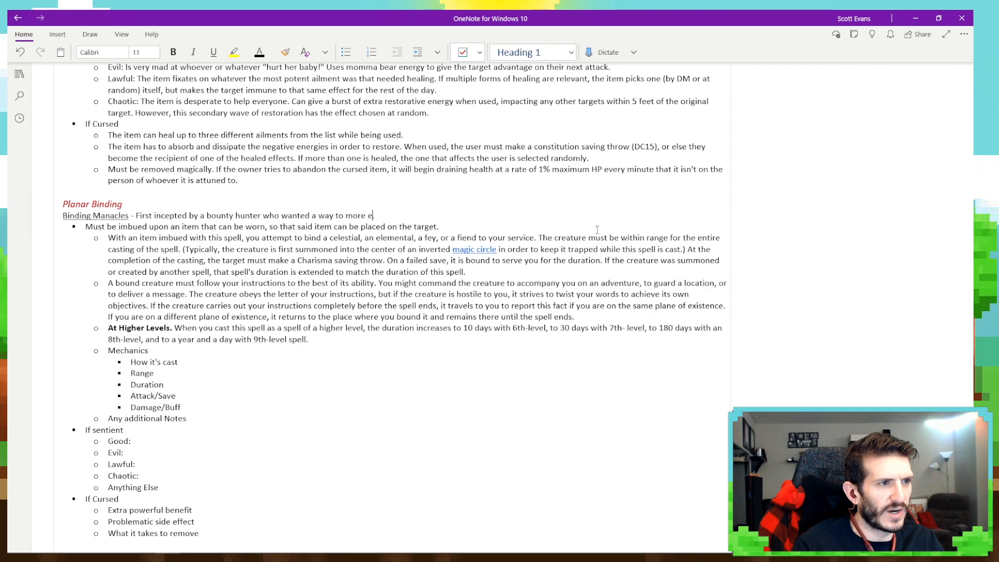
text(asily con.)
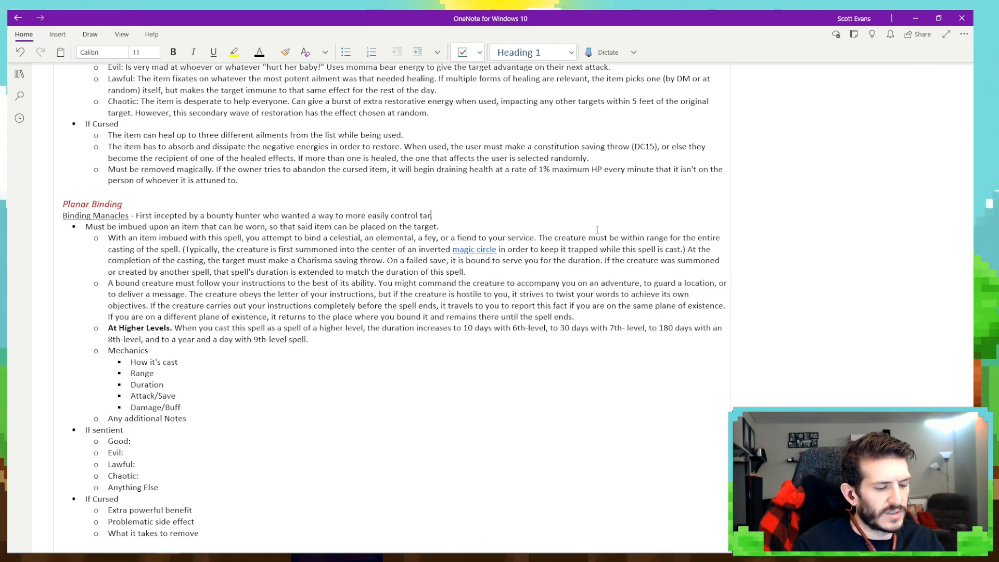
Complete the Binding Manacles sentence with "targets as he transported them to whatever authority was offering the bounty.".
text(trol targets as he t)
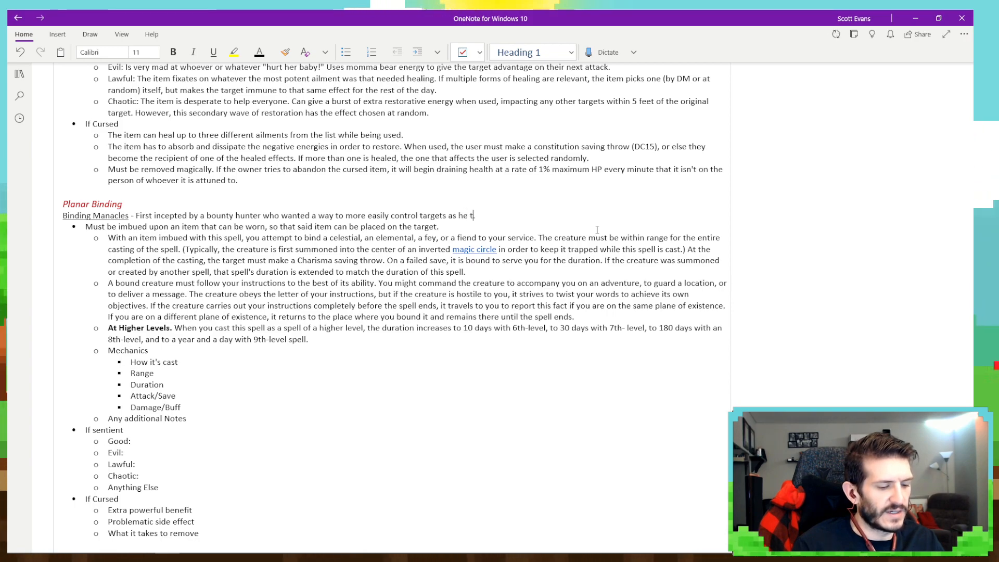
text(ransported th)
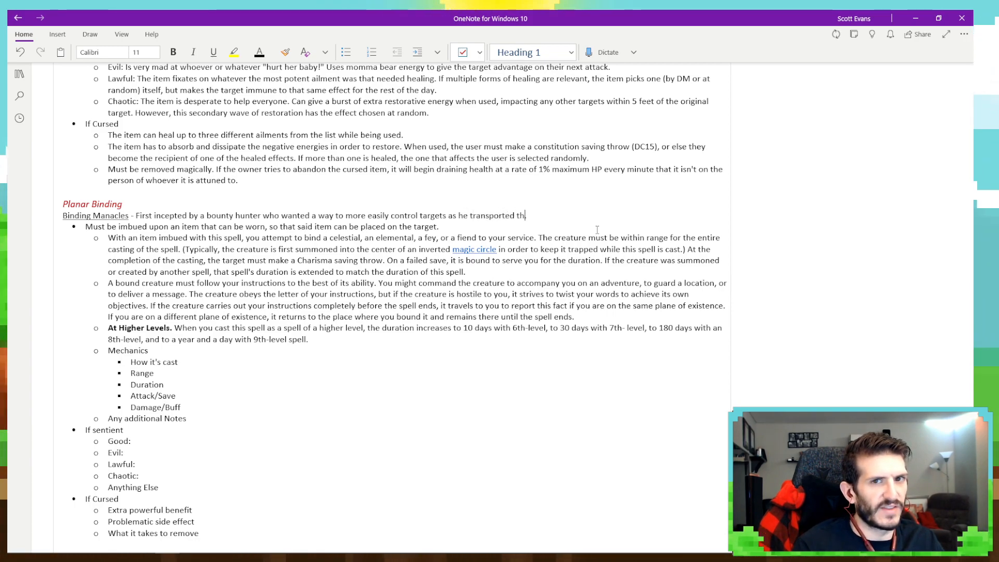
text(em to)
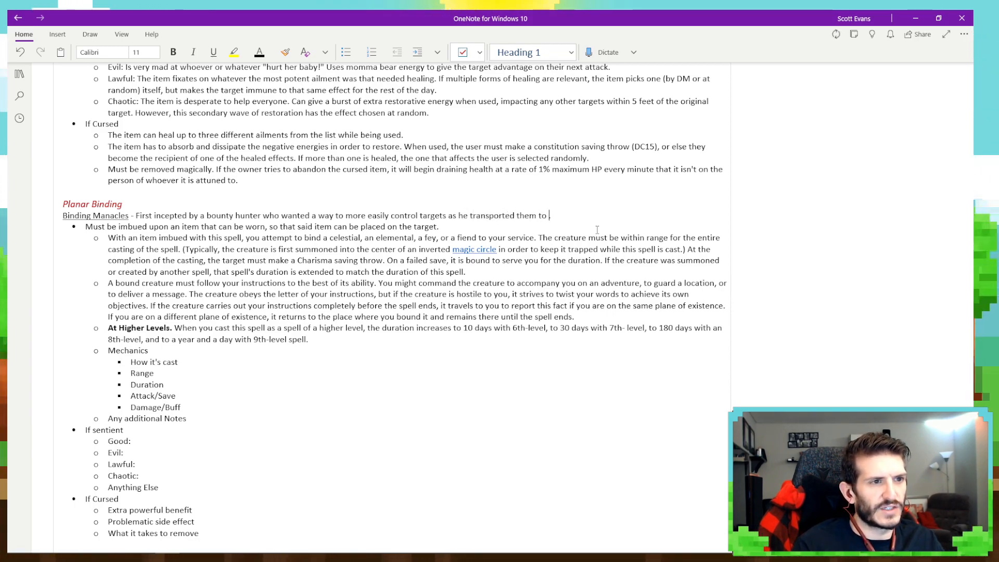
text(whatever authority was )
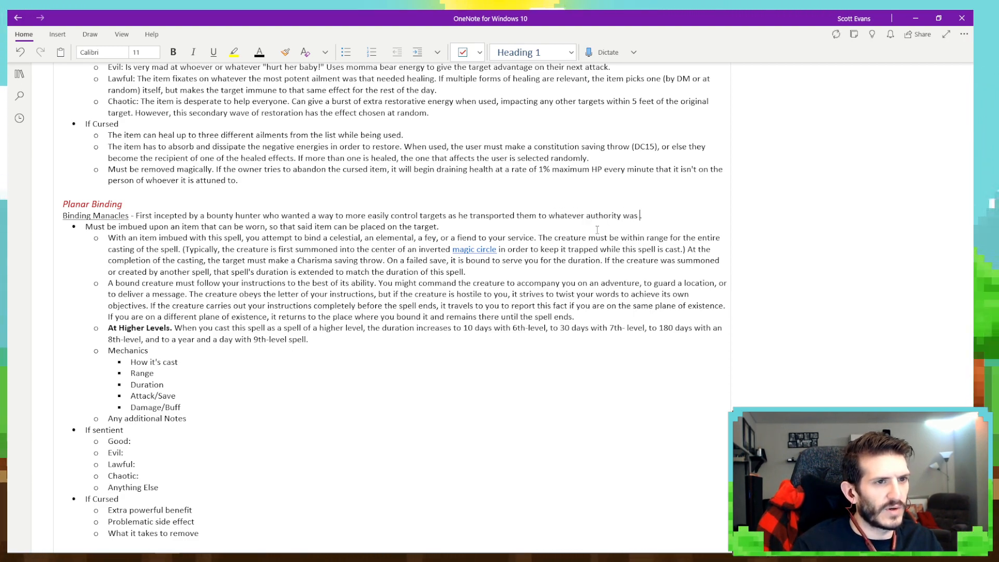
text(he boun)
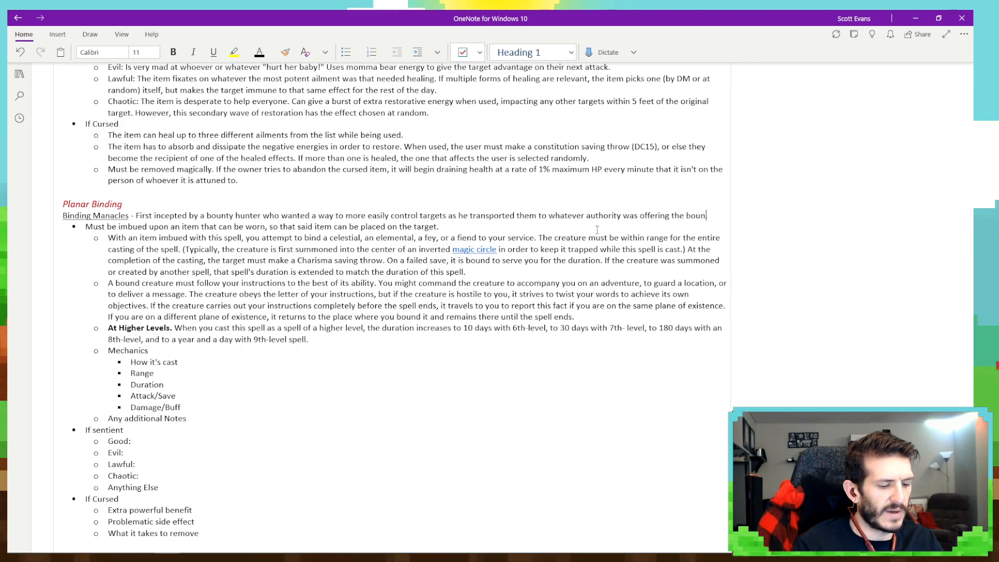
text(ty)
key(End)
key(BackSpace)
key(BackSpace)
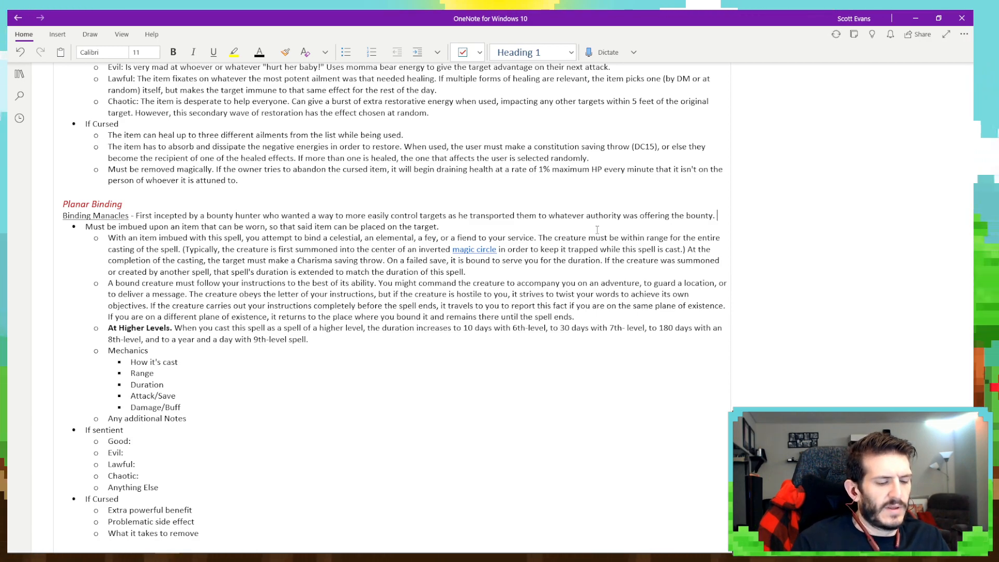
Add the sentence "Others have requested similar items as well (hats, jackets, socks, etc.)" after the bounty hunter sentence.
key(Return)
text(Others have reque)
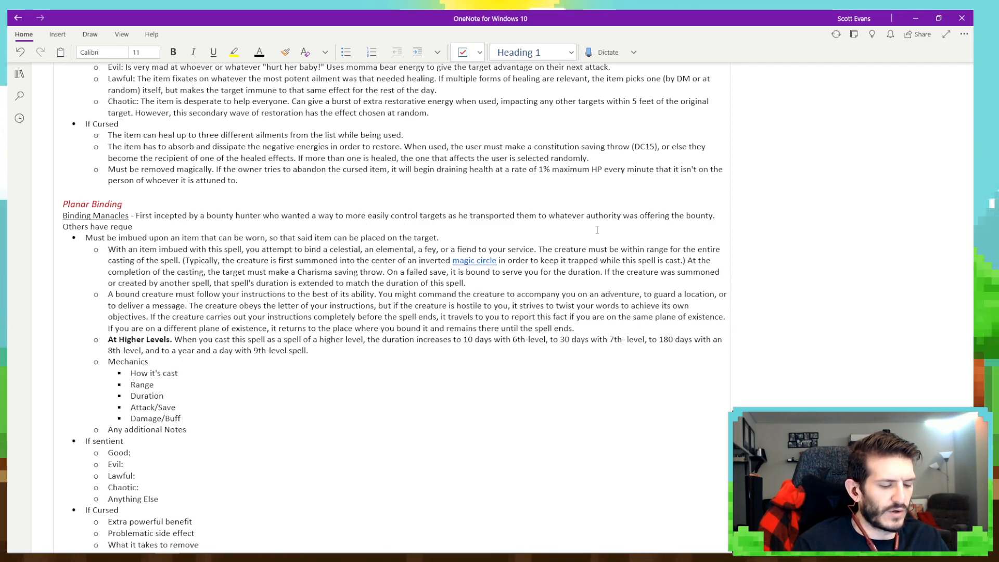
text(sted sim8il)
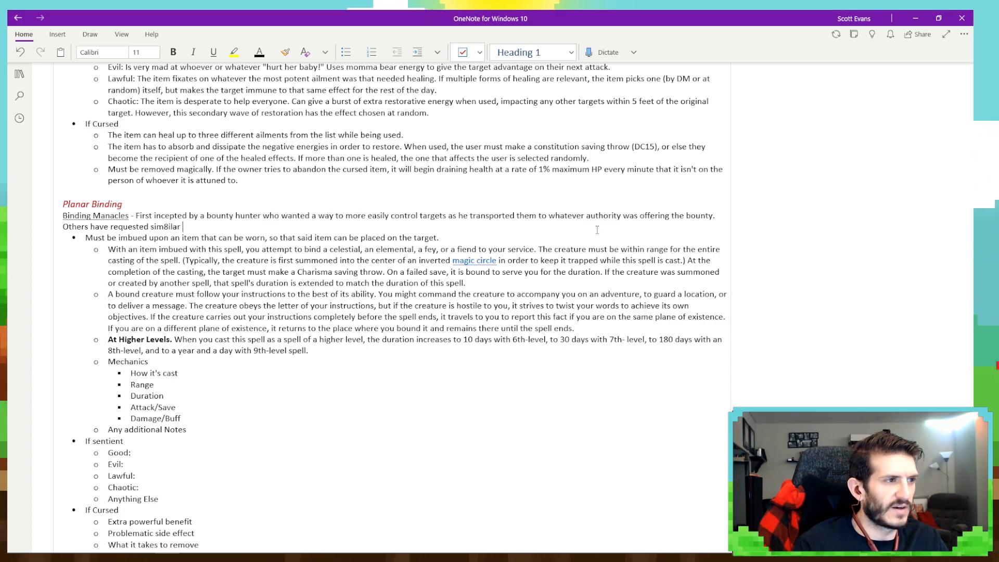
text(ar)
key(BackSpace)
key(BackSpace)
key(BackSpace)
text(il)
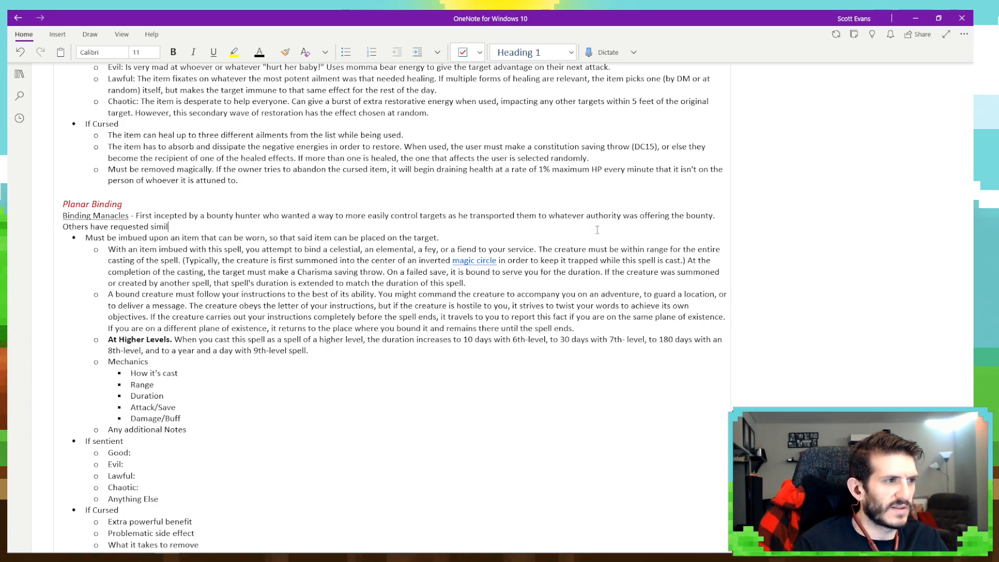
text(ar items a)
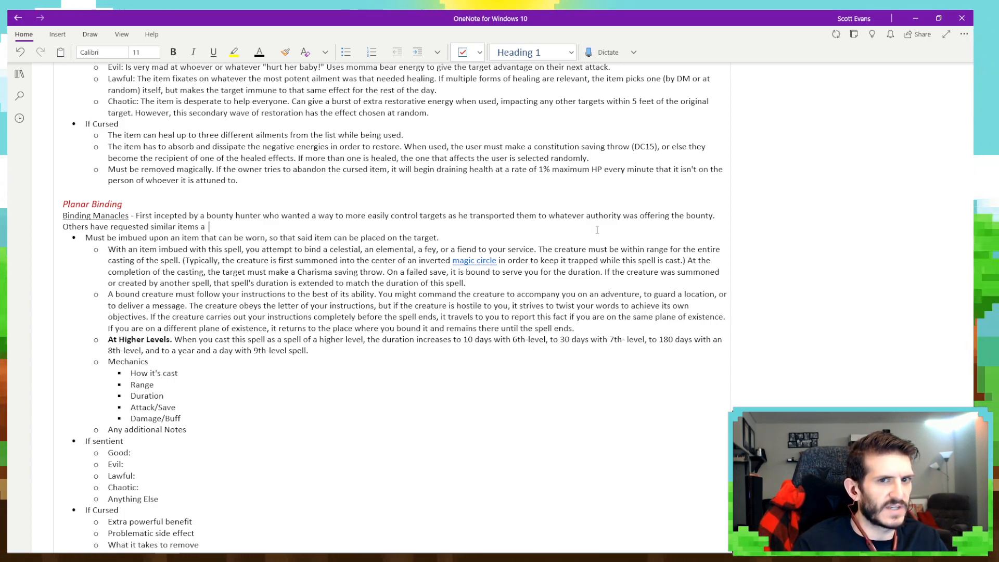
text(s well ()
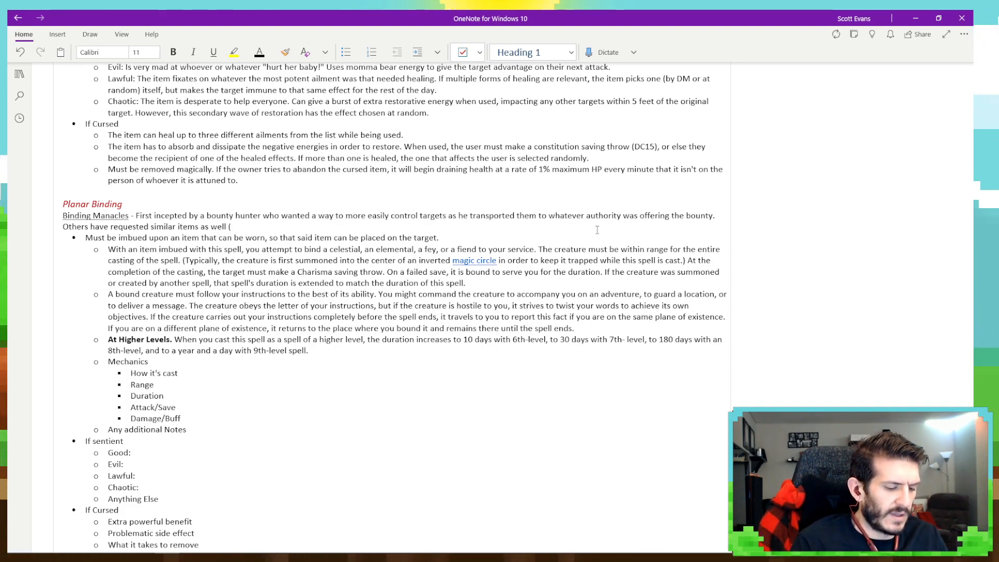
text(hats,)
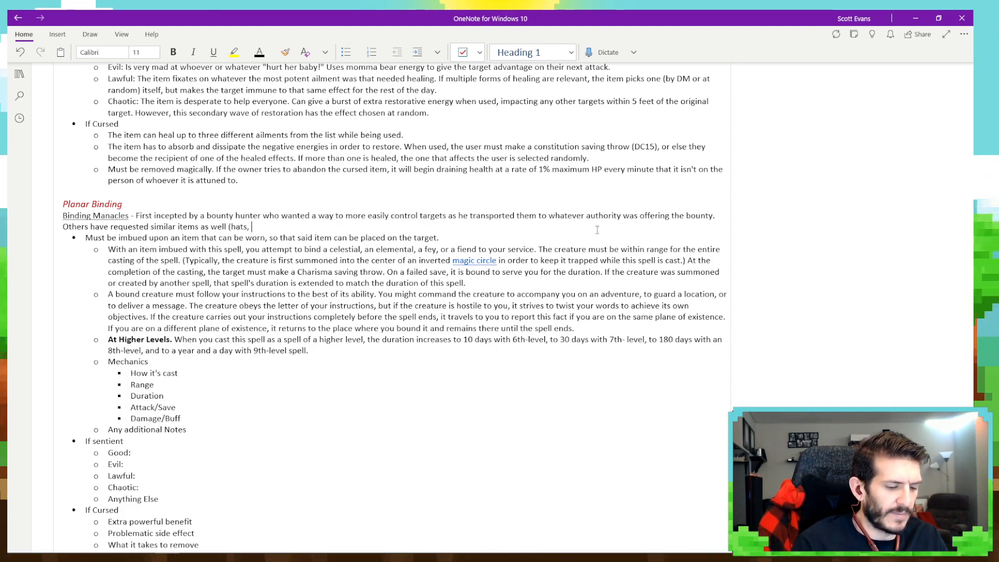
text( jackets, socks)
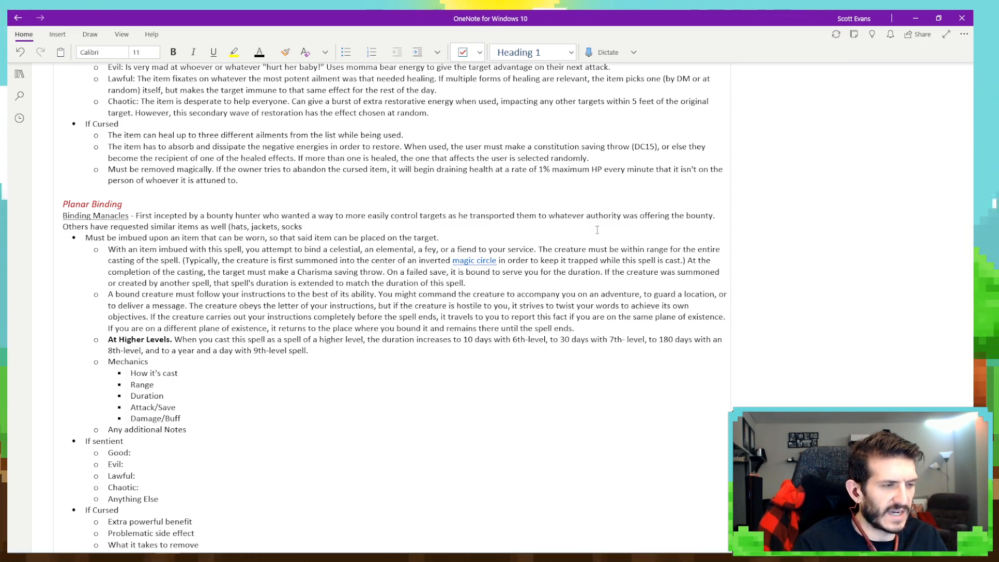
text(, etc.)
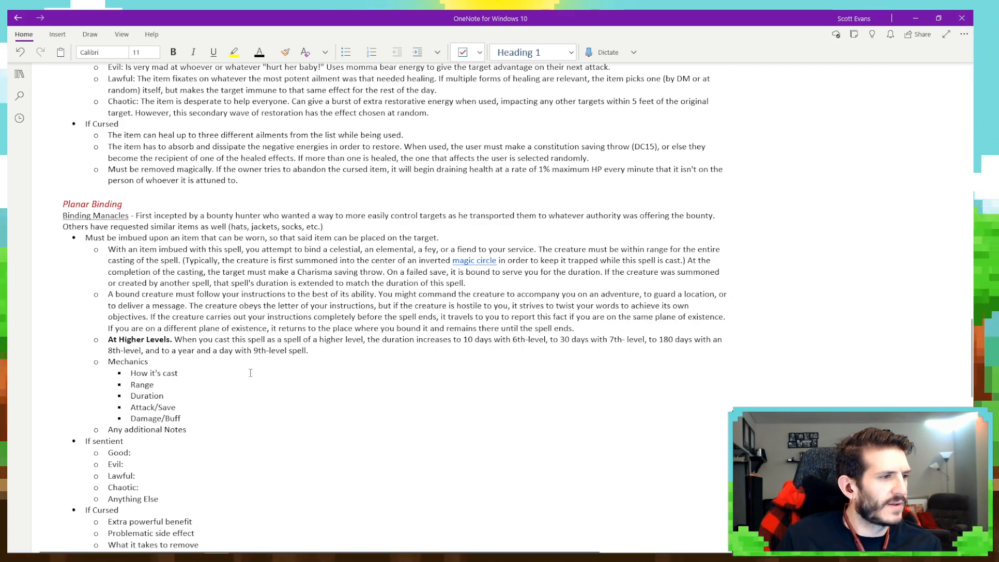
Replace the "How it's cast" placeholder under Mechanics with "Item is placed on the target and the command word is spoken.".
drag(182, 375, 130, 374)
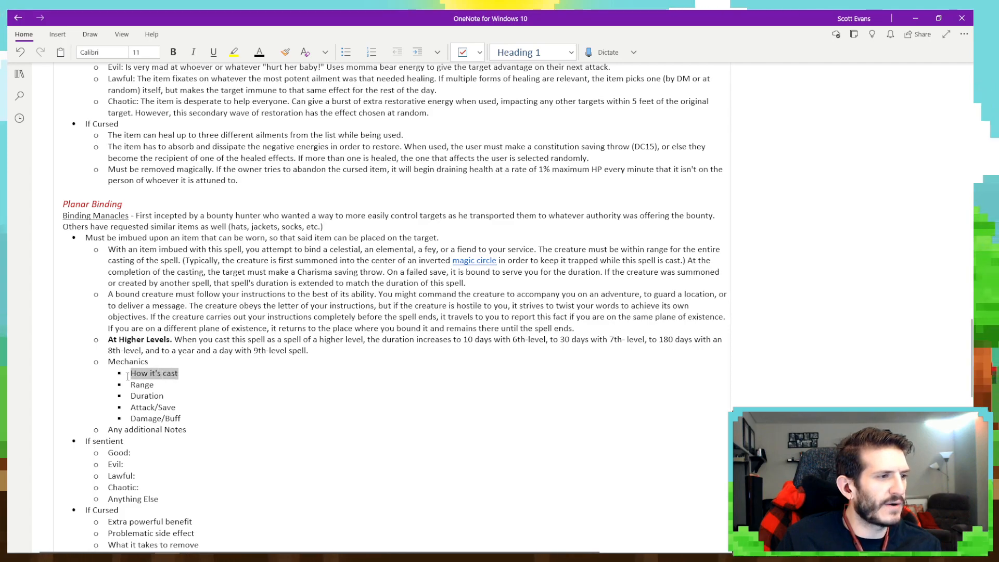
text(Item)
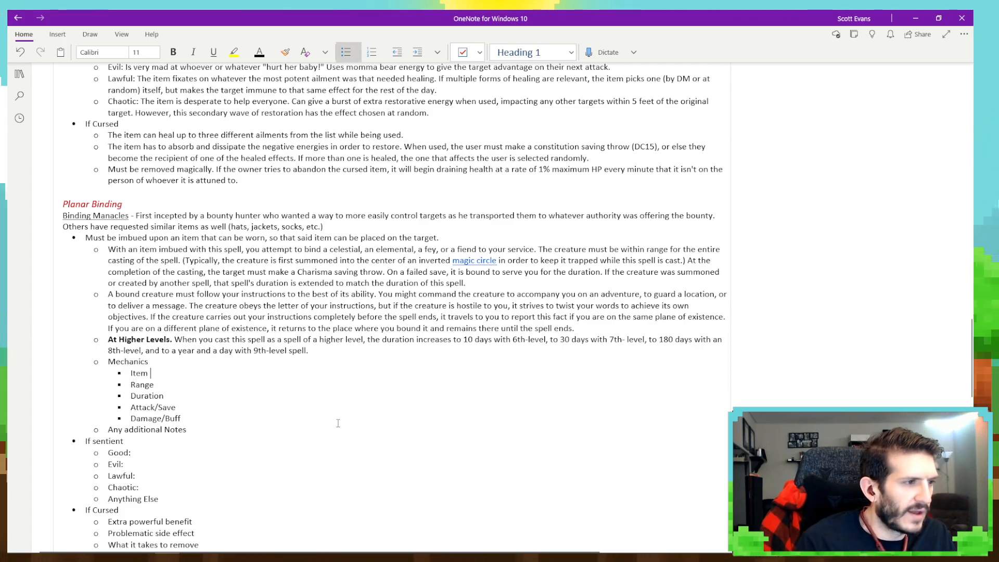
text( is placed on th)
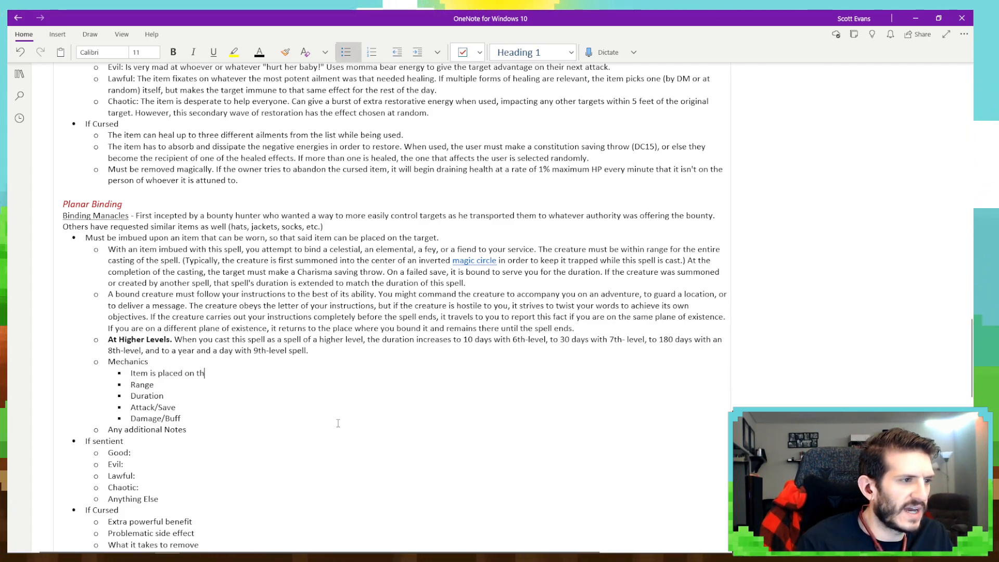
text(e target and the c)
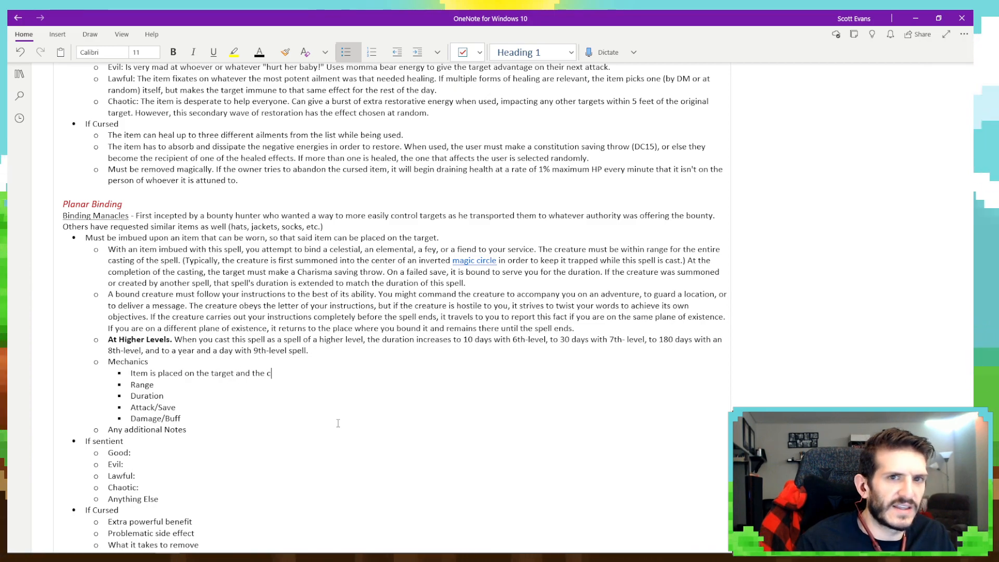
text(ommand wor)
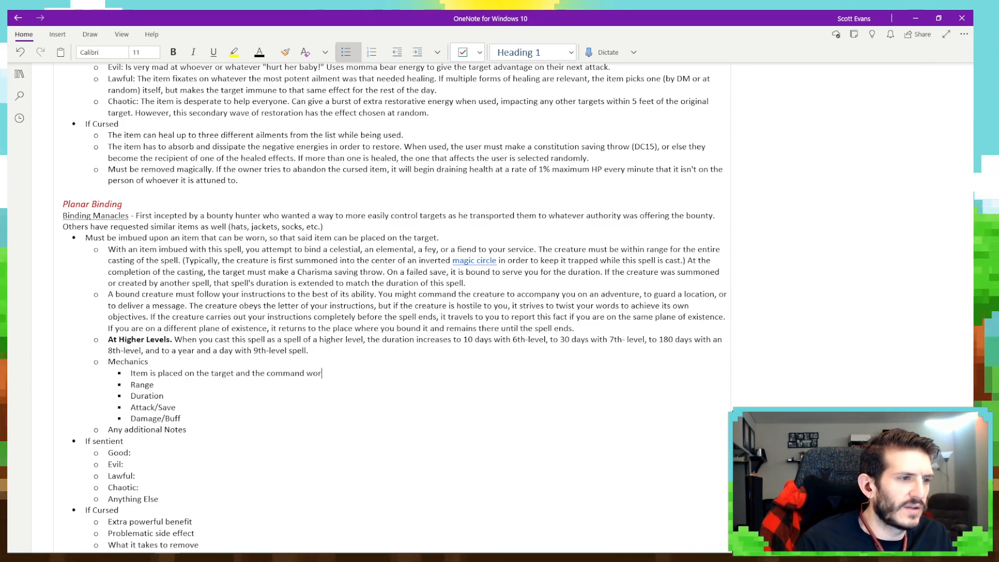
text(d is spoken)
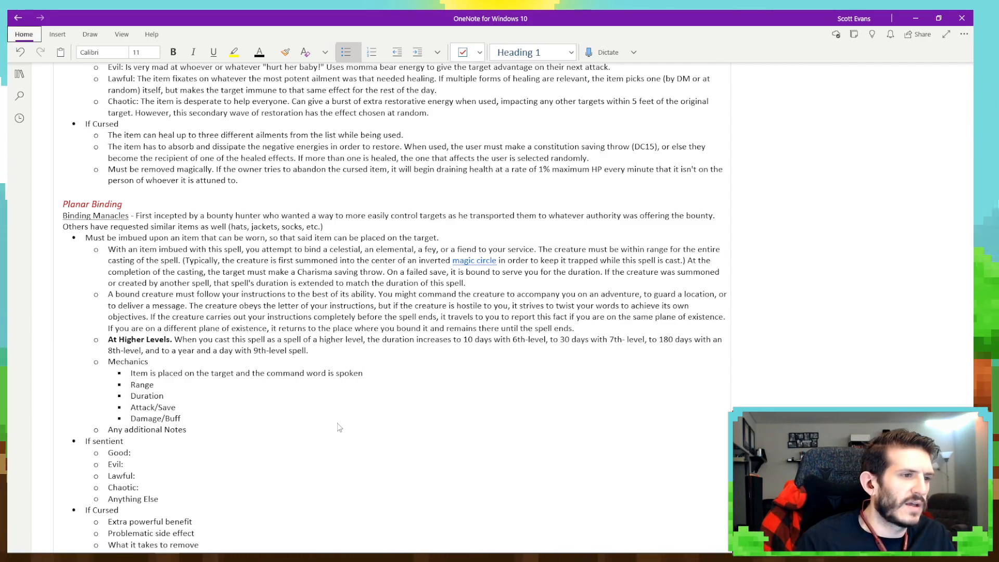
text(.)
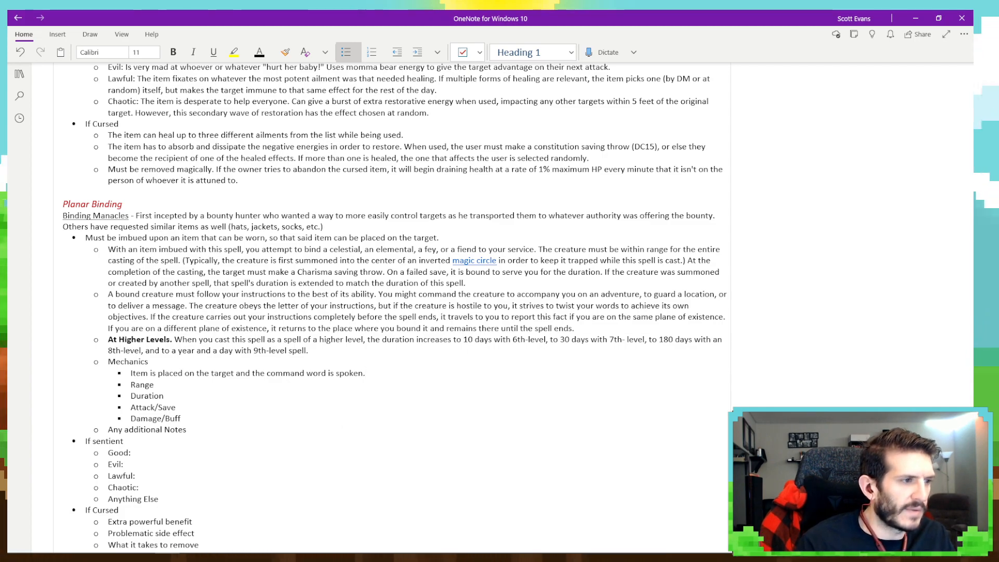
Replace the "Range" placeholder under the Planar Binding mechanics with "Contact".
click(209, 388)
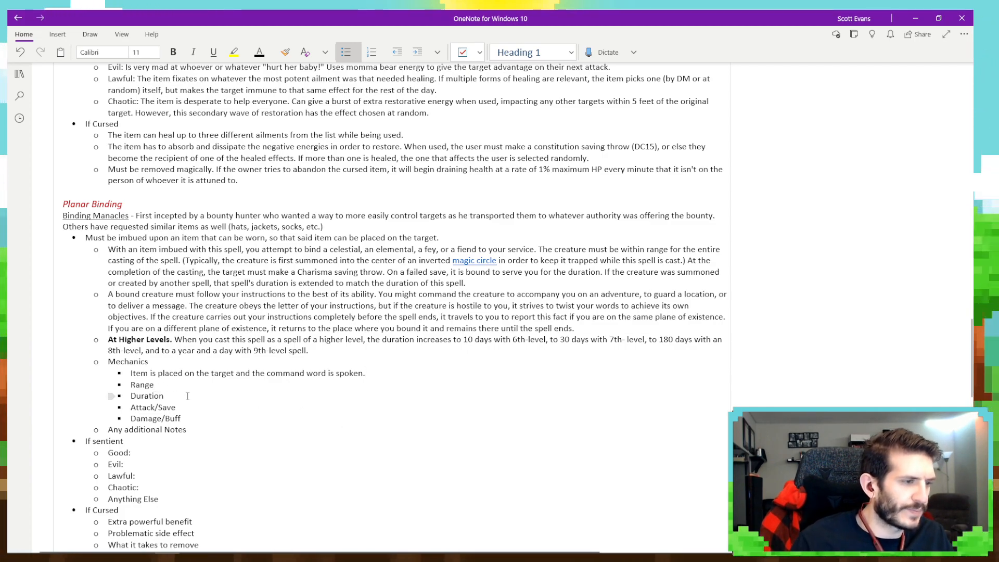
key(BackSpace)
key(BackSpace)
key(BackSpace)
key(BackSpace)
key(BackSpace)
text(Contact)
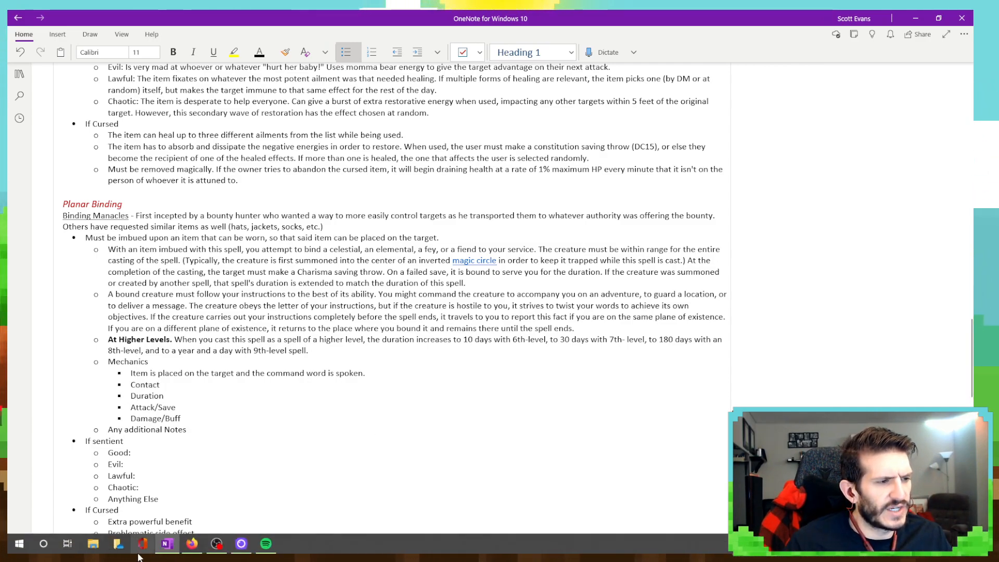
Consult the Planar Binding spell details on D&D Beyond in Firefox, return to OneNote and prefix the Contact bullet with "Range:".
mouse_move(186, 547)
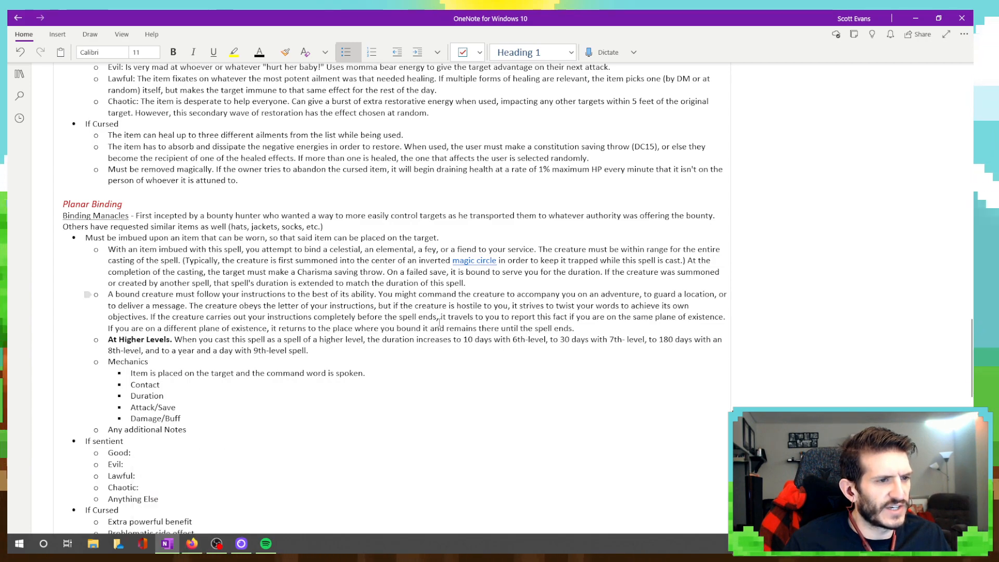
click(188, 550)
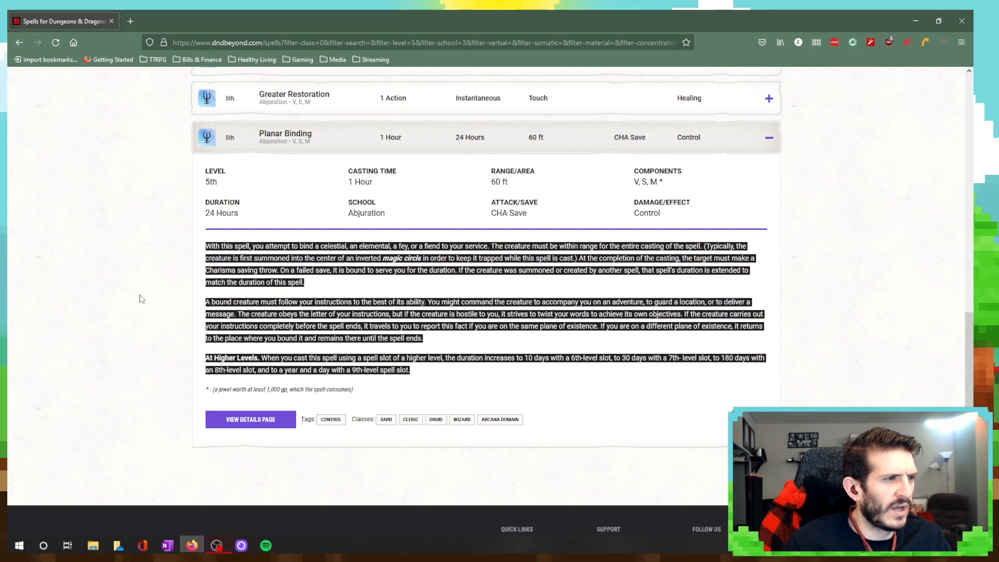
click(167, 543)
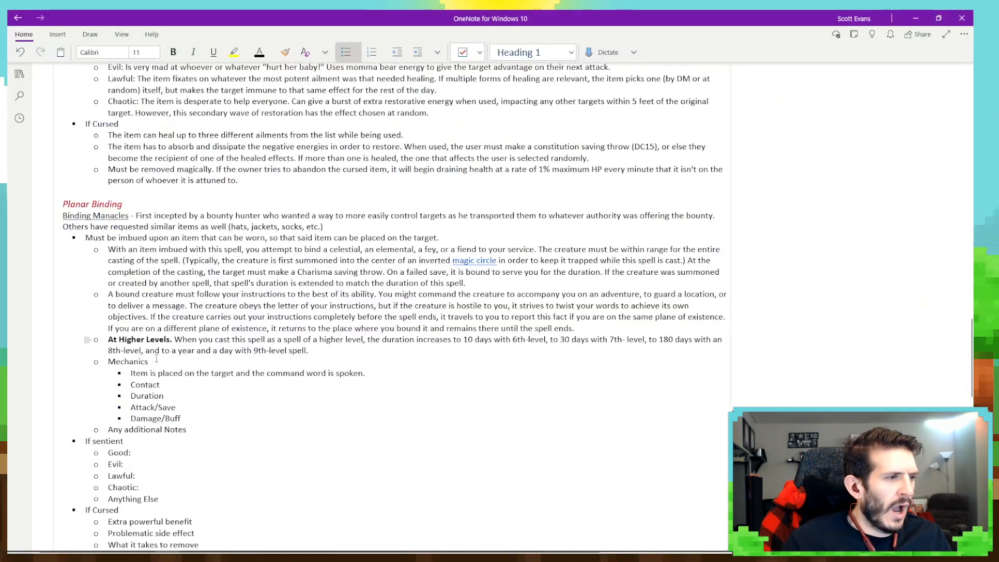
click(169, 389)
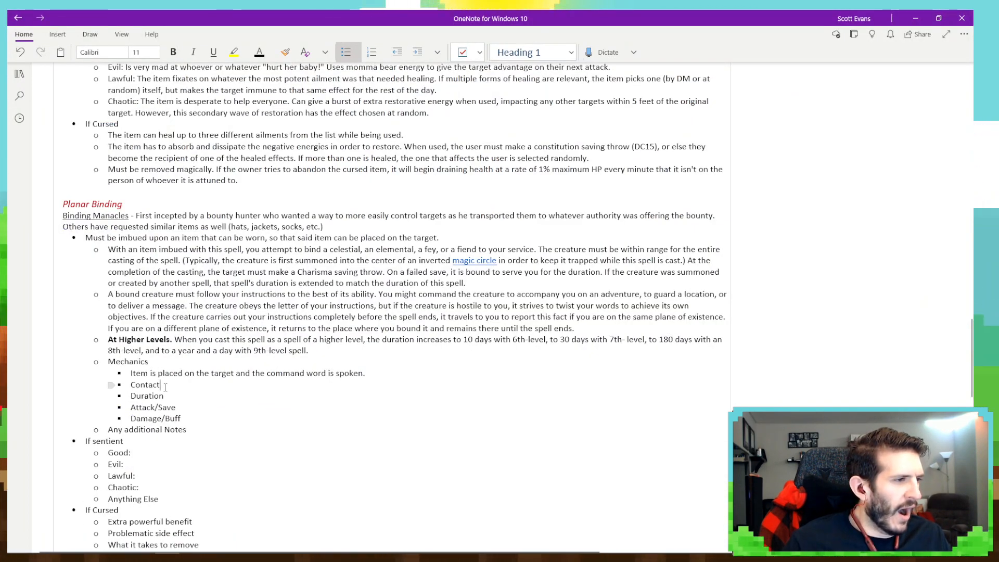
click(131, 385)
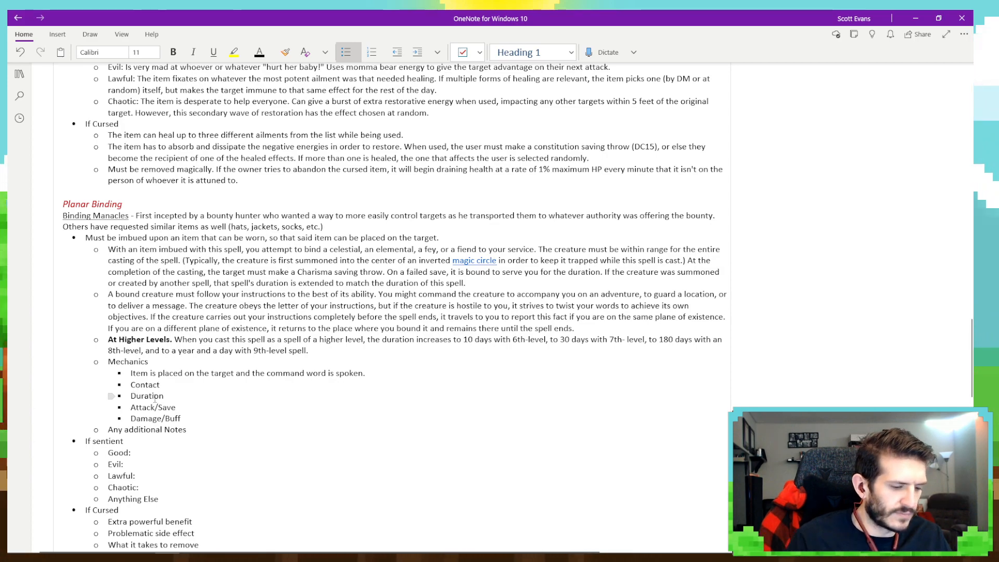
text(Range:)
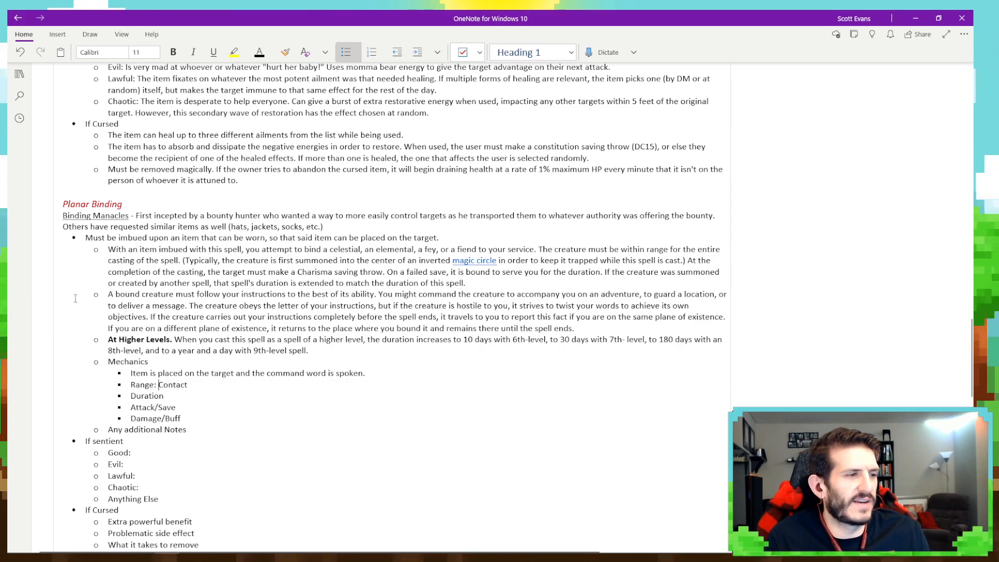
Complete the Duration bullet under the Planar Binding mechanics as "Duration: 24 hours (baseline)".
click(170, 398)
text(:)
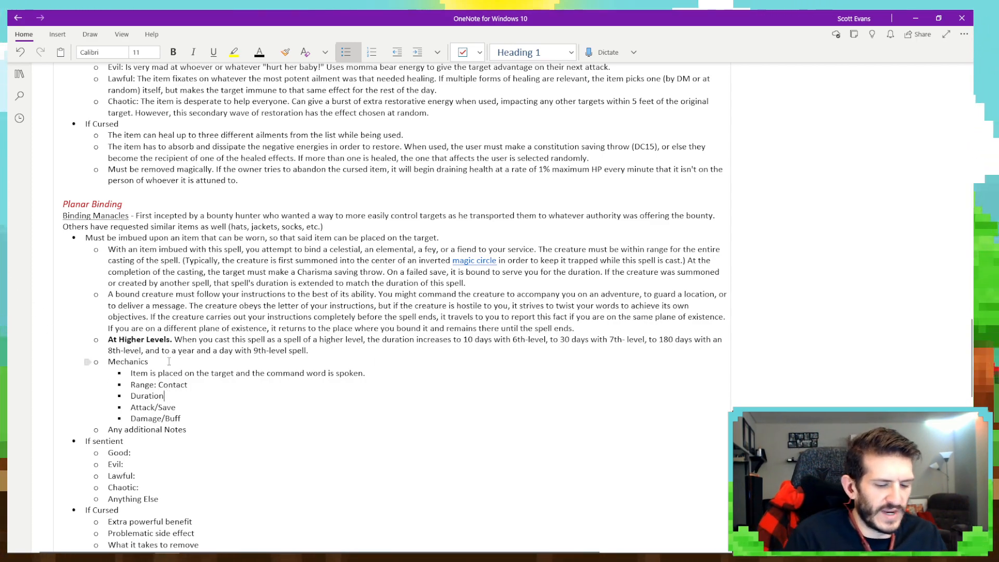
text( 24 hou)
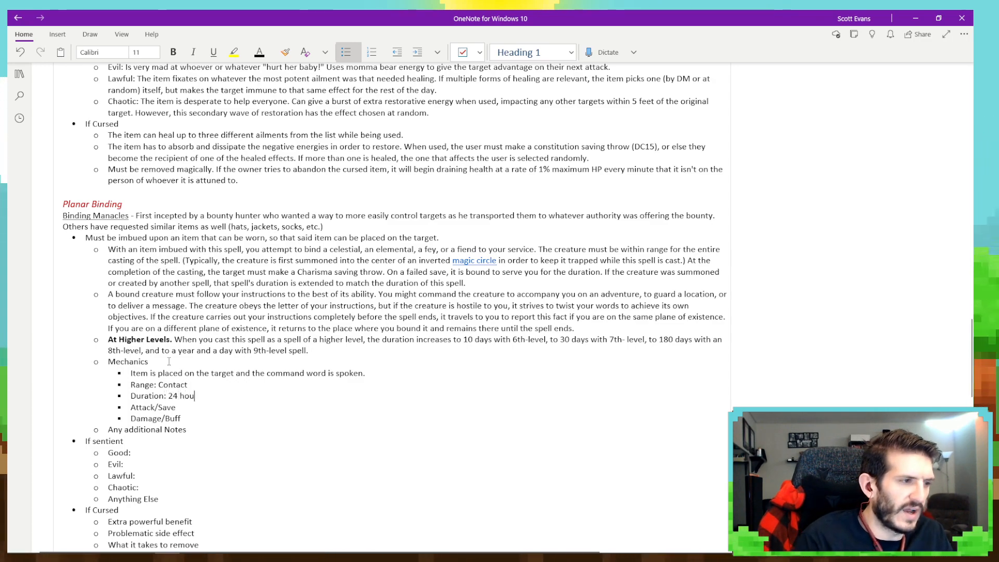
text(rs (baseling)
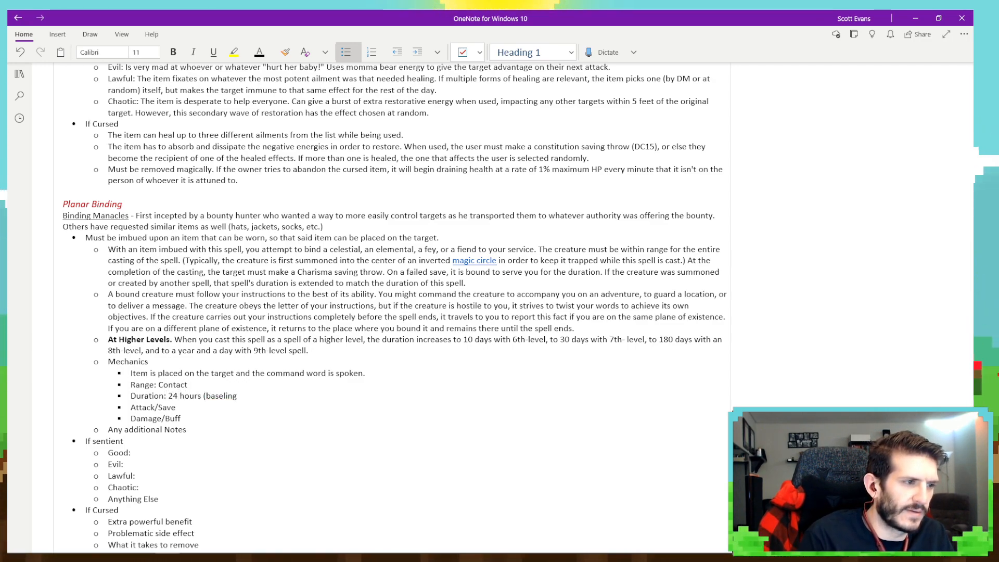
key(BackSpace)
text(e))
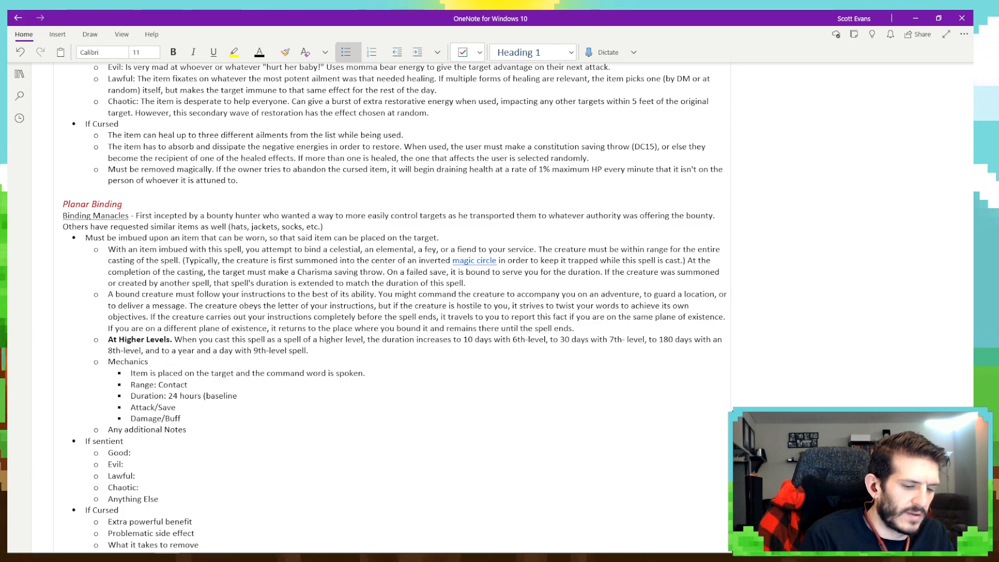
Complete the Duration bullet under Planar Binding's Mechanics so it reads "24 hours (baseline) or more.".
text( or more,)
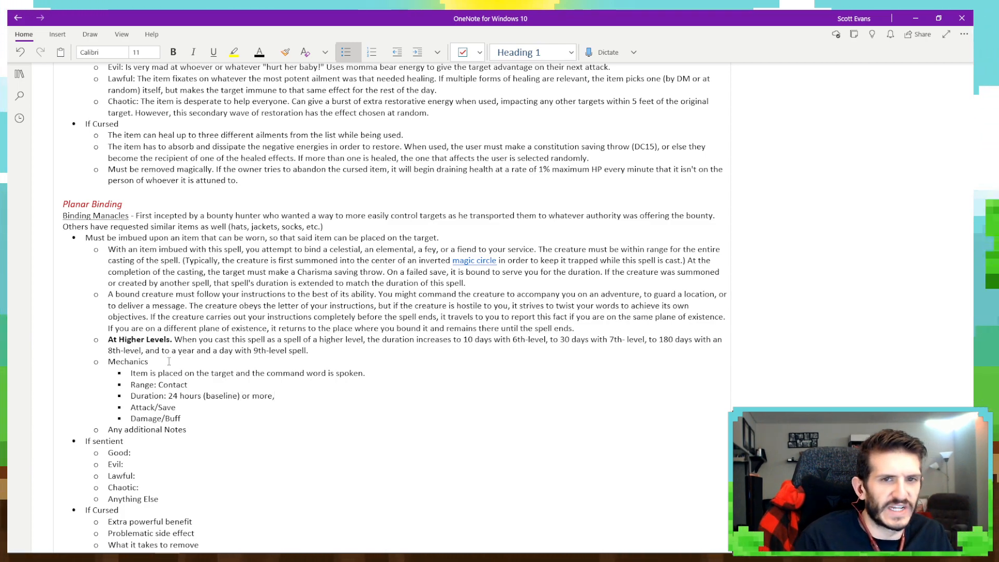
key(BackSpace)
text(.)
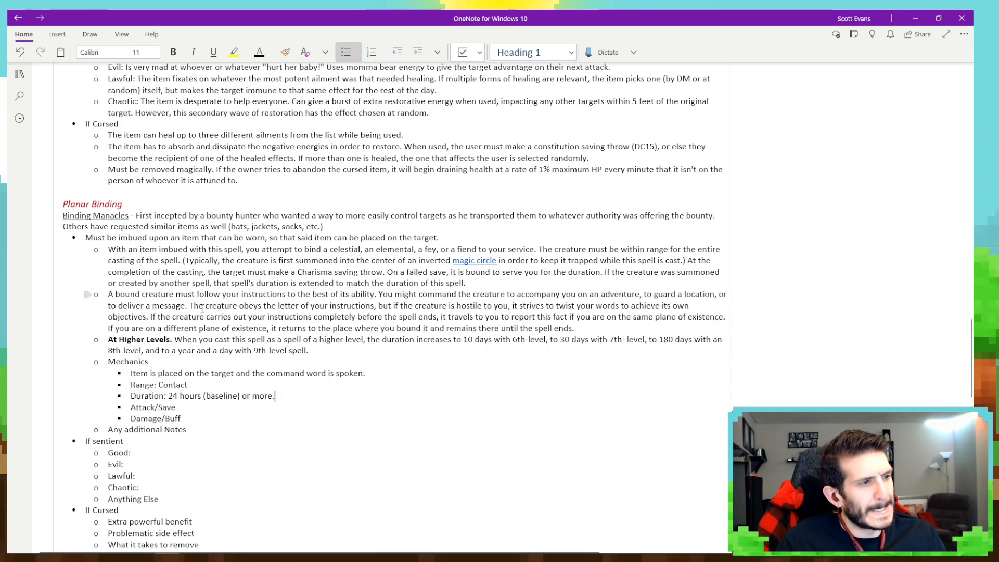
Check the spell page in the browser and change the Attack/Save bullet under Mechanics to "Save: Charisma DC15".
scroll(202, 308, down, 3)
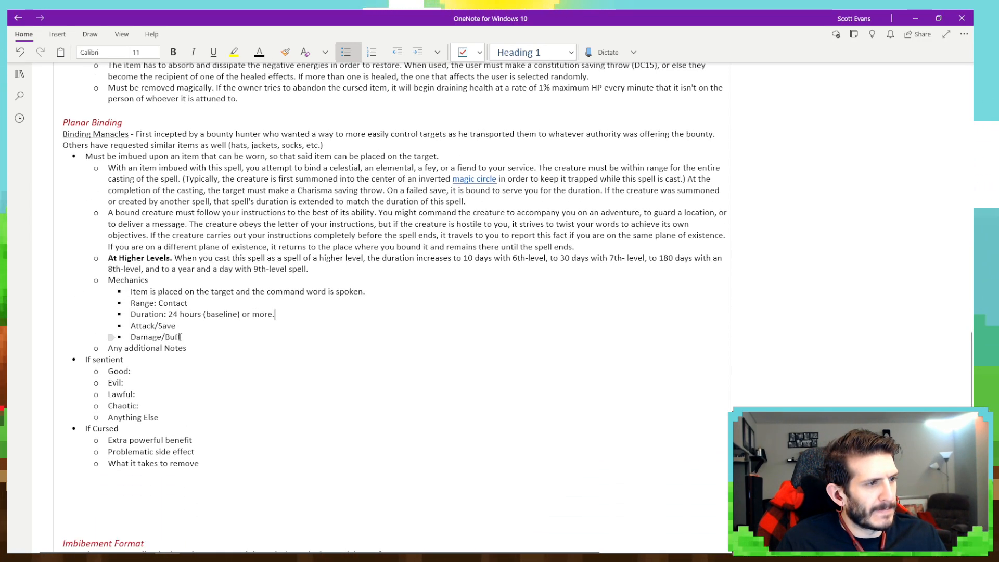
mouse_move(337, 557)
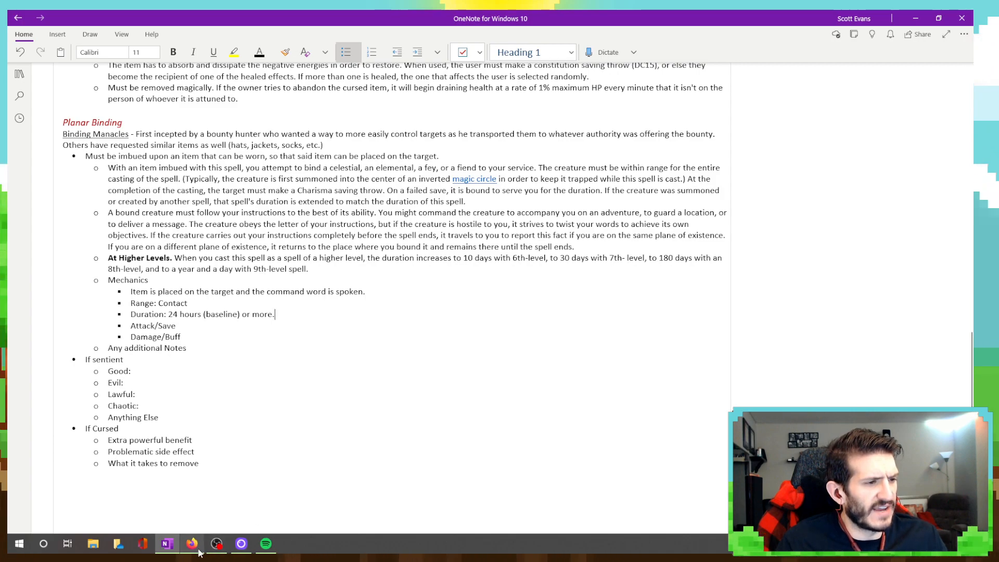
mouse_move(190, 551)
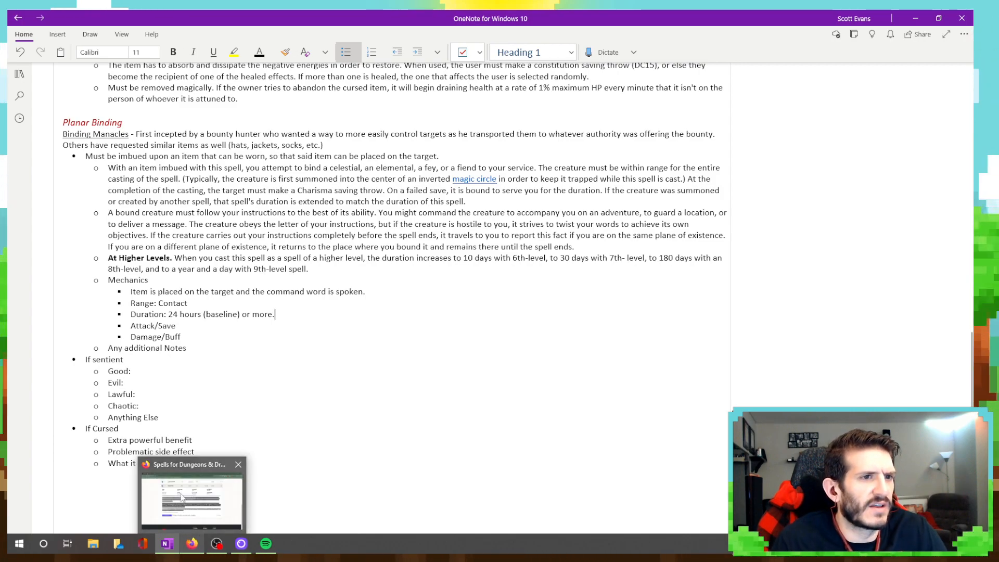
click(191, 544)
key(alt+Tab)
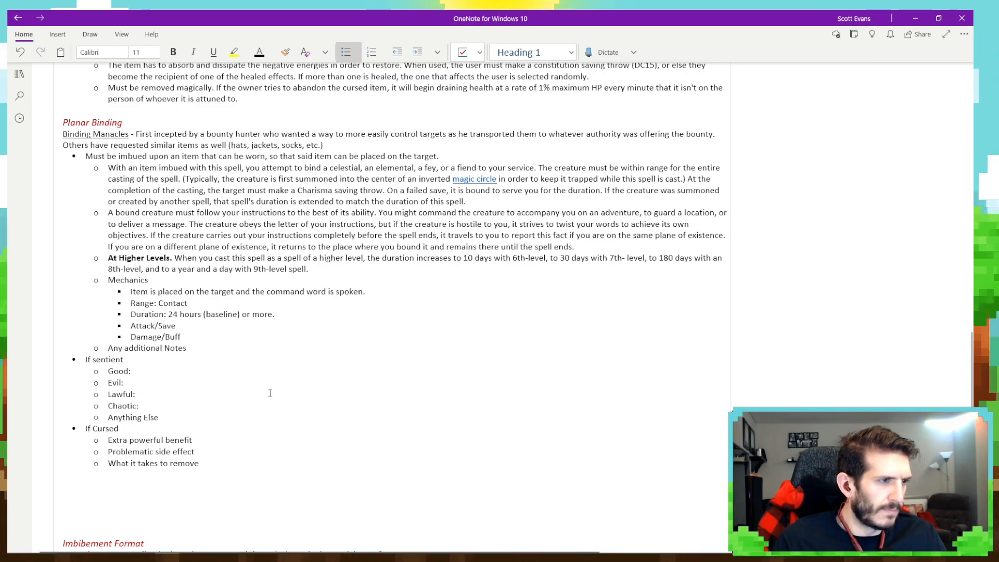
click(192, 328)
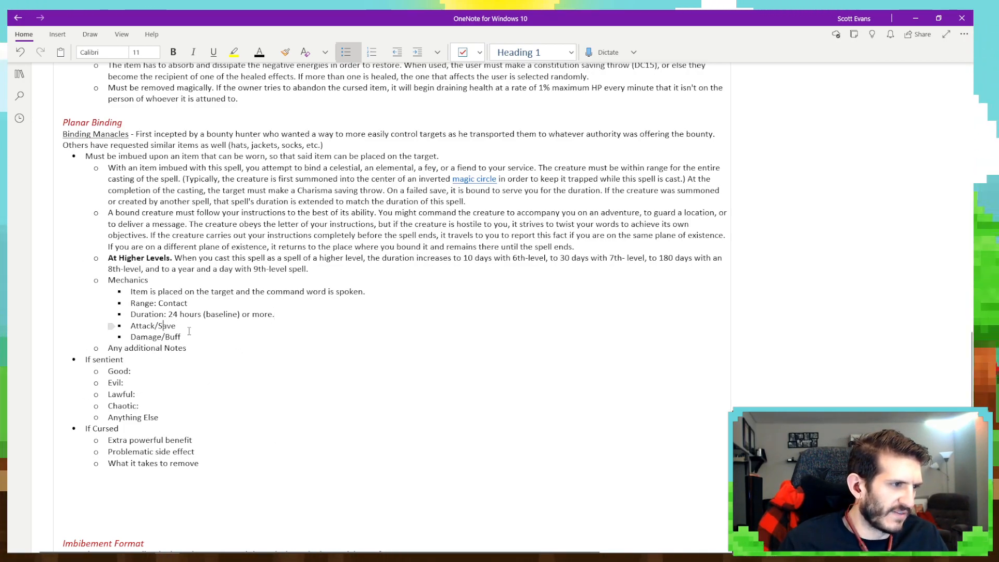
key(BackSpace)
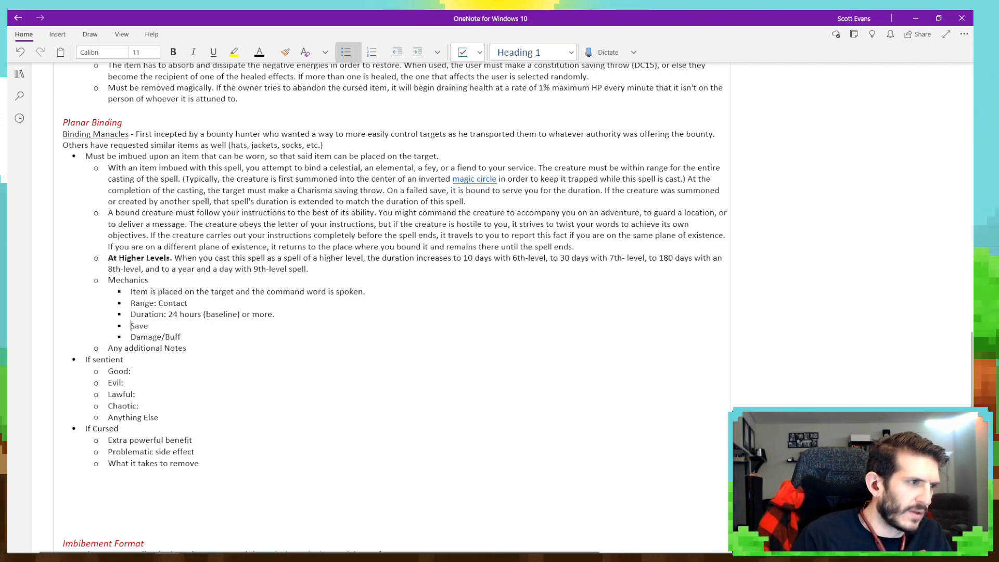
text(:)
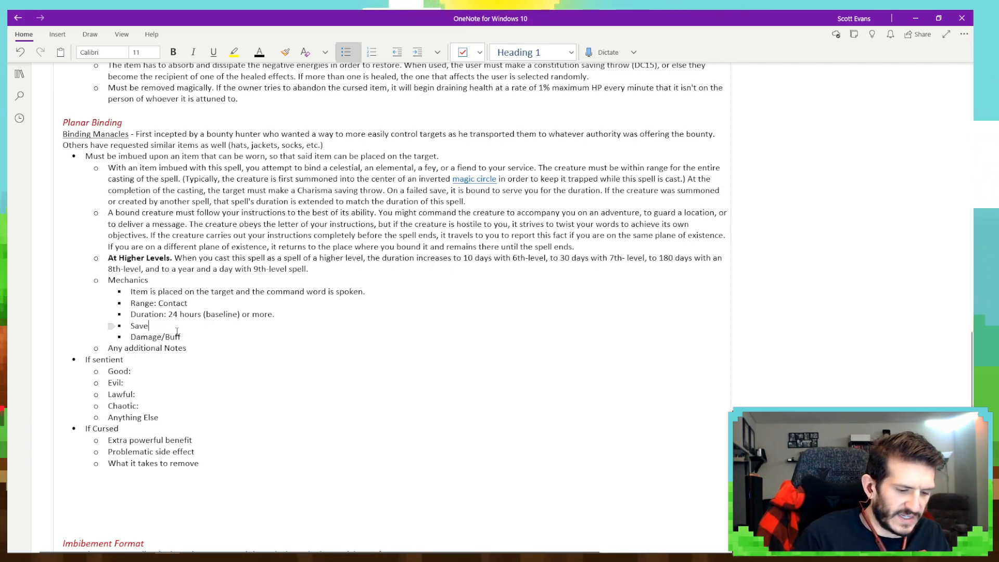
text( C)
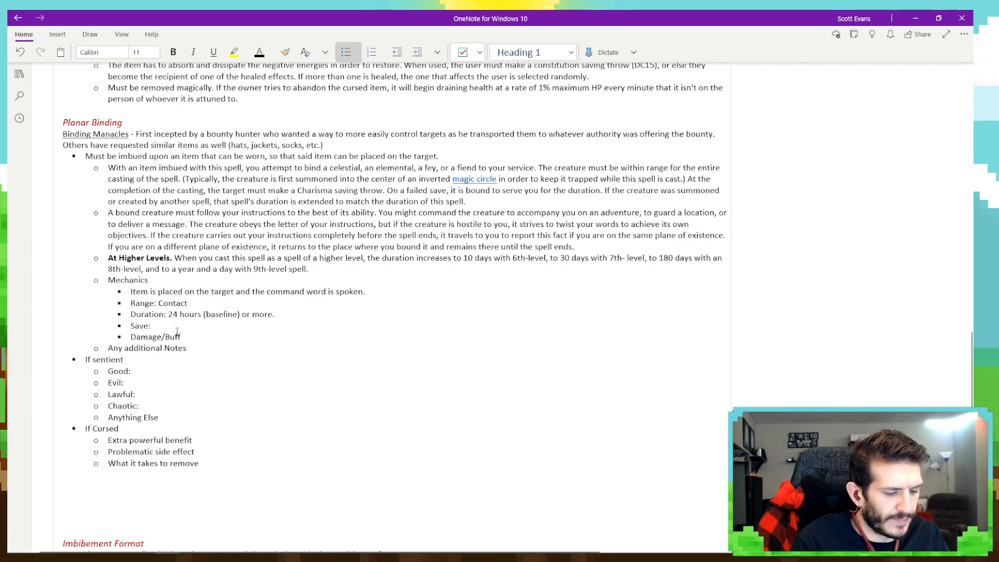
text(harisma)
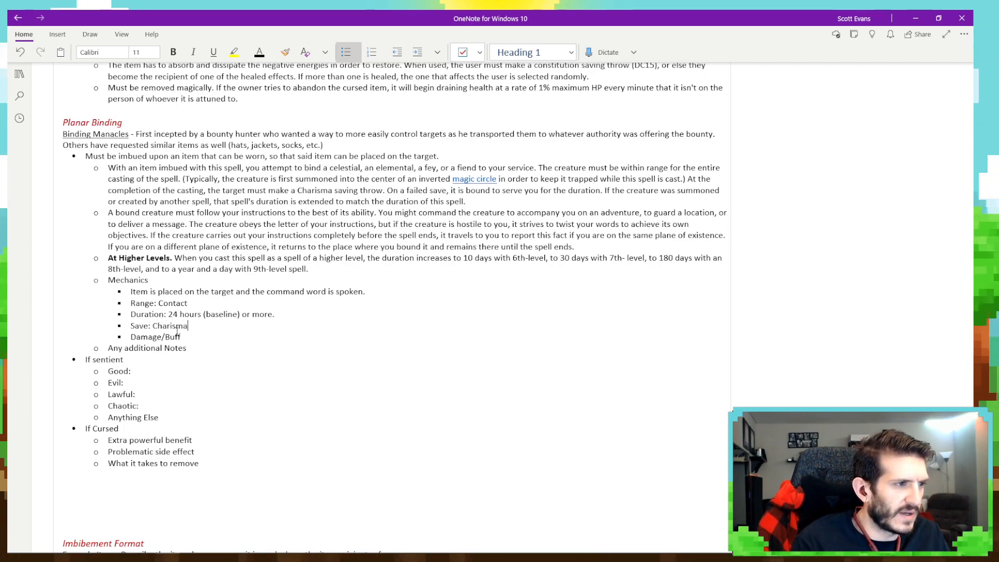
text( DC15)
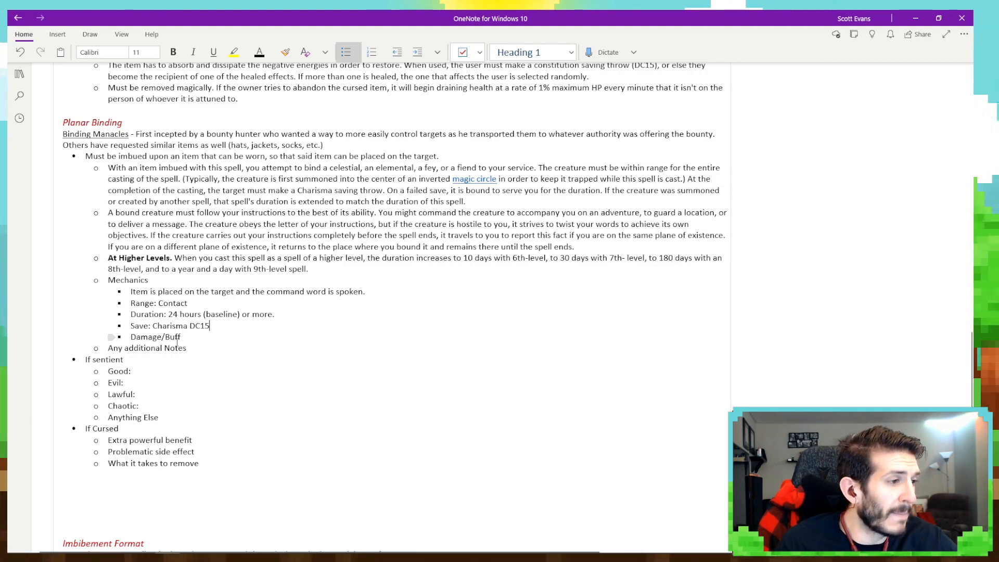
Delete the "Any additional Notes" bullet from the Planar Binding entry, leaving no blank line.
drag(187, 349, 152, 349)
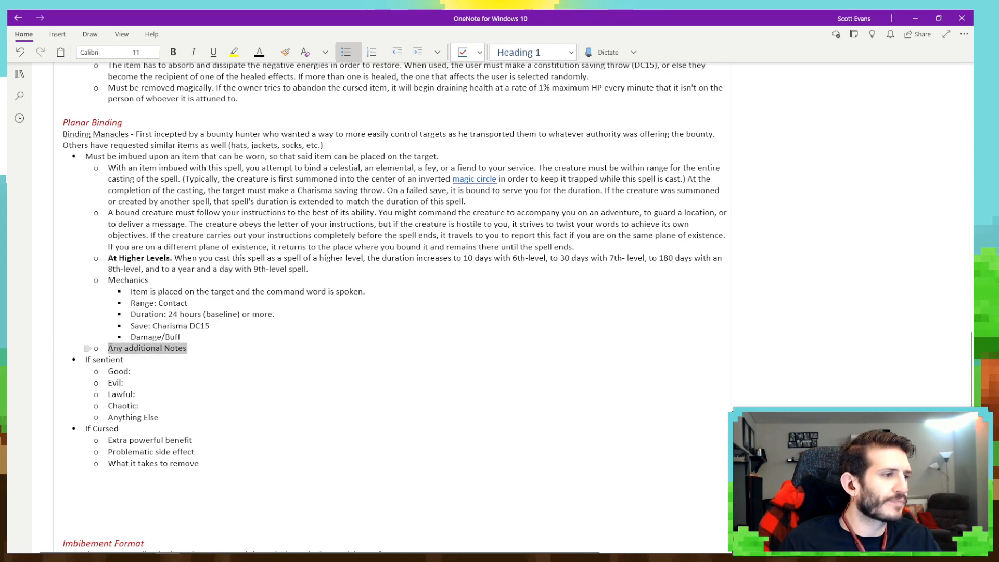
key(BackSpace)
key(BackSpace)
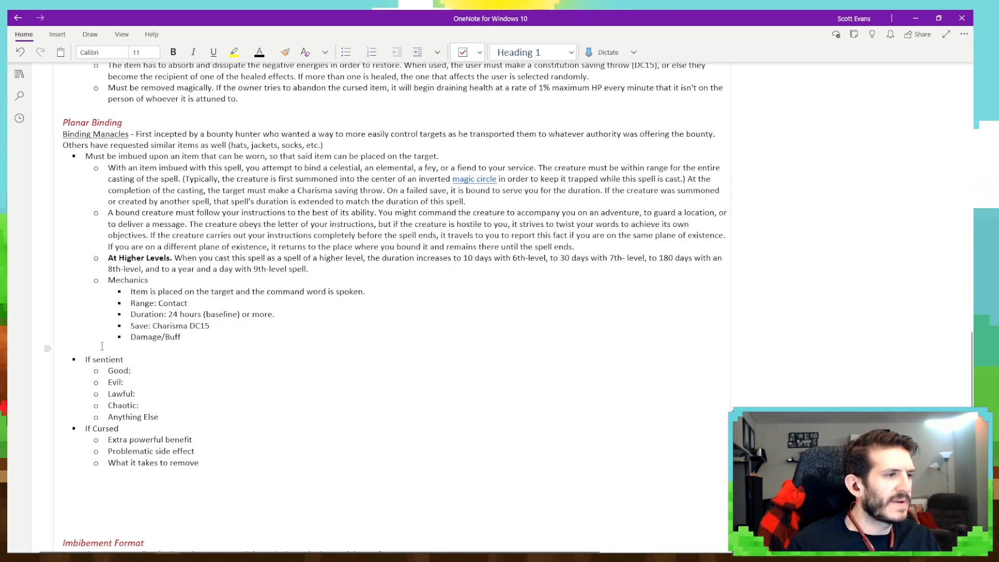
key(BackSpace)
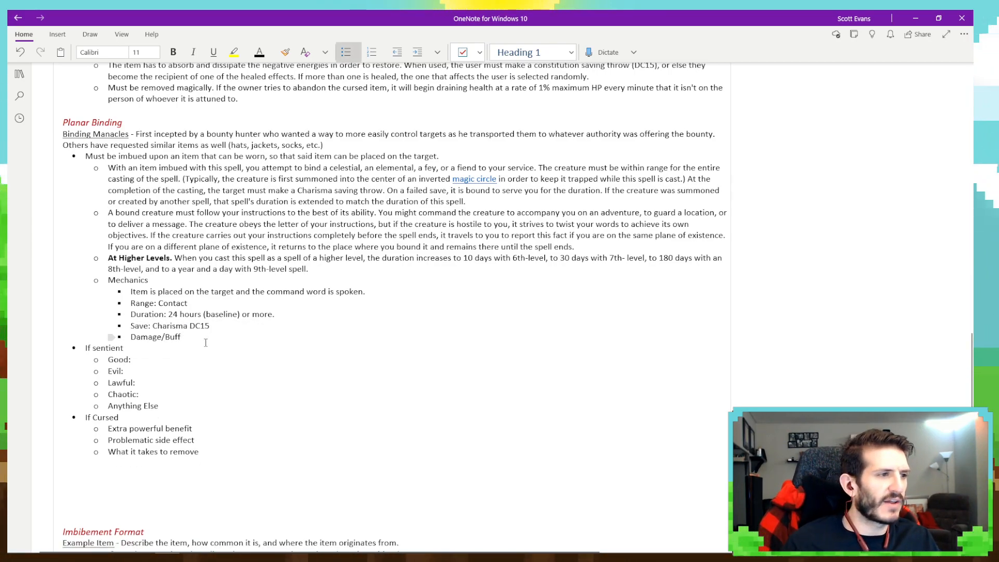
Delete the "Damage/Buff" bullet from Planar Binding's Mechanics list, including its empty line.
drag(190, 335, 114, 340)
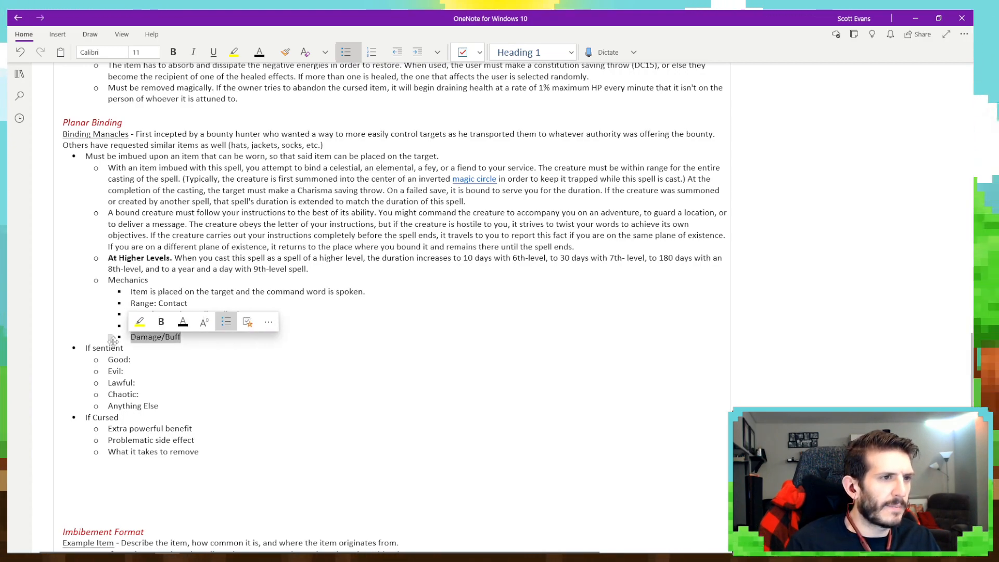
key(BackSpace)
key(BackSpace)
key(BackSpace)
key(BackSpace)
key(BackSpace)
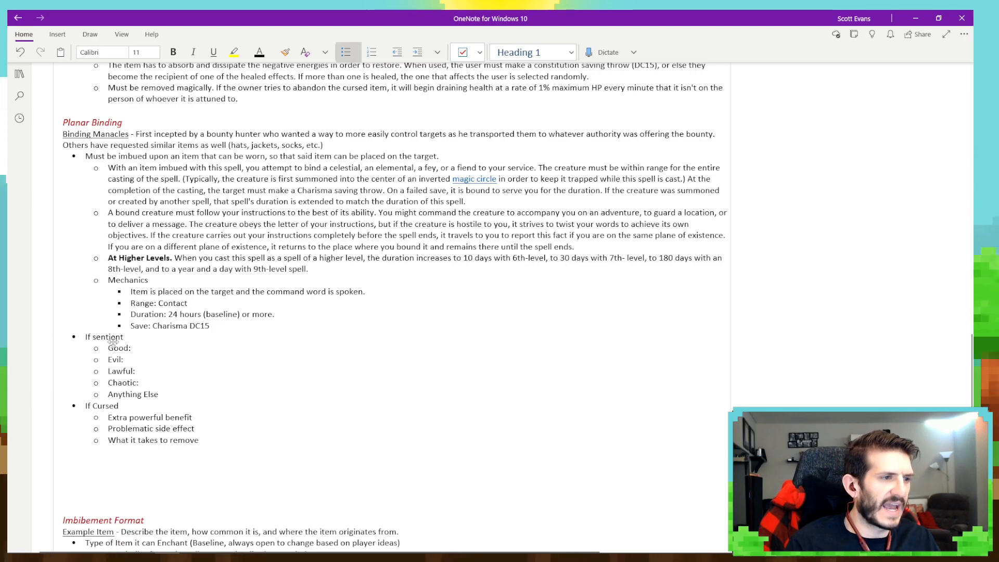
Begin the Good entry under Planar Binding's "If sentient" list with "The item is very litigious.".
click(142, 346)
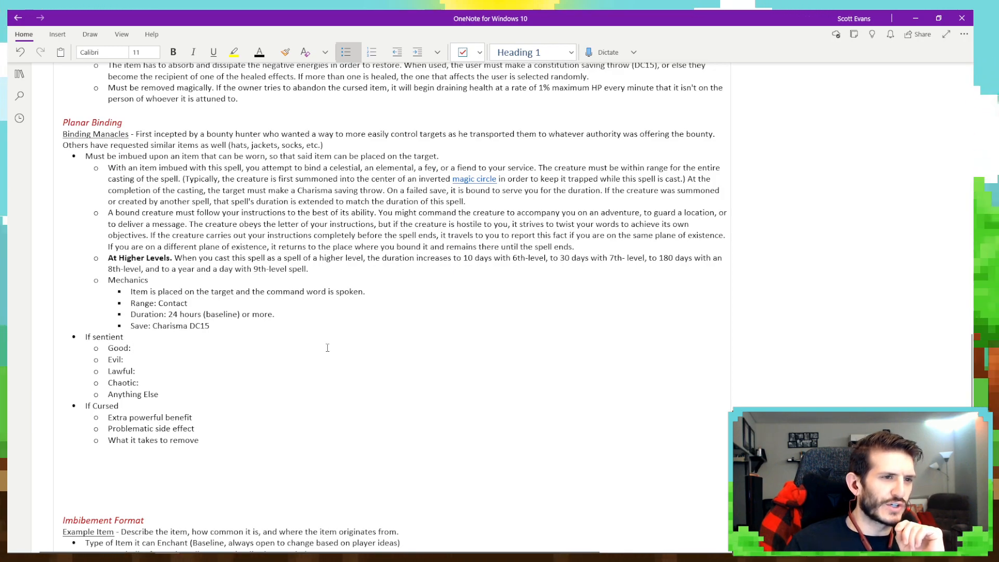
click(176, 353)
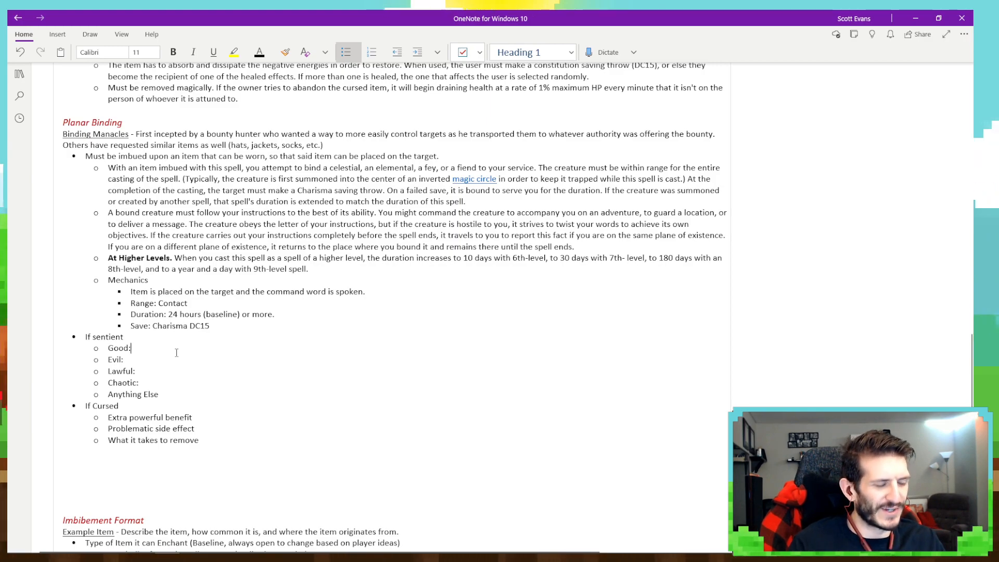
text(The item)
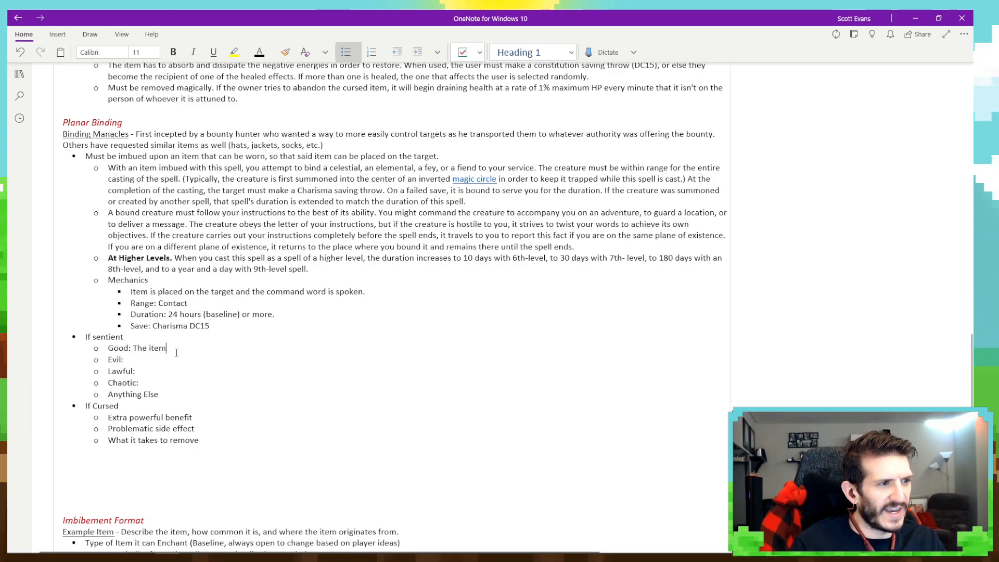
text( is ver)
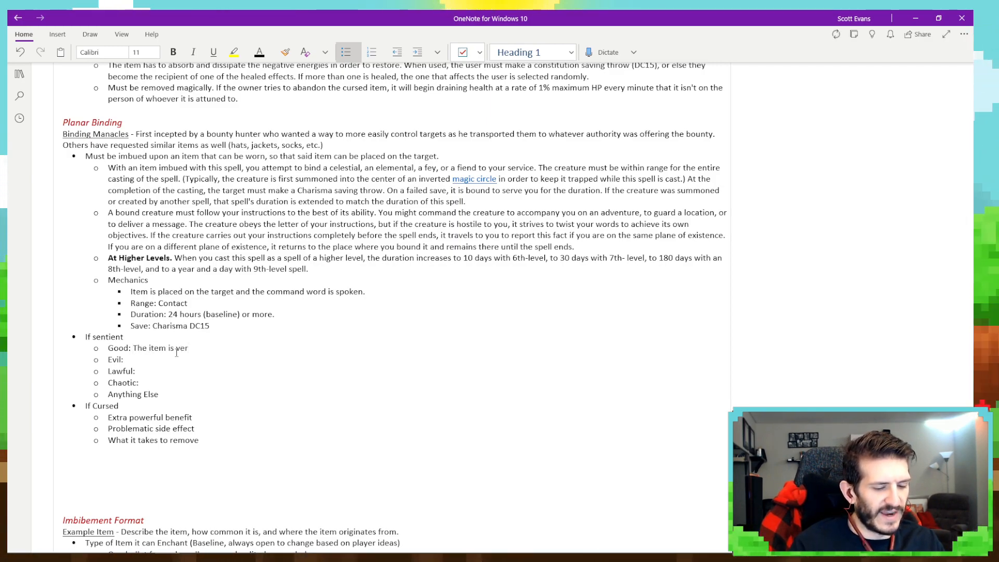
text(y litigious)
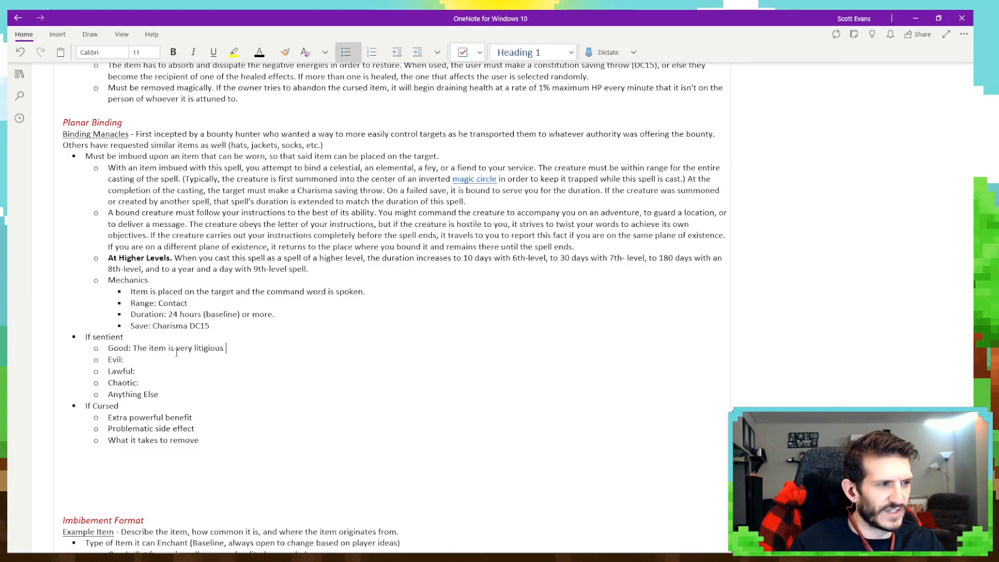
text(. )
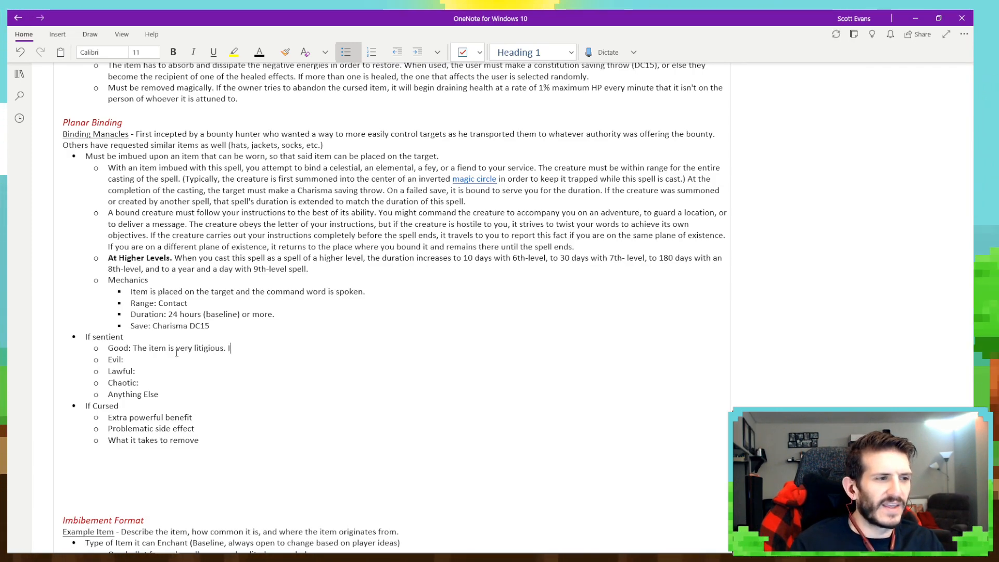
Add to the Good entry: "It will warn the user if they've accidentally worded their commands".
text(It will warn )
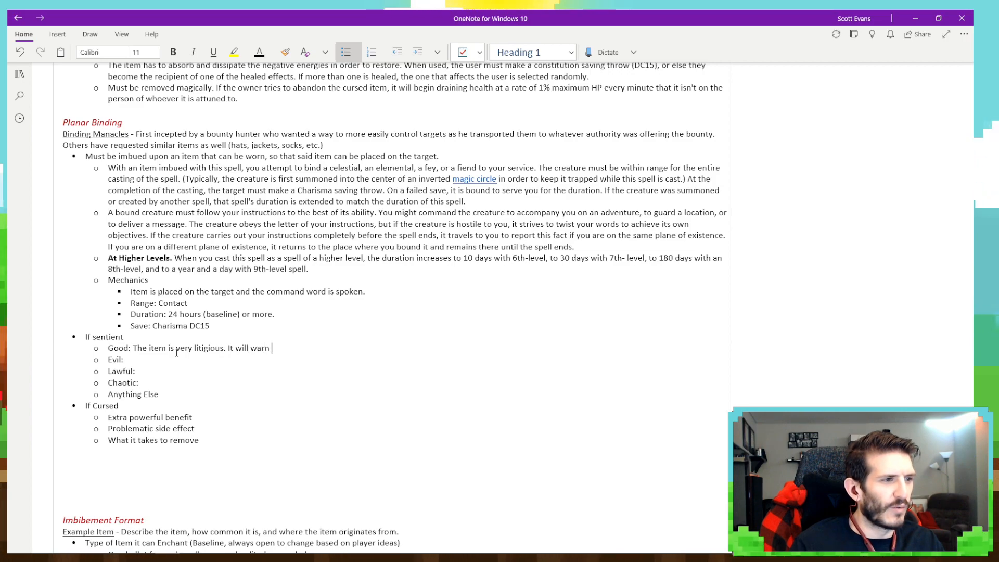
text(the user if th)
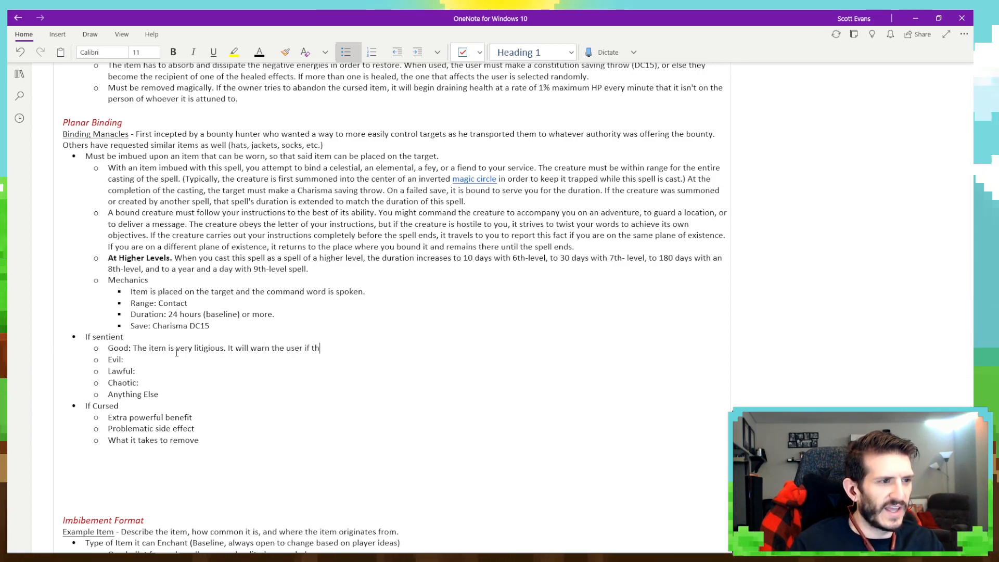
text(ey've accidentlay)
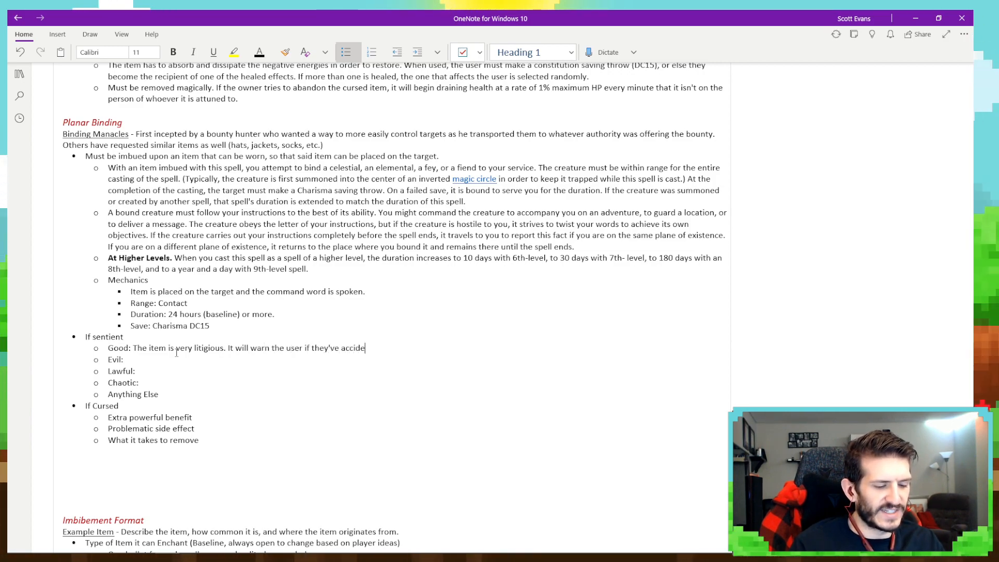
key(BackSpace)
key(BackSpace)
key(BackSpace)
key(BackSpace)
text(ally)
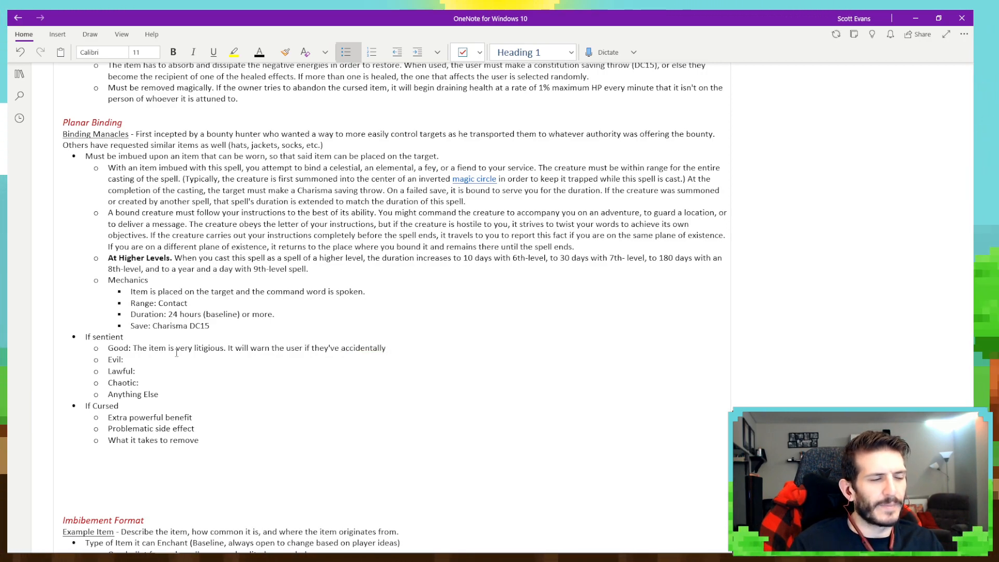
text( wor)
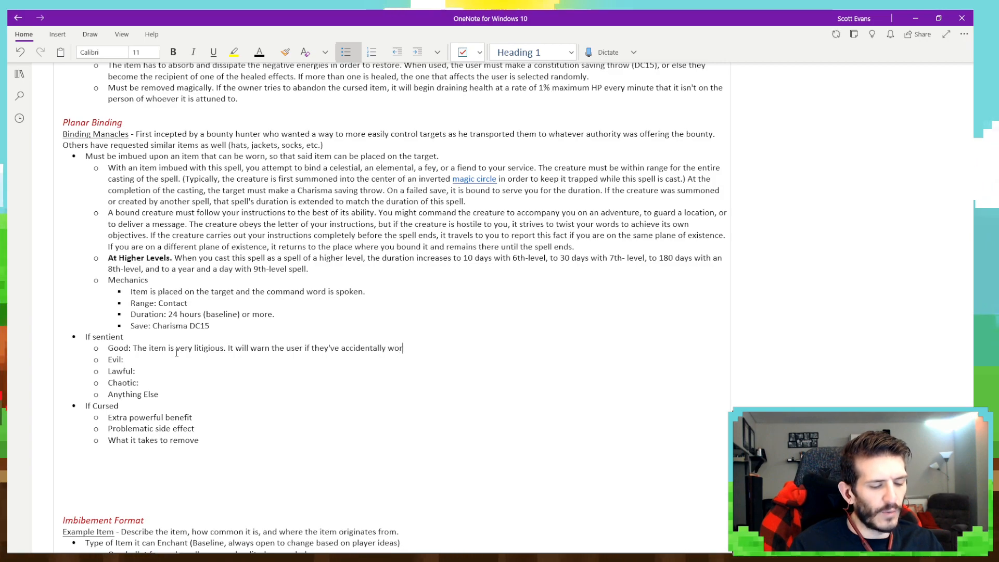
text(ded their commands )
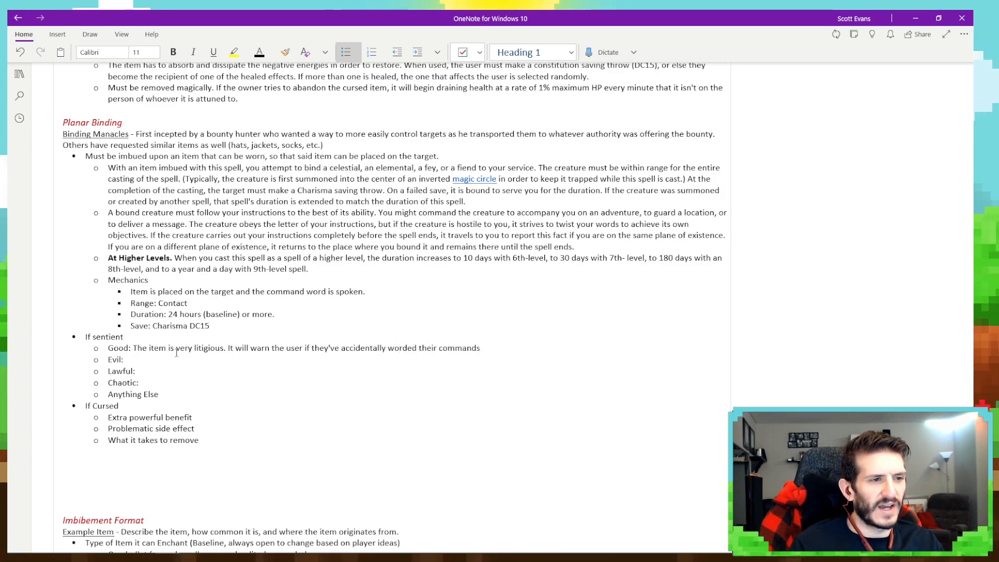
Continue the Good entry's warning sentence with "in a way that allows for a loophole".
text(in a way that allow)
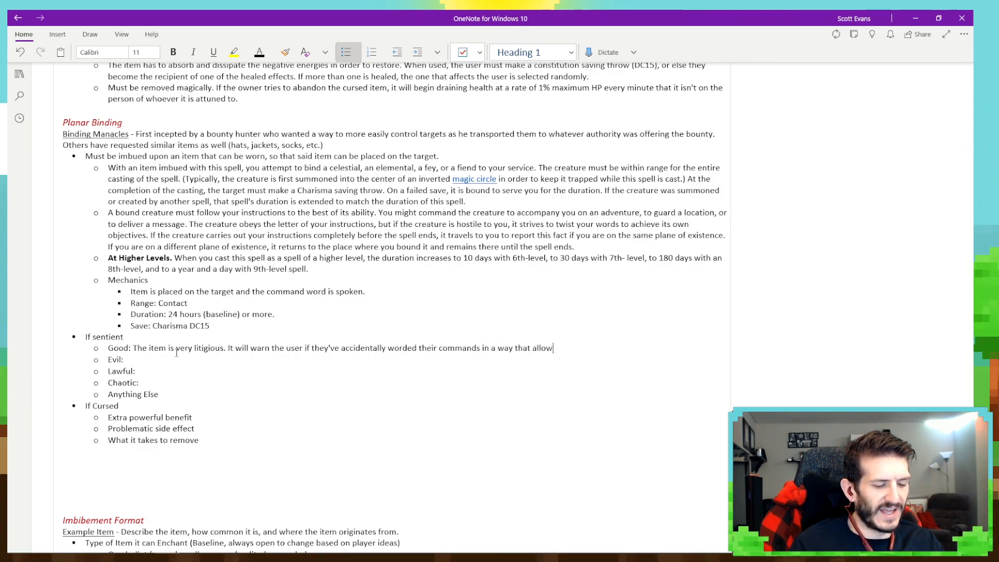
text(s for a loop)
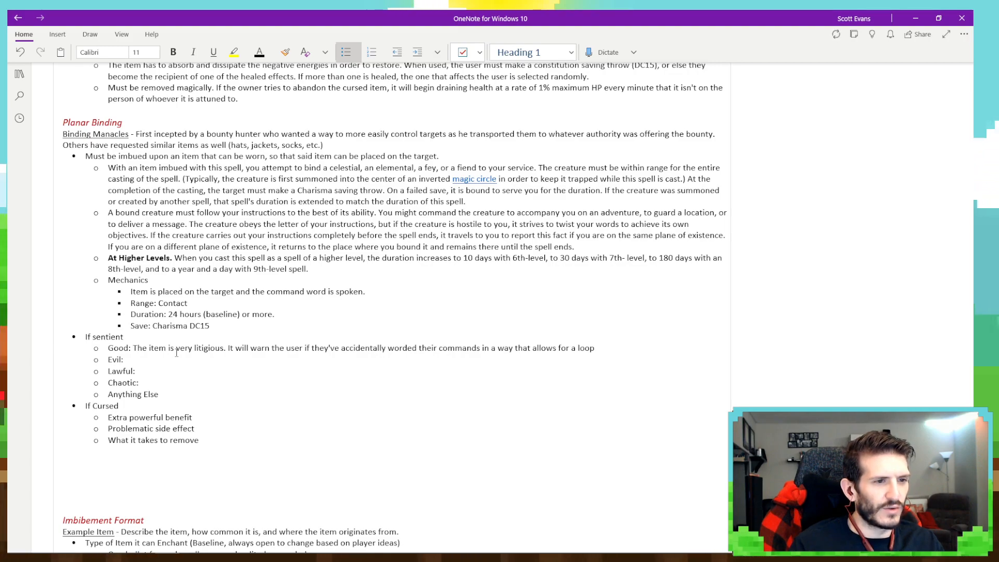
text(hole)
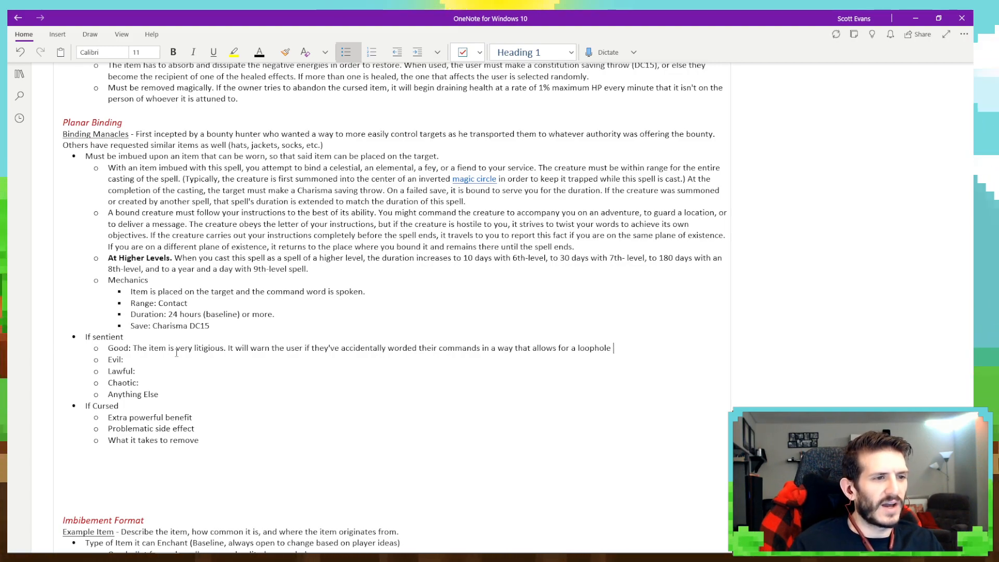
Finish the Good entry with "so that the user can quickly clarify and ensure the target follows the instructions properly.".
text( so that t)
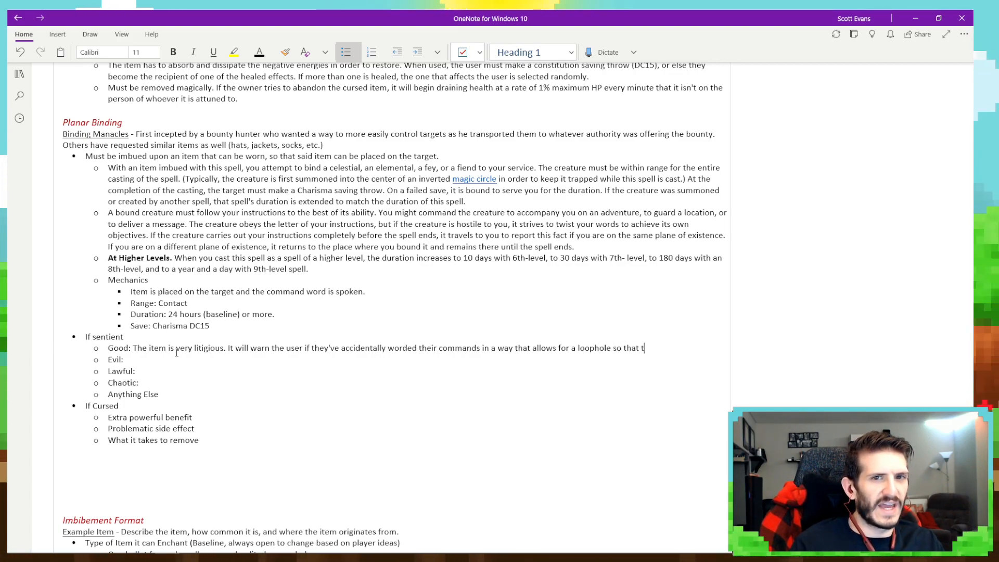
text(he user )
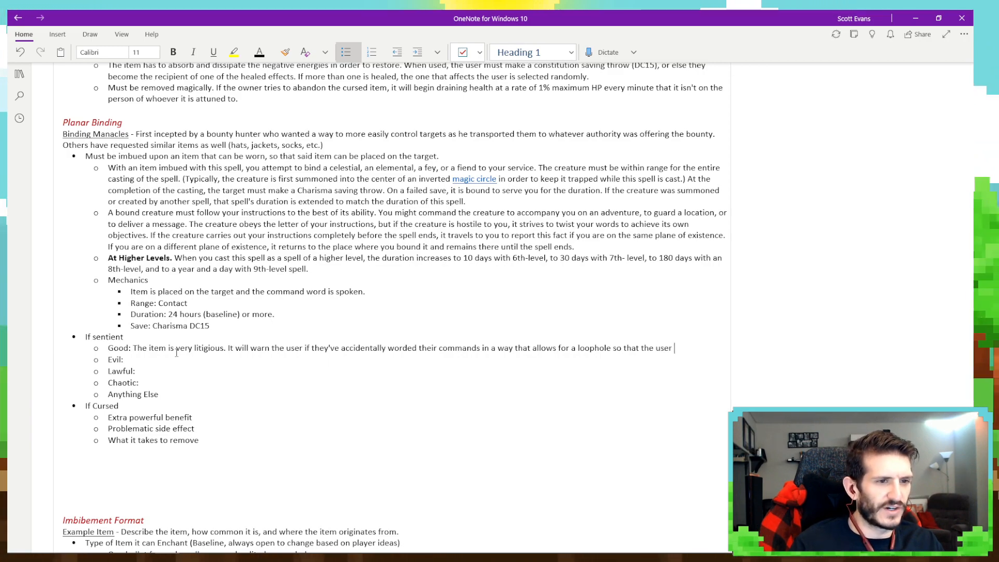
text(can quickl)
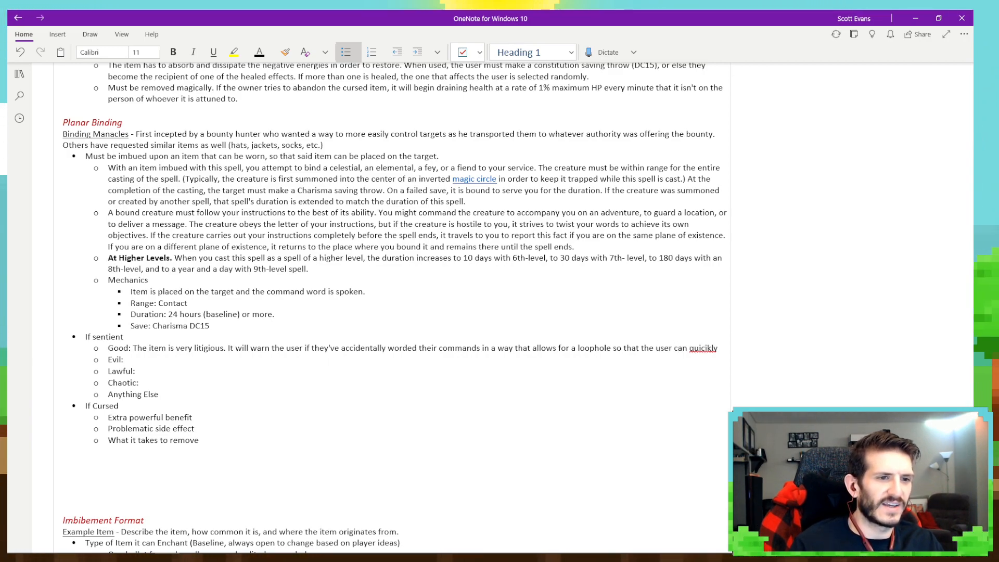
text(ly c)
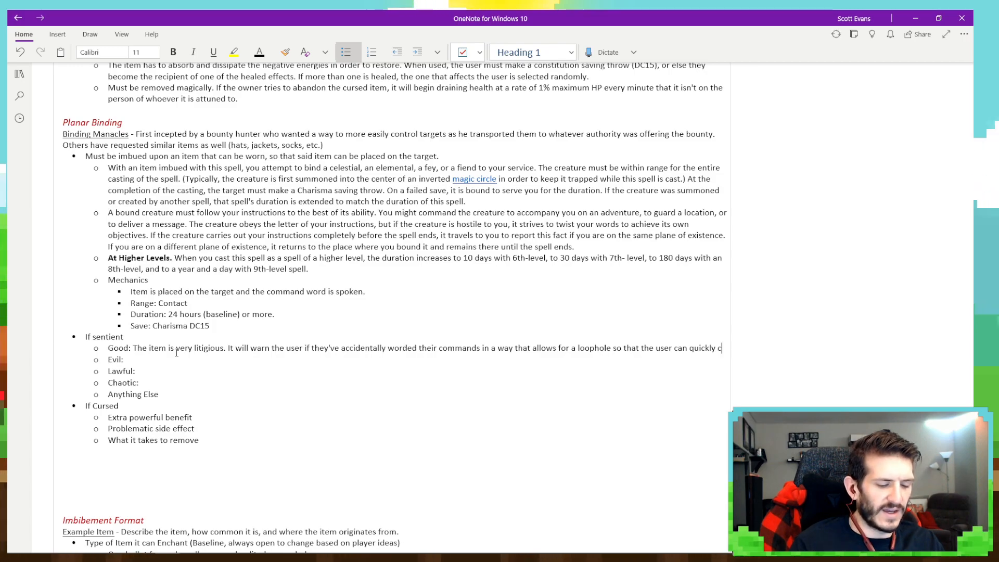
text(larify a)
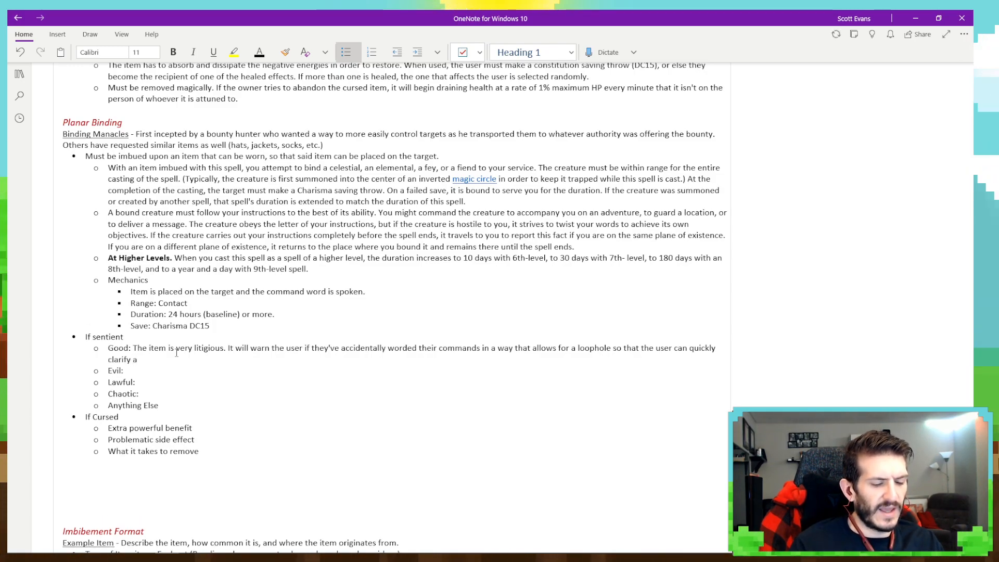
text(nd ensure the target)
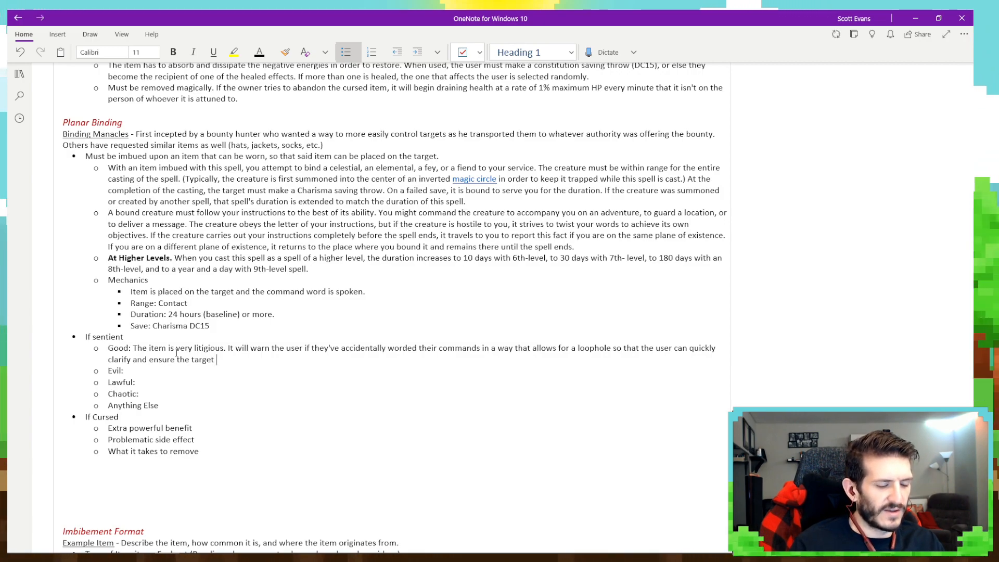
text( follows t)
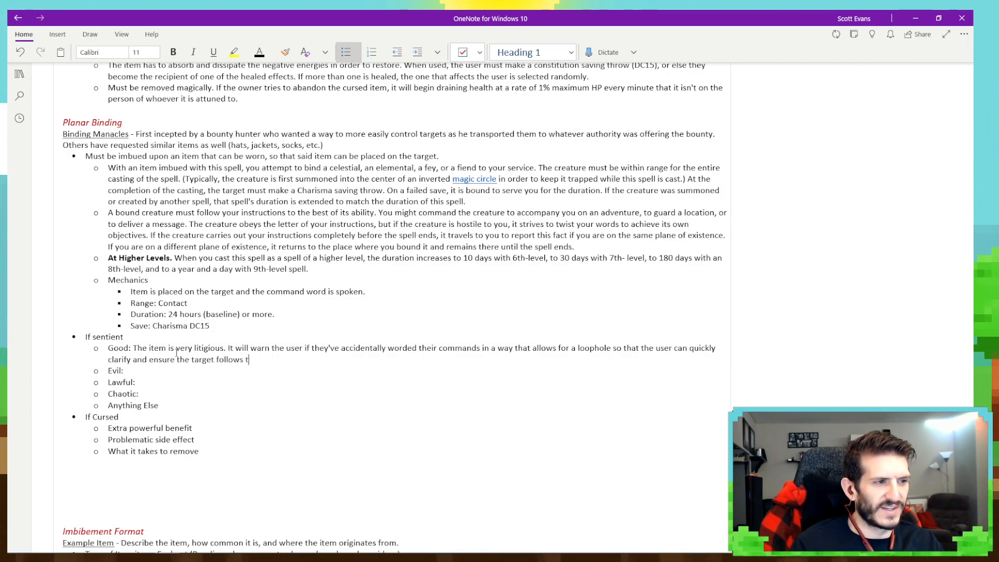
text(he instructions properly.)
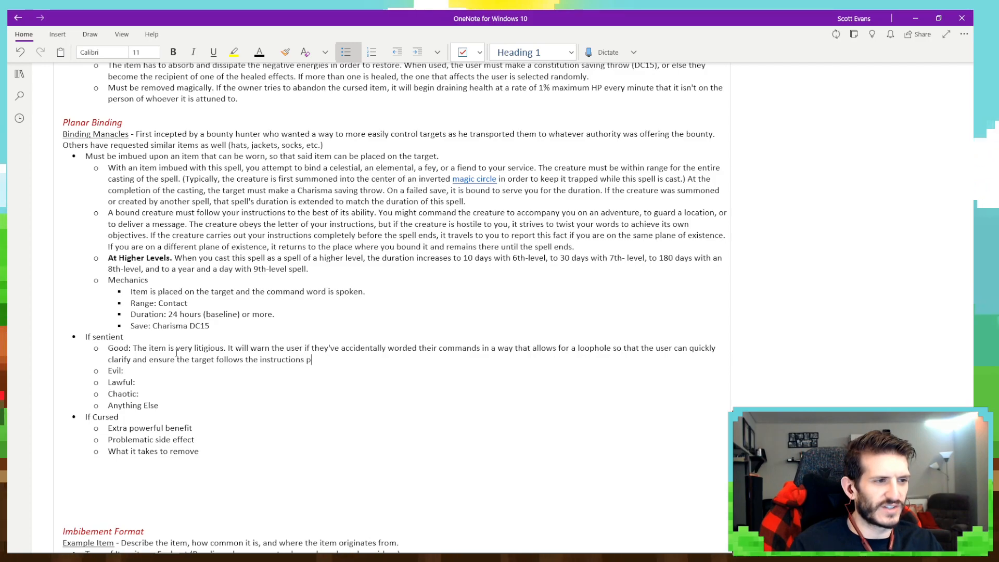
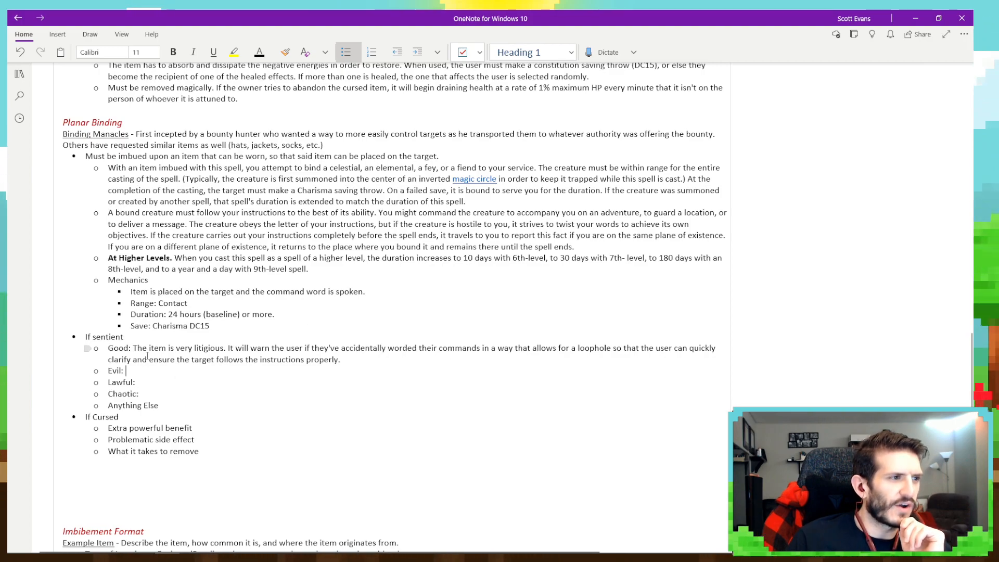
Begin the Evil entry under Planar Binding's "If sentient" list with "The item is more than happy to "babysit" the target.".
text(The)
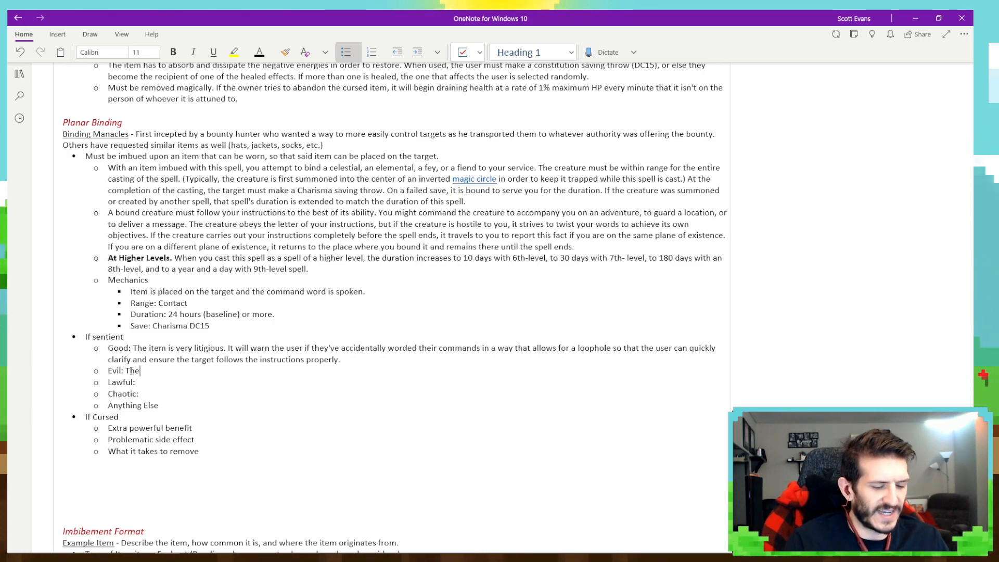
text(item is m)
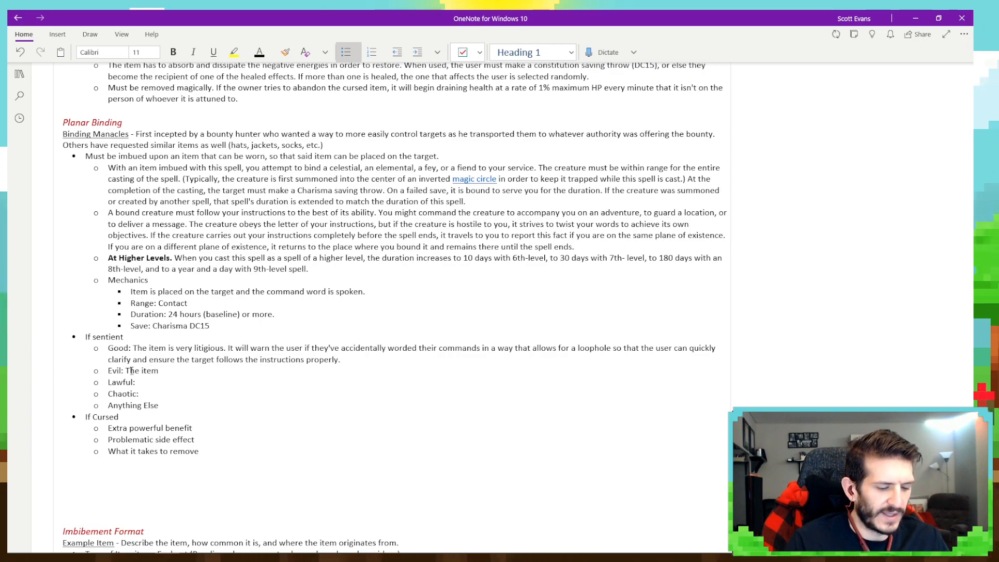
text(han h)
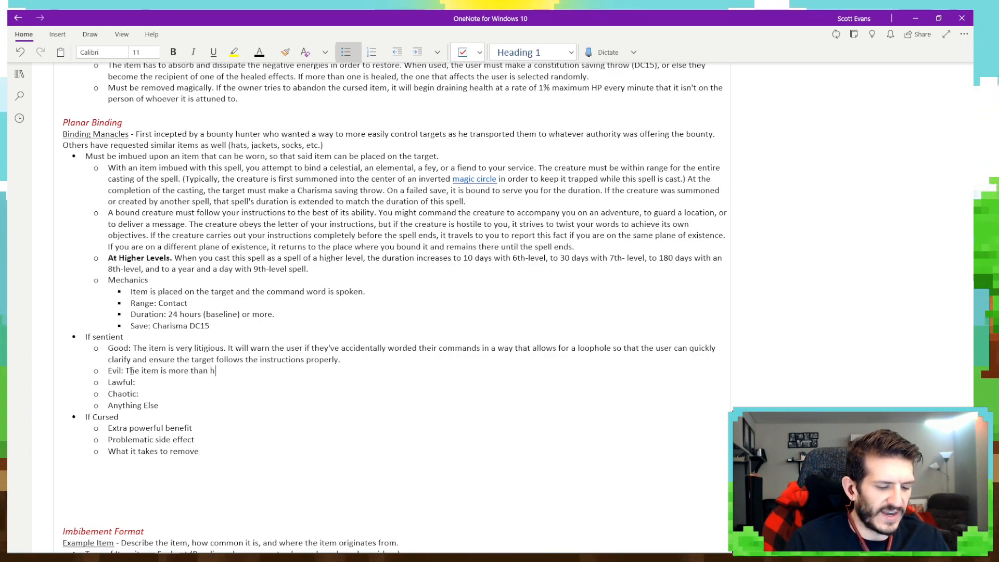
text(appy to "ba)
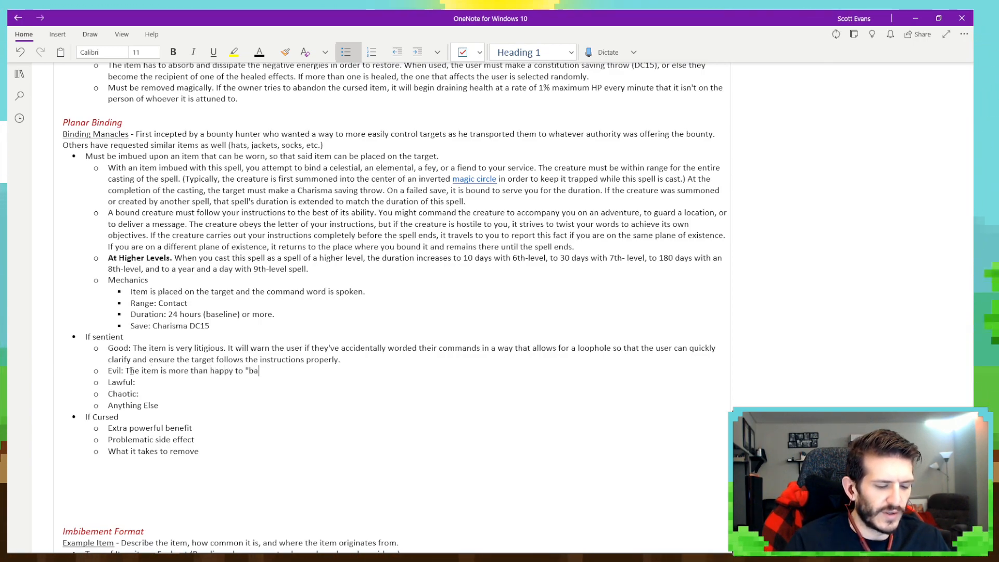
text(bysit" the)
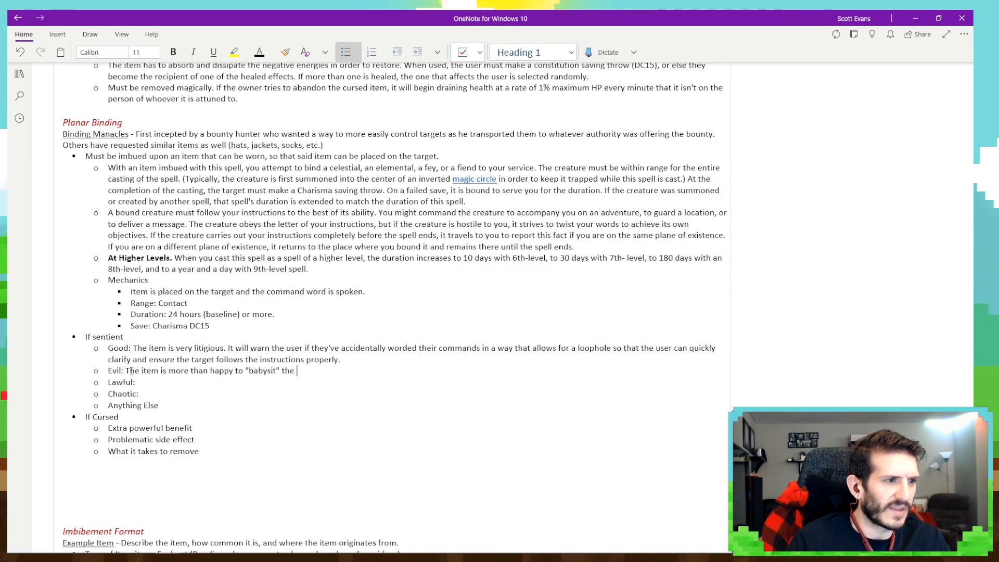
text( target. I)
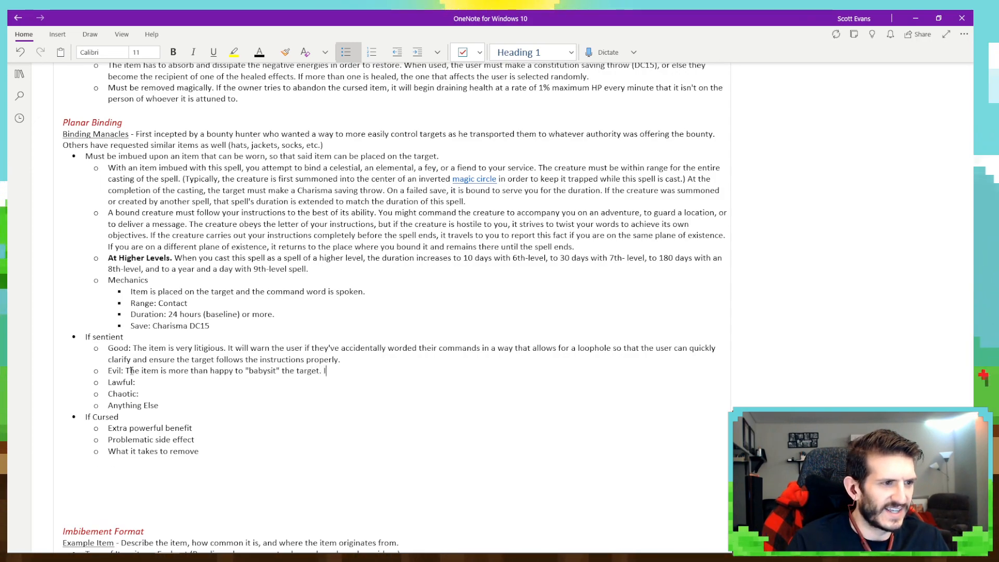
Add to the Evil entry: "If the target tries to go against the spirit of the instructions given to it,".
text(f the targ)
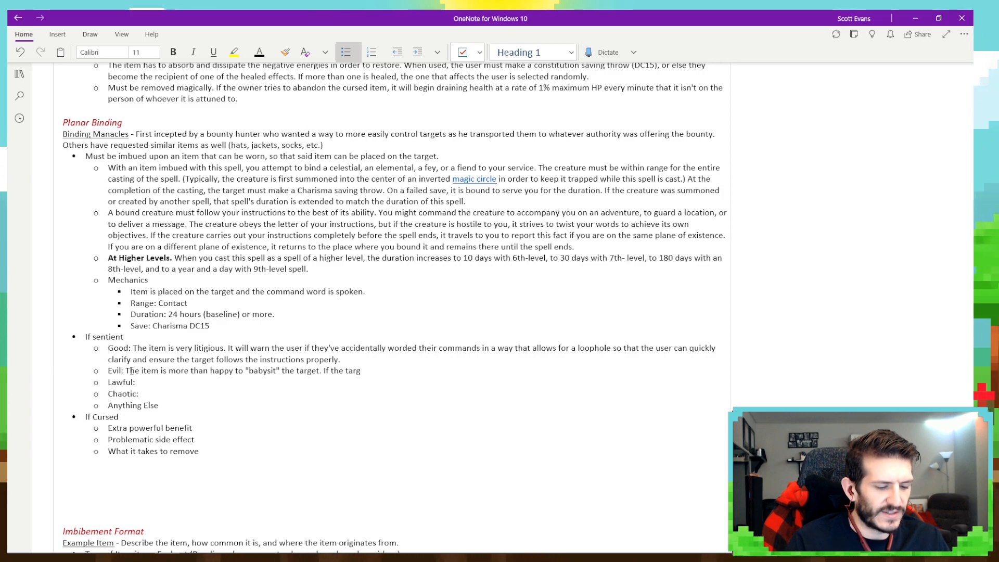
text(et tries to )
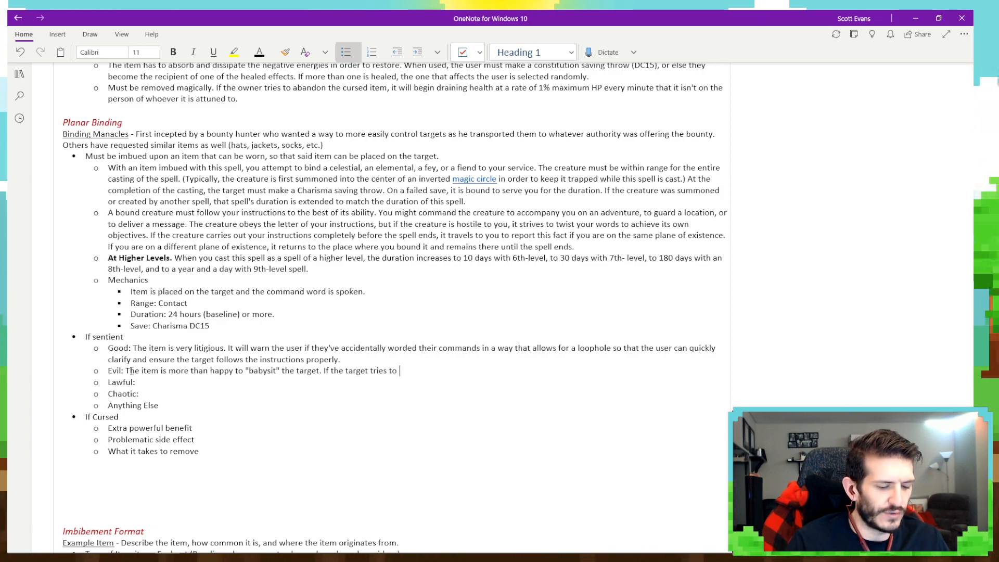
text(go against th)
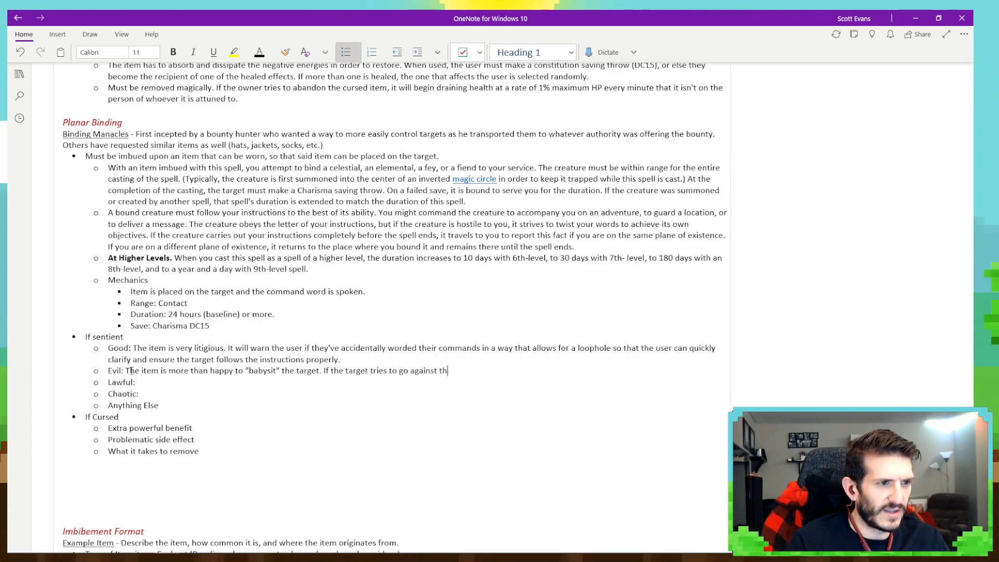
text( the)
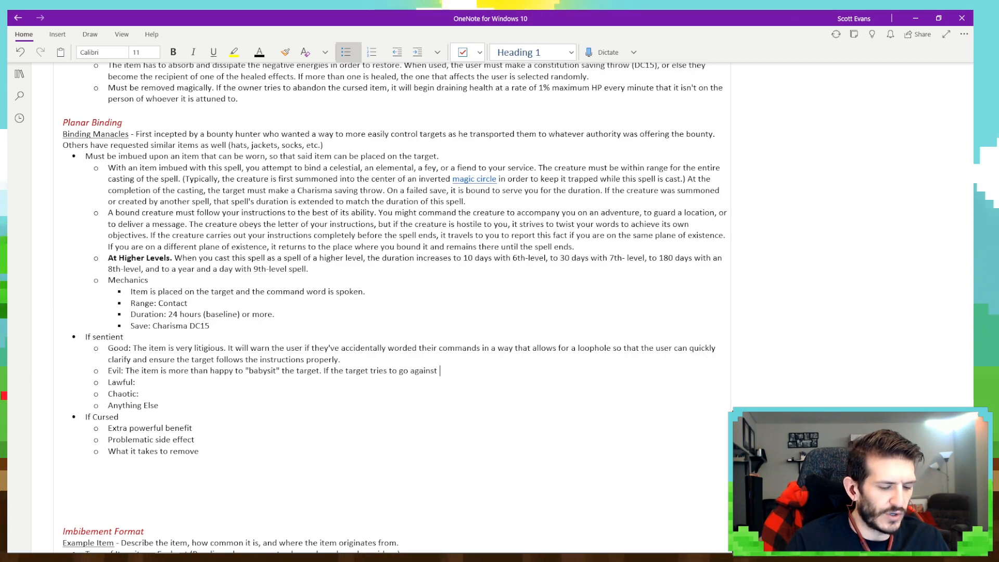
text( sp)
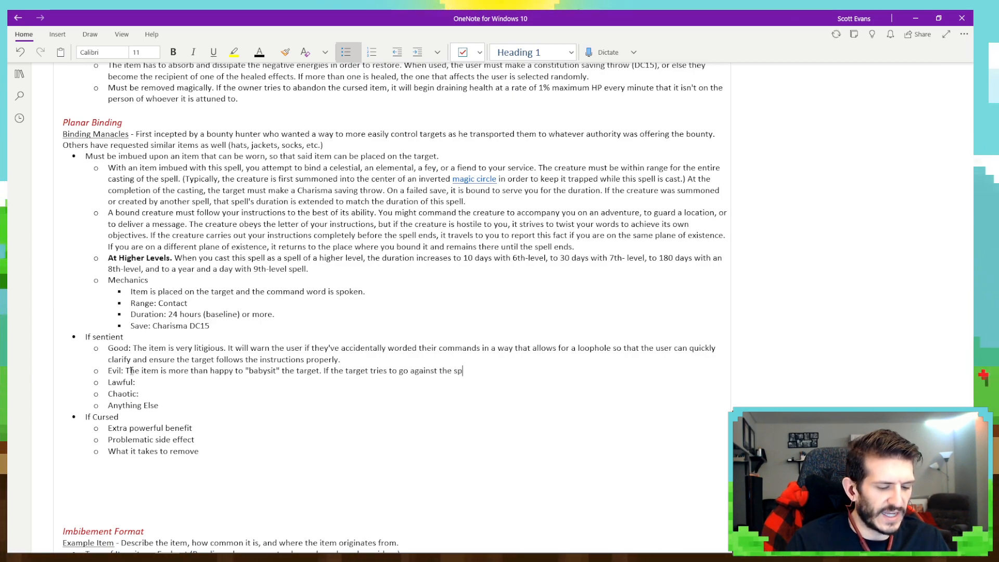
text(irit of the inst)
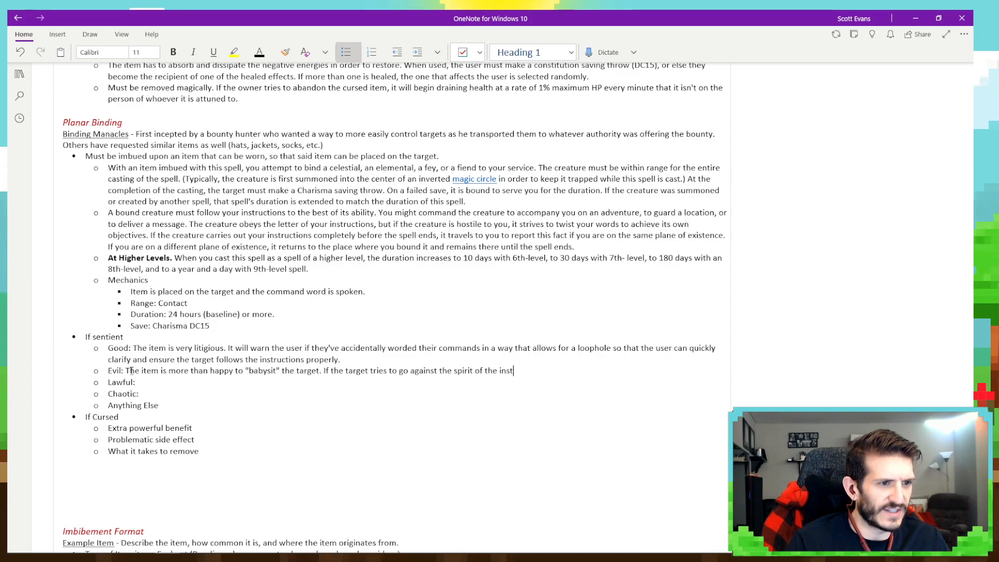
text(ructions given to it, t)
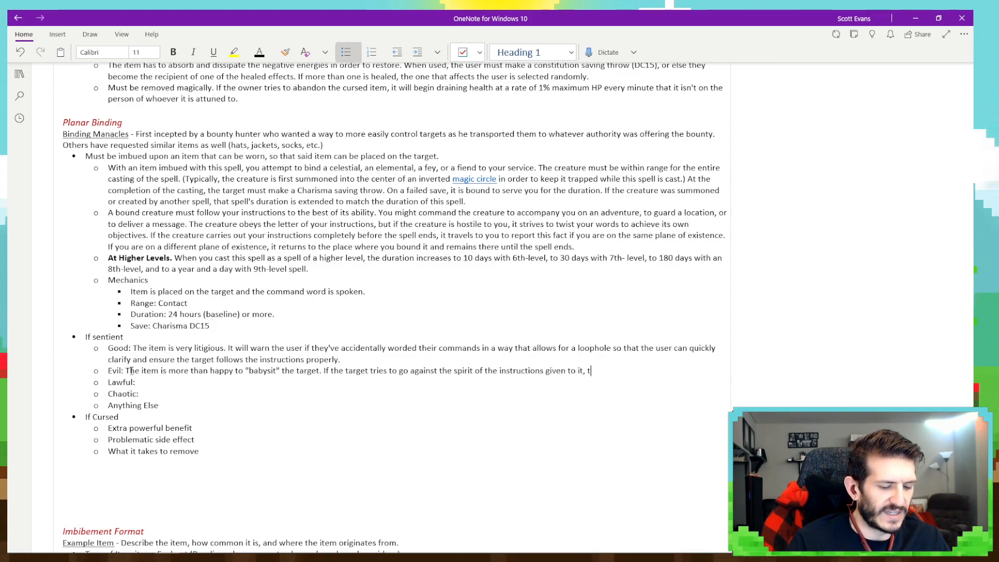
key(BackSpace)
text(iven to it, i)
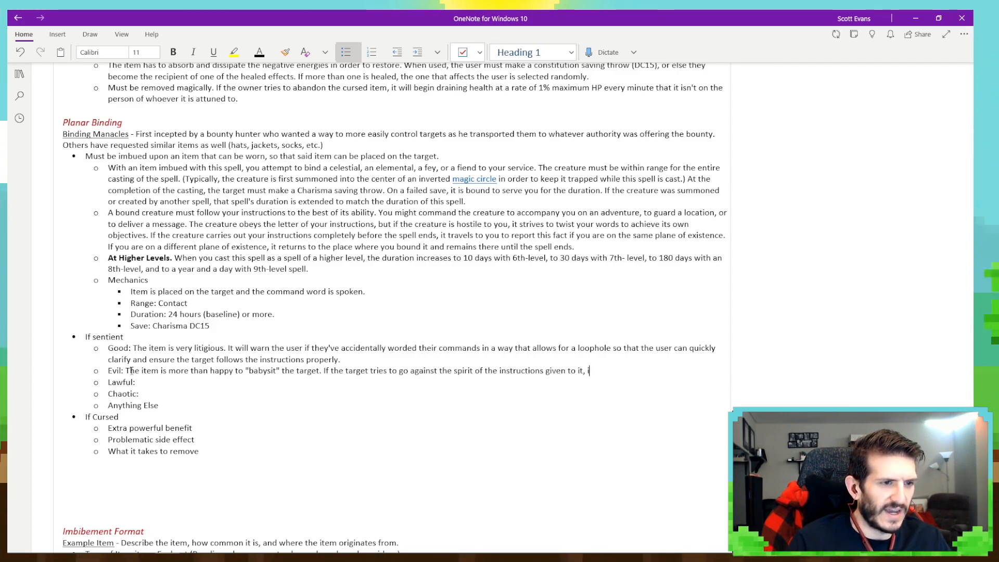
key(BackSpace)
Complete the Evil entry's second sentence with "the item gives the target a little zap, doing 5 damage to it.".
text(the item)
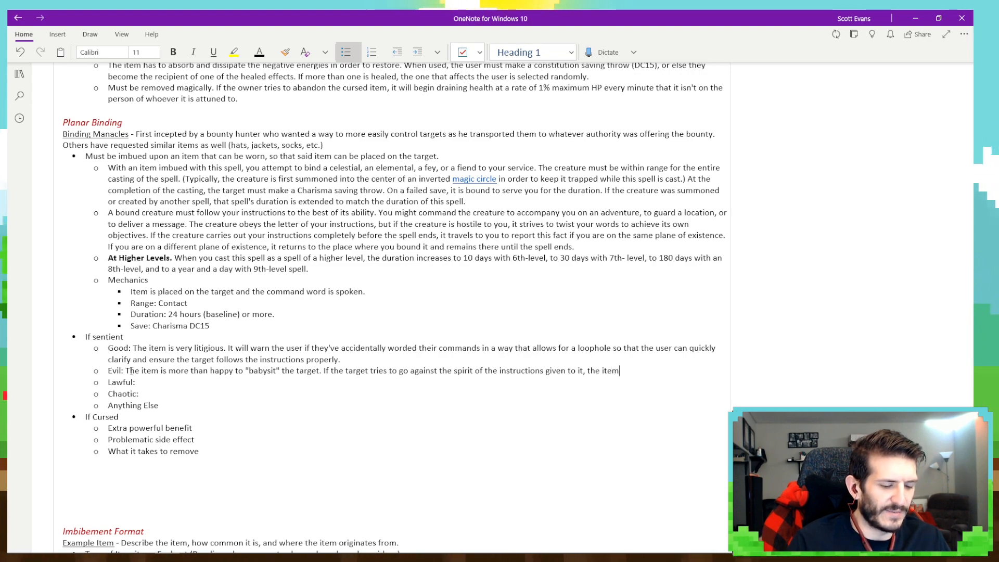
text( gives the t)
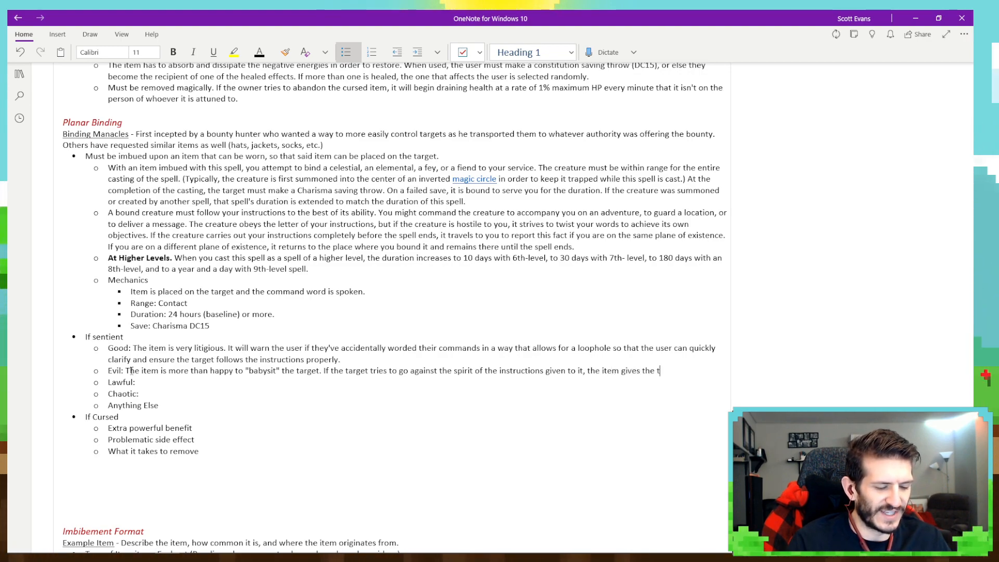
text(arget a little )
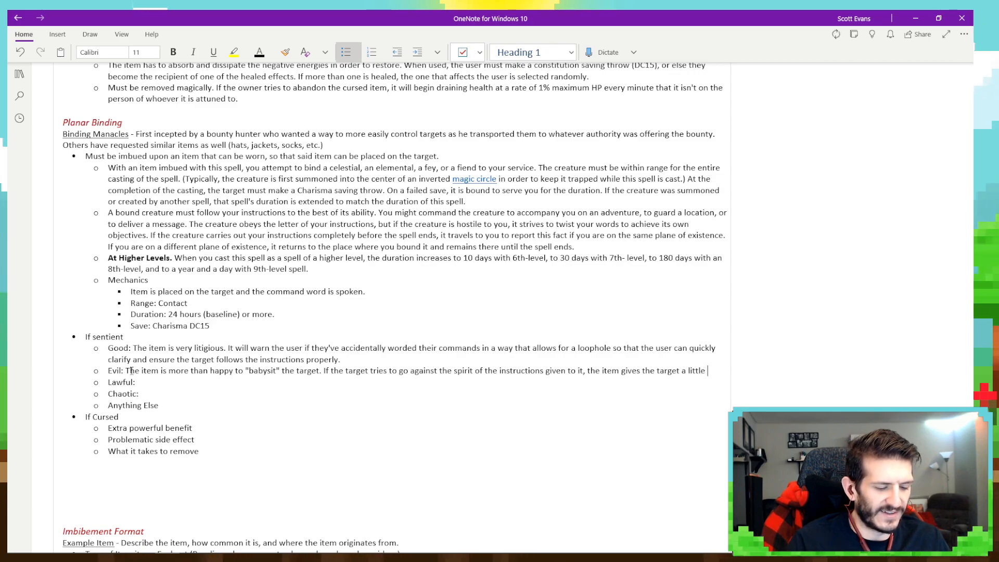
text(zap, doi)
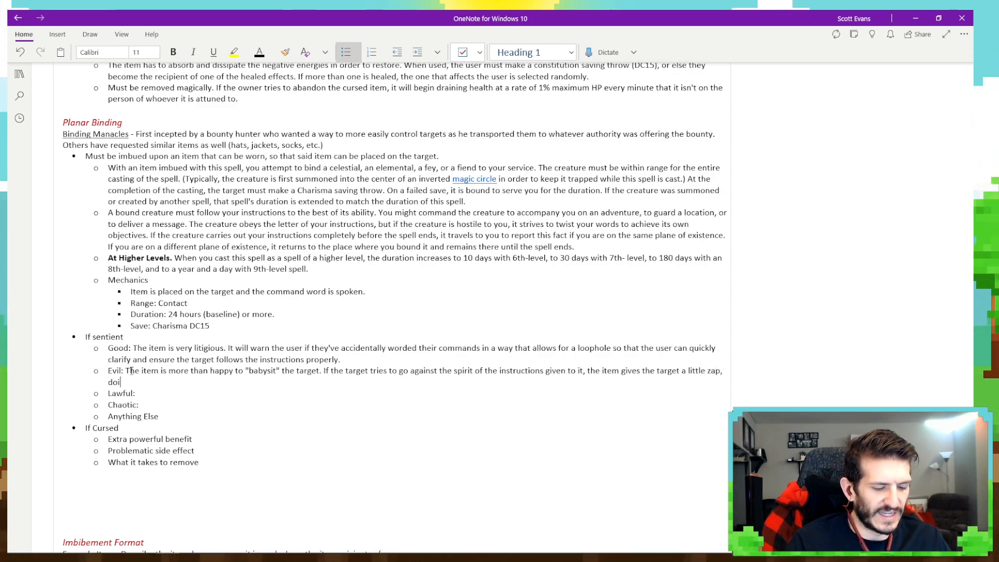
text(ng )
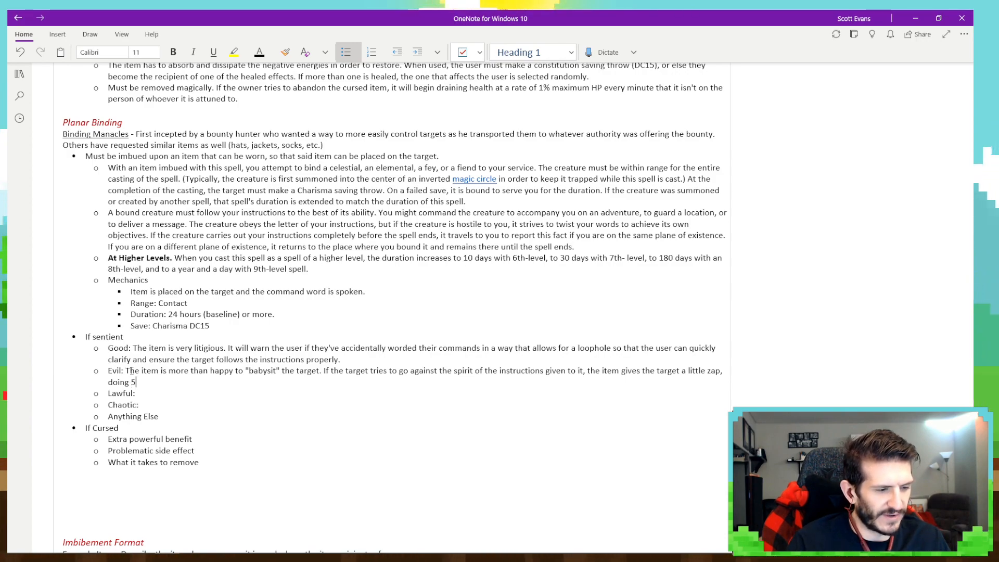
text(5)
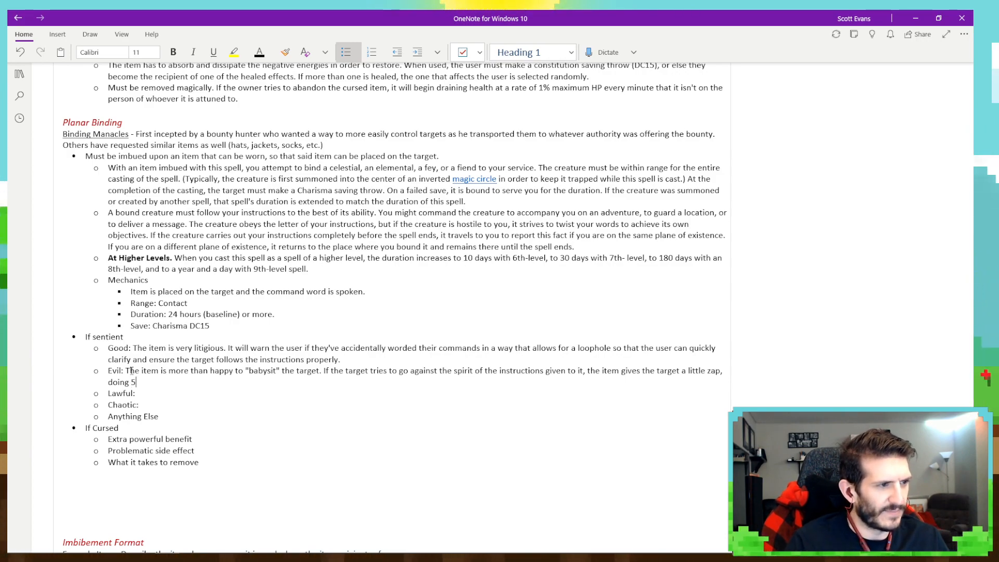
text( dama)
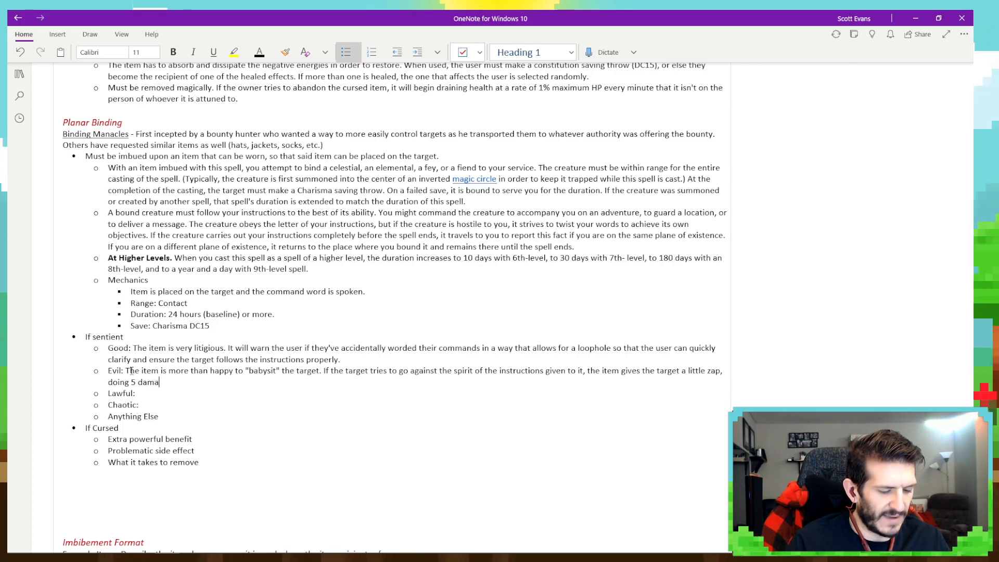
text(ge to the)
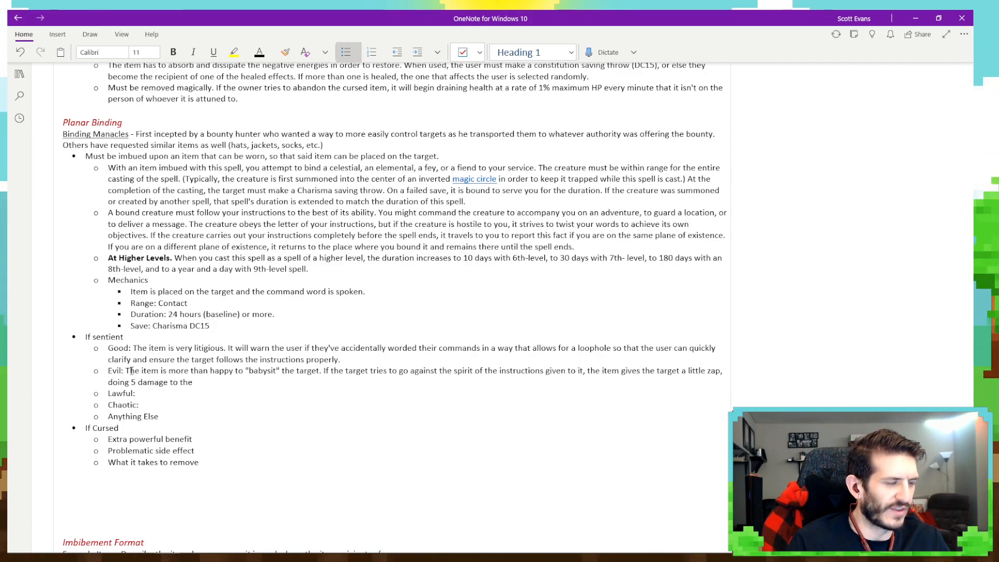
key(BackSpace)
key(BackSpace)
key(BackSpace)
key(BackSpace)
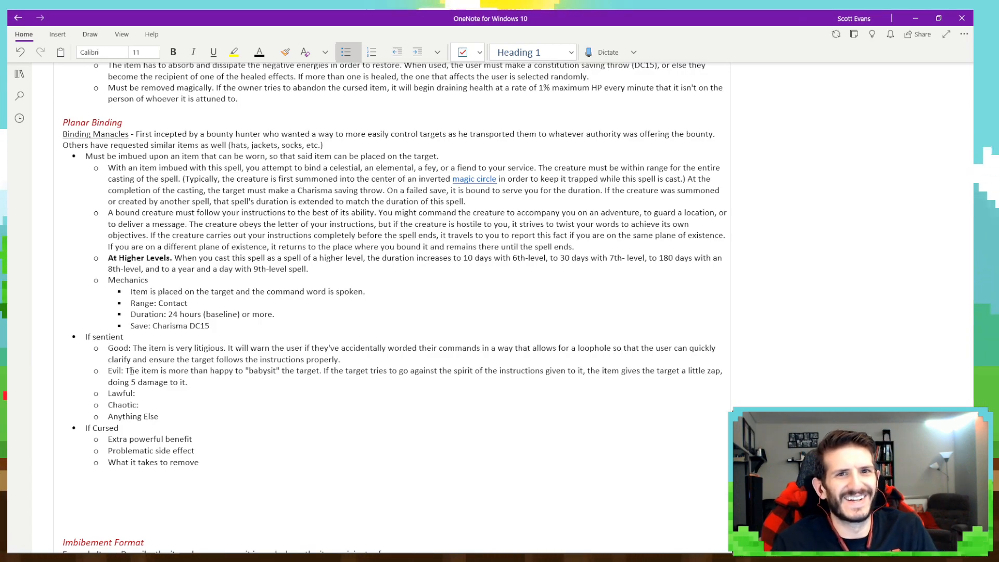
Begin the Lawful entry under Planar Binding's "If sentient" list with the word "The".
click(139, 405)
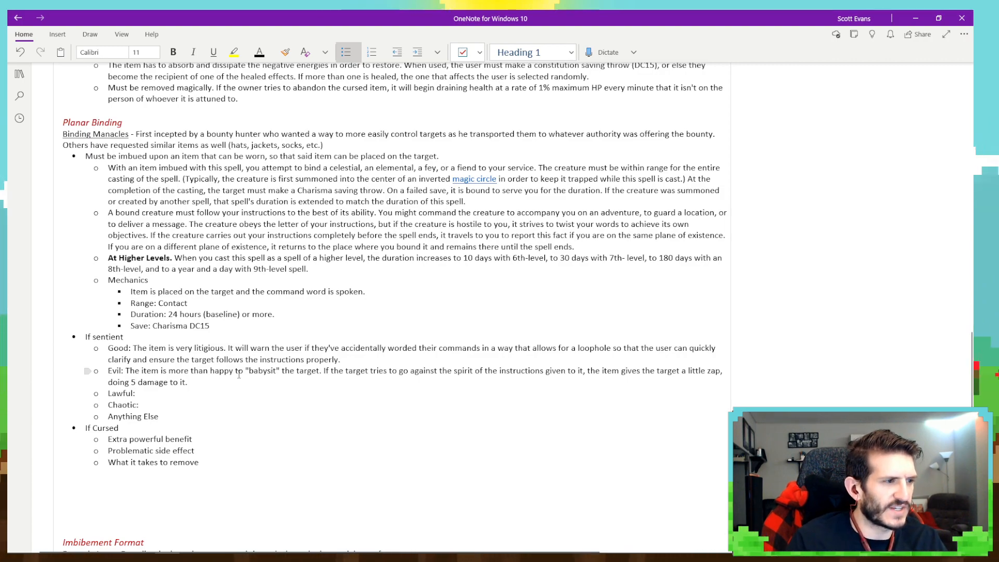
text(The duration)
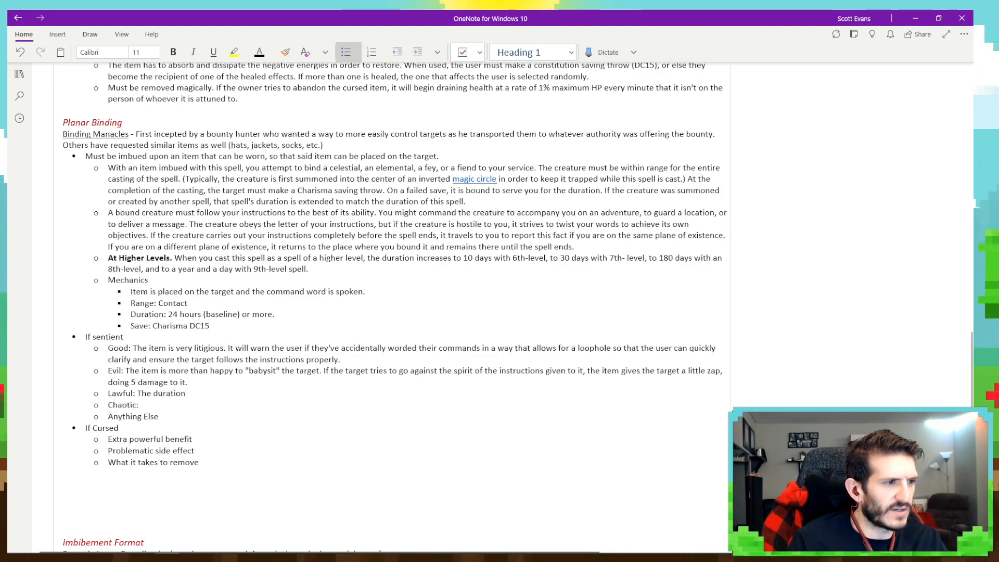
key(BackSpace)
key(BackSpace)
key(BackSpace)
key(BackSpace)
key(BackSpace)
key(BackSpace)
key(BackSpace)
key(BackSpace)
key(BackSpace)
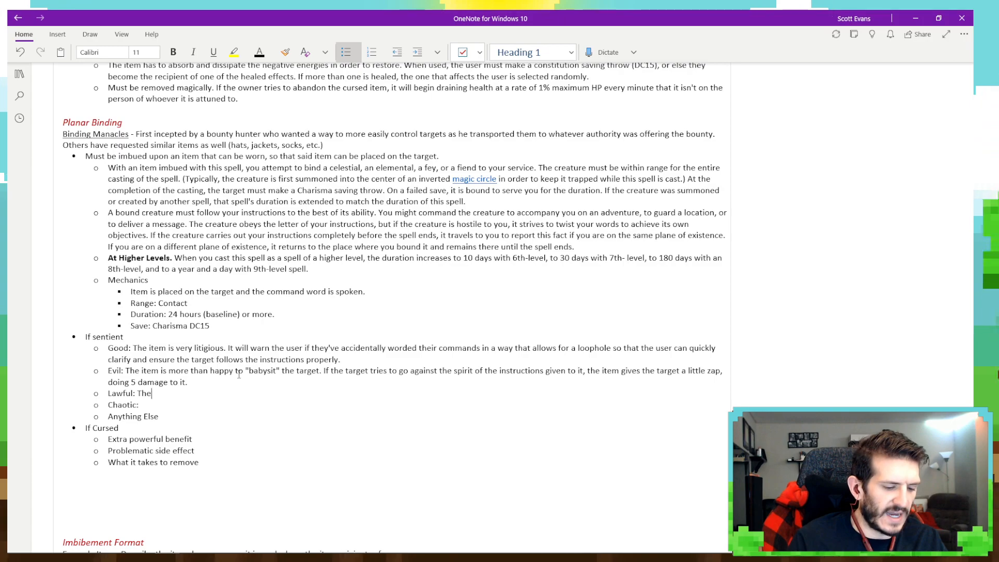
text(item)
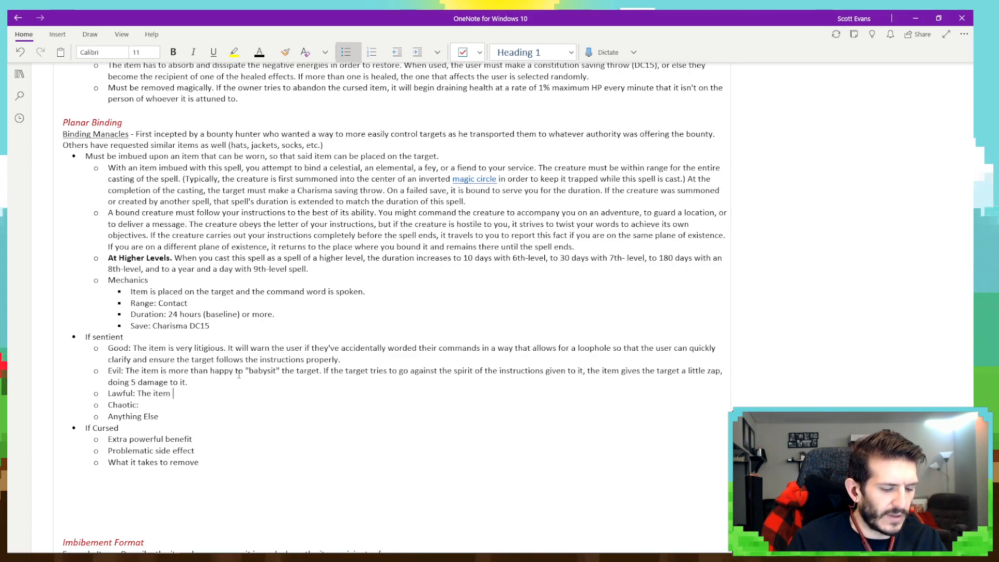
text( ensures that)
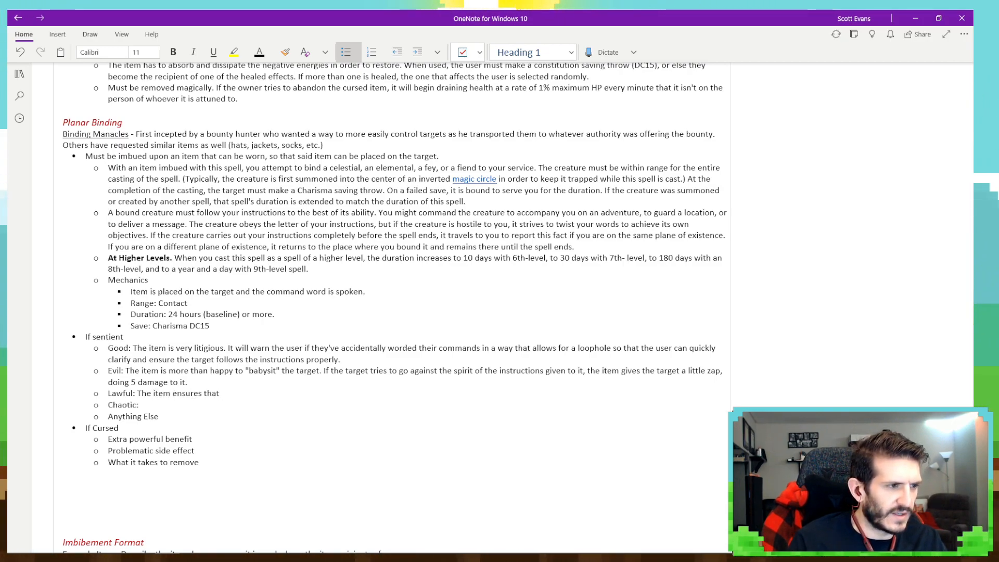
key(BackSpace)
key(BackSpace)
key(BackSpace)
key(BackSpace)
key(BackSpace)
key(BackSpace)
key(BackSpace)
key(BackSpace)
key(BackSpace)
key(BackSpace)
key(BackSpace)
key(BackSpace)
key(BackSpace)
key(BackSpace)
key(BackSpace)
key(BackSpace)
key(BackSpace)
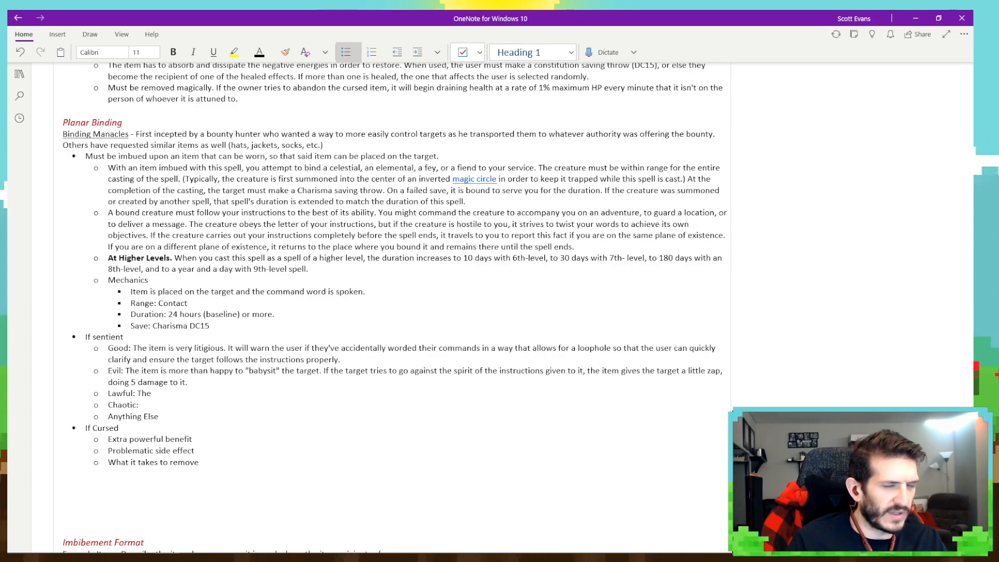
Continue the Lawful entry after "The" with "duration of the spell is only half as long, however,".
text(du)
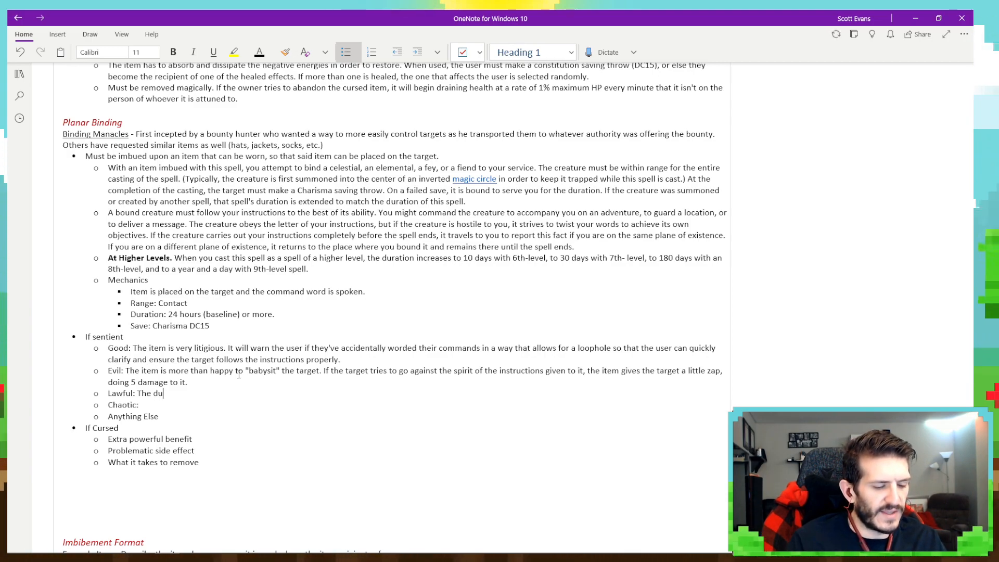
text(ration of the spel)
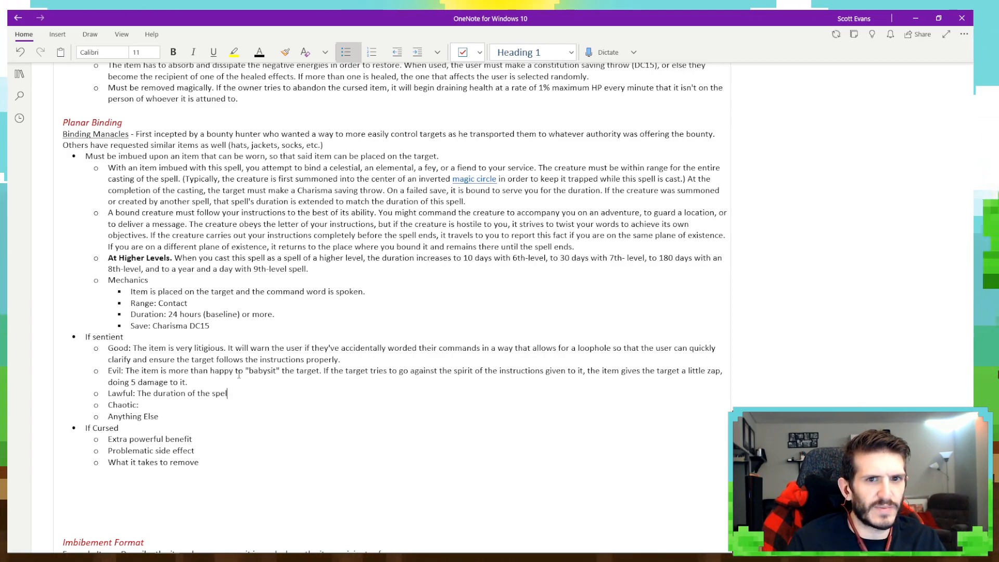
text(l is only half)
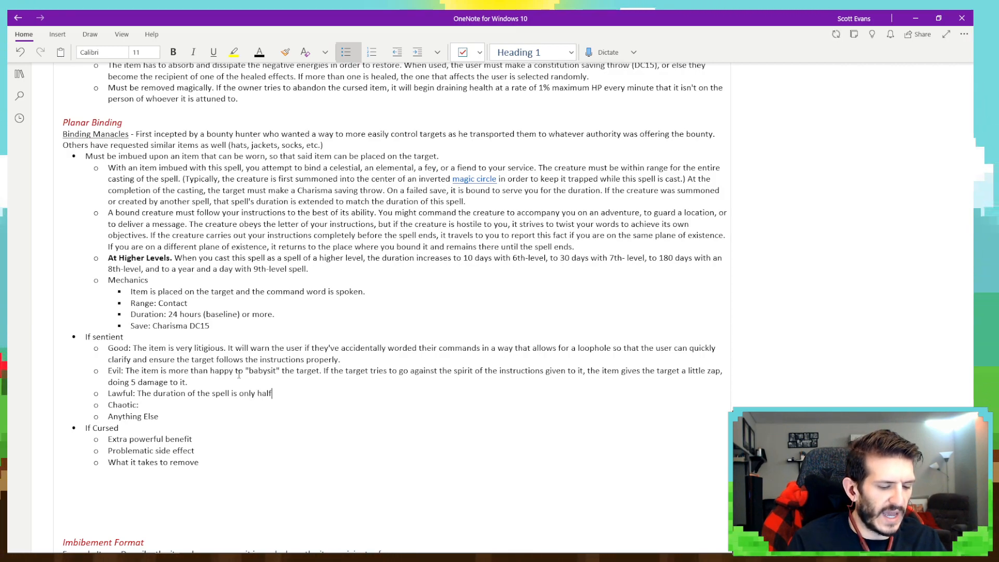
text( as long, ho)
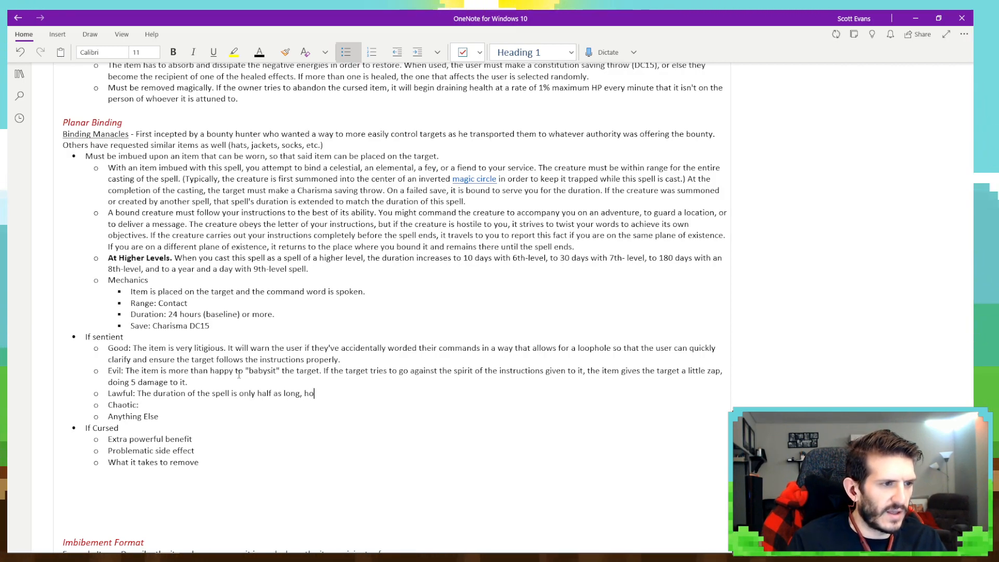
text(wever, )
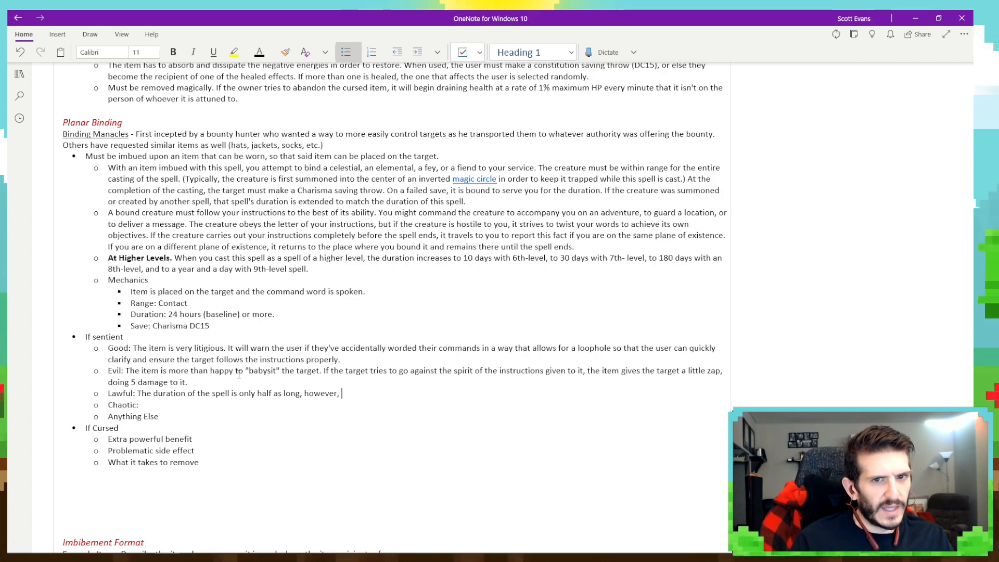
Finish the Lawful entry with "the target cannot be freed early by completing assigned tasks or finding any loophole.".
text(the tar)
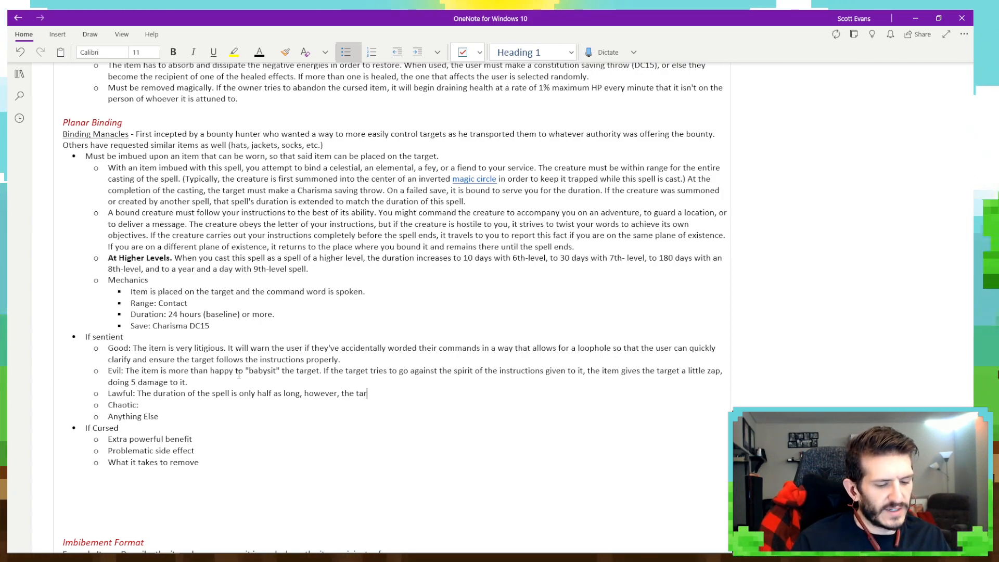
text(get cannot)
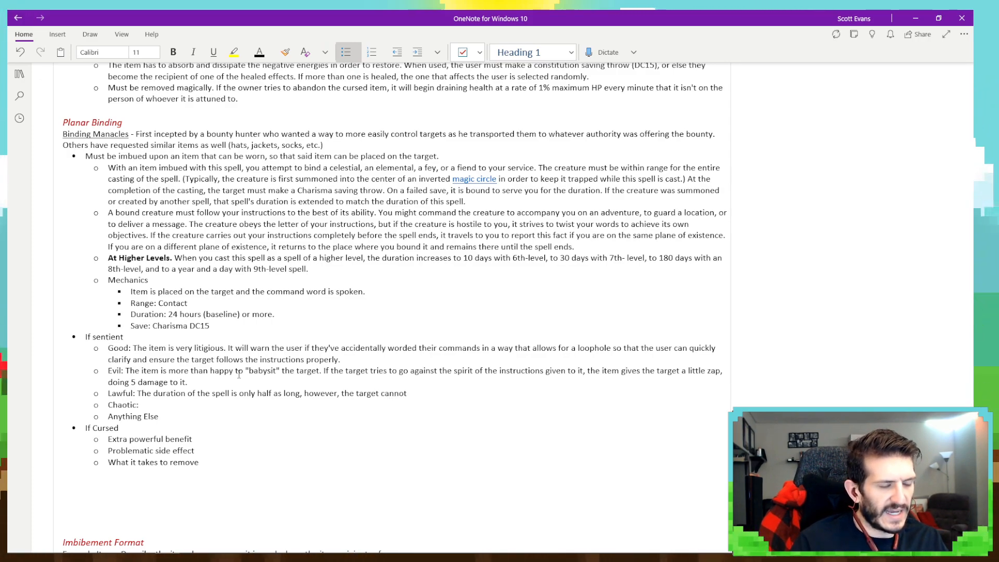
text( be fr)
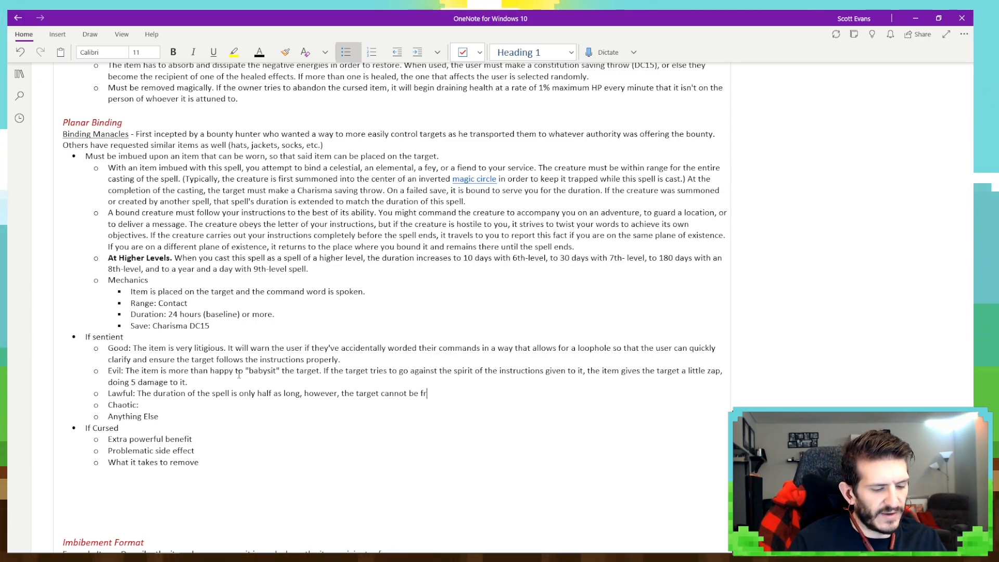
text(eed e)
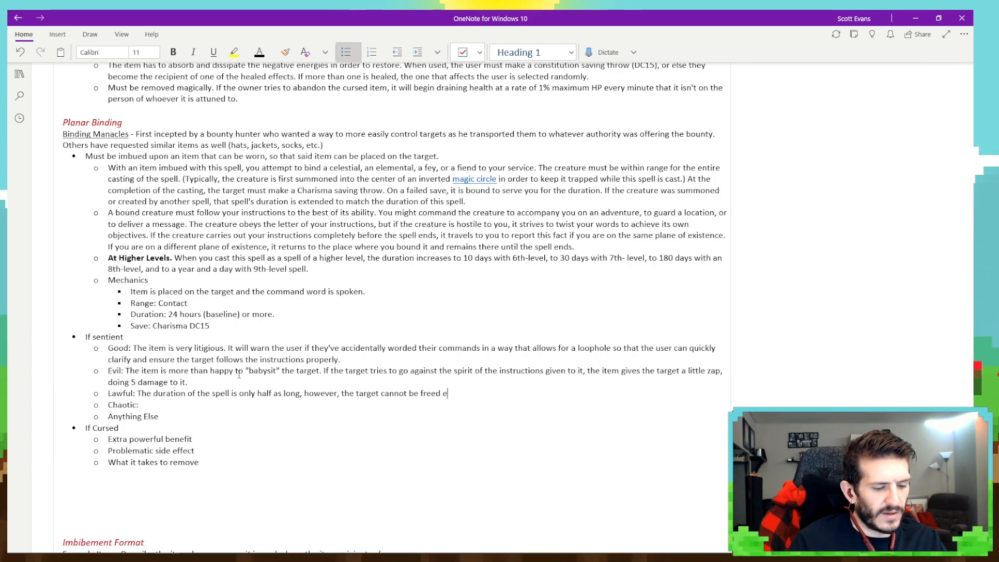
text(arly by comple)
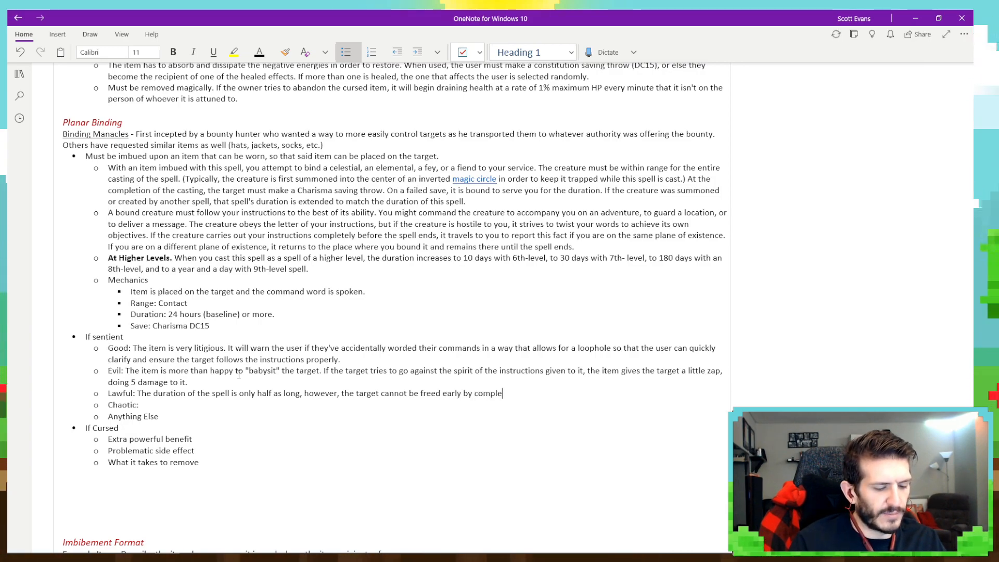
text(t)
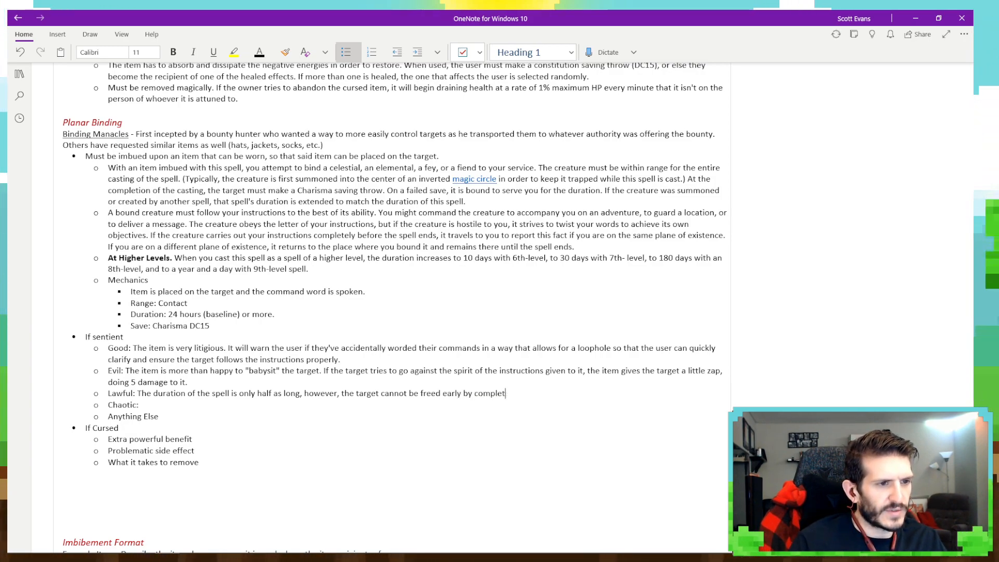
text(ing assigned)
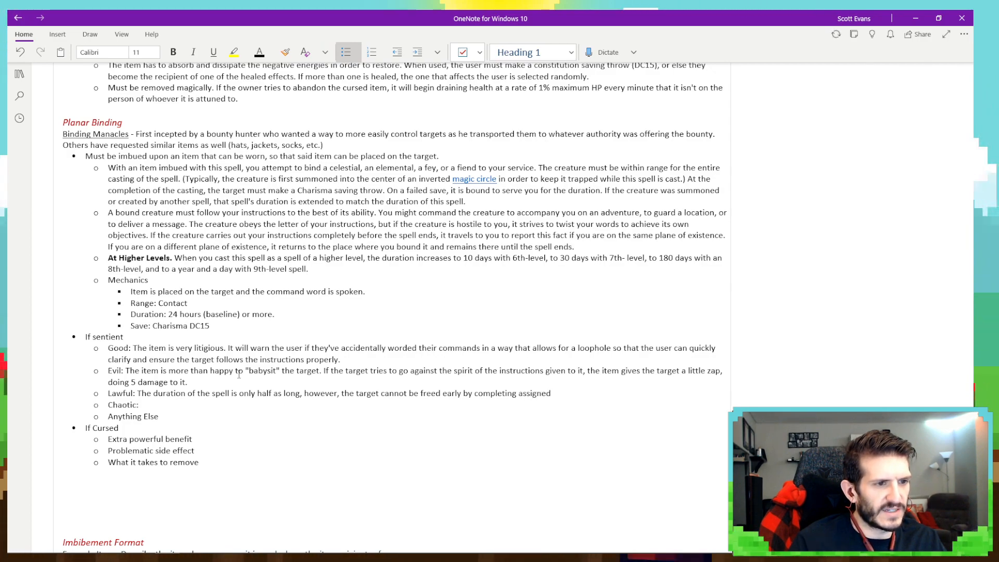
text( tasks or )
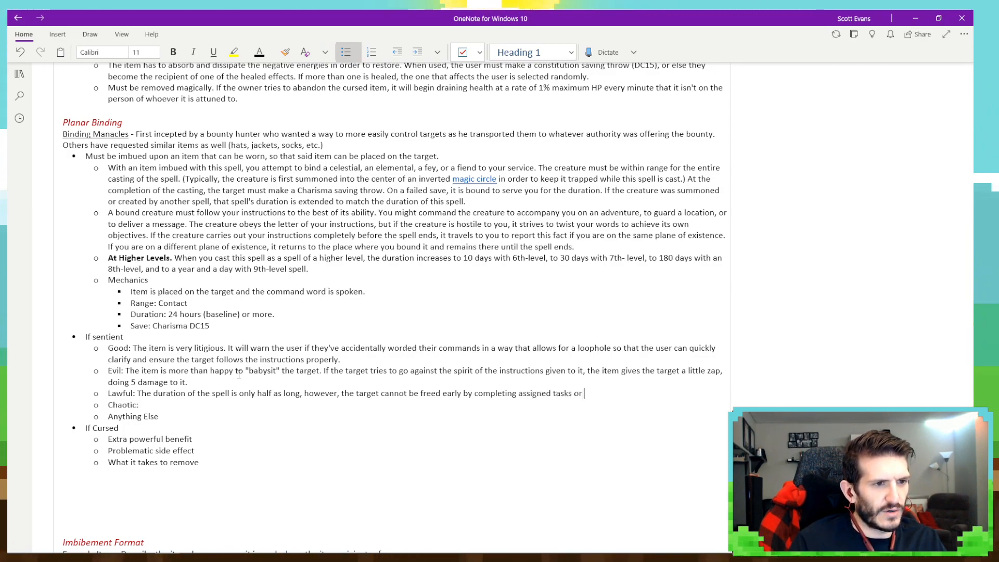
text(finding)
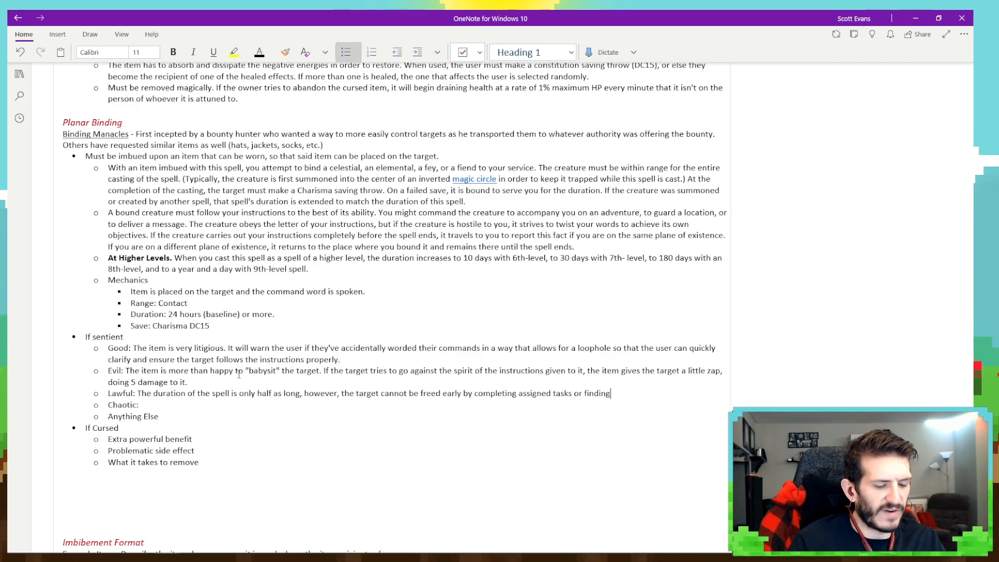
text( any loophole)
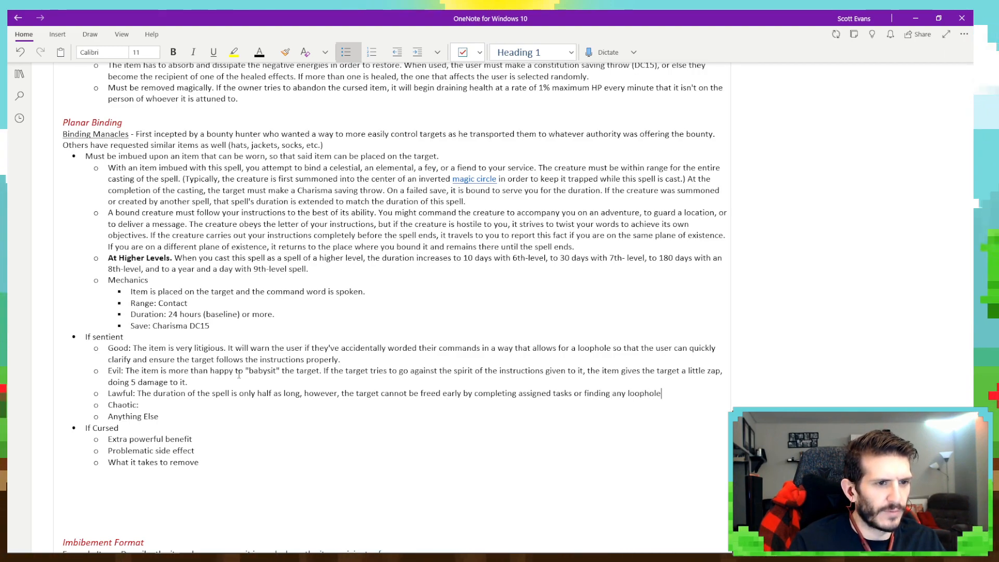
text(.)
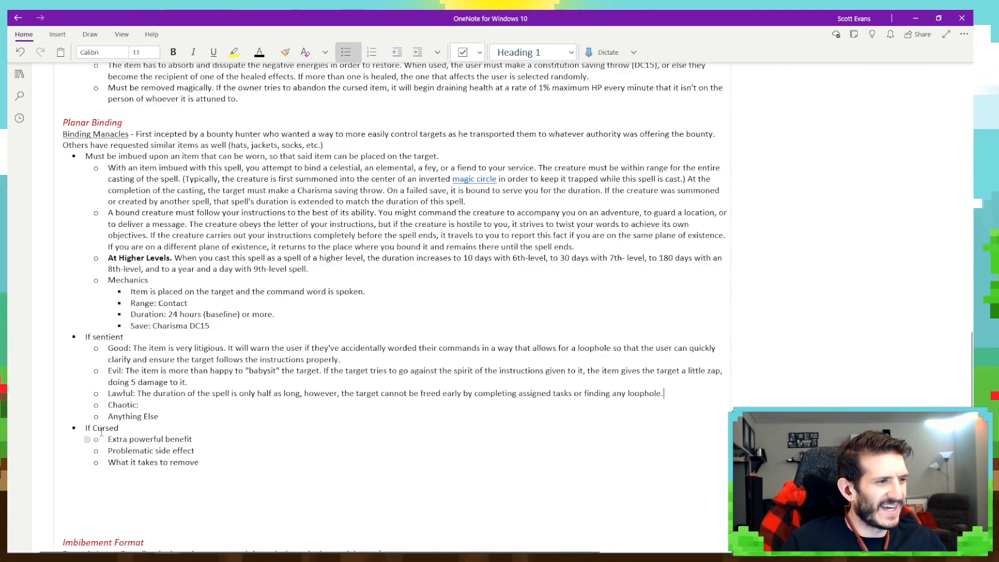
Begin the Chaotic entry in the "If sentient" list with "The duration of the spell is only half as long,".
key(Down)
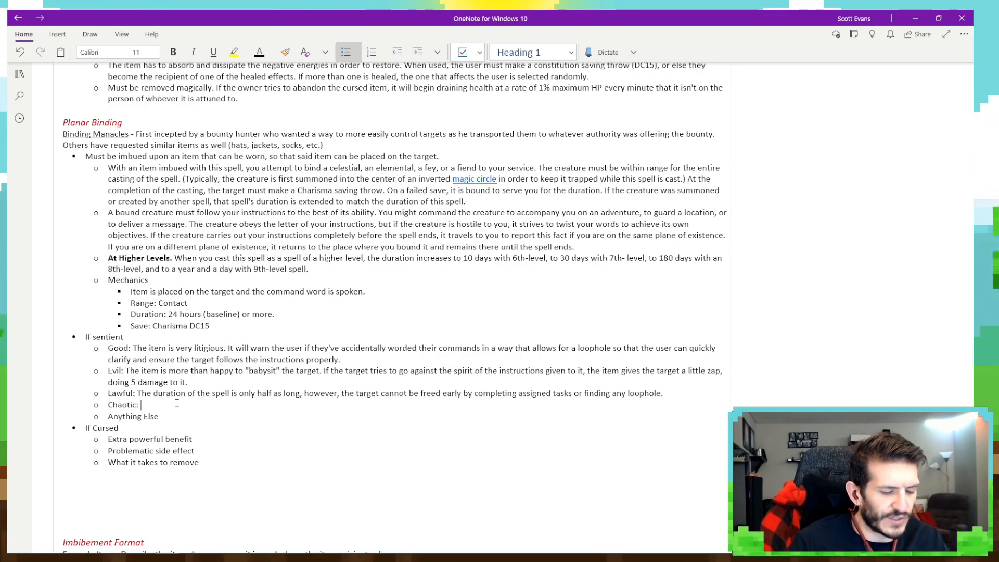
text(duration of the sp)
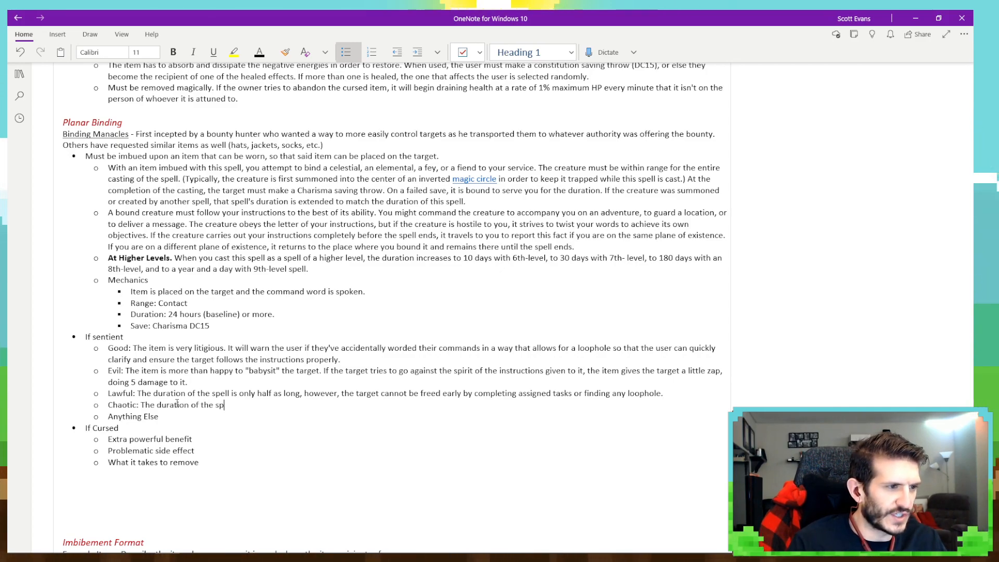
text(ell is only ha)
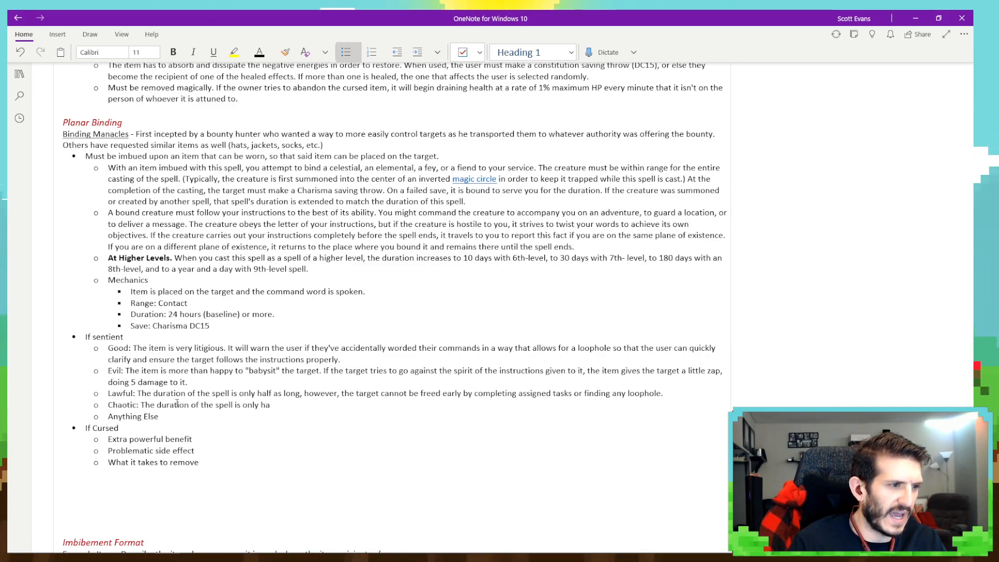
text(lf as long,)
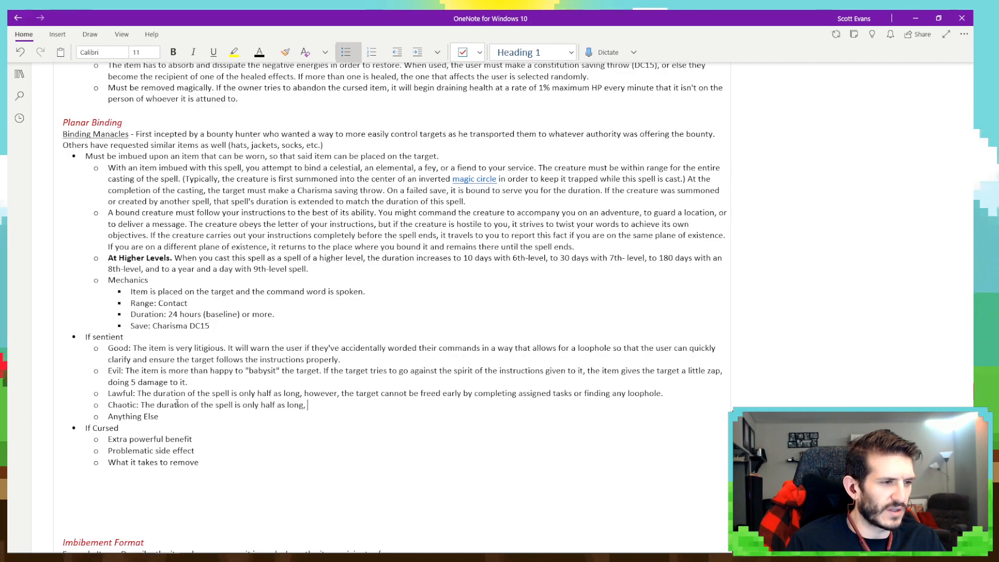
Continue the Chaotic entry with "but it creates and aura of compulsion".
text(but)
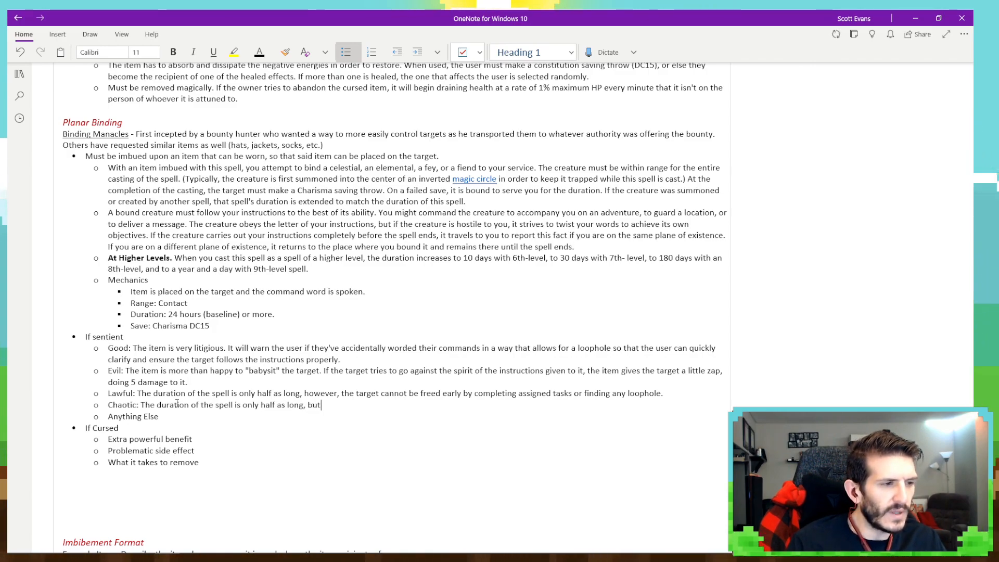
text( it crea)
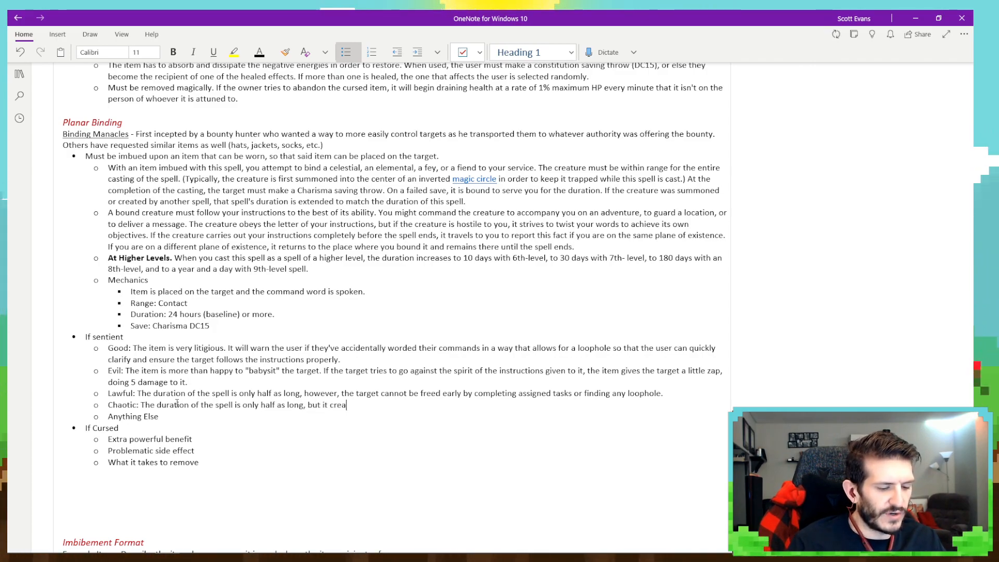
text(tes and aura o)
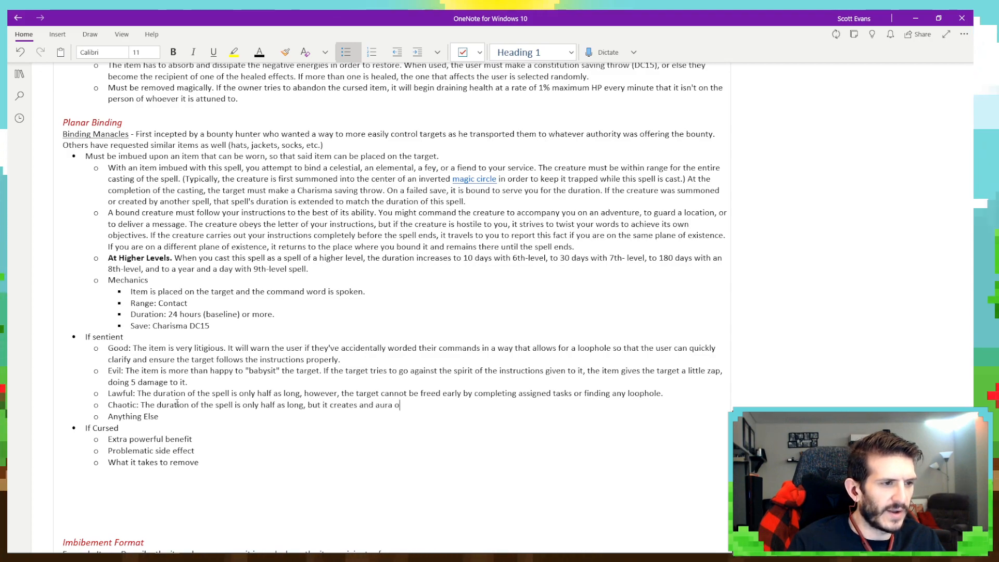
text(f)
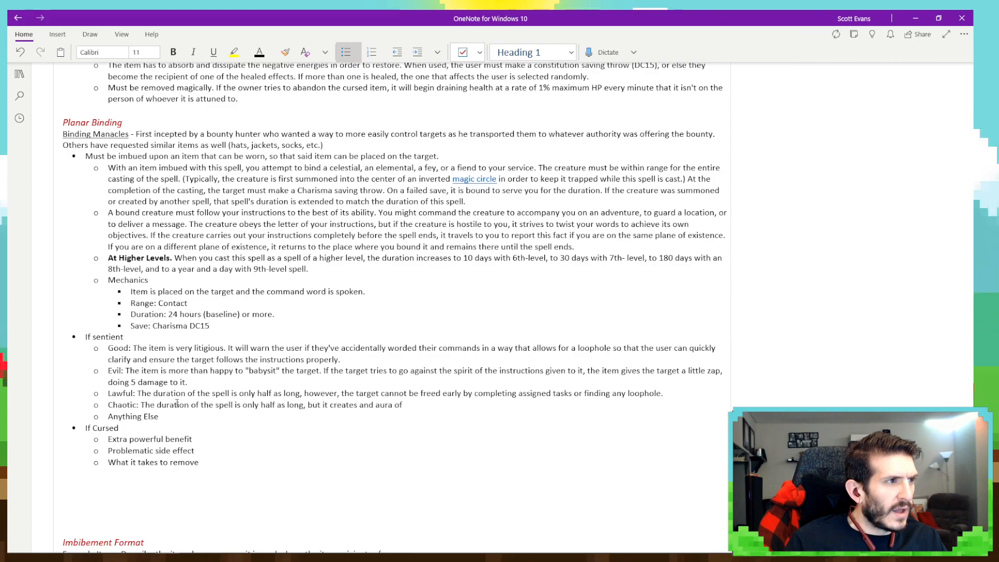
text(comp)
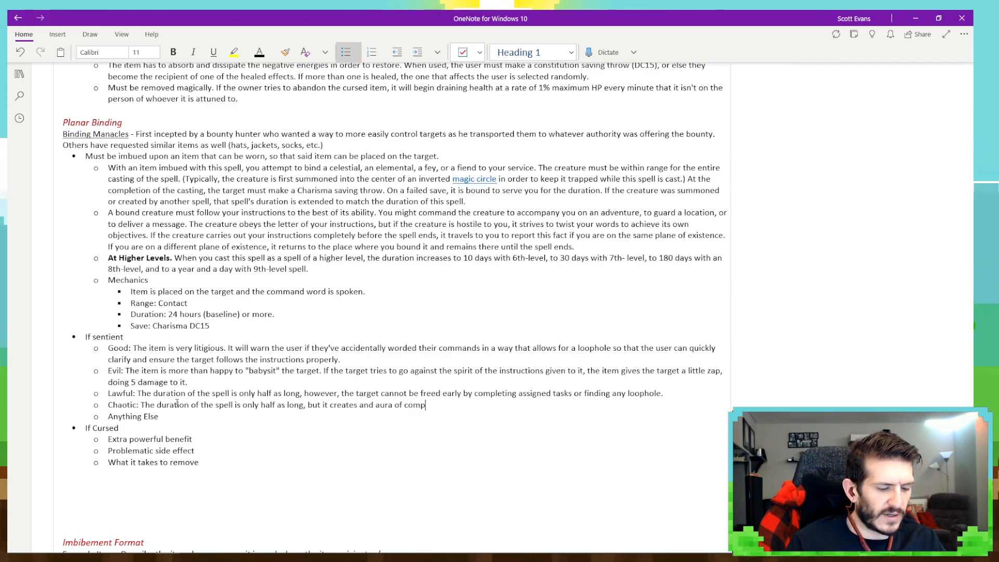
text(ulsion)
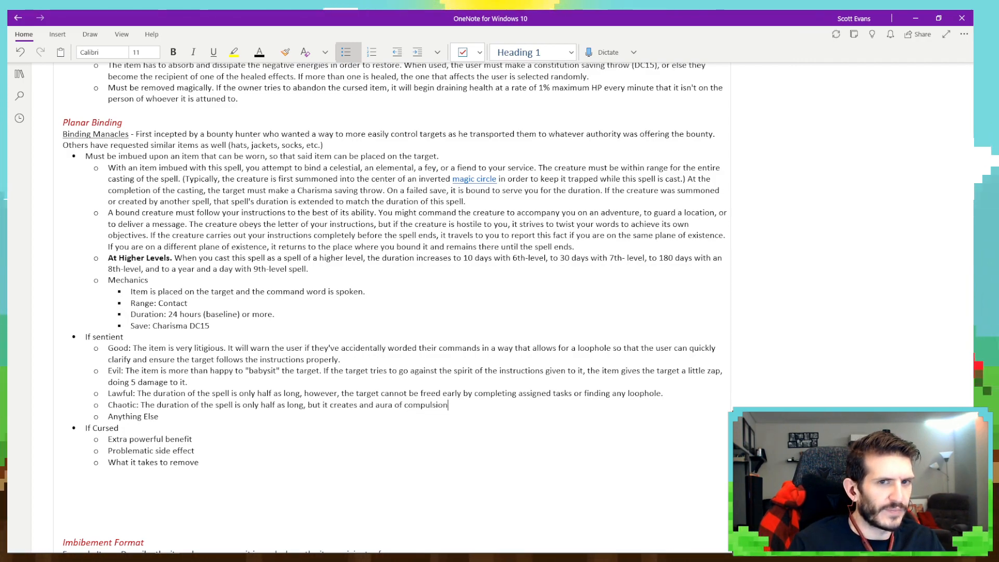
Continue the Chaotic entry after "aura of compulsion" with "such that any other creatures within 5 feet of the target".
text( such ath)
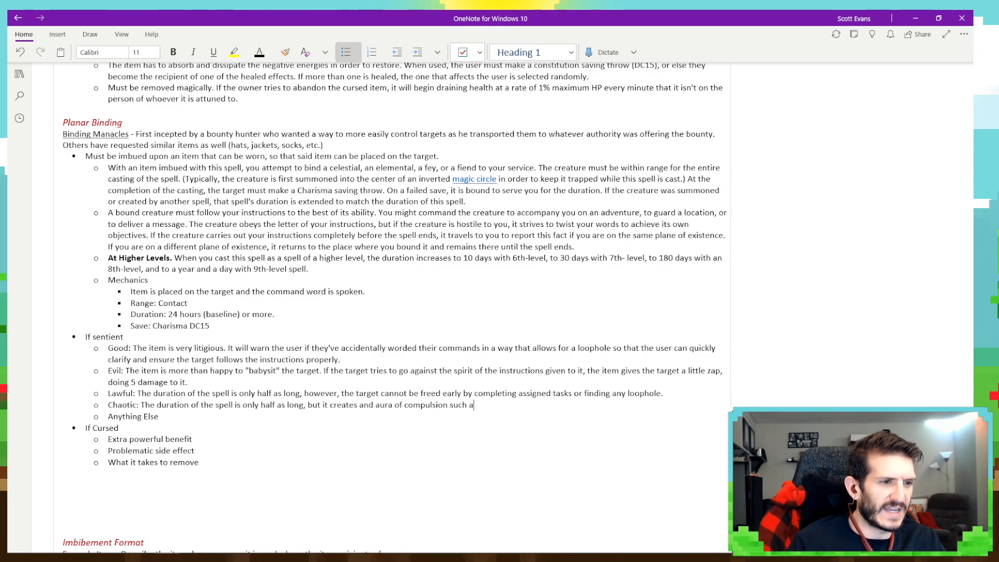
key(BackSpace)
text(that any other)
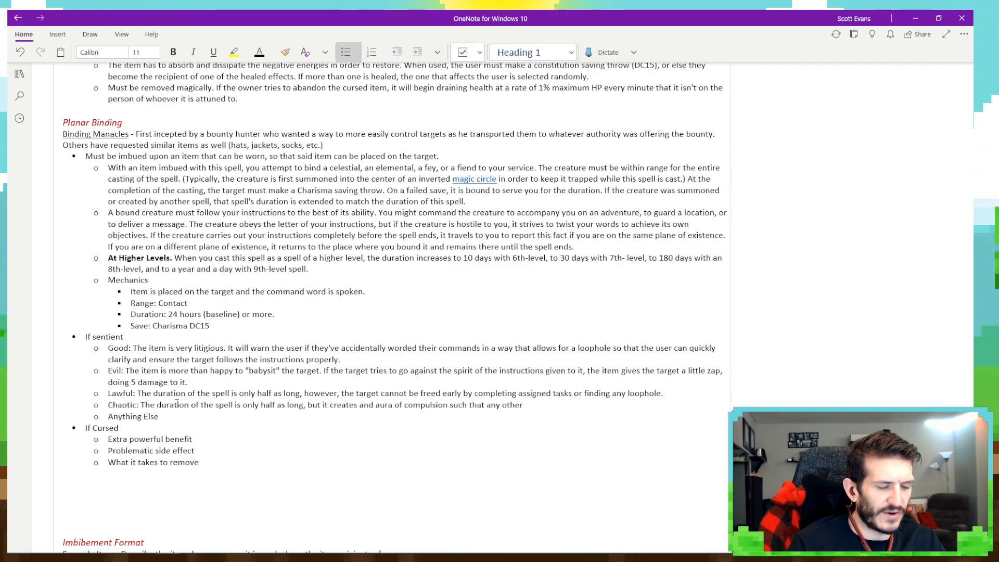
text( creatures within)
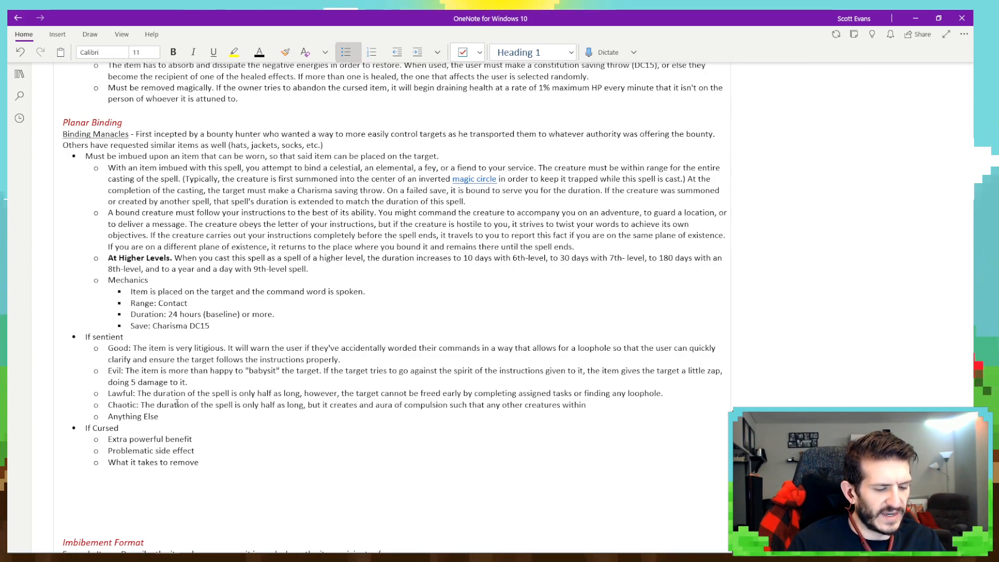
text( 5)
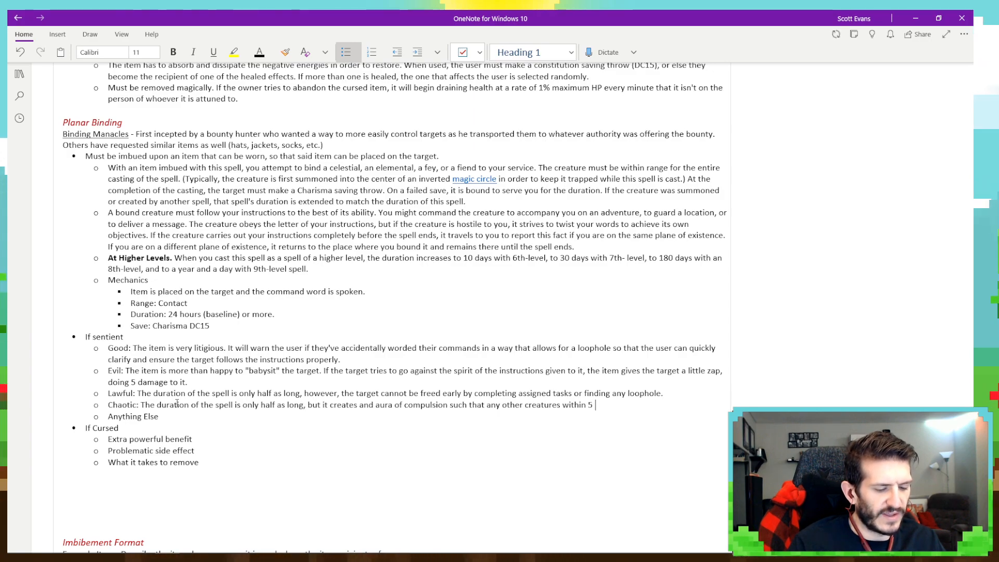
text( feet)
key(BackSpace)
key(BackSpace)
text(feet )
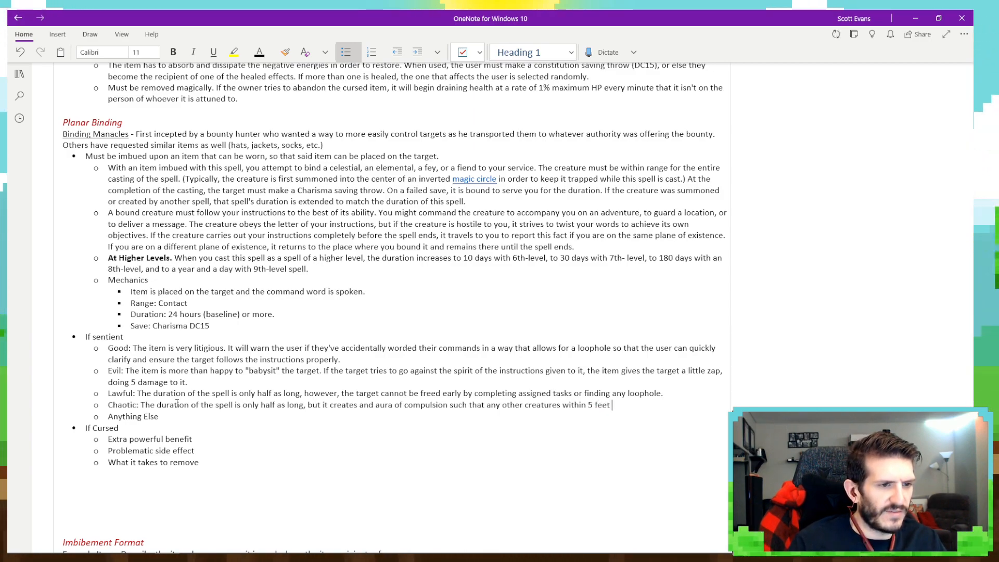
text(of the target )
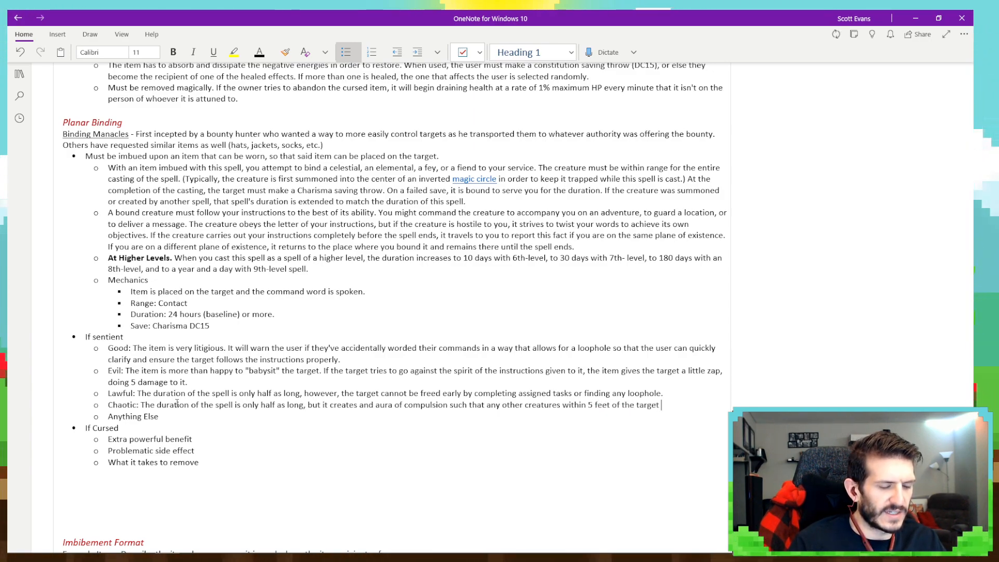
Finish the Chaotic entry with "must also save or else try to carry out the same instructions." and delete the "Anything Else" bullet below it.
text(must also sa)
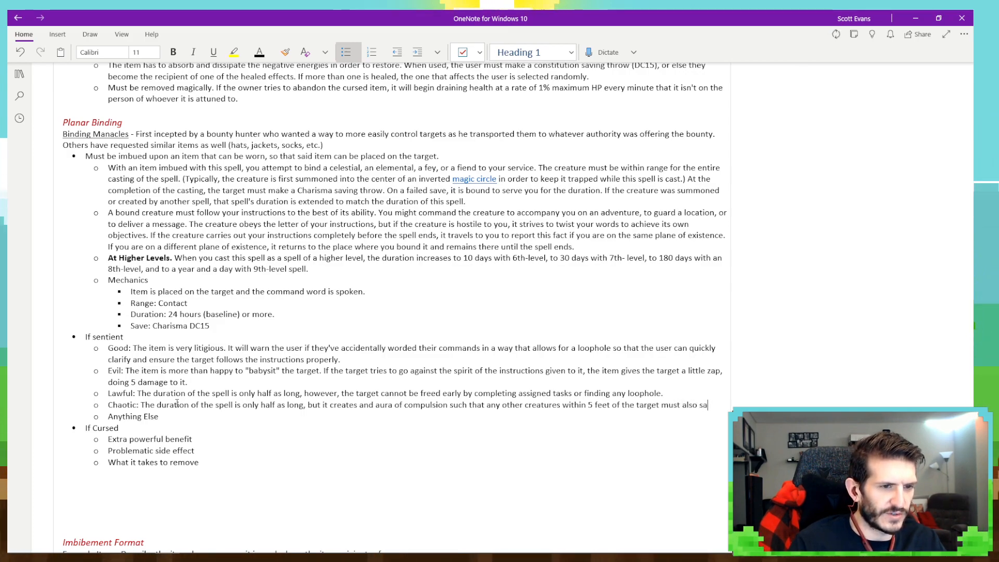
text(ve or else t)
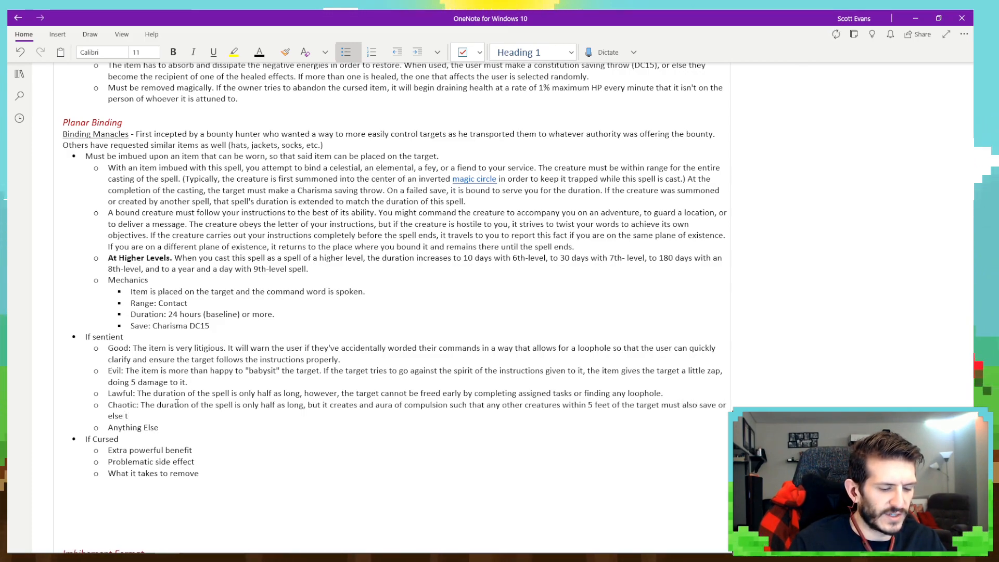
text(ry to car)
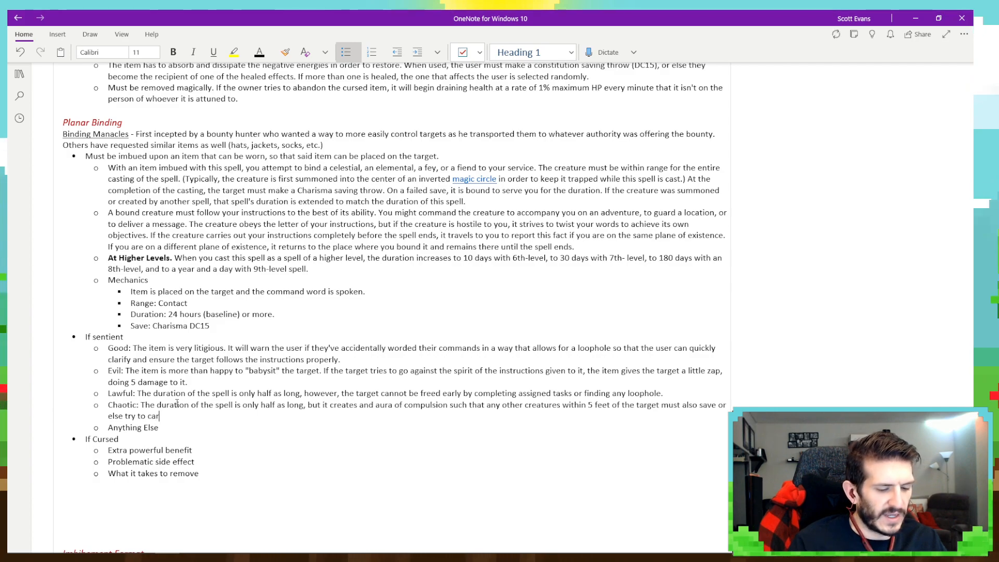
text(ry out the same in)
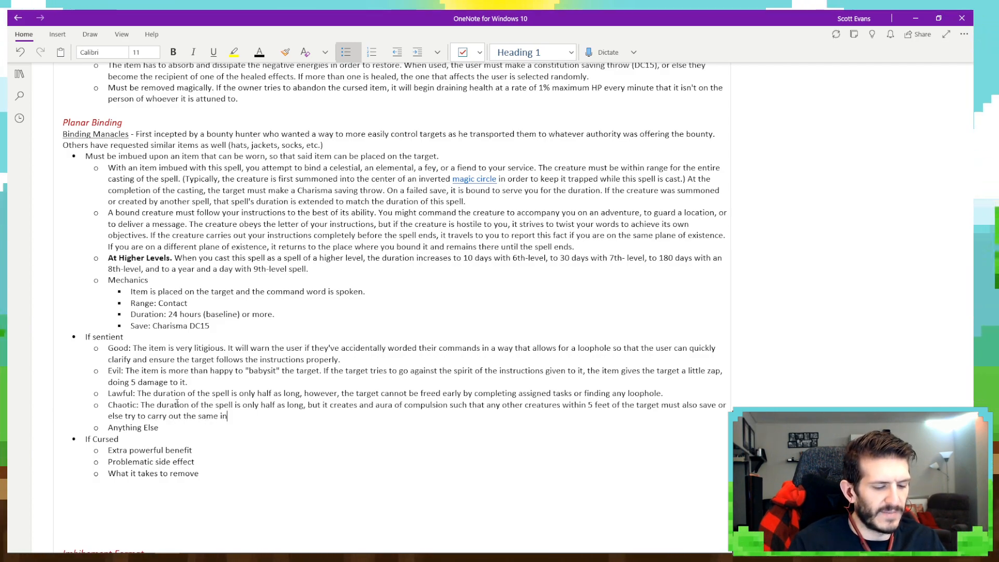
text(structions.)
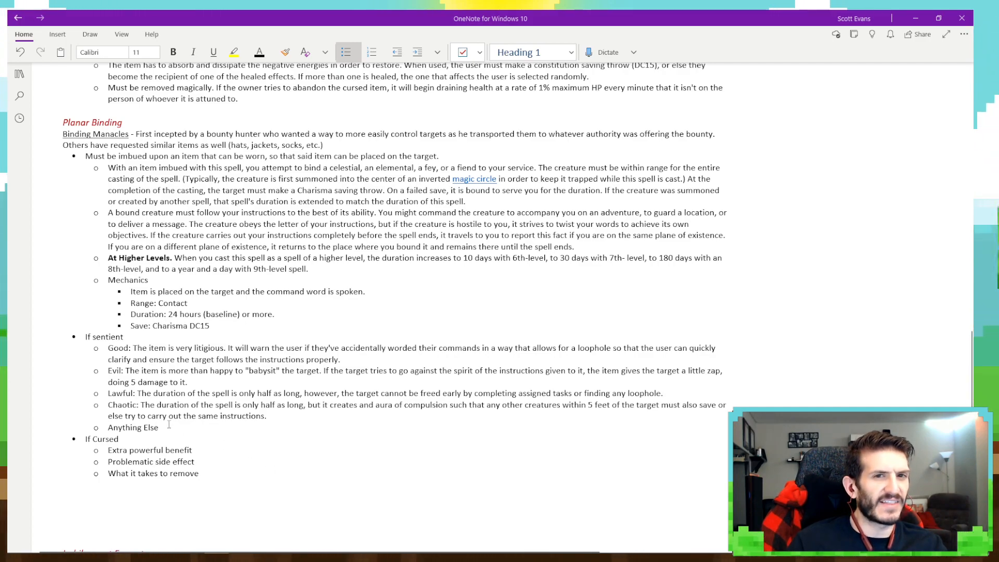
drag(170, 425, 94, 429)
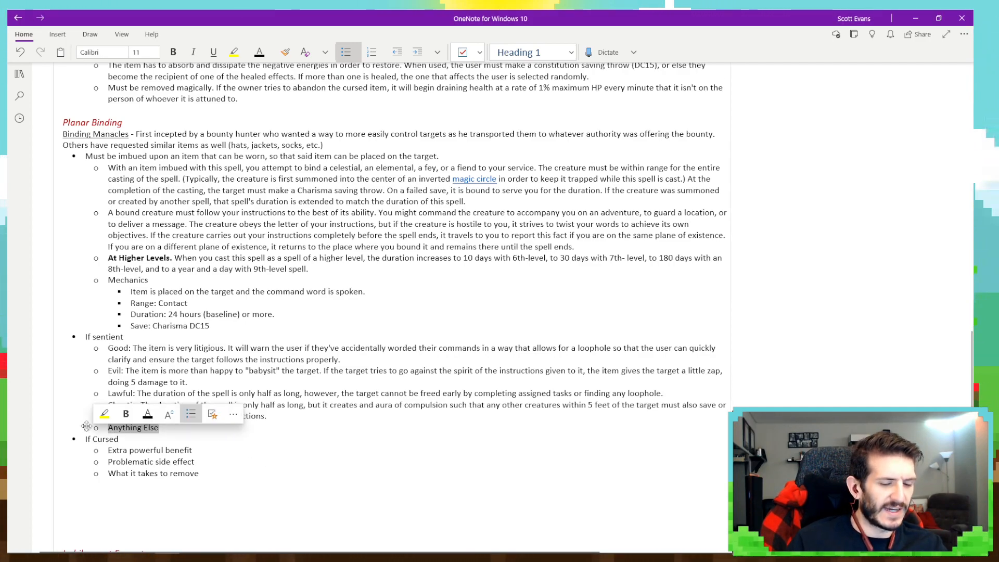
key(BackSpace)
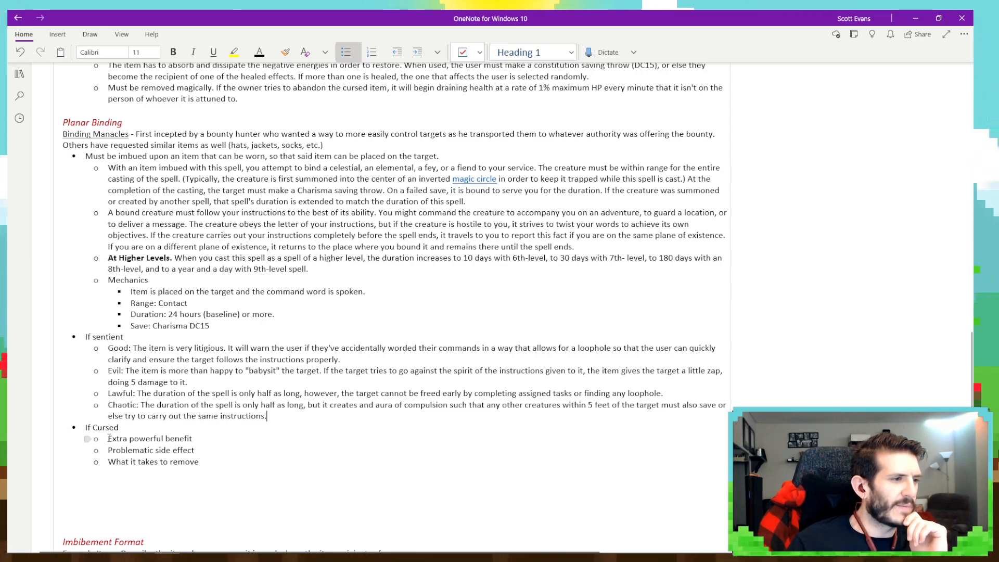
Replace the "Extra powerful benefit" placeholder under "If Cursed" with "The binding is permanent once the item is placed on a creature.".
drag(109, 439, 185, 433)
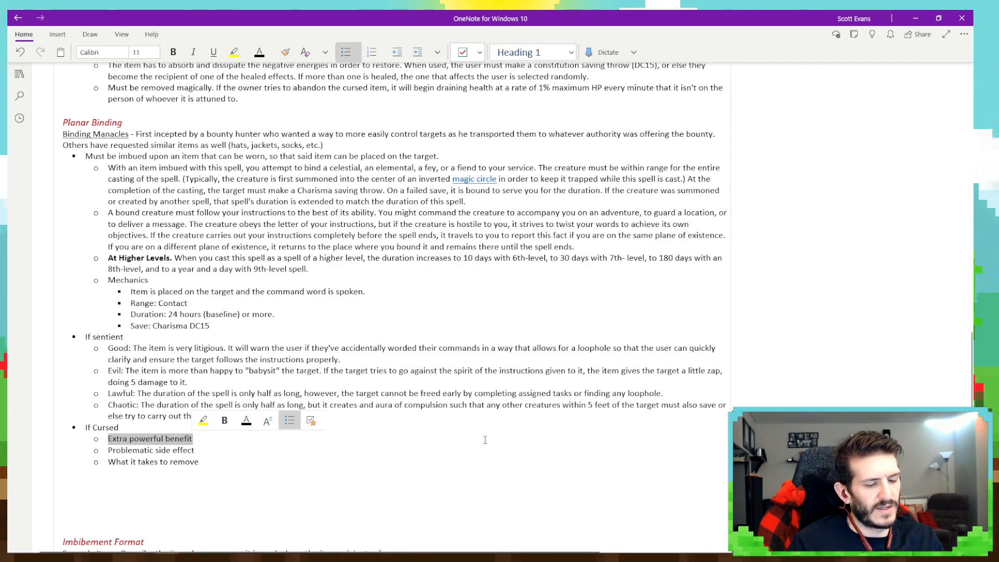
text(The bin)
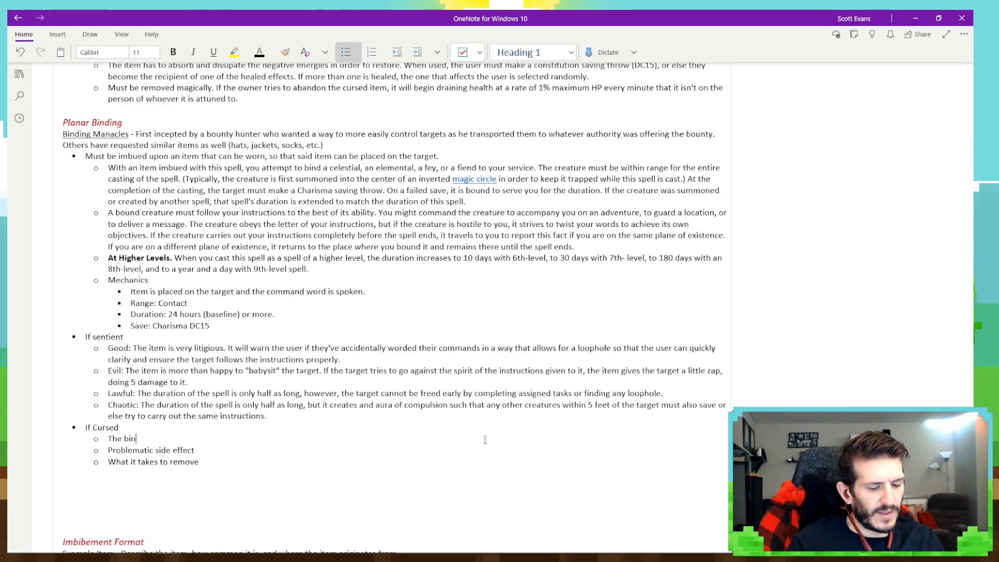
text(ding is perma)
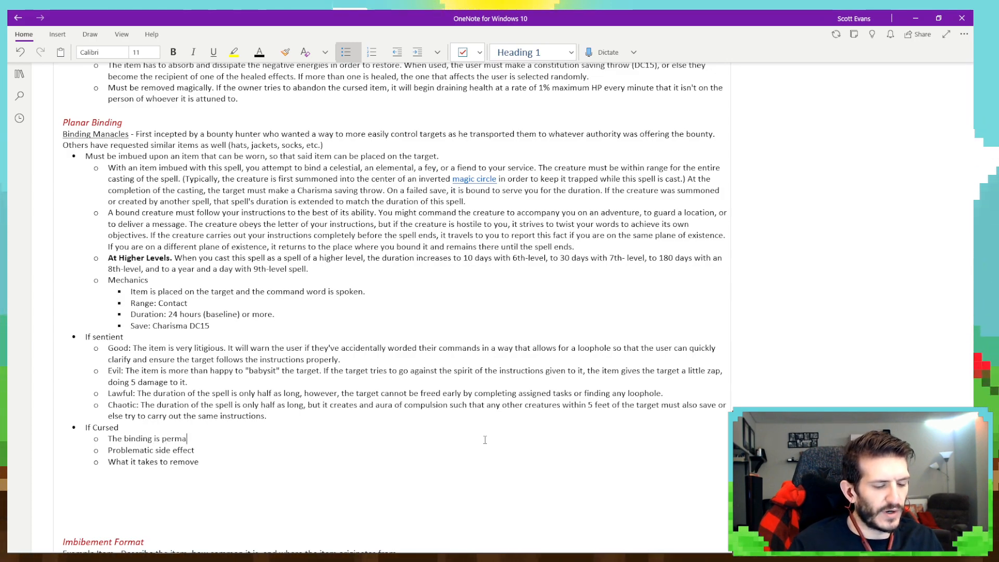
text(nent )
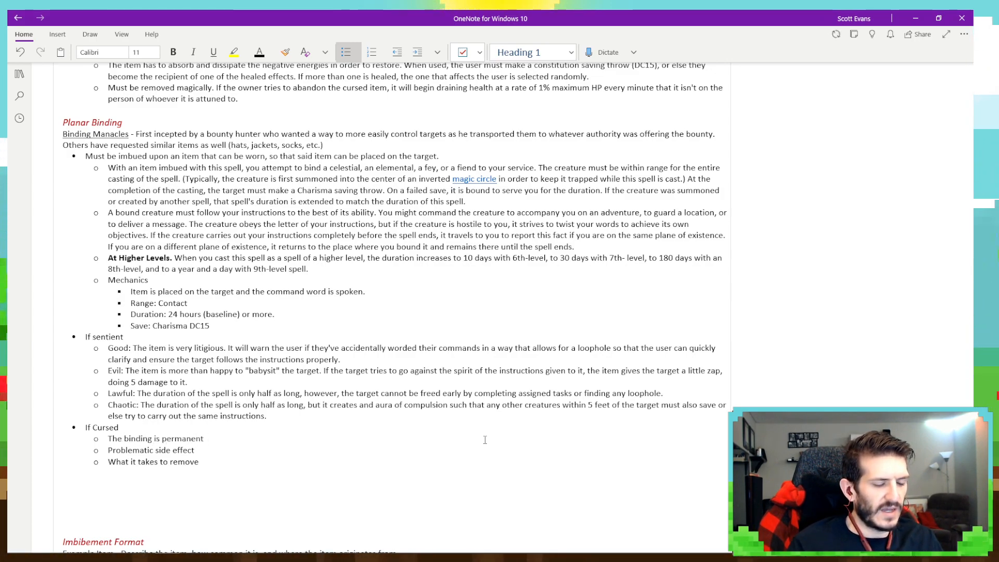
text(once the )
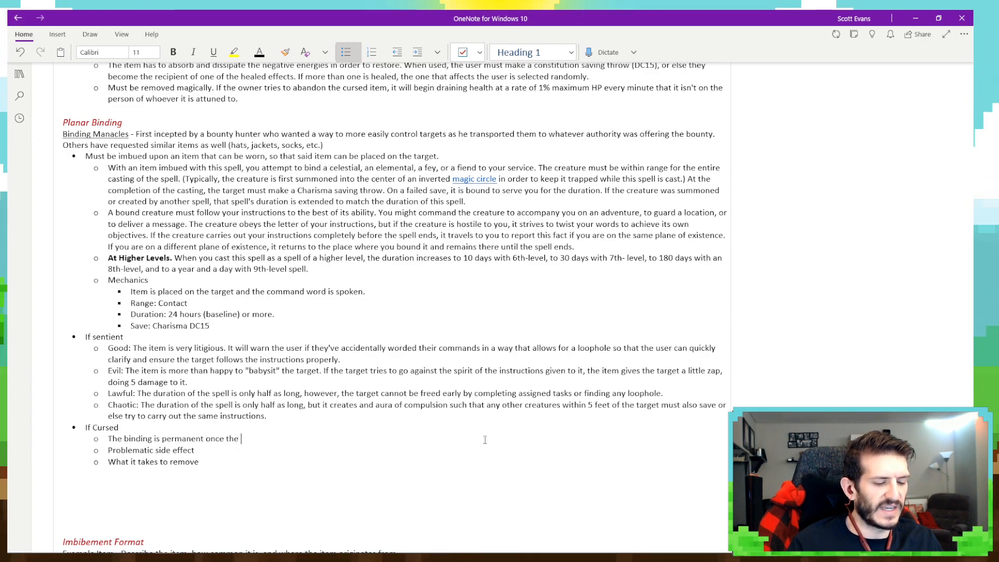
text(item is placed on a creature.)
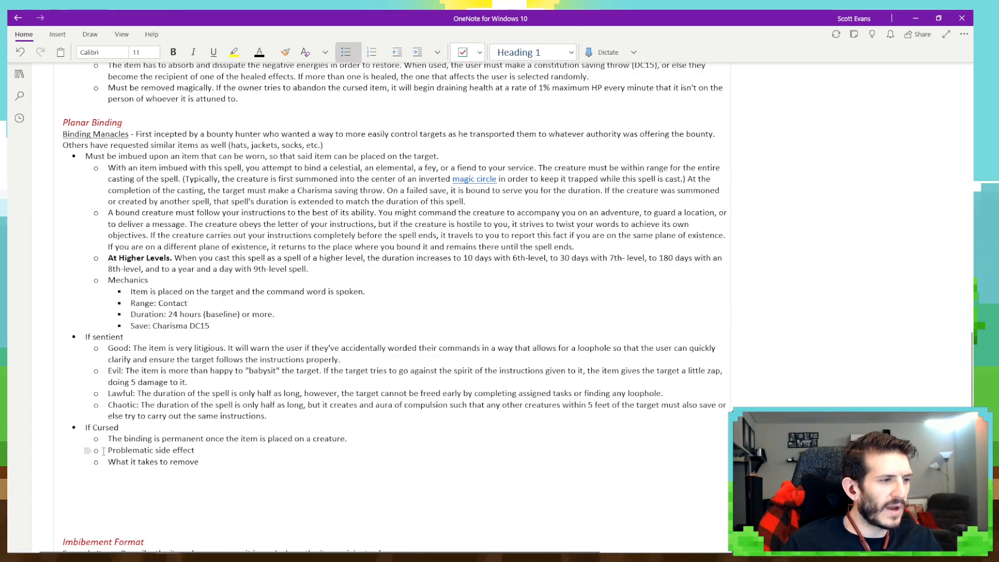
Replace the "Problematic side effect" placeholder with "The only way to remove a creature from the item or to have".
drag(107, 450, 194, 450)
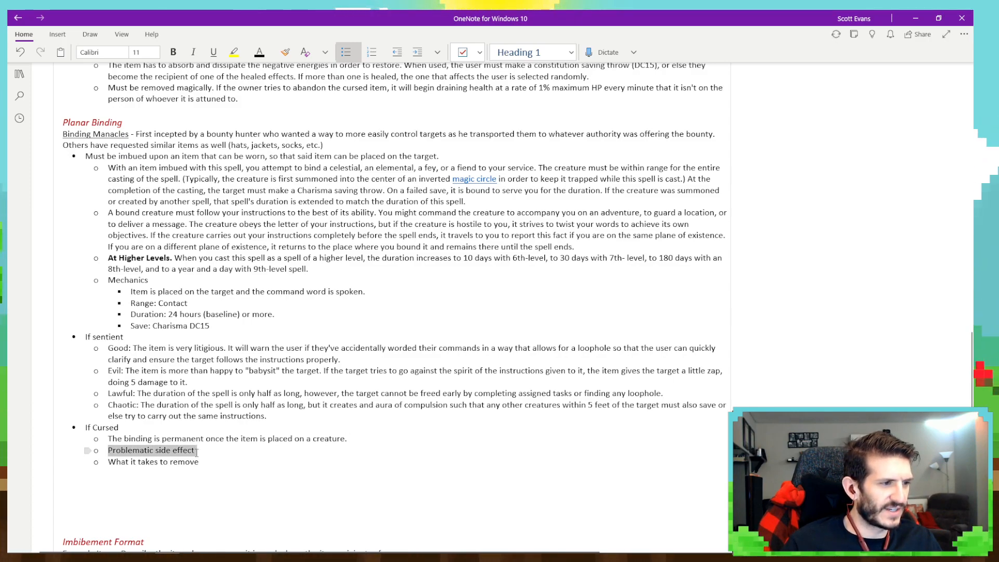
text(The )
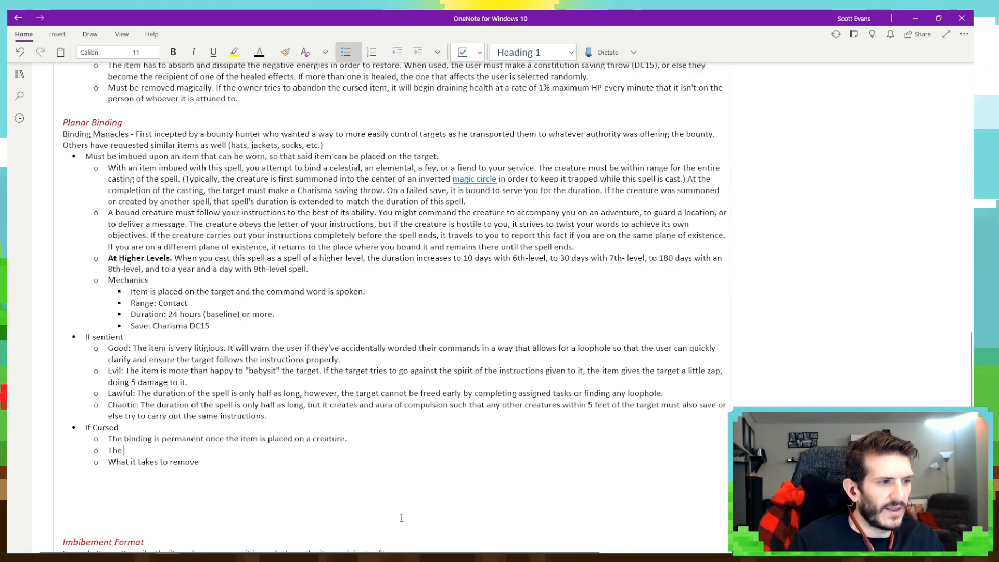
text(only way to rem)
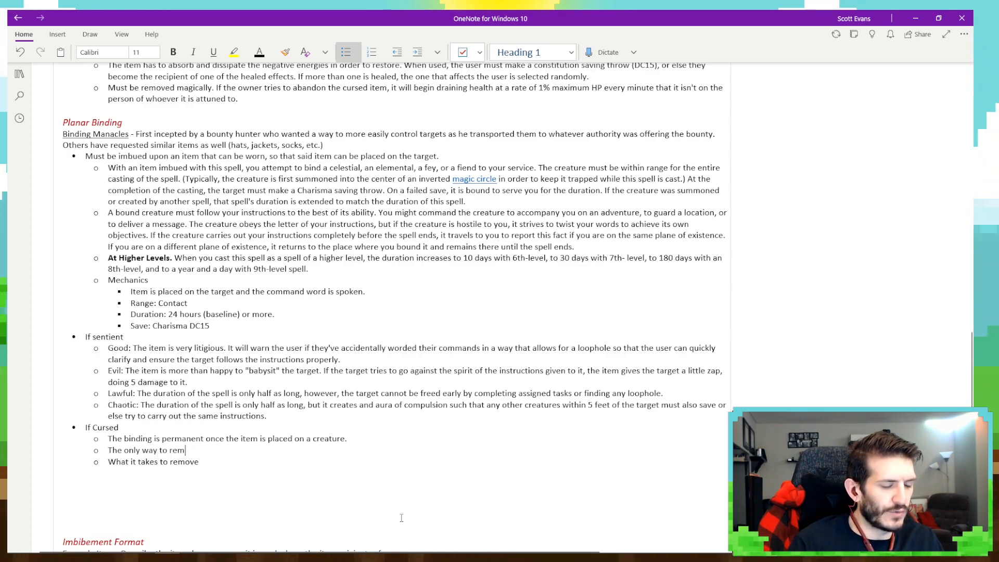
text(ove the)
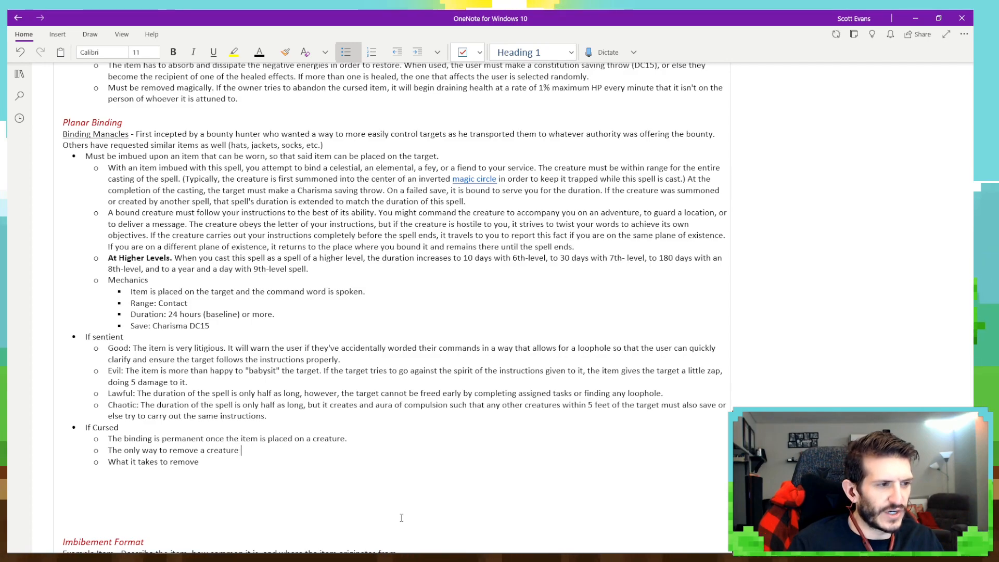
text(the i)
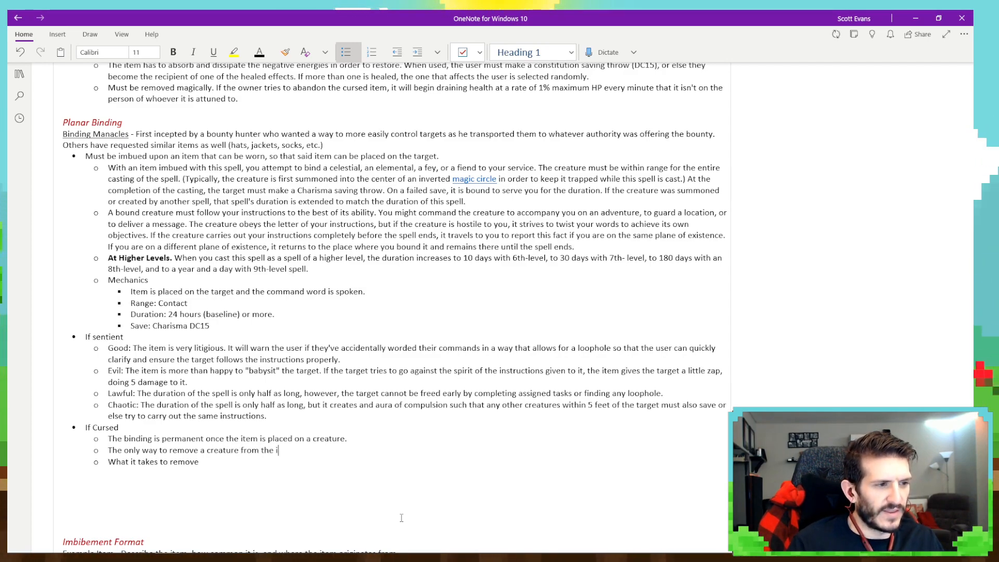
text(tem or to have )
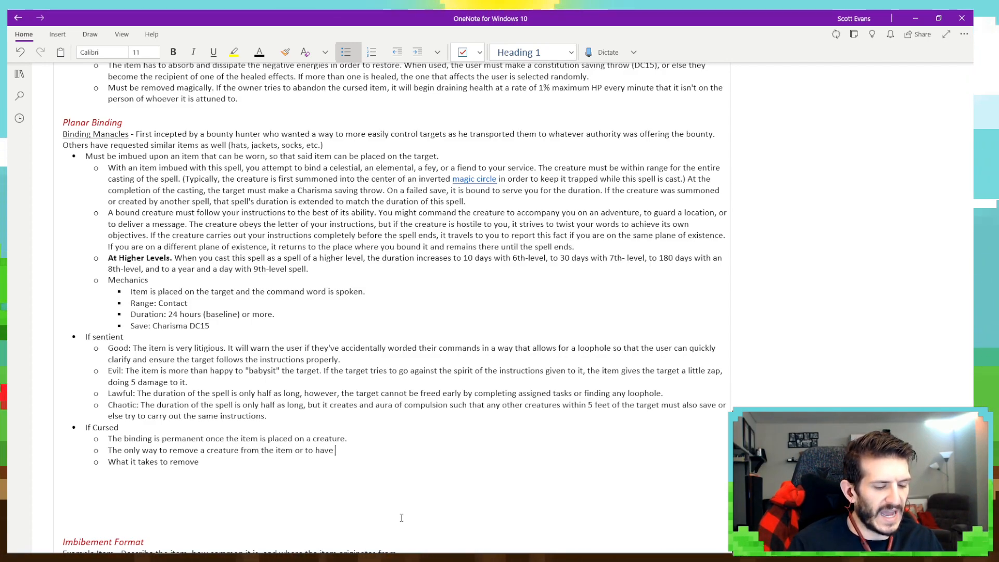
Finish the second "If Cursed" bullet with "the creature freed from your service is to kill it.".
text(the creature fr)
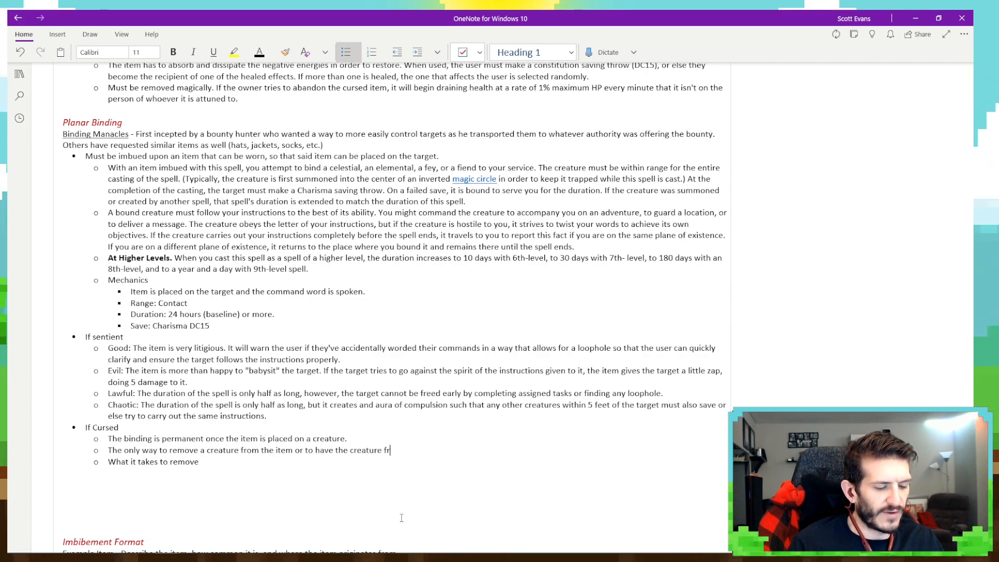
text(eed from your se)
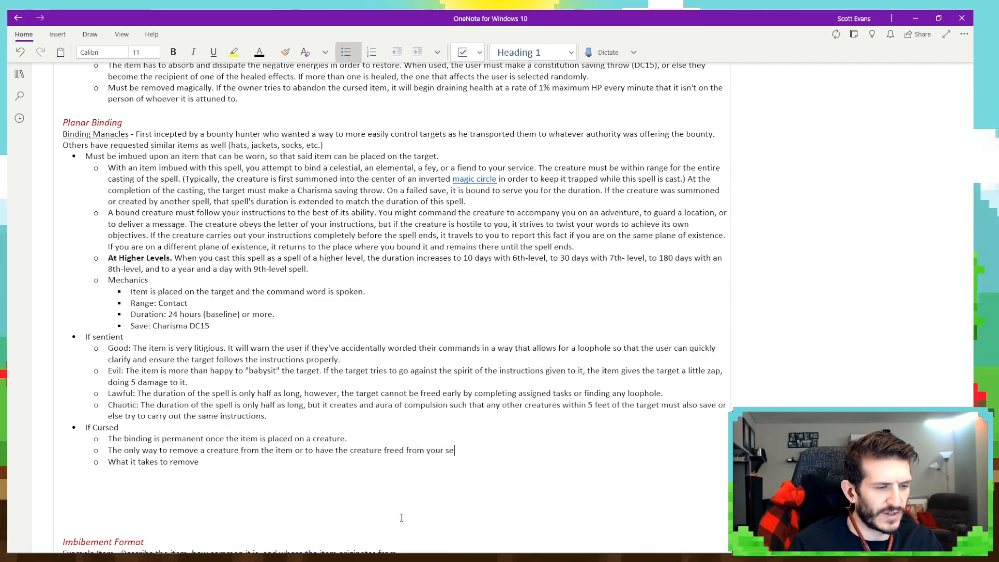
text(rvi)
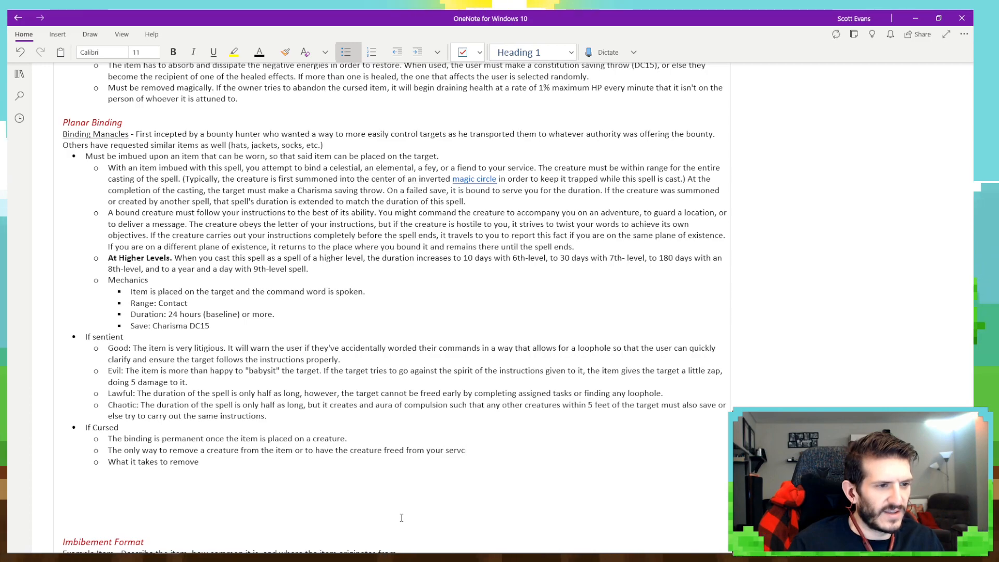
text(ce)
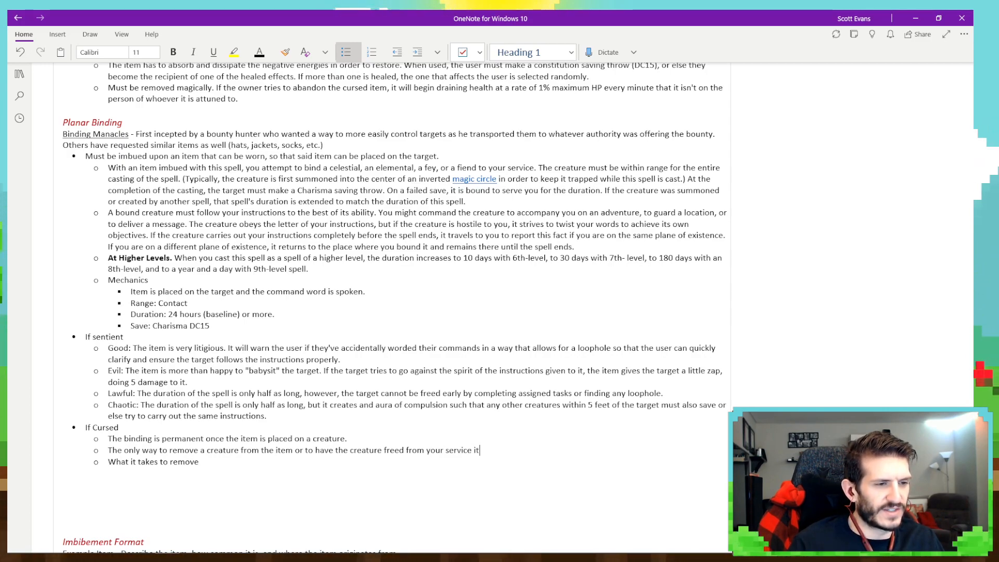
text( is to kill)
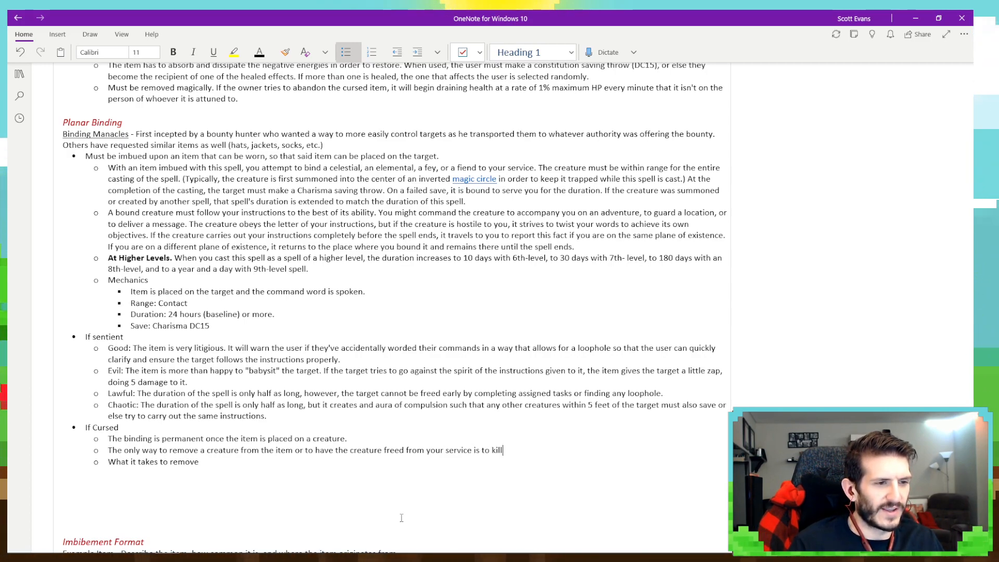
text( it.)
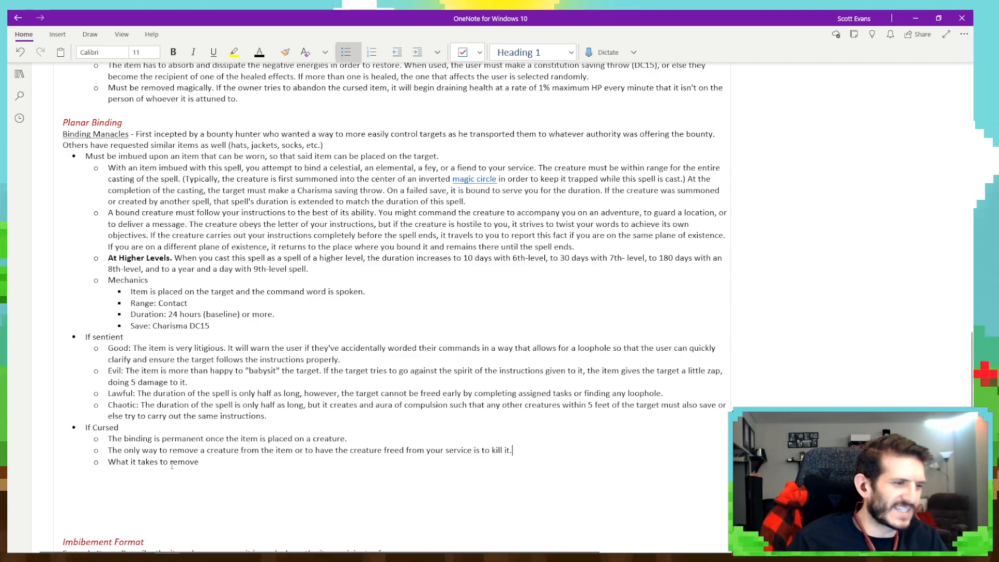
Replace the "What it takes to remove" placeholder with "Must be removed magically. If the owner tries to remove the item without magic, the item kills".
drag(111, 463, 198, 462)
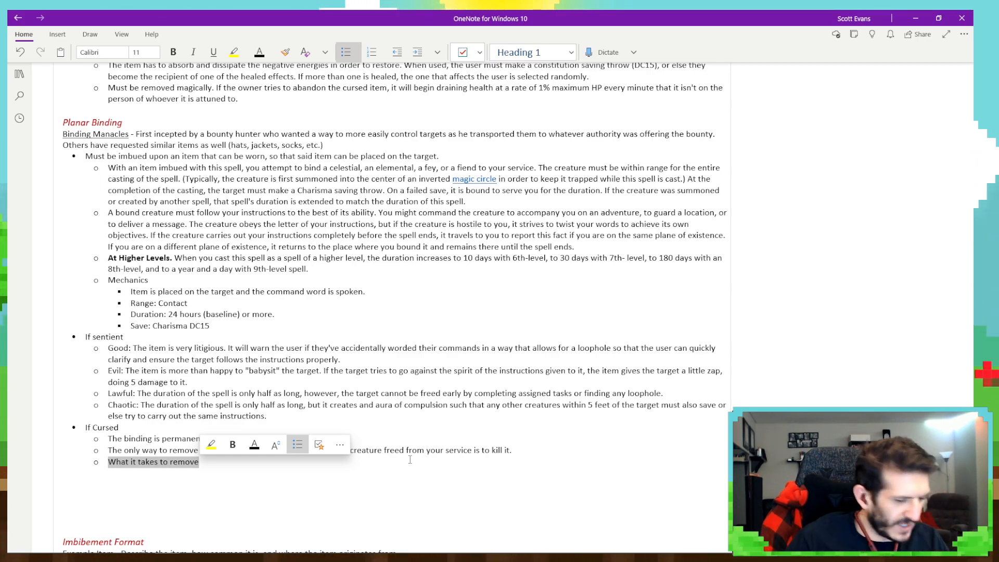
text(Must be)
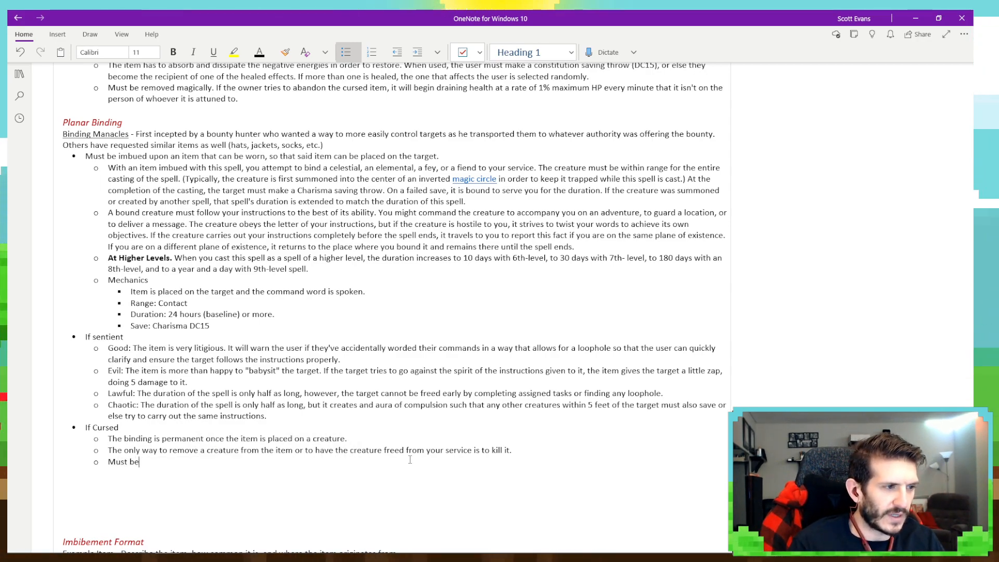
text( removed magi)
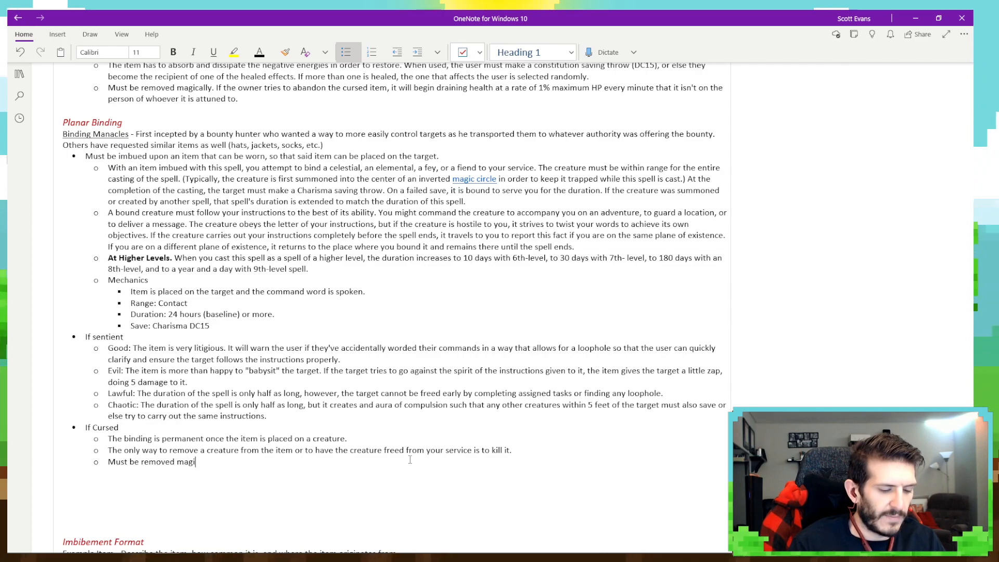
text(cally. If the owner tries)
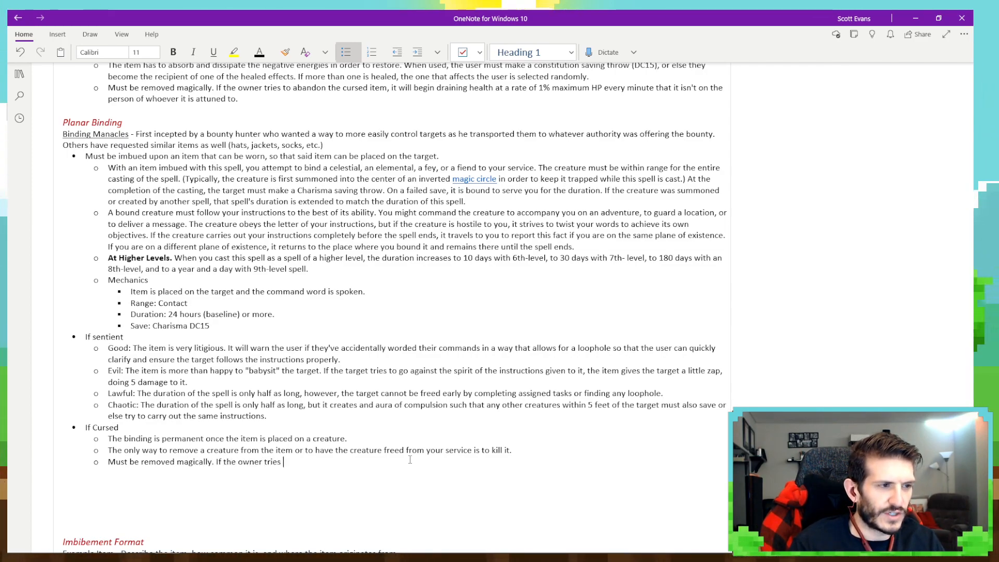
text( to remove the item )
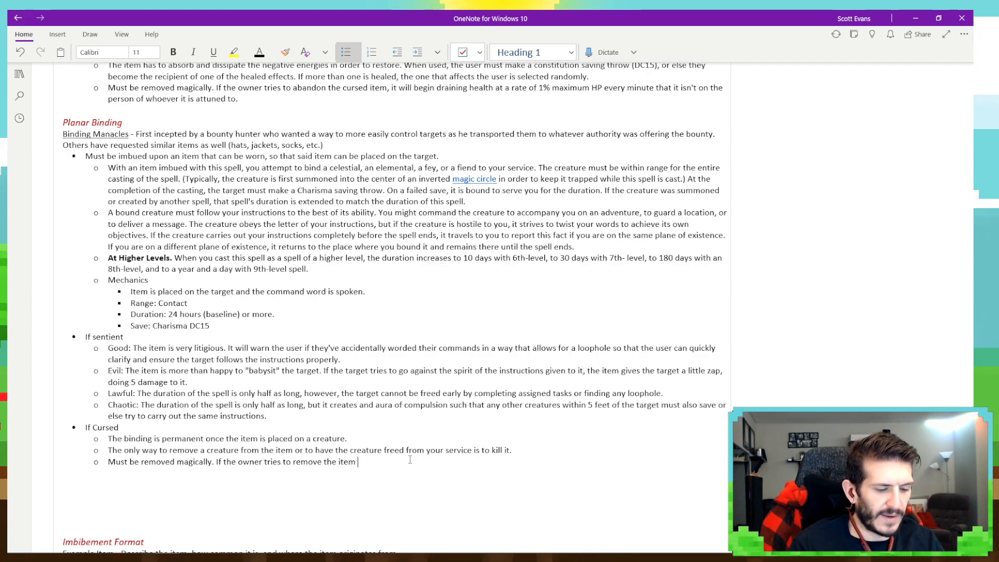
text(wi)
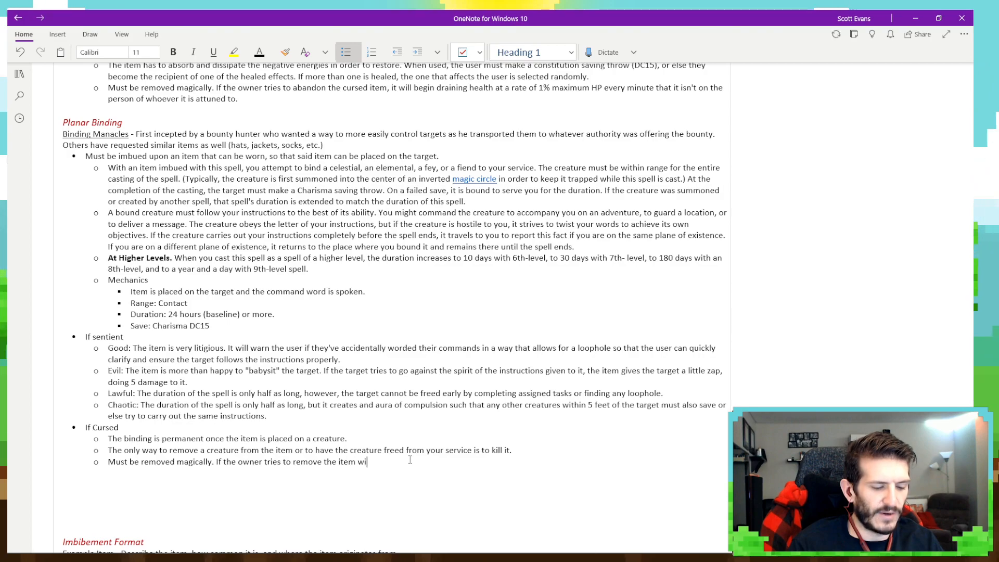
text(thout magic, the item kills t)
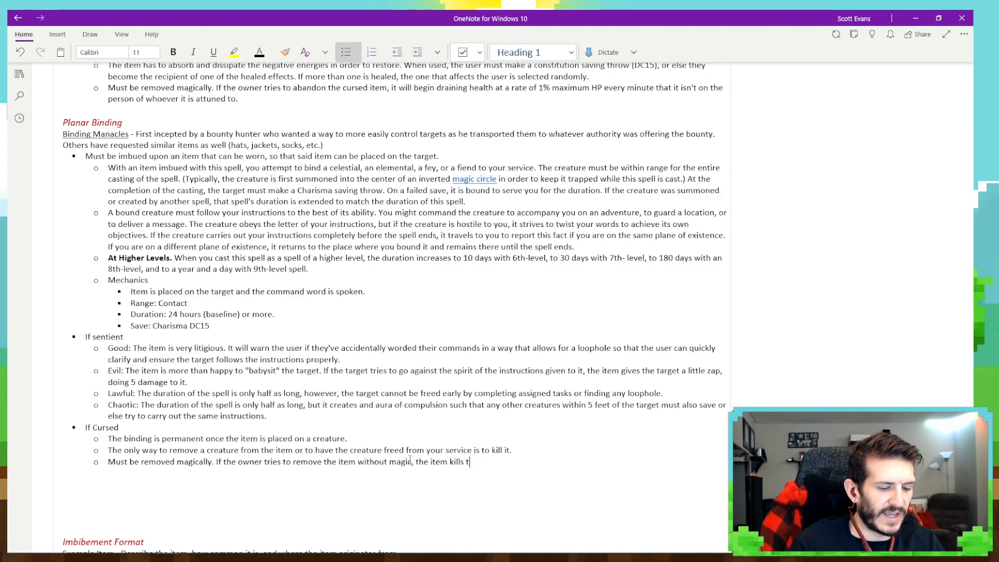
Finish the third "If Cursed" bullet of Planar Binding with "the wearer, trapping their soul within it.".
text(he )
text(w)
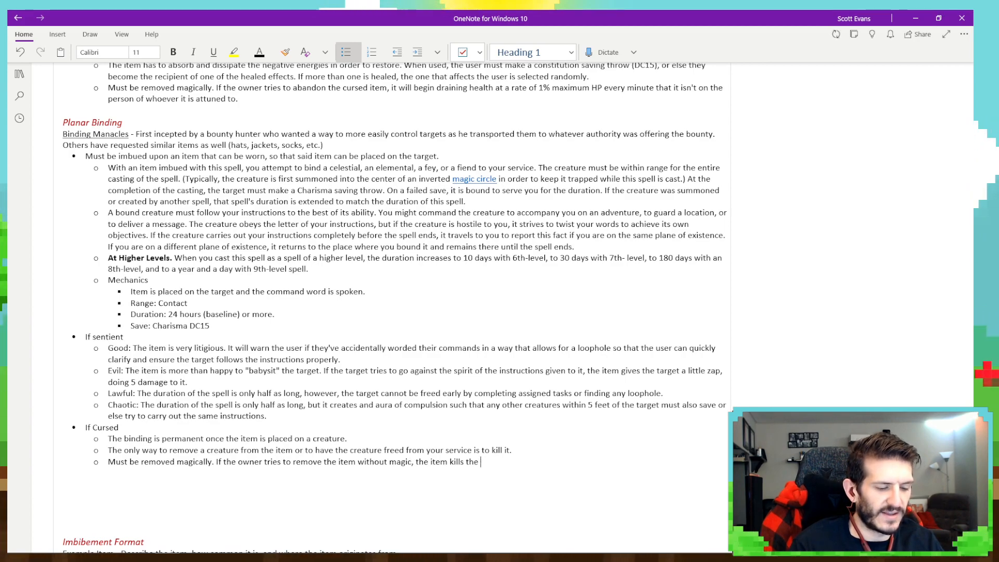
text(earer,)
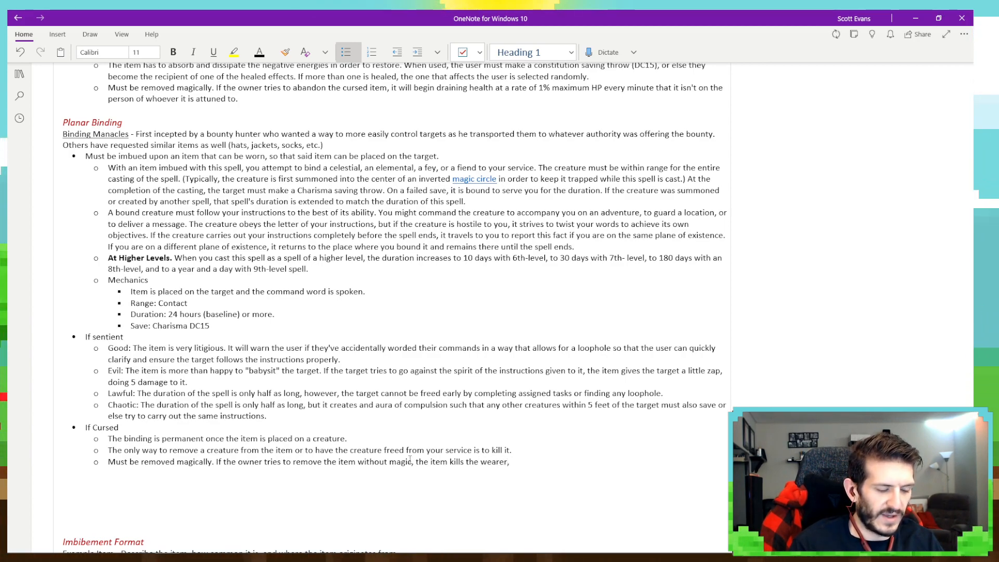
text( trapping t)
text(heir )
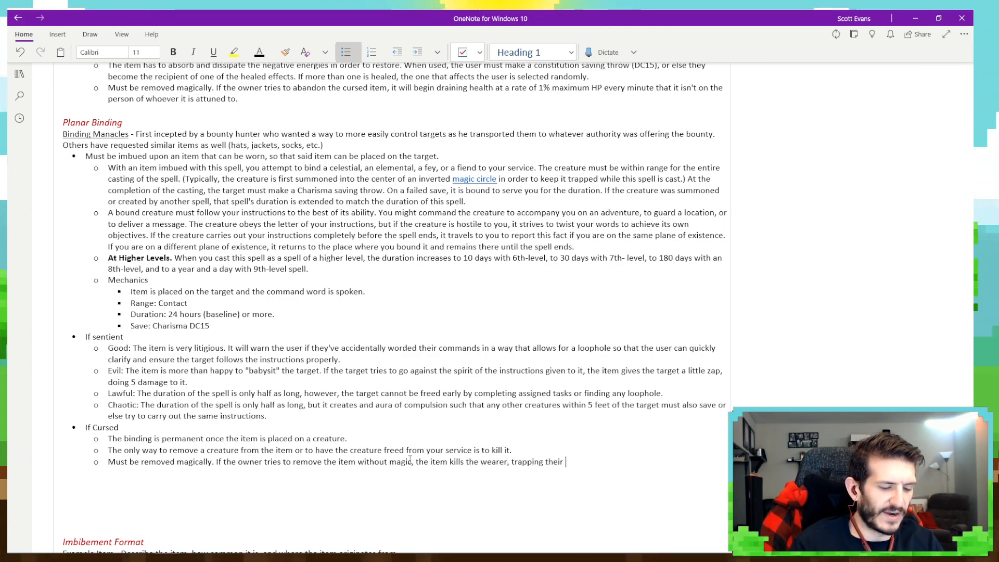
text(soul within it.)
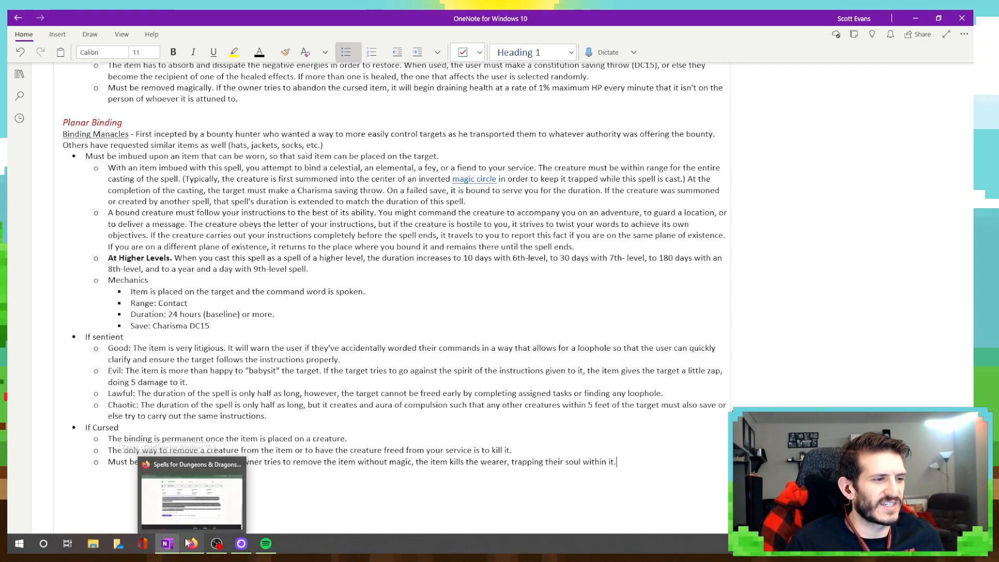
Switch to the D&D Beyond spell list in Firefox and collapse the Planar Binding entry.
click(186, 543)
click(366, 163)
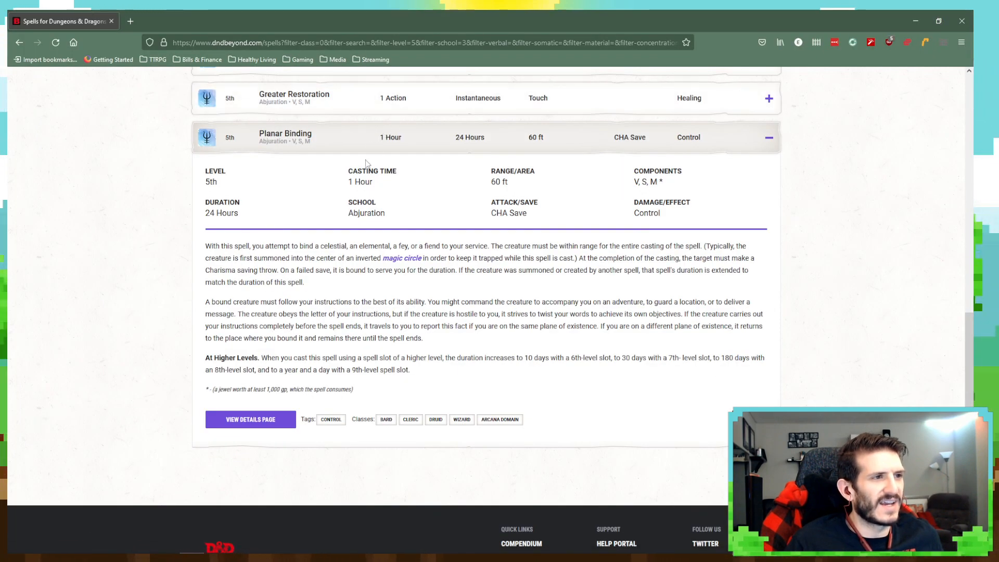
click(364, 138)
scroll(344, 281, up, 5)
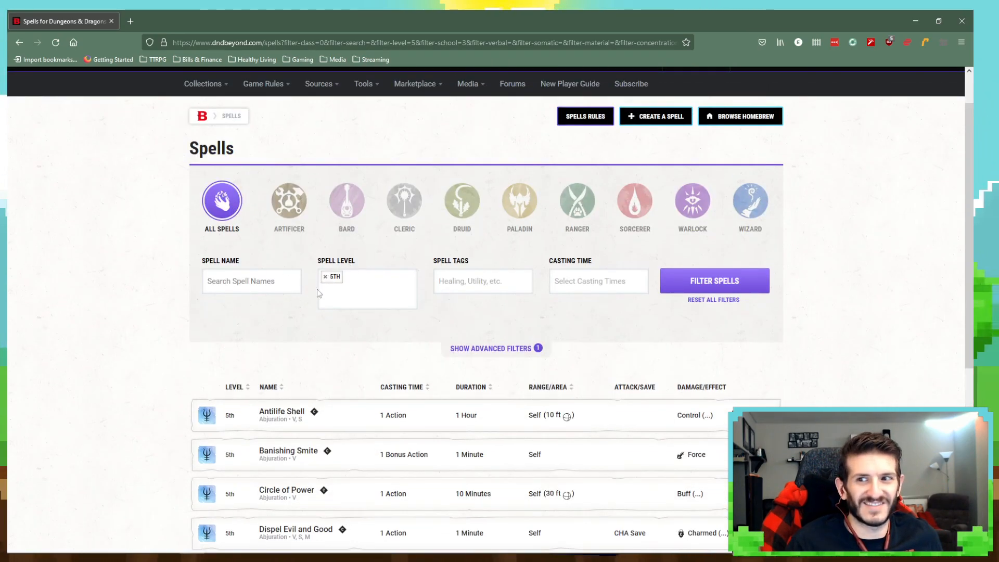
Replace the 5th spell level filter with 6th, apply it, and look over the listed abjuration spells.
click(324, 277)
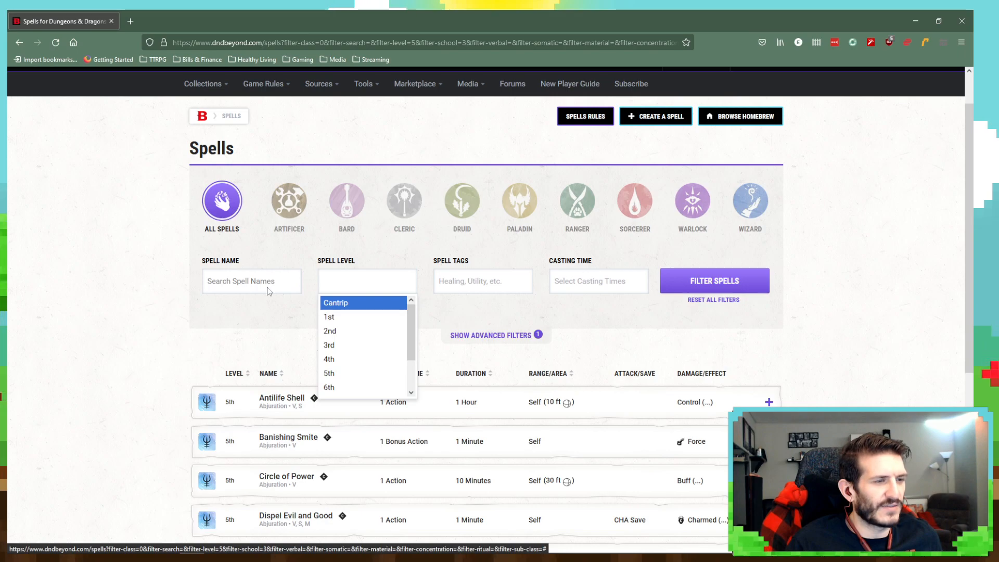
scroll(329, 385, down, 1)
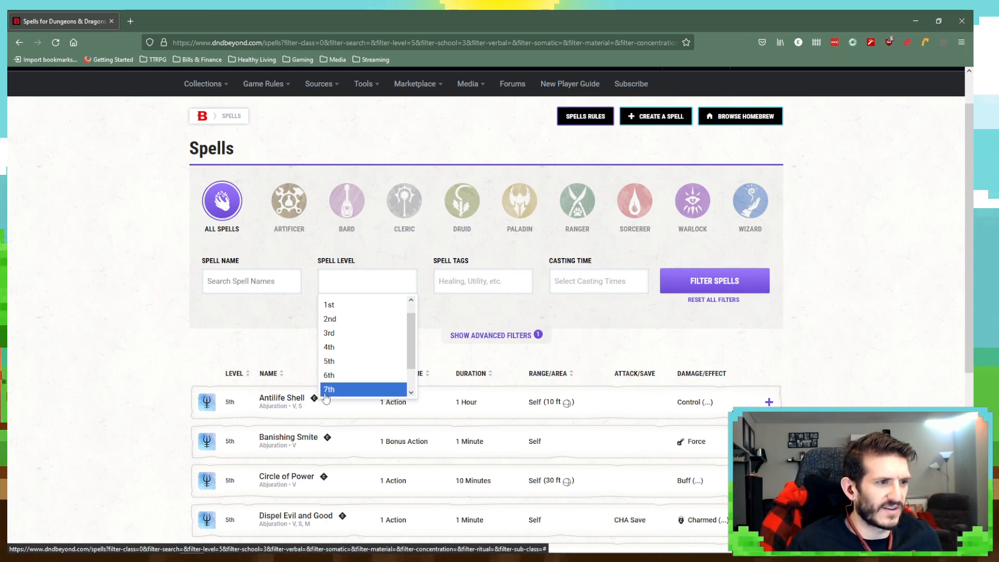
click(328, 392)
click(325, 277)
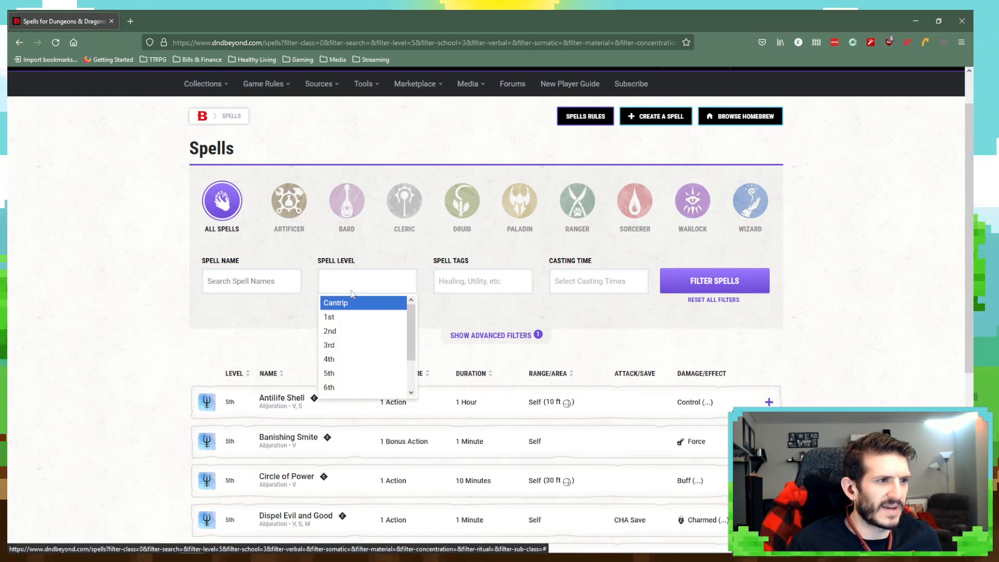
click(346, 388)
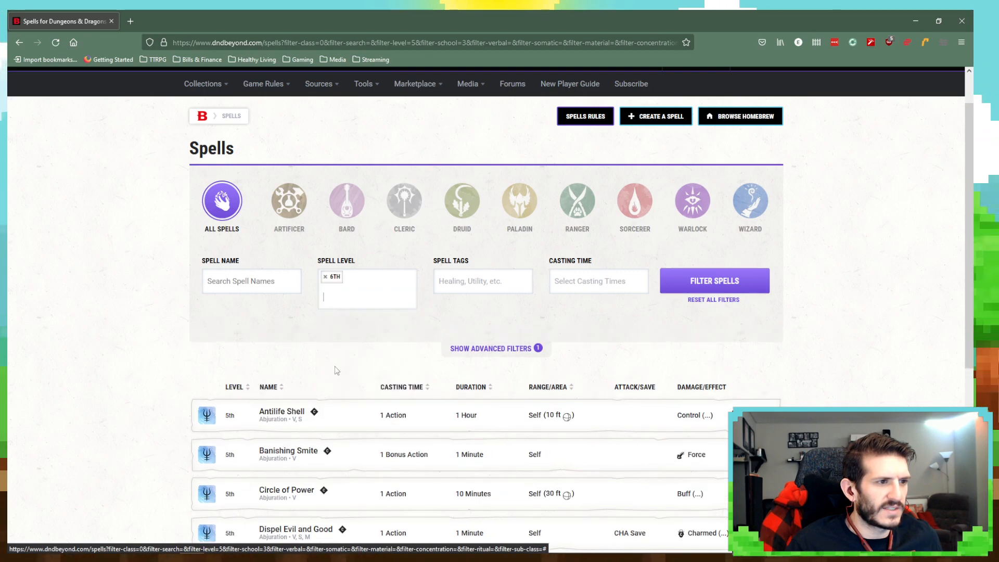
click(727, 288)
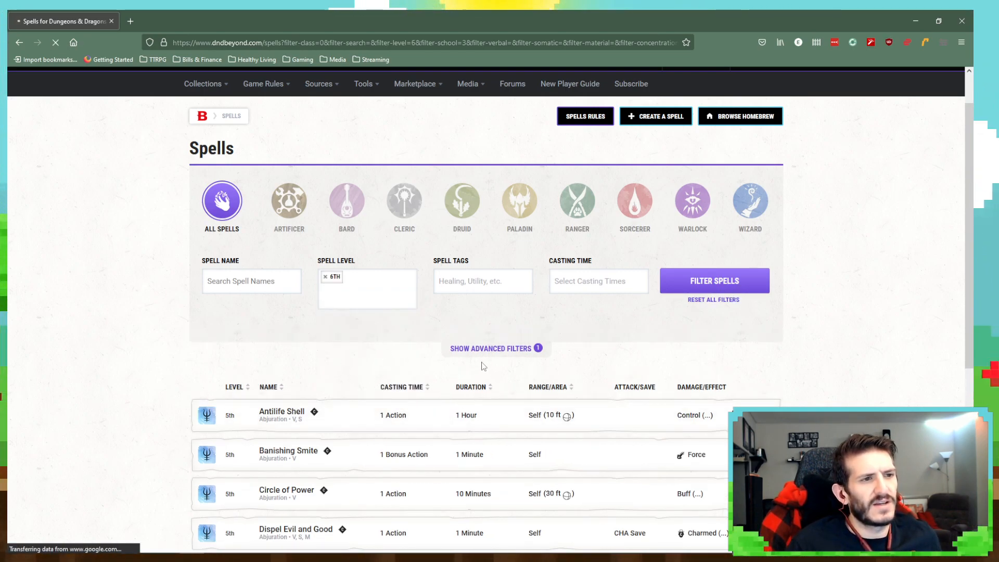
scroll(52, 416, down, 5)
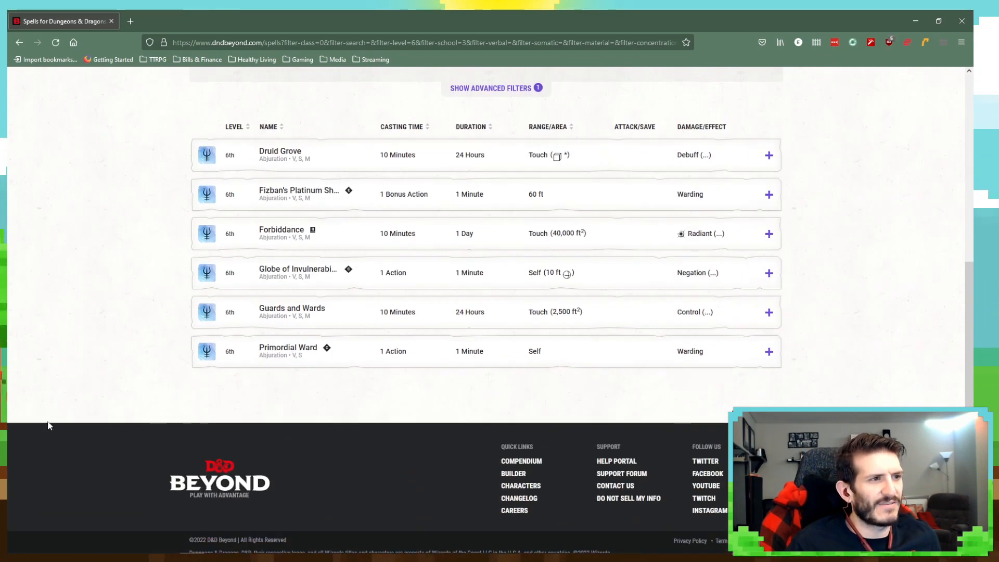
scroll(47, 424, up, 2)
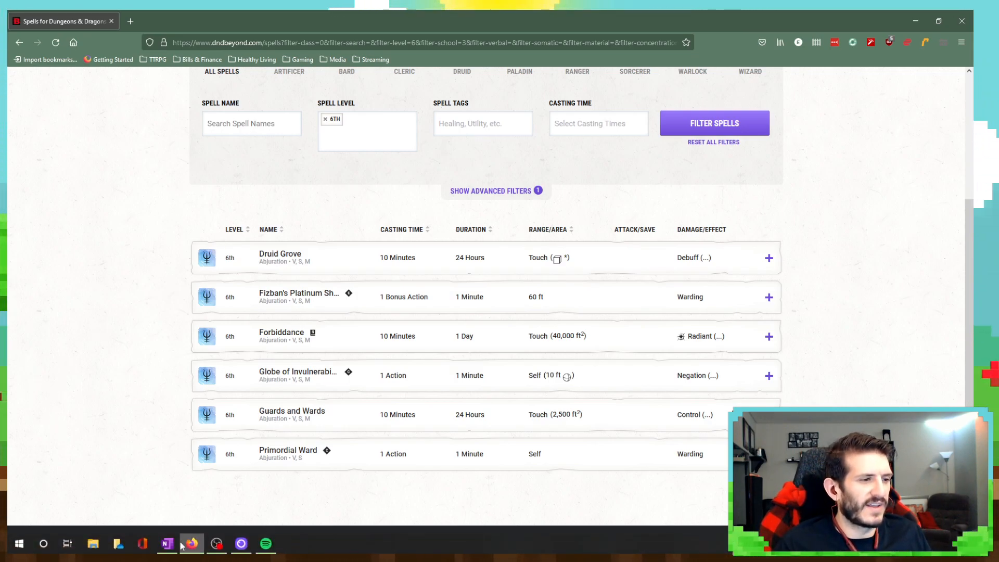
Switch back to OneNote and open the hedge maze page in the Atlas section to review its introduction, rooms and enemy notes.
click(167, 555)
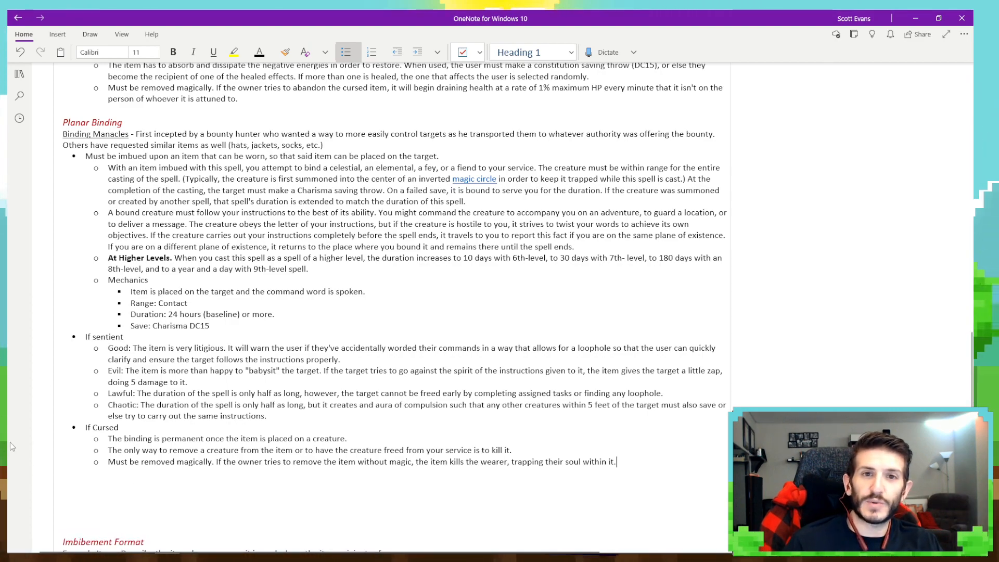
click(20, 74)
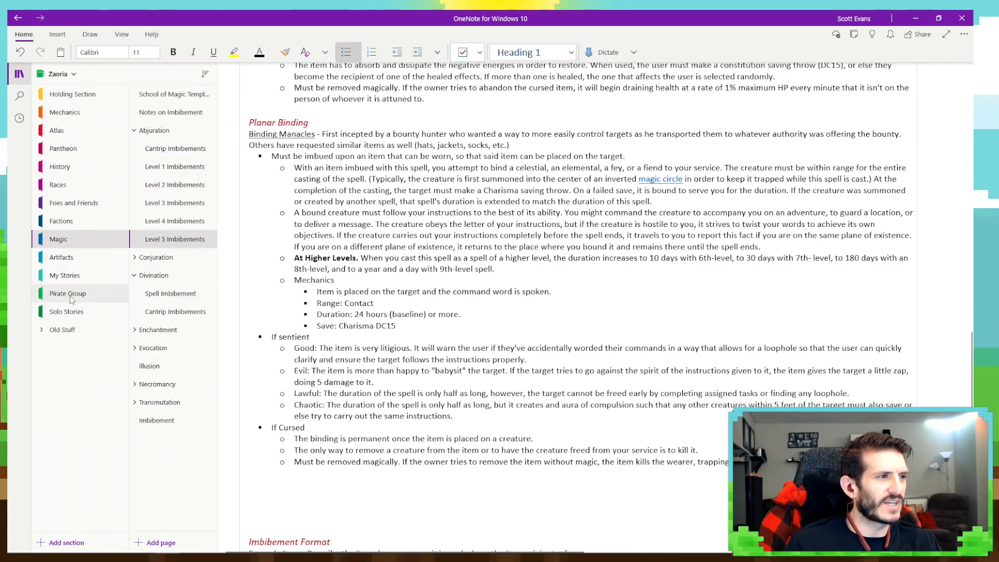
click(56, 130)
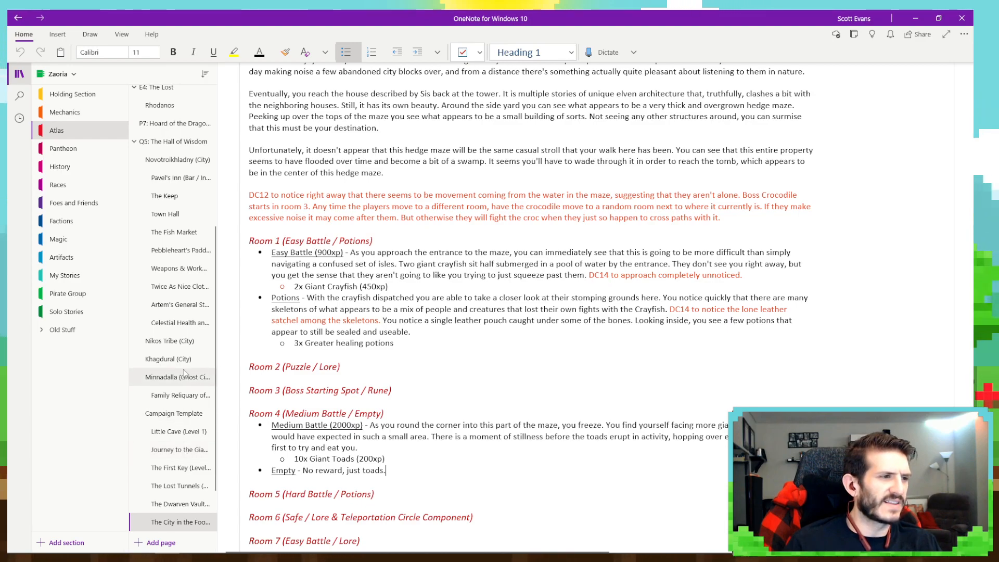
scroll(179, 411, down, 2)
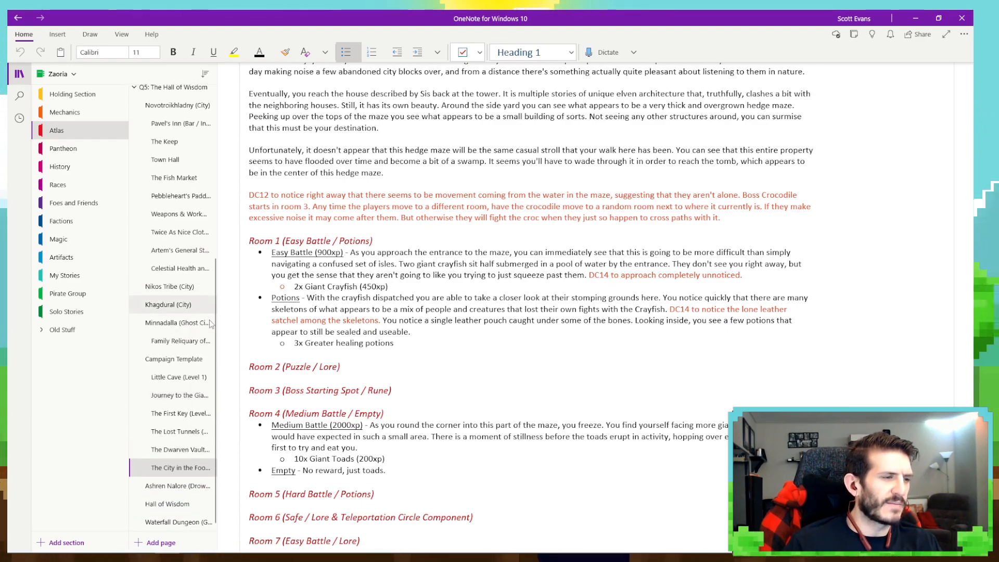
click(177, 467)
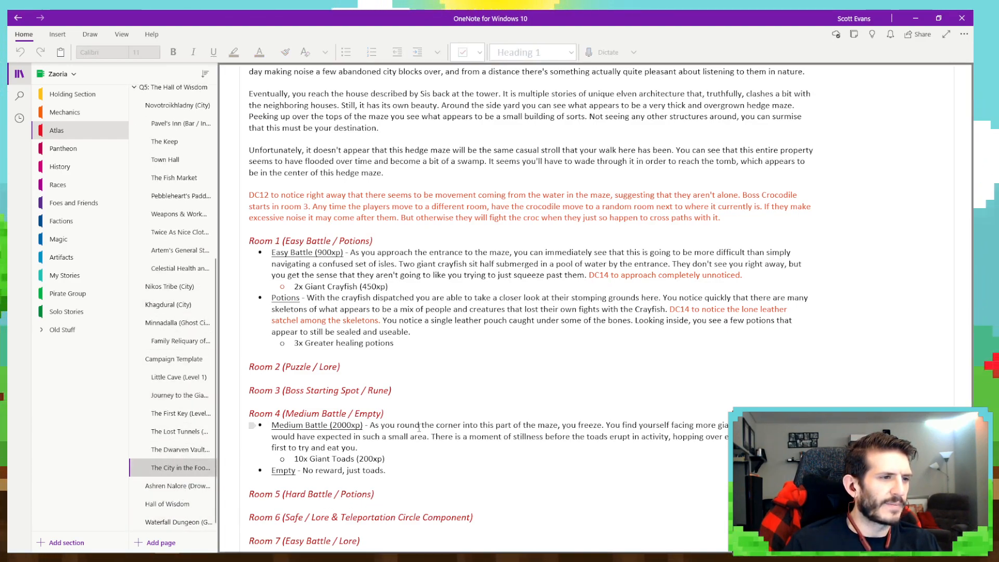
click(19, 74)
scroll(481, 418, down, 6)
scroll(424, 406, up, 4)
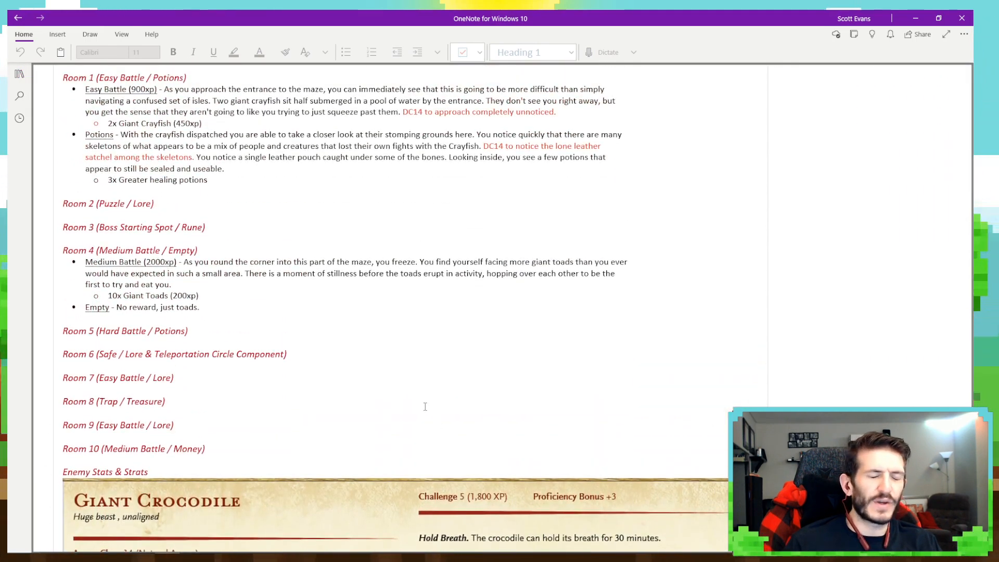
scroll(422, 406, down, 20)
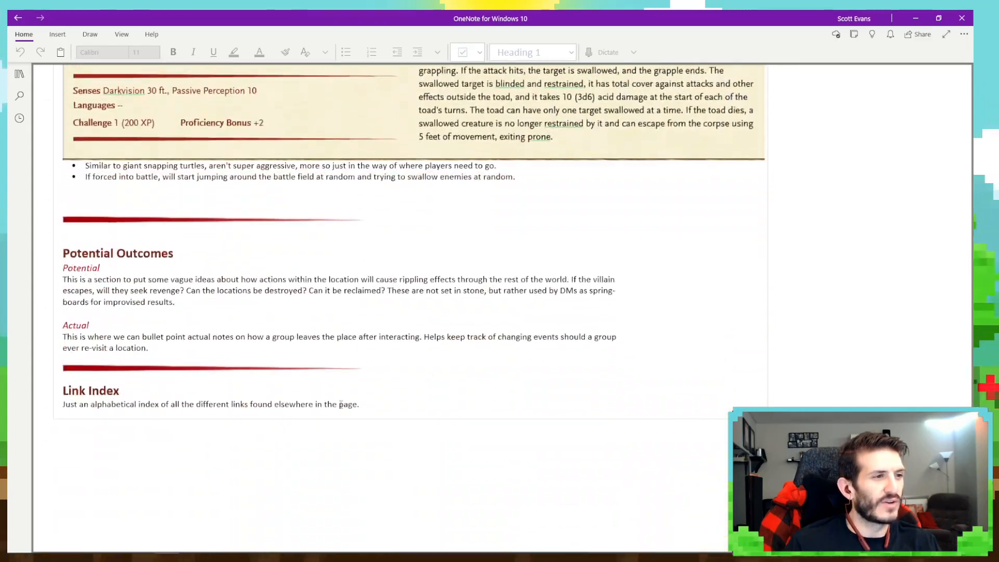
scroll(331, 389, up, 20)
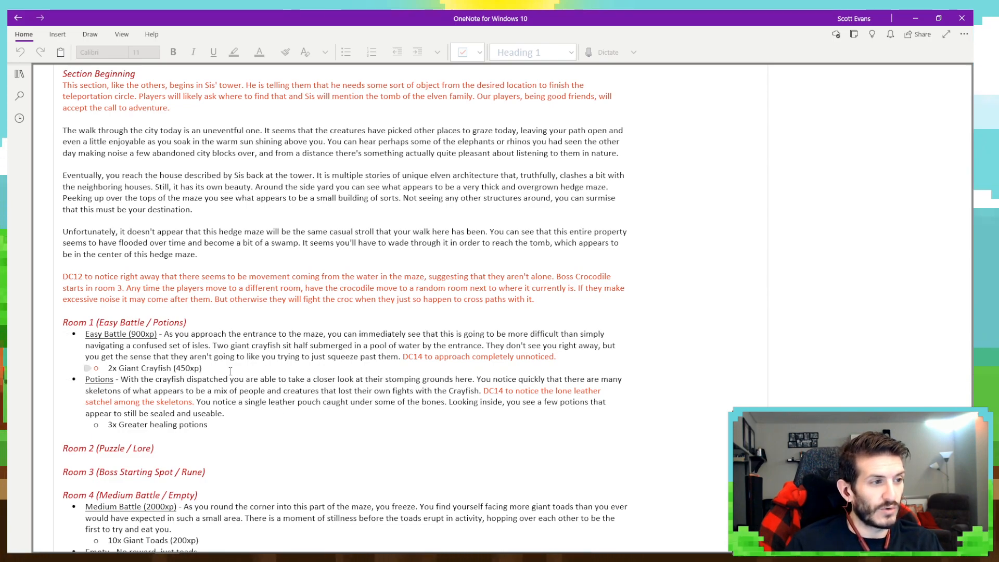
scroll(280, 360, down, 3)
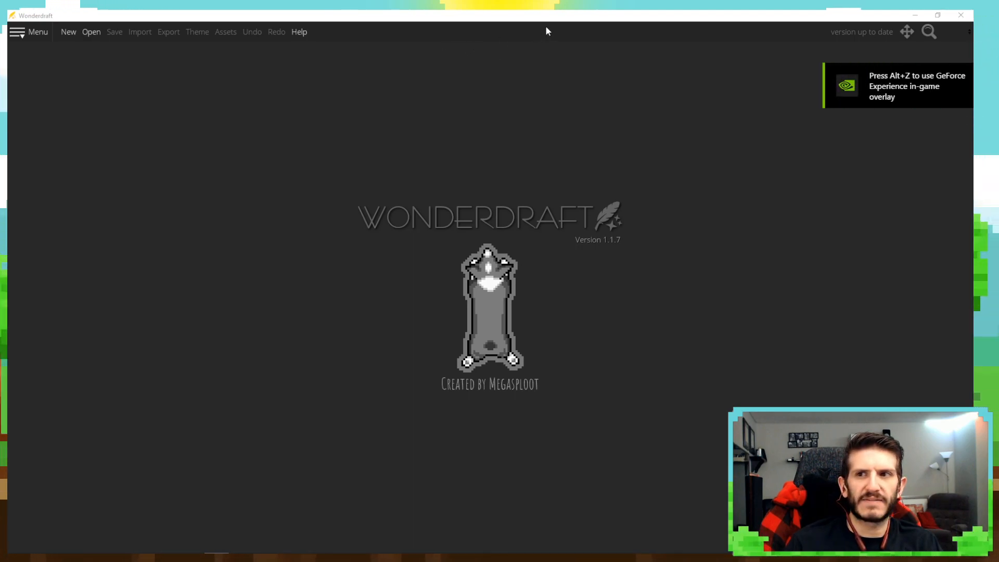
Arrange the running Wonderdraft and Dungeondraft icons on the taskbar directly after OneNote.
click(569, 30)
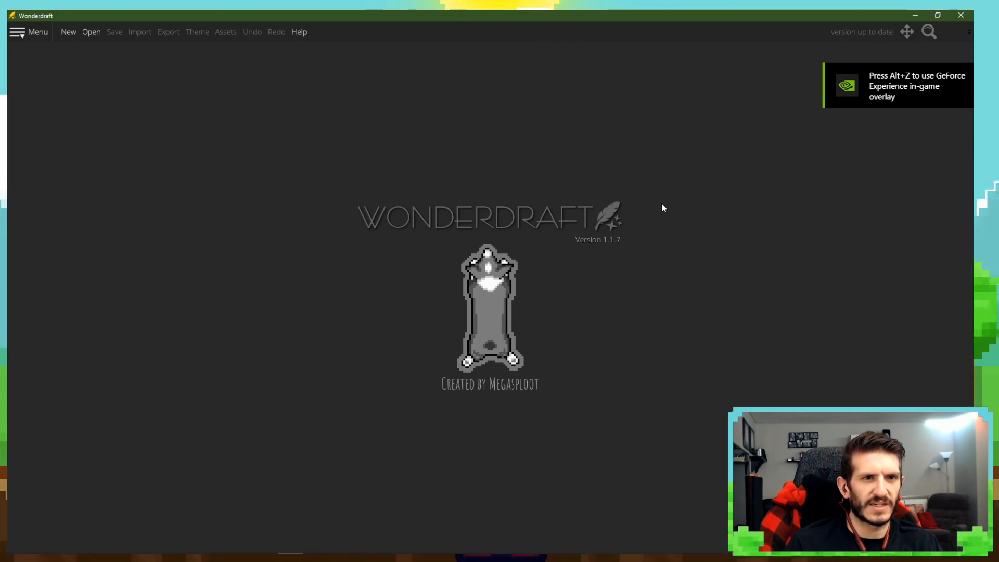
mouse_move(515, 557)
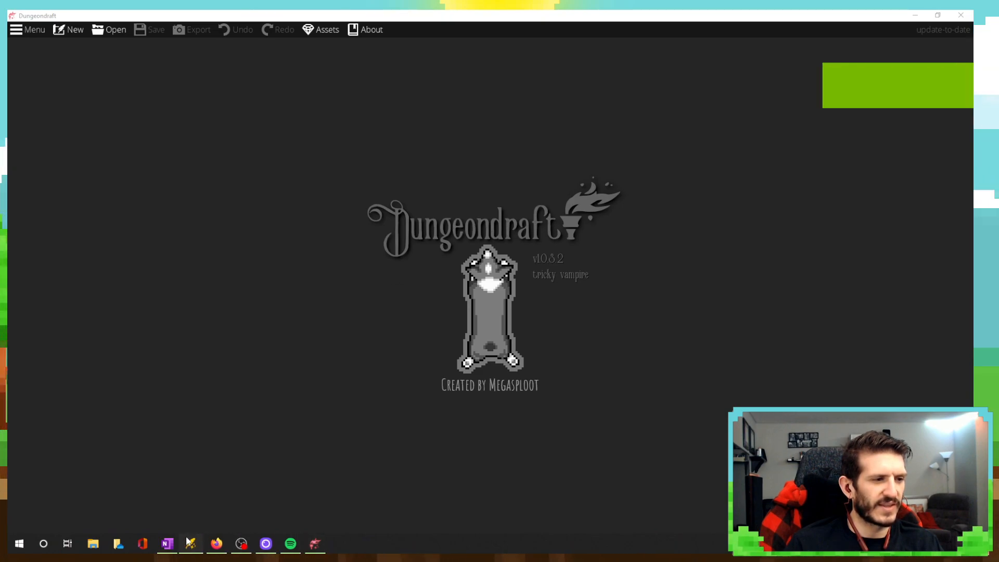
drag(290, 544, 221, 542)
drag(316, 543, 207, 544)
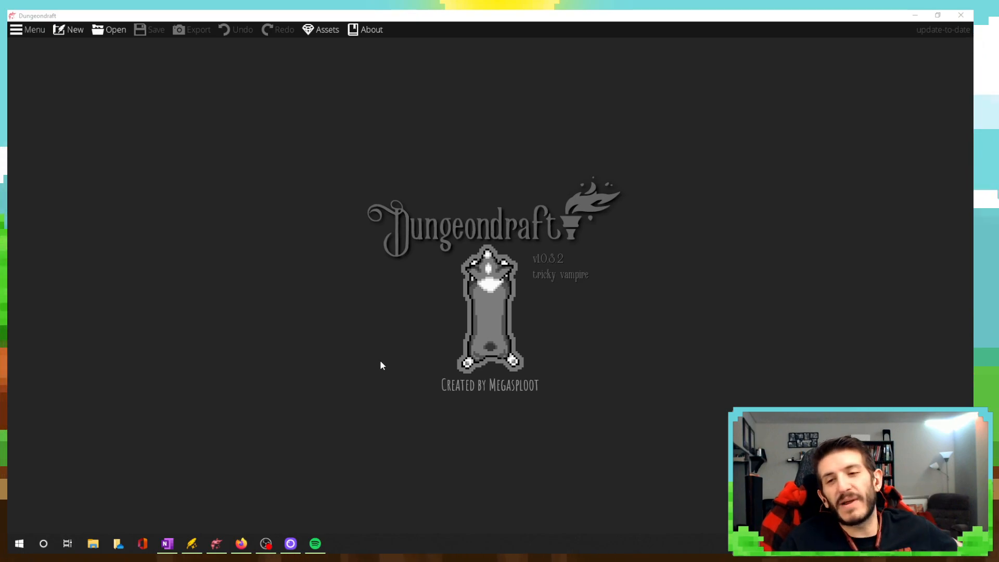
Open the recent map "Minnadalla Part 4" in Dungeondraft.
click(482, 14)
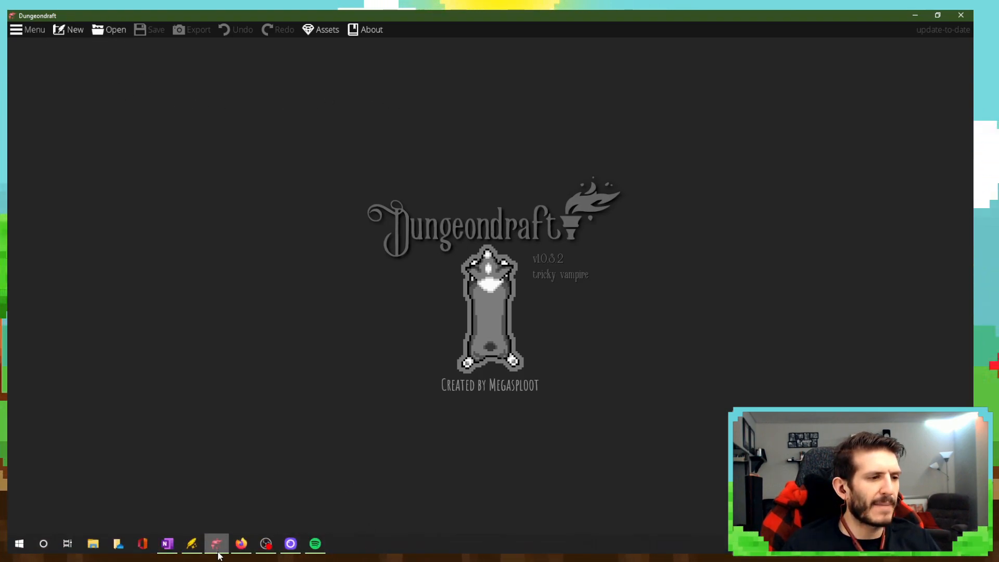
right_click(218, 555)
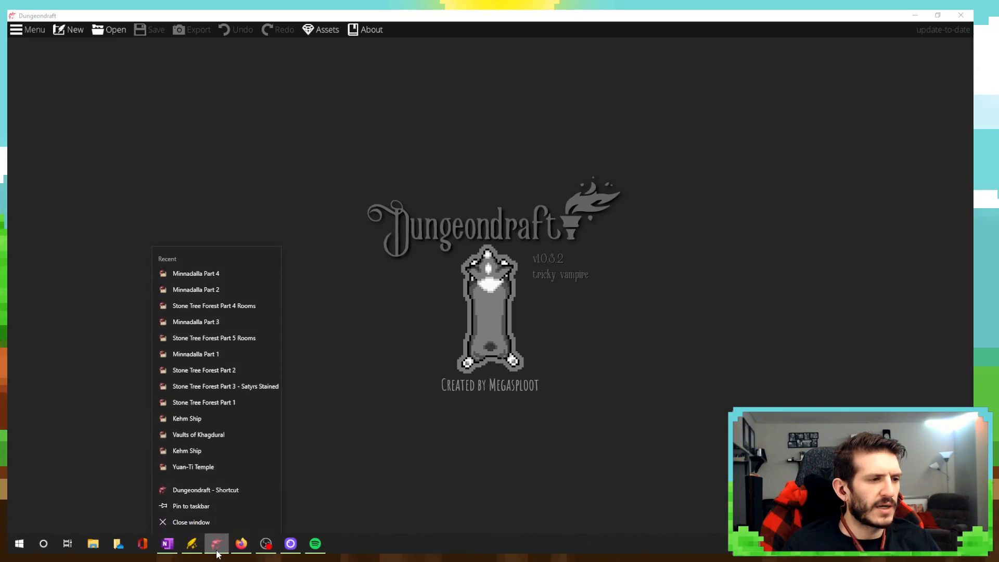
click(253, 271)
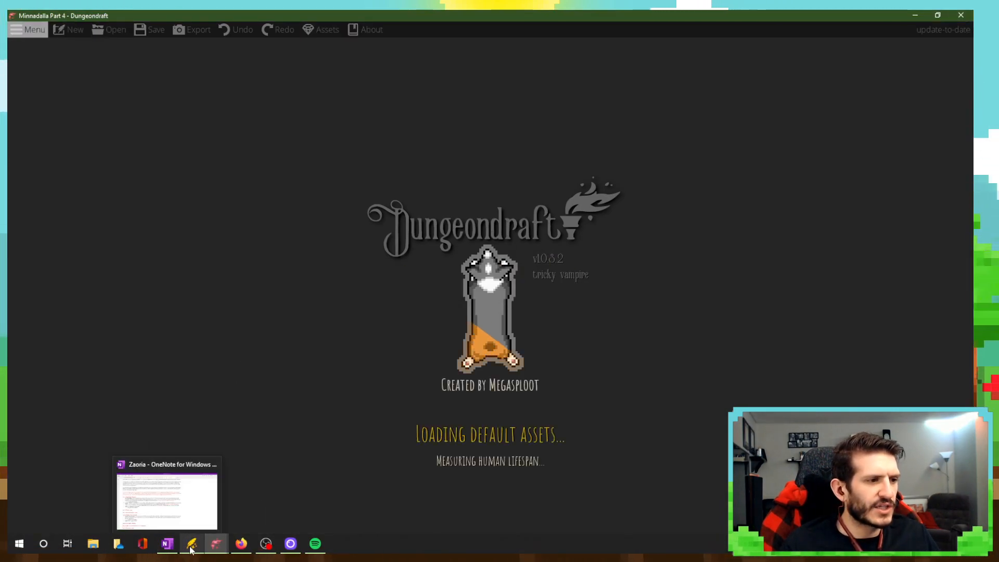
Bring the loading Minnadalla Part 4 map to the front in Dungeondraft and view the numbered hedge maze rooms.
mouse_move(224, 549)
click(208, 466)
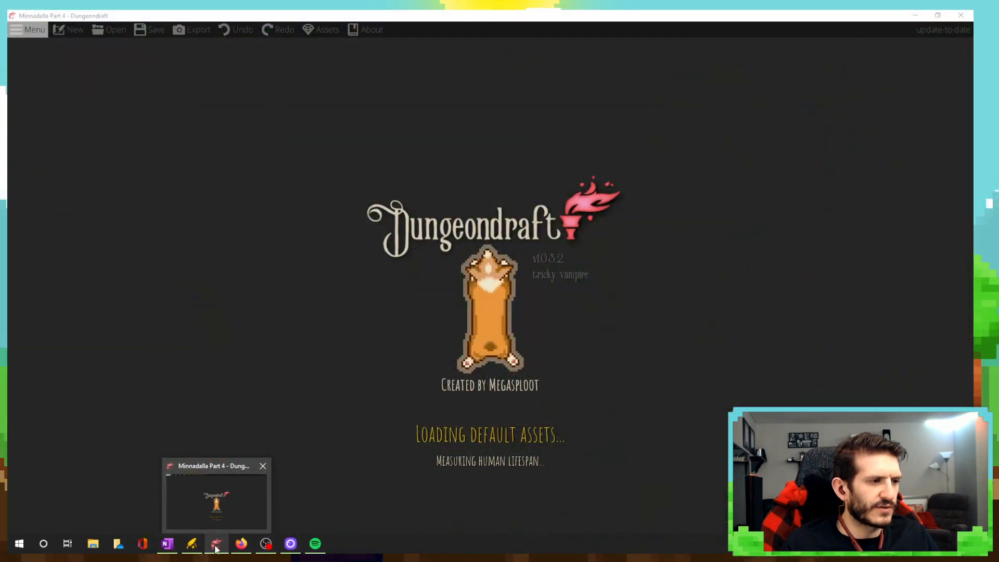
right_click(217, 551)
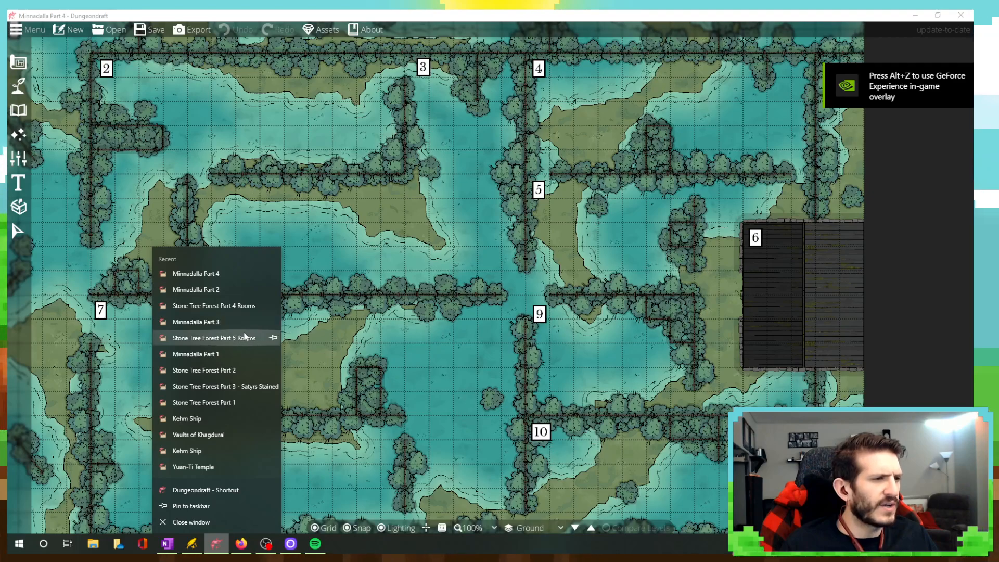
click(382, 15)
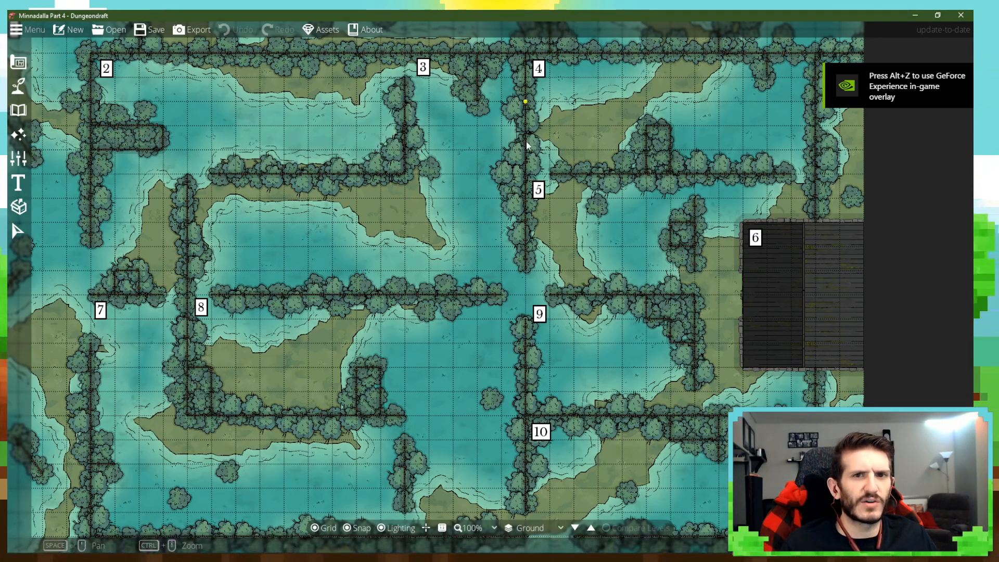
mouse_move(265, 549)
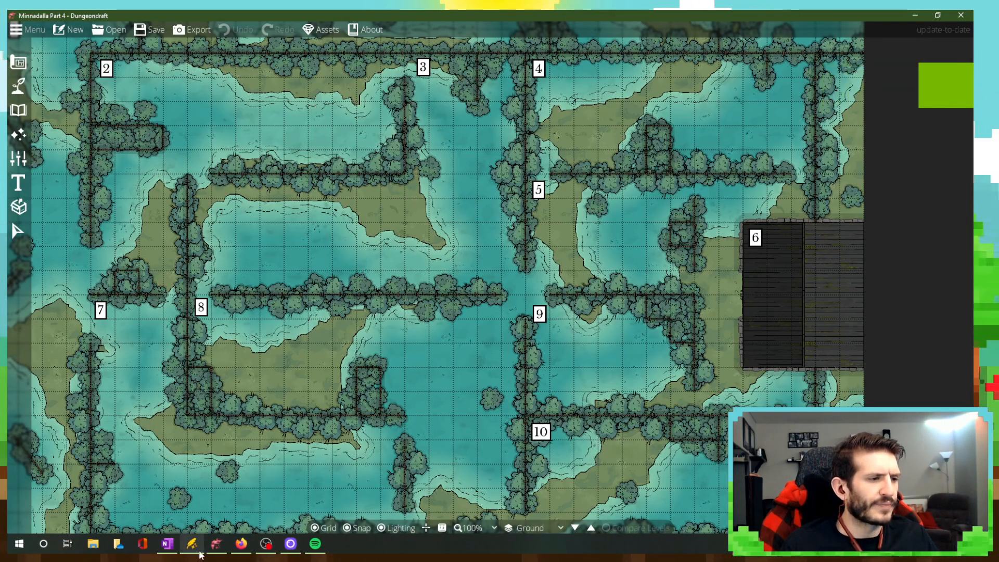
Open the recent Wonderdraft maps Minnadalla, Q5 Map and Zaoria World Map, each in its own window.
right_click(192, 544)
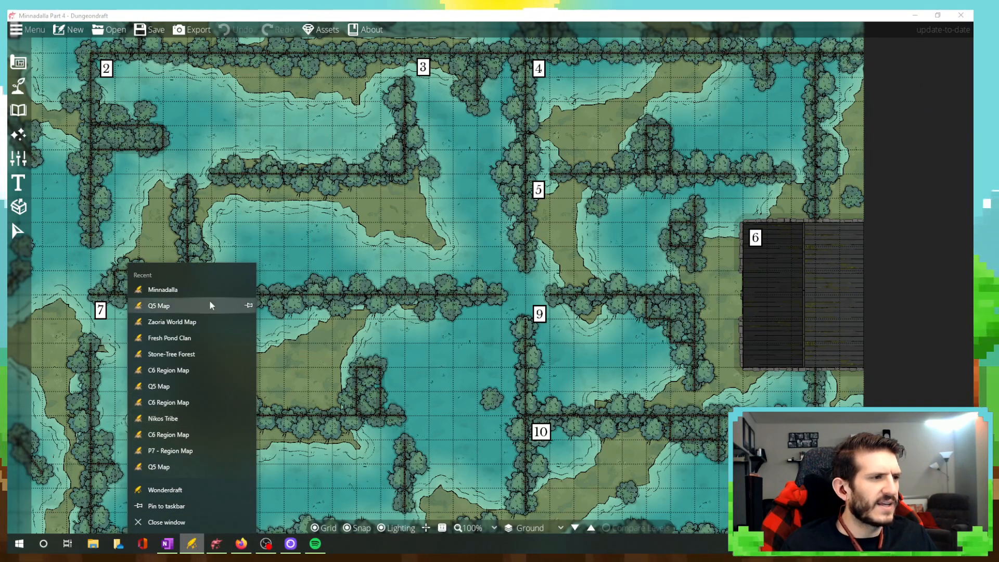
click(202, 292)
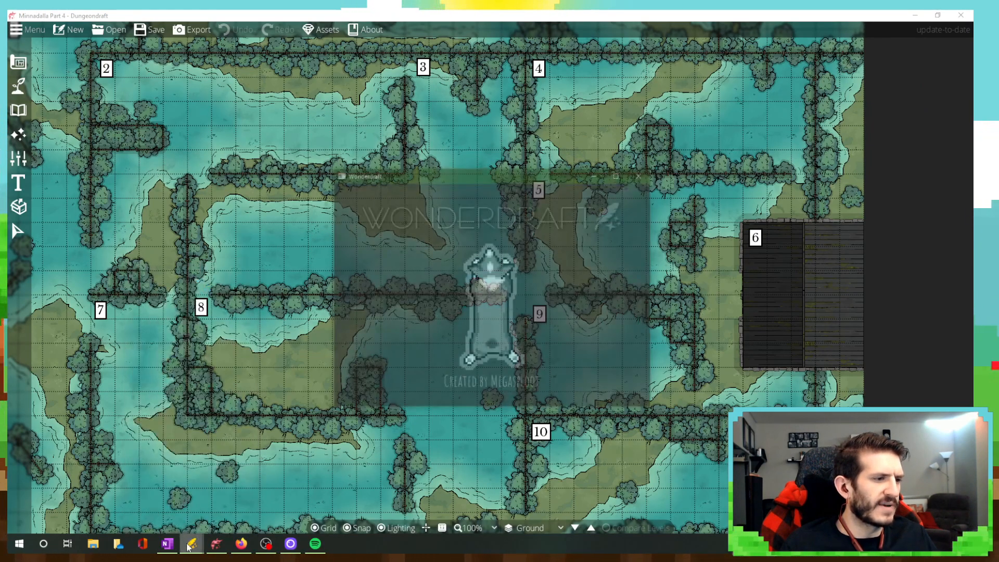
right_click(191, 543)
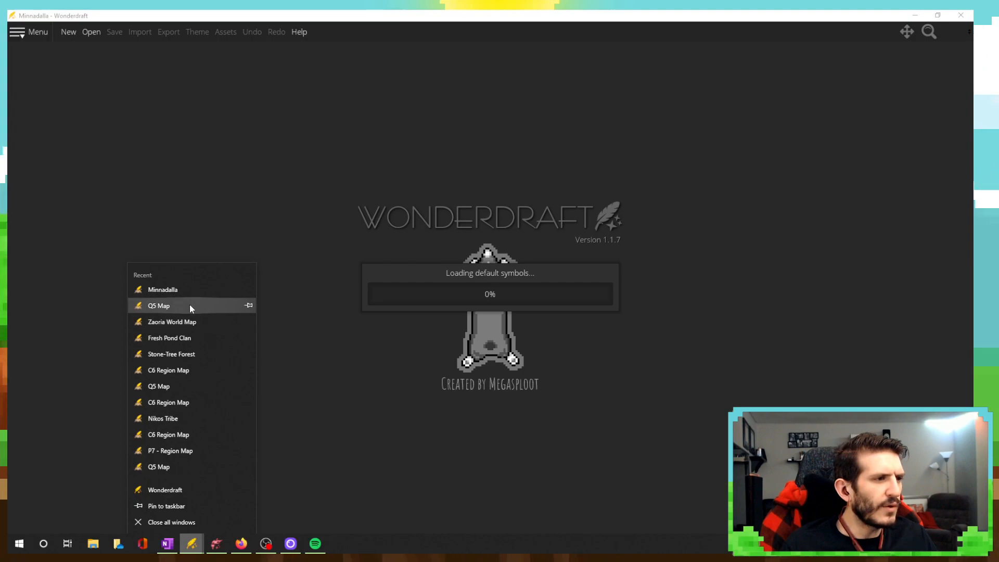
click(189, 307)
right_click(187, 544)
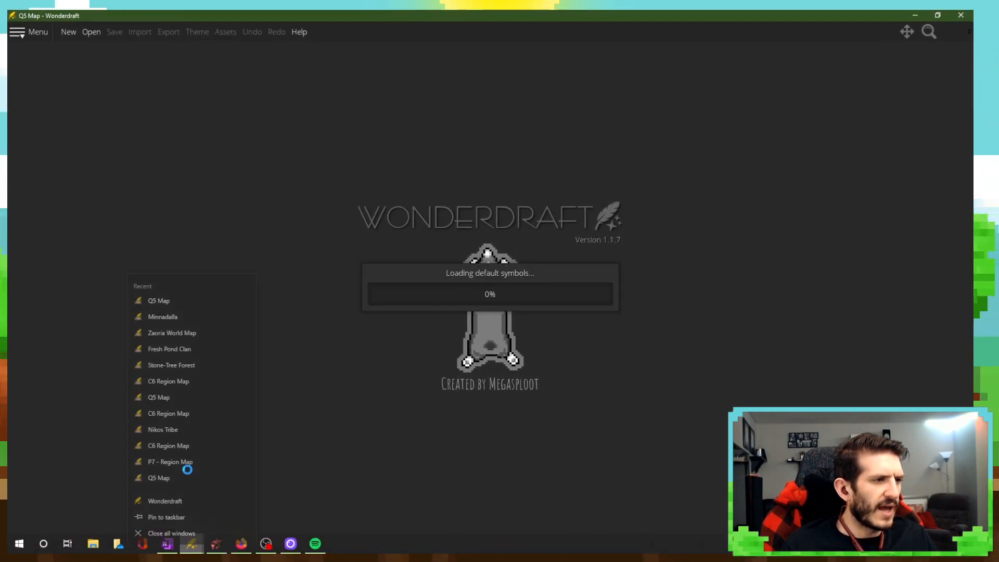
click(182, 324)
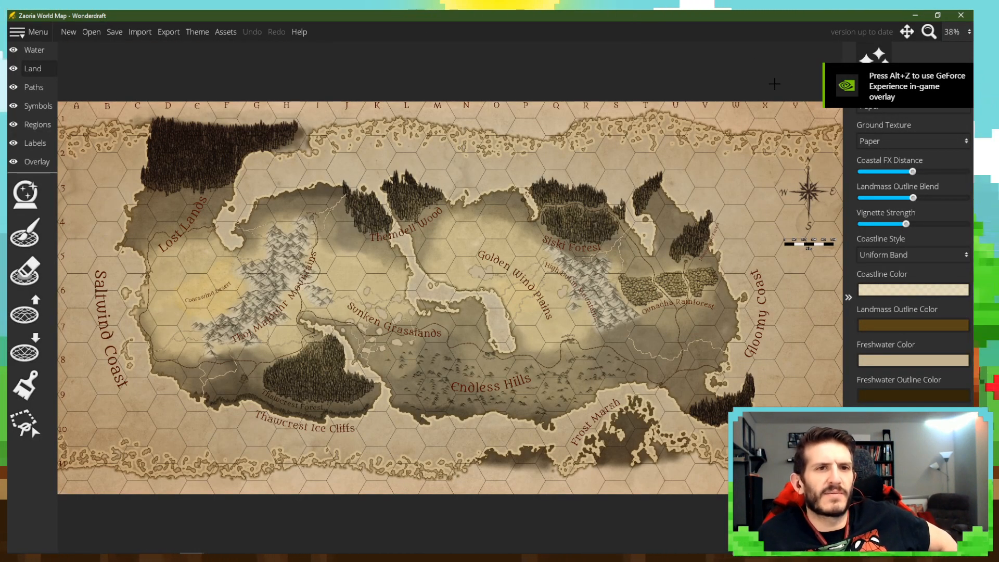
Look over the Zaoria World Map as a whole, from the Saltwind Coast across to the Gloomy Coast.
mouse_move(648, 538)
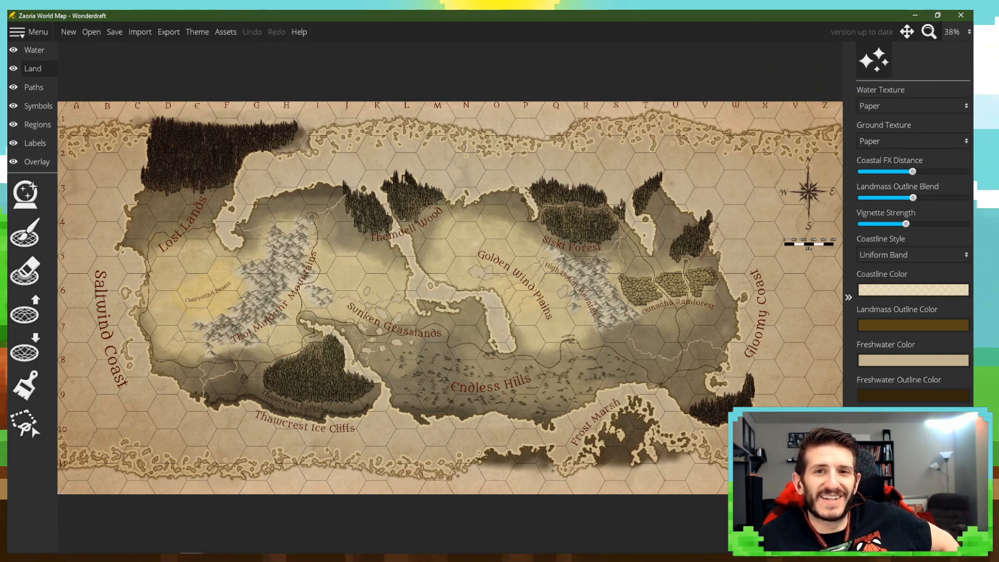
key(alt+Tab)
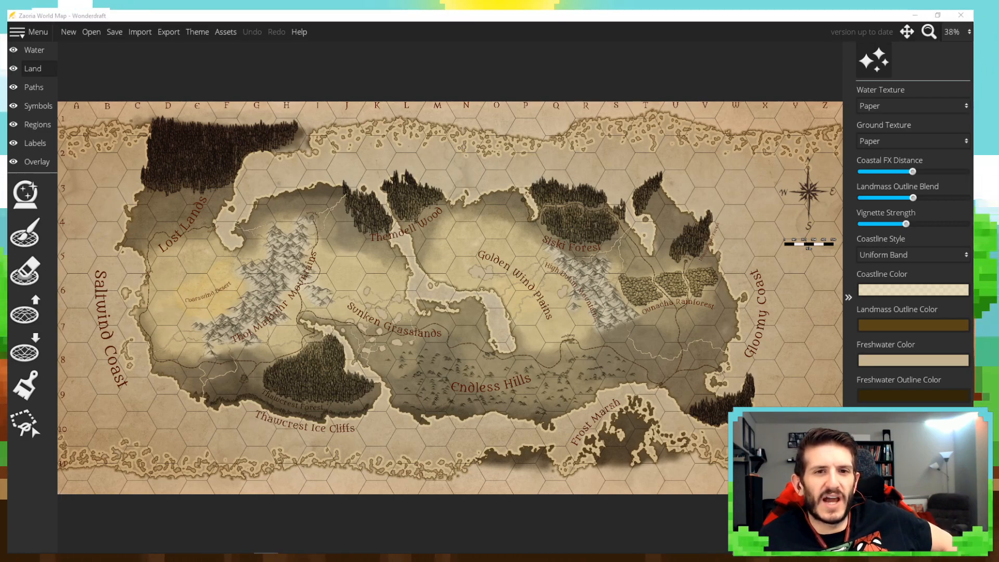
click(708, 13)
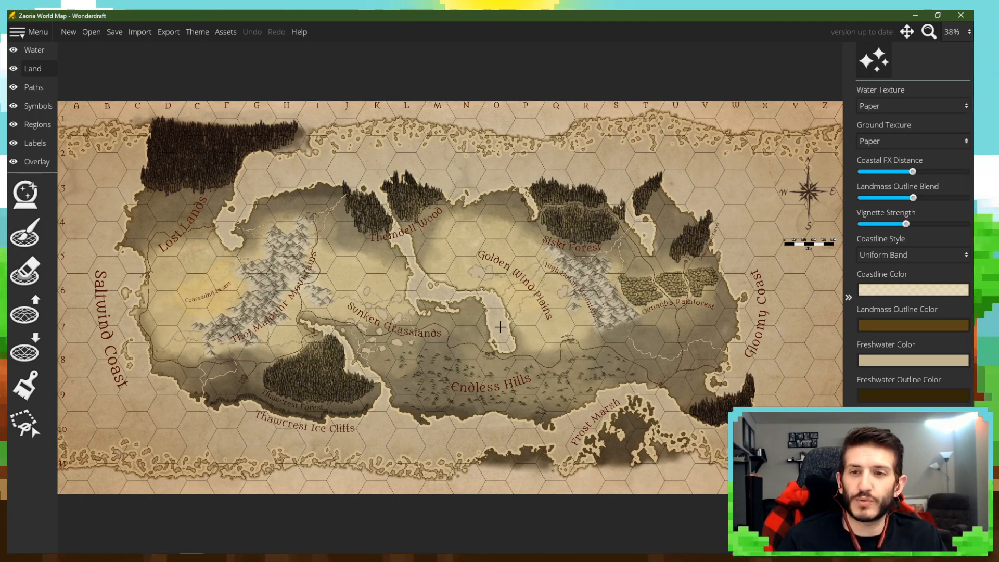
scroll(454, 291, up, 2)
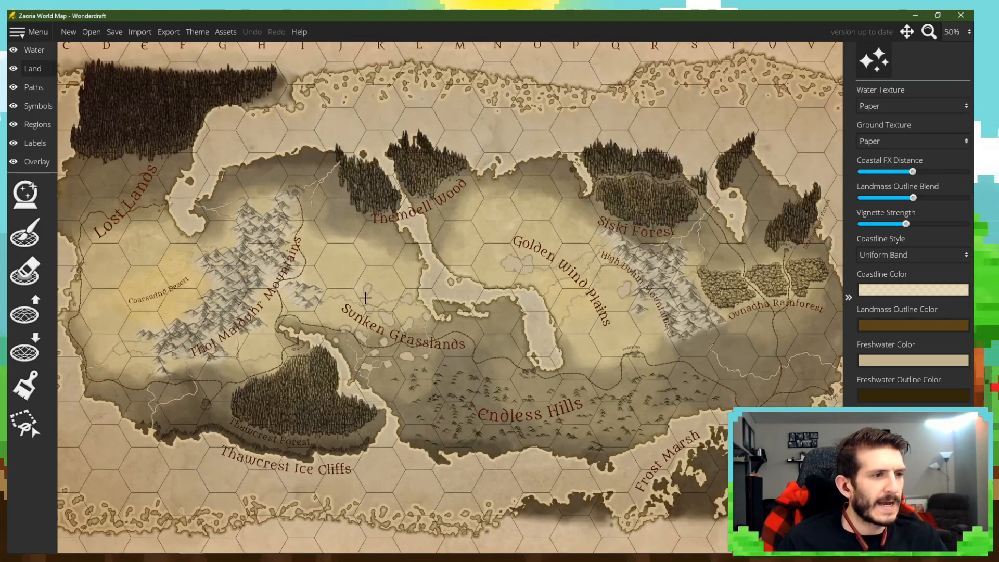
drag(423, 332, 380, 312)
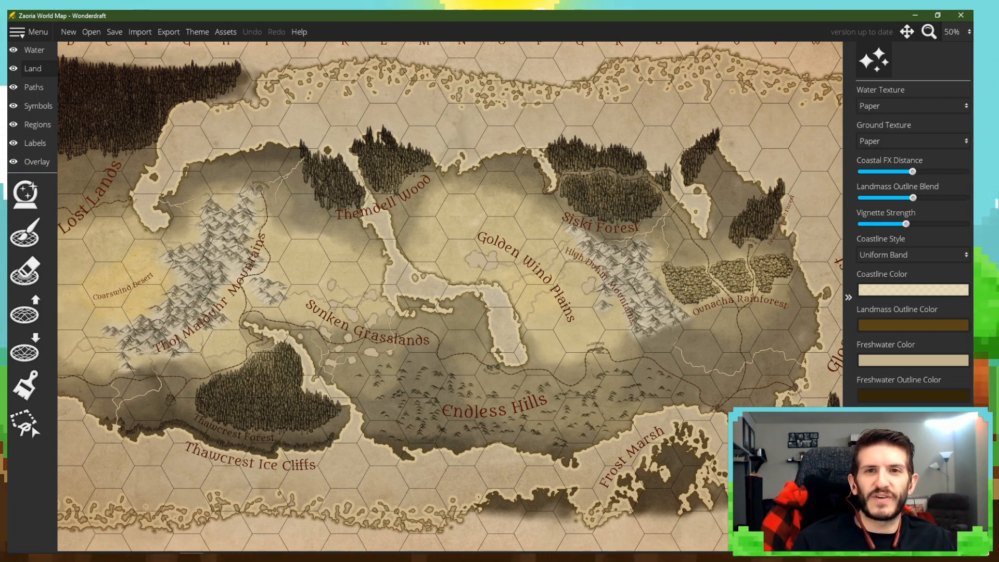
click(265, 553)
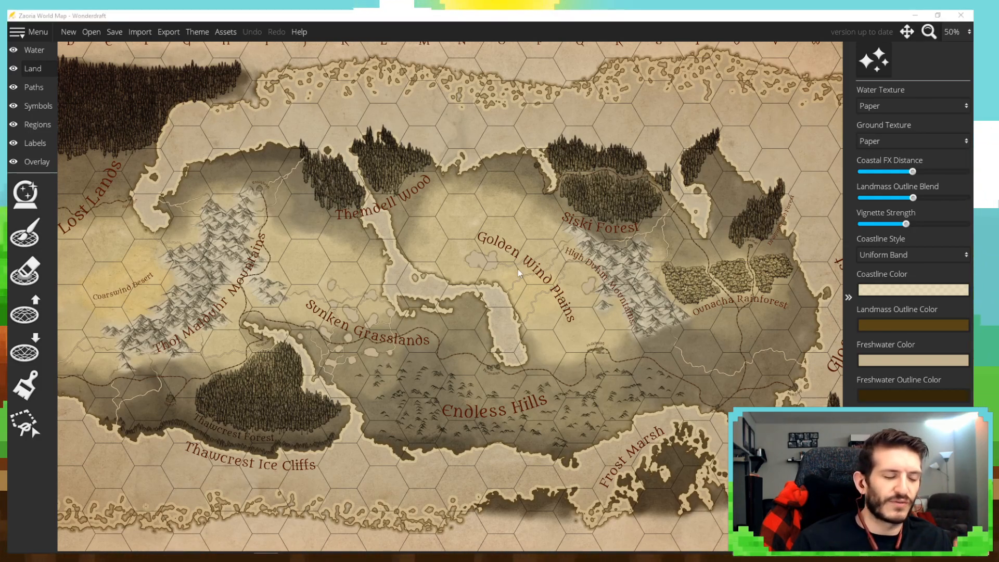
mouse_move(470, 301)
mouse_down()
mouse_move(622, 301)
mouse_move(474, 302)
mouse_move(453, 286)
mouse_move(456, 300)
mouse_up()
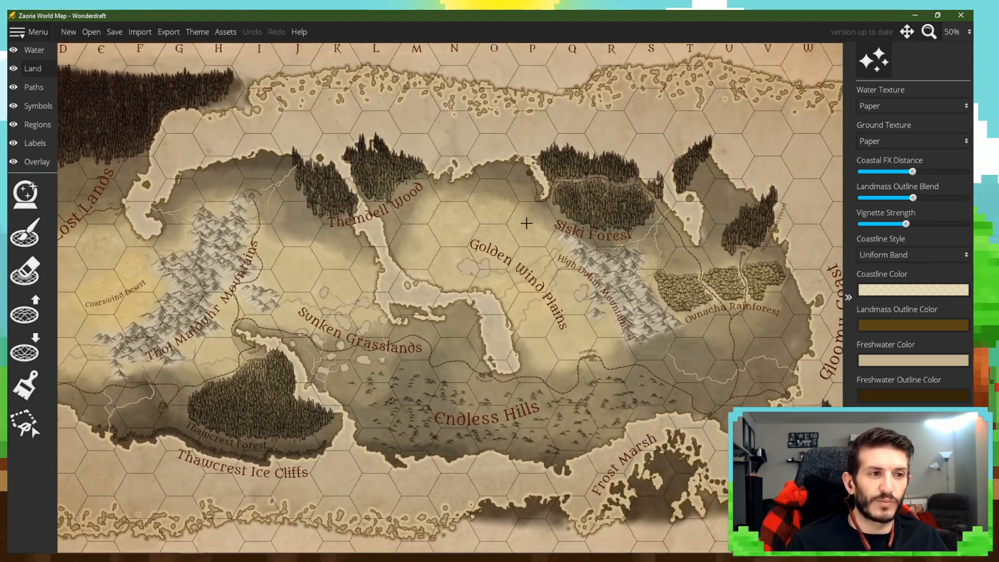
drag(526, 221, 514, 256)
scroll(536, 216, down, 4)
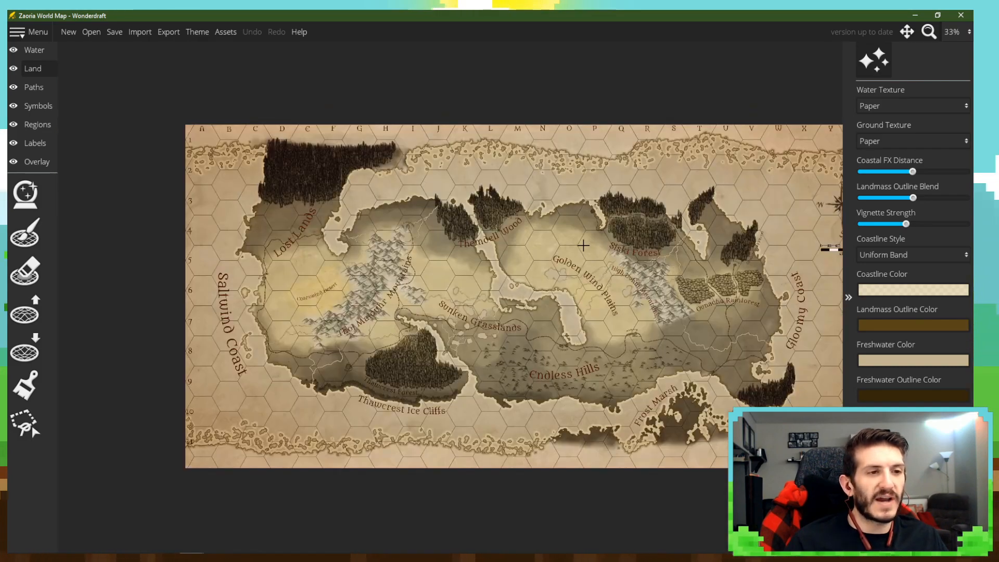
drag(583, 245, 526, 245)
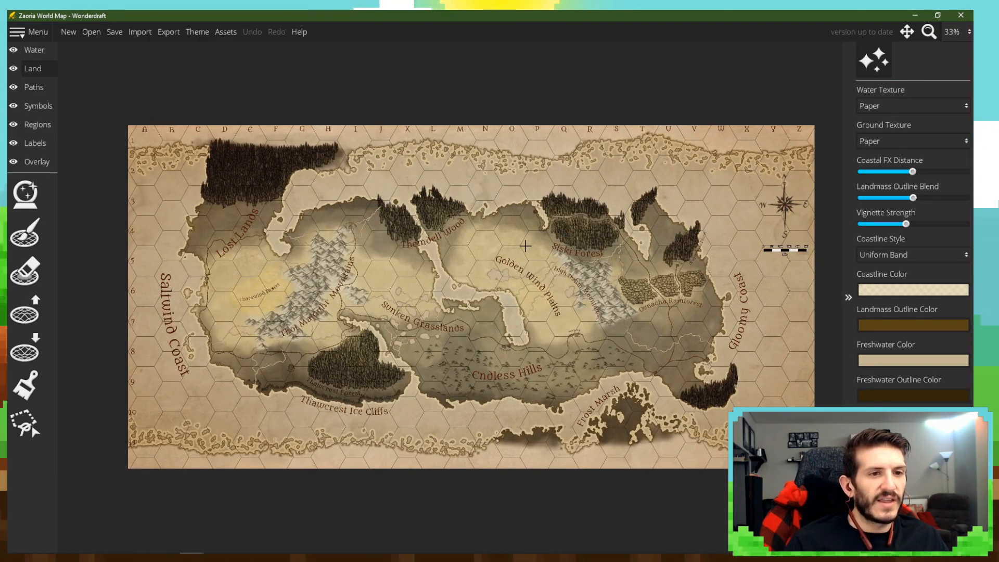
scroll(525, 246, up, 3)
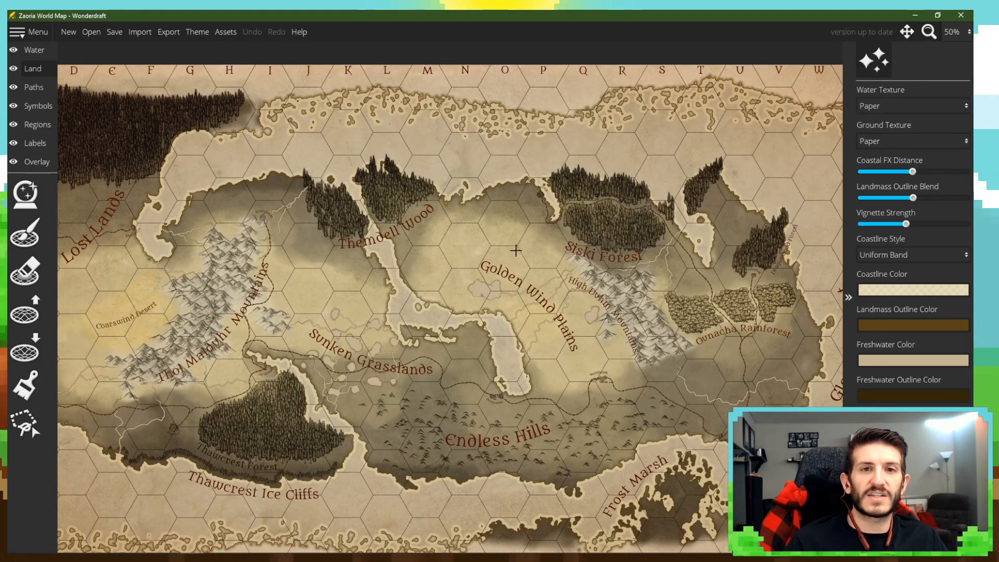
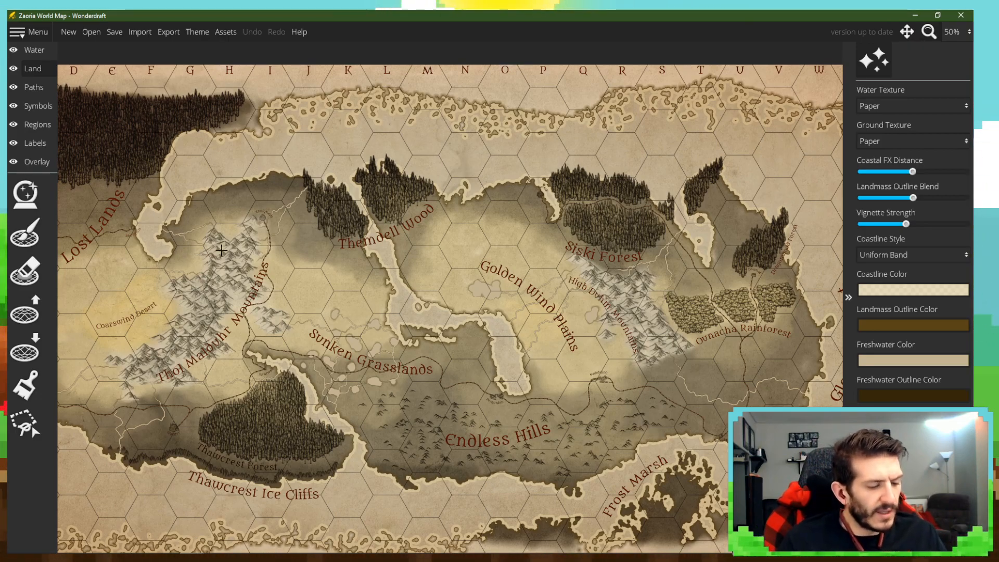
Examine the Golden Wind Plains, Siski Forest and High Duhm Mountains up close, down to the road between Pergonian and Mofefeting.
scroll(578, 319, up, 5)
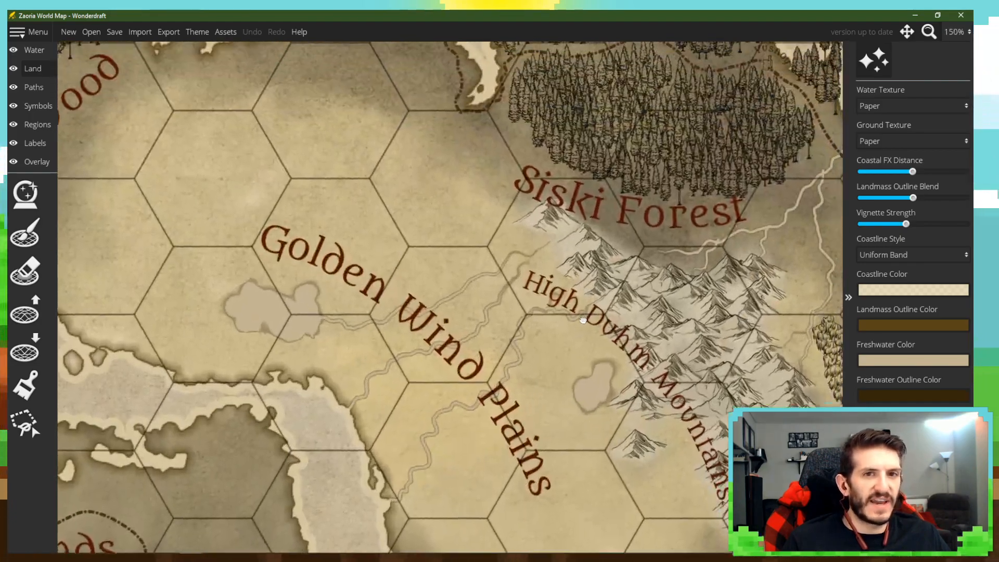
drag(583, 320, 579, 346)
scroll(661, 247, up, 1)
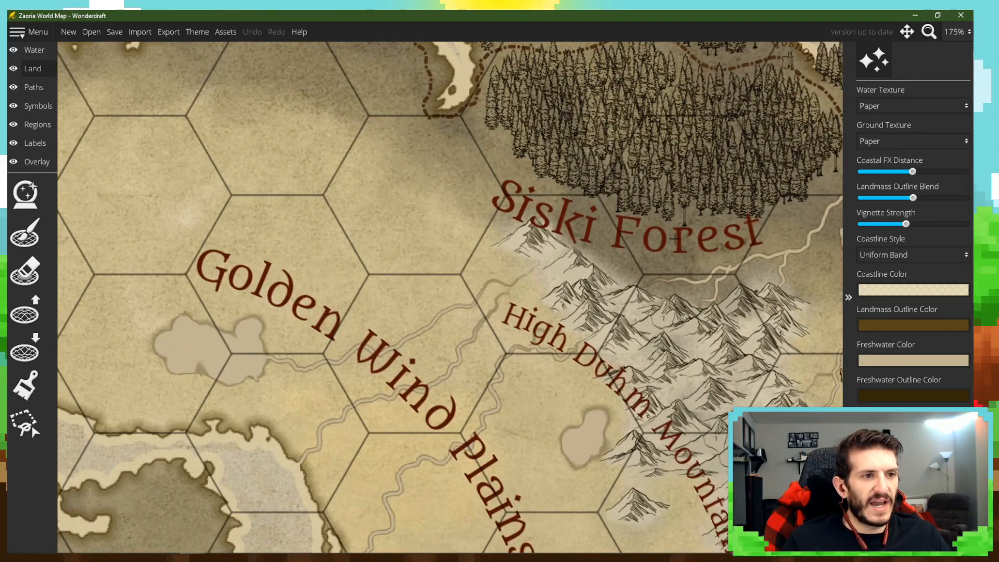
drag(667, 241, 633, 311)
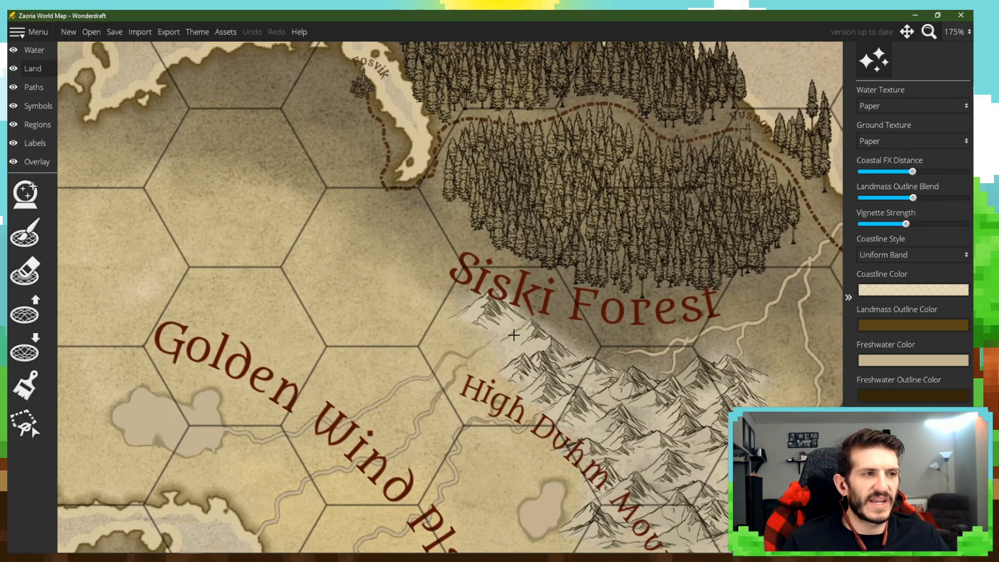
drag(513, 328, 477, 256)
scroll(516, 279, down, 1)
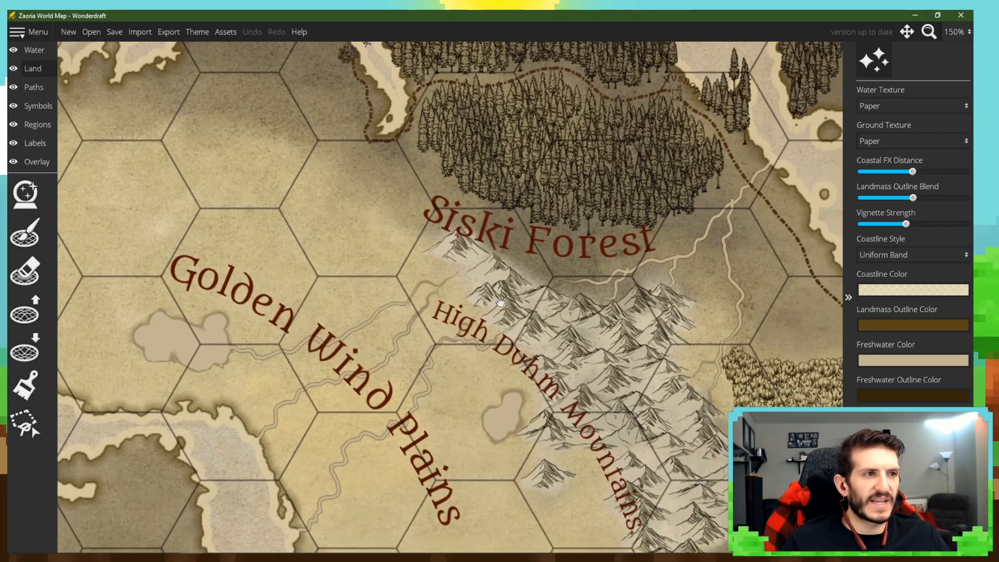
drag(370, 138, 375, 187)
drag(467, 342, 408, 73)
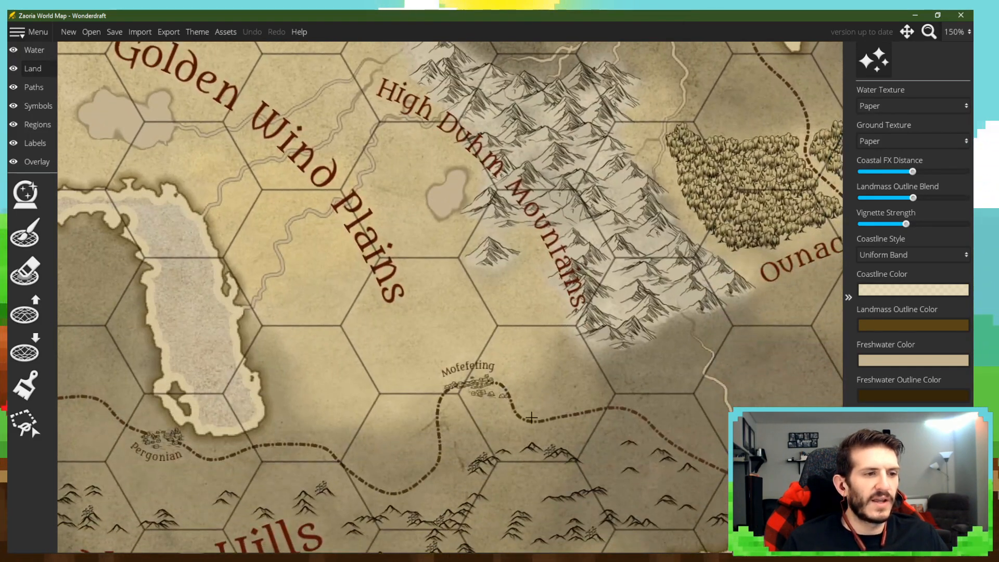
Review the lands around the High Duhm Mountains down to the Endless Hills, and inspect the range's northwestern end near Siski Forest.
drag(453, 274, 474, 395)
scroll(469, 374, down, 1)
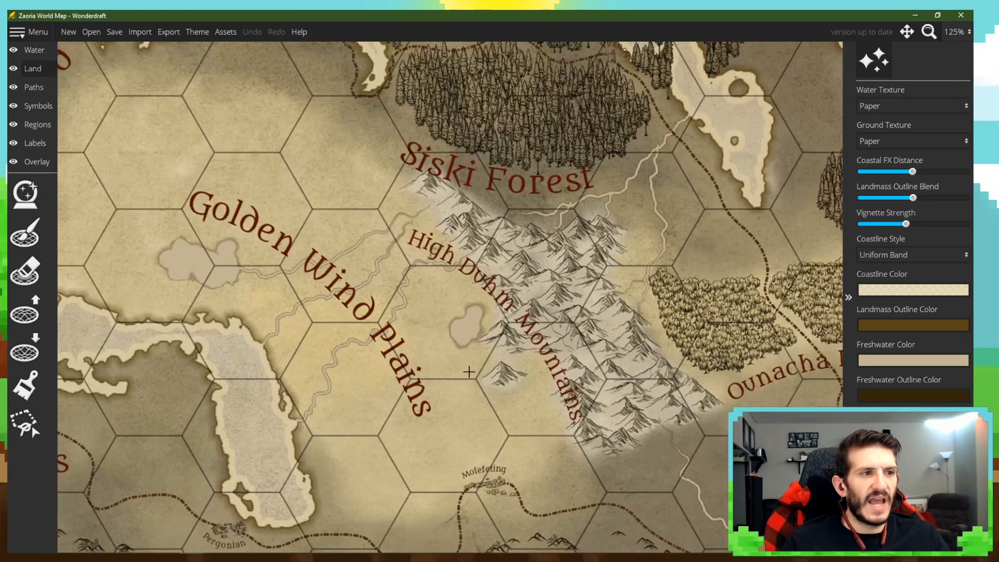
mouse_move(463, 305)
mouse_down()
mouse_move(463, 325)
mouse_move(470, 308)
mouse_up()
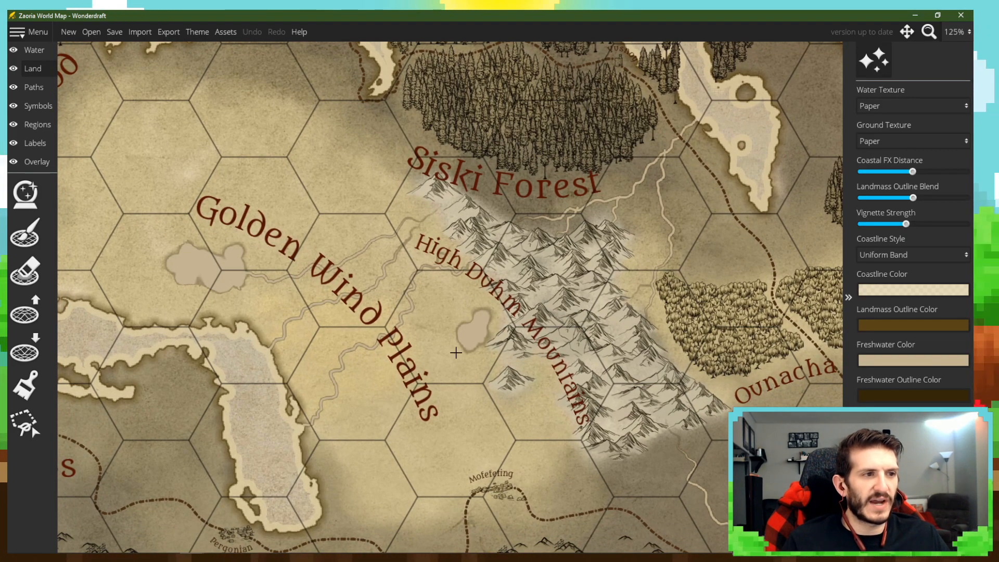
drag(530, 402, 485, 384)
scroll(521, 426, down, 1)
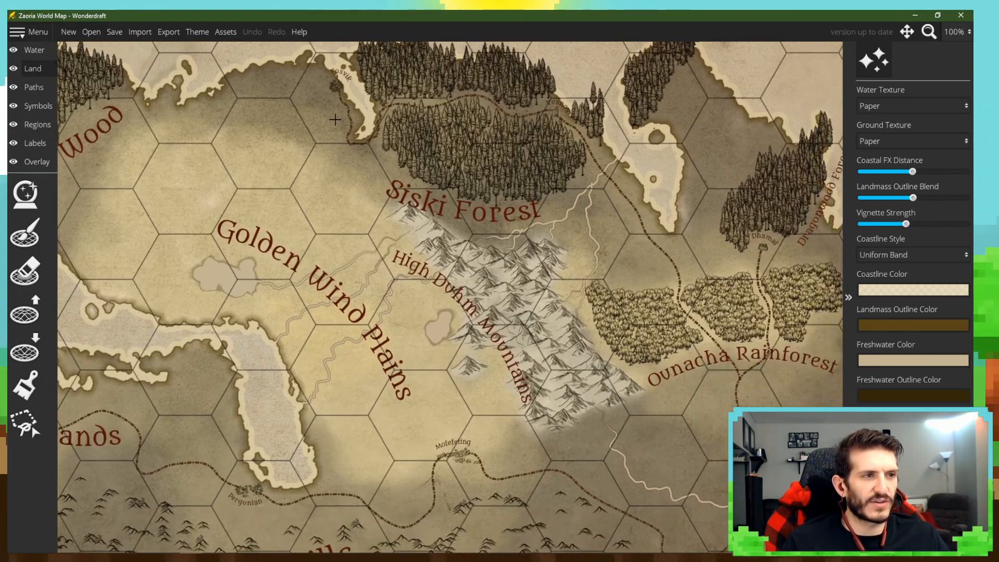
drag(454, 482, 459, 363)
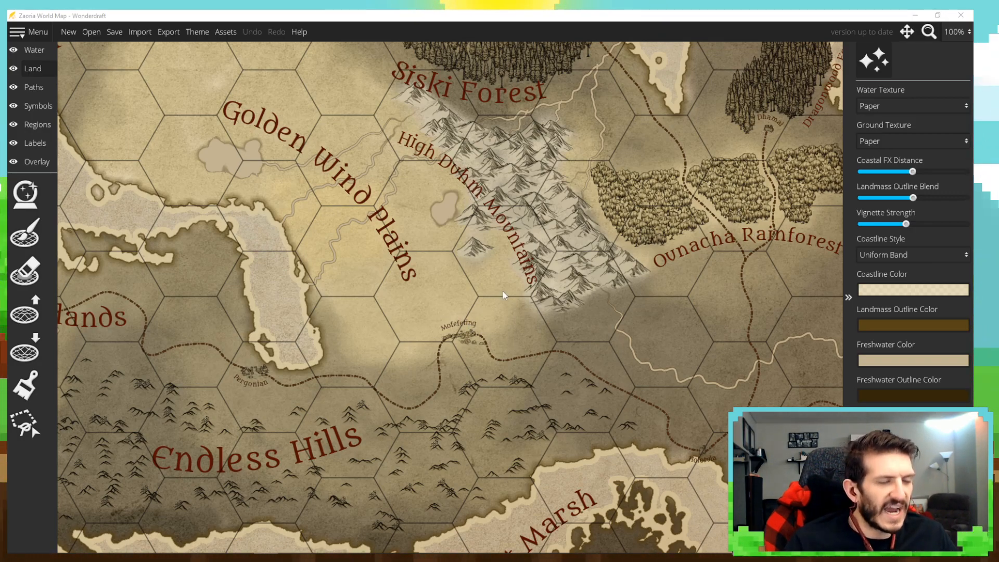
mouse_move(510, 552)
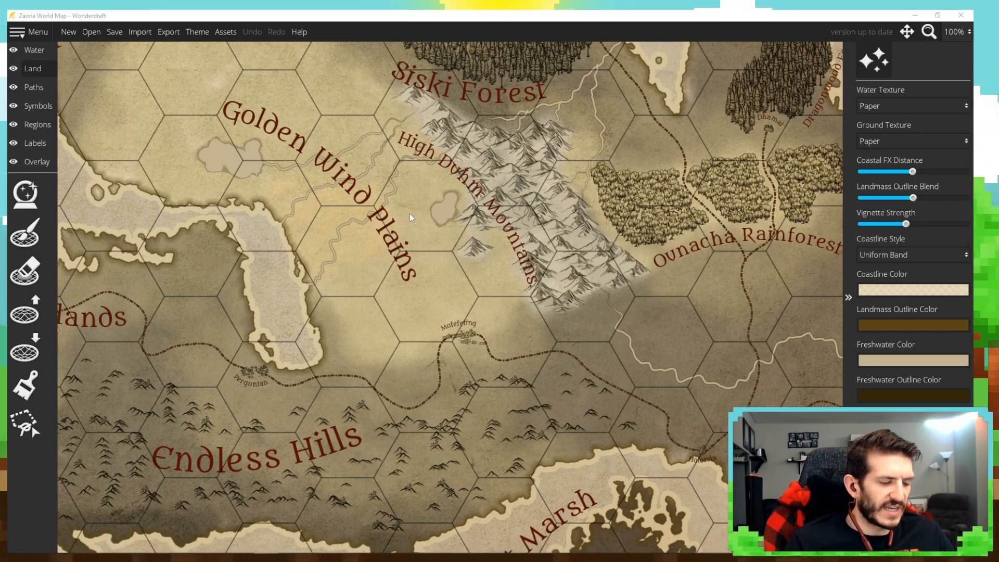
drag(404, 202, 347, 227)
scroll(448, 245, up, 4)
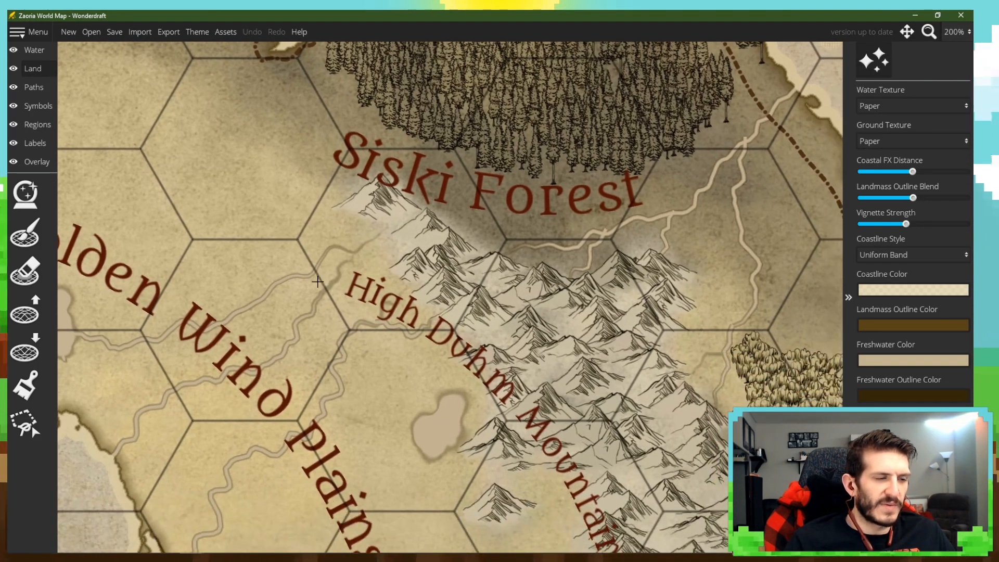
drag(377, 402, 418, 459)
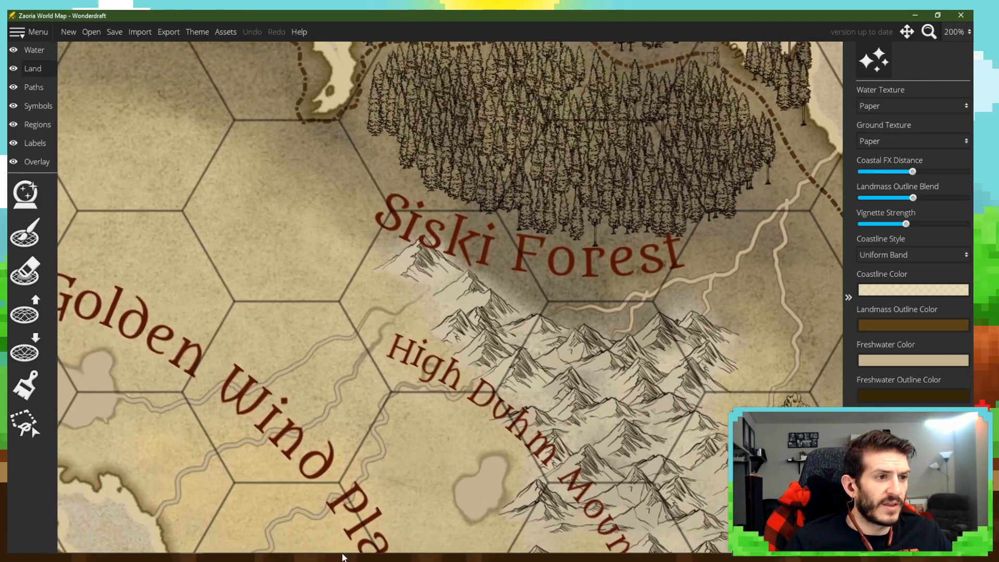
Close the empty Wonderdraft window and switch to the Q5 Map window.
mouse_move(192, 543)
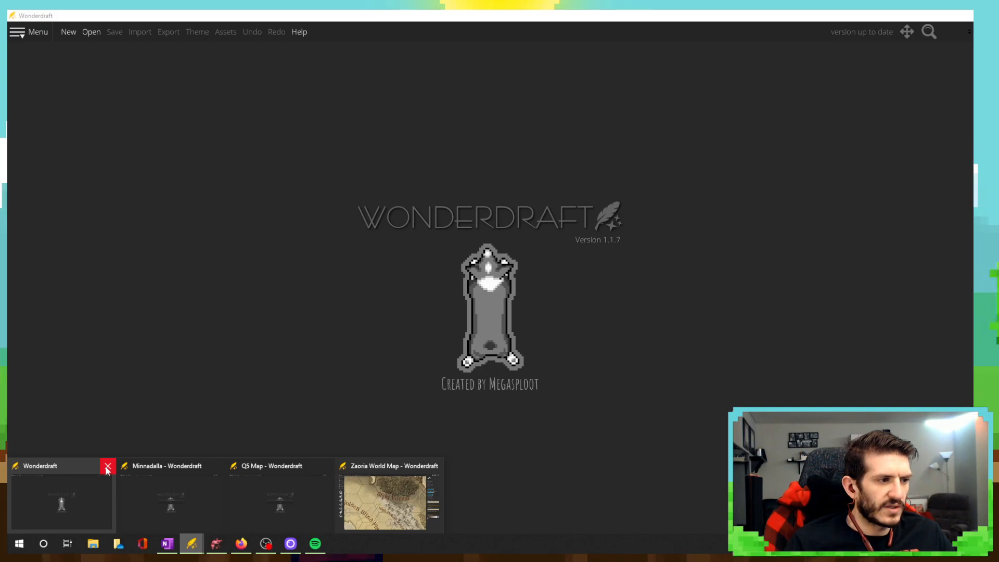
click(107, 469)
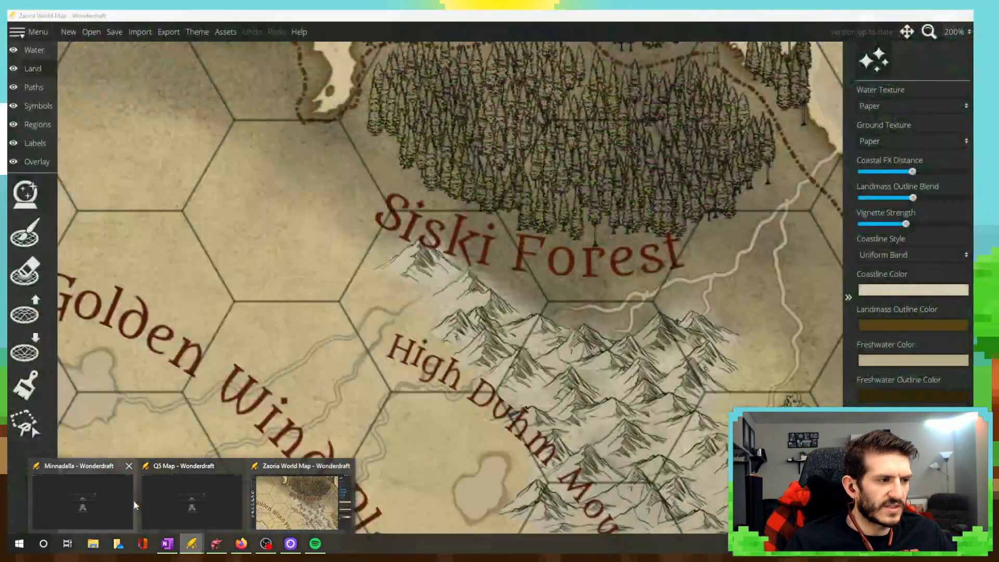
click(165, 479)
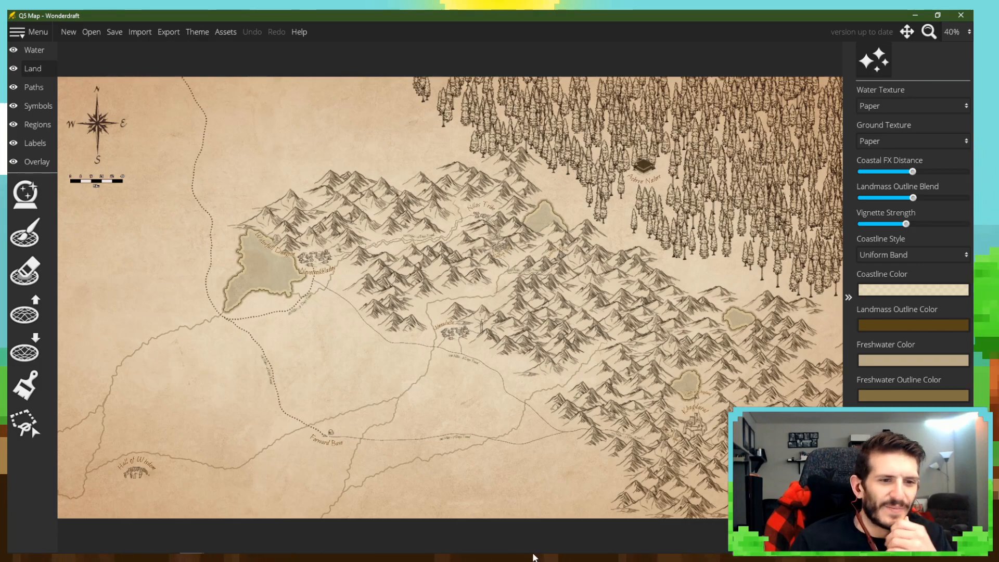
Look over the Q5 Map, inspect the area around Minnadalla up close, and switch to the Minnadalla map window.
mouse_move(530, 557)
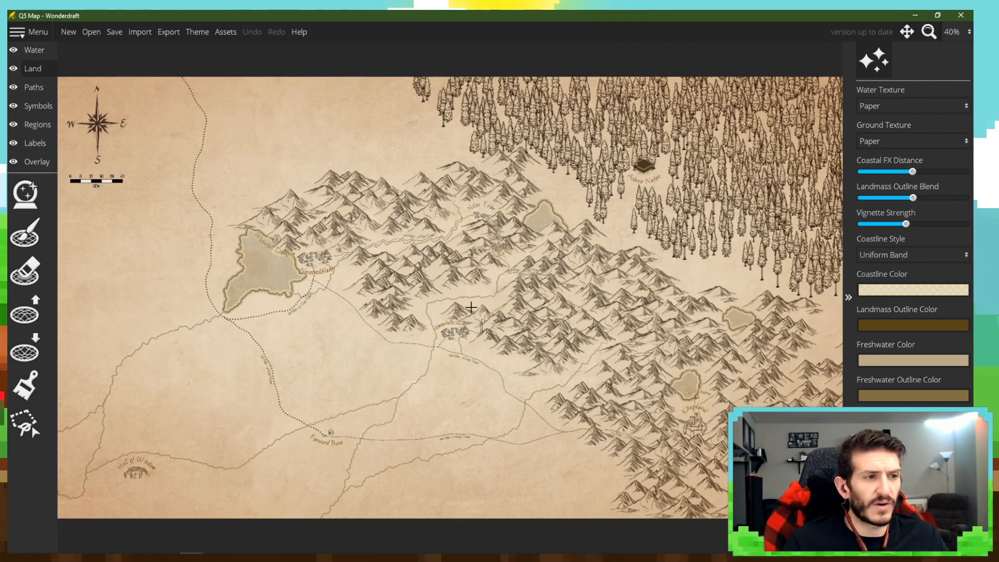
drag(431, 332, 384, 351)
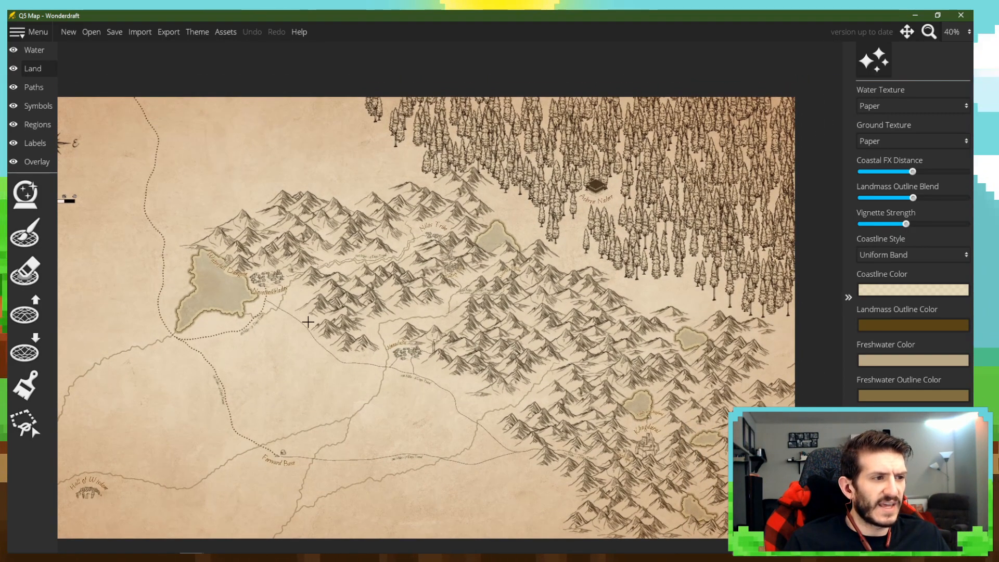
drag(306, 370, 364, 318)
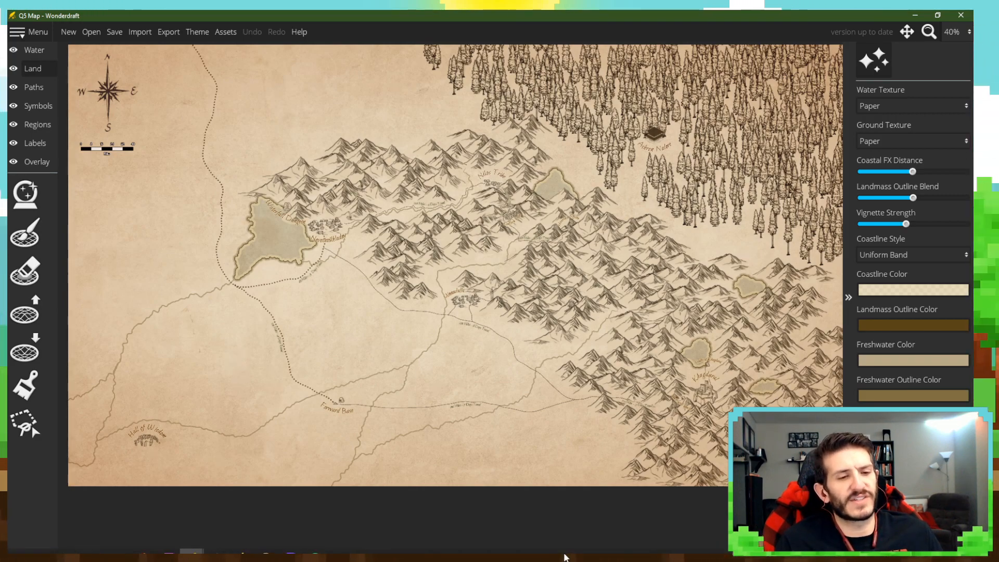
mouse_move(565, 553)
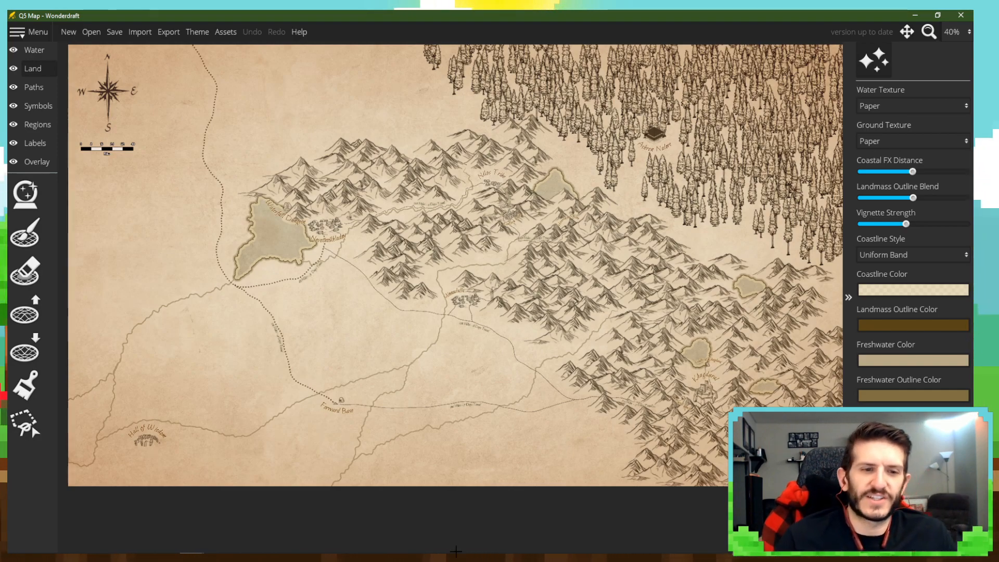
mouse_move(482, 557)
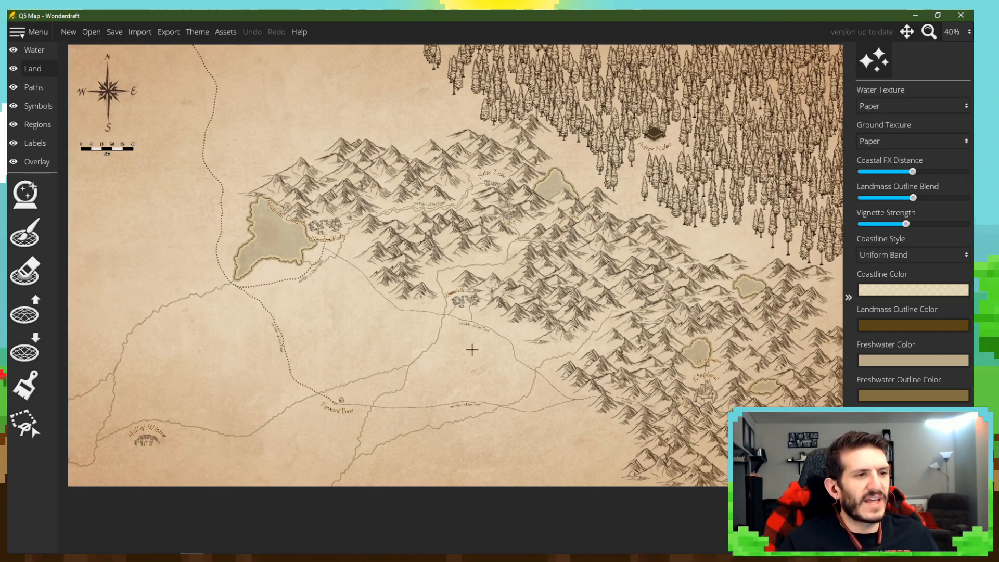
scroll(527, 358, up, 3)
scroll(528, 358, up, 6)
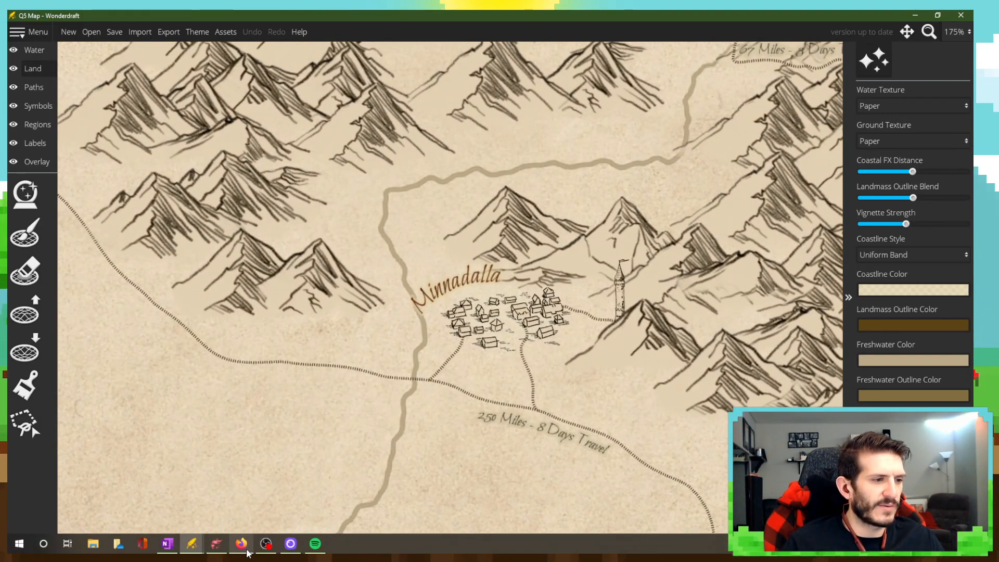
click(192, 543)
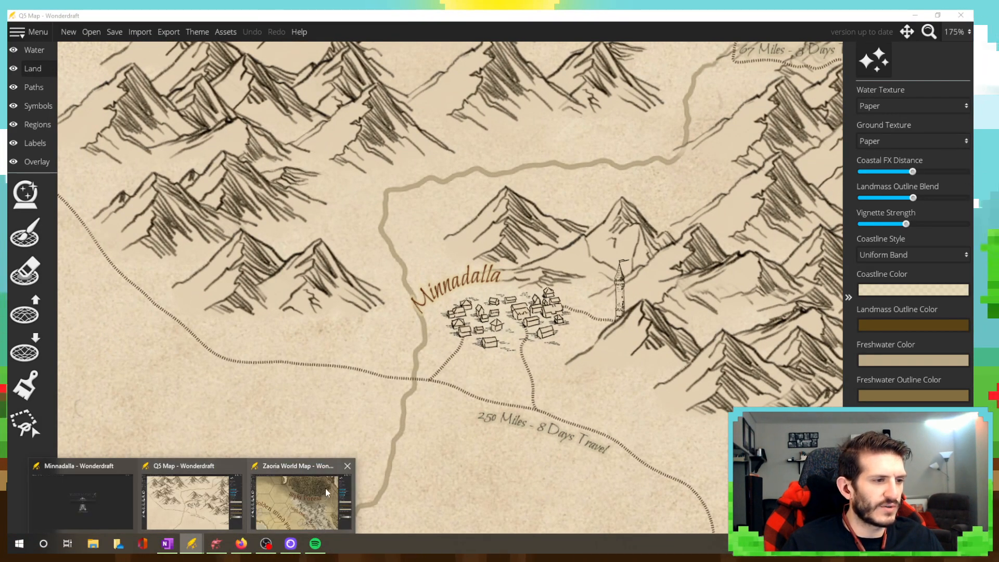
click(80, 500)
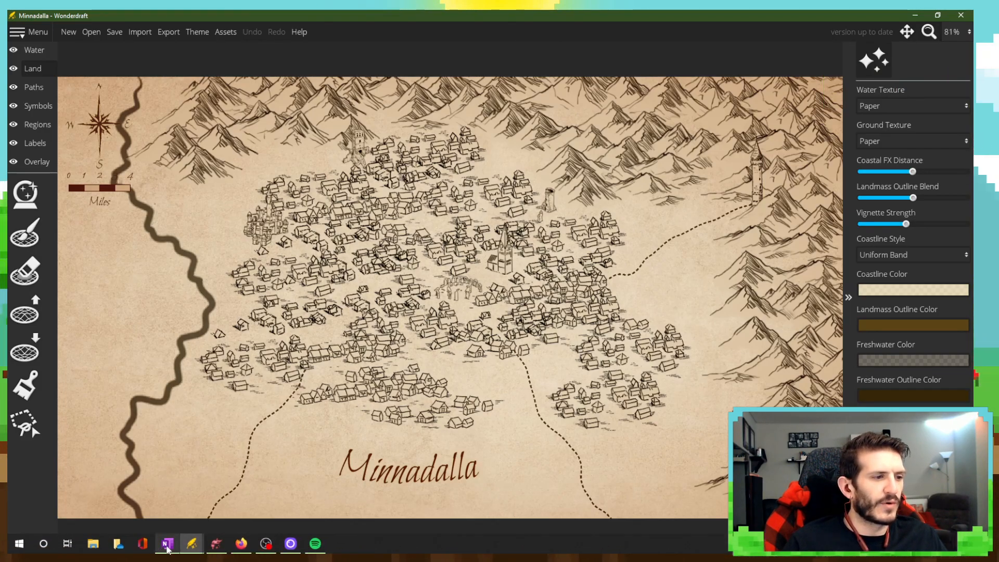
Switch to the Minnadalla Part 4 map in Dungeondraft and view the whole hedge maze with its ten numbered rooms.
click(167, 544)
click(214, 544)
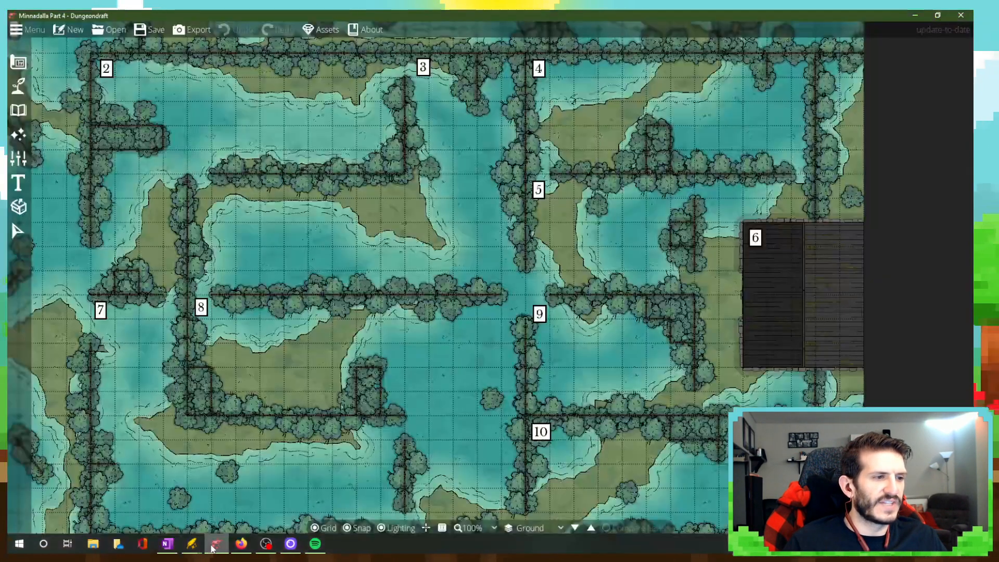
scroll(444, 327, down, 2)
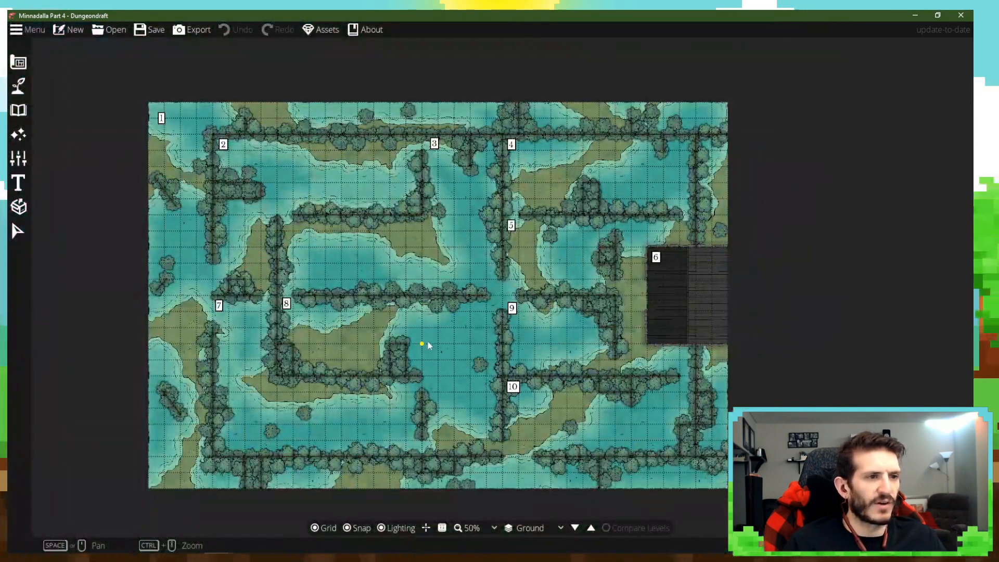
drag(427, 345, 518, 320)
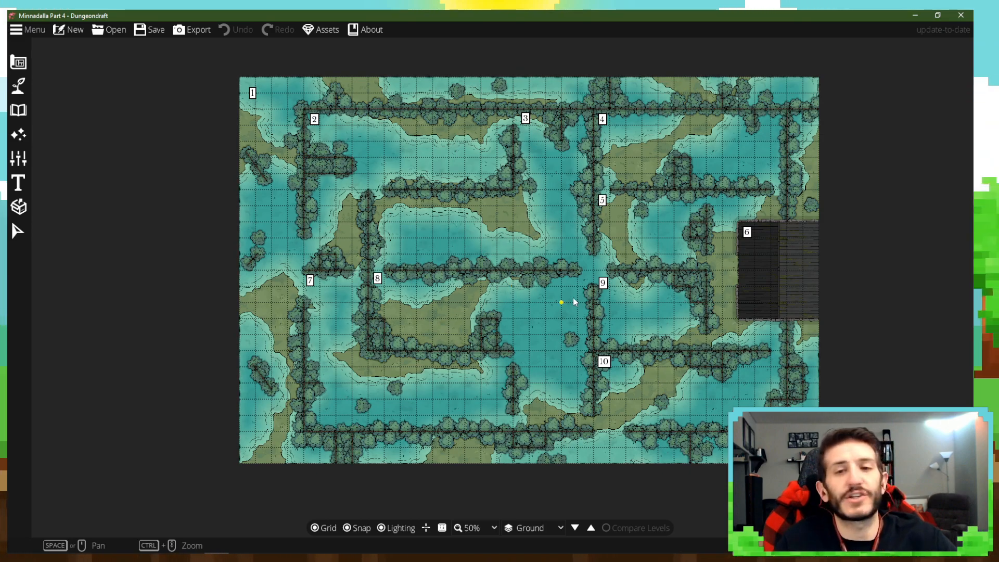
mouse_move(536, 557)
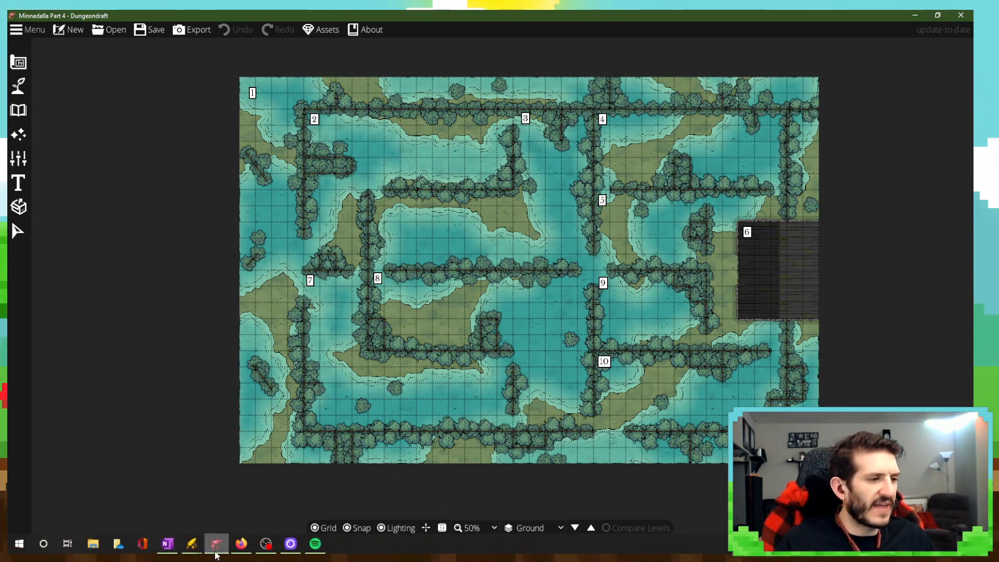
mouse_move(217, 552)
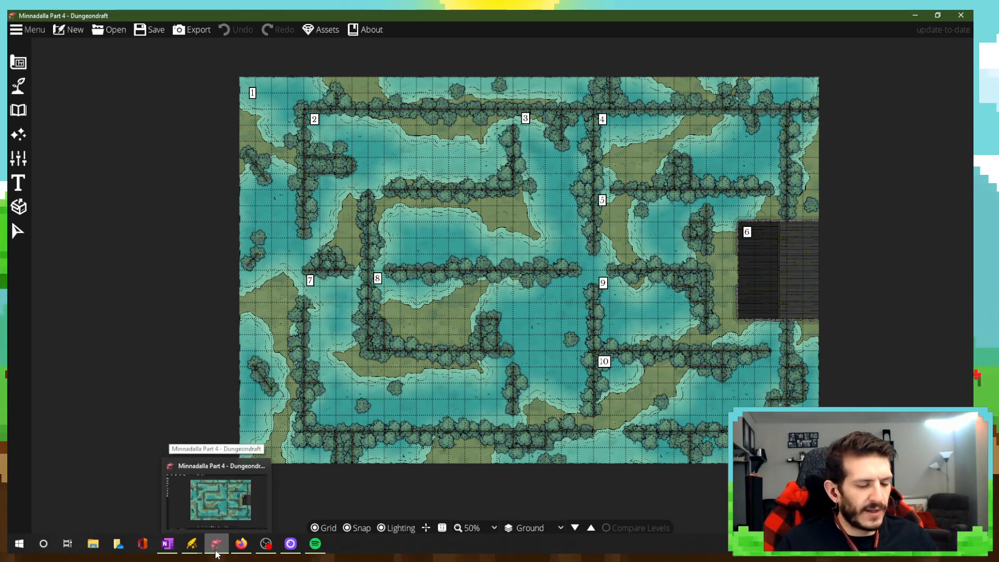
Switch to the OneNote adventure notes and review the text from Section Beginning through the Room 10 heading.
click(166, 544)
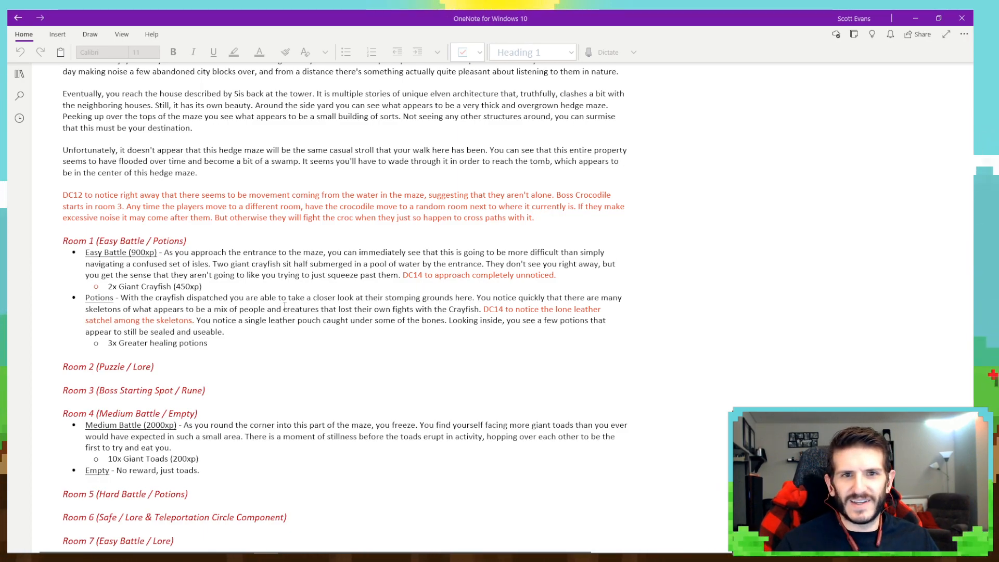
scroll(270, 291, up, 3)
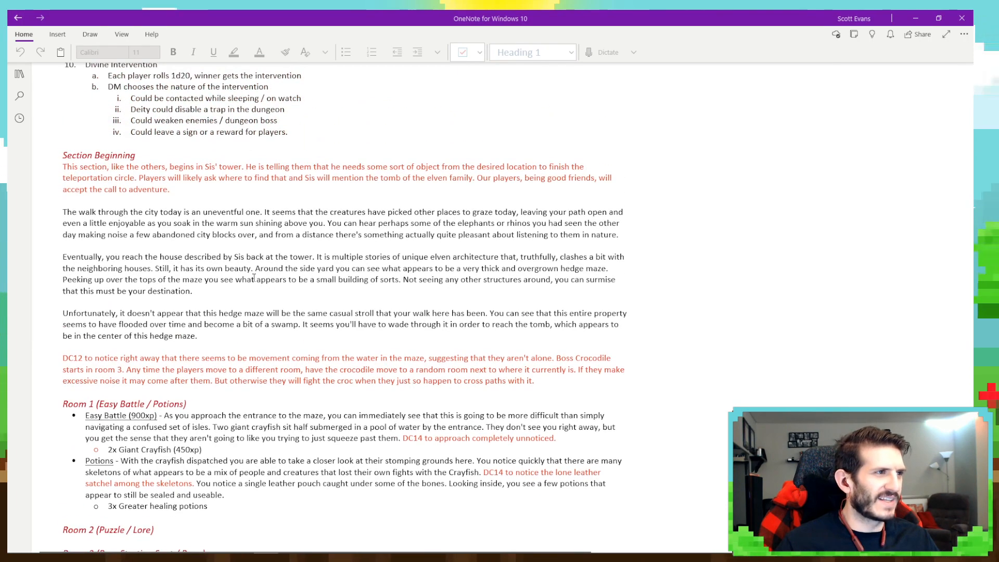
scroll(253, 277, down, 5)
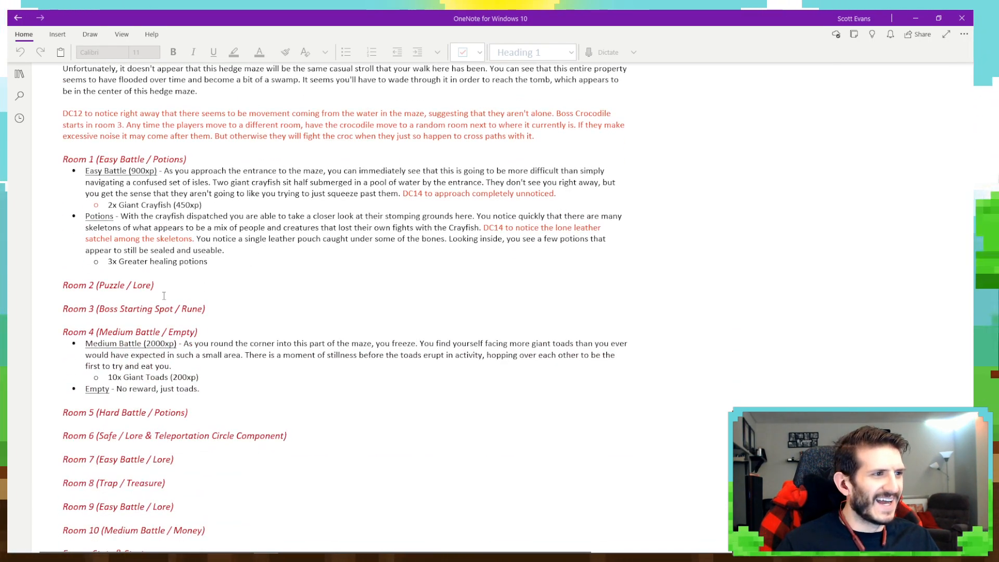
Switch back to the Minnadalla Part 4 map in Dungeondraft and check the maze layout.
mouse_move(287, 556)
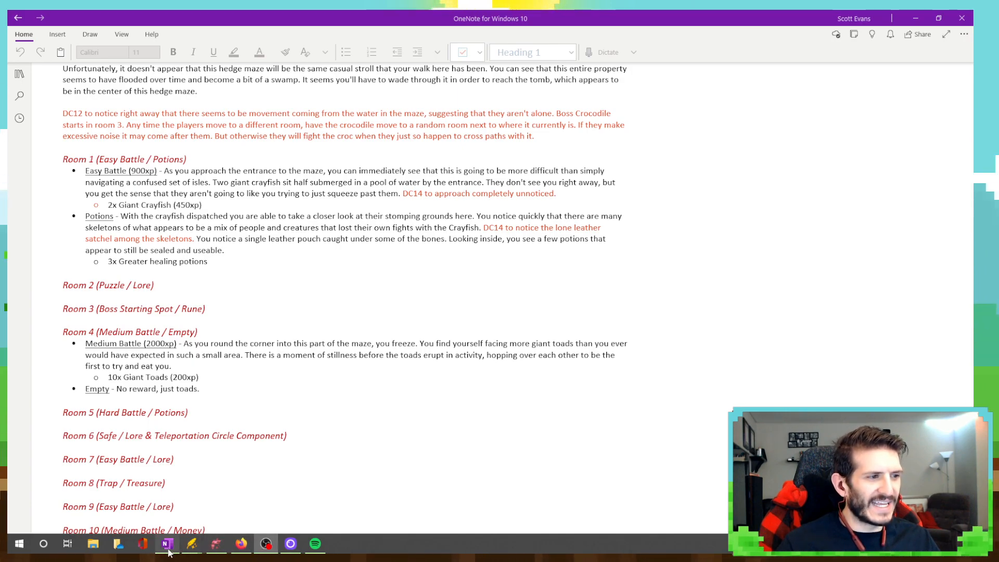
mouse_move(189, 552)
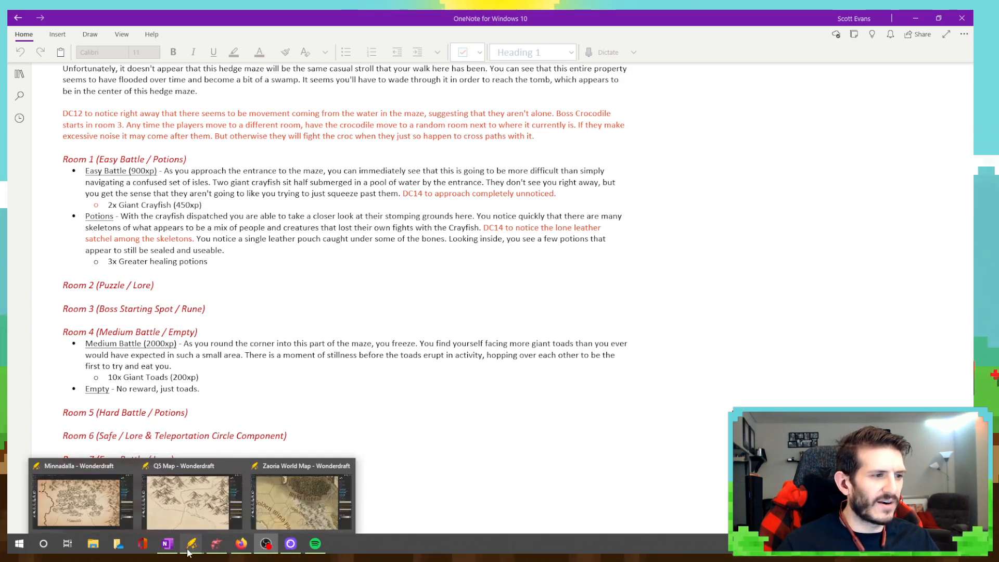
mouse_move(219, 548)
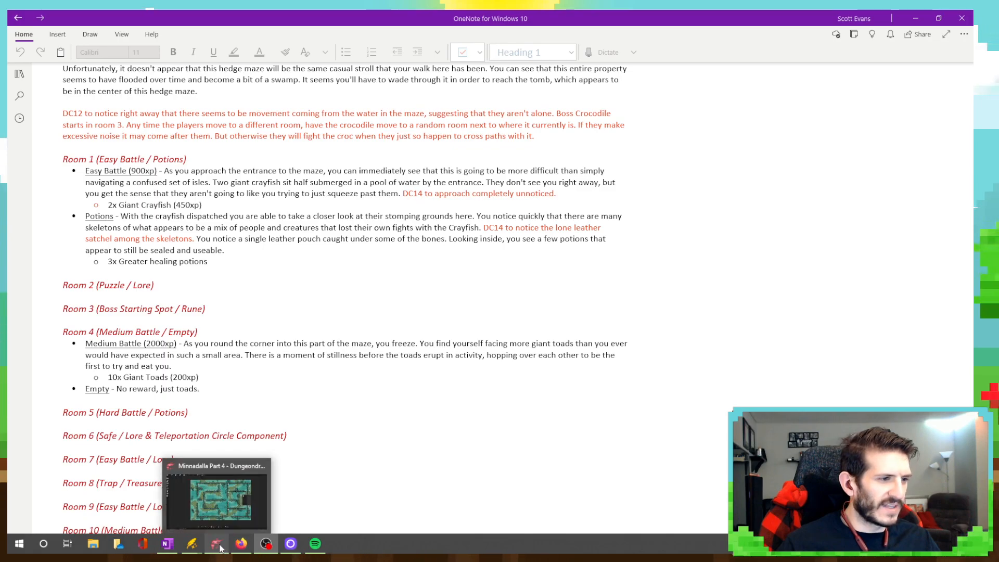
click(219, 546)
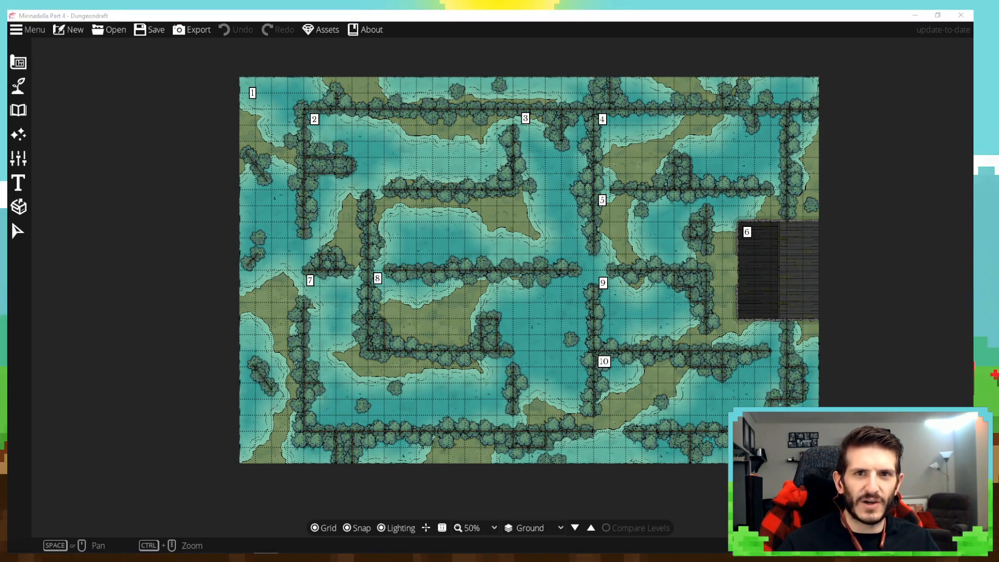
click(596, 17)
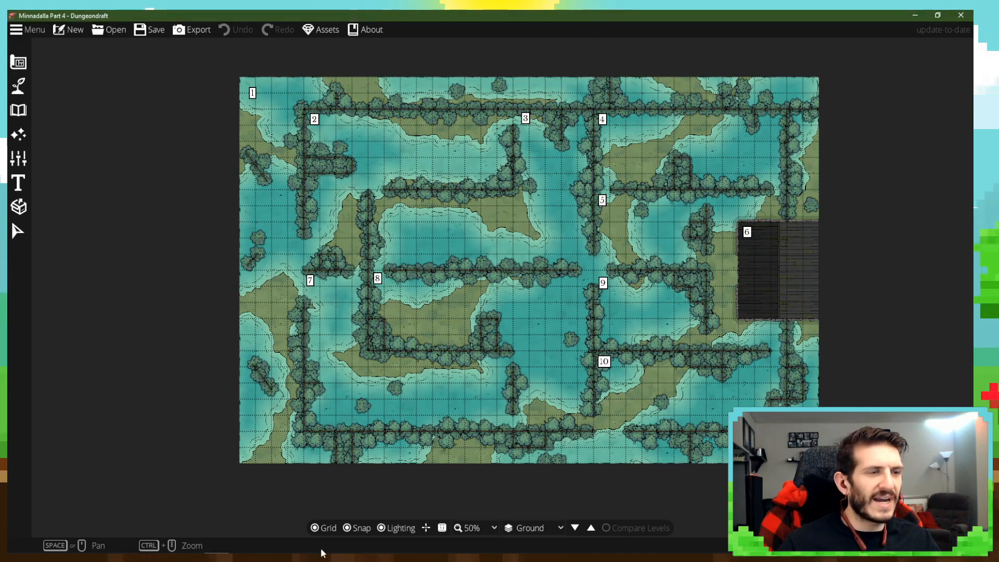
mouse_move(129, 544)
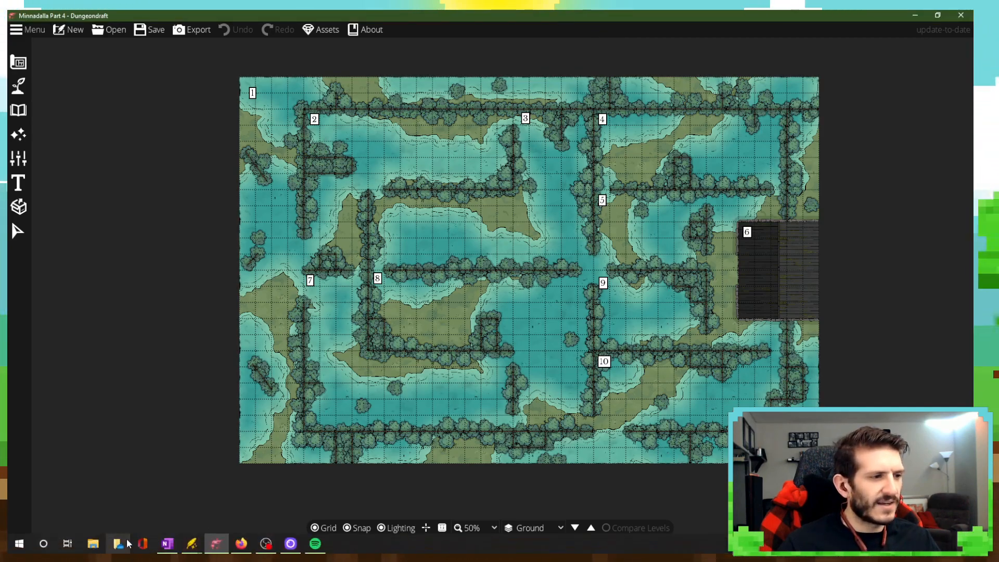
In the OneNote notes, start a bullet under Room 2 (Puzzle / Lore) with the underlined label "Puzzle" followed by a plain dash.
click(172, 551)
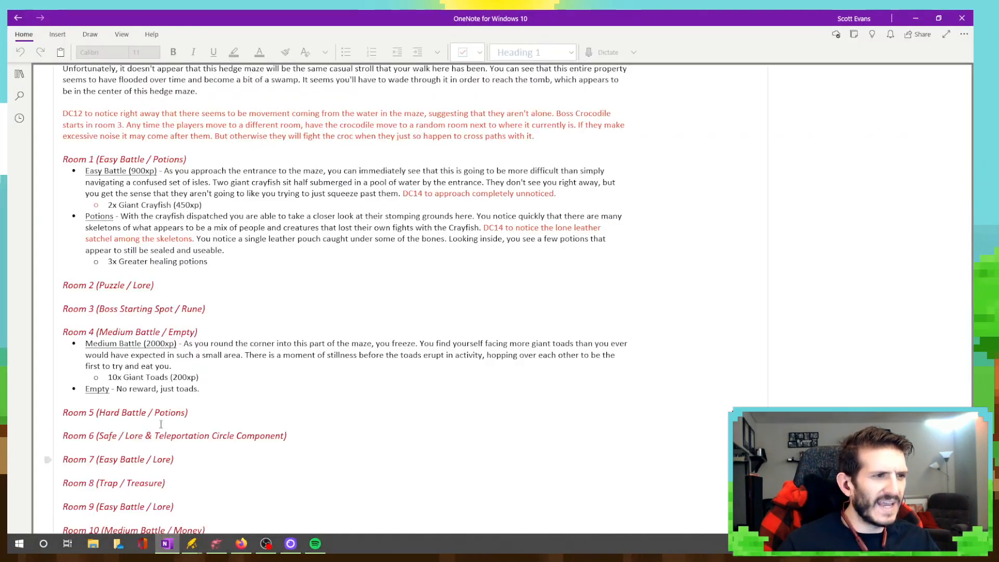
click(170, 290)
key(Return)
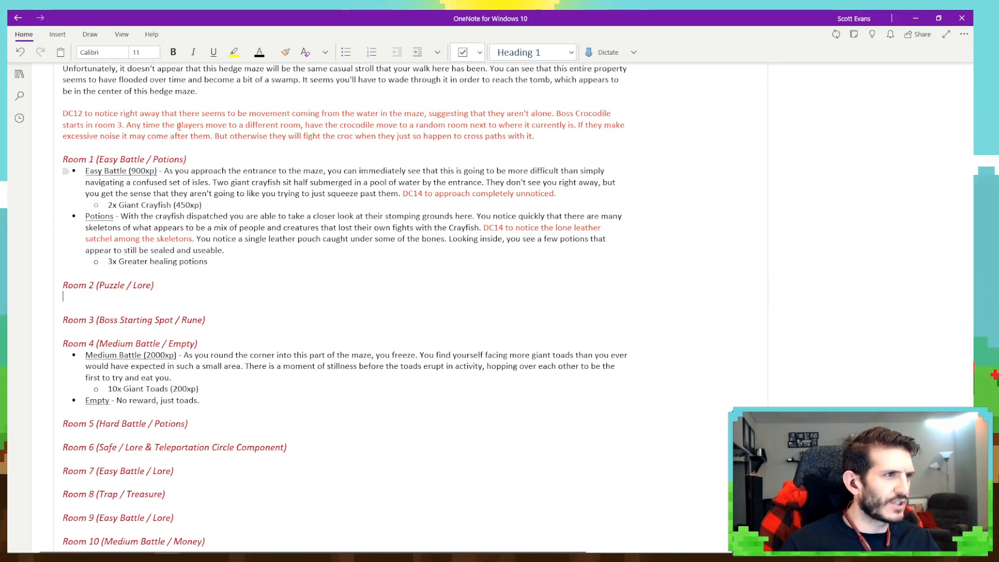
click(346, 52)
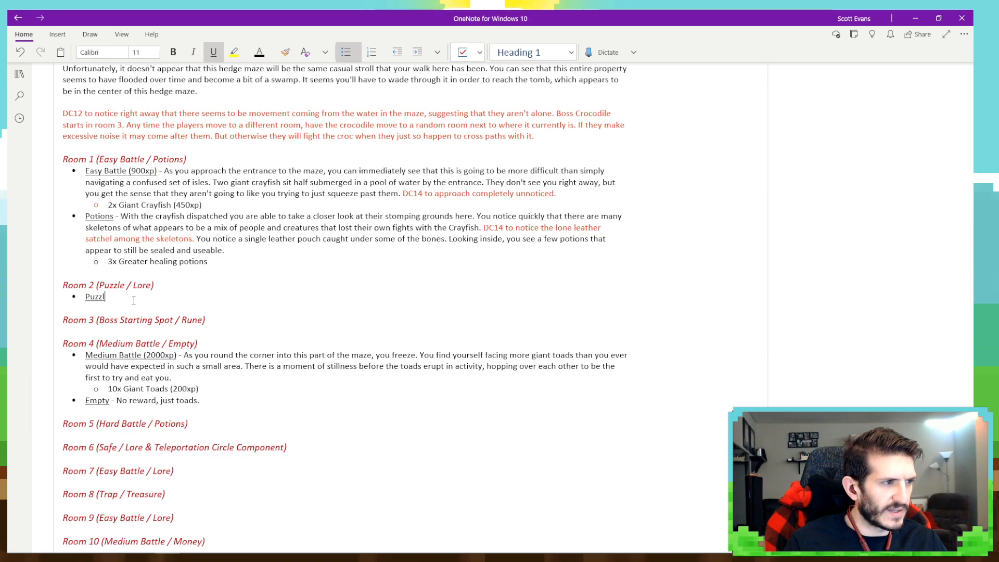
text(e)
key(ctrl+u)
text(-)
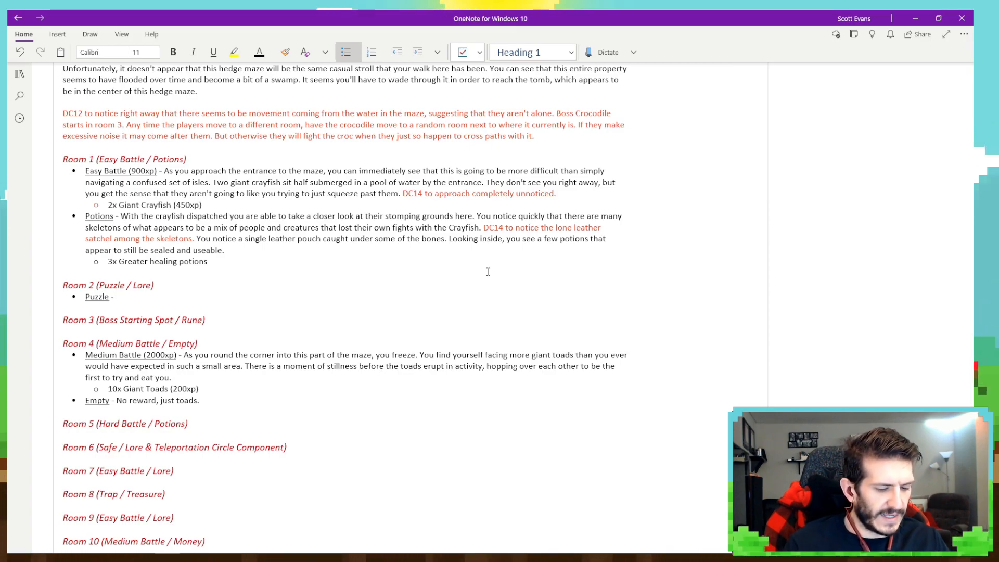
Describe the Room 2 puzzle: "As you make your way through the hedges into this open area, you find a statue sitting in the center of it all.".
text(As you)
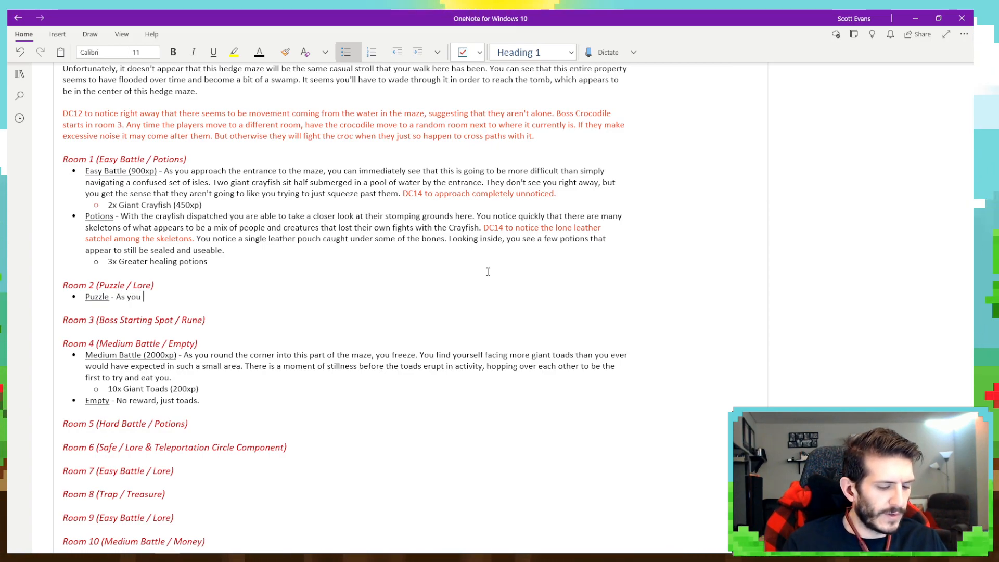
text( make your way th)
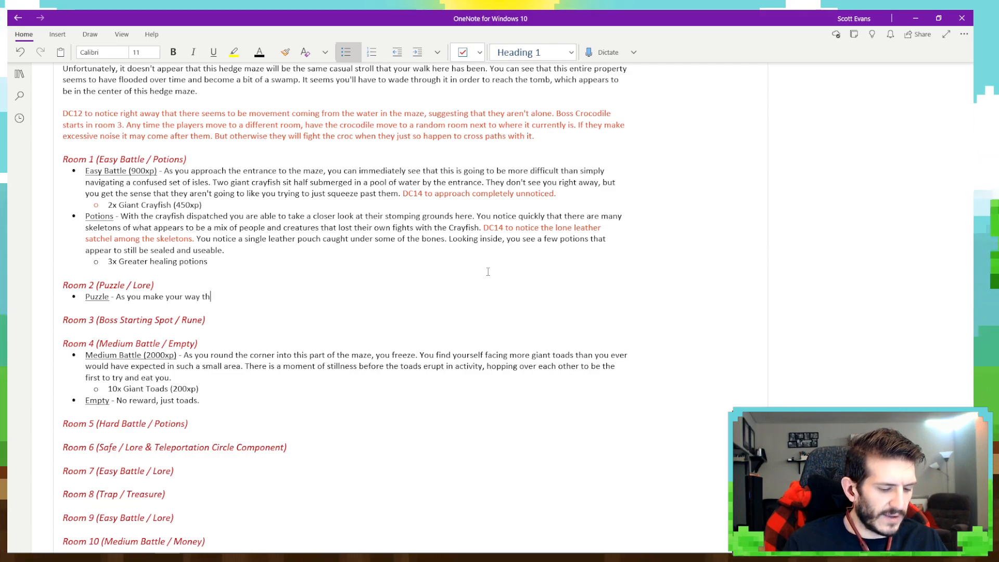
text(rough the hedges into this open)
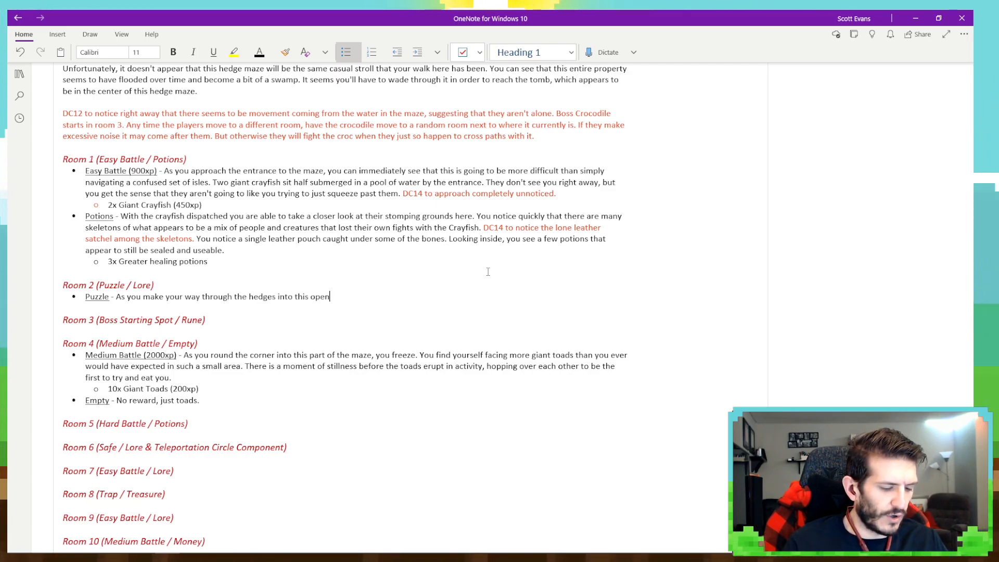
text( area,)
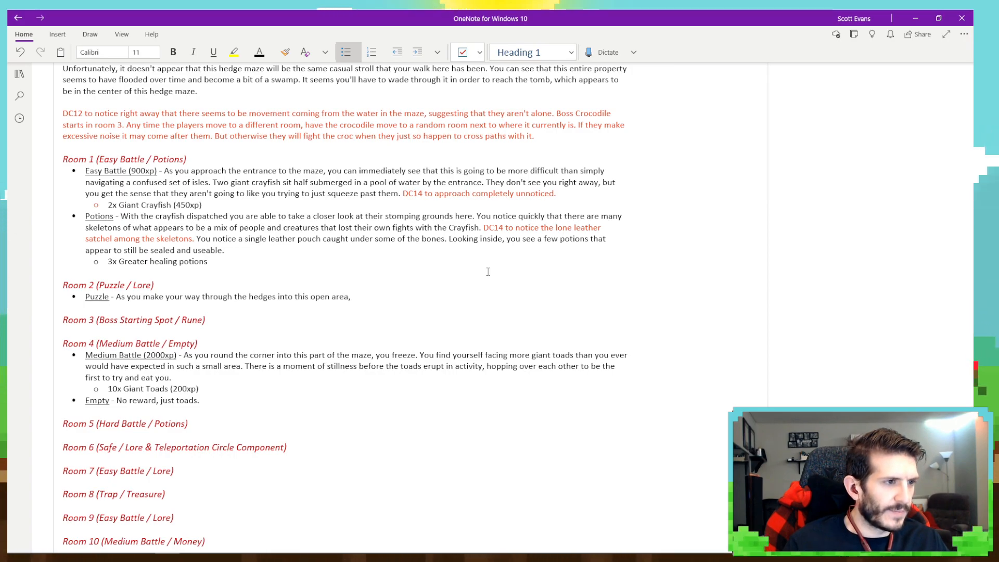
text( you find a s)
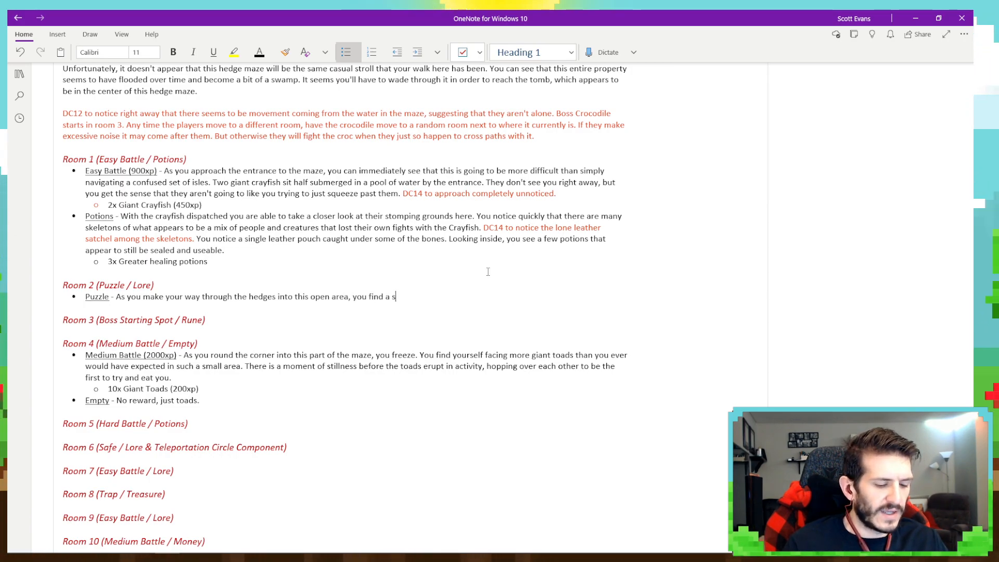
text(tatue si)
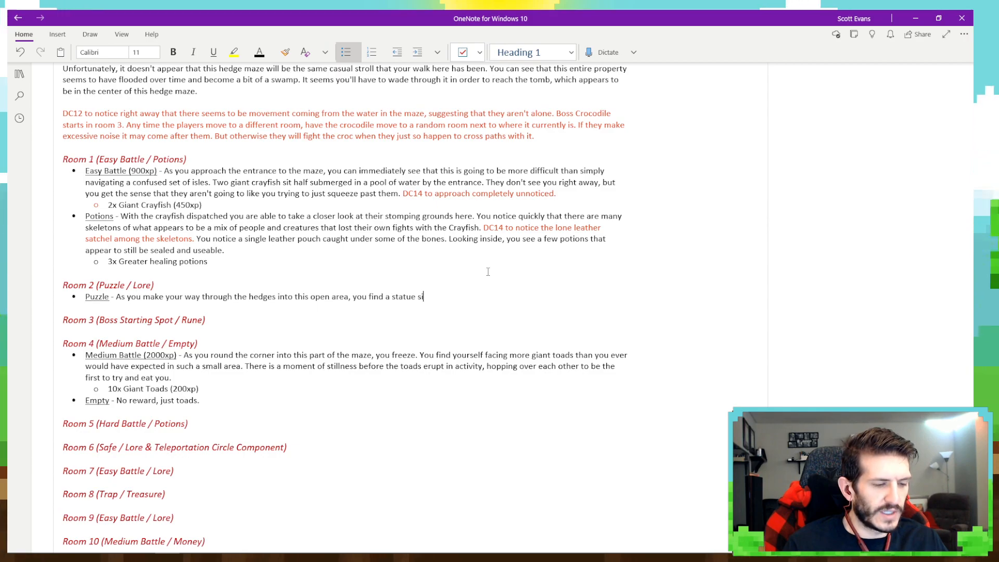
text(tting in the center of it all.)
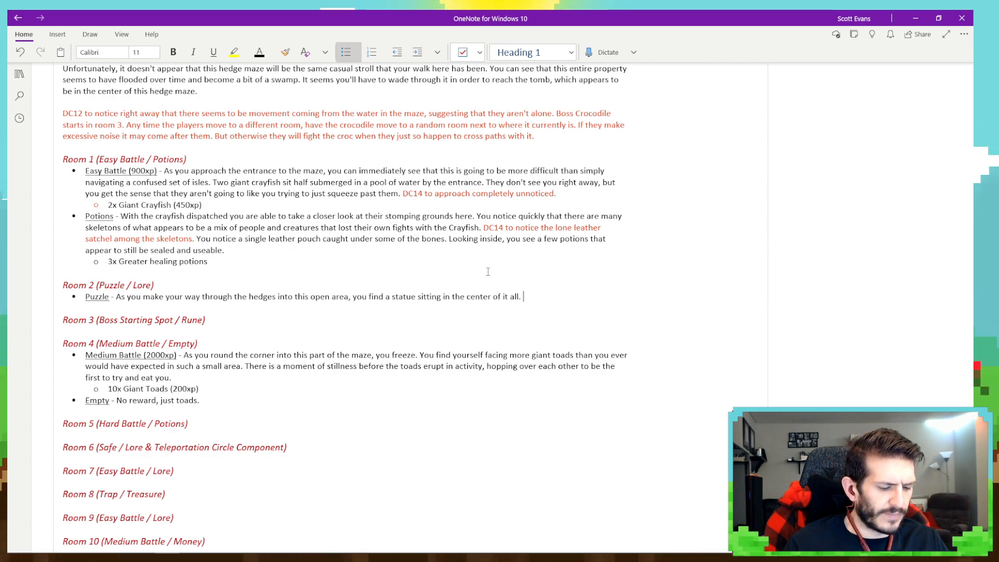
Continue the puzzle text: "Though much of the base of the statue is covered by the water that makes this area more of a swamp than a garden".
text(Though muc)
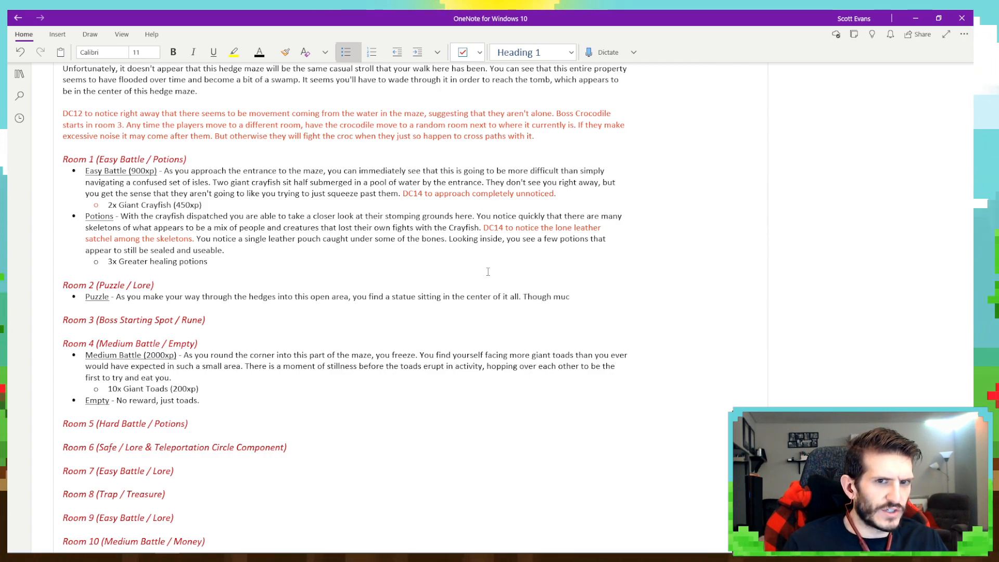
text(h of t)
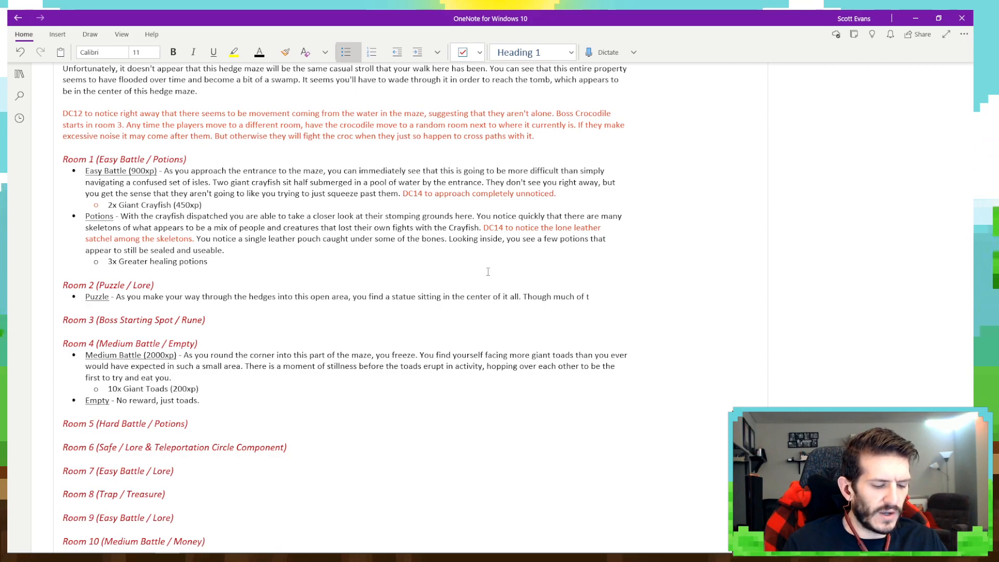
text(he base of t)
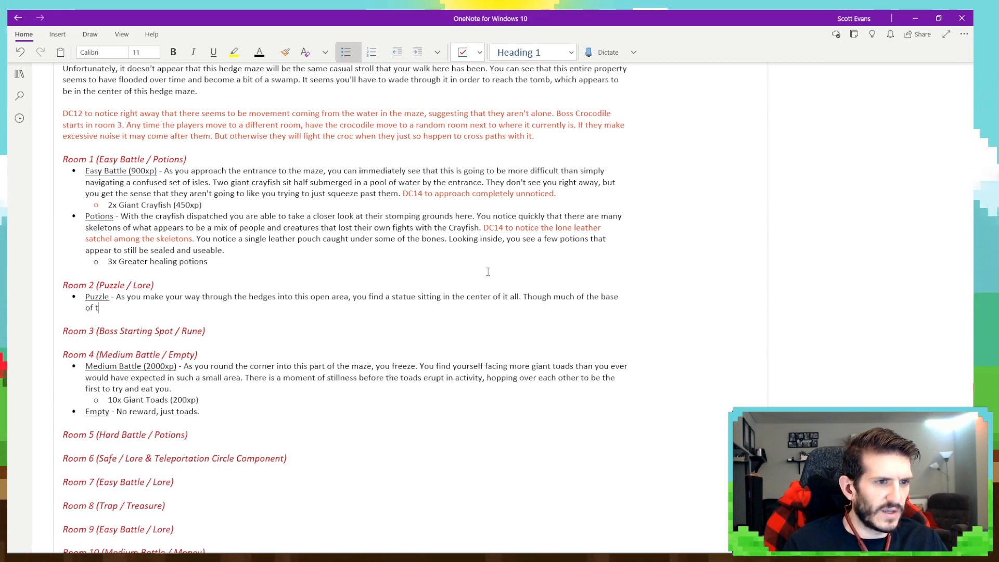
text(he statue is cov)
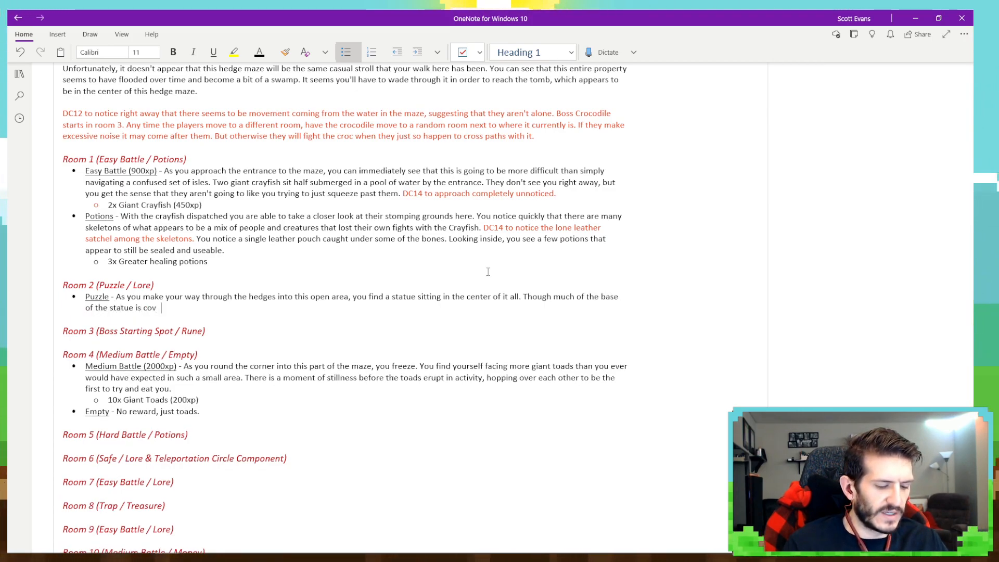
text(ered by)
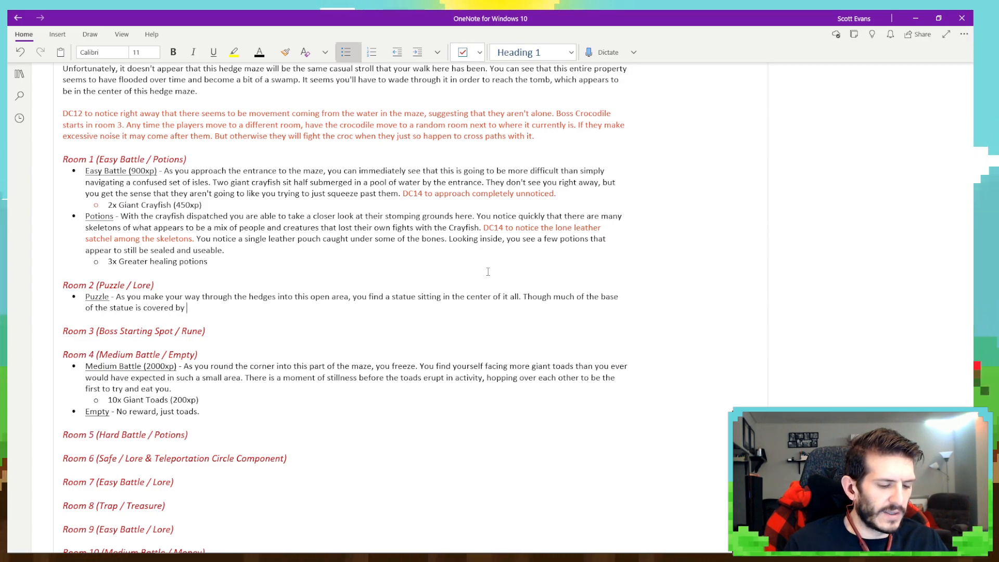
text( the water tha mak)
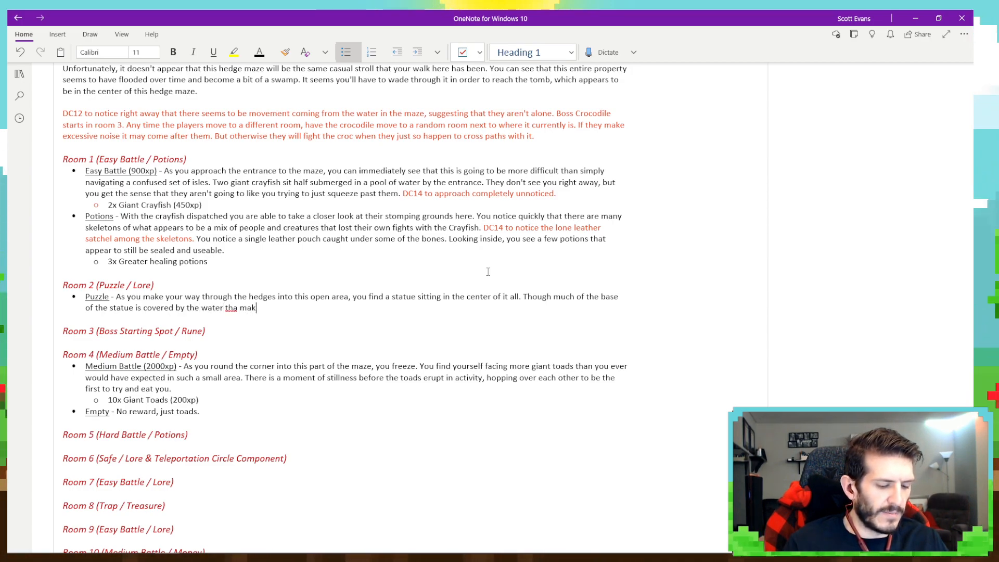
text(es this area m)
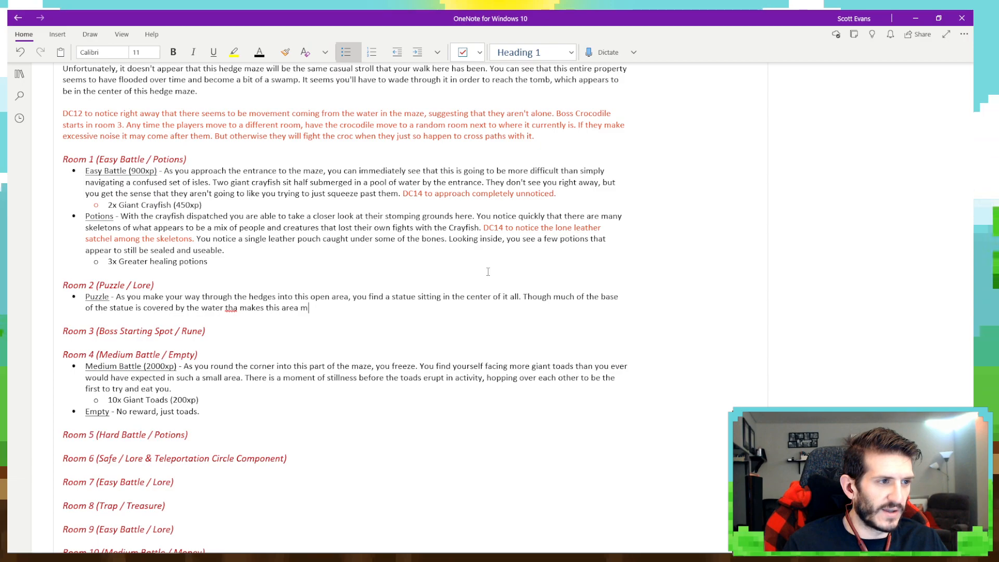
text(ore of a )
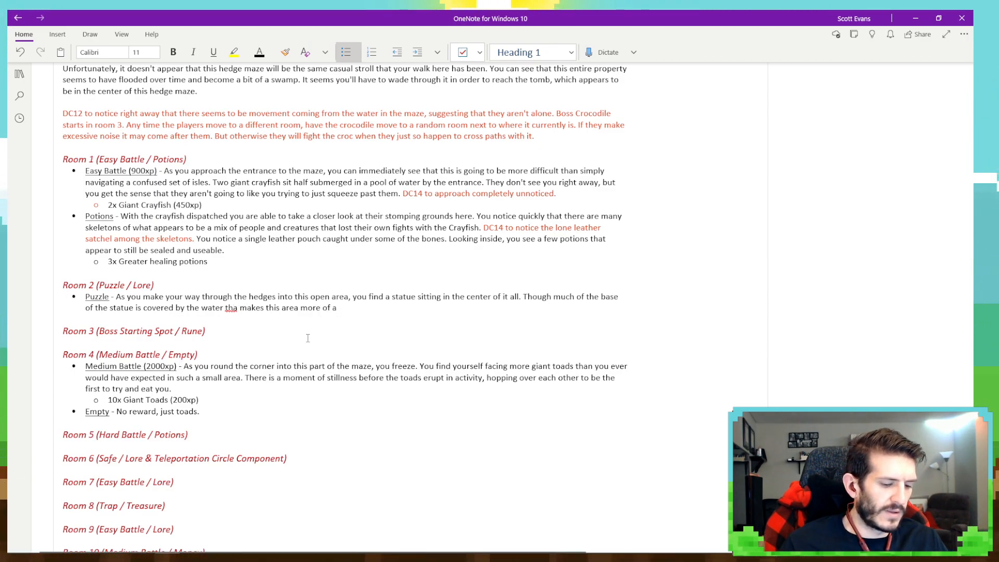
text(t)
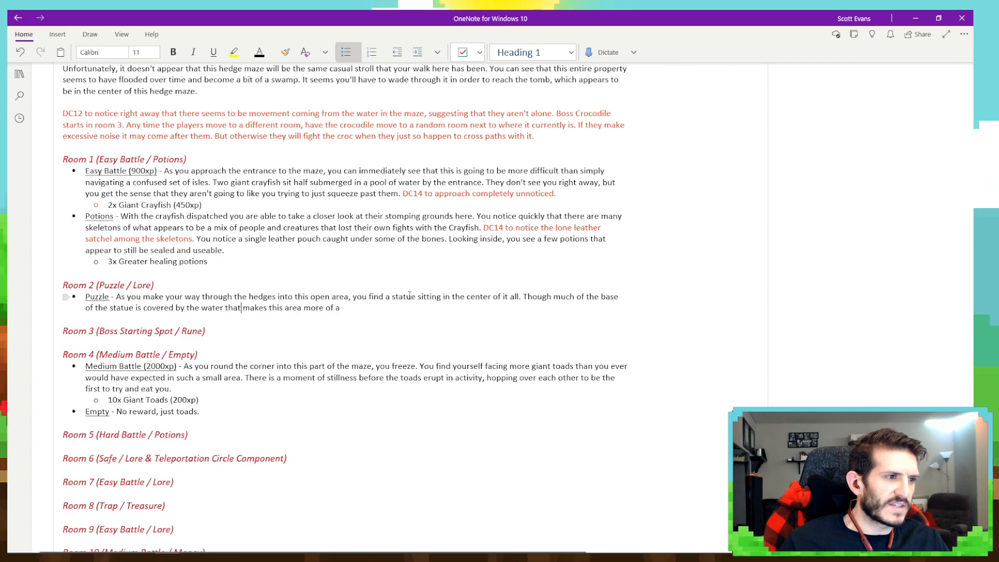
click(434, 311)
text(swamp)
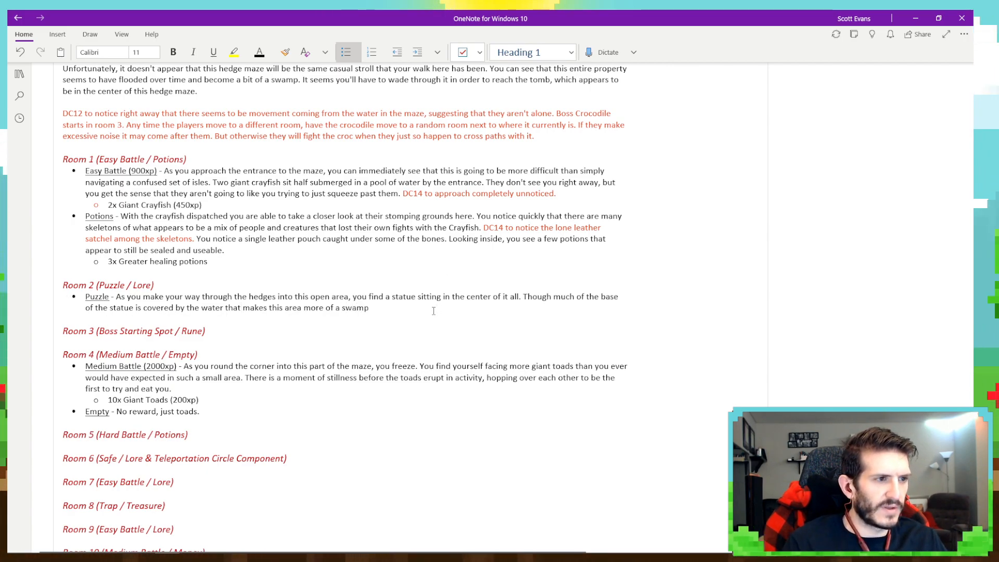
text( than a garden)
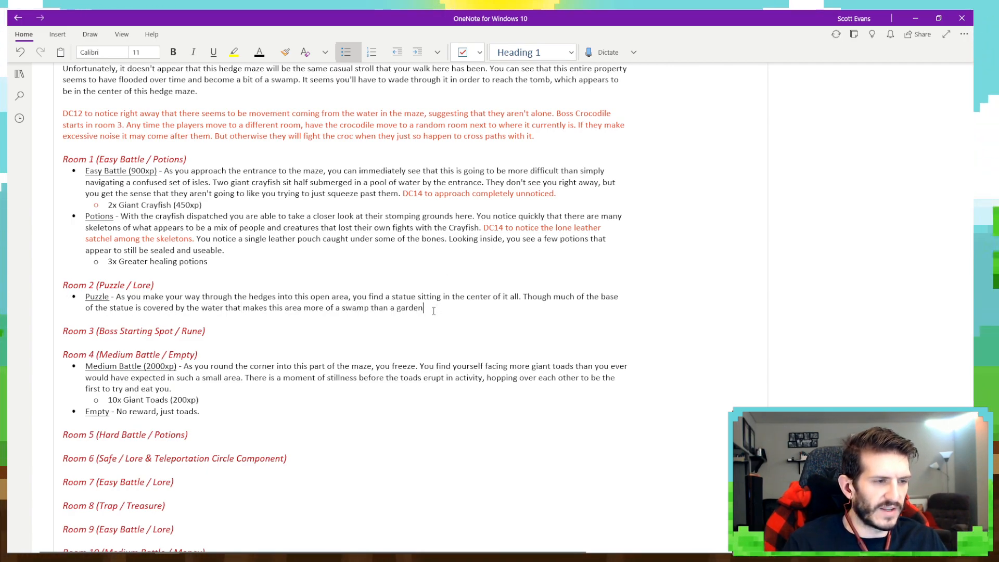
Finish the statue sentence in the Room 2 puzzle with ", you can still read the plaque that describes the statue.".
text(, you c)
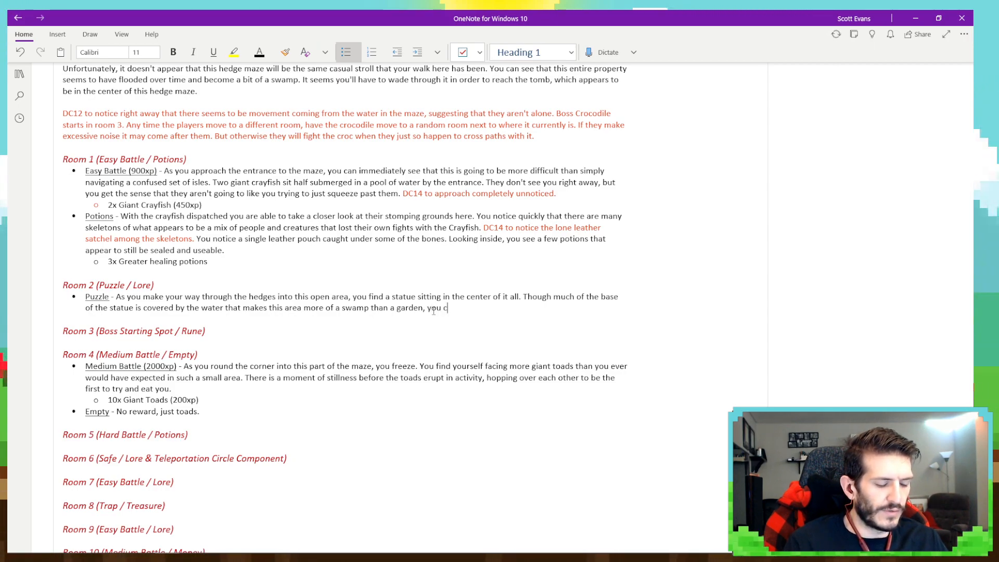
text(an still read )
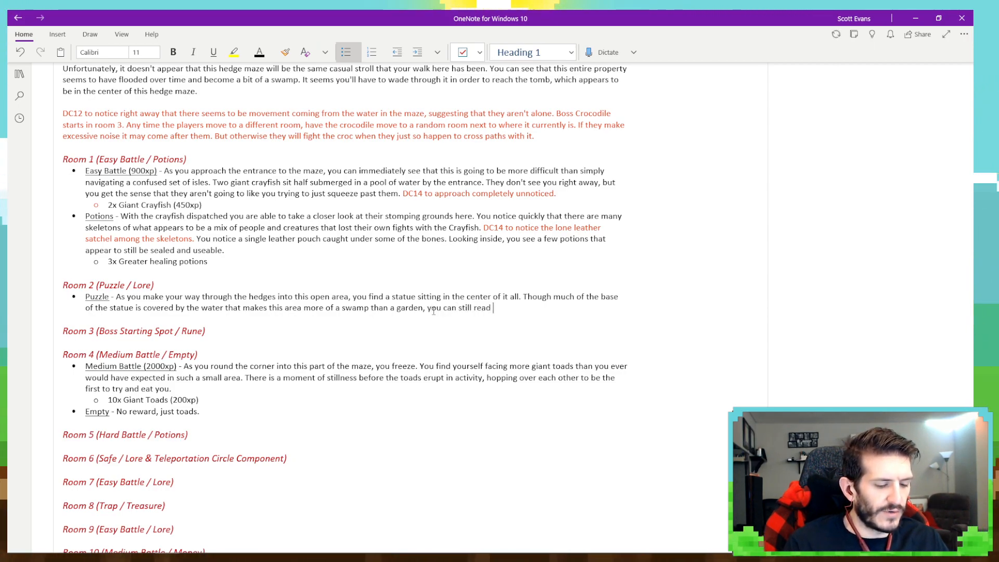
text(the plaque)
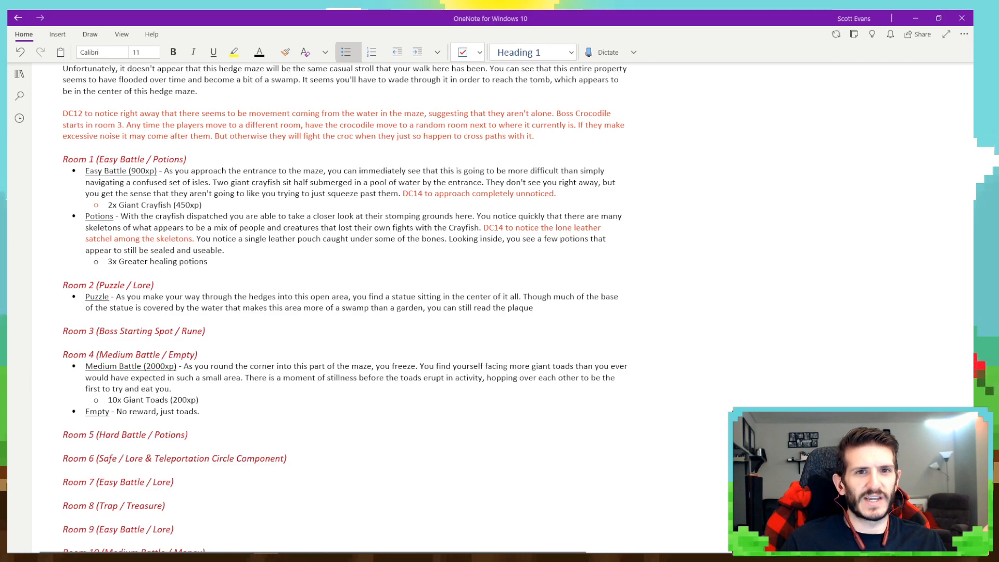
click(553, 313)
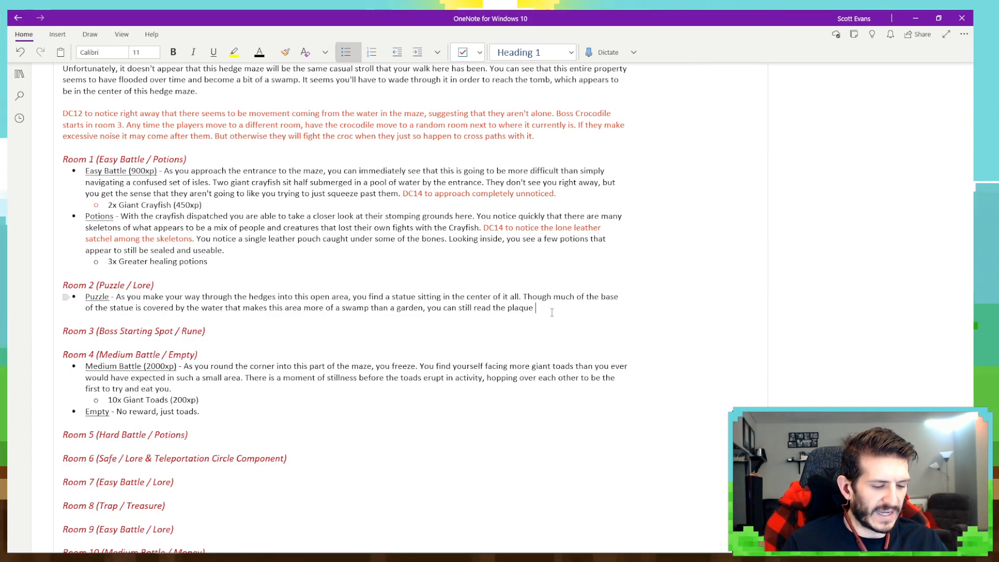
text(that describe)
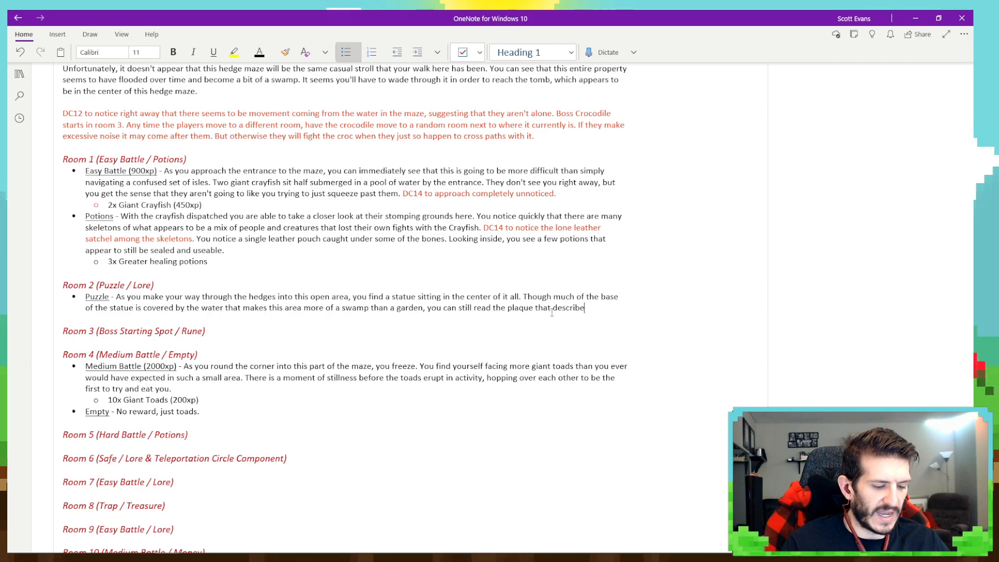
text(s the statue.)
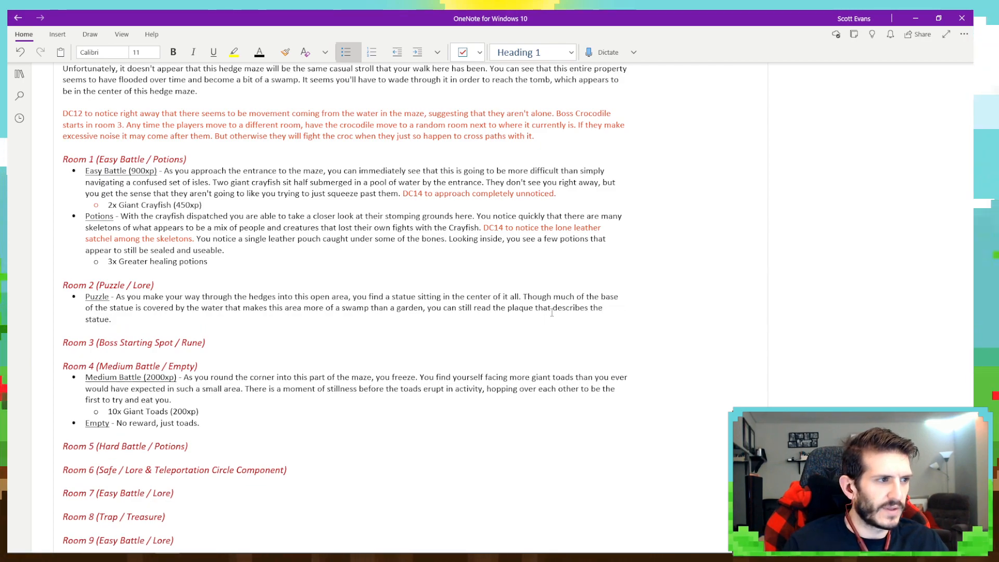
Begin the plaque inscription after the statue description: It reads "May the ancestors watch over us and that which makes us family.
text( It )
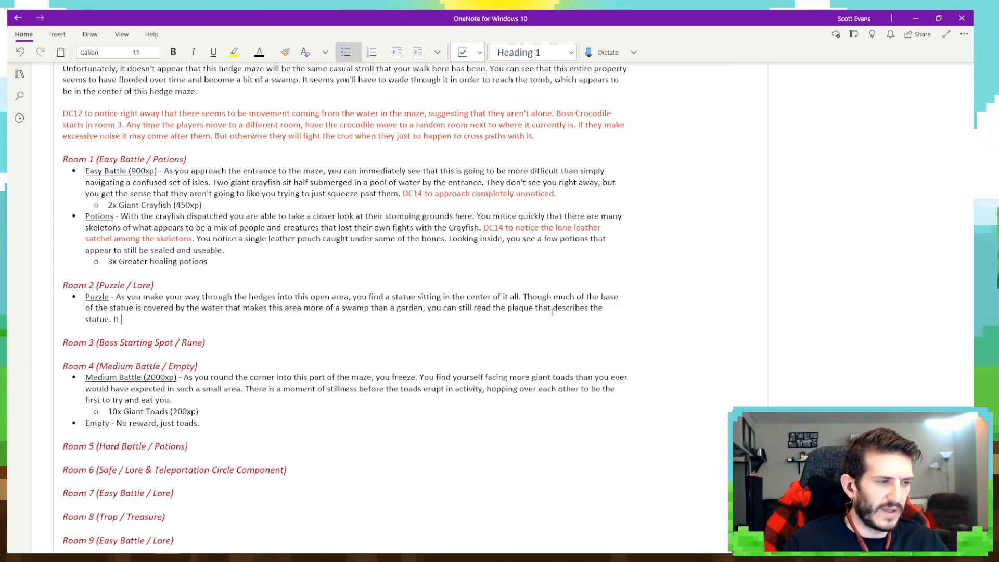
text(reads)
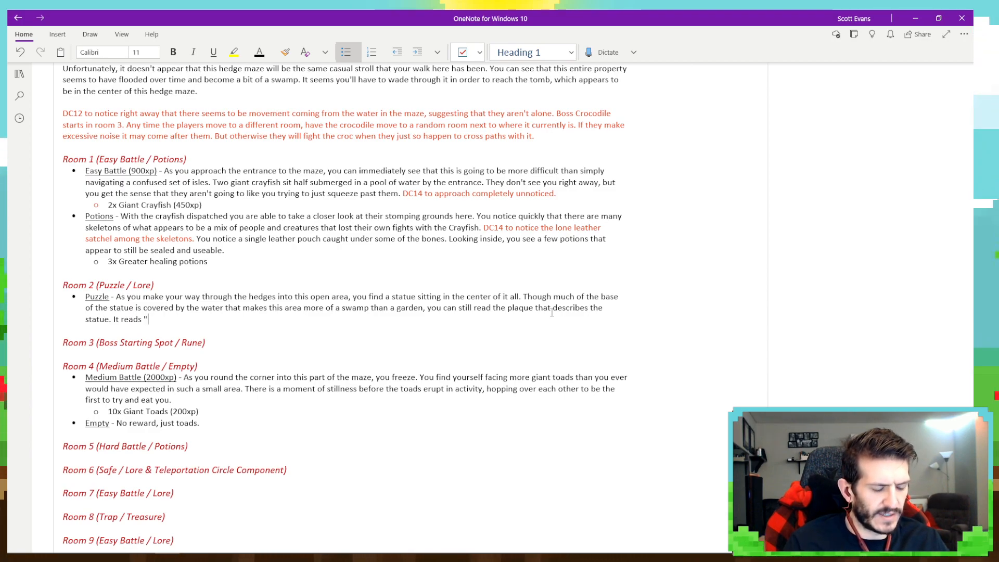
text(May )
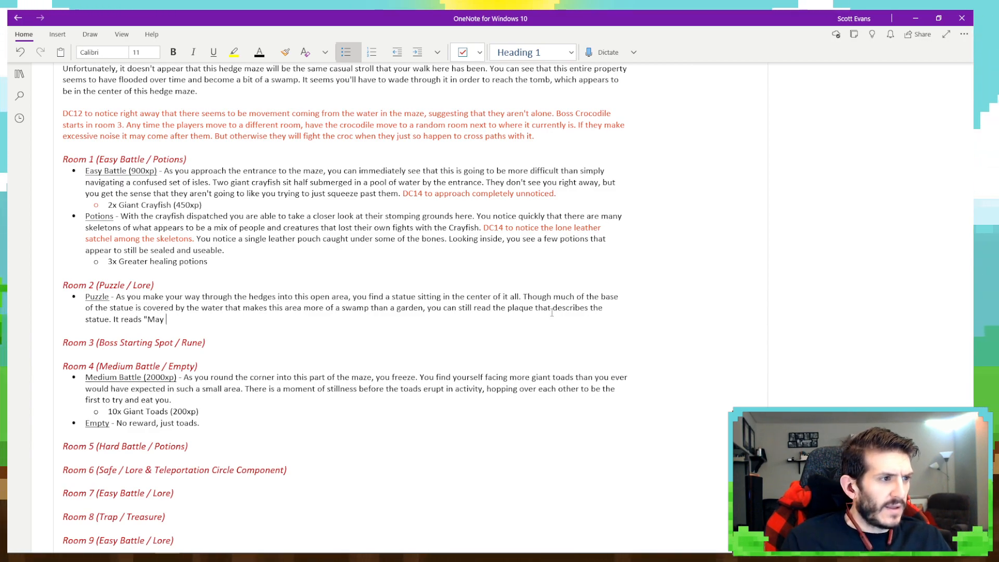
text(the ancestors)
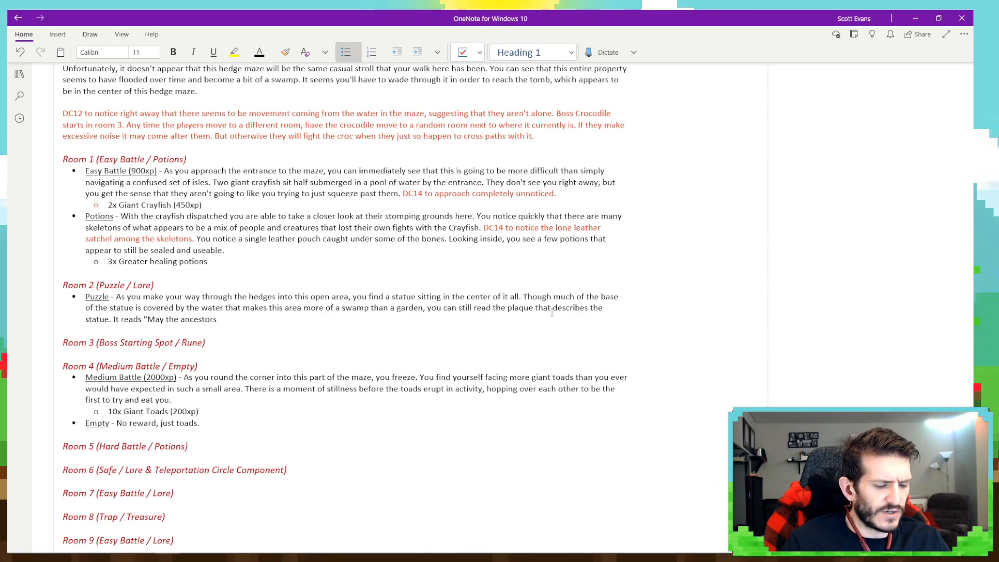
text( wat)
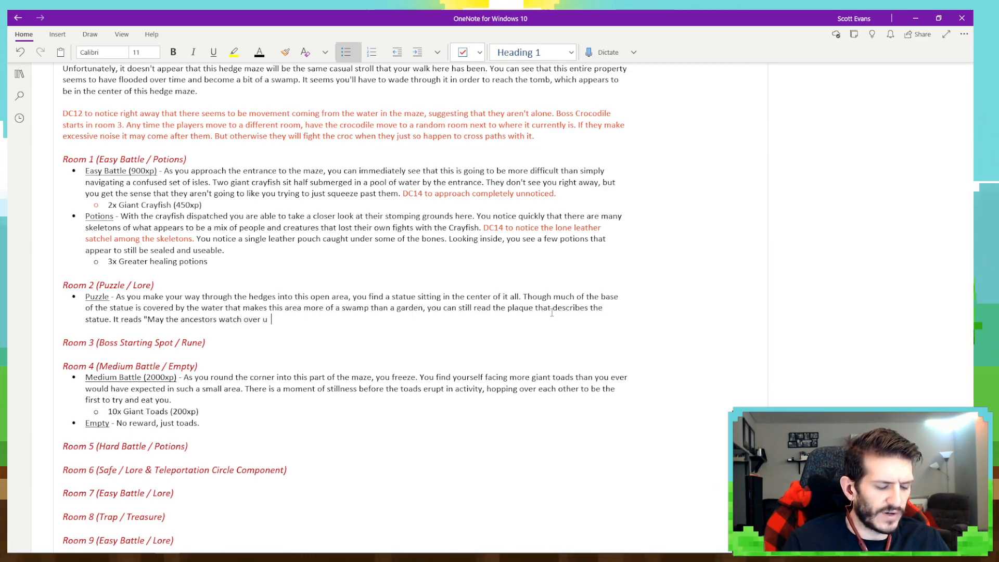
text(ch over us and that which)
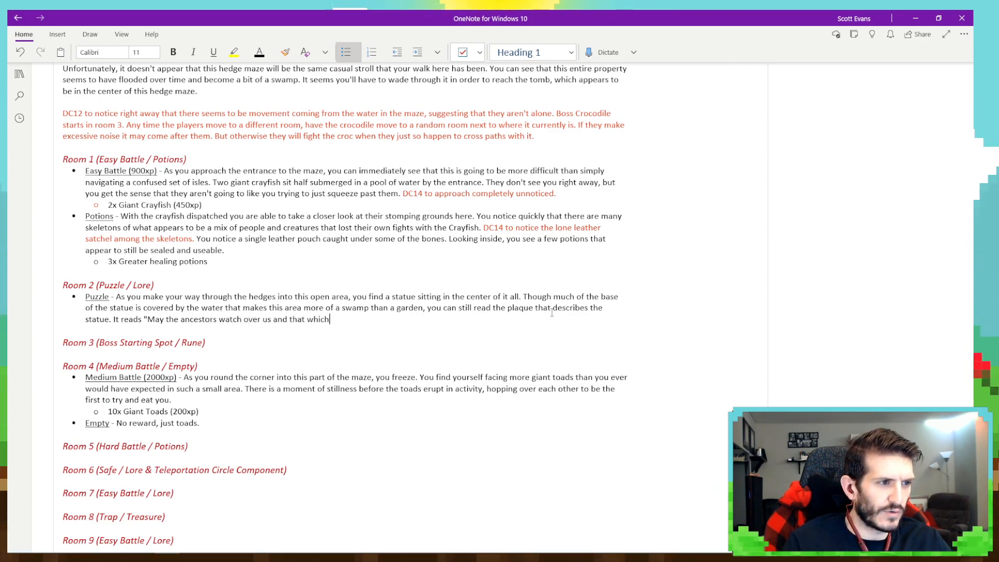
text( makes us f)
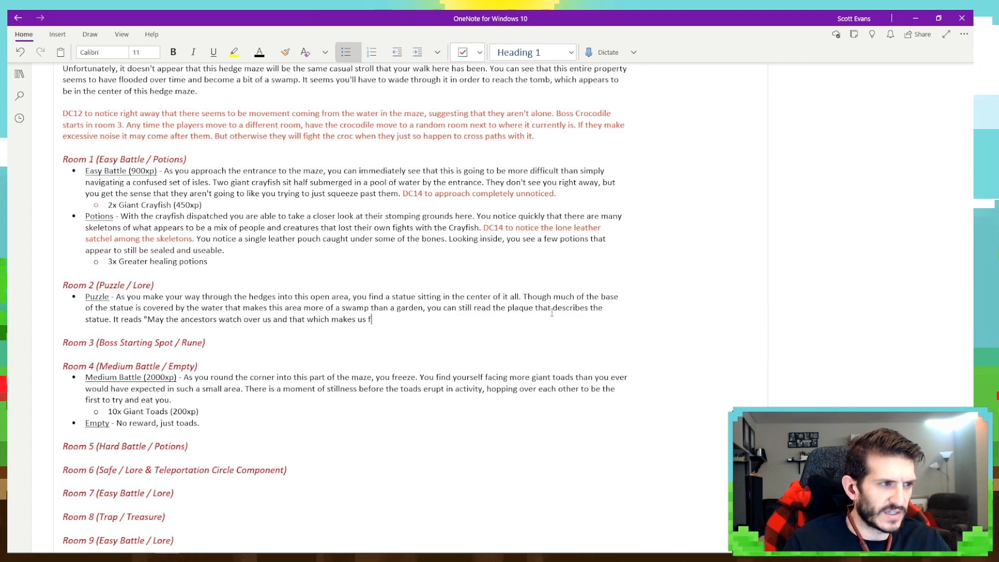
text(amily.)
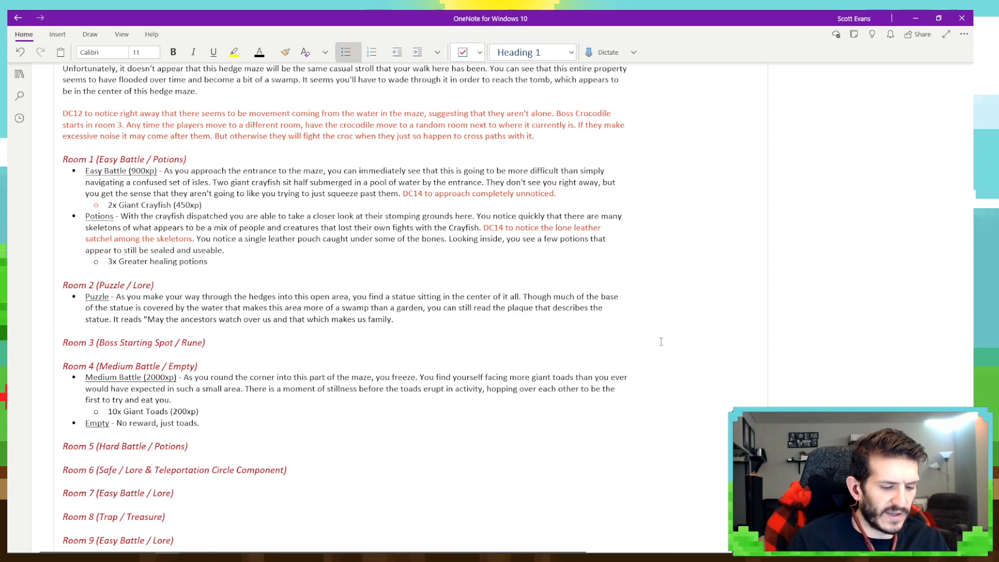
Continue the plaque inscription with "Though the city we now call home is different than where we come from,".
text(ough the )
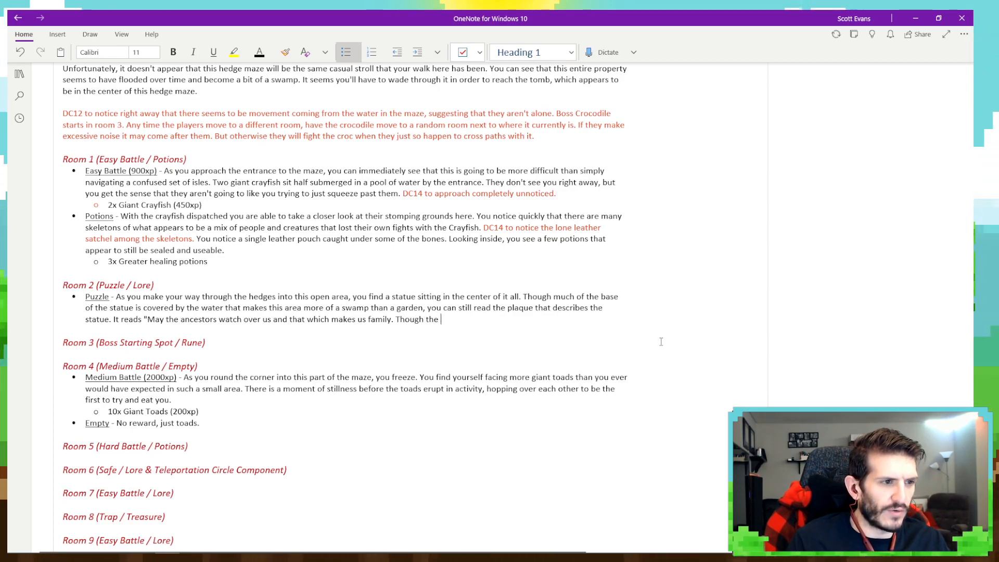
text(city we now call home)
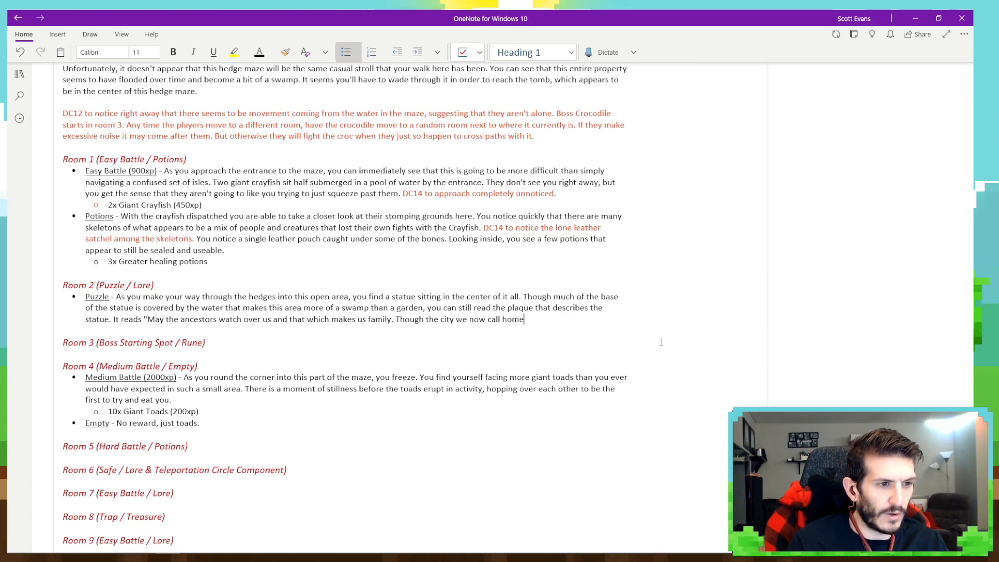
text( is)
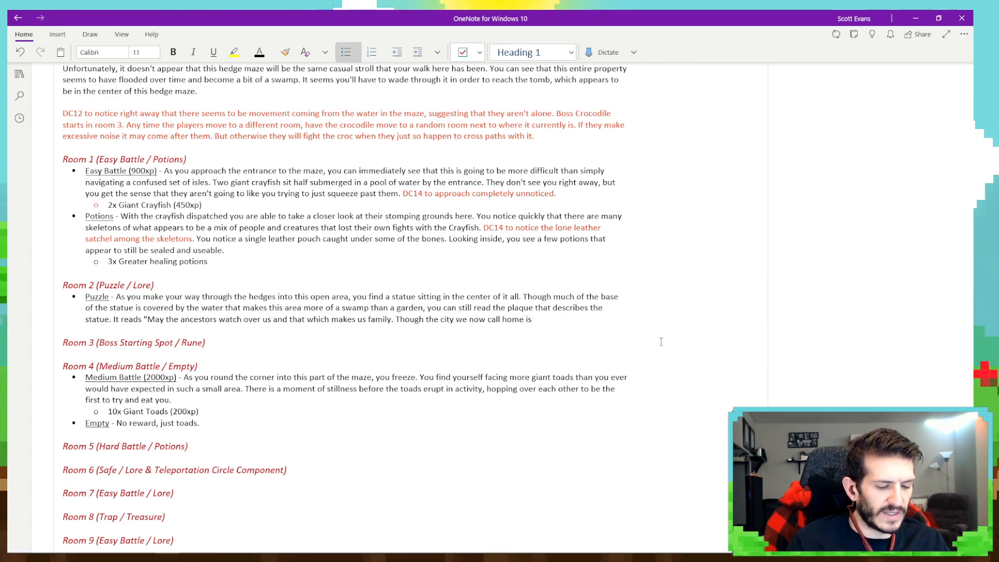
text( different that th)
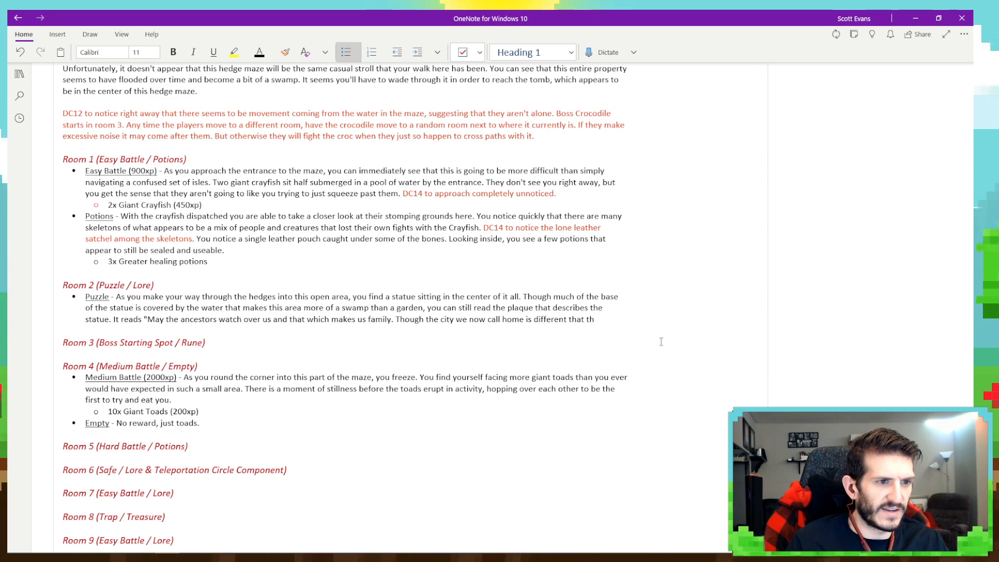
key(BackSpace)
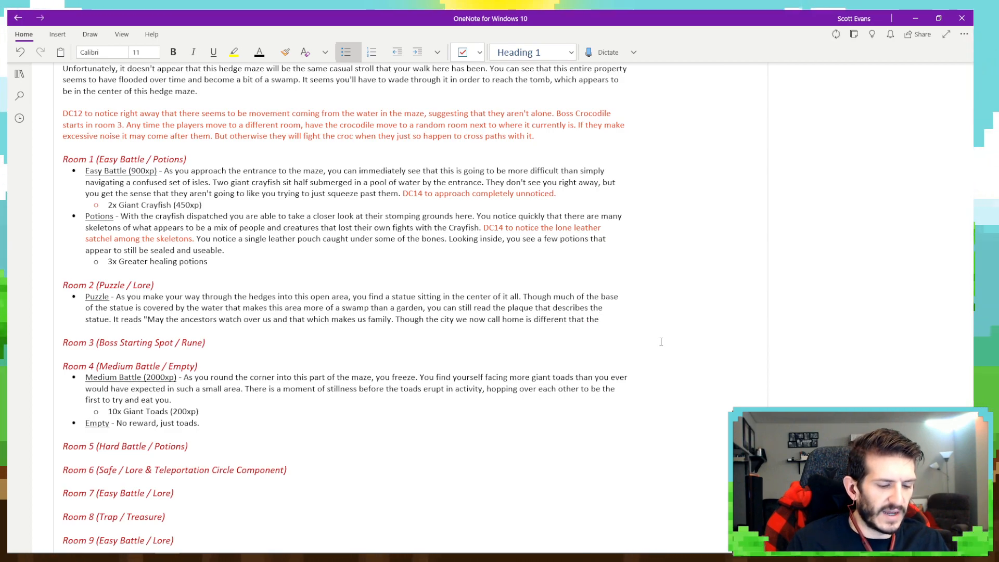
key(BackSpace)
key(BackSpace)
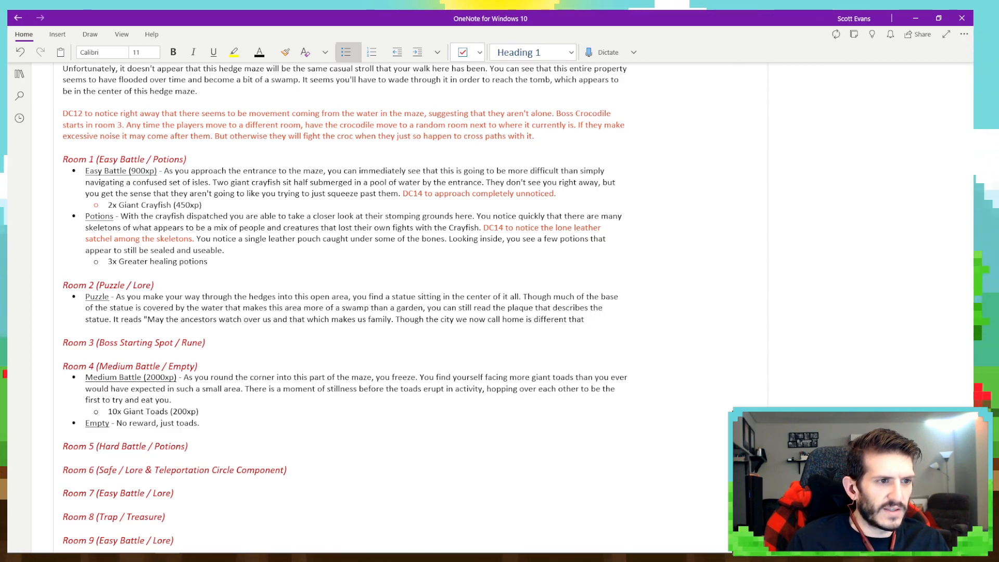
key(BackSpace)
key(BackSpace)
key(BackSpace)
key(BackSpace)
key(BackSpace)
key(BackSpace)
key(BackSpace)
key(BackSpace)
key(BackSpace)
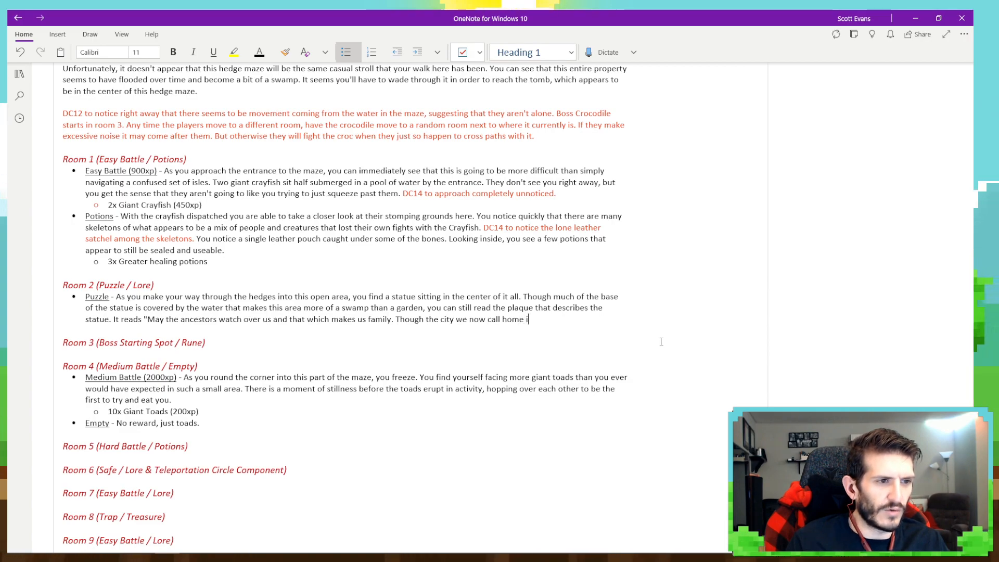
text(e is different)
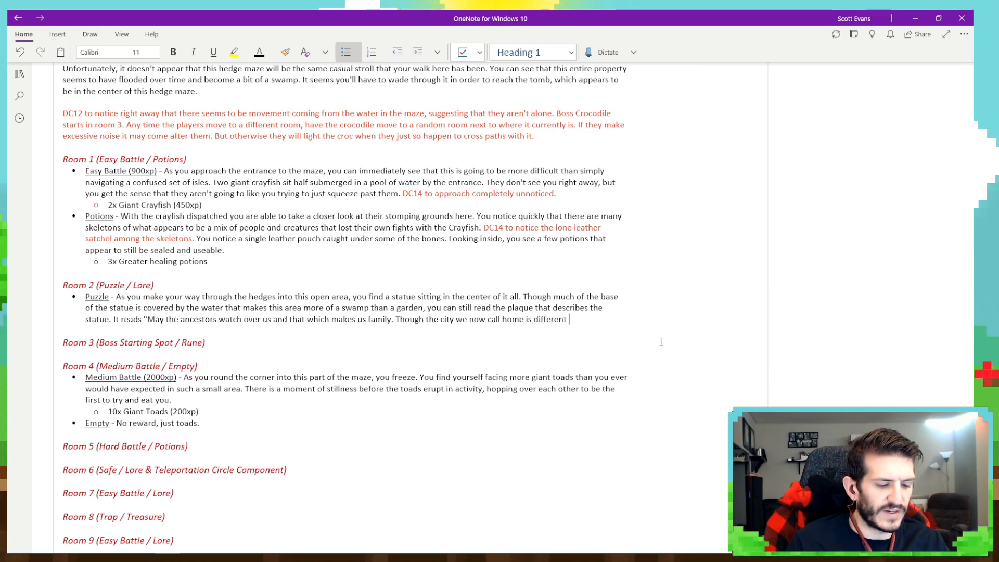
text( than where we com)
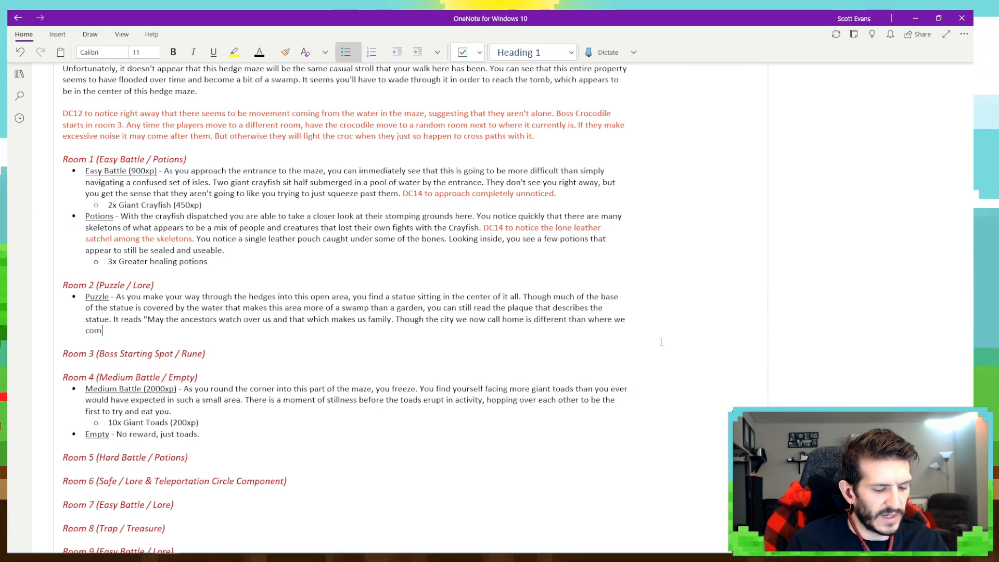
text(e from, )
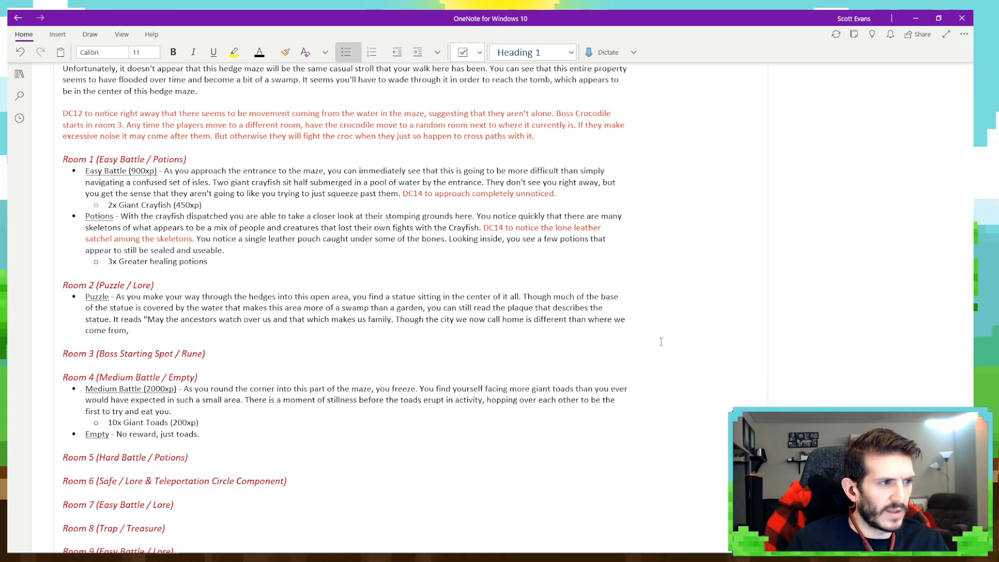
Finish the inscription sentence with "may we build this tomb in the ways in which we were taught back among the trees.".
text(we)
key(BackSpace)
key(BackSpace)
text(may)
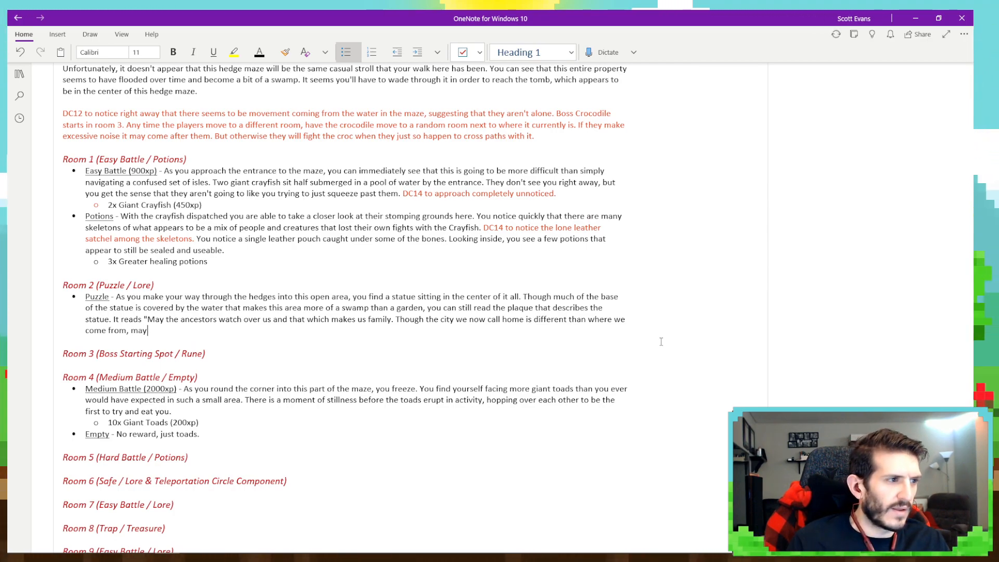
text( we )
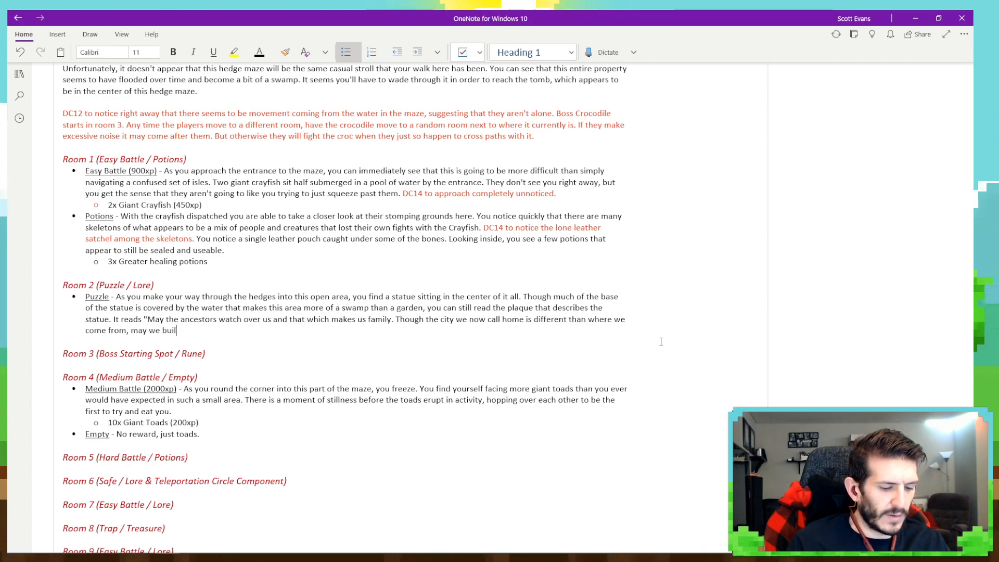
text(build)
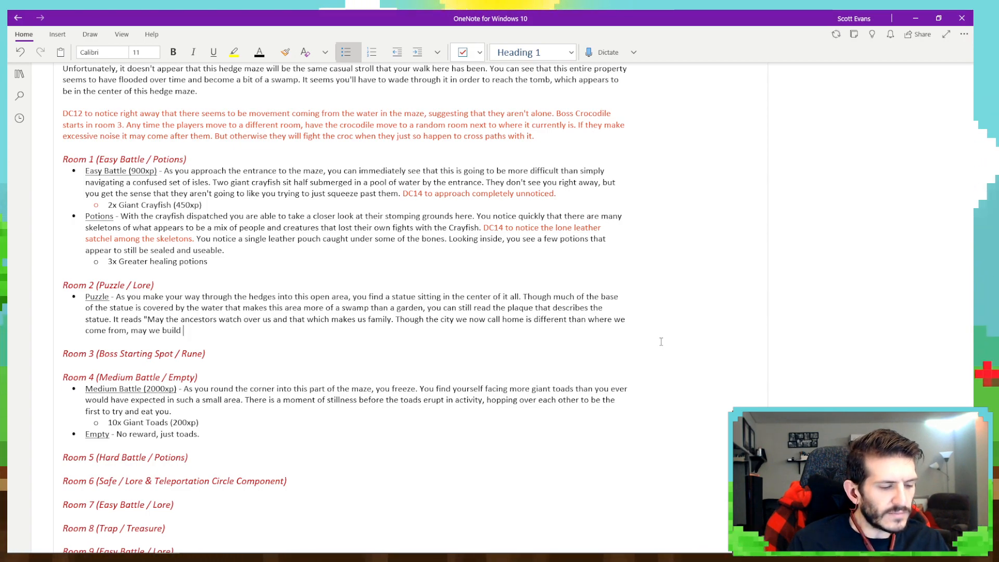
text( this ti)
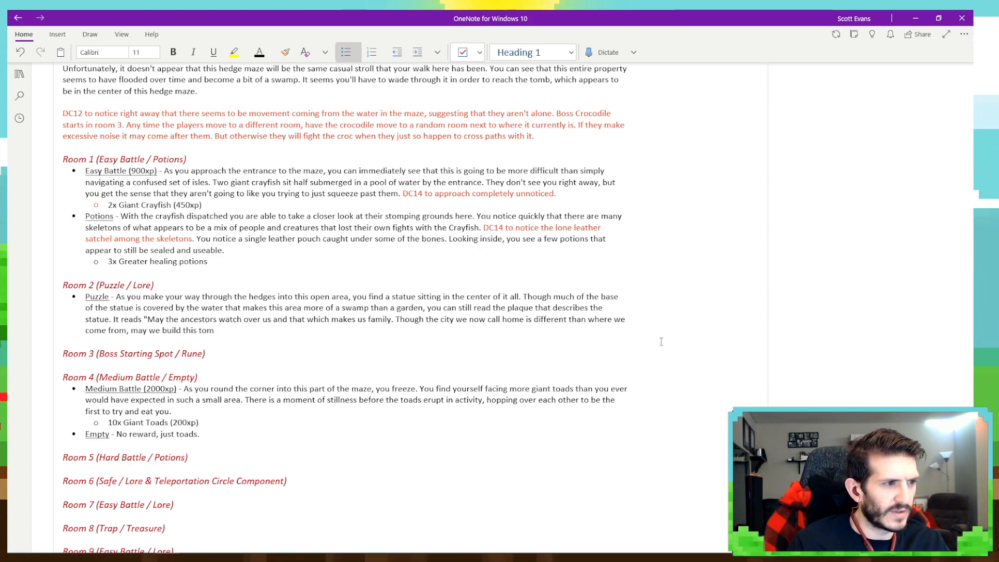
text(mb in the way)
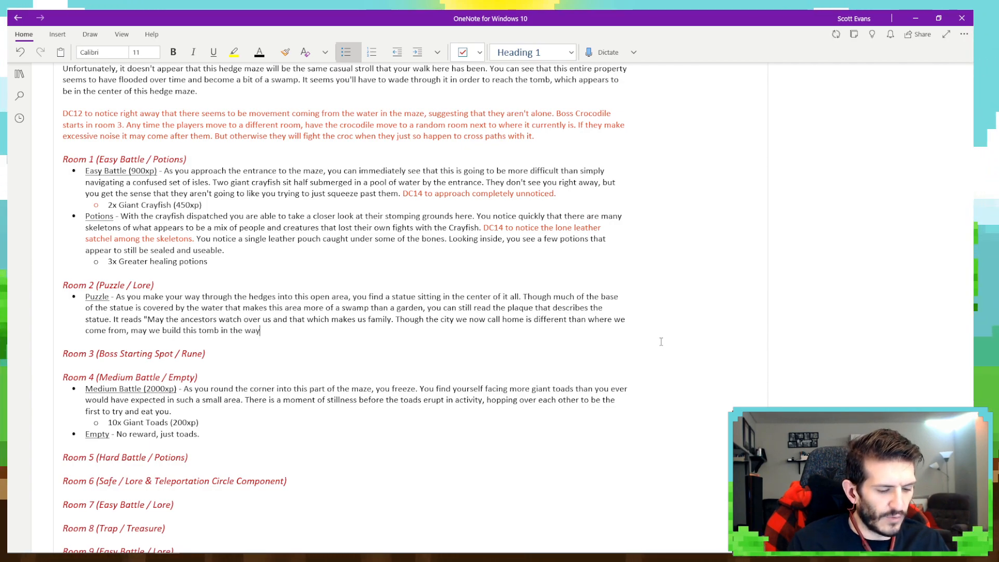
text(s in which we wer)
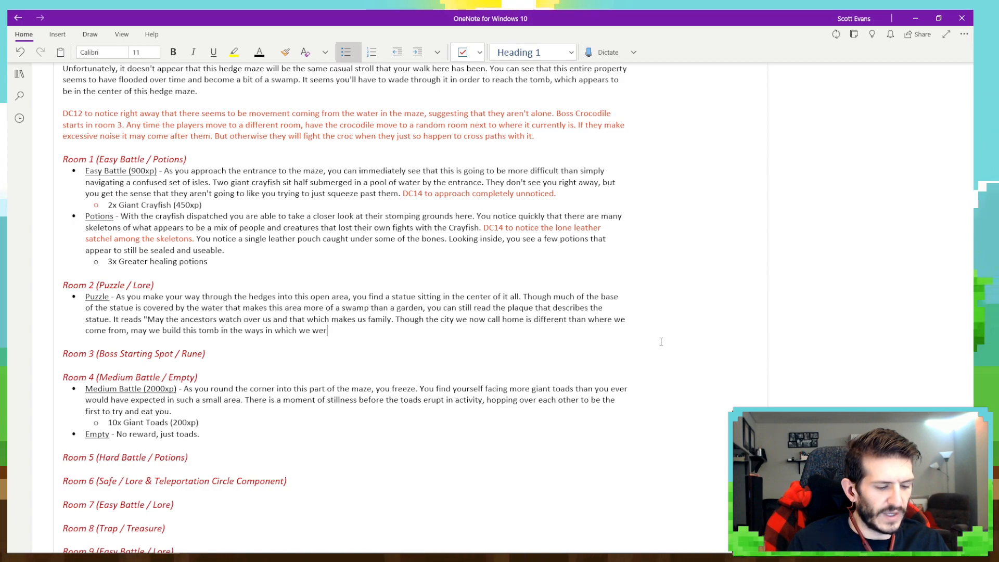
text(e tou)
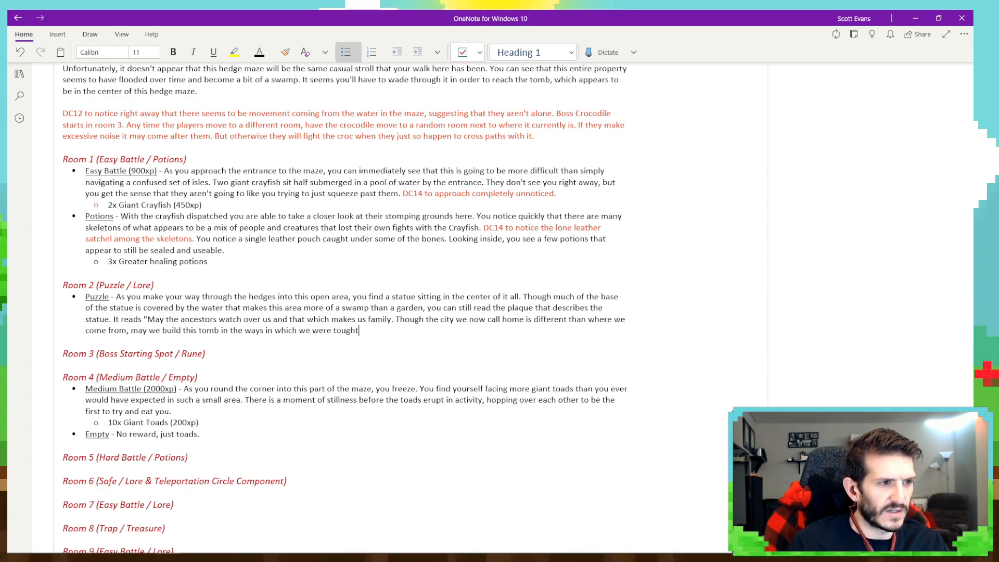
text(ght)
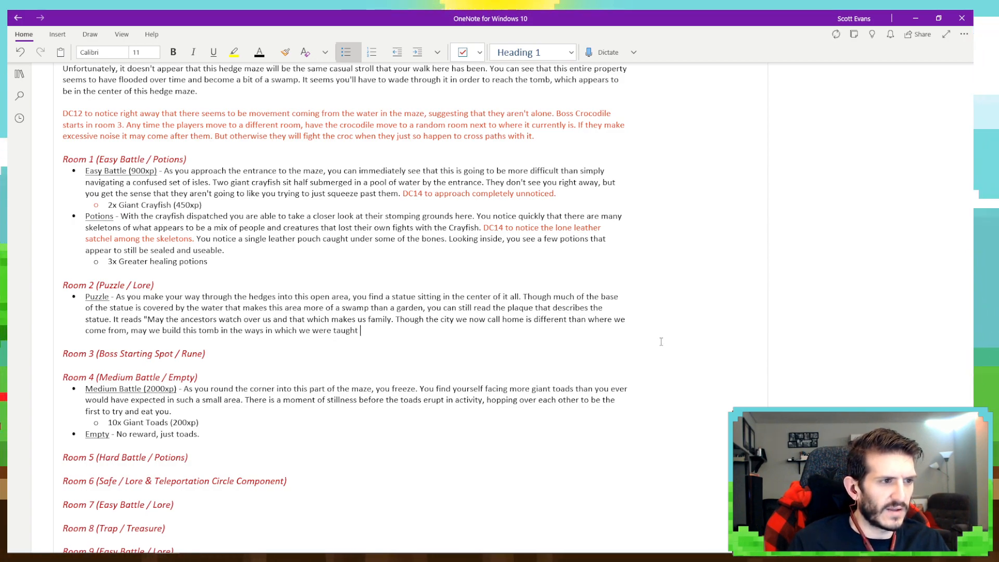
text( b)
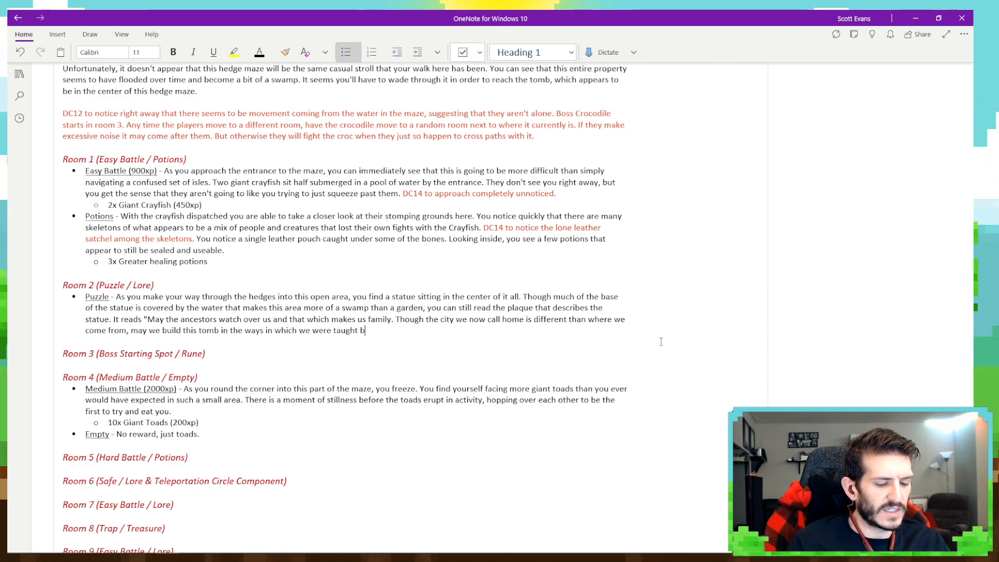
text(ack among the t)
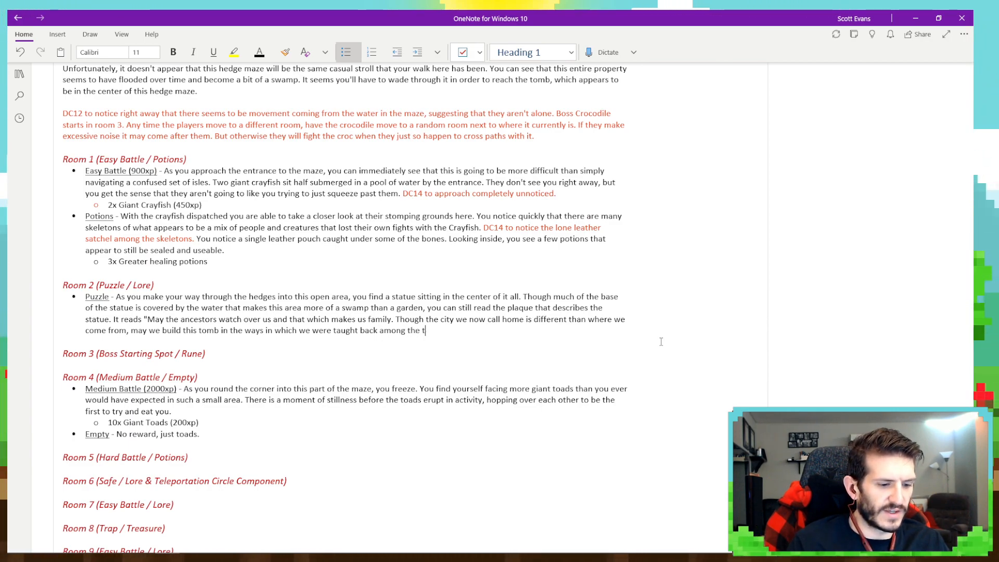
text(rees.)
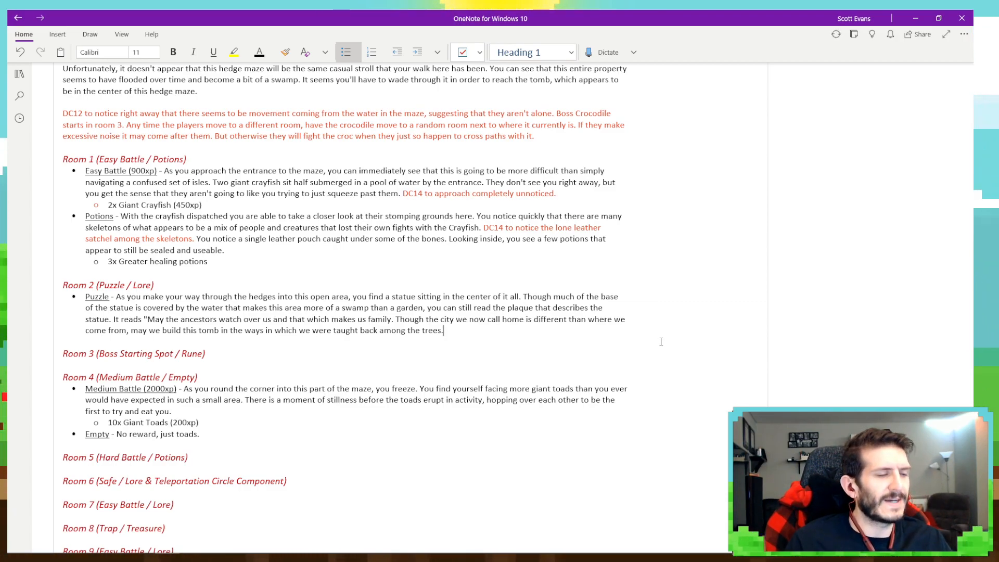
Delete the whole plaque inscription from the Room 2 puzzle, including its "It reads" lead-in.
drag(452, 331, 150, 321)
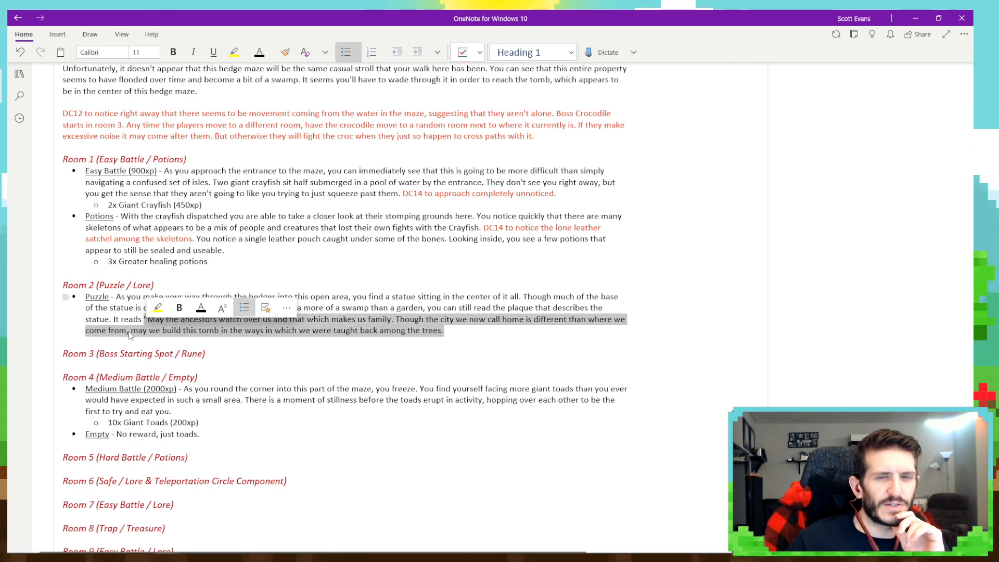
key(BackSpace)
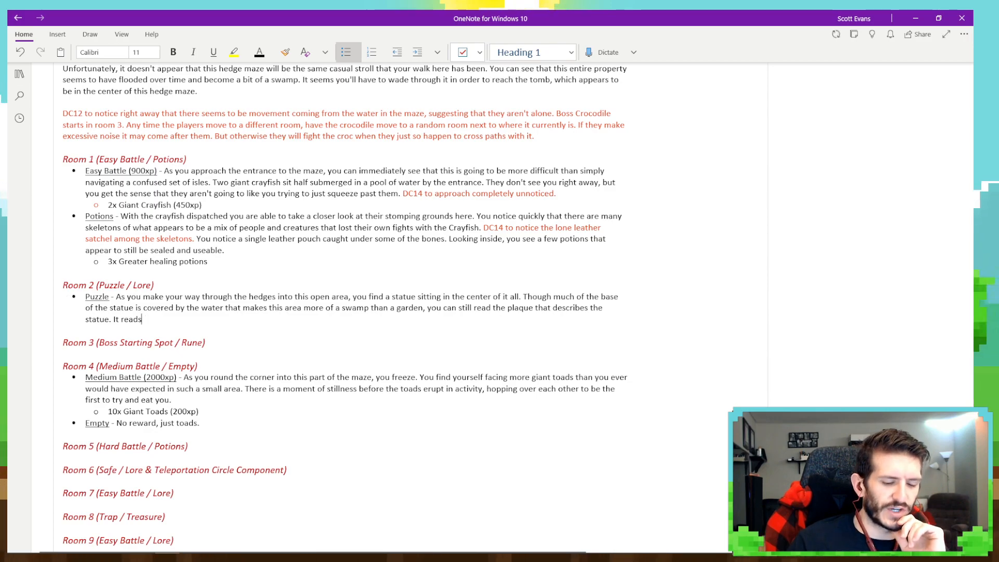
key(BackSpace)
key(BackSpace)
key(BackSpace)
key(BackSpace)
key(BackSpace)
key(BackSpace)
key(BackSpace)
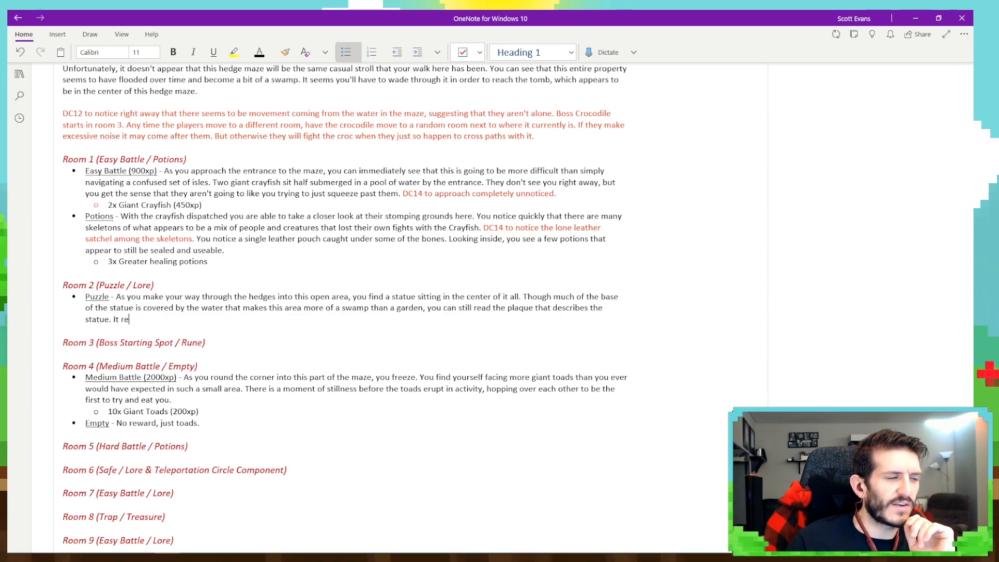
key(BackSpace)
key(BackSpace)
key(BackSpace)
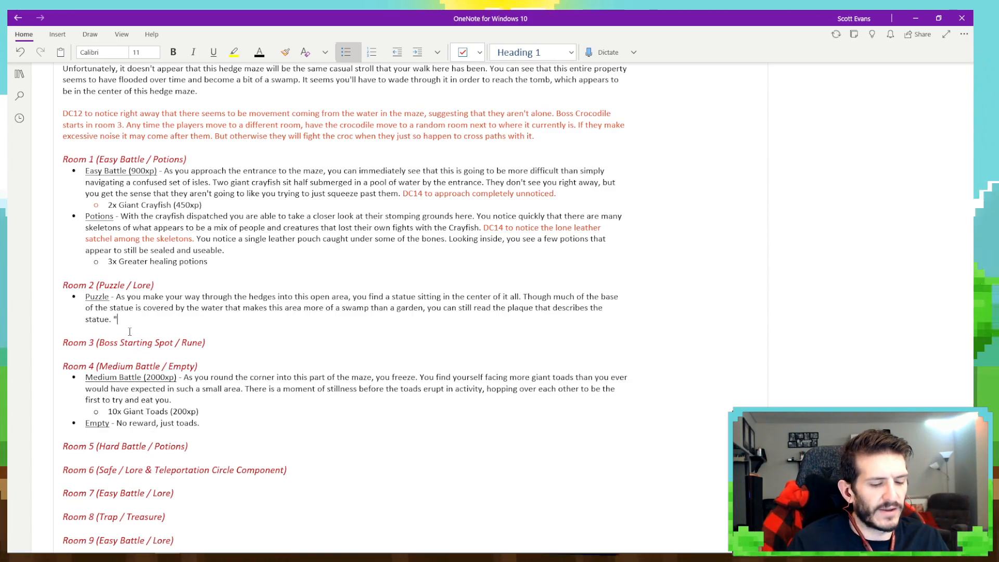
Write the new plaque inscription after the statue description: "Remember to always look with your elven eyes, may you find the treasures that you seek.".
text(Reme)
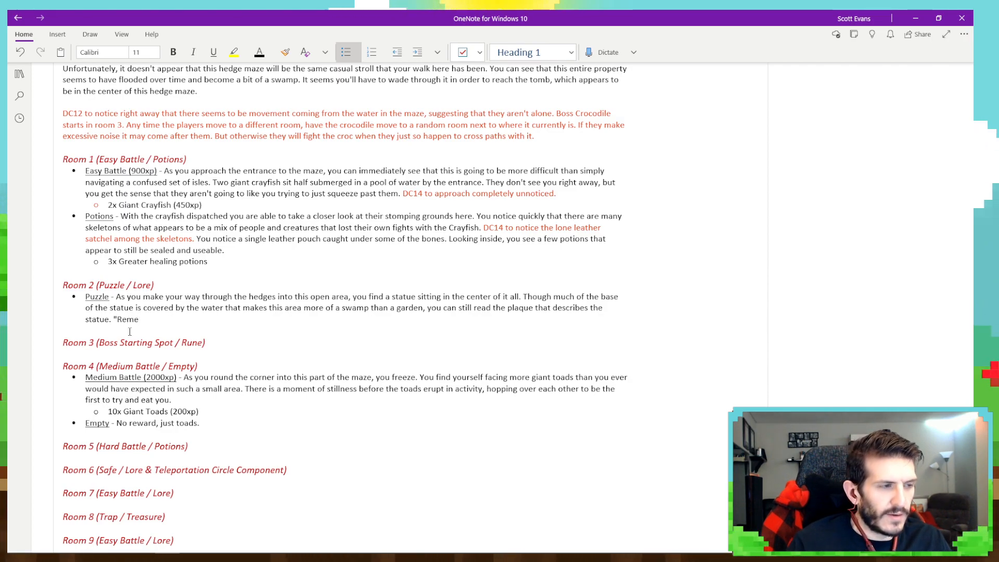
text(mber to)
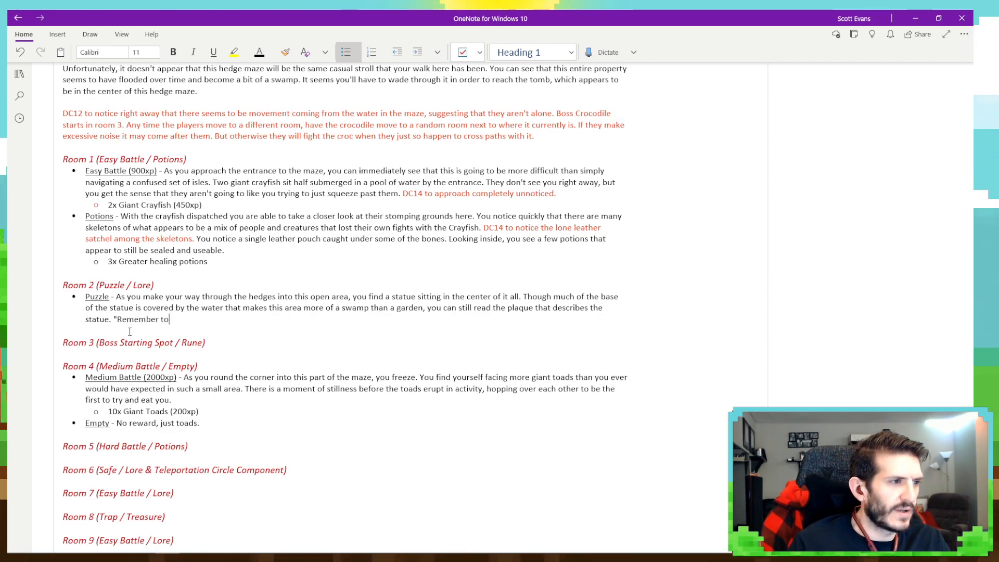
text( always look wi)
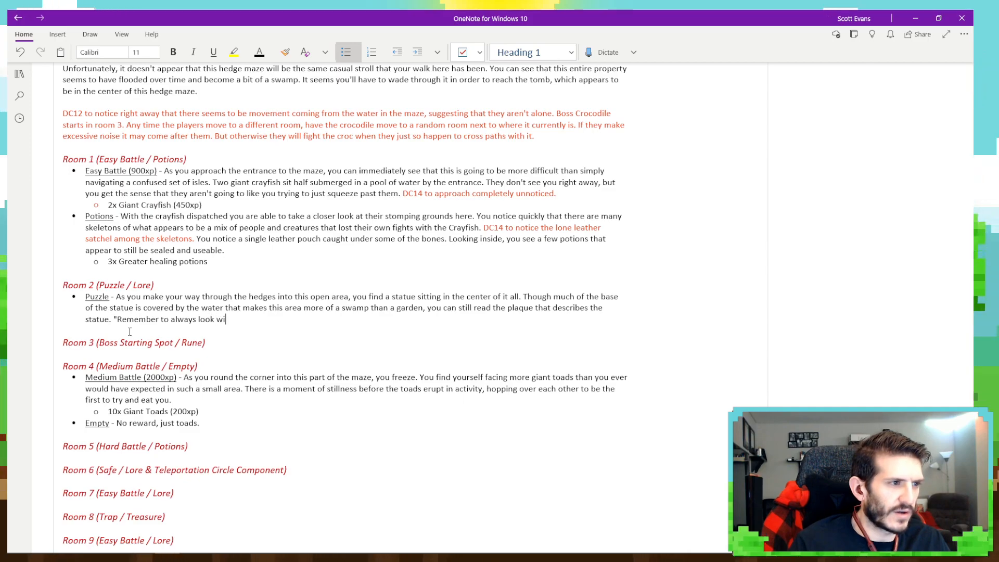
text(th your elven eyes, may)
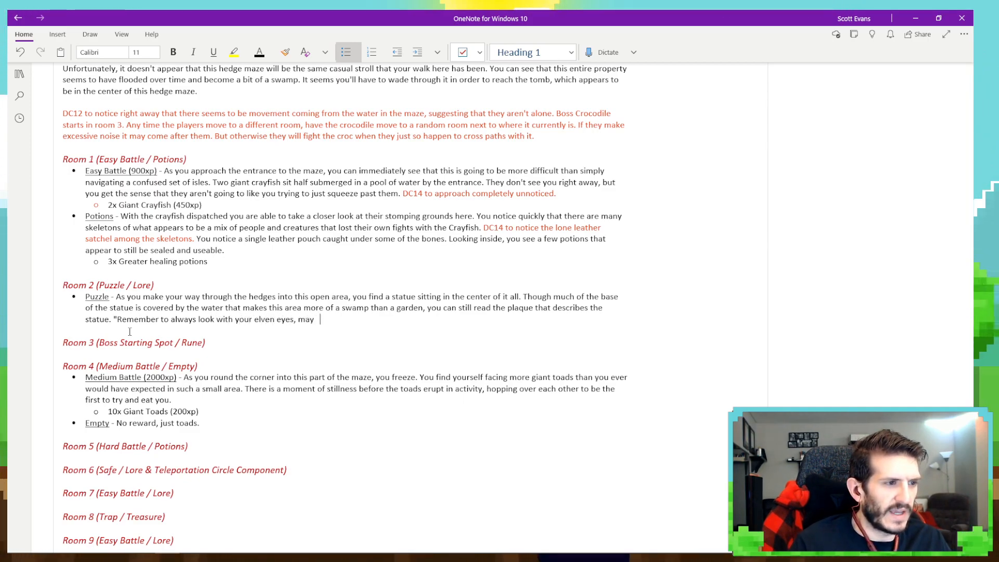
text( you find the treasures)
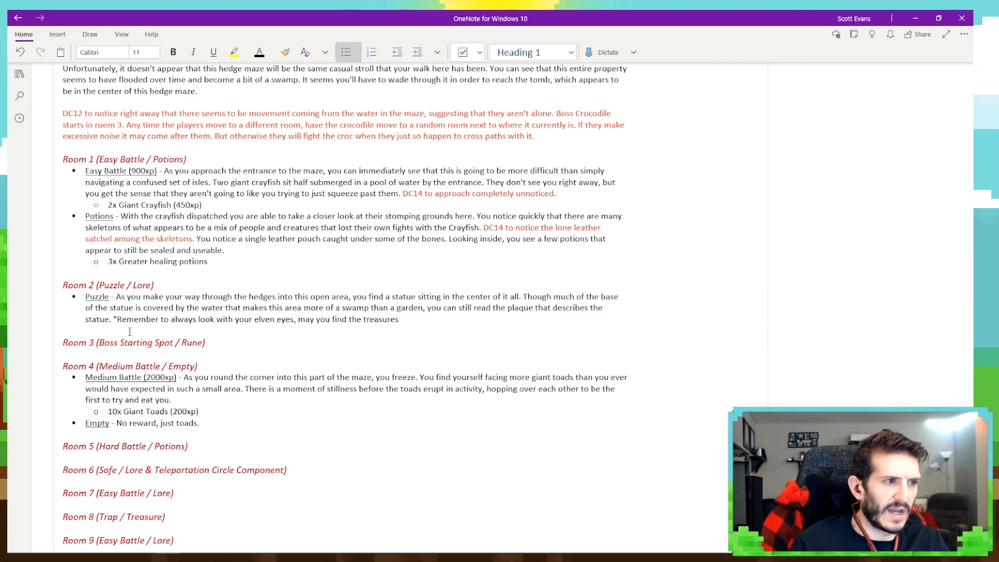
text( t)
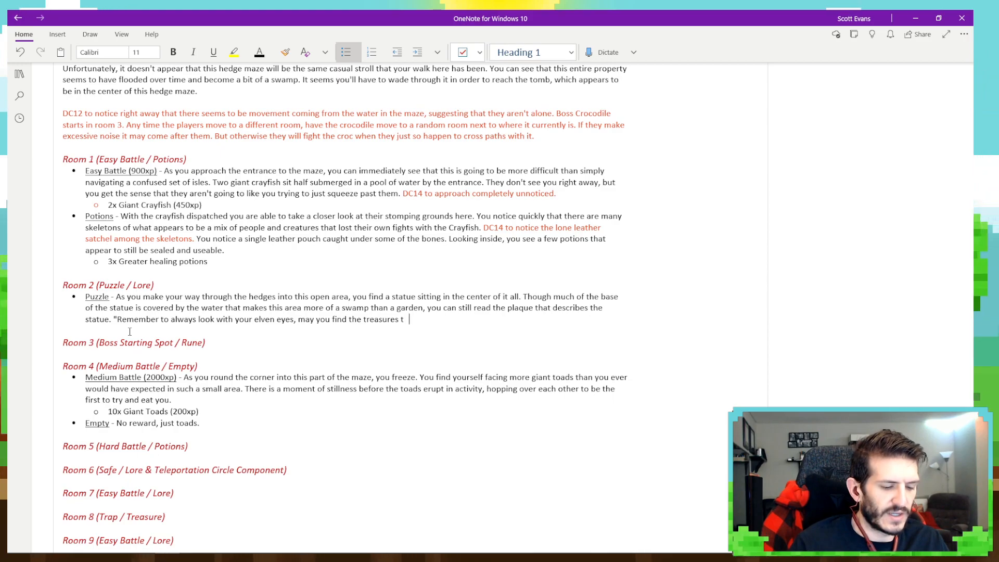
text(hat you seek.)
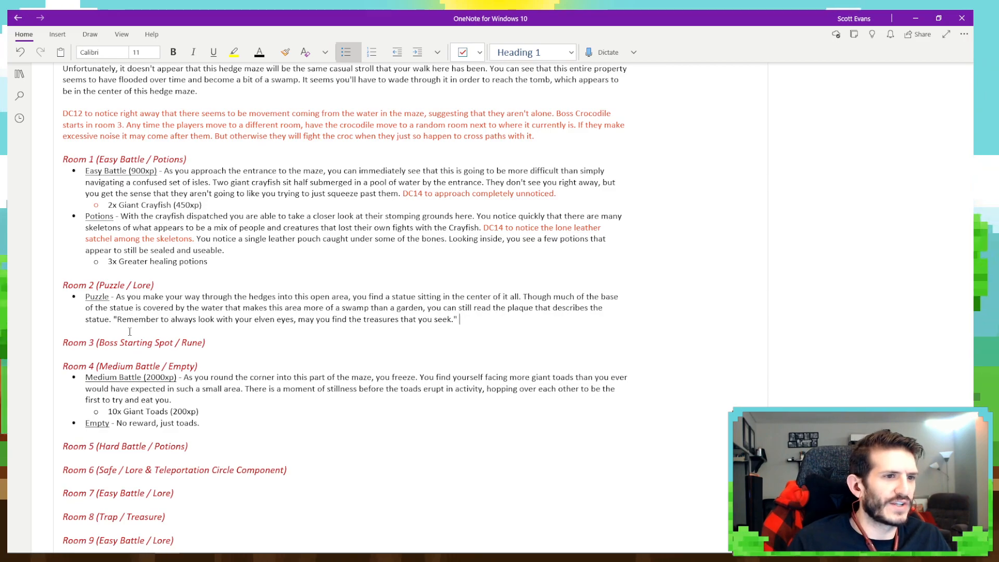
Add an indented sub-bullet beneath the Room 2 puzzle description and set its font color to the red-orange theme color.
key(Return)
key(Tab)
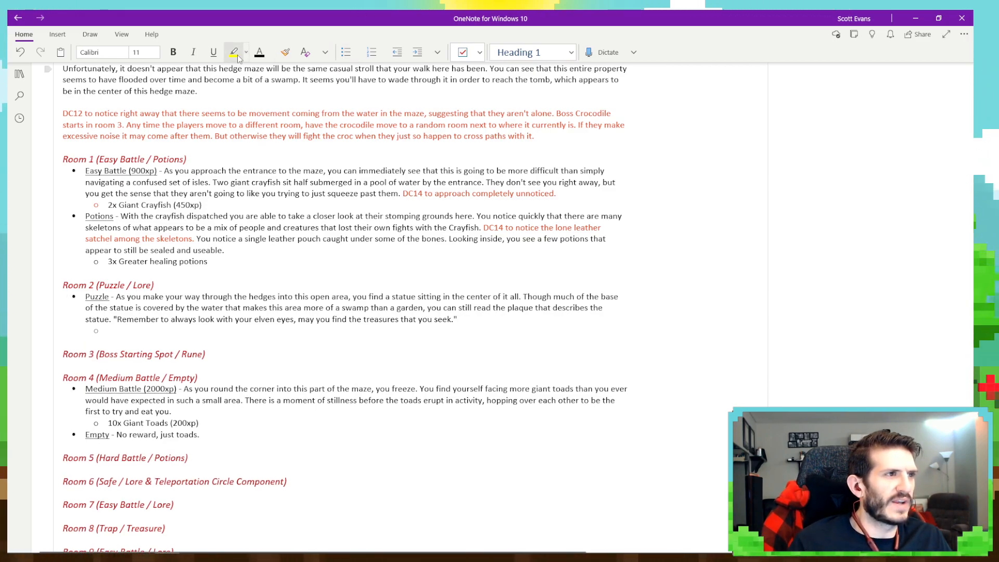
click(273, 53)
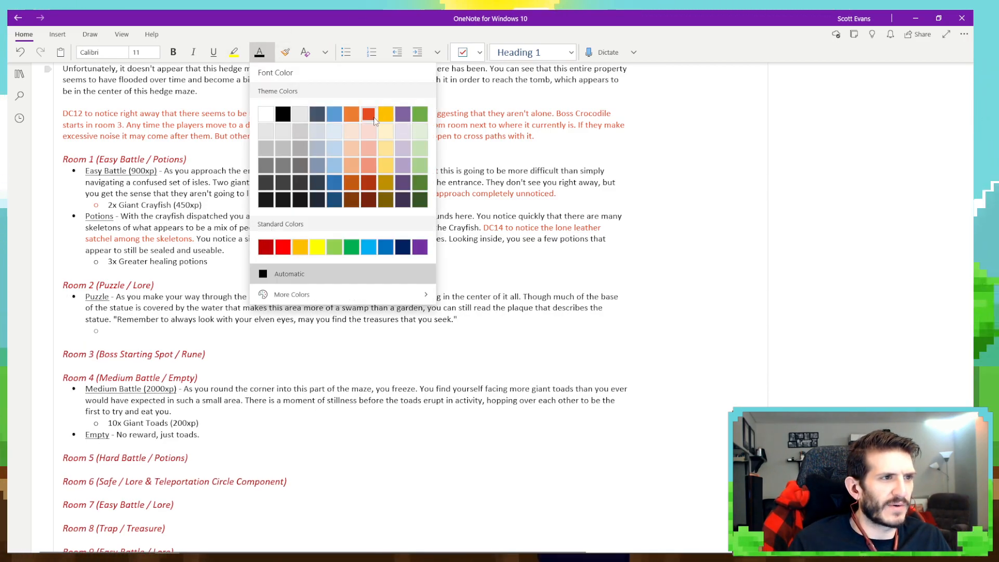
click(372, 117)
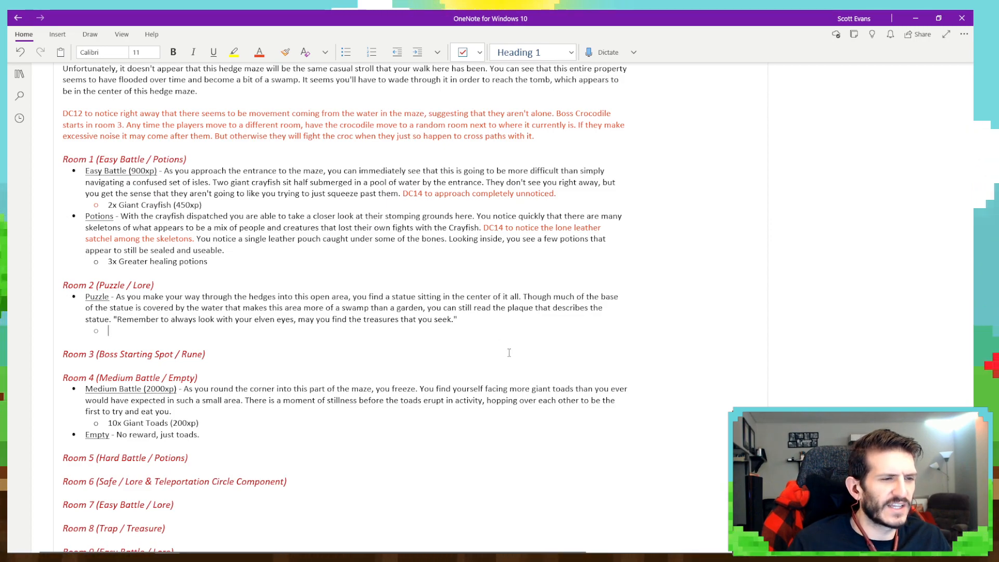
text(s)
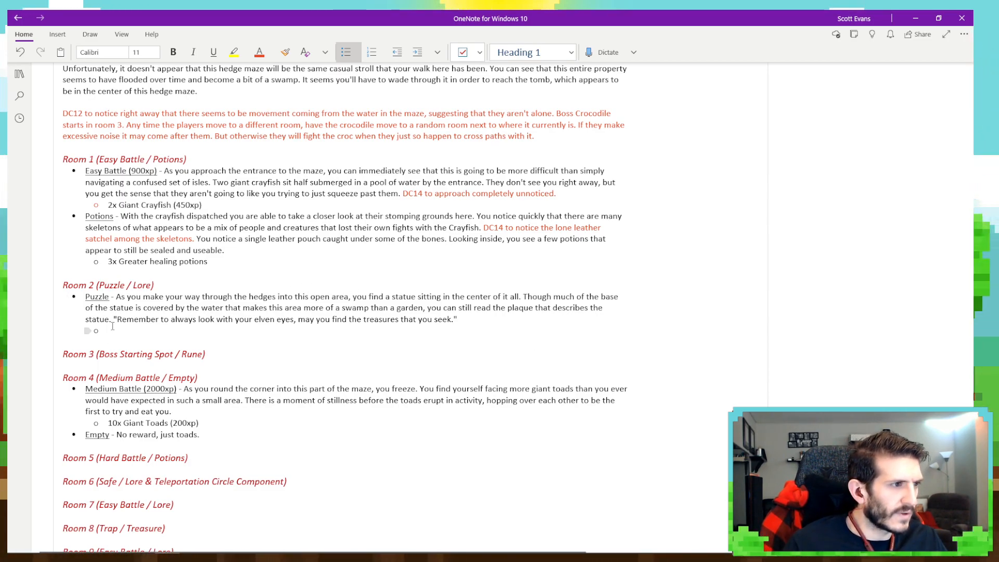
Continue the Room 2 puzzle description after the plaque inscription with "The statue itself is of a proud, eleven man,".
click(459, 319)
text(The )
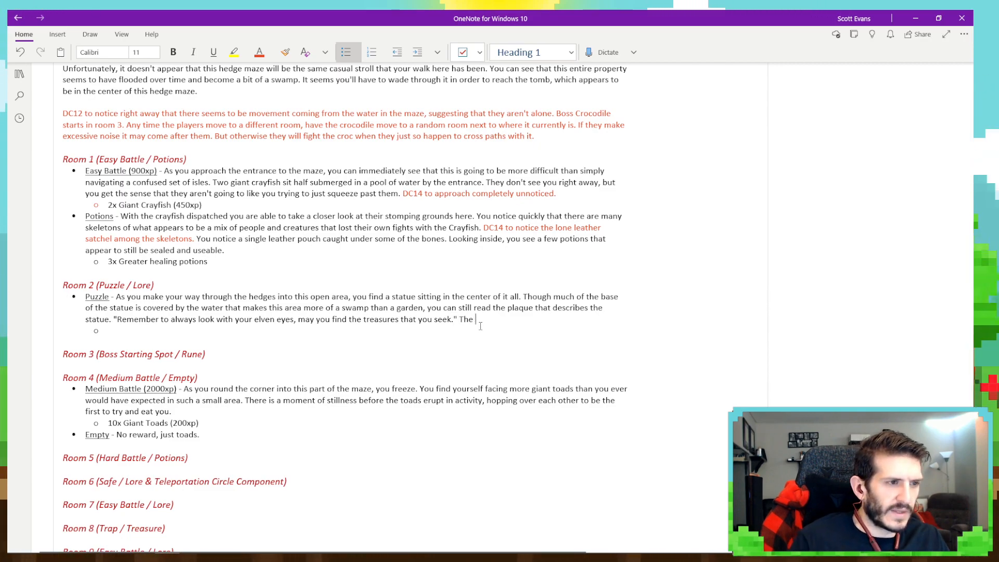
text(statue its)
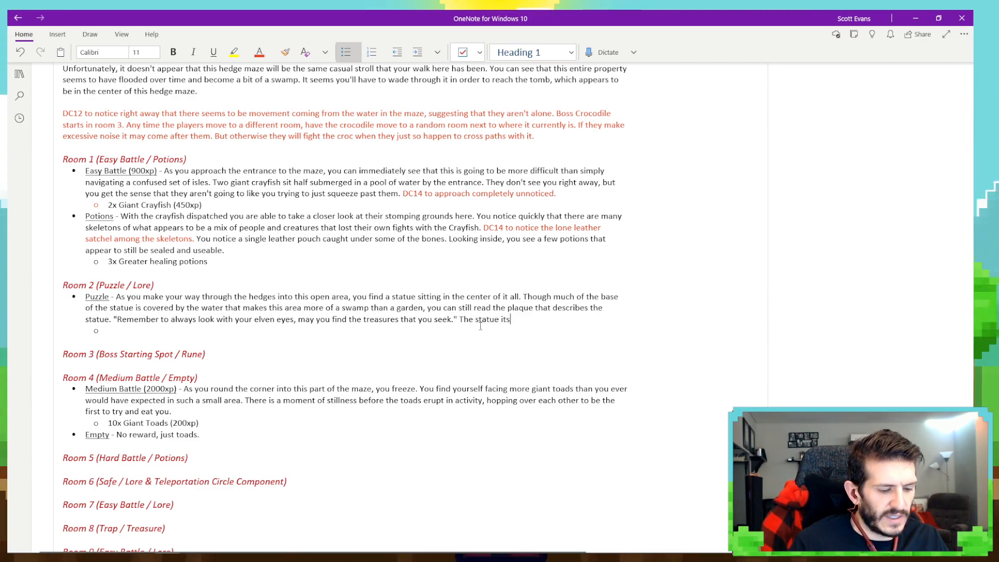
text(elf is of a)
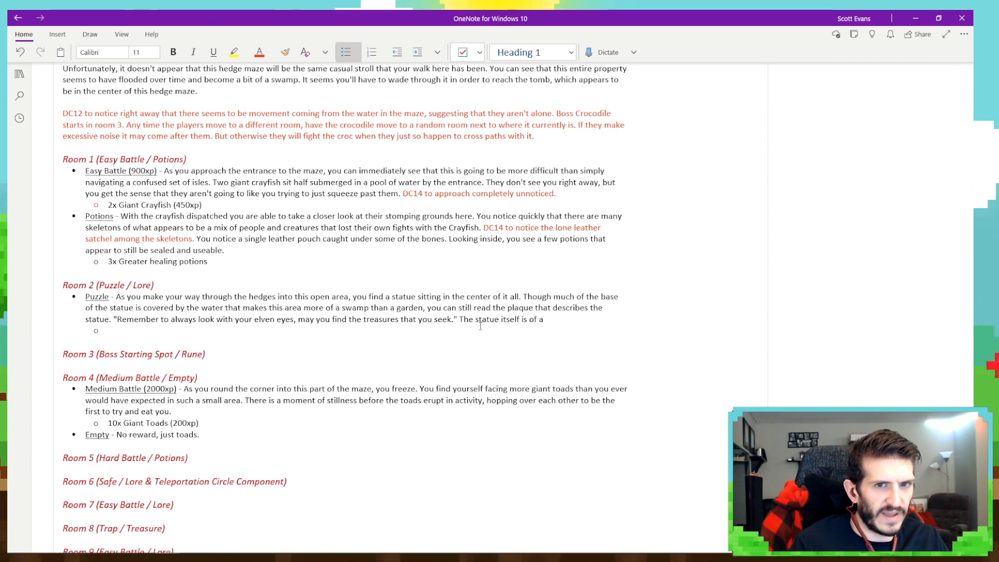
text( proud, )
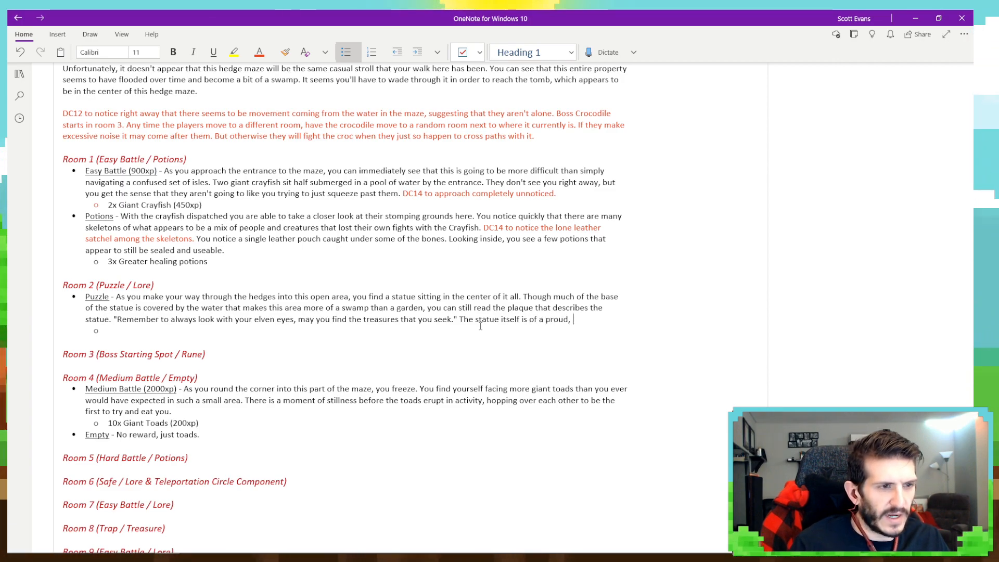
text(eleven man, )
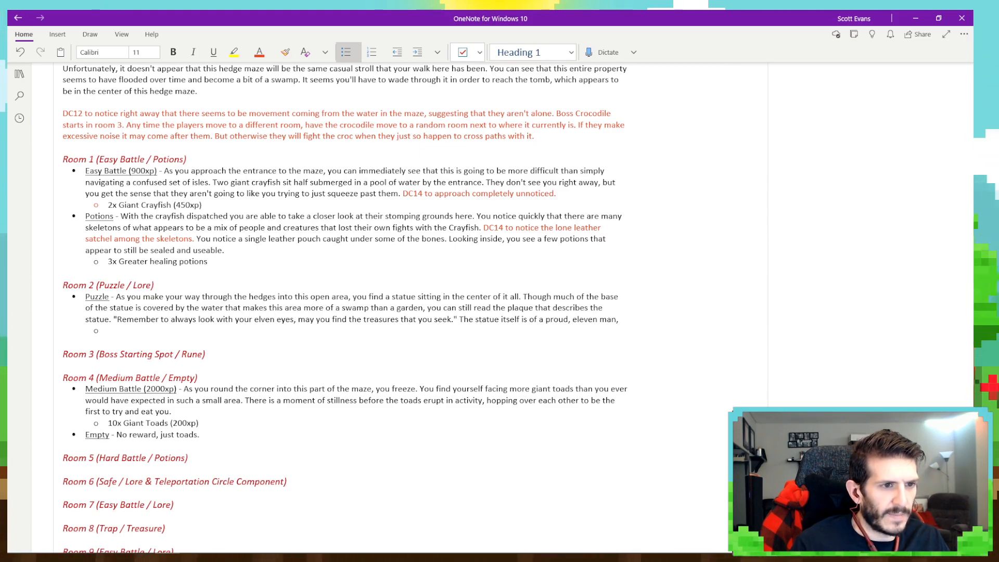
Finish the statue sentence in the Room 2 puzzle with "holding a shield.".
text(and)
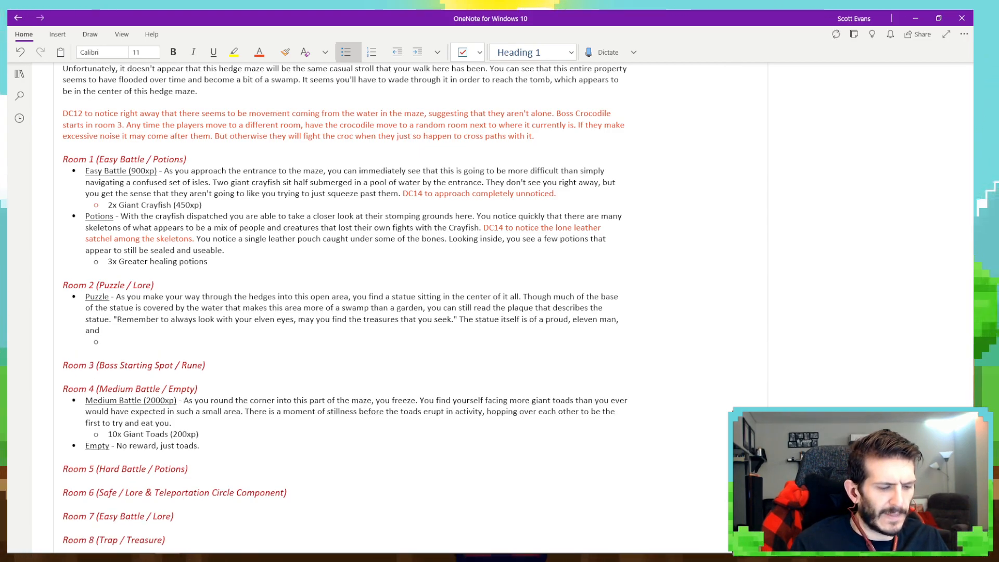
key(BackSpace)
key(BackSpace)
key(BackSpace)
key(BackSpace)
text(ho)
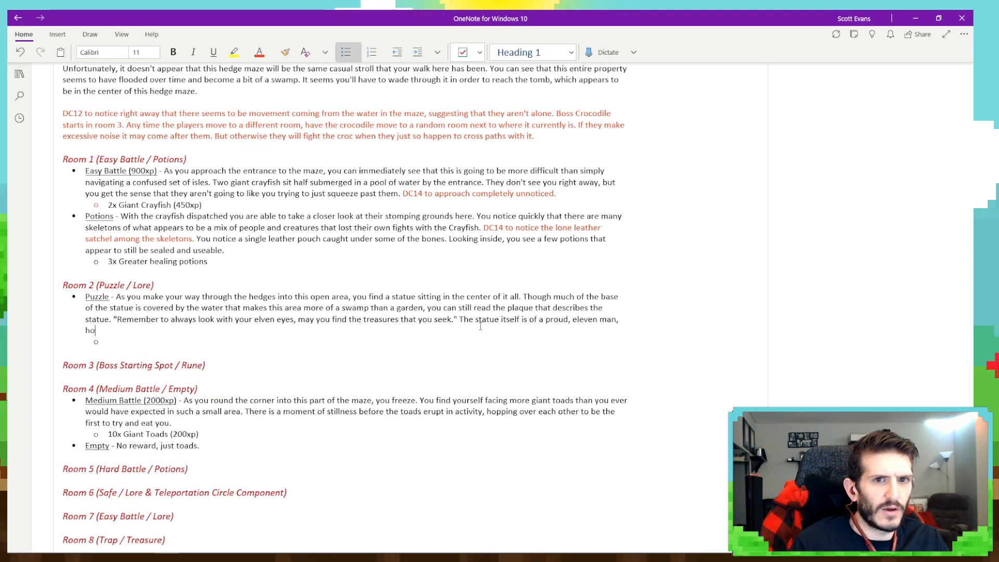
text(lding a shie)
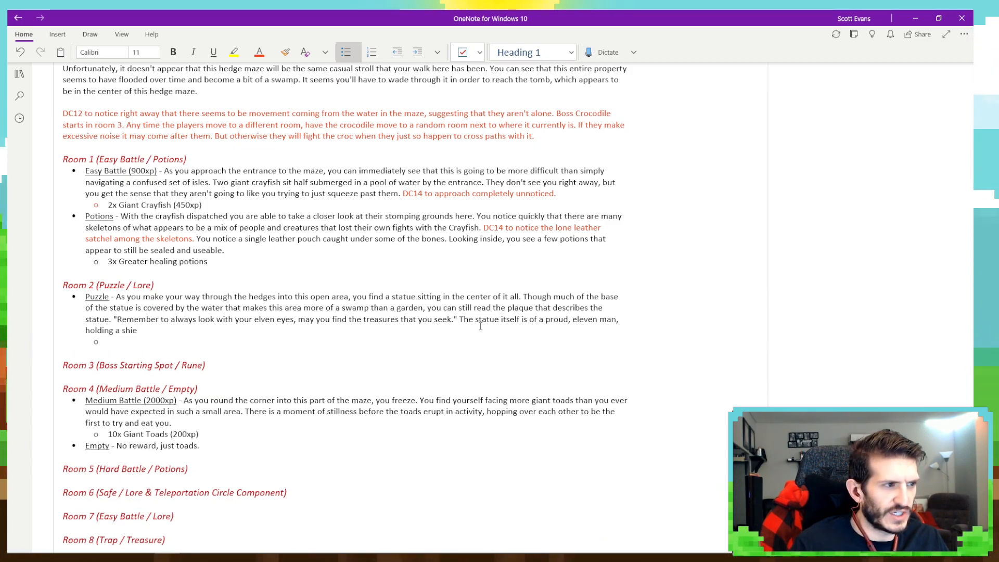
key(BackSpace)
key(BackSpace)
text(ei)
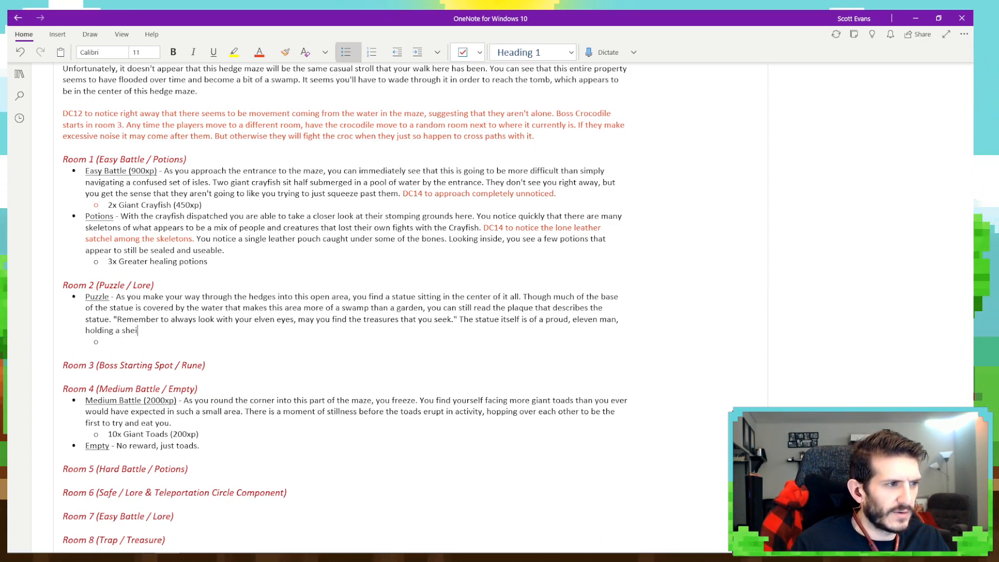
text(edl)
key(BackSpace)
text(ld.)
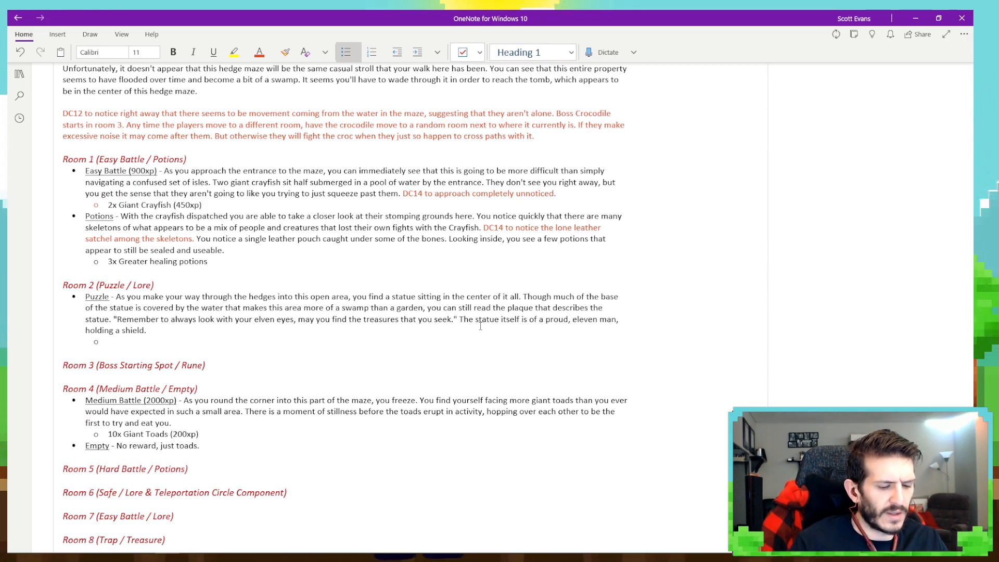
Begin a new sentence after the statue sentence with "On the shield is a crest that includes".
text(the sh)
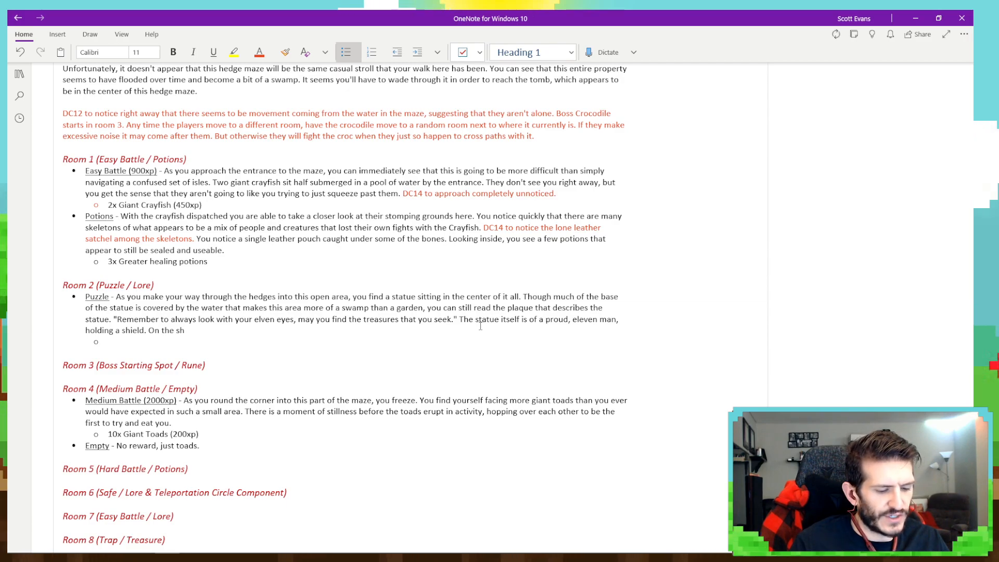
text(ield is a cr)
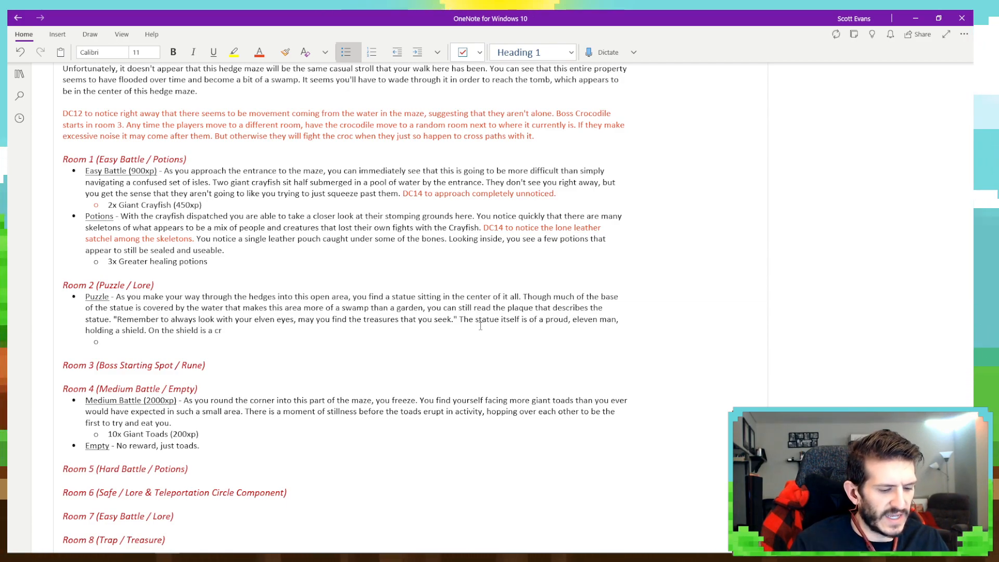
text(est that includ)
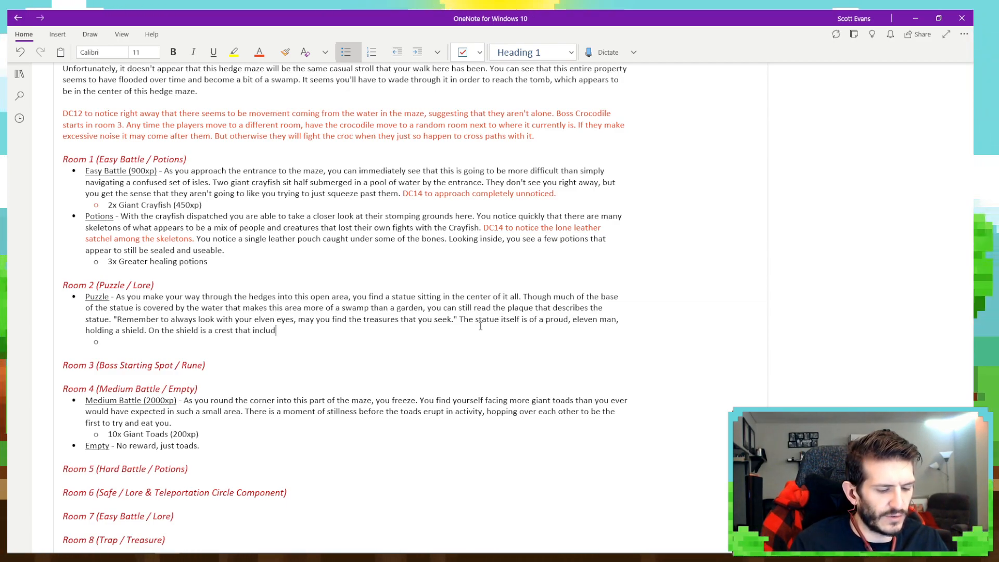
text(es)
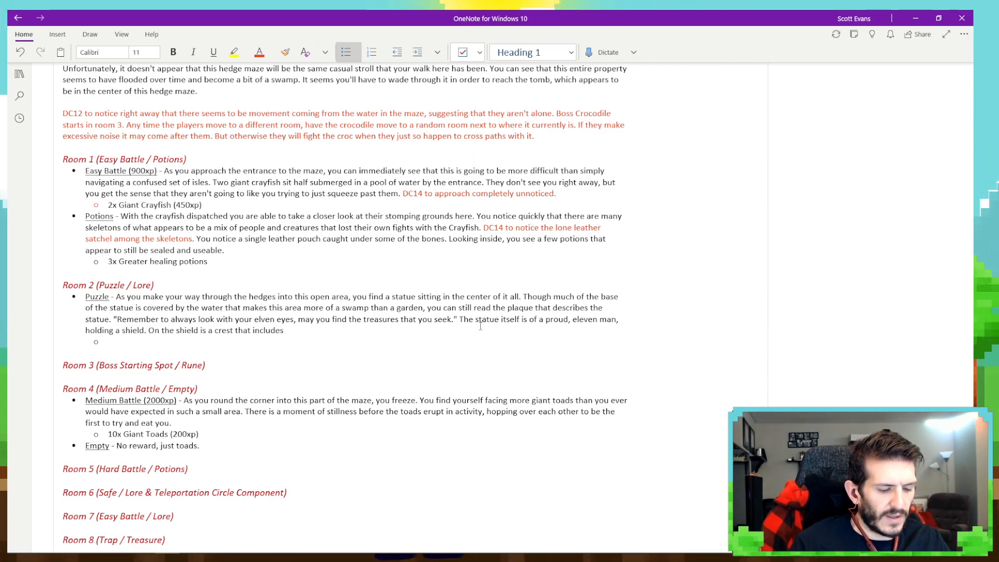
Complete the shield crest sentence with "an eye designed in elven fashion.".
text( an )
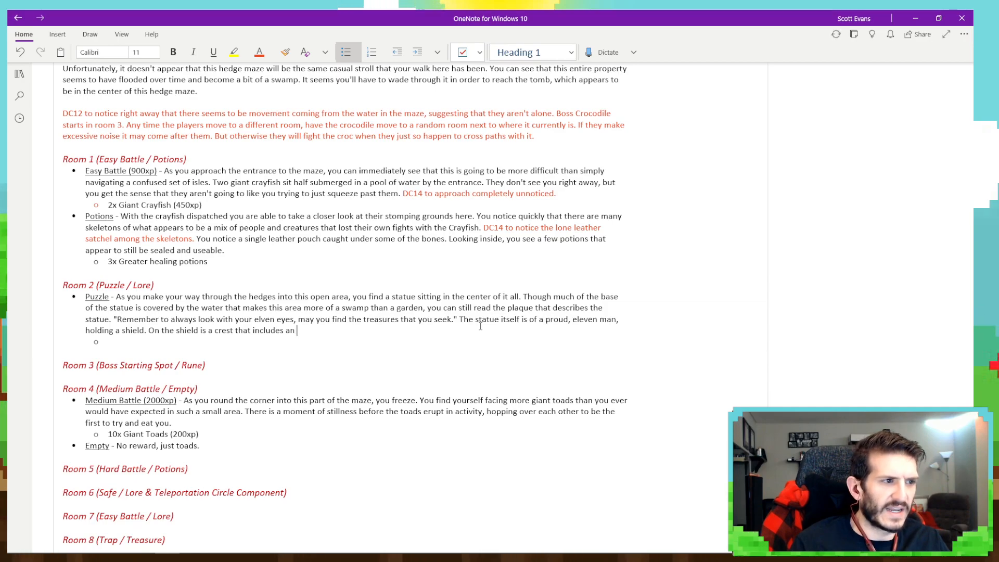
text(eye desgi)
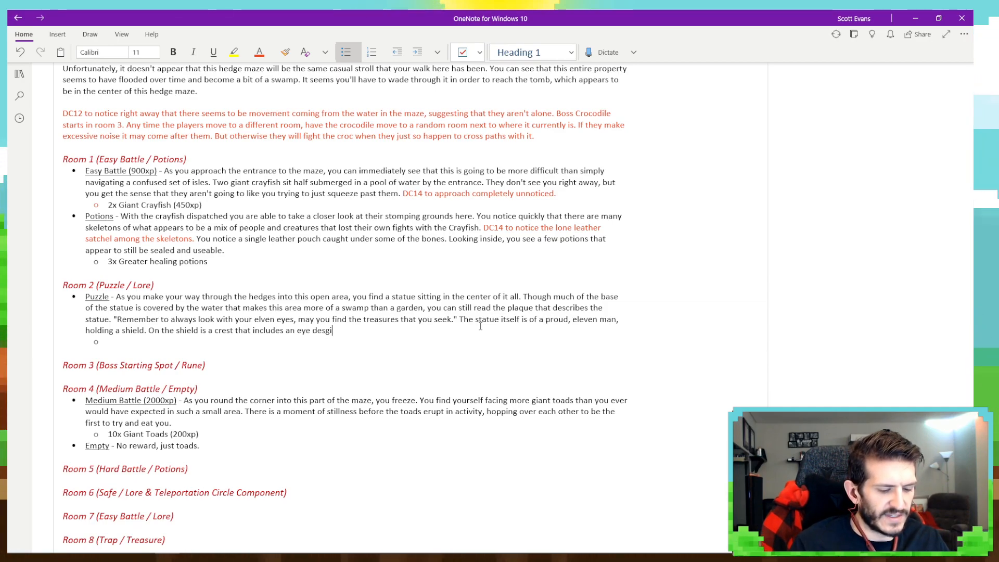
text(ned)
key(BackSpace)
key(BackSpace)
key(BackSpace)
key(BackSpace)
key(BackSpace)
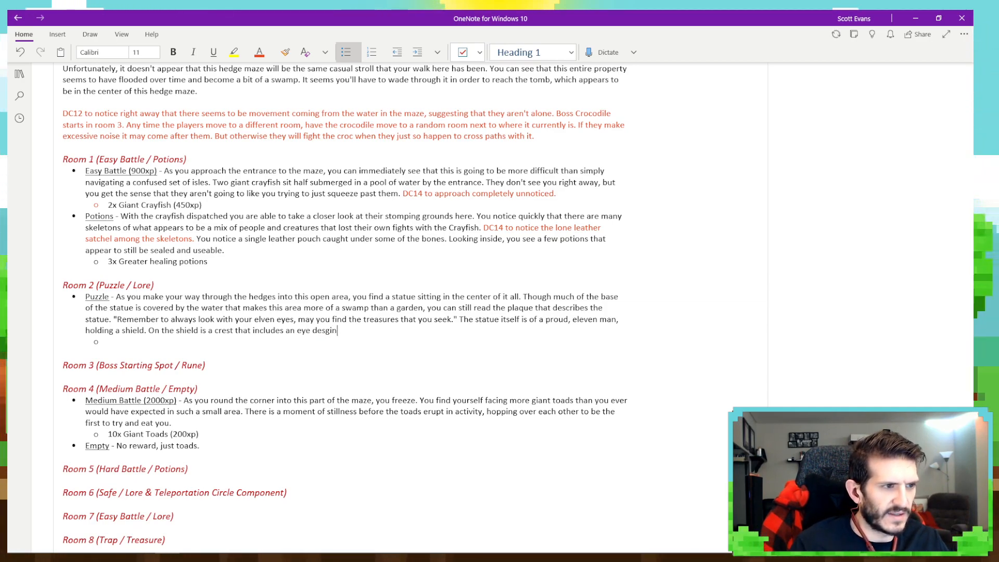
text(igned in )
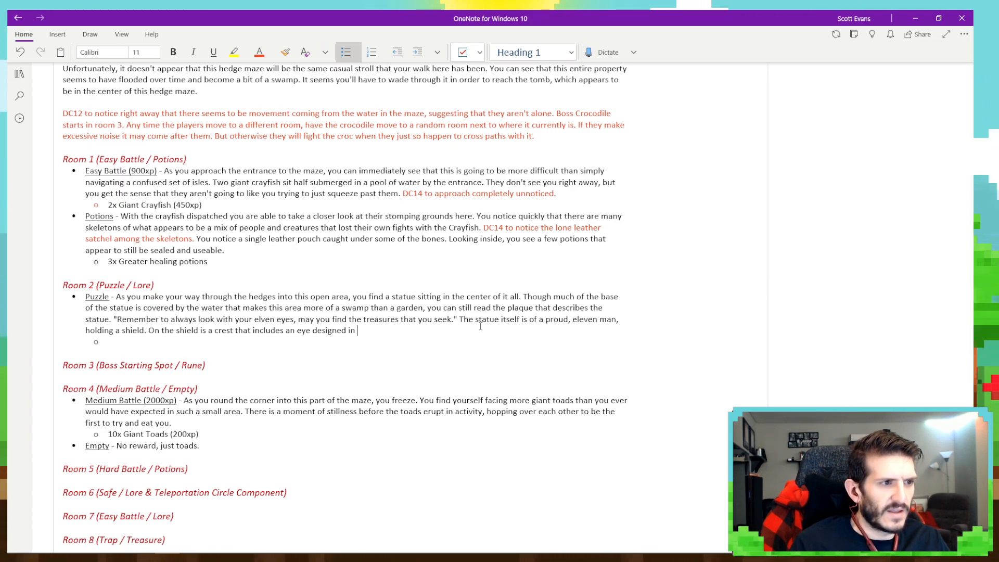
text(elven fa)
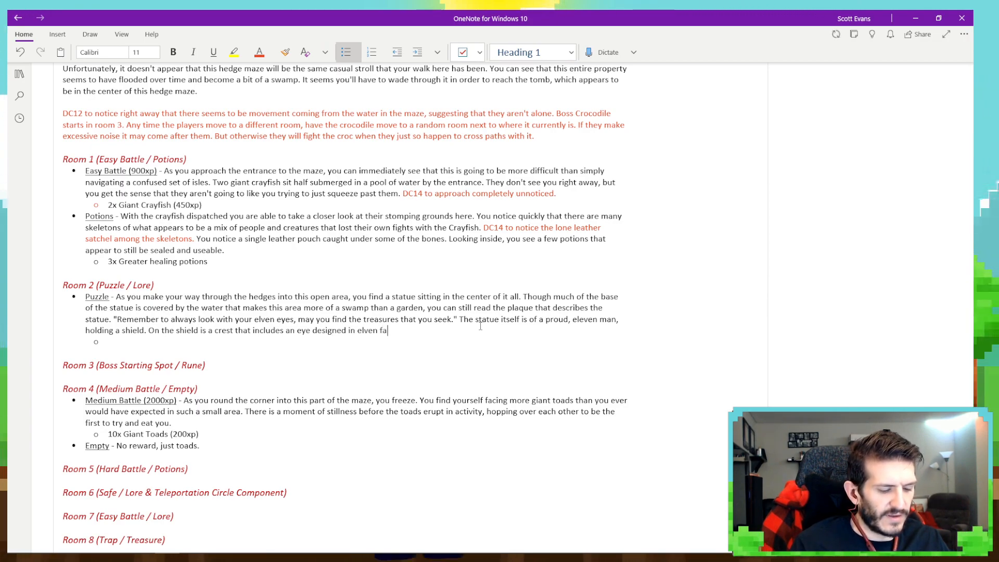
text(shion.)
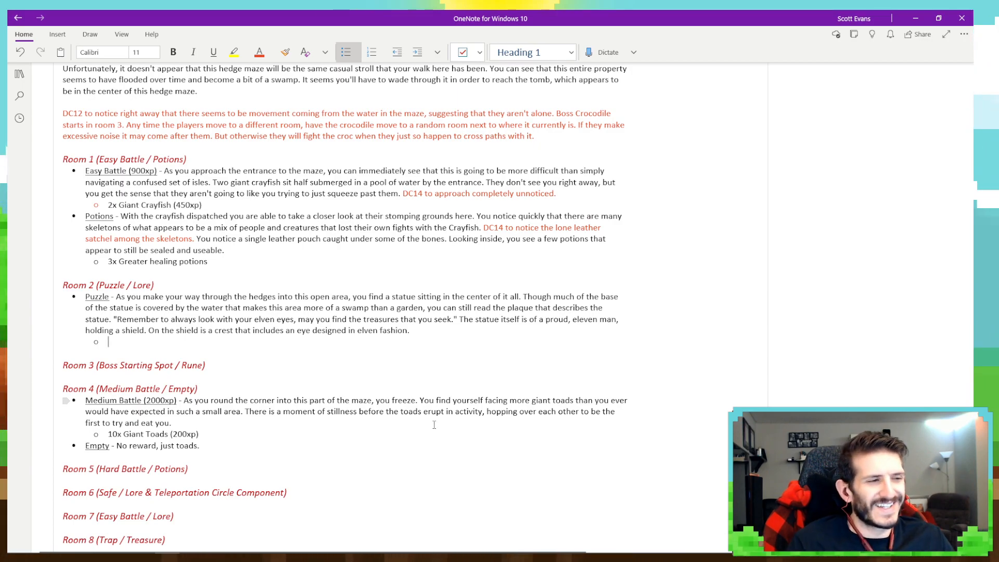
Write the colored sub-note under the Room 2 puzzle: "The solution here is to press on the eye of the shield.".
text(The)
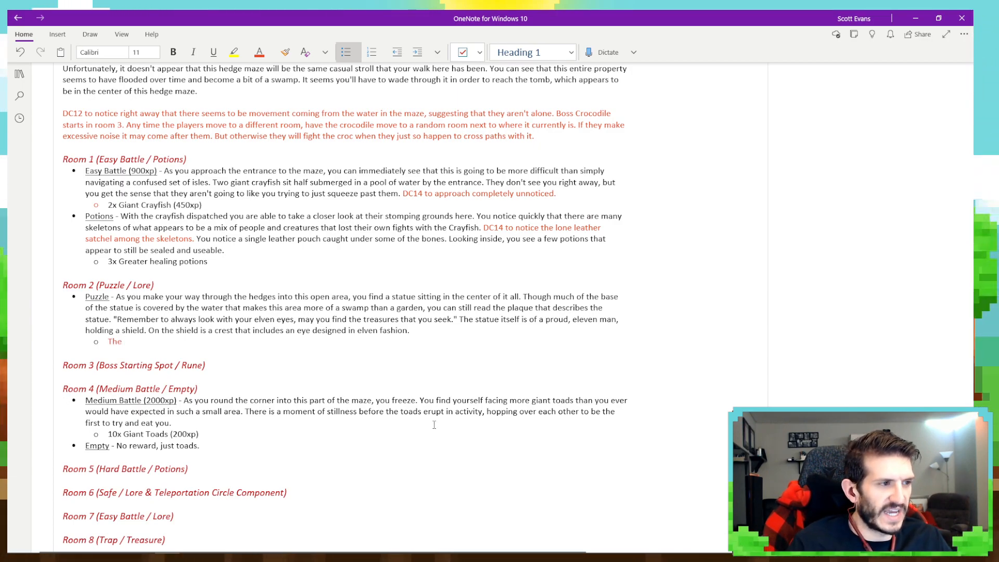
text( soluti)
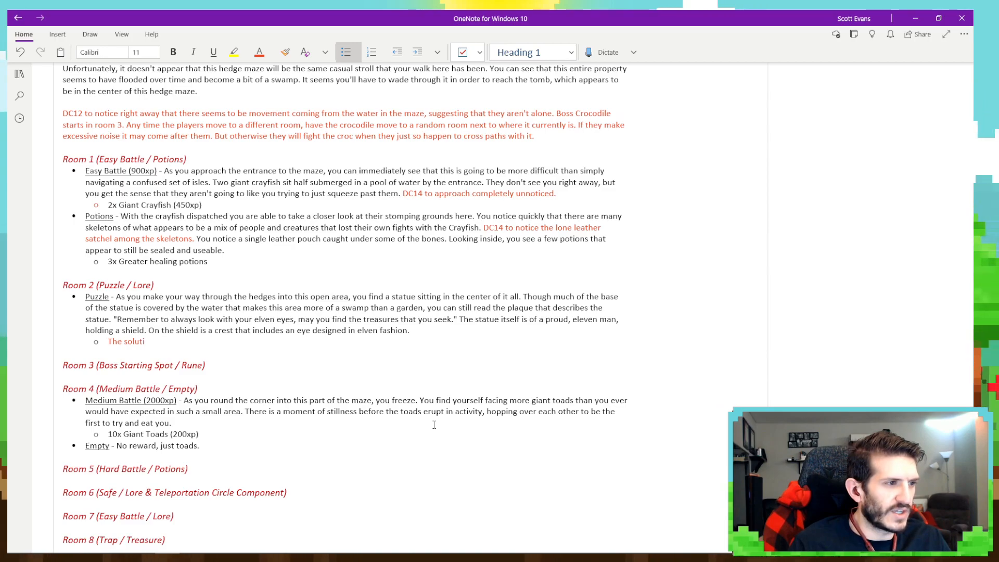
text(on here i)
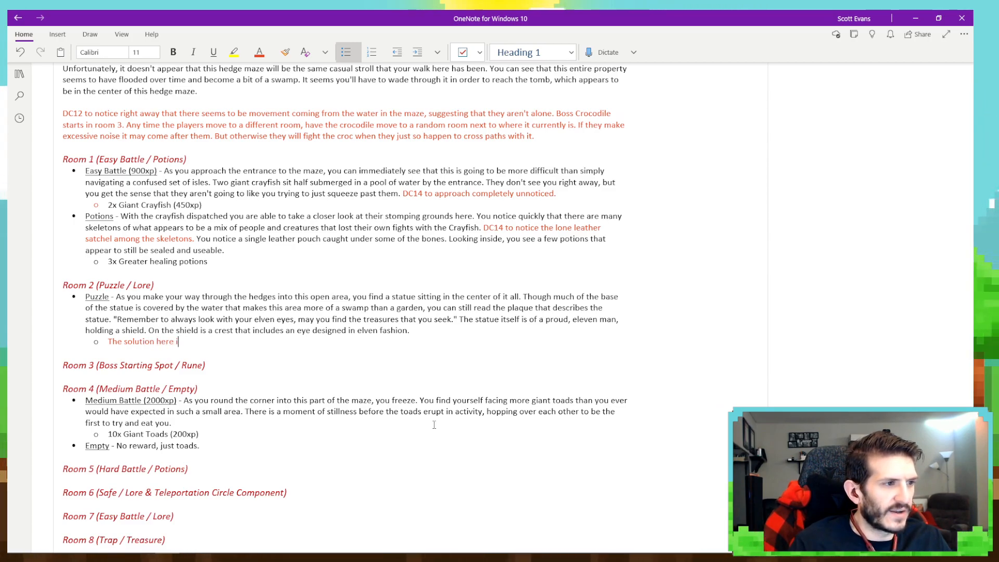
text(s to press on the)
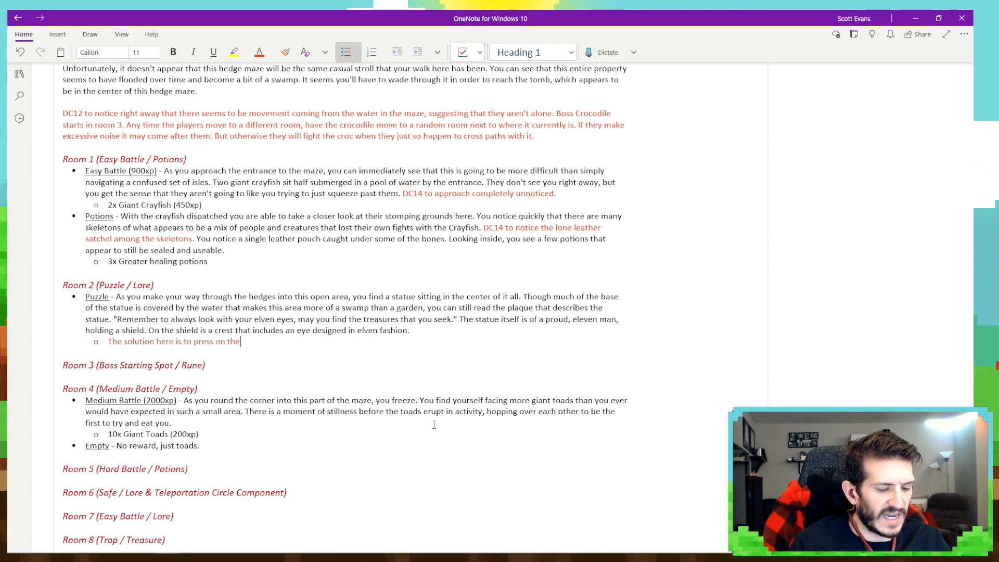
text(the eye of the)
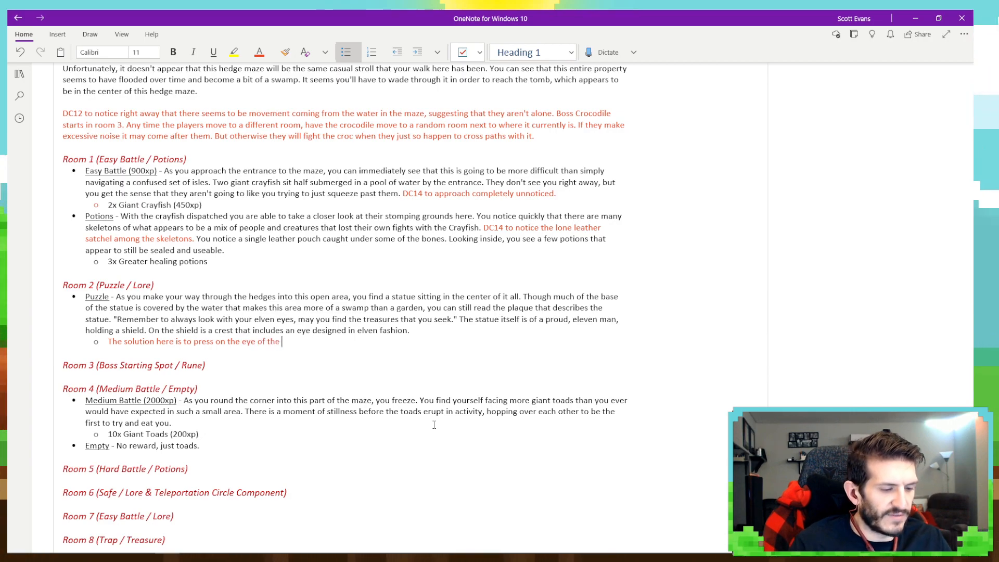
text(shield.)
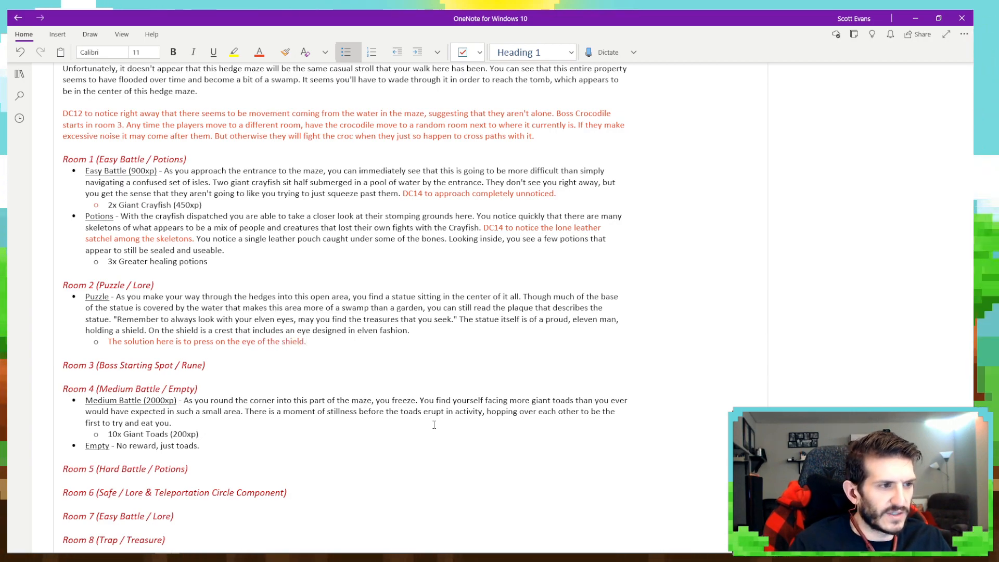
Continue the Room 2 solution sub-note with "When they do so, the shield will swing to the side, revealing a hidden compartment.".
text( When they do so, they will open)
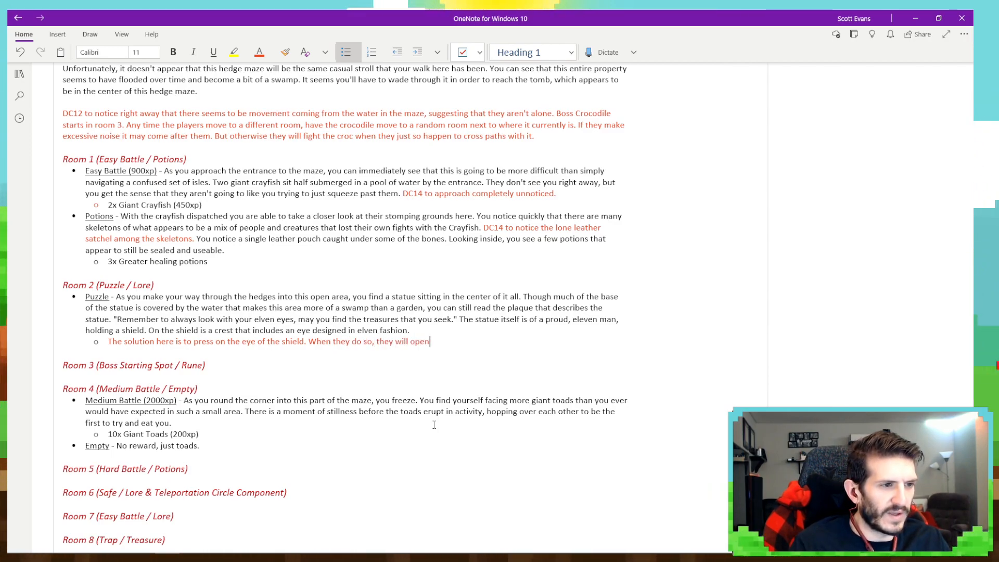
text(secret)
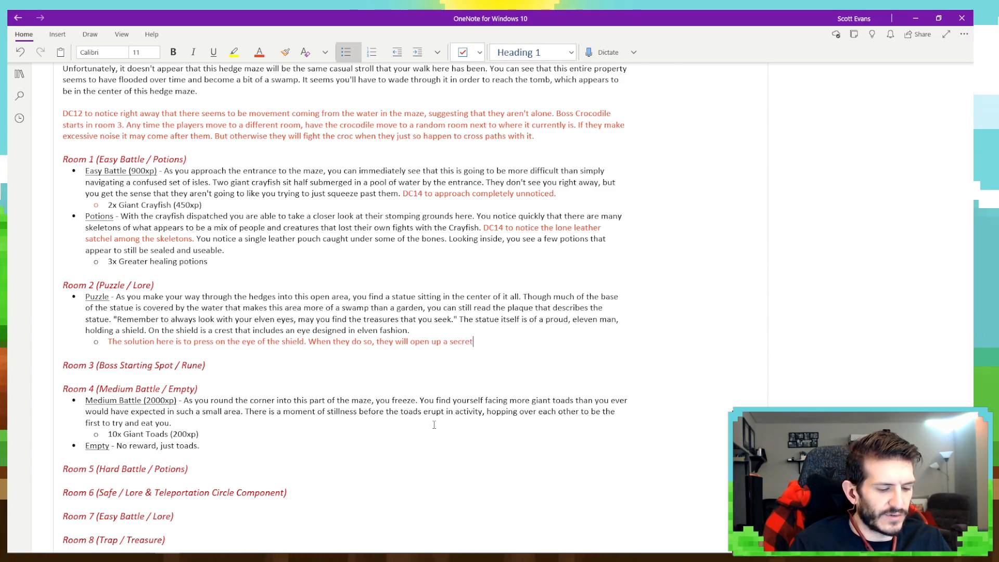
text( compartment)
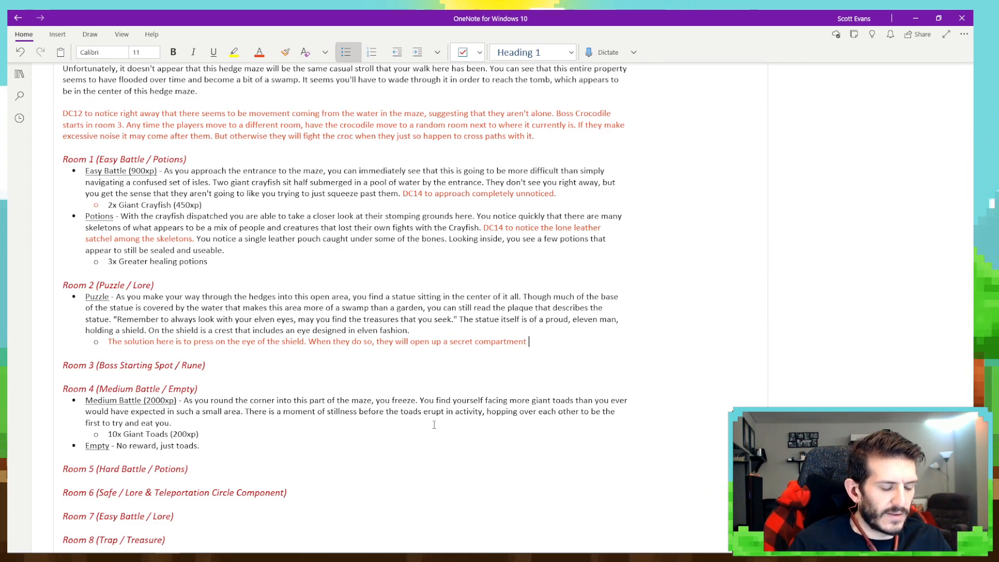
text(that)
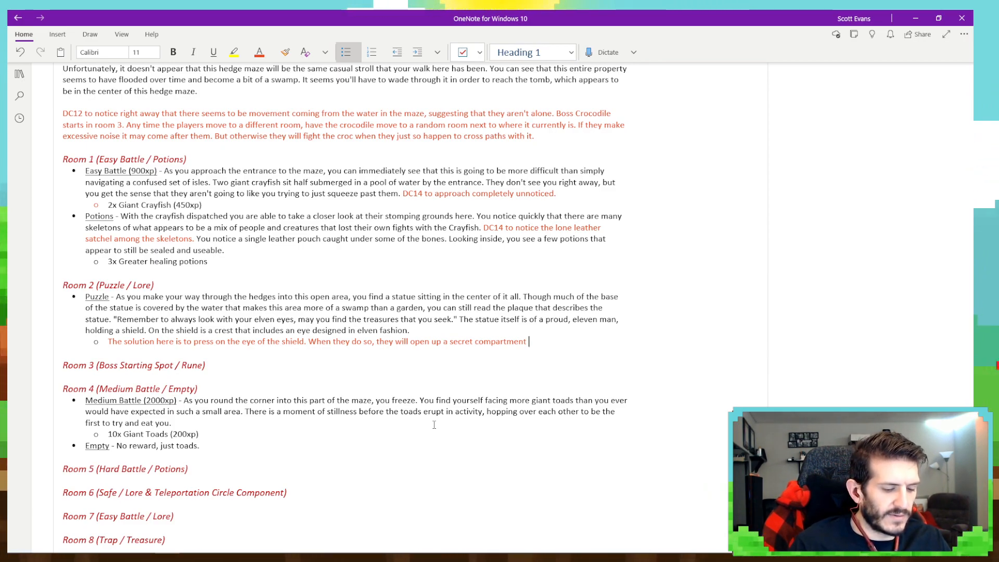
key(ctrl+BackSpace)
key(ctrl+BackSpace)
key(ctrl+BackSpace)
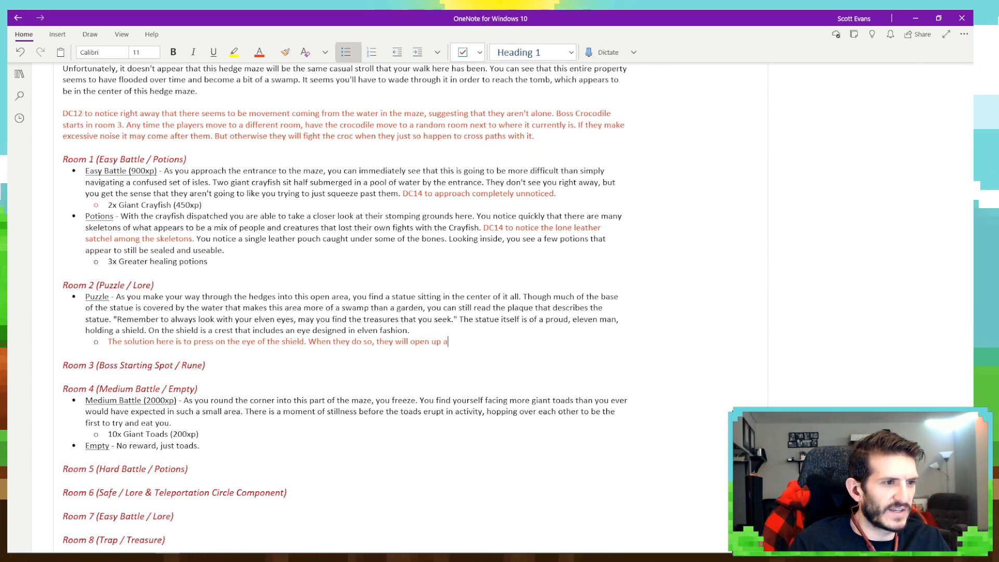
text(the shield )
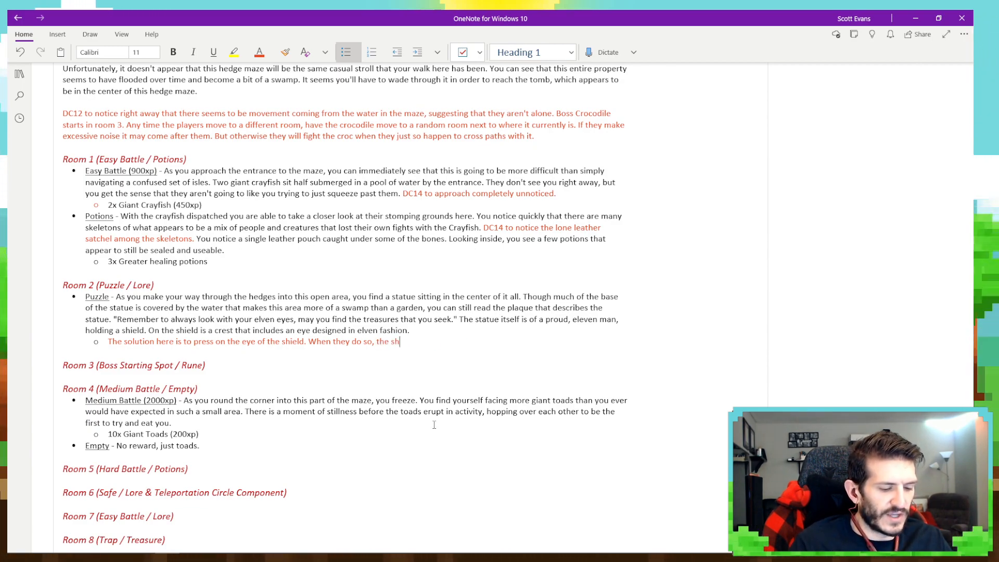
text(will swing to the sid)
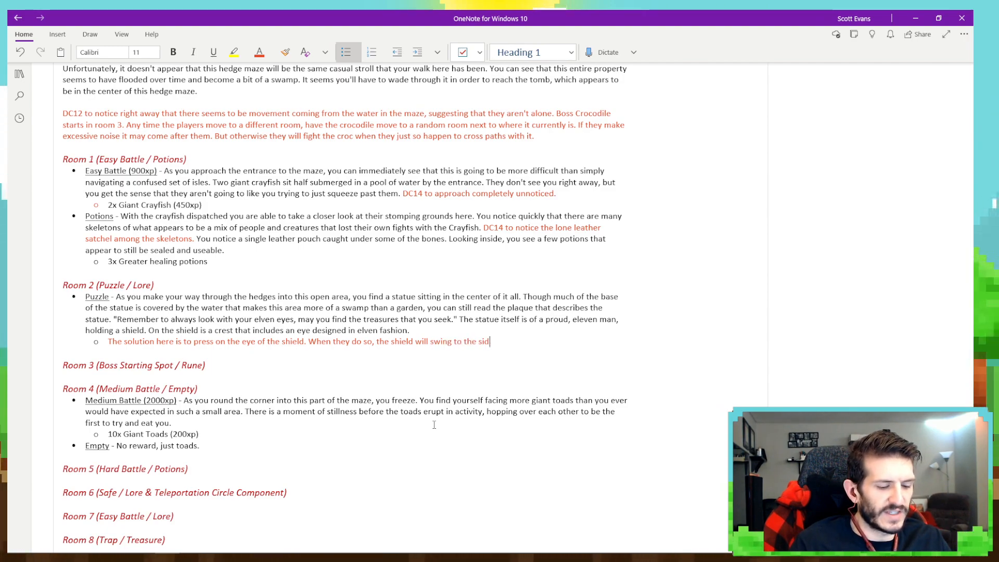
text(e, revealing a)
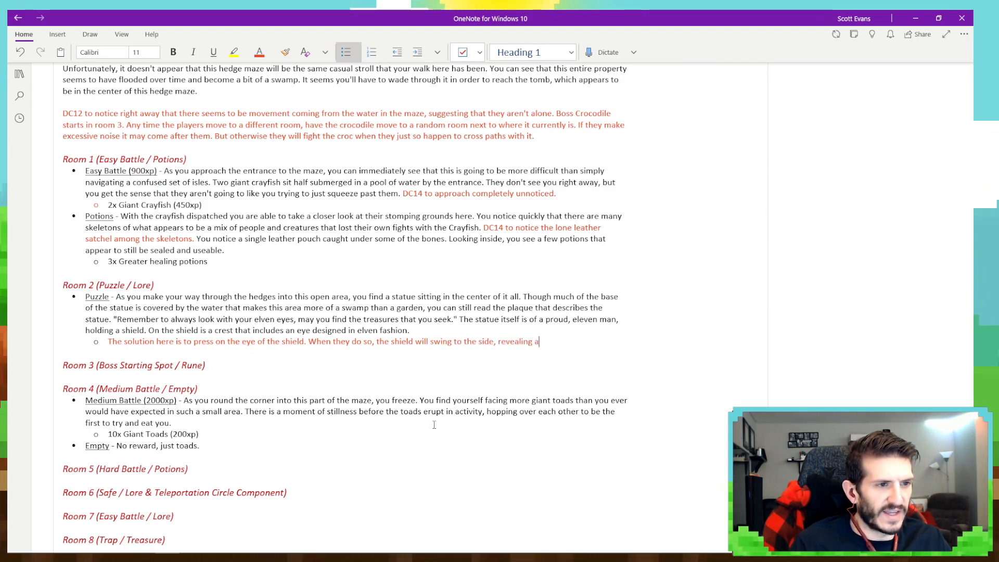
text( hidden compa )
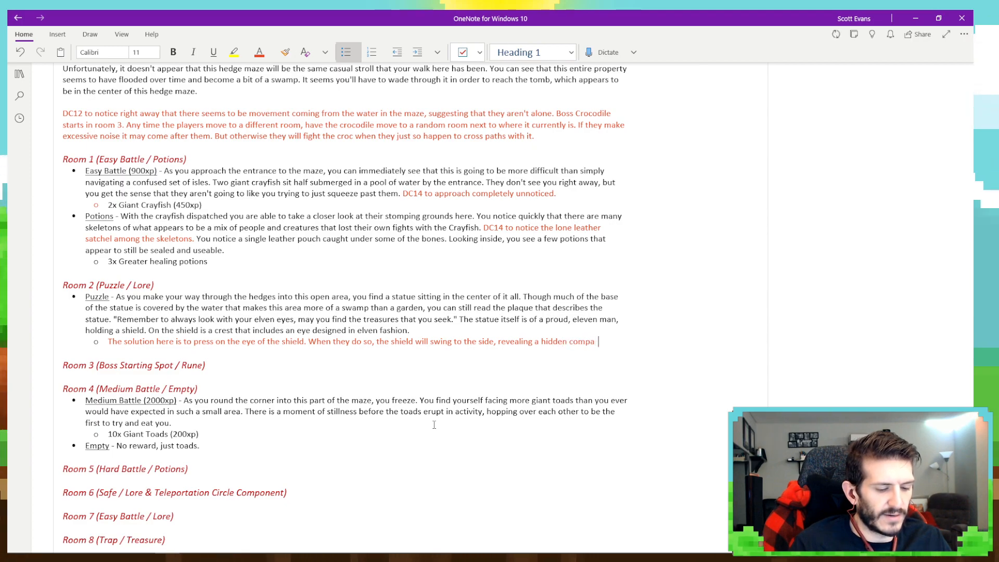
text(rtment. )
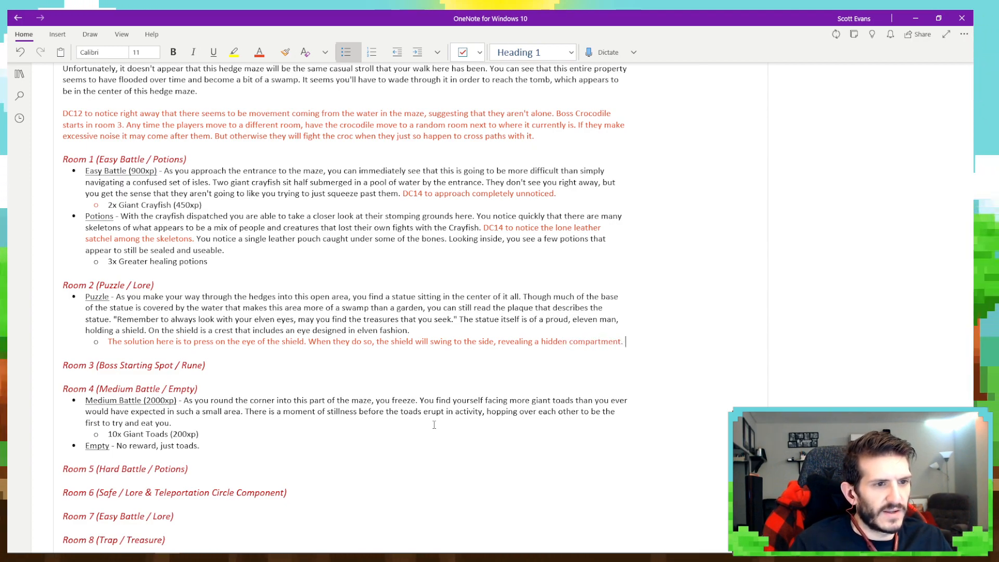
Finish the solution sub-note with the sentence "Inside the compartment is an ornamented key.".
text(Inside the compa)
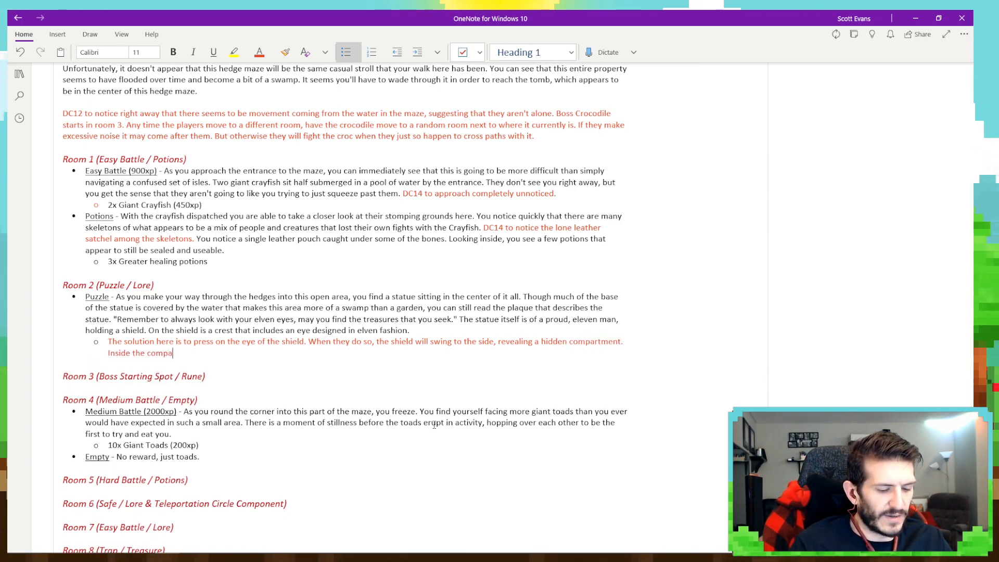
text(rtment i)
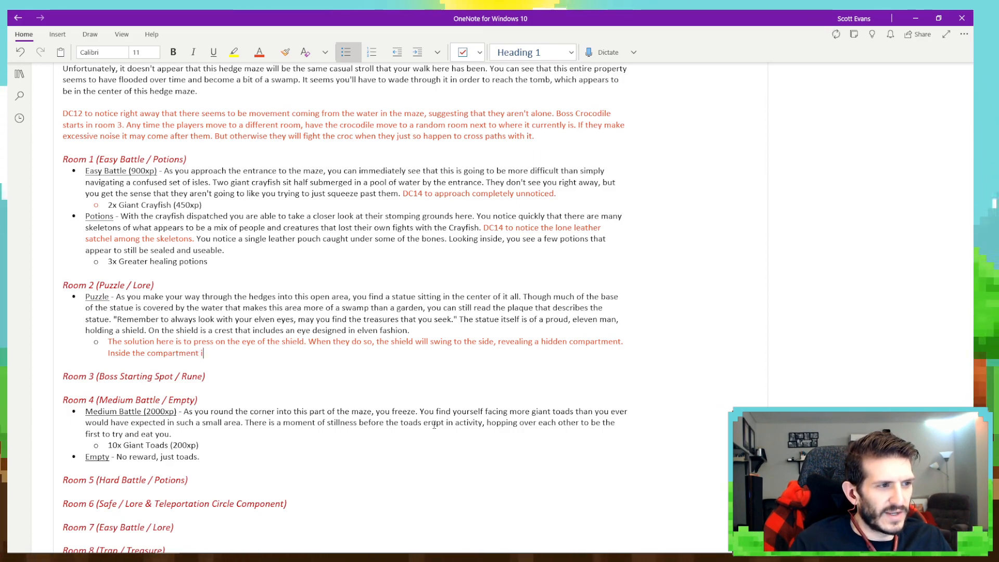
text(s an orname)
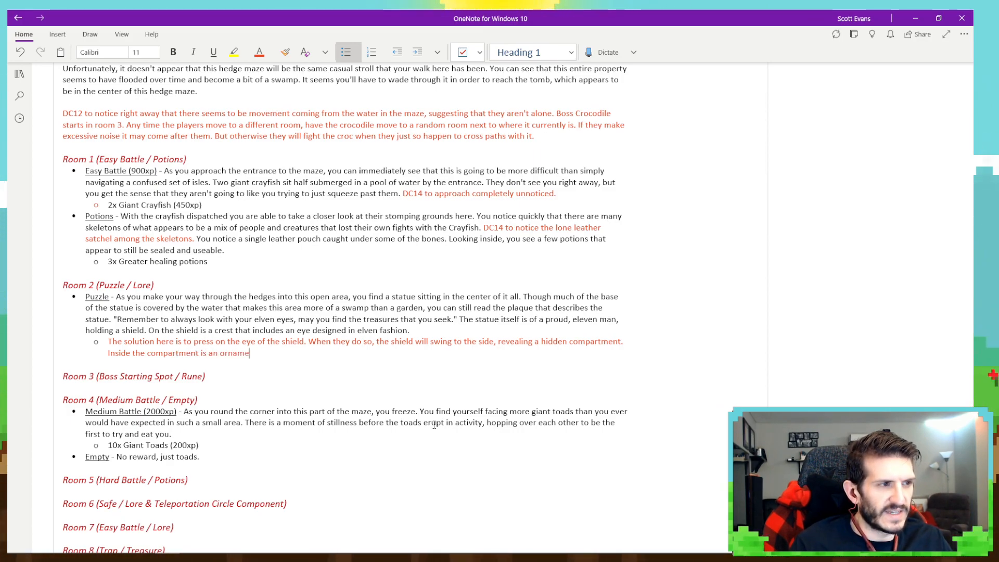
key(BackSpace)
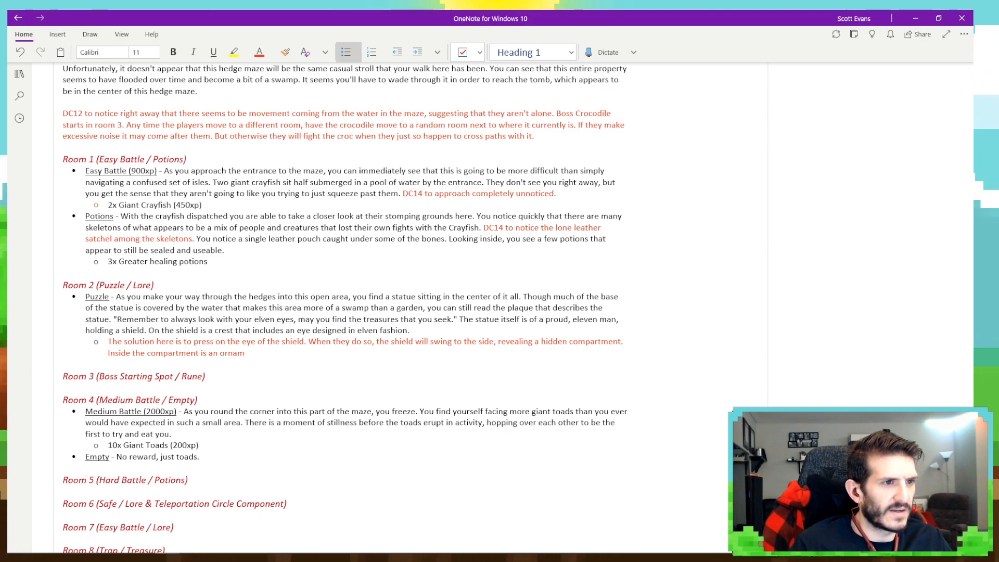
text(ent)
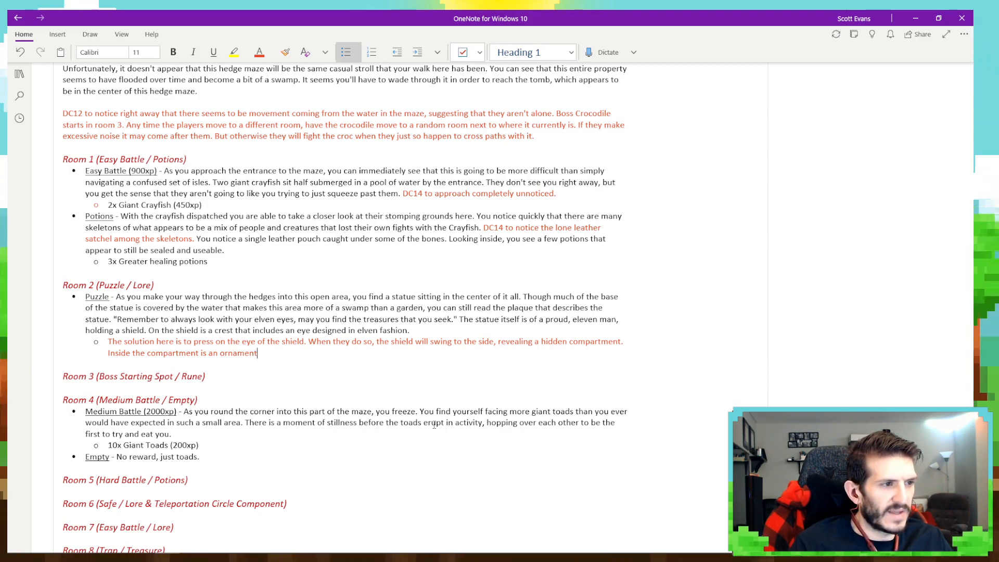
text(ed key.)
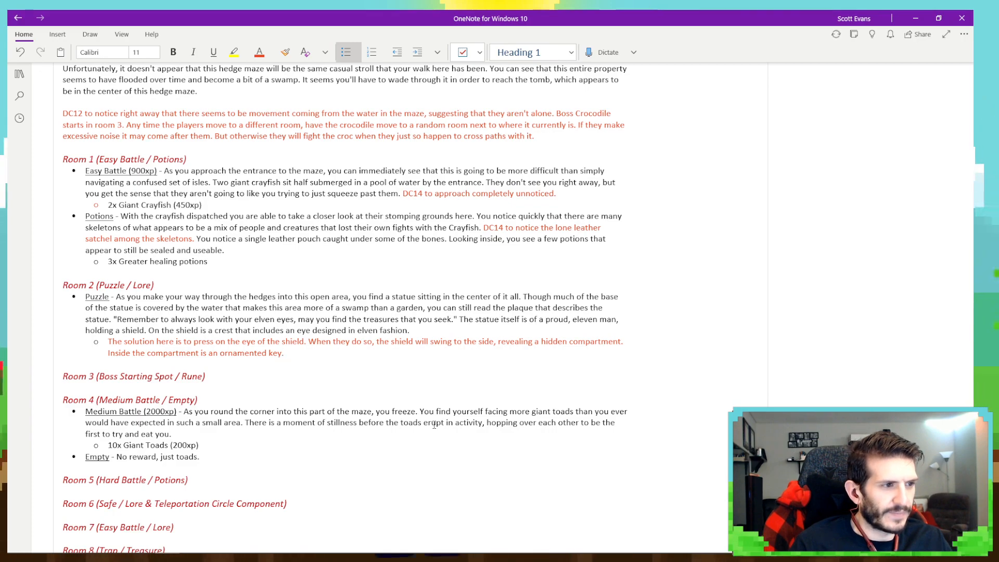
Add a second sub-note: "The key will go to a locked room or chest in Ashren Nalore if players find it and remember the key.".
key(Return)
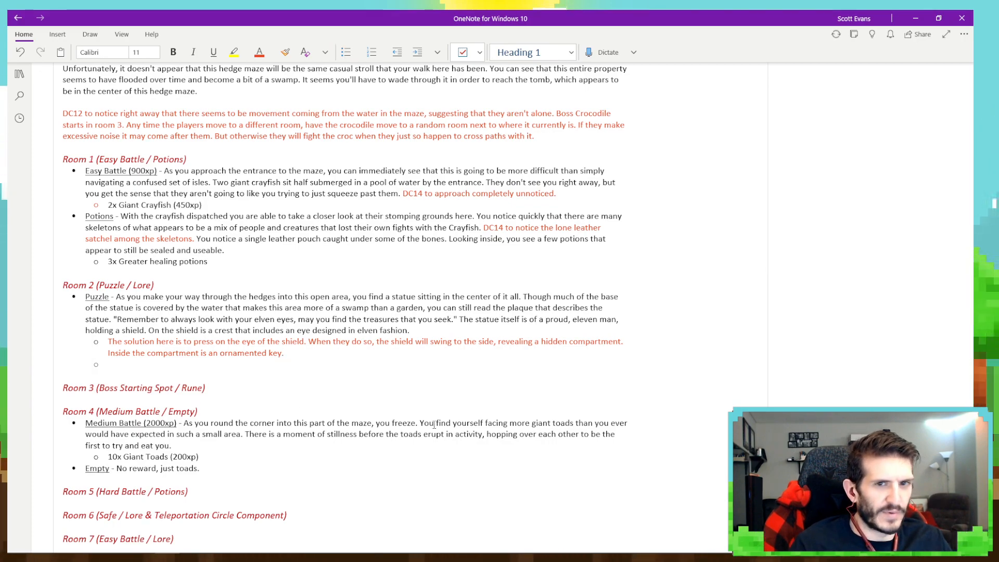
text(The k)
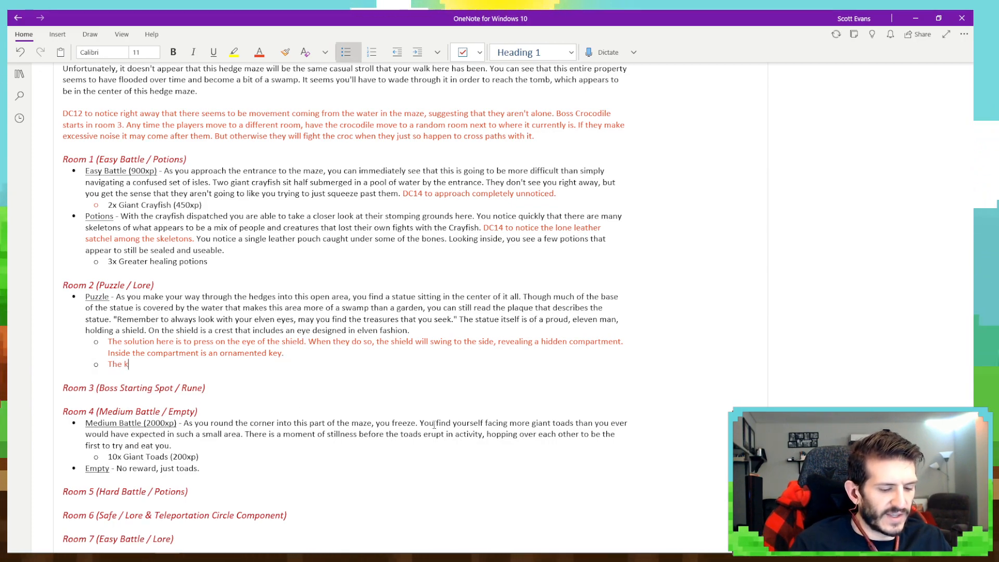
text(ey will go)
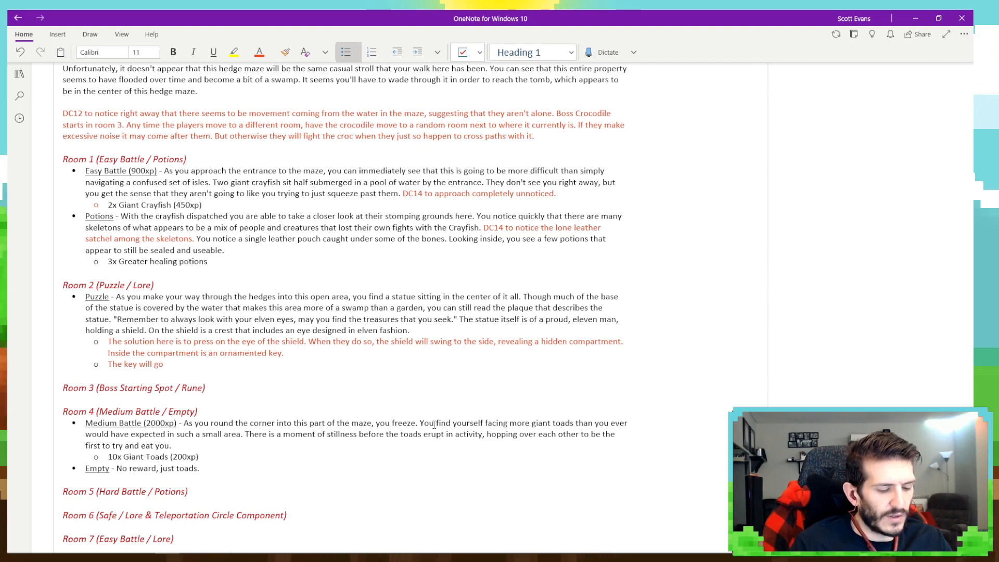
text( to a )
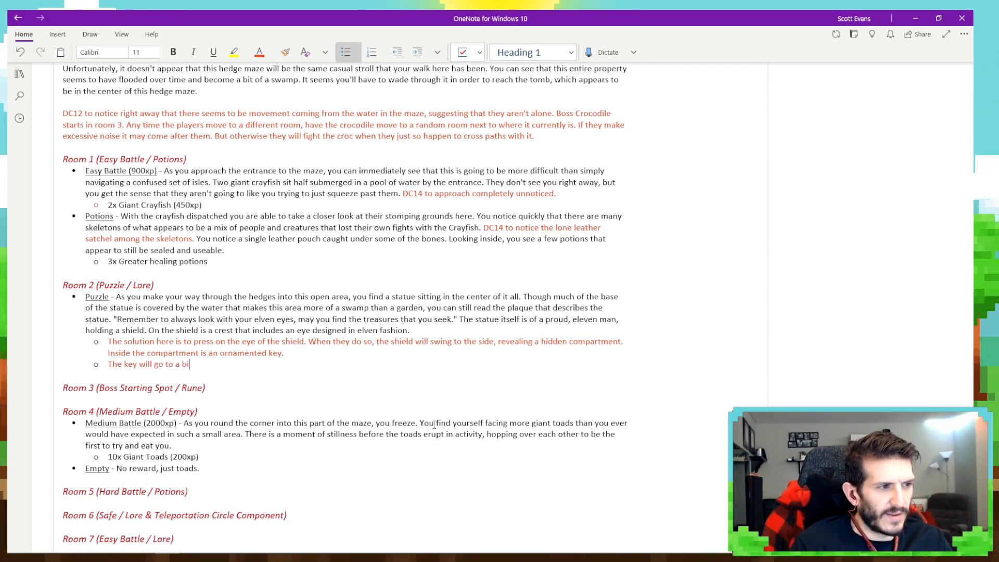
text(locked room)
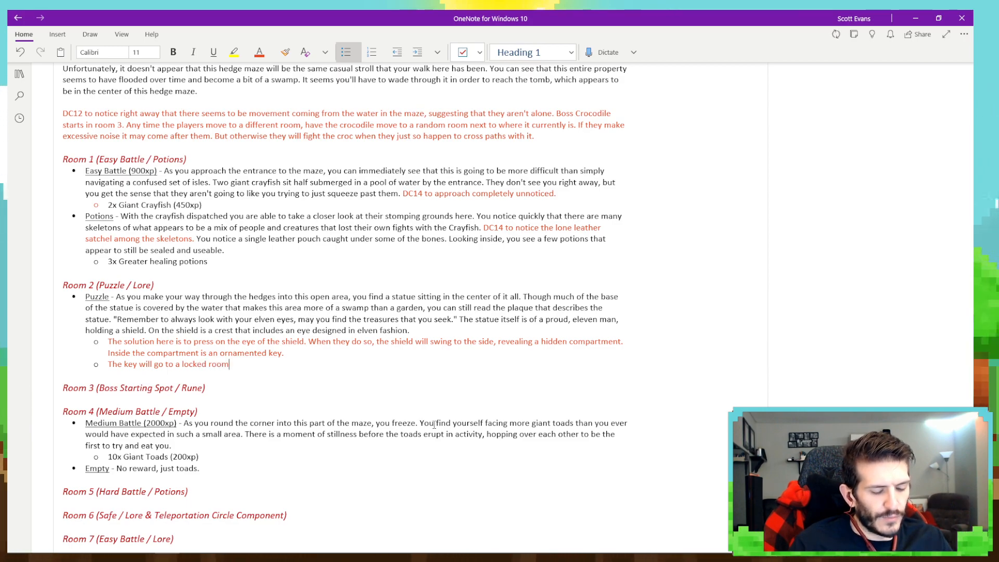
text( or che)
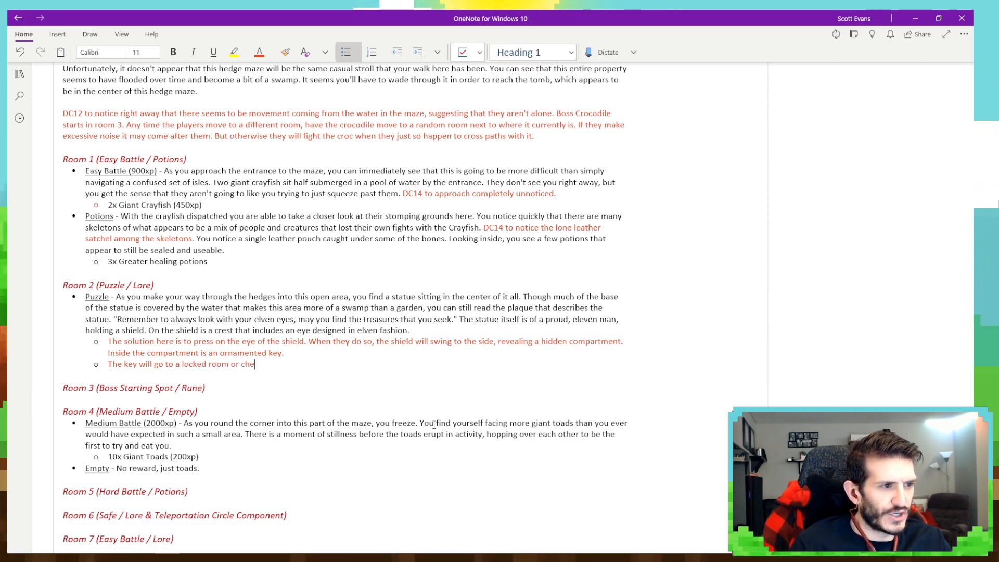
text(st in Ashr)
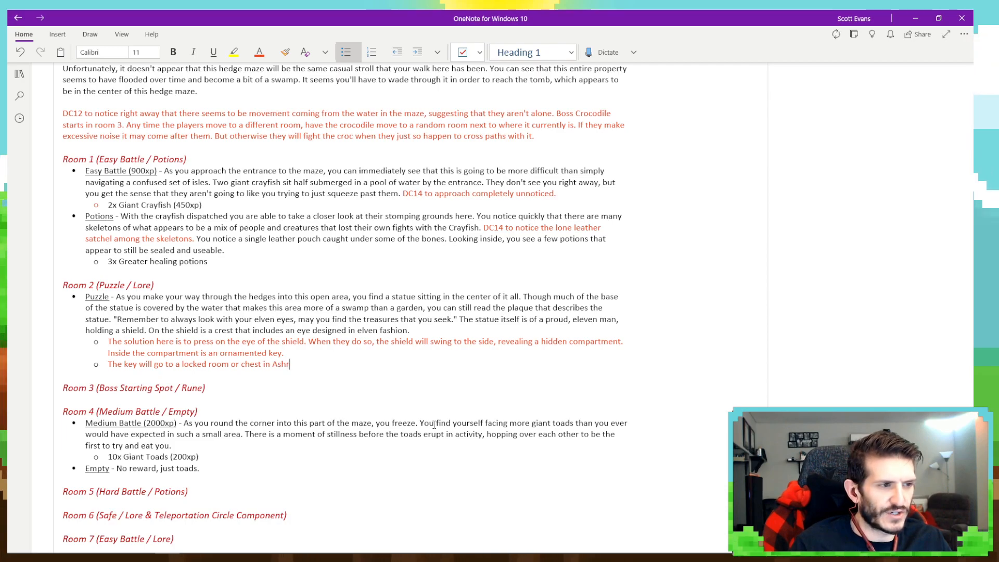
text(en Nalore)
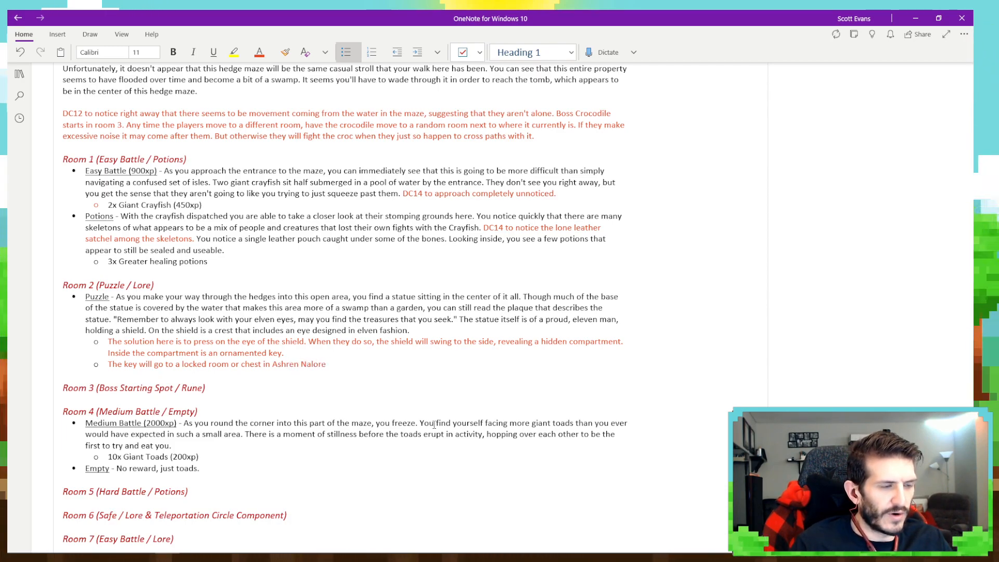
text( if players fi)
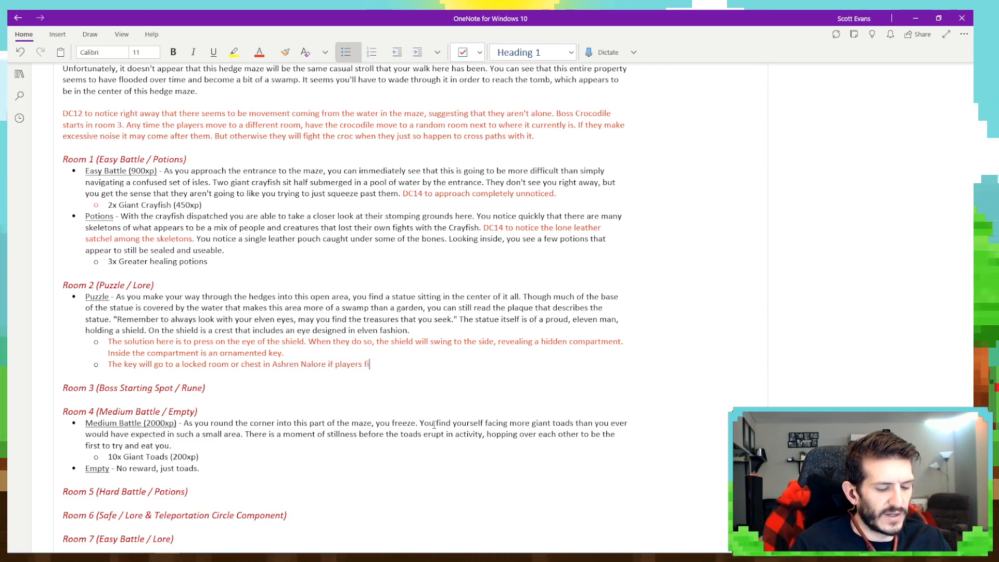
text(nd it a )
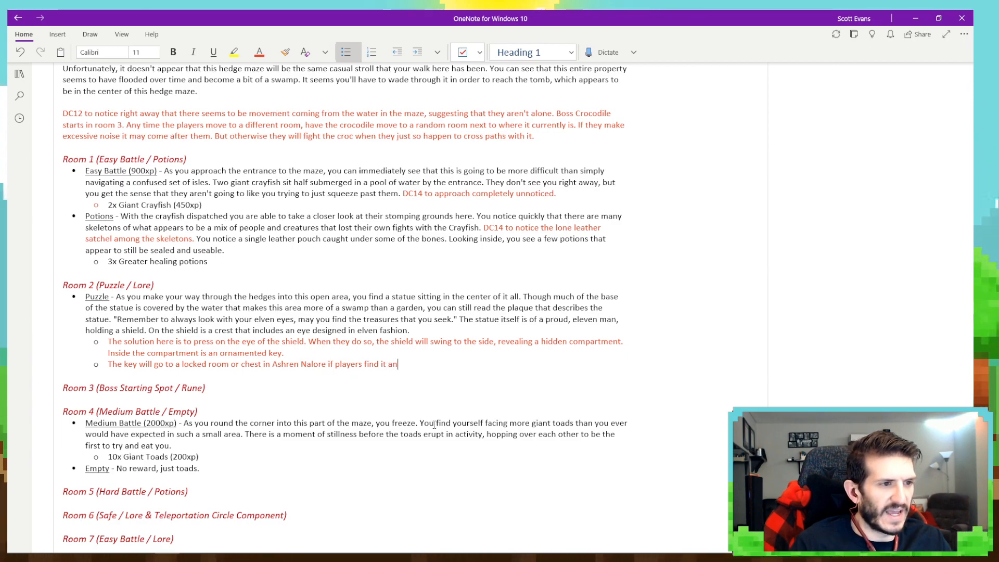
text(nd remember the )
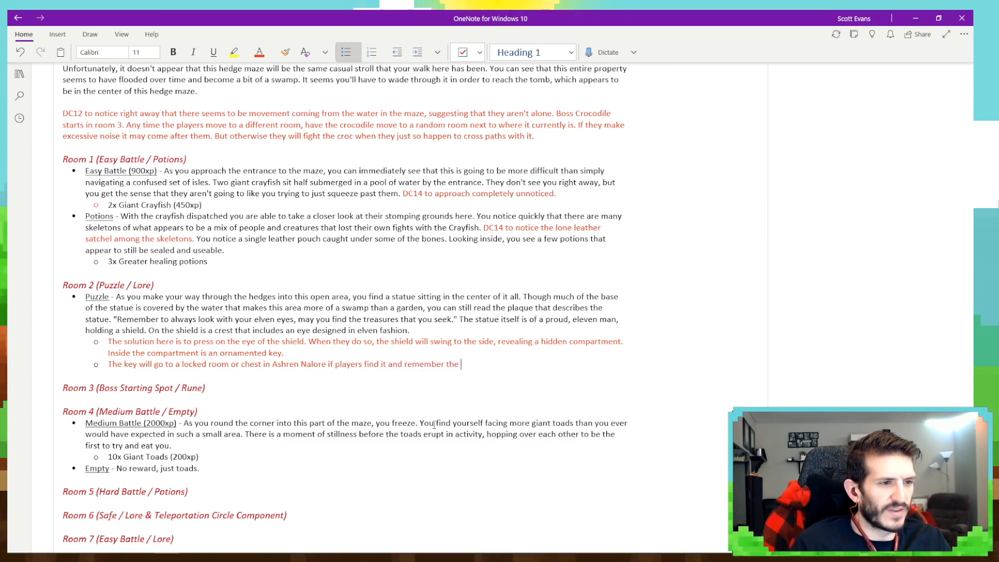
text(key.)
Add a black main-level bullet below the Room 2 puzzle notes reading "Lore -", with the word "Lore" underlined.
key(Return)
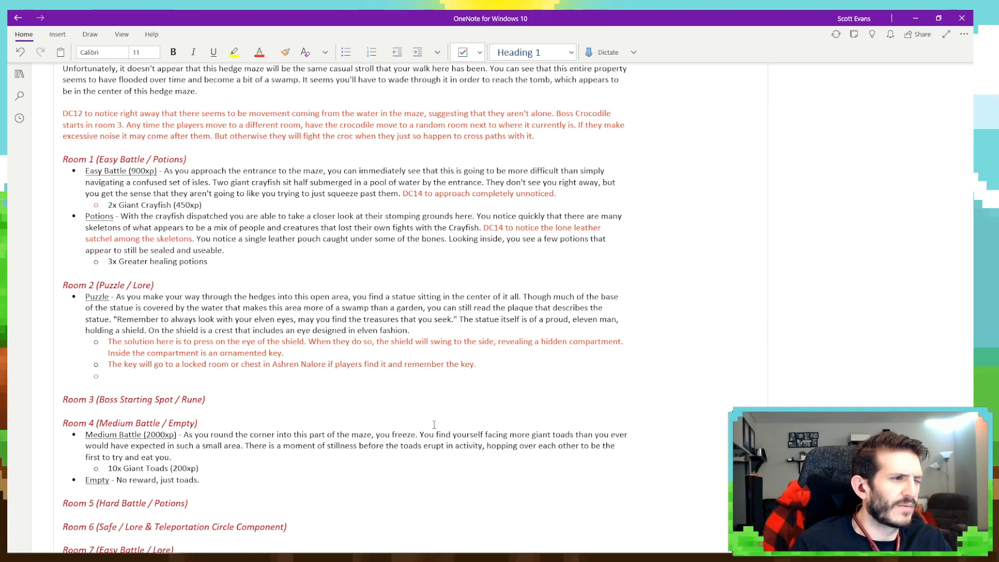
key(shift+Tab)
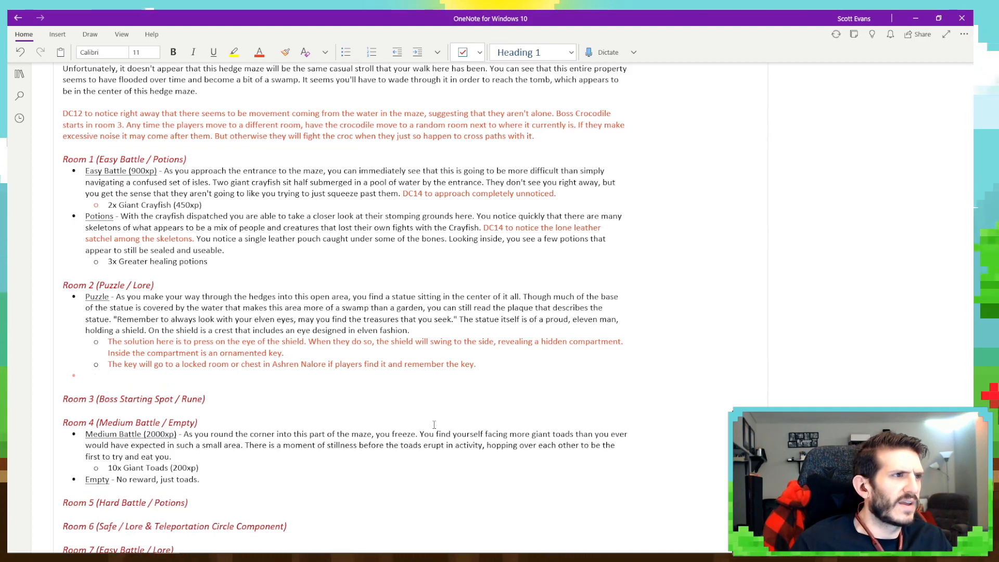
click(259, 52)
click(283, 114)
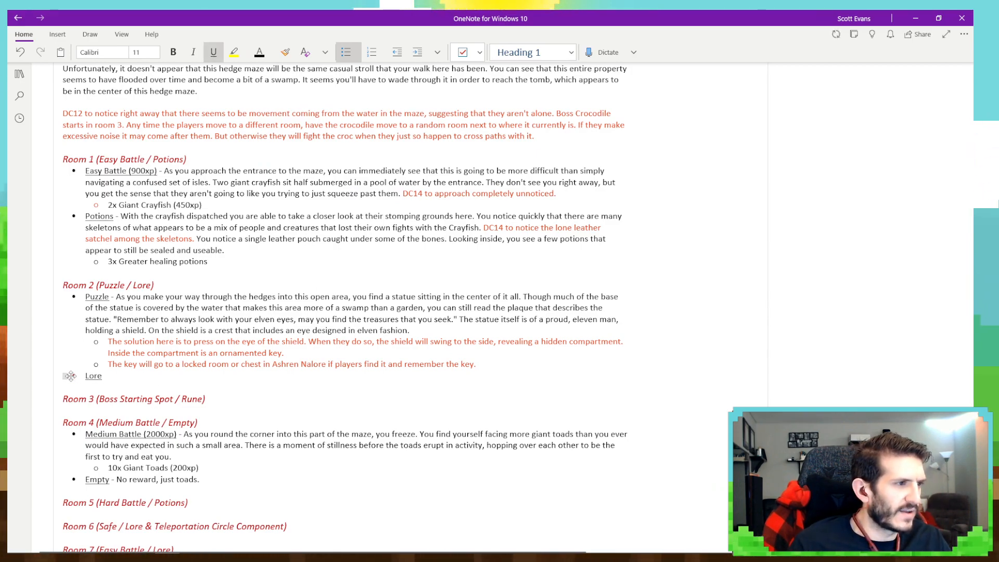
key(shift+Home)
click(259, 52)
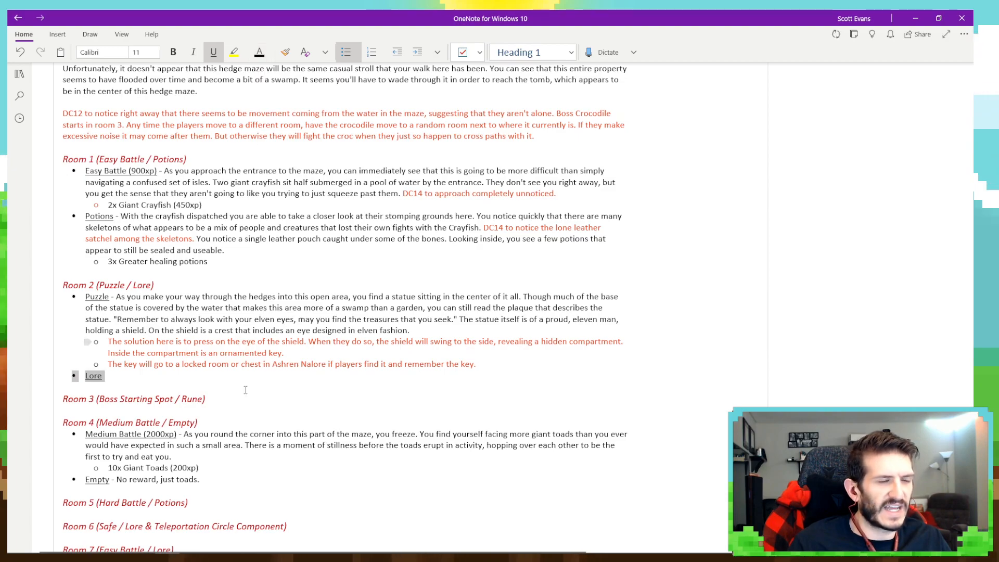
click(149, 375)
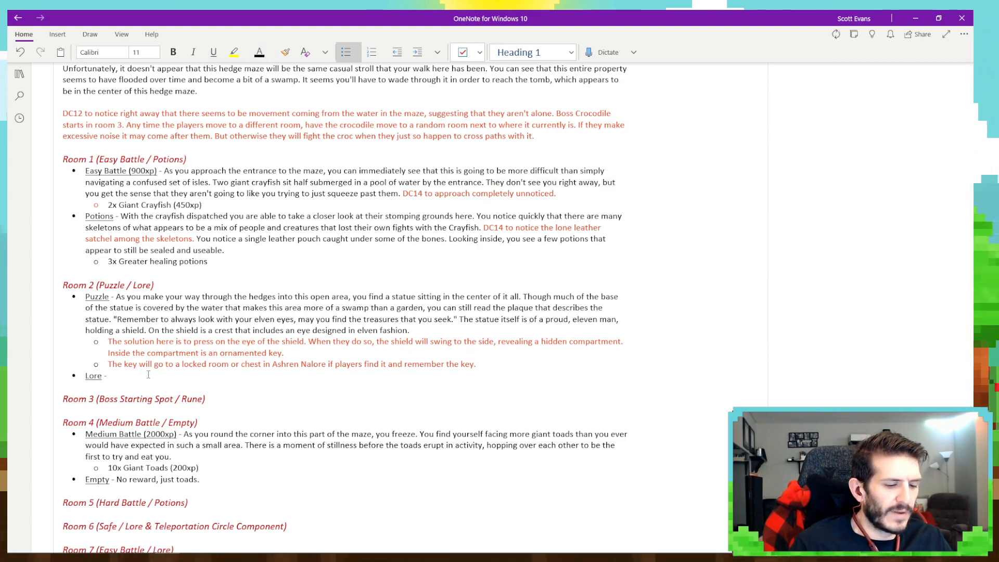
Begin the Room 2 Lore entry in orange-red text with "The lore his is two fold.".
click(272, 53)
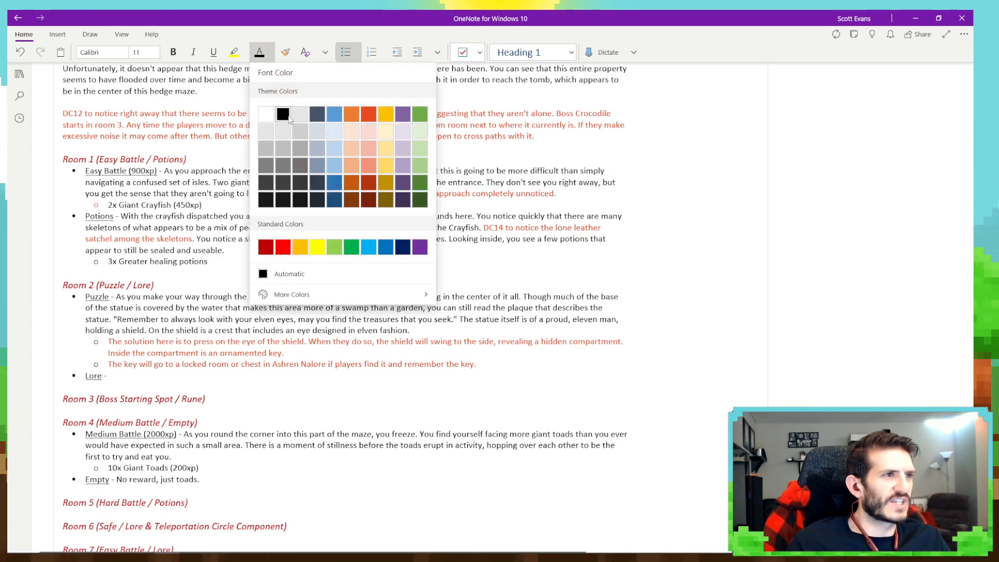
click(368, 117)
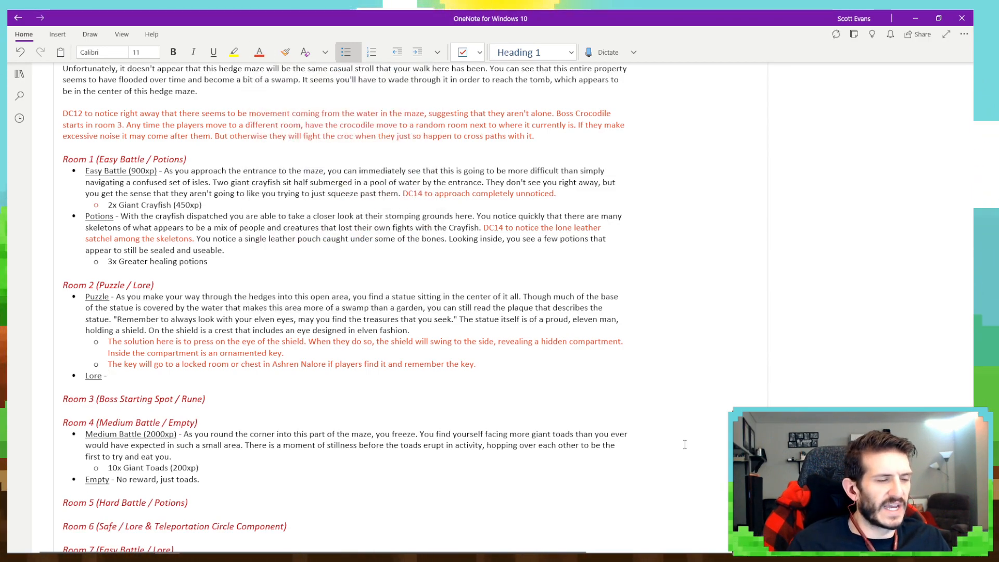
text(The )
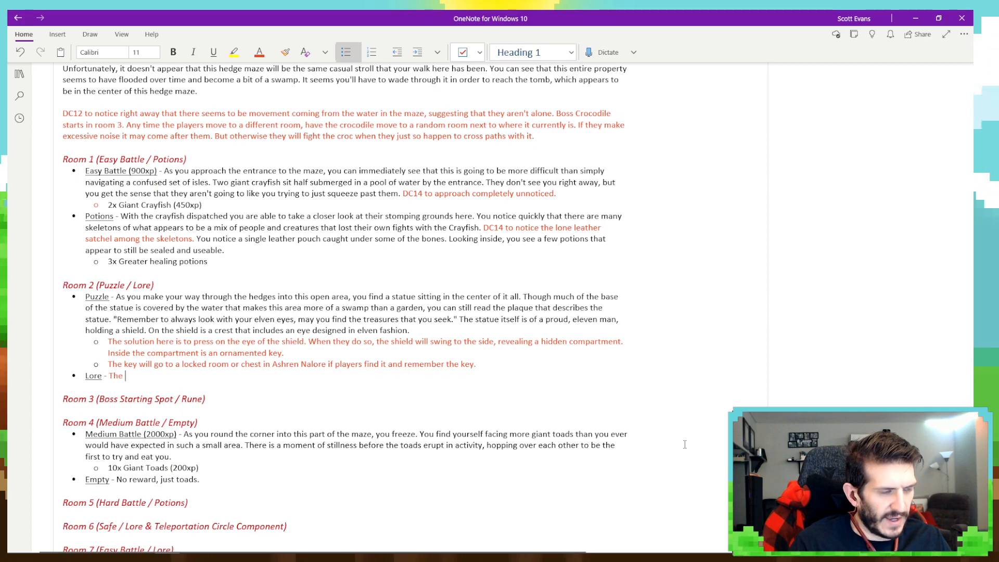
text(lore his is )
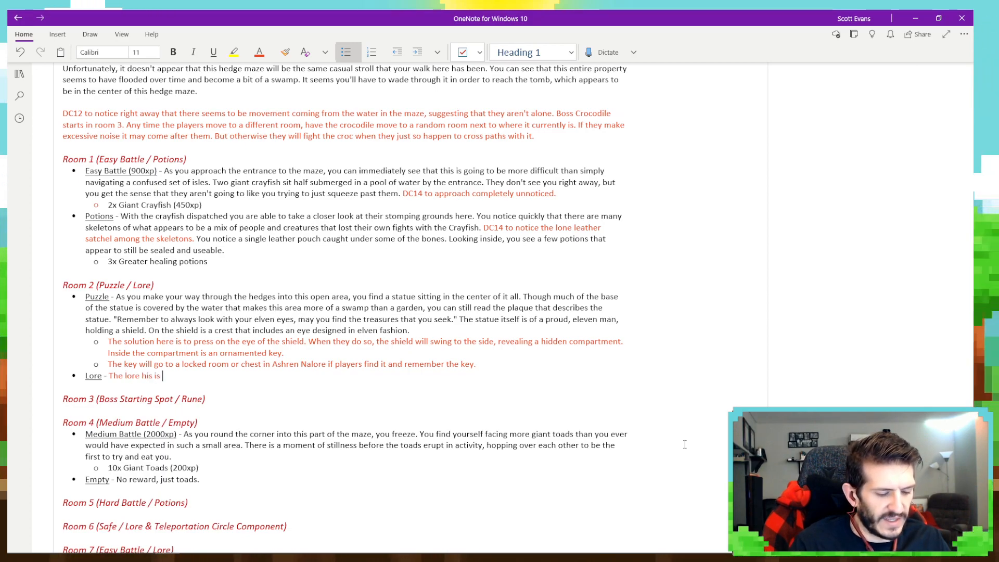
text(two fold. Th)
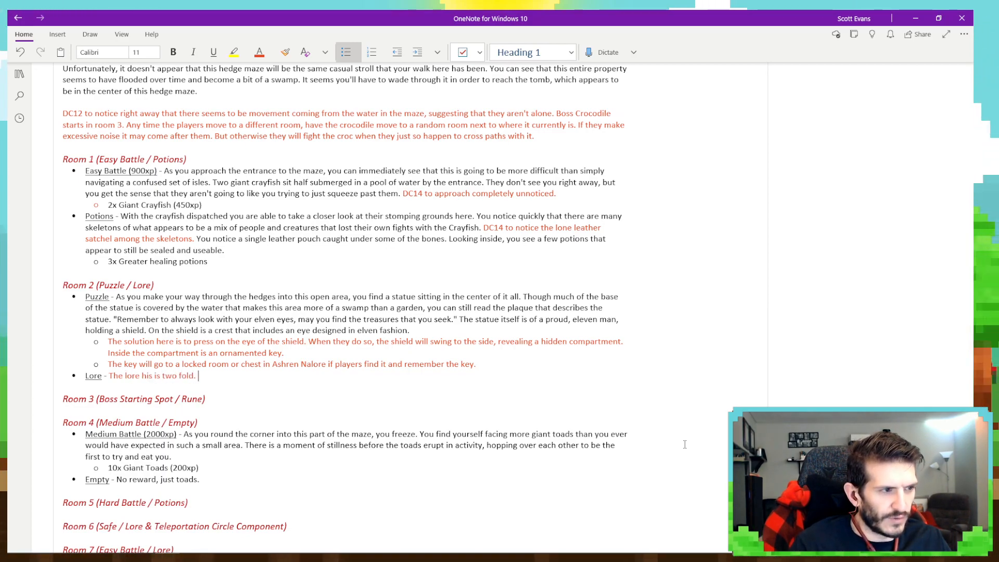
key(BackSpace)
key(BackSpace)
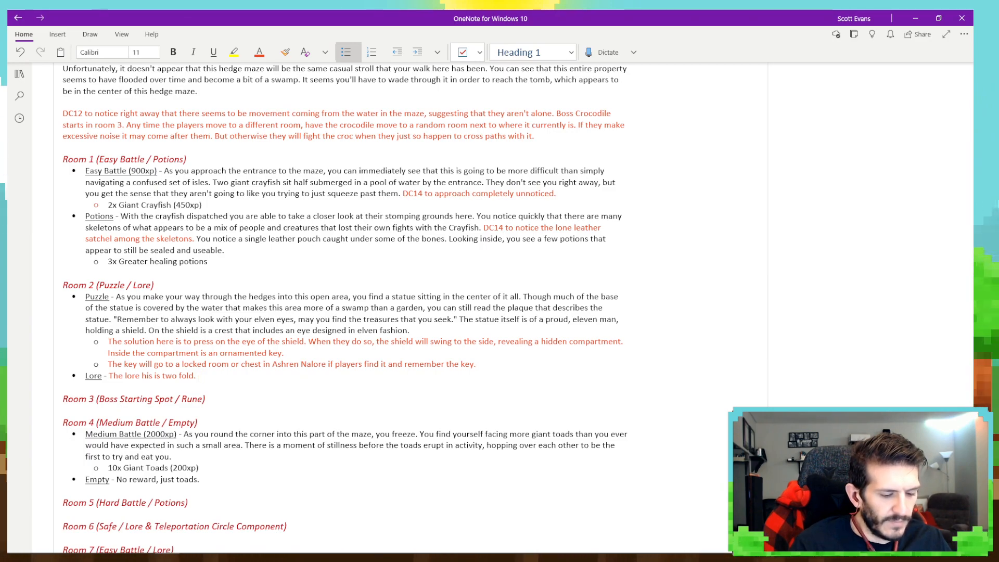
Continue the Lore entry with "The players now have a key for extra treasure in Ashren Nalore." and start the following sentence with "They".
text(The players no)
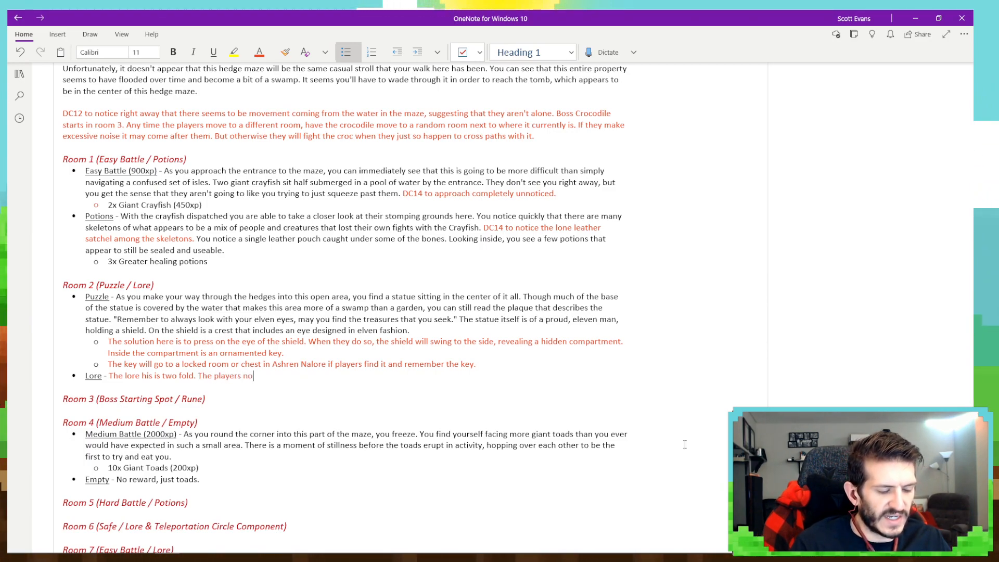
text(w have a key for)
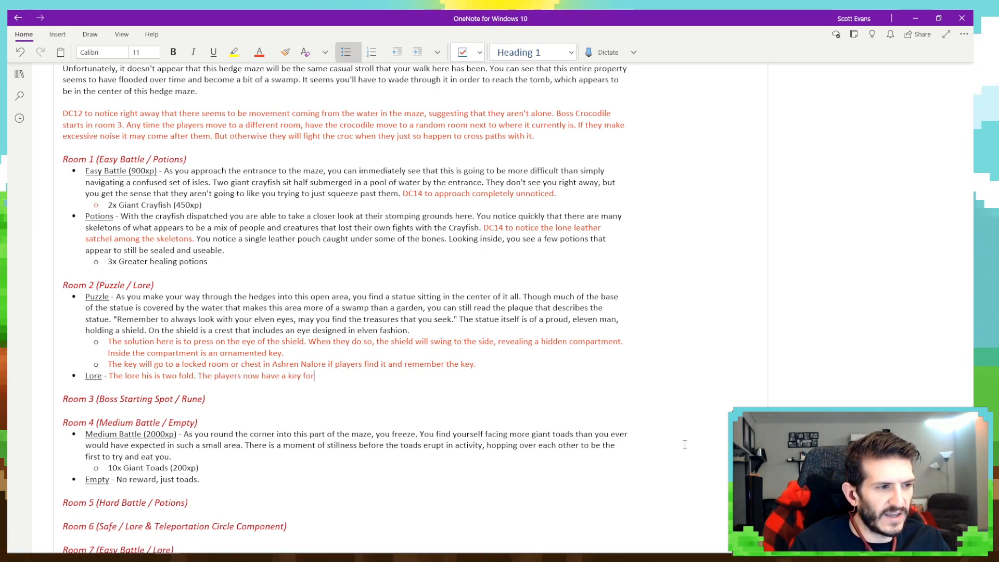
text( extra tre)
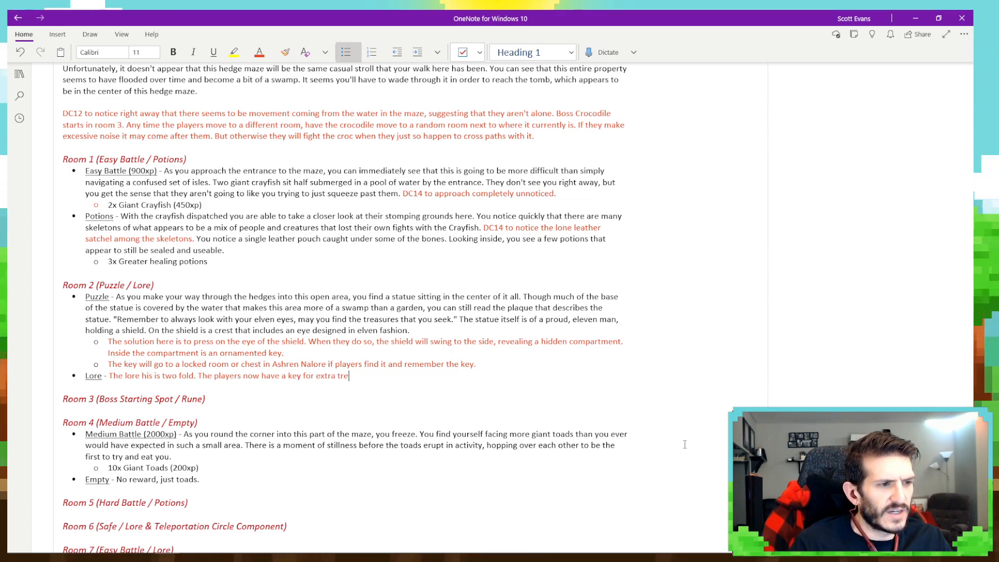
text(asure in A)
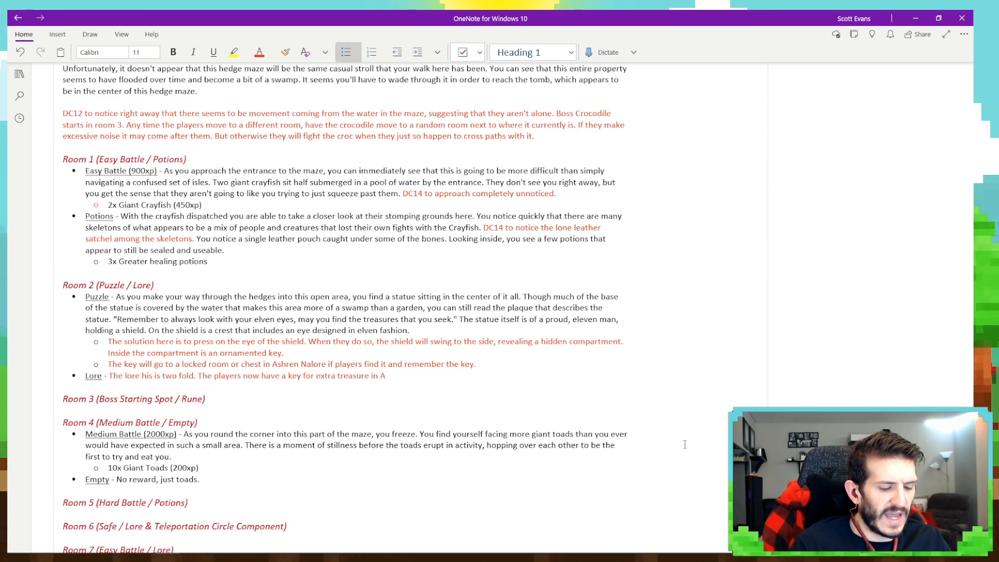
text(shren L)
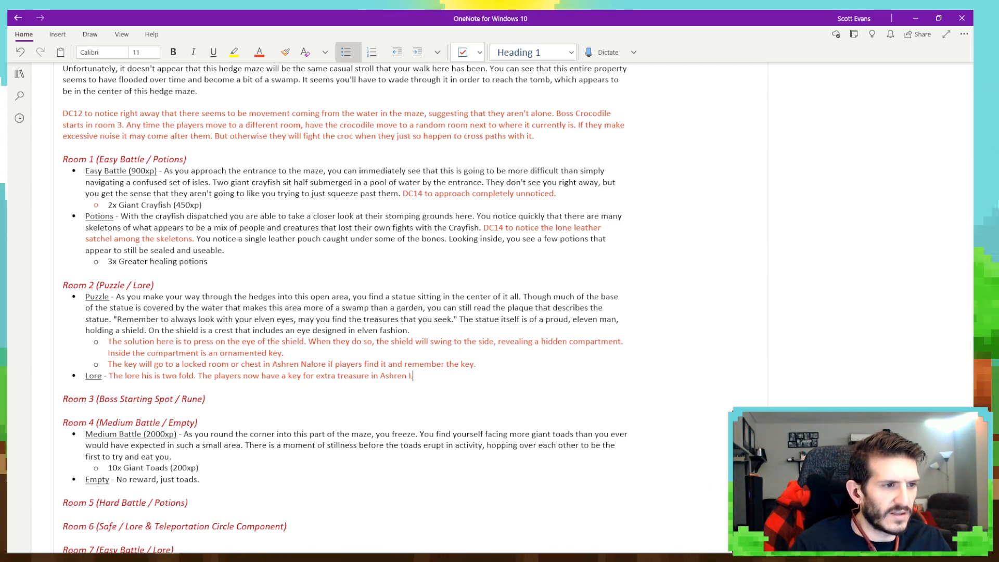
key(BackSpace)
text(Nalore. They)
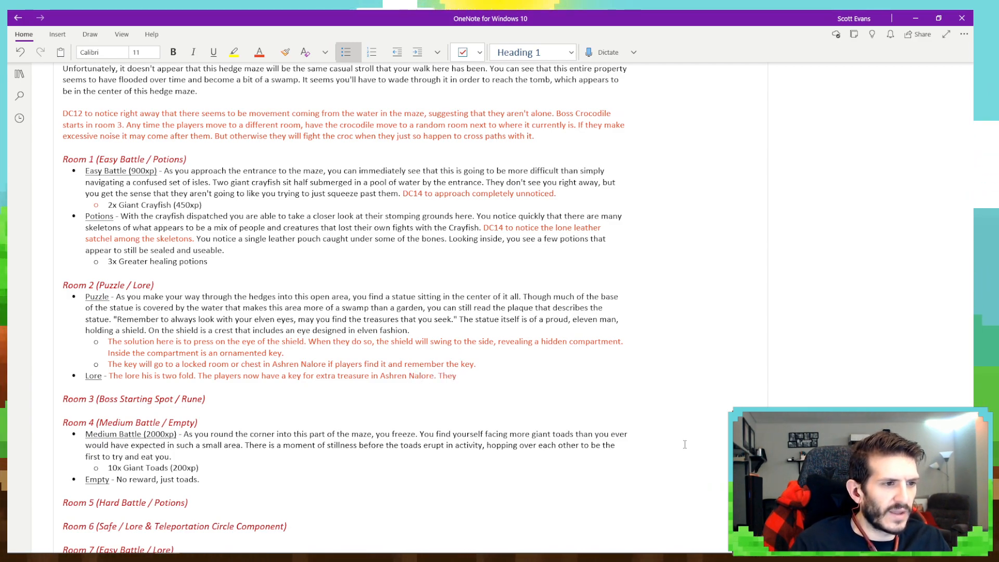
Complete the Room 2 Lore with "also have been taught that pressing the eye image may result in finding things when they get to the elven city.".
text( also have been )
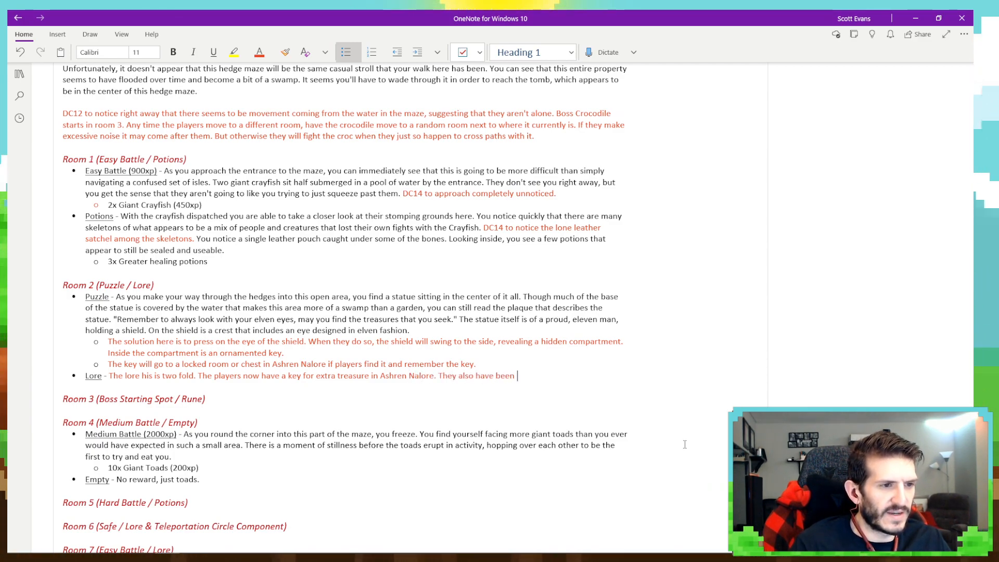
text(taught t)
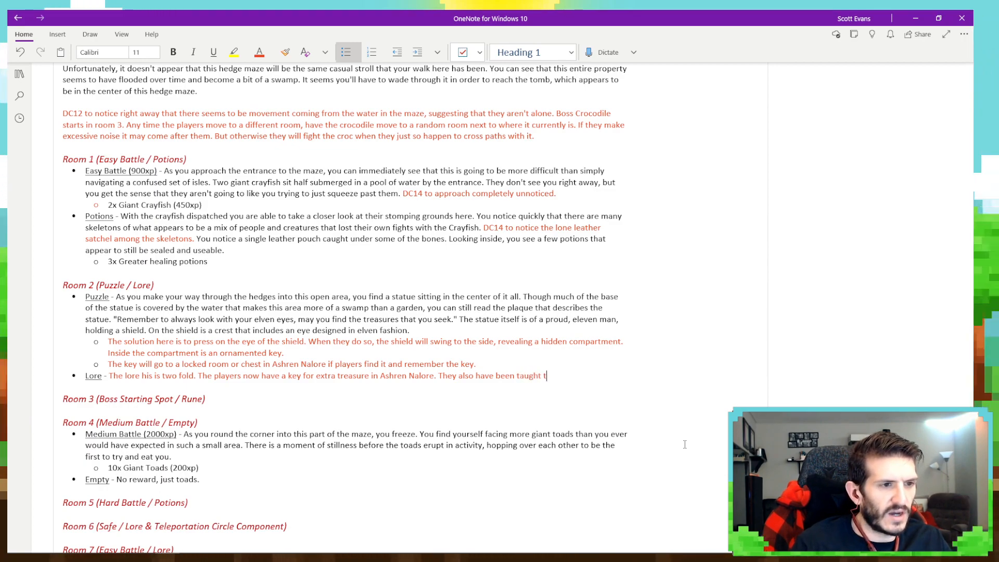
text(hat pressing the eye )
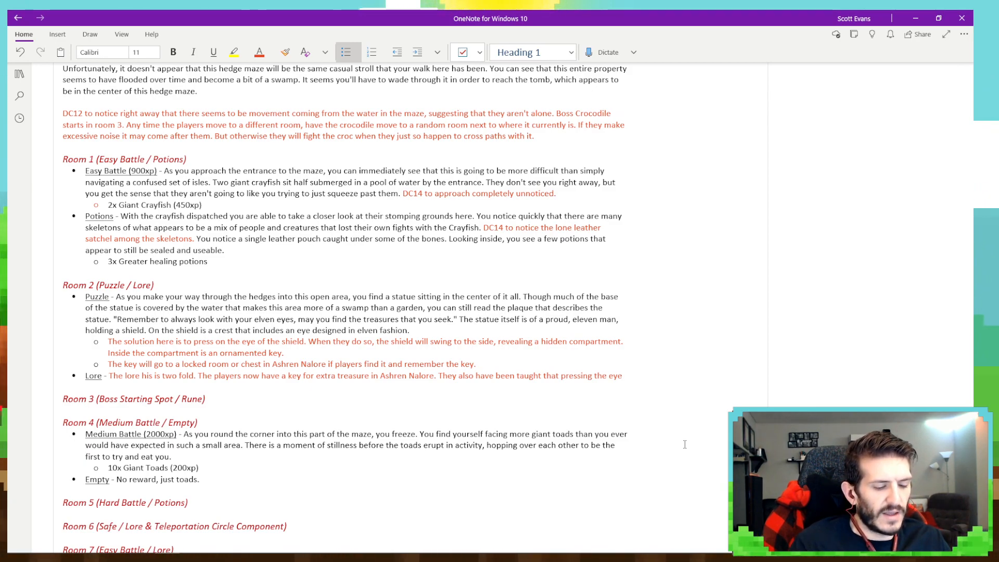
text(image)
text( b)
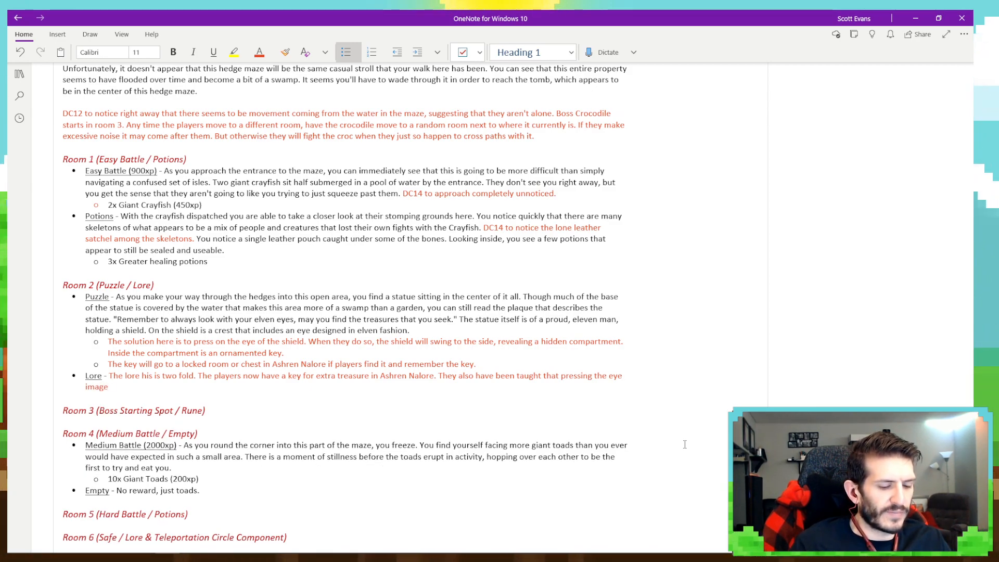
text(ay result in )
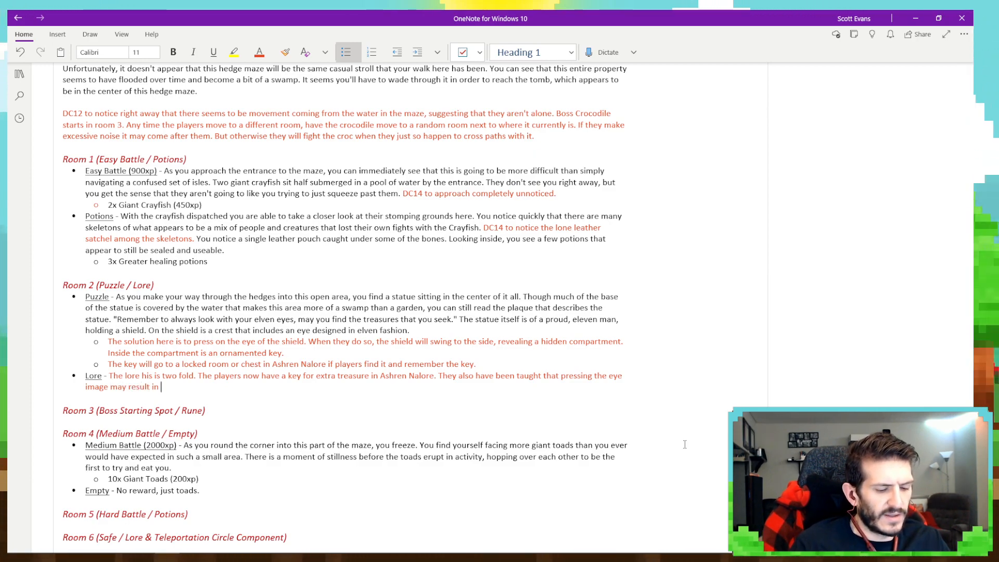
text(good)
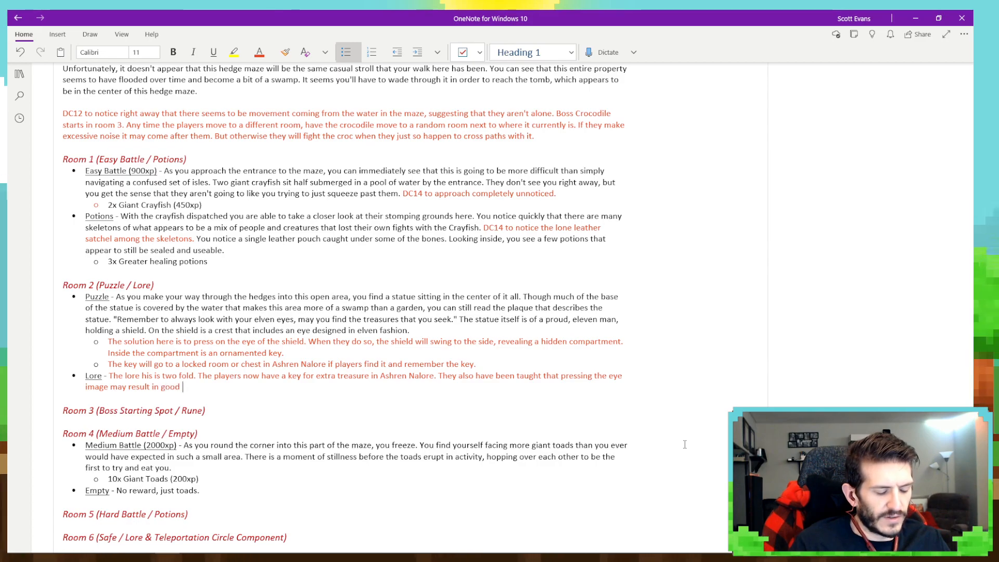
key(BackSpace)
key(BackSpace)
key(BackSpace)
key(BackSpace)
key(BackSpace)
text(find)
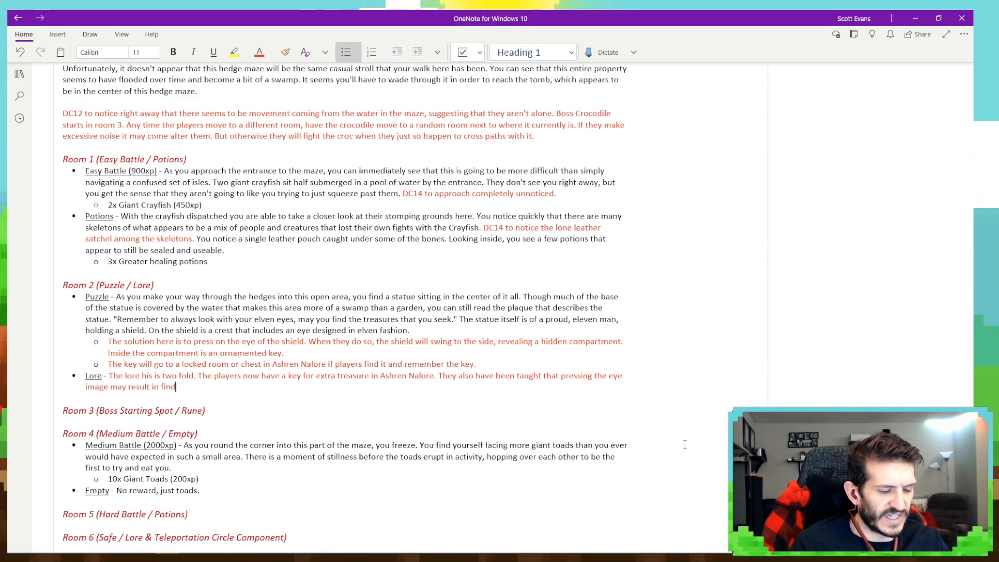
text(ing things when )
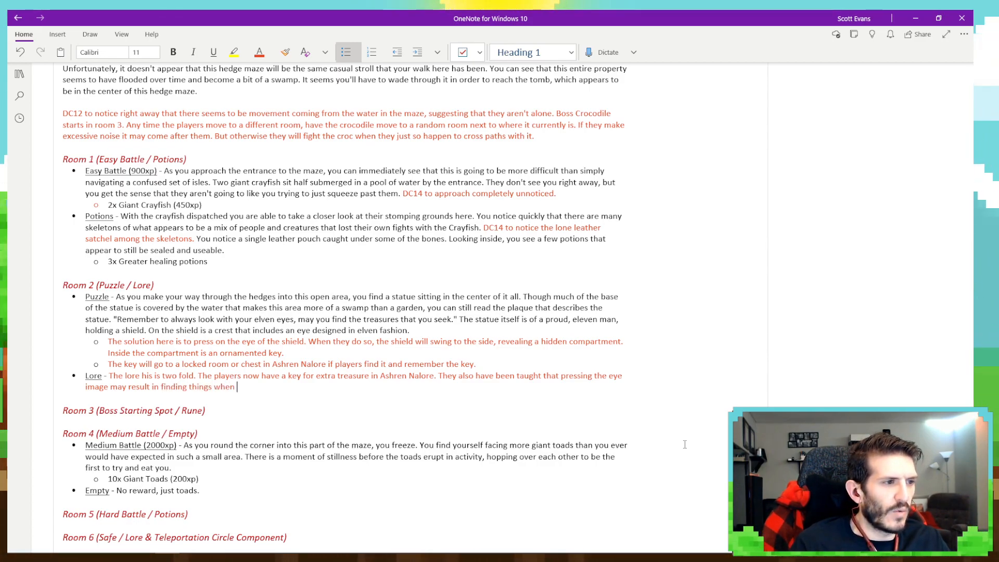
text(they get to )
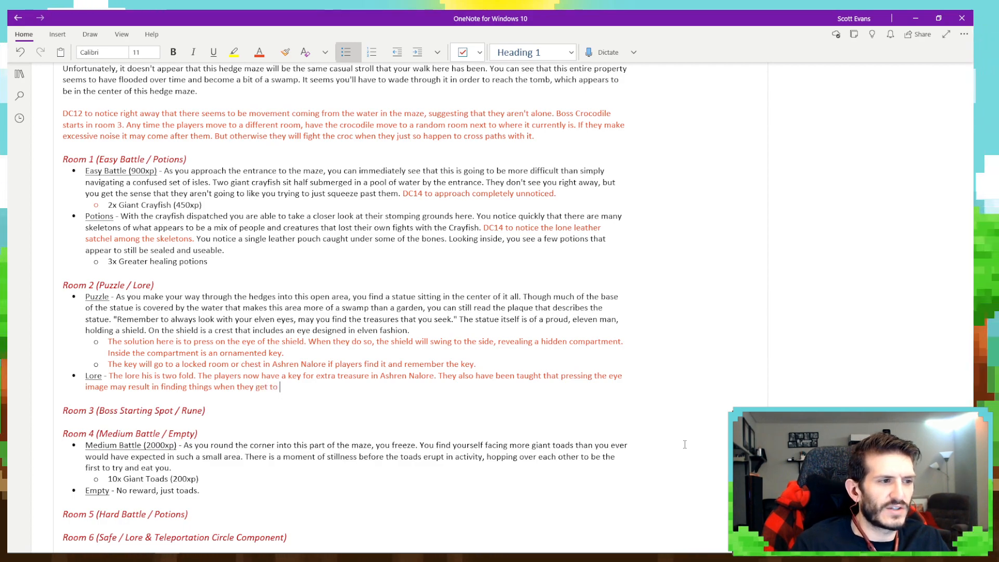
text(the elven city.)
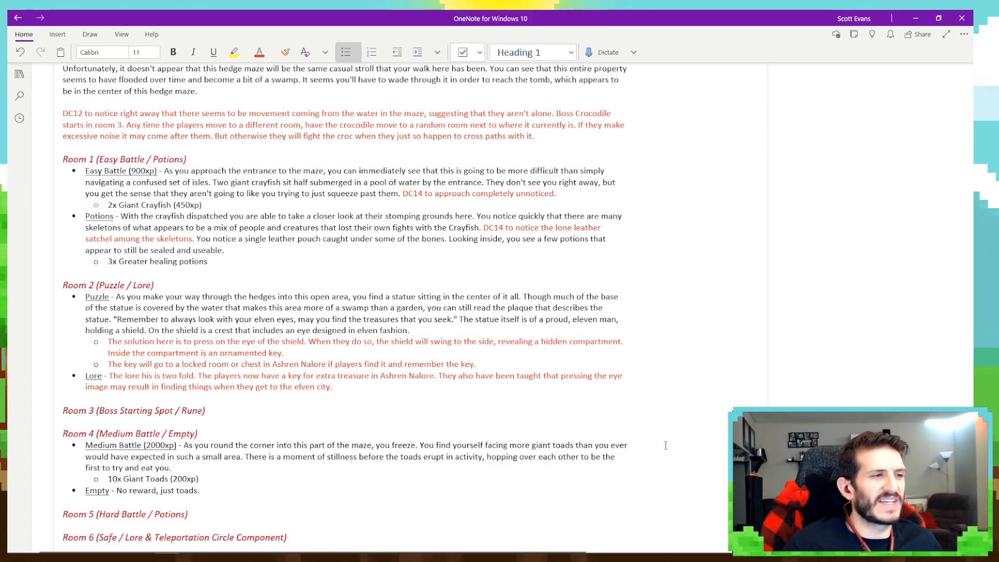
Start an empty bulleted line under the "Room 3 (Boss Starting Spot / Rune)" heading.
click(228, 412)
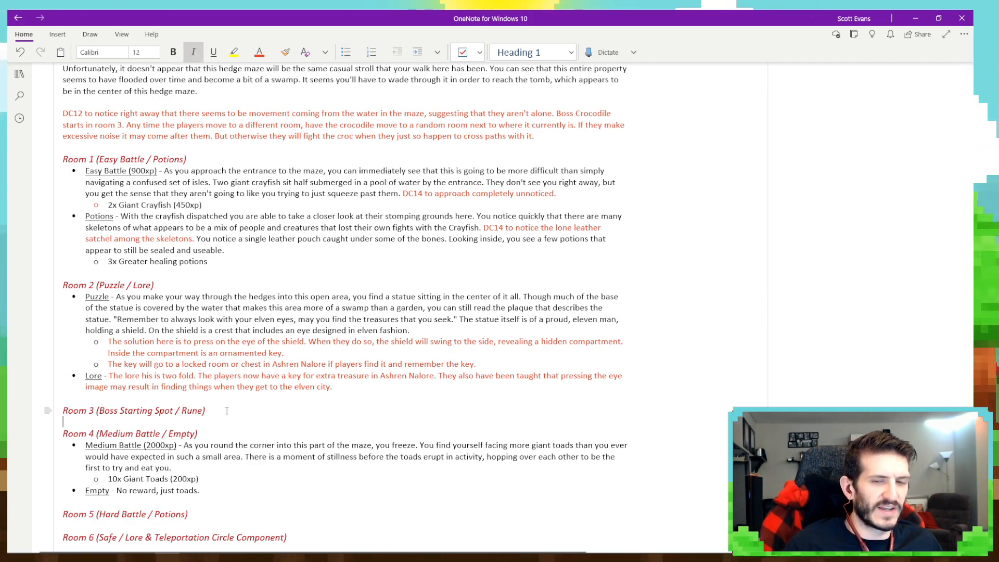
key(Return)
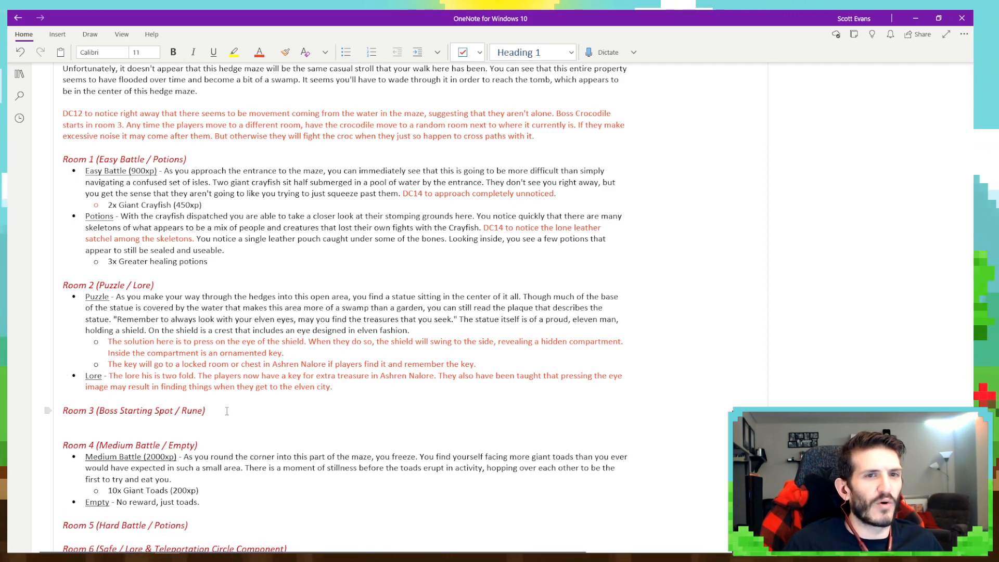
click(346, 52)
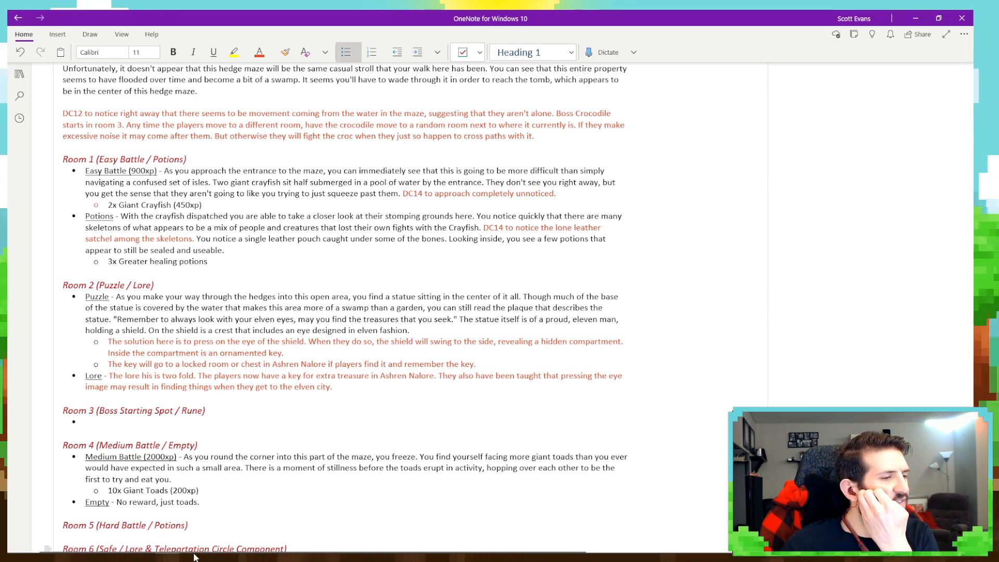
Switch to Dungeondraft to examine the numbered rooms on the hedge maze map, and return to the OneNote notes.
mouse_move(319, 557)
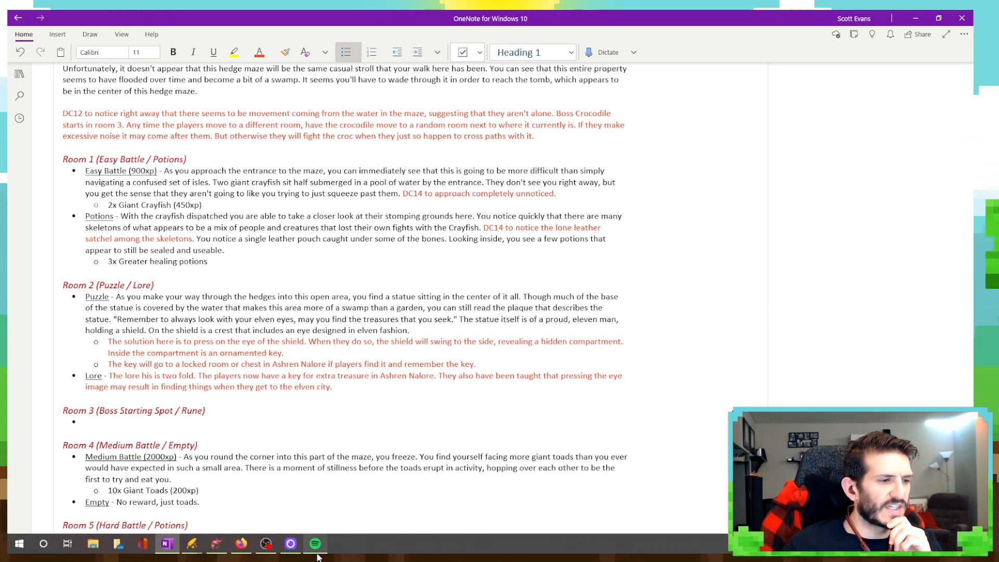
click(218, 546)
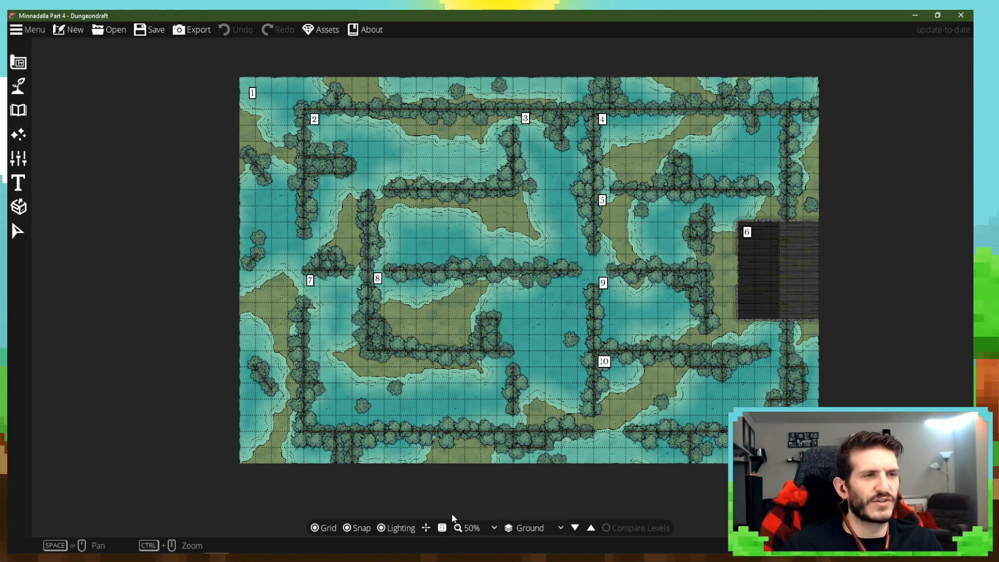
mouse_move(208, 544)
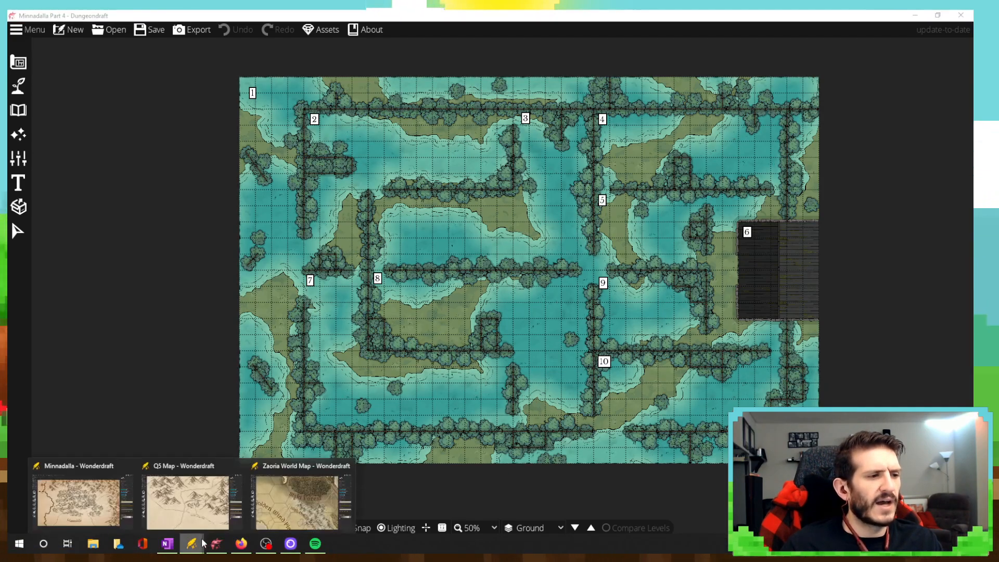
click(167, 543)
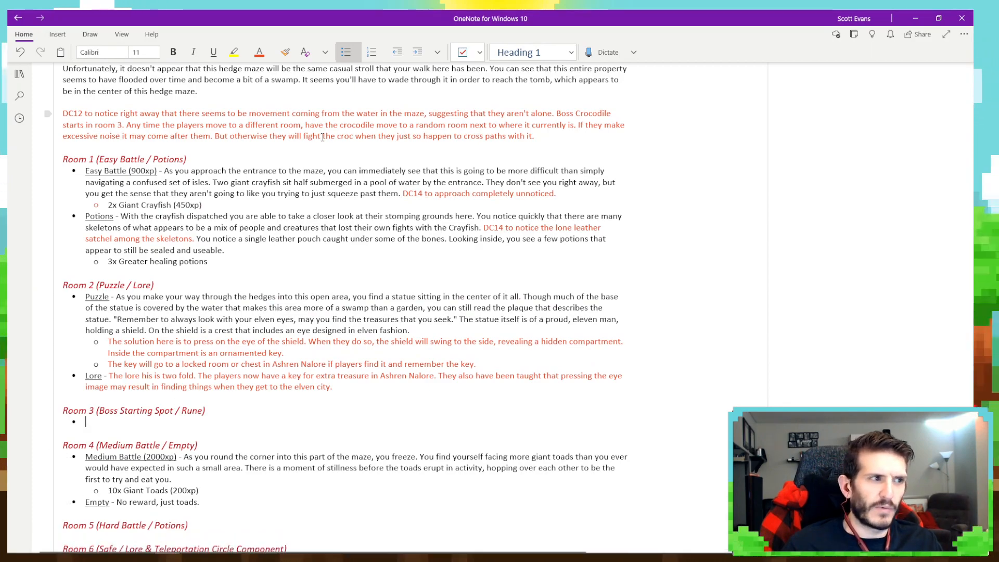
Begin the Room 3 bullet with the underlined label "Boss Battle (".
scroll(237, 273, down, 3)
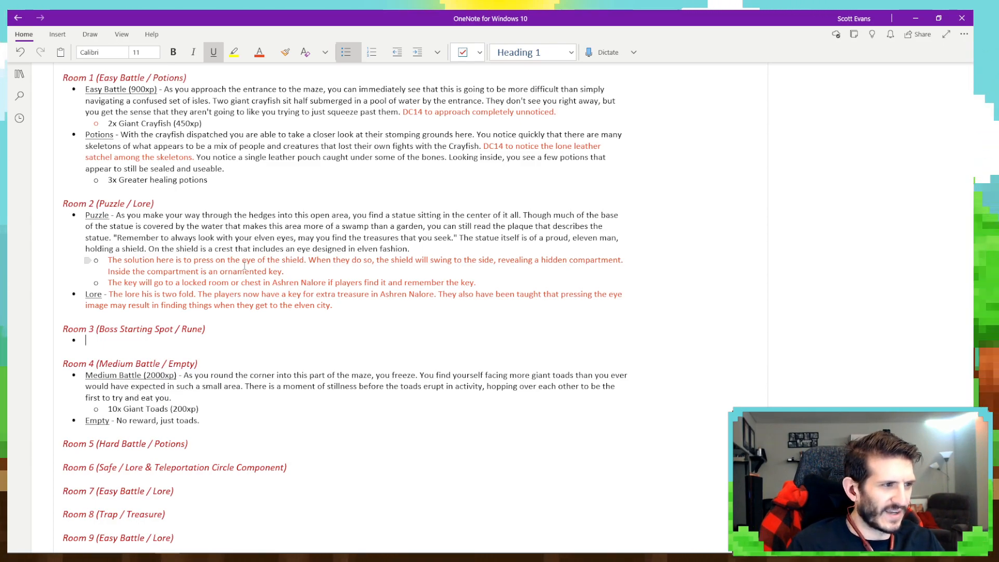
text(Boss Ba)
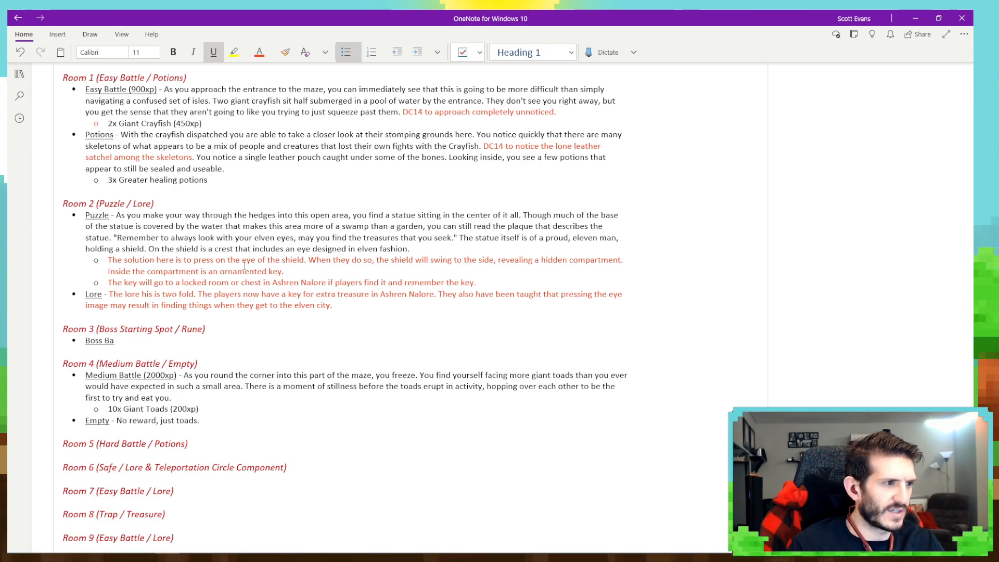
text(ttle ()
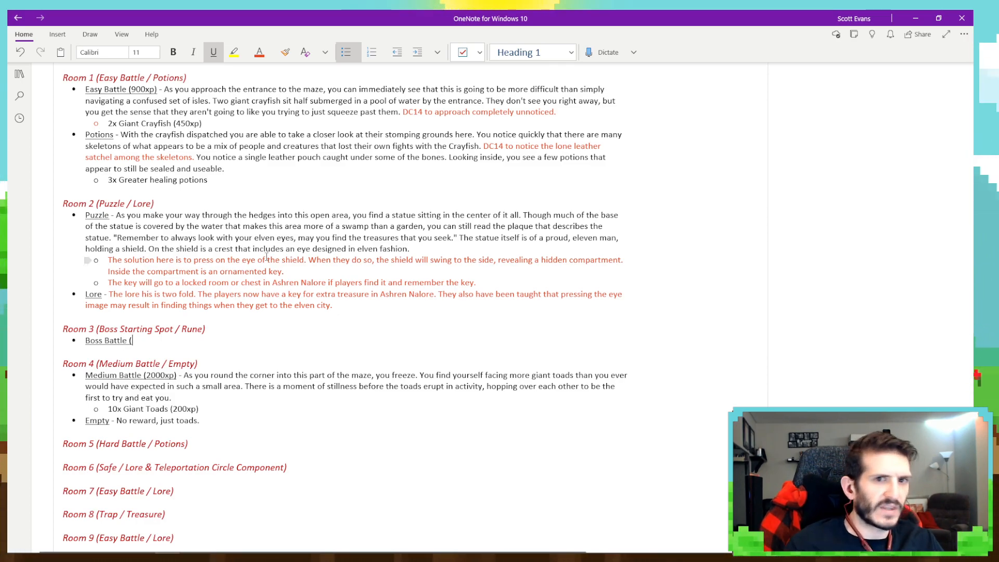
Look up the boss XP in the Floor-Wide Notes and complete the label as "(3,700xp)", followed by a non-underlined dash.
scroll(260, 260, up, 15)
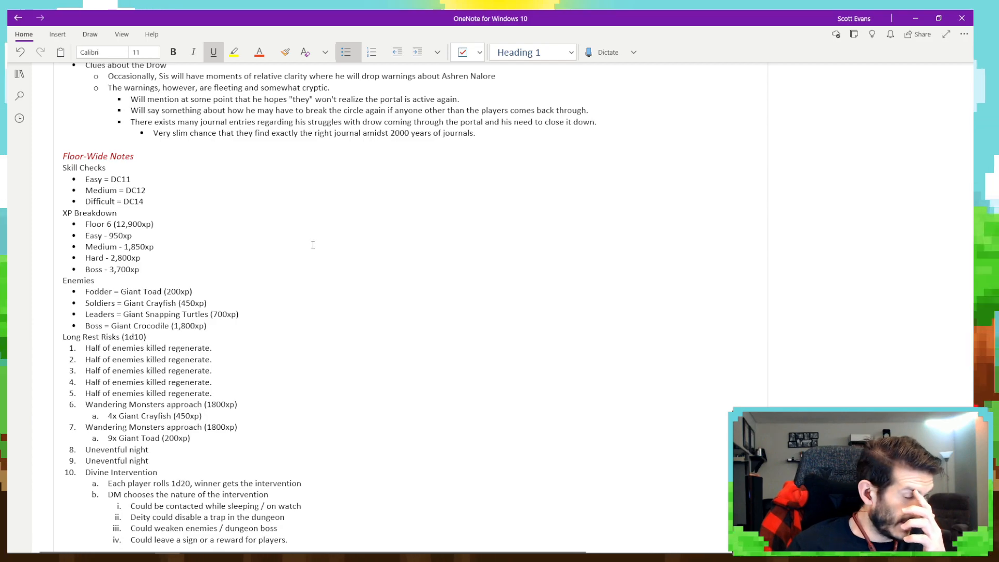
scroll(312, 249, down, 15)
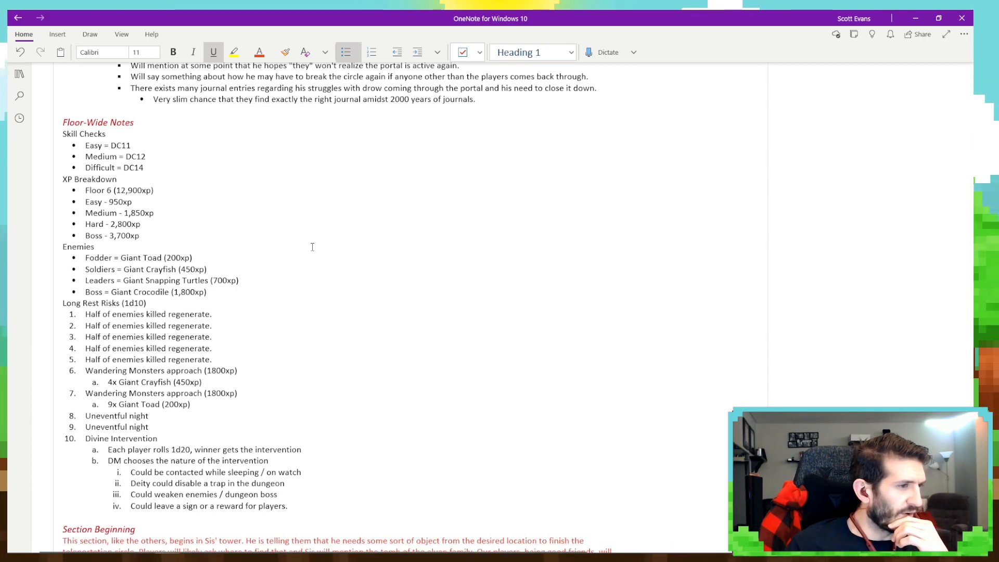
scroll(308, 260, down, 1)
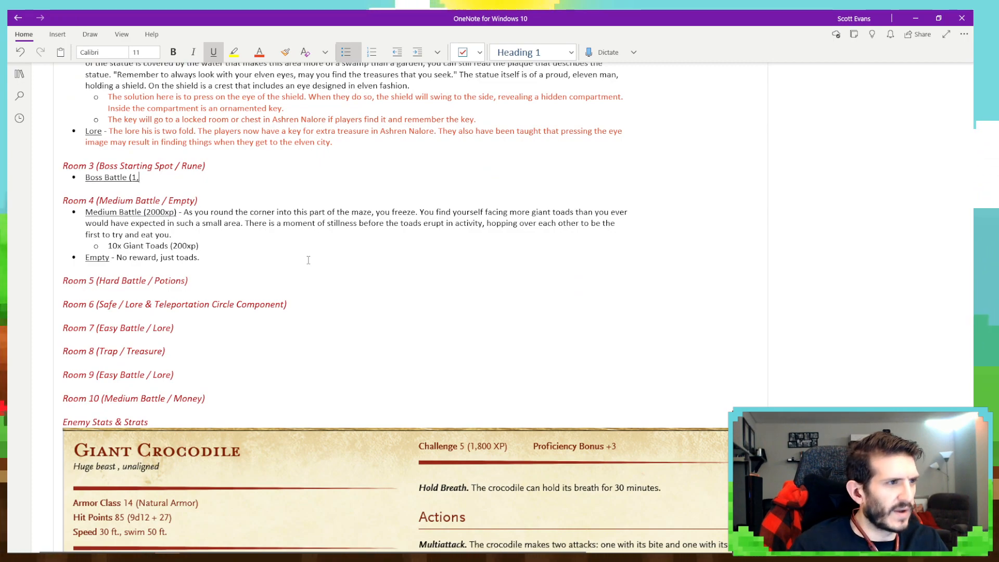
scroll(308, 259, up, 12)
scroll(308, 260, up, 5)
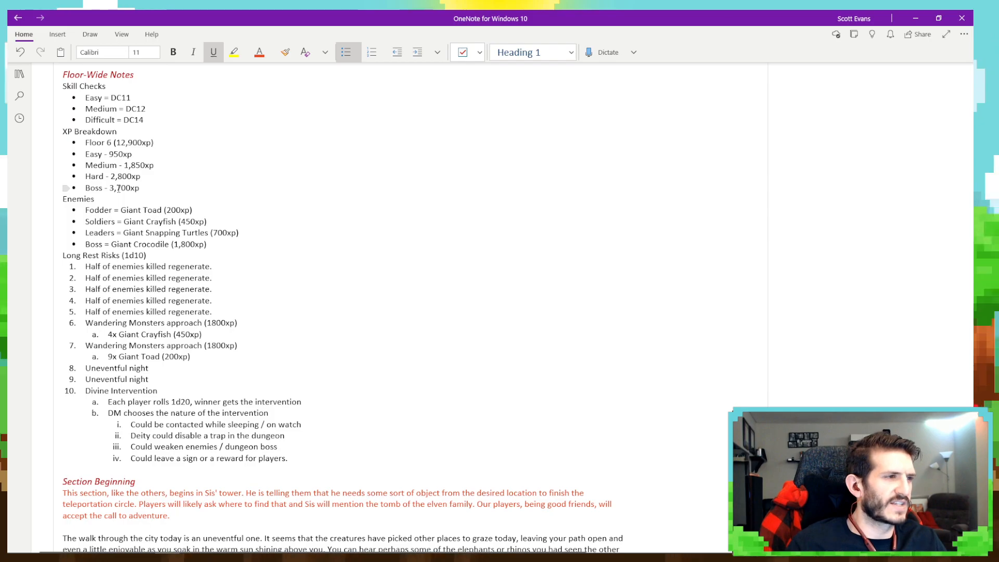
scroll(406, 250, down, 15)
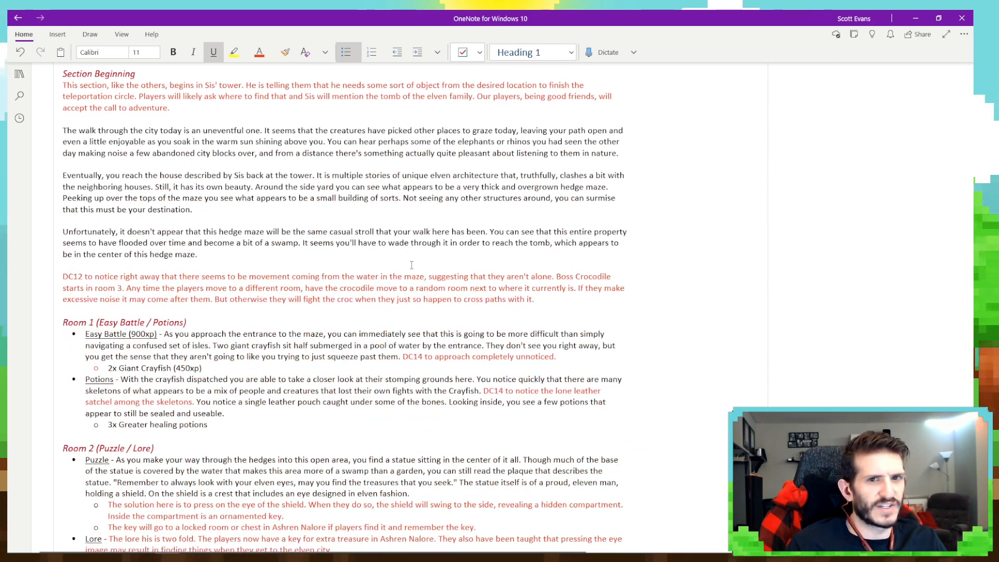
key(BackSpace)
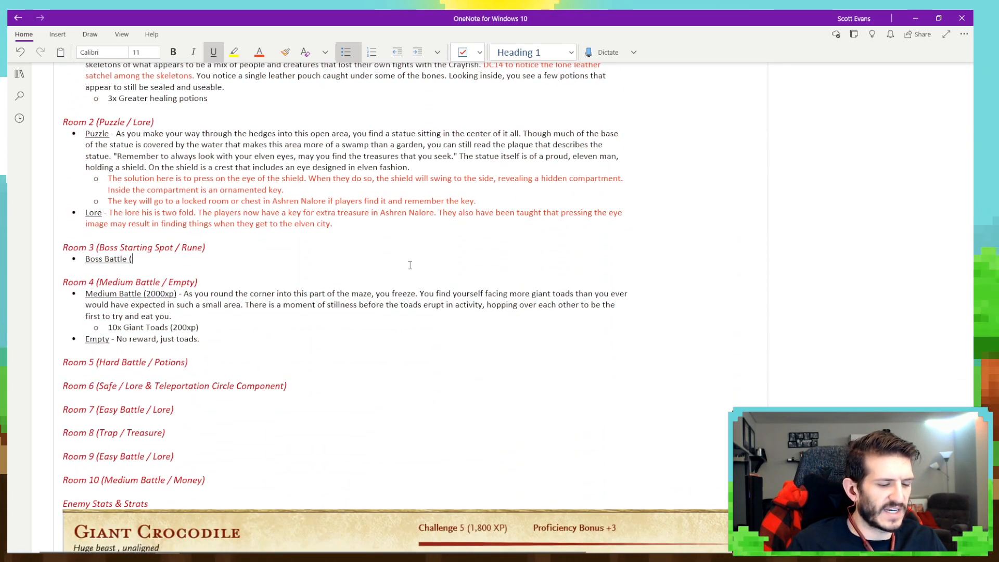
text(3,)
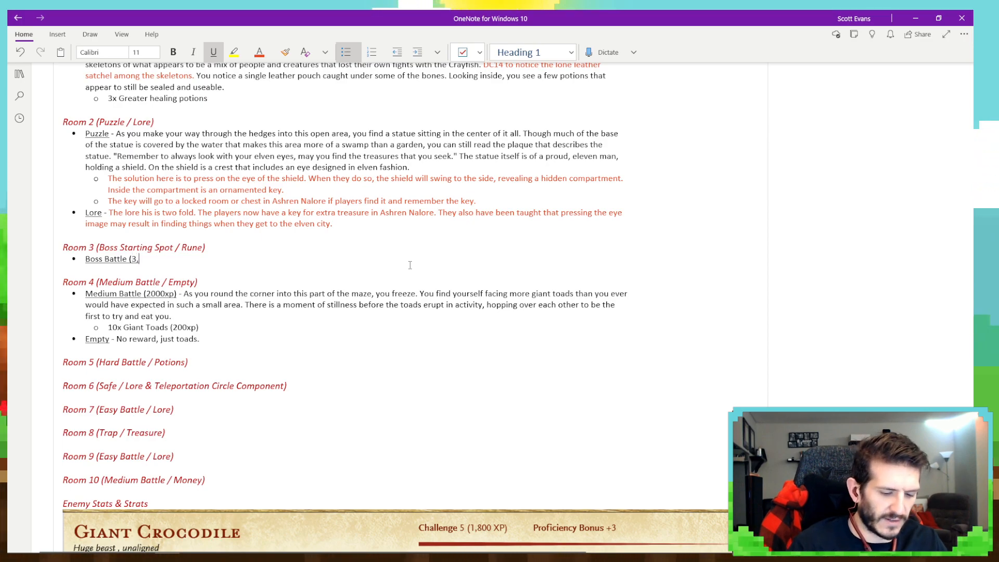
text(700xp)
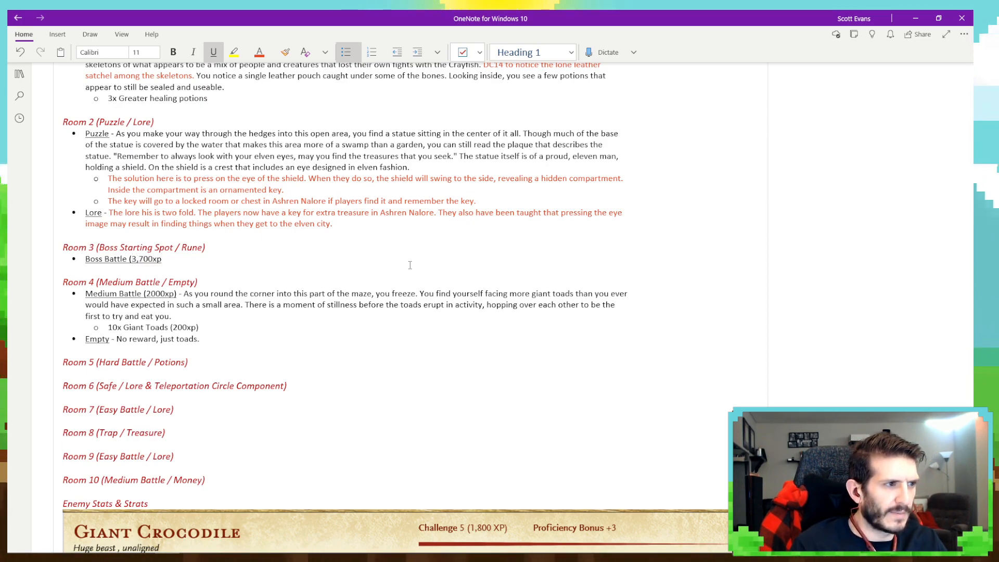
text())
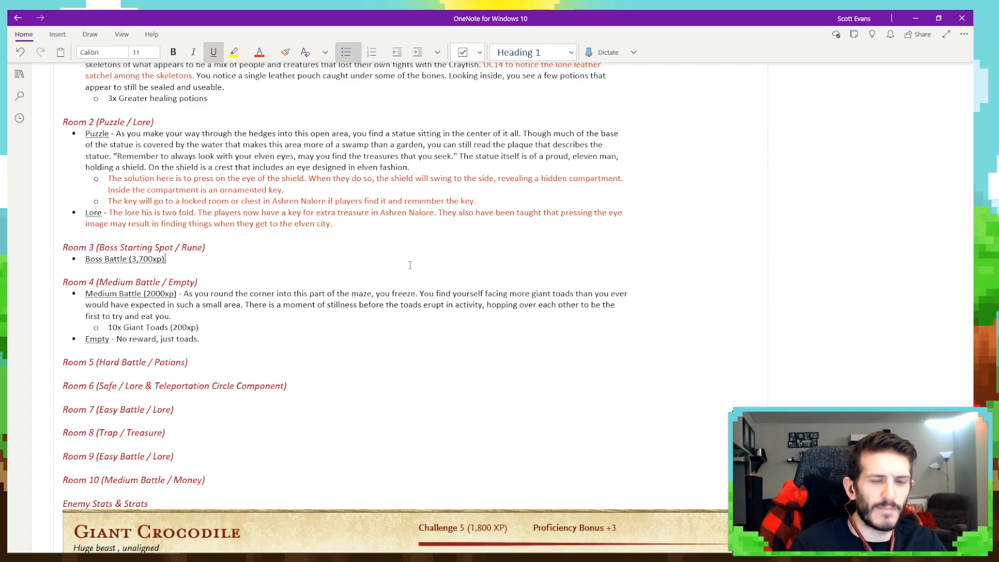
key(ctrl+u)
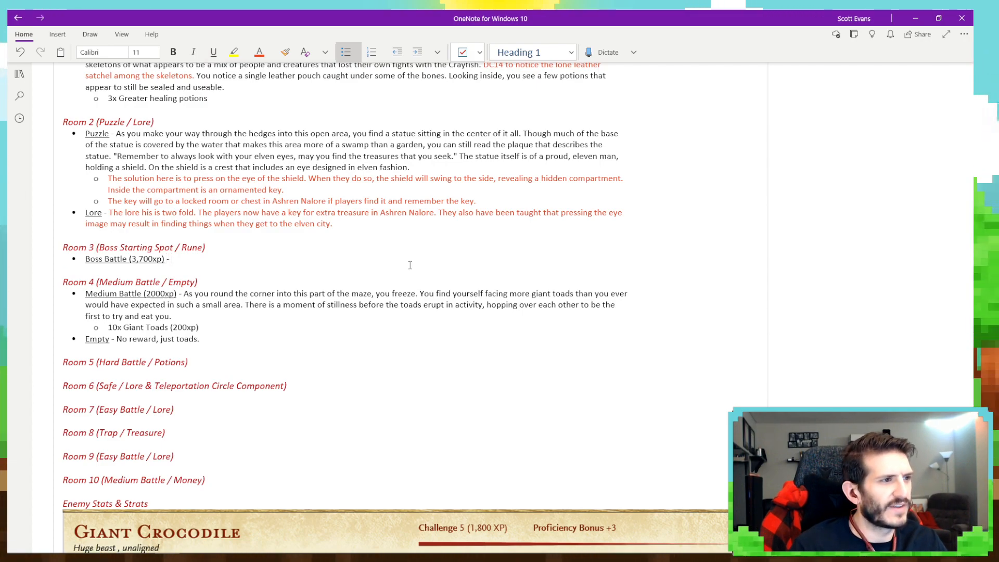
text(-)
Add an indented sub-bullet under the Room 3 Boss Battle line, starting with "1x".
key(Return)
key(Tab)
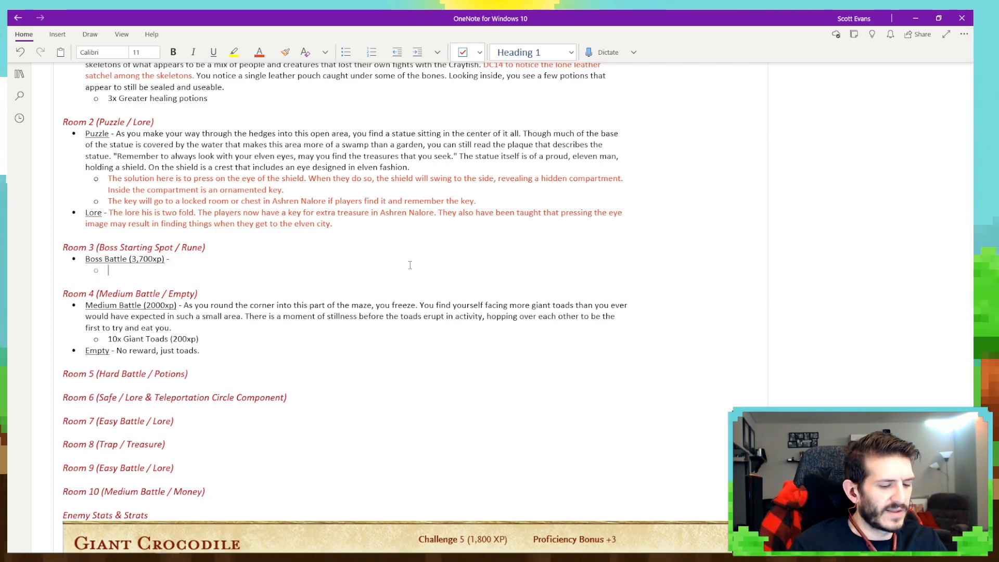
text(1x)
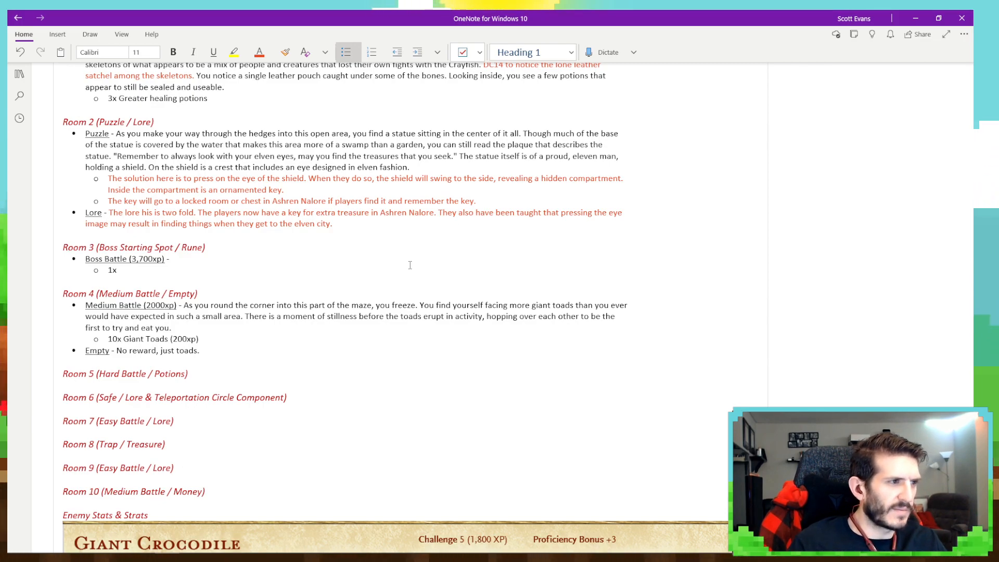
Copy the boss creature entry from the Floor-Wide Notes and complete Room 3's sub-bullet as "2x Giant Crocodile (1,800xp)".
scroll(406, 266, up, 20)
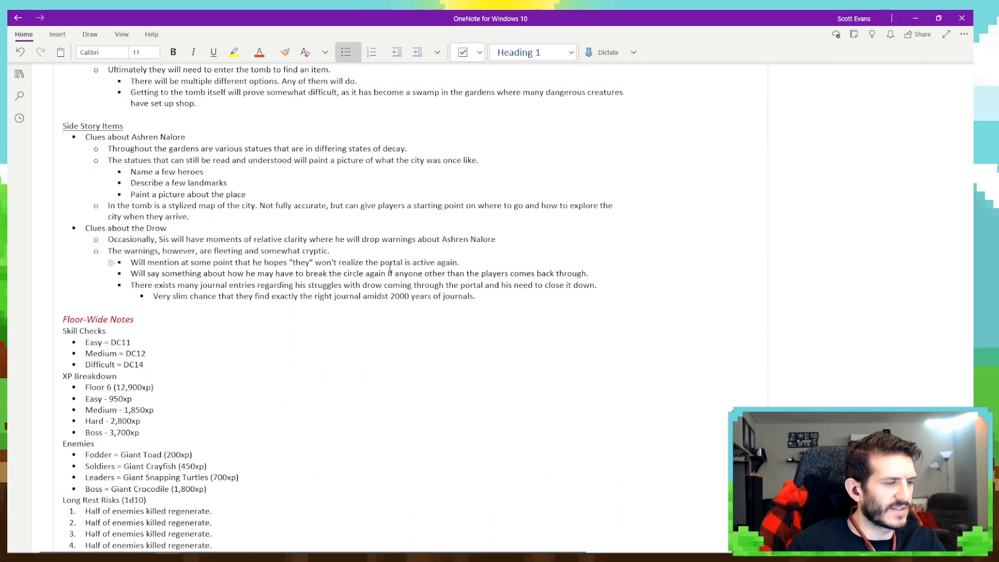
scroll(352, 277, down, 3)
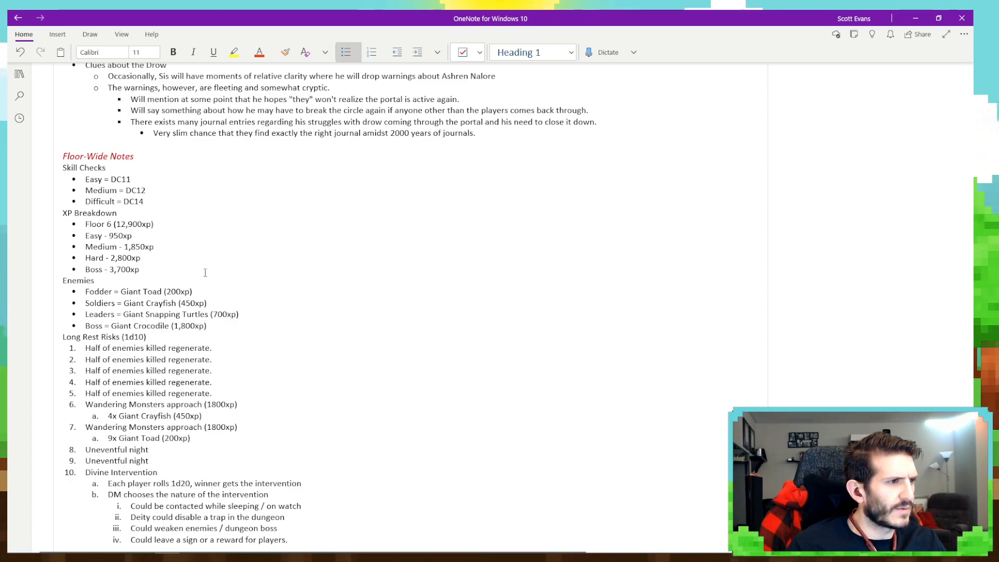
drag(211, 326, 142, 325)
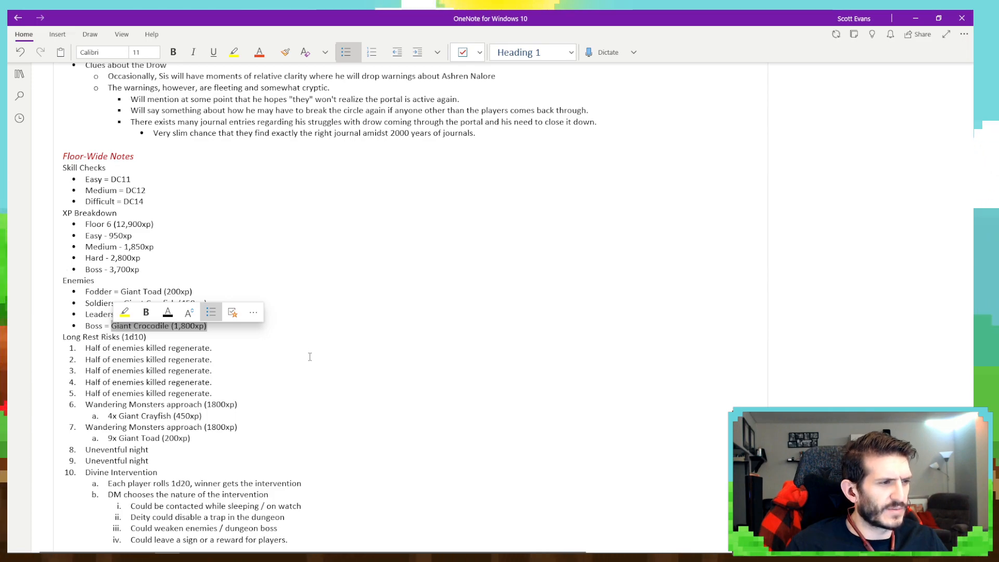
scroll(292, 380, down, 15)
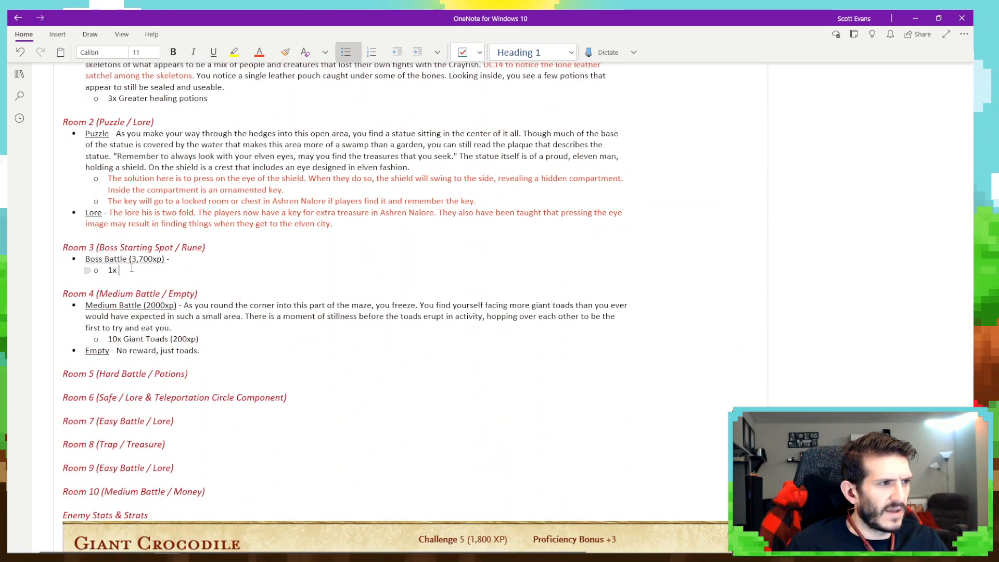
click(127, 270)
key(BackSpace)
key(BackSpace)
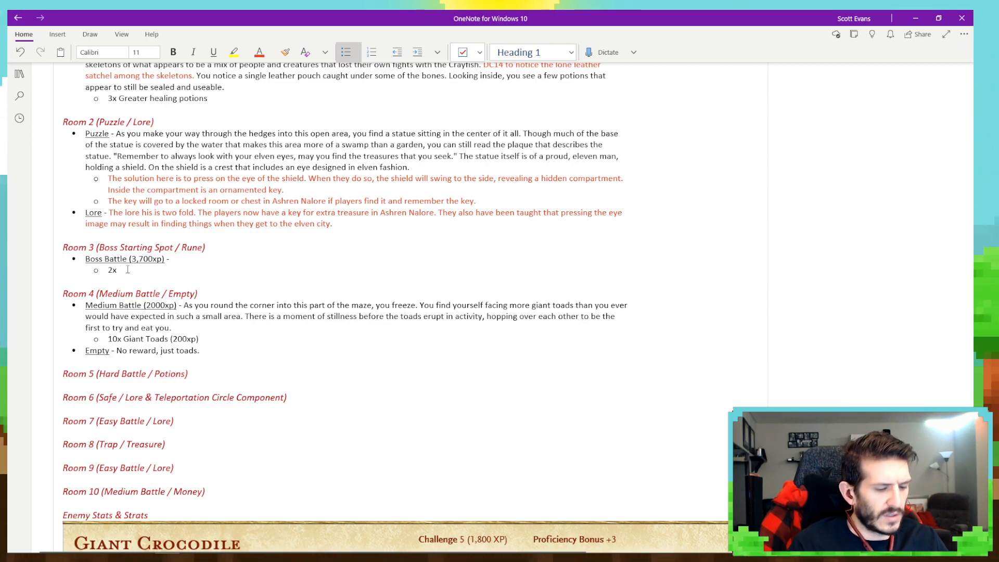
text(Giant Crocodile (1,800xp))
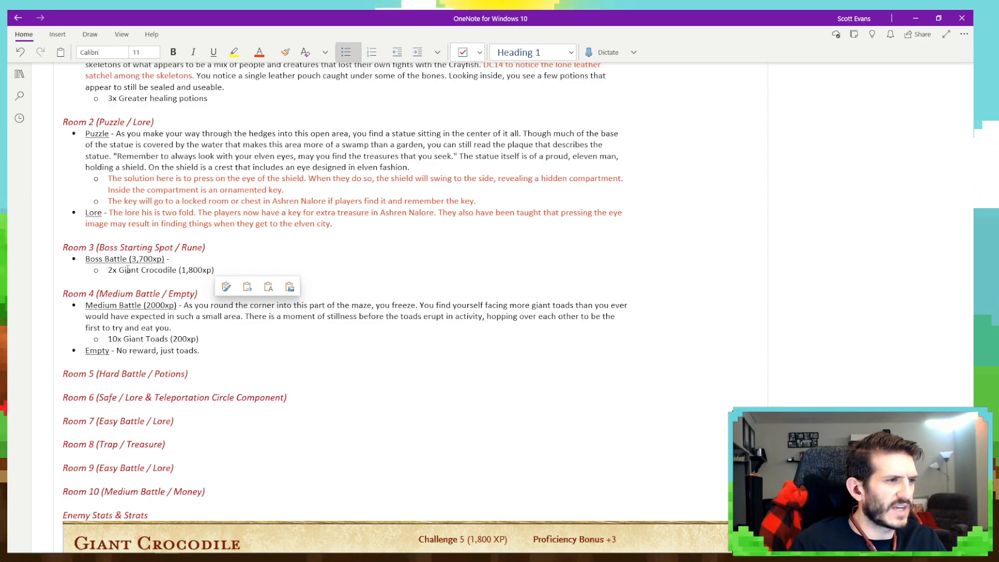
Add a second Room 3 sub-bullet reading "Any other enemies found in whatever room the players encounter the crocodiles in.".
key(Return)
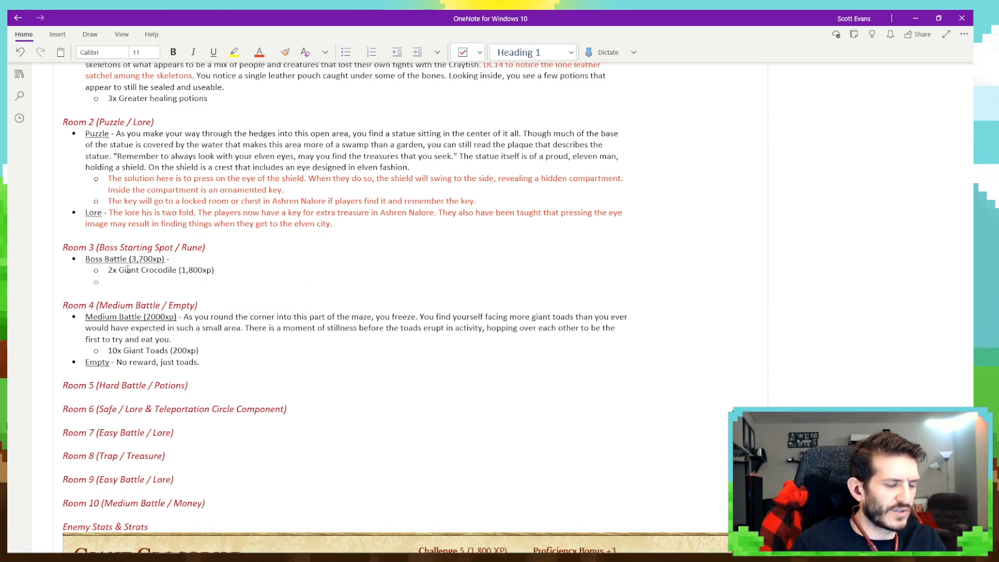
text(Any other )
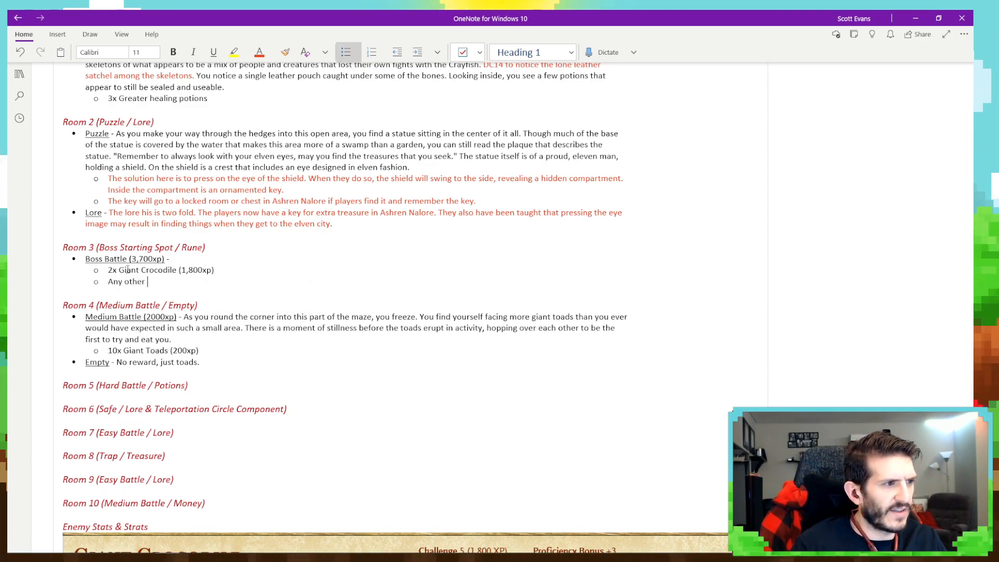
text(enemies found)
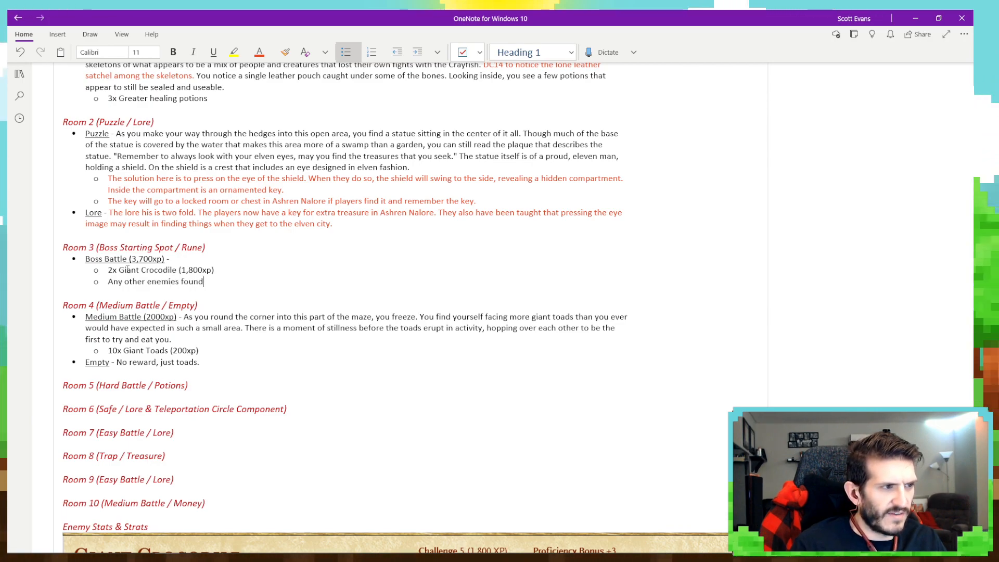
text( in whatever r)
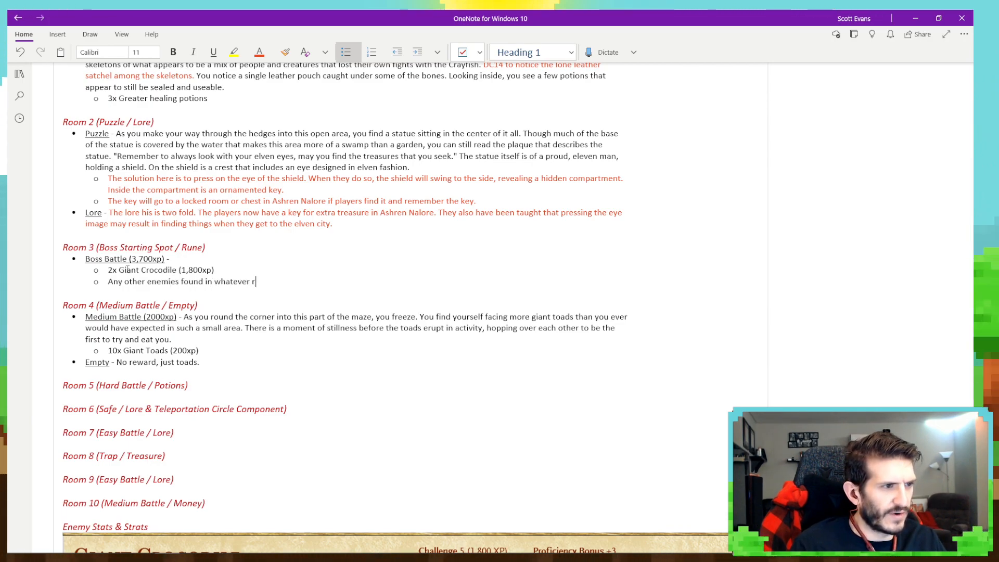
text(oom the players)
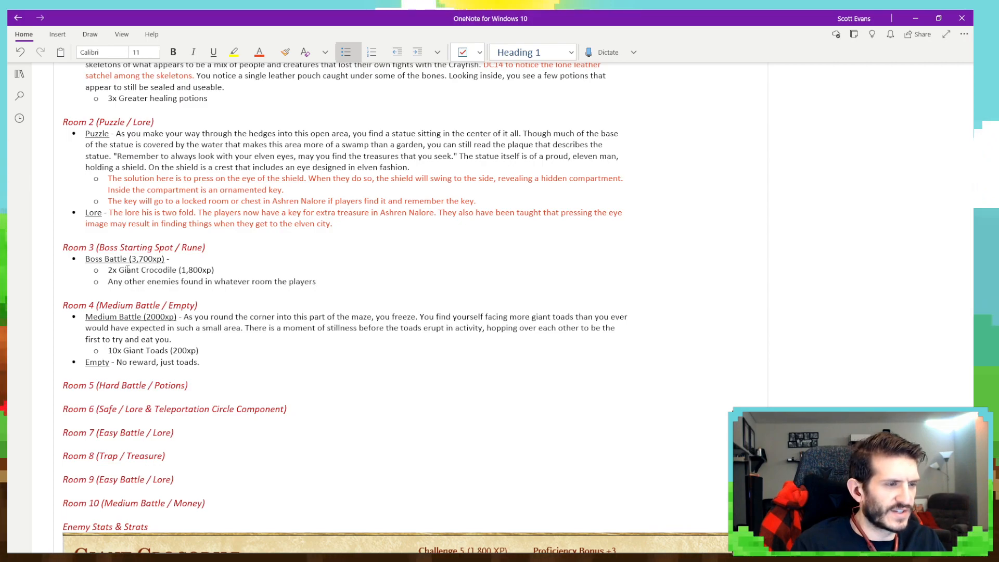
text( encounter the c)
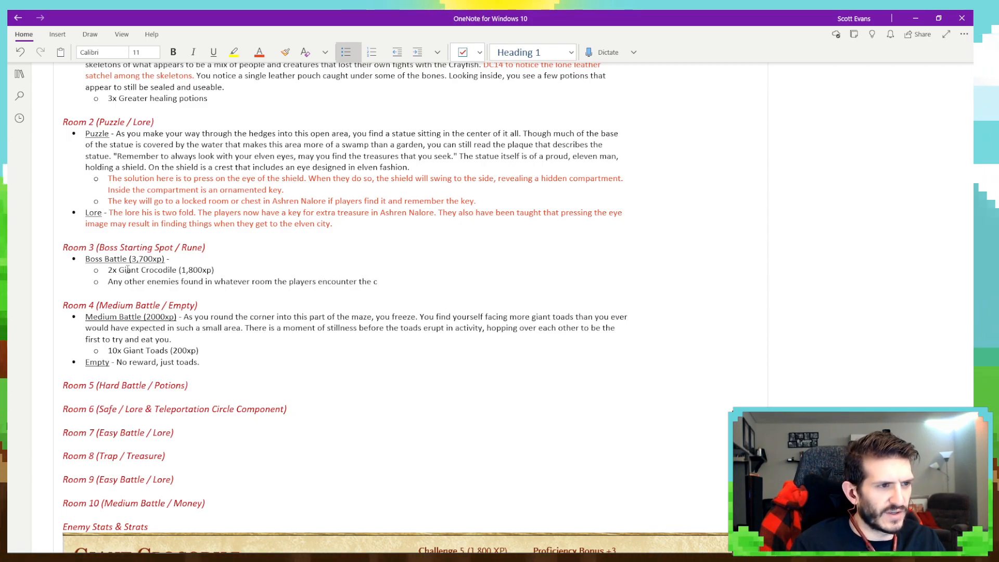
text(rocodiles in.)
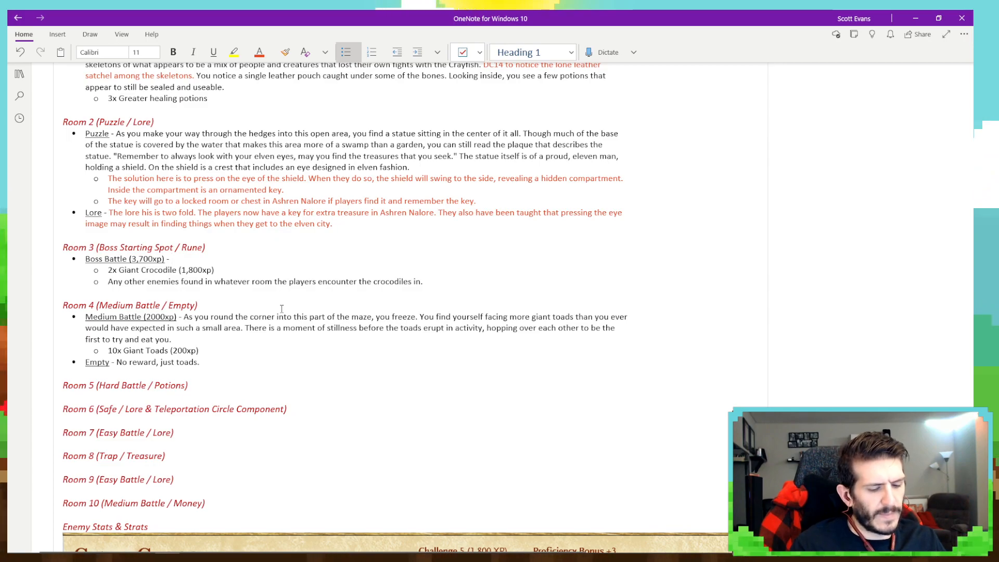
After the Room 3 Boss Battle dash, write in orange-red "This area may or may not actually have the bosses in it.".
click(260, 52)
text(Th)
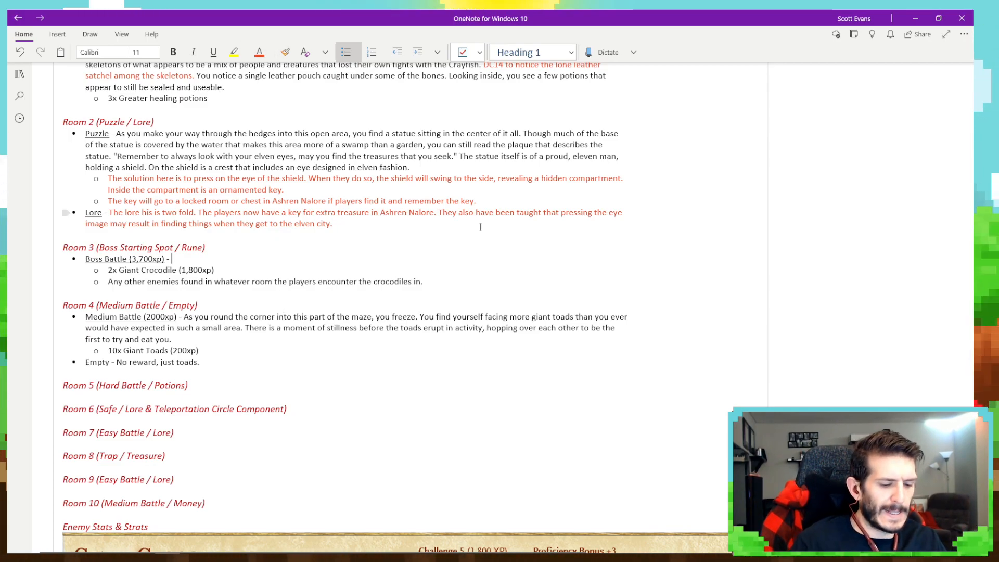
text(is area may or may not a)
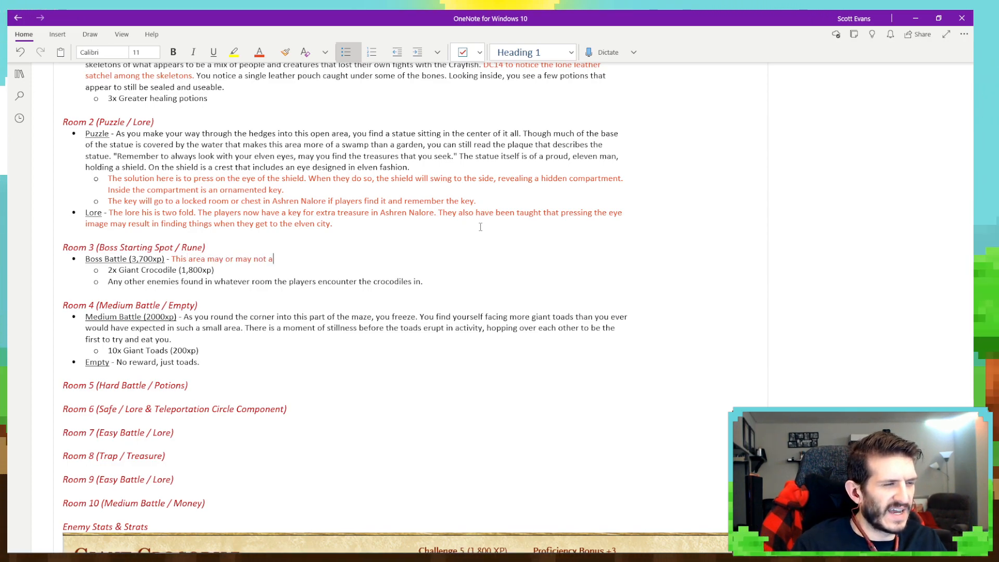
text(ctually have the bodd)
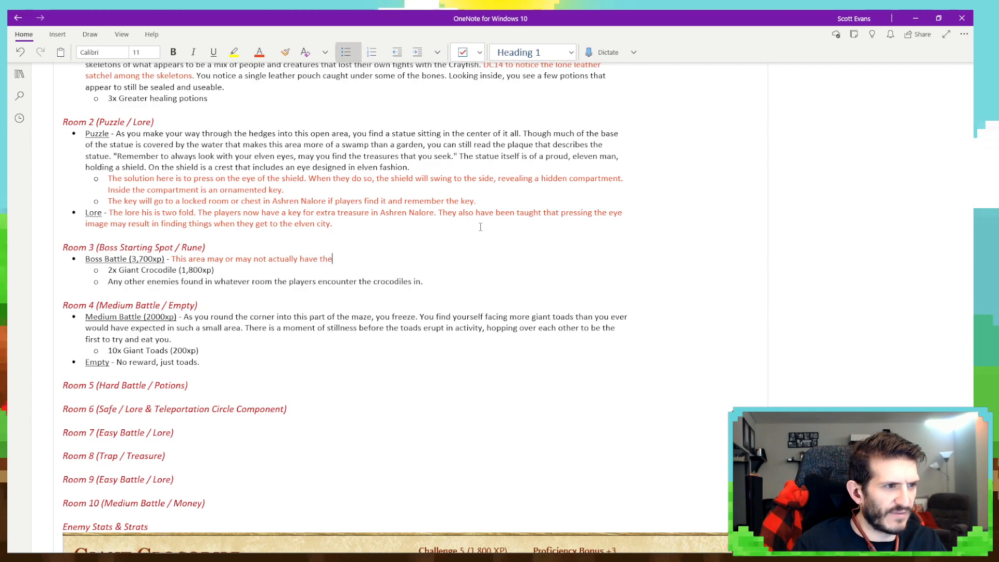
key(BackSpace)
key(BackSpace)
text(ss)
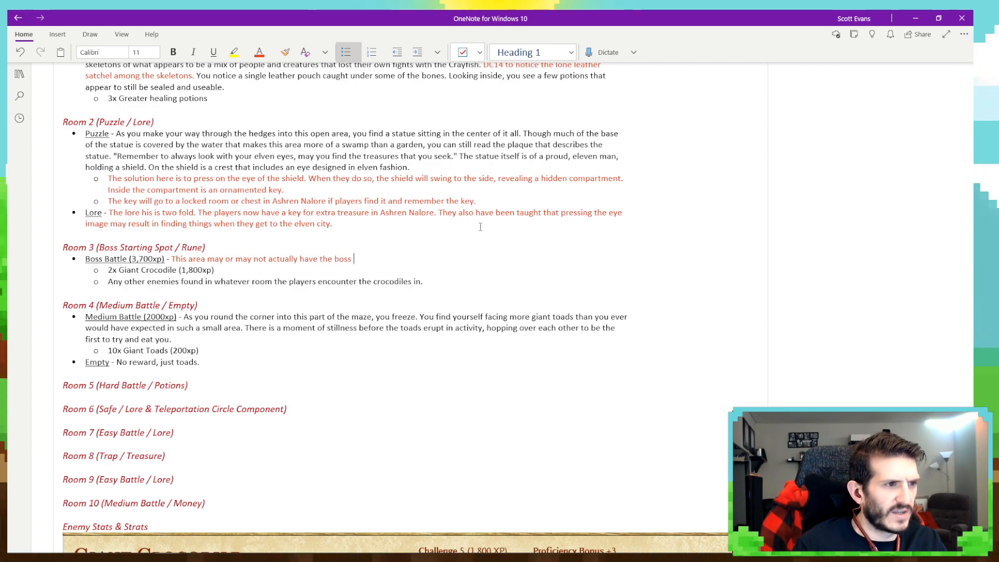
text(es in it.)
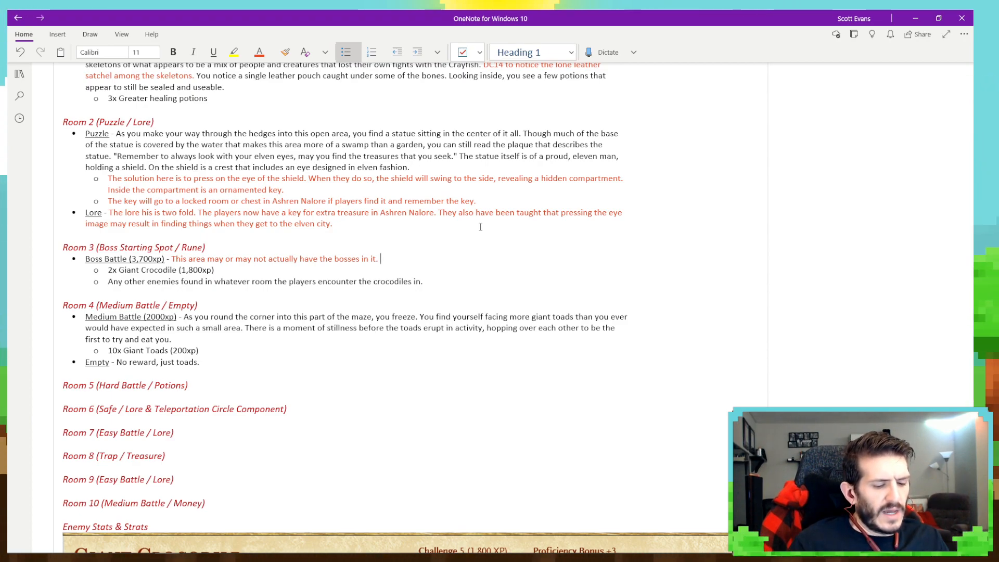
Continue the Boss Battle note with "Every time the players move to a different room, have the crocodiles move randomly to any connected area.".
text(Ever)
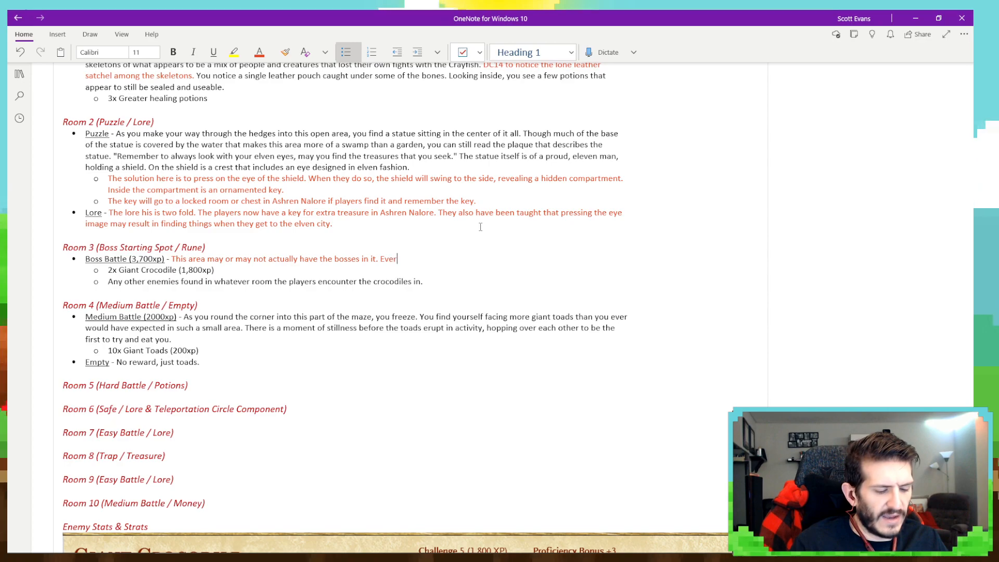
text(y time the players )
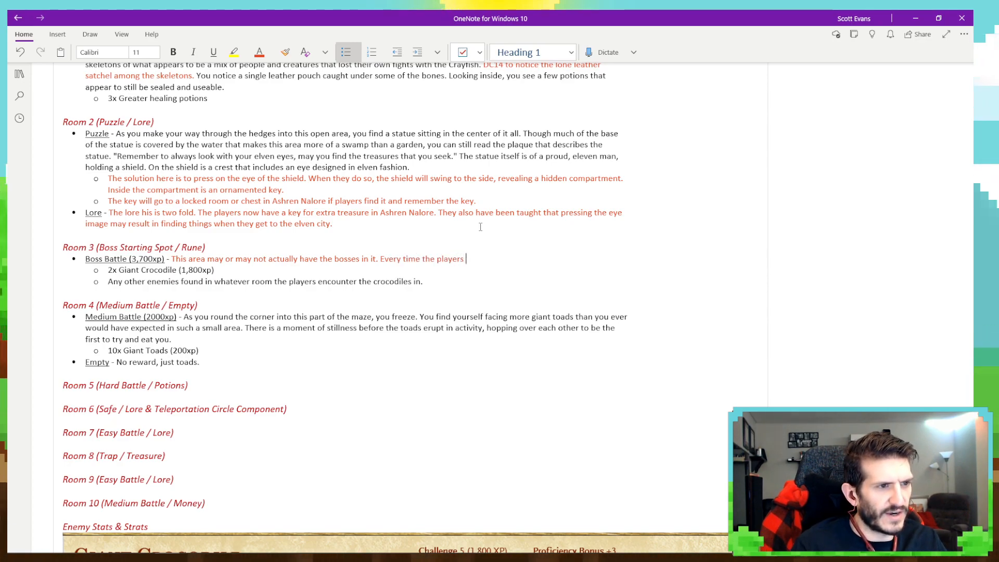
text(move to a diff)
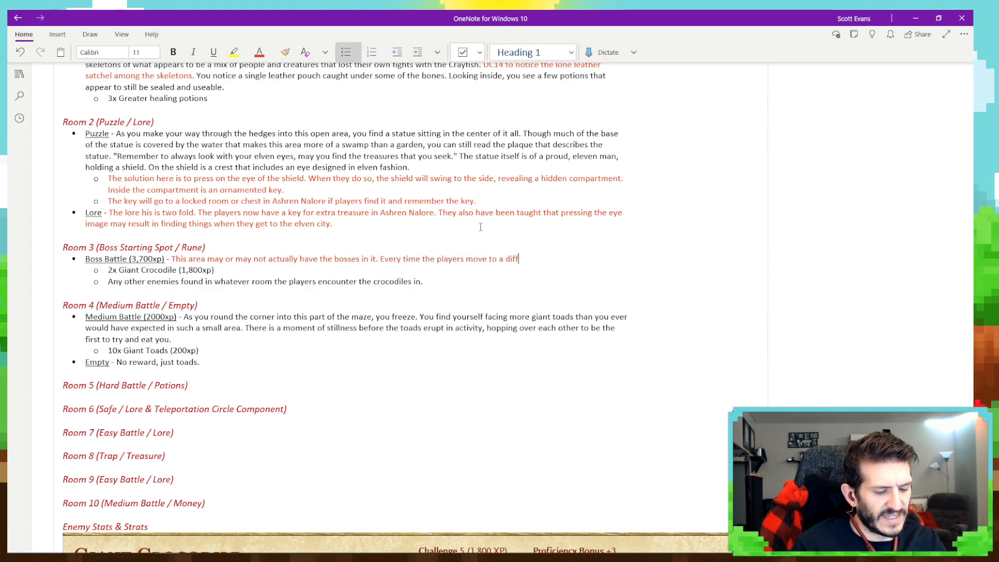
text(erent room, hav)
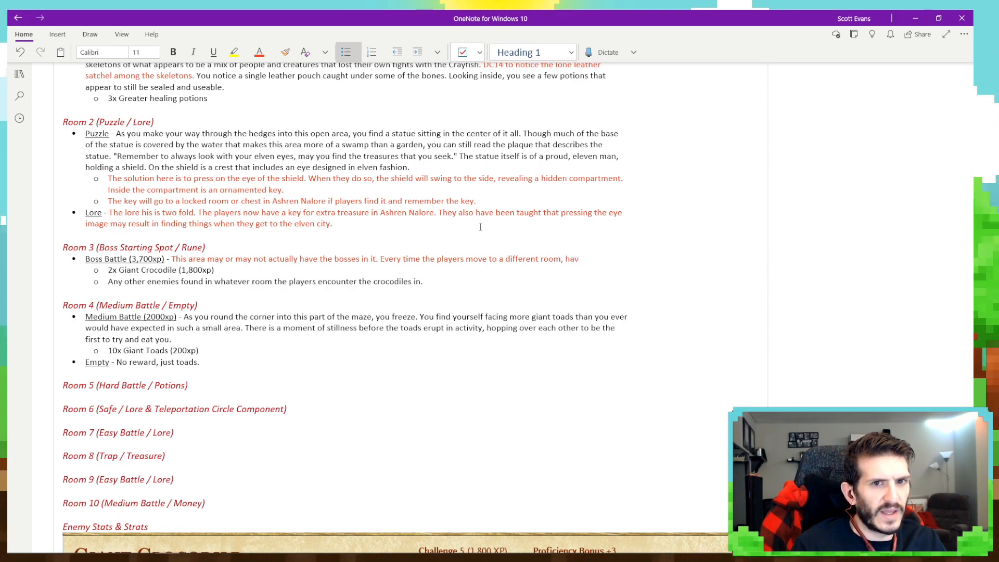
text(e the crocodil)
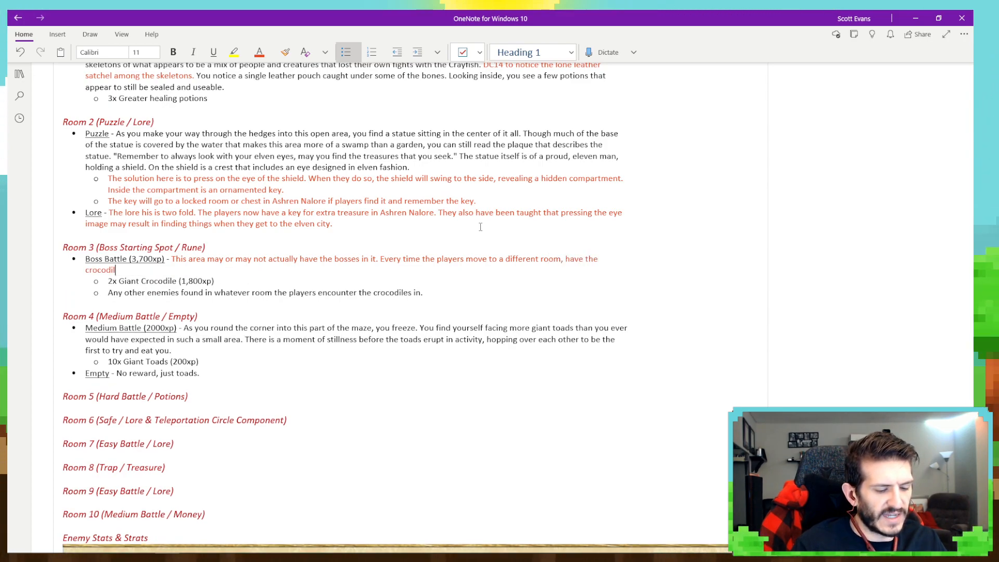
text(es move)
key(BackSpace)
key(BackSpace)
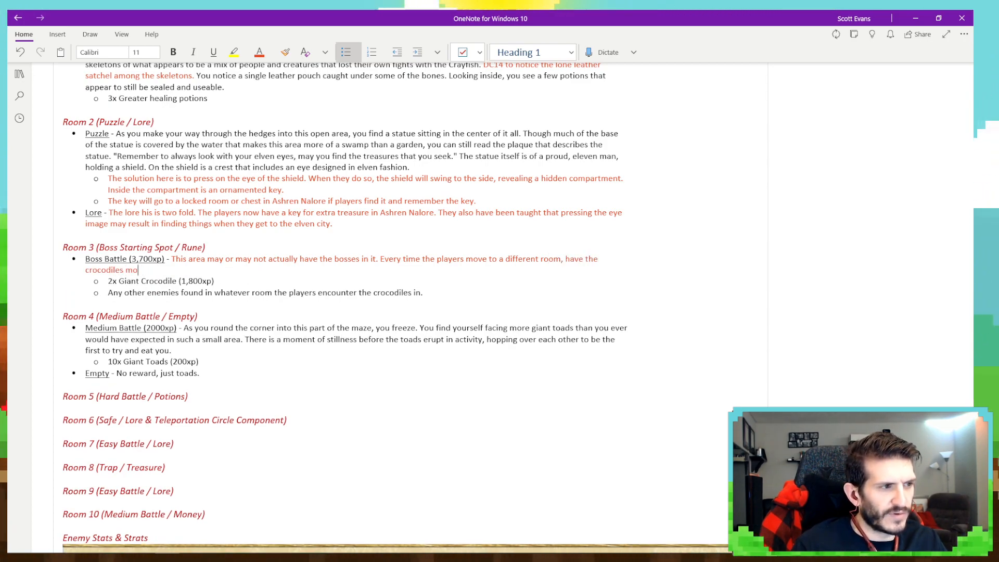
text(ve randomly)
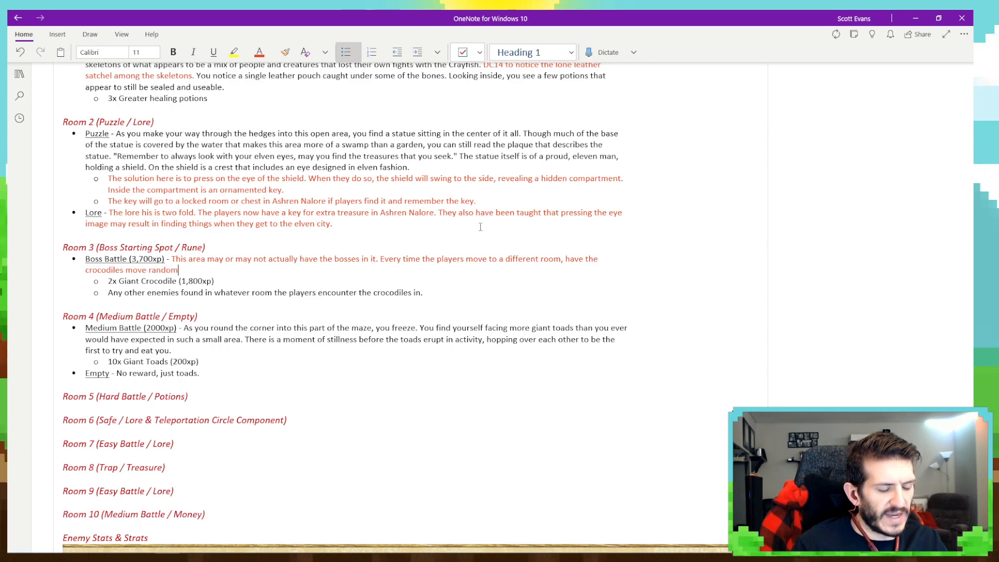
key(BackSpace)
key(BackSpace)
key(BackSpace)
key(BackSpace)
key(BackSpace)
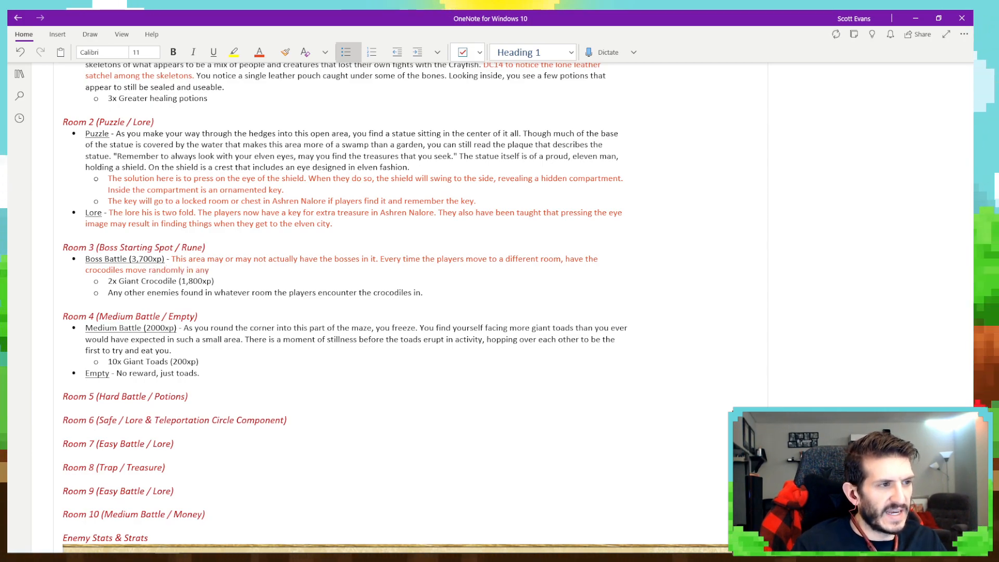
text(to any connecte)
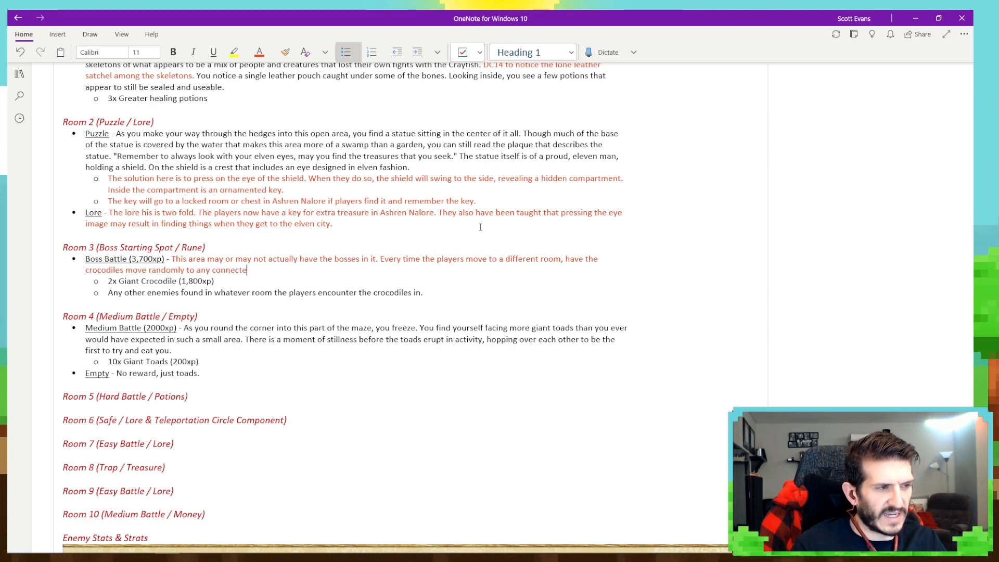
text(d area.)
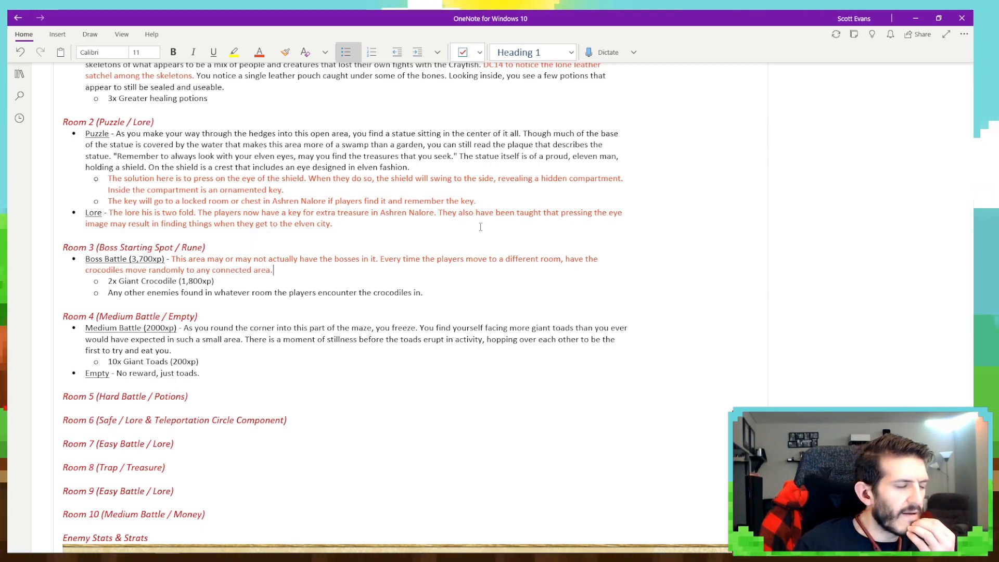
Finish the orange-red Boss Battle note with the sentence "This can be done with dice or at DM discretion.".
text( Th)
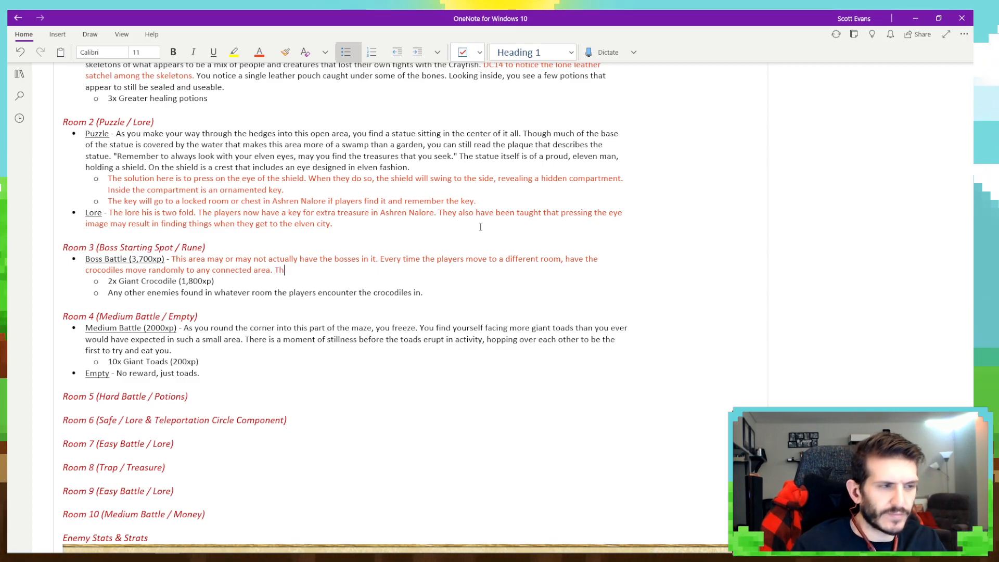
text(is can be done with die)
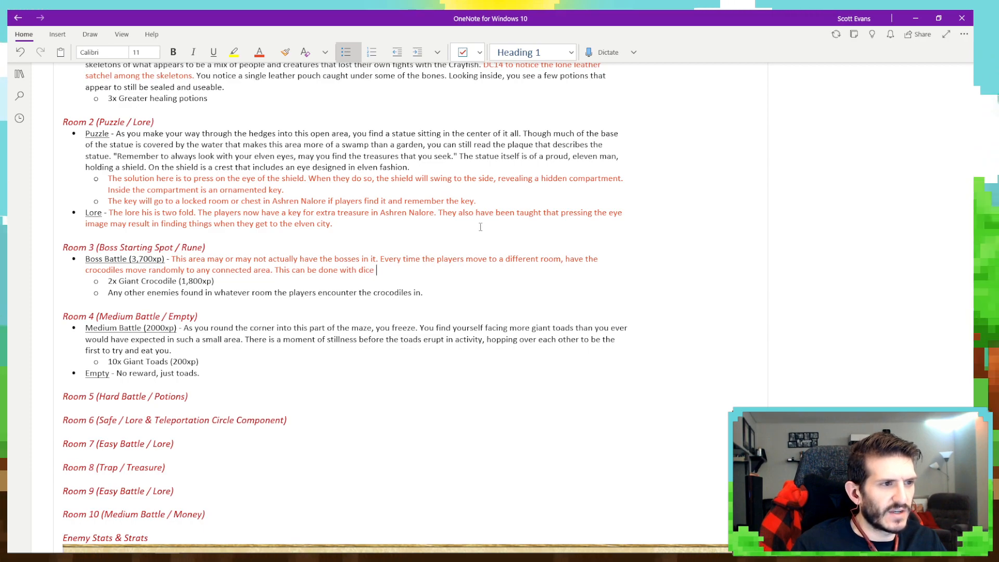
text(or at DM d)
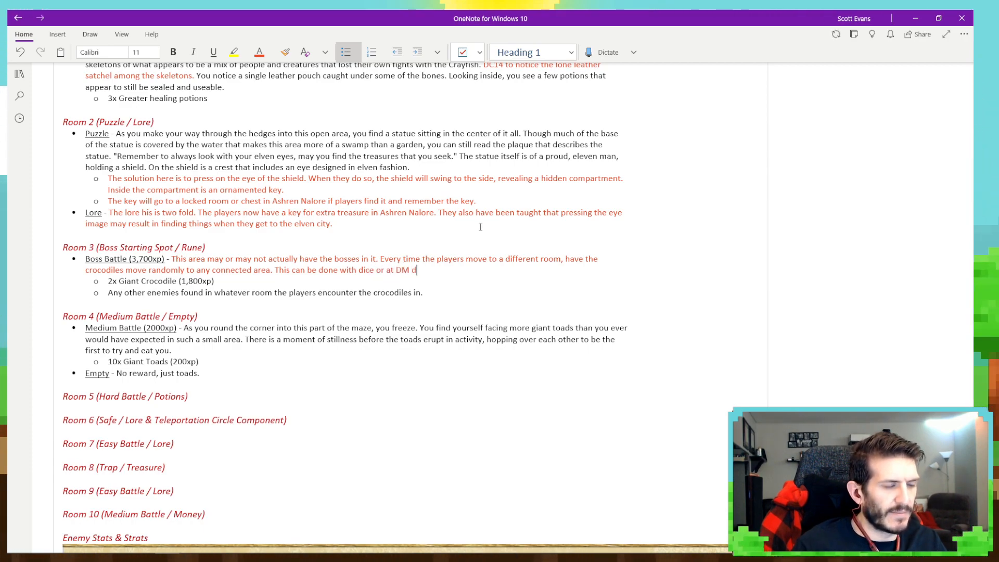
text(iscretion.)
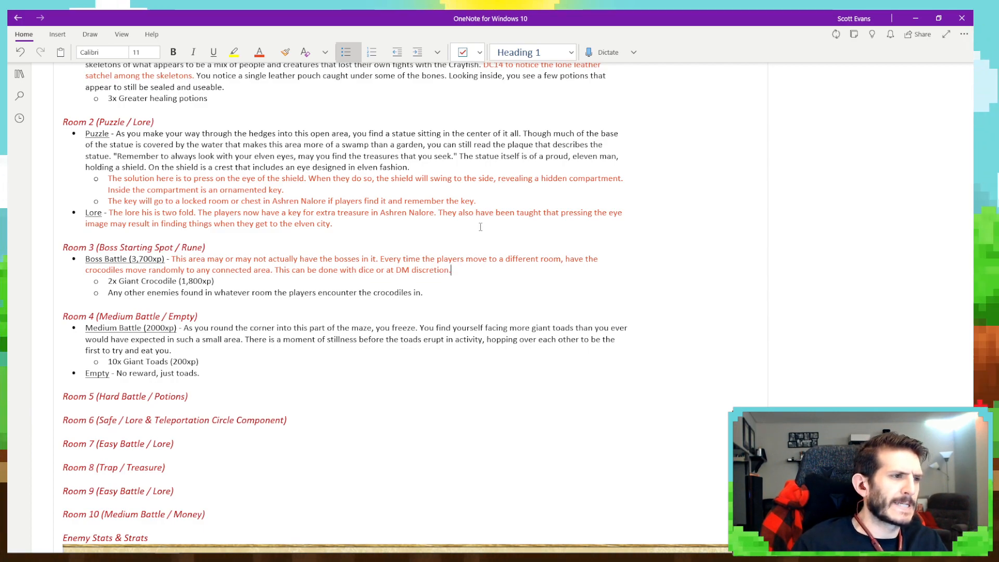
Switch the text colour back to black and continue the Room 3 Boss Battle note with "As you move to the next swampy area,".
click(264, 52)
click(287, 111)
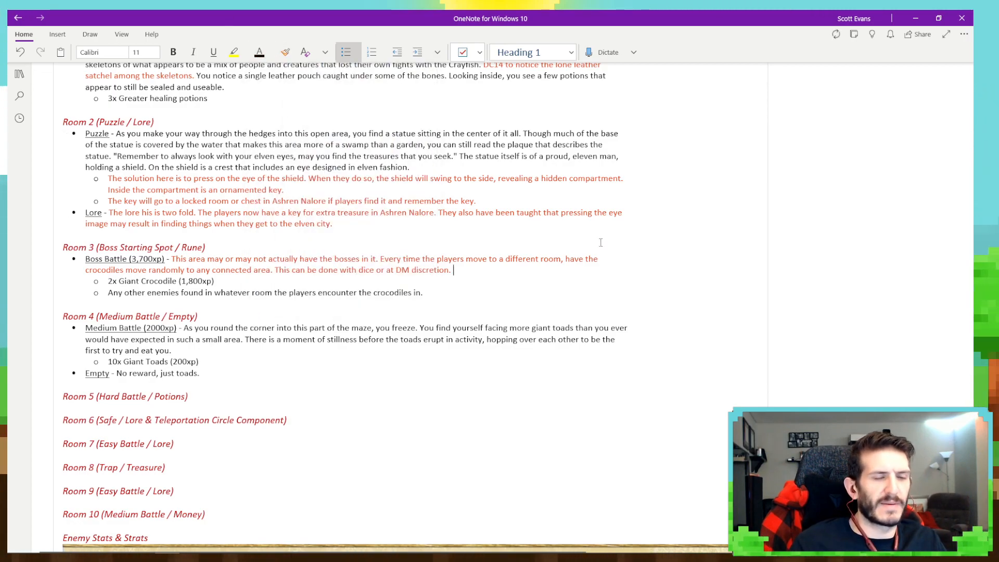
text(As you )
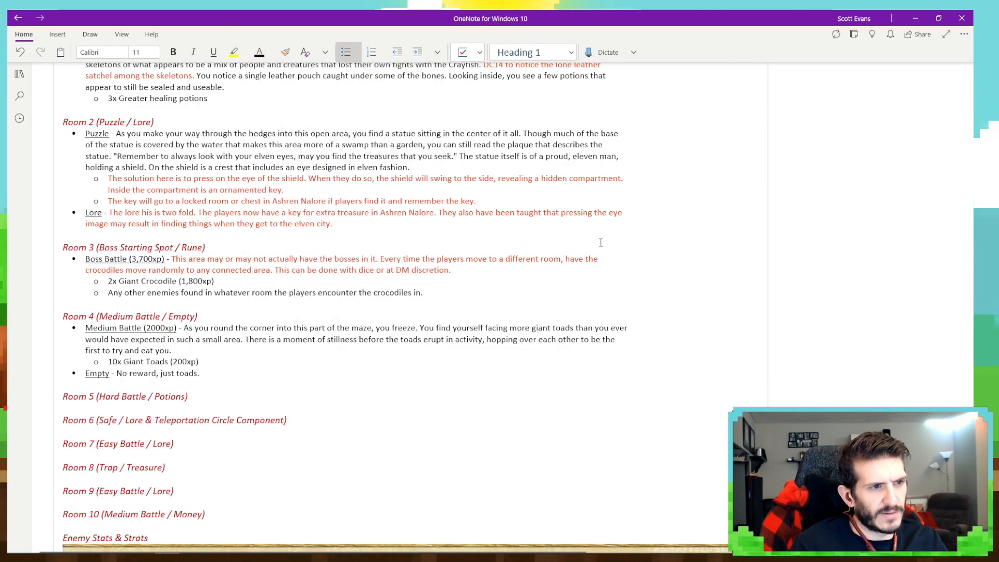
text(move )
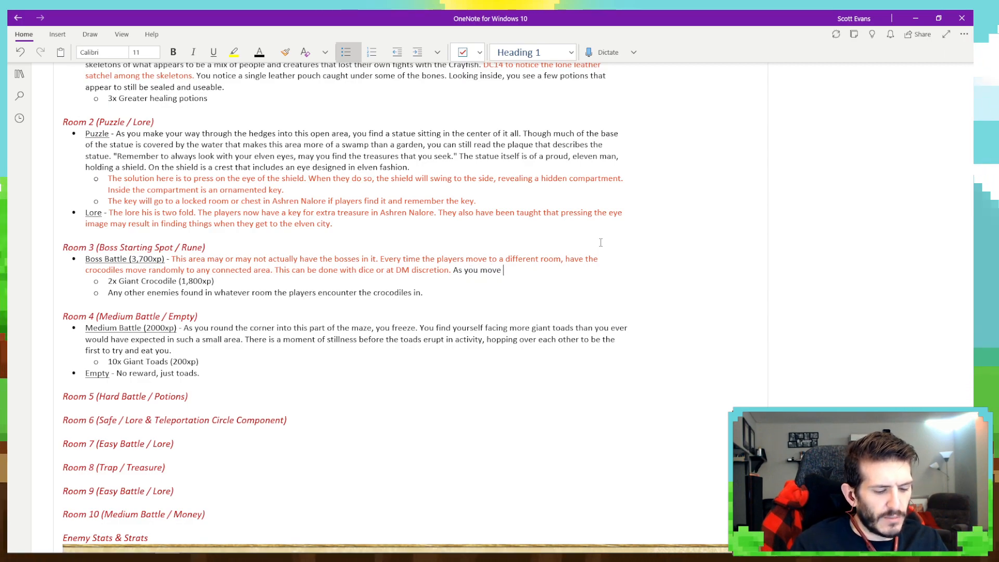
text(to the next swampy area, sud)
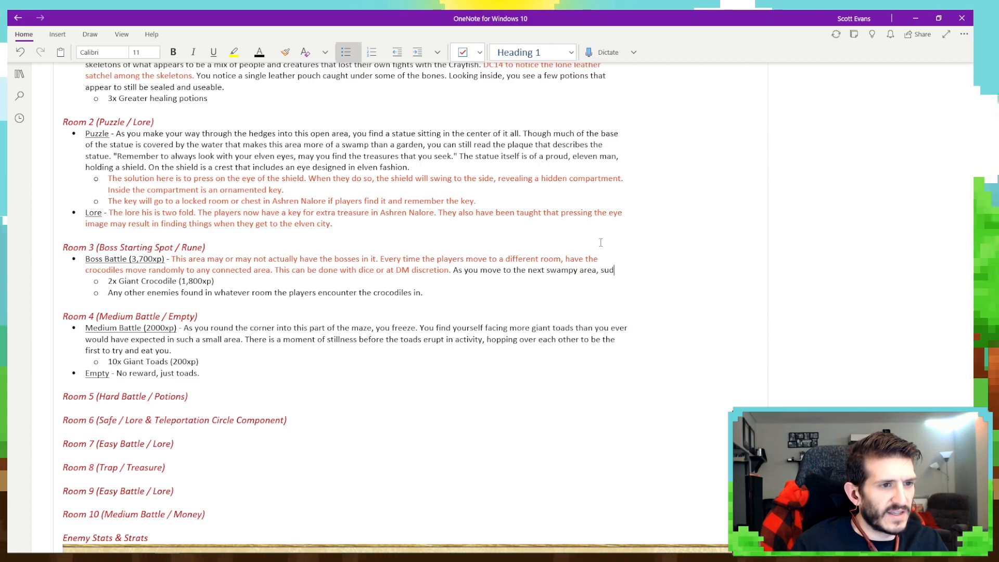
text(denly yo)
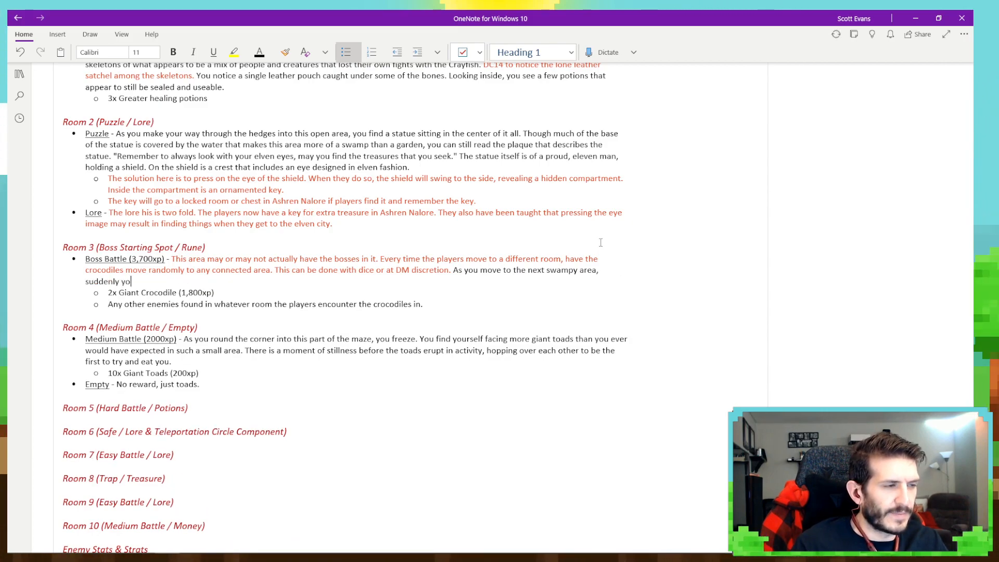
key(BackSpace)
key(BackSpace)
key(BackSpace)
key(BackSpace)
key(BackSpace)
key(BackSpace)
key(BackSpace)
key(BackSpace)
key(BackSpace)
key(BackSpace)
key(BackSpace)
key(BackSpace)
key(BackSpace)
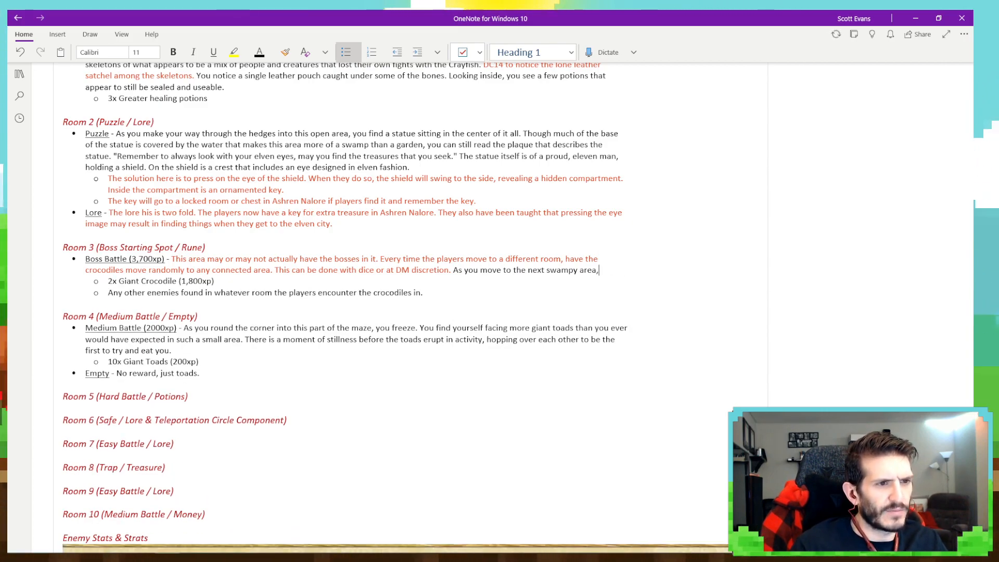
Complete the black Boss Battle sentence with "you notice some moving ripples among knee deep water.".
text(yo)
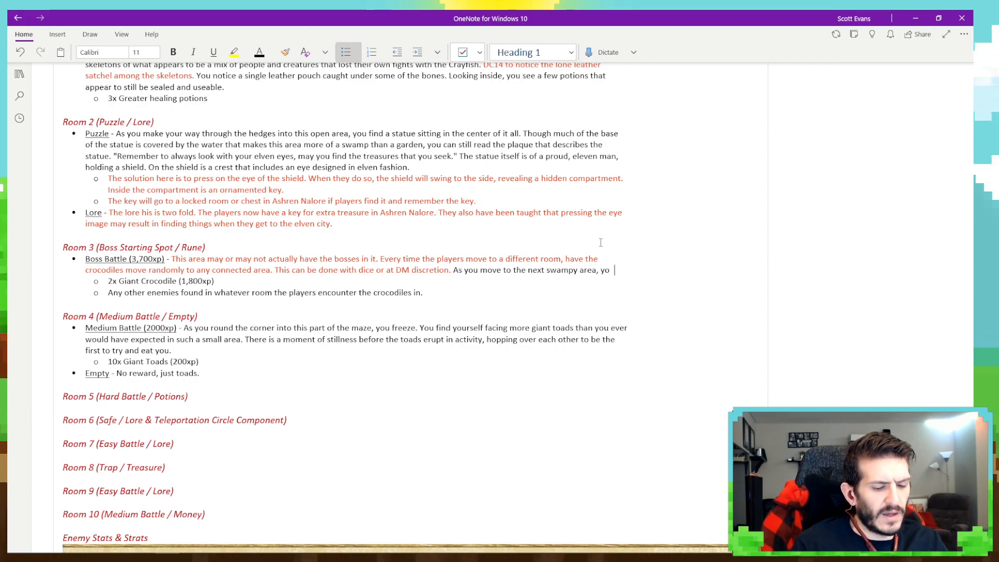
text(u notice some )
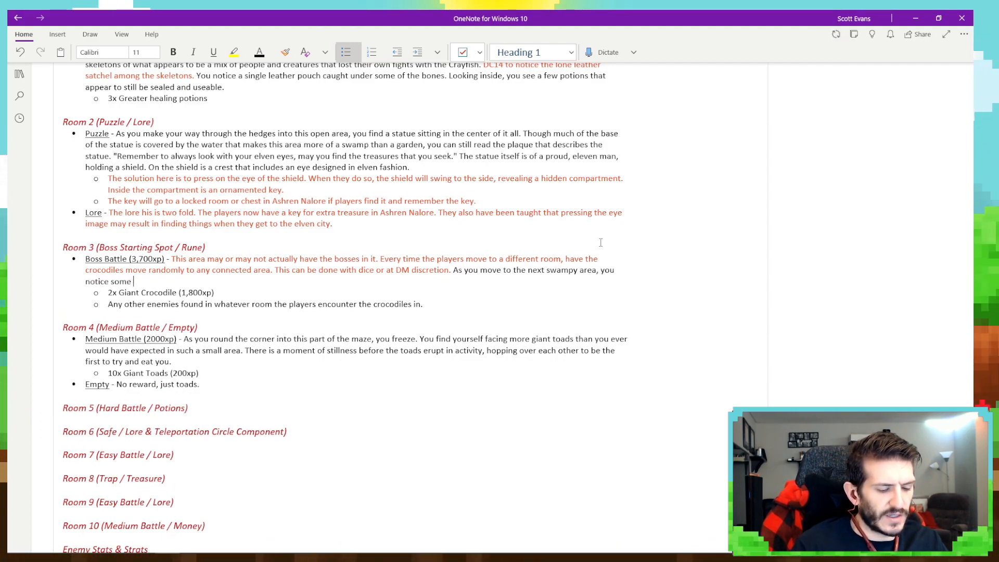
text(moving ripple)
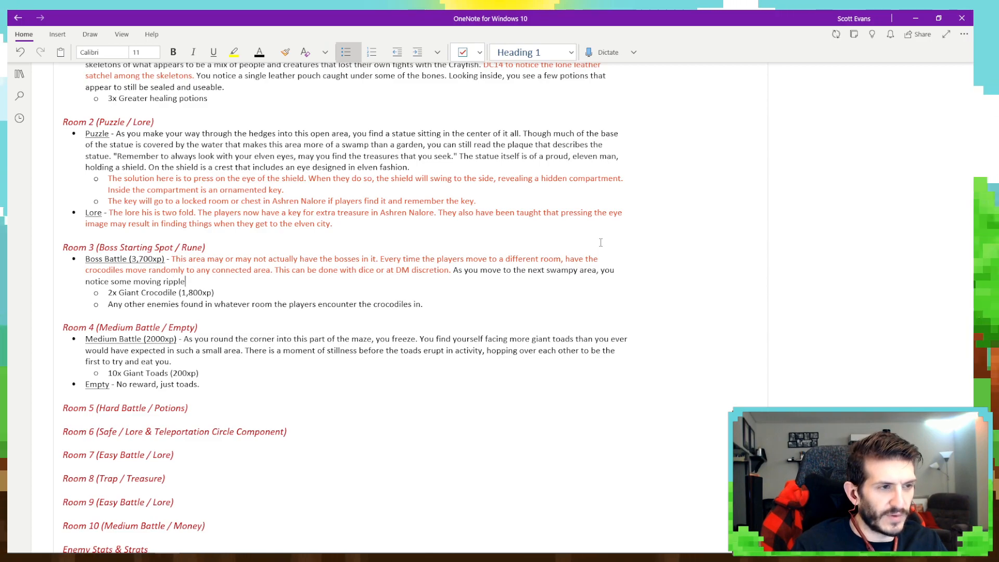
text(s among the)
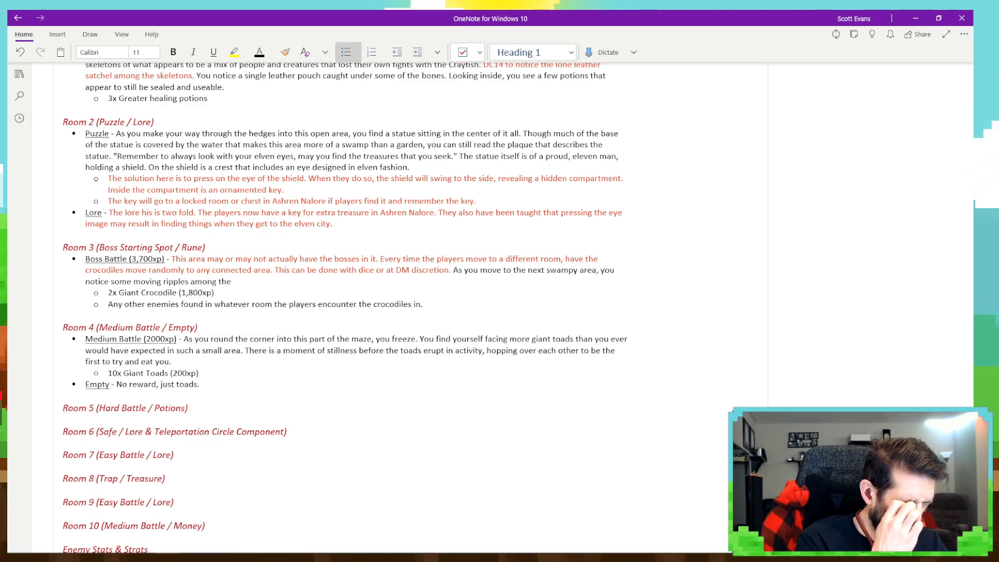
key(BackSpace)
key(BackSpace)
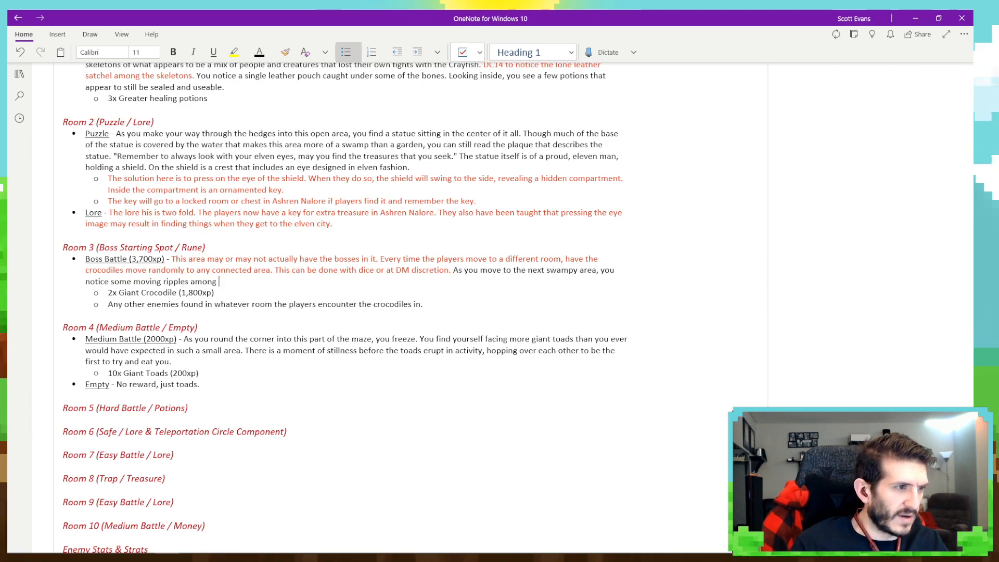
key(BackSpace)
key(BackSpace)
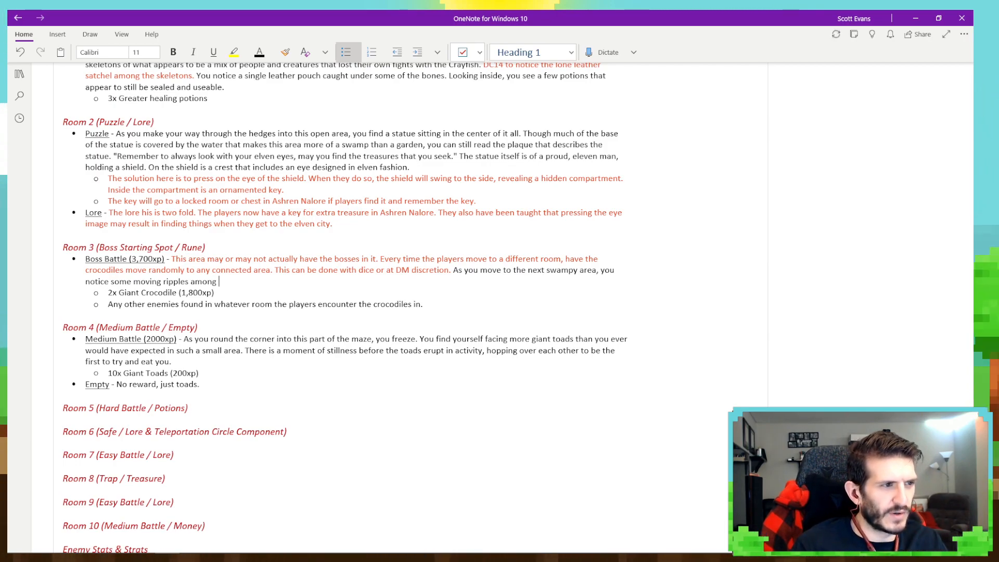
text(knee)
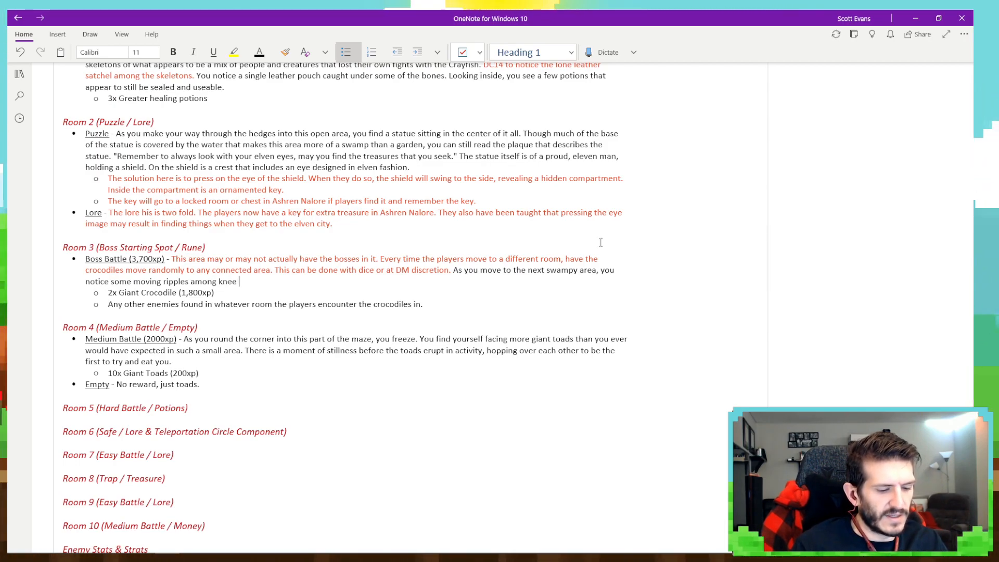
text( deep water.)
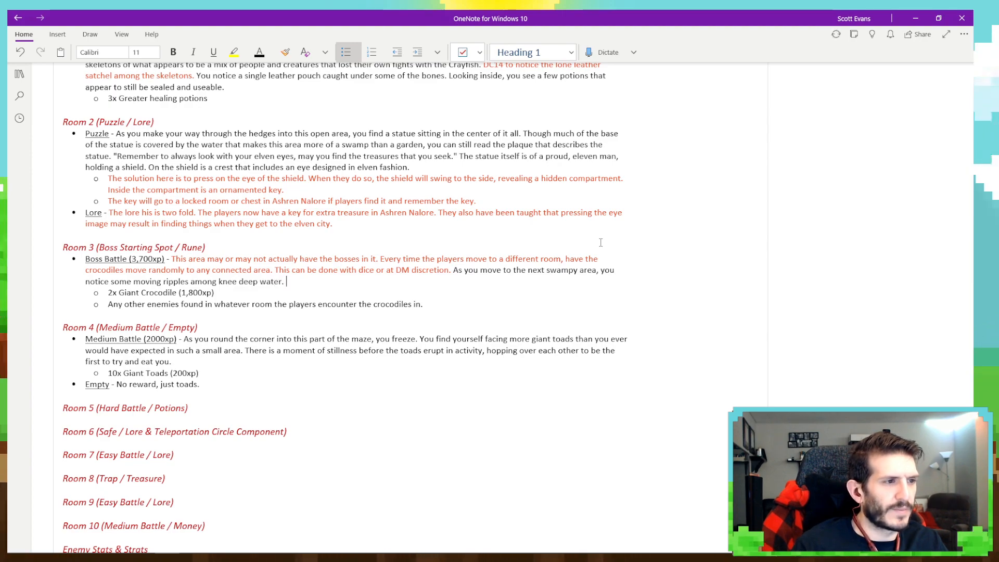
Continue the Boss Battle note with "It takes a moment, but you realize just in time to draw your weapons that these ripples are".
text( It takes a m)
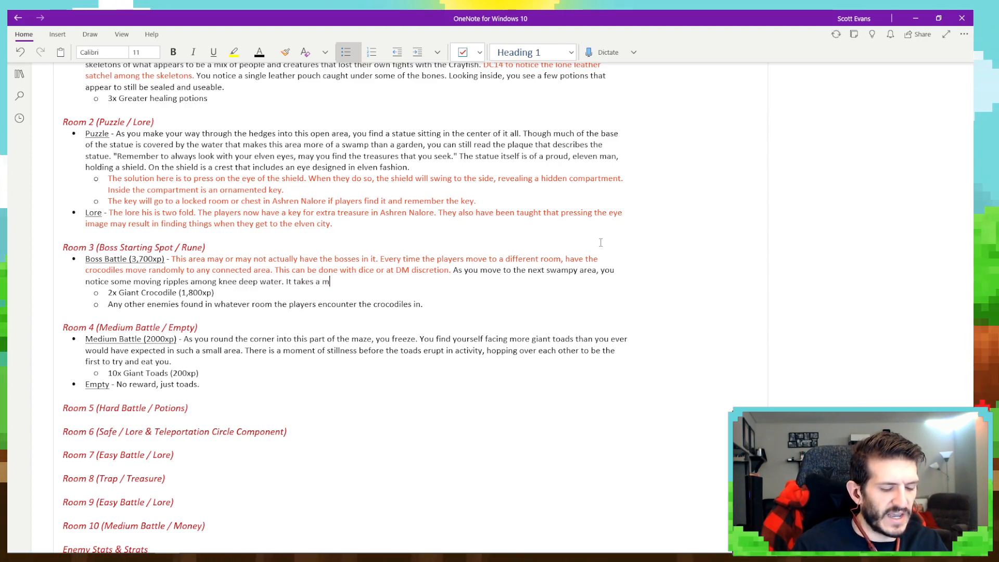
text(oment, but you)
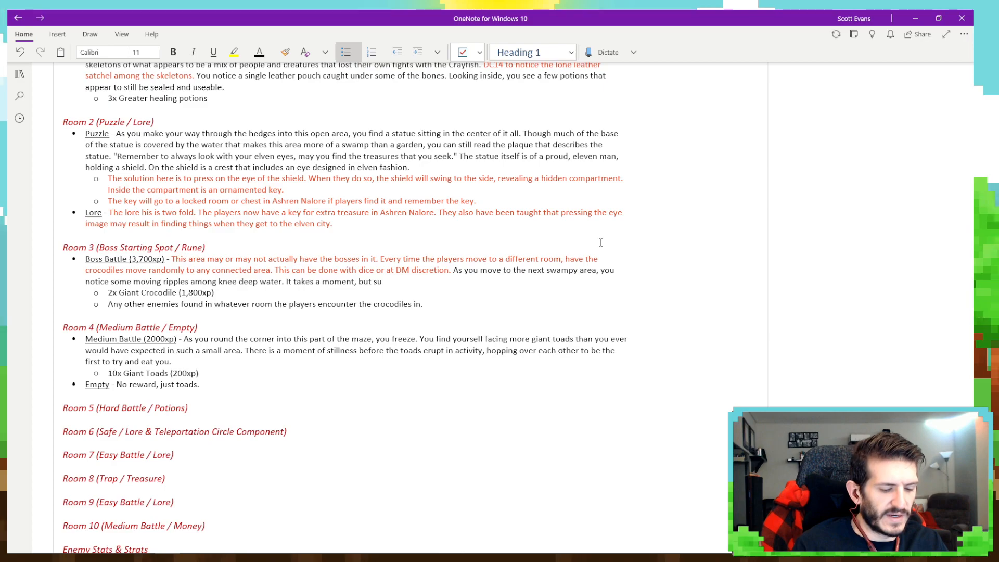
text( reali)
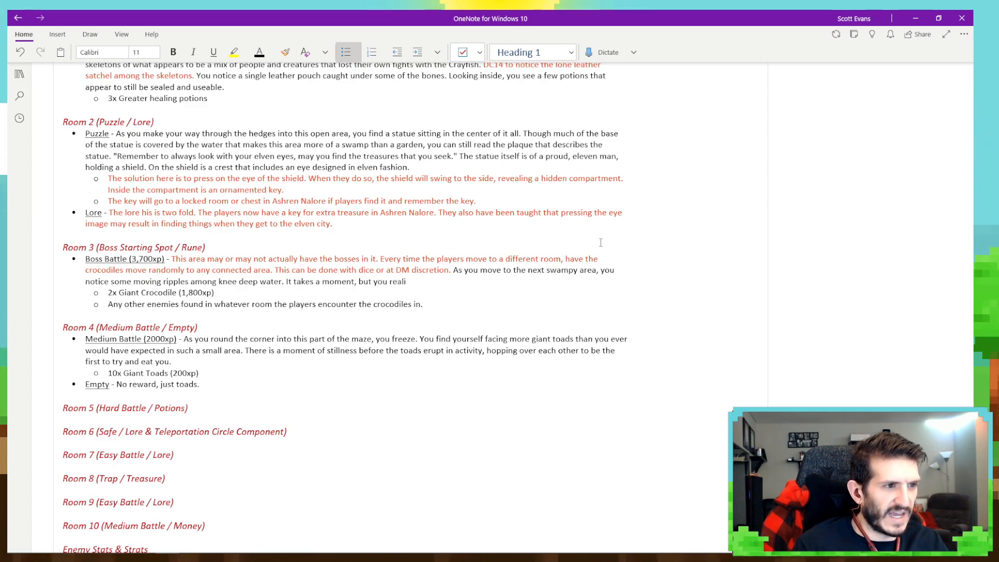
text(ze just in time to draw)
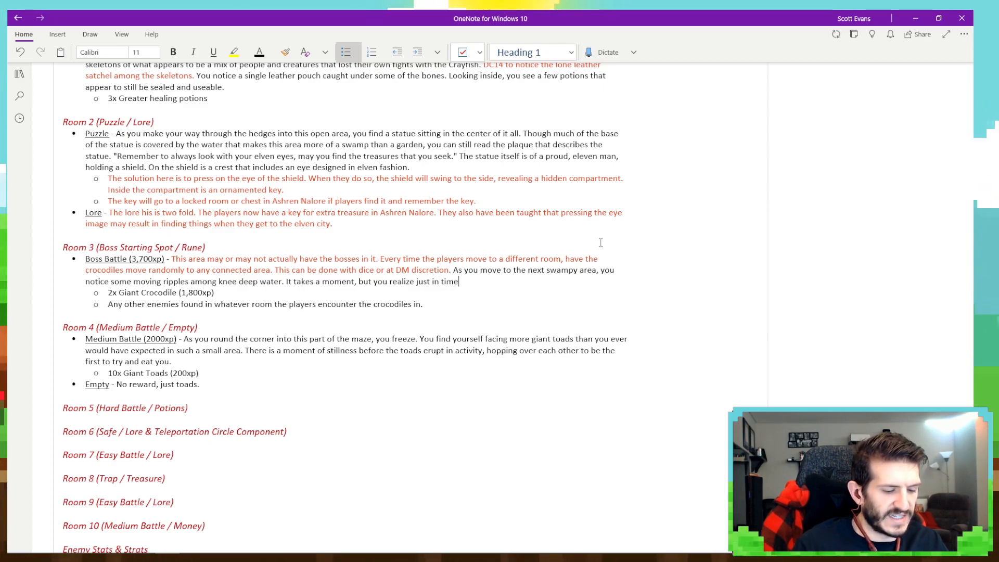
text(ur we)
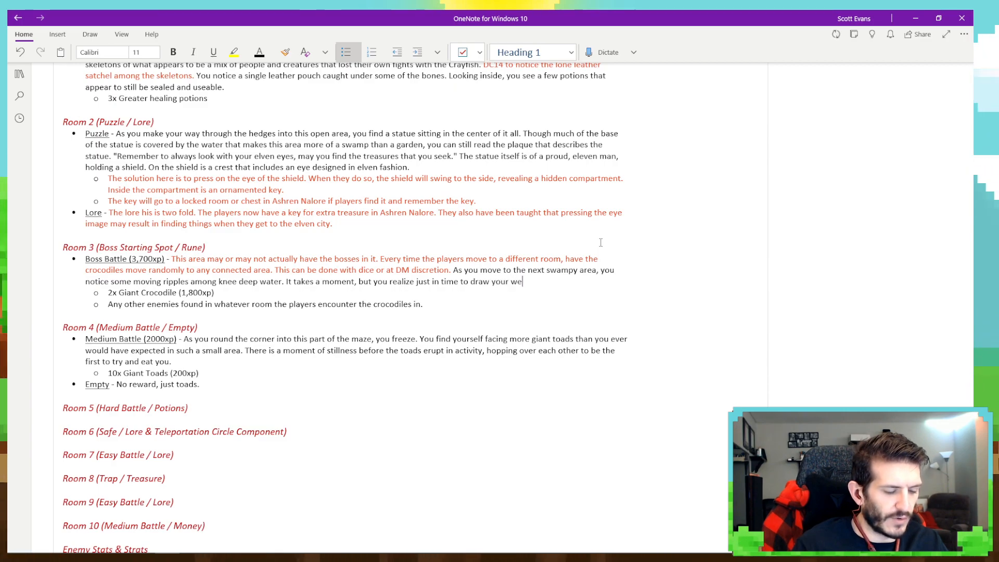
text(apons that these)
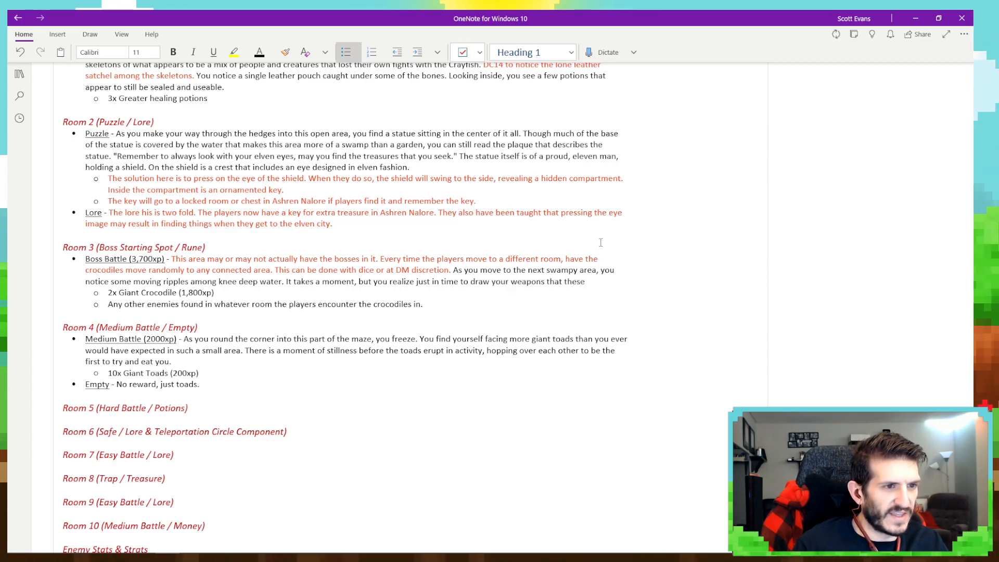
text( ripples are)
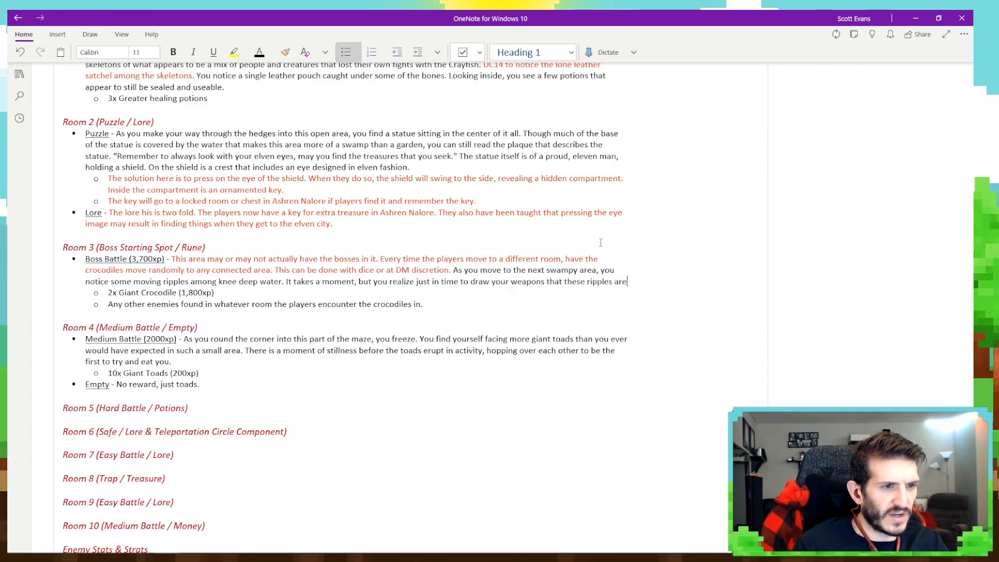
Finish the Boss Battle description with "caused by a pair of very large, and very territorial crocodiles.".
text( caused by )
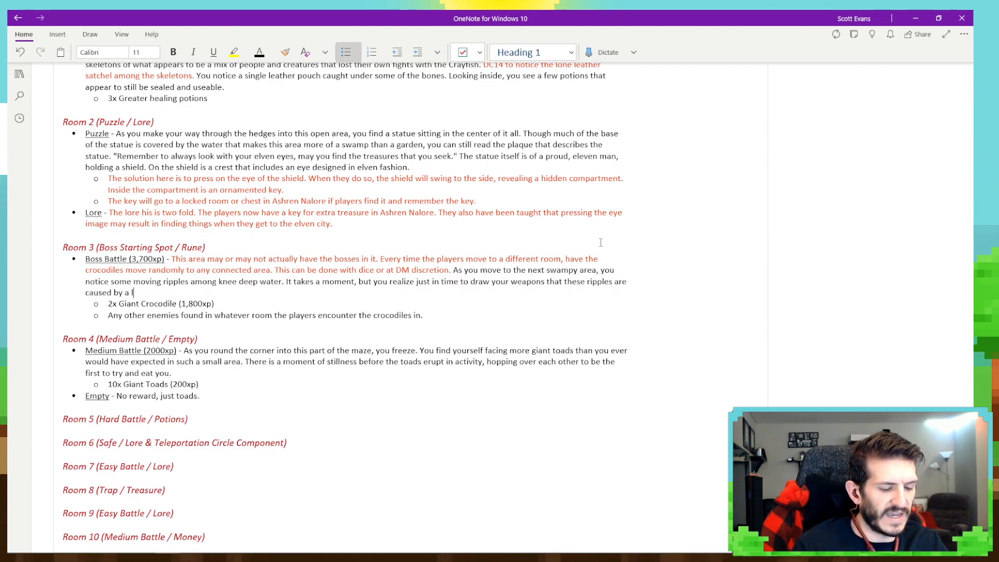
text(a pai)
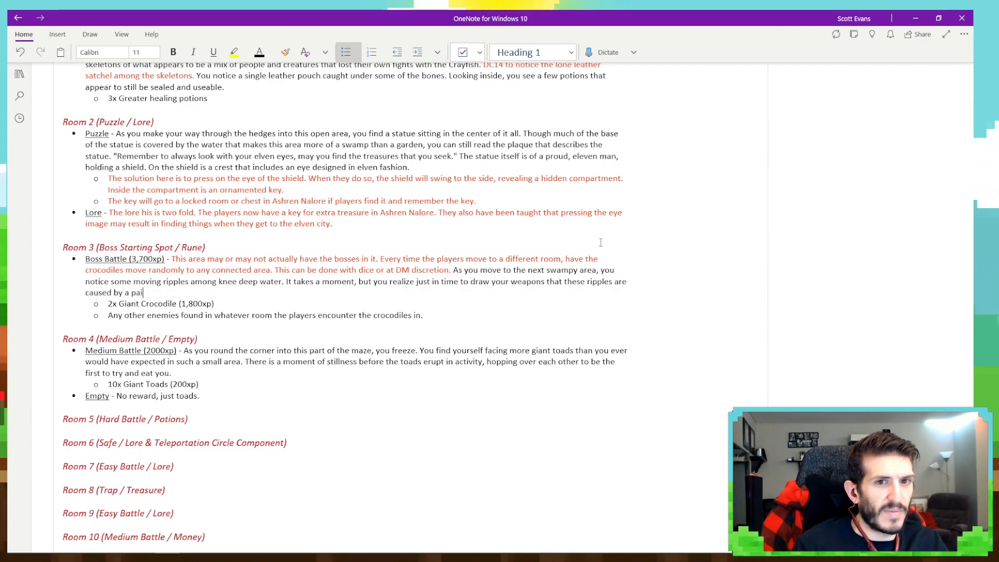
text(r of very l)
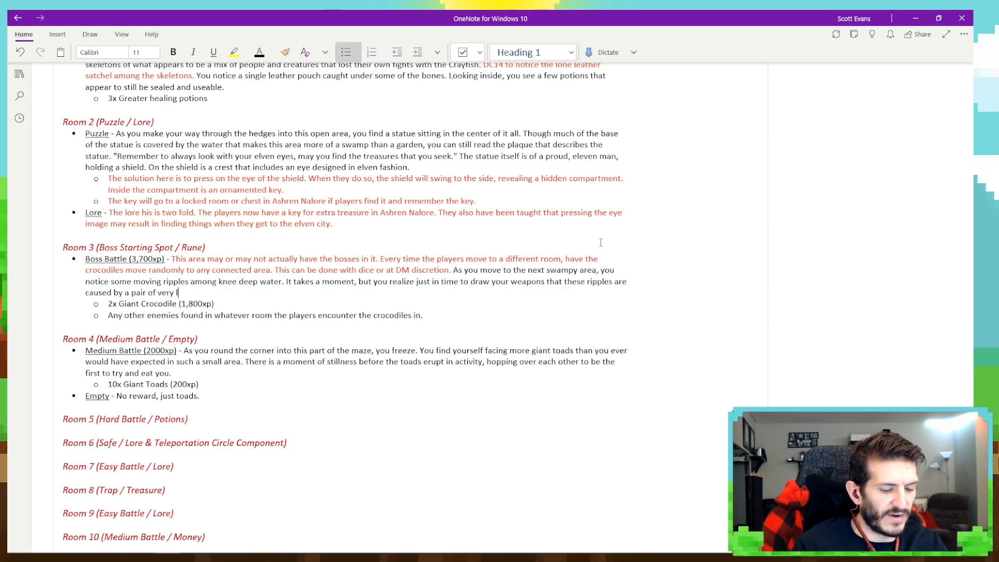
text(arge, and ve)
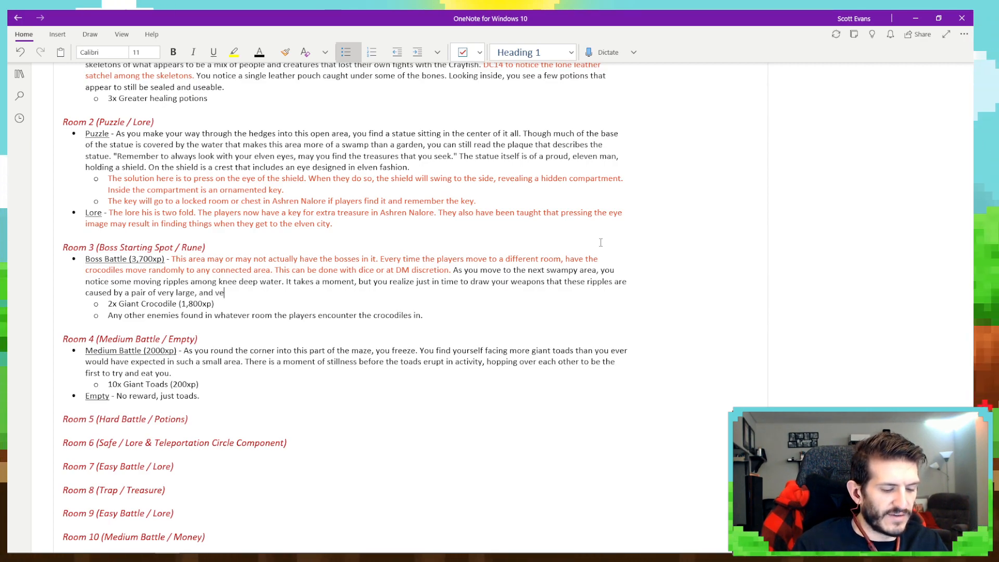
text(ry territorial )
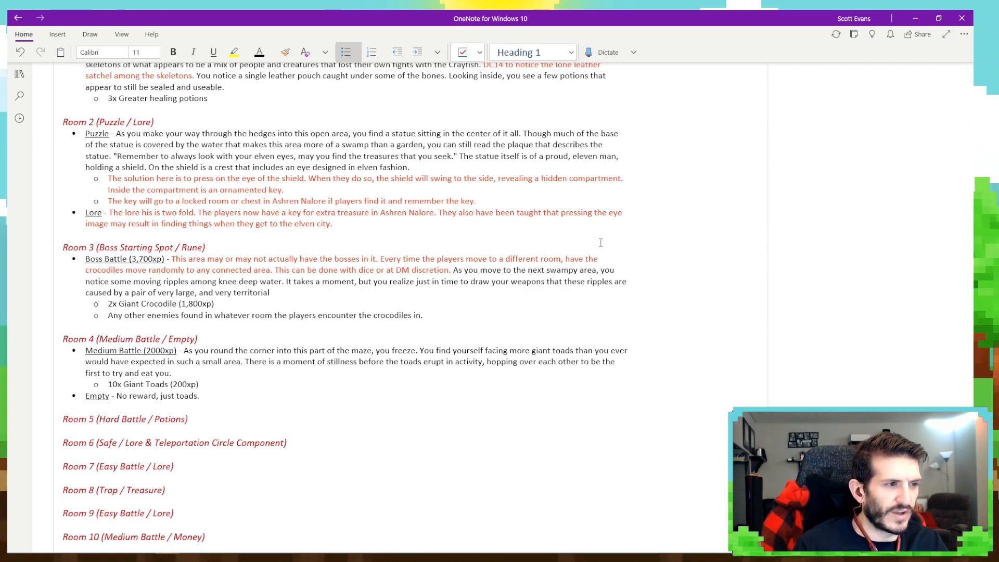
text(crocodiles.)
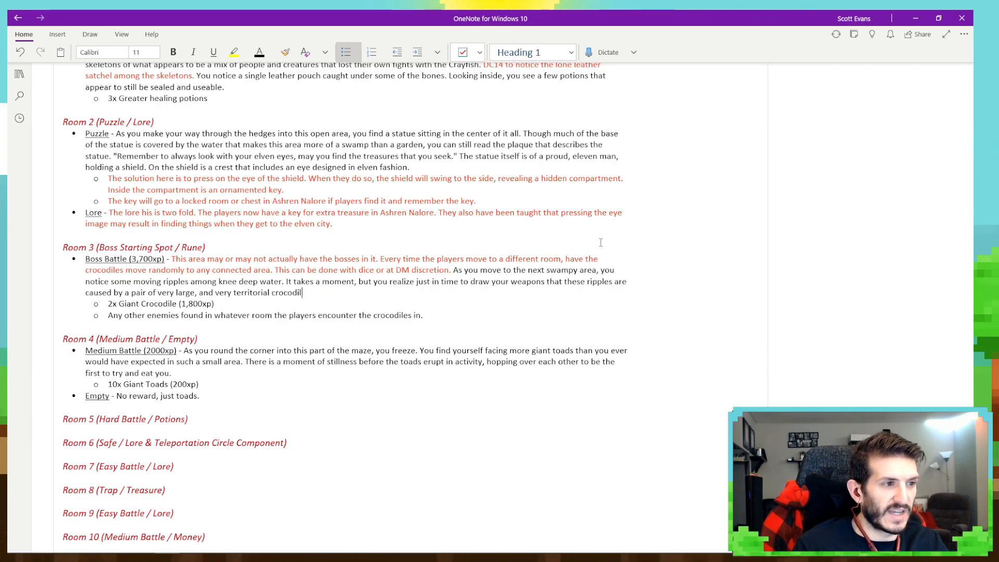
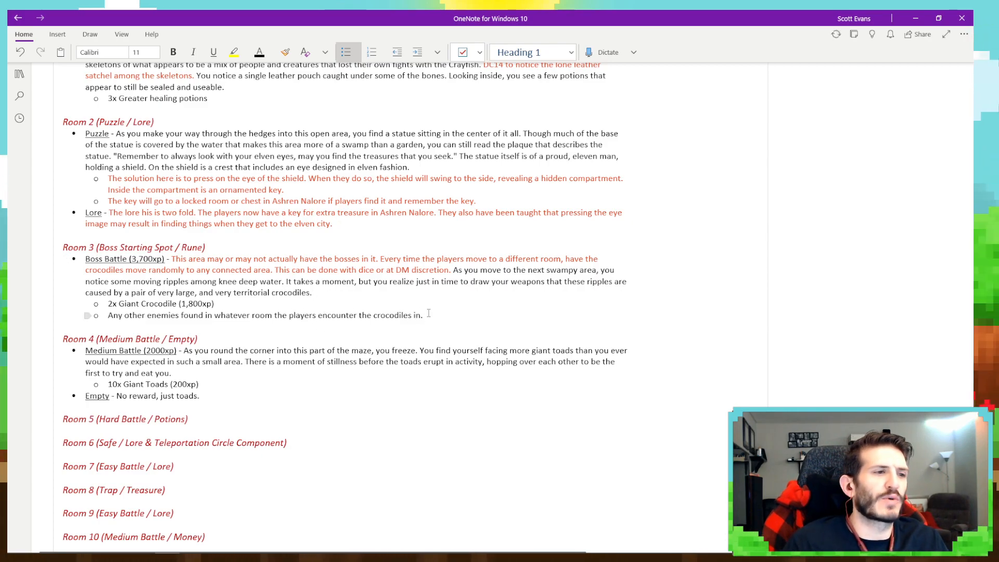
Add a main-level bullet at the end of Room 3 with the underlined label "Rune" followed by a dash.
key(Return)
key(shift+Tab)
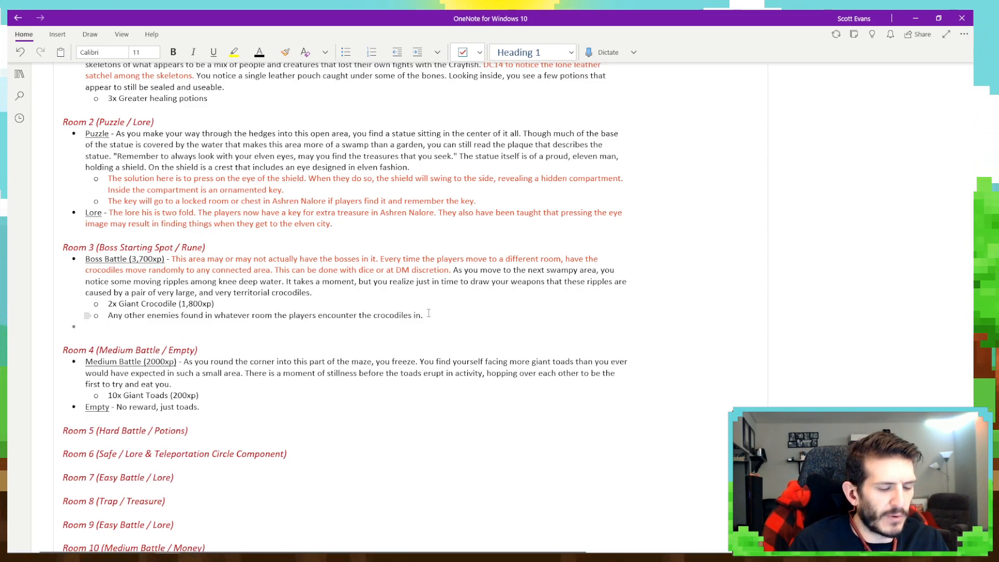
key(ctrl+u)
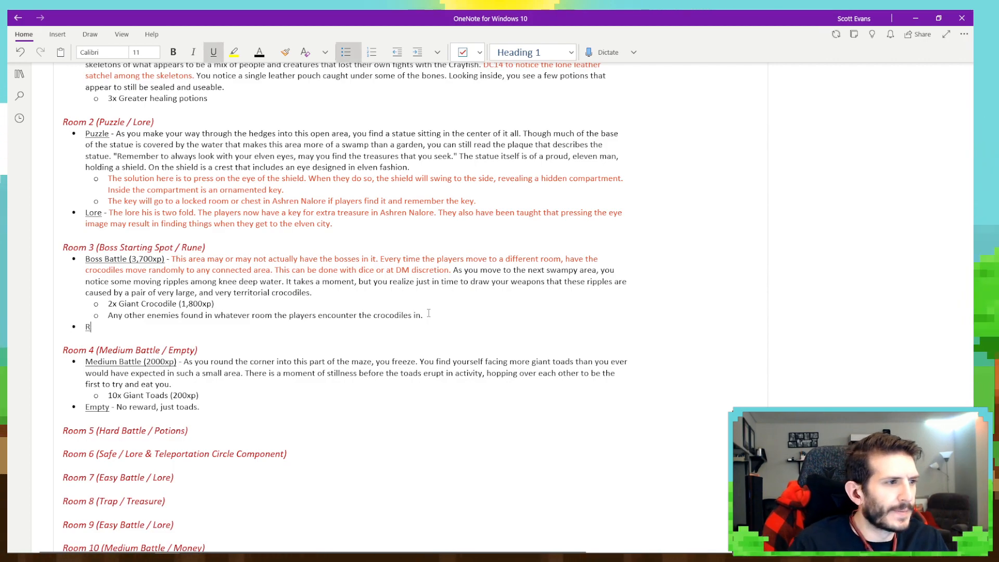
text(Rune - )
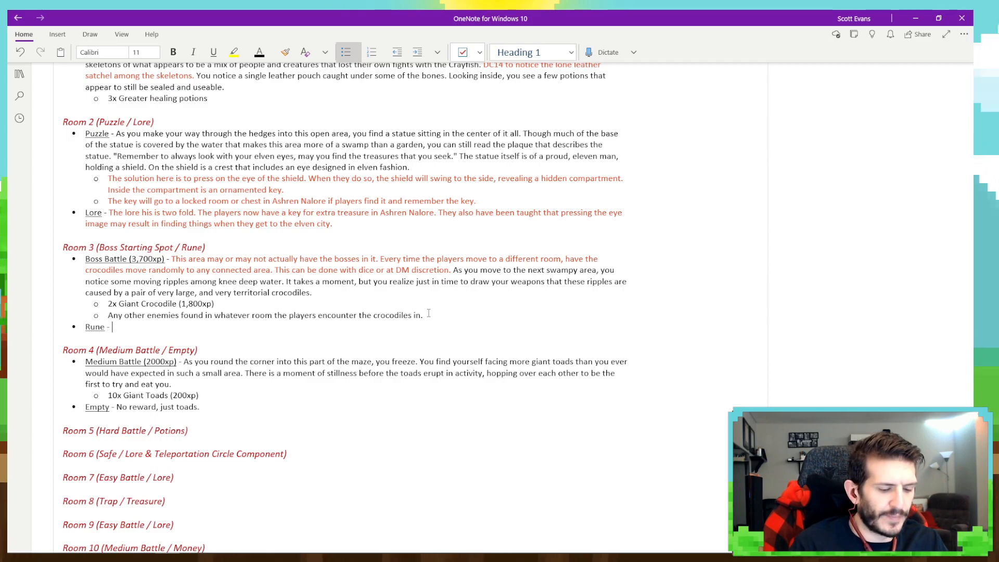
Begin the Rune note with "As you search around this largely empty area, you notice a statue near the center of it.".
text(As you s)
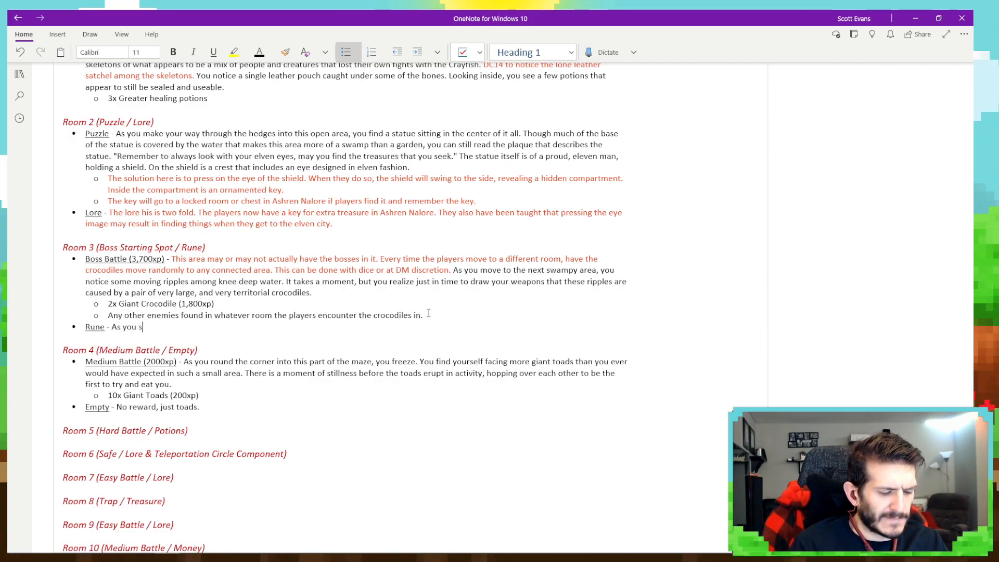
text(earch around thi)
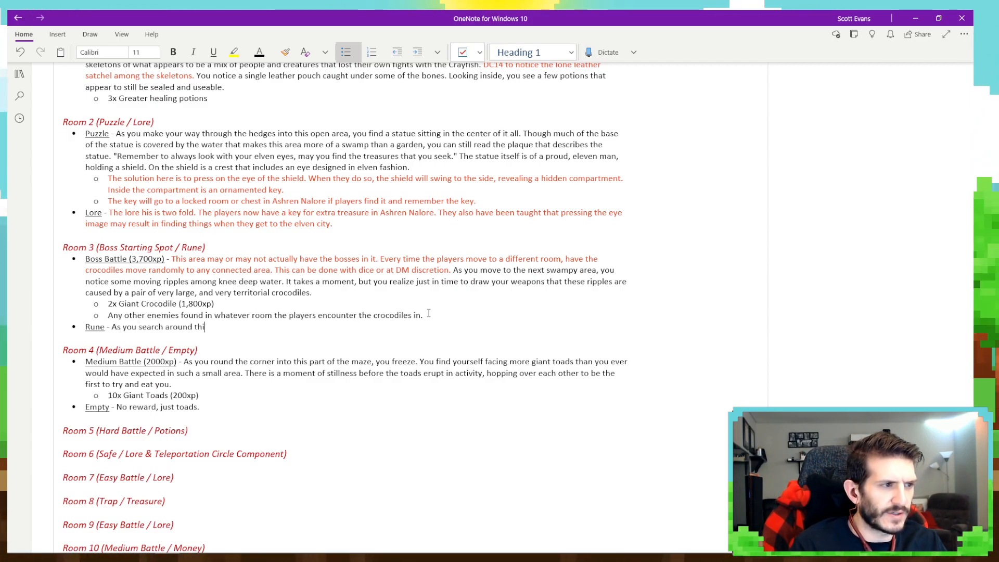
text(s otherwise empty)
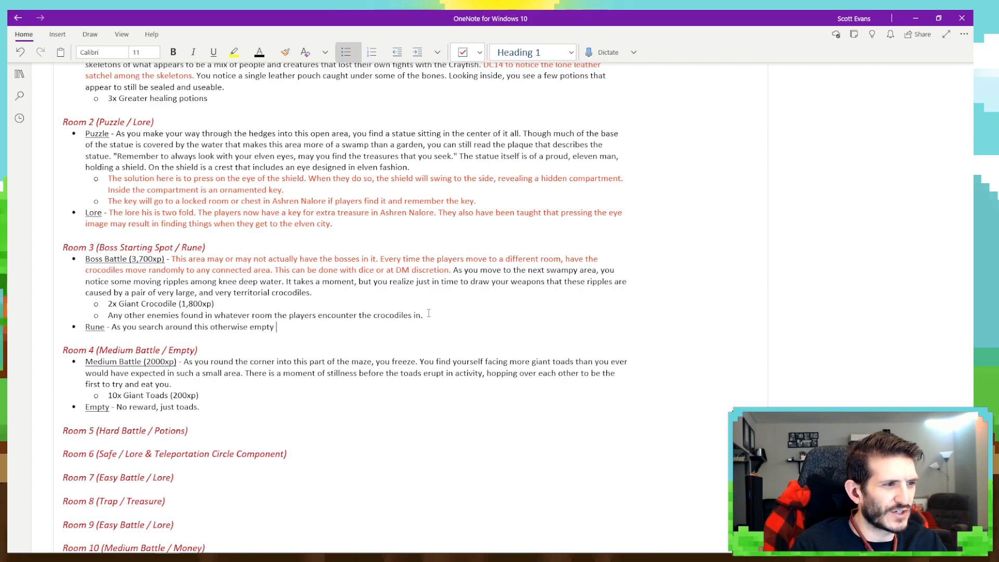
text(largely emp)
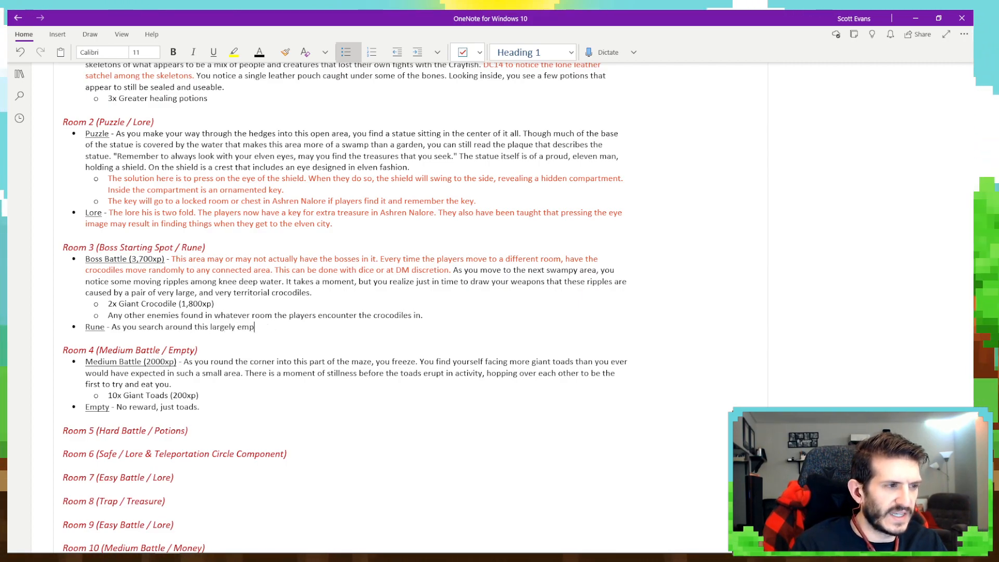
text(ty area, you)
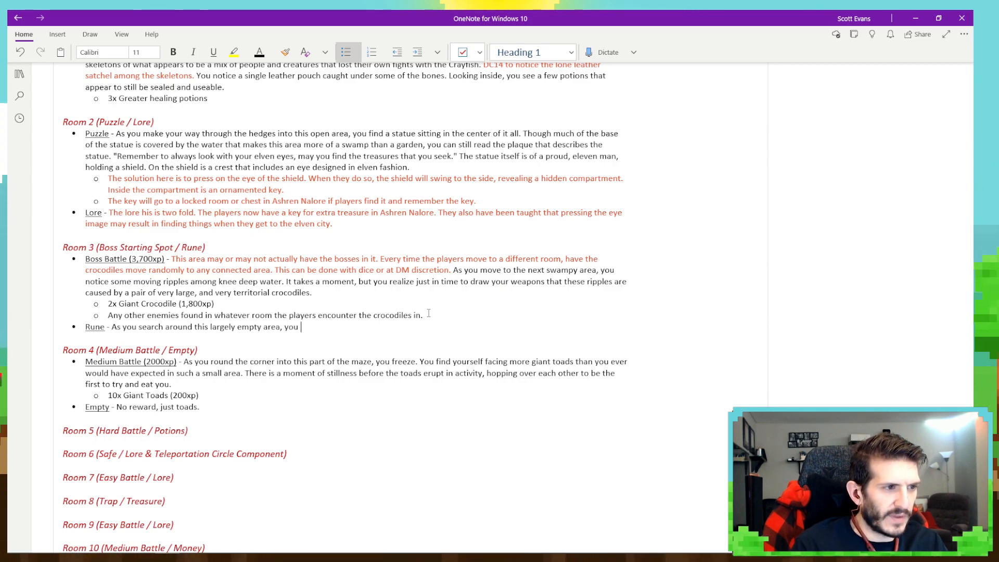
text( notice a)
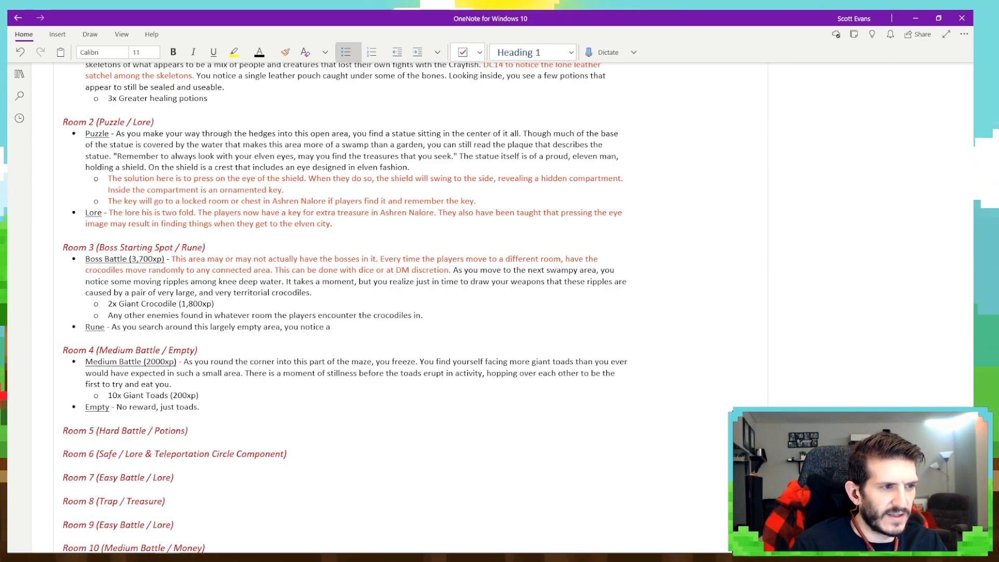
text( statue near the )
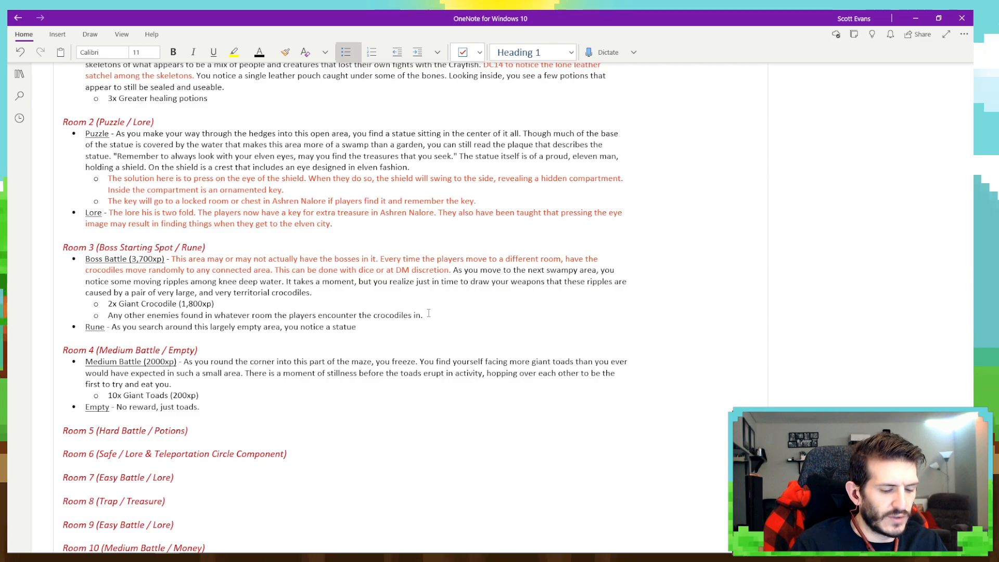
text(center o)
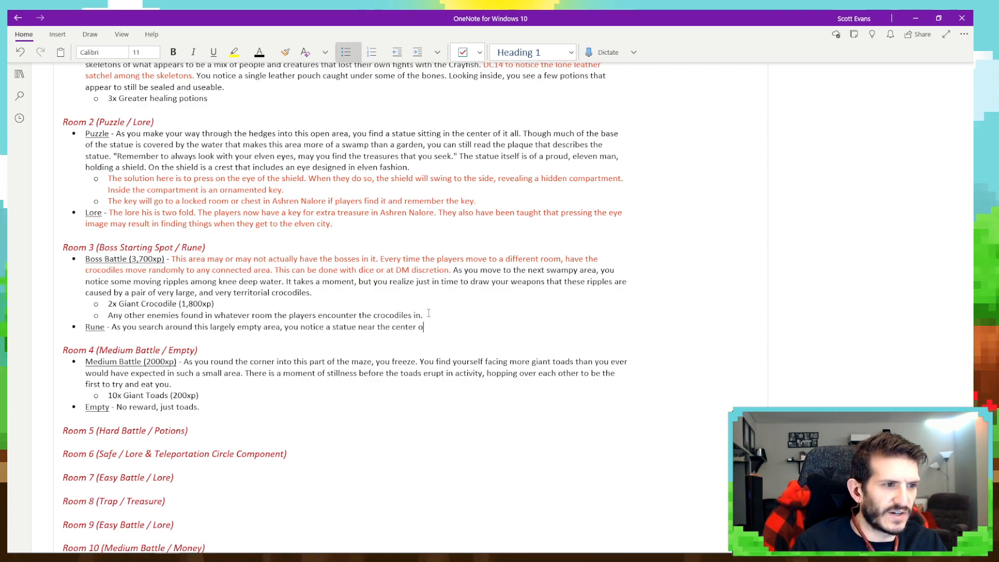
text(f it. It is)
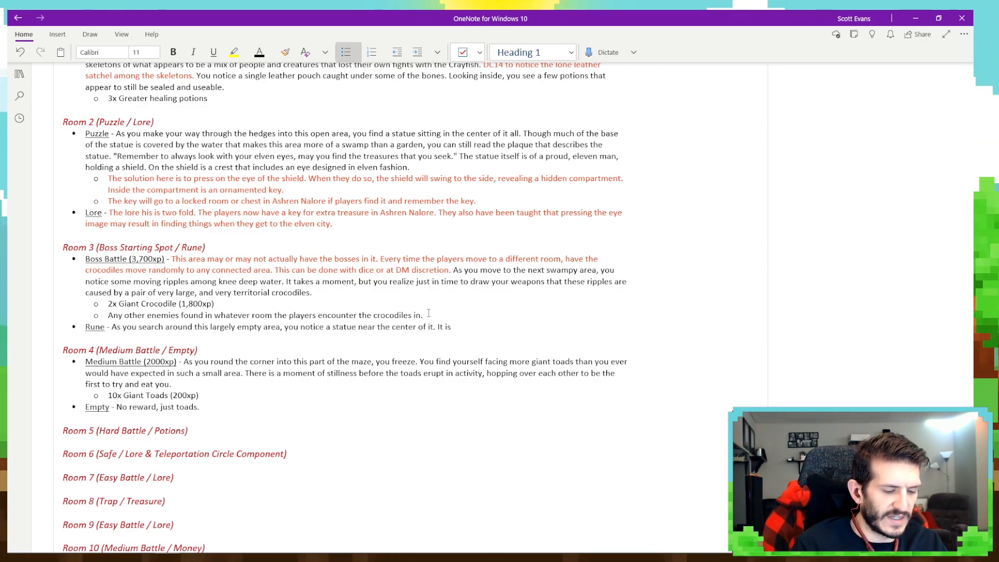
Continue the Rune note with "It is worn to the point that you can hardly make out the features of".
text( very worn)
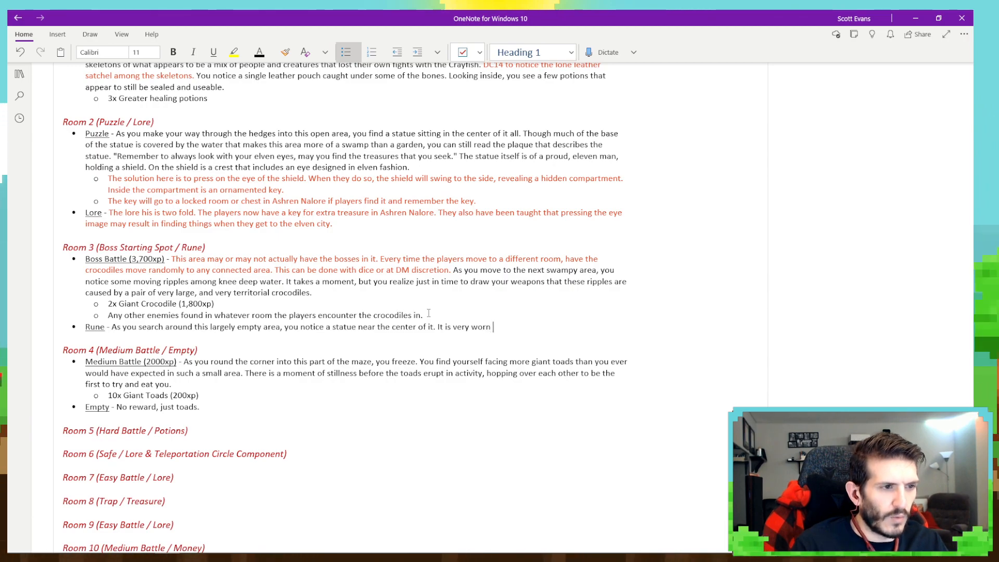
key(BackSpace)
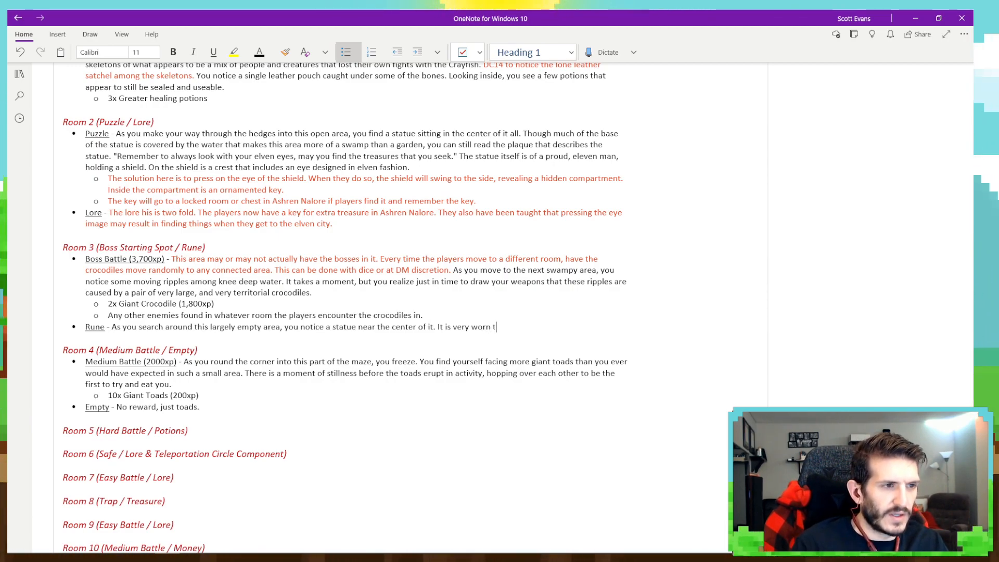
text(w)
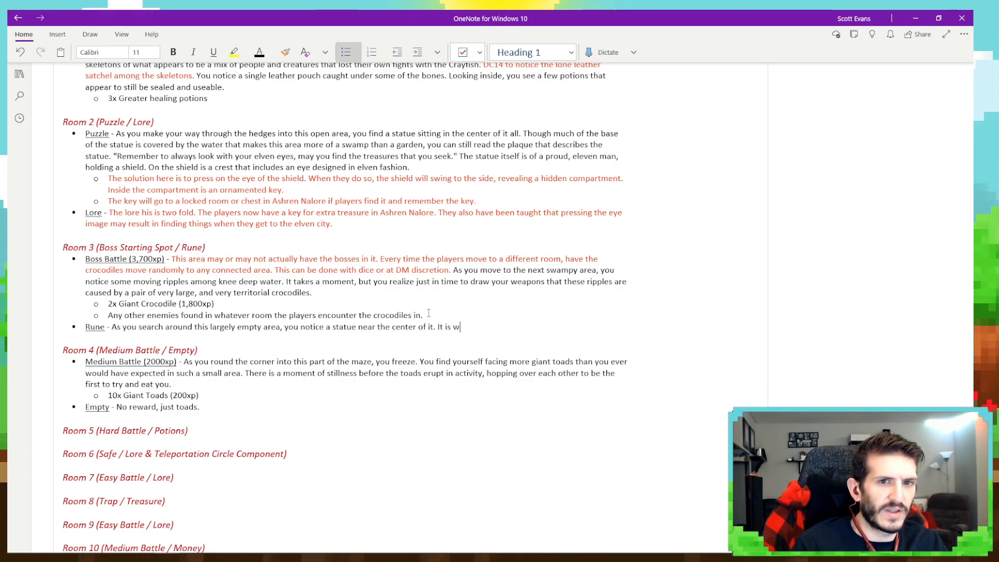
text(orn to the point )
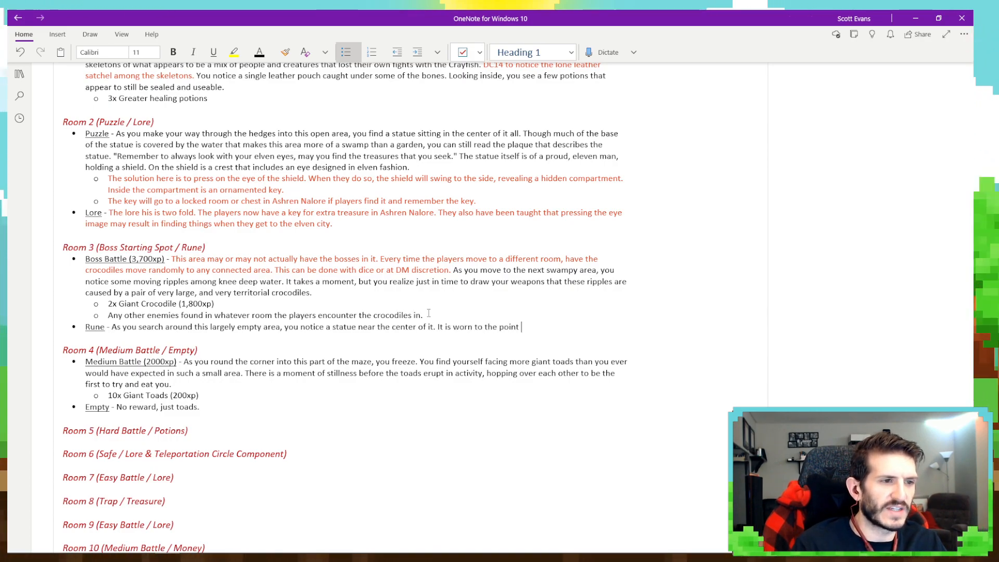
text(that you can ha)
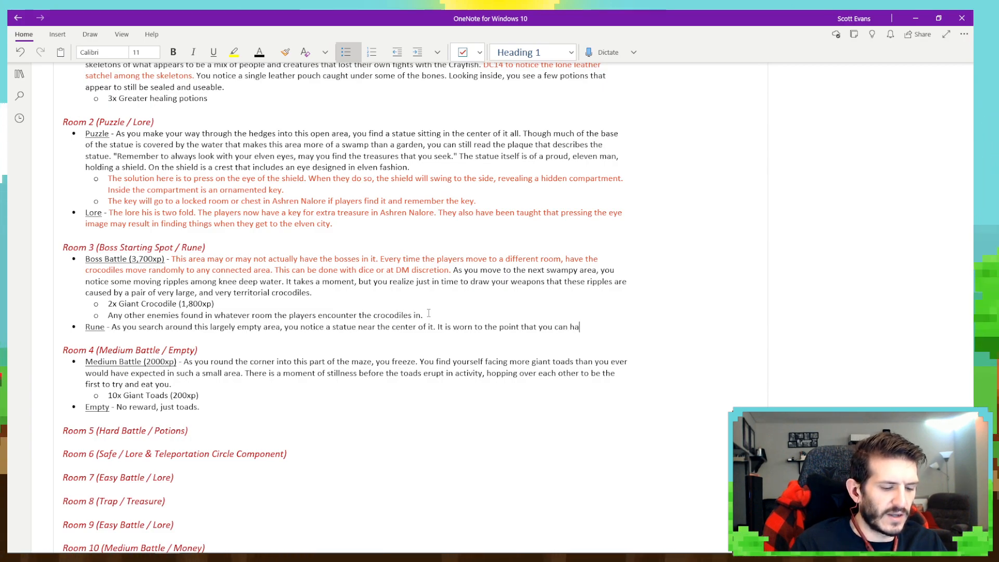
text(rdly make out the )
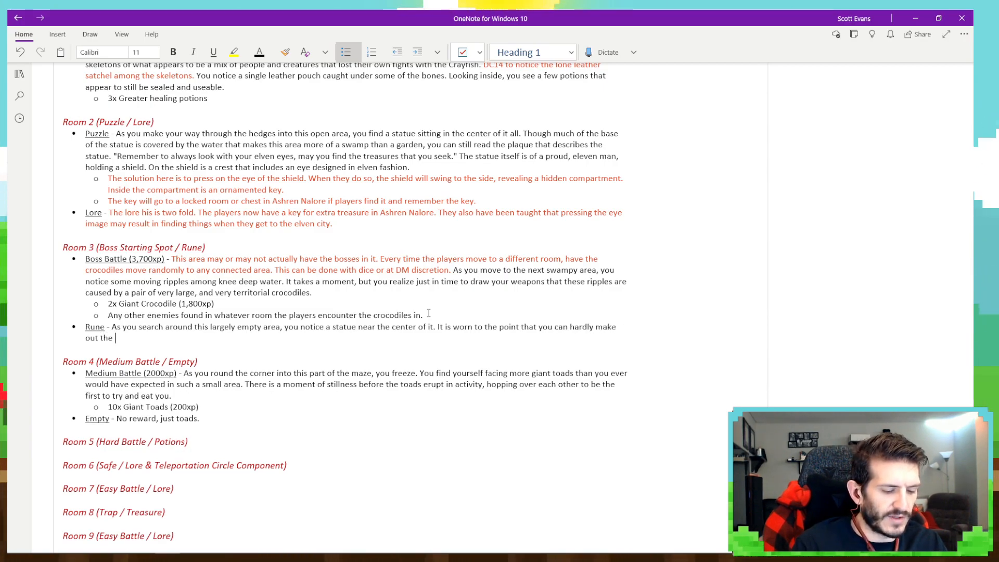
text(features of t)
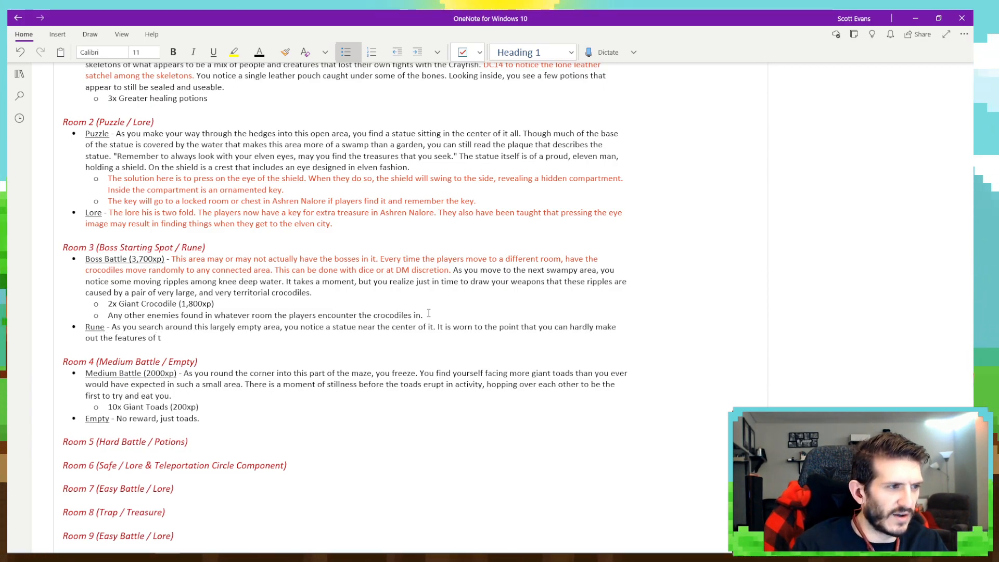
Complete the Rune note's second sentence with "this apparent stone carving of a humanoid (likely an elf).".
text(his apparet)
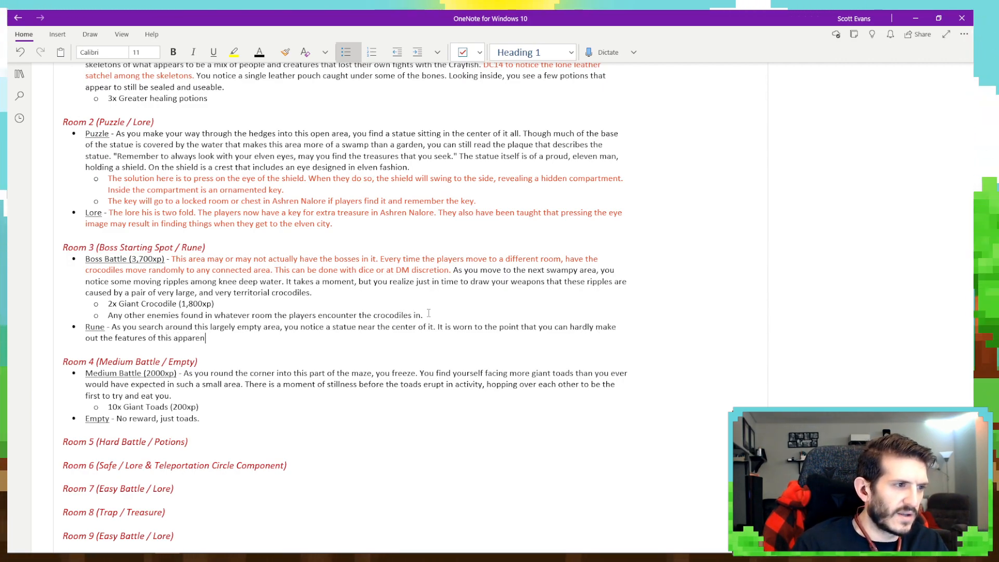
text(t stone c)
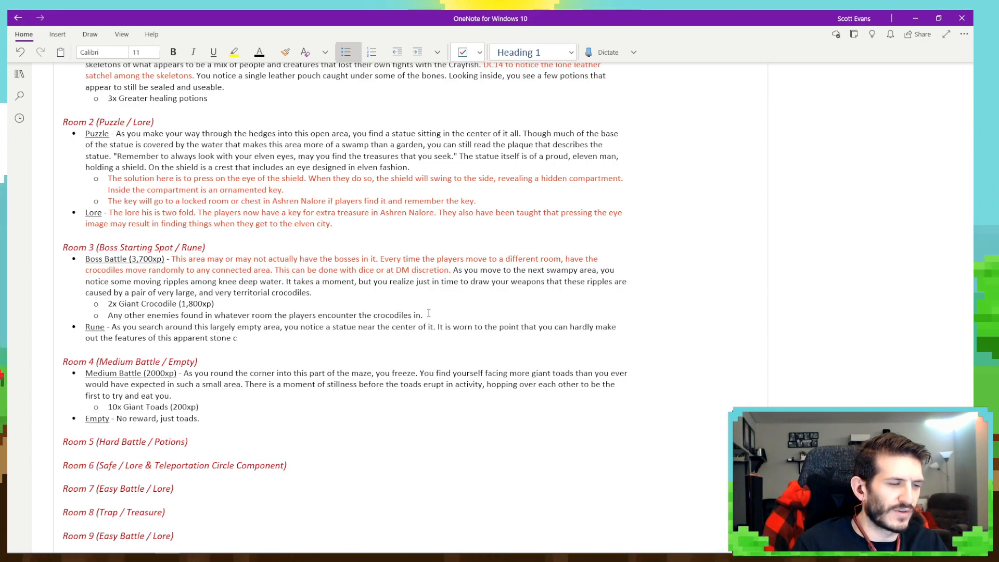
text(arving of a )
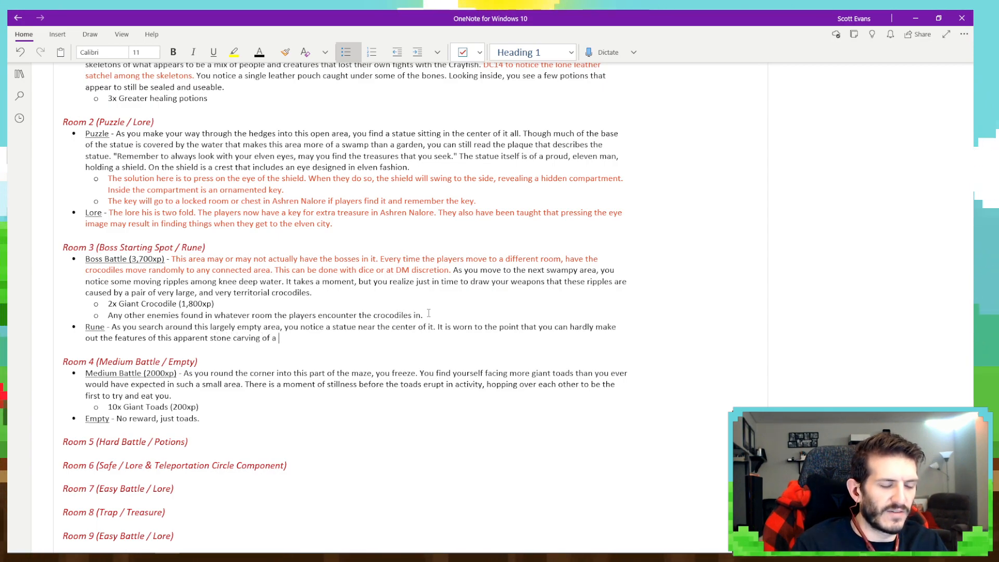
text(humanoid )
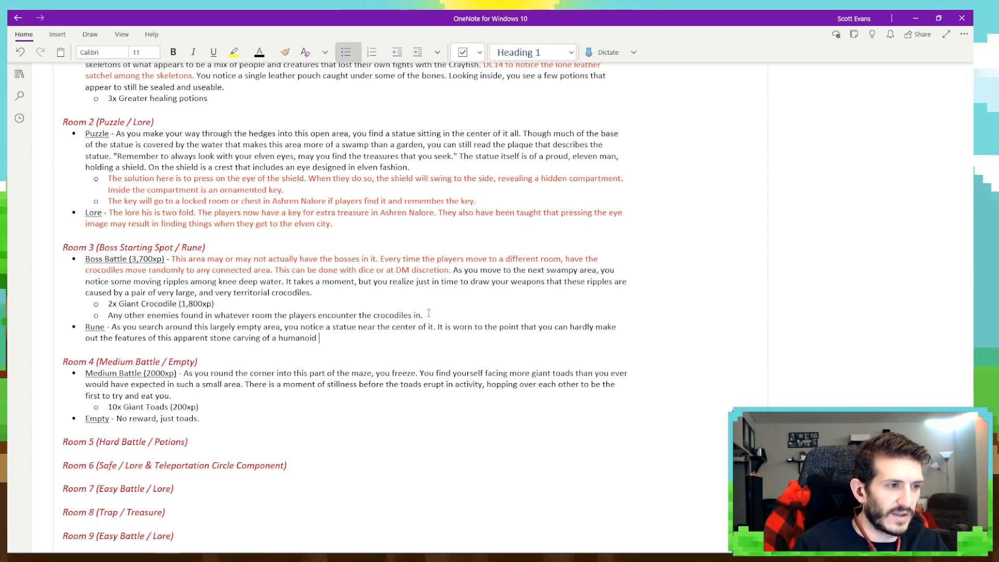
text((likely an elf). It)
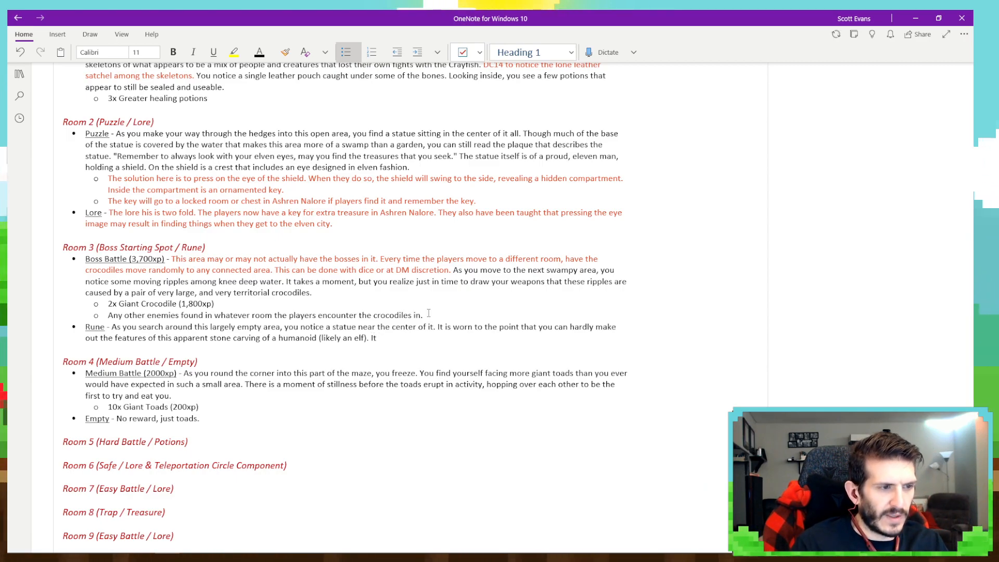
Extend the Rune note with "The face is almost mannequin like in its lack of features at this point,".
key(BackSpace)
key(BackSpace)
key(BackSpace)
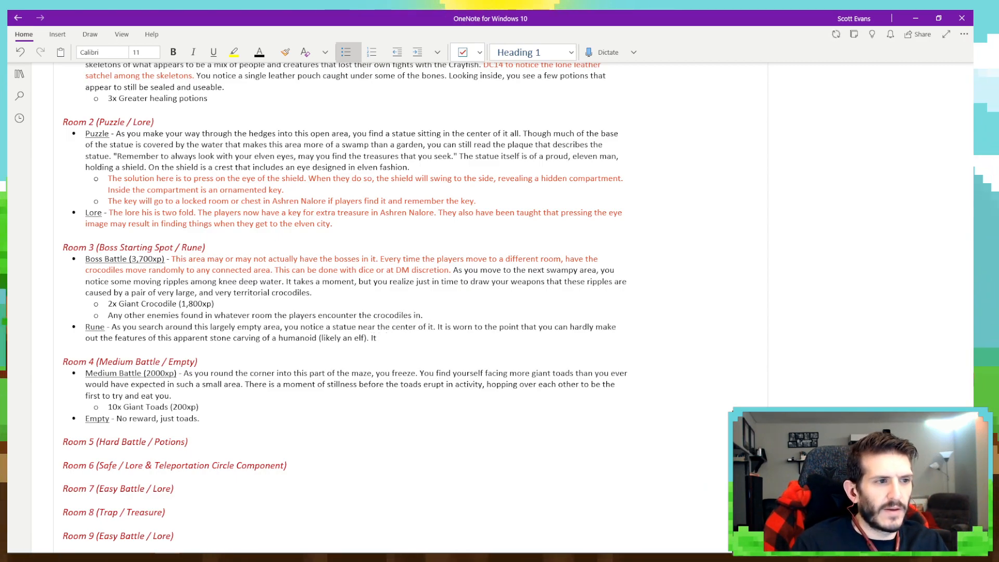
text(The fac)
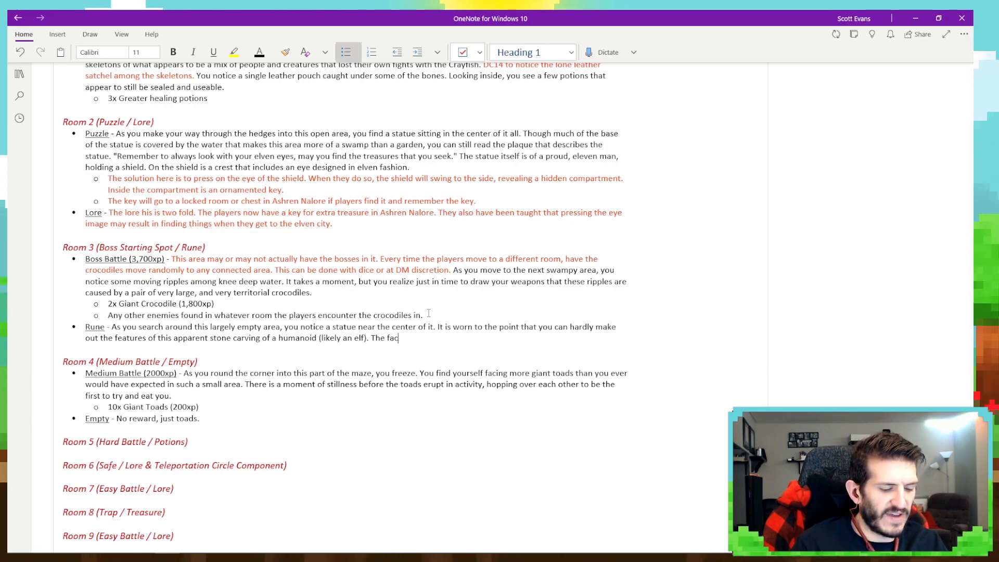
text(e is almost)
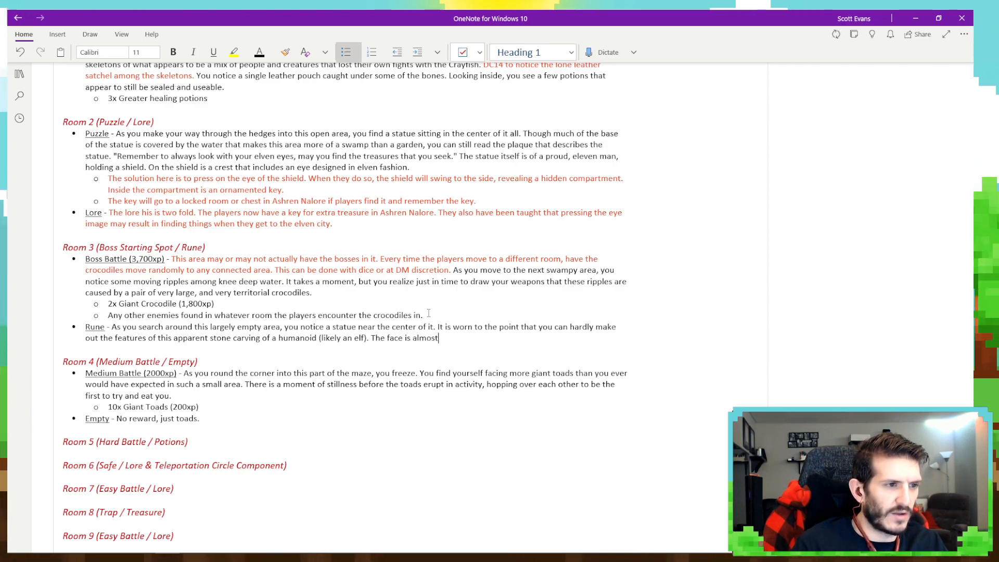
text( manne)
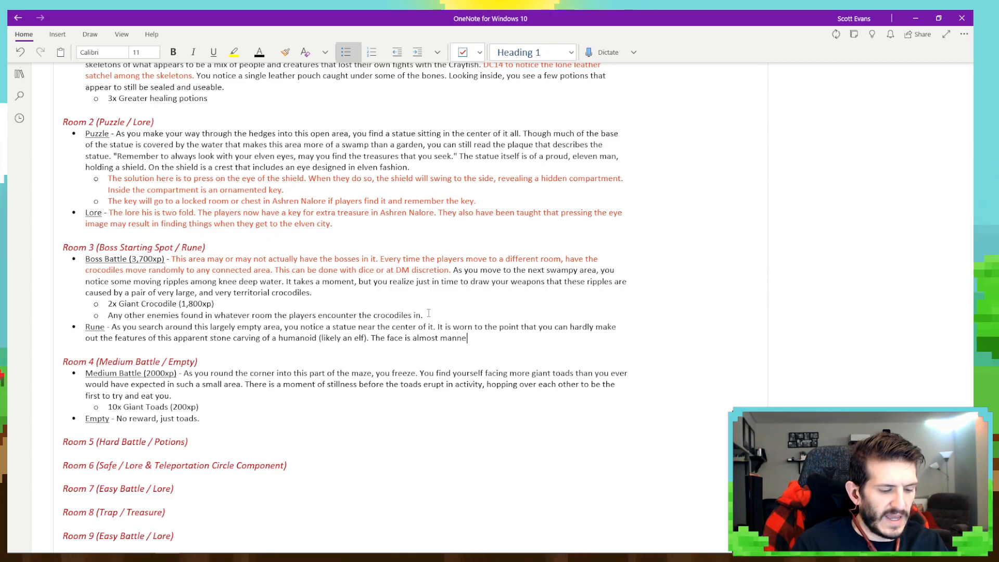
text(quin like i)
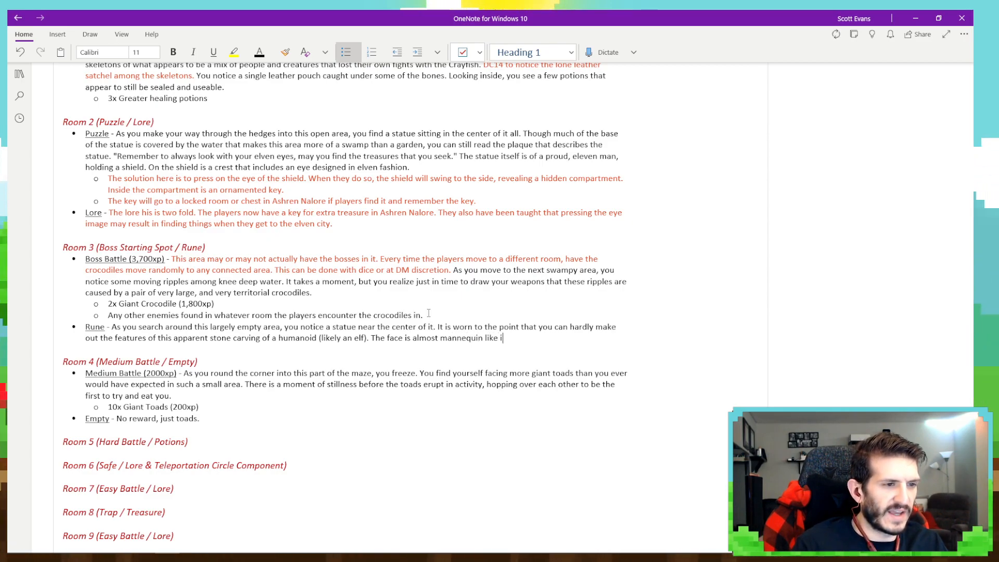
text(n its lack)
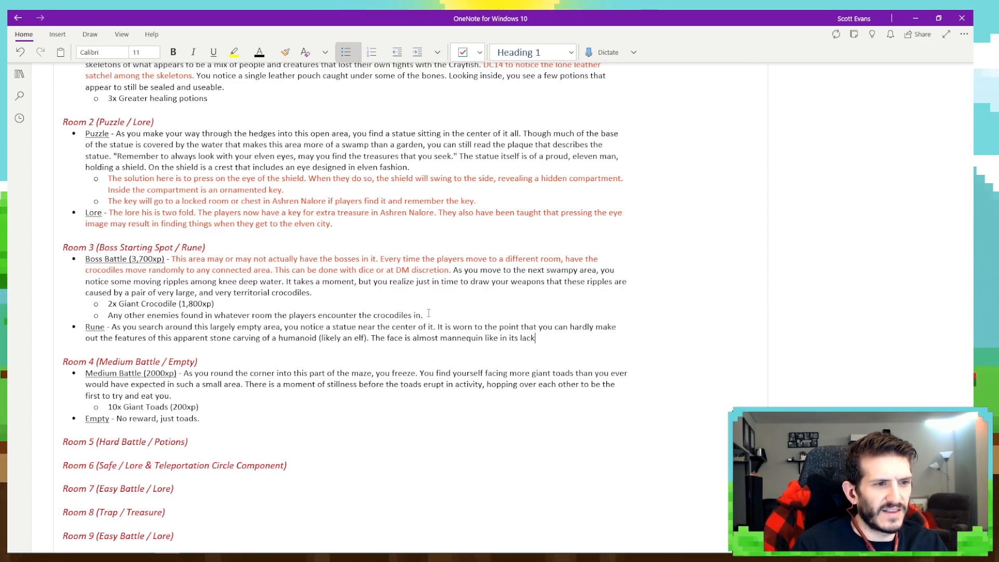
text( of features a)
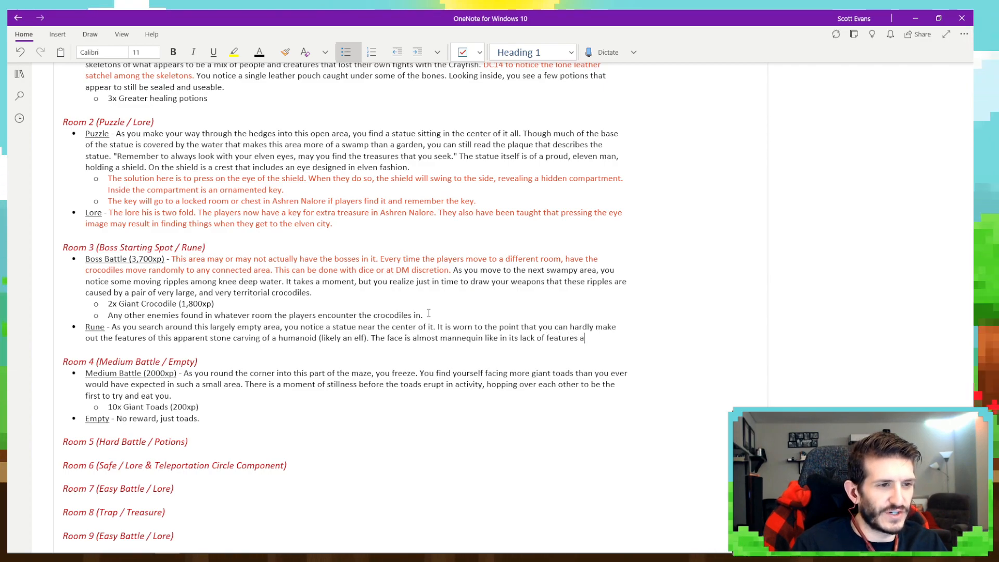
text(t this point)
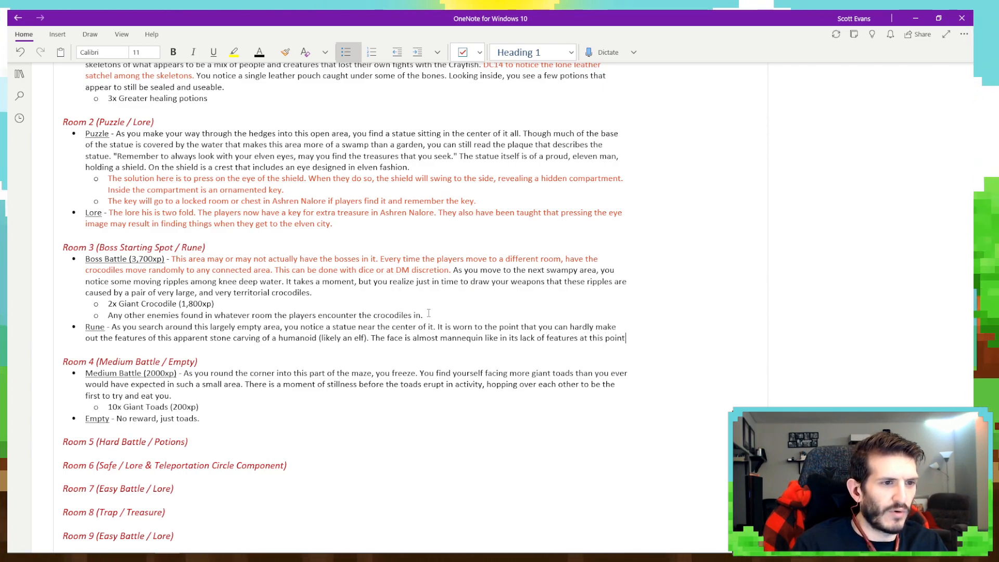
text(, b)
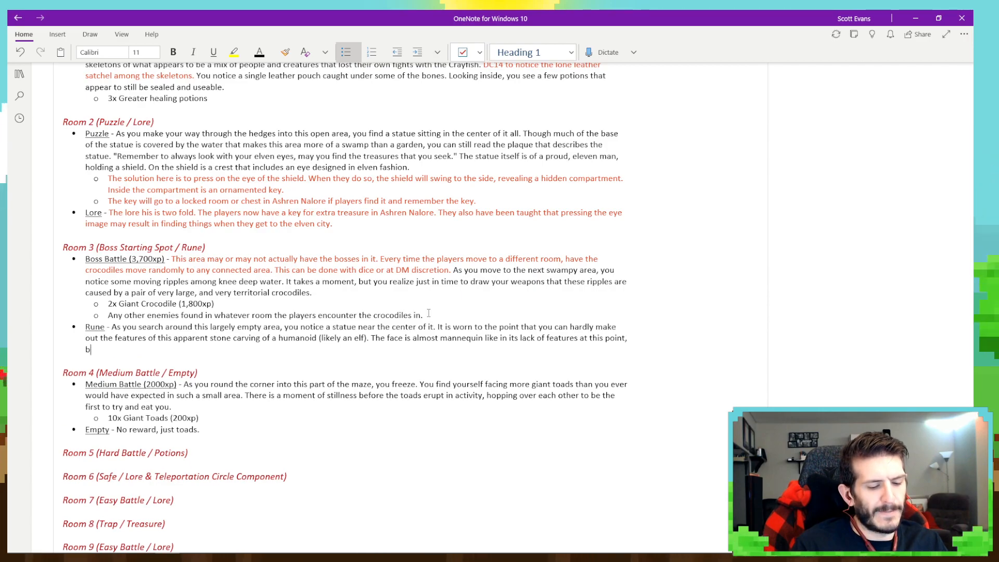
Continue the Rune note's sentence about the statue's face with "and you can barely make out that it is a".
key(BackSpace)
key(BackSpace)
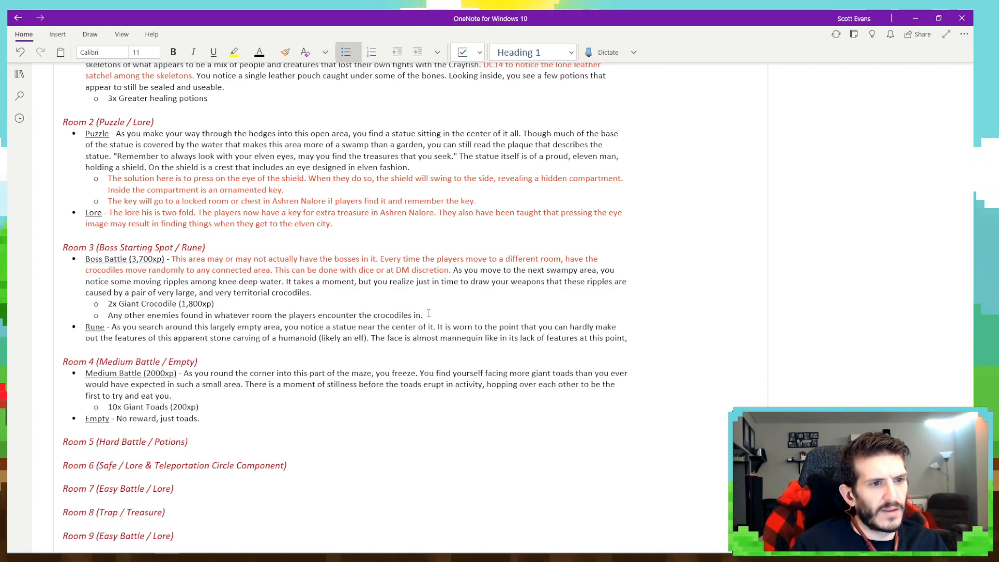
text(and you can barely )
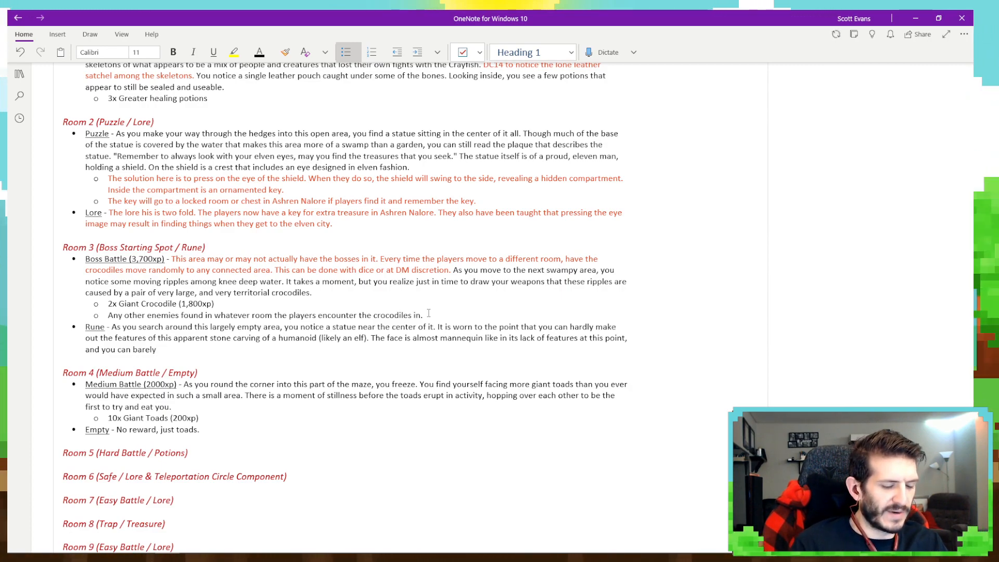
text(make out the )
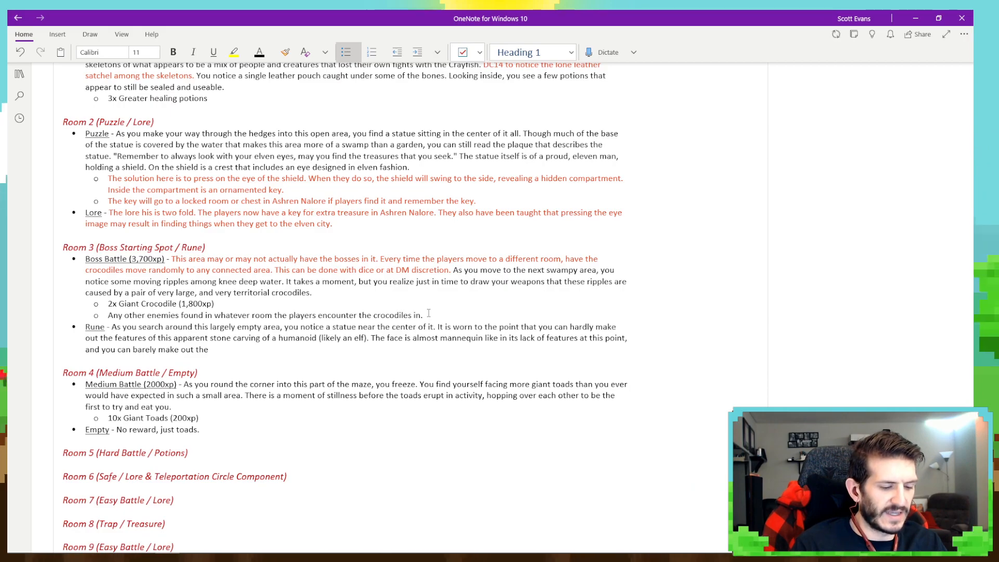
key(BackSpace)
key(BackSpace)
text(at)
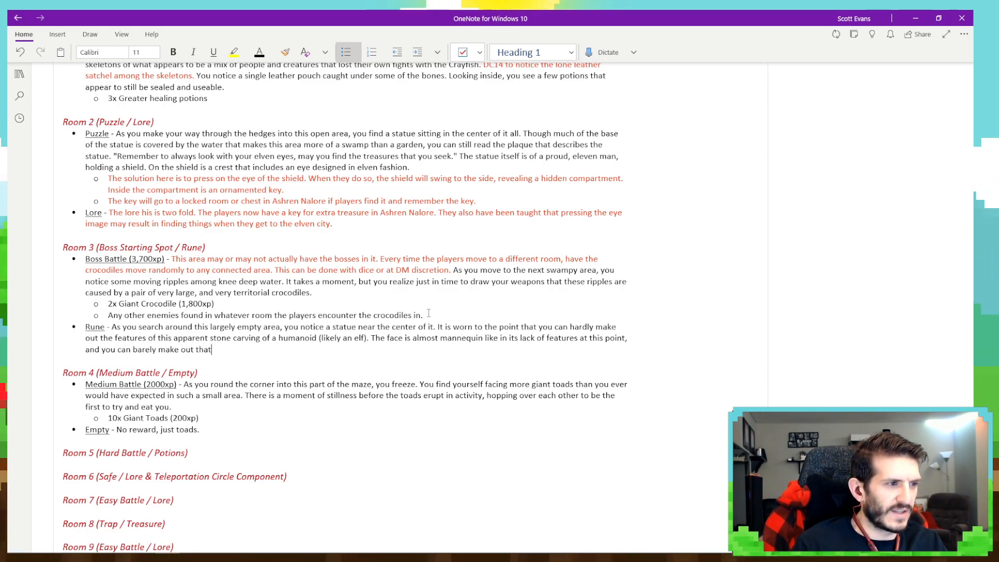
text( it is)
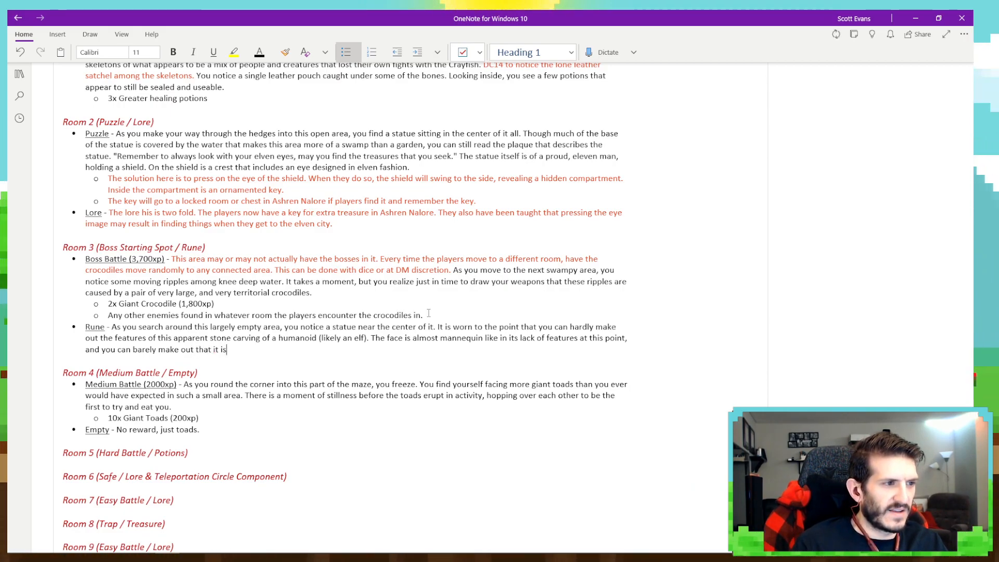
text( an i)
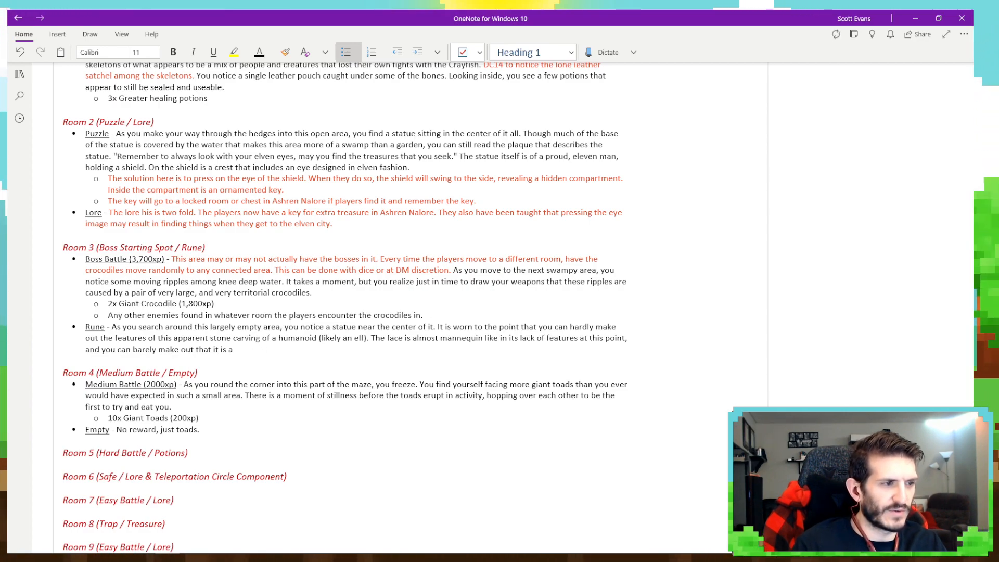
Finish the Rune note's sentence with "stylized eye that decorates the chest of the statue.", correcting the misspelled "stylized".
text( styalized)
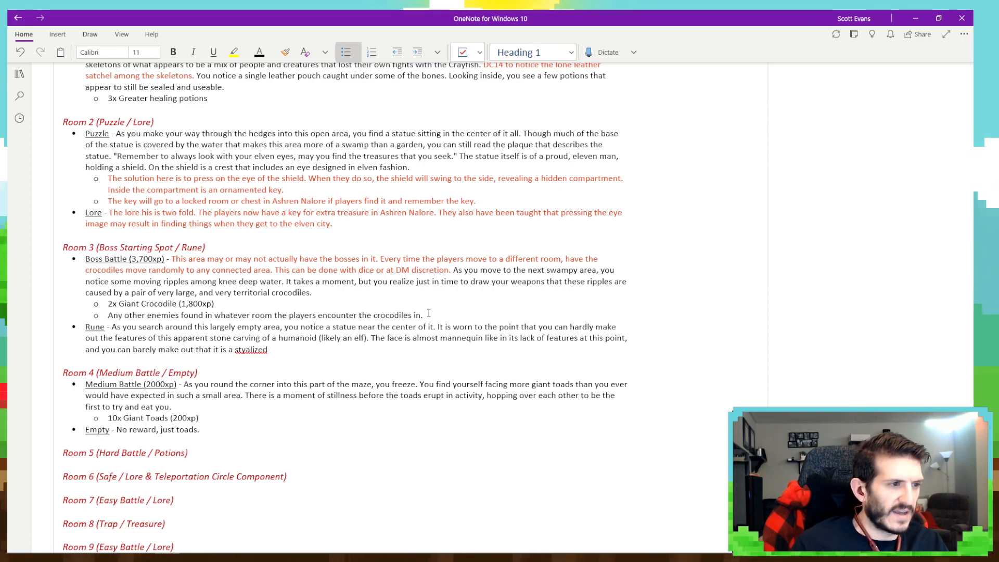
right_click(255, 352)
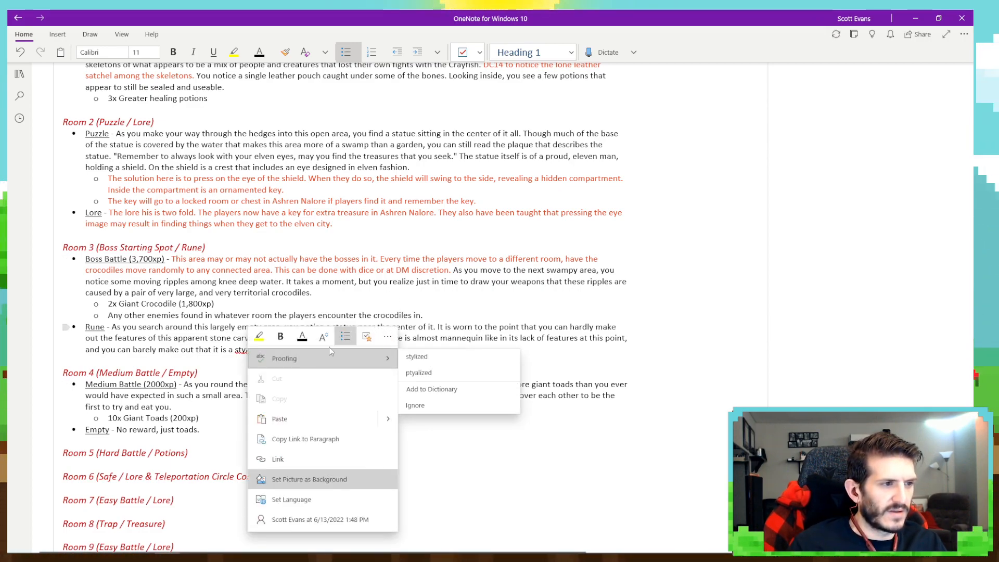
click(394, 362)
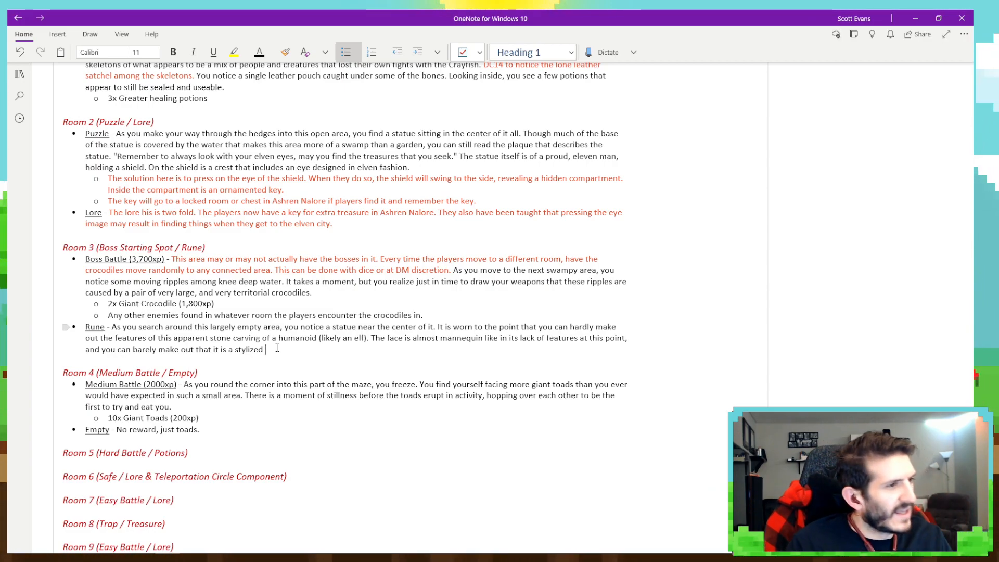
text(eye)
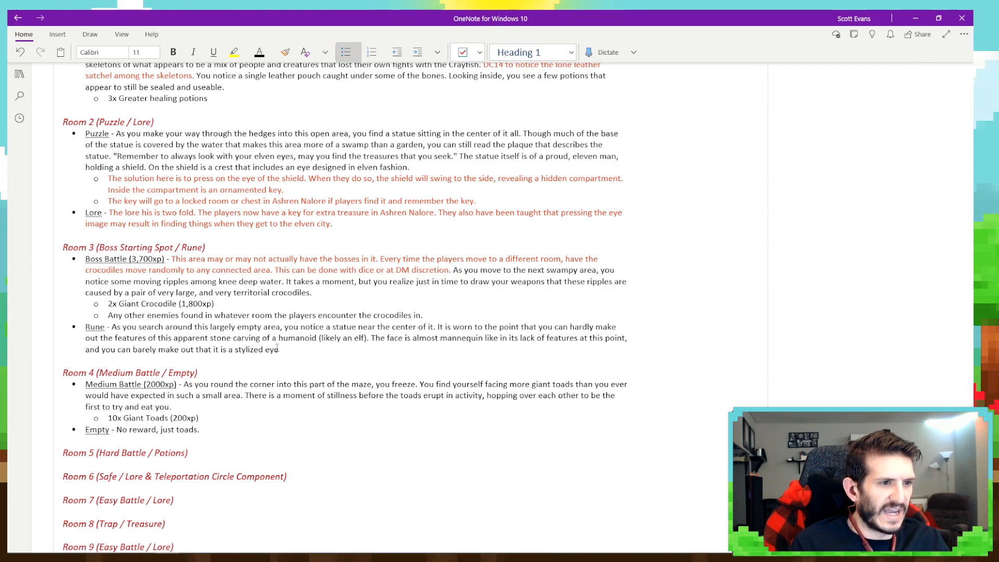
text( th)
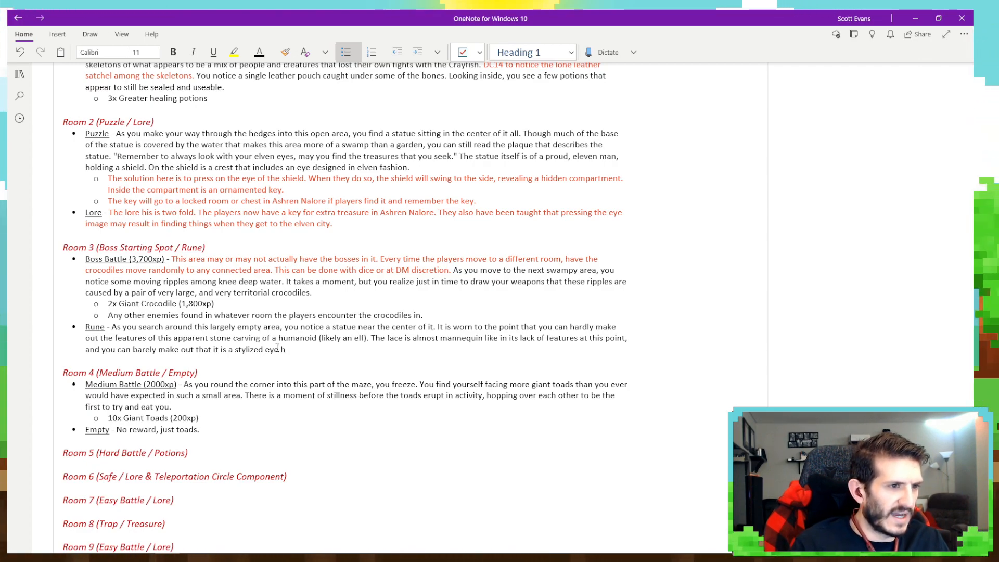
text(at decorate)
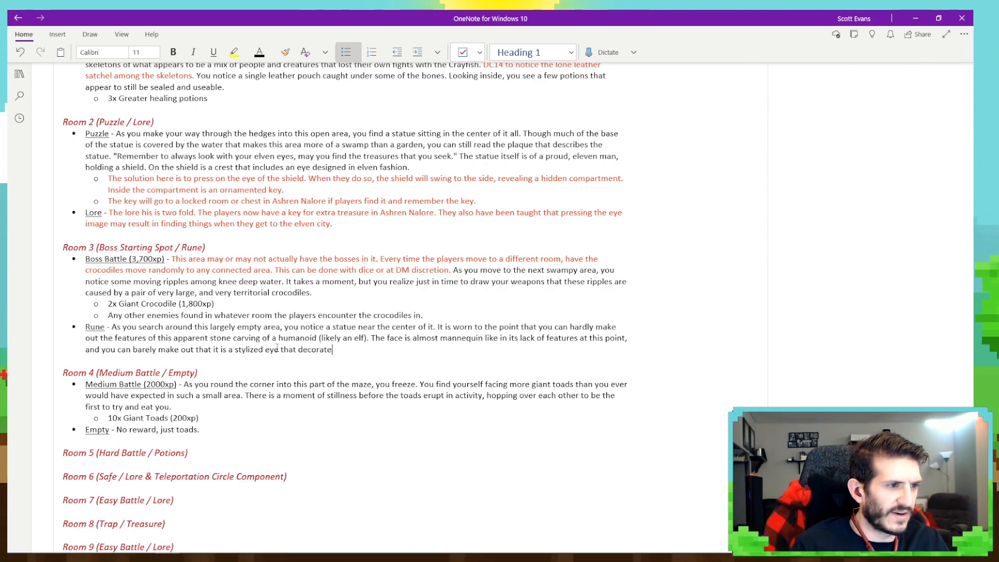
text(s the )
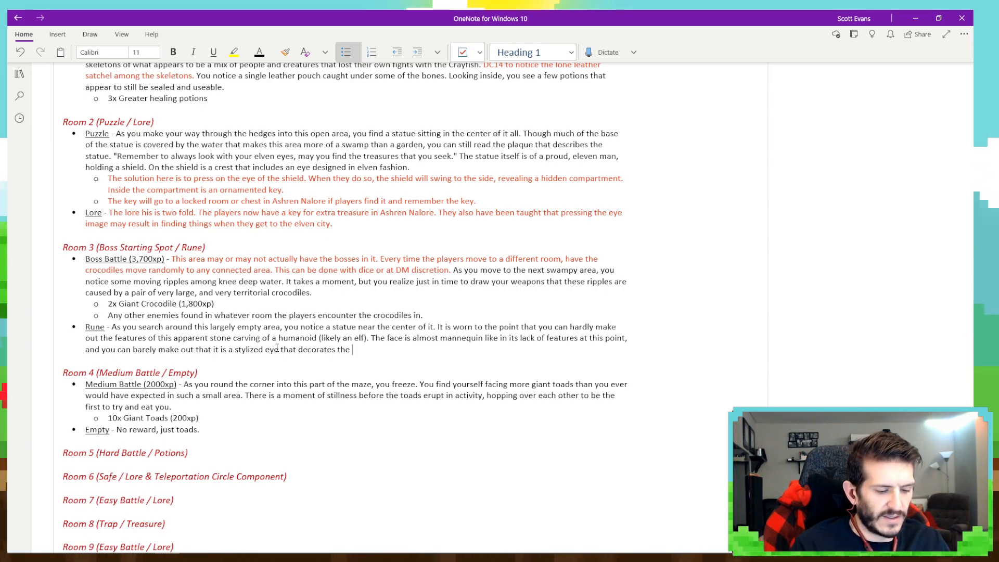
text(chest of the)
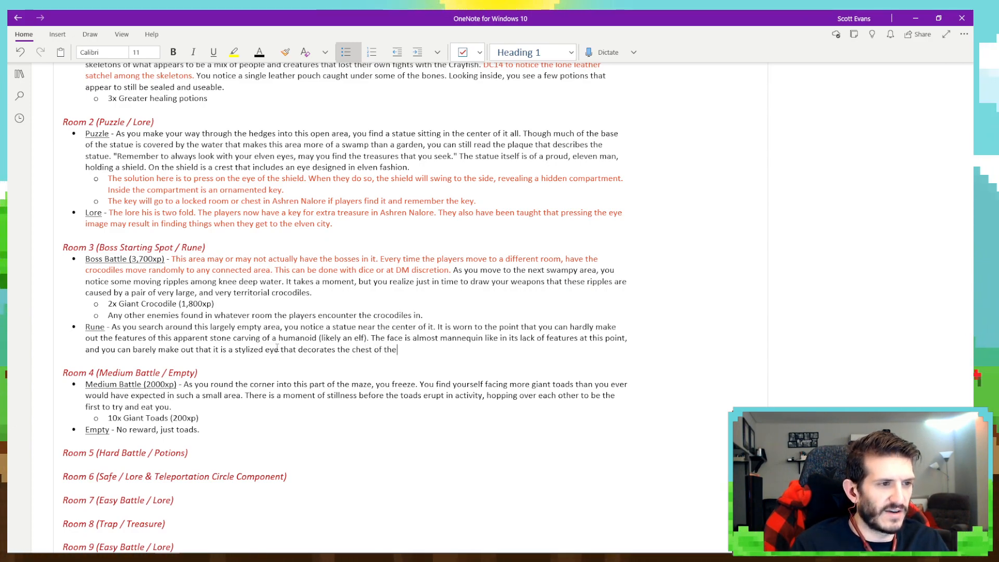
text( statue.)
Add an orange-red sub-bullet under the Rune note: "If players press the eye on the chest, a small door underneath it opens up.".
key(Return)
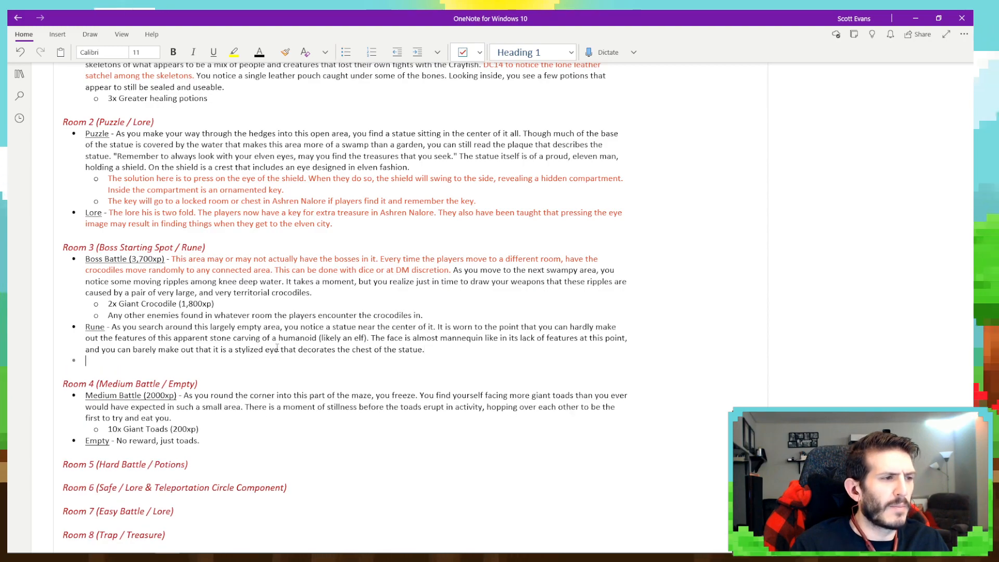
key(Tab)
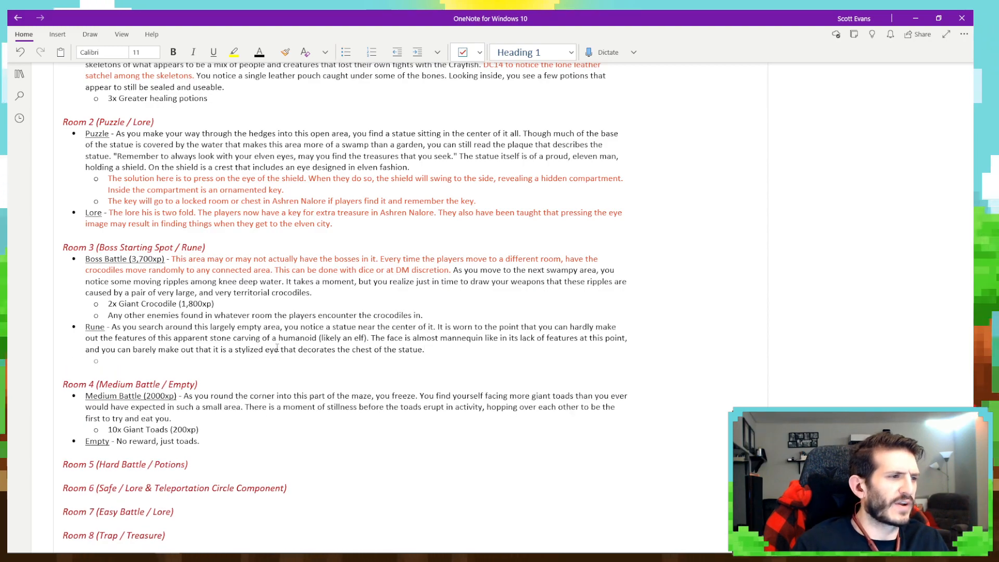
click(259, 52)
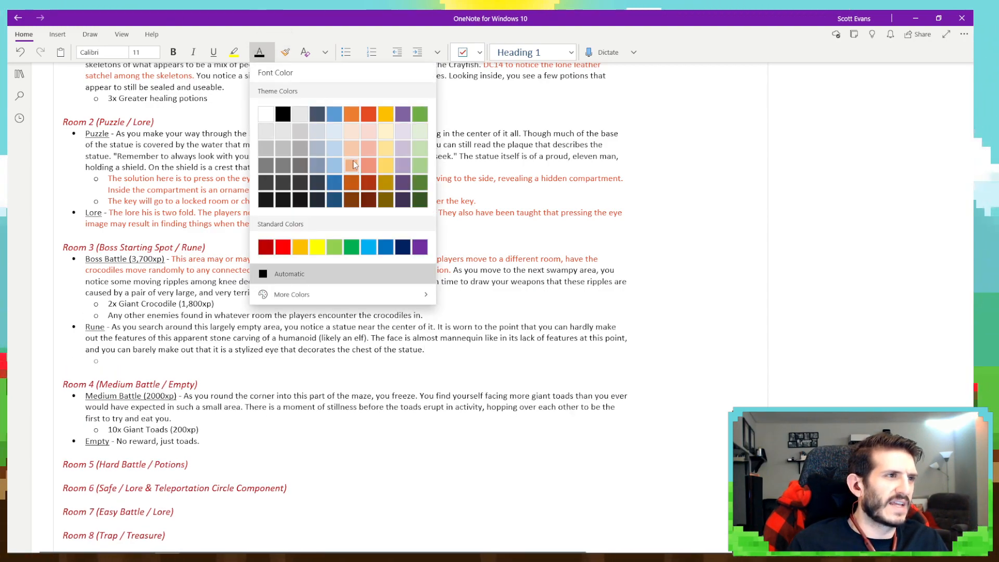
click(368, 117)
text(If players)
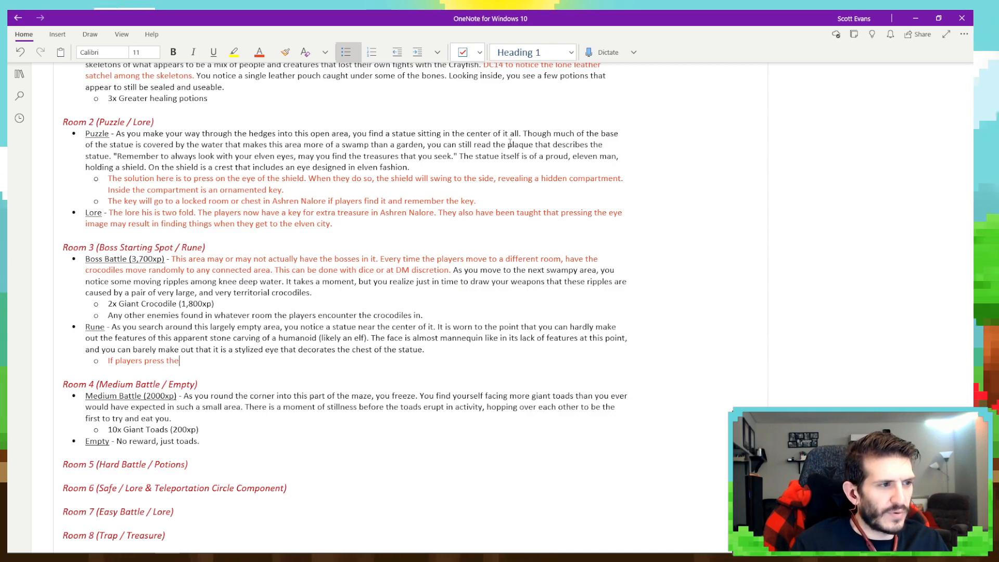
text( press the eye on th)
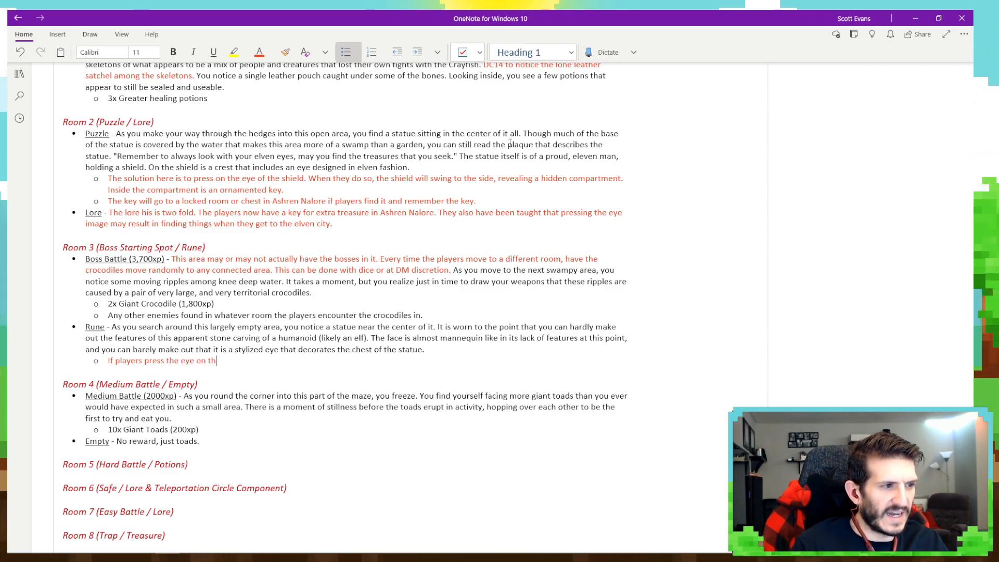
text(e chest, a small door undern)
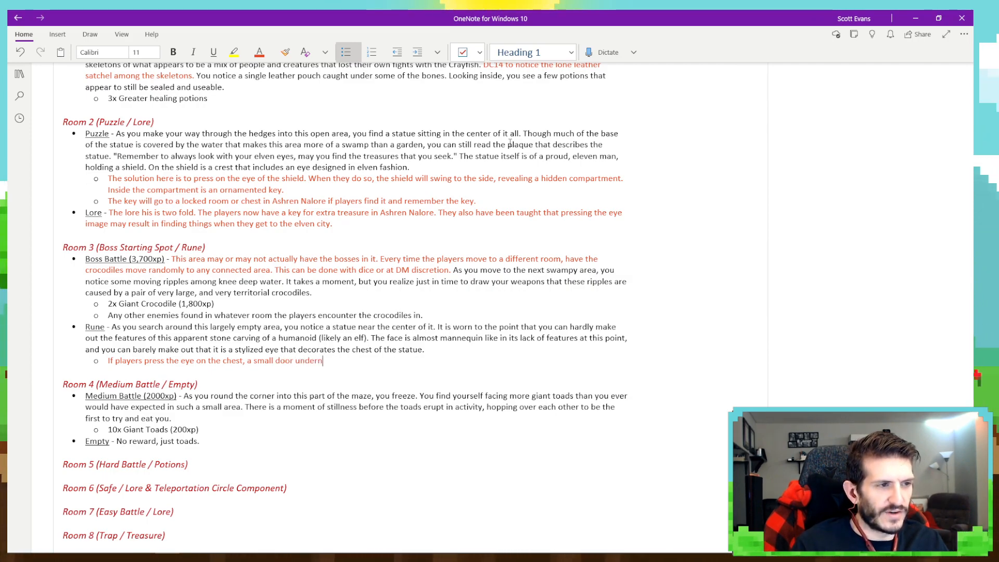
key(BackSpace)
key(BackSpace)
text(h)
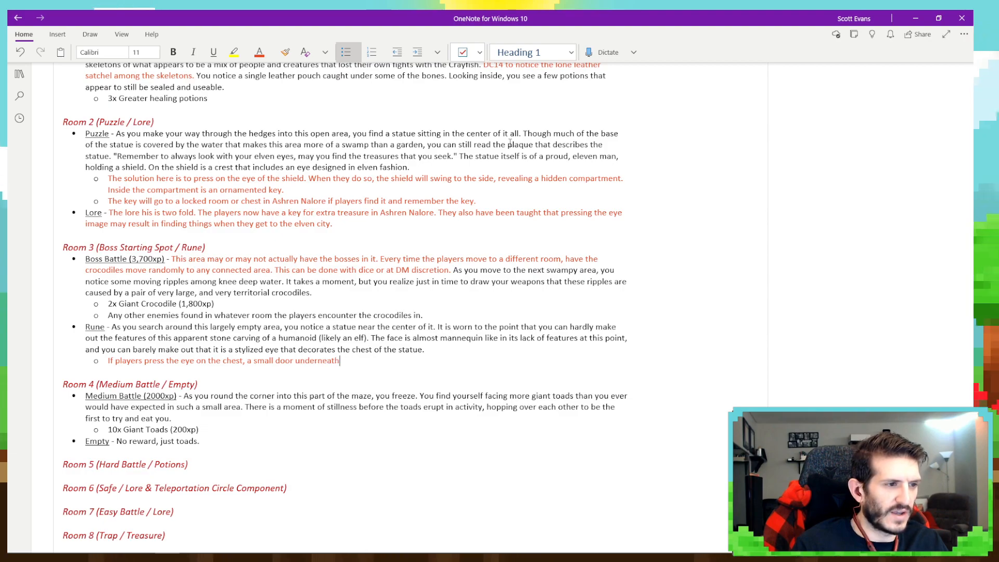
text( it opens up.)
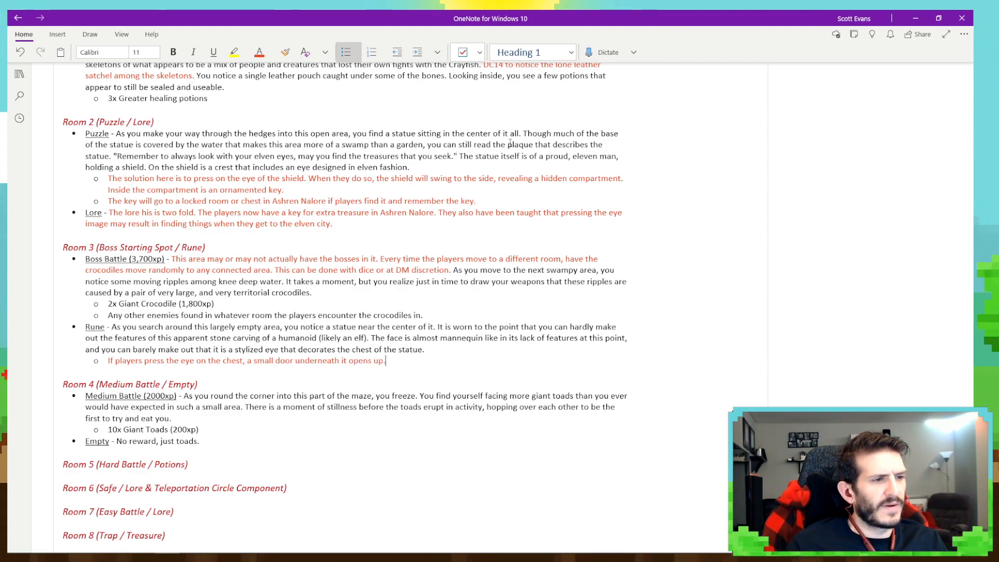
Start another sub-bullet below the eye-pressing note and set its font colour to black.
key(Return)
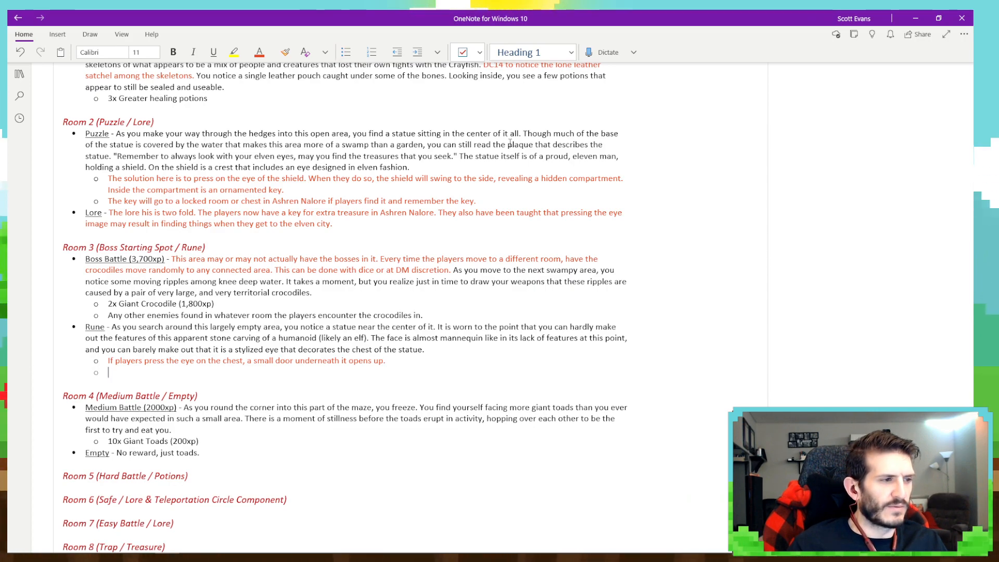
click(273, 53)
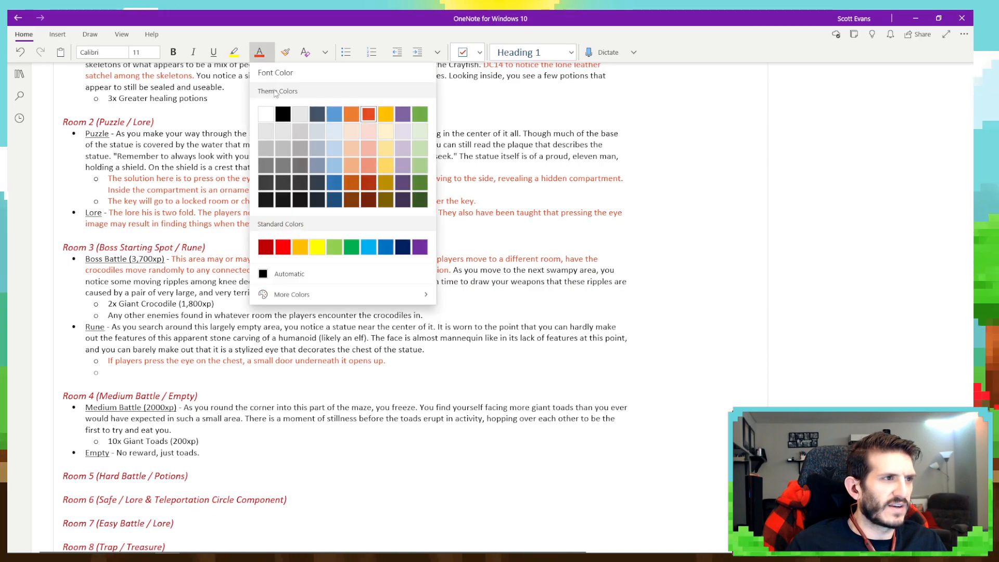
click(281, 111)
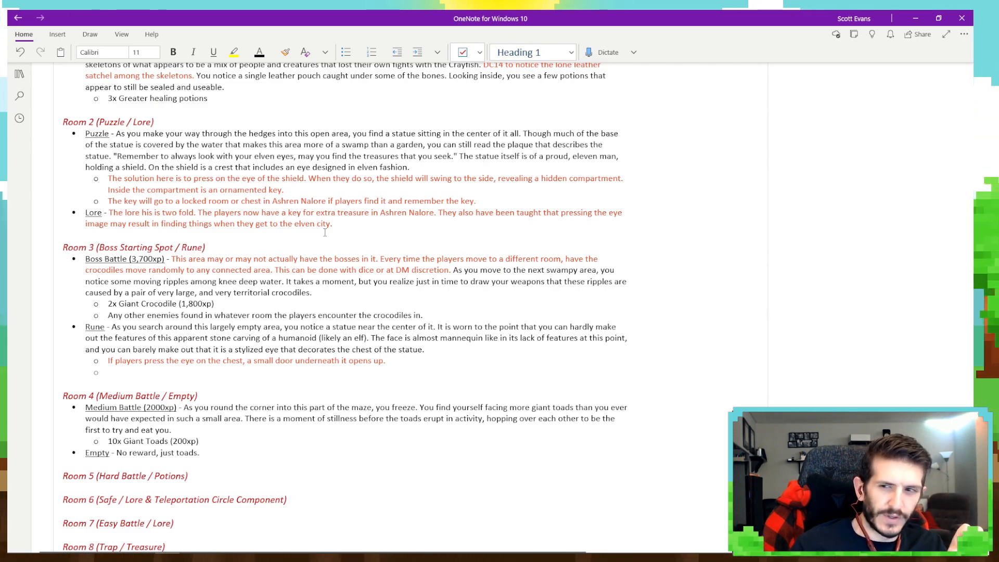
Switch to the D&D Beyond spell list in Firefox, reset all filters and filter the spells by 2nd level.
mouse_move(216, 543)
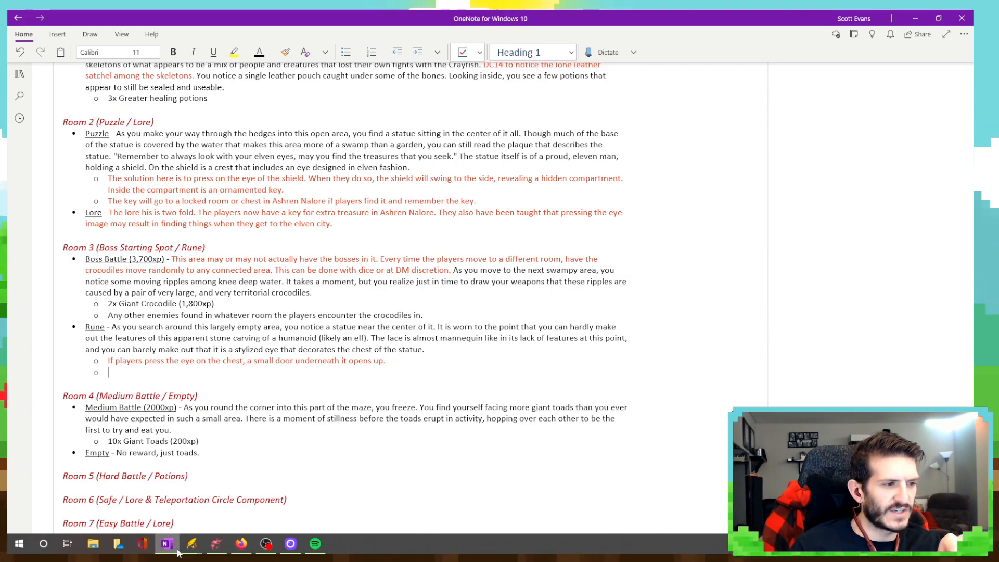
click(241, 543)
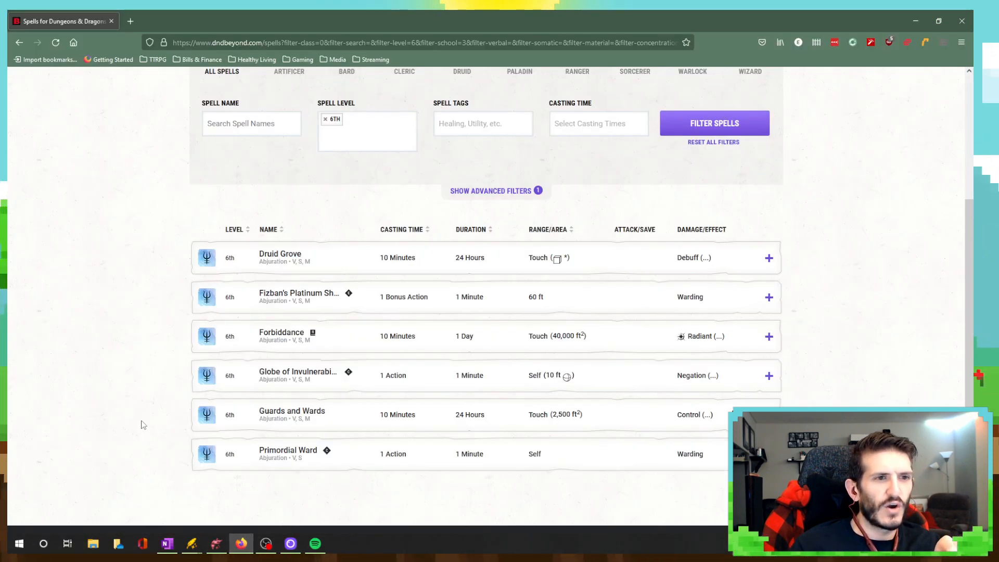
scroll(182, 284, up, 4)
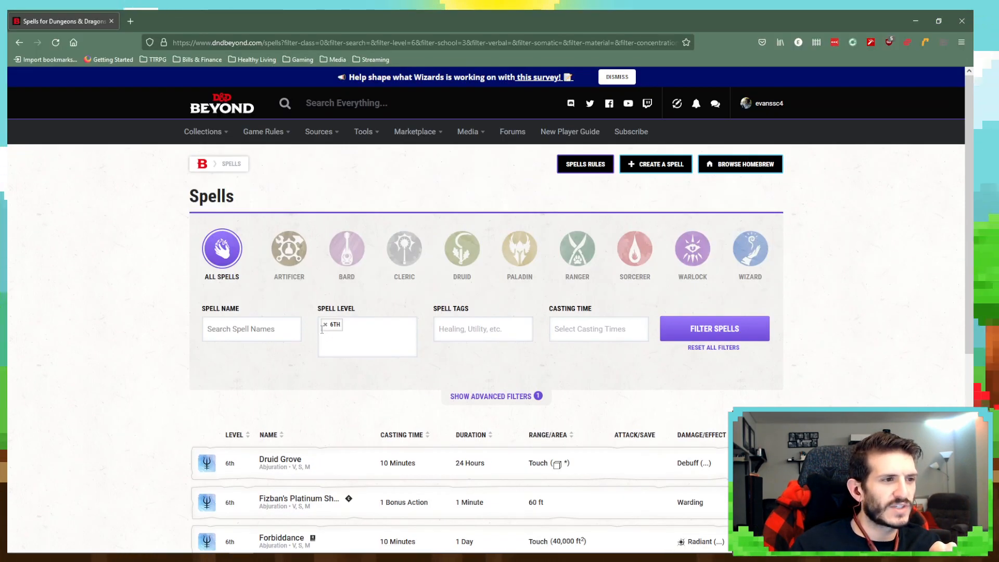
click(728, 353)
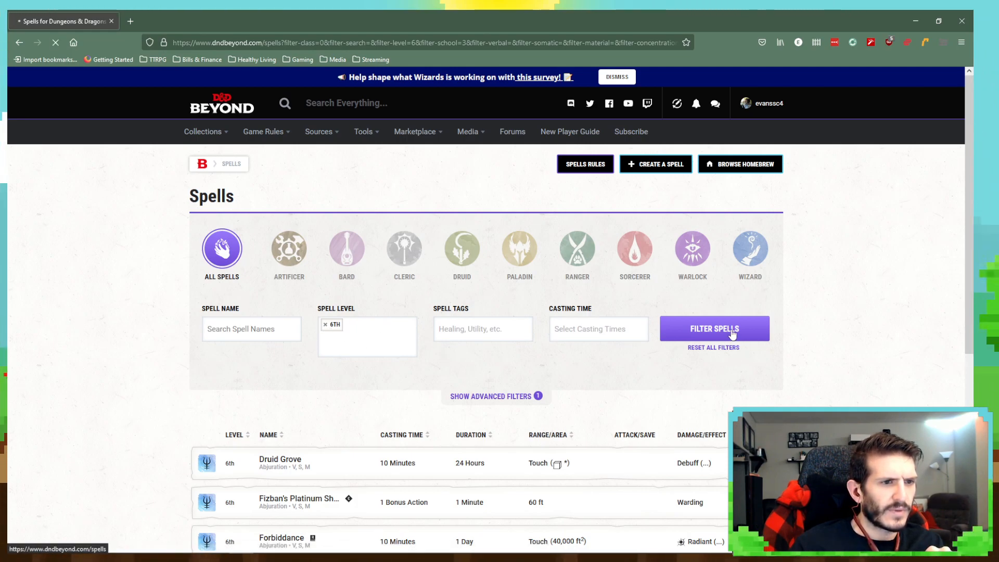
click(344, 333)
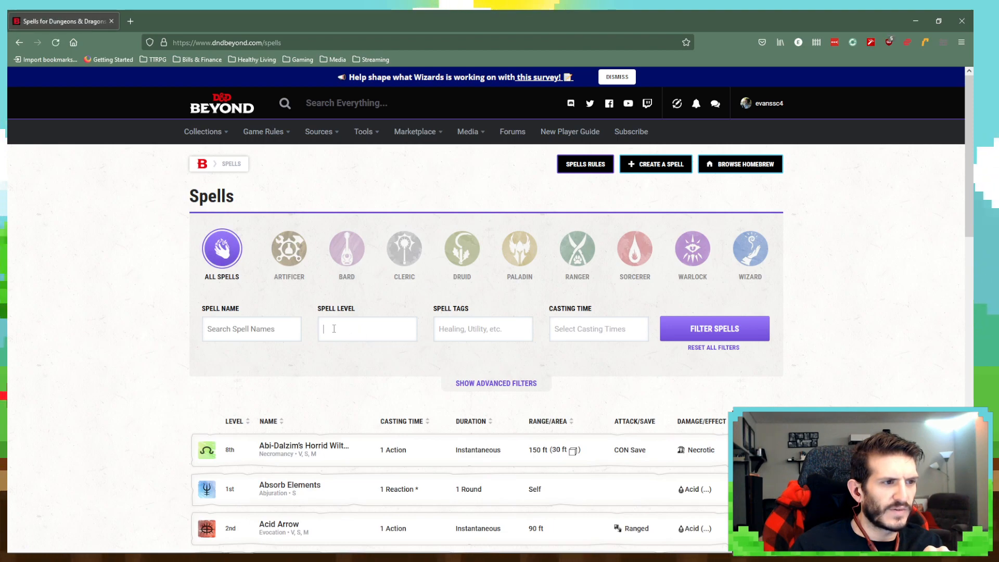
click(332, 379)
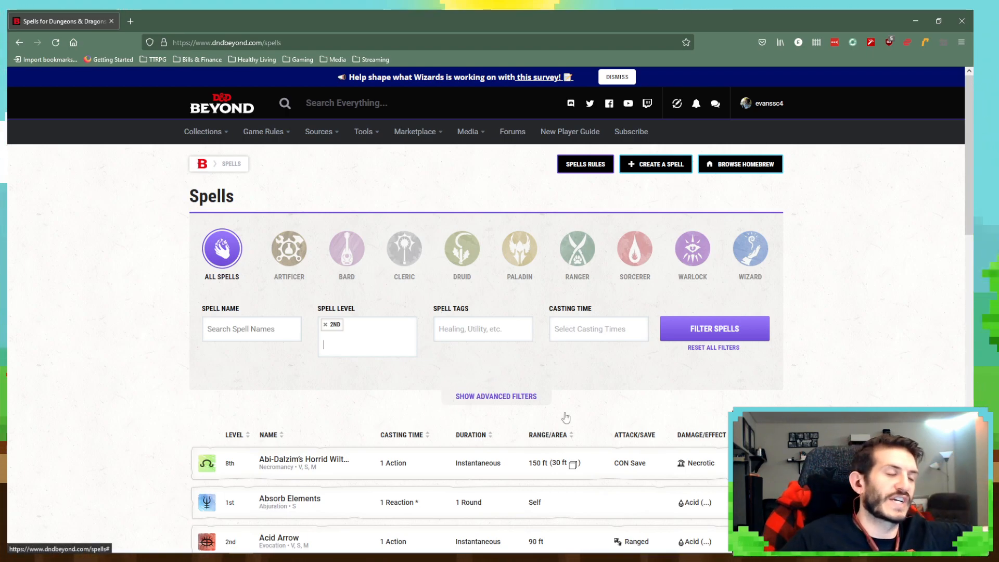
scroll(530, 436, down, 2)
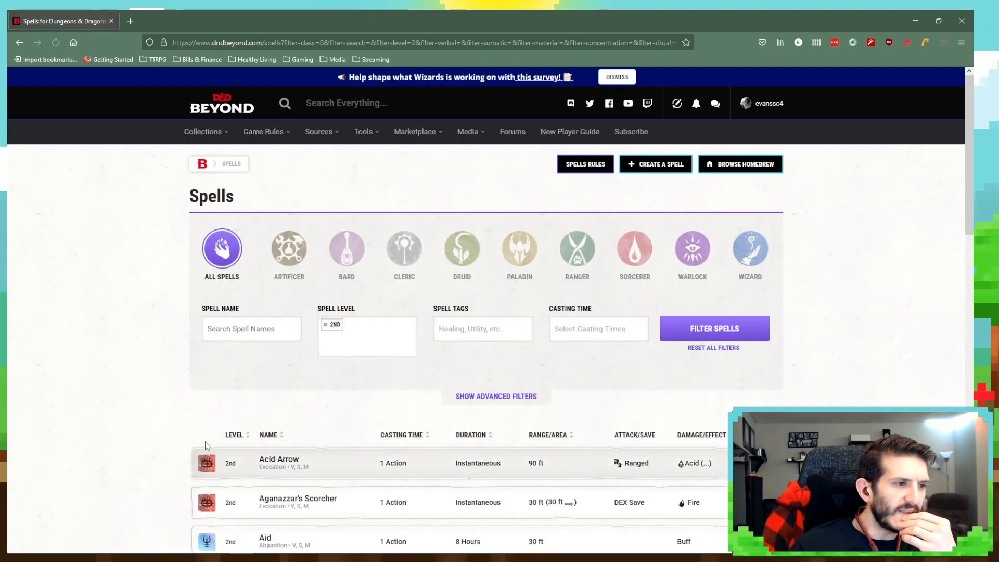
Look through the 2nd-level spells on the first two result pages and expand the details of Darkvision.
scroll(134, 436, down, 3)
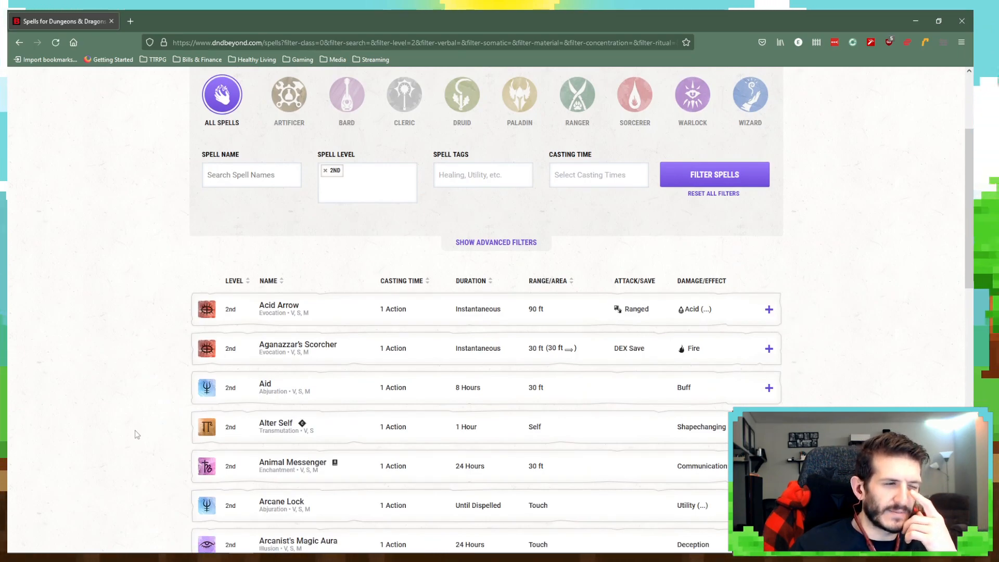
scroll(137, 435, down, 4)
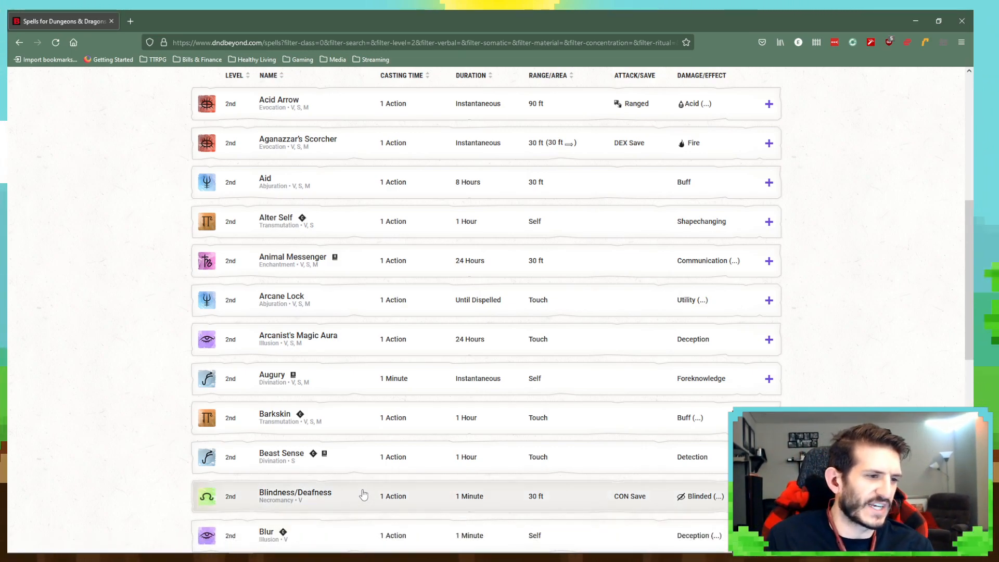
scroll(363, 489, down, 1)
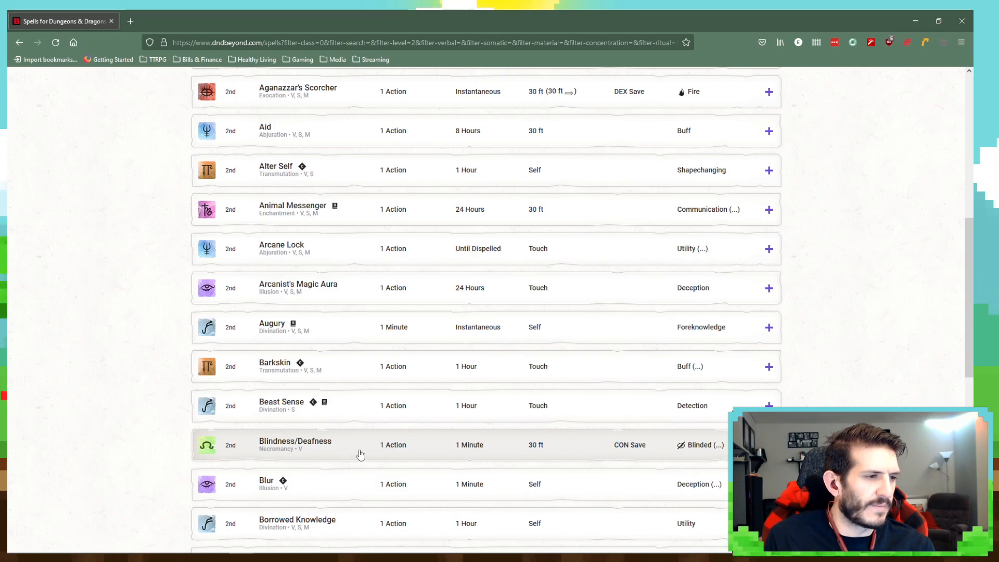
scroll(357, 450, down, 1)
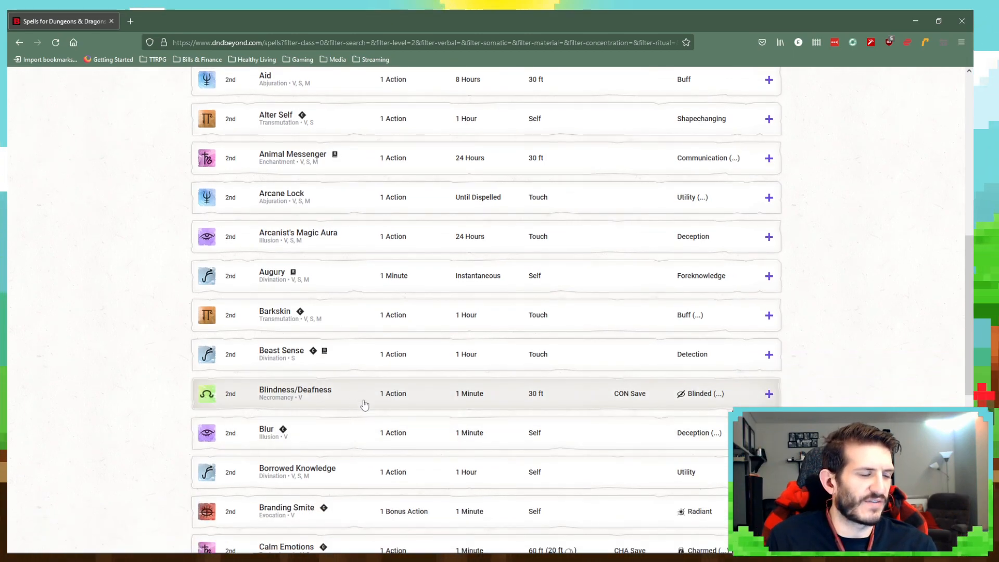
scroll(352, 432, down, 3)
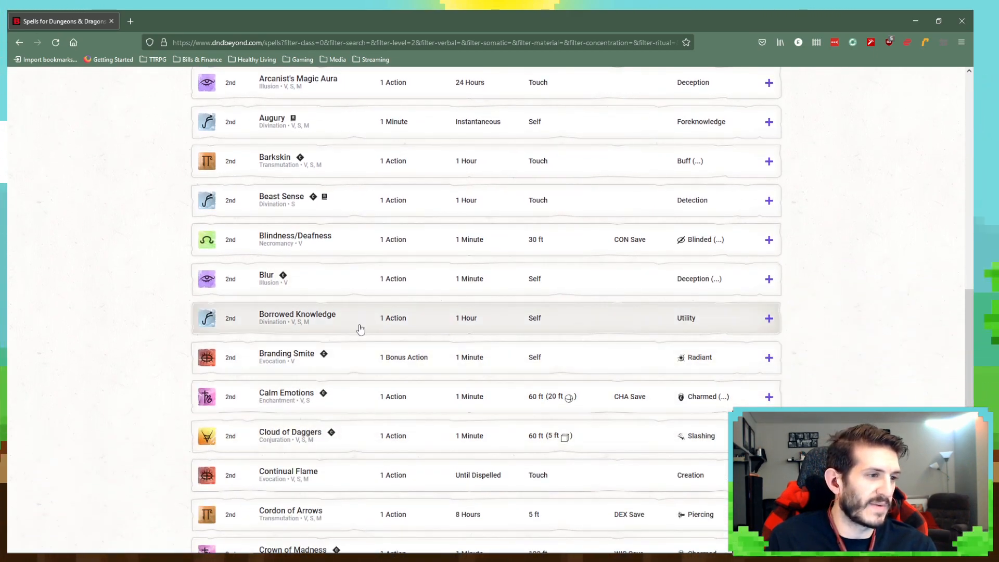
scroll(371, 471, down, 2)
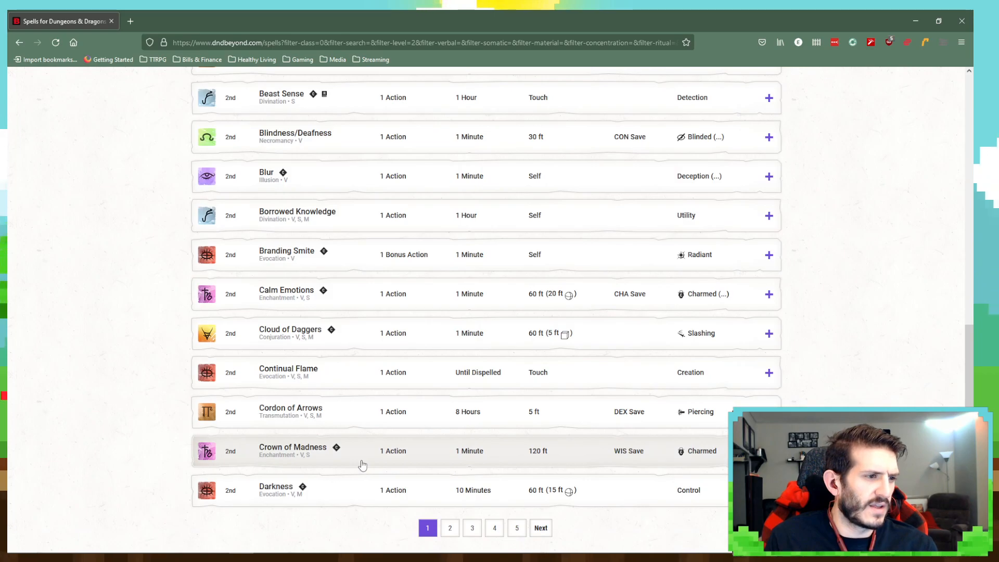
click(451, 529)
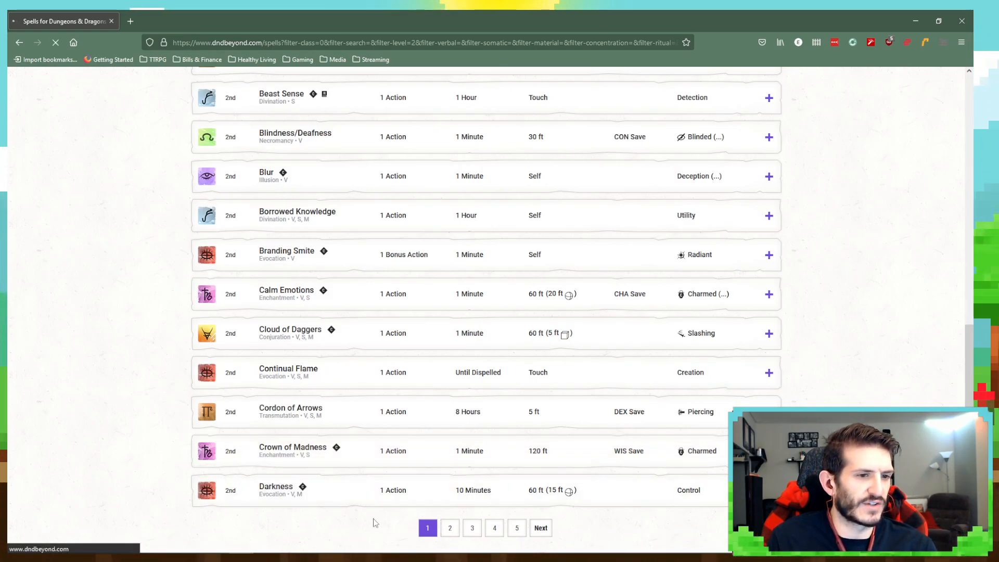
click(339, 496)
scroll(270, 426, down, 5)
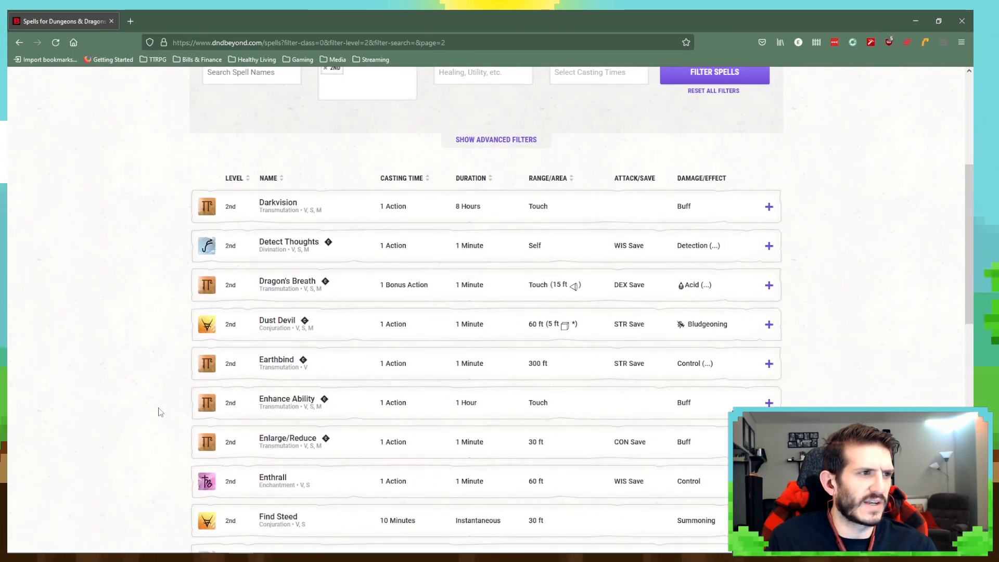
click(340, 217)
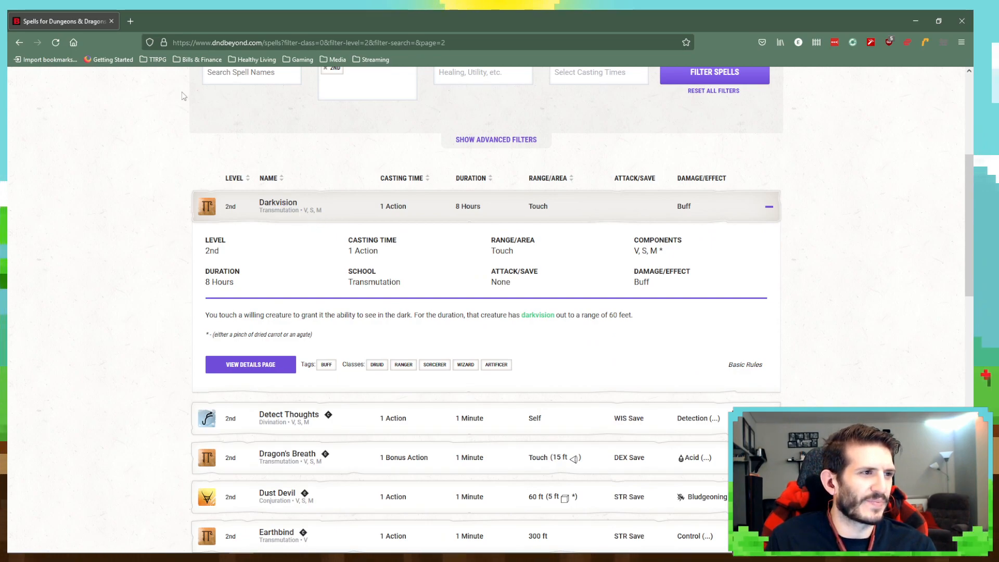
Switch back to OneNote and begin the Rune note's empty sub-bullet with "As you pull out the single object sitting in this compartment, you".
mouse_move(315, 549)
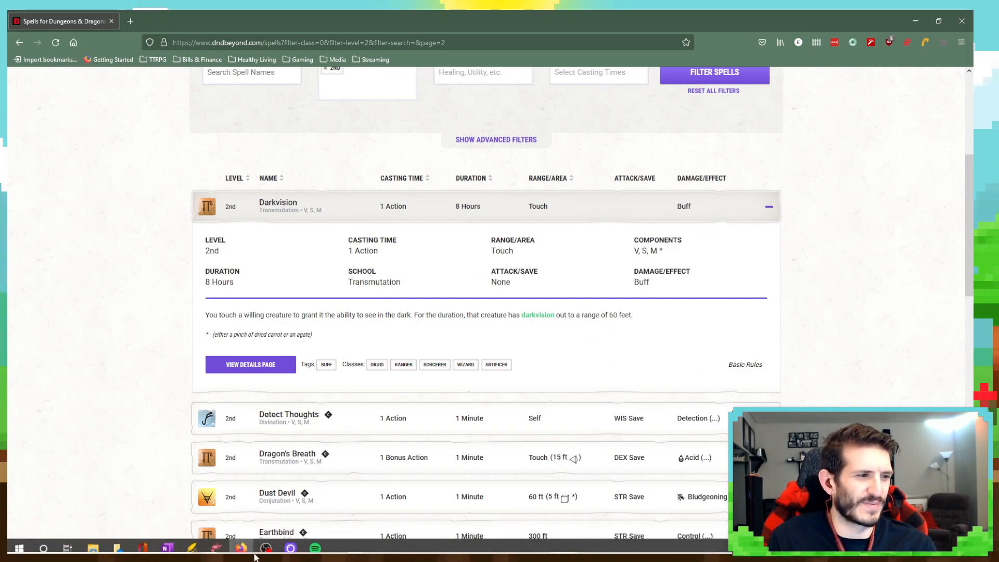
click(168, 546)
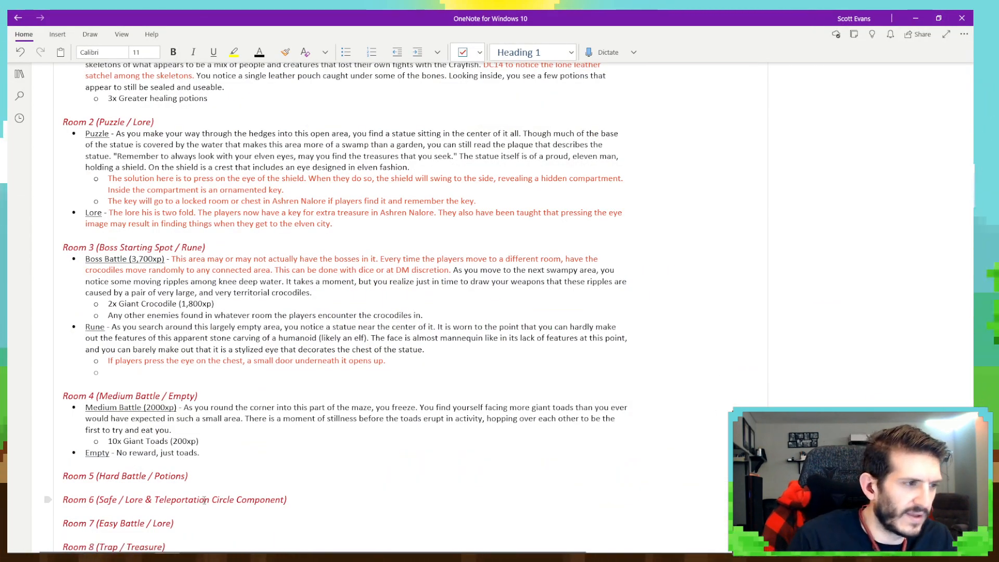
text(pul)
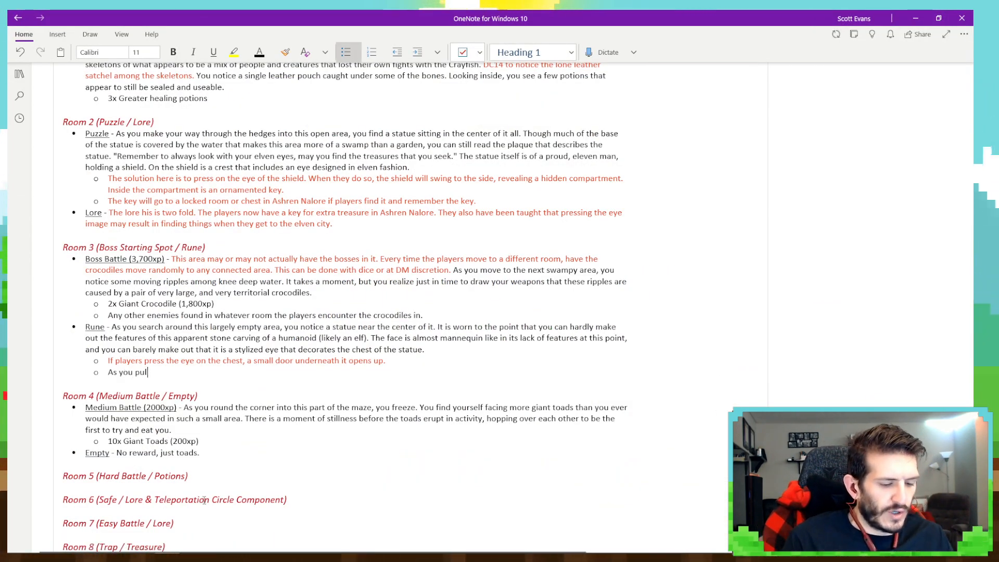
text(l out the sin)
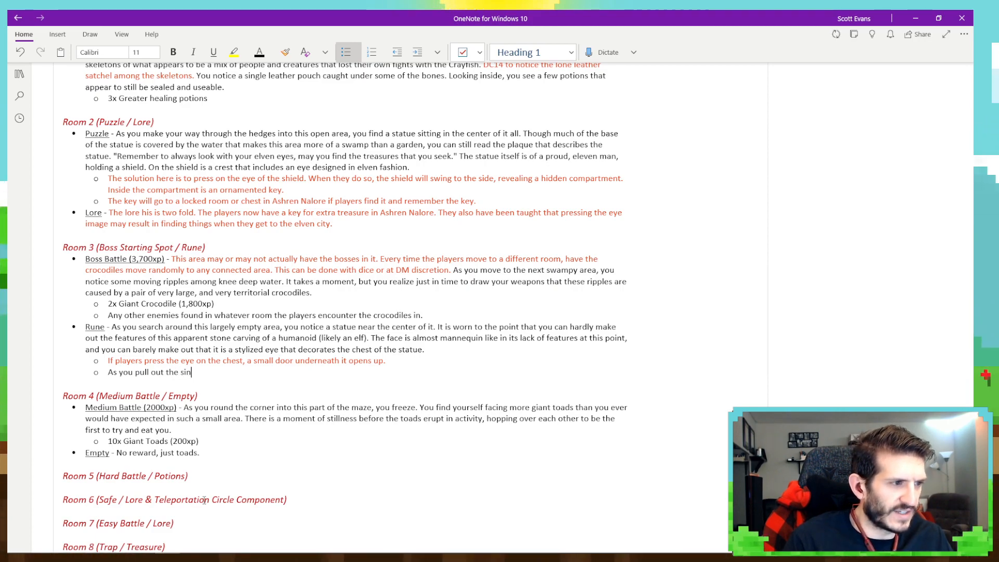
text(gle object)
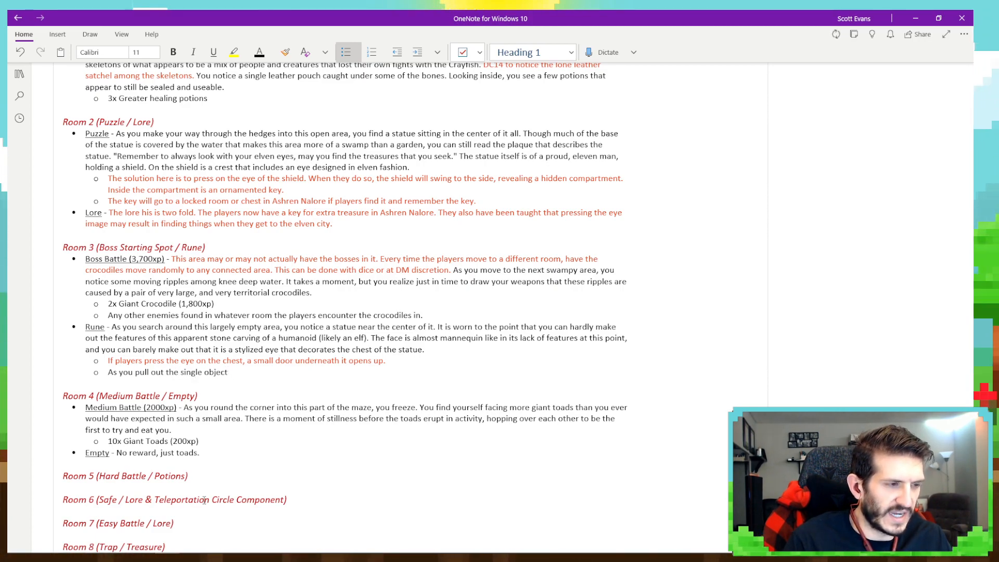
text( sitting in this com)
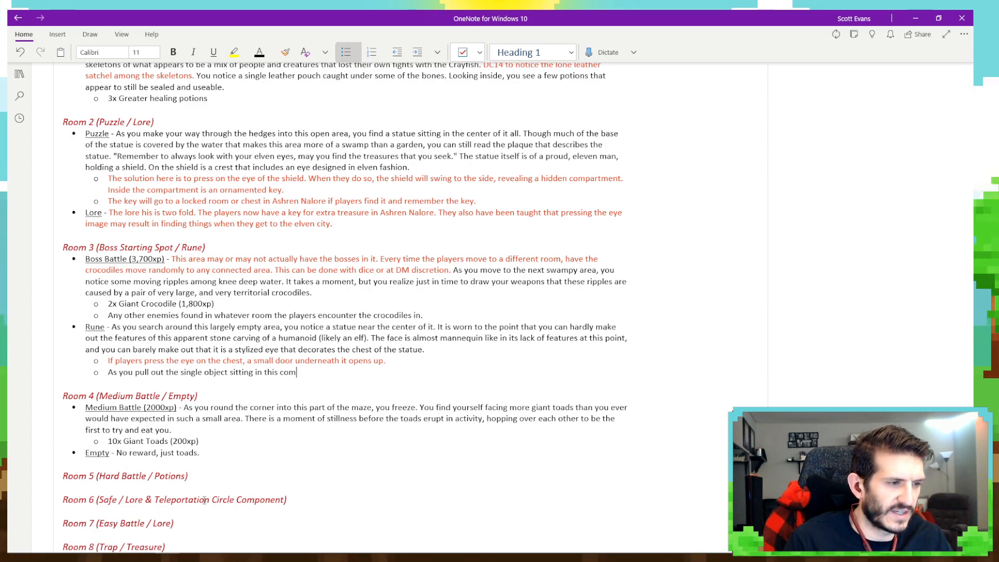
text(partment, you)
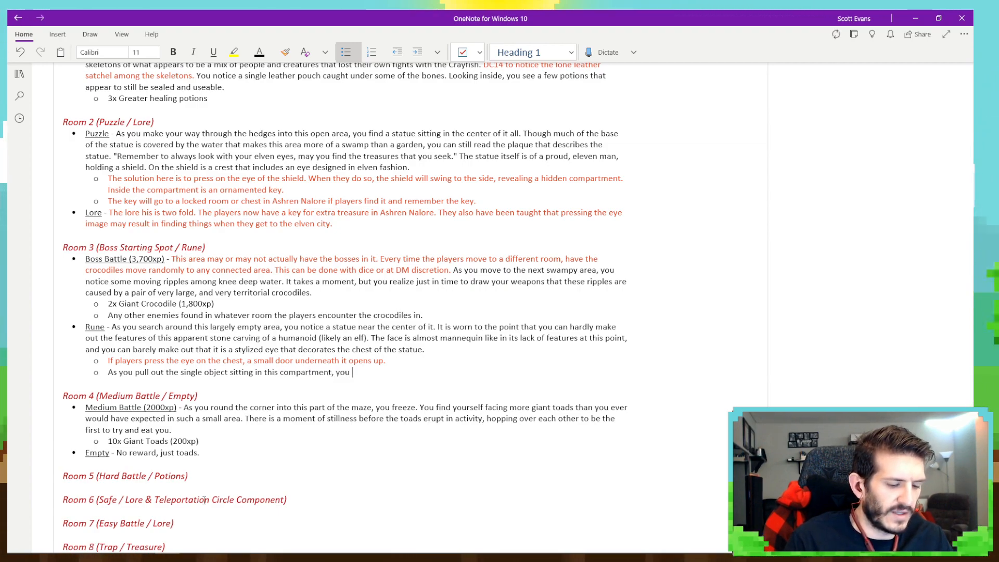
Continue the sub-bullet about the object with "see that it is a large, rounded stone with an image of".
text( see that iti)
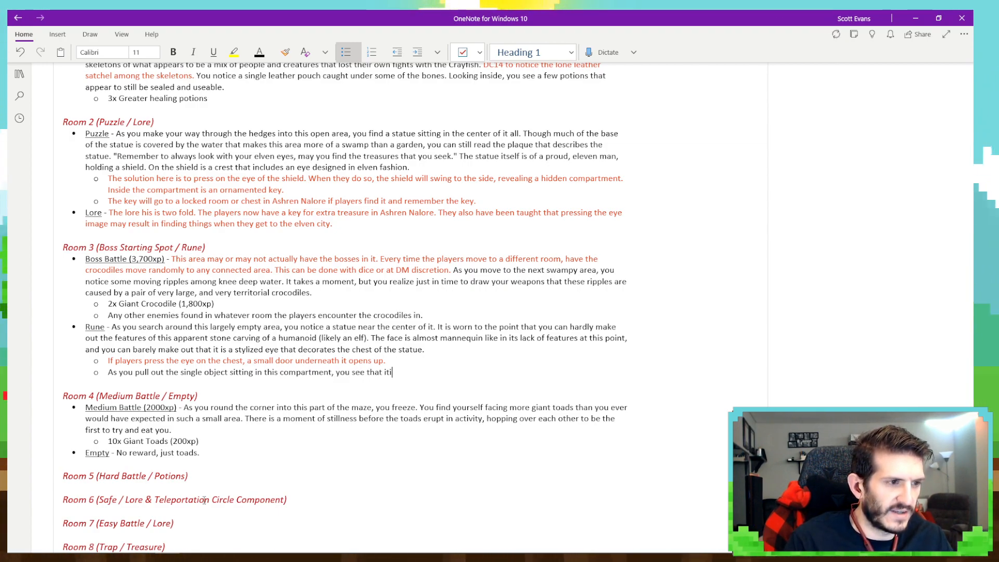
key(BackSpace)
text(is a large)
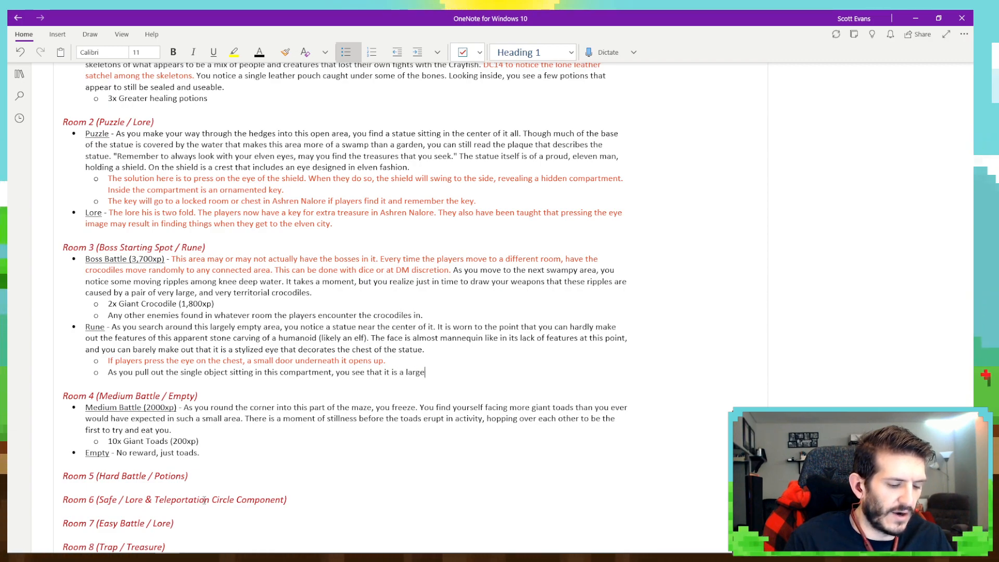
text(, rounded )
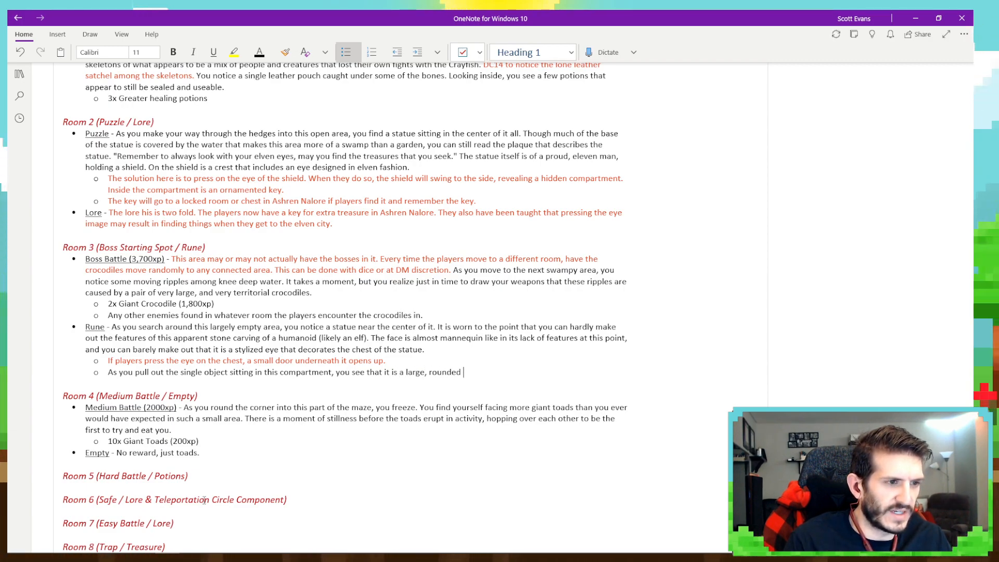
text(stone with an im)
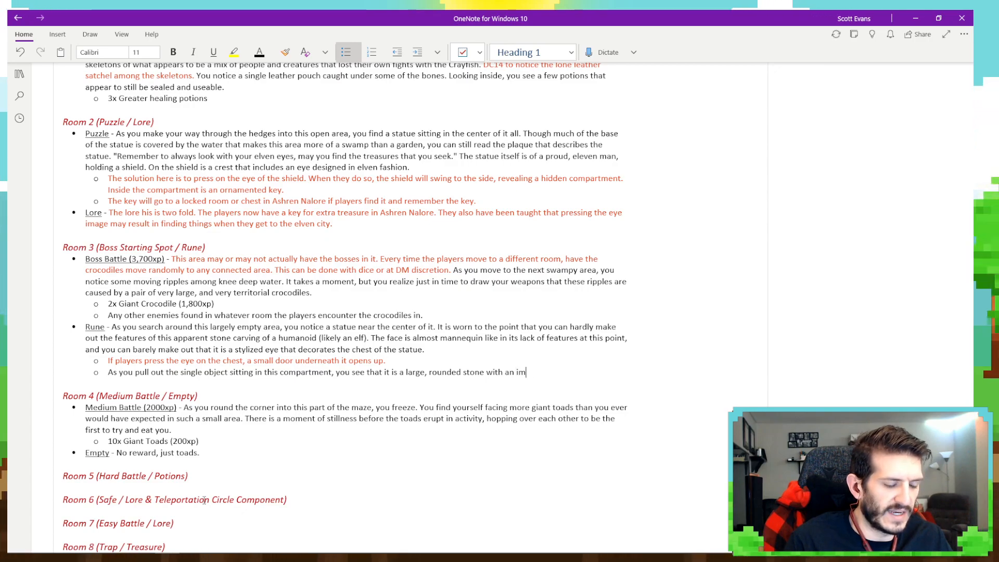
text(age of)
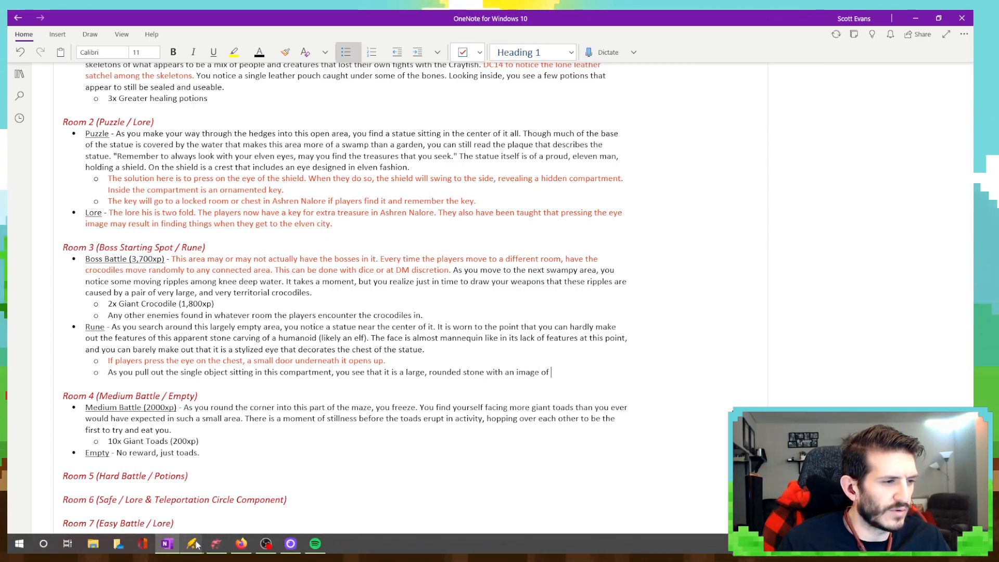
Check Darkvision's school in Firefox's spell list, return to OneNote and continue the stone's description with "the school of transmutation magic".
click(238, 545)
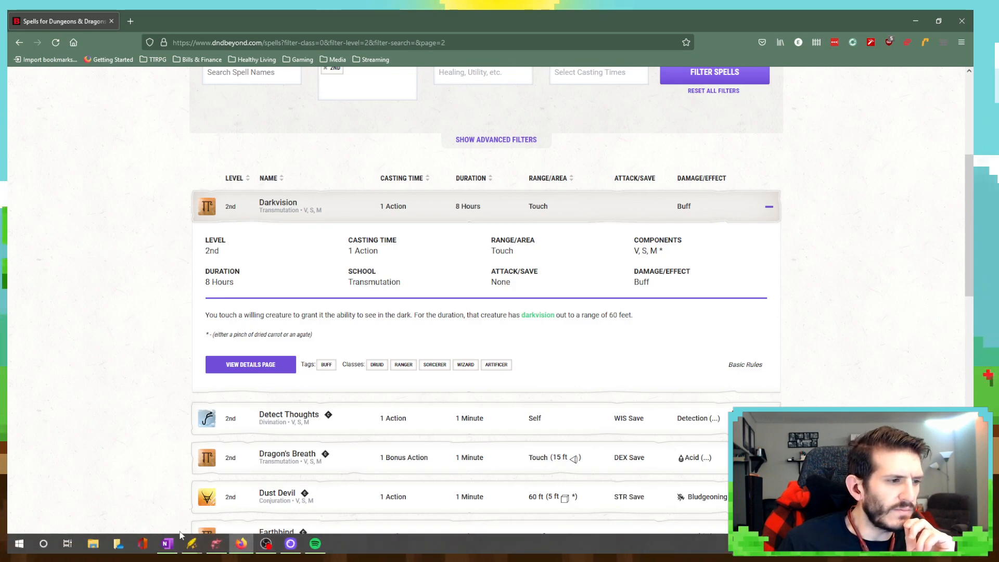
click(167, 543)
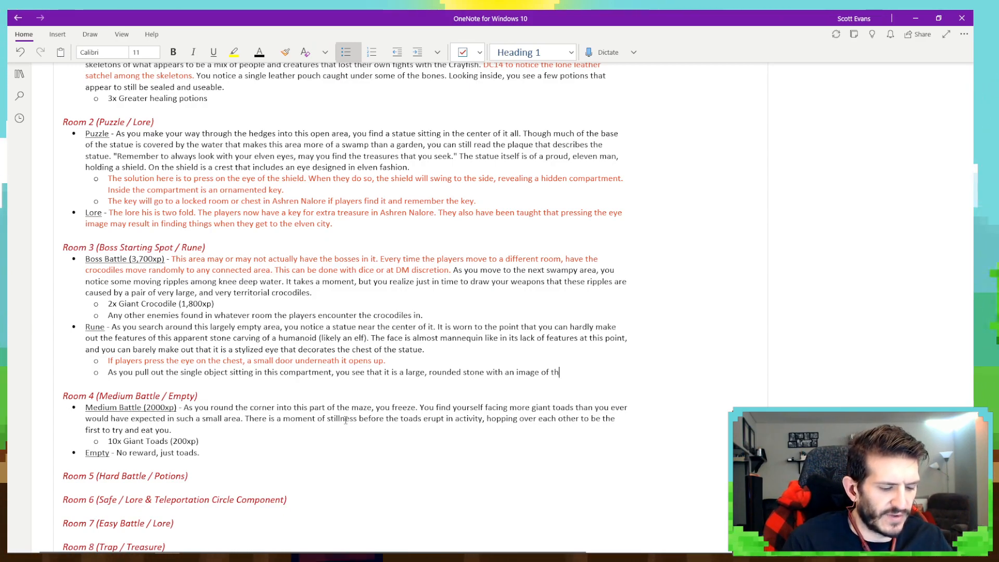
text(l of t)
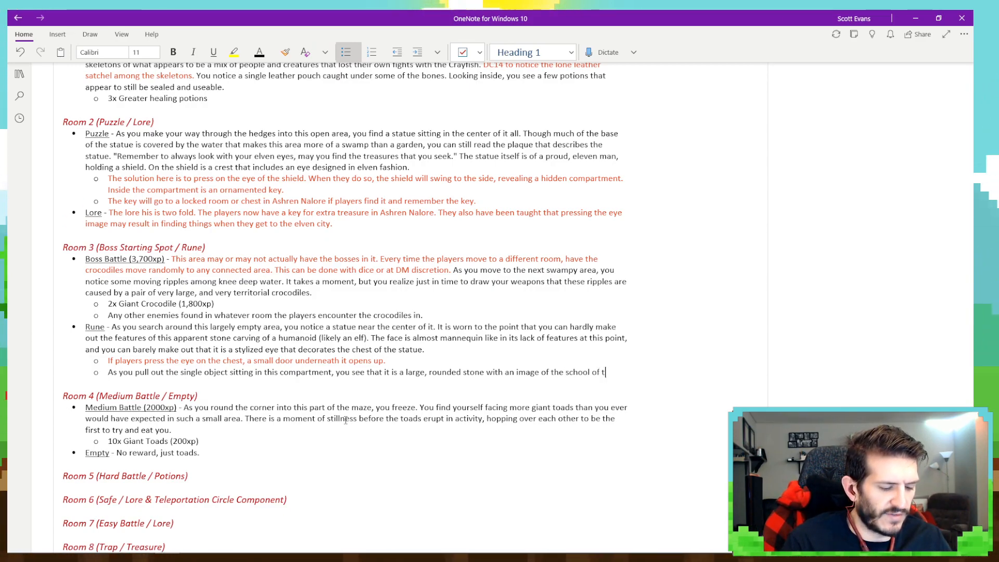
text(ransmutati)
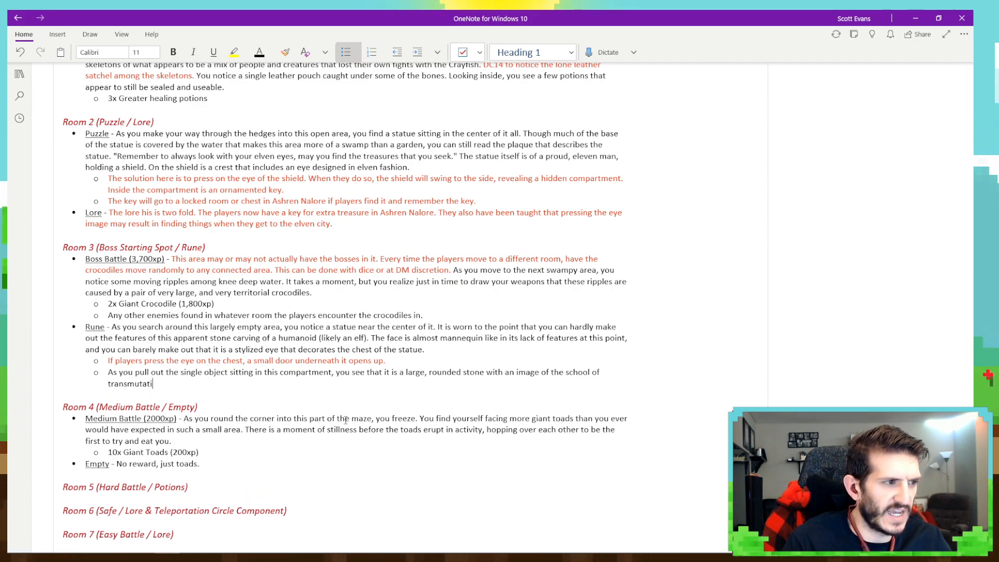
text(on mag ic)
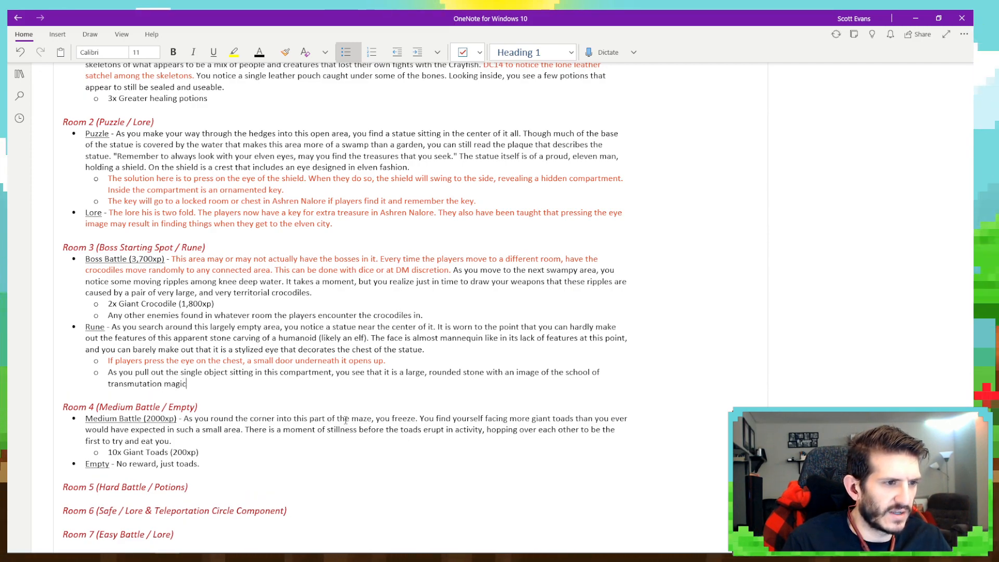
Finish the stone's sentence with "carved on one side, and some elven words carved on the other.".
text( carved on one side, and some)
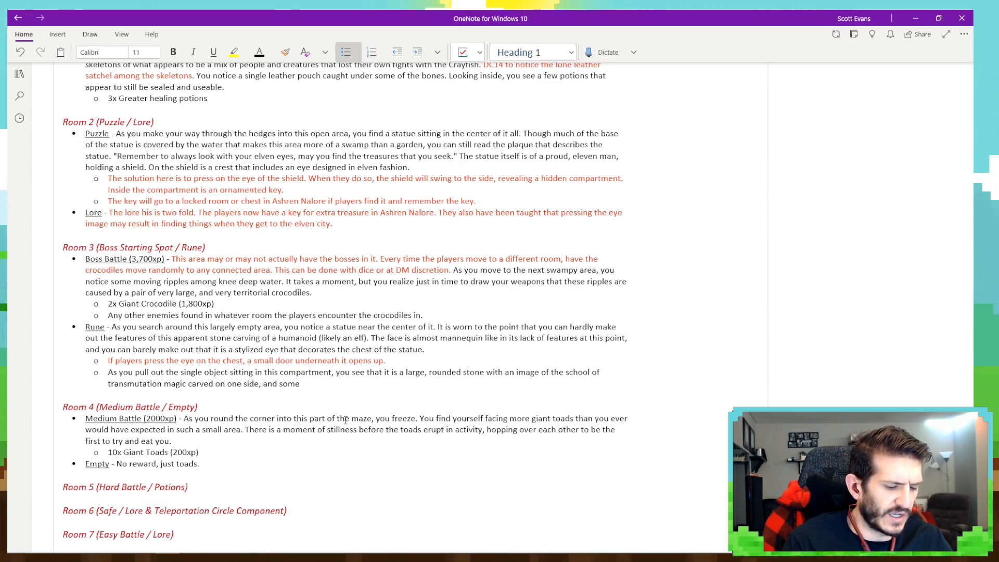
text(lven words c)
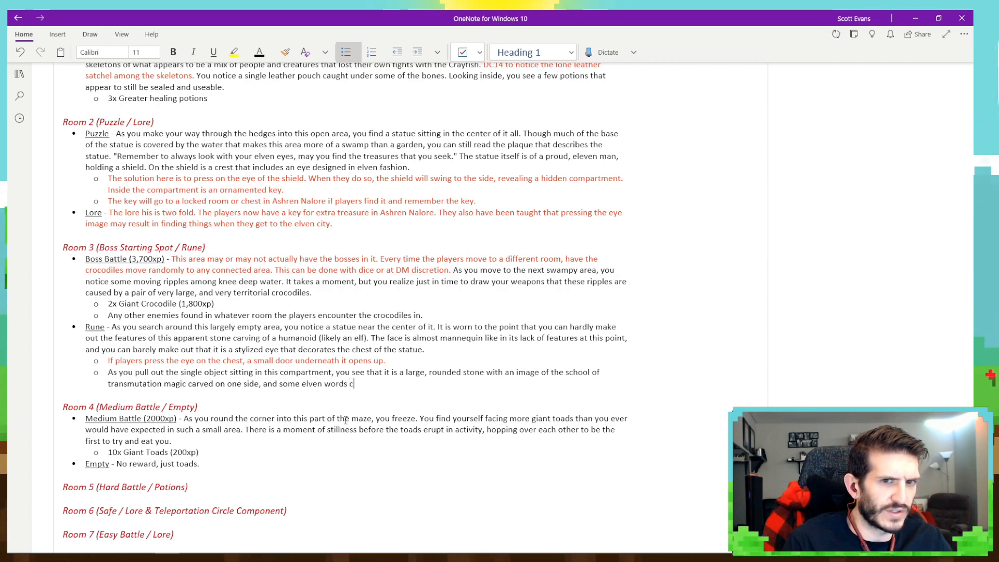
text(arved on the)
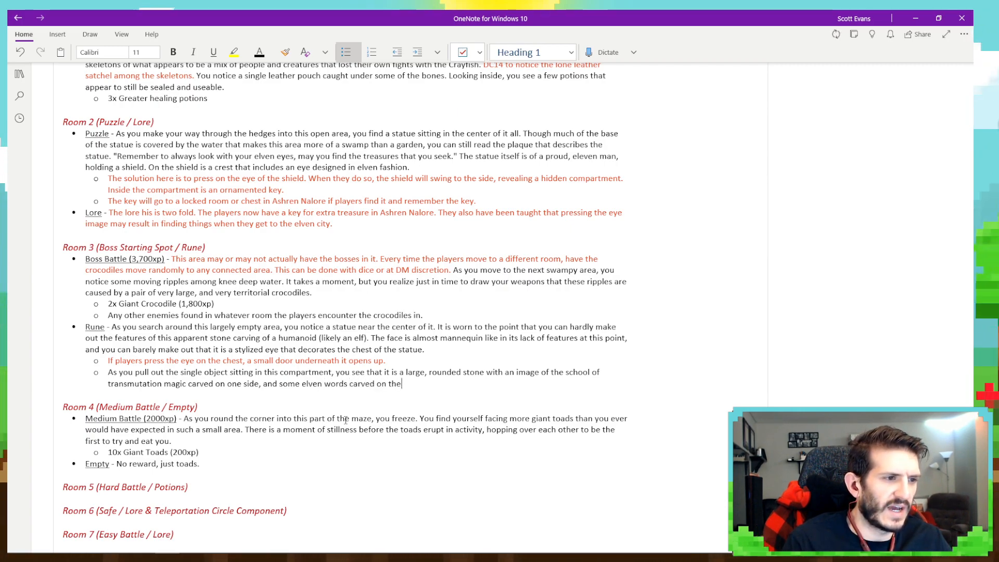
text( other.)
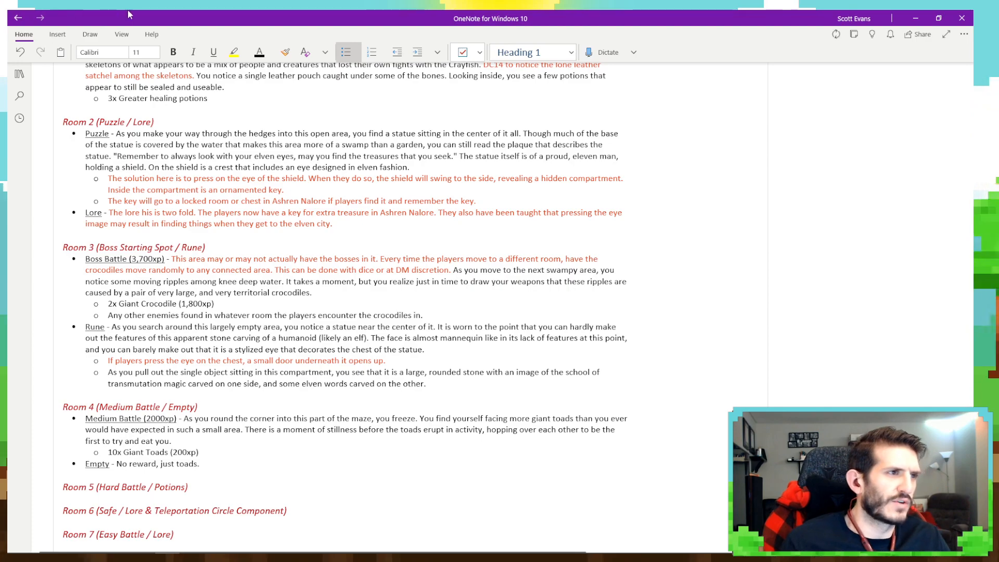
Append "Anyone who can read elven knows that it simply says Darkvision." to the stone's description in the orange-red font color.
click(272, 52)
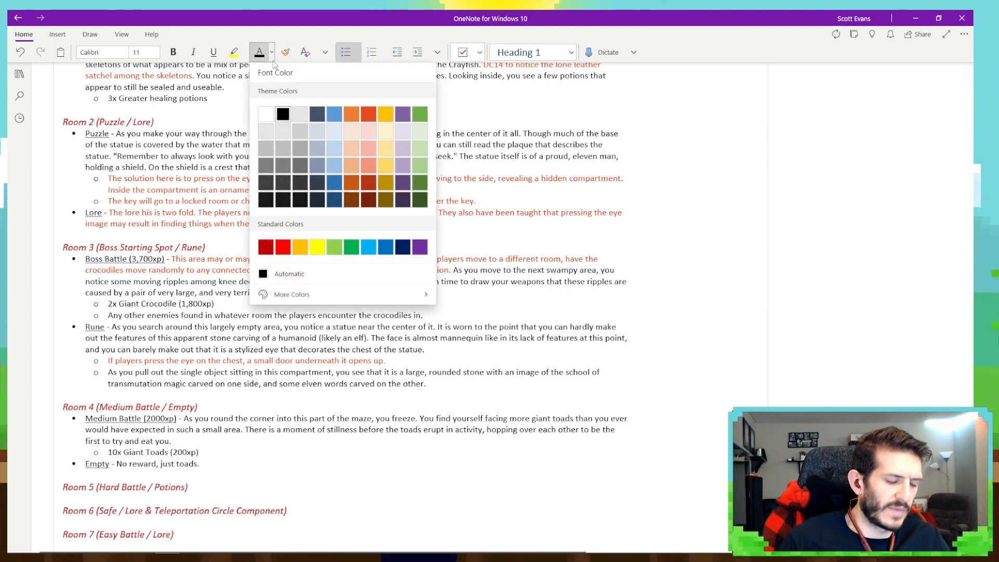
click(369, 114)
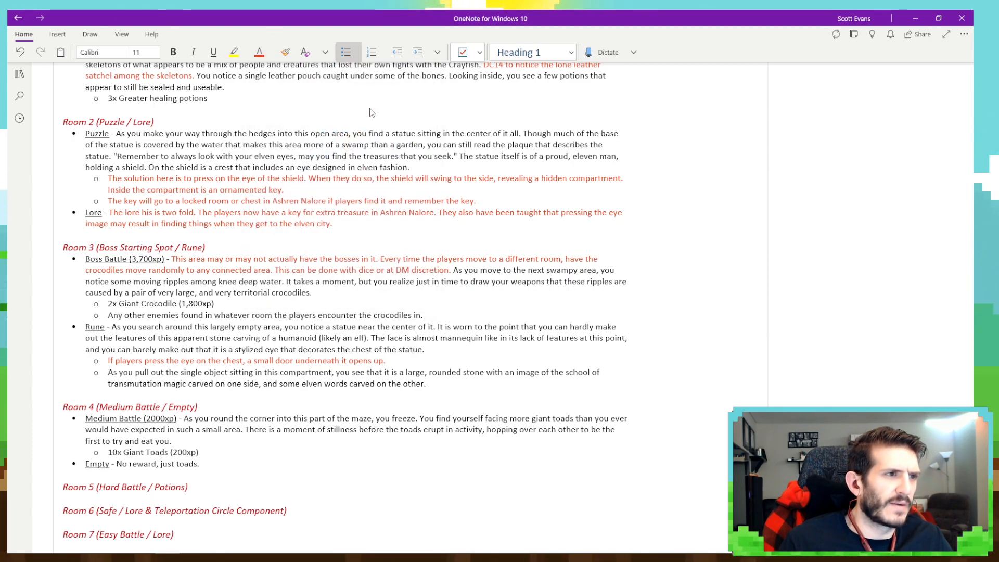
text(Anyone who)
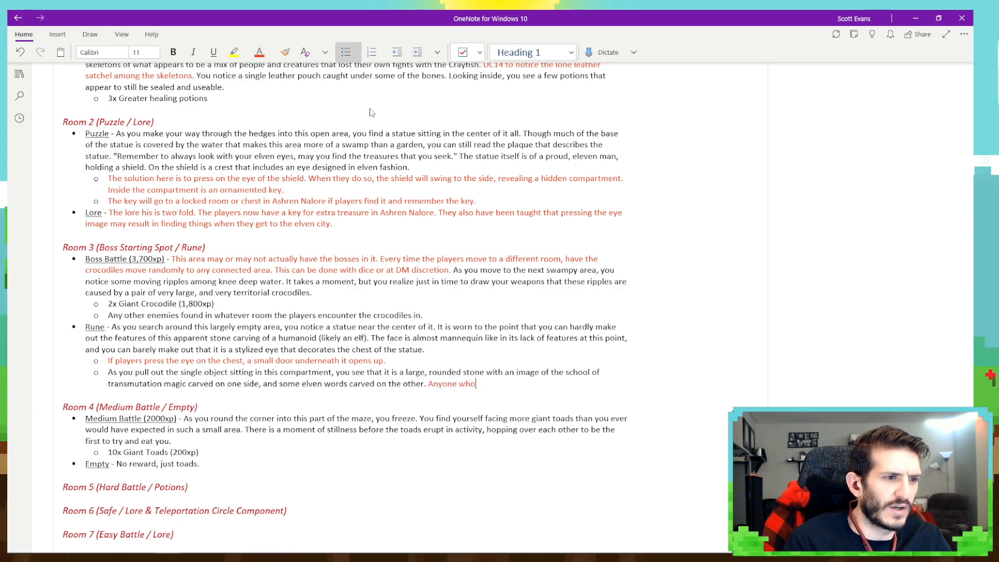
text( can read elve)
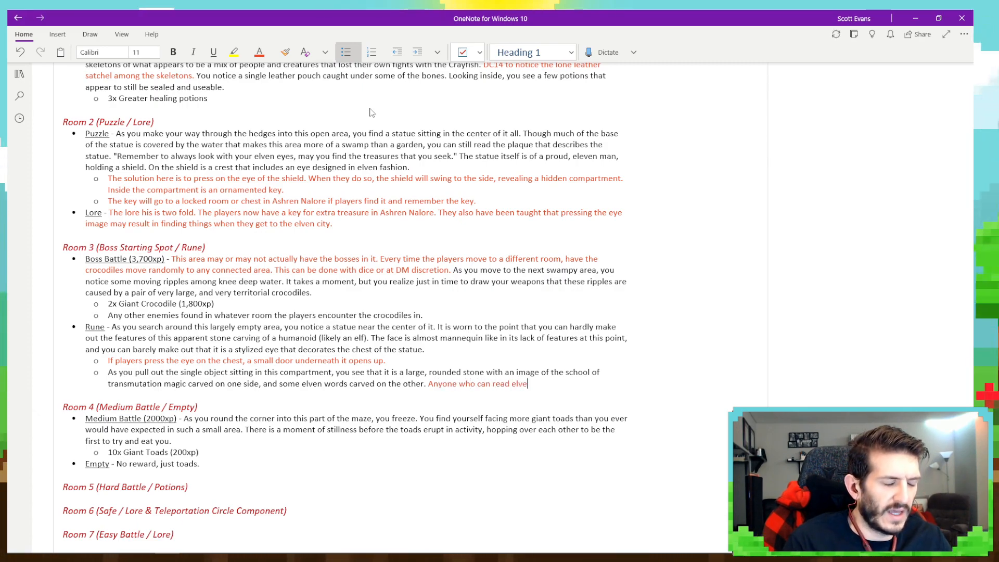
text(n knows that )
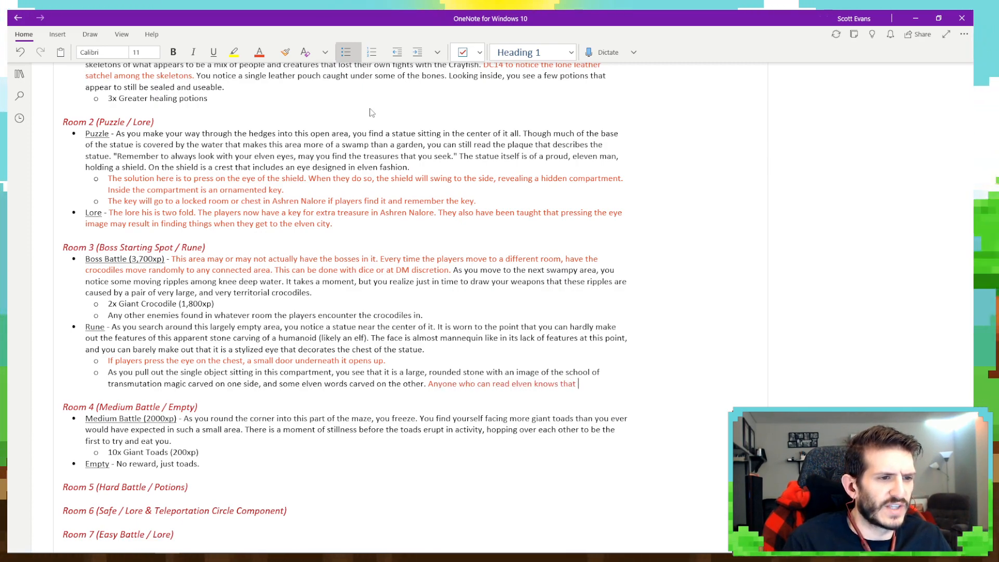
text(it simply says)
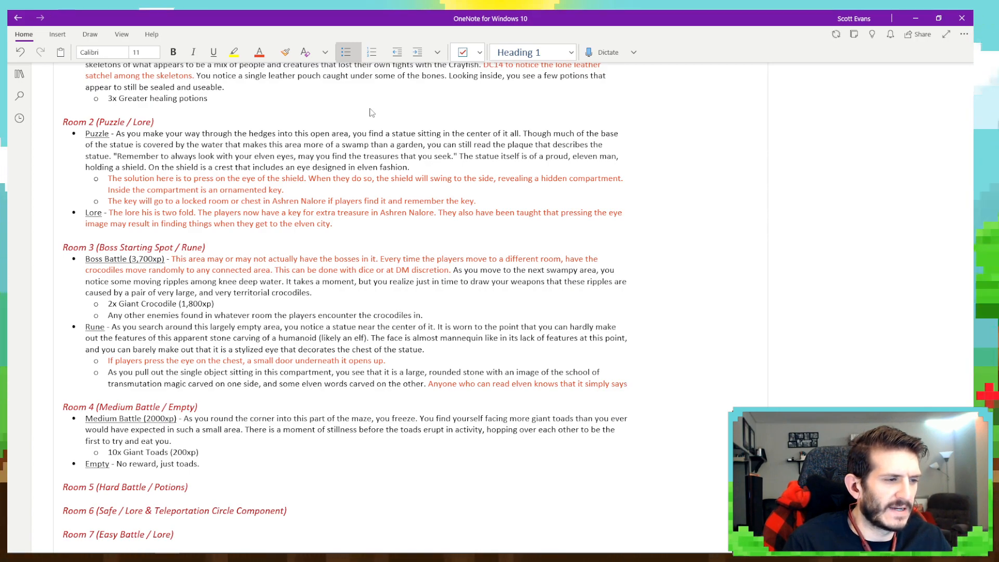
text(Darkvision.)
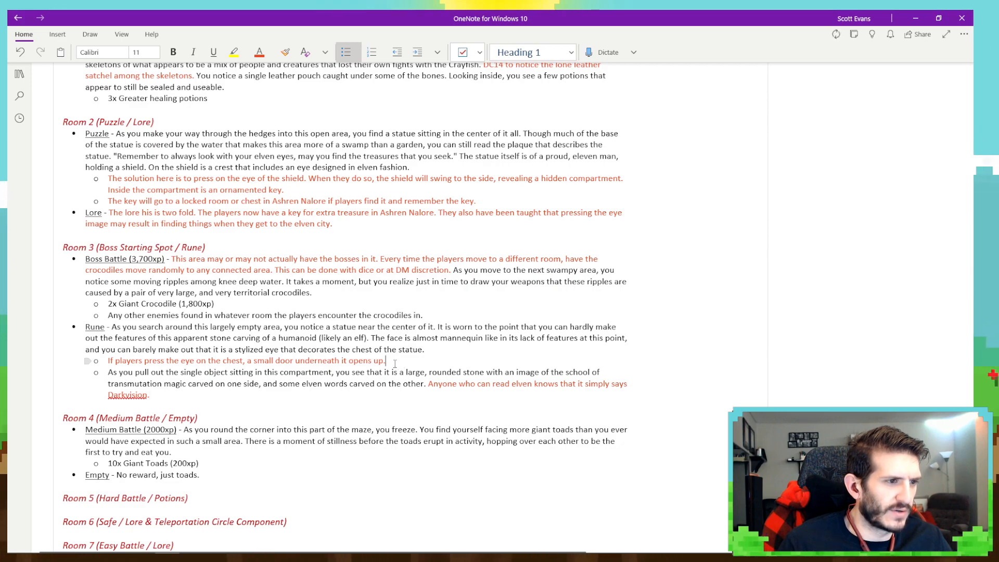
Insert a sub-bullet below the note about pressing the chest's eye, reading "Inside is a rune of darkvision.".
key(Return)
text(Ins)
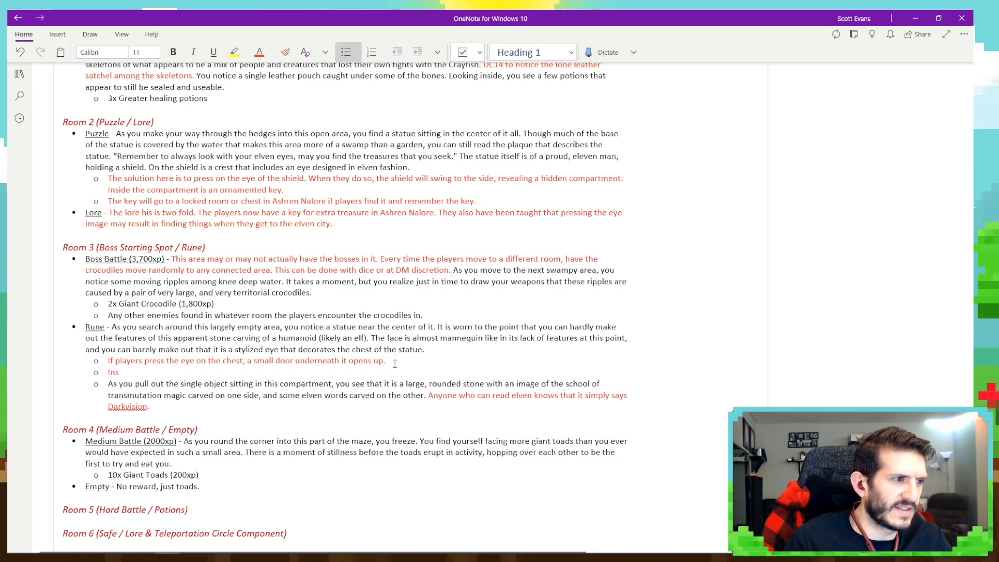
text(ide is a run)
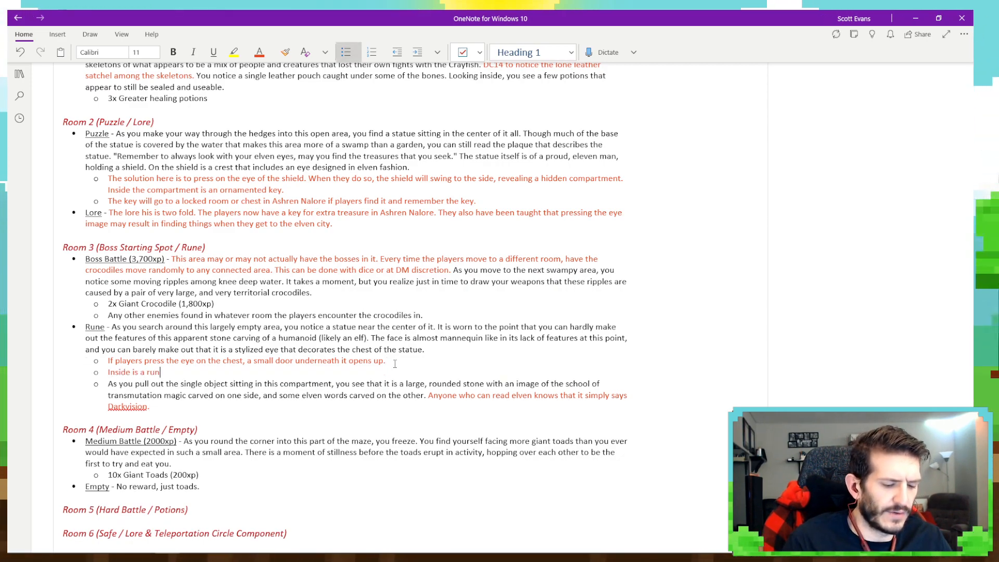
text(d of drakvision for)
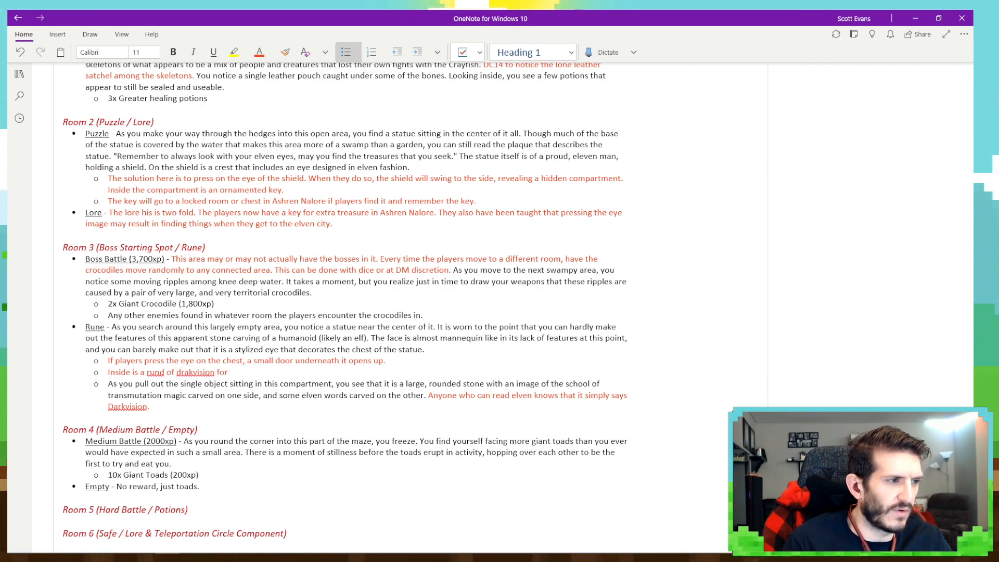
key(BackSpace)
key(BackSpace)
key(BackSpace)
key(BackSpace)
key(BackSpace)
text(e is a rune)
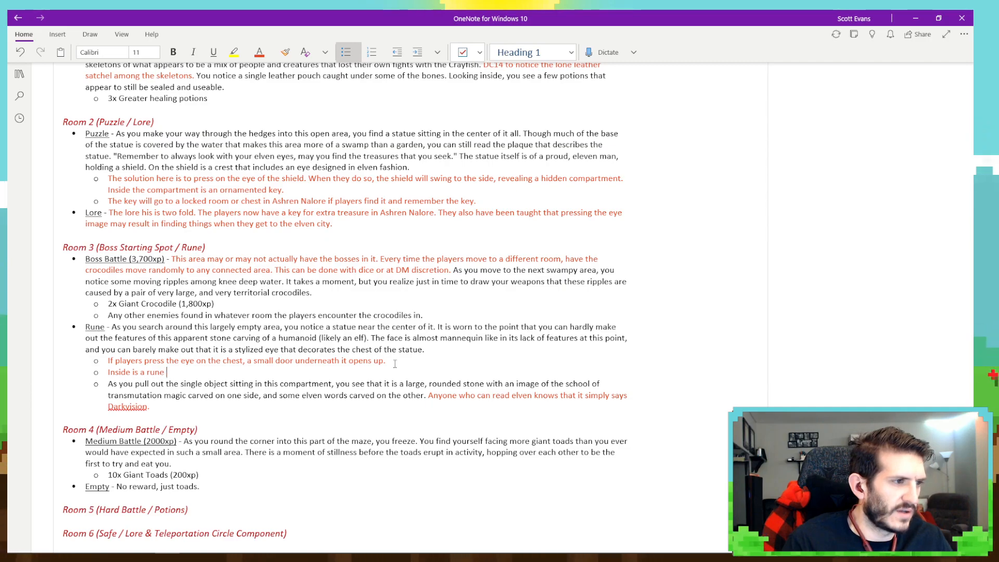
text(of darkvi)
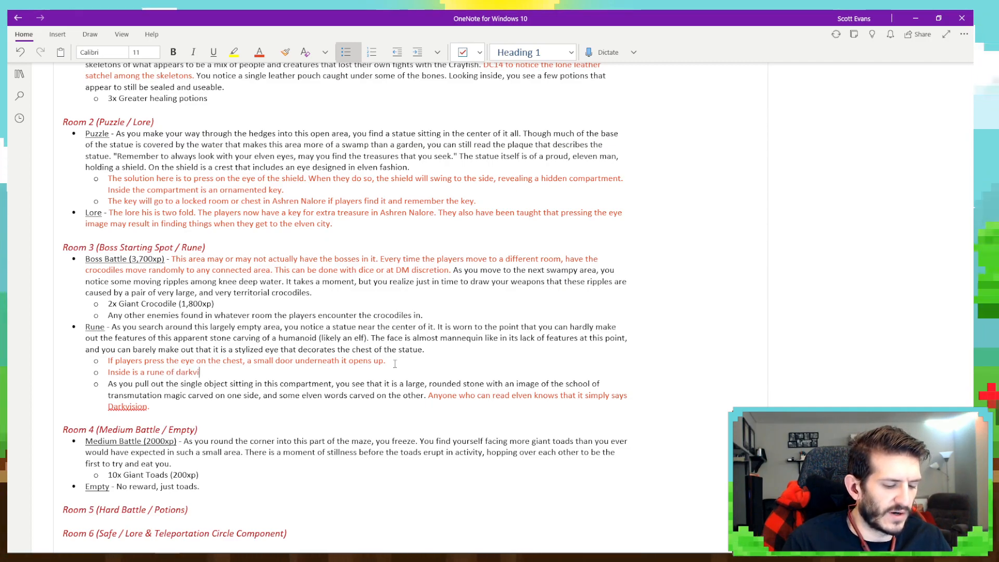
text(sion.)
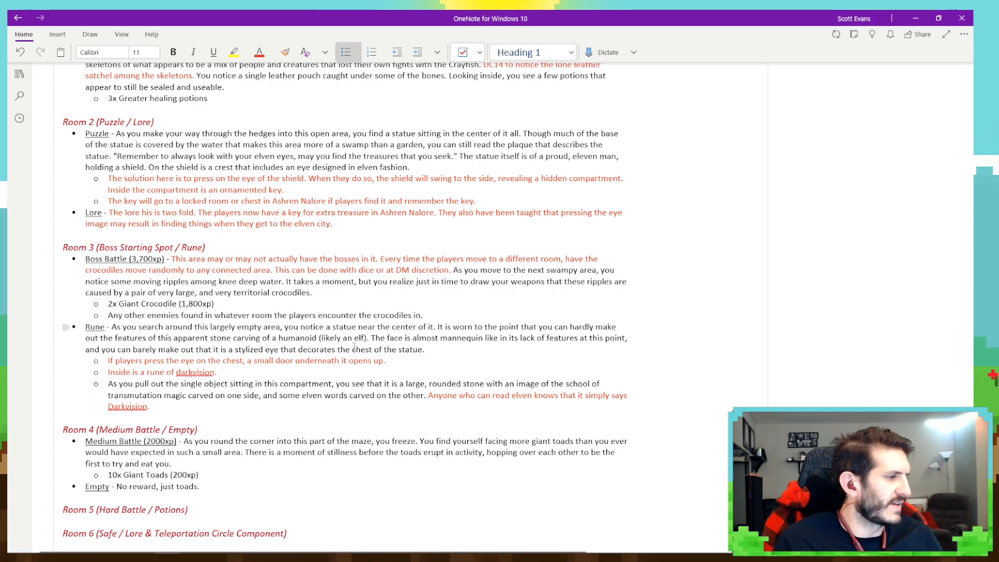
Start a bulleted list under the Room 5 heading with the underlined label "Hard Battle".
scroll(338, 369, down, 3)
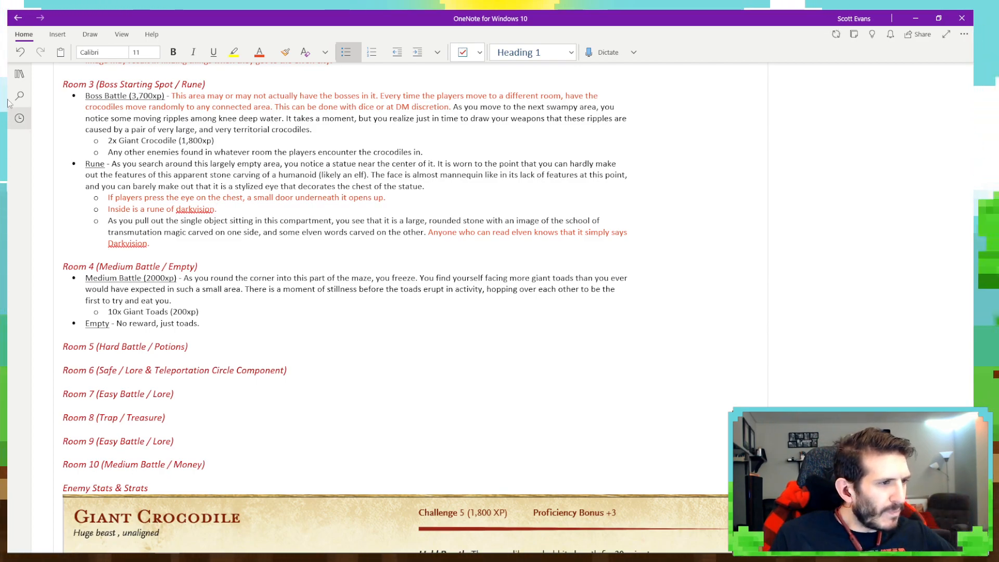
click(197, 333)
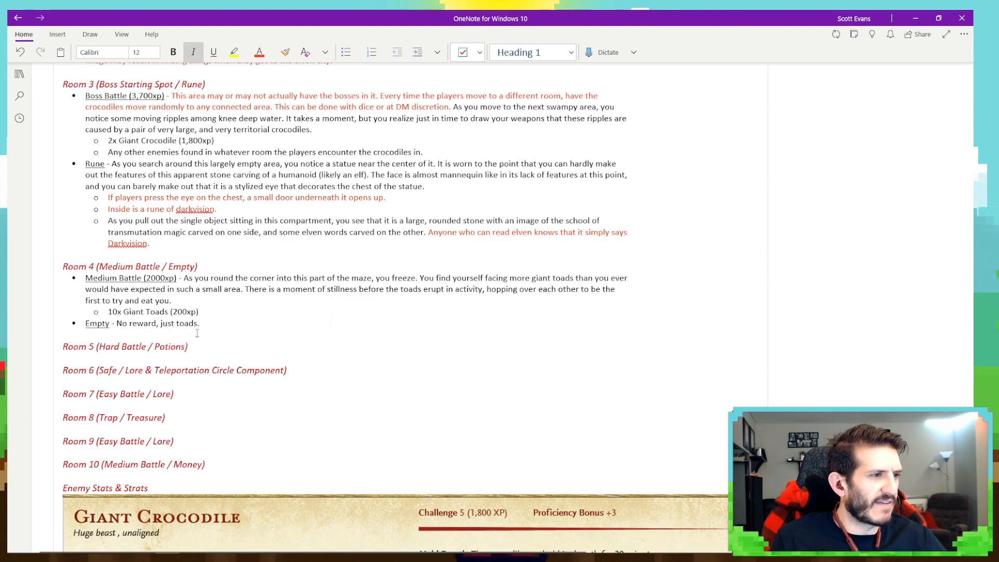
key(Return)
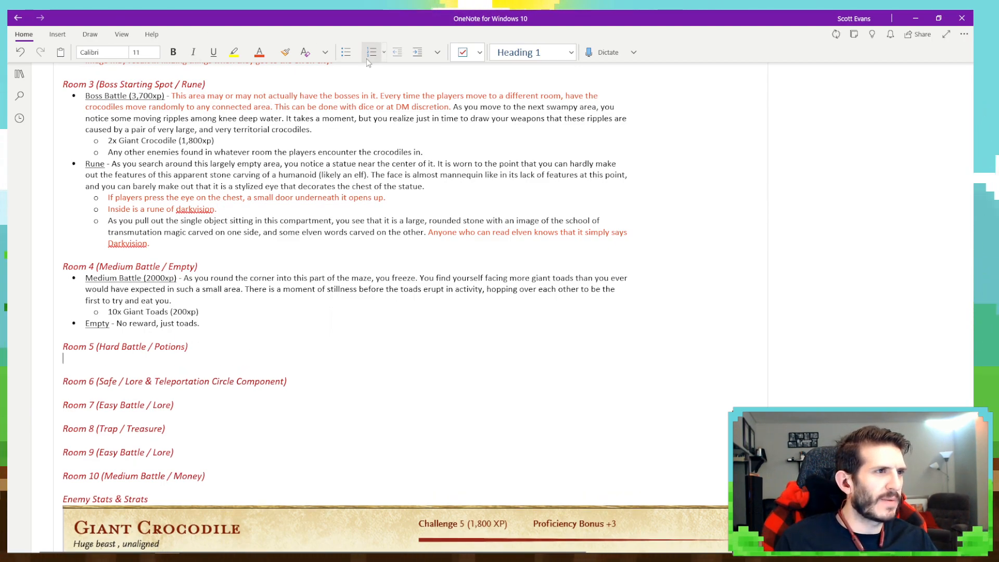
click(346, 52)
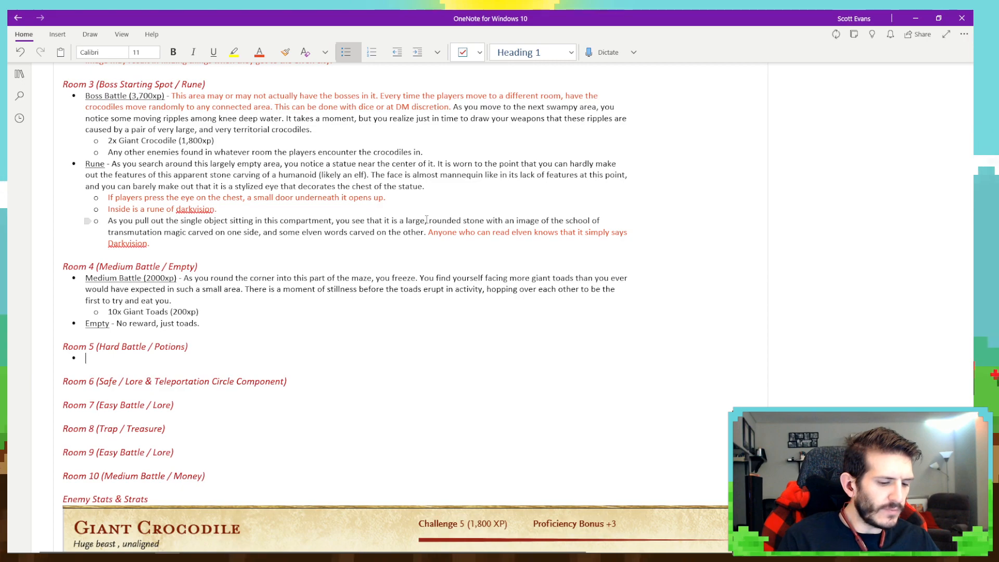
key(ctrl+u)
text(Hard Ba)
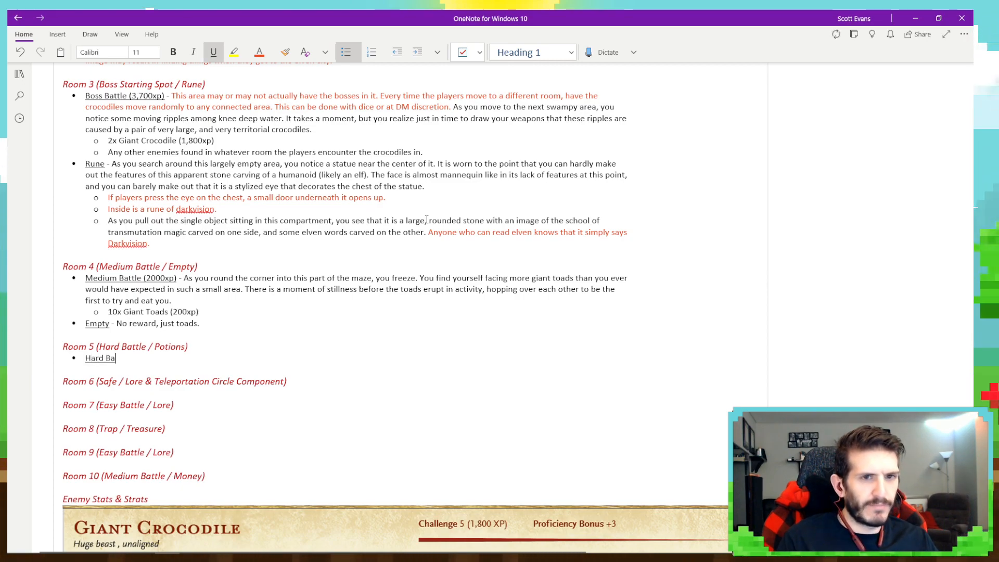
text(ttle)
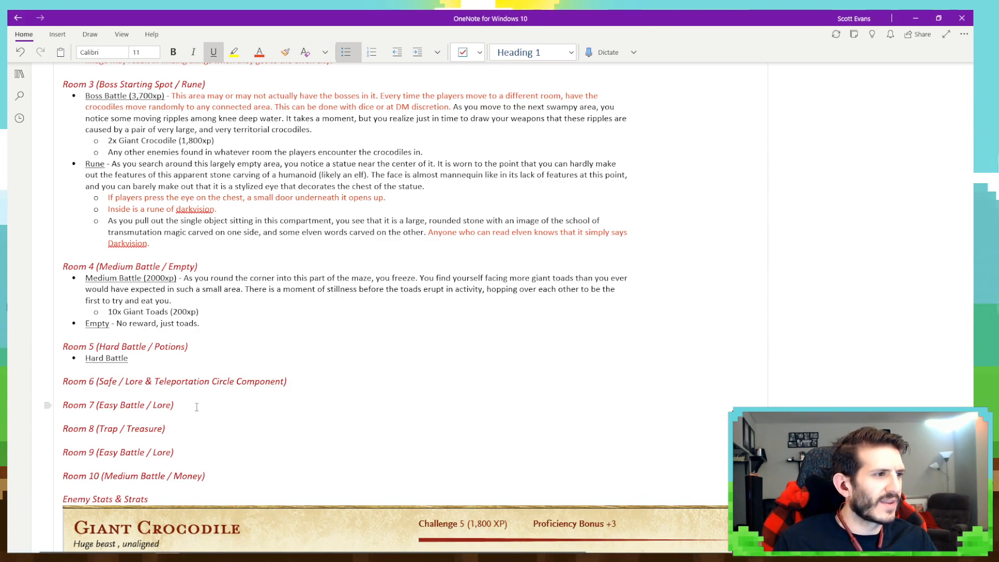
Look up the hard battle XP in the Floor-Wide Notes and append "(2,800xp)" to Room 5's Hard Battle label.
scroll(197, 416, up, 15)
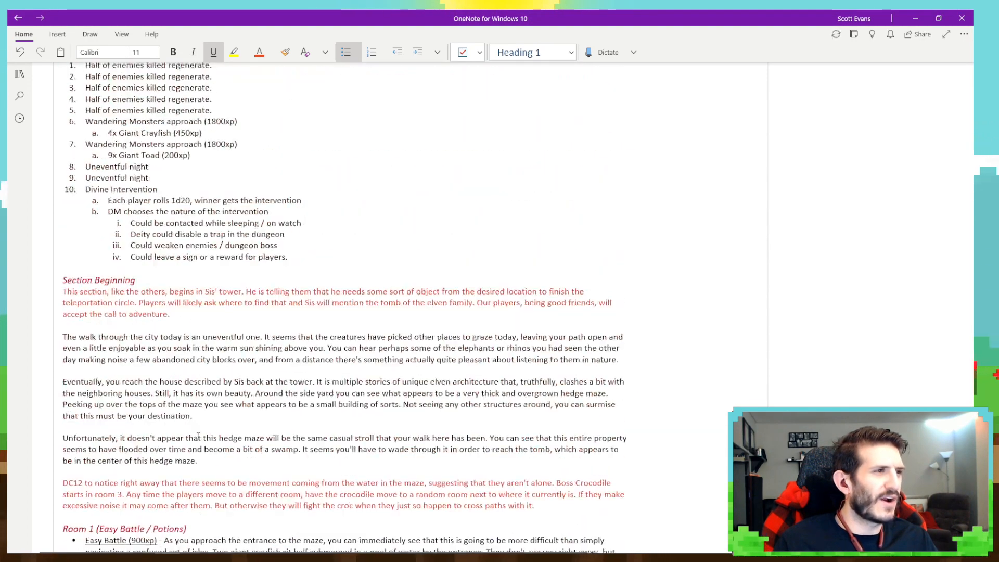
scroll(198, 436, up, 10)
scroll(222, 418, down, 5)
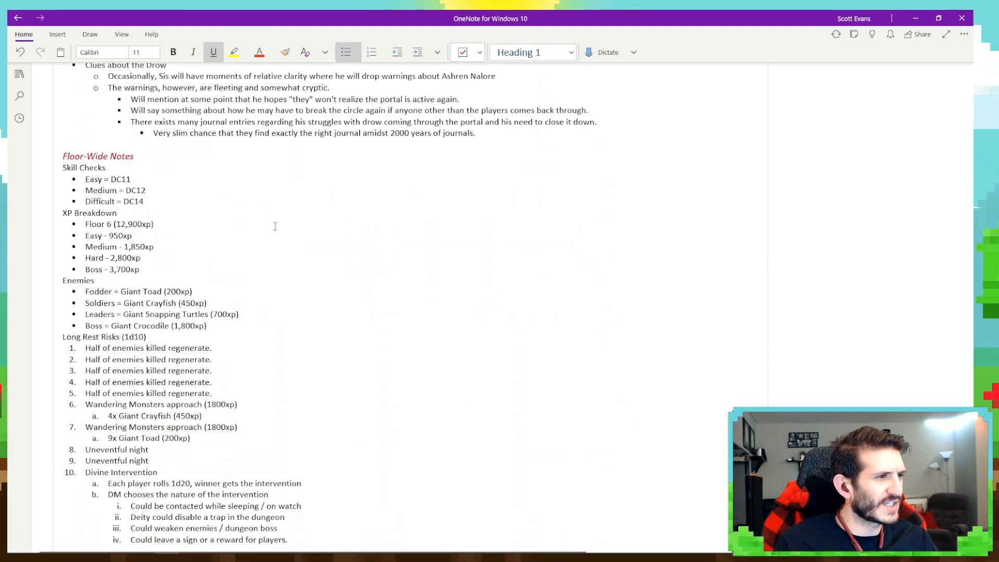
scroll(286, 314, down, 10)
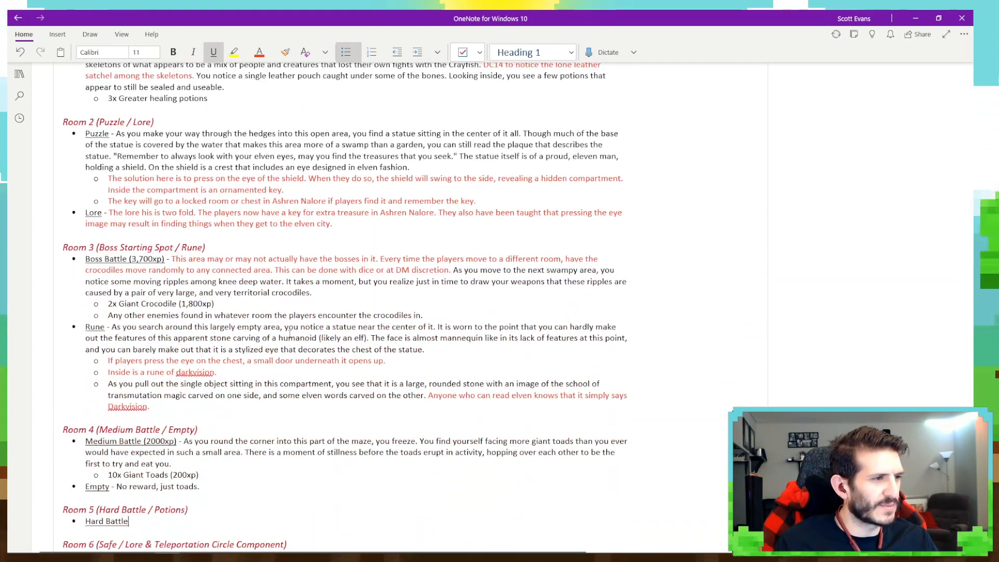
scroll(290, 334, down, 3)
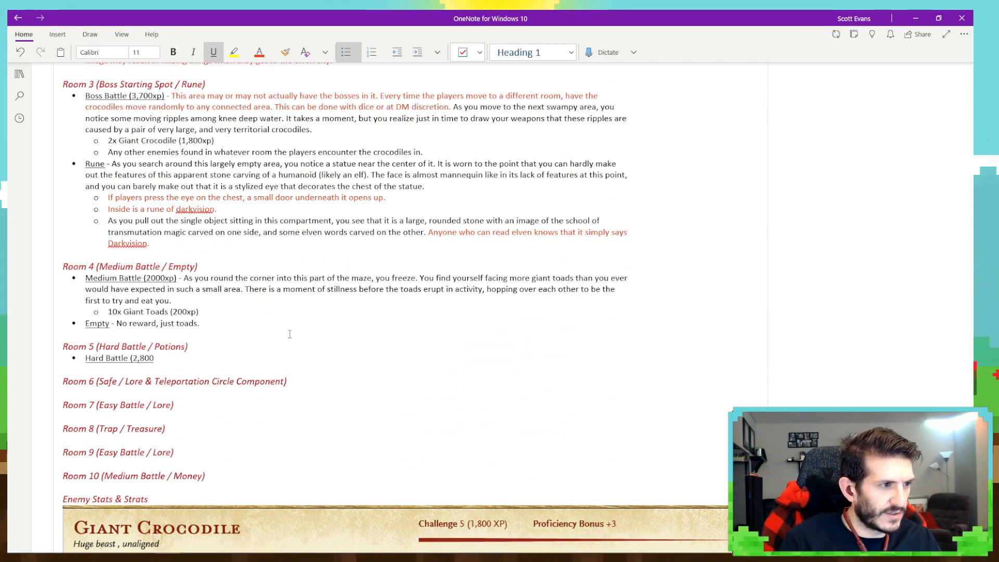
text(x)
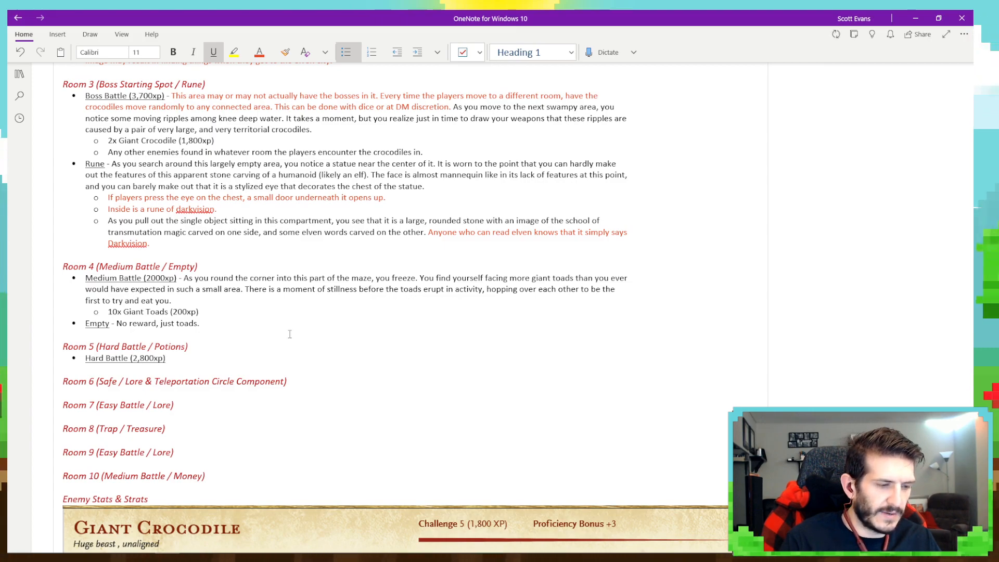
text(p))
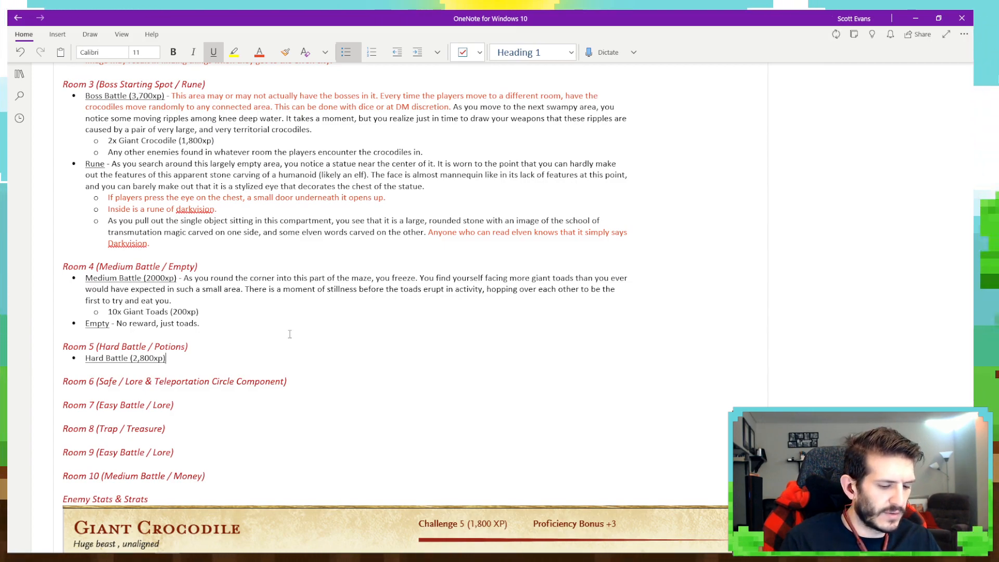
Add a non-underlined dash after Room 5's Hard Battle label and create an empty sub-bullet beneath it.
key(ctrl+u)
text(-)
key(Return)
key(Tab)
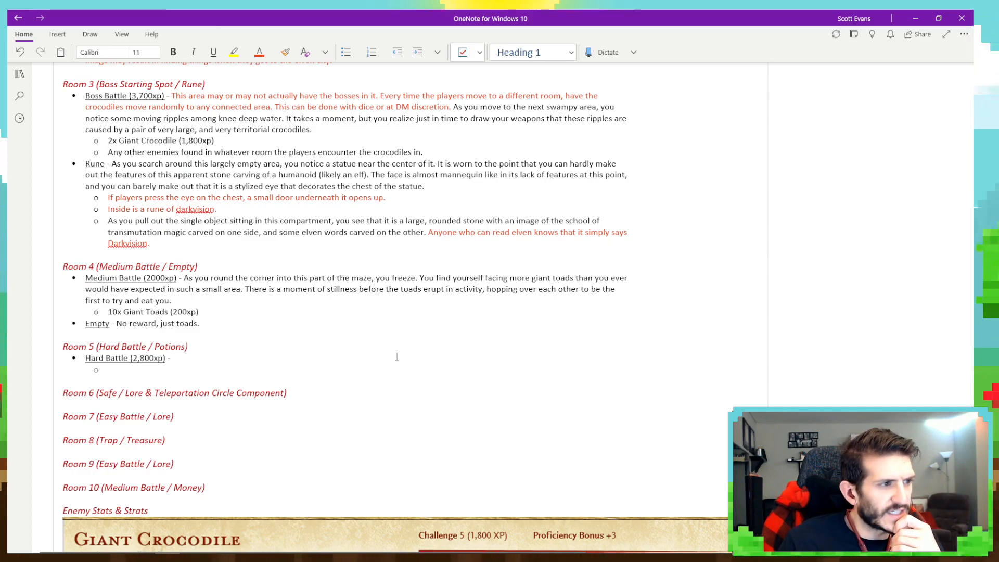
Fill Room 5's empty sub-bullet with "4x Giant Snapping Turtles (700xp)", copying the enemy name and XP from the Floor-Wide Notes' Leaders entry.
scroll(397, 357, up, 20)
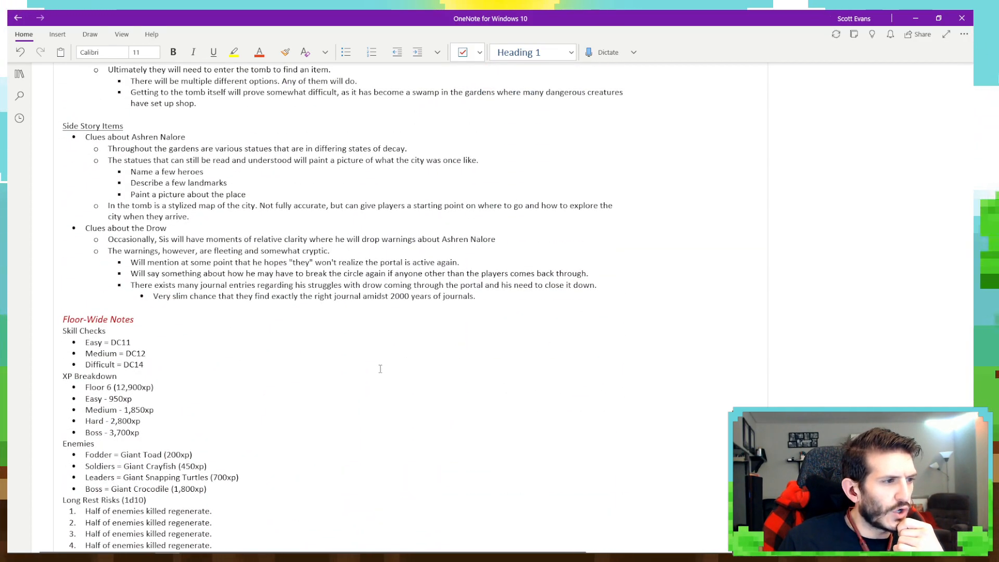
scroll(380, 369, down, 3)
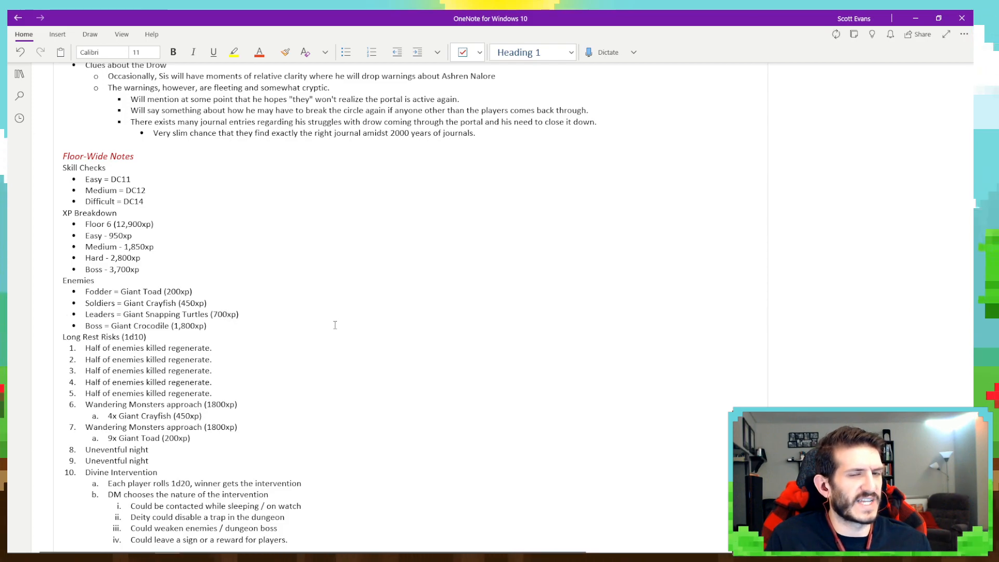
scroll(336, 325, down, 20)
scroll(332, 329, up, 6)
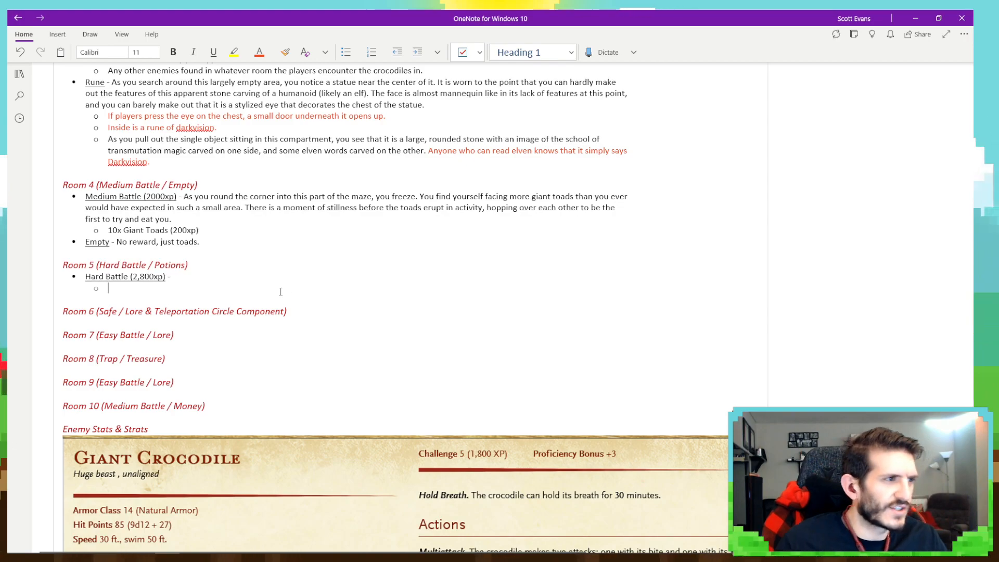
scroll(281, 292, up, 15)
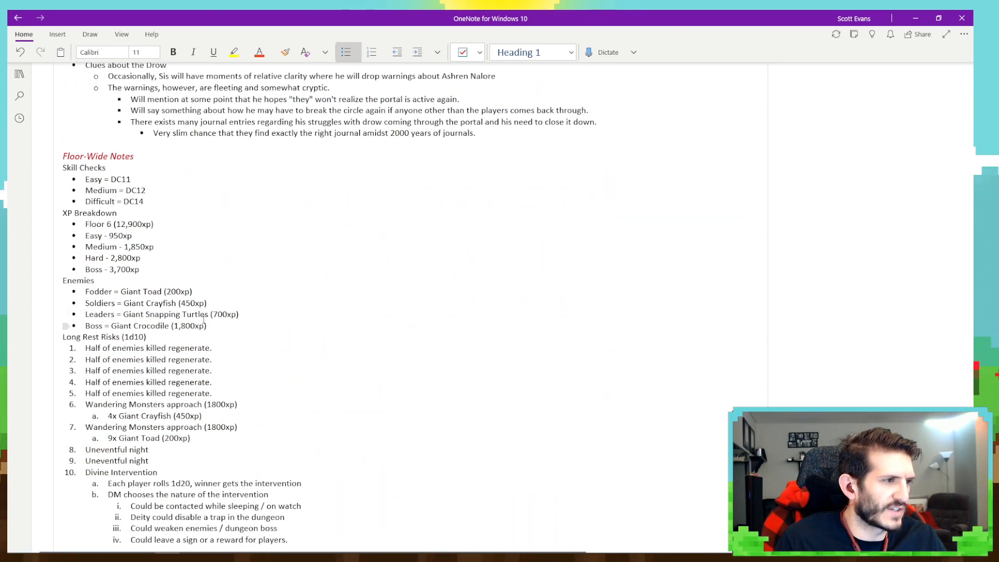
drag(239, 314, 145, 314)
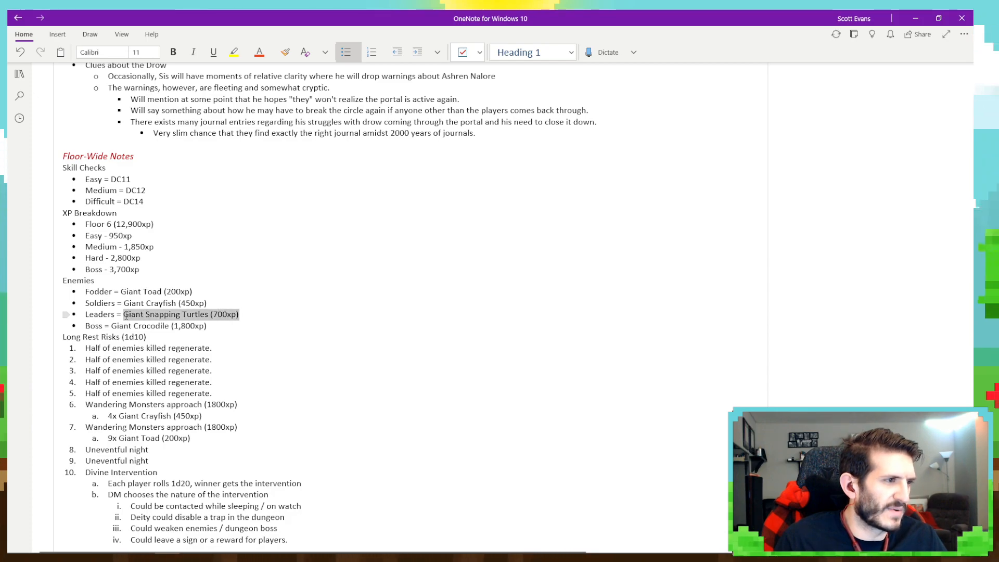
scroll(219, 382, down, 10)
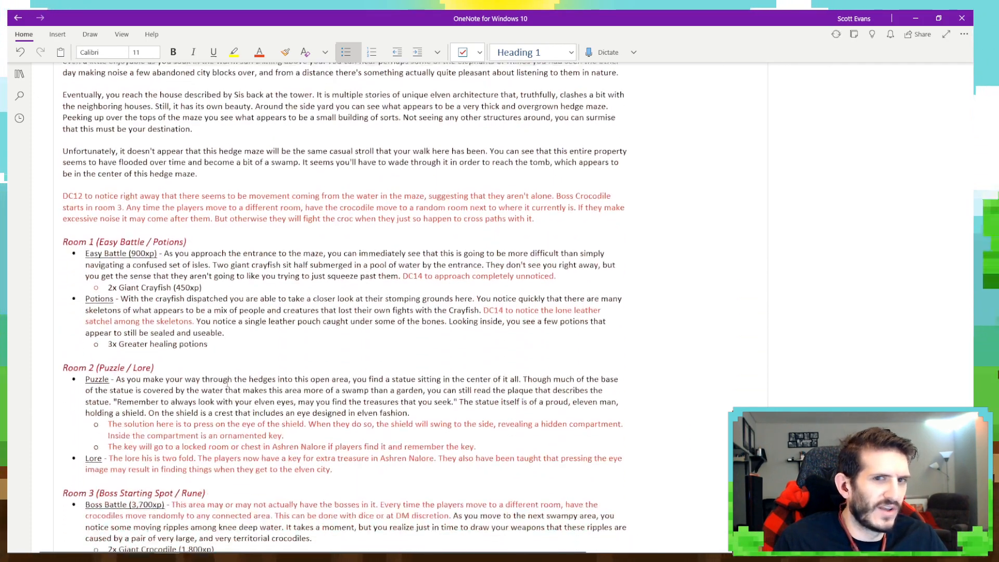
scroll(227, 384, down, 10)
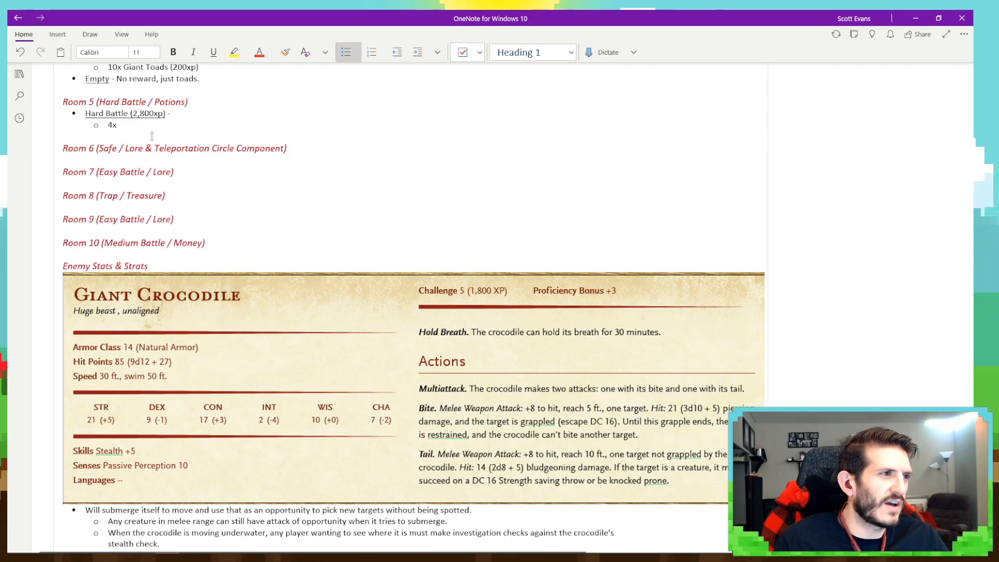
text(Giant Snapping Turtles (700xp))
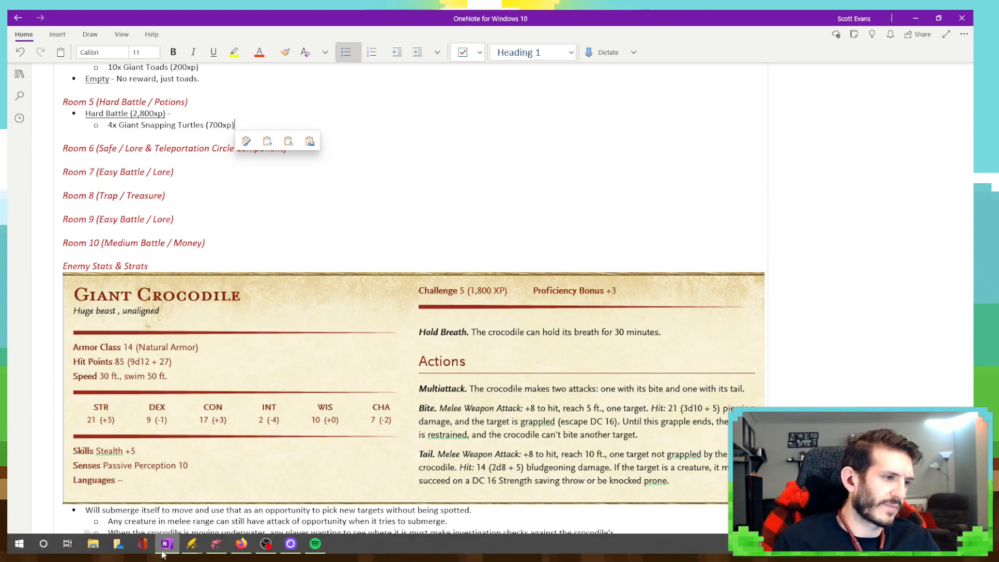
Switch to Firefox, search the web in a new tab for "what do you call a group of turtles", and close that tab.
click(242, 544)
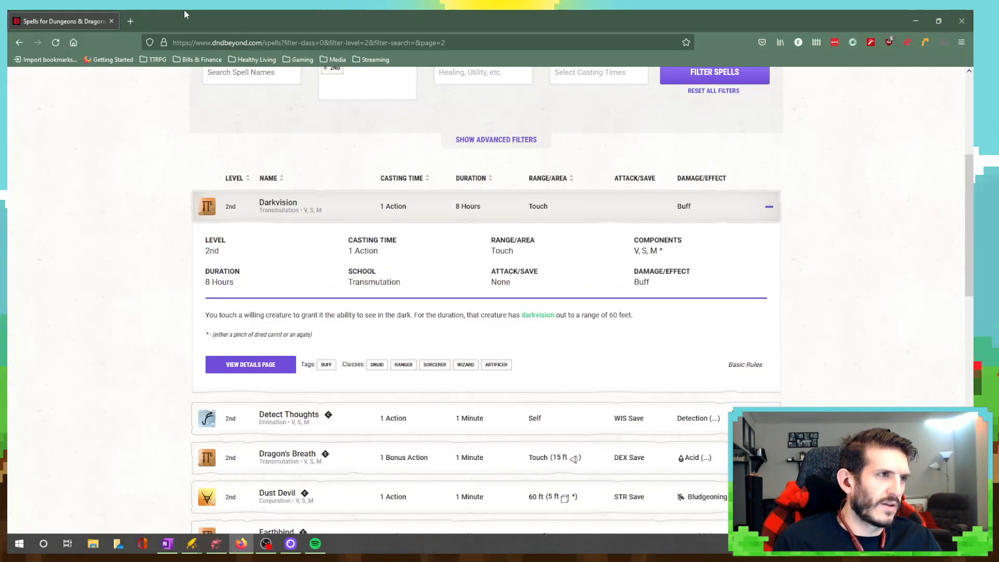
click(130, 20)
text(what do )
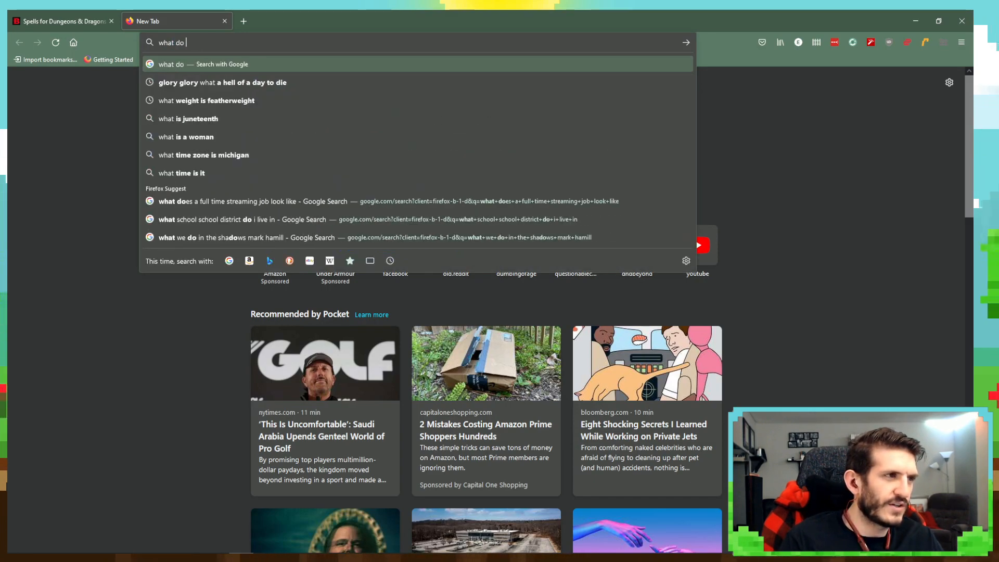
text(you call a )
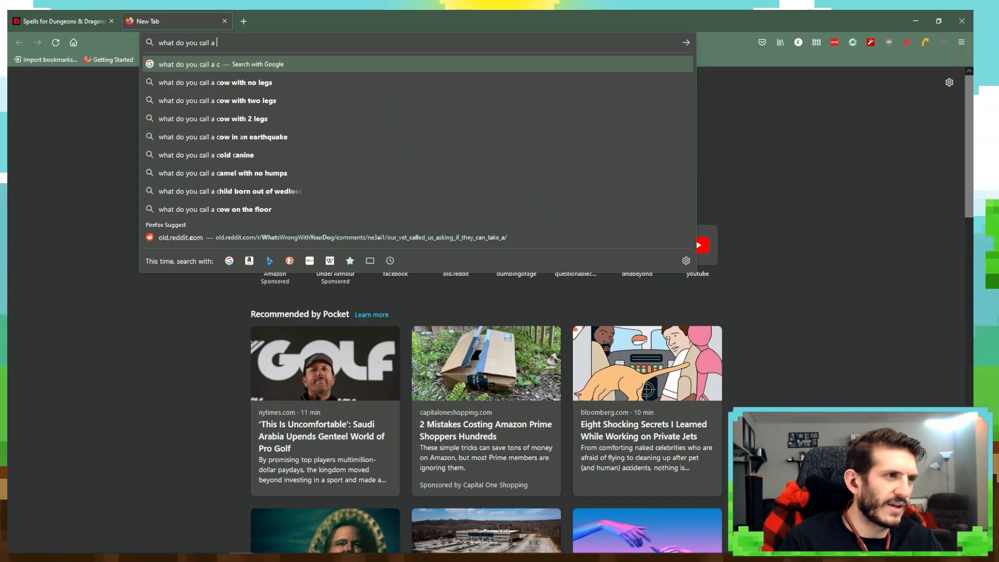
text(group of tu)
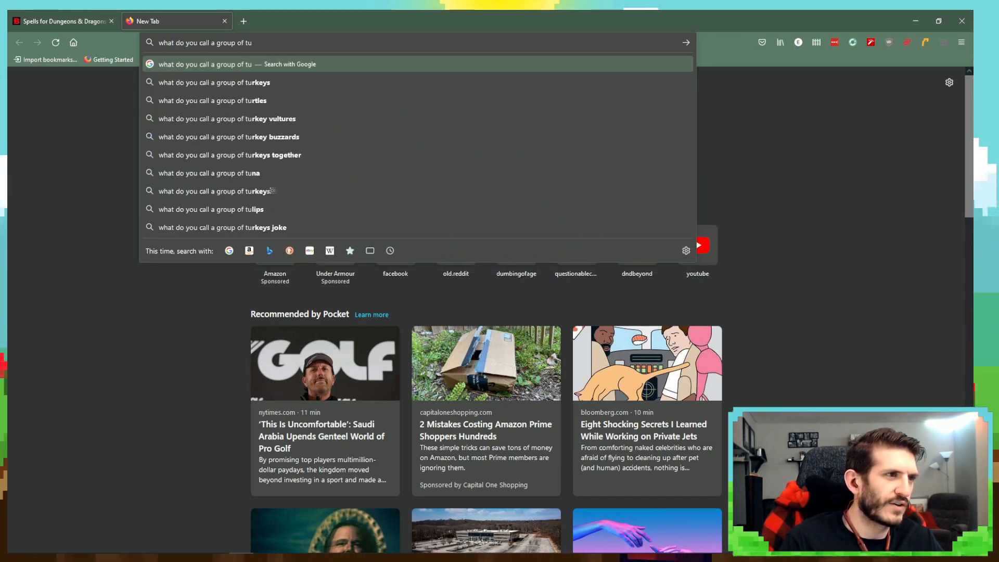
text(rtles)
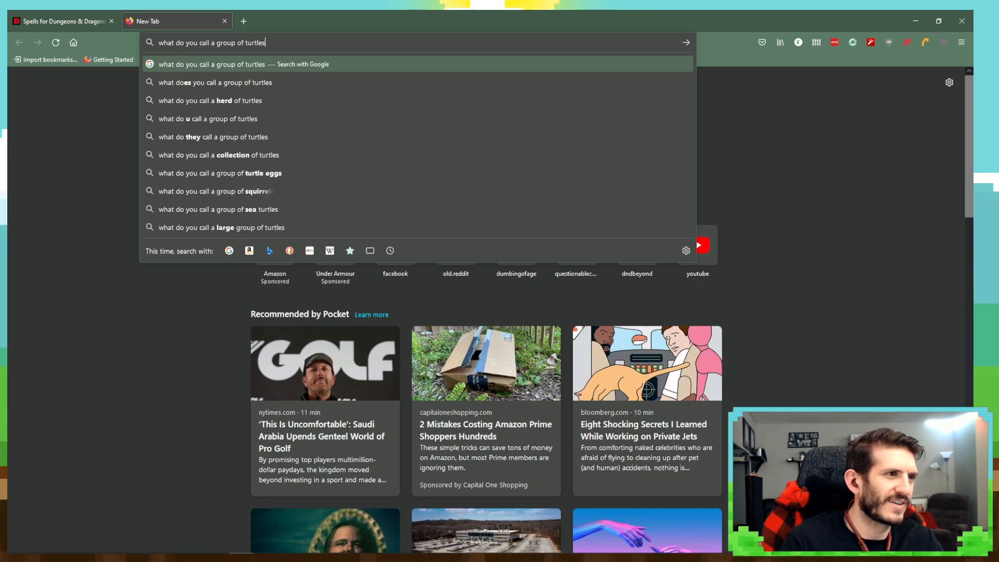
key(Return)
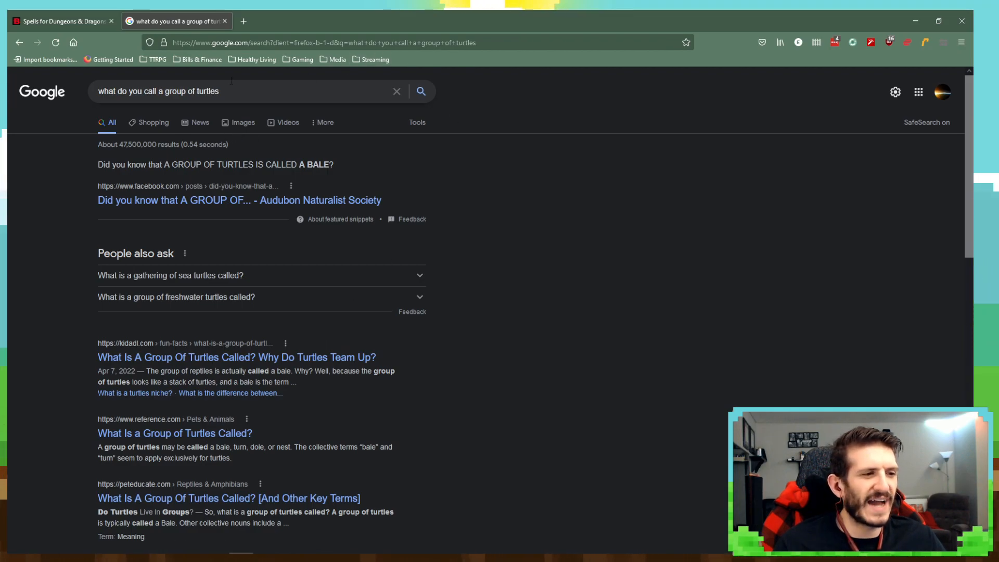
click(224, 21)
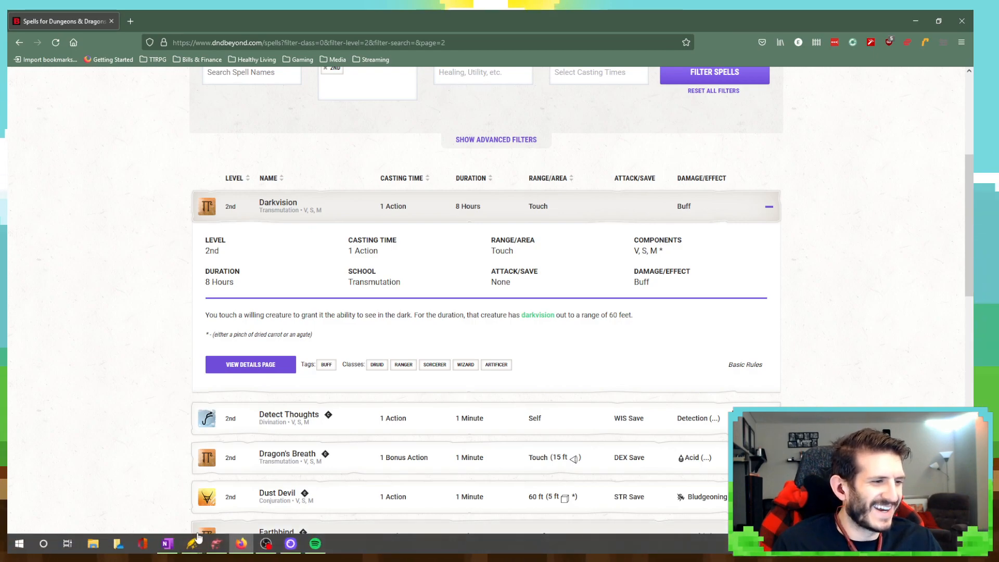
In OneNote, start Room 5's Hard Battle description with "entering this area, one can be forgiven for thinking that it is full of giant boulders.".
click(167, 550)
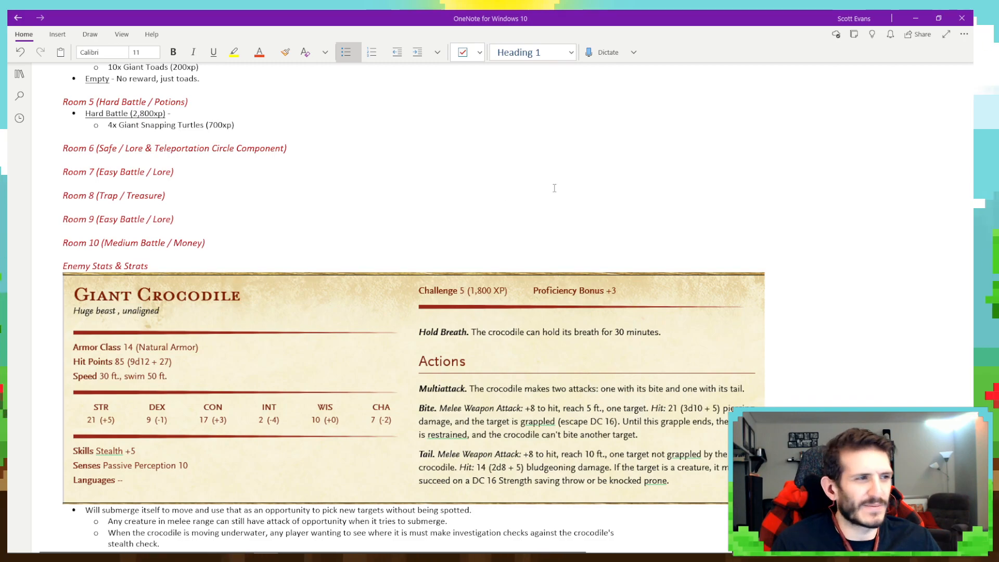
scroll(198, 260, up, 3)
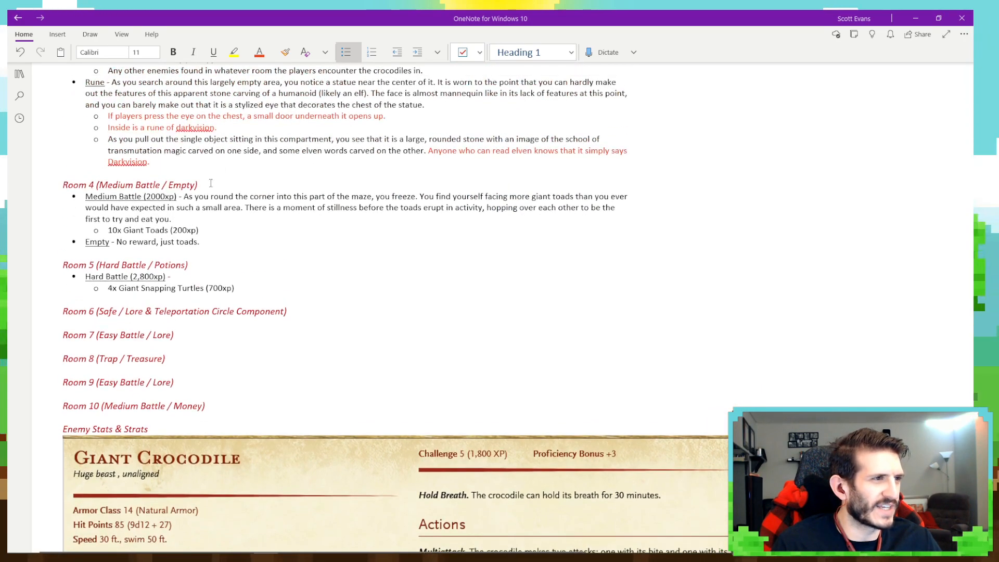
click(187, 279)
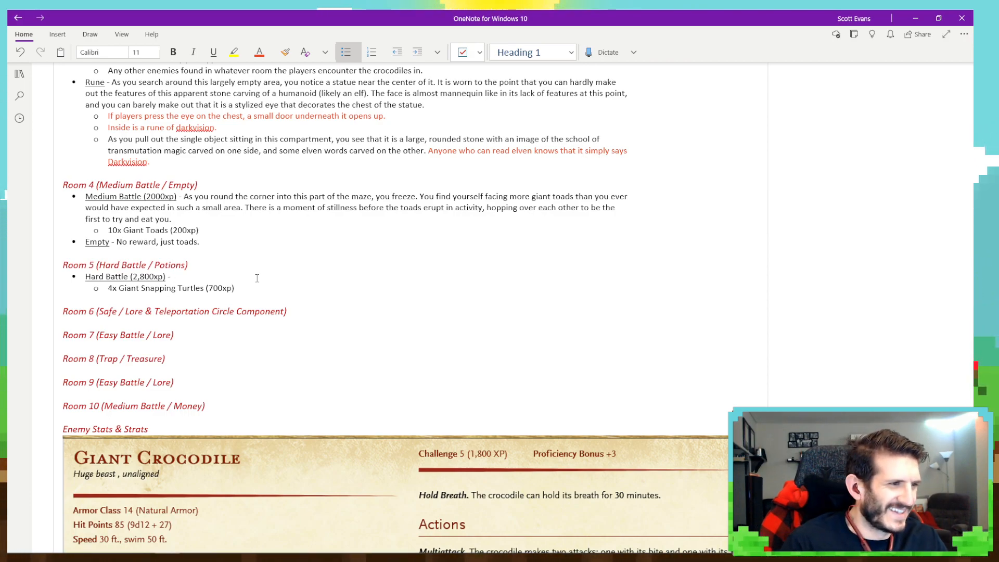
text(en)
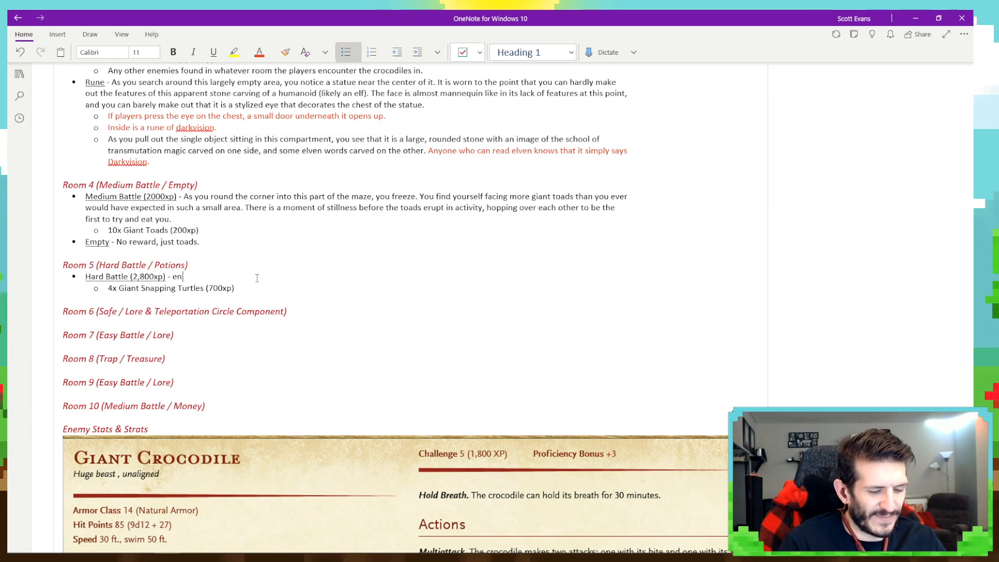
text(tering this are)
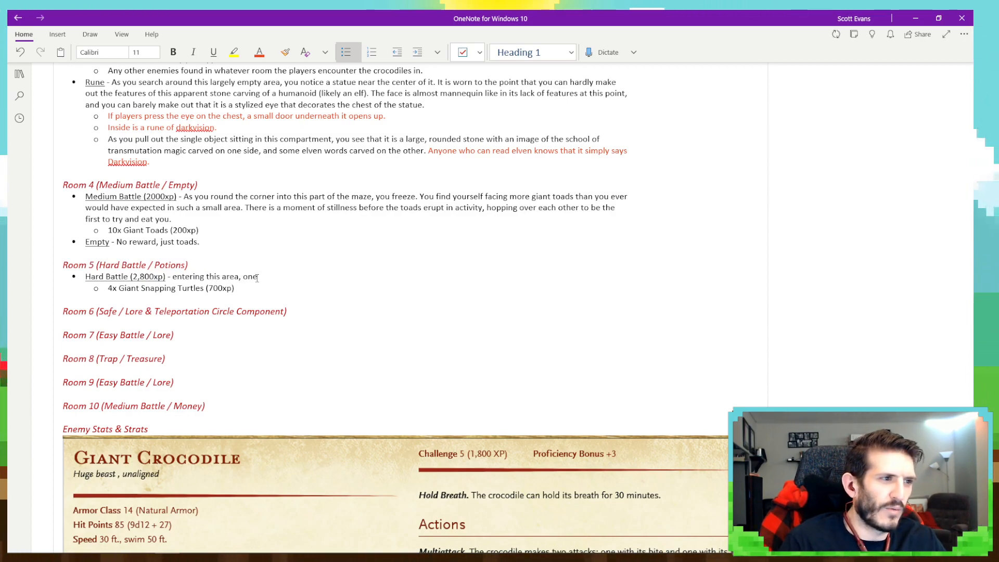
text(a, one can be )
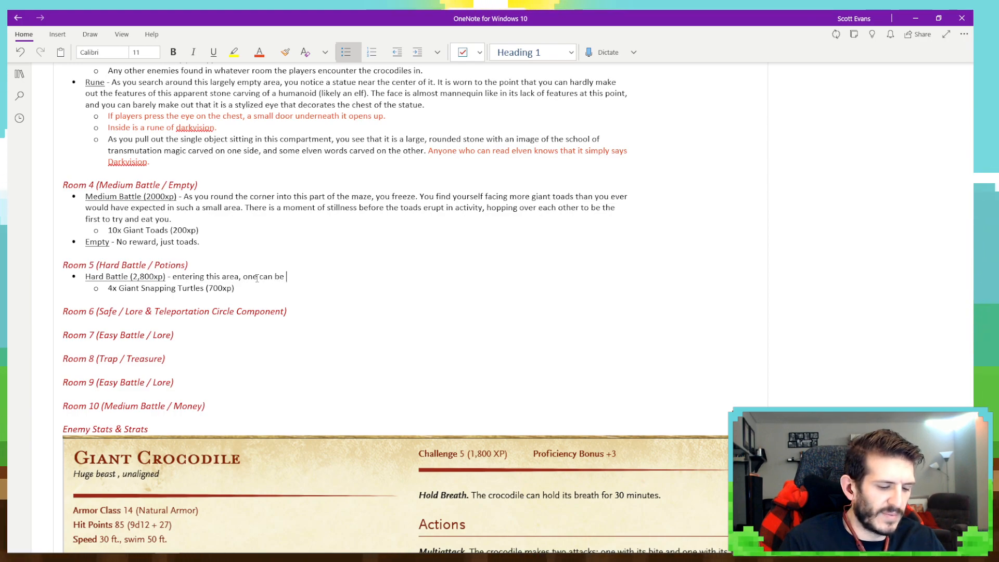
text(forgiven for th)
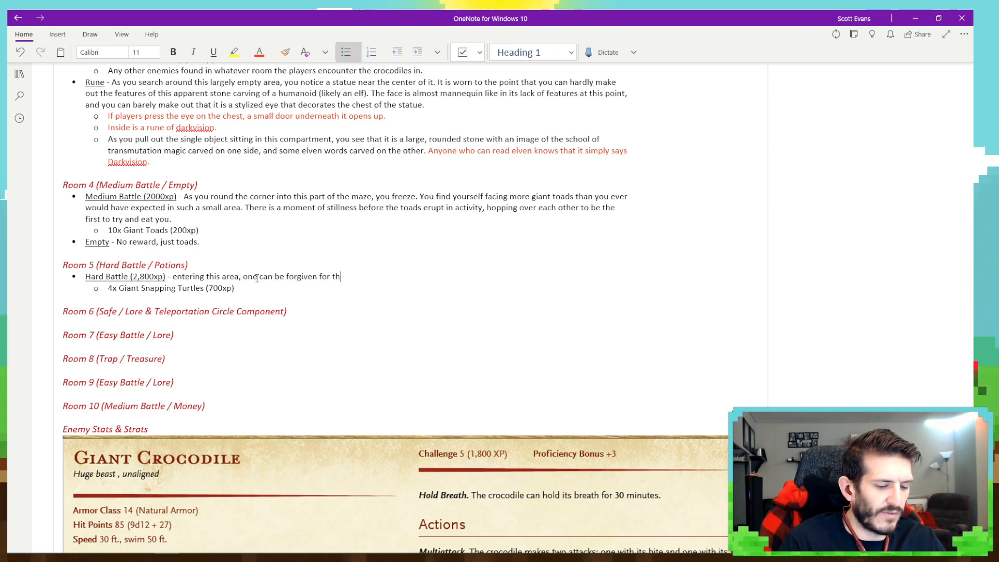
text(inking that it)
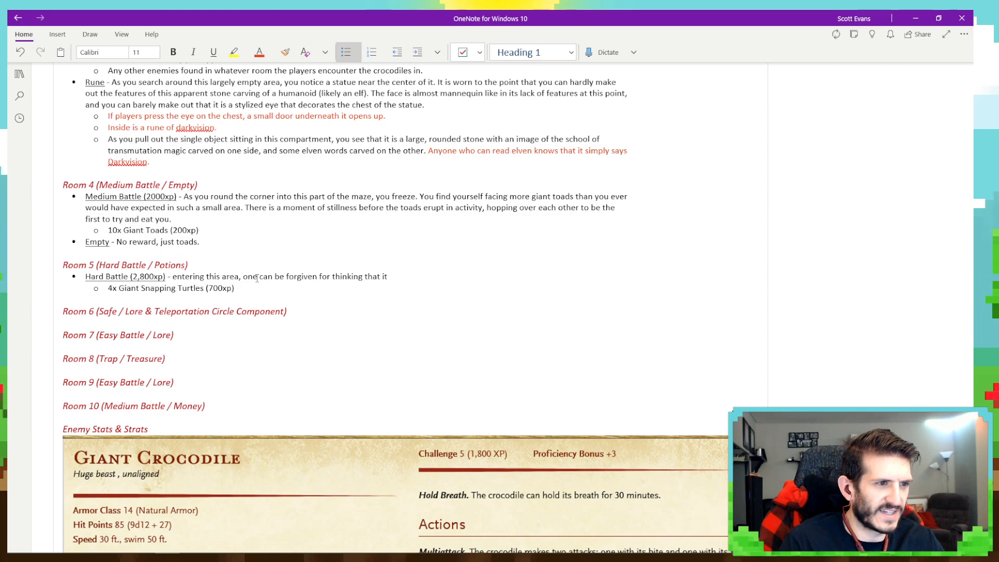
text( is full of)
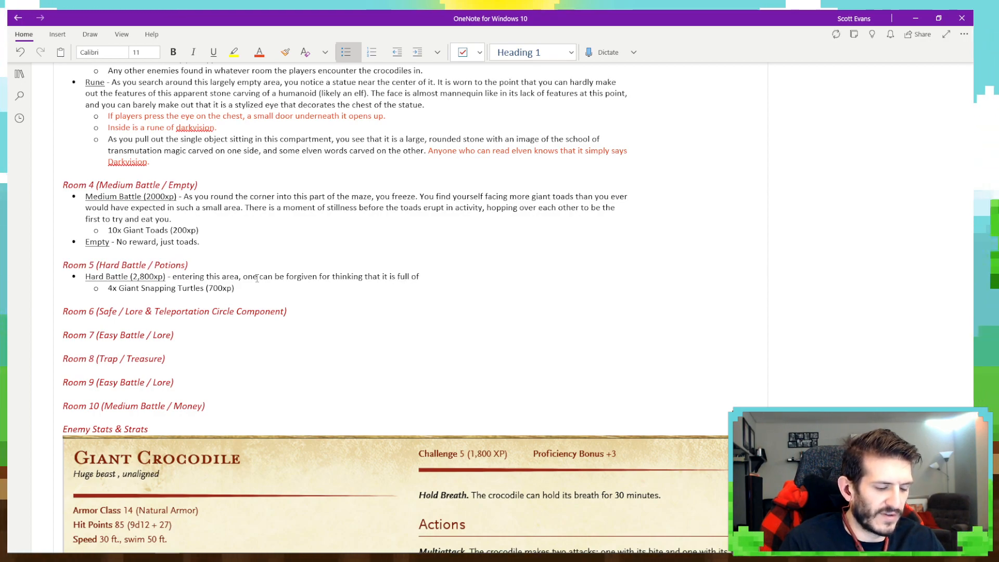
text( giant boul)
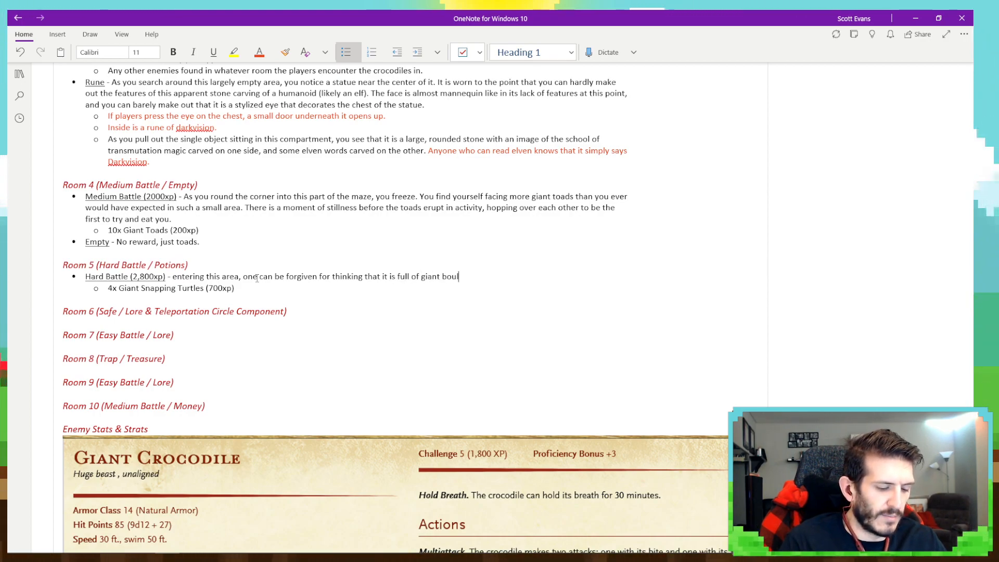
text(ders. But whe)
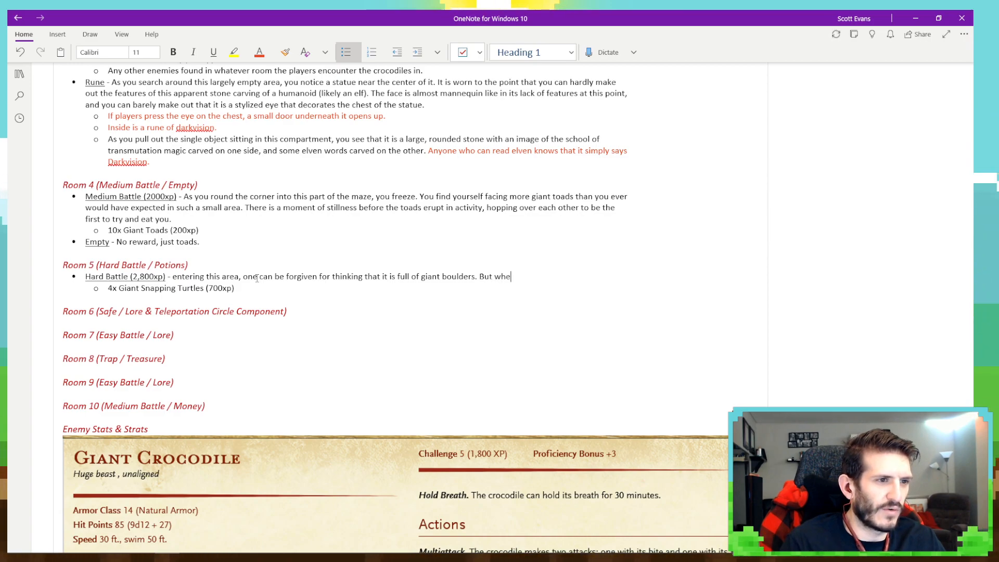
Continue Room 5's Hard Battle description with "But when the boulder start to move", correcting the mistyped words along the way.
text(n the b)
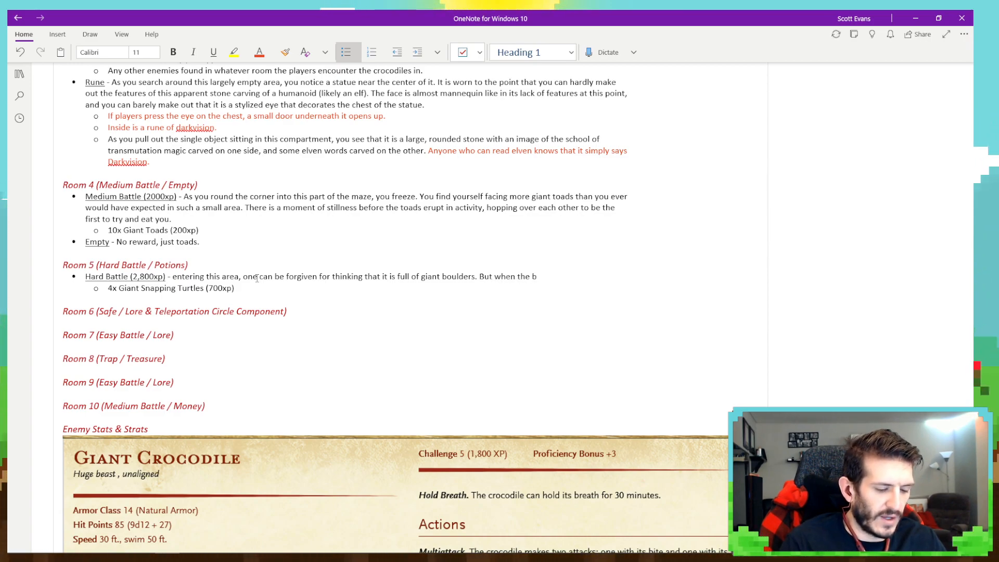
text(oulders tart to)
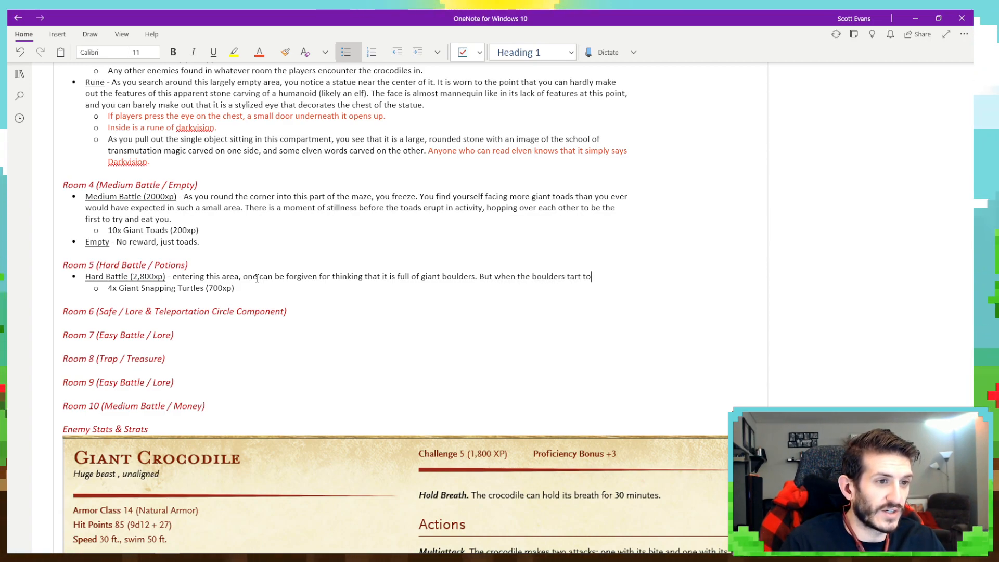
key(BackSpace)
key(BackSpace)
key(BackSpace)
key(BackSpace)
key(BackSpace)
key(BackSpace)
key(BackSpace)
key(BackSpace)
key(BackSpace)
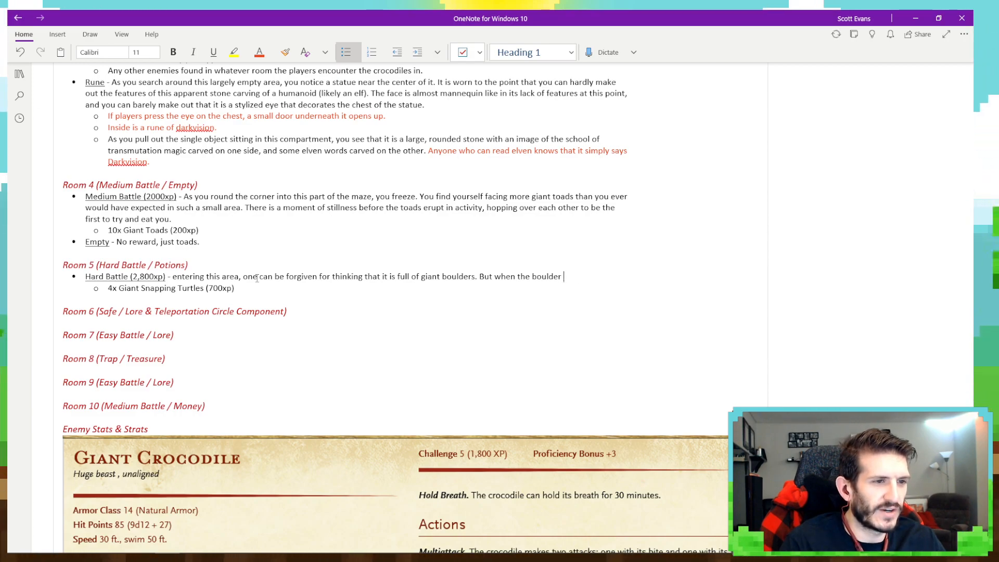
text(start to mov)
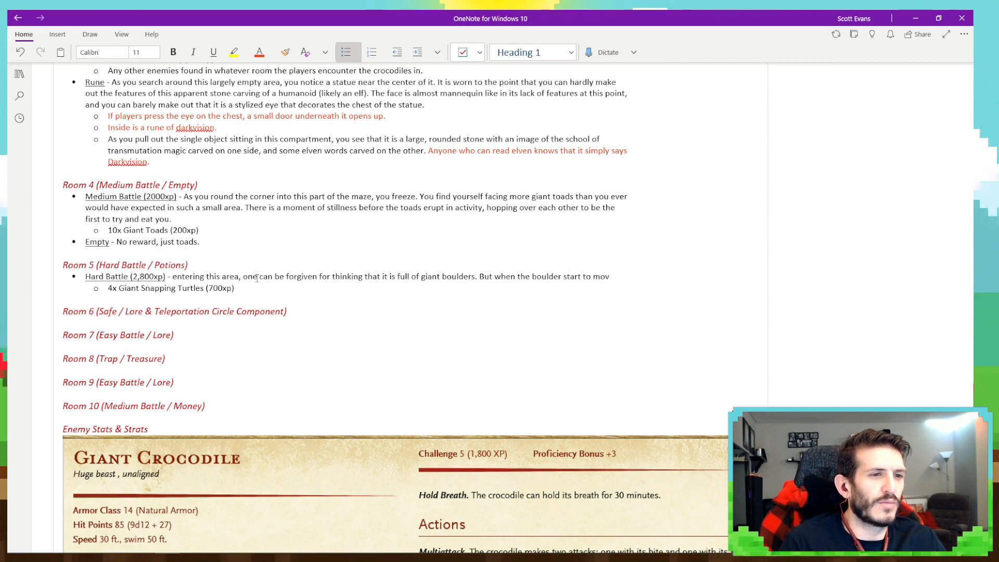
Complete the boulder sentence in Room 5's Hard Battle description with "it becomes clear that there is more than meets the eye in this area.".
text(e it becoms)
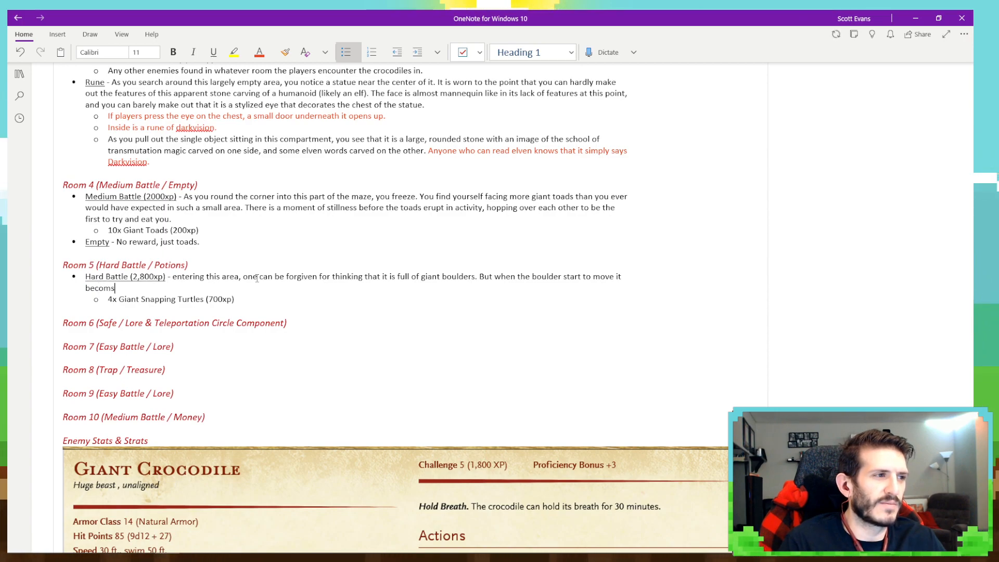
key(BackSpace)
text(es )
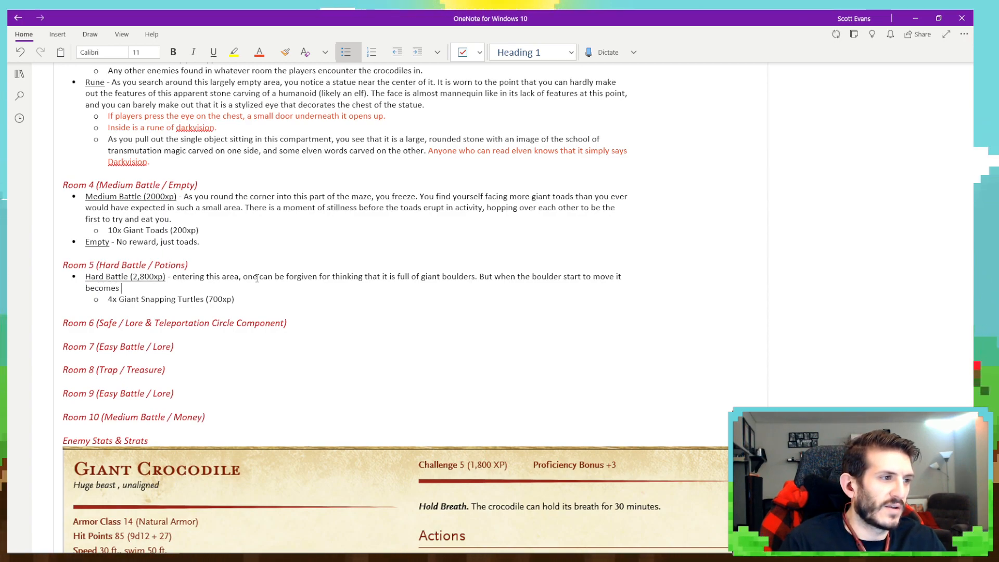
text(clear that t)
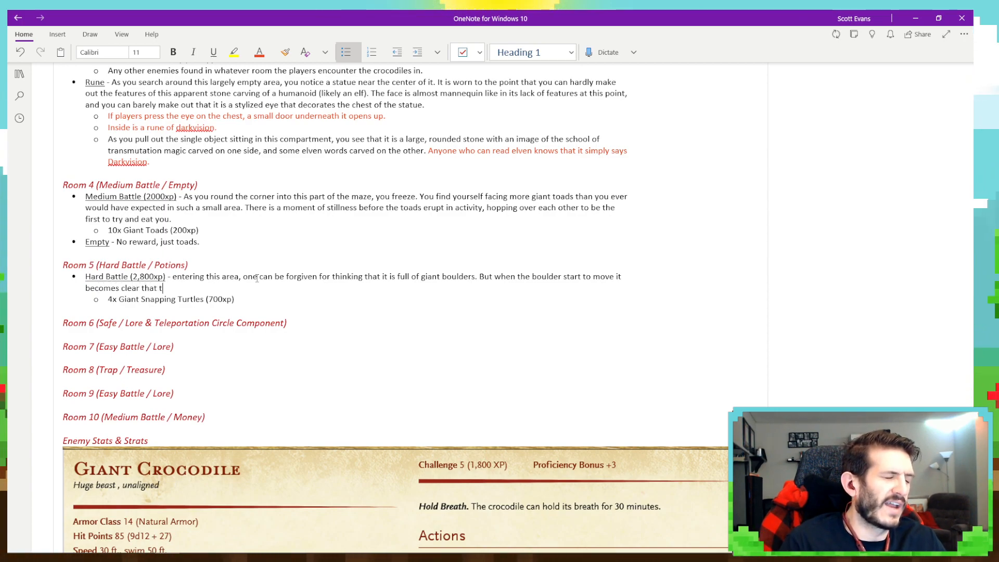
text(here is more th)
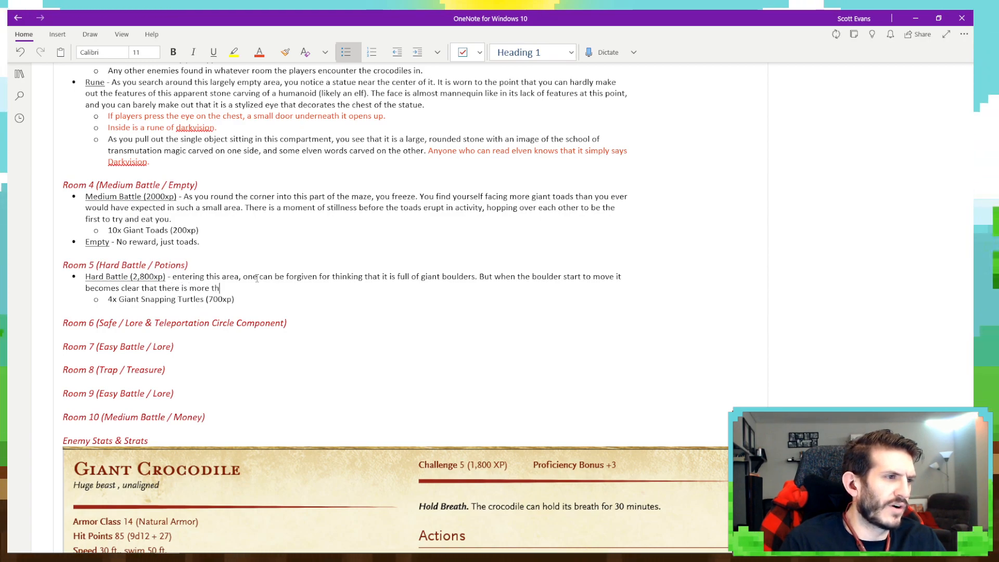
text(an meets the eye)
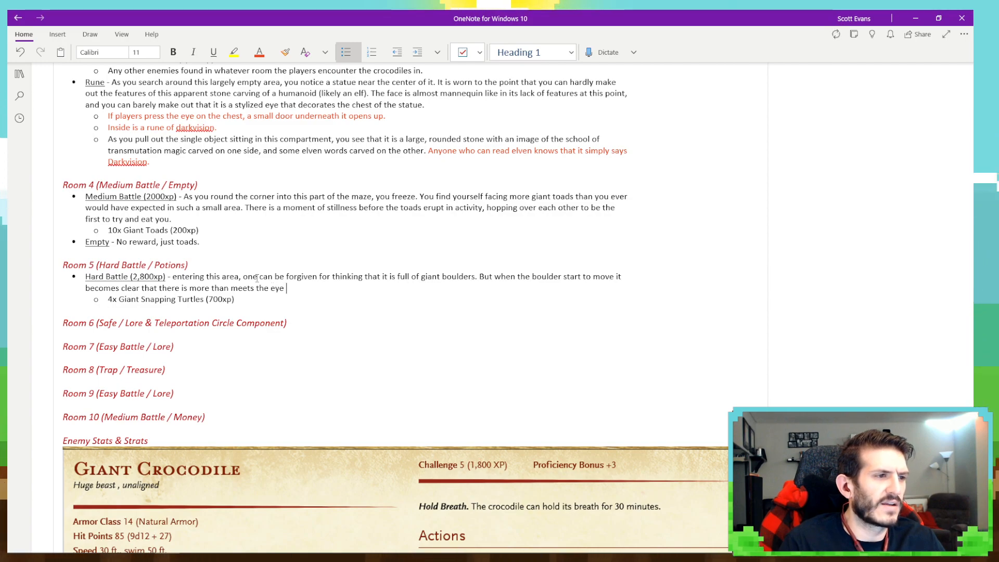
text( in this are)
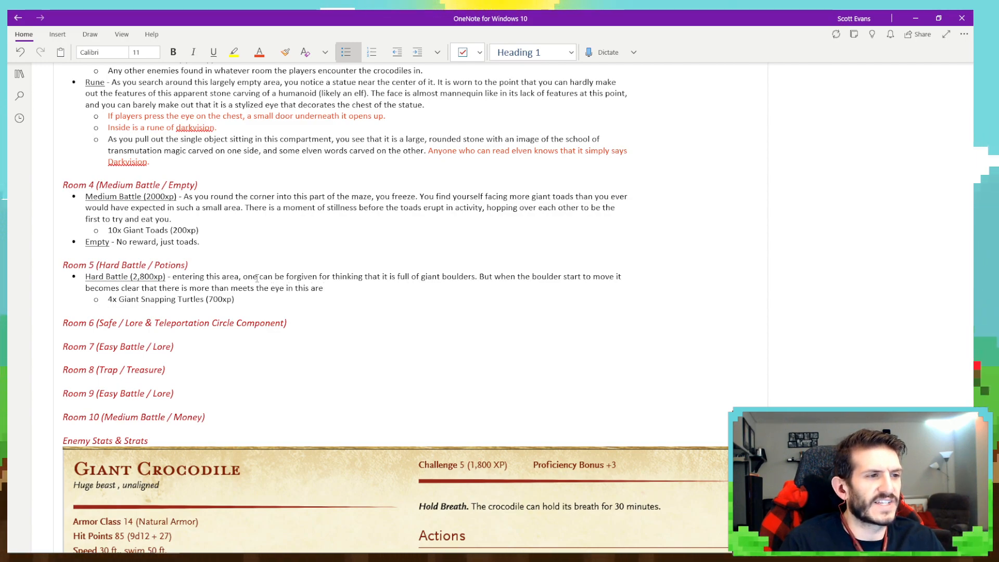
text(a.)
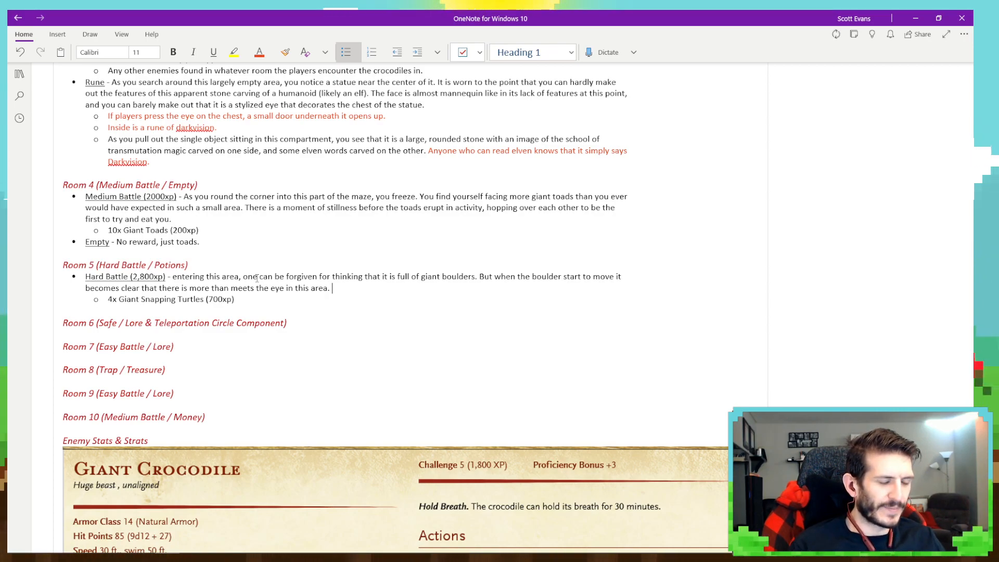
Add "A closer look reveals that they are massive snapping turtles." to Room 5's Hard Battle description.
text(A closer l)
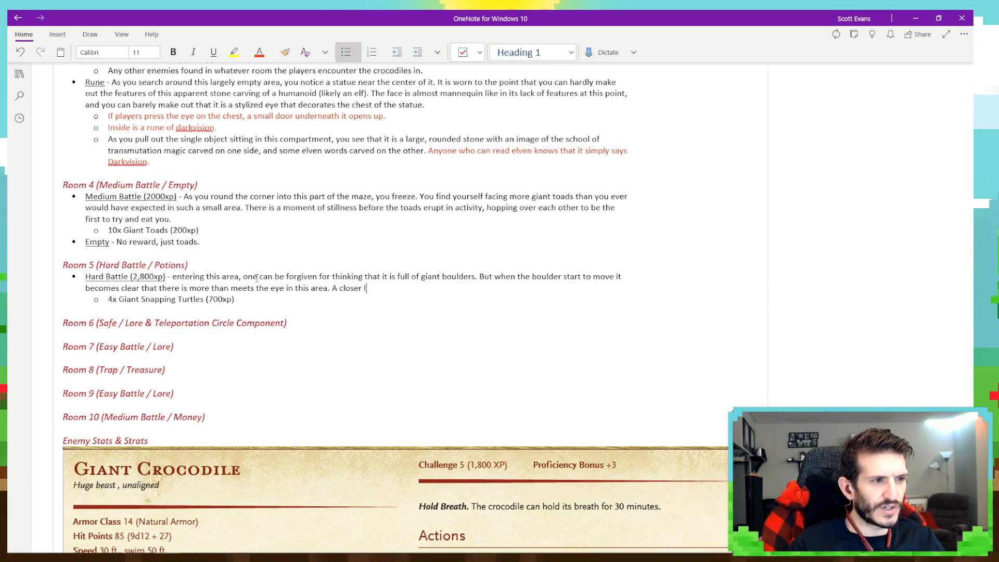
text(ook revelas)
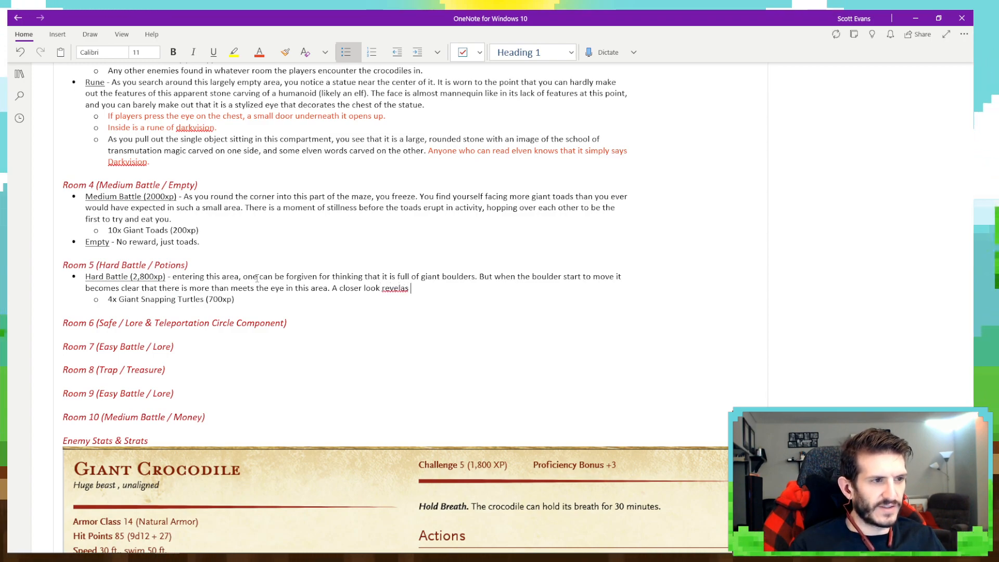
text(as )
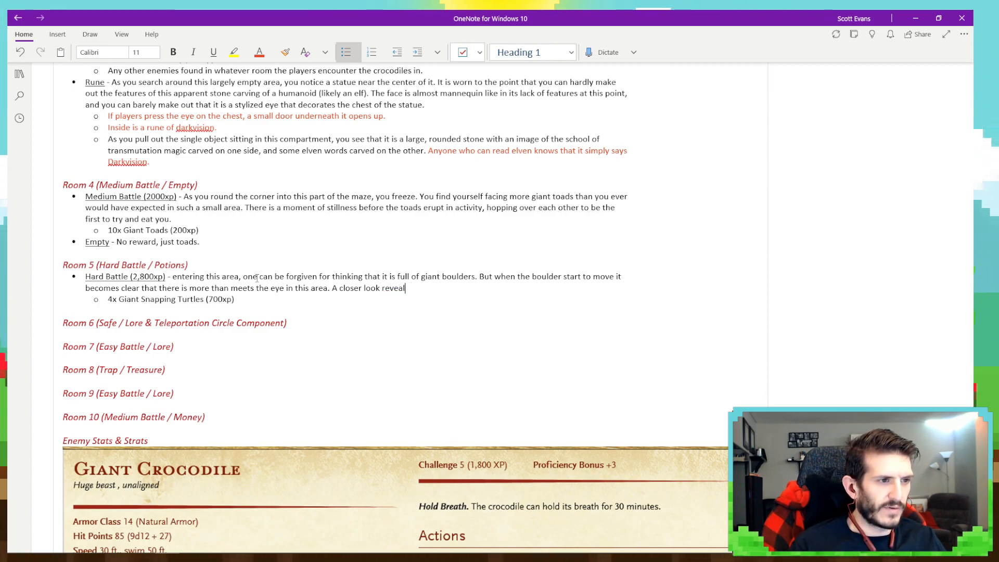
text(that they are )
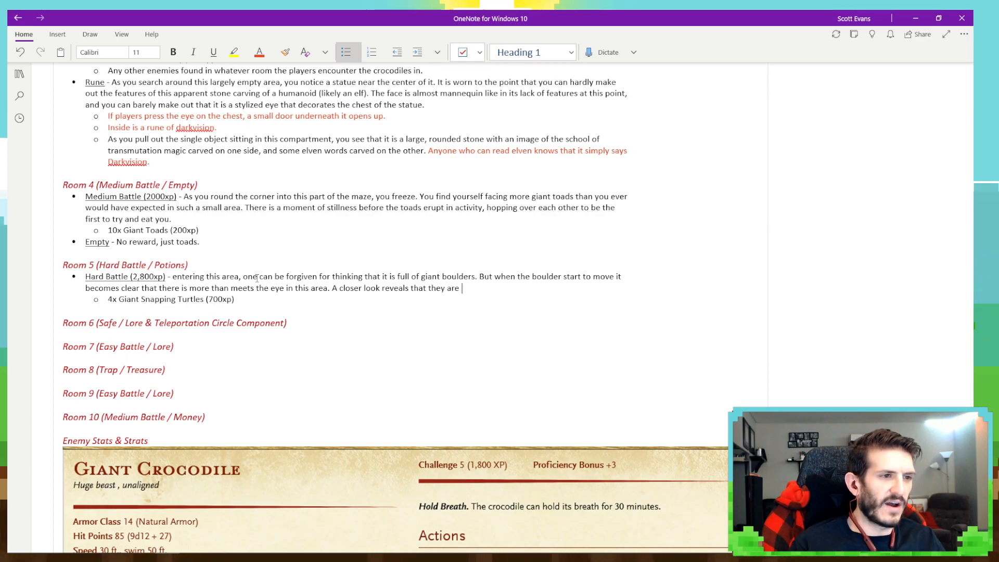
text(massive sna)
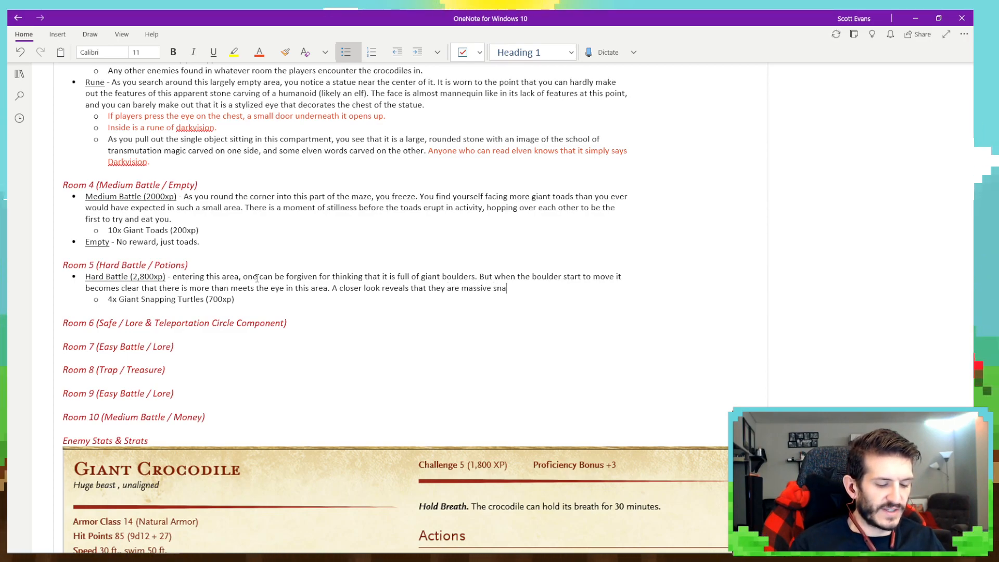
text(pping turtles)
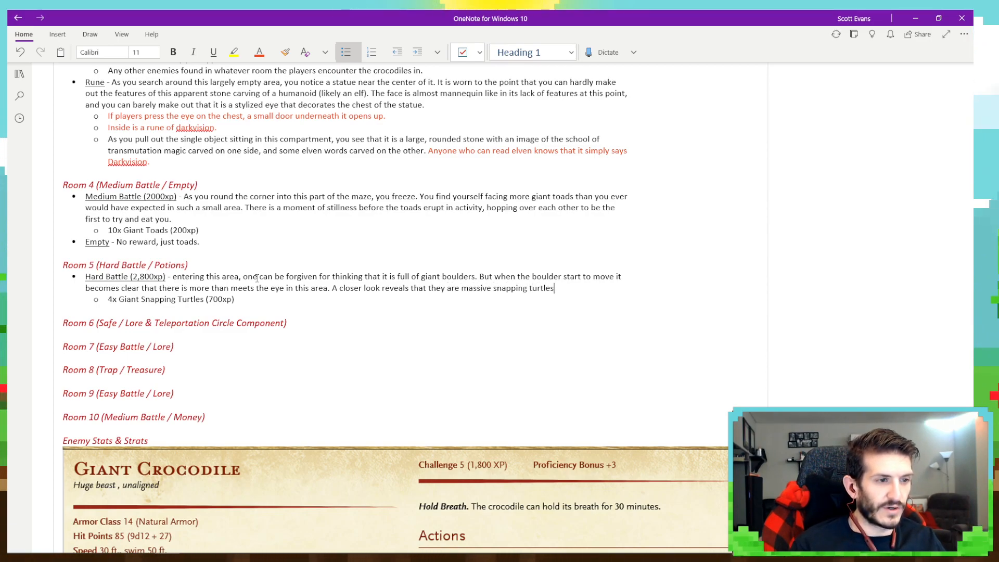
text(.)
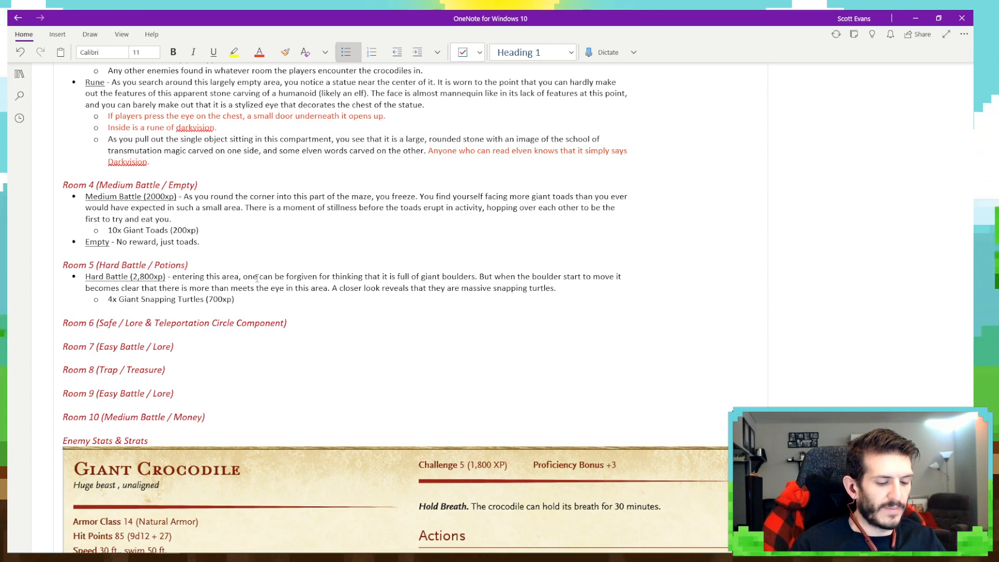
Continue Room 5's Hard Battle description with "They don't seem exceptionally fast, but that also seems like a sense of false confidence.".
text( They don't see)
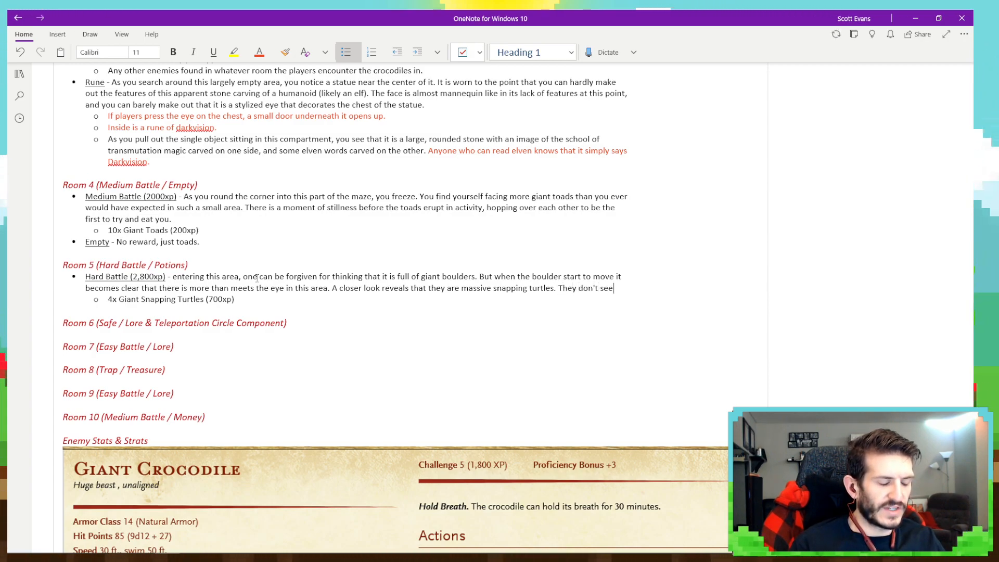
text(m exceptiona)
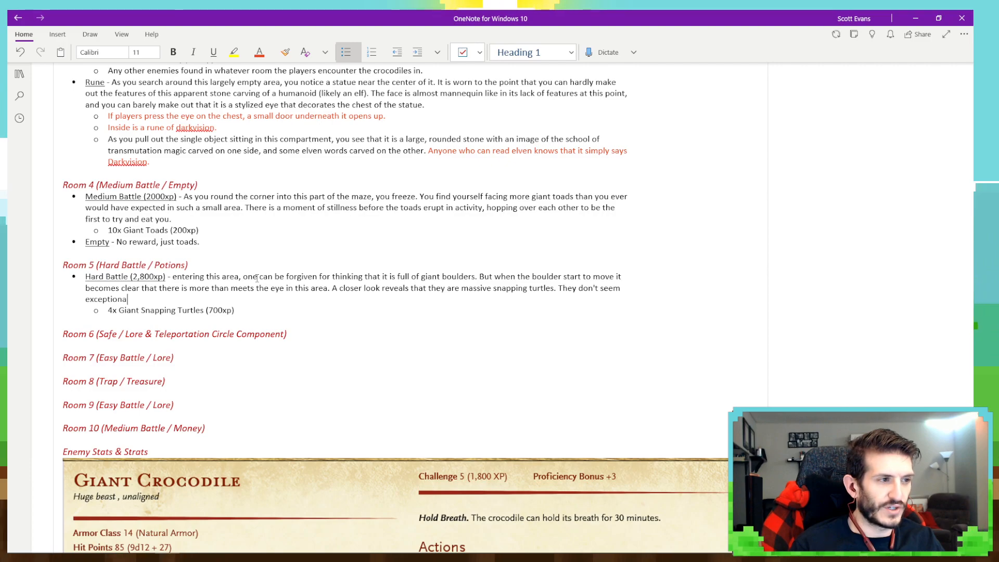
text(lly fast,)
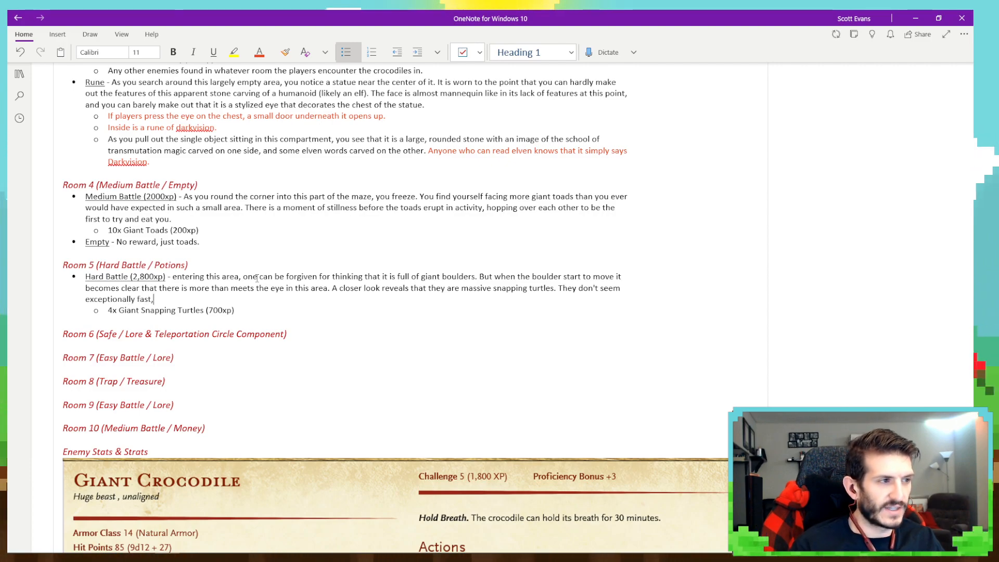
text( but that als)
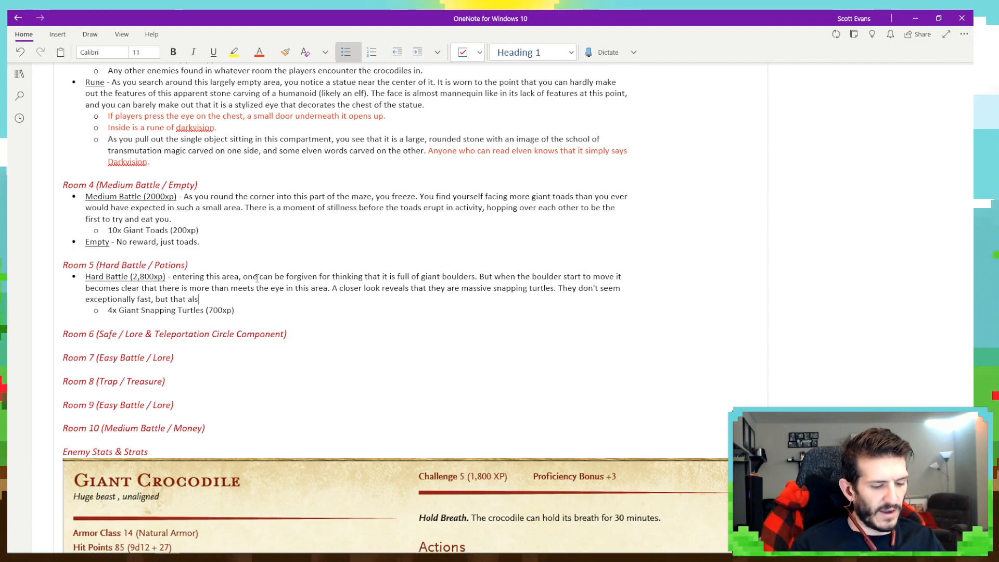
text(o seems lik)
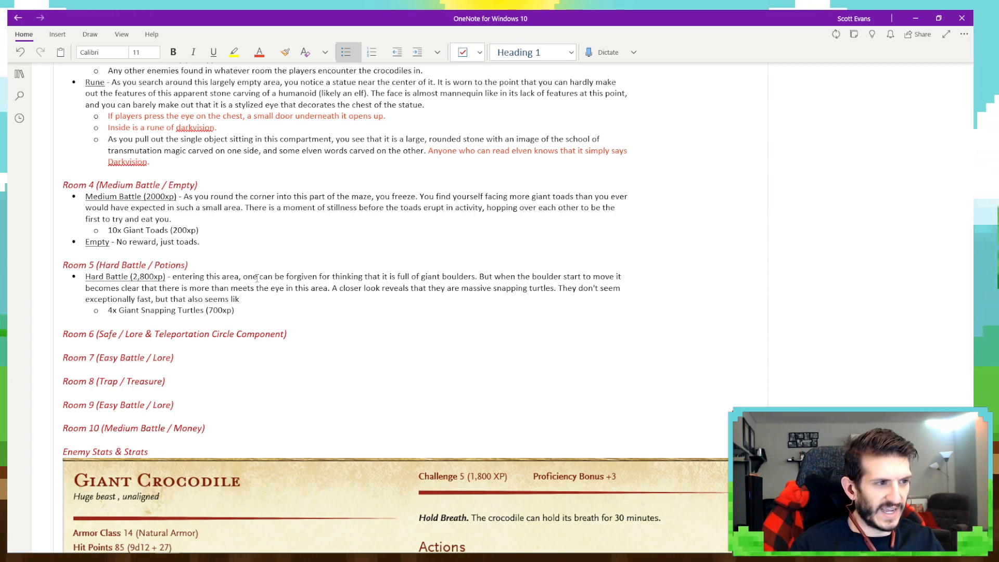
text(e a)
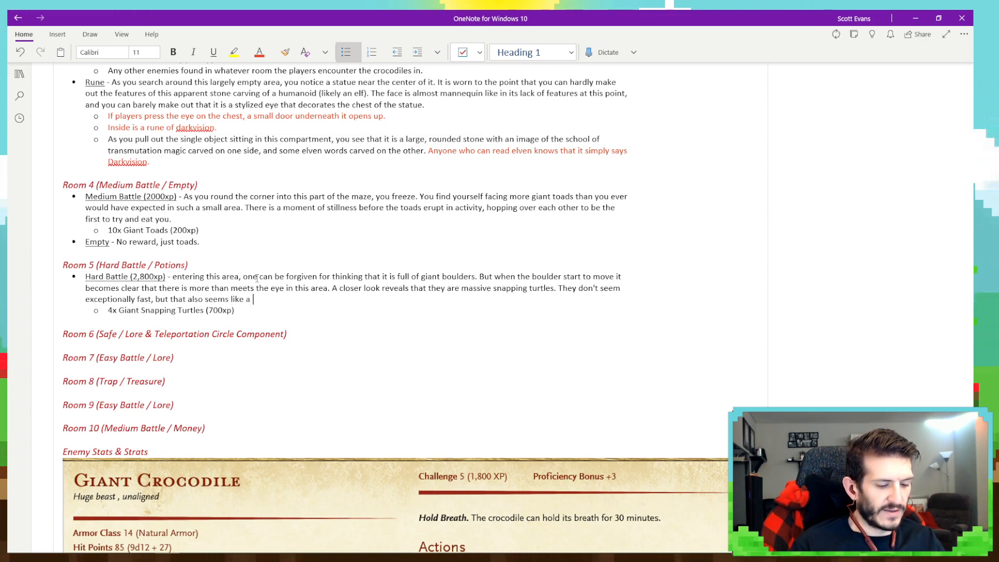
text( sense of false )
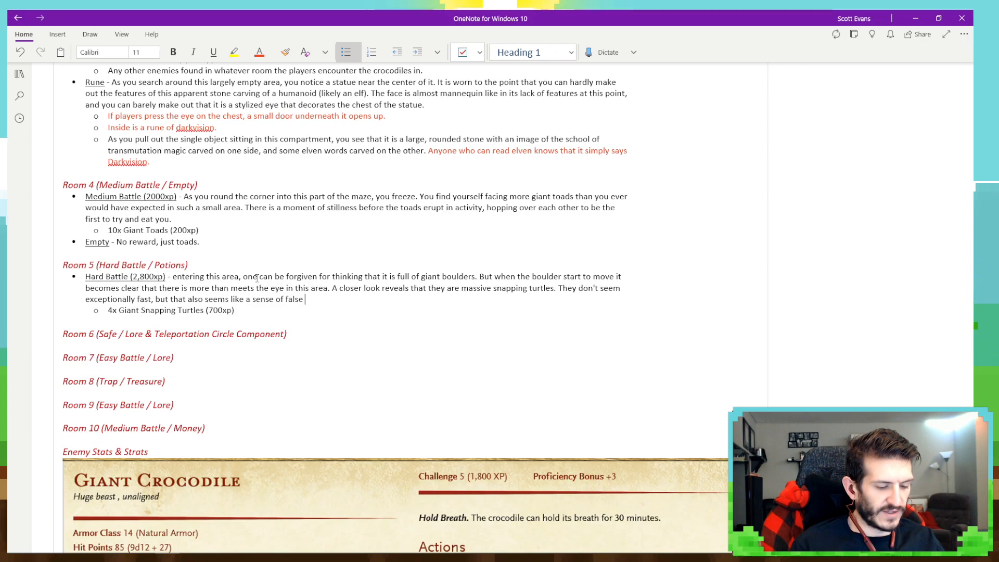
text(confidence.)
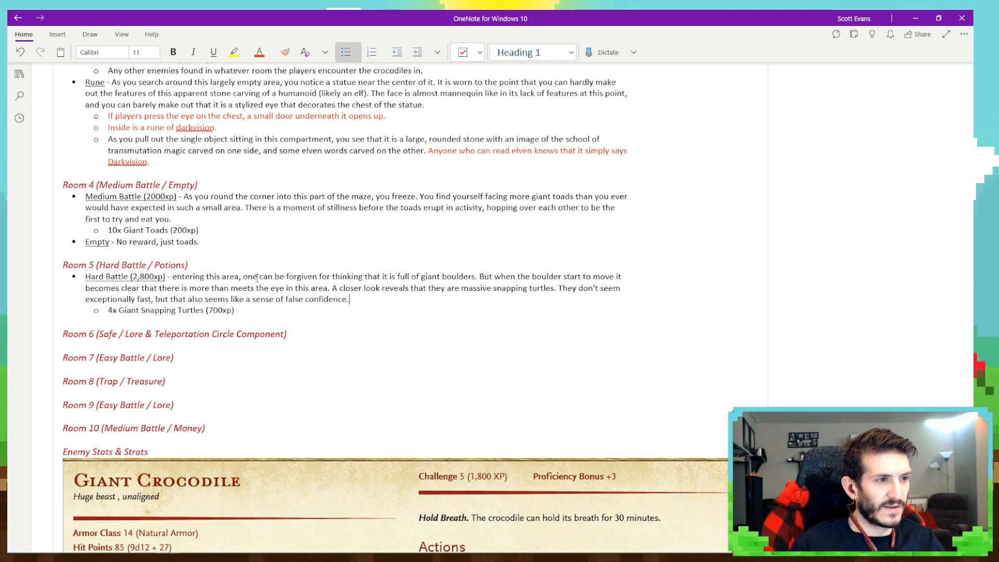
End Room 5's Hard Battle description with "One bite from these monstrosities could easily be enough to kill someone.".
text( One bite)
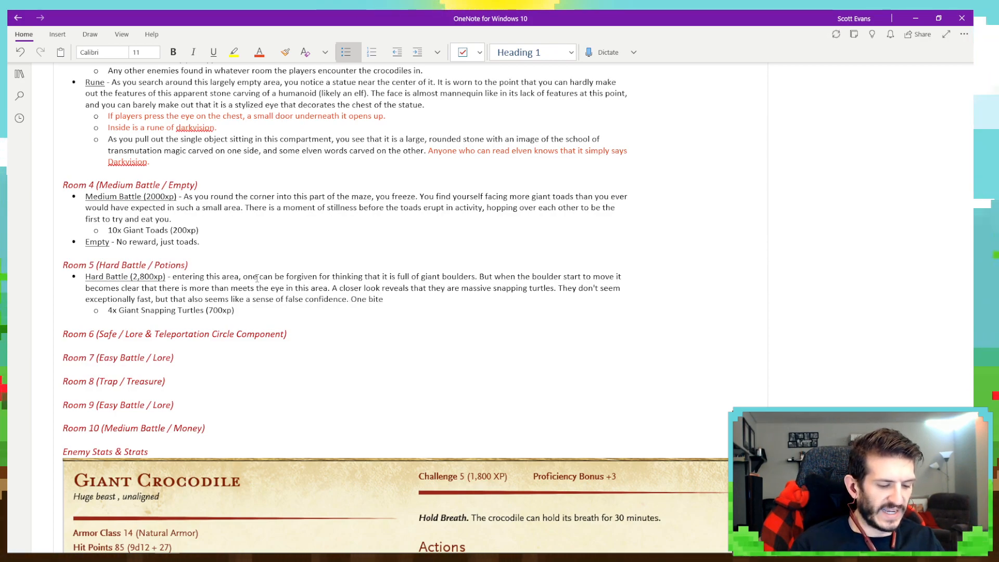
text( from these monst)
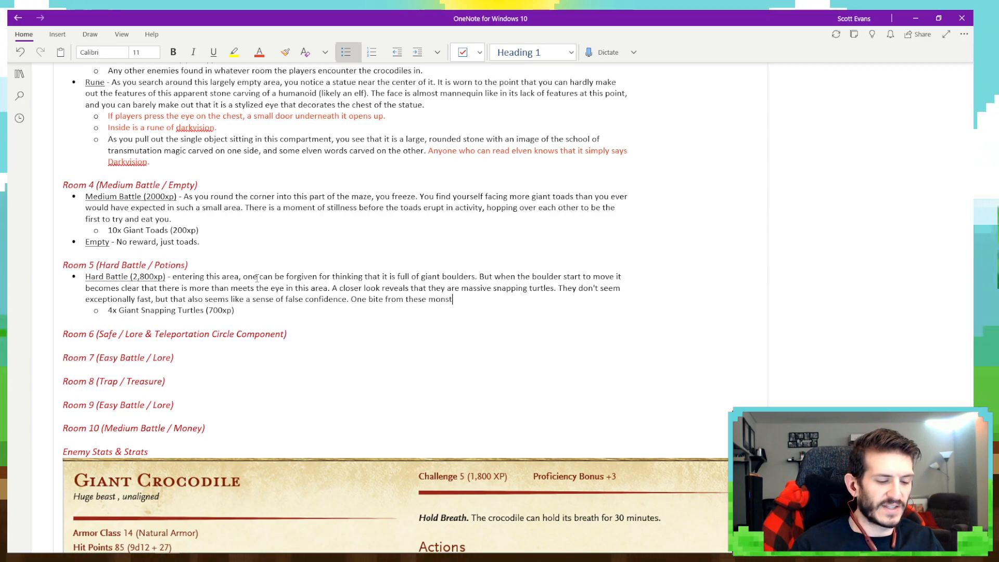
text(rosities)
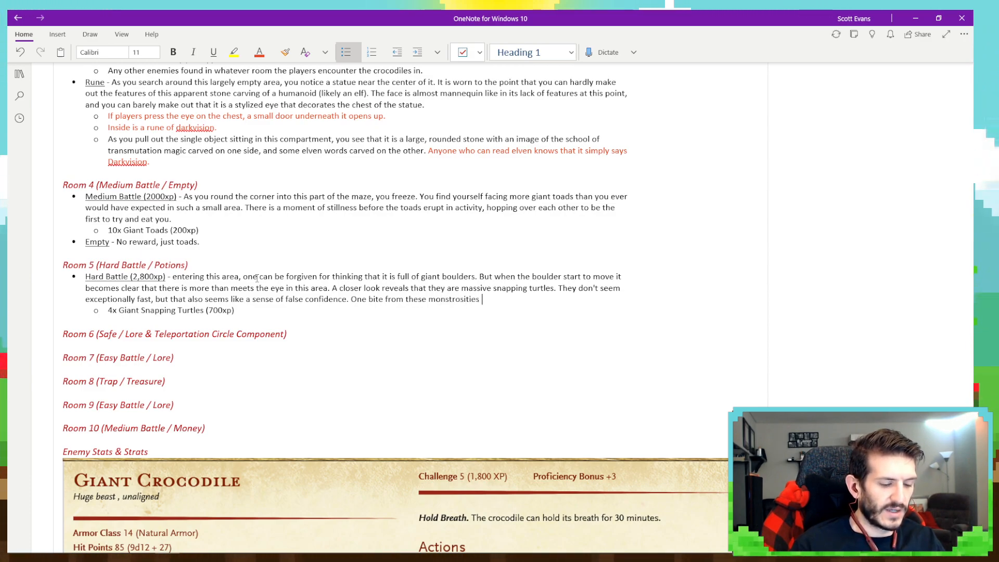
text( could easily )
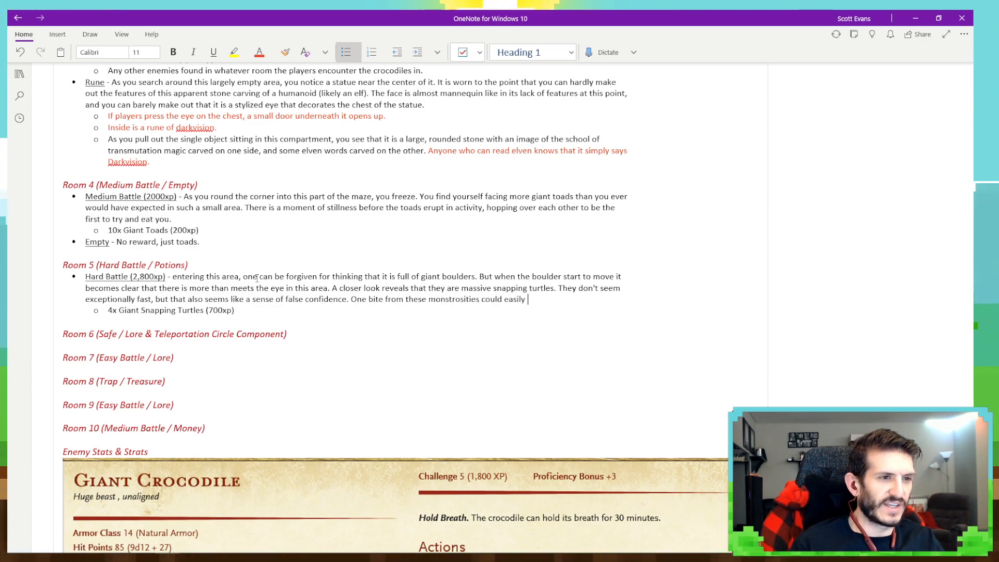
text(be enough to )
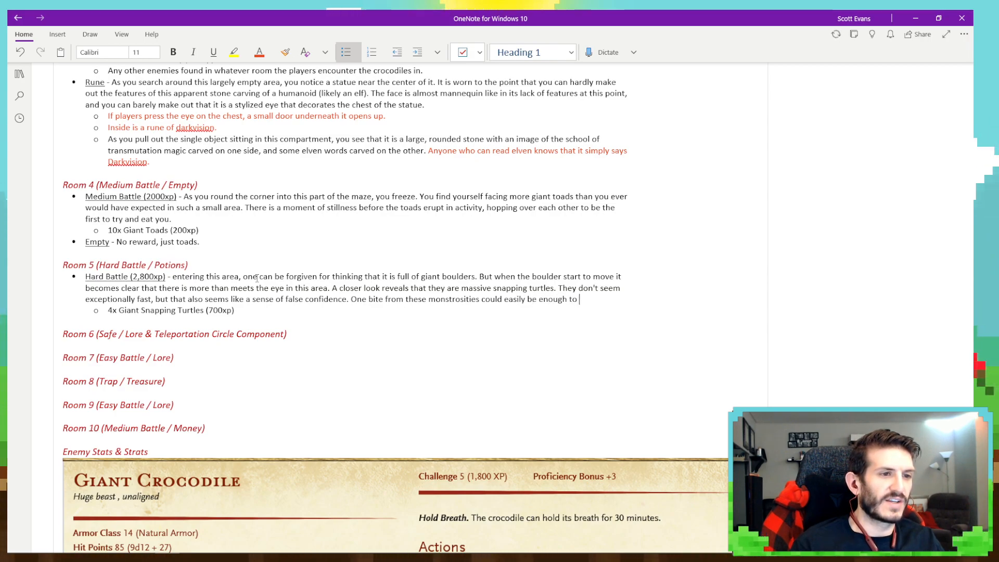
text(ci)
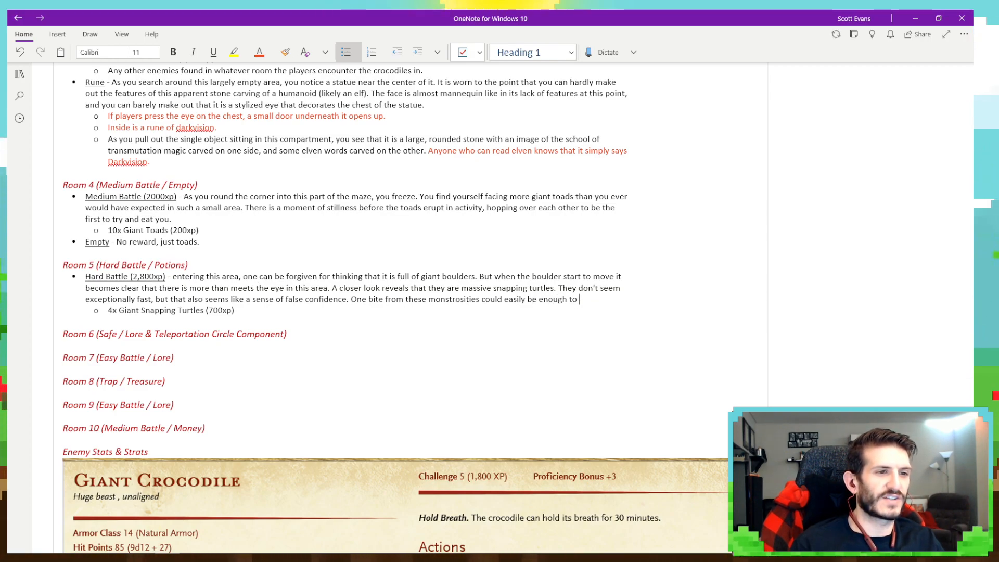
text(kill)
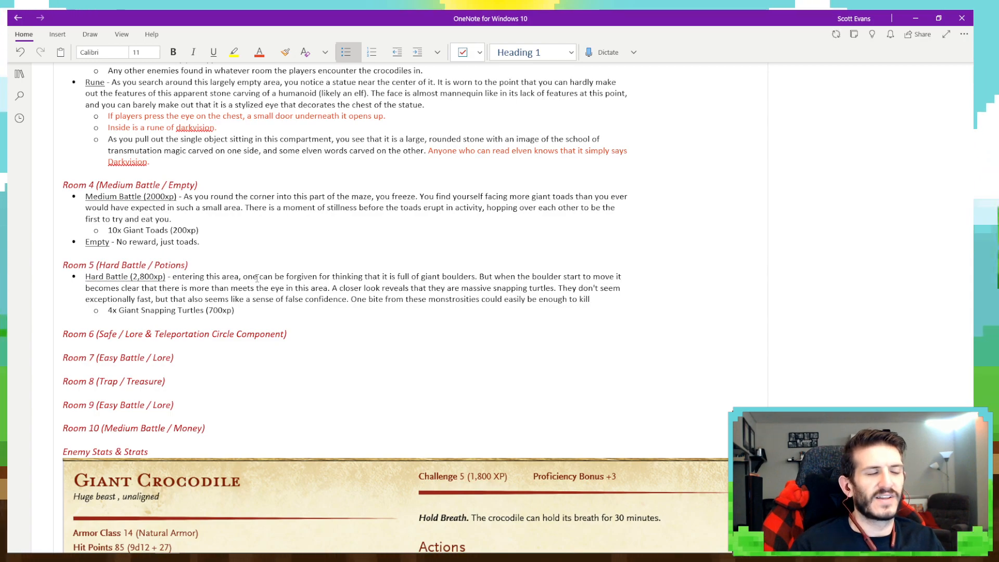
text( someone.)
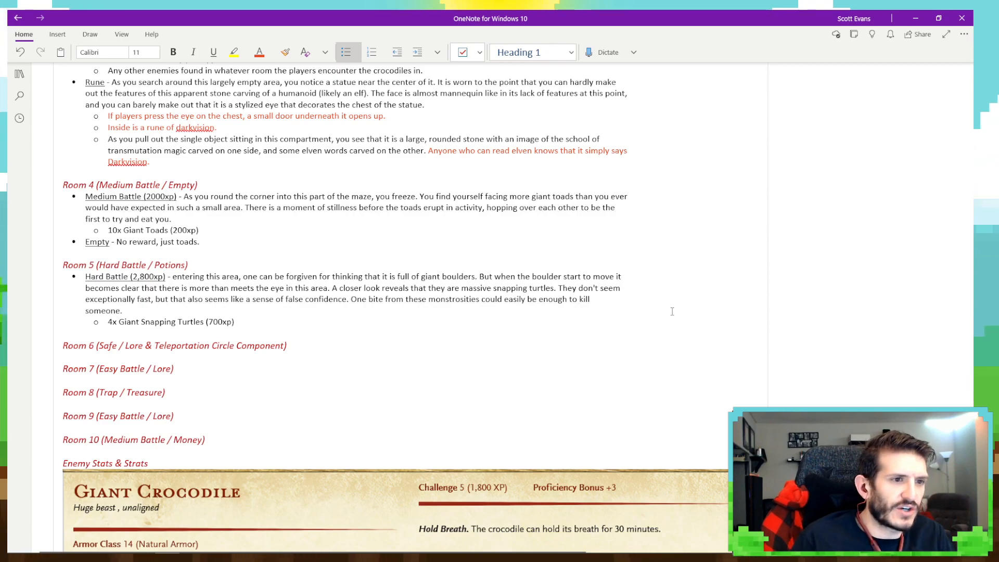
click(649, 313)
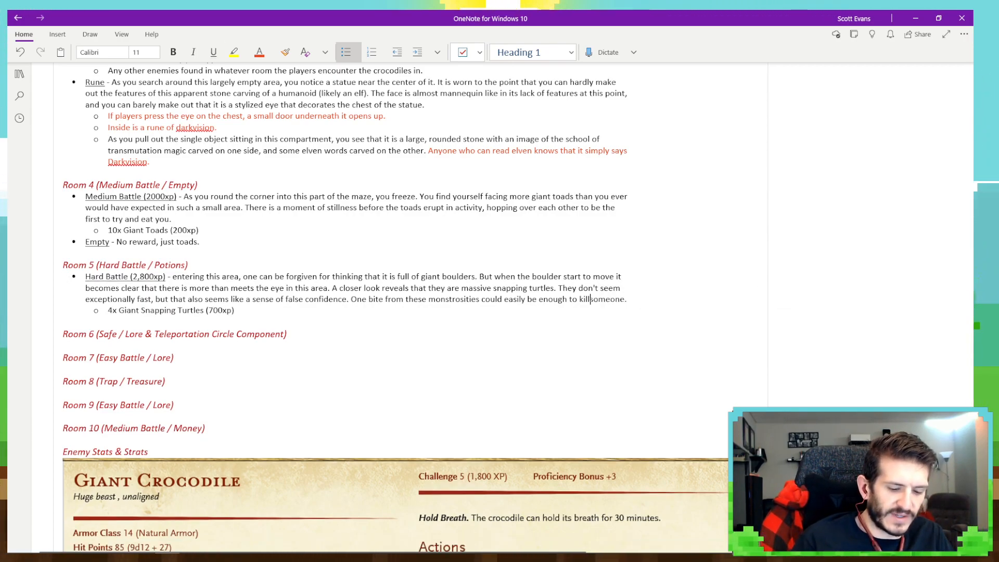
text(.)
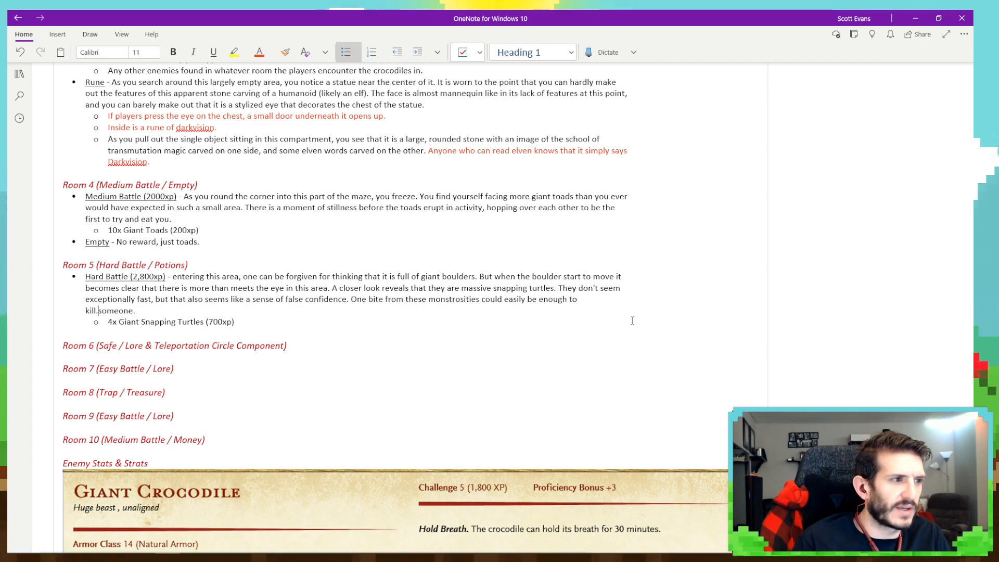
key(BackSpace)
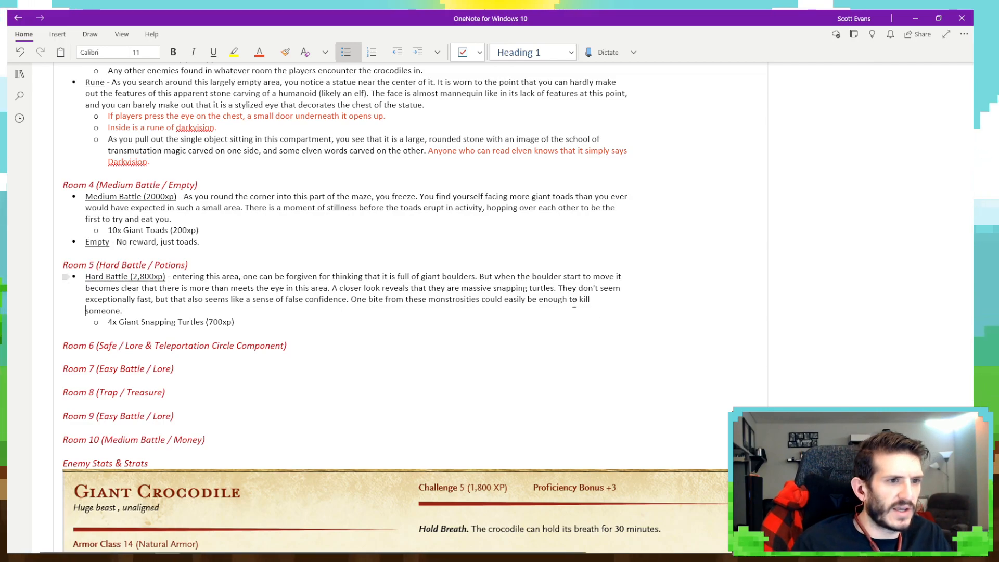
Add a first-level bullet with the underlined label "Potions" and a dash below the Giant Snapping Turtles entry in Room 5.
click(546, 311)
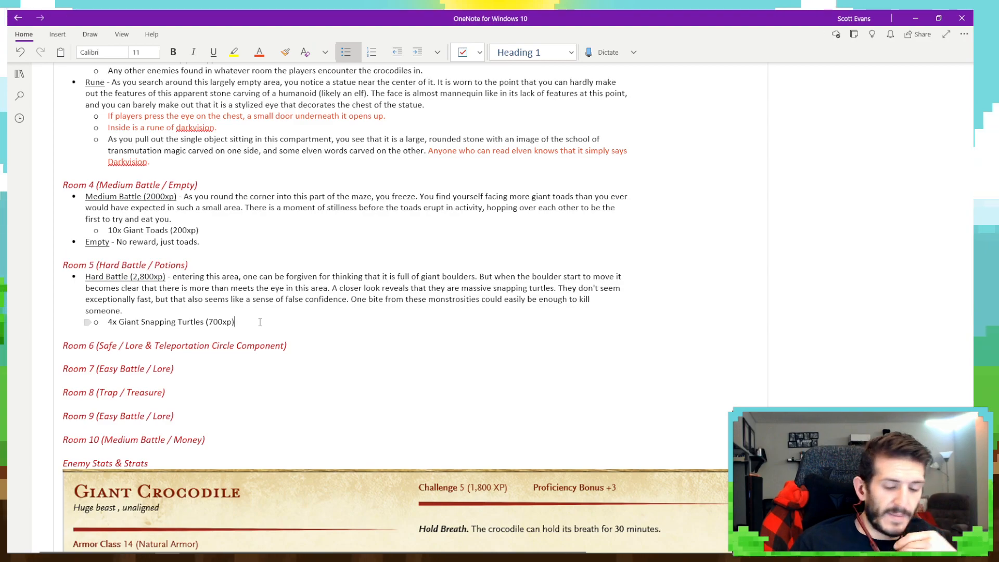
key(Return)
key(shift+Tab)
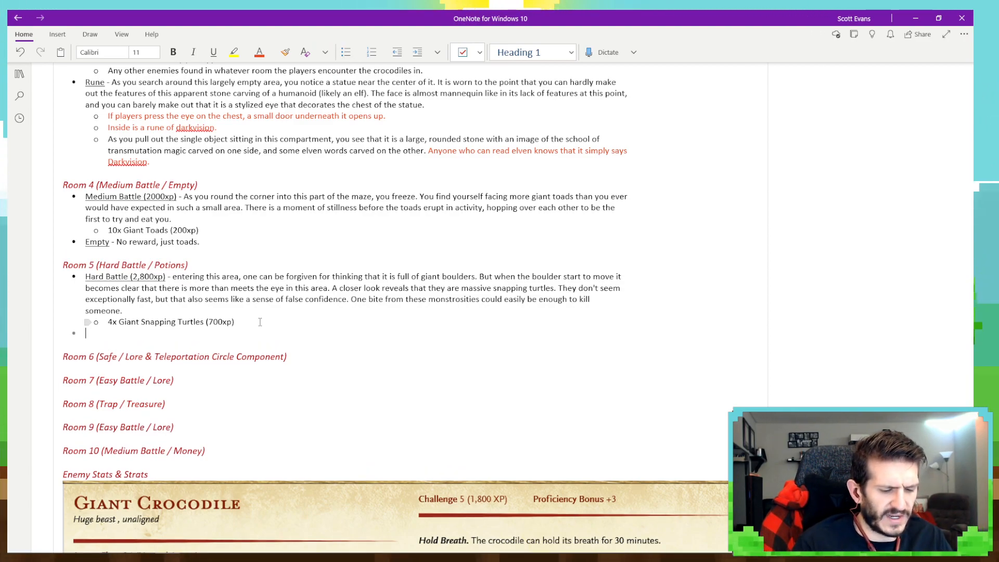
text(U)
key(BackSpace)
key(ctrl+u)
text(P)
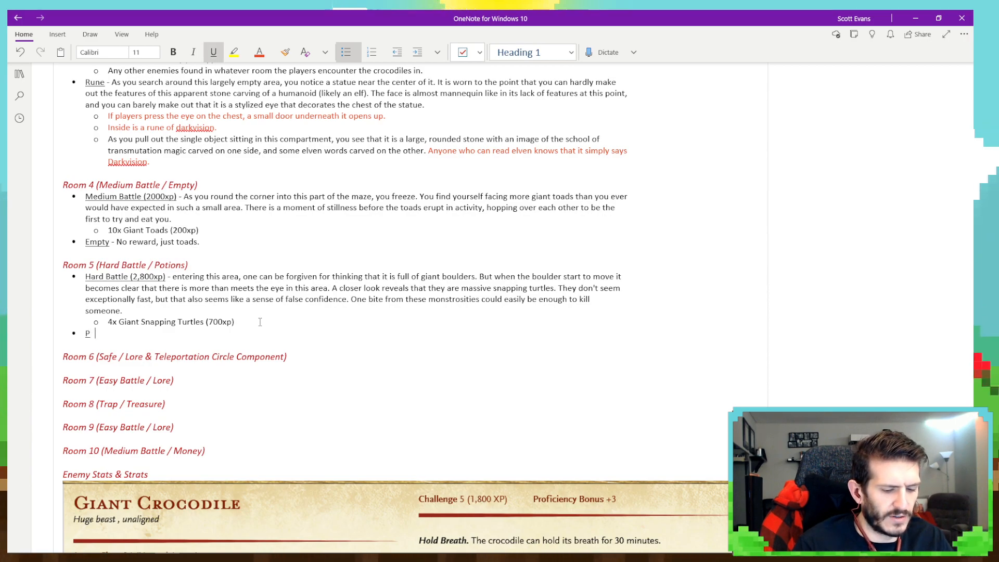
text(otions -)
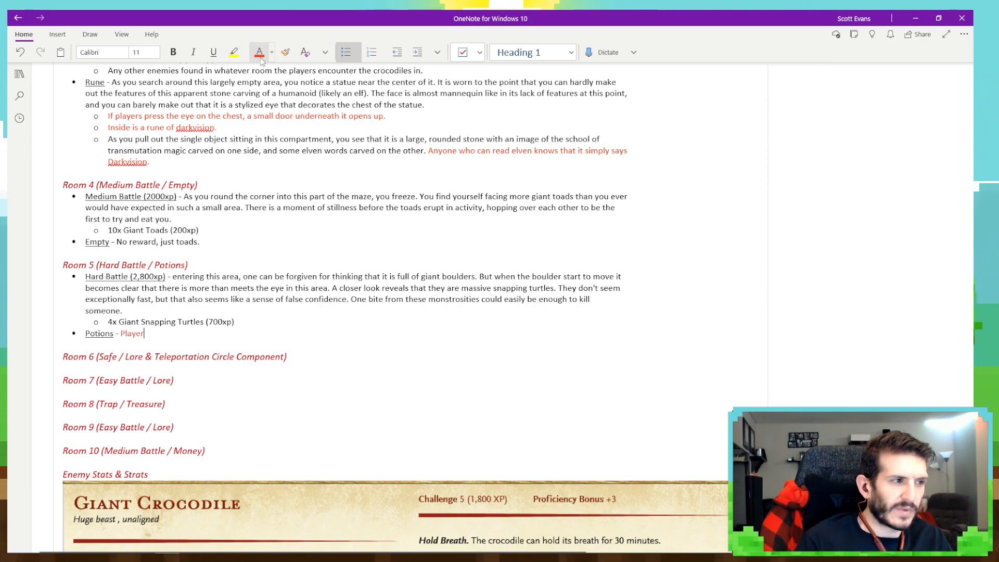
Write "Players must try to harvest any of the turtles to find the potions here." in orange-red text after Room 5's Potions label.
text(Players must try to)
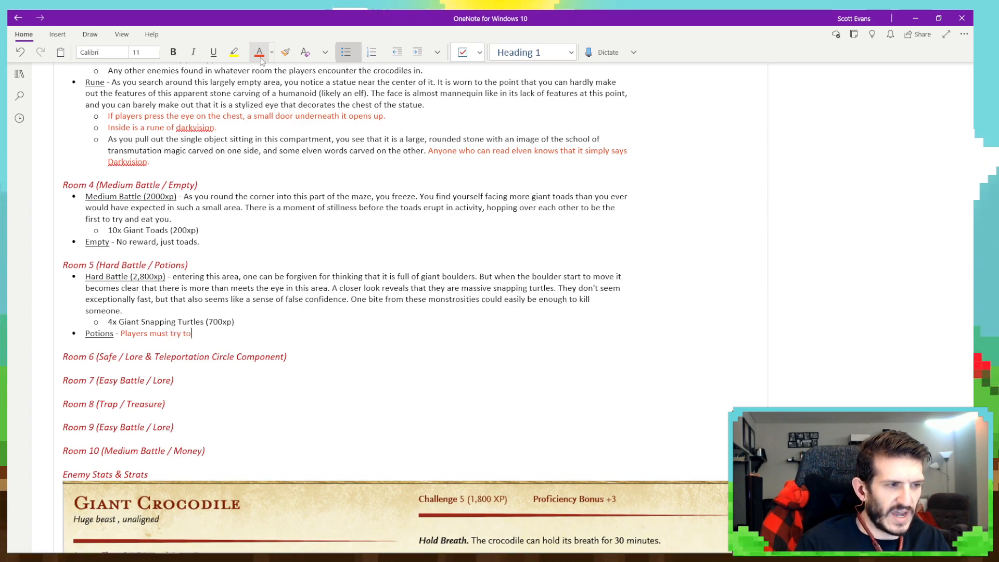
text( har)
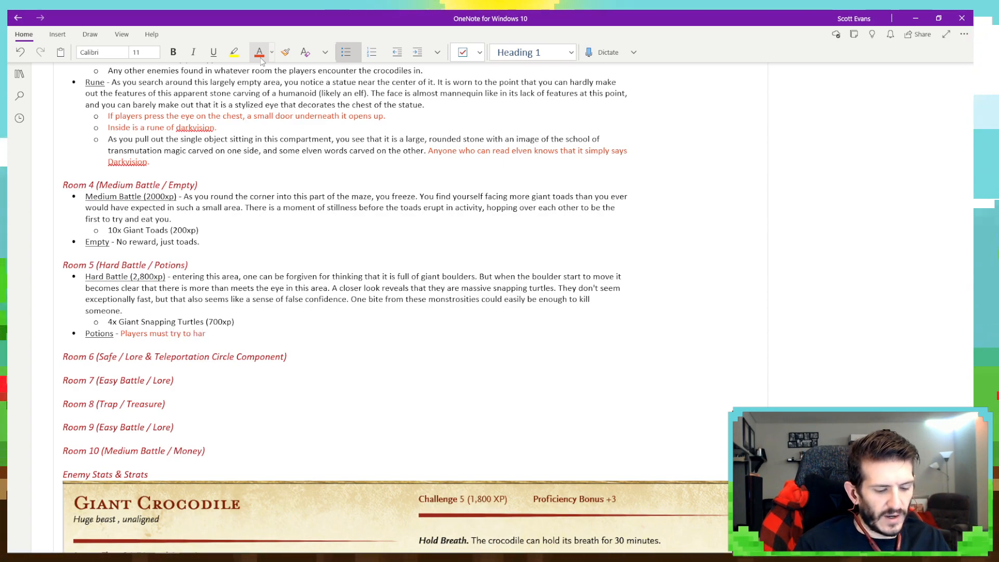
text(vest any )
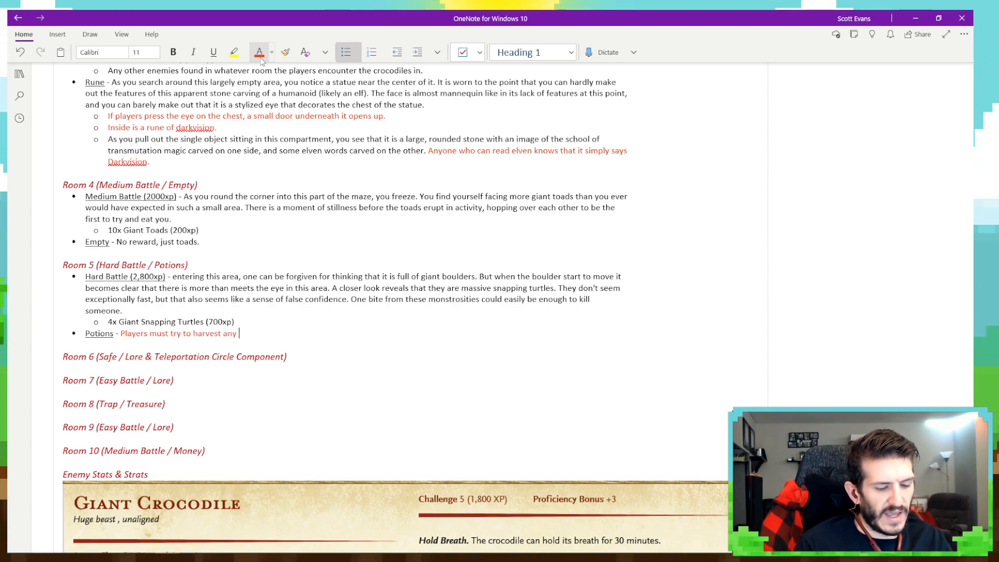
text(of the turtles to find the)
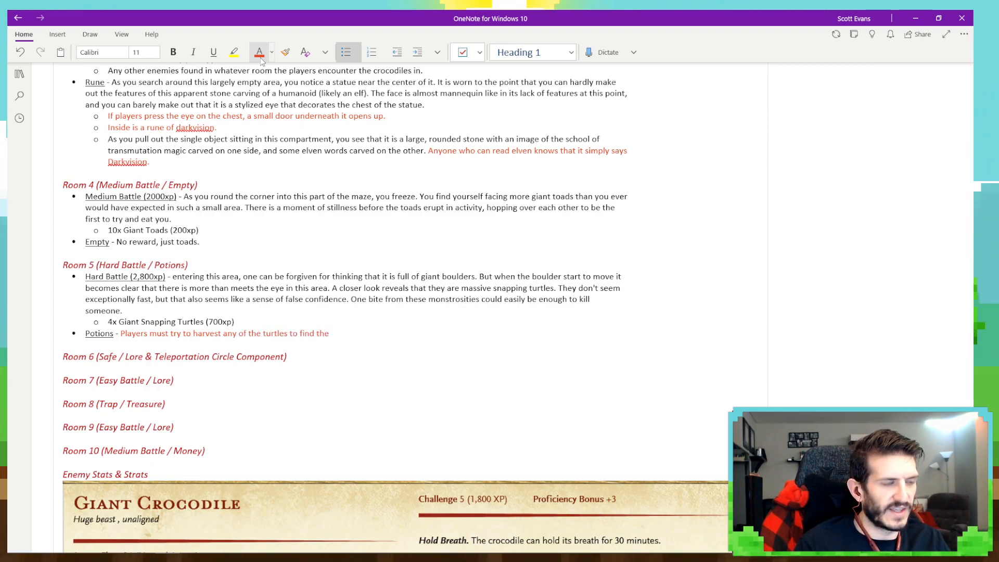
text( potions here.)
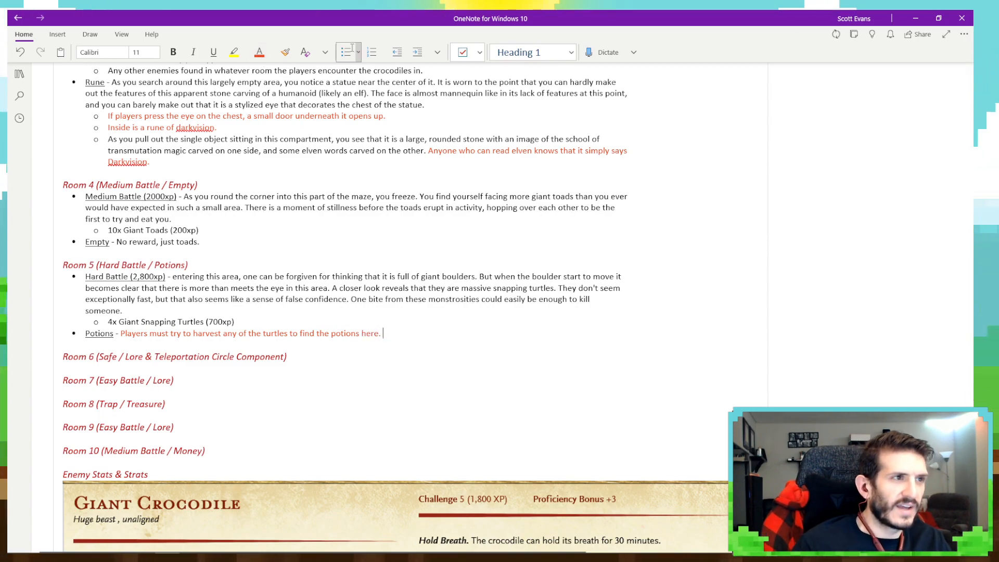
Continue Room 5's Potions bullet in black text with "As you gut the giant turtle, pulling everything out from its shell".
click(259, 52)
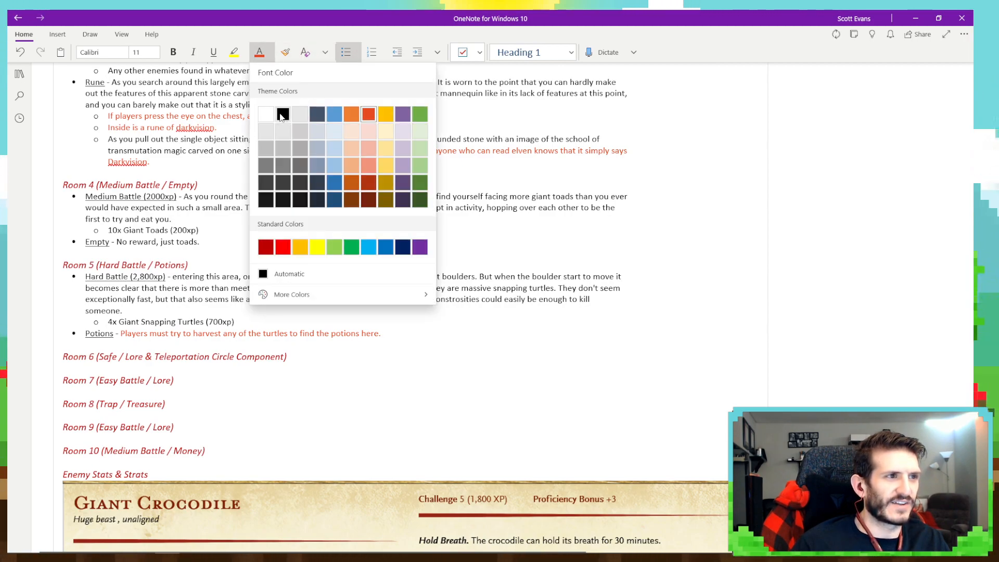
click(281, 115)
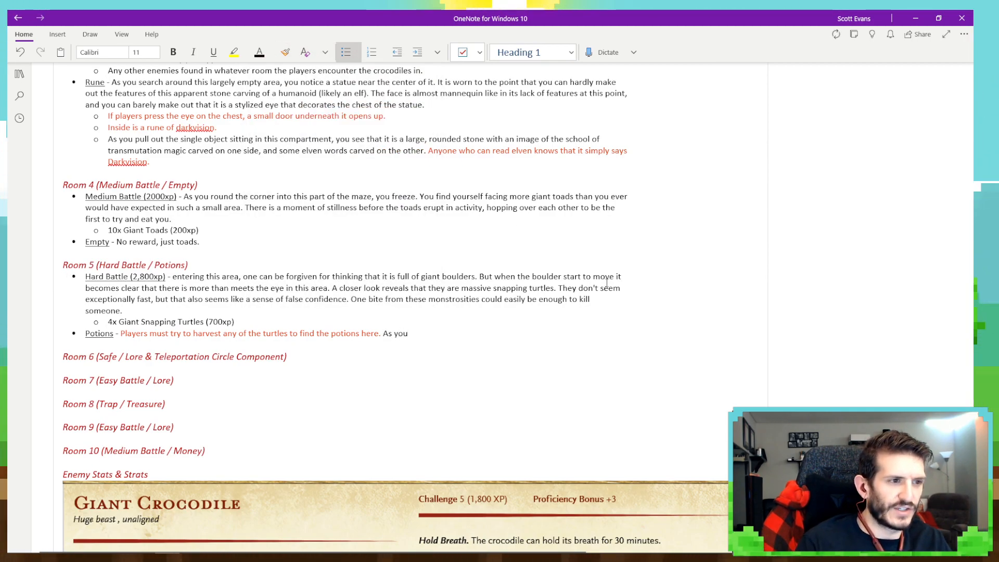
text(As you gut the )
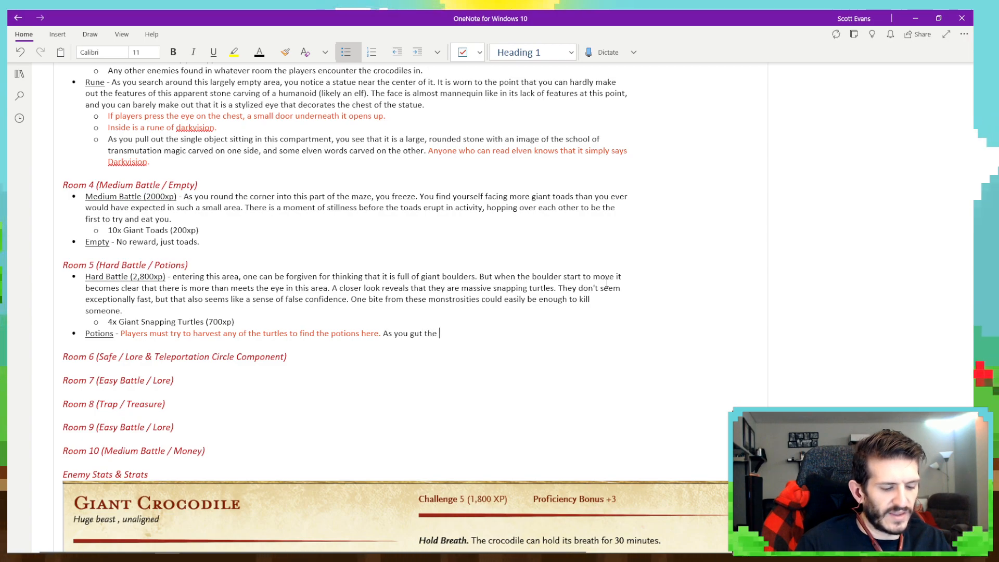
text(giant tur)
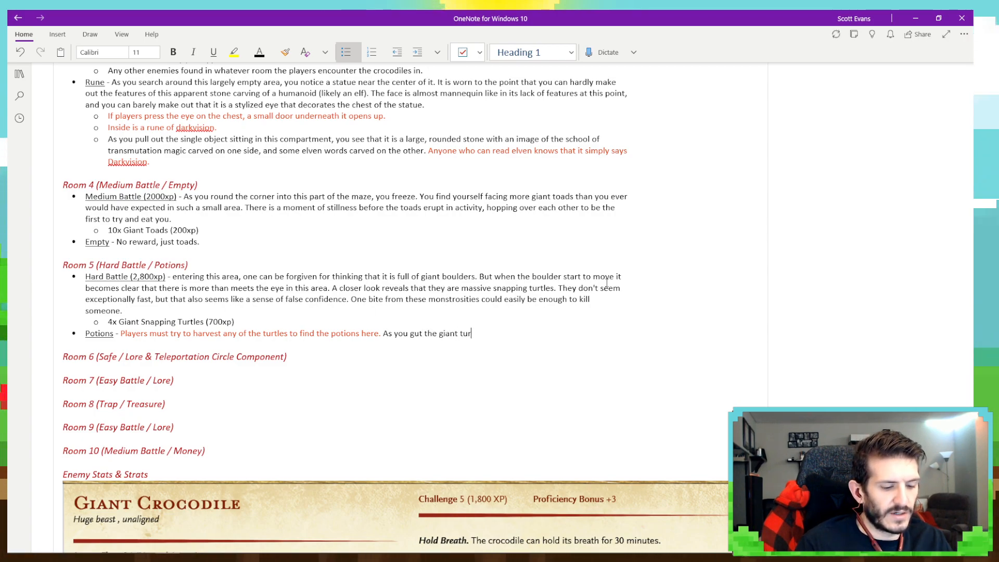
text(tle,)
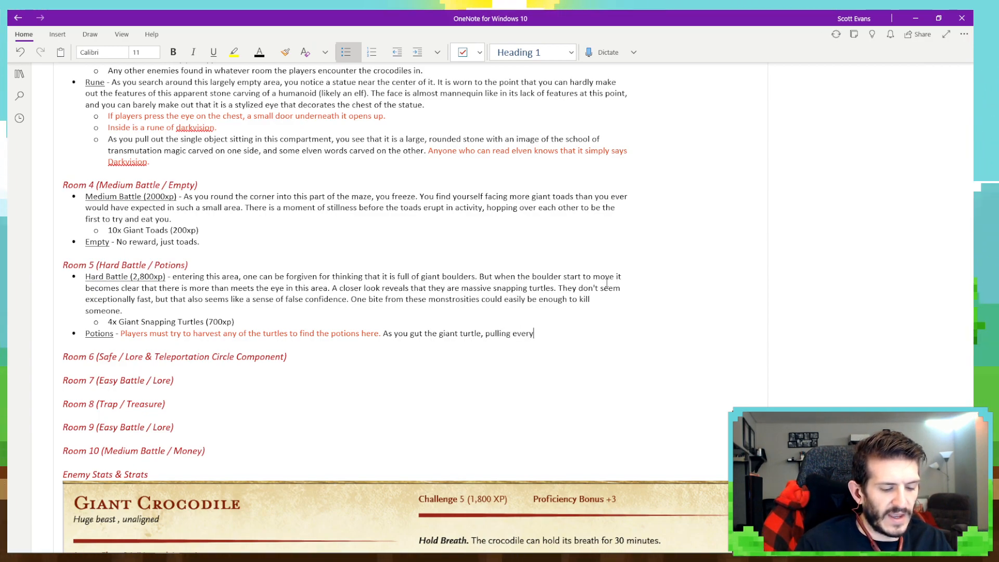
text(pulling everything out from it)
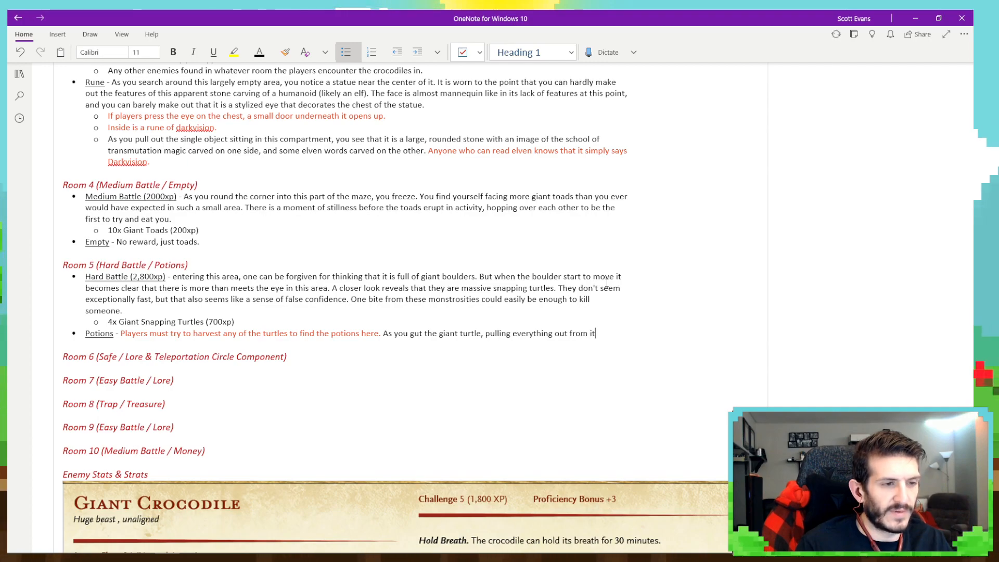
text(s shell)
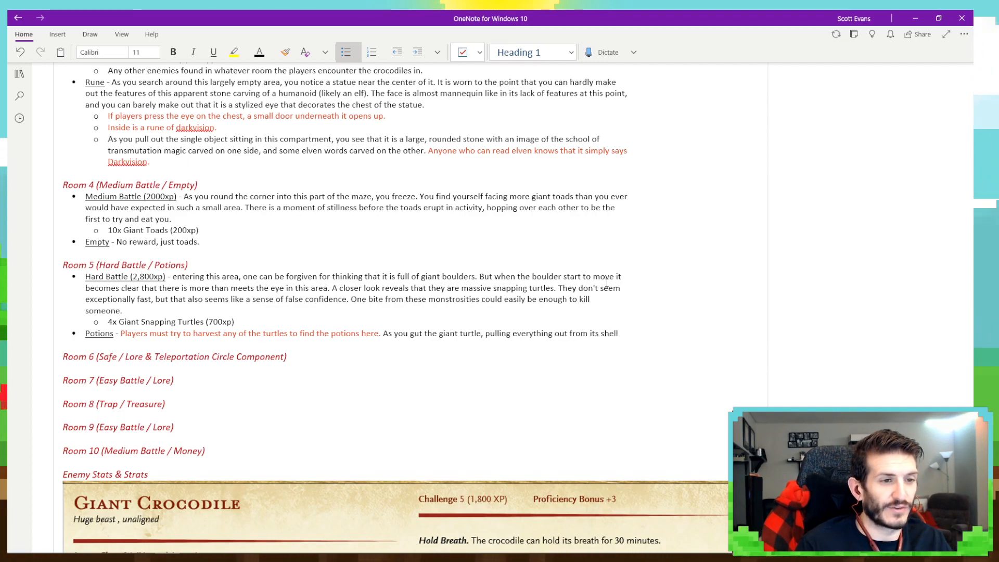
Complete the gutted turtle sentence in Room 5's Potions bullet with ", you find that the stomach isn't completely empty".
text(, you )
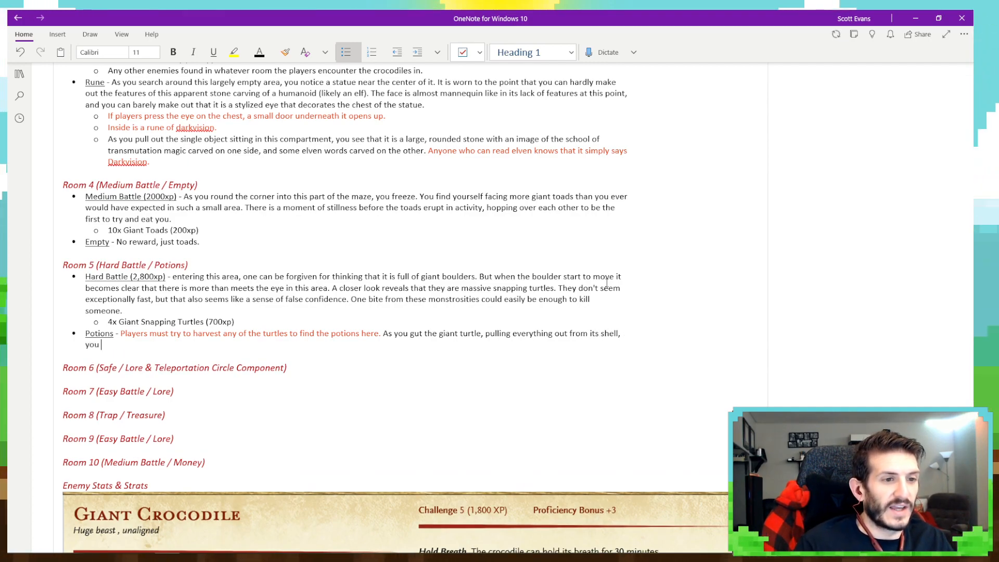
text(find that the stomach isn't c)
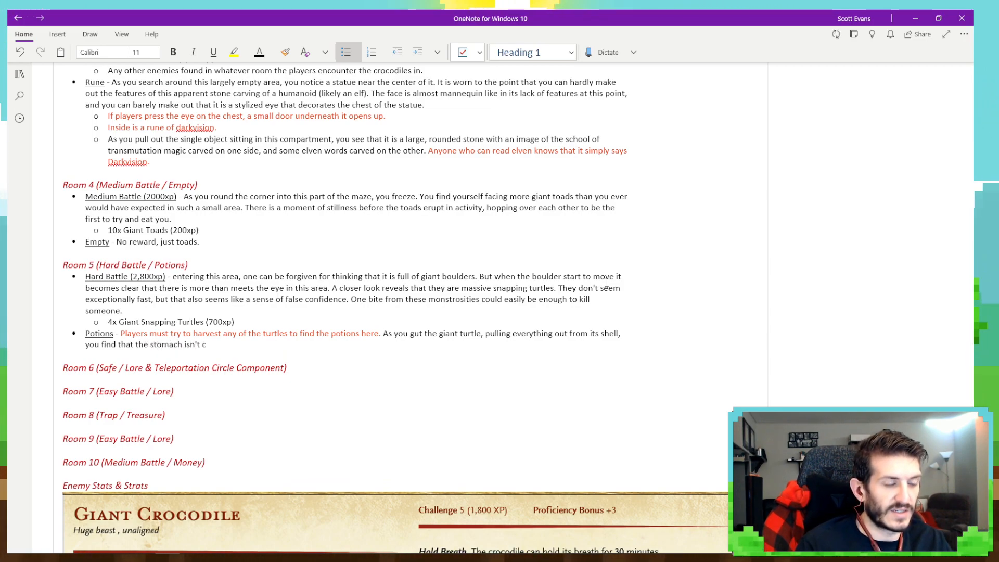
text(ompletely)
text(pty)
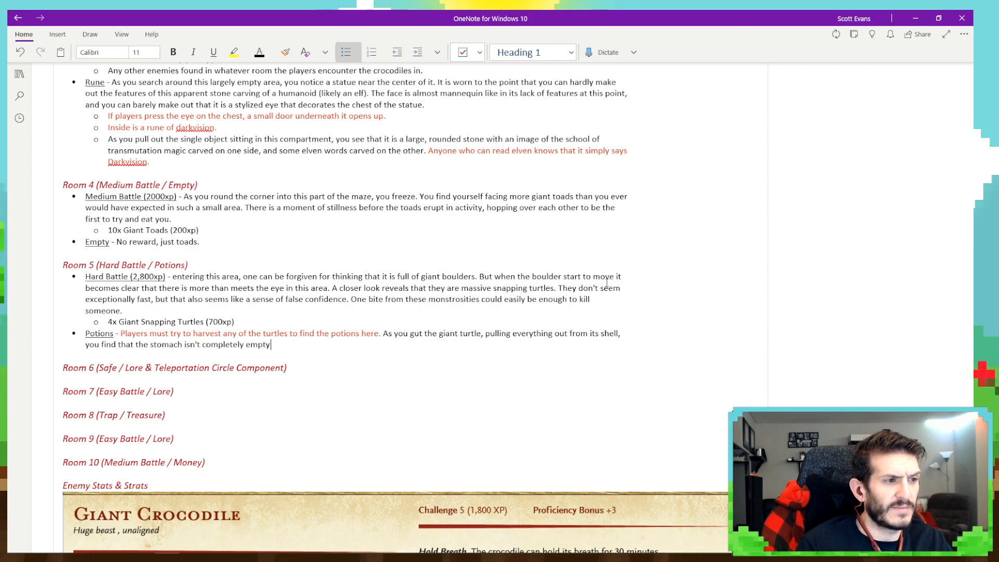
Add "Inside there is a nearly digested leather pouch with a few glass bottles inside." to Room 5's Potions bullet.
text(. Inside there)
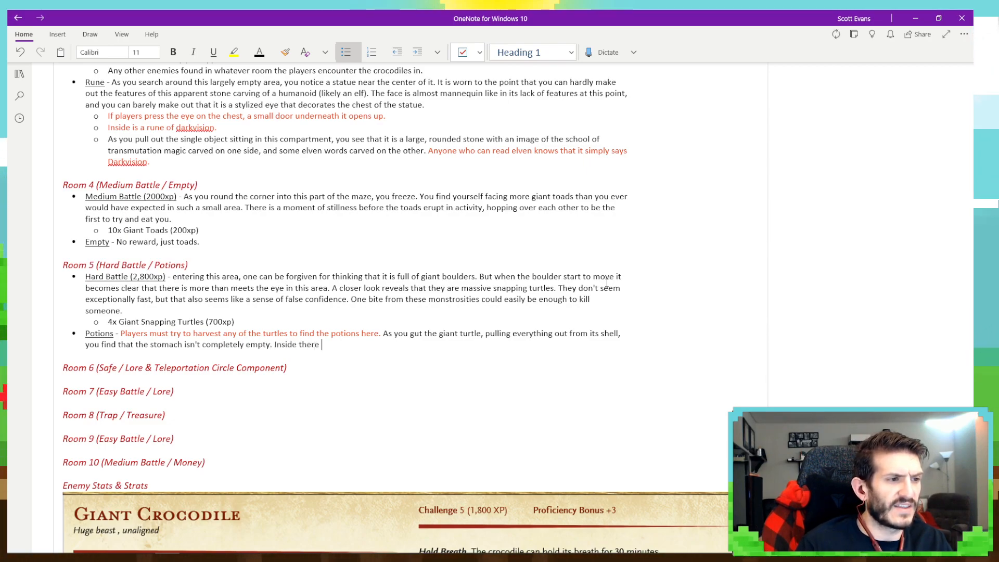
text( is a)
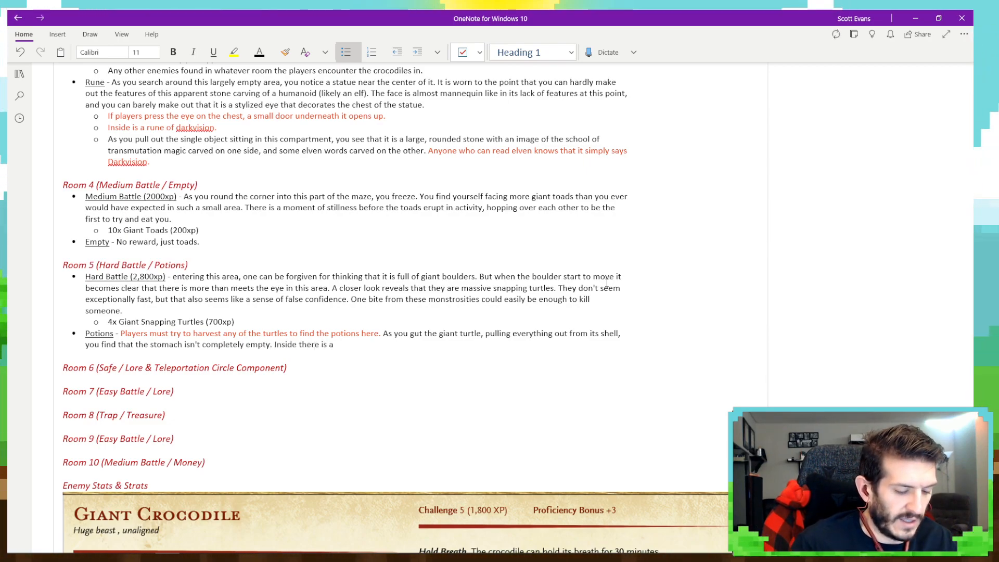
text( nearly digested)
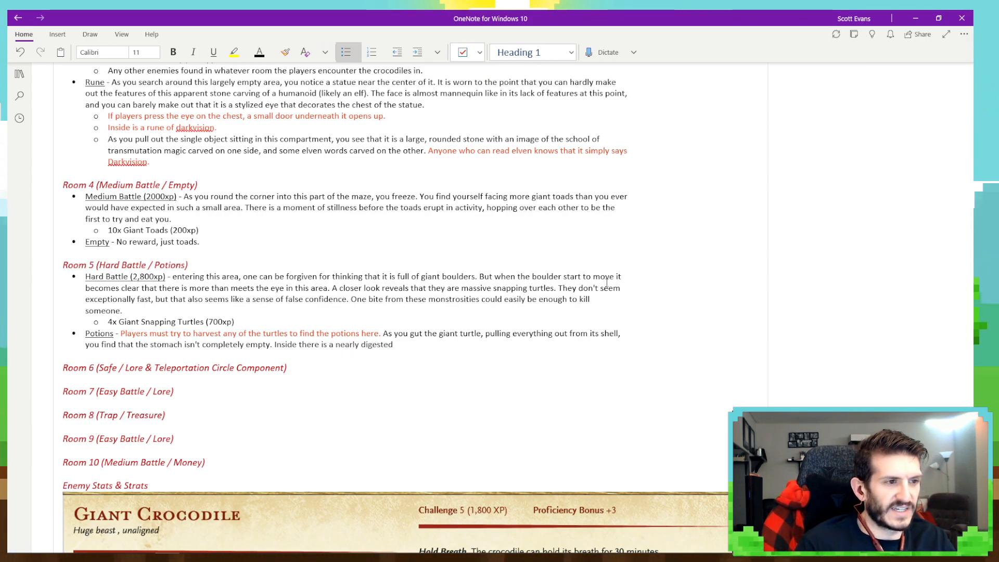
text( leather)
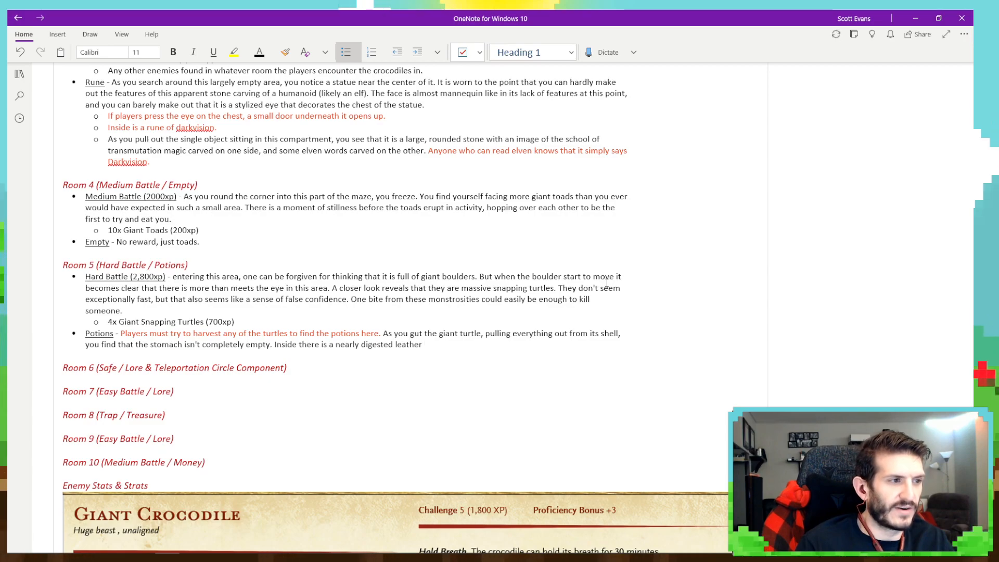
text( pouch)
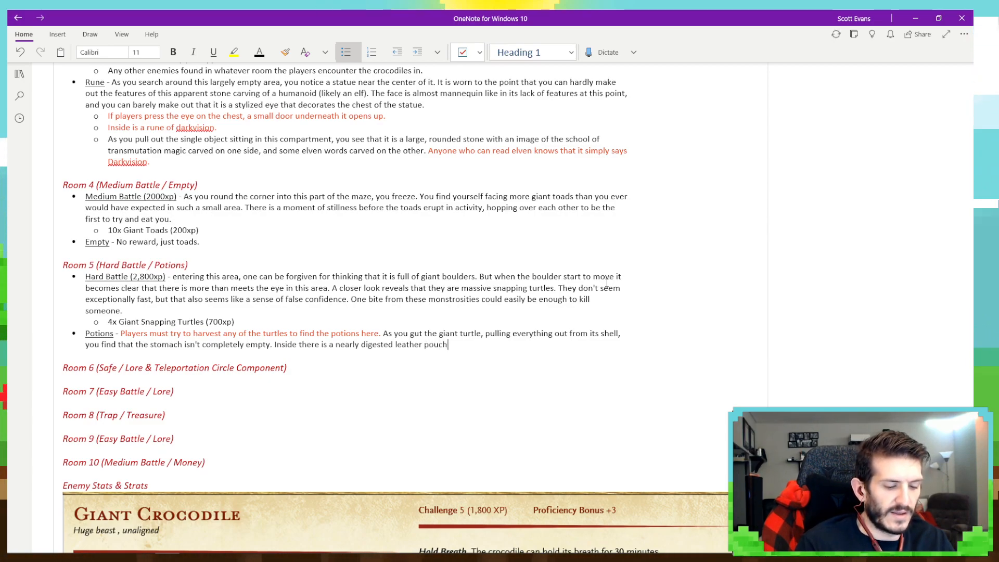
text( with a fe)
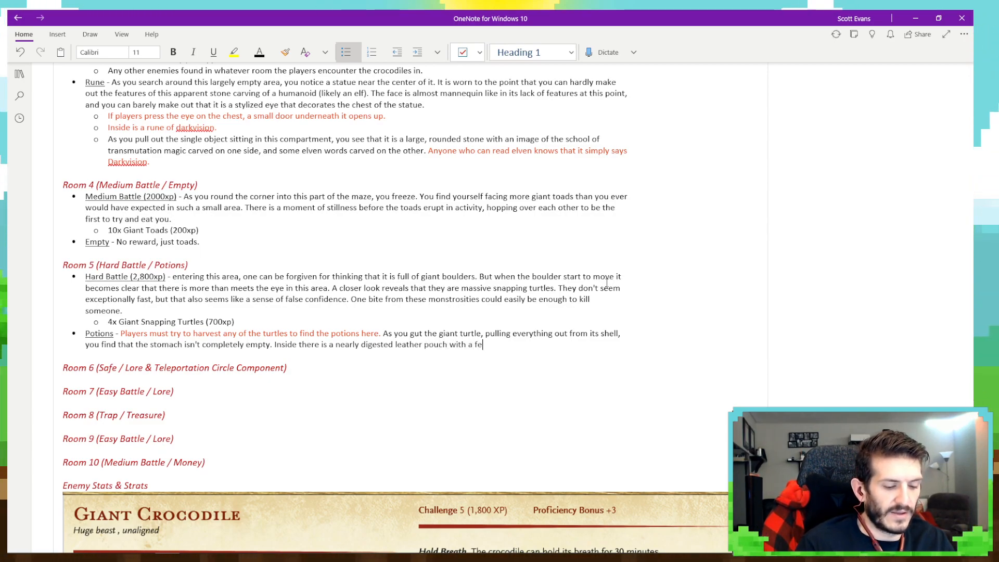
text(w cla)
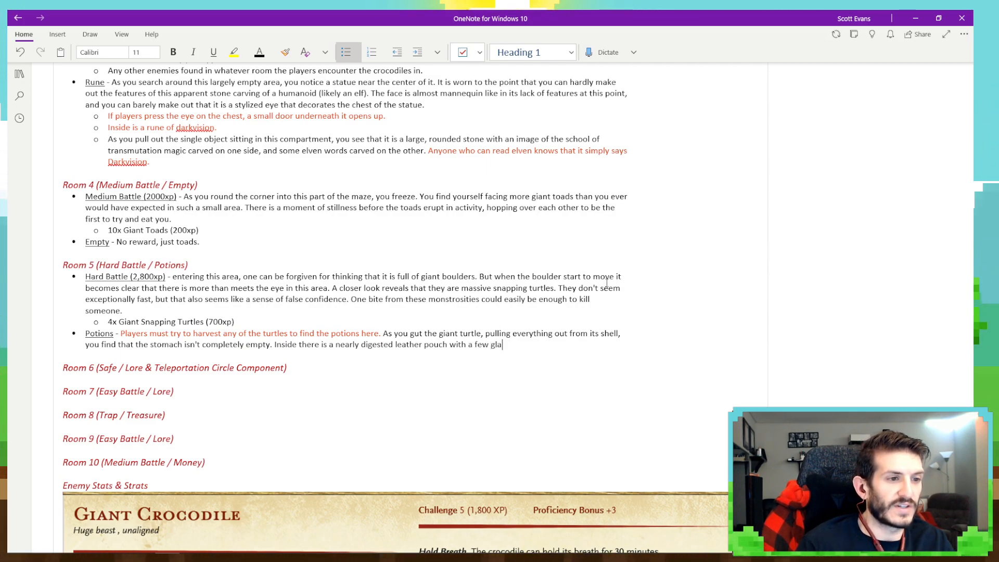
text(ss bott)
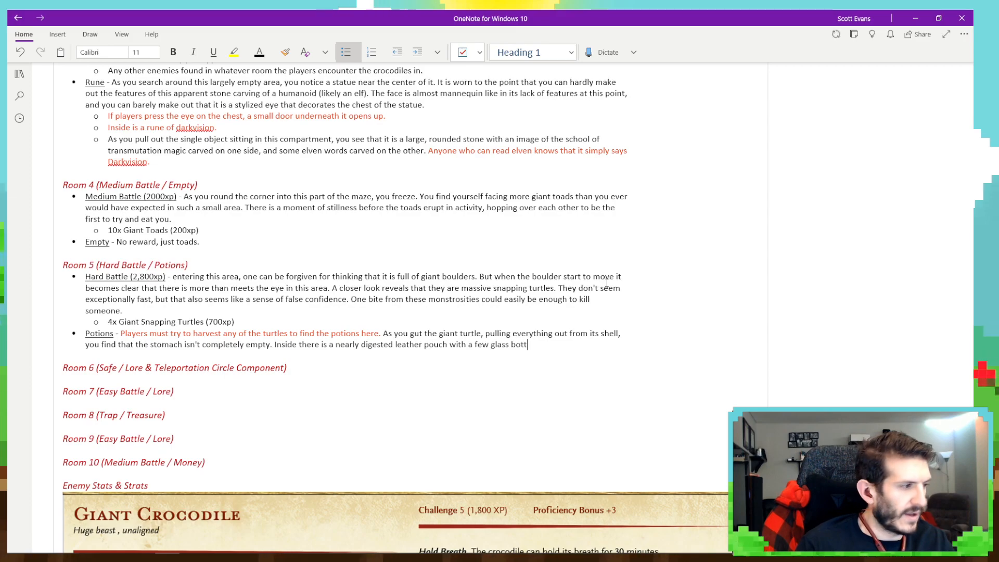
text(les inside)
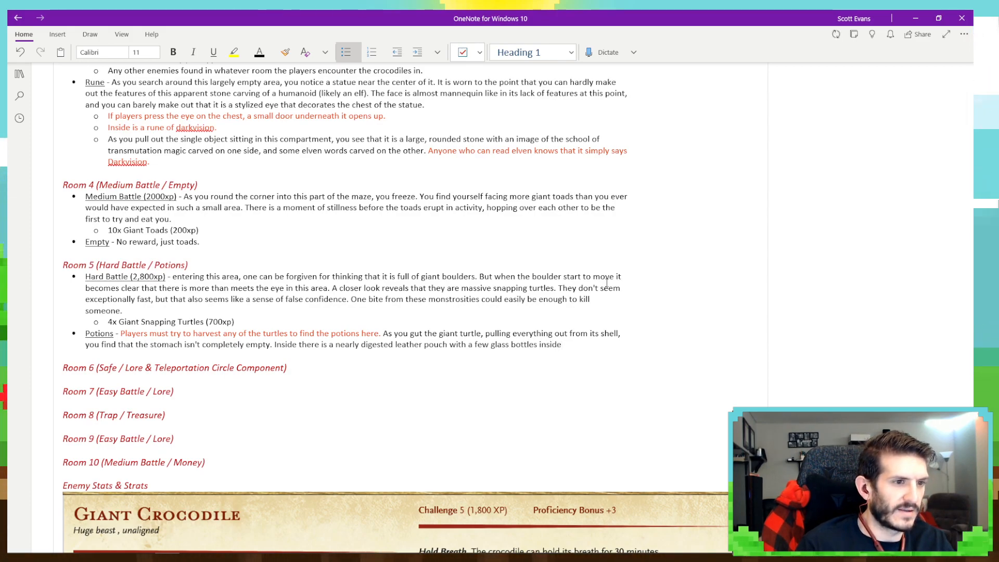
text(.)
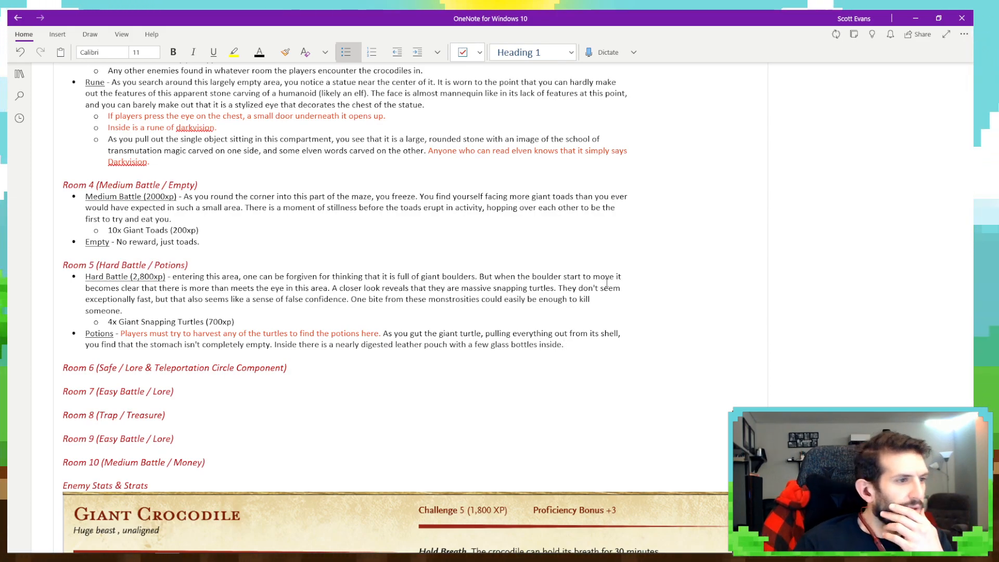
Remove the closing word "inside" from the leather pouch sentence so that it ends with "a few glass bottles.".
key(BackSpace)
key(BackSpace)
key(BackSpace)
key(BackSpace)
key(BackSpace)
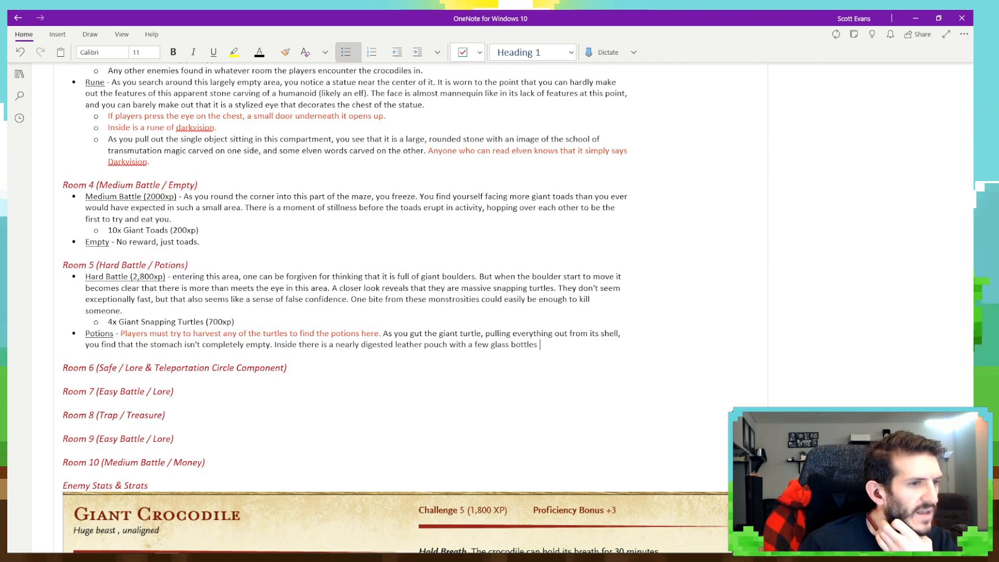
text(.)
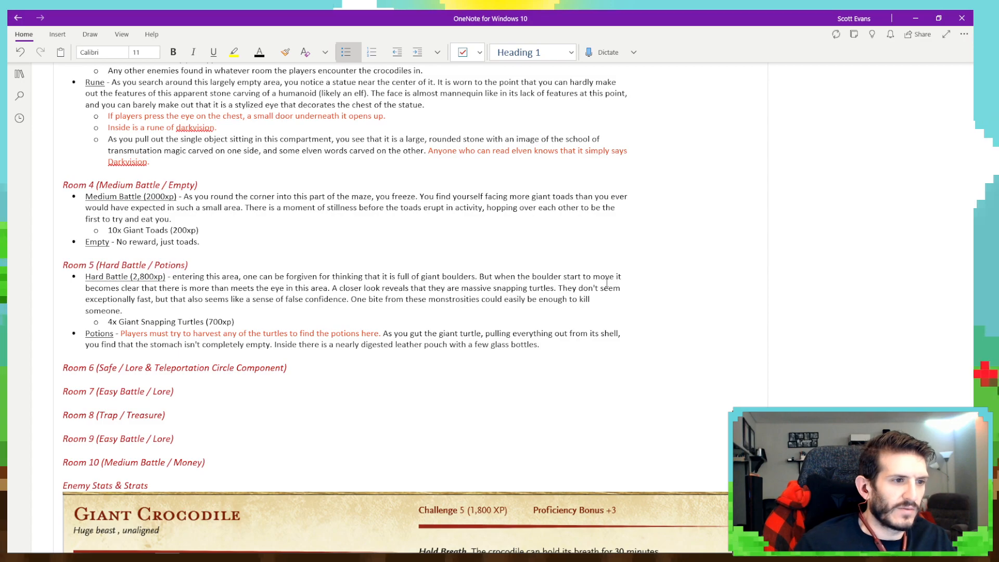
Replace "with" after "leather pouch" in Room 5's Potions bullet by "that contains".
click(466, 346)
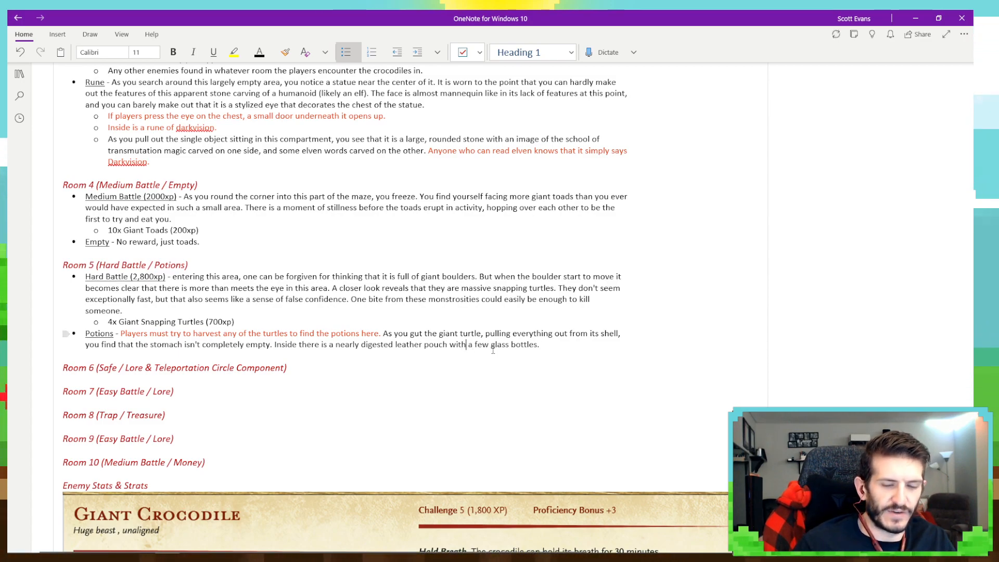
key(BackSpace)
key(BackSpace)
key(BackSpace)
key(BackSpace)
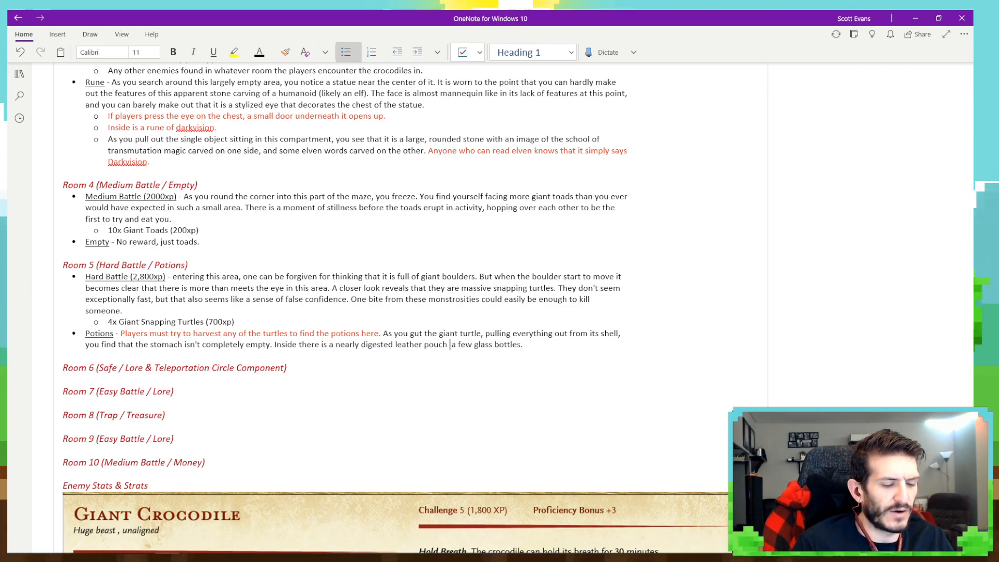
text(that contains)
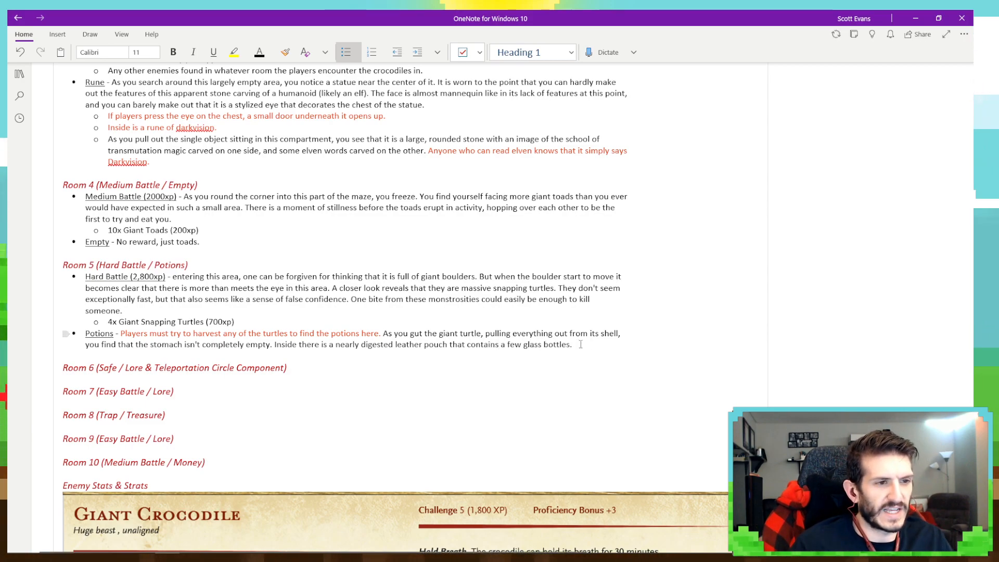
Add "They appear to be potions. Real lucky the turtle didn't seem interested in chewing its food that day." to Room 5's Potions bullet.
text( a few glass bottles. They app)
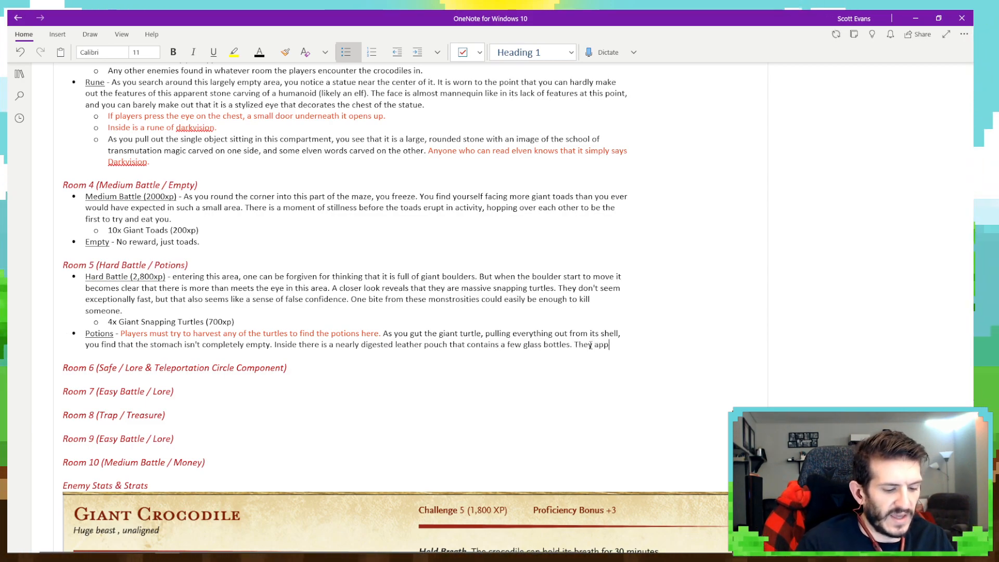
text(ear to be potions.)
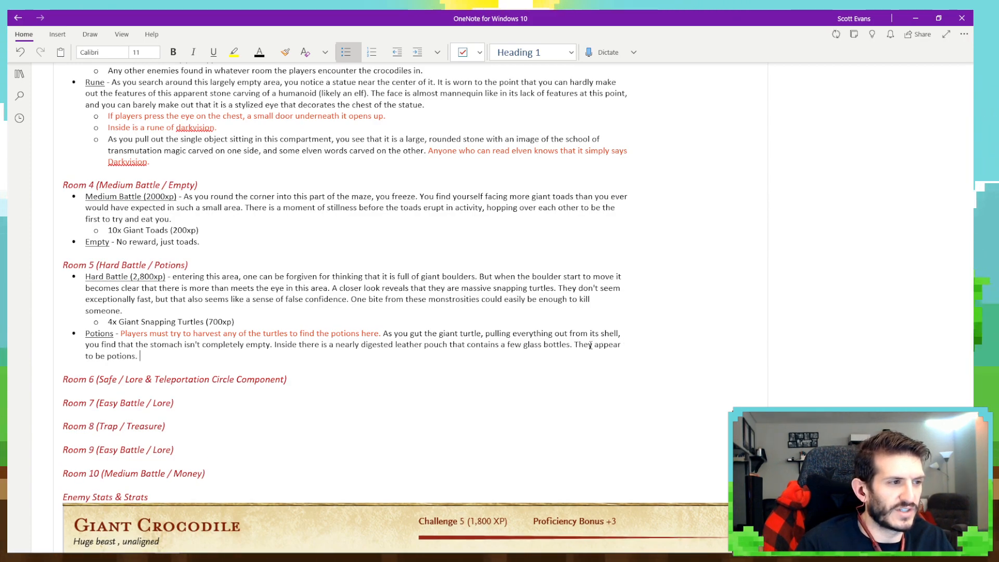
text( Real l)
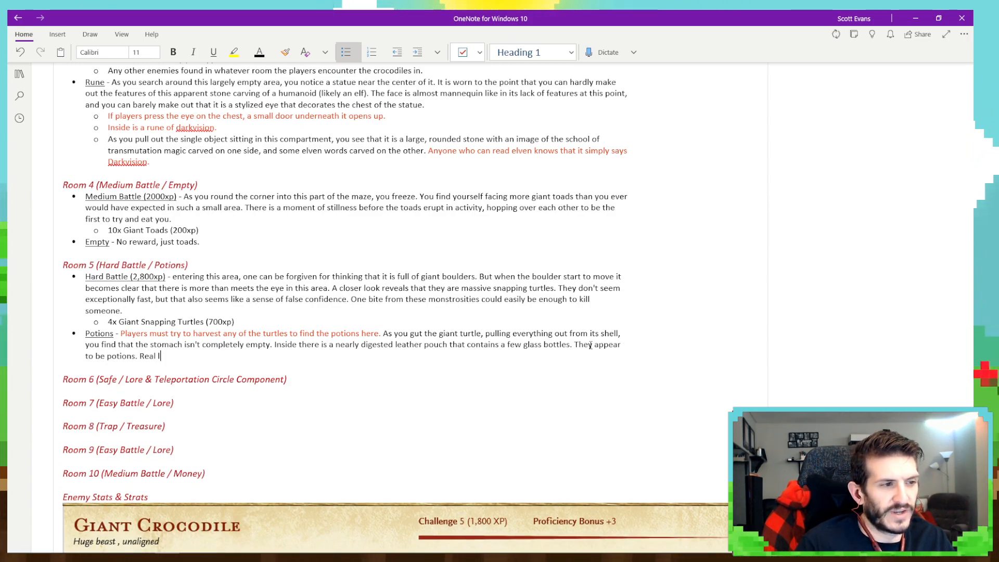
text(ucky the o)
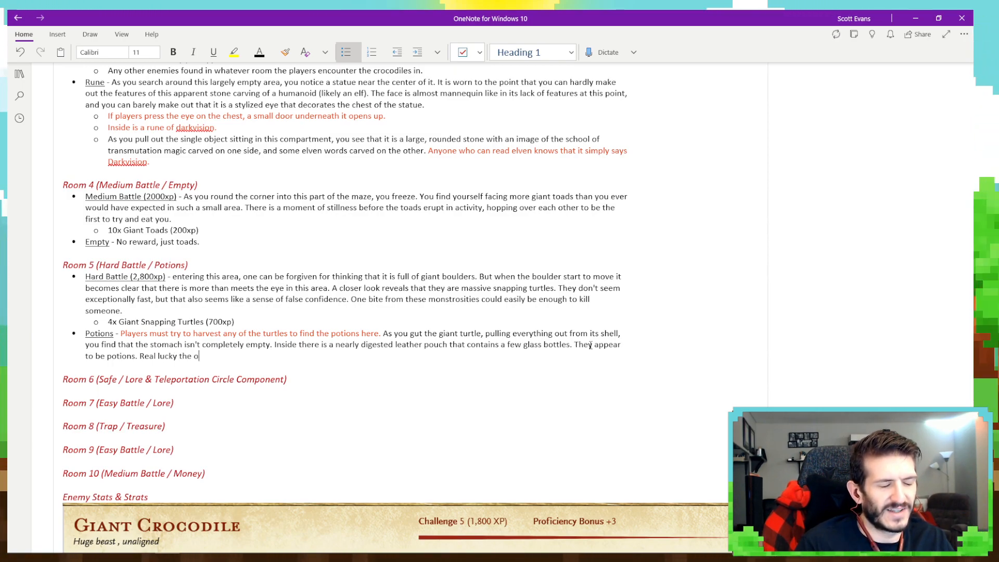
key(BackSpace)
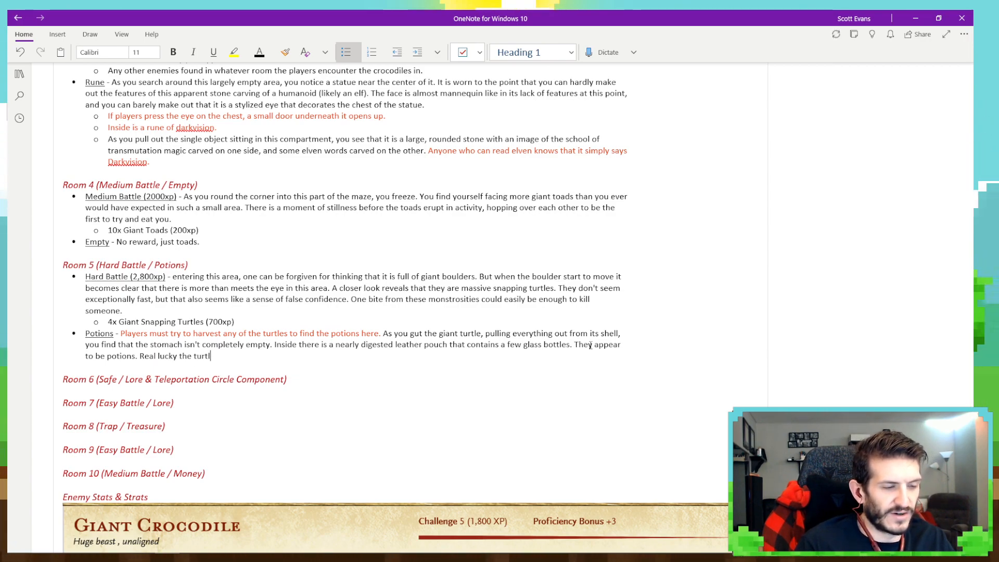
text(turtle)
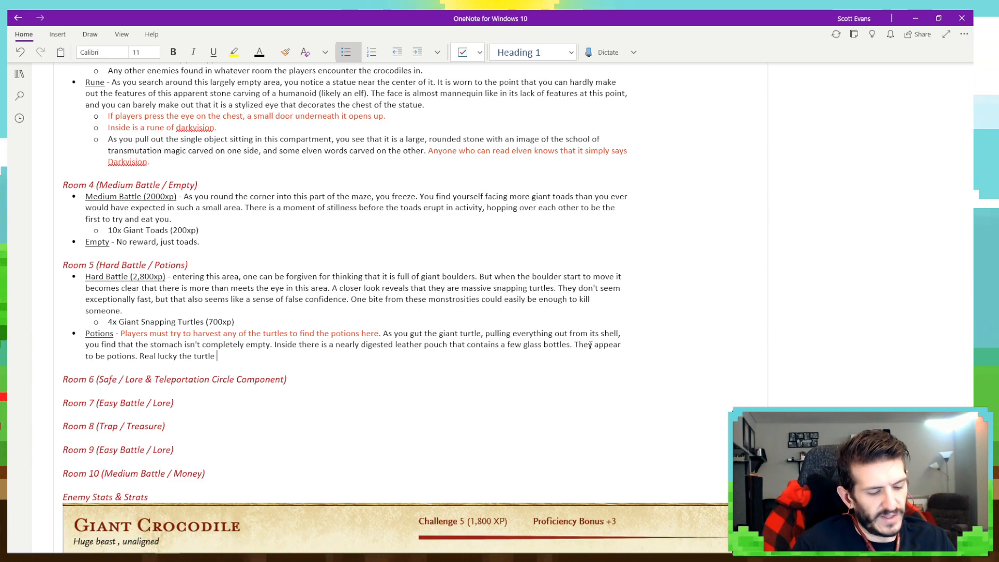
text( didn't seem int)
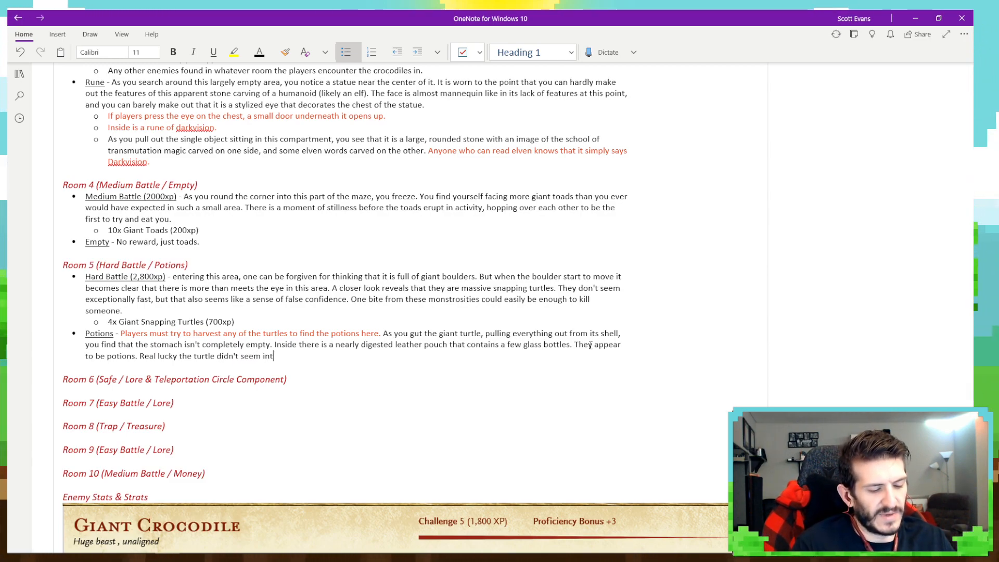
text(erested in)
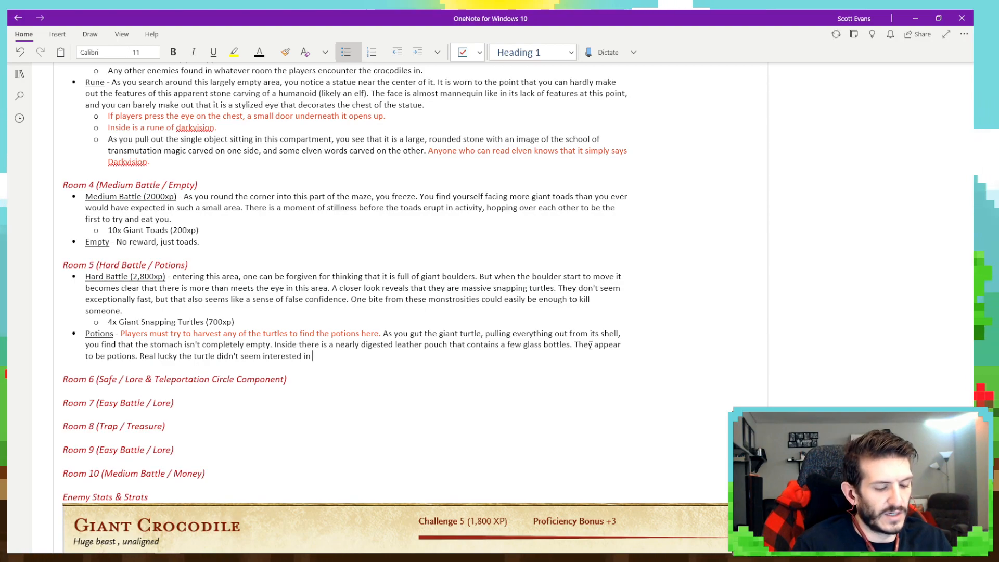
text( chewing its food)
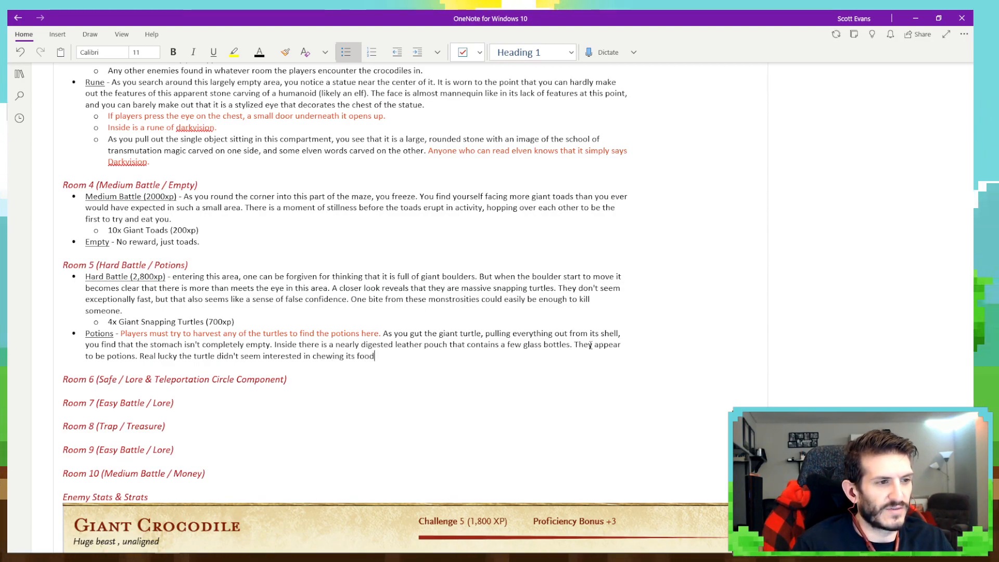
text( that day.)
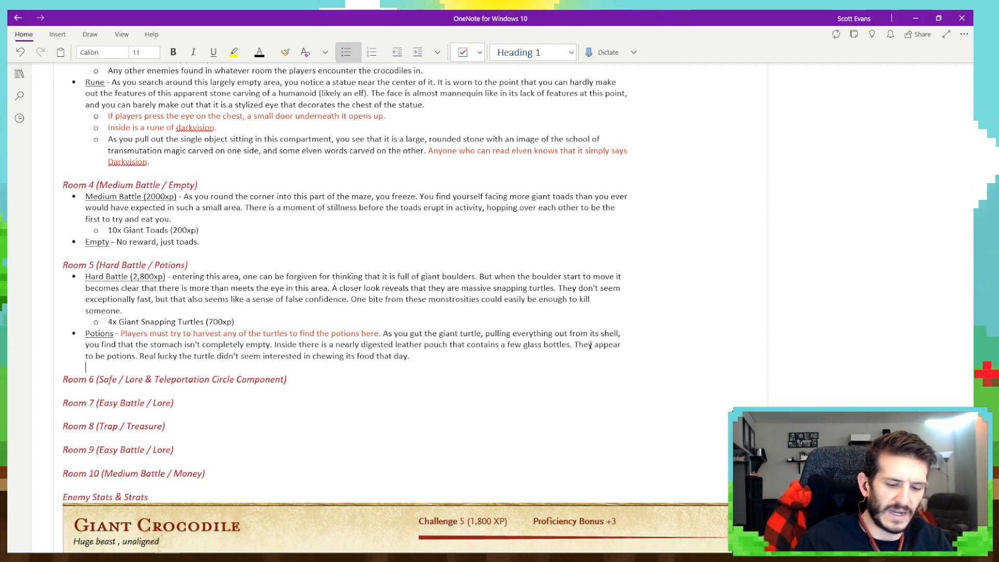
Add the sub-bullet "3x greater healing potions." under Room 5's Potions bullet.
key(Return)
key(Tab)
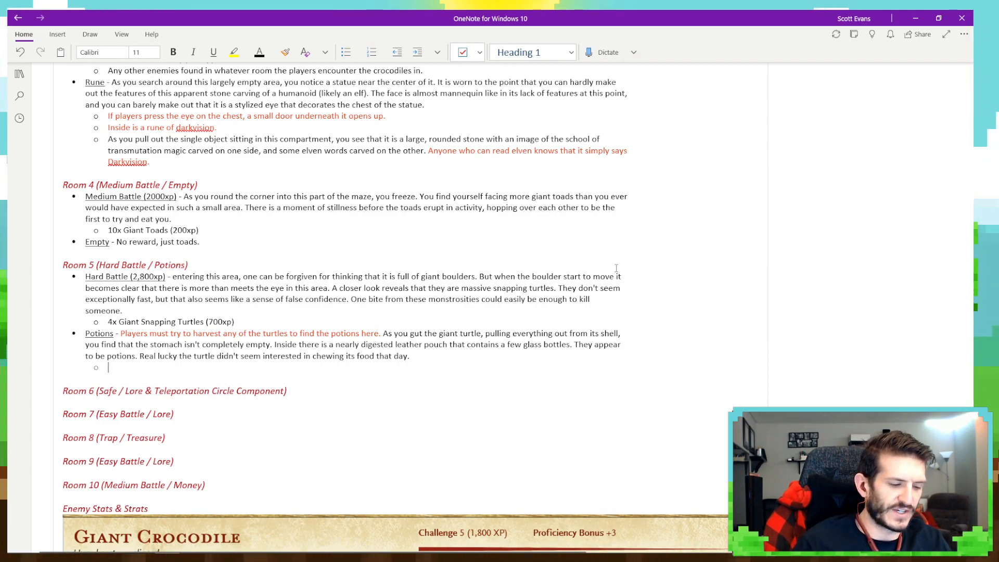
text(3x greater healing potions.)
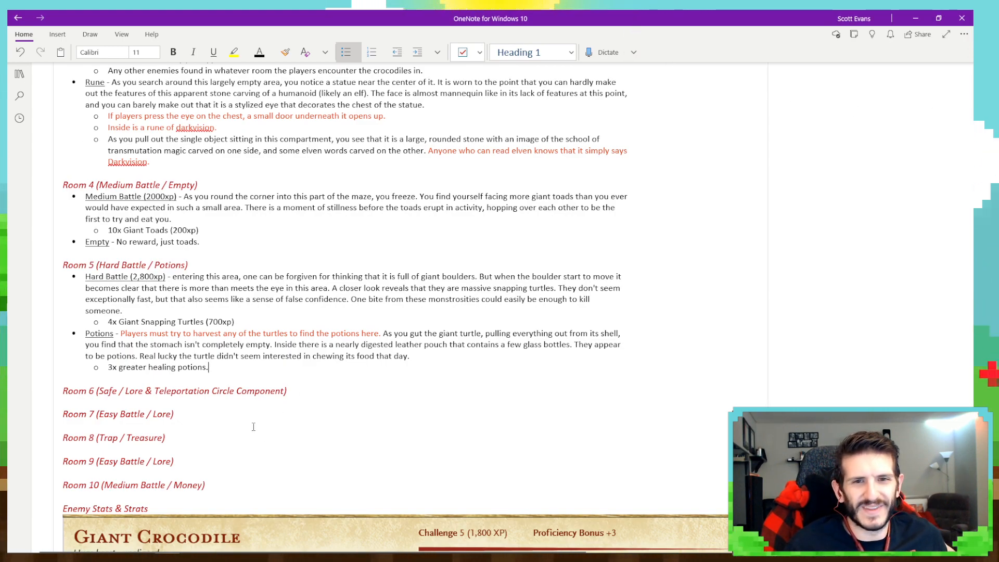
Start an empty bullet under the Room 6 heading, checking room 6 on the maze map in Dungeondraft.
click(311, 390)
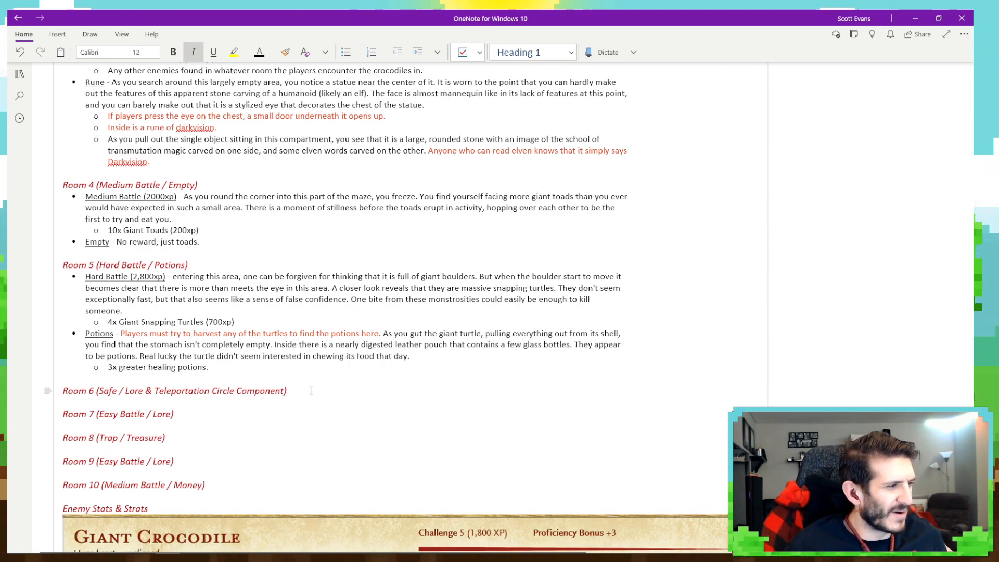
key(Return)
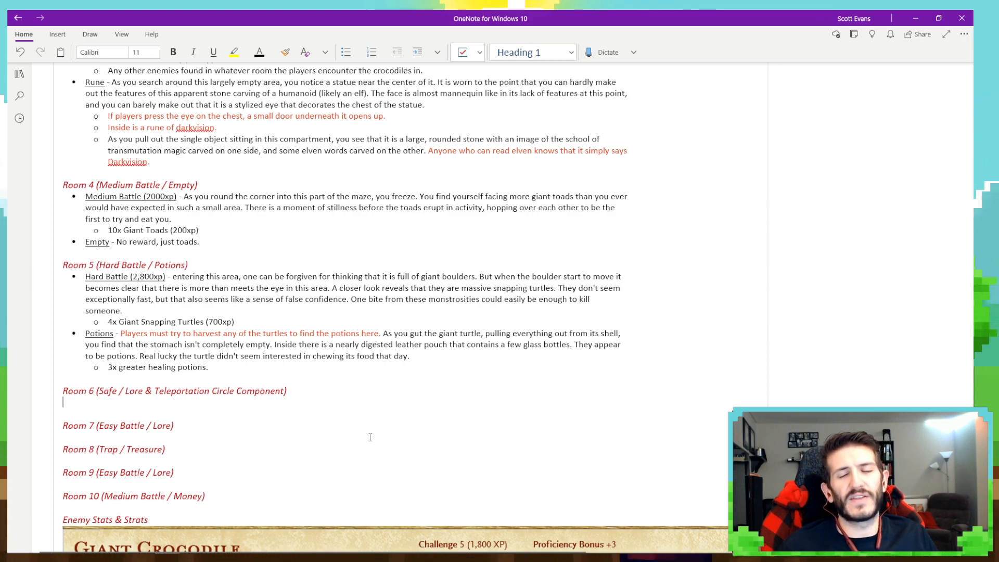
mouse_move(283, 552)
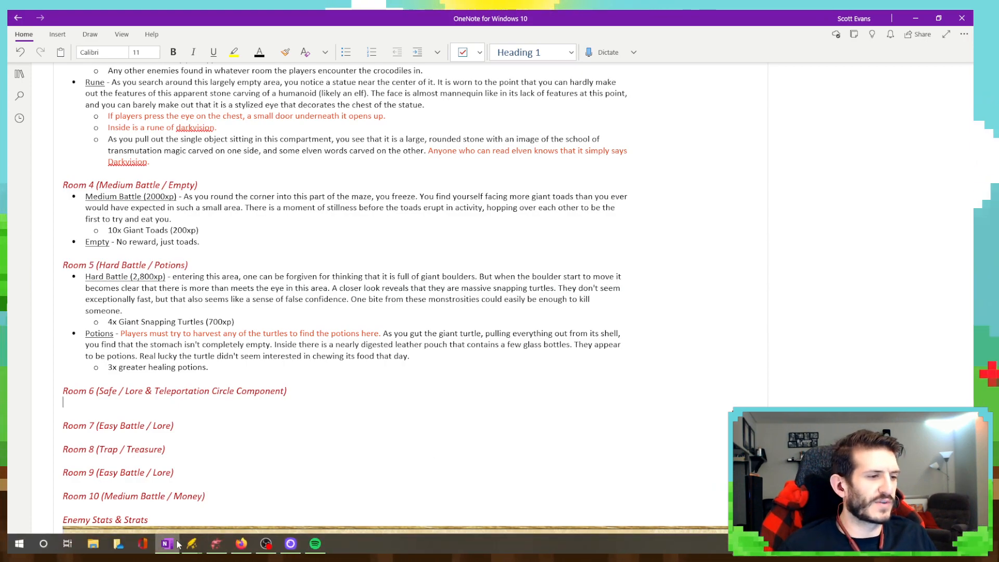
click(238, 543)
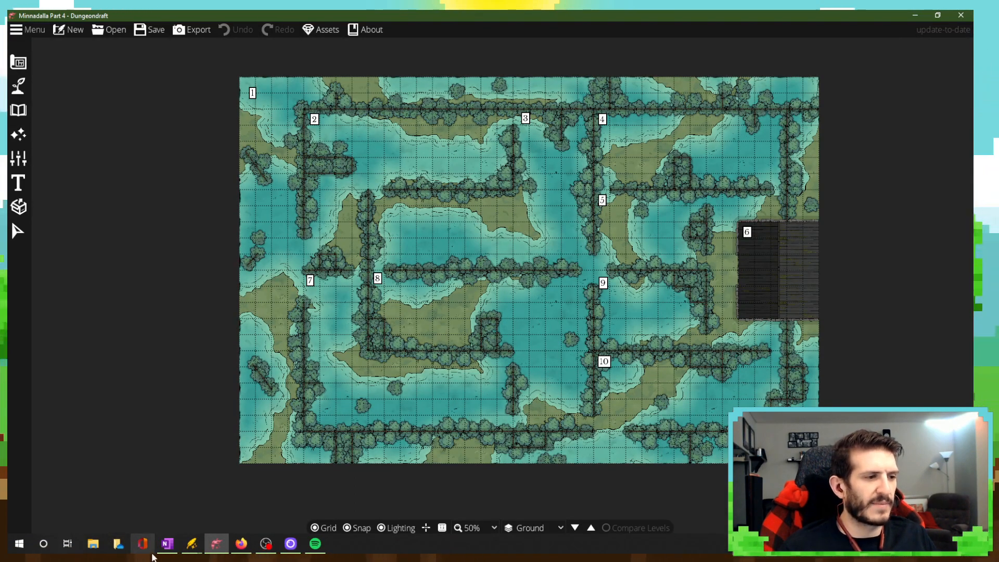
click(169, 546)
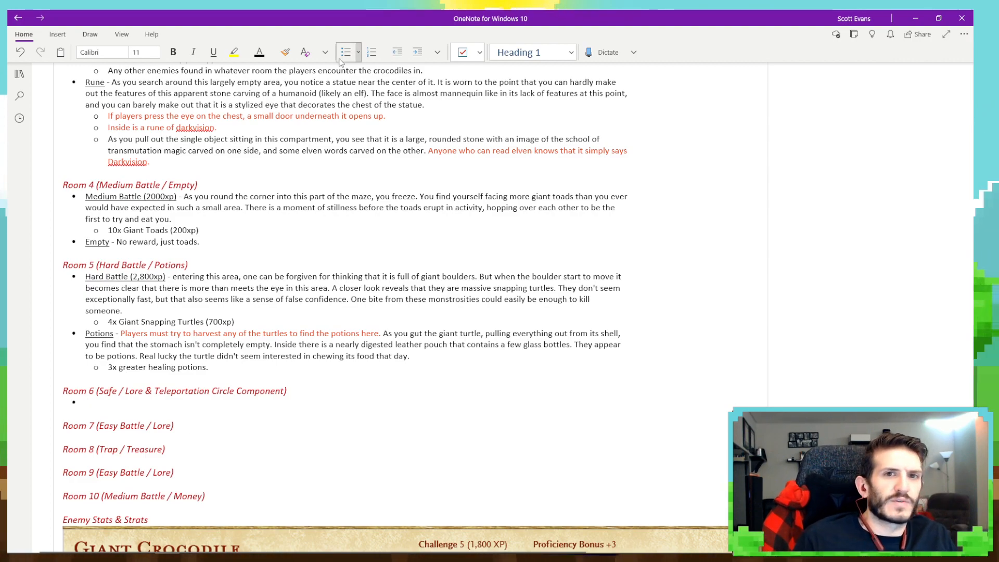
text(As you rea)
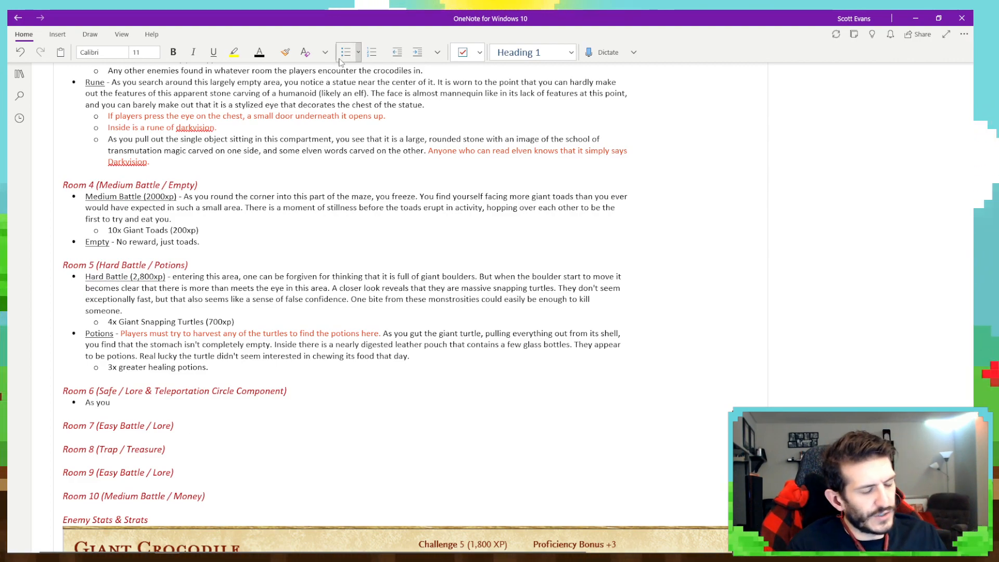
key(BackSpace)
key(BackSpace)
key(BackSpace)
key(BackSpace)
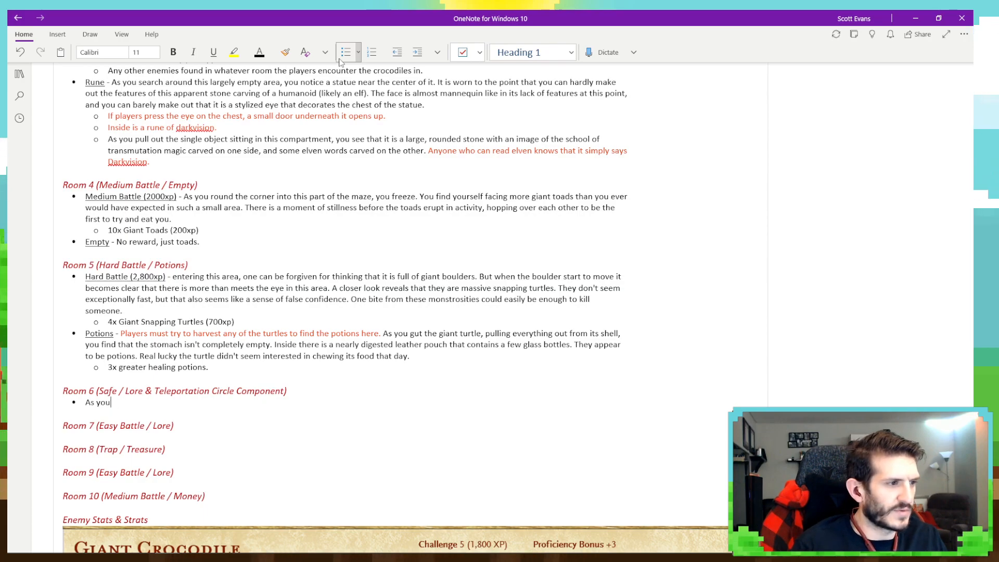
key(BackSpace)
key(BackSpace)
key(BackSpace)
Begin Room 6's bullet with the underlined label "Safe" and the text "- As you reach the tomb at the center of this hedge maze garden,".
key(ctrl+u)
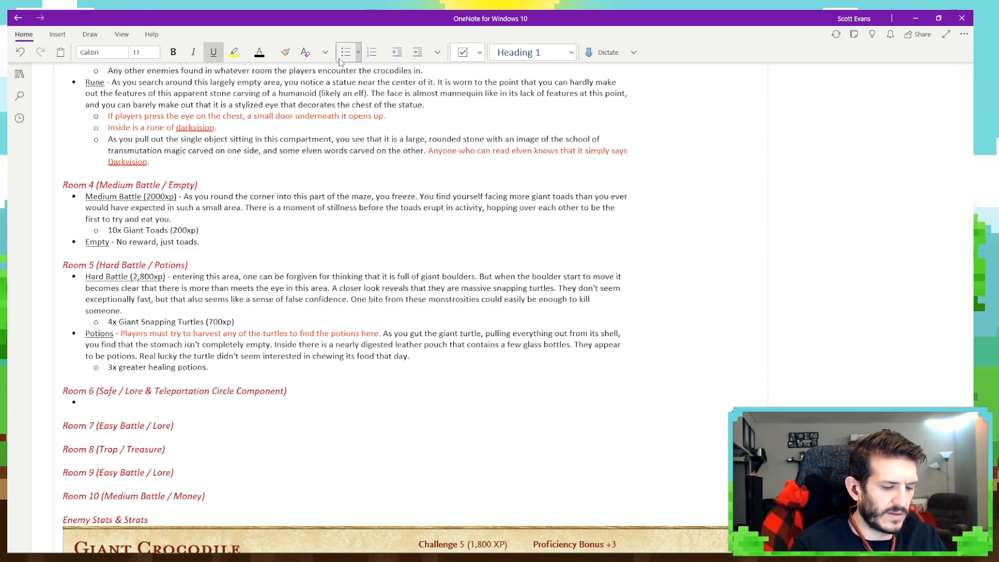
text(Safe)
key(ctrl+u)
text(- As you rea)
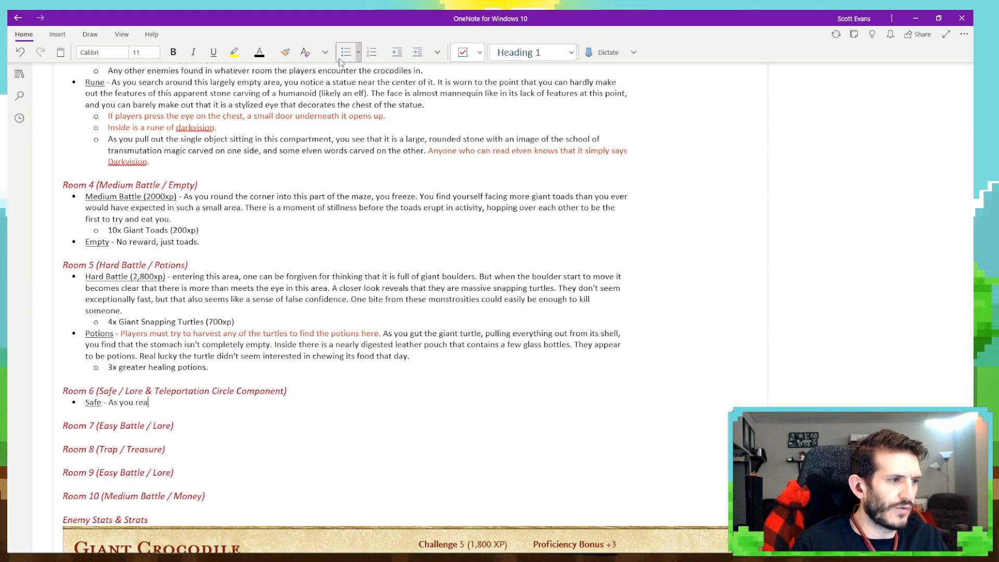
text(ch the tomb)
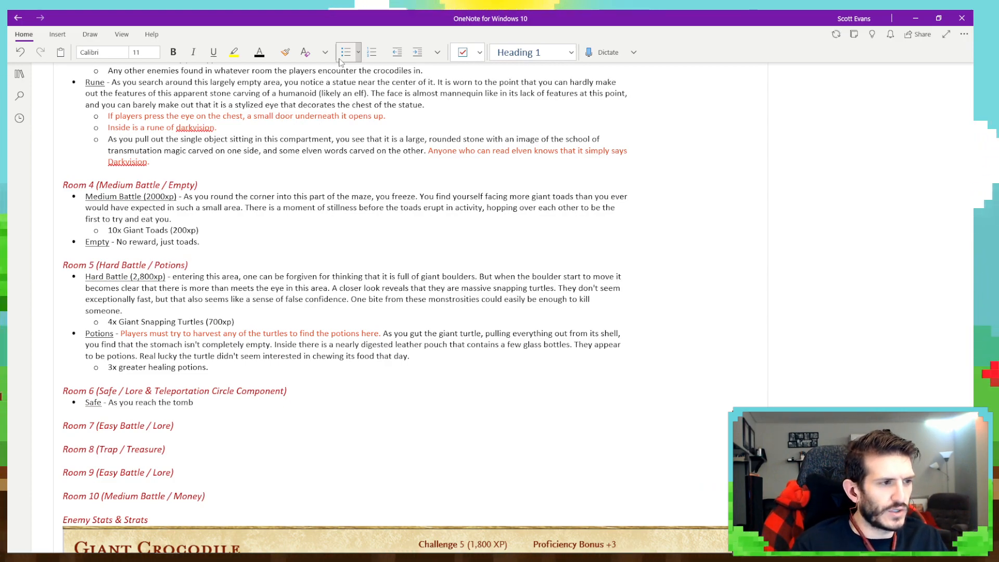
text( at the ce)
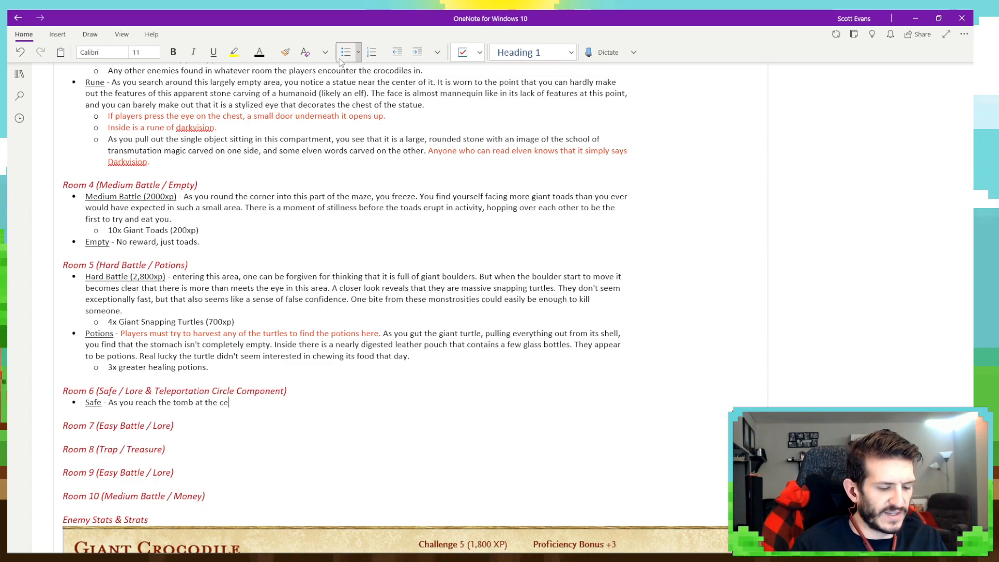
text(nter of this hed)
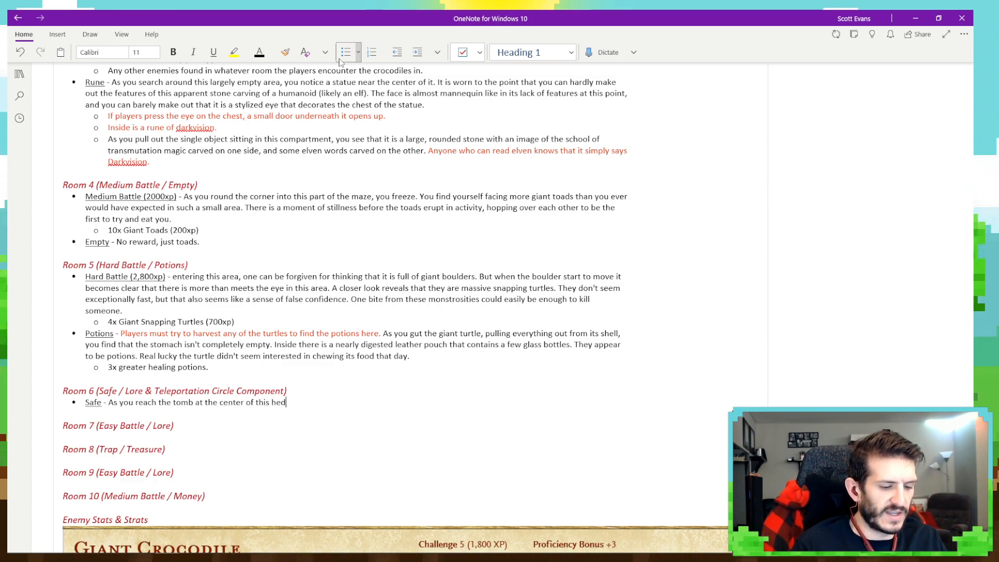
text(ge maze)
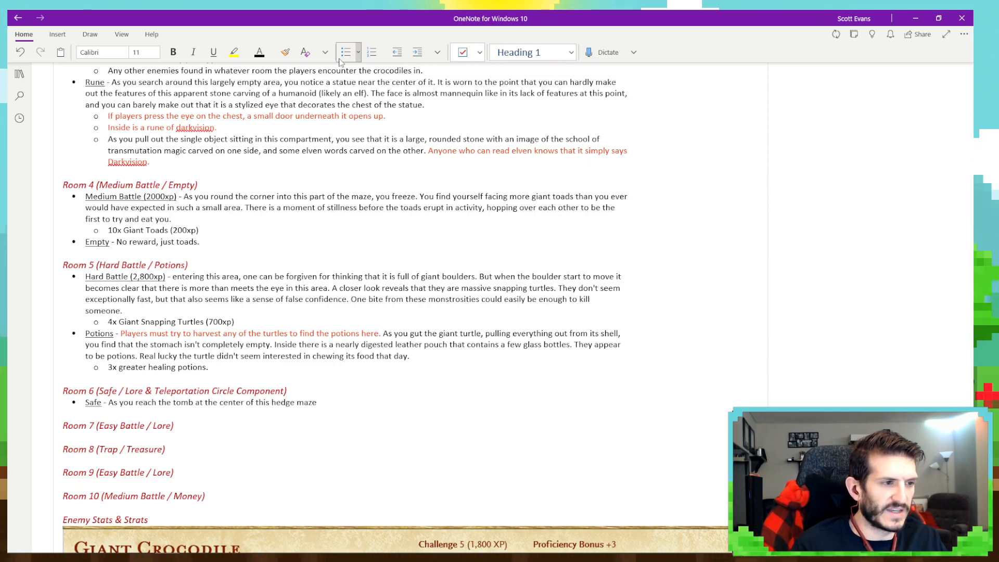
text( garden,)
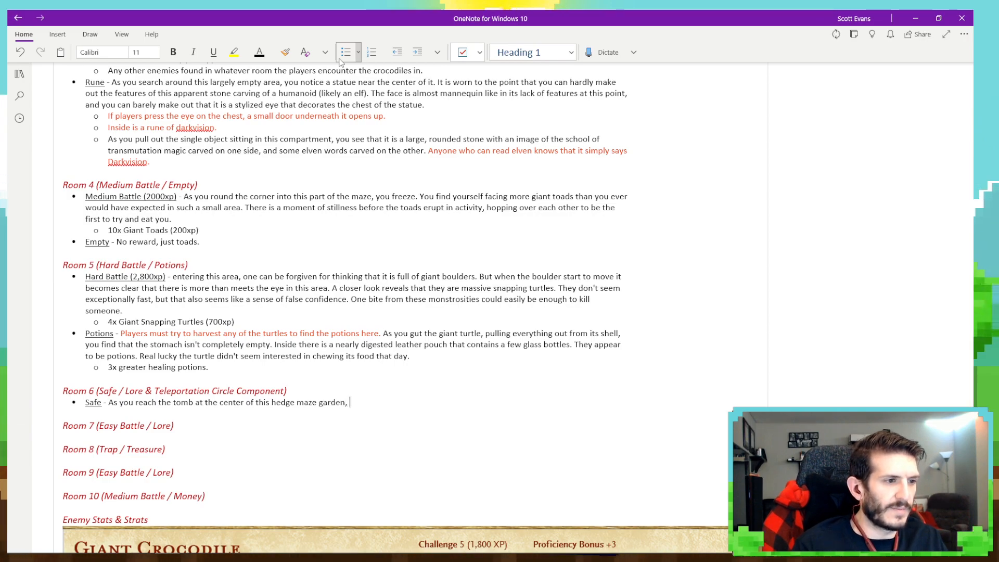
Complete the tomb sentence in Room 6's Safe bullet with "you find the doors held shut by a padlock.".
text( you find the d)
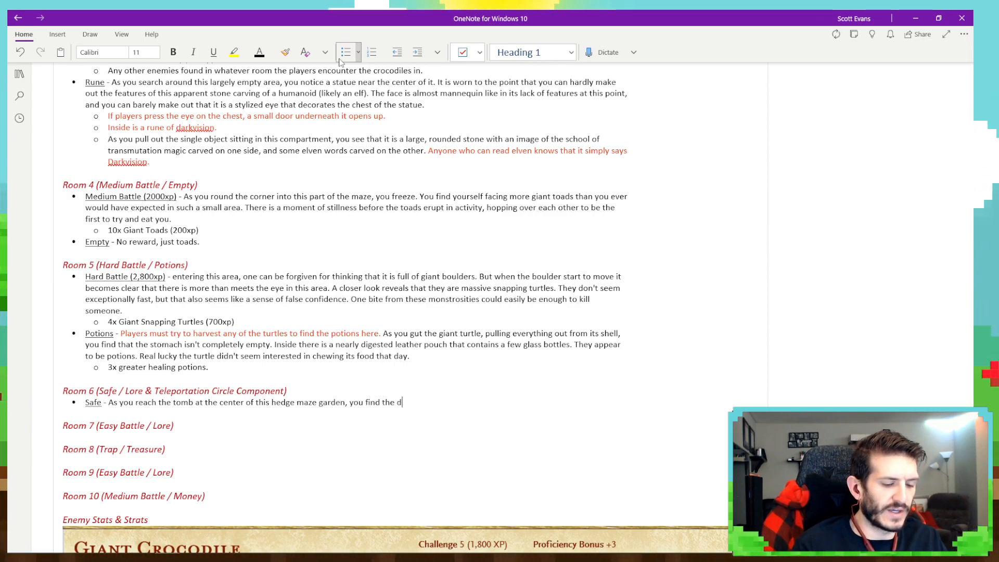
text(oors )
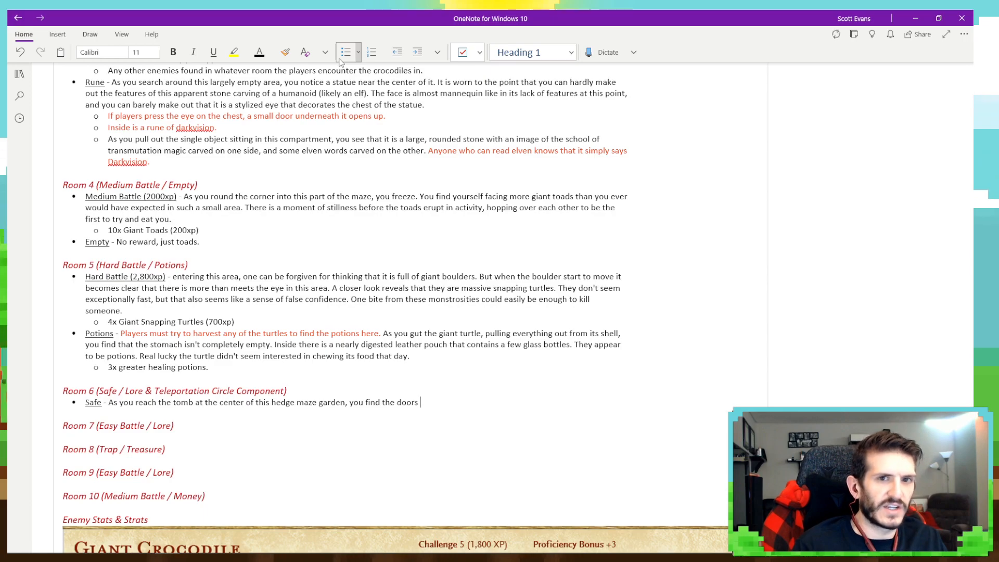
text(held shut by)
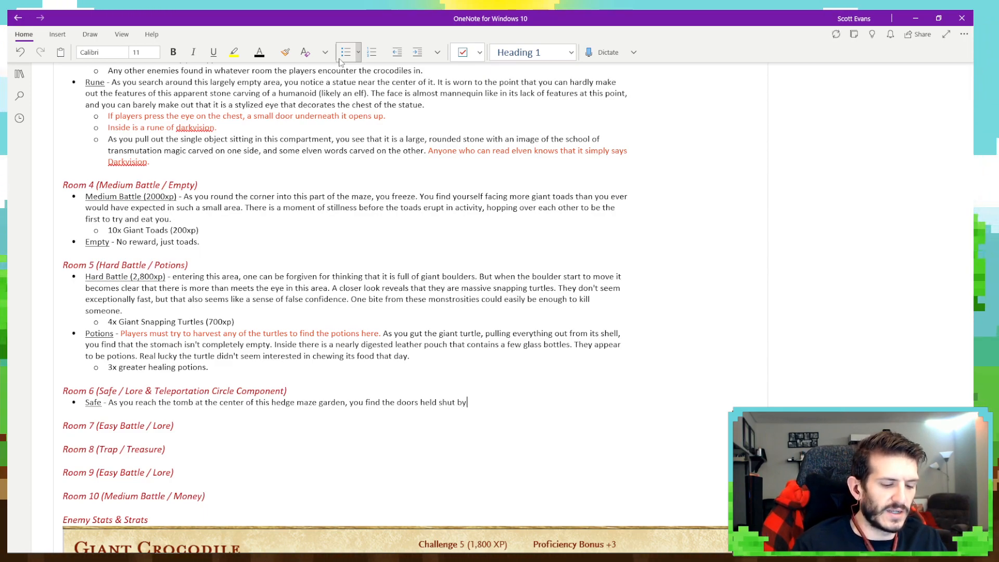
text( a padlock. Fortuneatel)
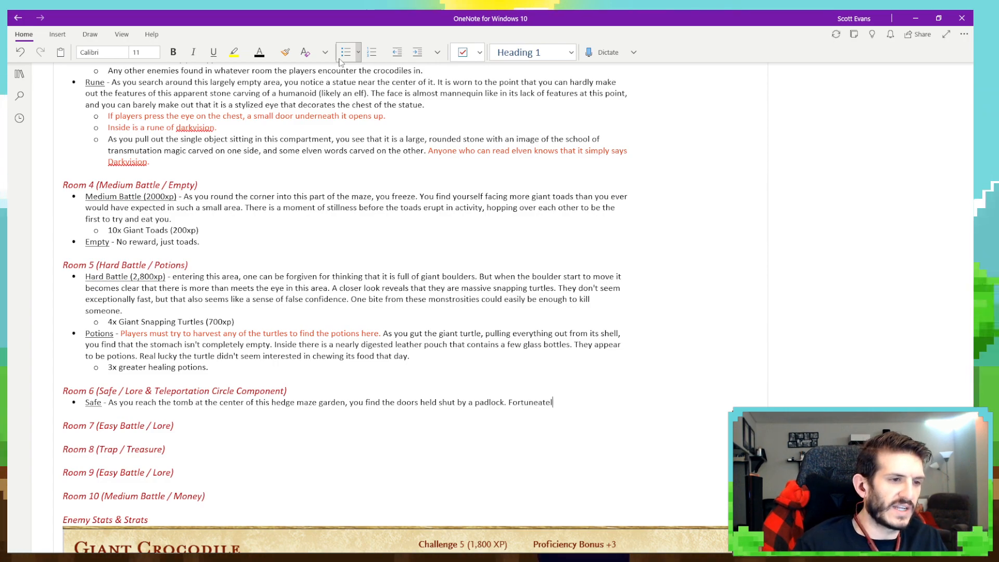
Correct the spelling of the word after the padlock sentence in Room 6's Safe bullet to "Fortunately,".
text(y,)
key(BackSpace)
key(BackSpace)
key(BackSpace)
key(BackSpace)
key(BackSpace)
key(BackSpace)
key(BackSpace)
text(ately)
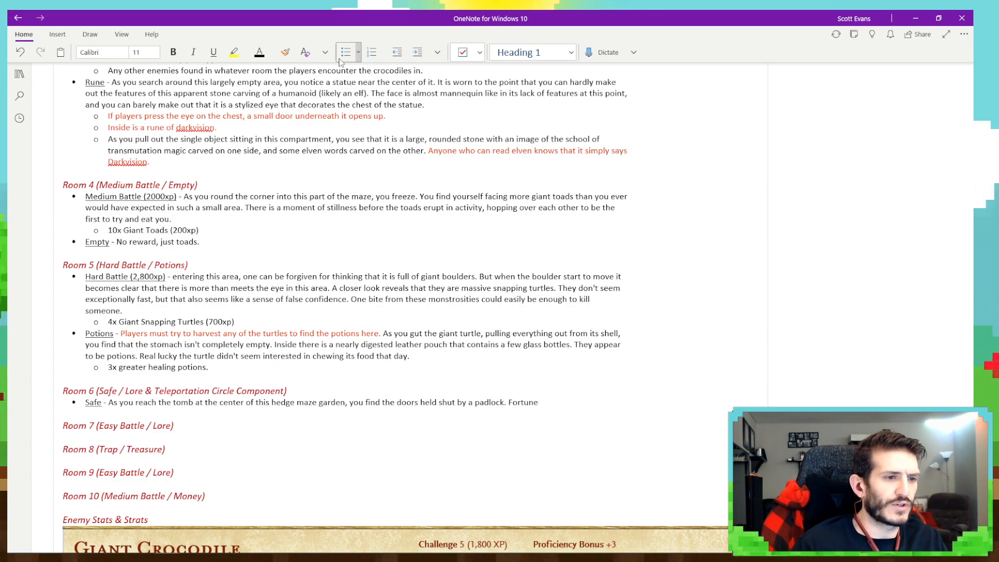
key(BackSpace)
text(, )
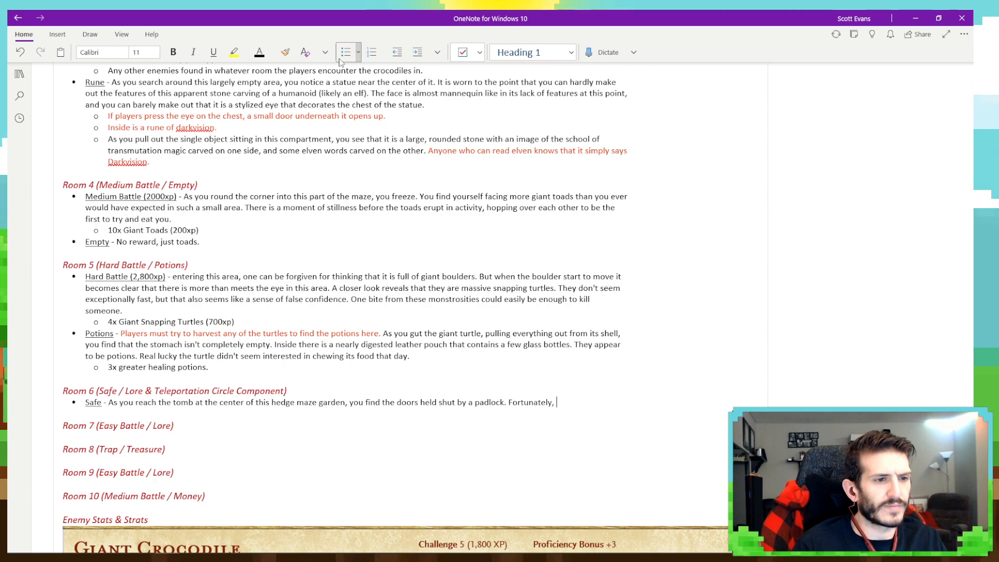
Complete the "Fortunately," sentence in Room 6's Safe bullet with "the lock is very rusted and not hard to break open.".
text(the lock is )
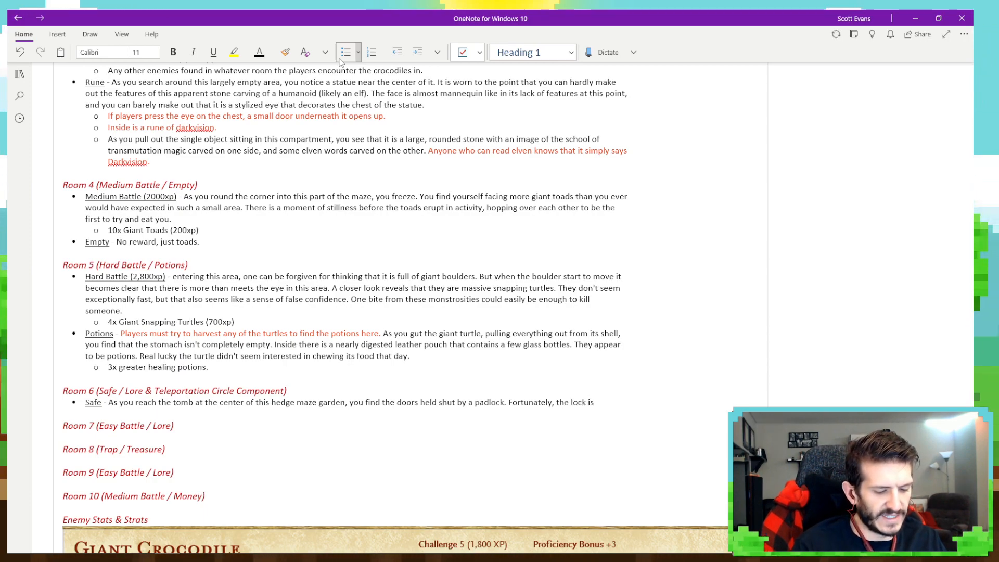
text(very resu)
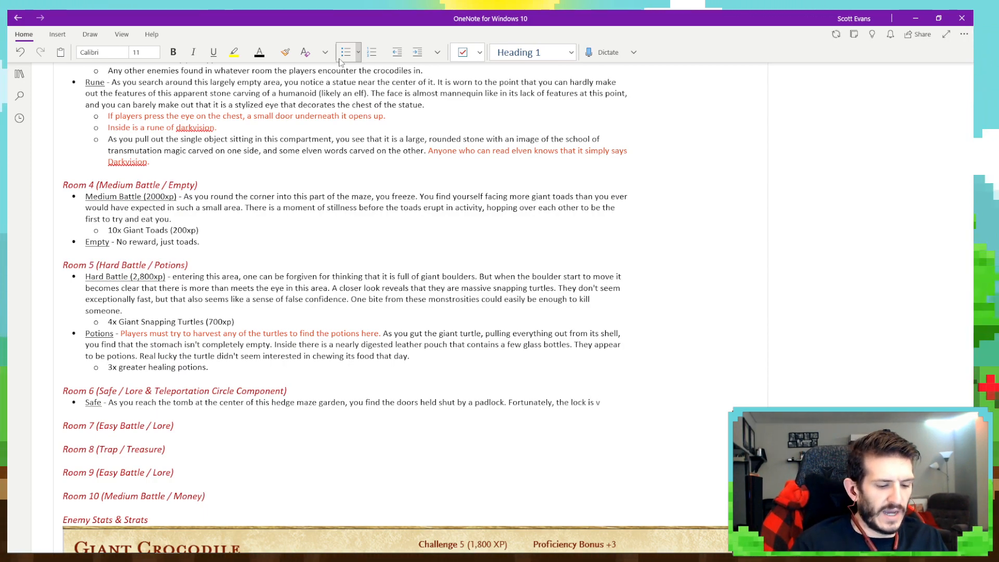
key(BackSpace)
key(BackSpace)
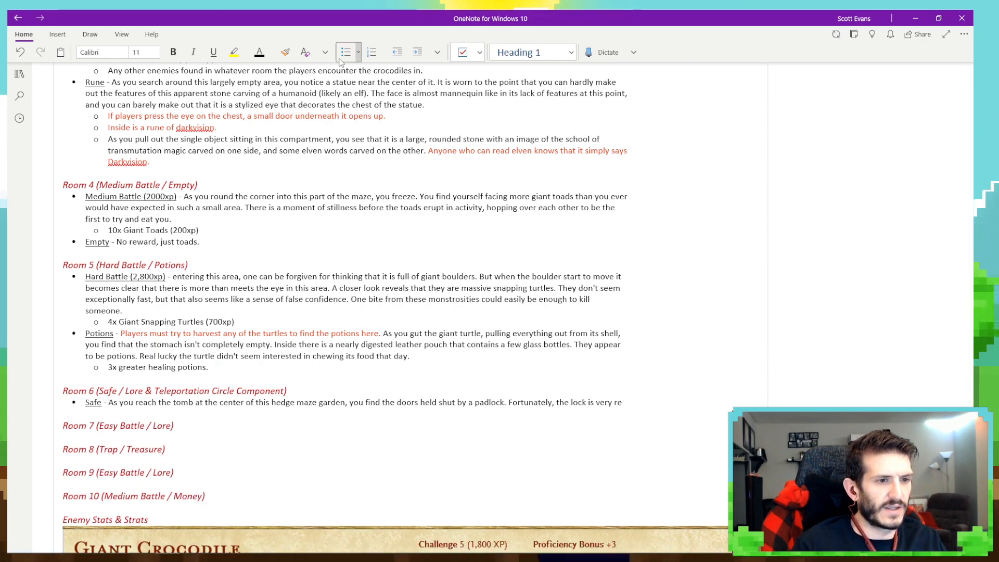
text(sted and not h)
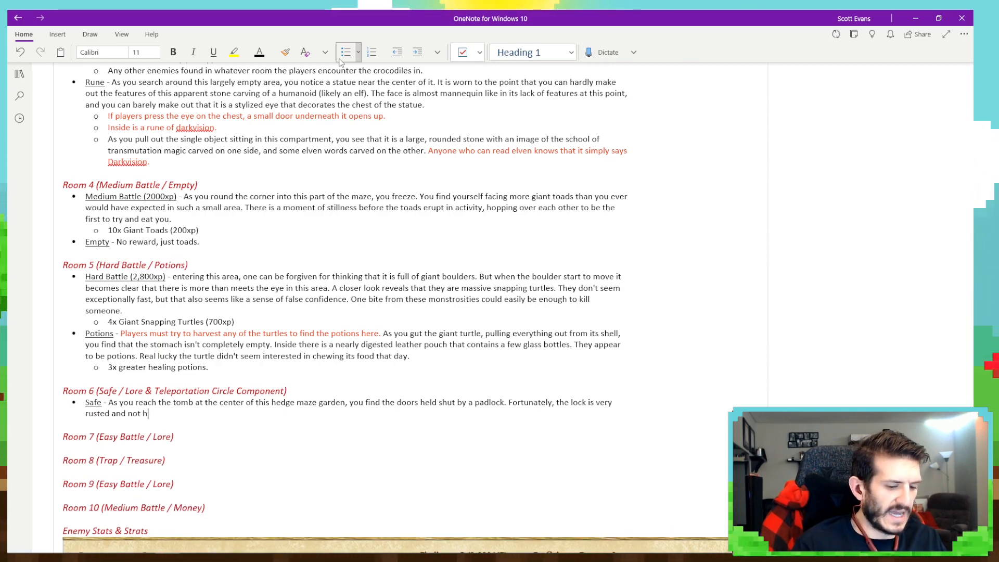
text(ard to bre)
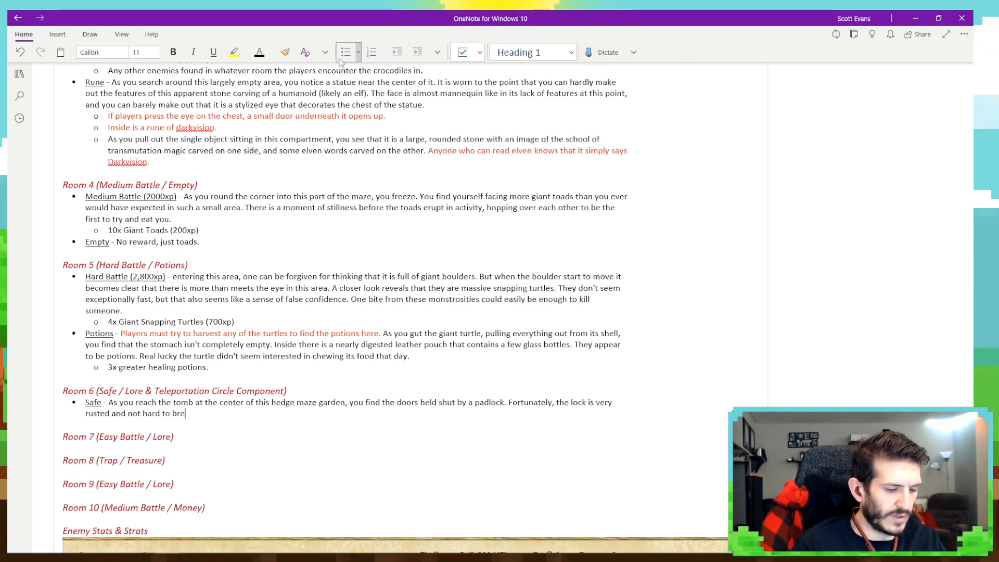
text(ak open. With the lock dispatched you are able to enter this a)
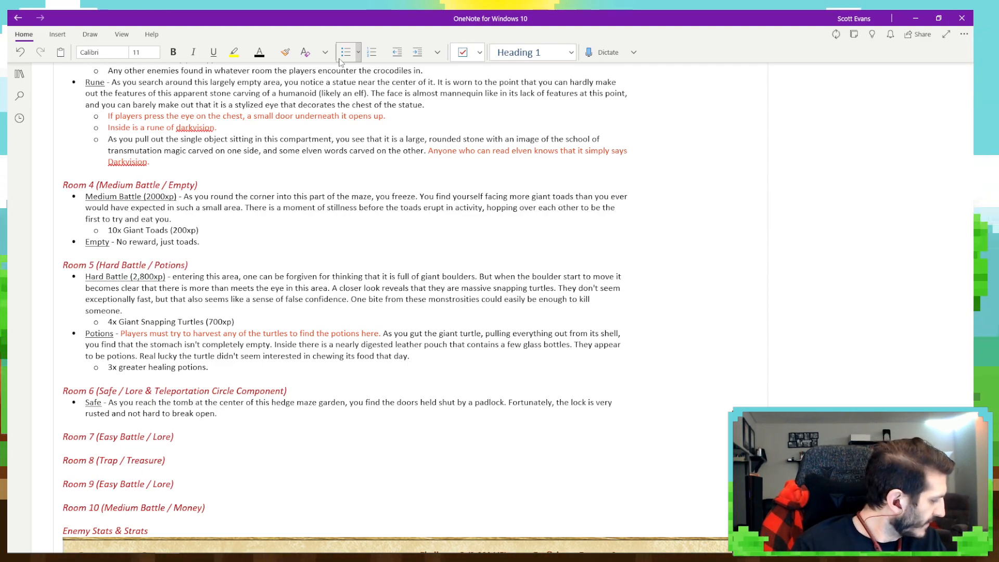
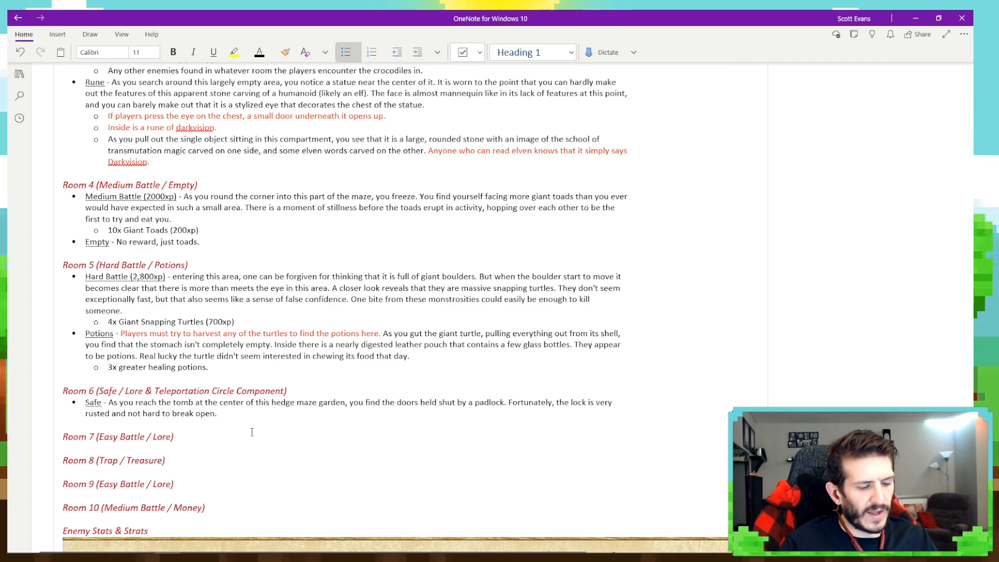
Add the sentence "With the lock dispatched you are able to enter this tomb." to Room 6's Safe bullet.
text(With the lock d)
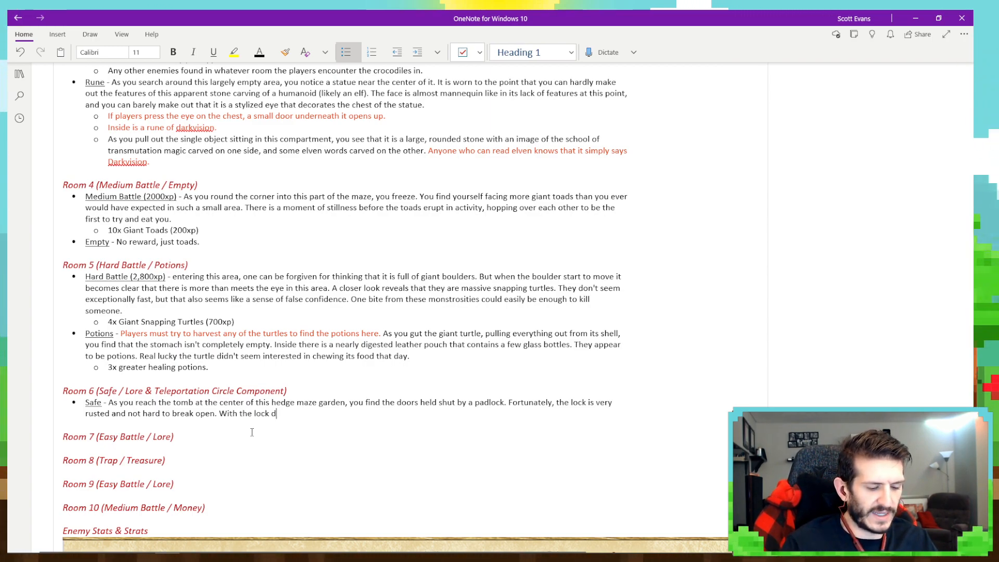
text(ispatched you ar)
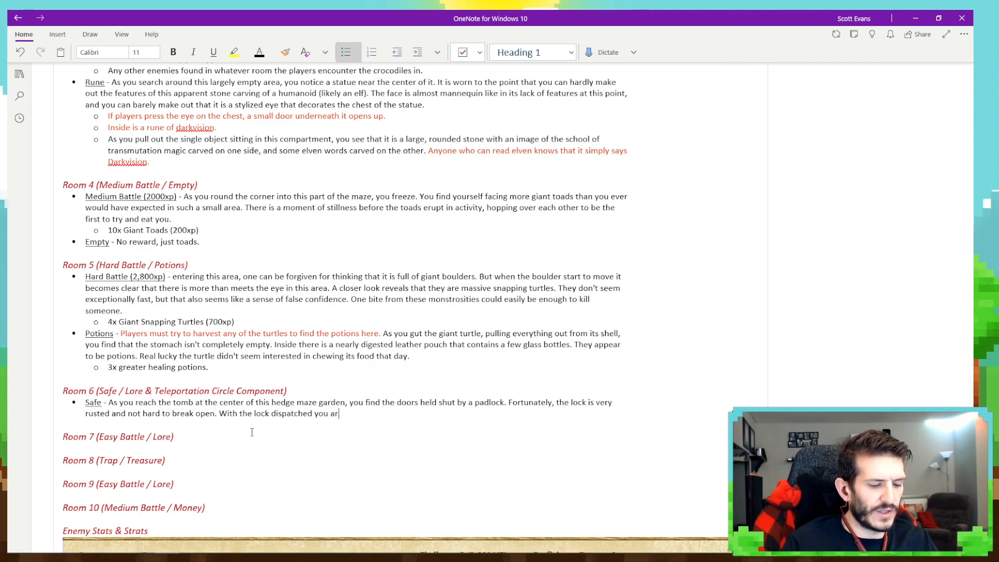
text(h you are able to enter this )
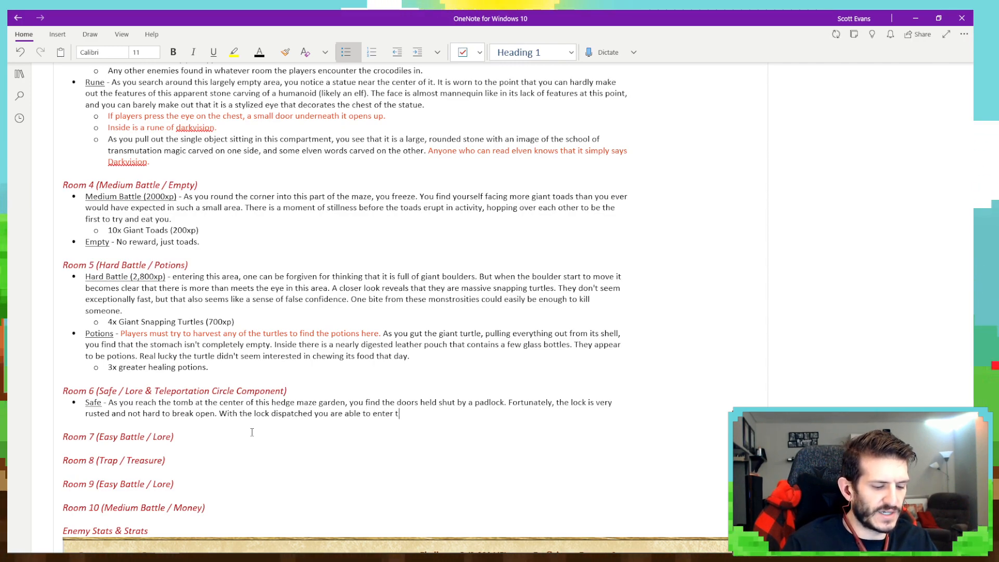
text(a)
key(BackSpace)
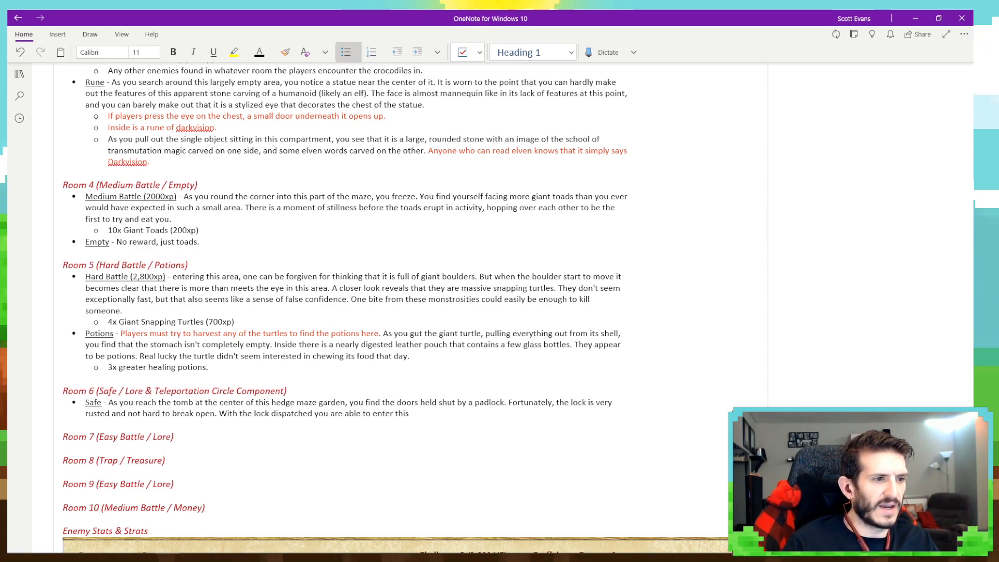
text(tomb. )
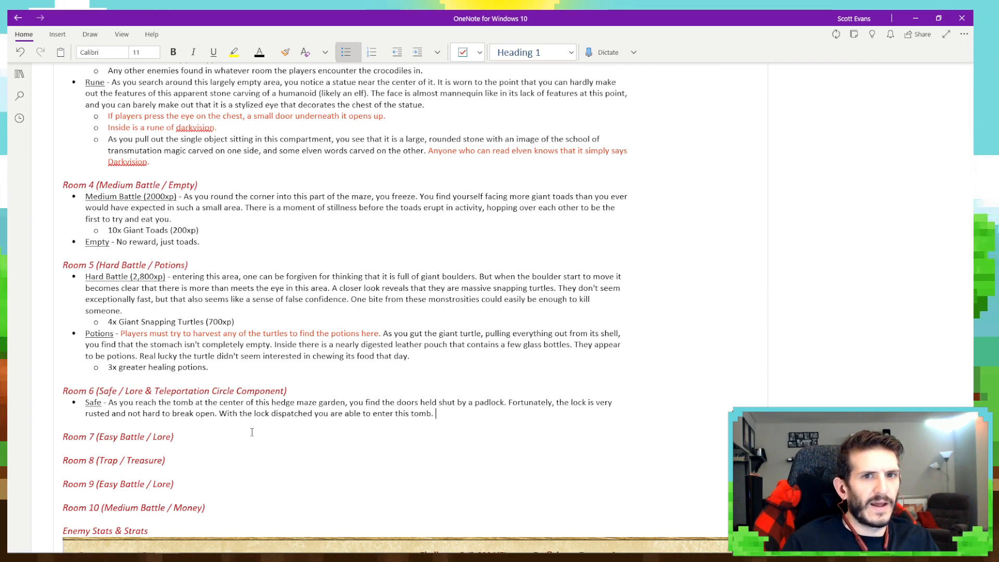
Add "The building is a small structure with only a staircase inside that leads down." to the Safe bullet and begin another sentence with "As y".
text(The building is a small)
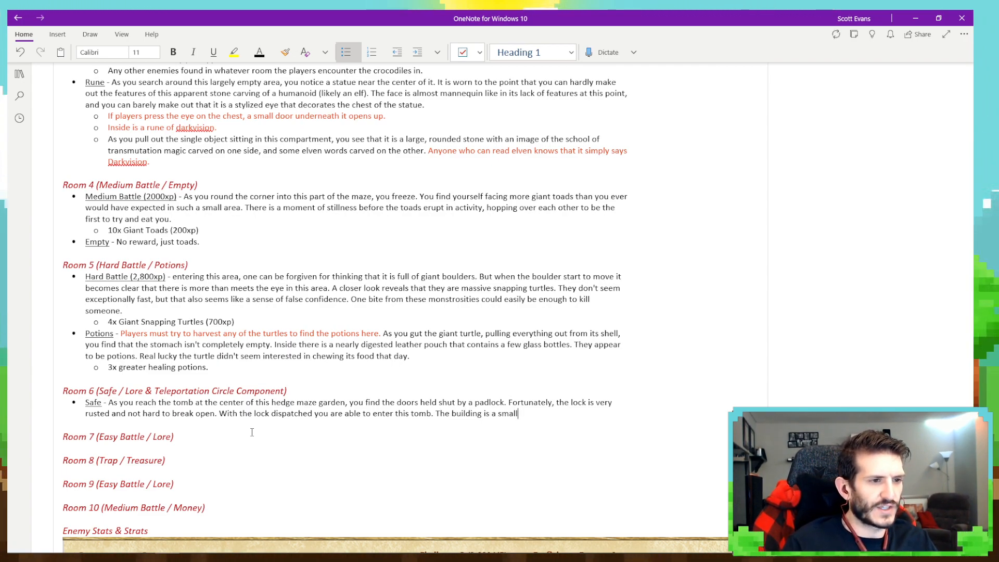
text( structure wi)
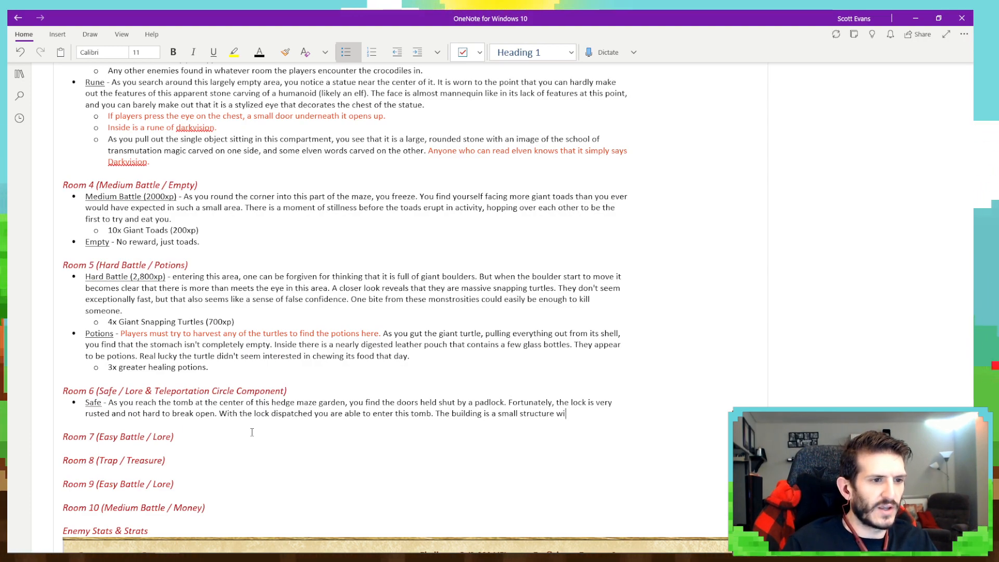
text(th only a )
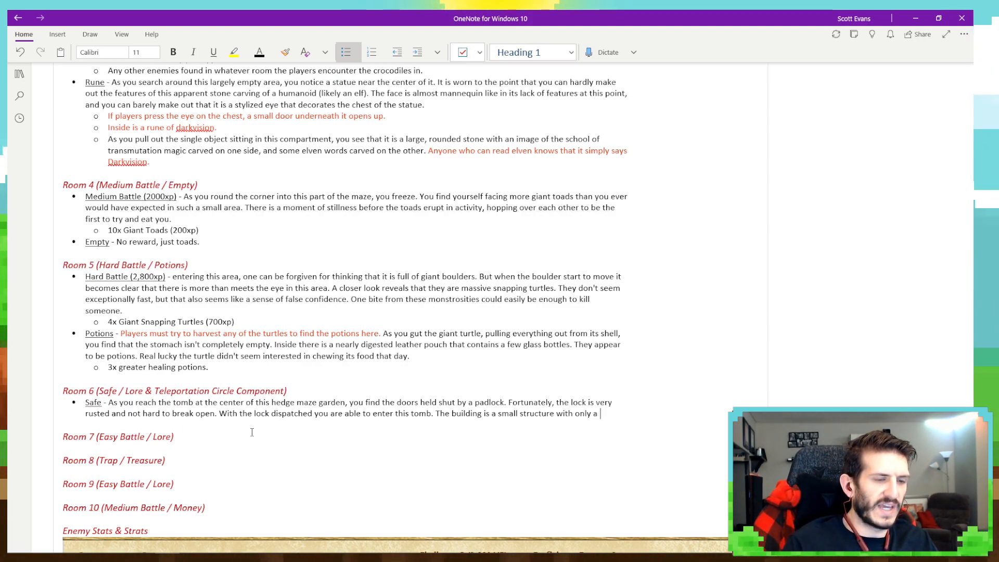
text(staircase i)
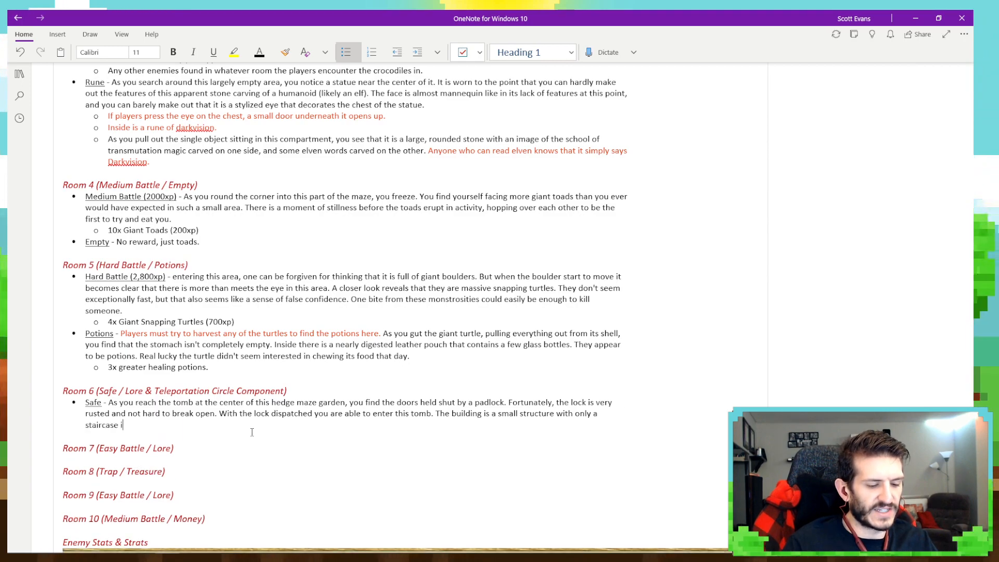
text(nside that leads down. )
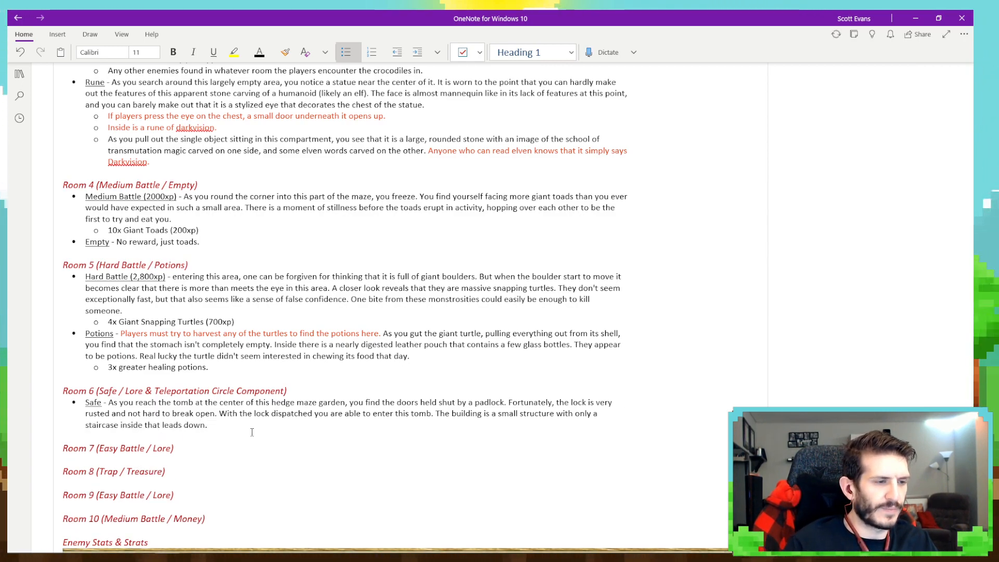
text(As y)
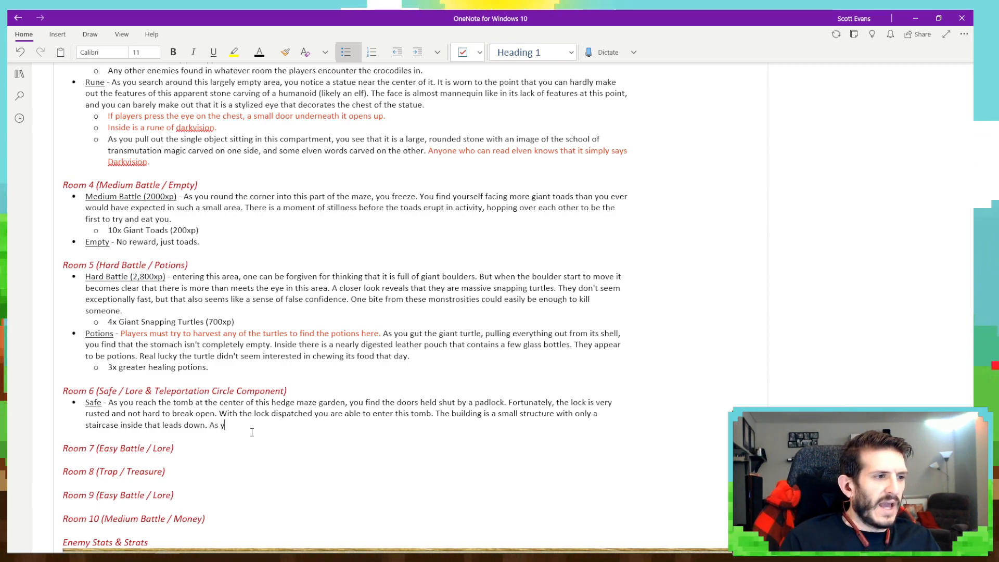
Continue Room 6's Safe entry with "you descend the stairs you can see that this tomb is well made with stones comprising the stairs, walls, and ceiling".
text(ou descend the )
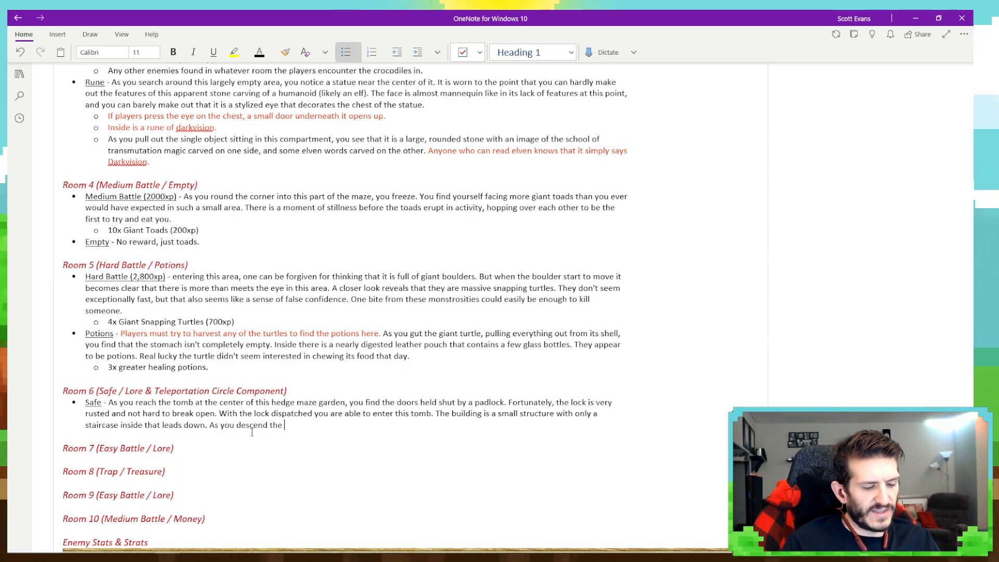
text(stairs you can)
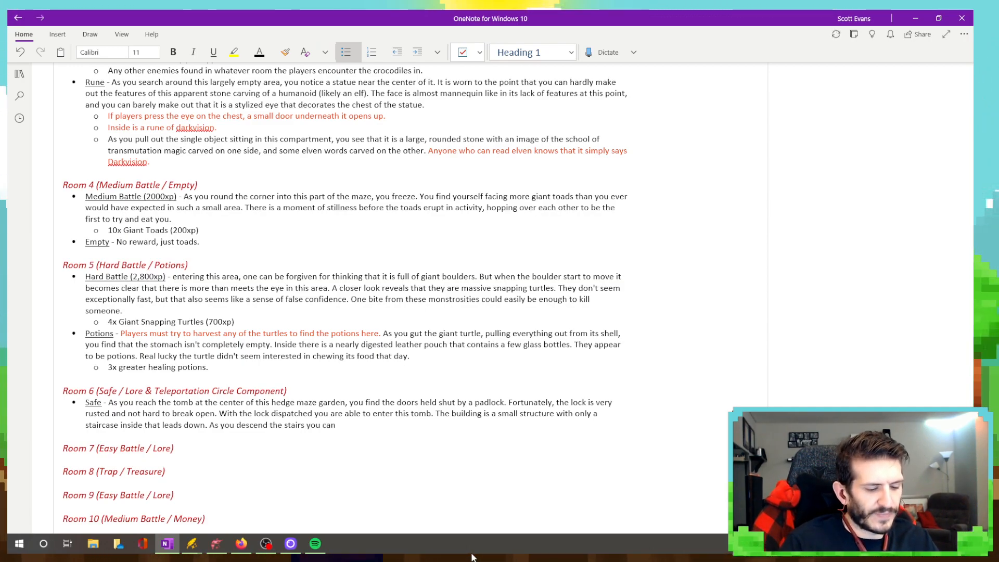
text(e that this)
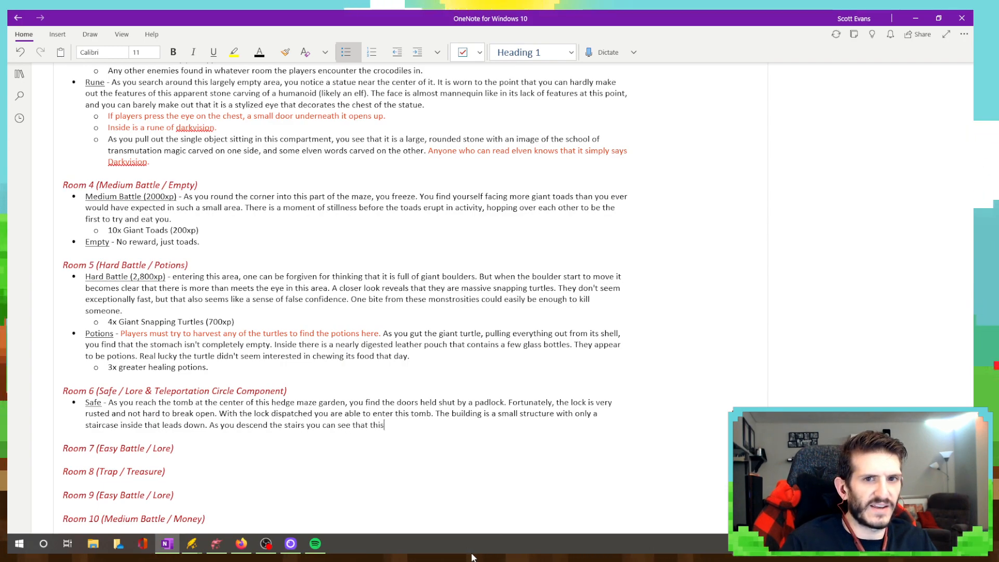
text( tomb is well)
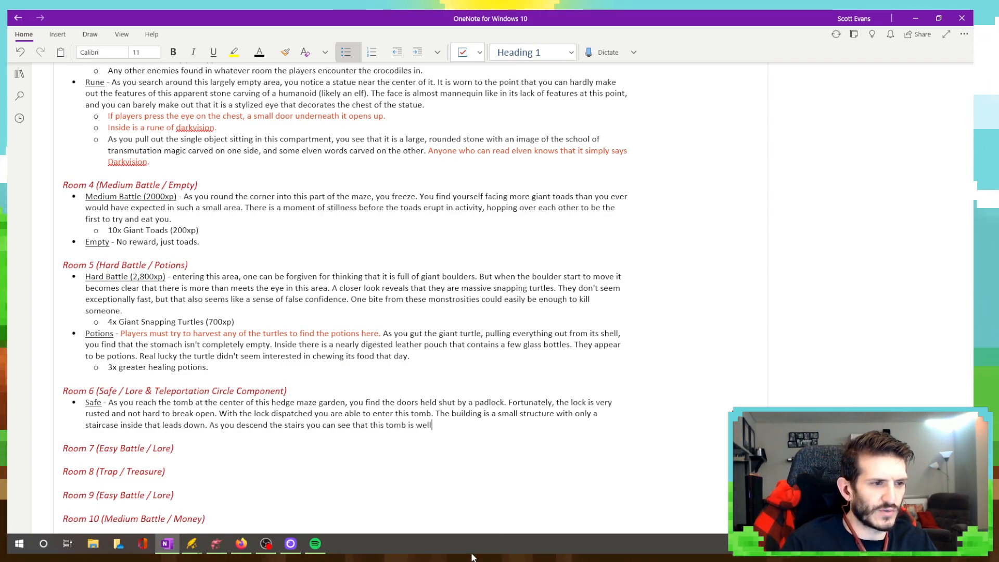
text( made with)
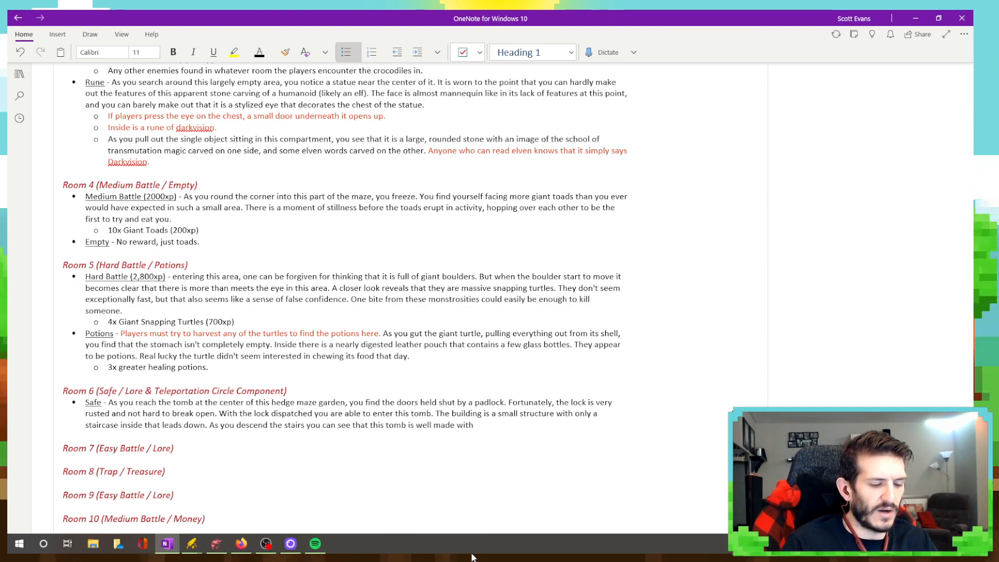
text( stones comprising the stai)
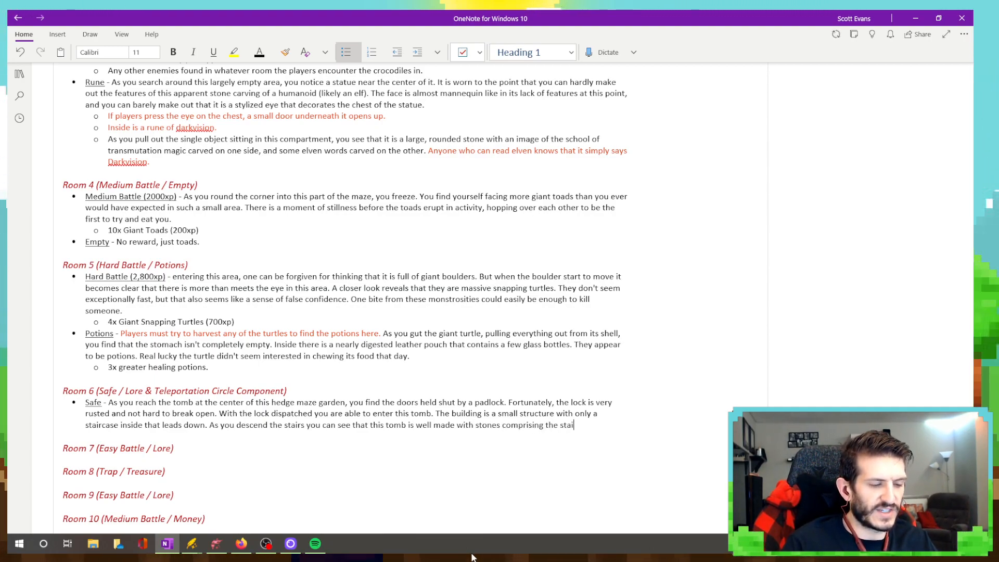
text(rs, walls,)
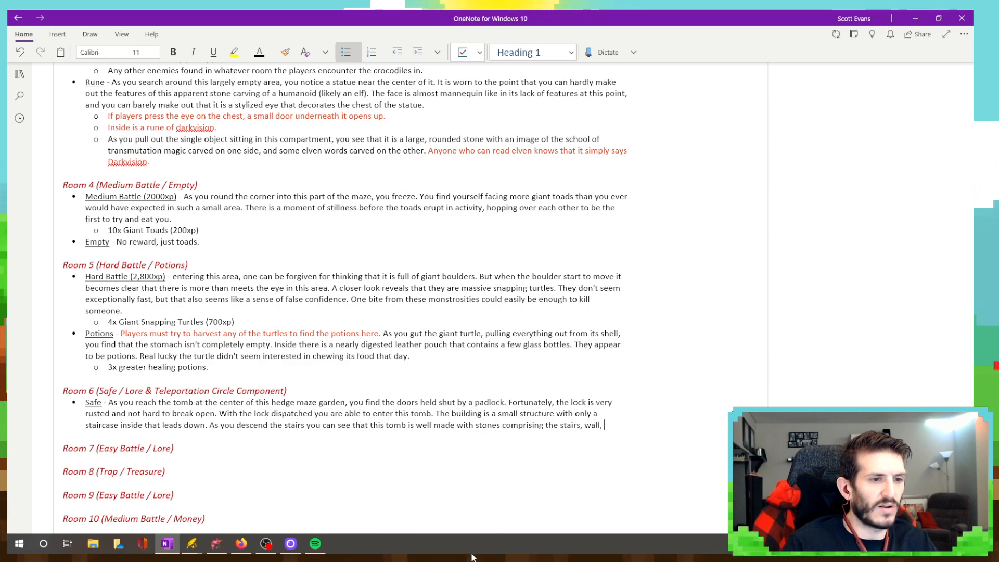
text( and ceili)
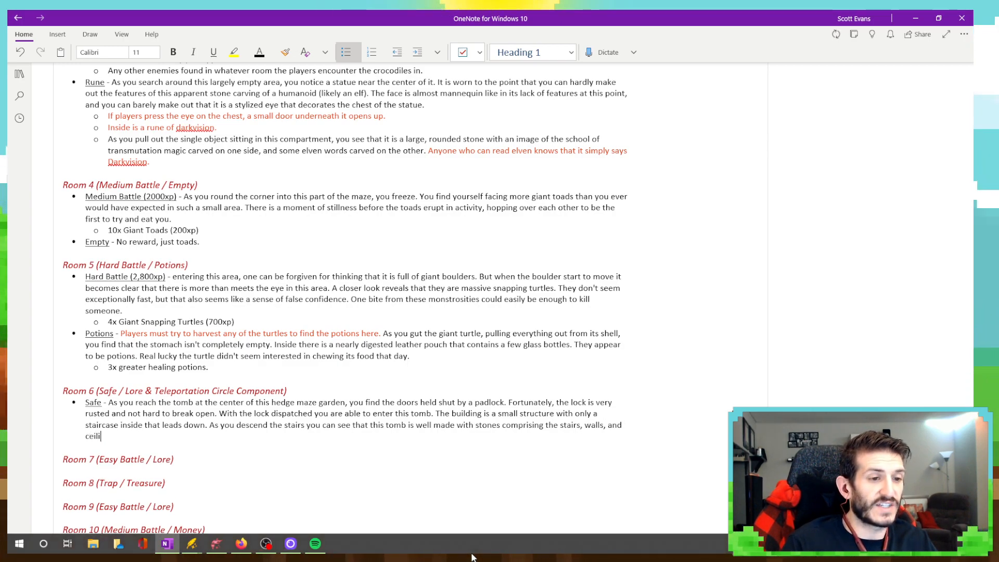
text(ng )
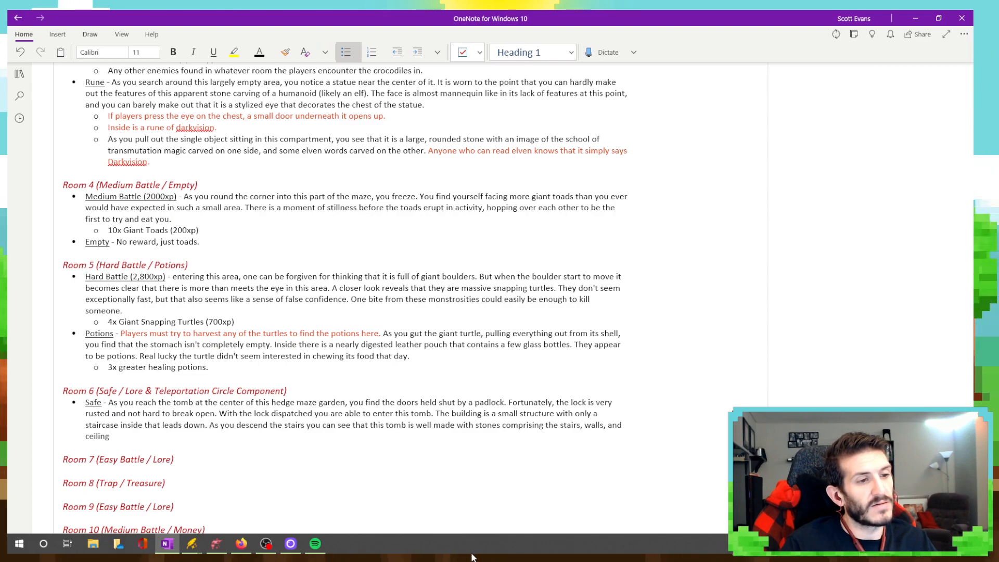
Finish the tomb stonework sentence with "that is helping to keep out the excess water from the new swamp above.".
text(that )
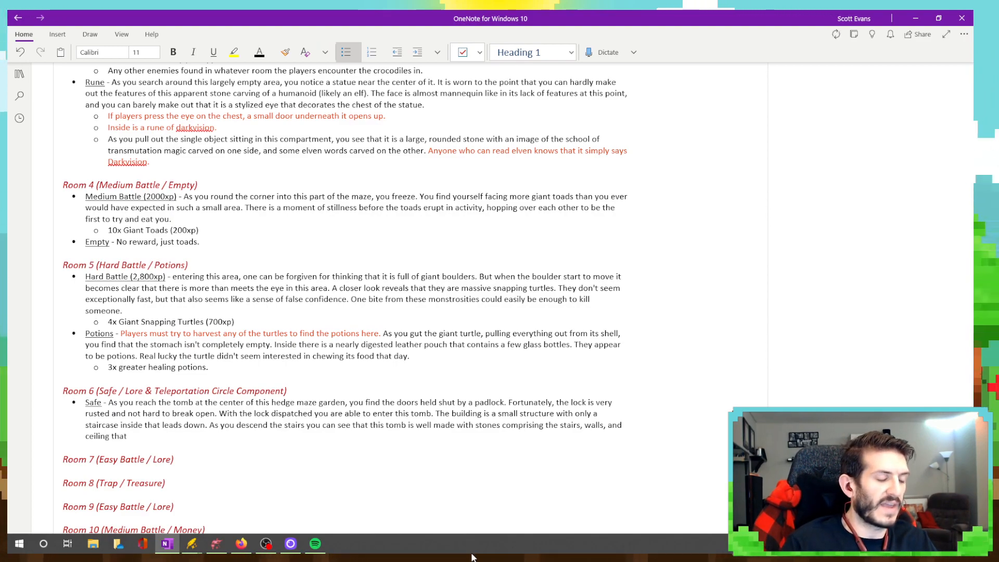
text(is hel)
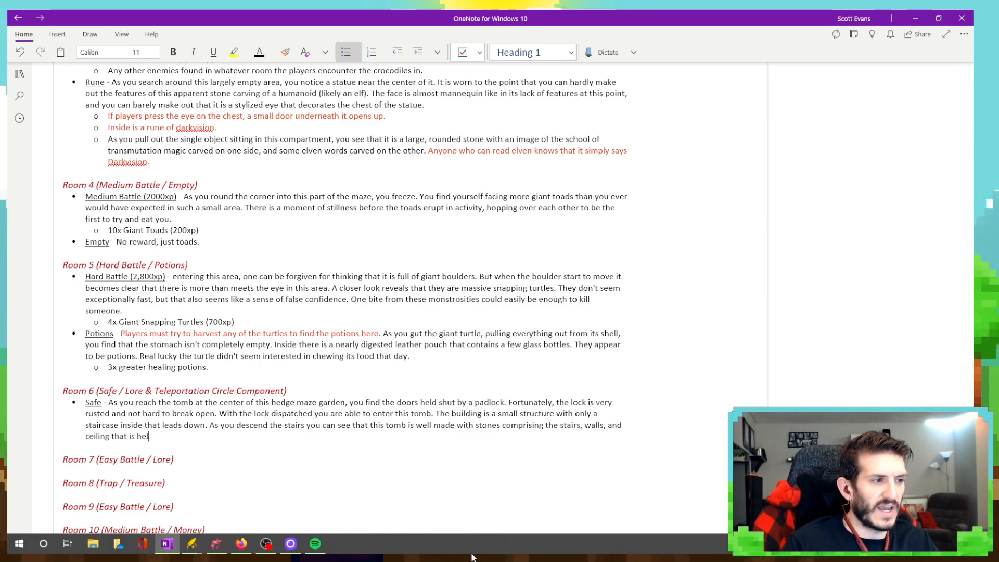
text(ping to keep o)
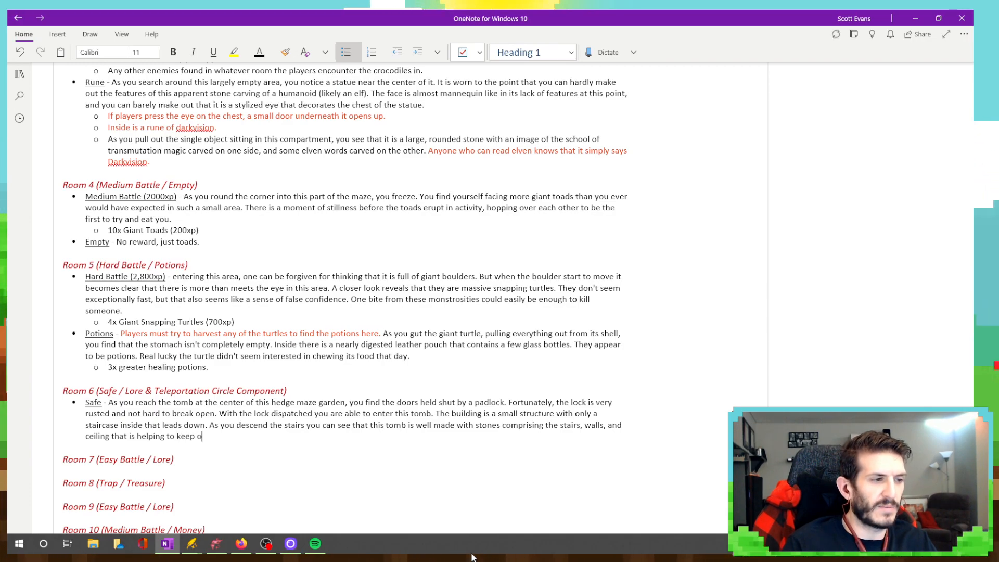
text(ut the exce)
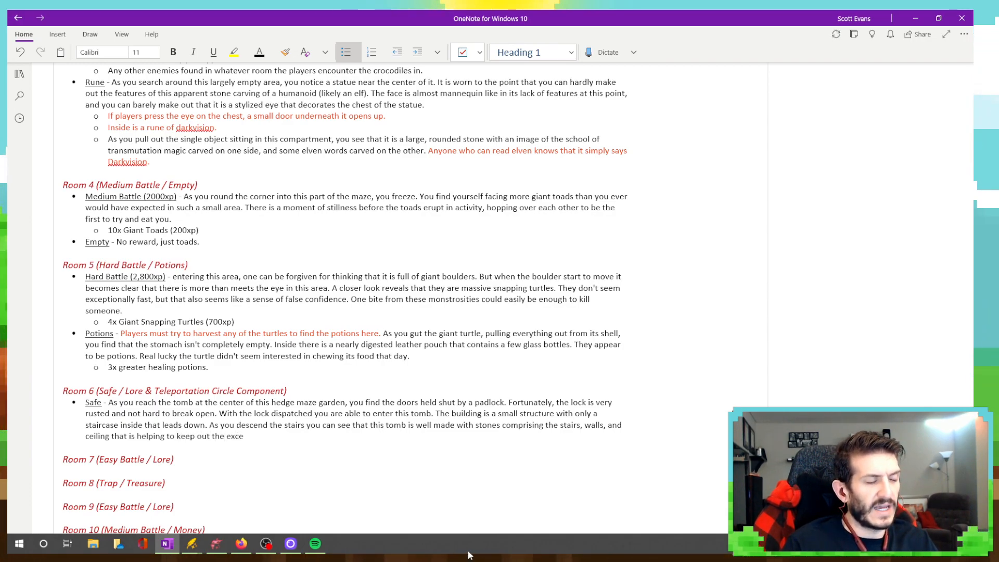
text(ss water from t)
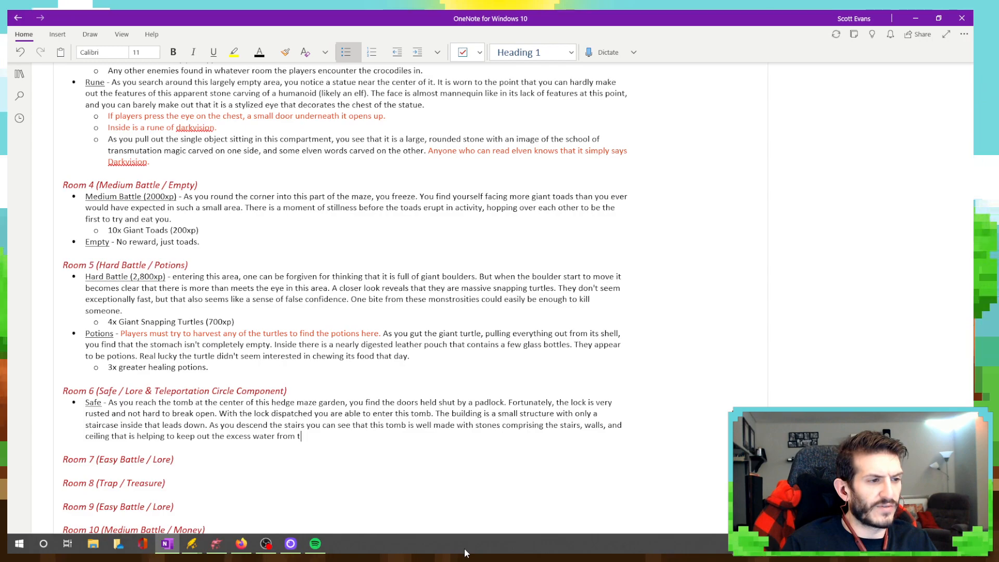
text(he)
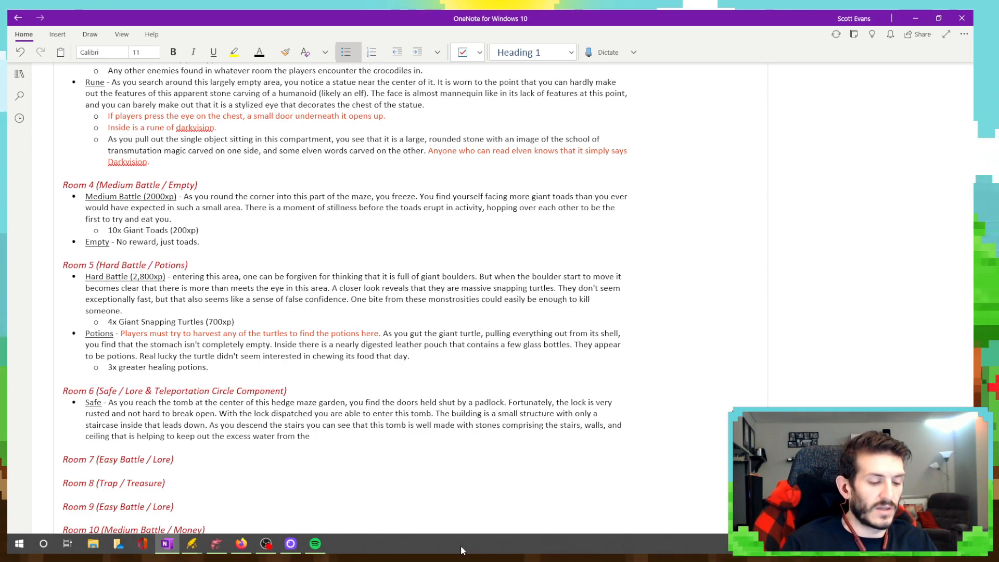
text( flo)
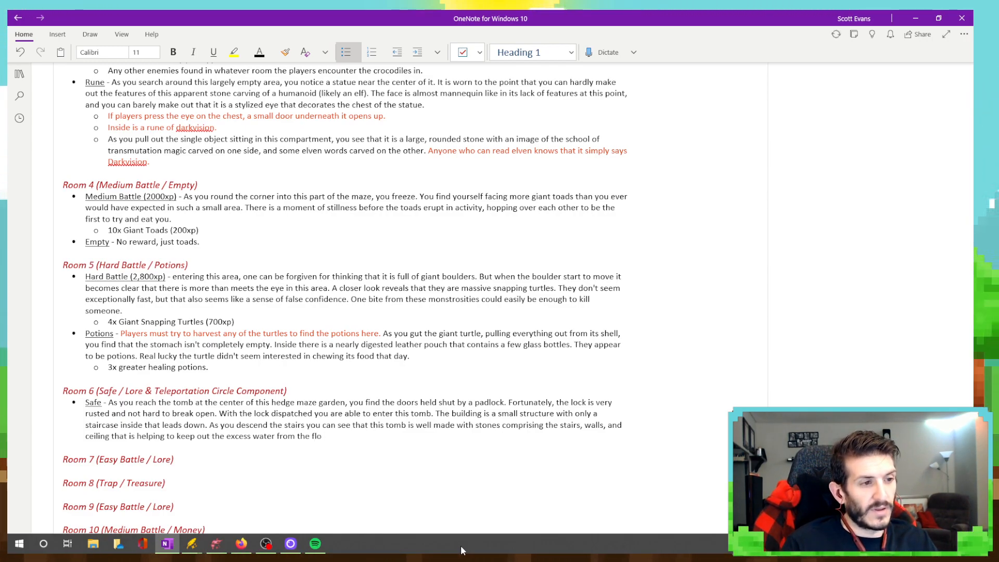
key(BackSpace)
key(BackSpace)
key(BackSpace)
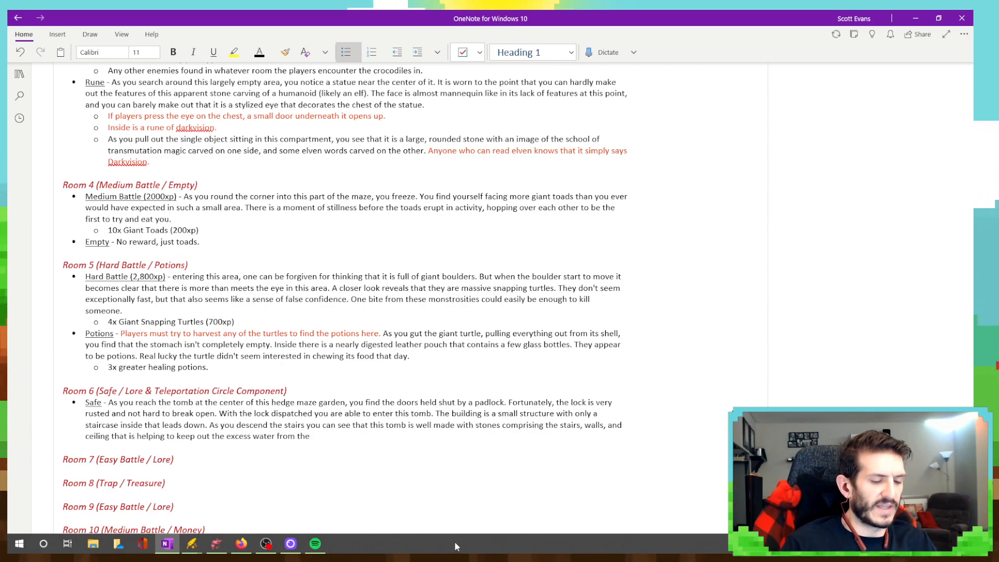
text(new swamp a)
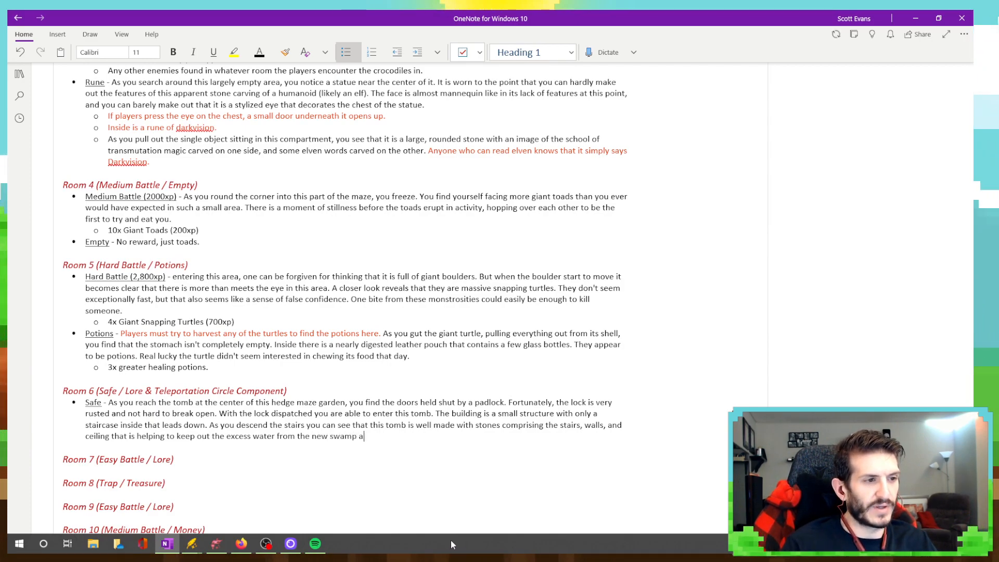
text(bove.)
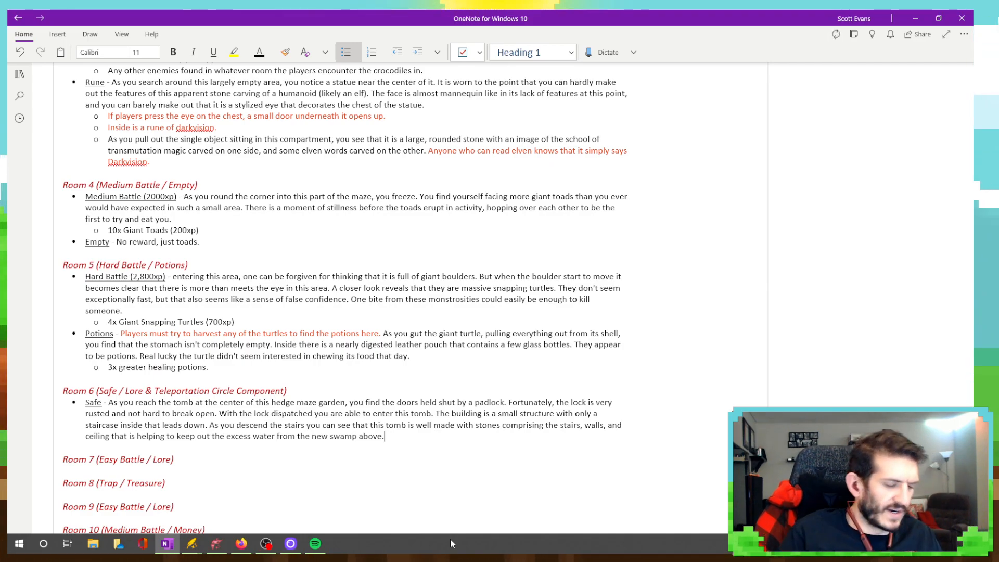
Add "The stairs descend for quite a while, occasionally turning, until you reach a large open chamber." to Room 6's Safe entry.
text(The)
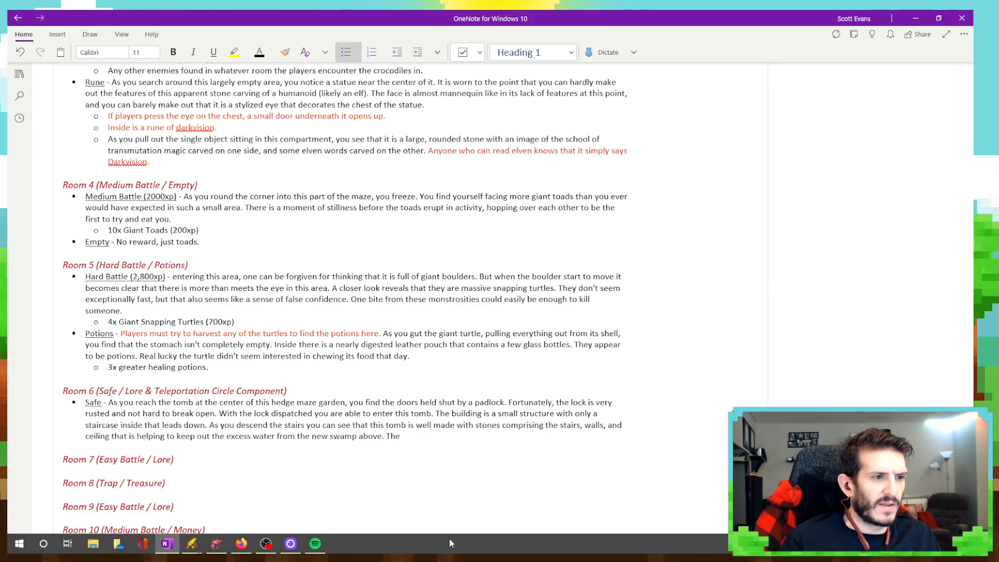
text( stairs desc)
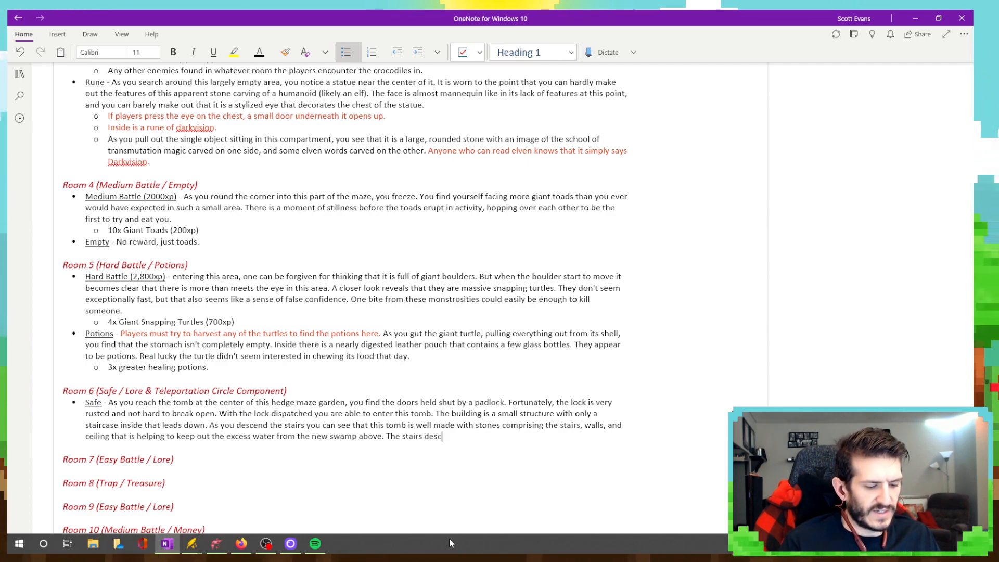
text(end for qui)
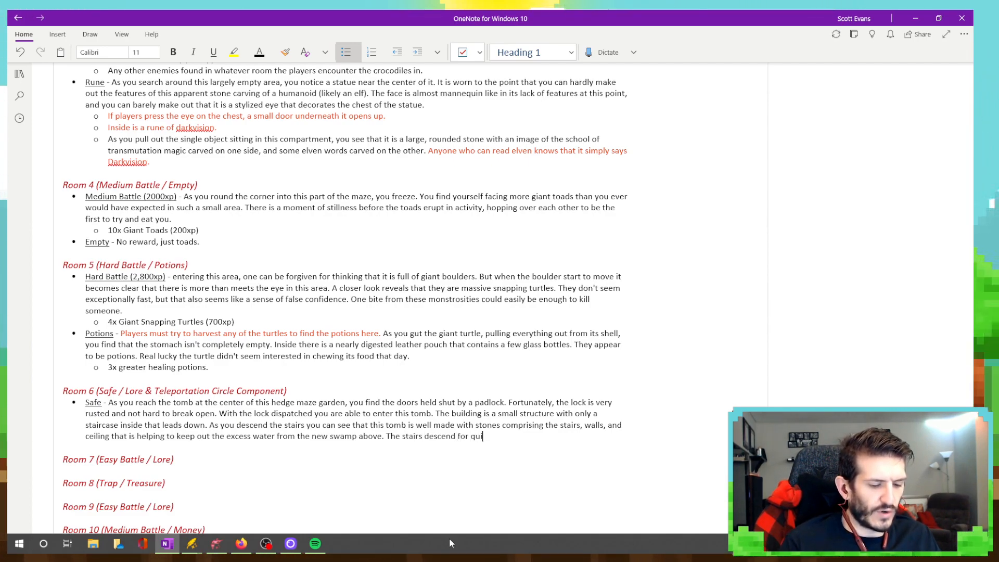
text(te a while, o)
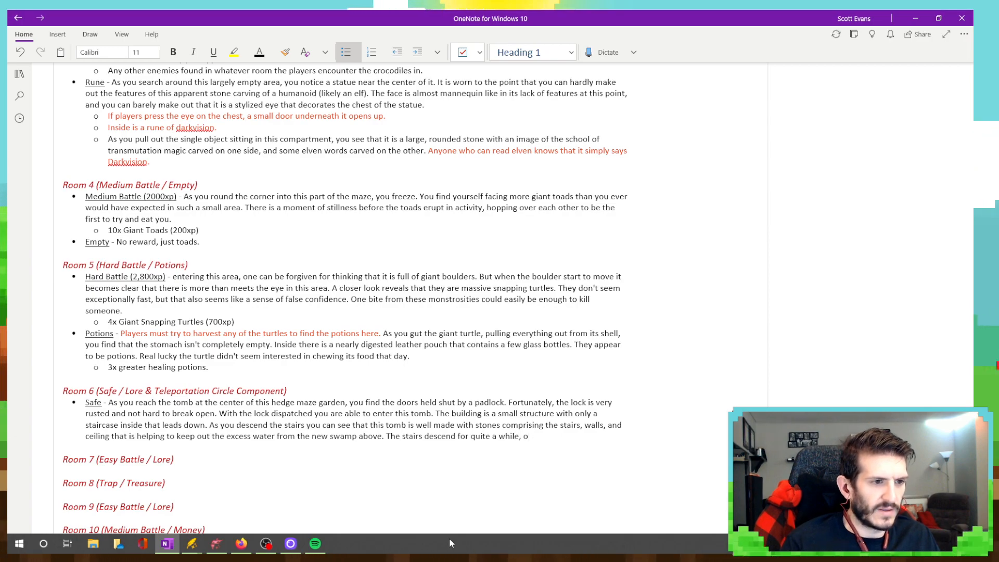
text(ccasionally)
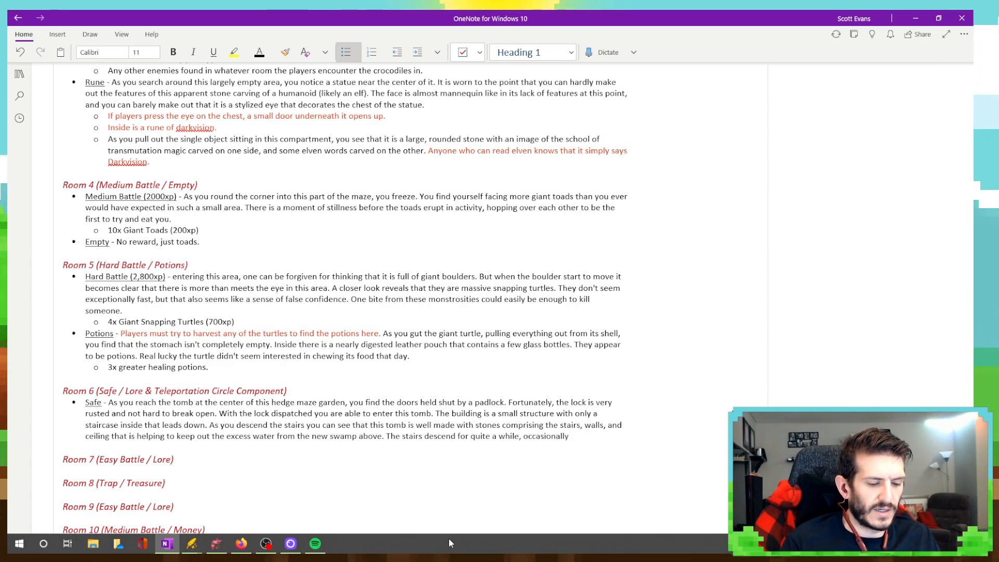
text( turning)
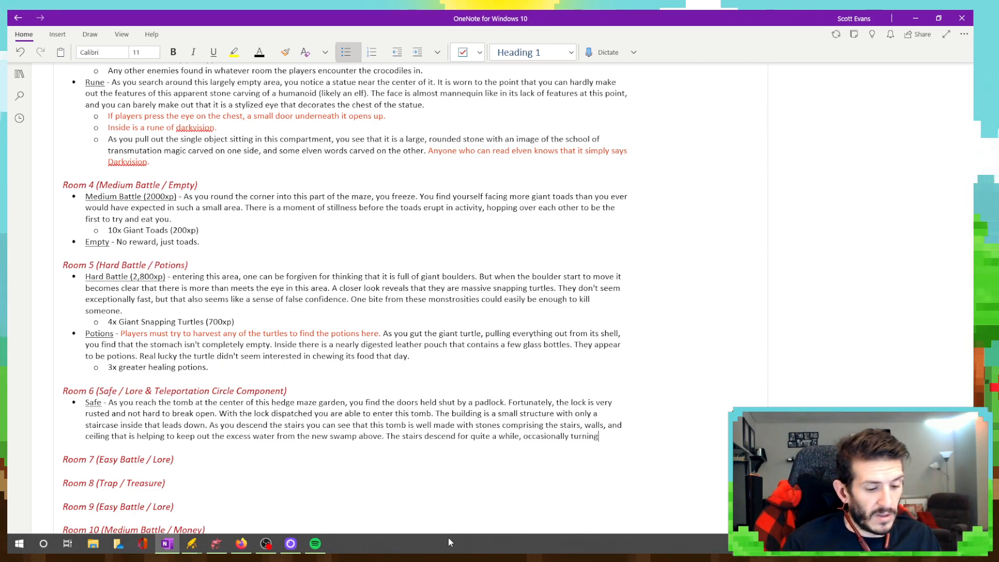
text(,)
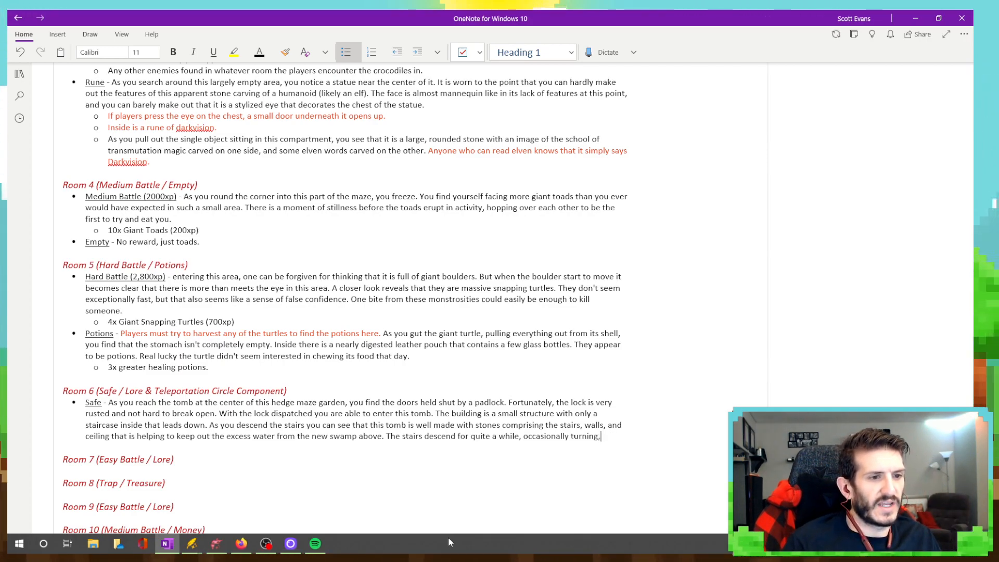
text( until you re)
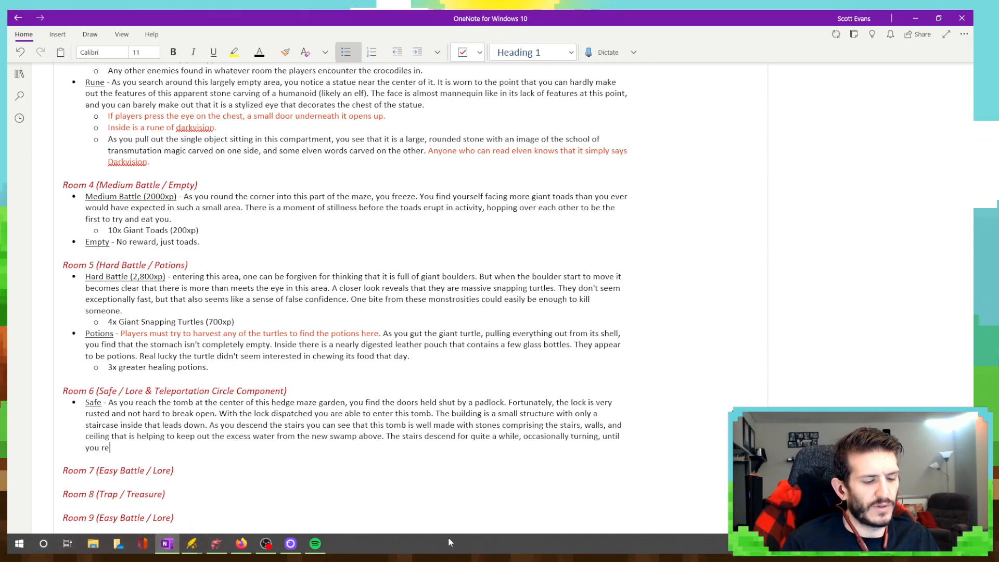
text(ach a large)
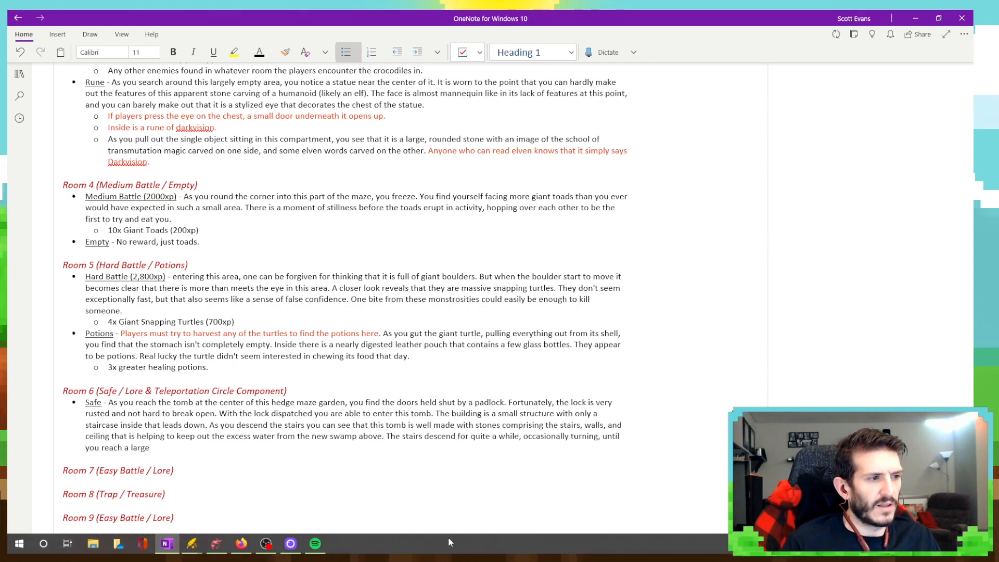
text( open chamber. )
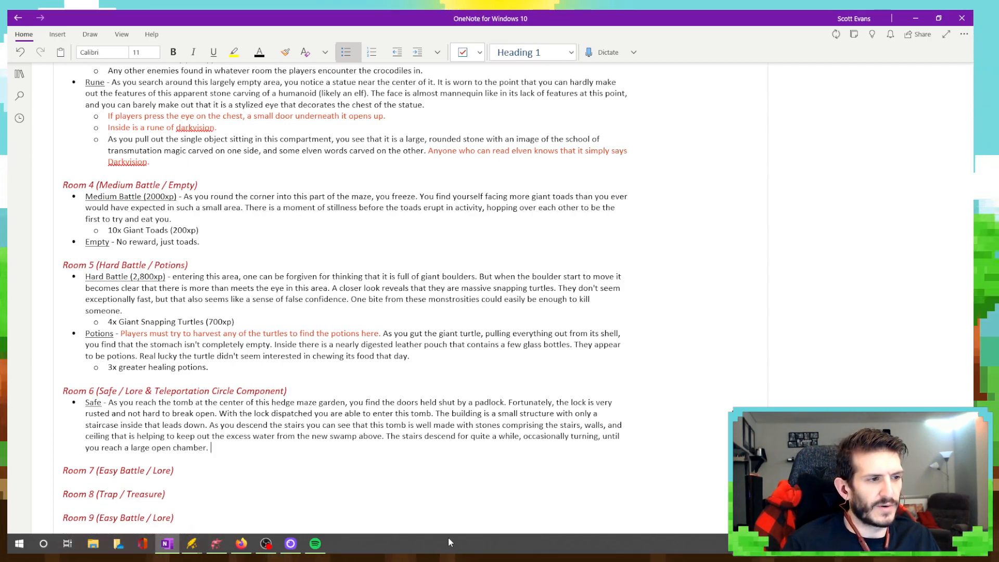
Begin the next sentence of Room 6's Safe entry with "It is pitch black", removing the trial wording "other than the torches".
text(It is pit)
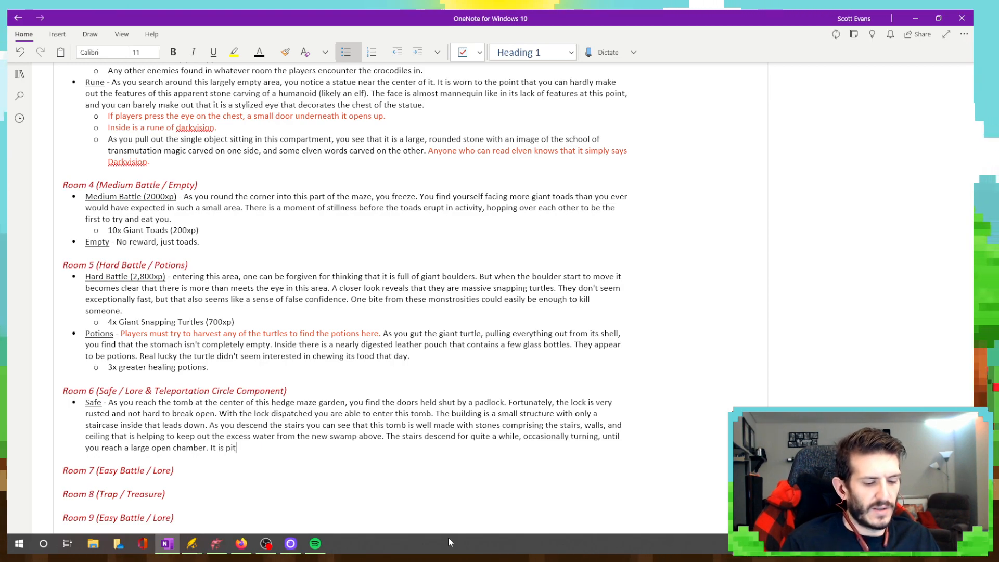
text(ch black other )
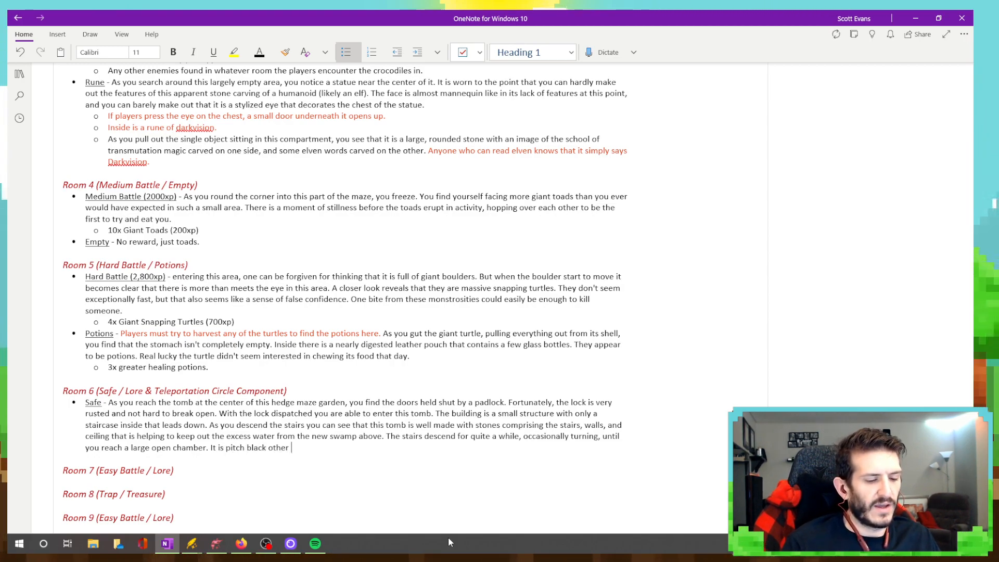
text(than the to)
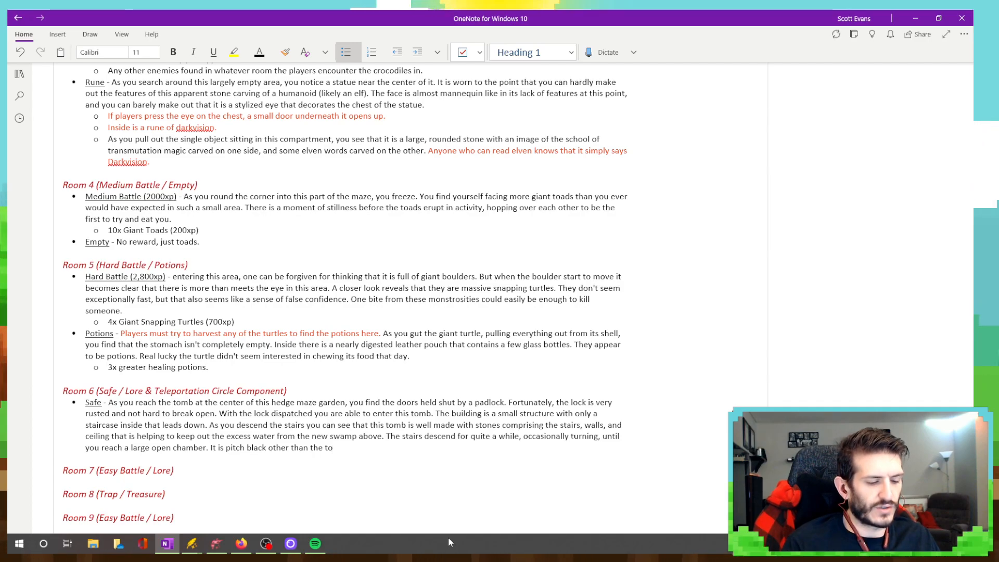
text(rches)
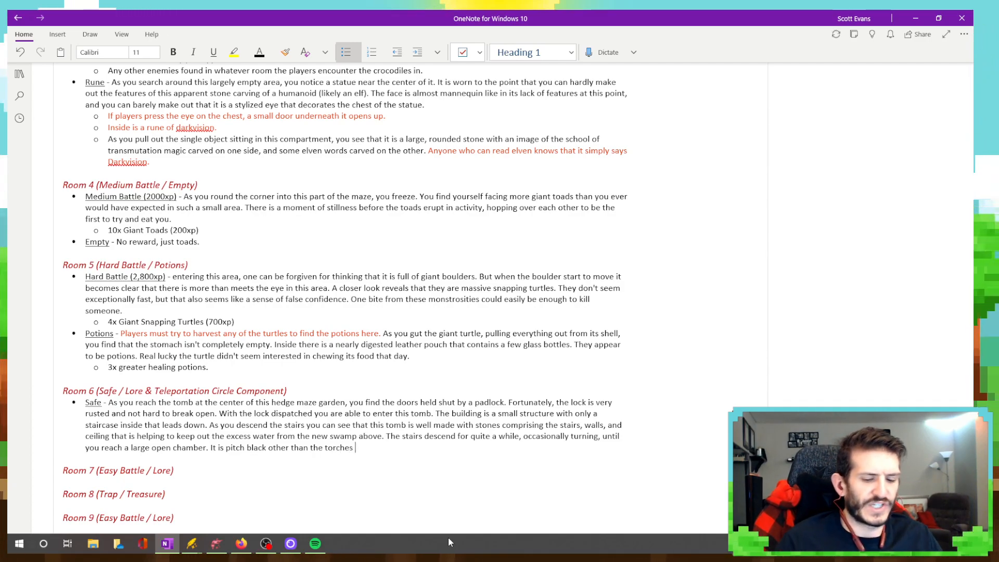
key(BackSpace)
key(BackSpace)
key(BackSpace)
key(BackSpace)
key(BackSpace)
key(BackSpace)
key(BackSpace)
key(BackSpace)
key(BackSpace)
key(BackSpace)
key(BackSpace)
key(BackSpace)
key(BackSpace)
key(BackSpace)
key(BackSpace)
key(BackSpace)
key(BackSpace)
key(BackSpace)
key(BackSpace)
key(BackSpace)
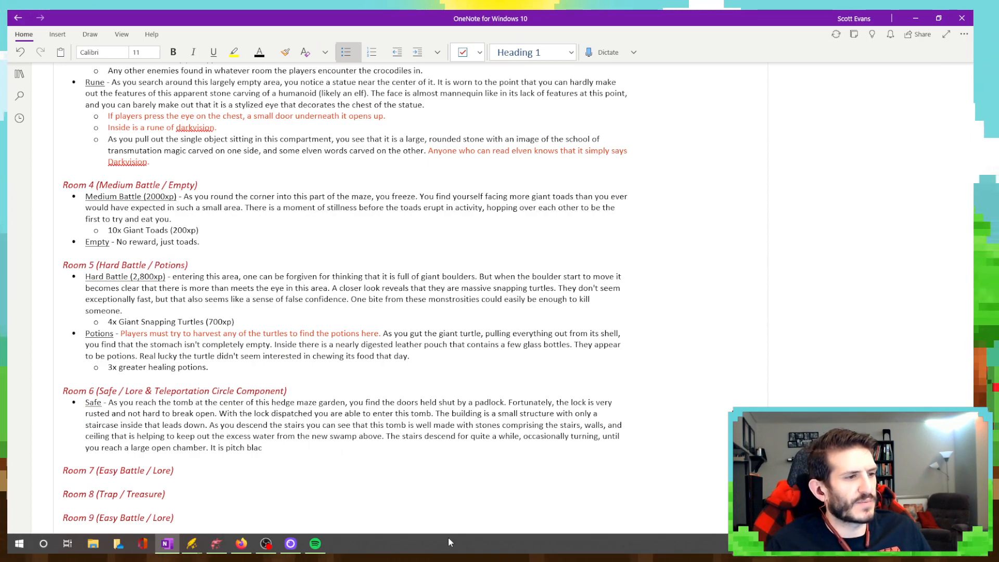
Continue the pitch black sentence with "inside with any torches that may once have lit the area".
text(k insid)
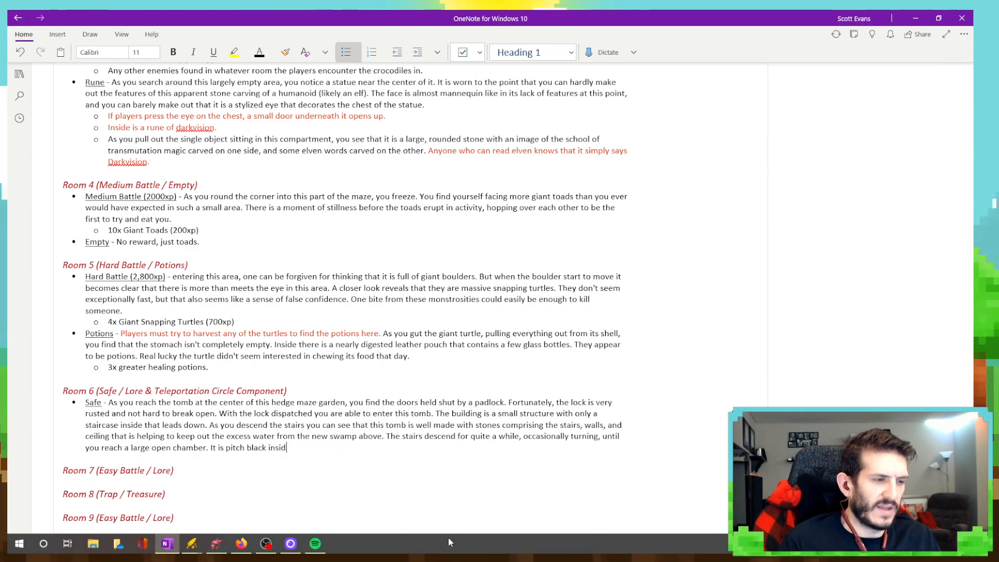
text(e with any)
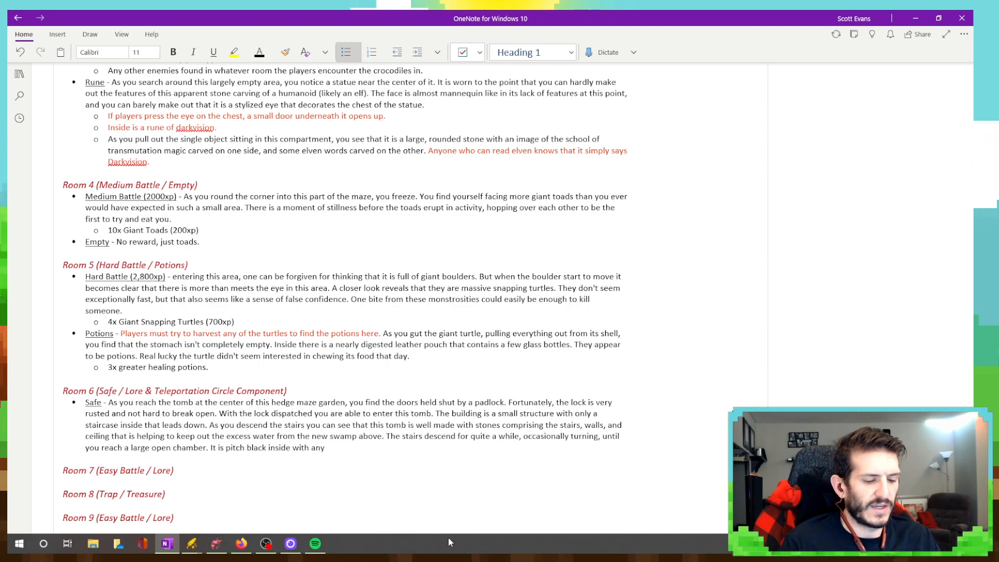
text( torches thay)
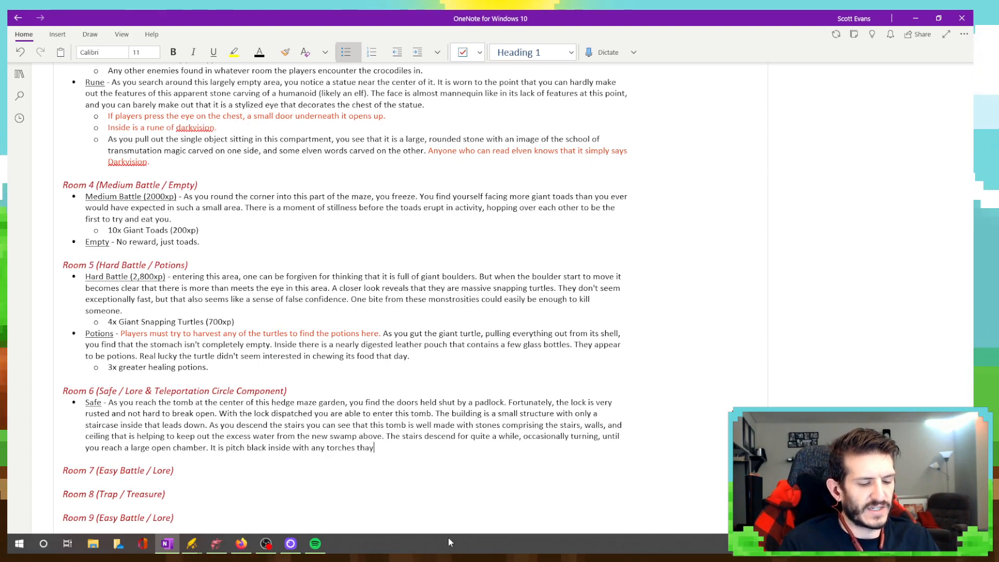
key(BackSpace)
text(t may onc)
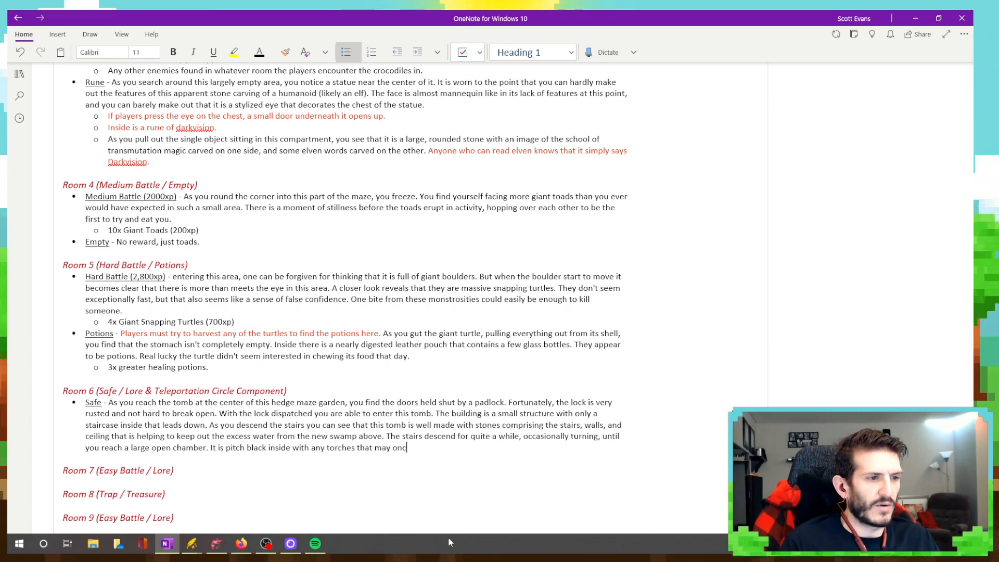
text(e have lit)
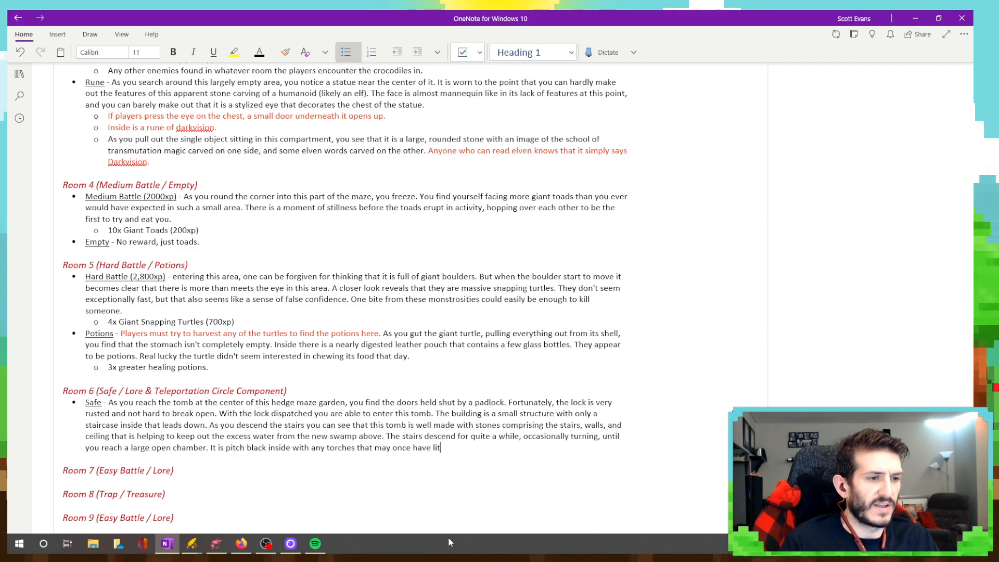
text( the area )
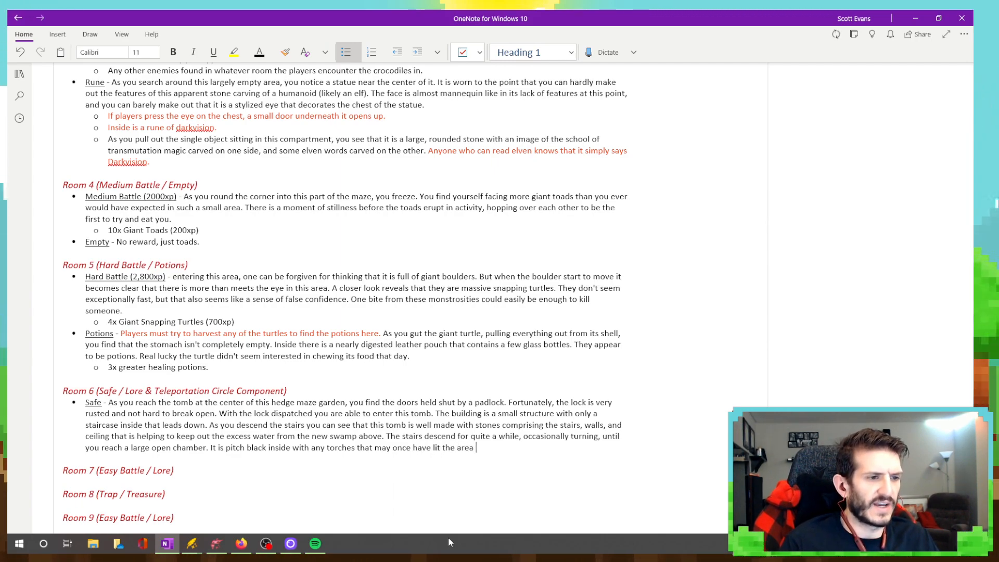
Extend the torches sentence with "being long since destroyed by the moisture in the air", correcting the misspelled words.
text(b)
text(lon)
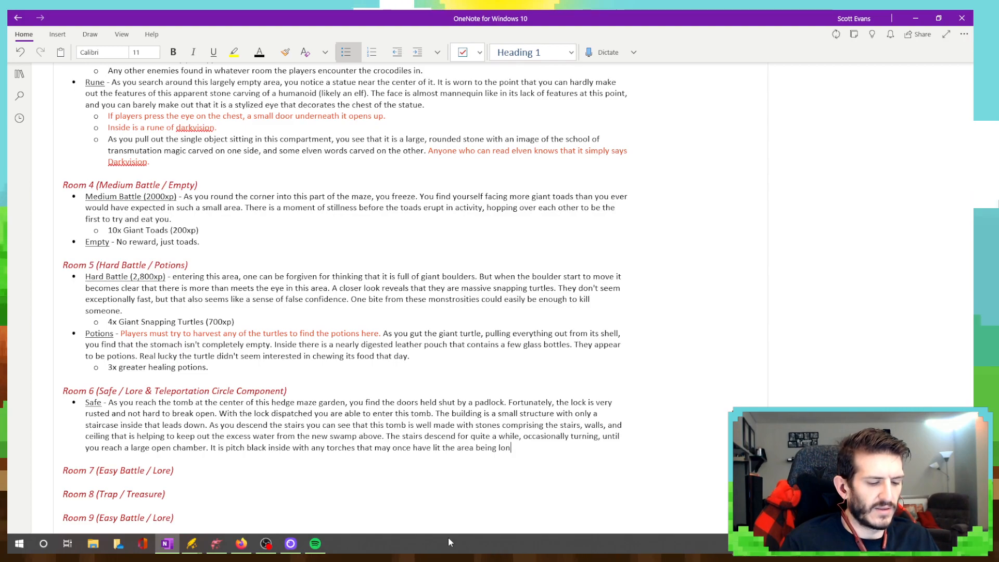
text(g since destroyd by the mo)
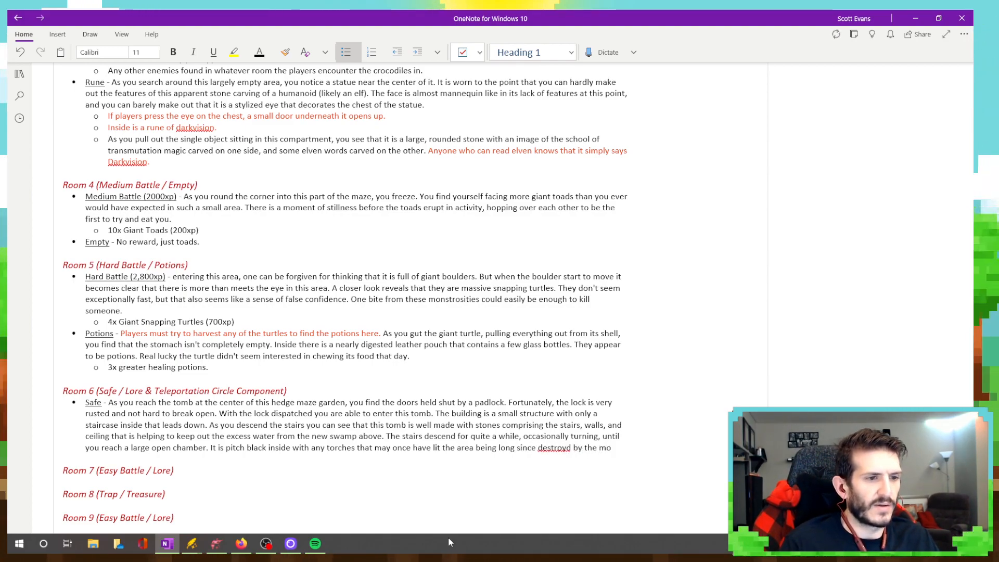
key(BackSpace)
key(BackSpace)
key(BackSpace)
key(BackSpace)
key(BackSpace)
key(BackSpace)
key(BackSpace)
key(BackSpace)
key(BackSpace)
key(BackSpace)
text(ed by the mo)
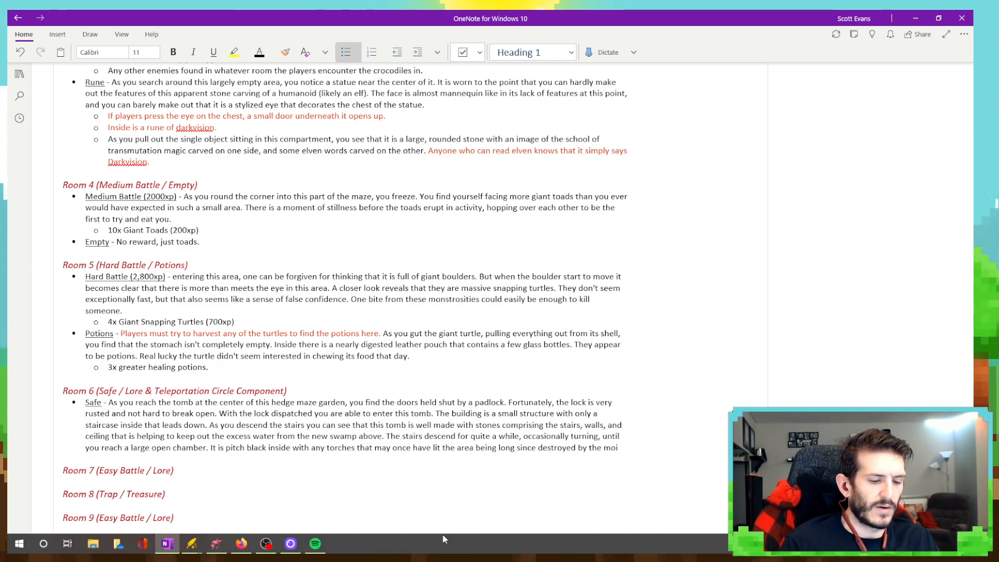
text(istre in)
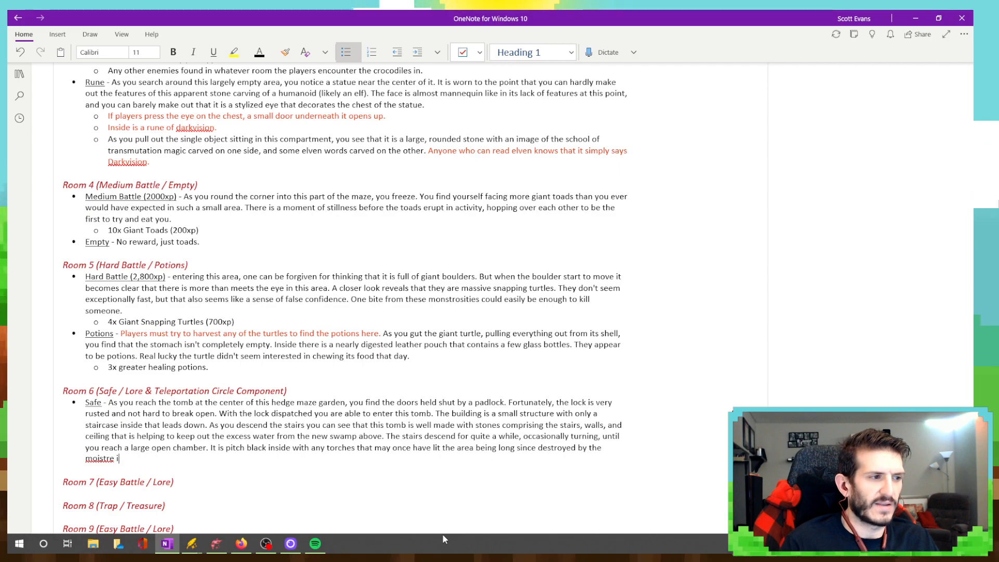
key(BackSpace)
key(BackSpace)
key(BackSpace)
key(BackSpace)
key(BackSpace)
key(BackSpace)
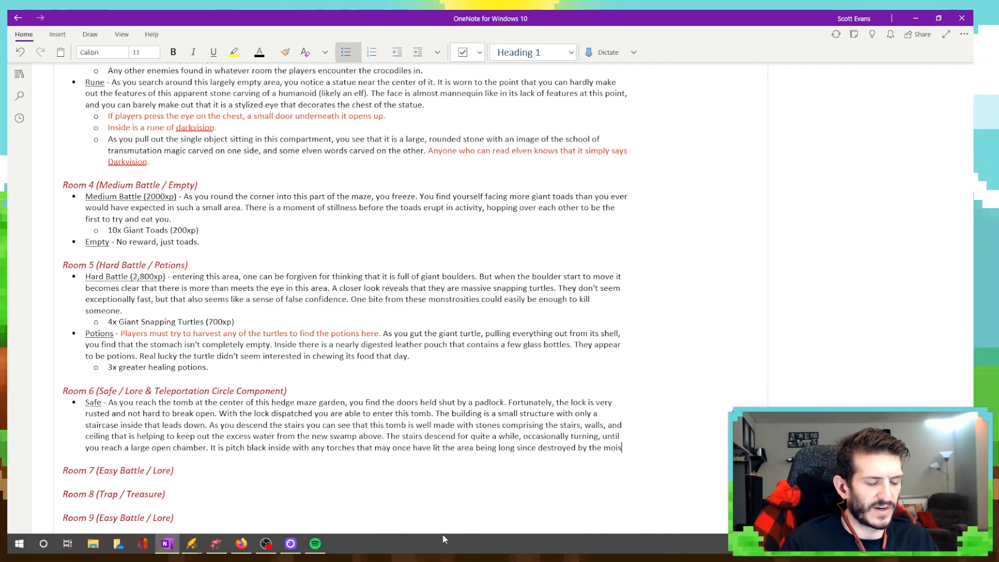
text(ture in the air)
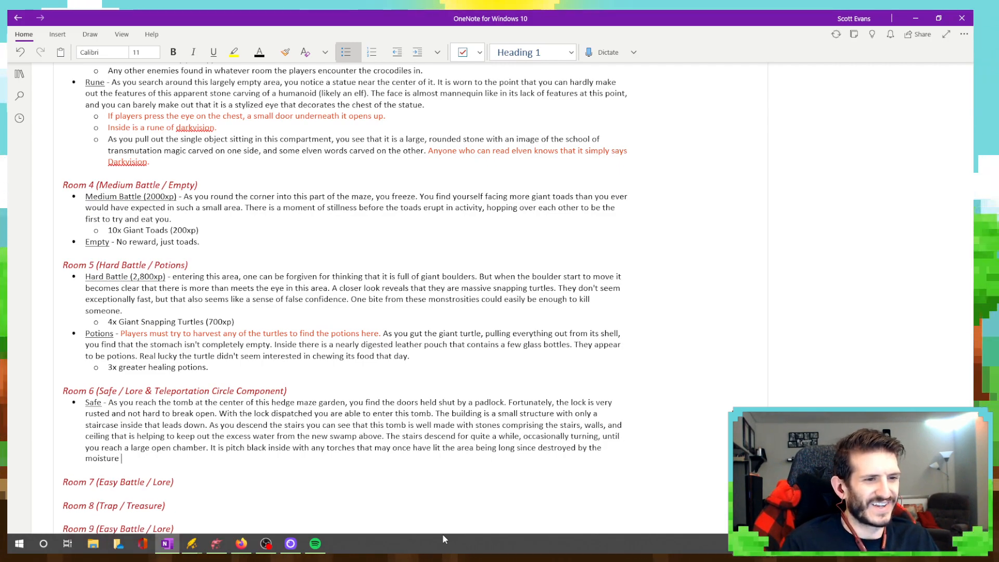
Finish the Safe entry's torches sentence with "of this dark, damp tomb.", with "damp" spelled correctly.
text( of this)
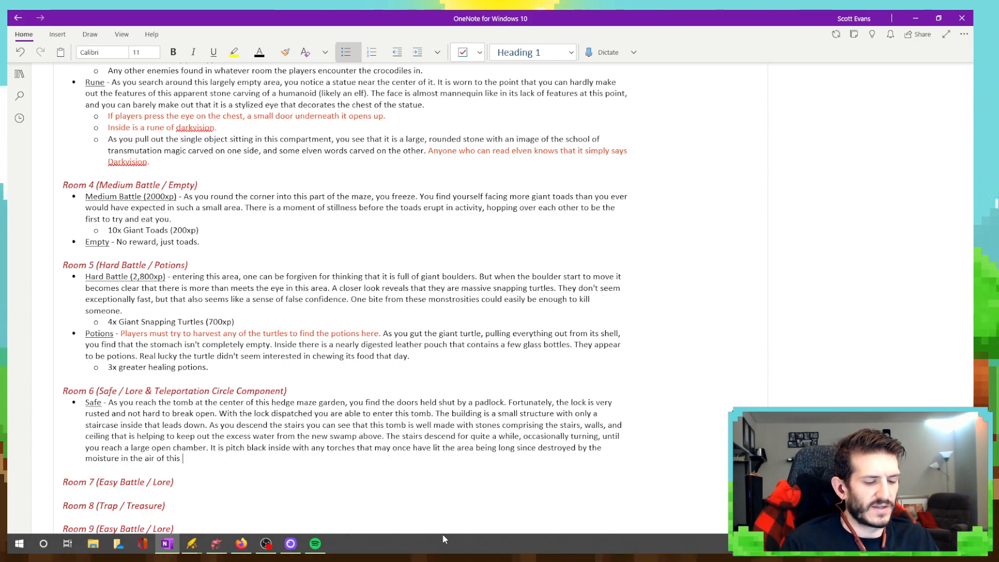
text( de)
key(BackSpace)
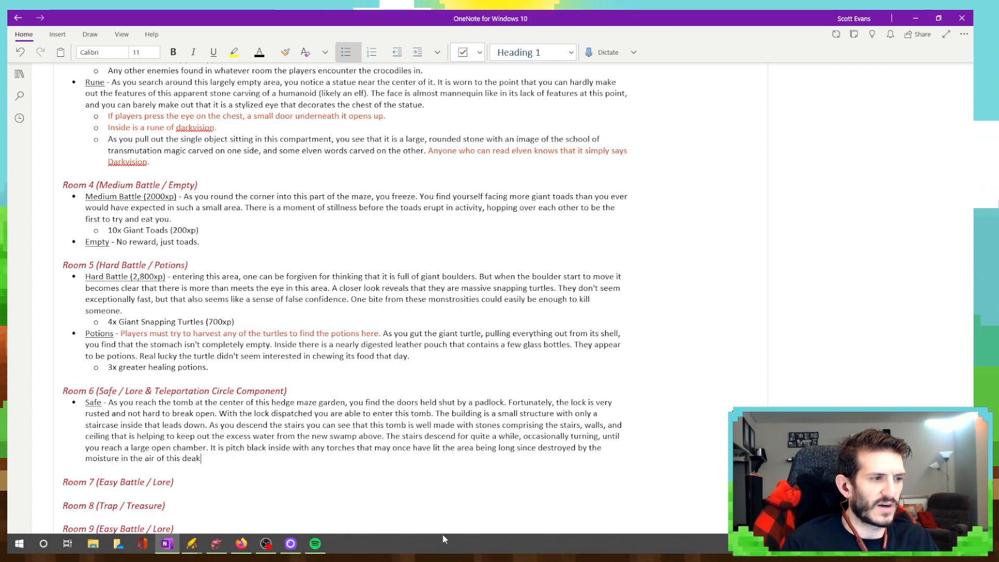
text(ark, d)
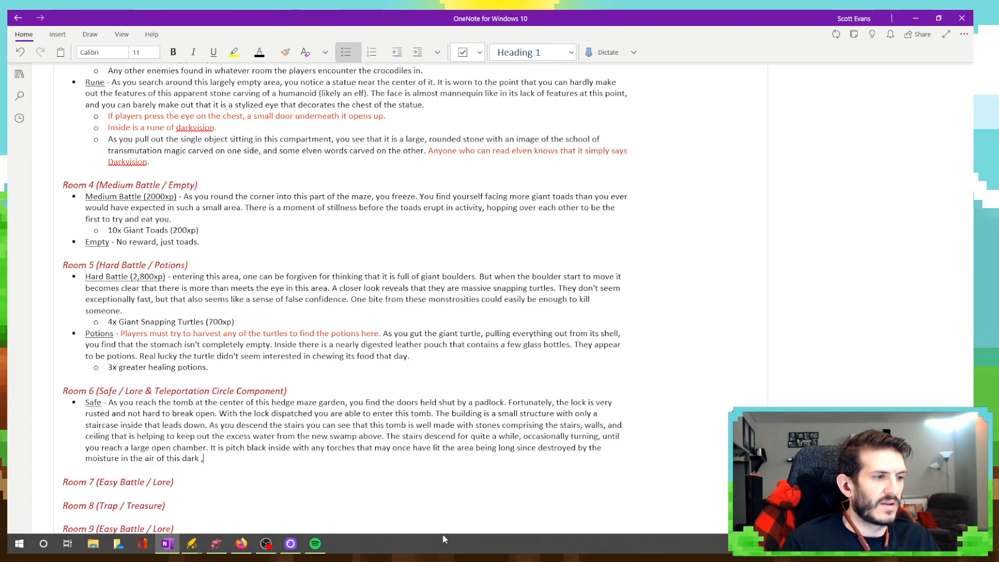
text(amb tomb.)
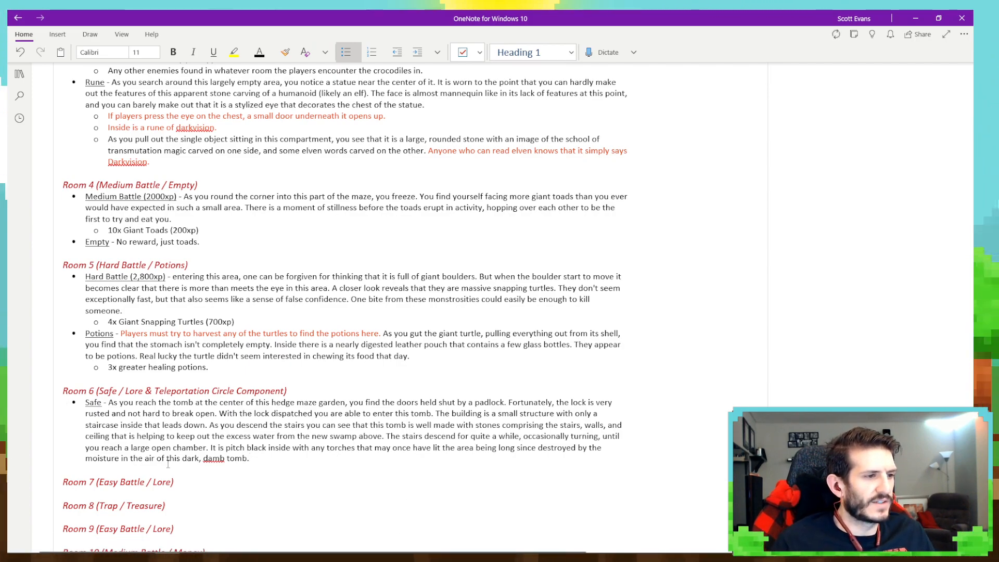
click(226, 460)
key(BackSpace)
text(p)
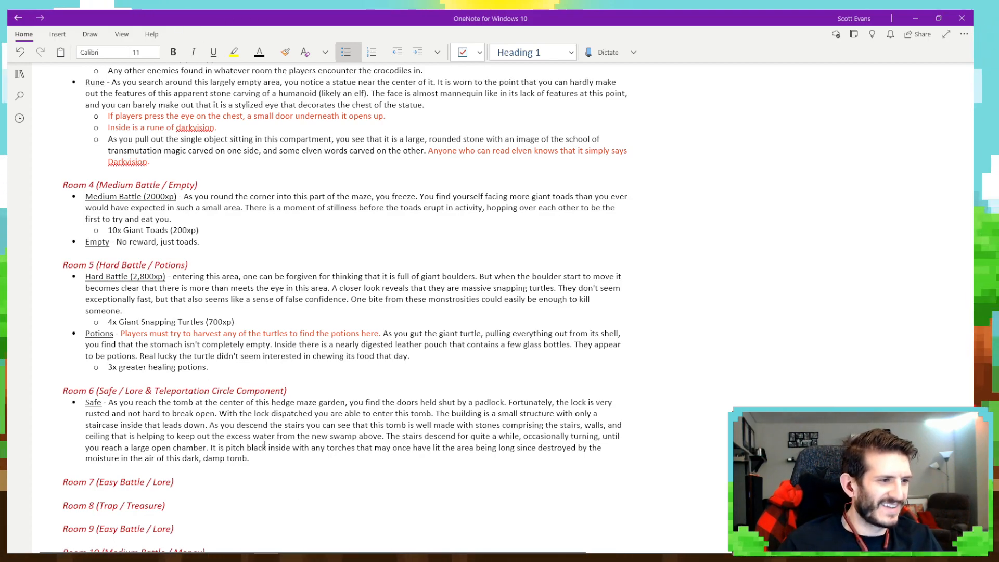
Add a new bullet below Room 6's Safe entry with the underlined label "Lore" followed by a plain dash.
click(269, 461)
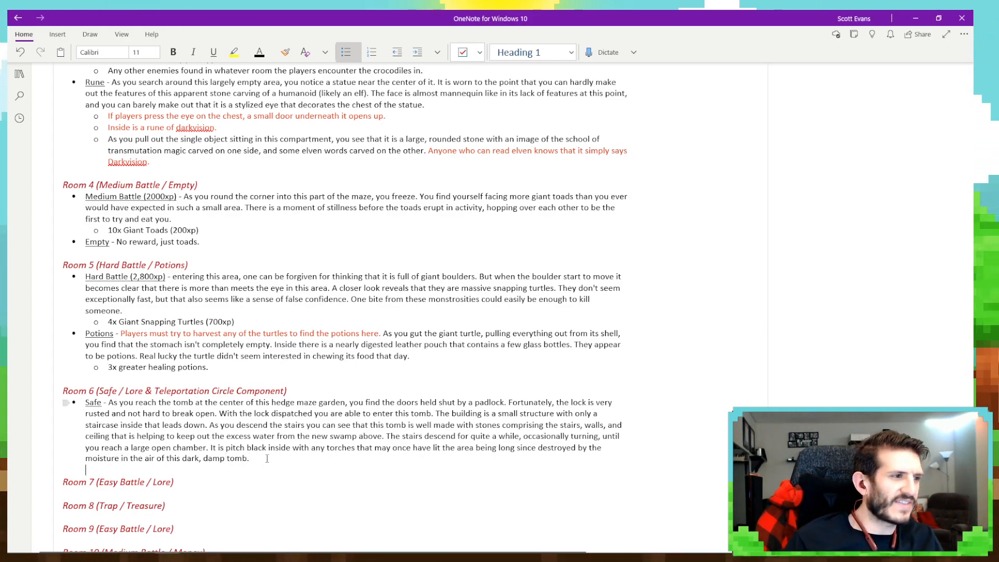
key(Return)
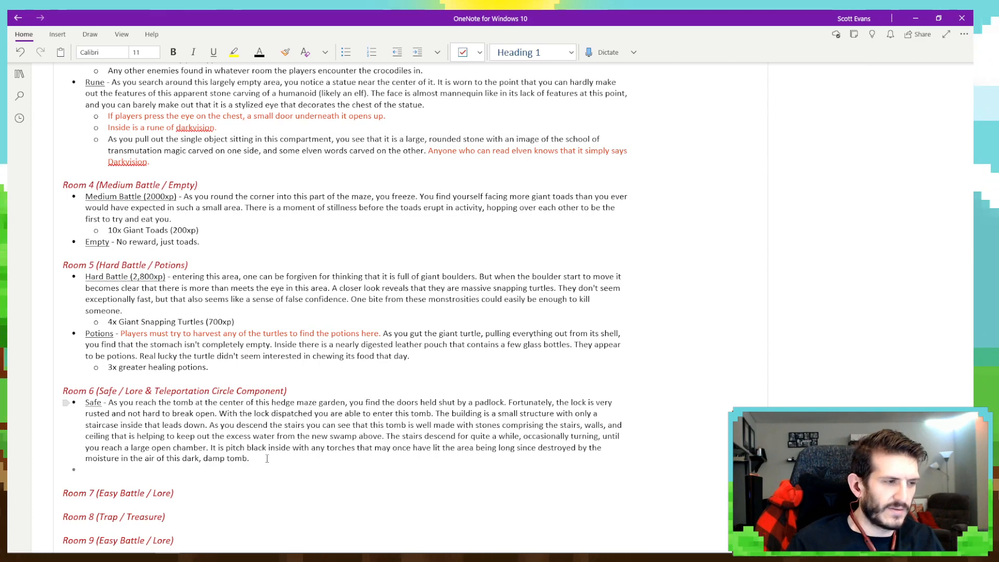
key(ctrl+u)
text(Lore)
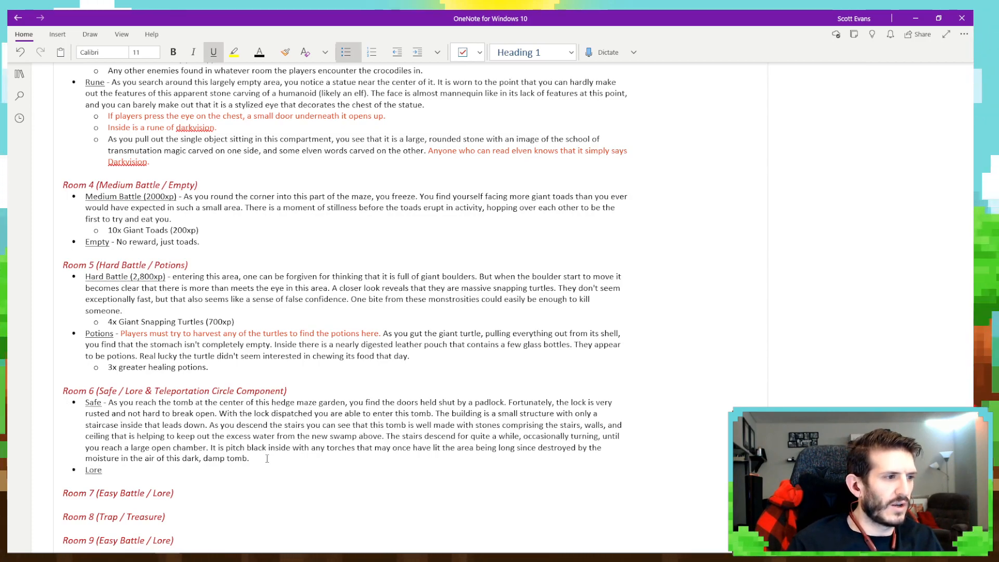
key(ctrl+u)
text(-)
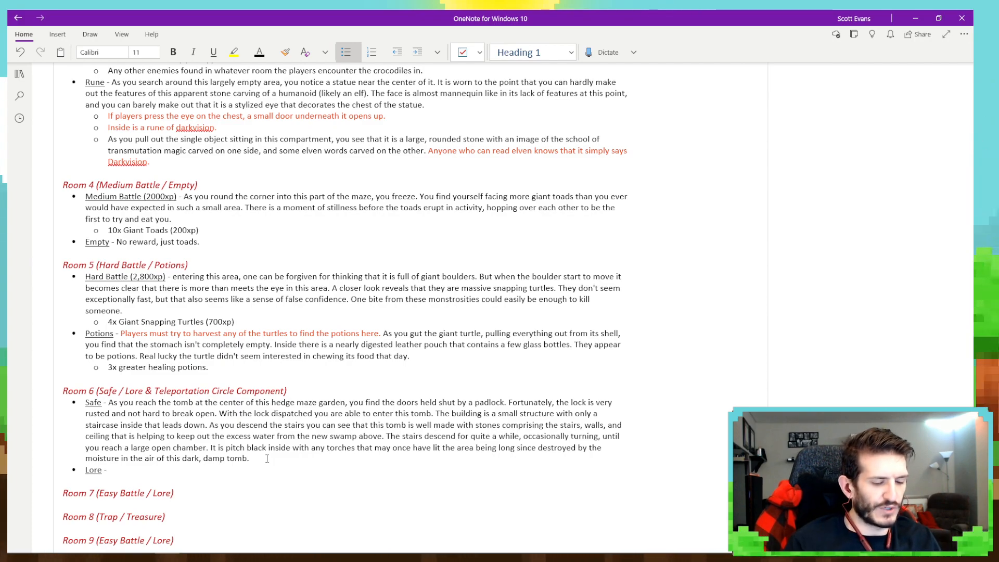
Begin Room 6's Lore entry with "As you walk up and down the tomb, you see the stone coffins of".
text( As you wal)
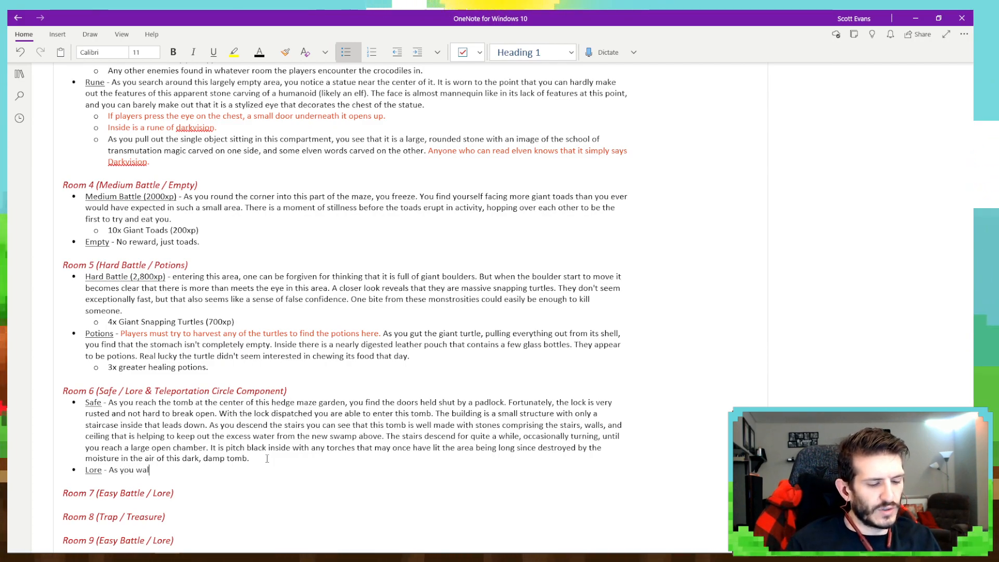
text(k up and down the)
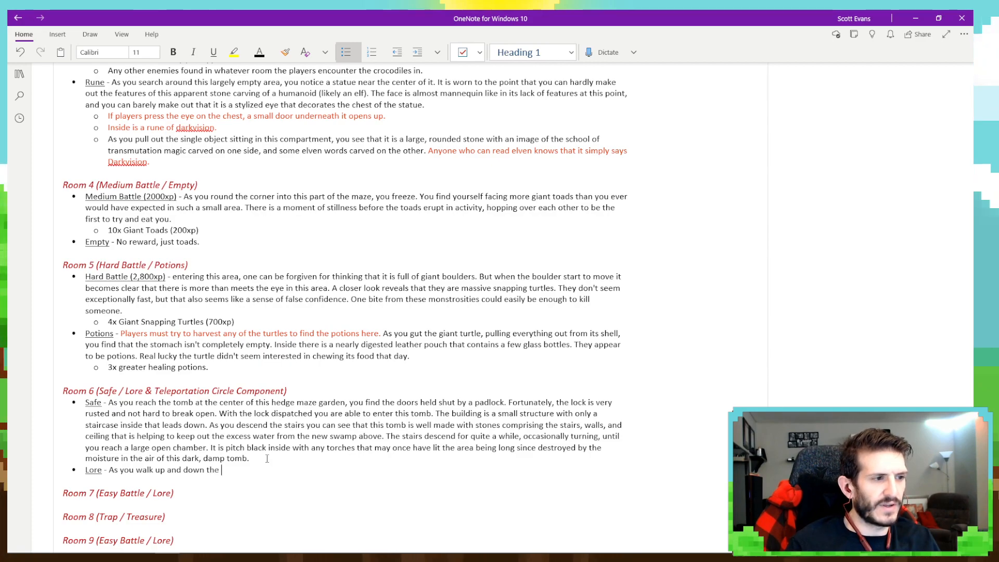
text( tomb, y)
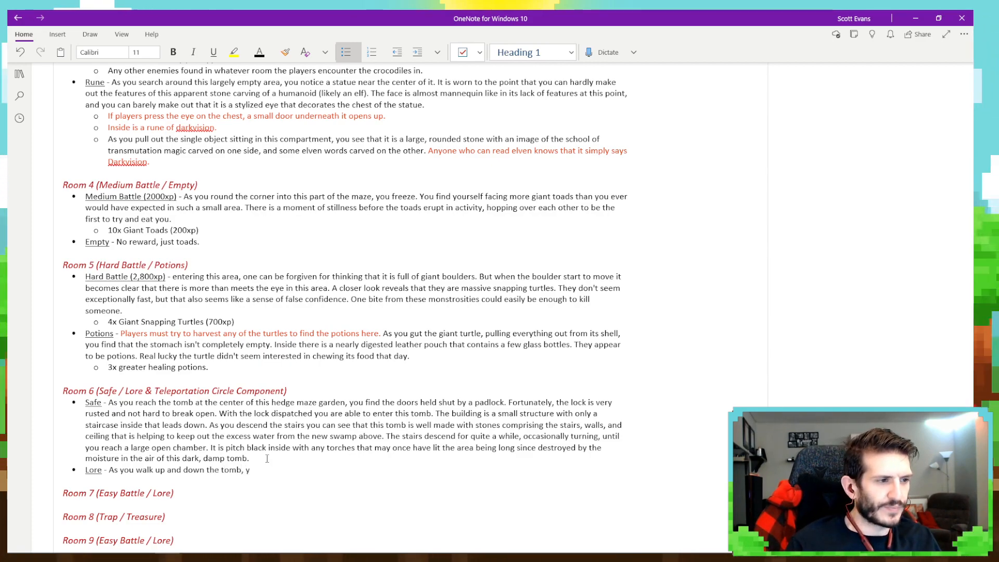
text(ou see the r)
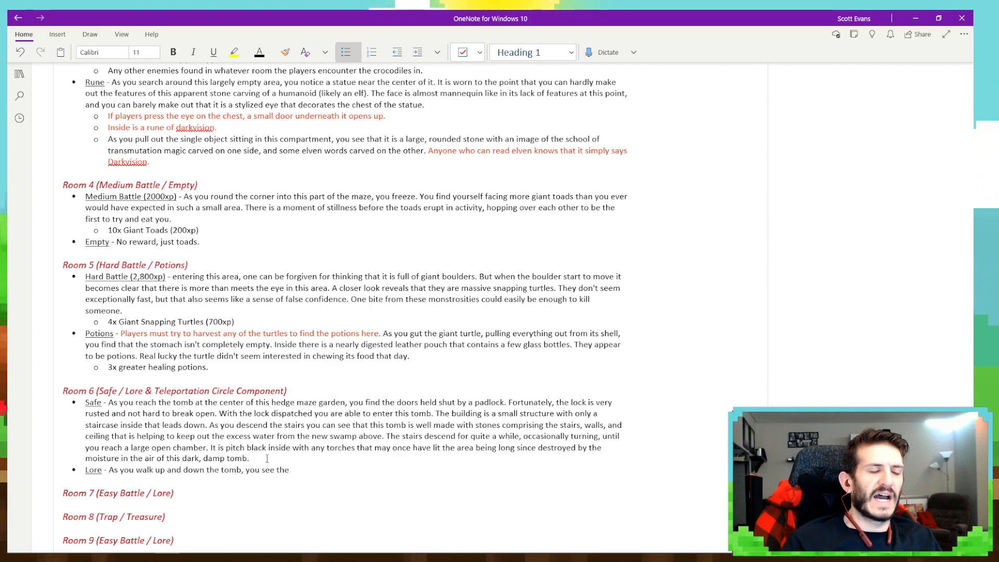
text(stone)
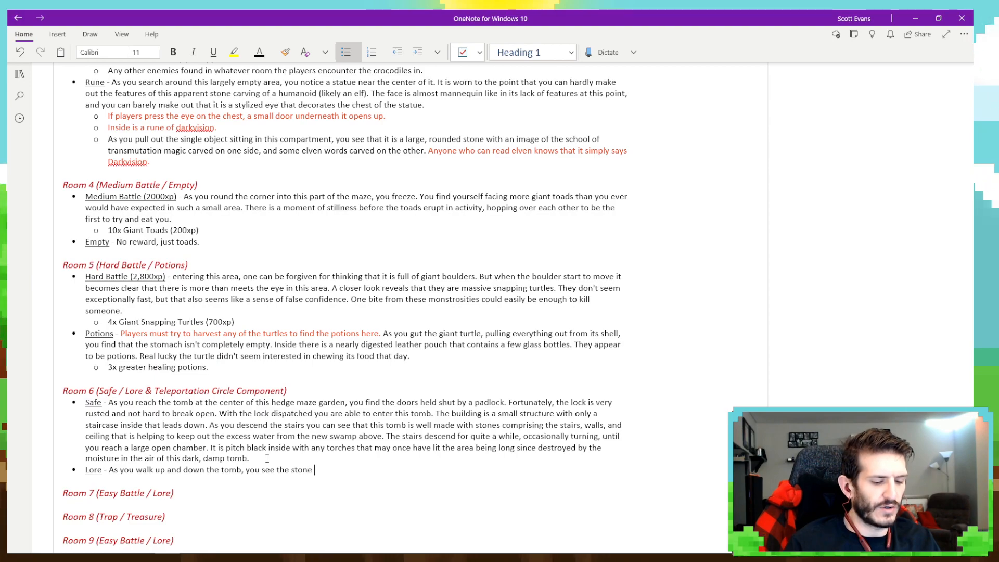
text( coffins of)
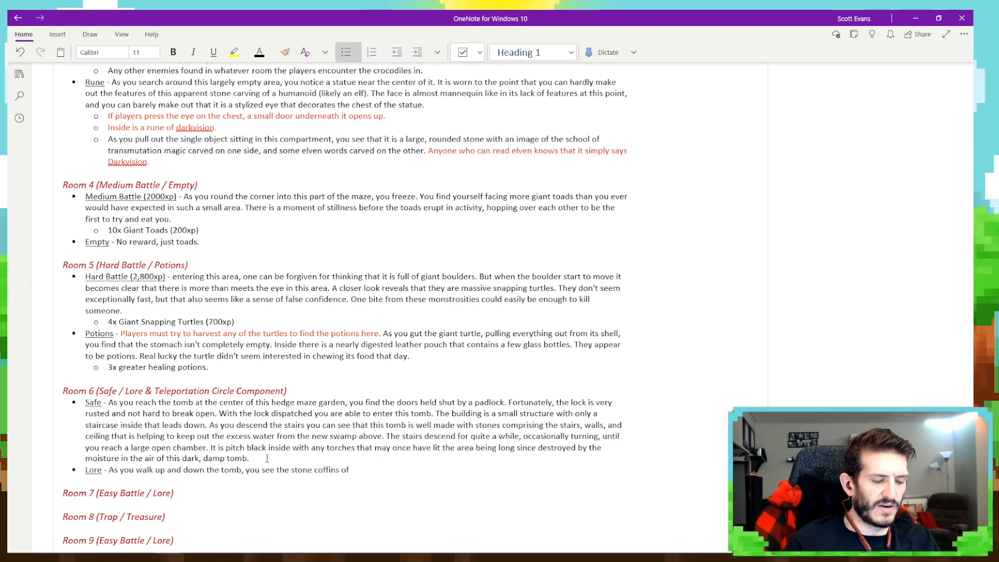
Finish the stone coffins sentence with "roughly four generations of elven ancestors and descendants.", with "descendants" spelled correctly.
text( roughly four g)
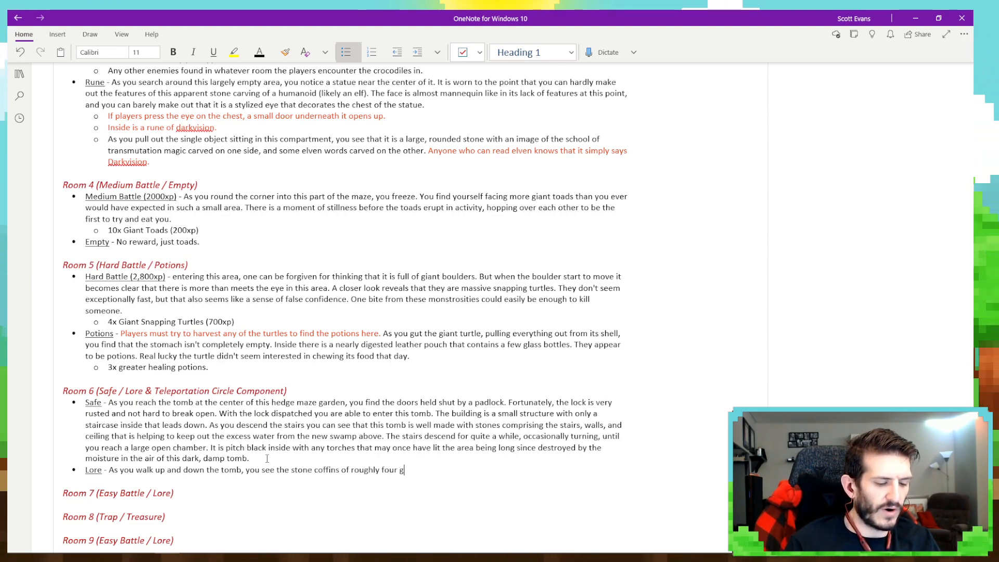
text(enerations of)
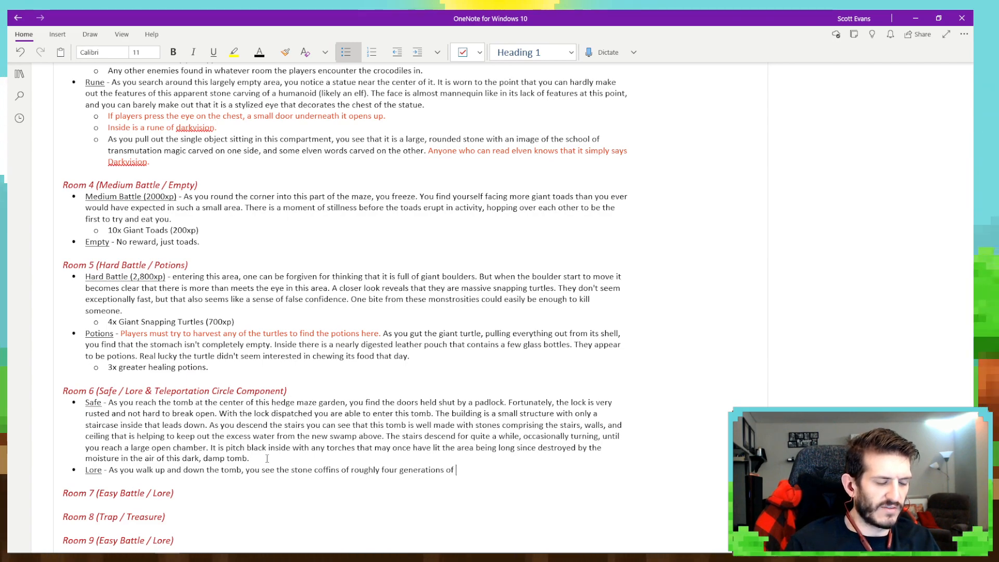
text( elven ances)
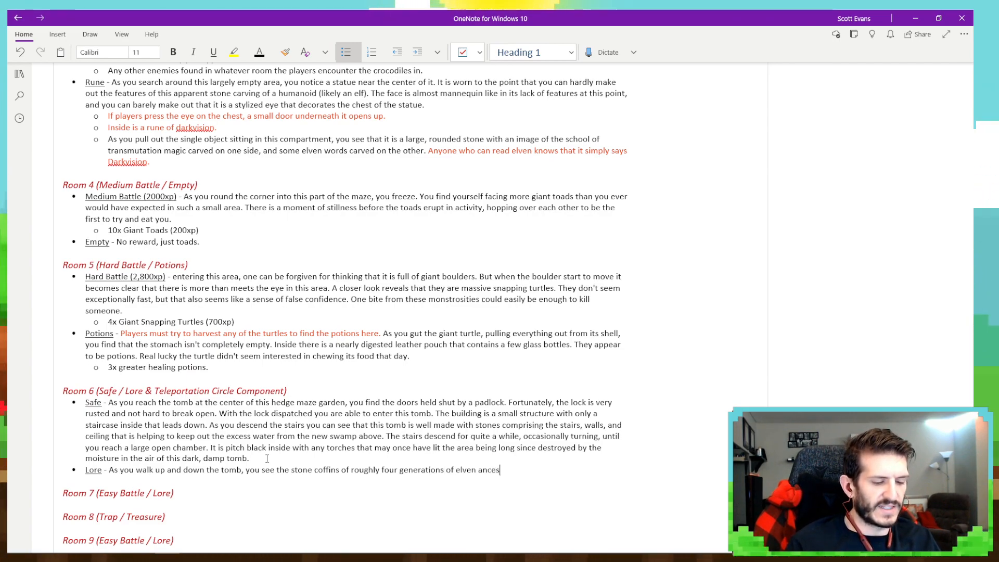
text(tors and d)
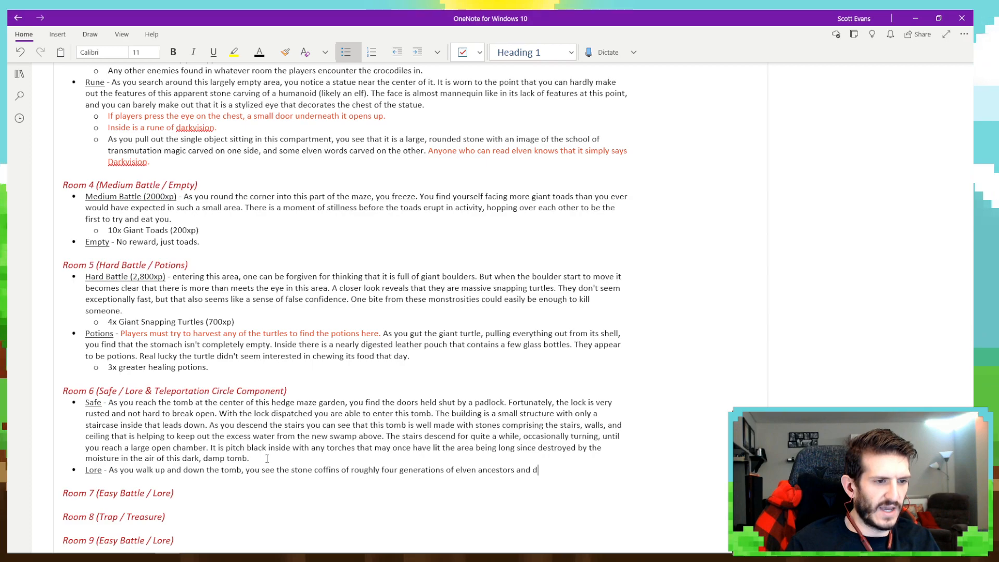
text(escend)
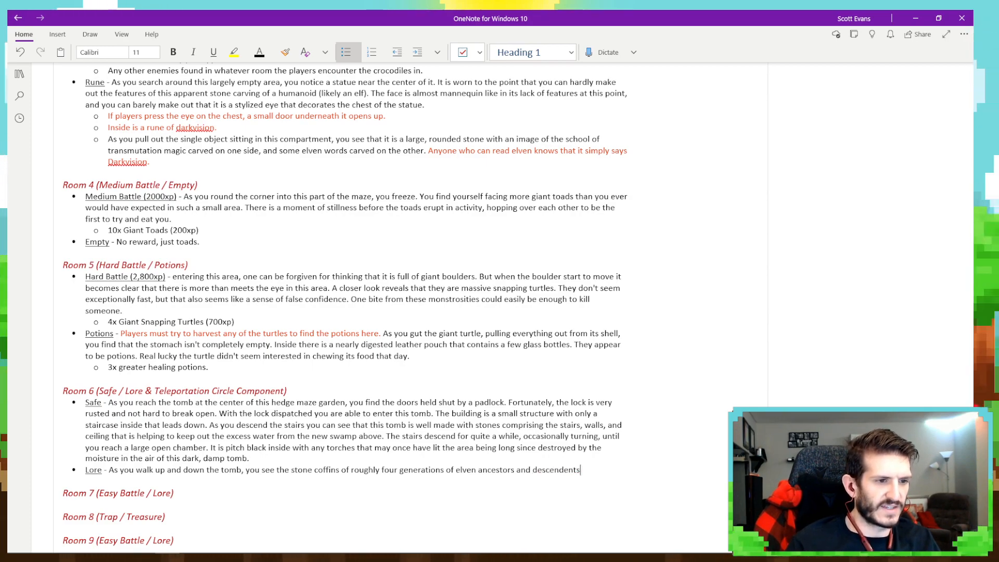
text(ants)
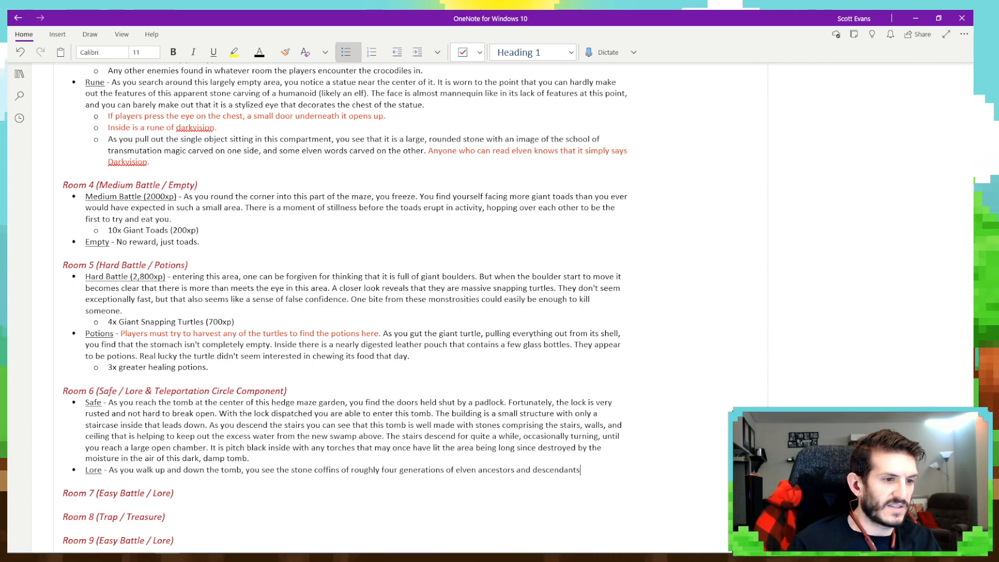
text(. )
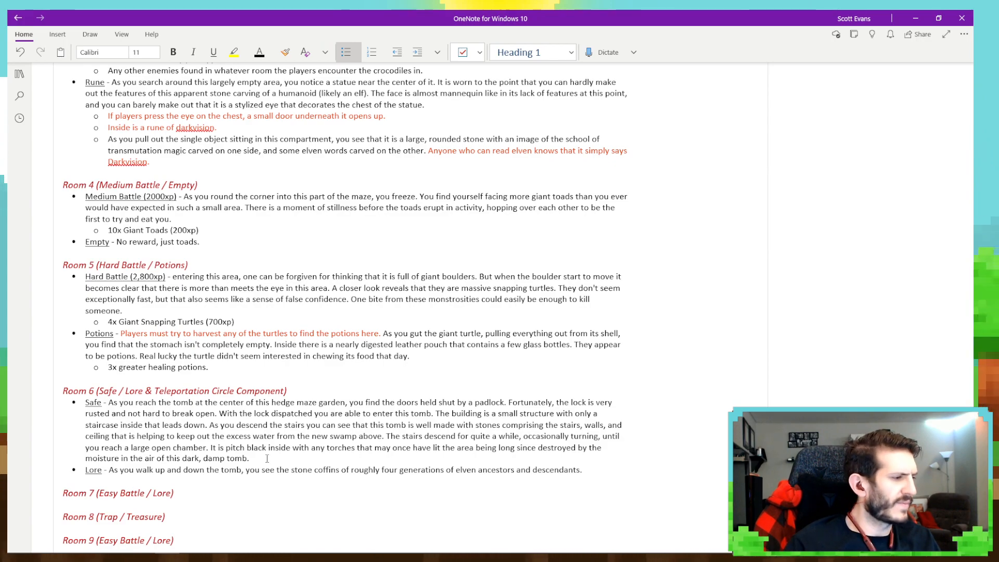
Start a second Lore sentence with "At the furthest end of the tomb, you see a particularly ornamented".
text(At)
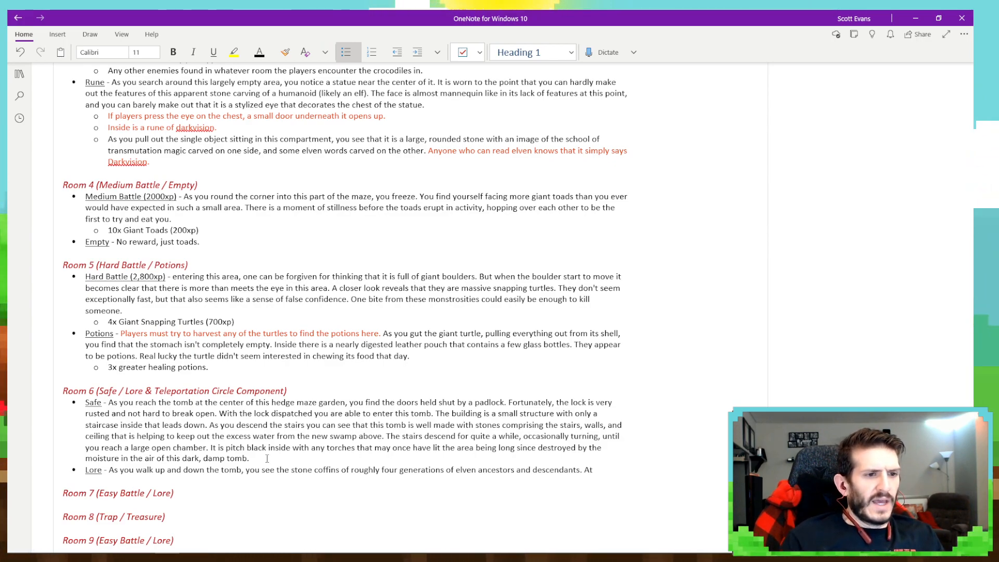
text( the furthes)
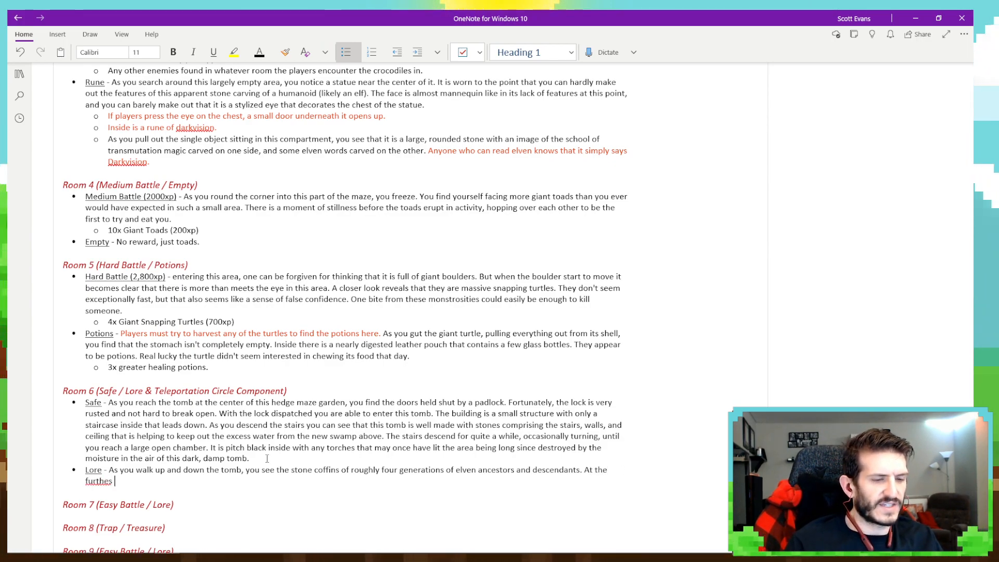
text(t end)
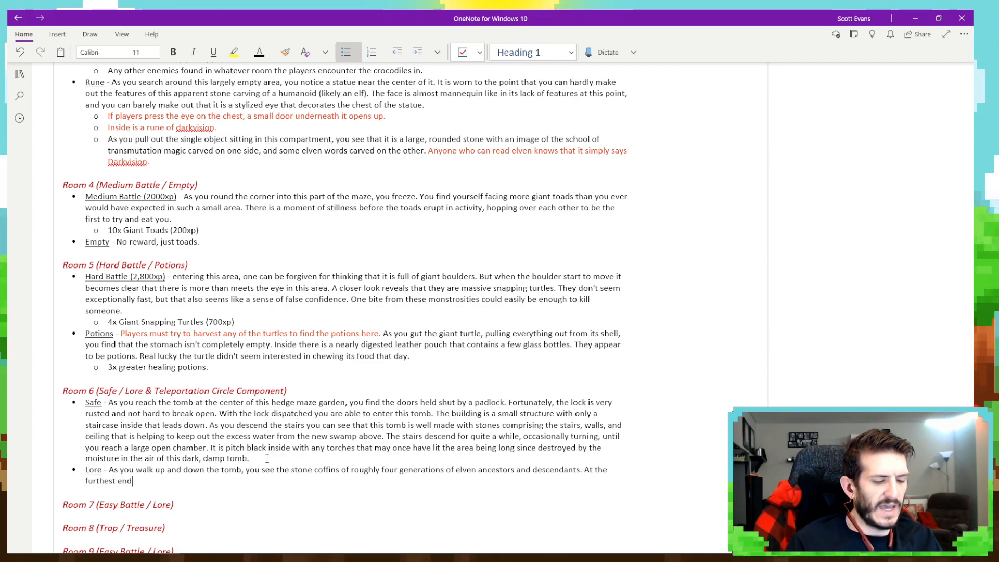
text( of the tomb,)
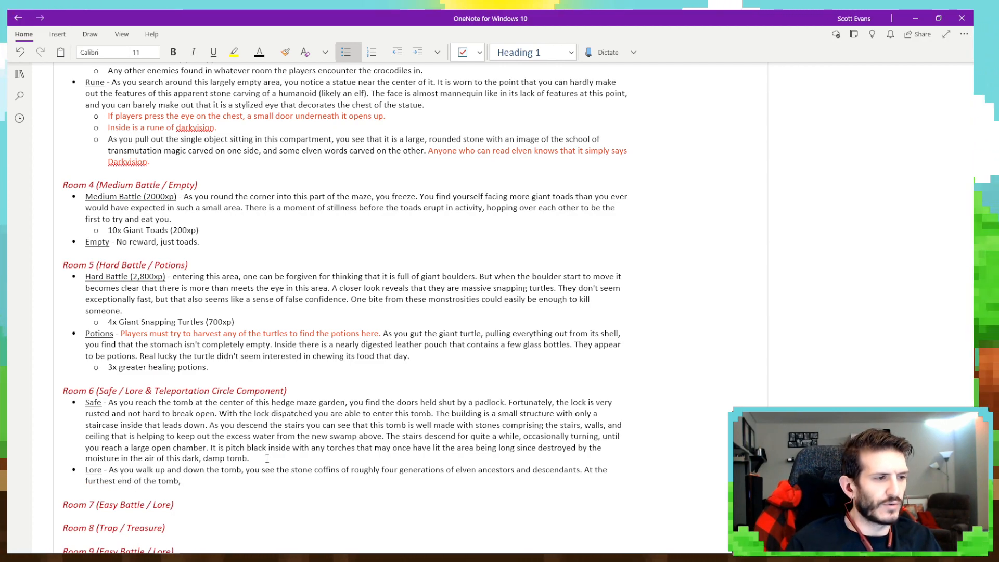
text( you see a part)
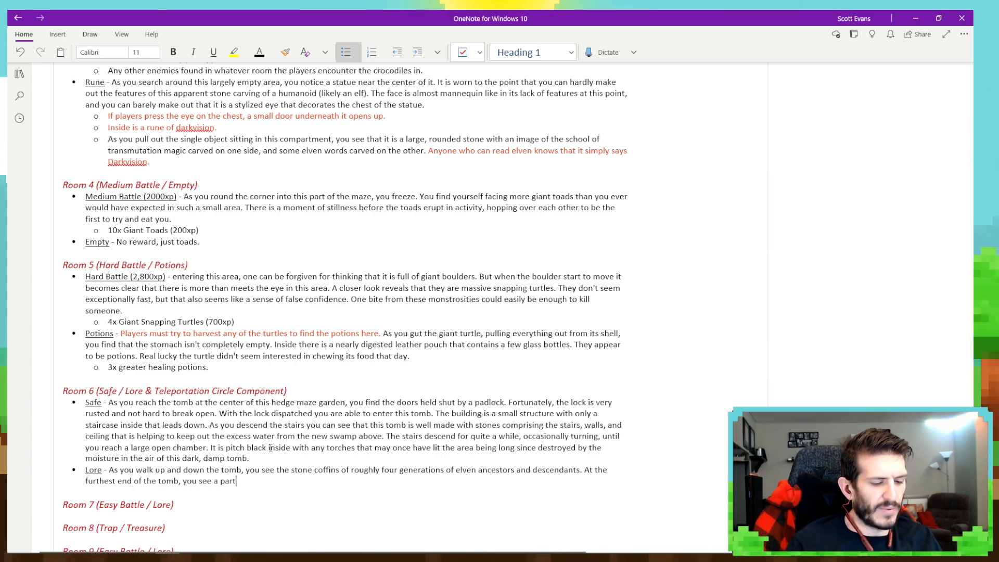
text(icularly ornamentd)
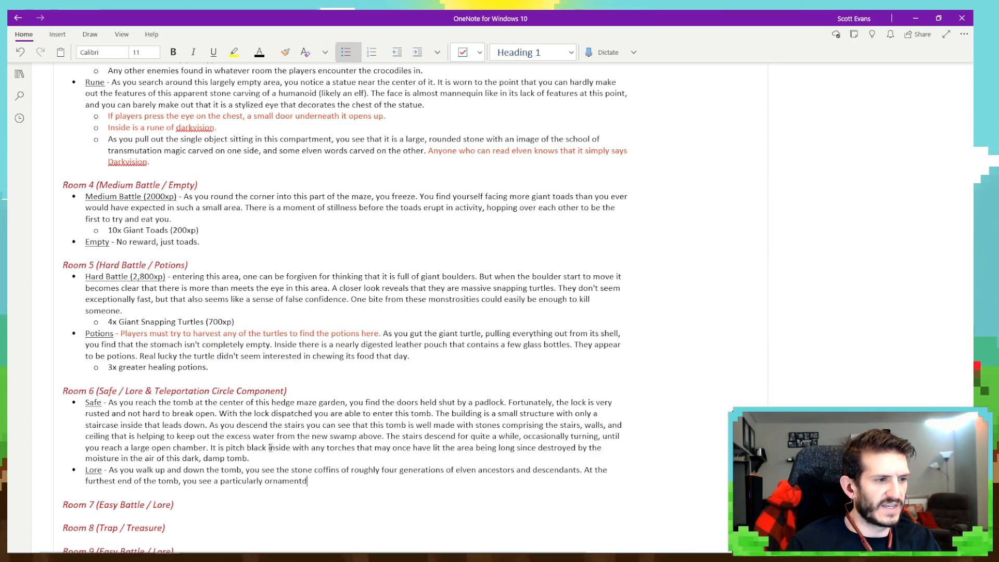
key(BackSpace)
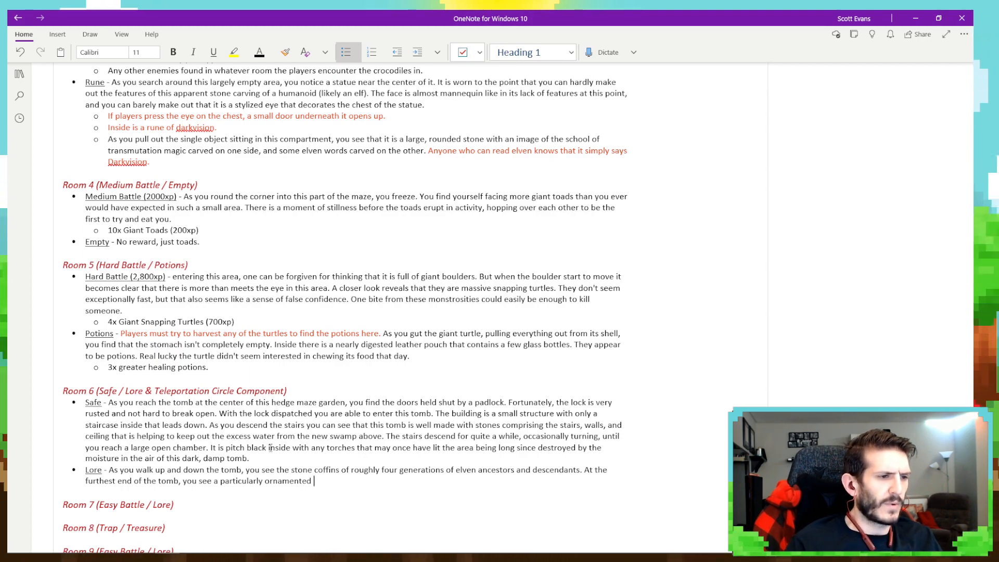
Complete that sentence with "coffin with many different and valuable items rested on it." and begin another with "Any of them, as".
text(coff)
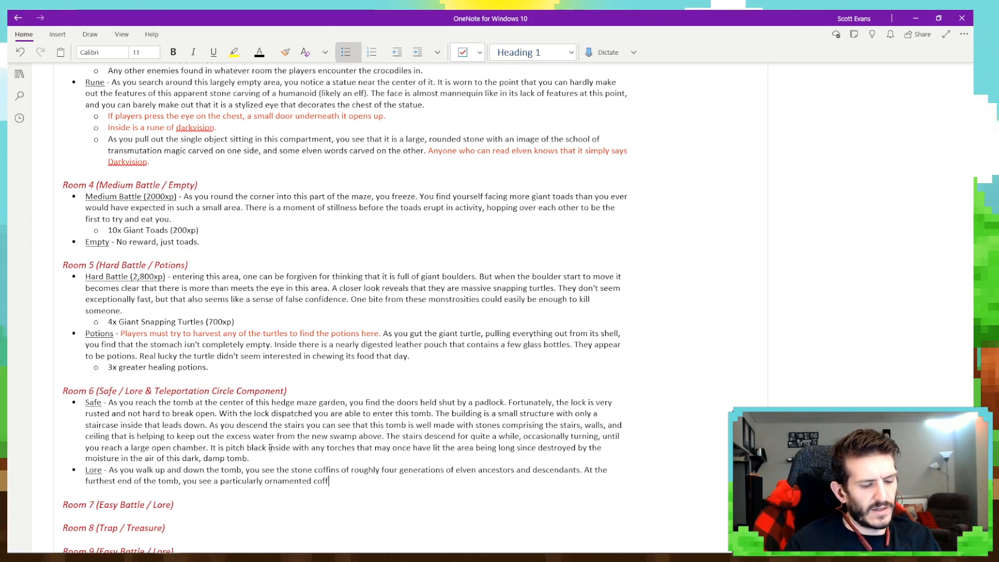
text(in with)
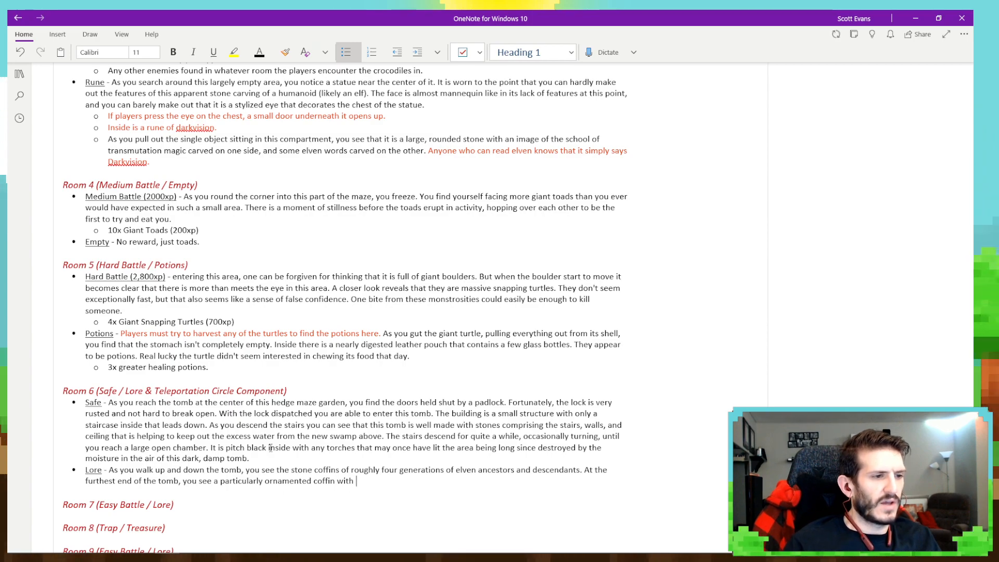
text( man)
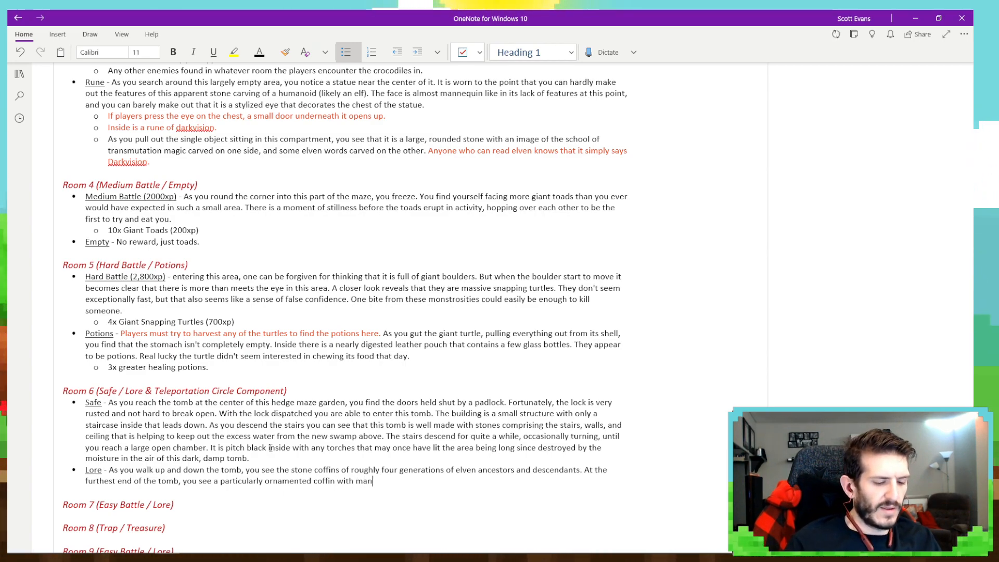
text(y different )
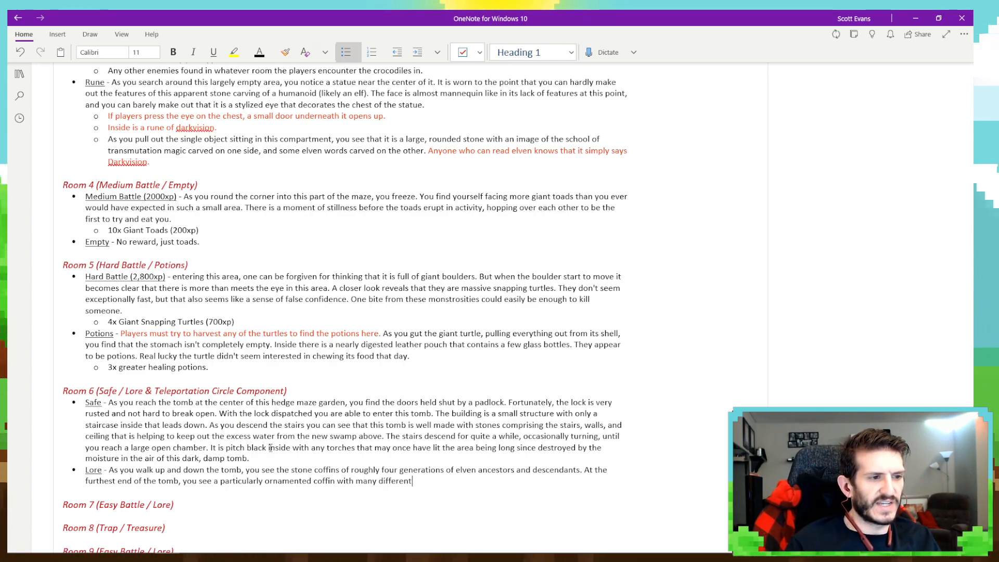
text(and valuable items rested on it. Any of them, as)
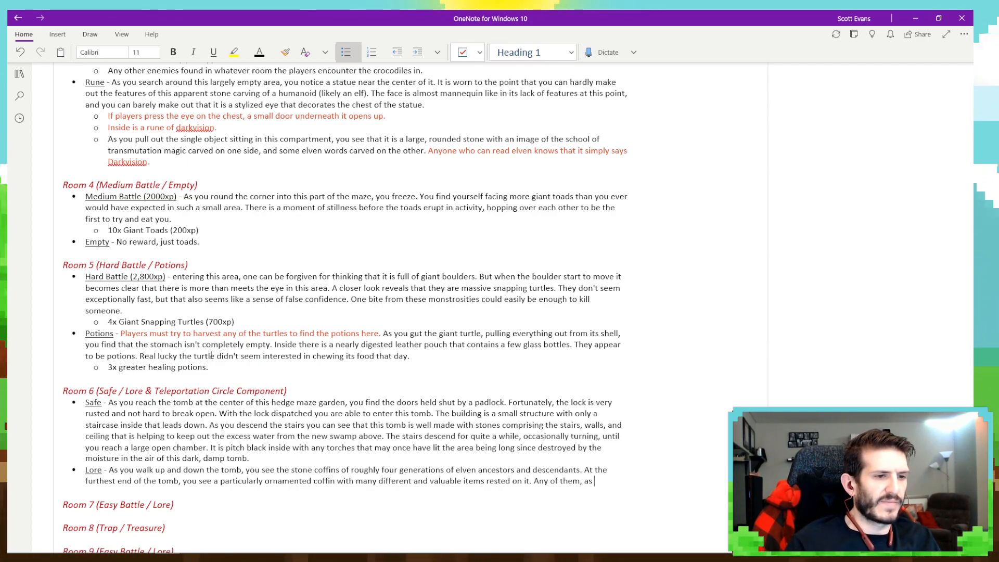
Continue the sentence about the coffin's items with "you look, appear as though they will meet the needs of 'Sis".
text(you look, appe)
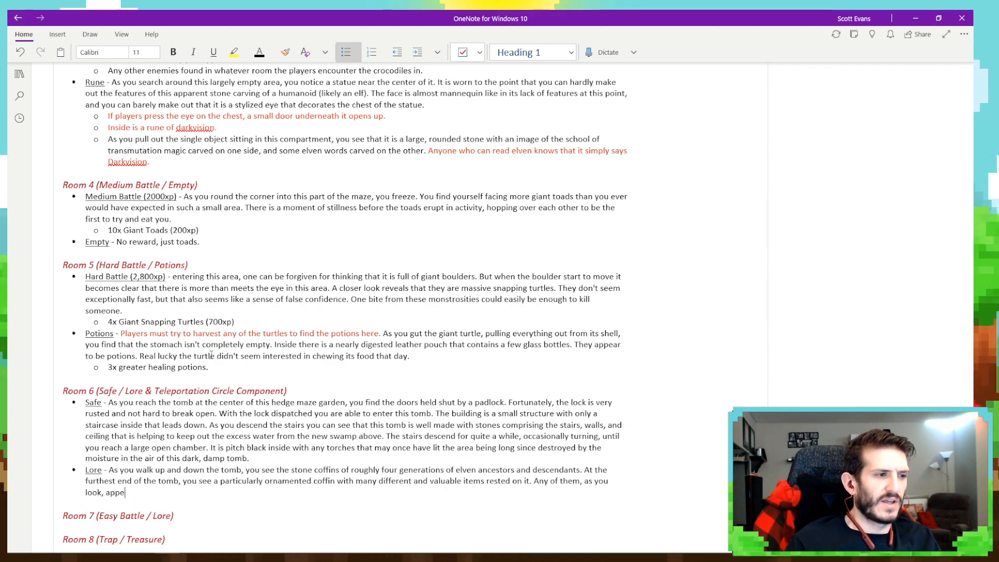
text(ar as though they will)
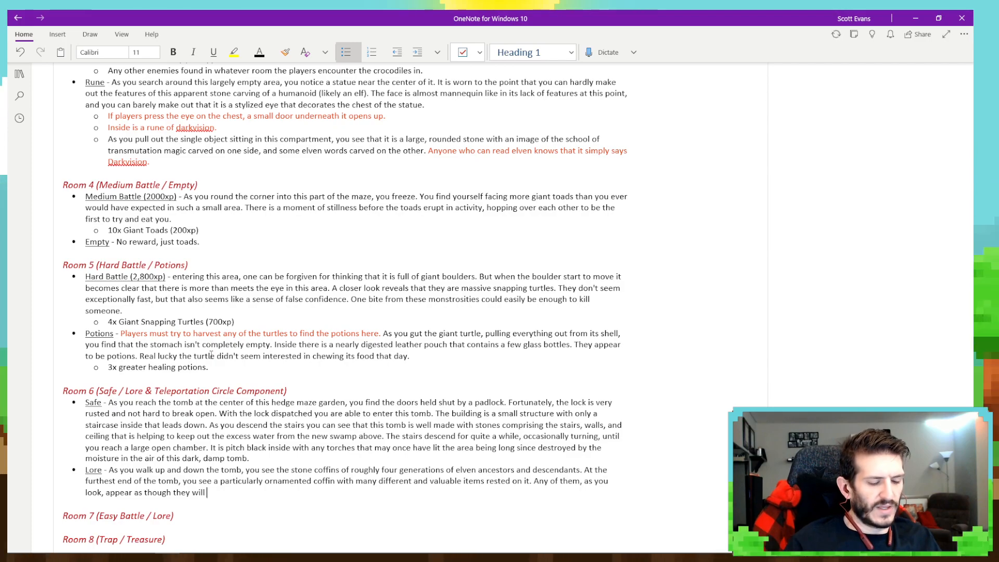
text( meet the needs of)
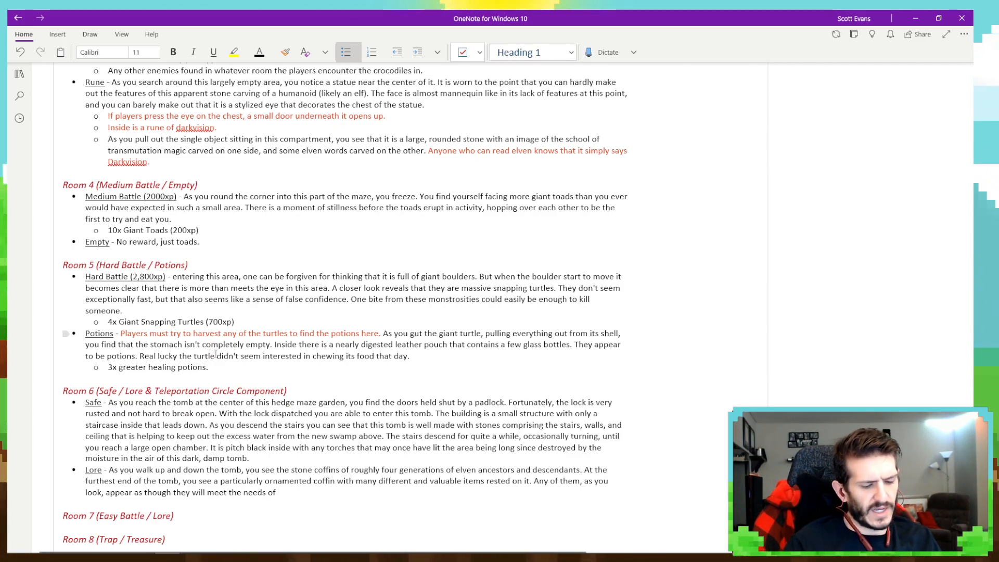
text( Sis)
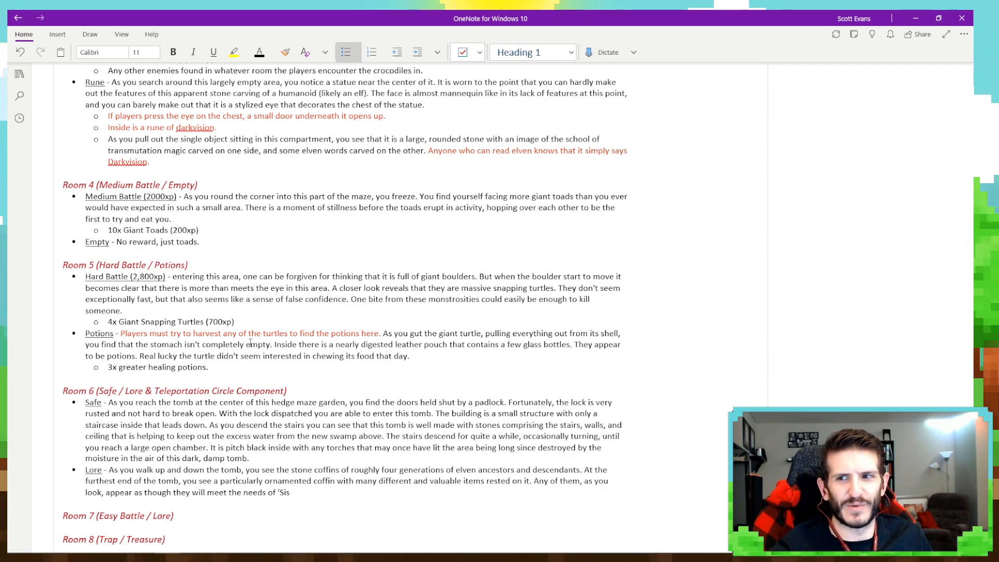
key(Left)
key(Left)
key(Left)
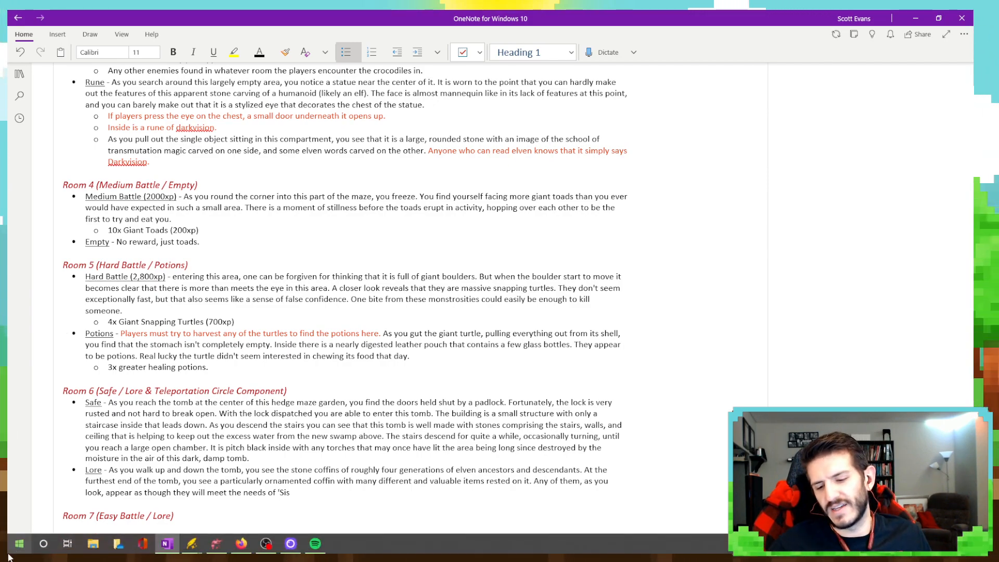
right_click(10, 556)
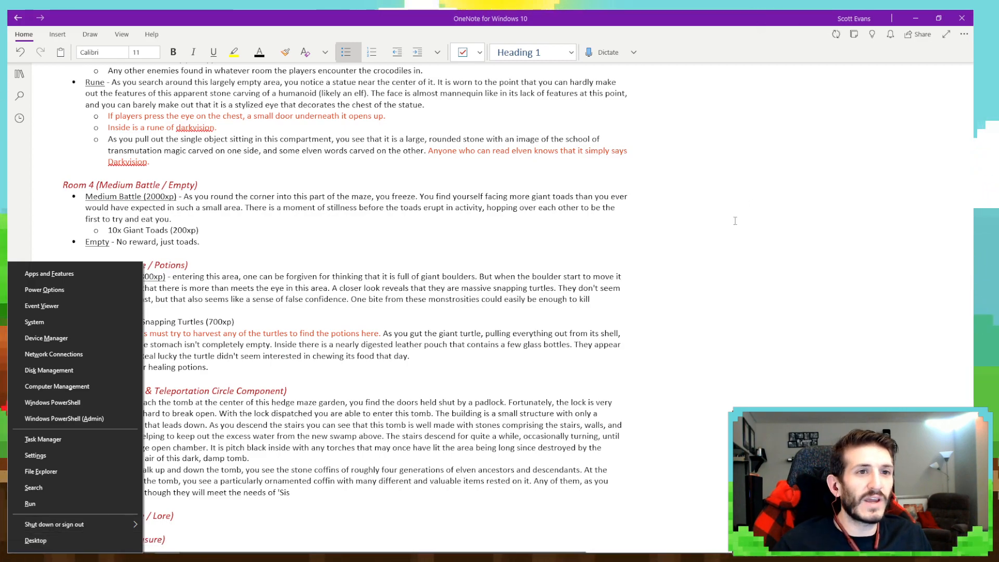
click(742, 198)
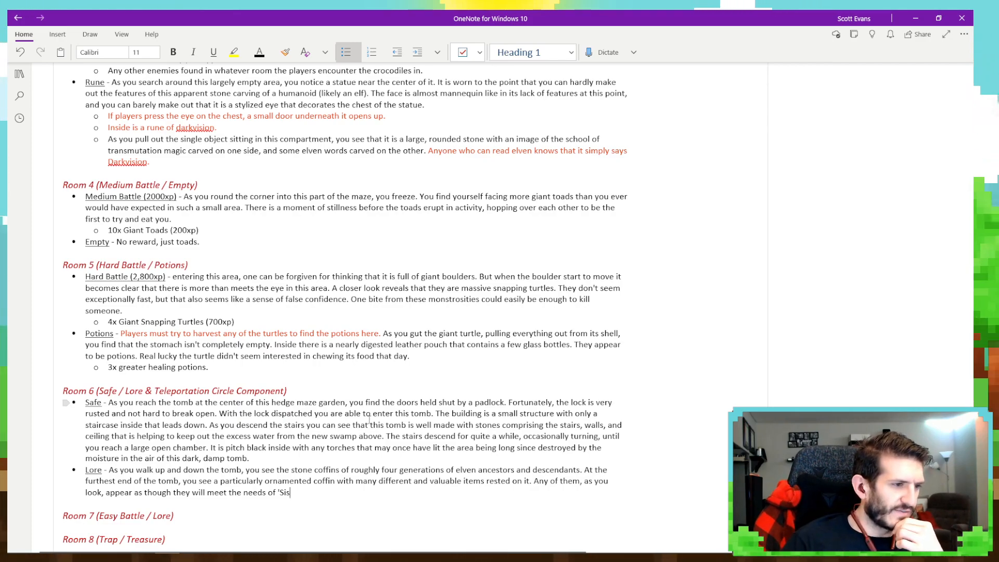
Finish the sentence about meeting the needs of 'Sis with "for the sake of creating the teleportation circle.".
text(for the sake of)
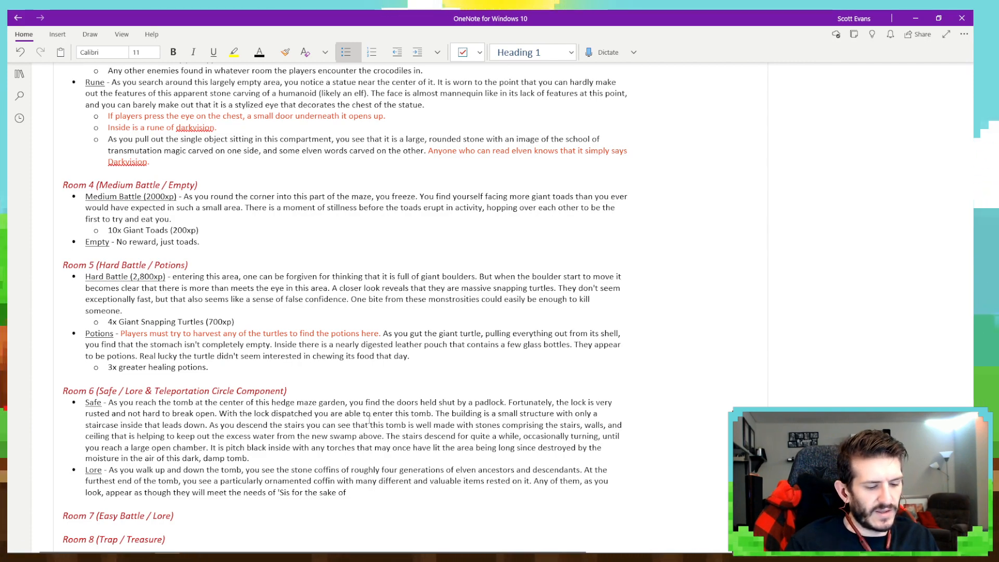
text( creatin )
text( the)
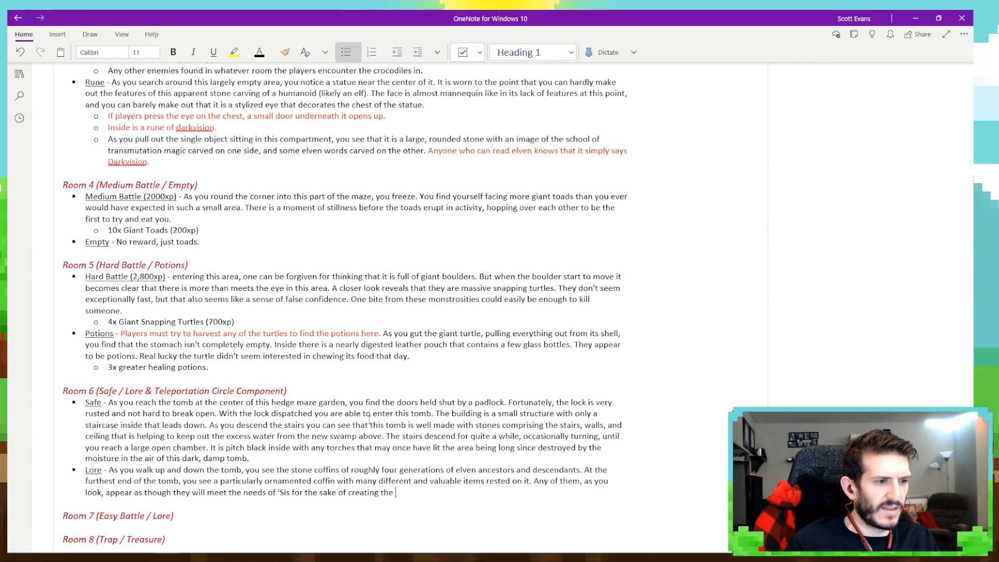
text( teleporta)
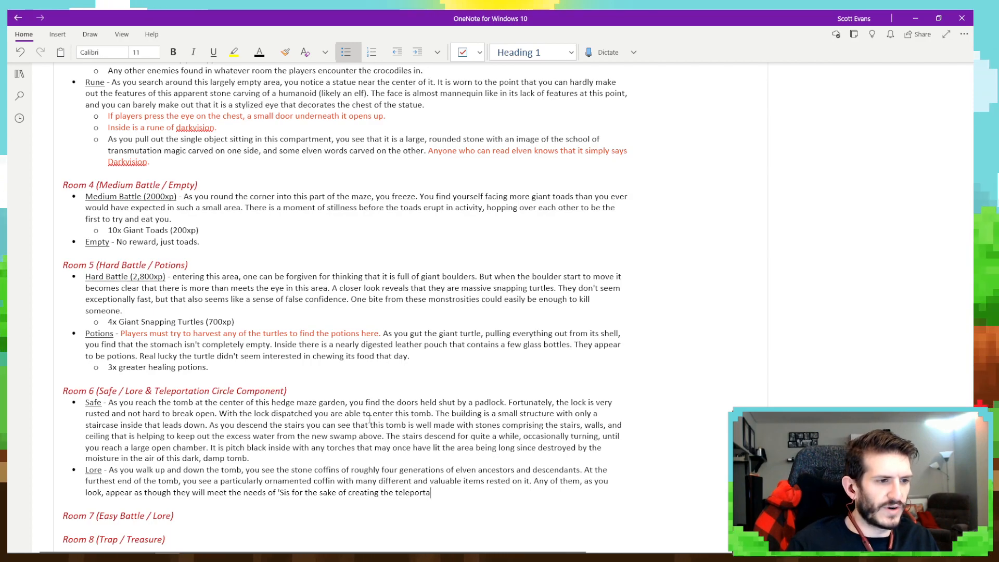
text(tion )
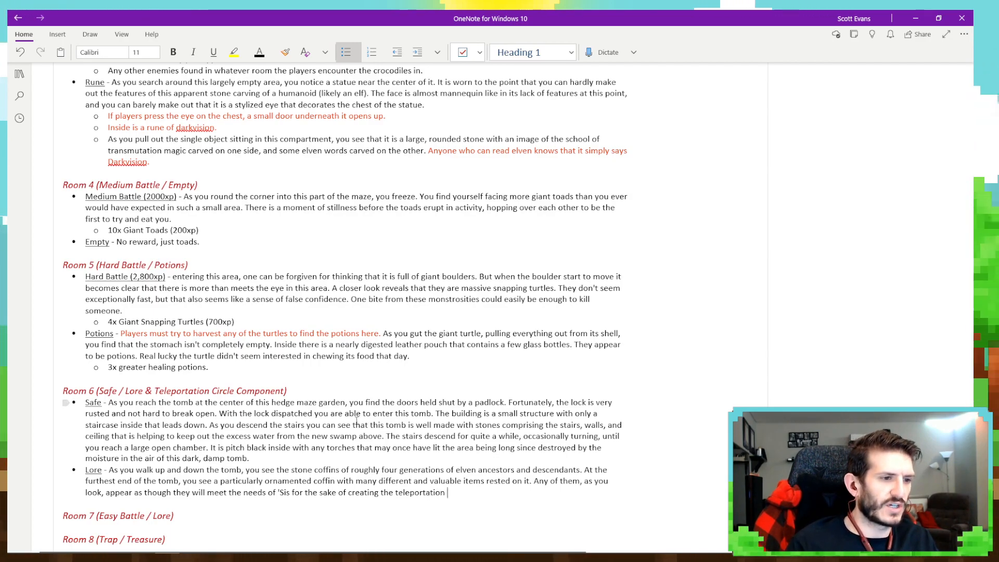
text(circle.)
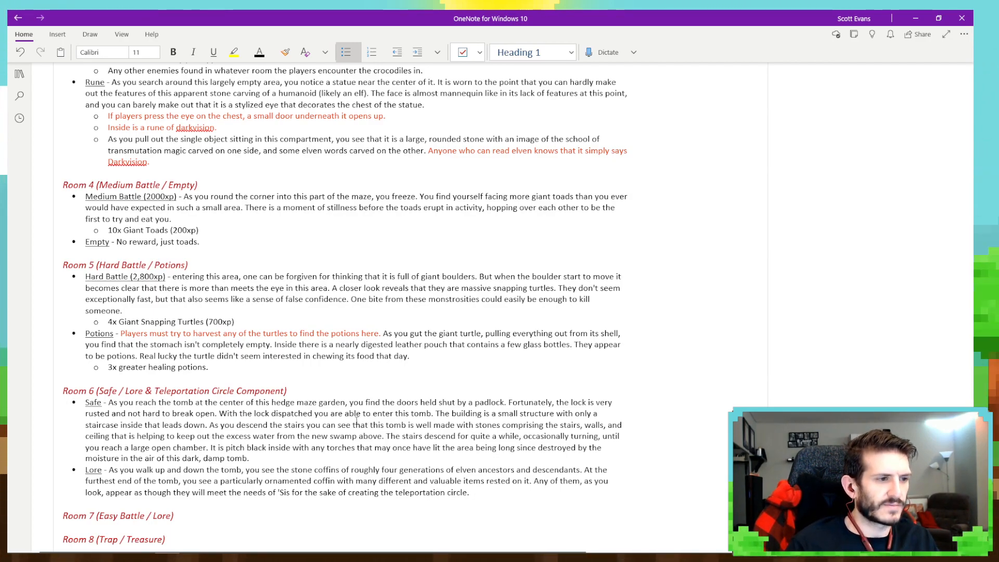
Start another sentence in Room 6's Lore entry with "The items appear to include a decorative pin, a small knife,".
text( The it)
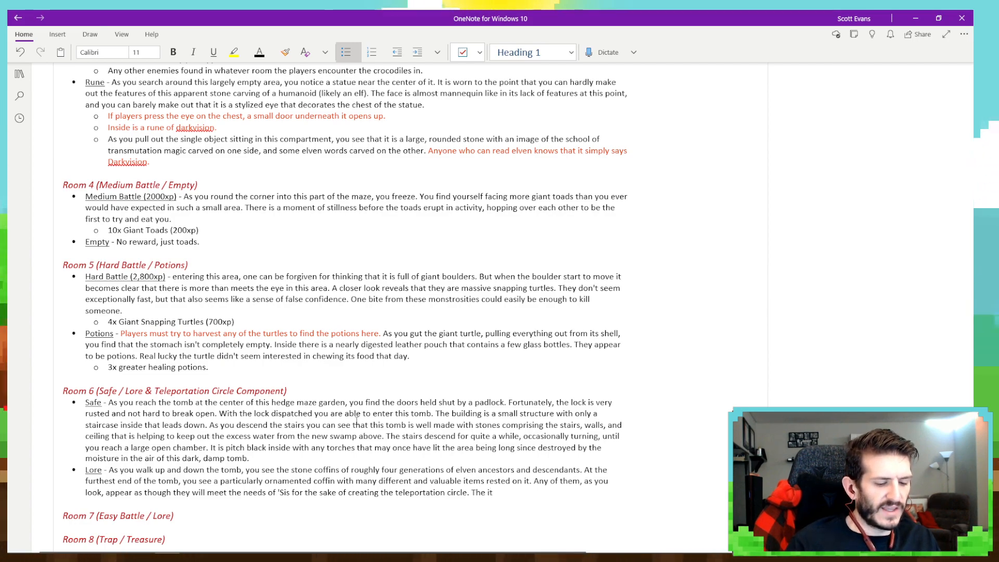
text(ems appear to )
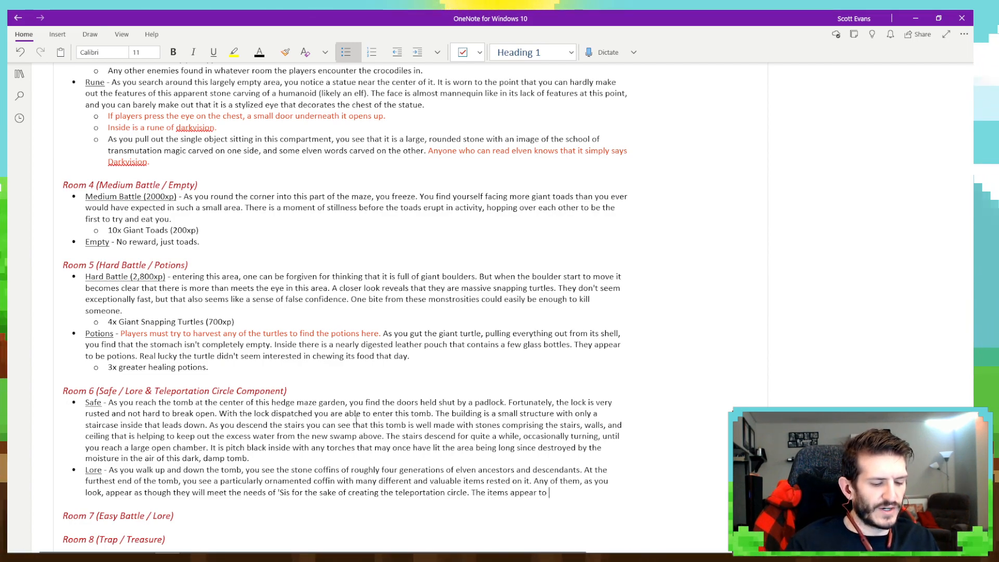
text(include a)
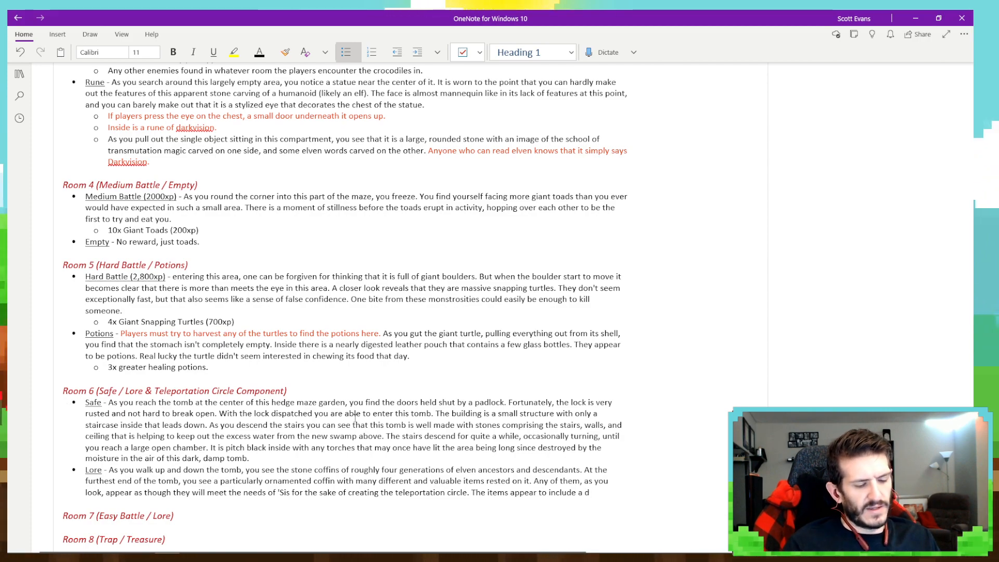
text(decorative pin)
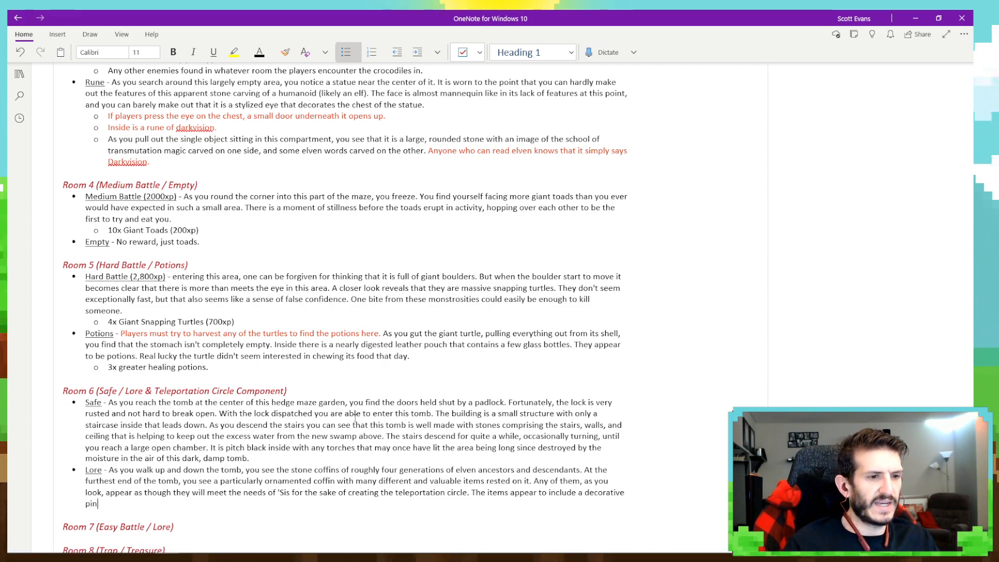
text(, a sma)
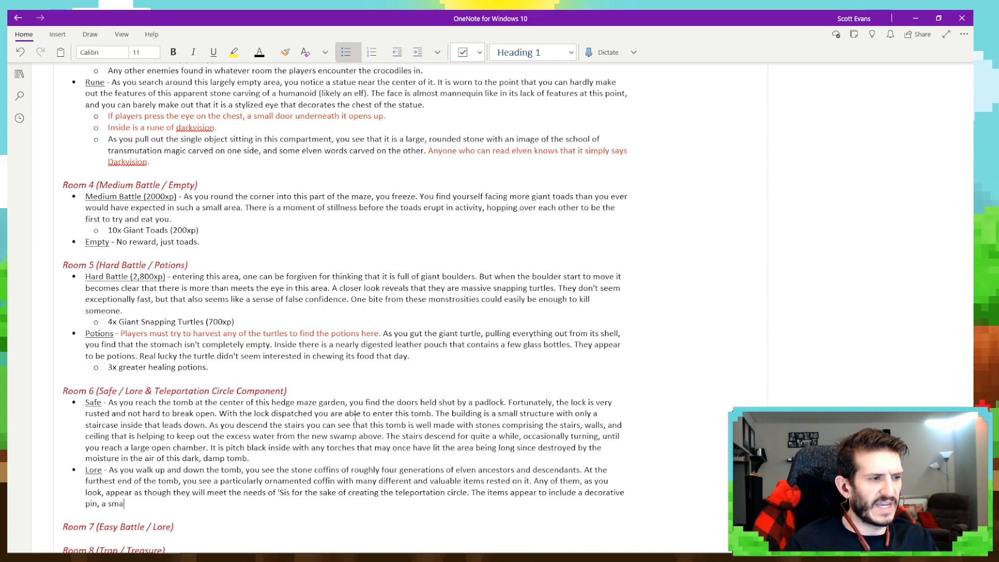
text(ll knife, )
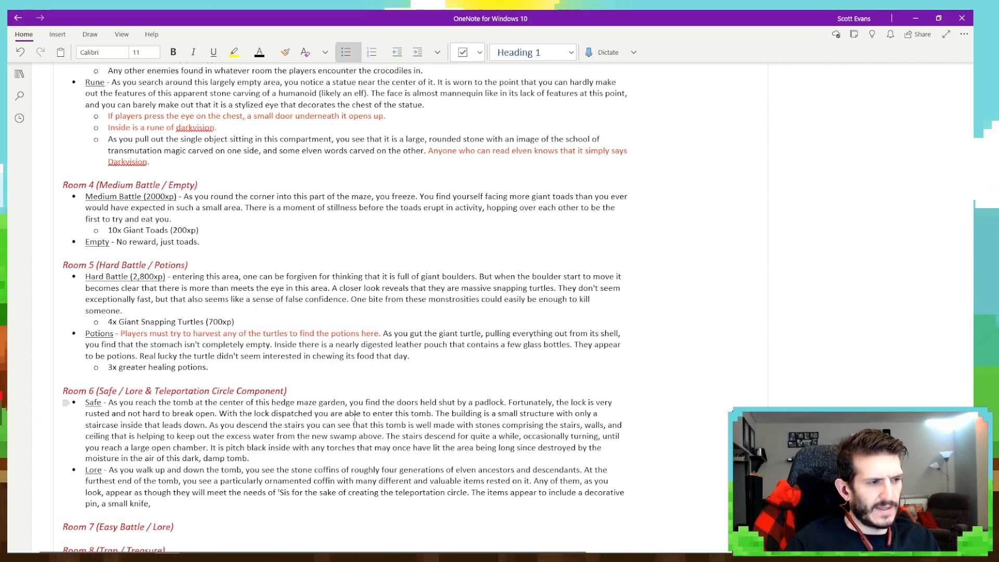
Complete the list of coffin items with "an embroidered leather pouch, and a well-jeweled ring.".
text(a)
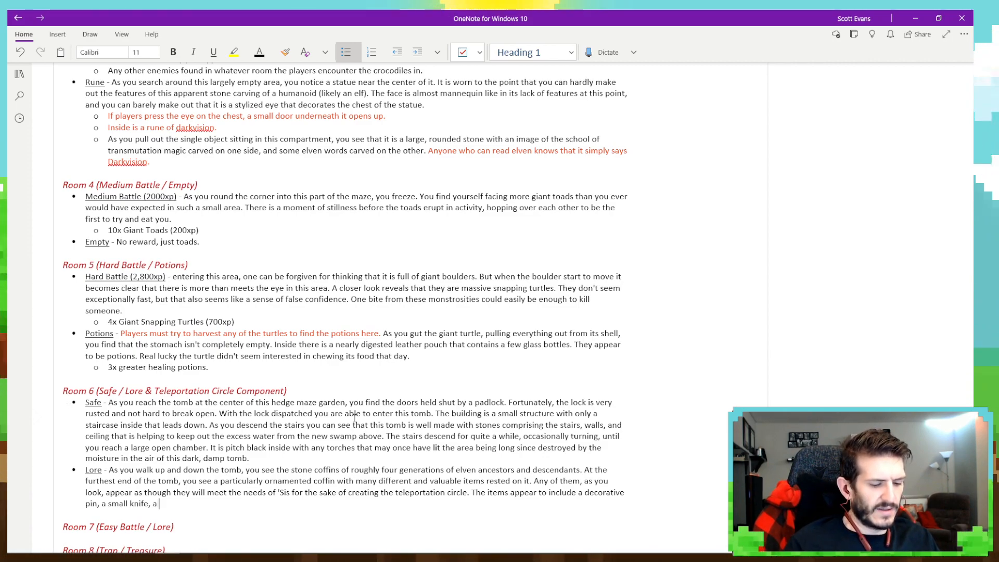
key(BackSpace)
text(n embro)
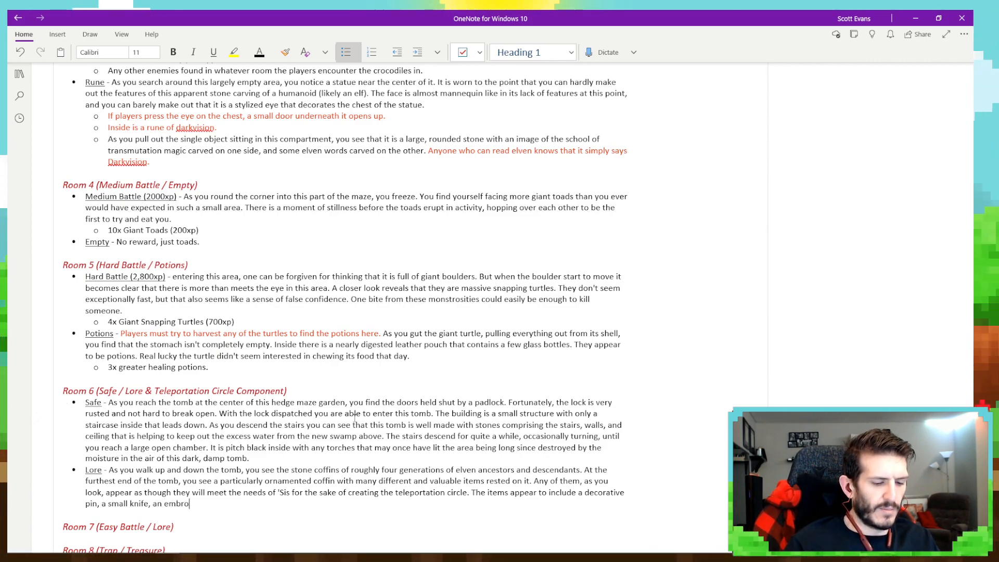
text(idered leather )
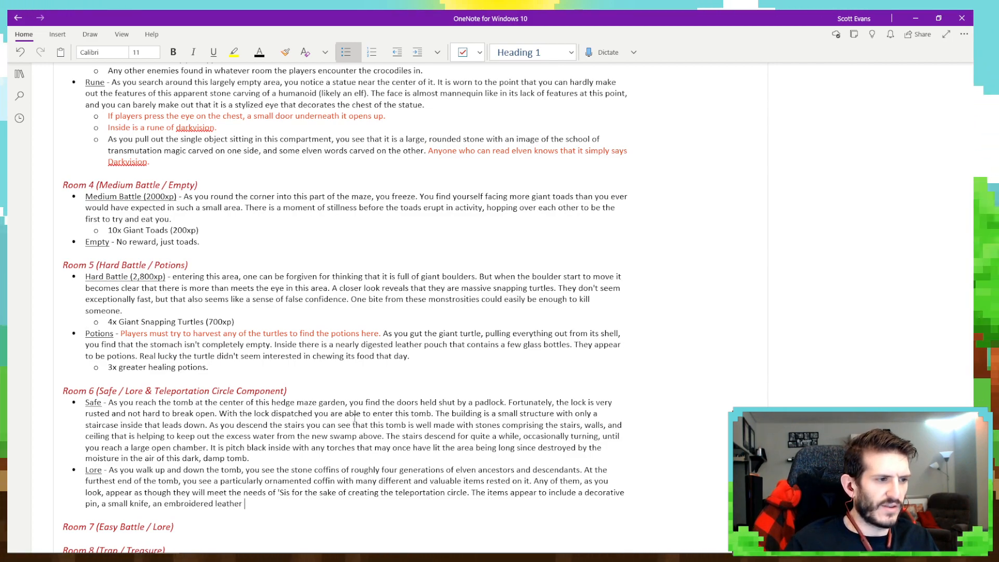
text(pouch, and)
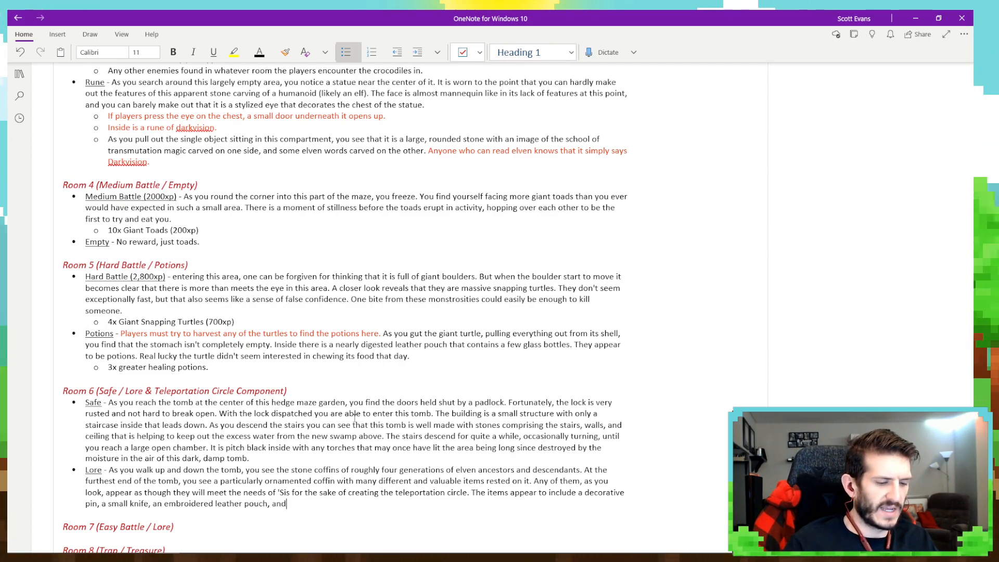
text(a well)
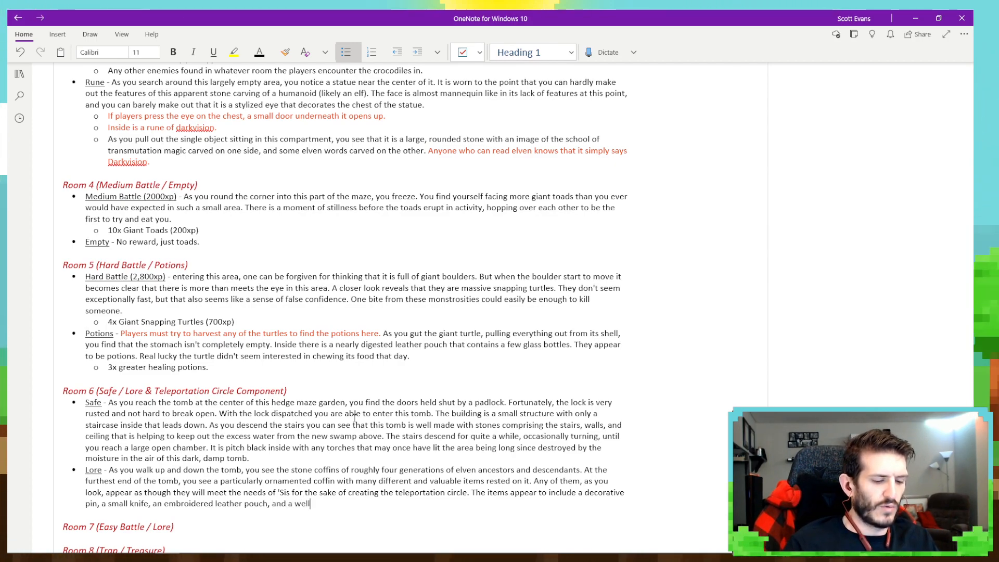
text(-jewele)
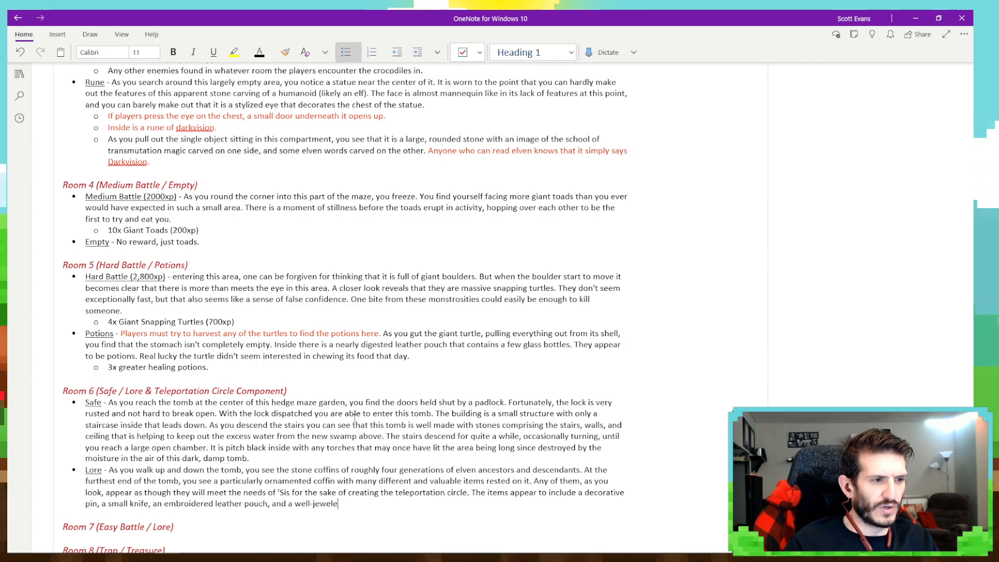
text(d ring)
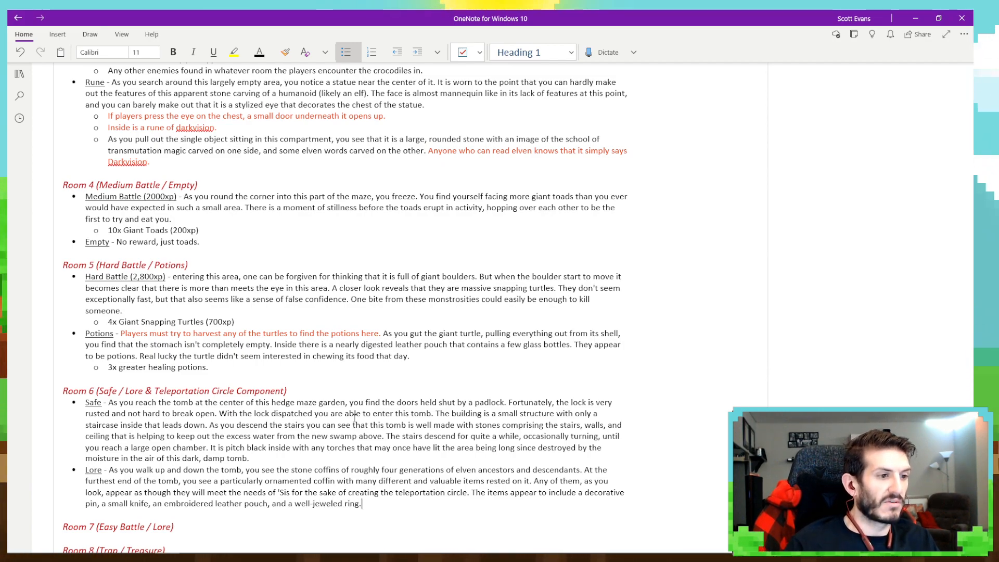
text(.)
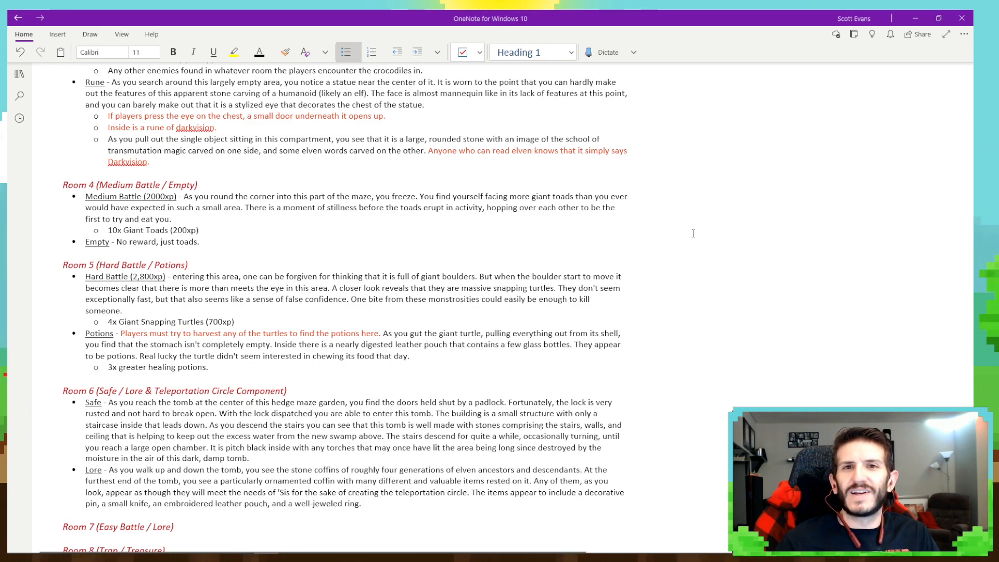
Add a bullet under the Room 7 heading and begin it with the underlined label "Easy Battle (".
scroll(452, 254, down, 6)
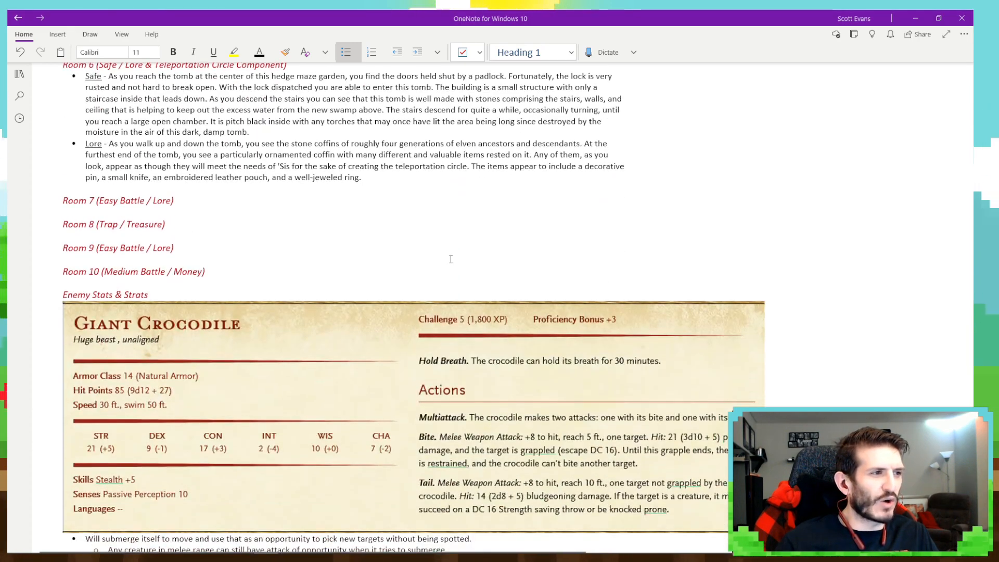
click(197, 198)
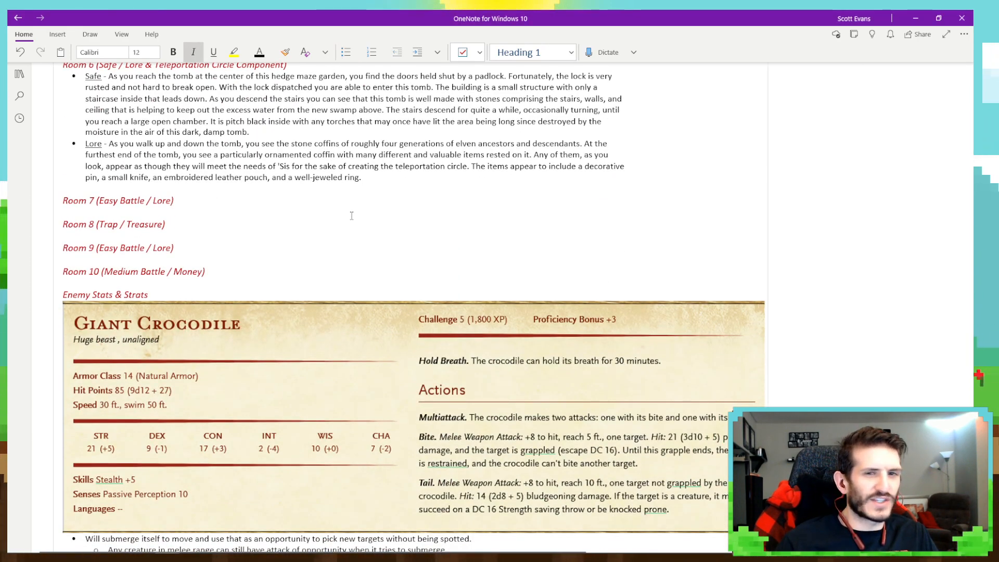
key(Return)
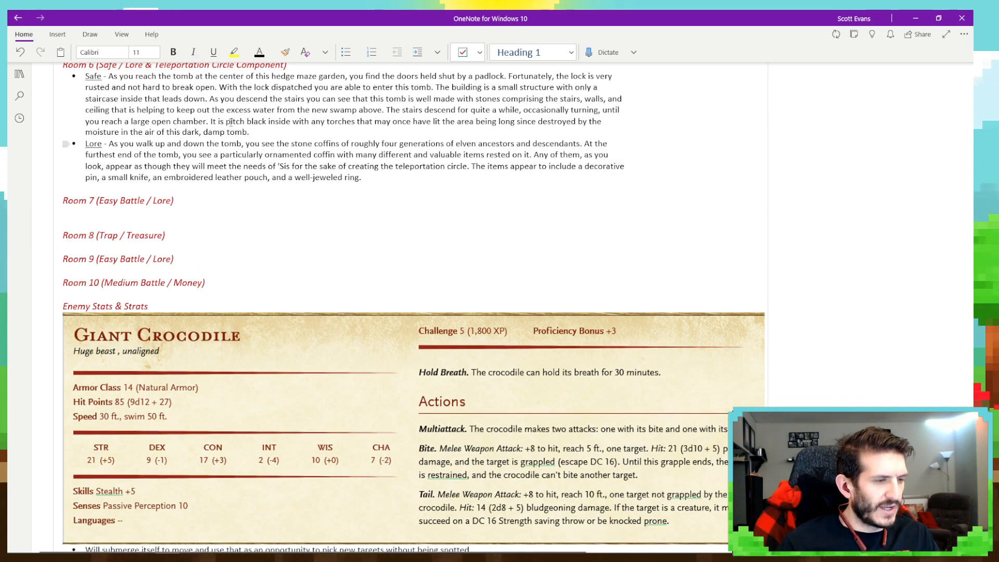
click(346, 54)
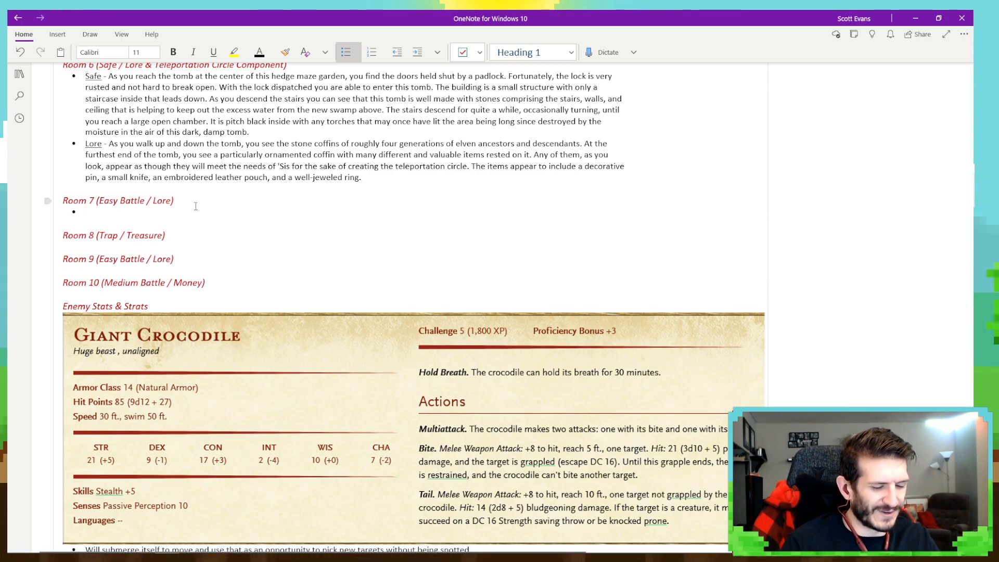
text(attle ()
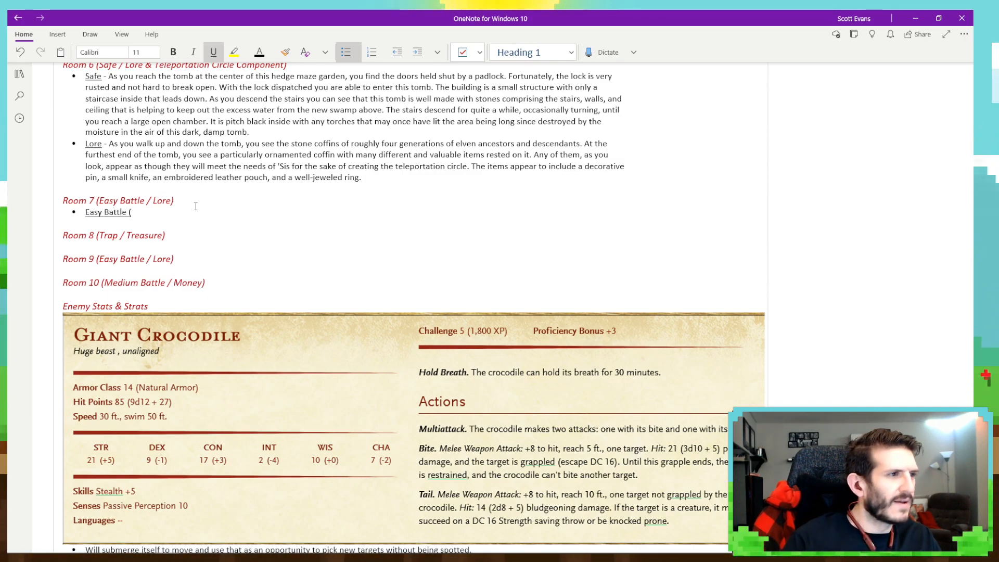
Review the XP breakdown and enemy values in the Floor-Wide Notes, plus the battle entries of the earlier rooms.
scroll(195, 206, up, 15)
scroll(168, 211, up, 12)
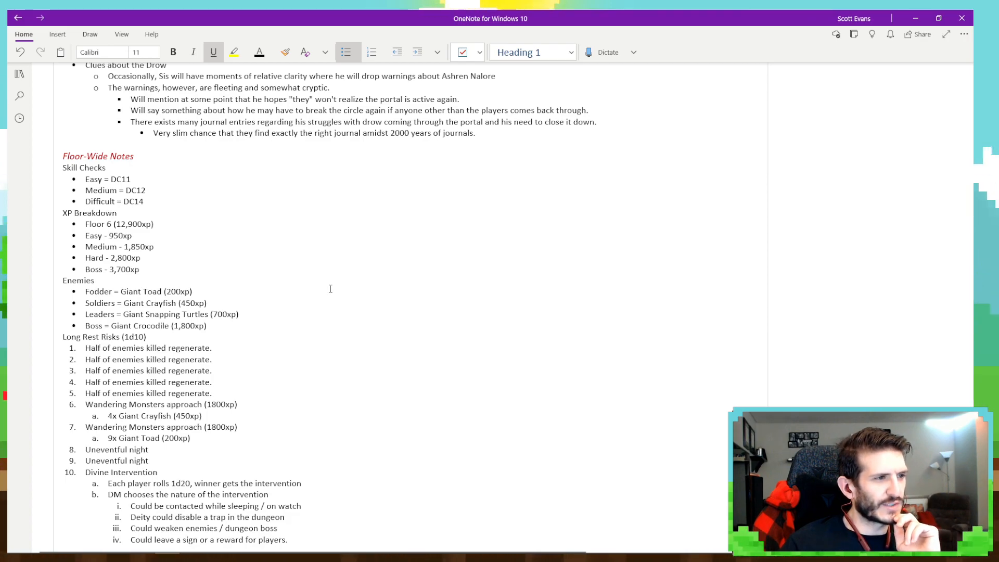
scroll(327, 290, down, 8)
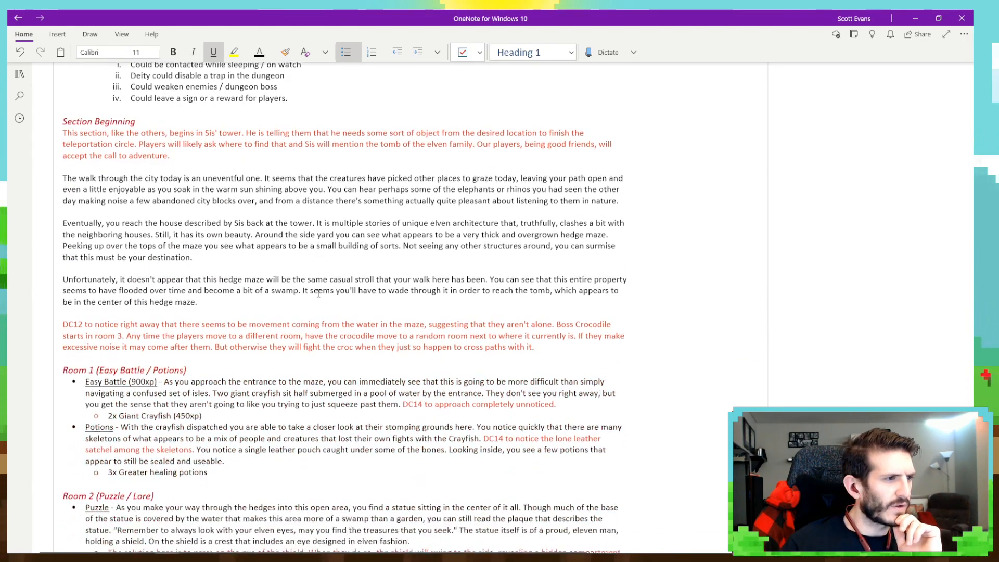
scroll(318, 293, down, 1)
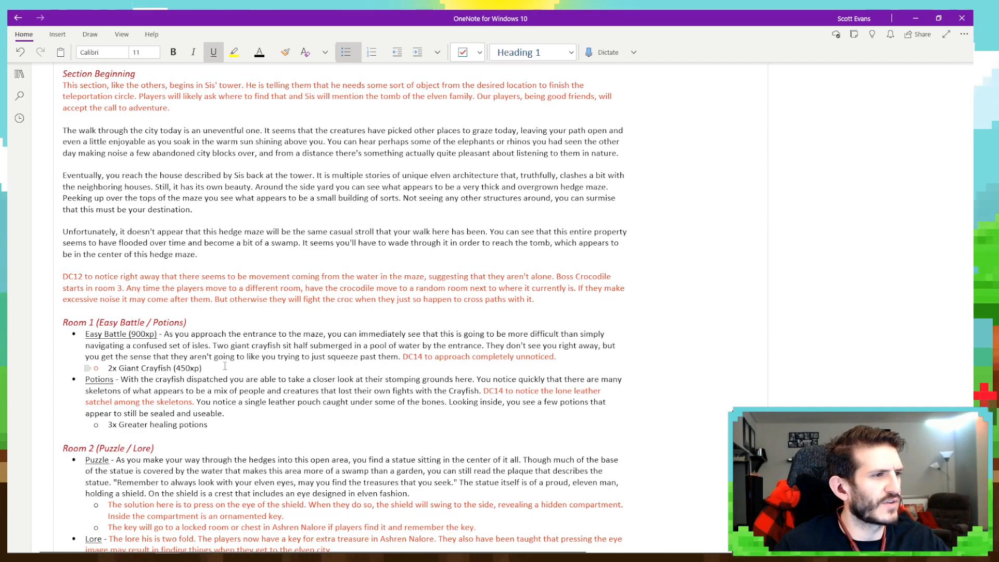
scroll(225, 366, down, 3)
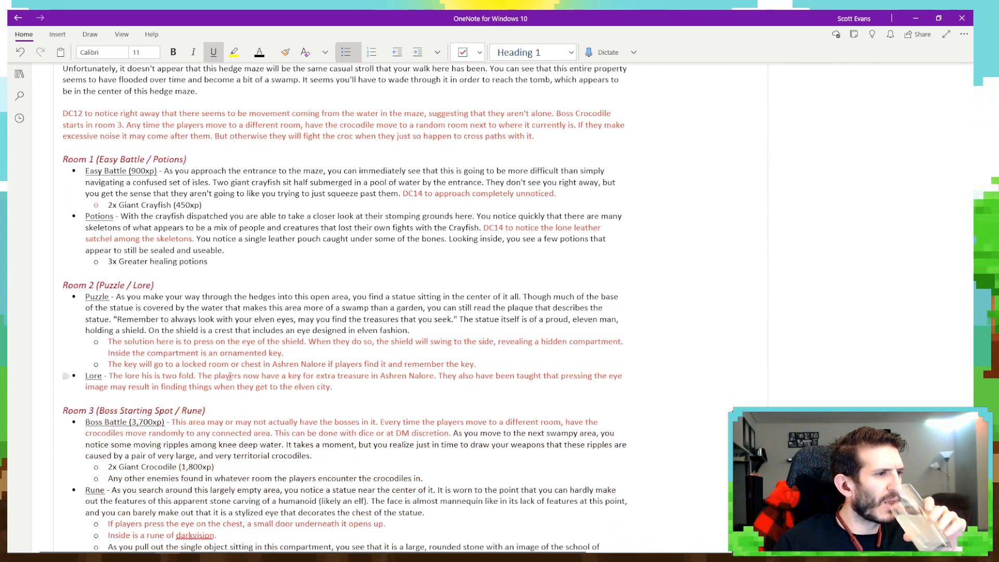
scroll(230, 375, down, 9)
scroll(232, 370, down, 3)
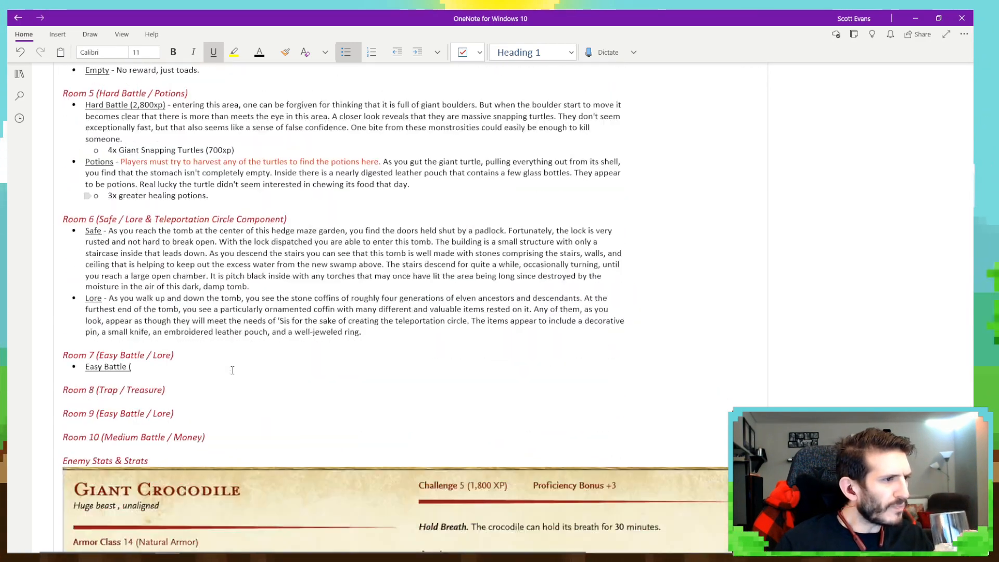
scroll(232, 370, down, 1)
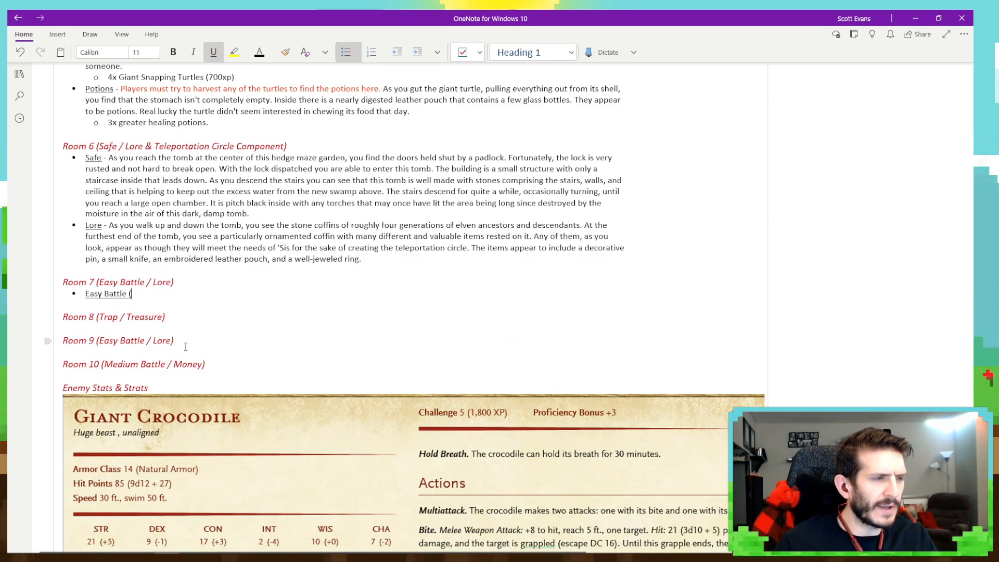
Check the enemy XP values in the Floor-Wide Notes and complete Room 7's underlined label as "Easy Battle (1000xp)".
scroll(185, 347, up, 15)
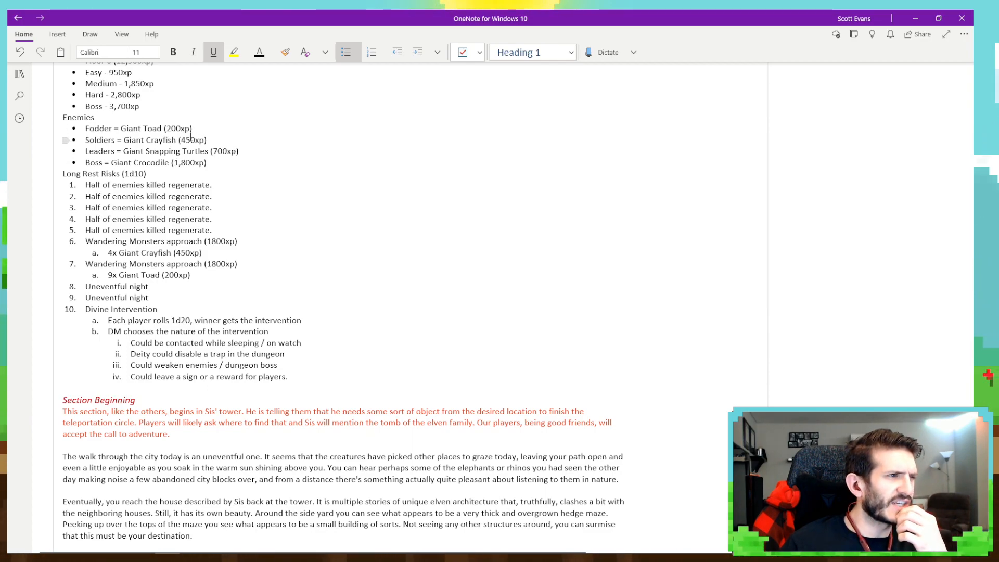
scroll(154, 145, up, 3)
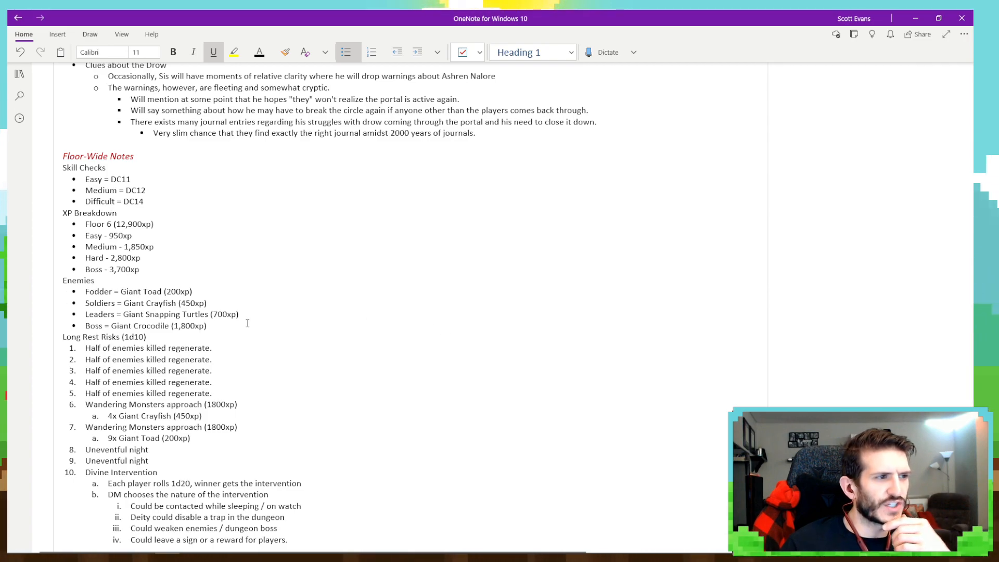
scroll(284, 344, down, 20)
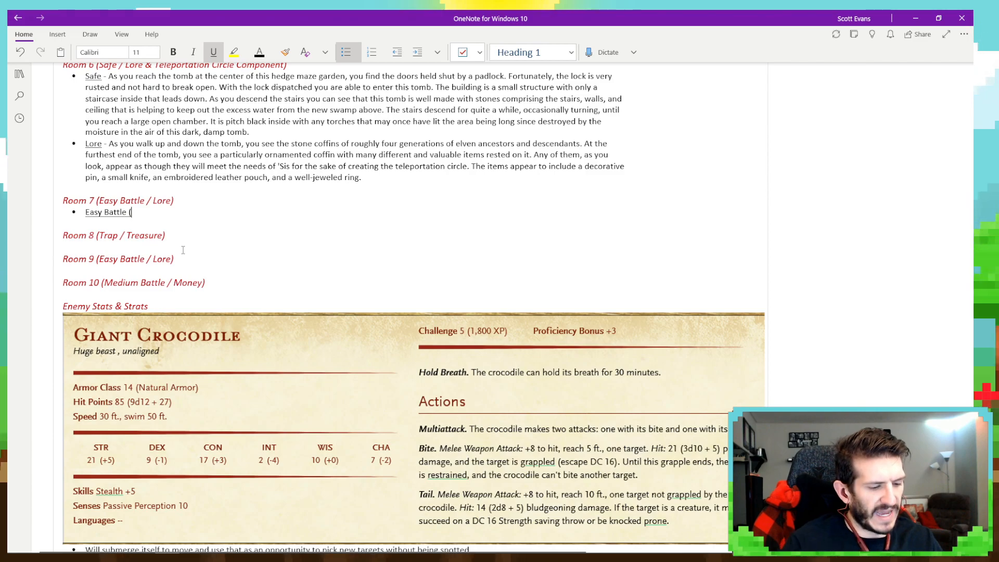
text(1000xp)
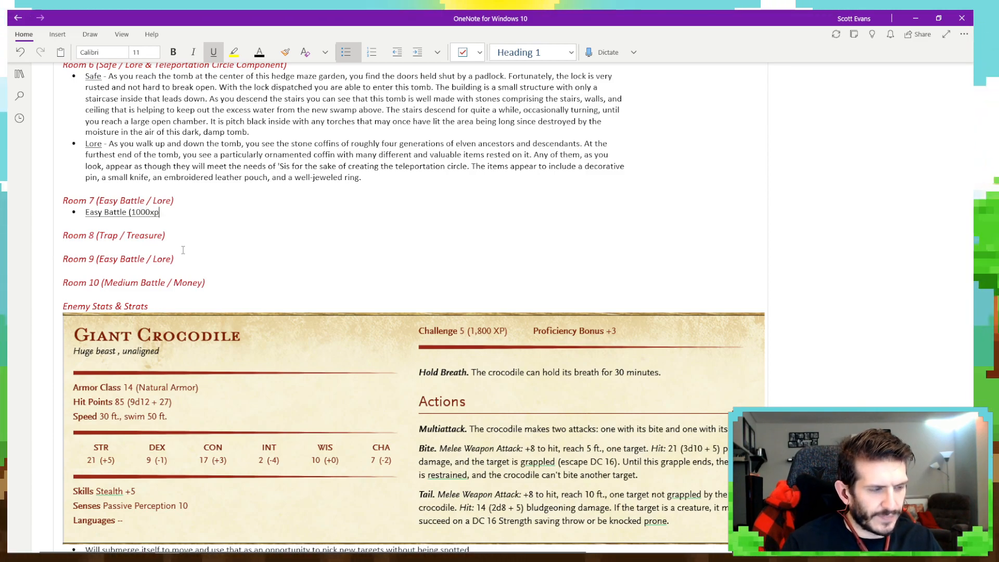
text())
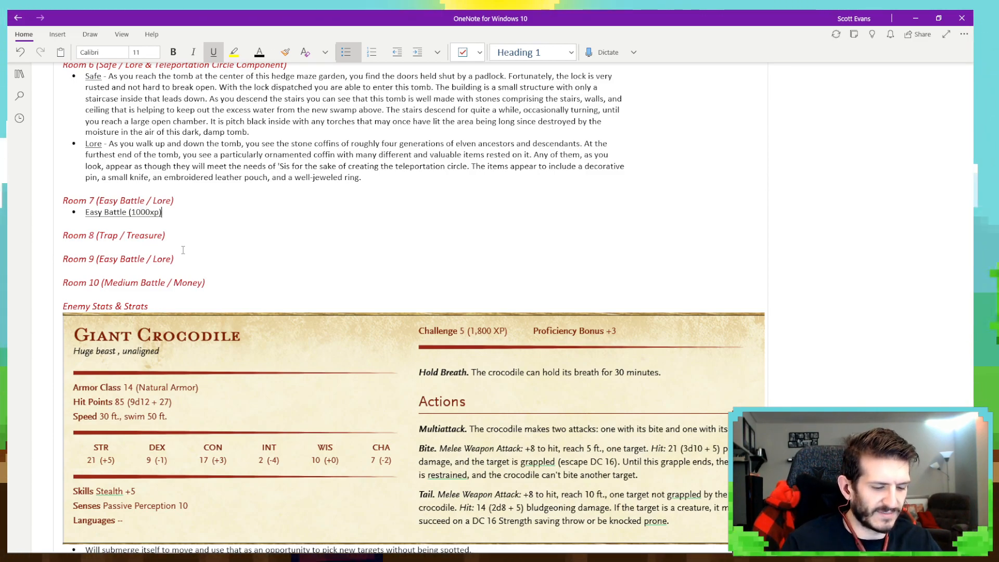
Add a dash after Room 7's "Easy Battle (1000xp)" label and start an indented sub-bullet beneath it with "5x".
text( -)
key(Return)
key(Tab)
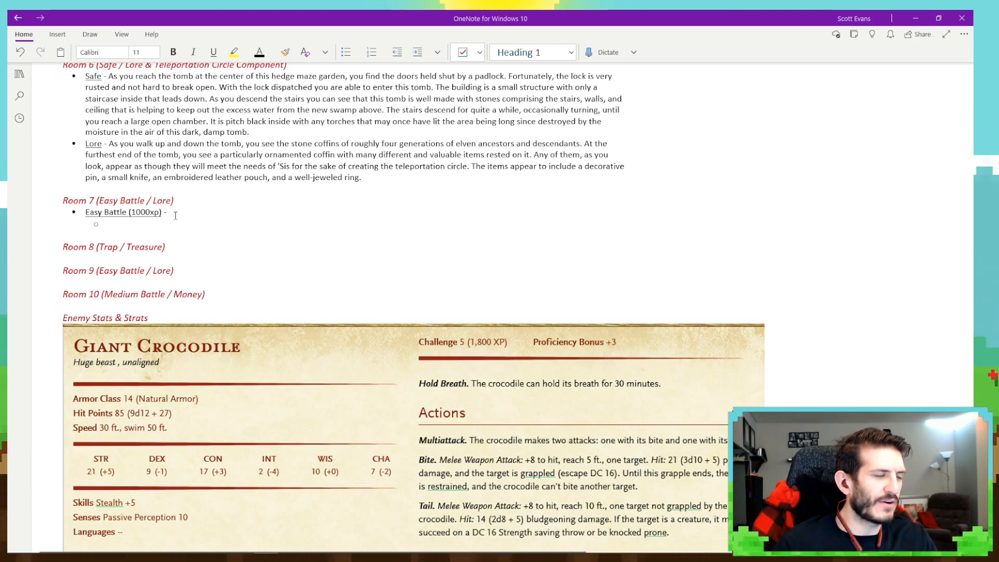
click(234, 226)
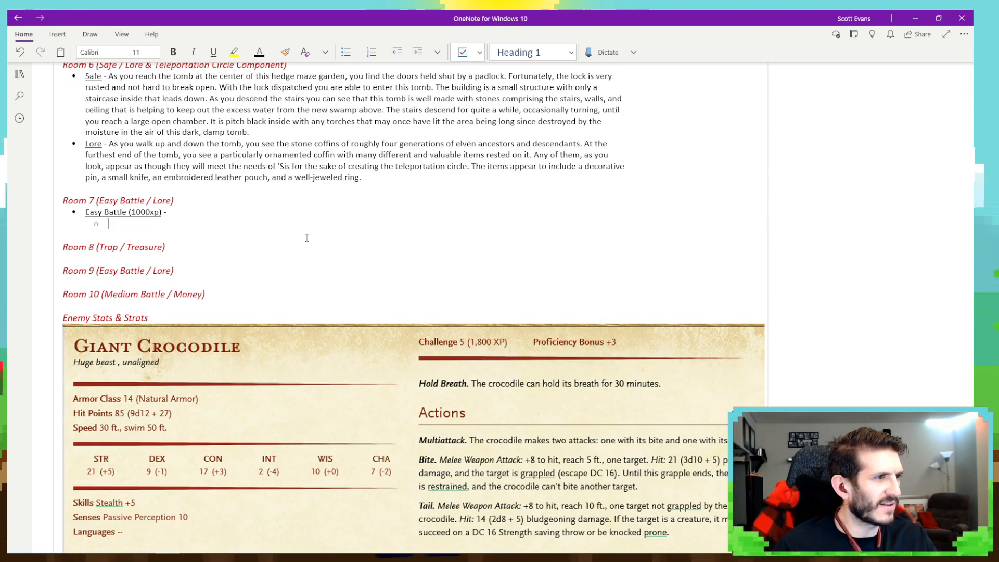
text(5x)
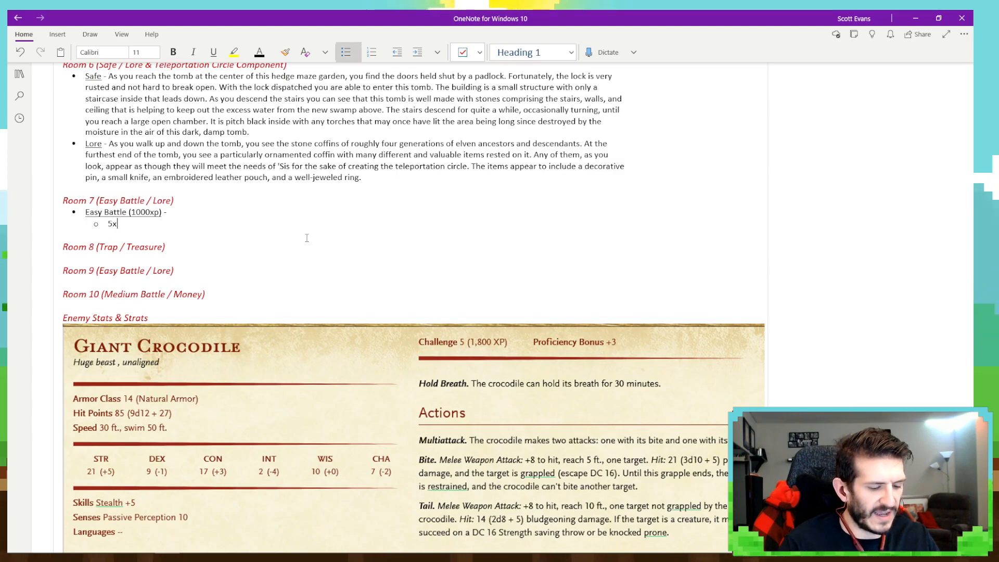
Copy "Giant Toads (200xp)" from Room 4's enemy line and paste it after "5x" in Room 7's sub-bullet.
scroll(255, 245, up, 5)
scroll(255, 246, up, 6)
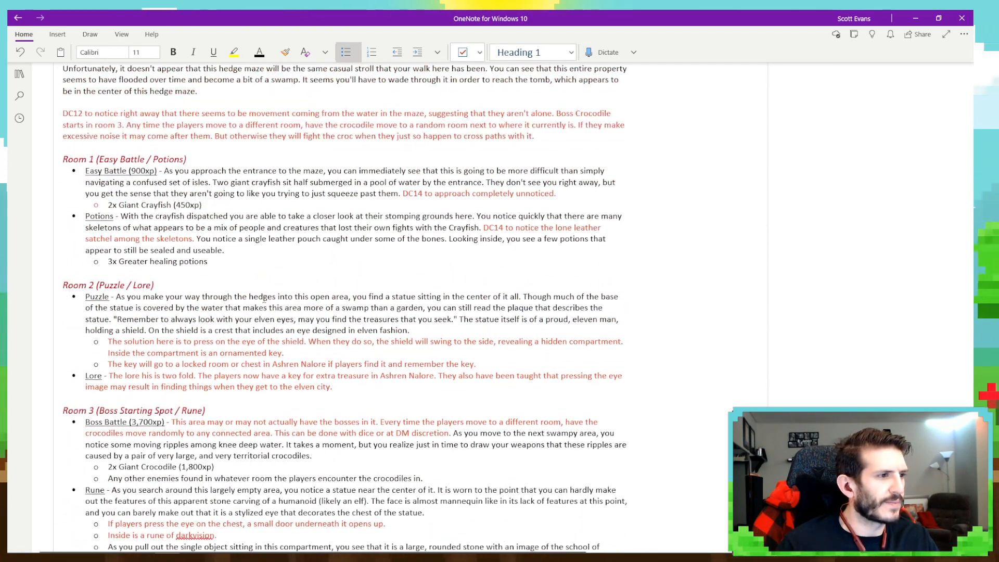
scroll(272, 245, down, 3)
scroll(186, 219, up, 3)
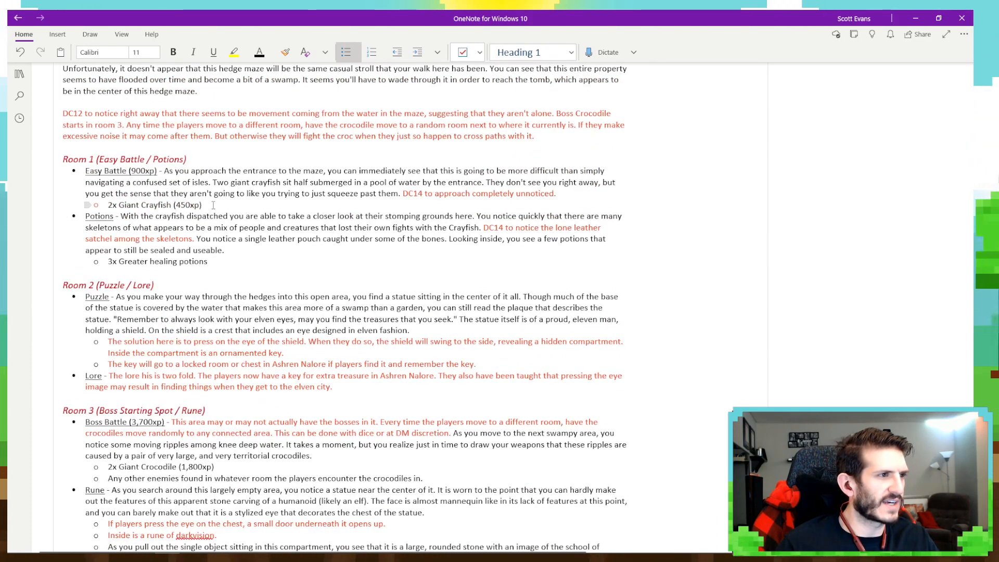
scroll(186, 219, up, 3)
scroll(233, 262, down, 3)
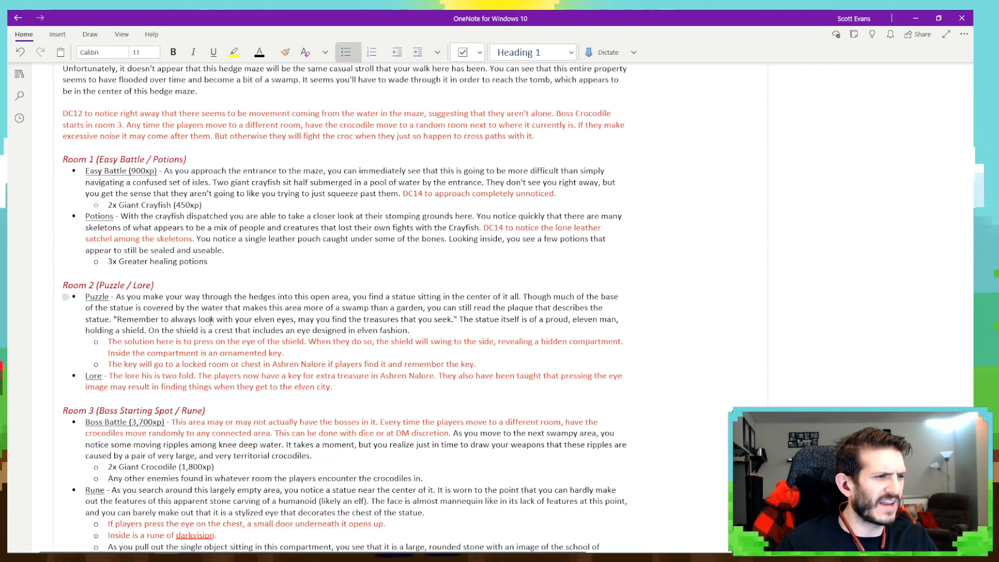
scroll(210, 321, down, 3)
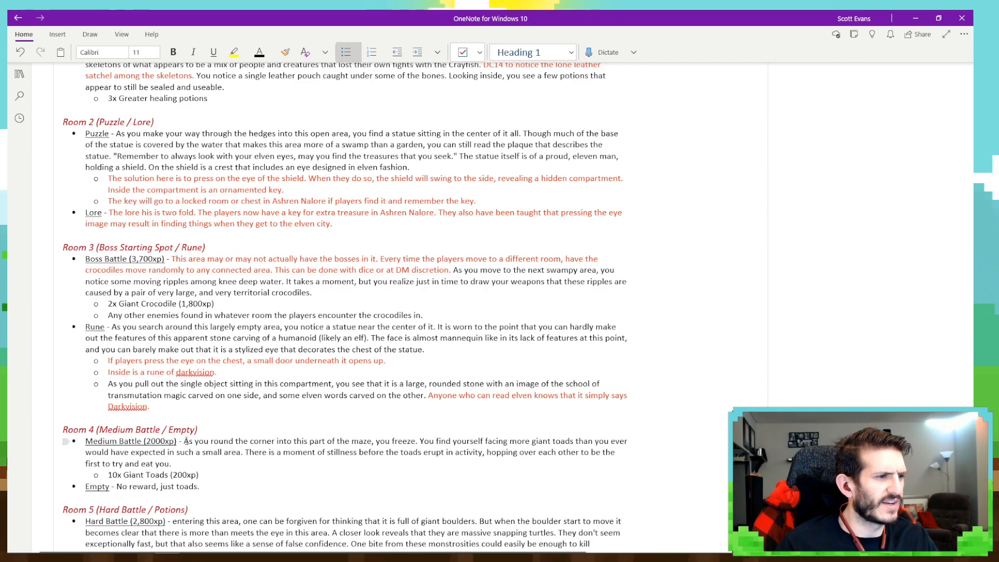
scroll(186, 442, down, 3)
drag(124, 312, 199, 312)
key(ctrl+c)
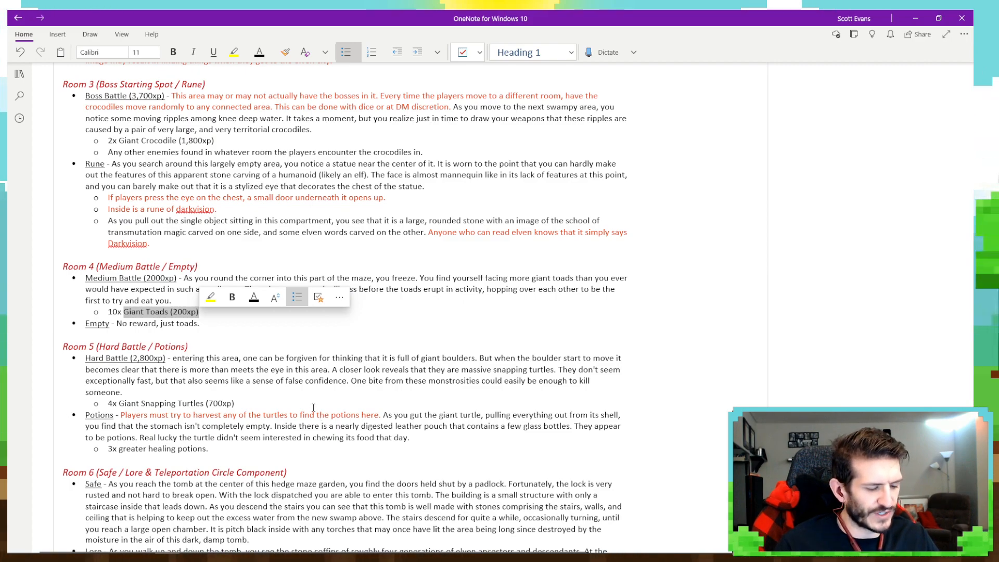
scroll(123, 144, down, 9)
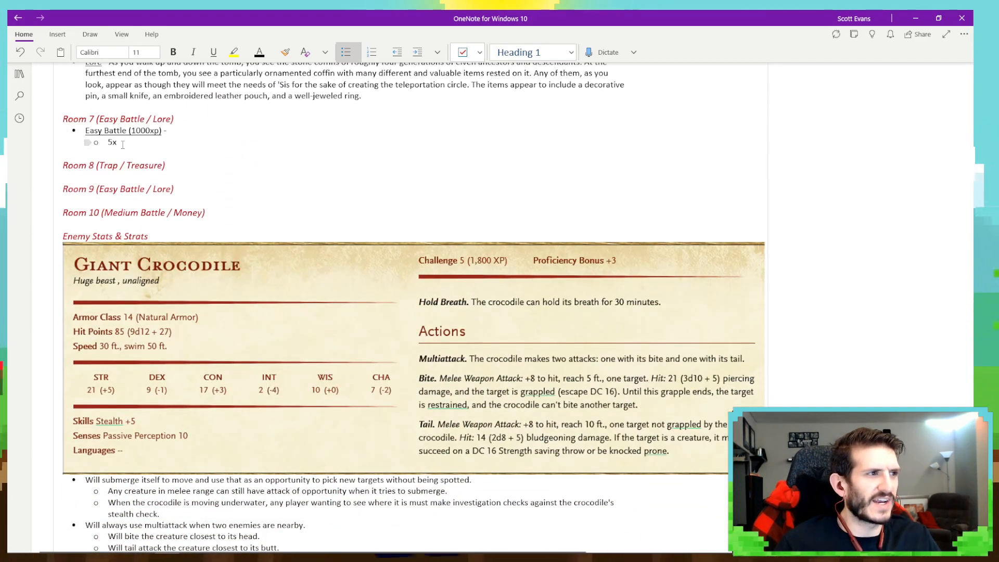
key(ctrl+v)
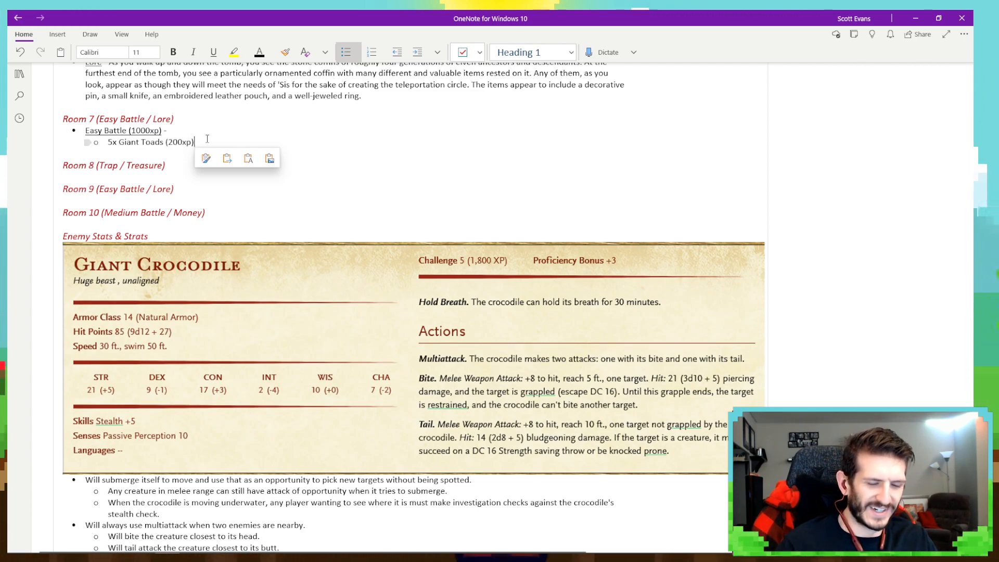
Add a main-level bullet below the Giant Toads line with the underlined label "Lore" followed by a plain dash.
key(Return)
key(shift+Tab)
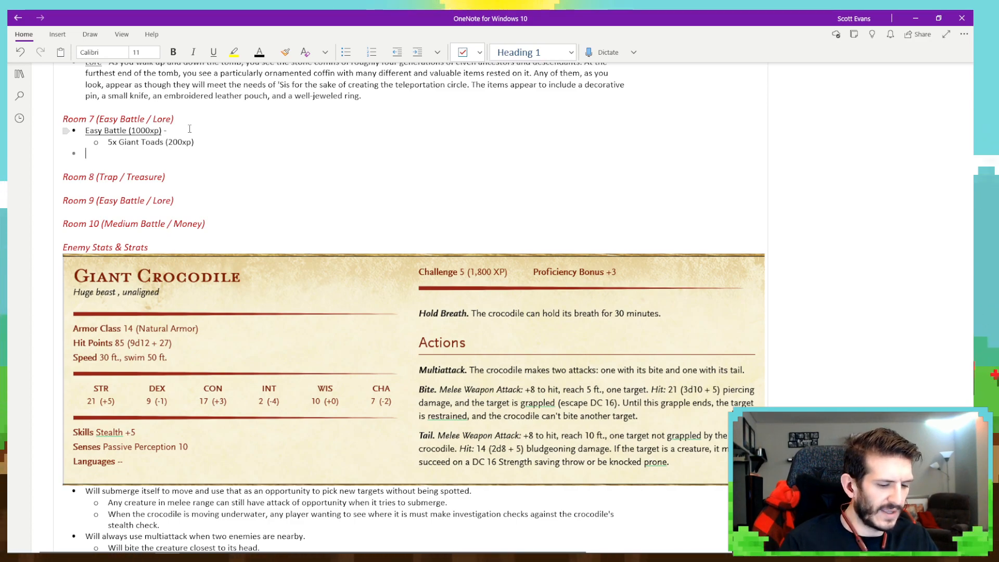
key(ctrl+u)
text(Lore)
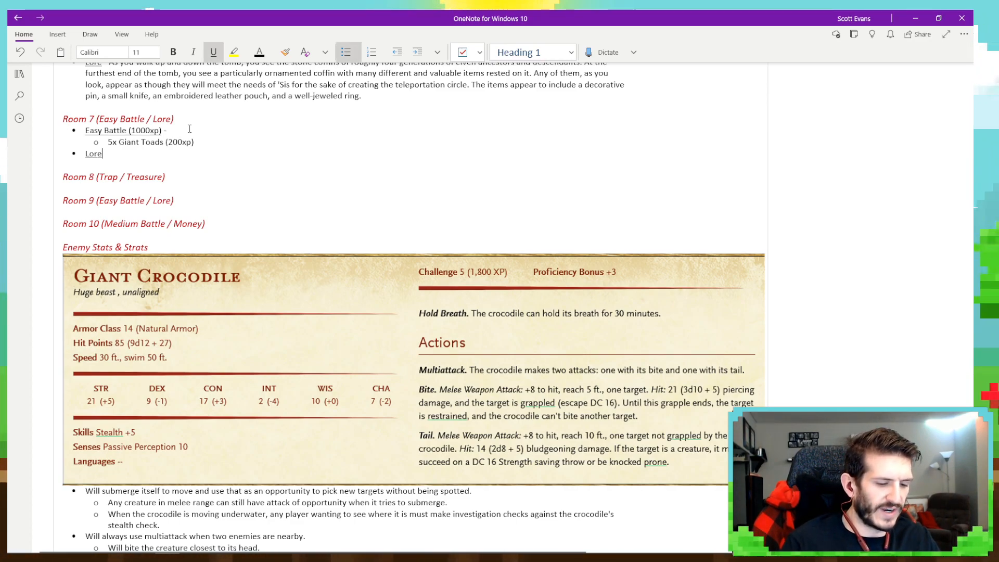
key(ctrl+u)
text(-)
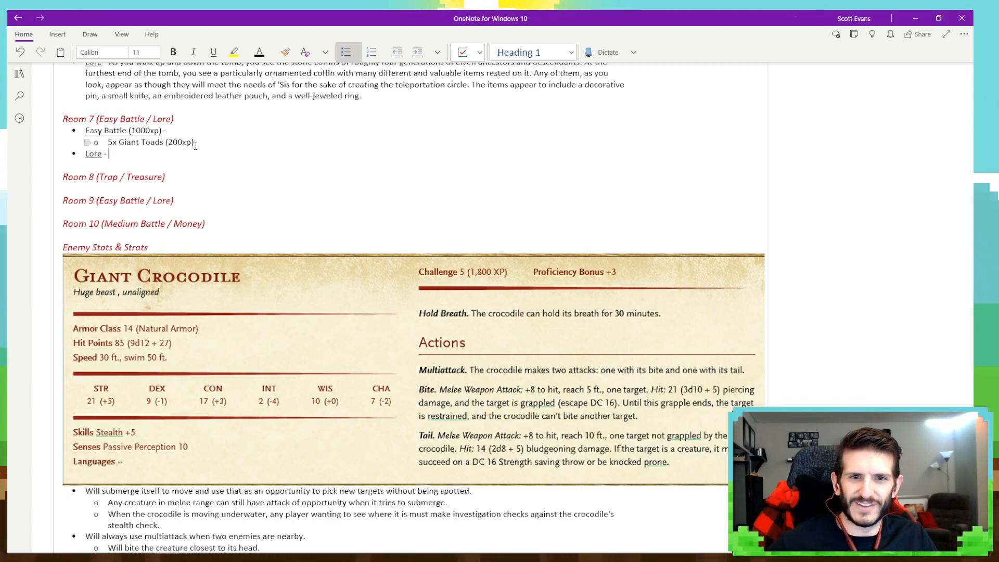
right_click(144, 197)
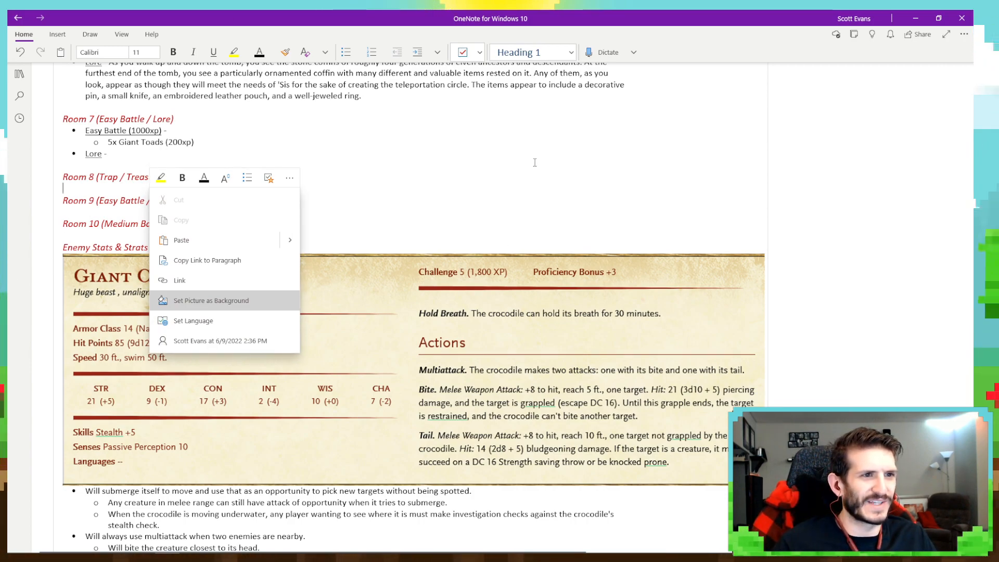
click(508, 162)
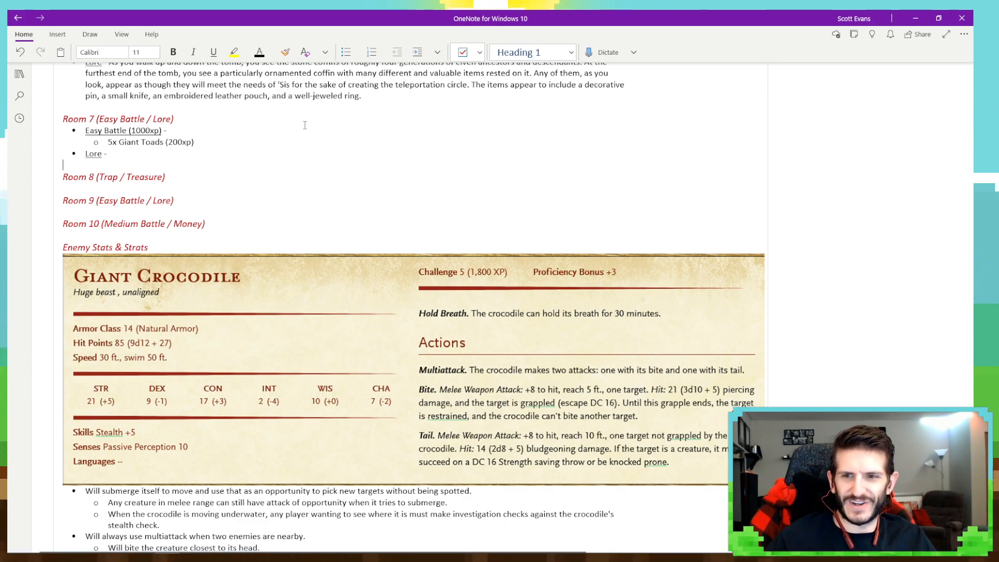
Begin Room 7's Easy Battle description with "Wading into this part of the overgrown hedge maze, you find yourself intermingling with multiple giant toads.".
click(179, 130)
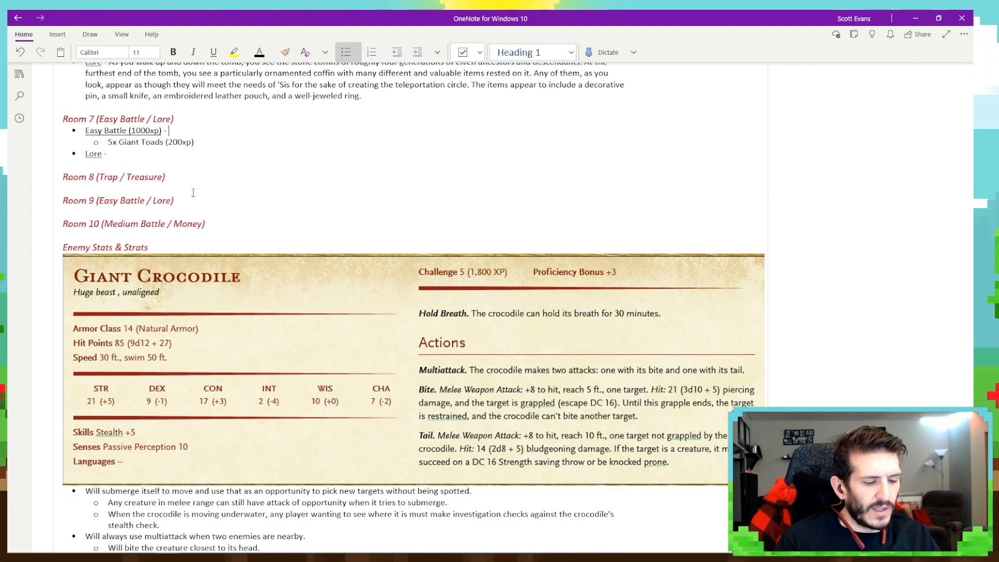
text(Wading into )
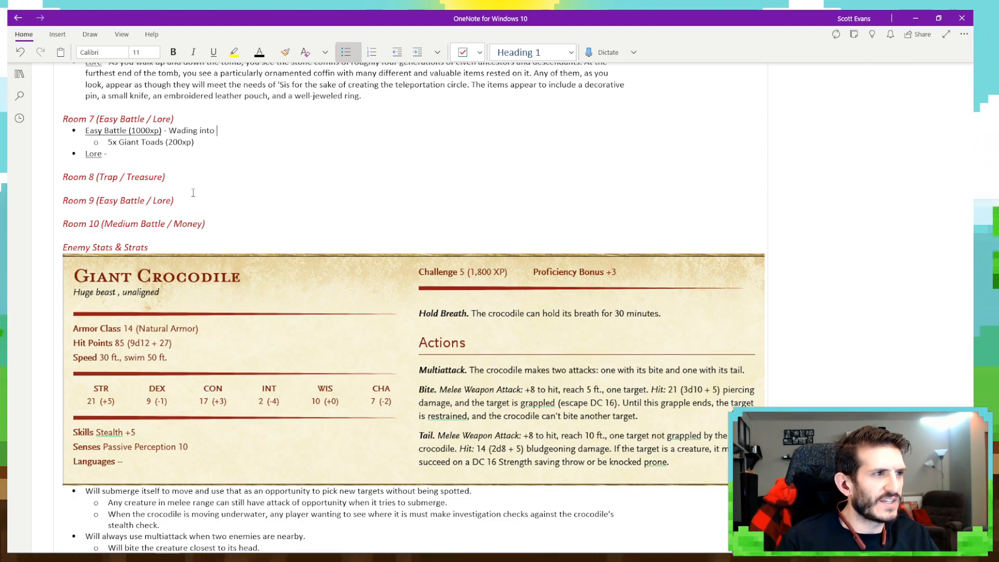
text(this part of )
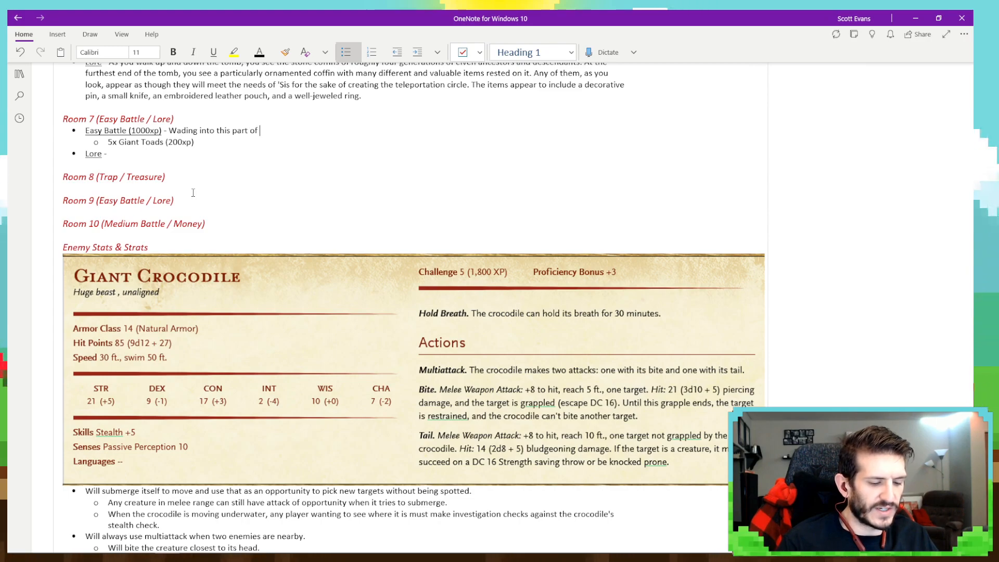
text(the overgro)
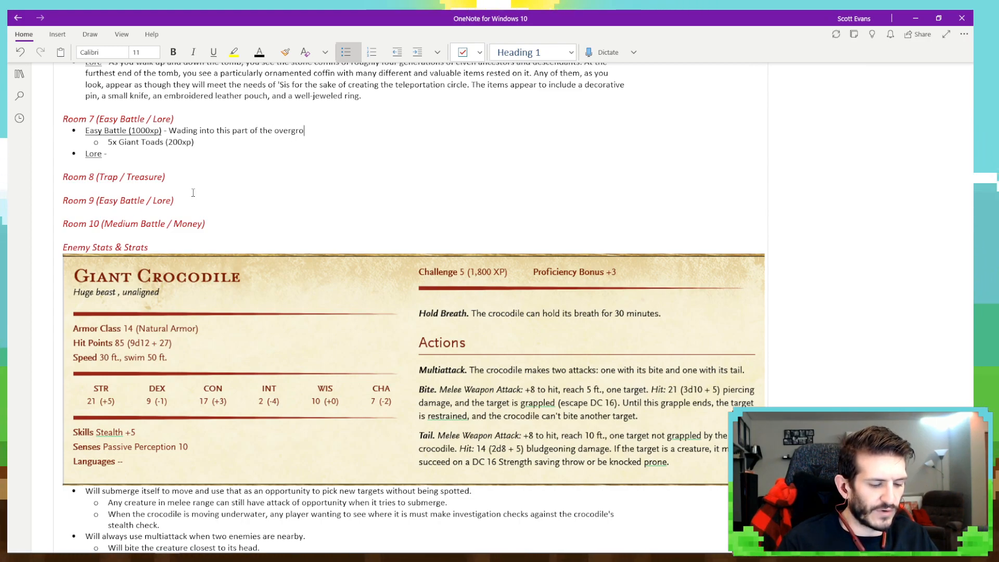
text(wn hedge maz)
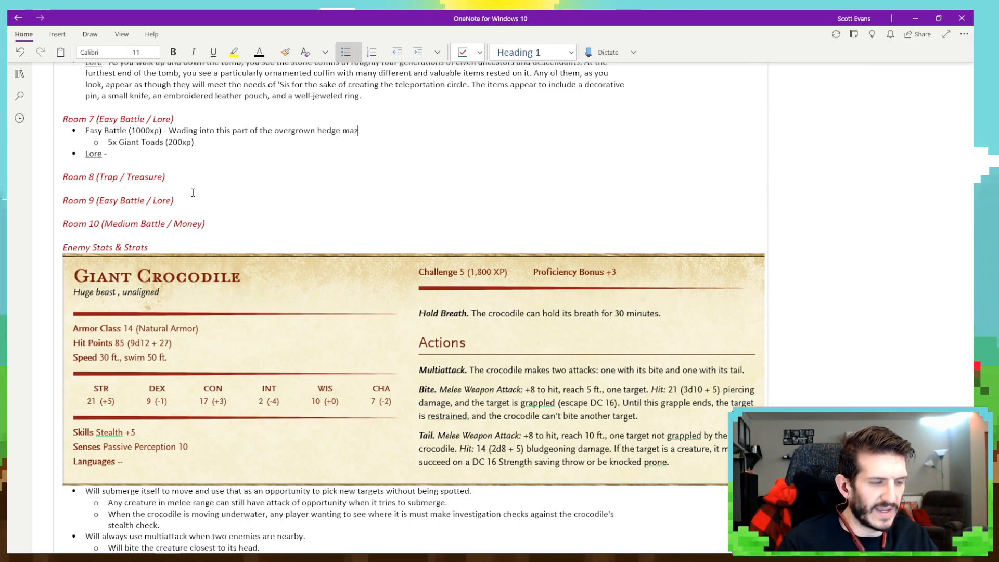
text(e, you find)
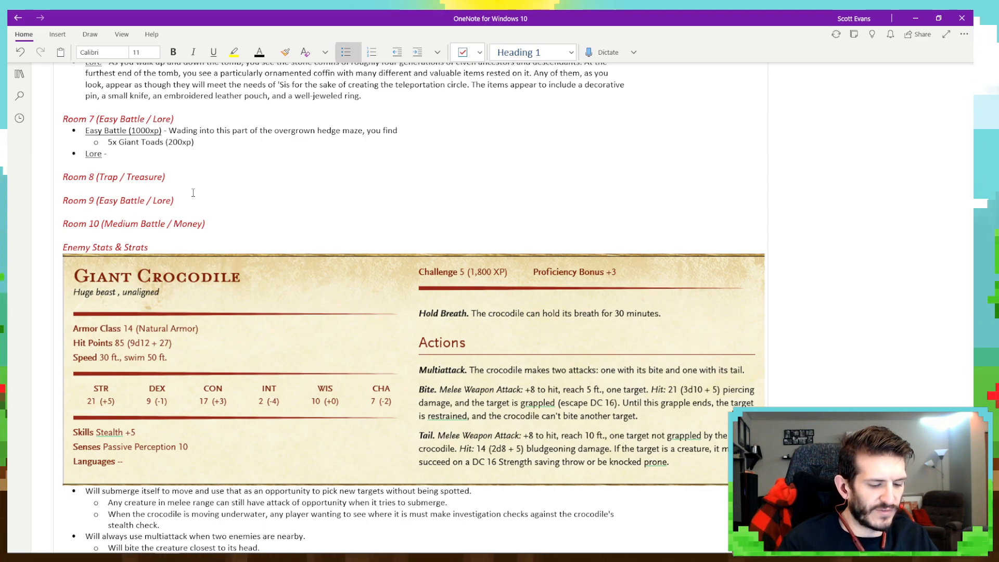
text( yourself )
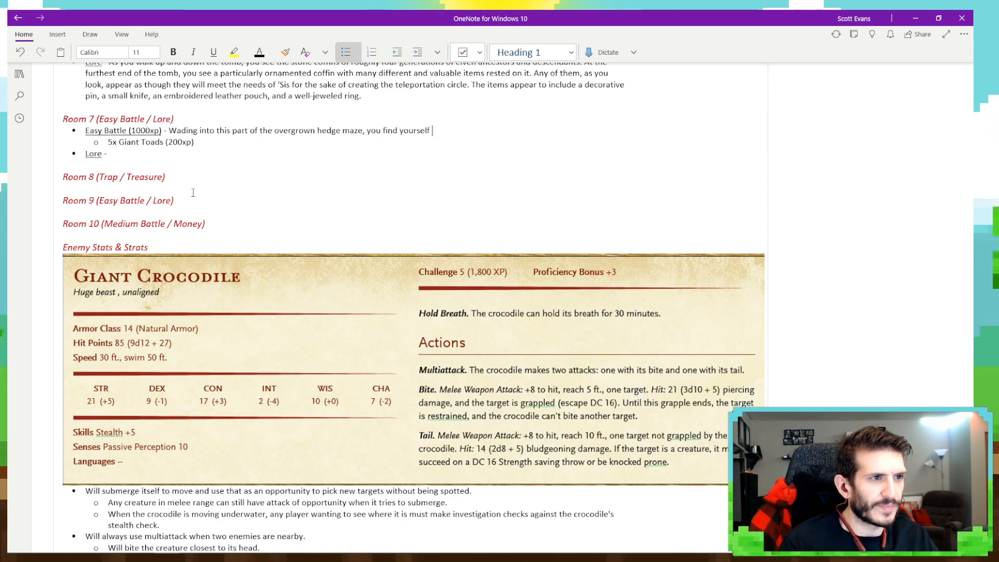
text(in)
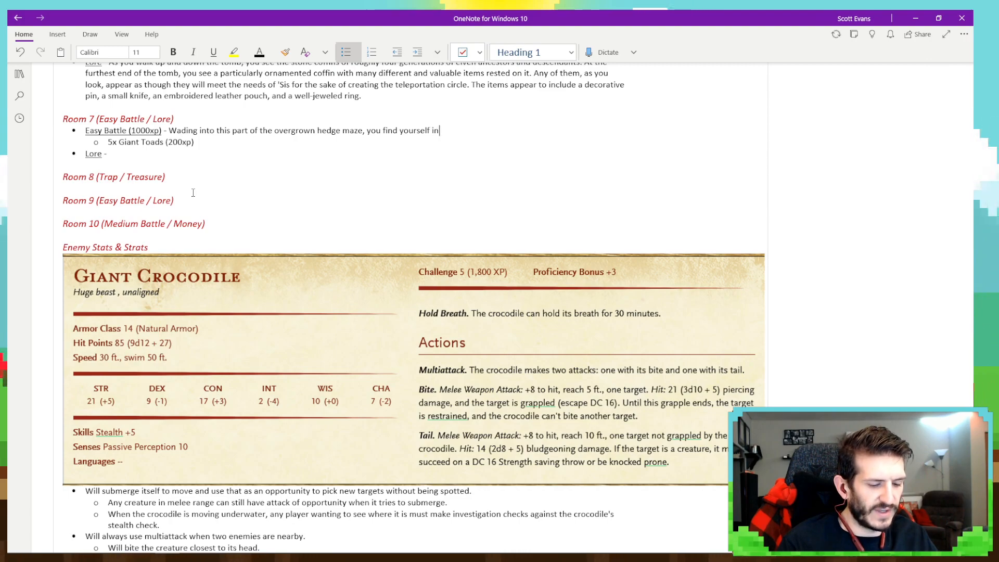
text(termingling )
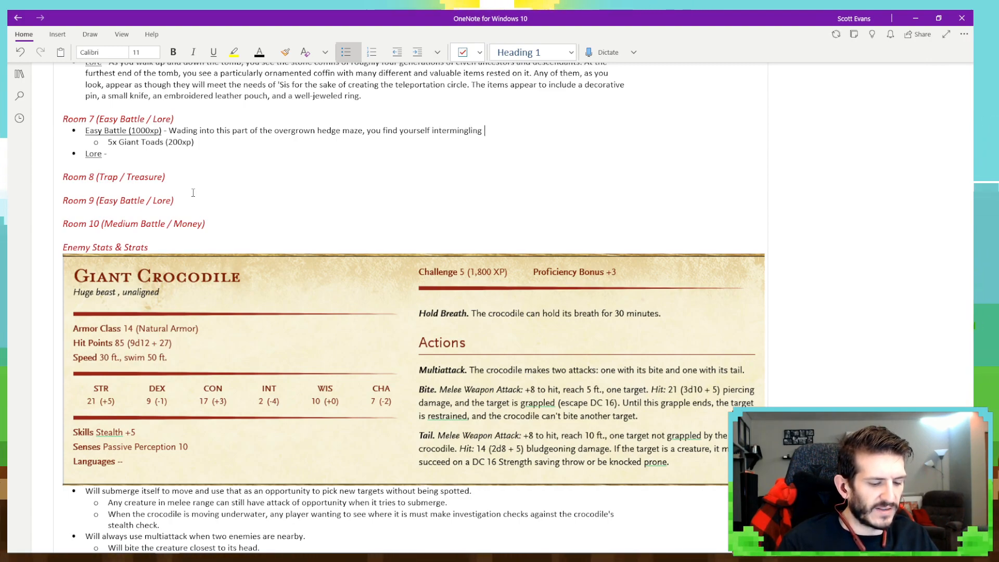
text(with a)
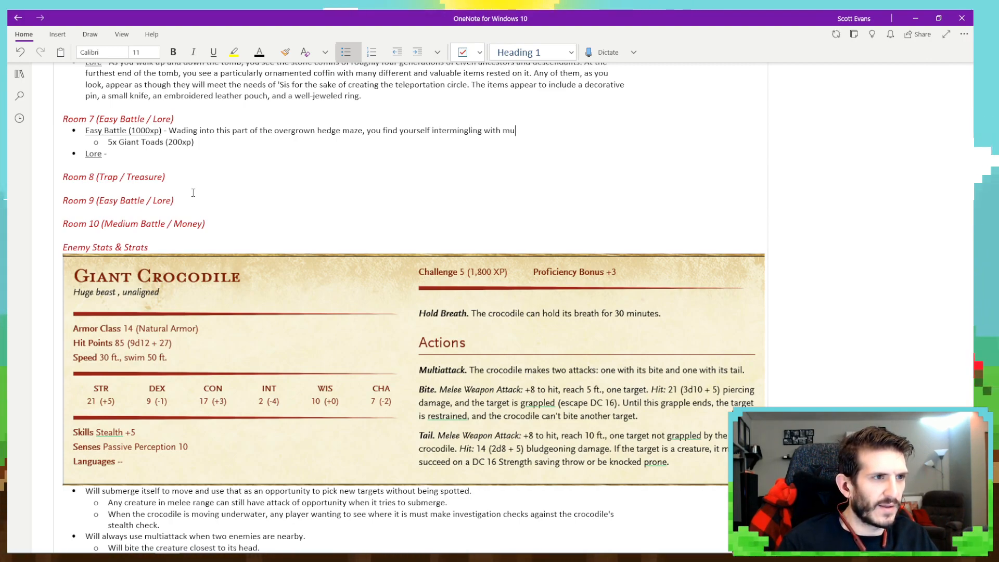
text(ltiple g)
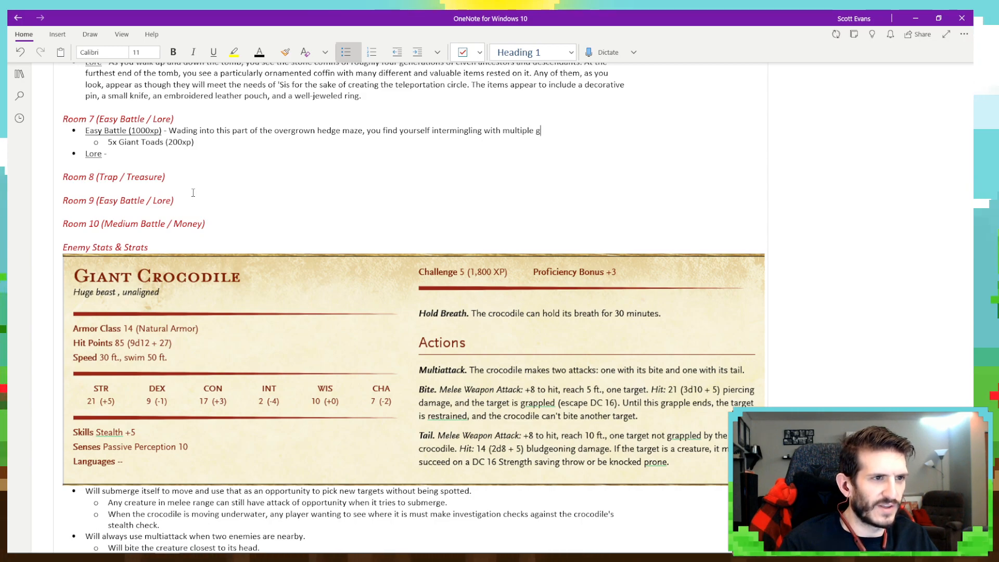
text(iant toads.)
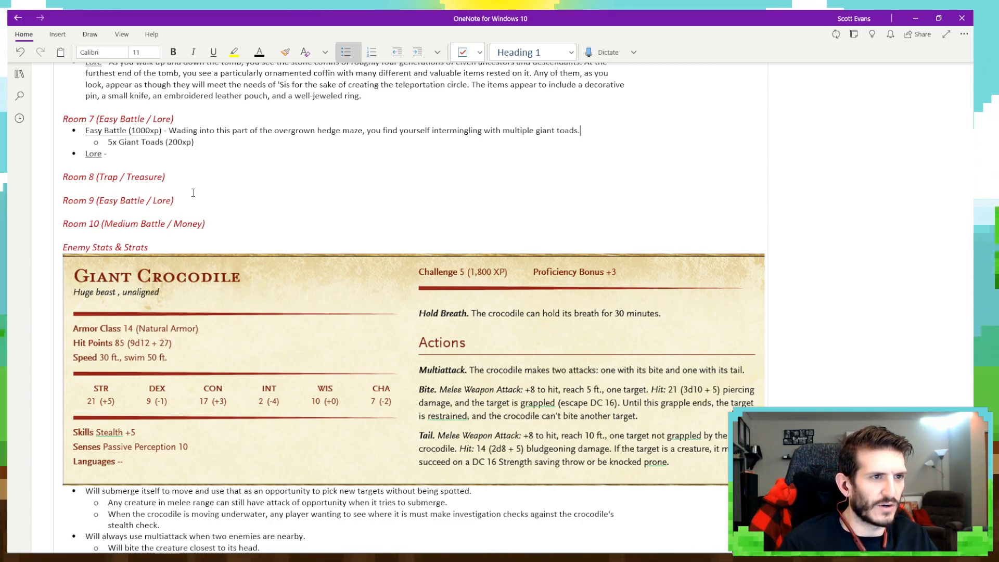
text( Th)
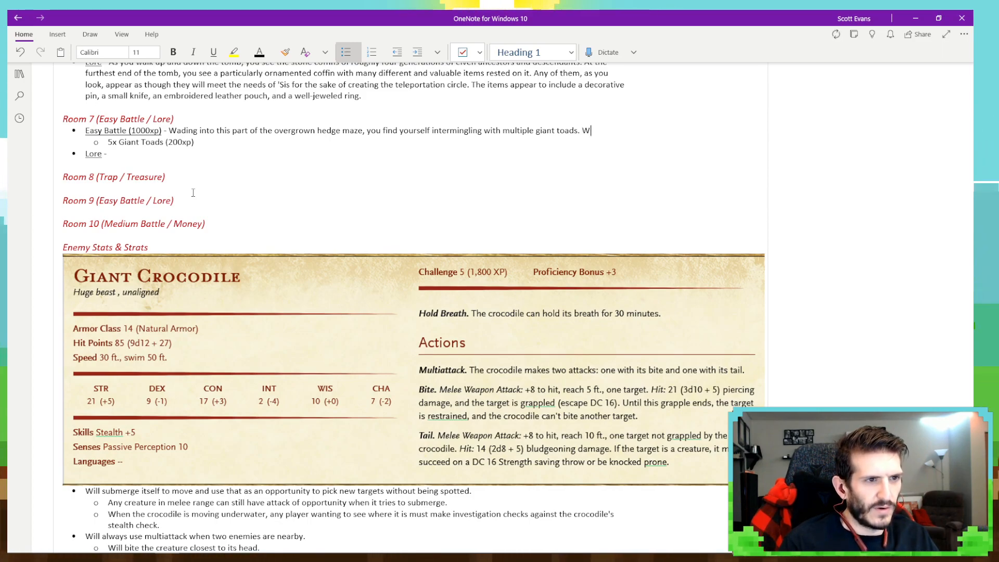
key(BackSpace)
key(BackSpace)
key(Return)
text(As they)
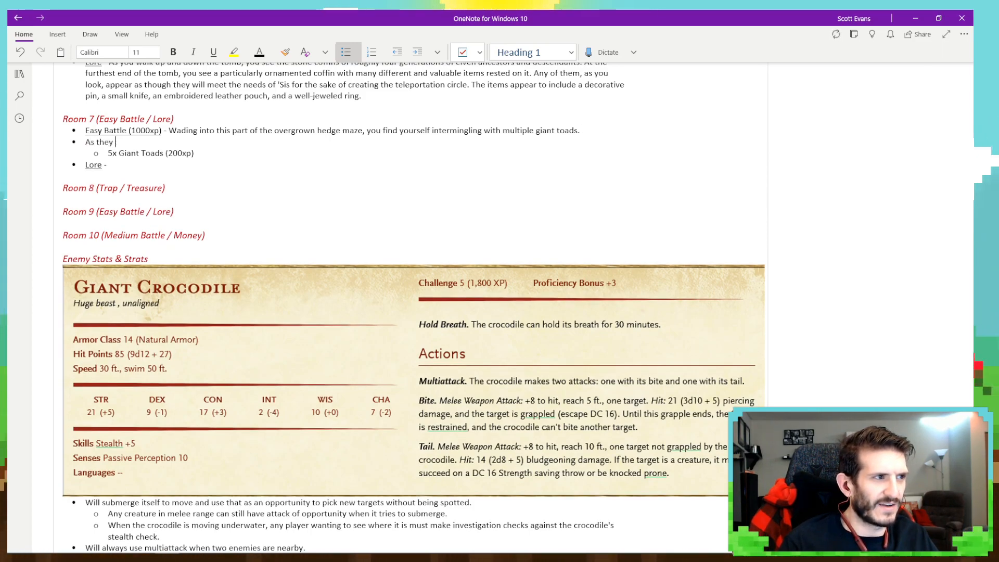
key(BackSpace)
key(BackSpace)
key(BackSpace)
key(BackSpace)
key(BackSpace)
key(BackSpace)
key(BackSpace)
key(BackSpace)
key(BackSpace)
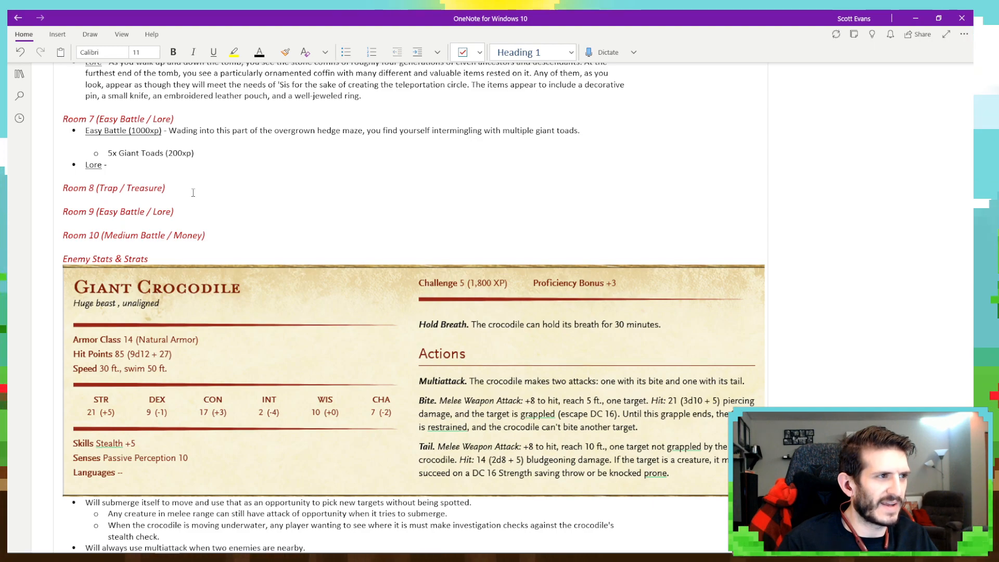
key(BackSpace)
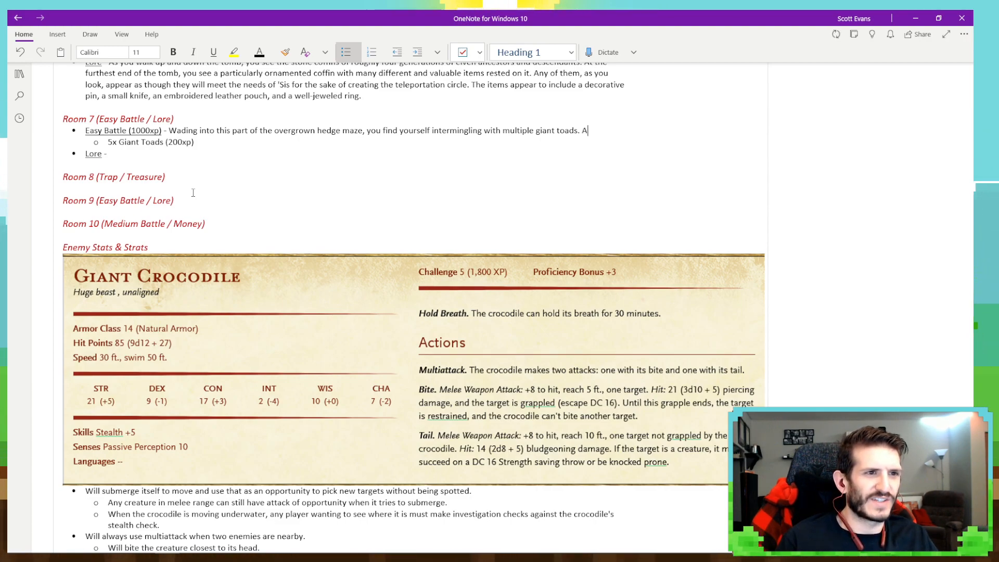
Continue Room 7's Easy Battle description with "As they notice your presence, one by one, they all seem very interested in you.".
text(s they)
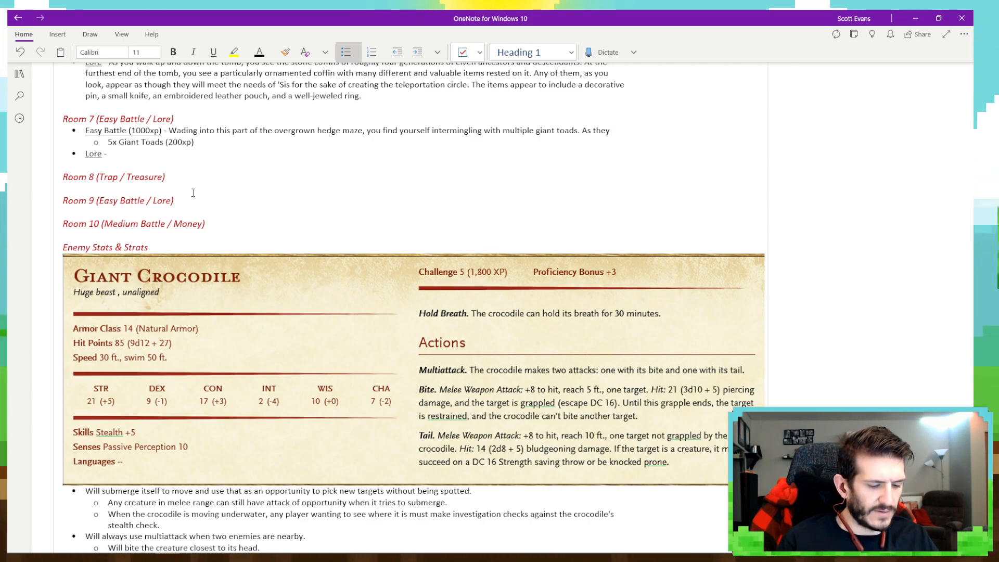
text(notice your pr)
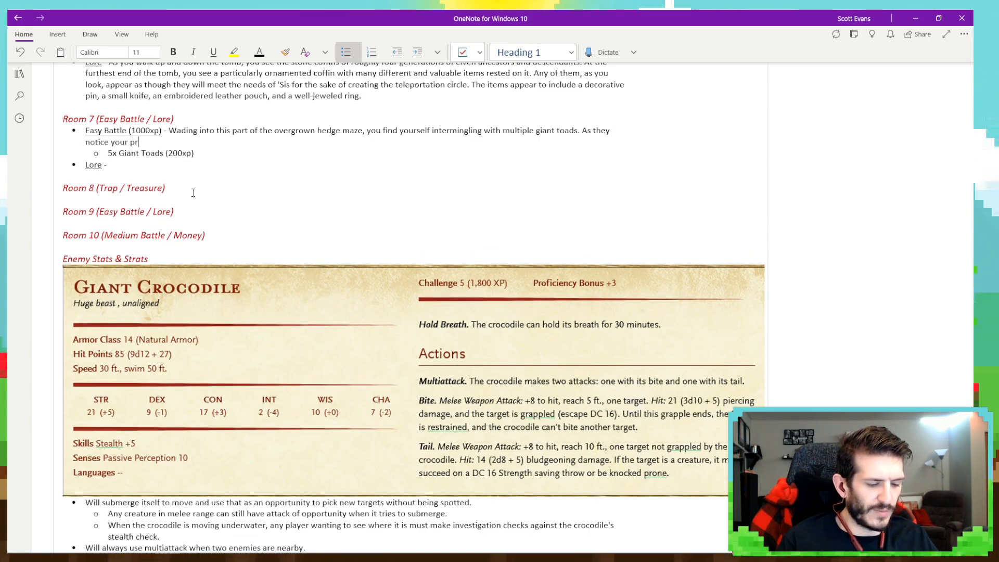
text(esence, one b)
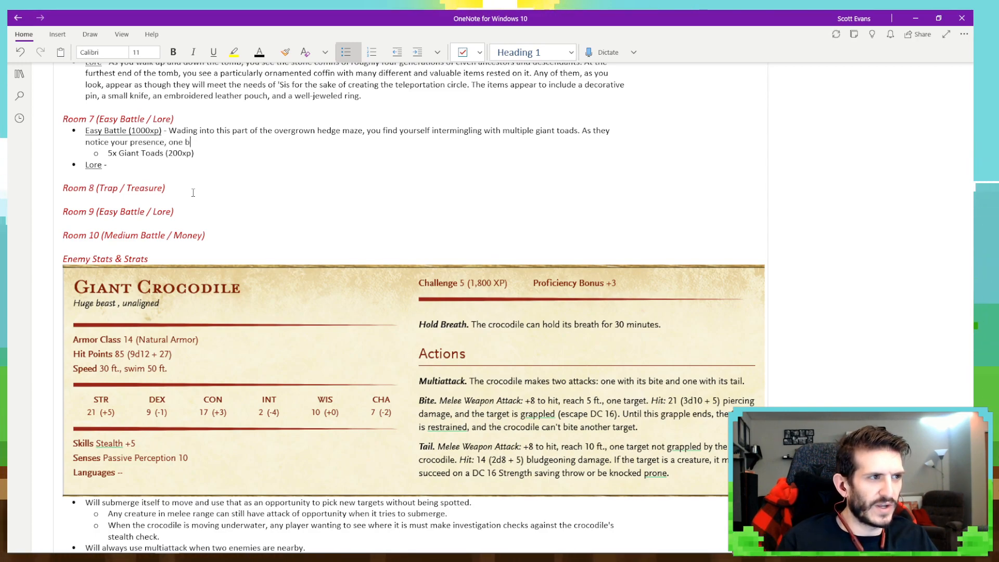
text(y one, but)
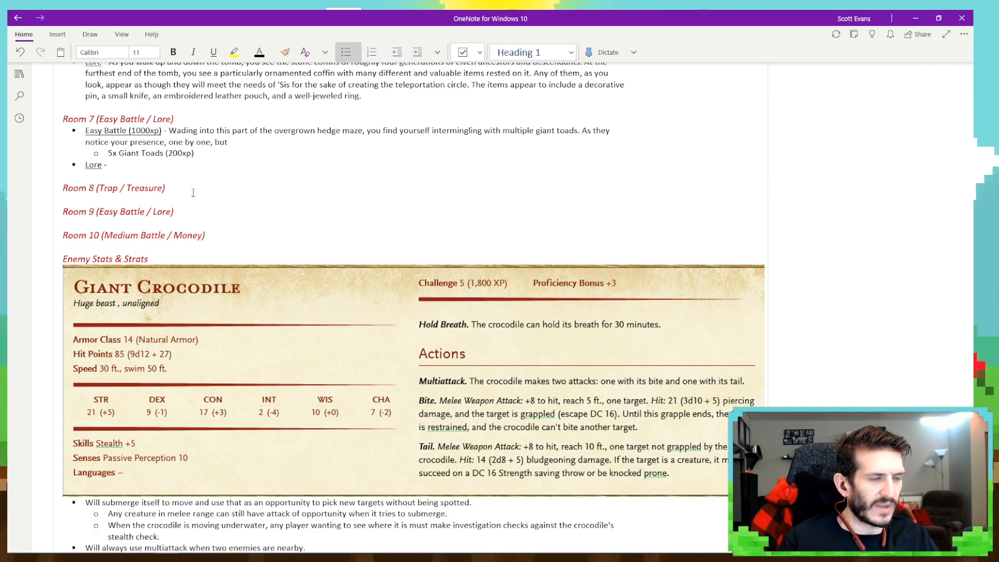
key(BackSpace)
key(BackSpace)
key(BackSpace)
text(the)
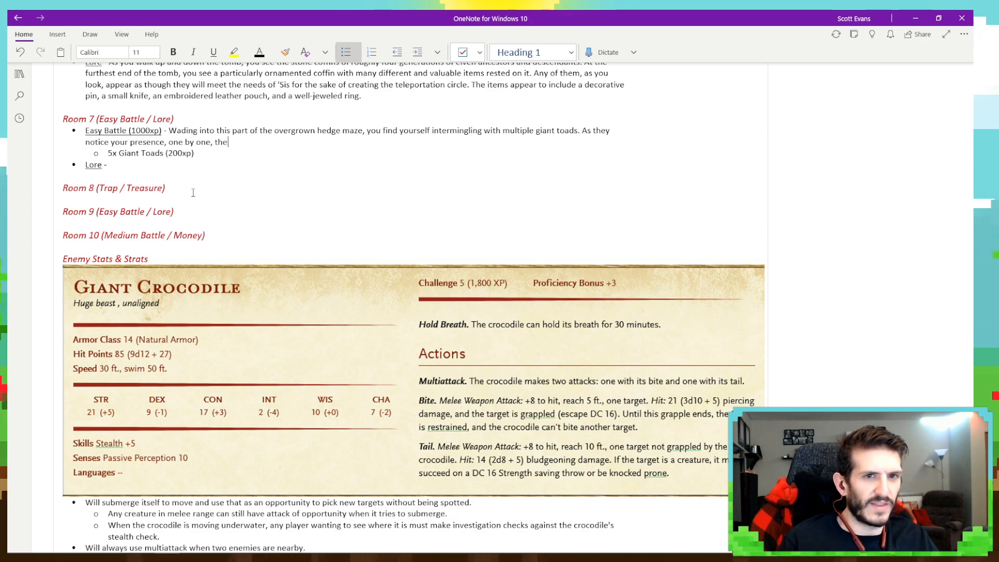
text(y all seem)
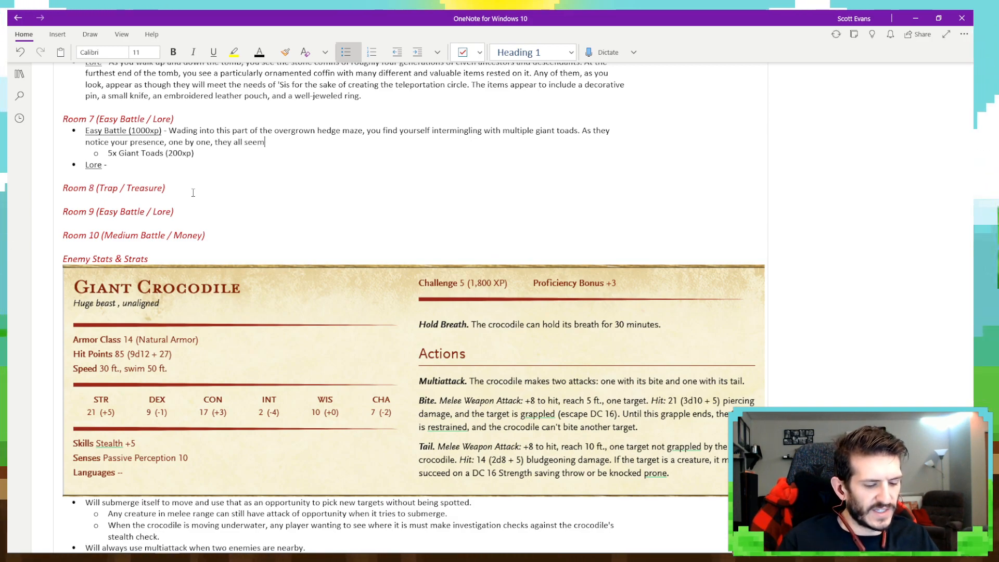
text( very interested)
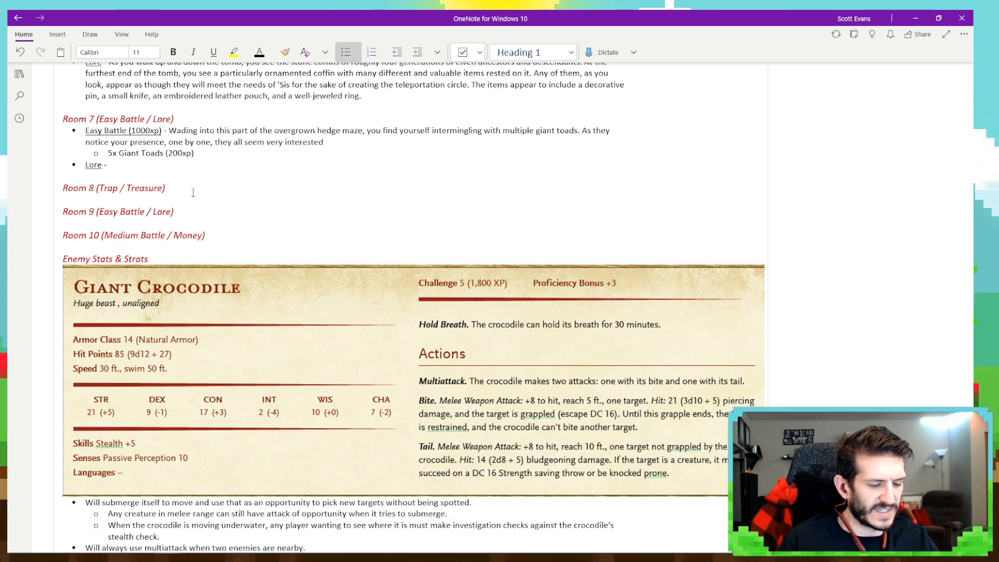
text( in )
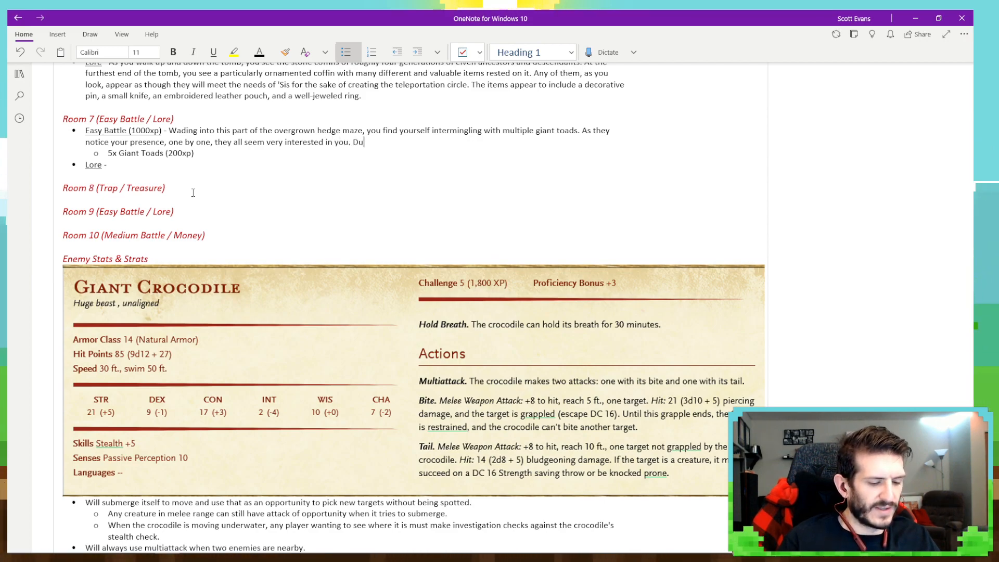
text(you. Su)
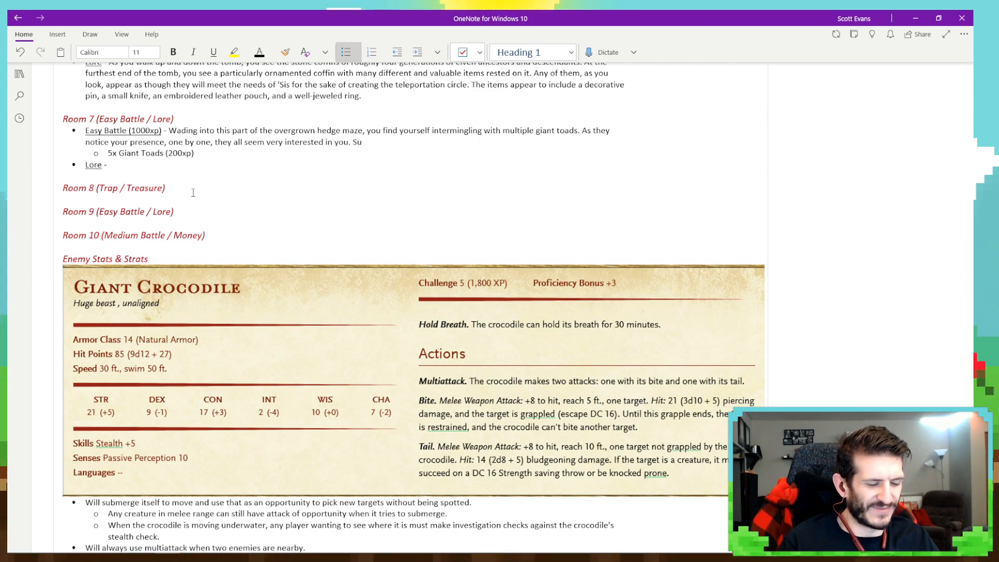
key(BackSpace)
key(BackSpace)
key(BackSpace)
key(BackSpace)
key(BackSpace)
key(BackSpace)
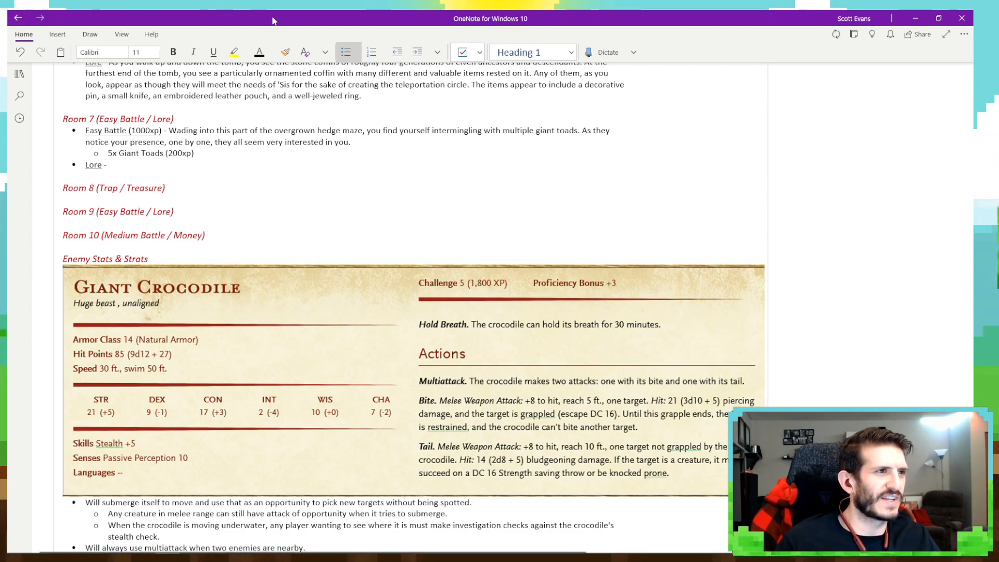
Add in orange-red text "If players initiate combat here, then just roll initiative. If they don't, go with the following to initiate combat.".
click(271, 50)
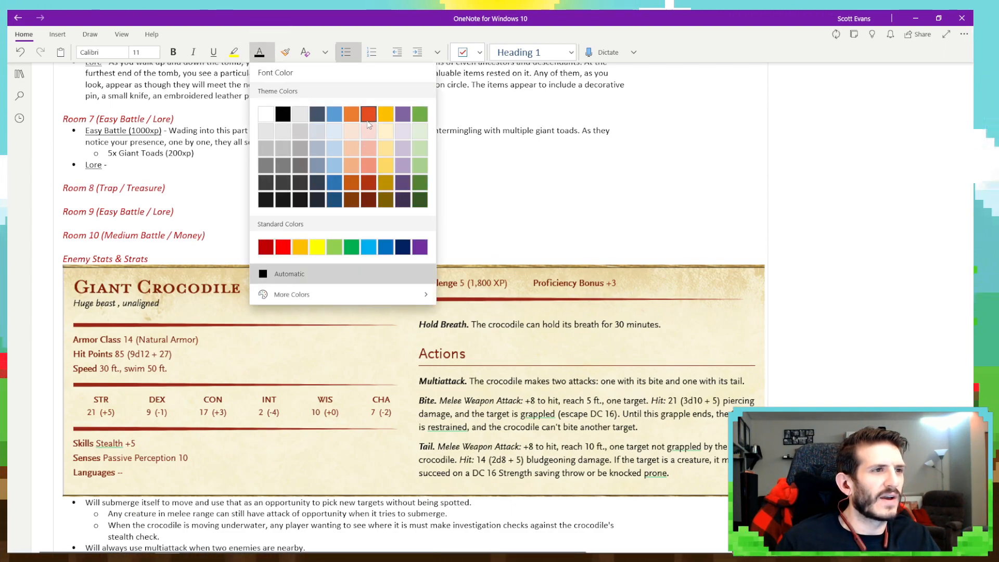
click(366, 120)
text(If play)
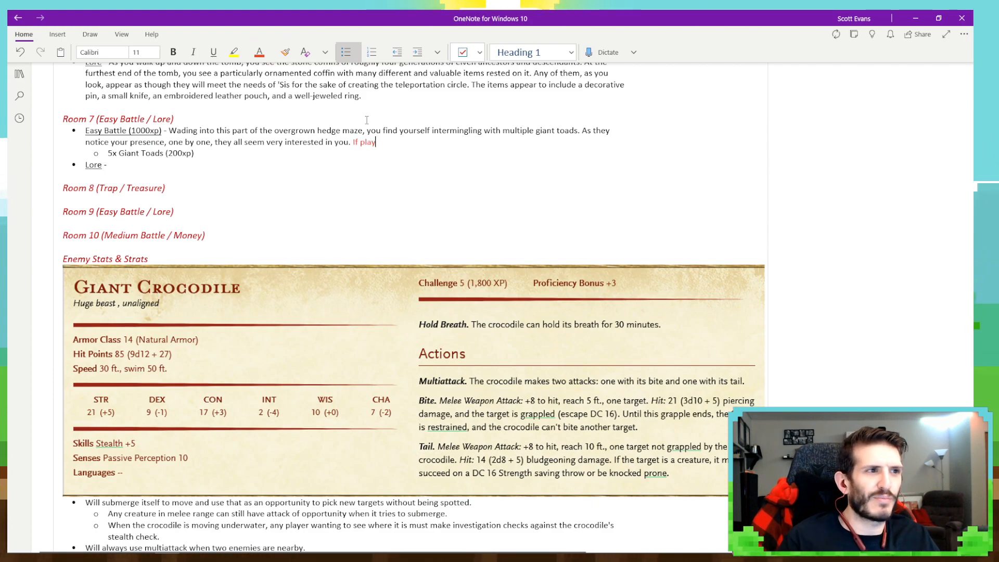
text(ers initiate )
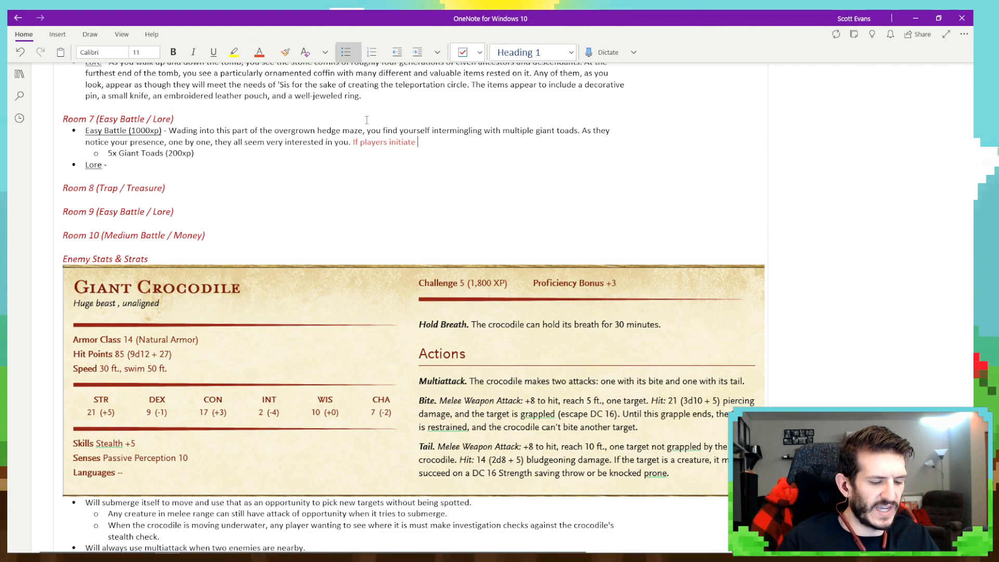
text(combat her)
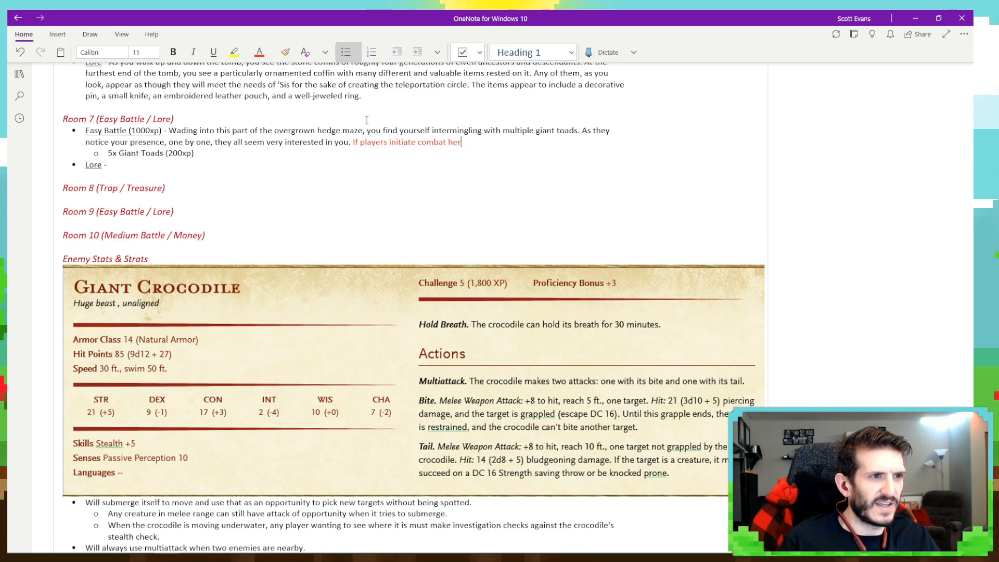
text(e, then just )
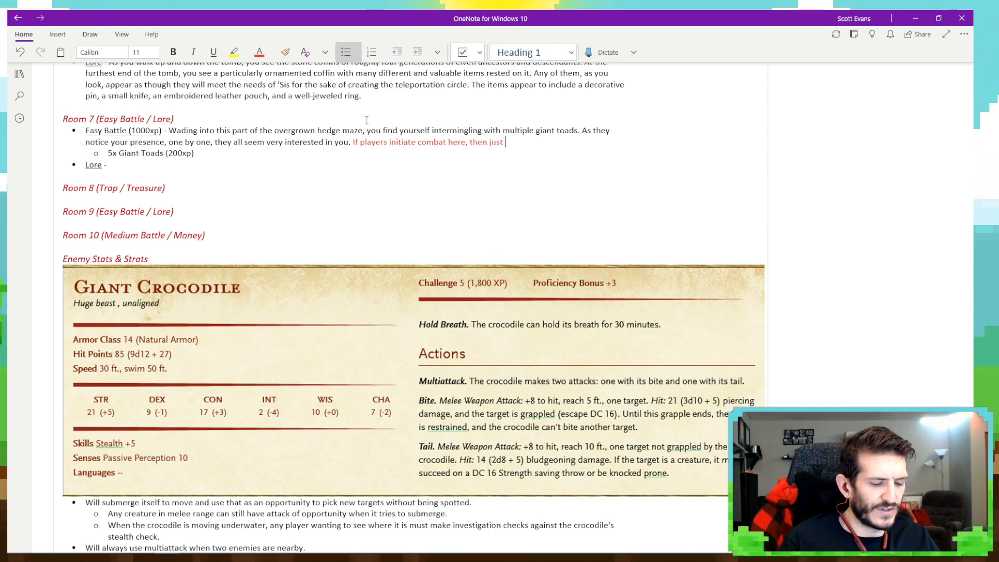
text(roll initiati)
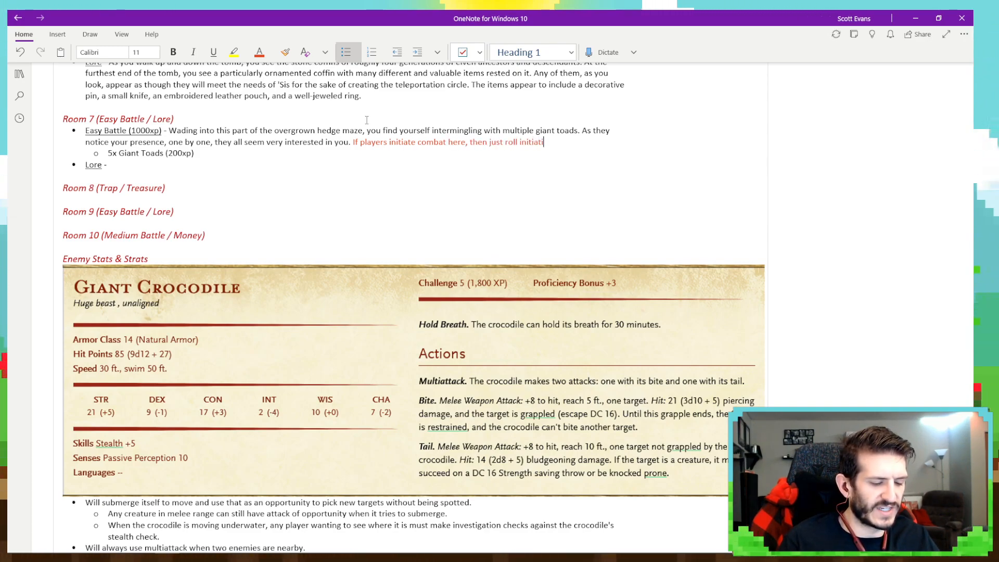
text(ve. If h)
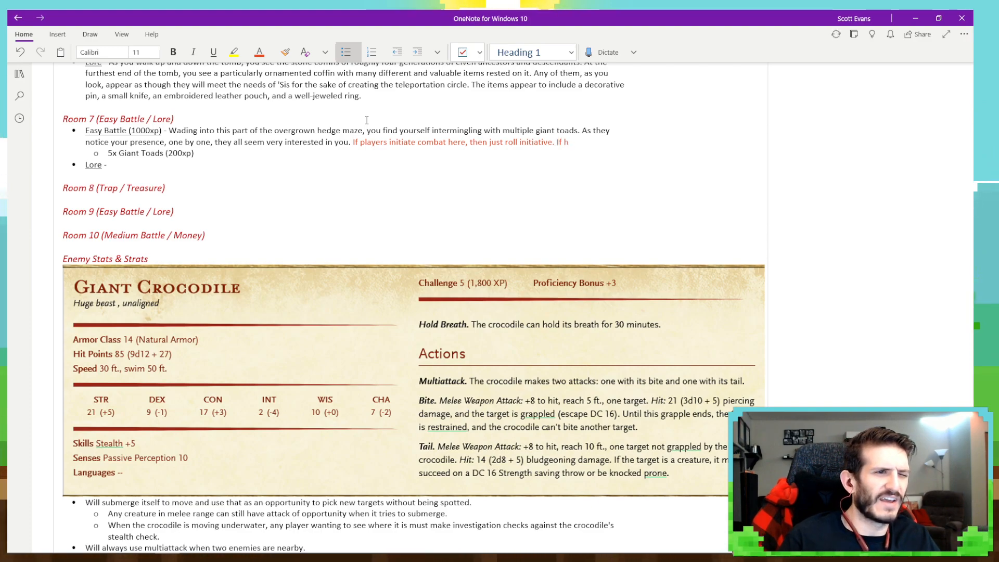
text(t)
key(BackSpace)
key(BackSpace)
text(they don)
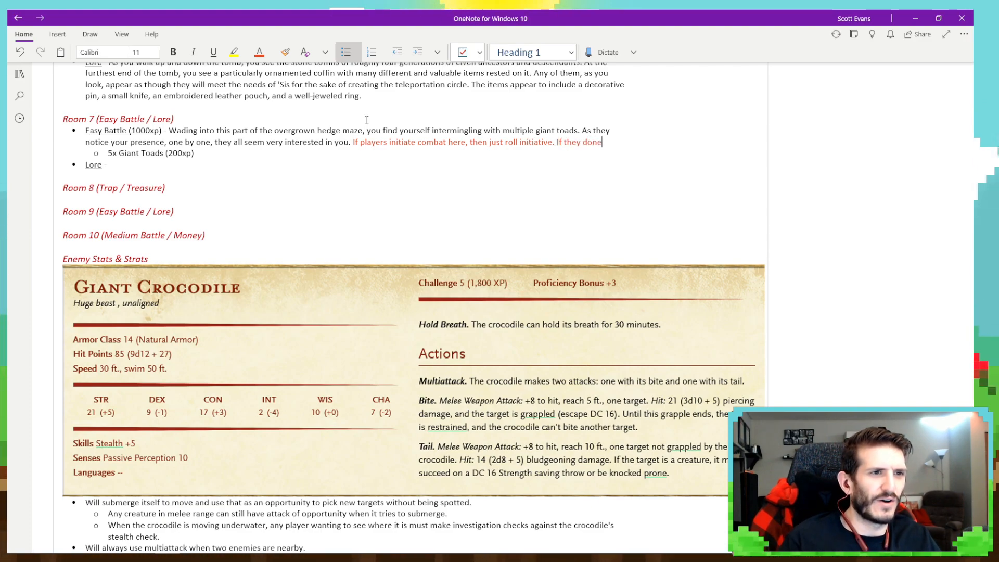
text('t,)
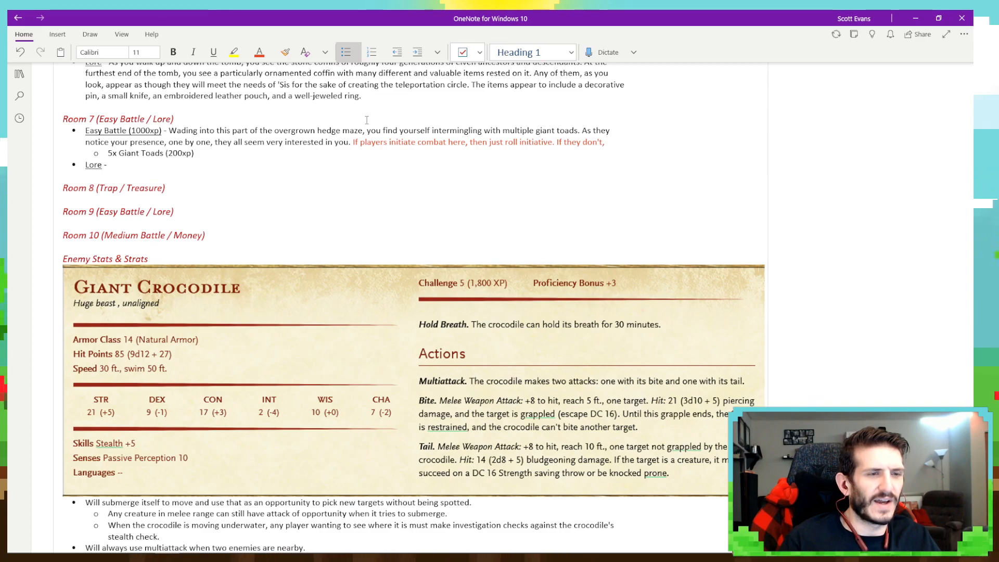
text( go with the fo)
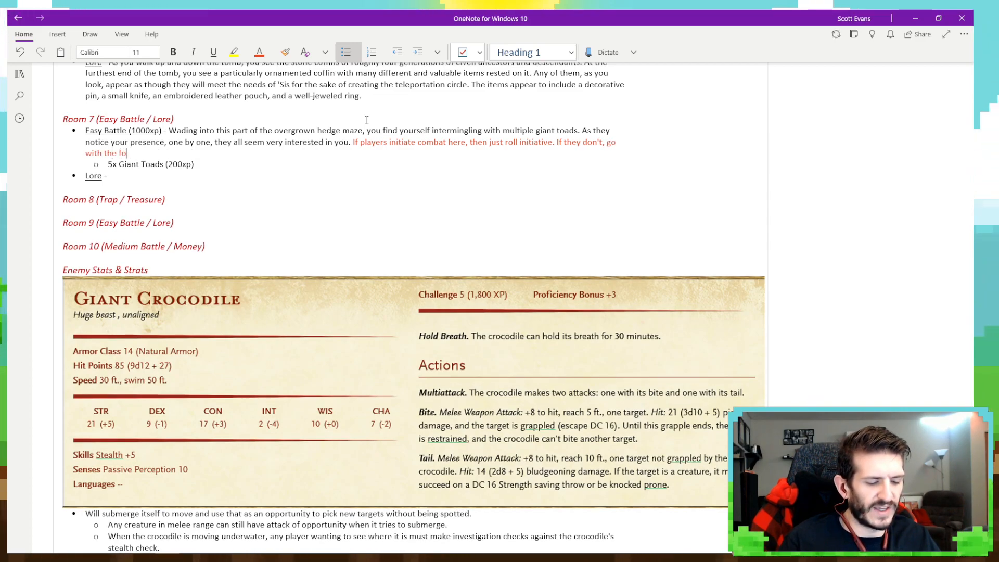
text(llowing to initiate combat.)
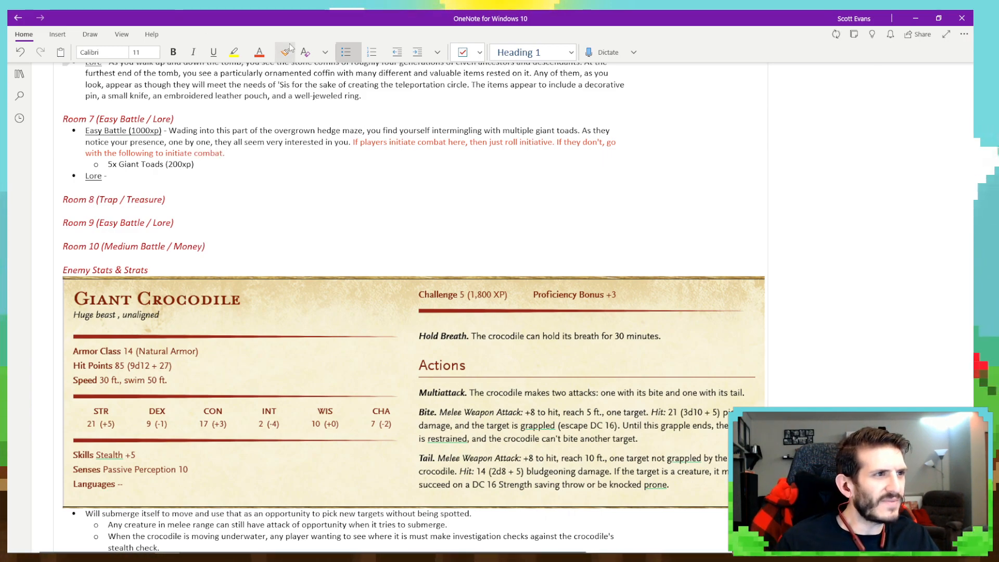
Add in black "Suddenly, a massive, rope-like tongue shoots out of one of the toads, attempting to glom onto the nearest of you to it.".
click(267, 52)
click(288, 120)
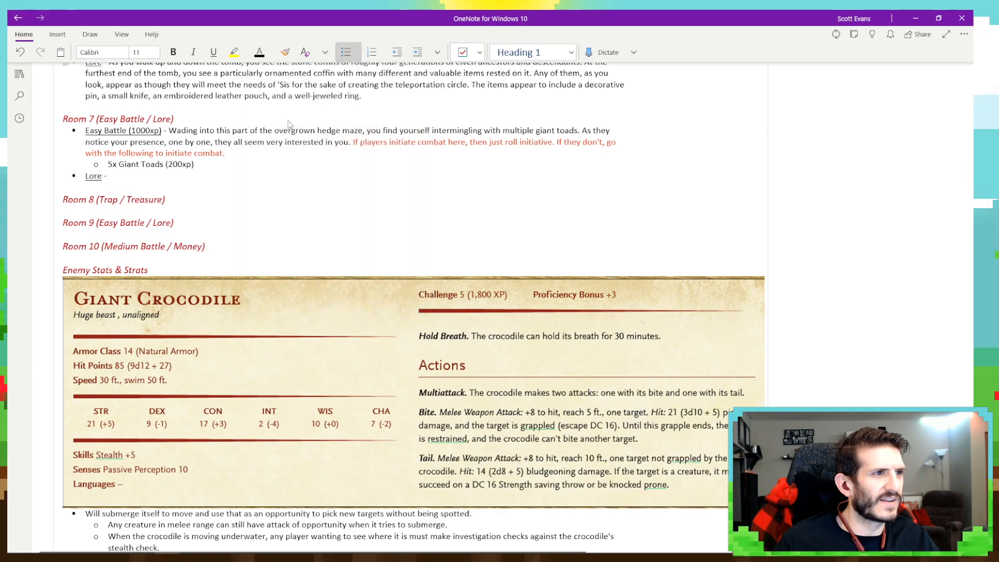
text(Sud)
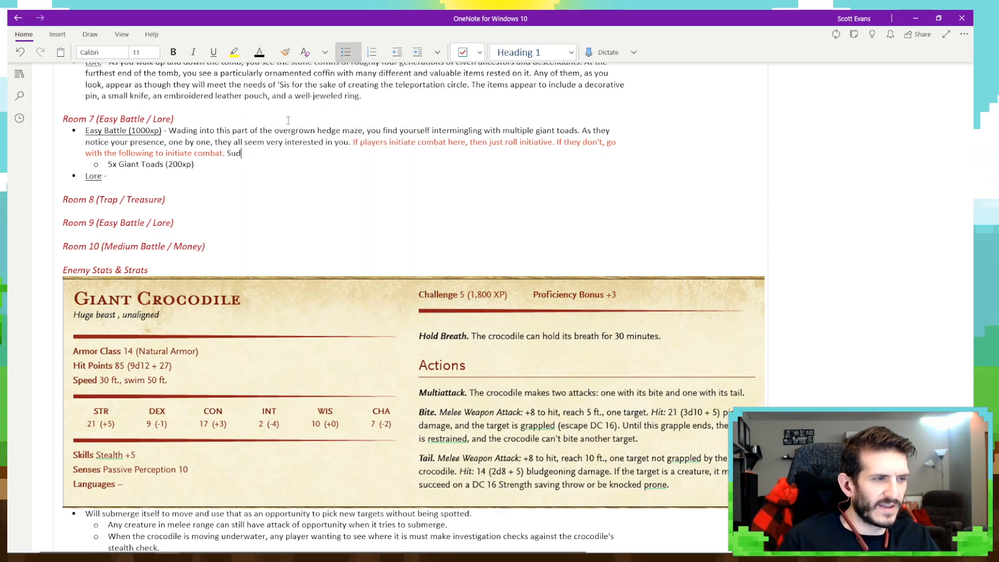
text(denly, a massive,)
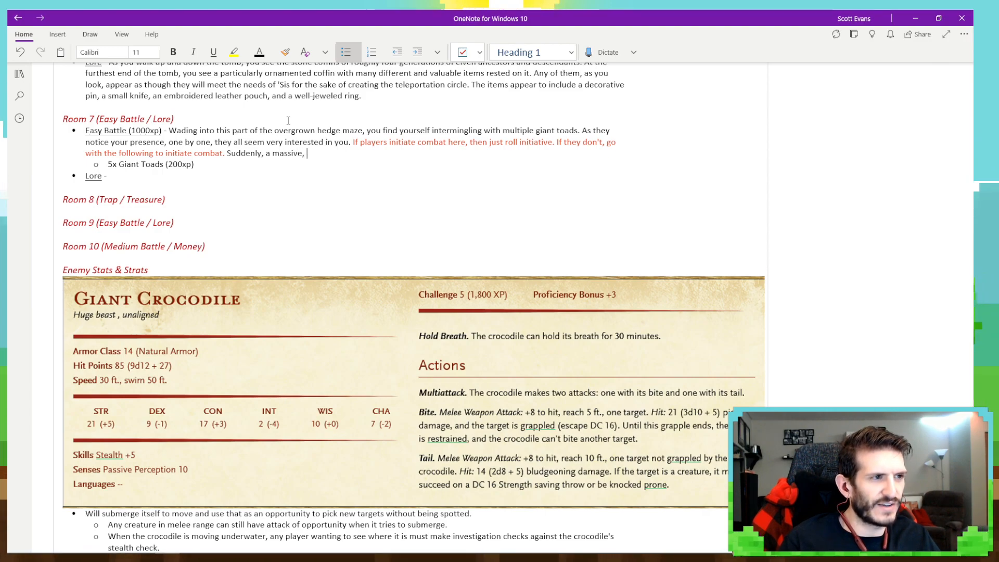
text( rope-lik)
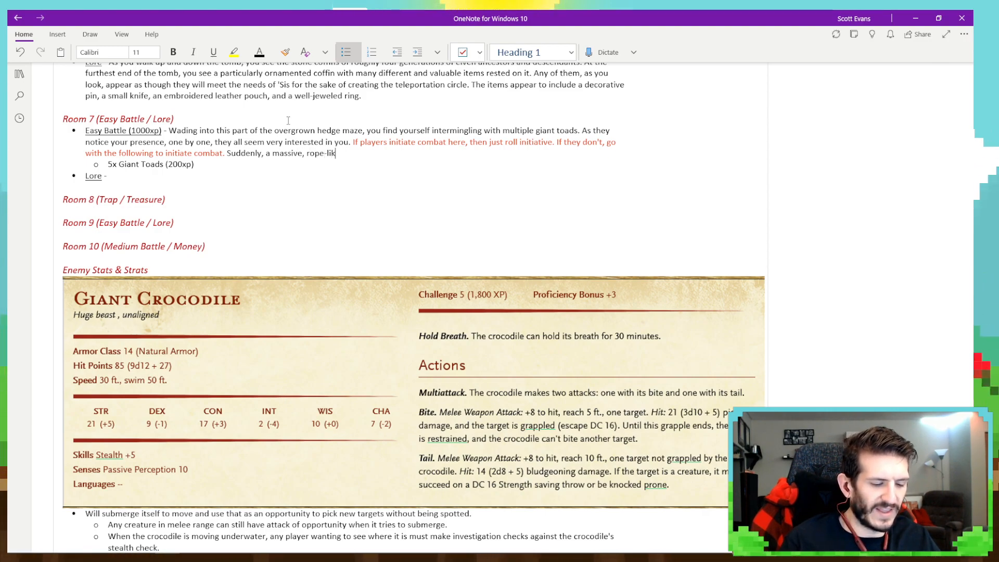
text(e tongue sho)
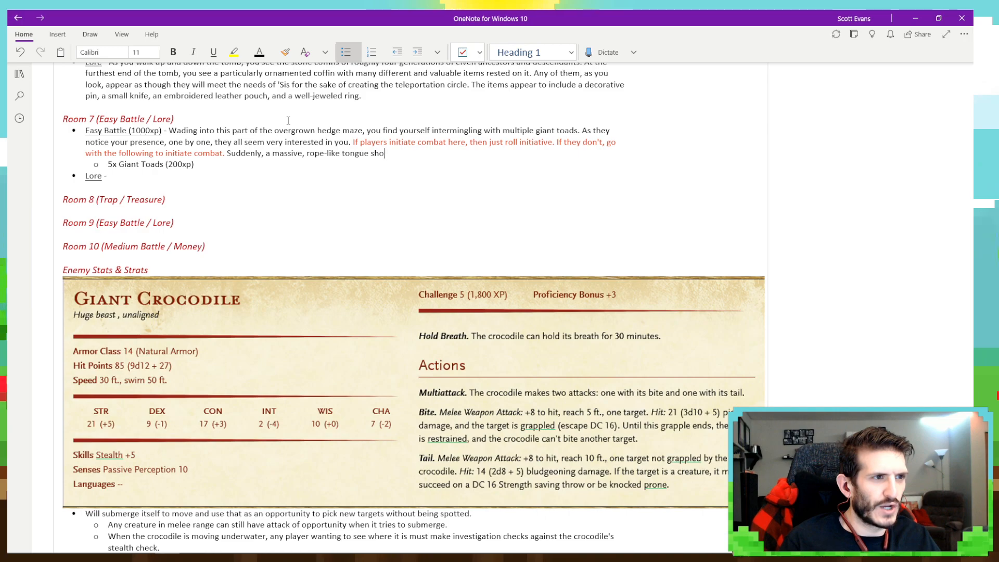
text(ots out of )
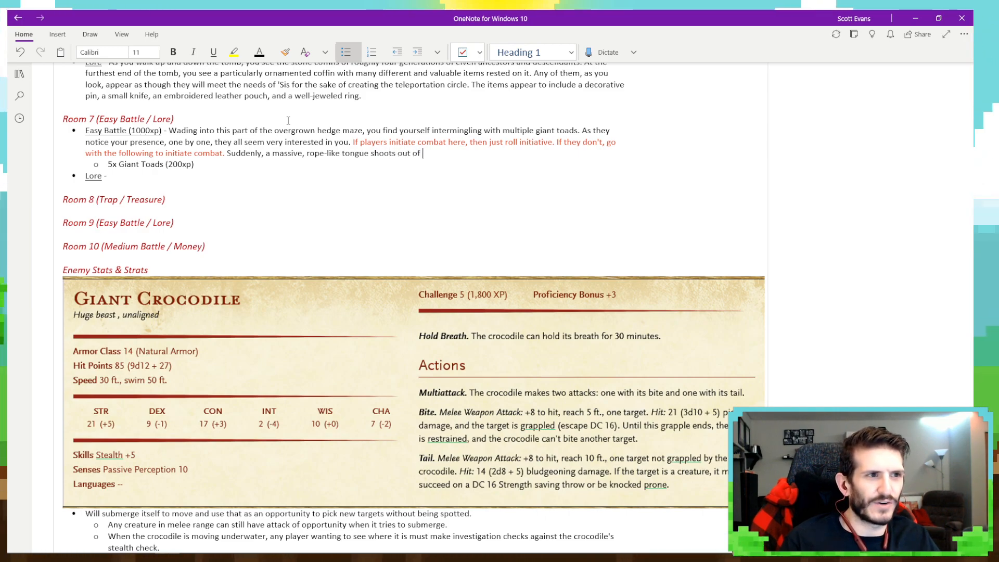
text(one of the t)
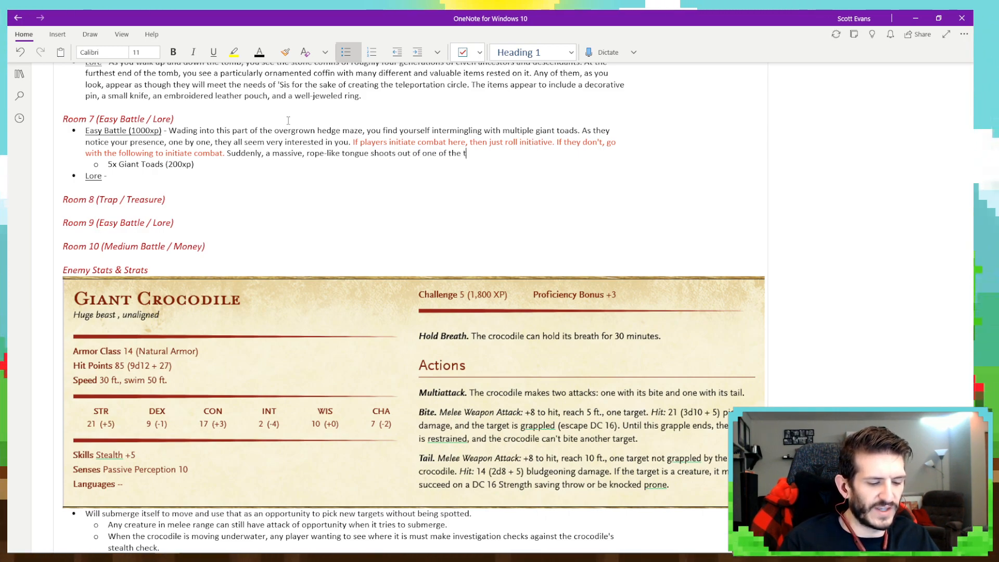
text(oads, at)
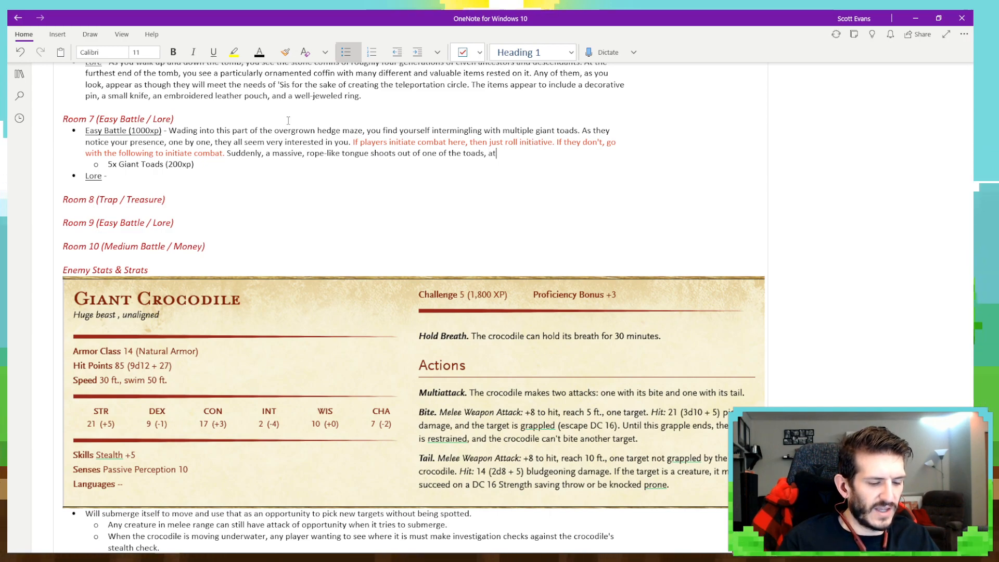
text(tempting to )
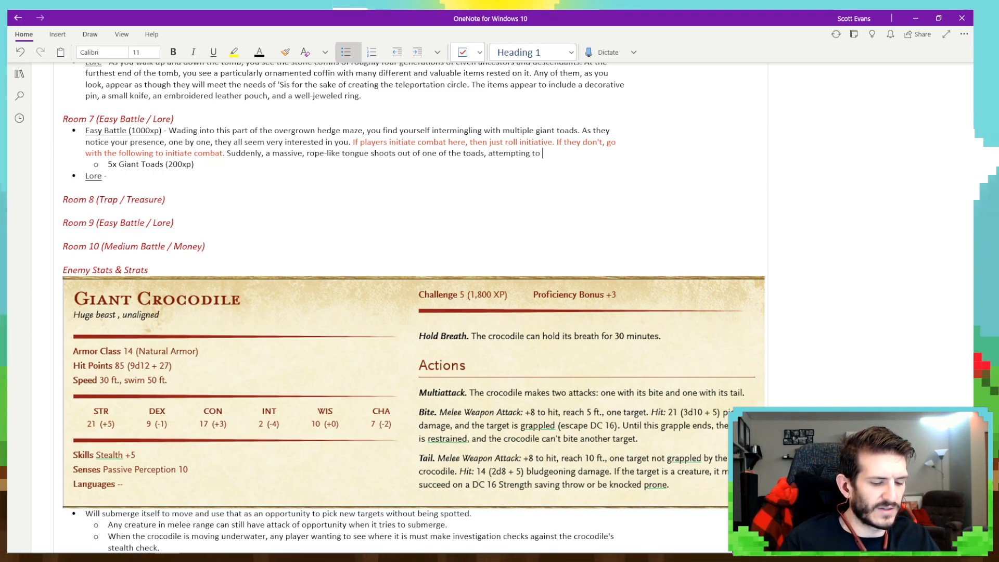
text(g)
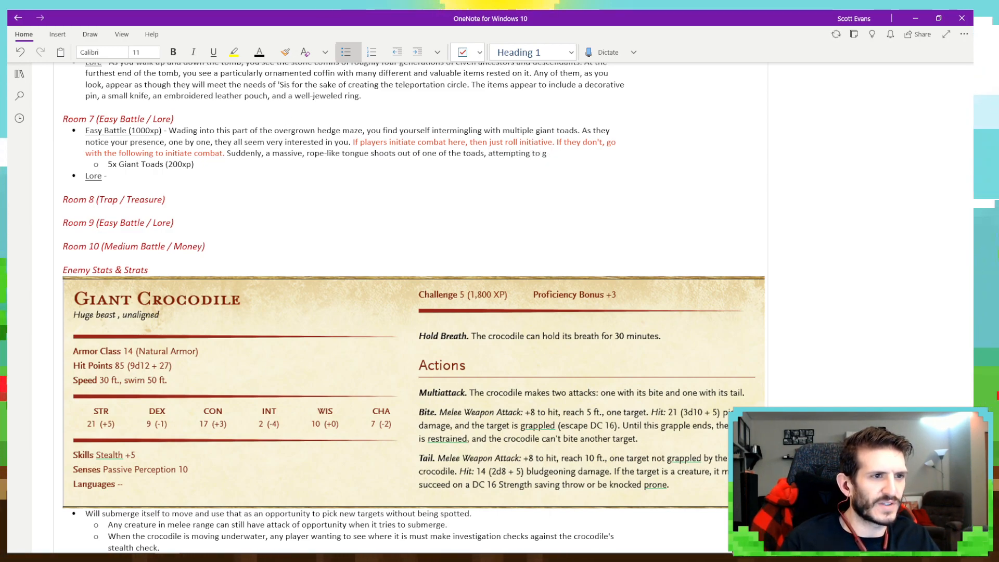
text(lom onto)
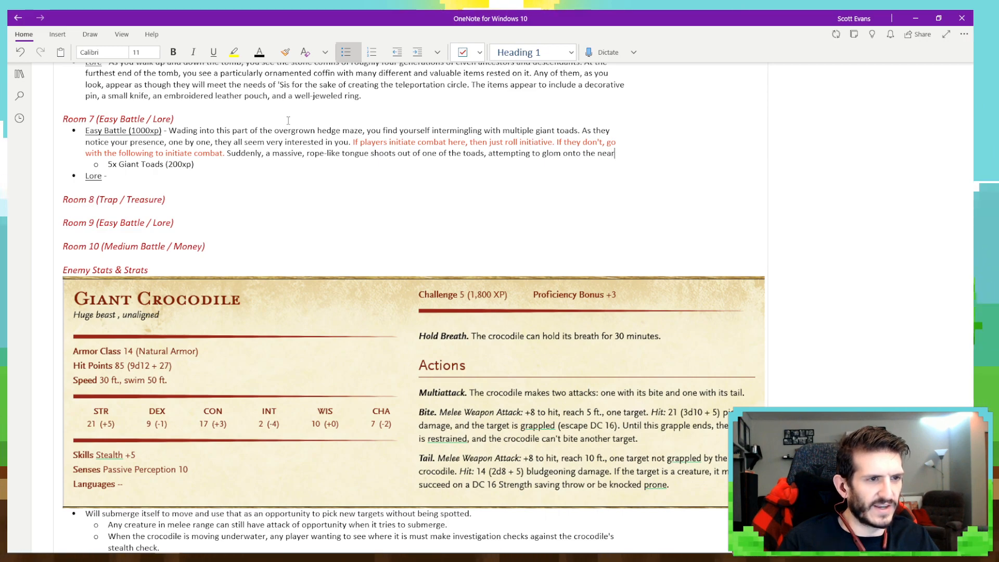
text(the nearest of you to it.)
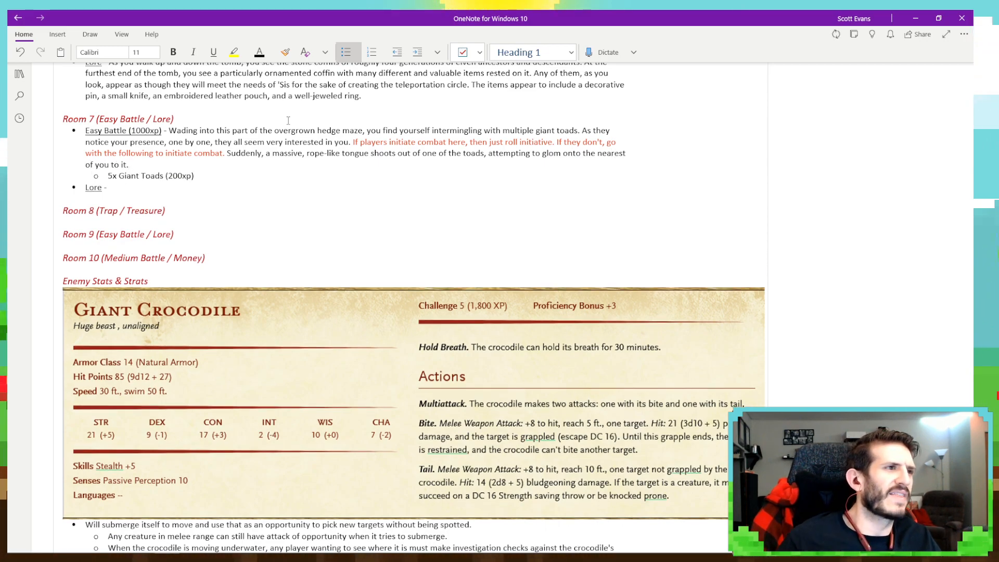
Check the Giant Toad's actions, and add "Do a bite attack" in orange-red at the end of Room 7's Easy Battle description.
click(272, 52)
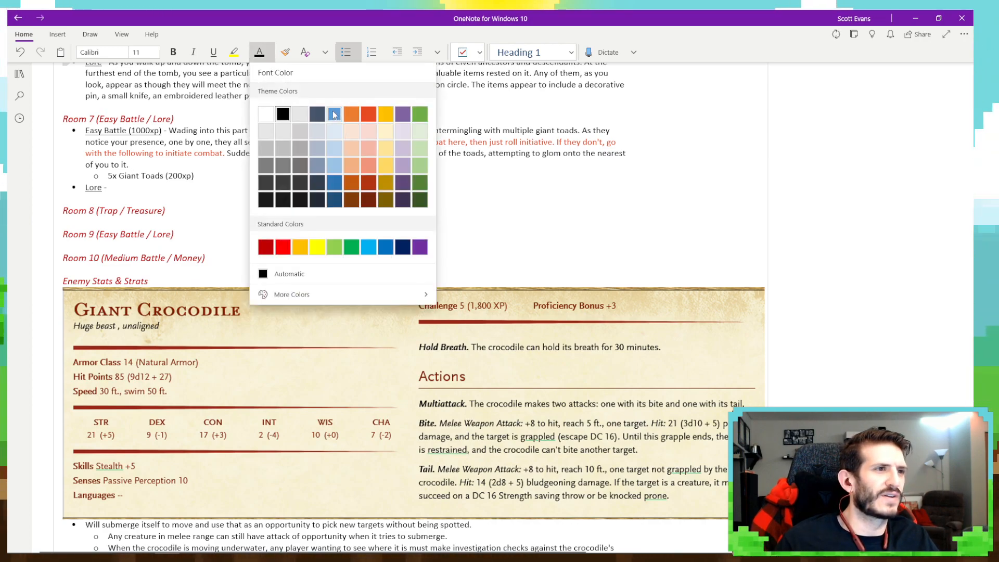
click(369, 114)
scroll(366, 341, down, 8)
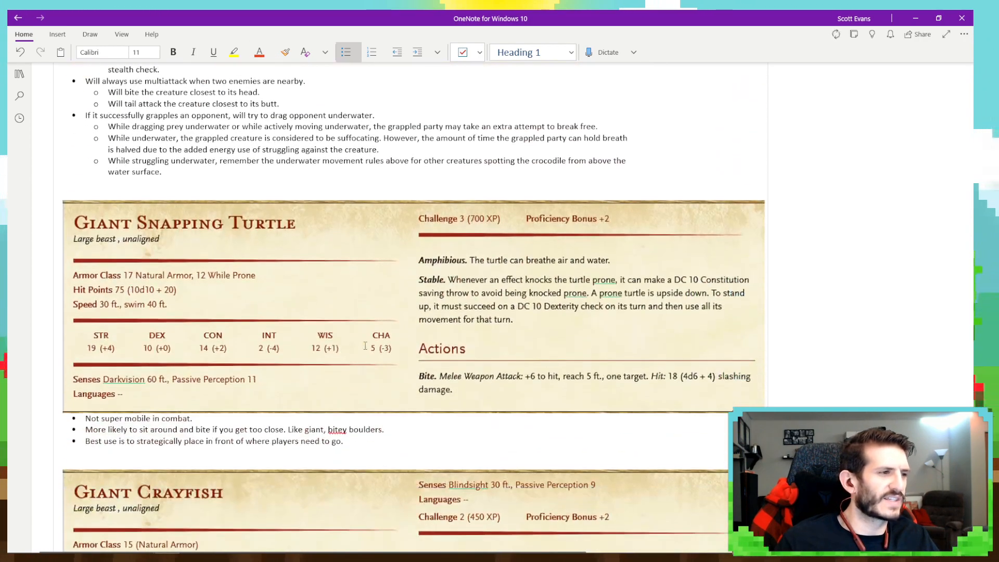
scroll(366, 346, down, 10)
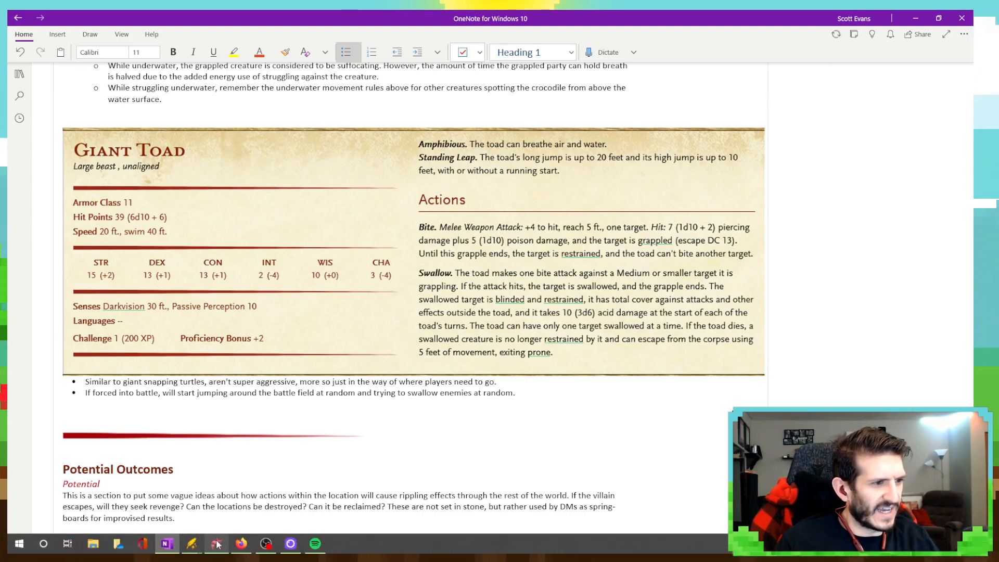
mouse_move(190, 545)
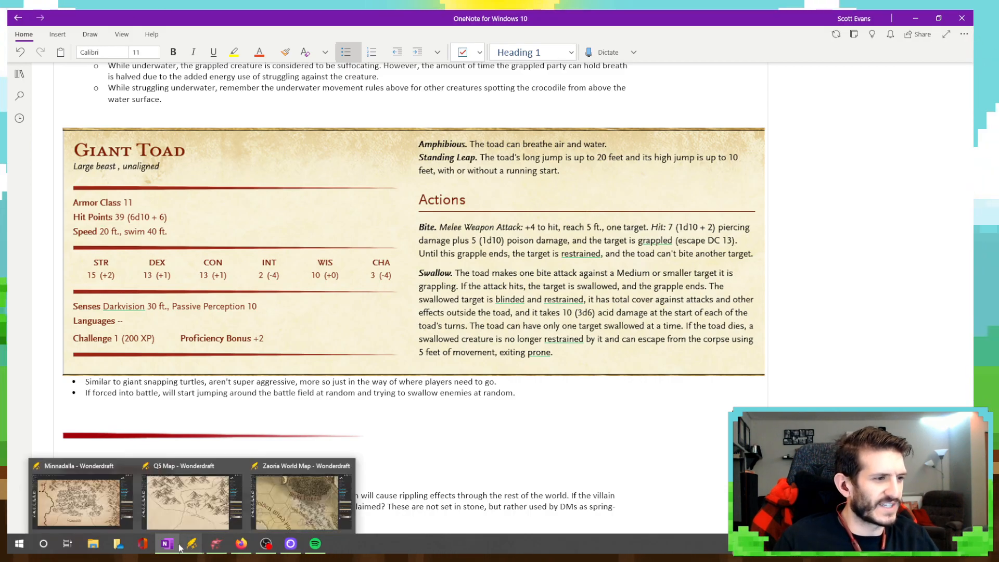
scroll(110, 335, up, 15)
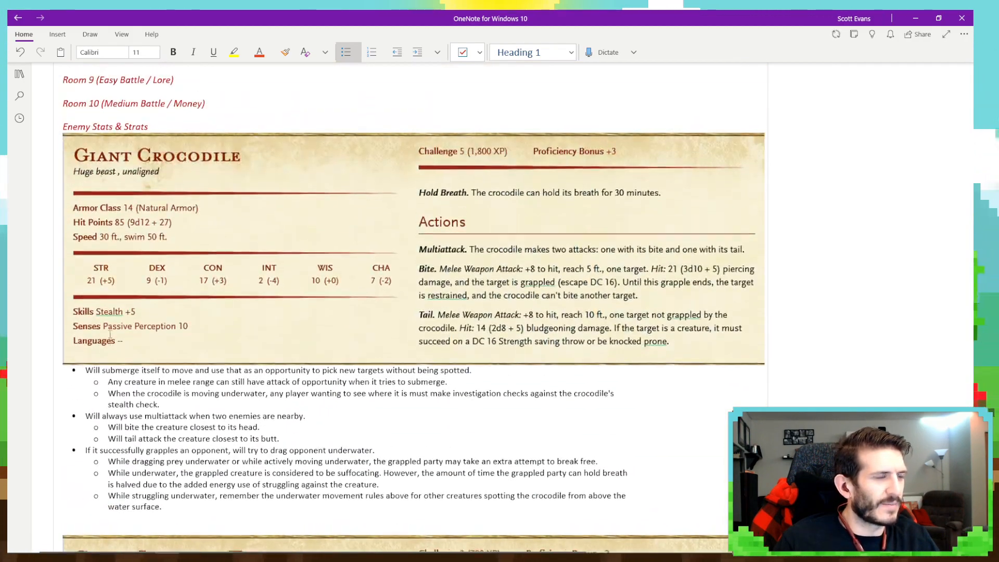
scroll(110, 335, up, 8)
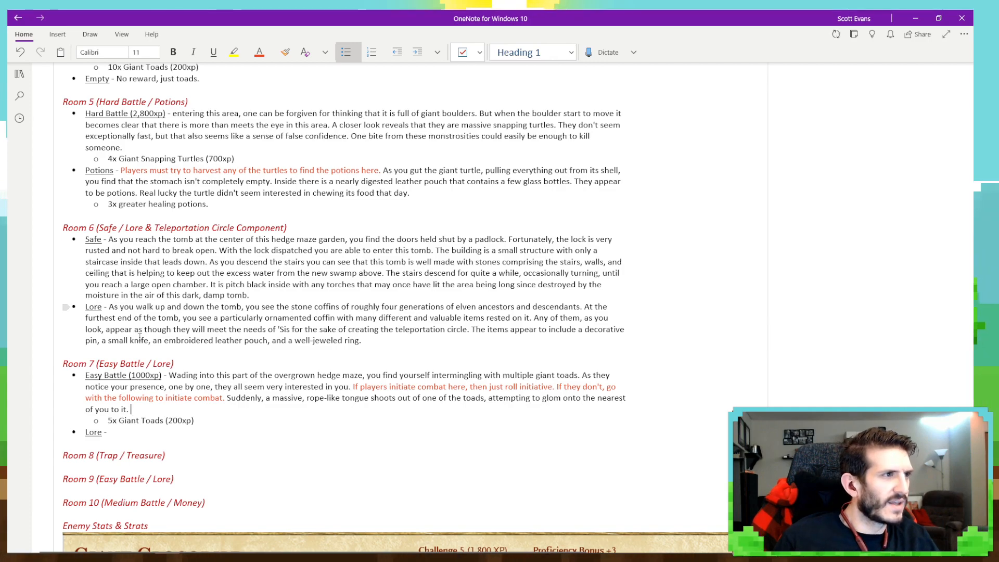
click(132, 409)
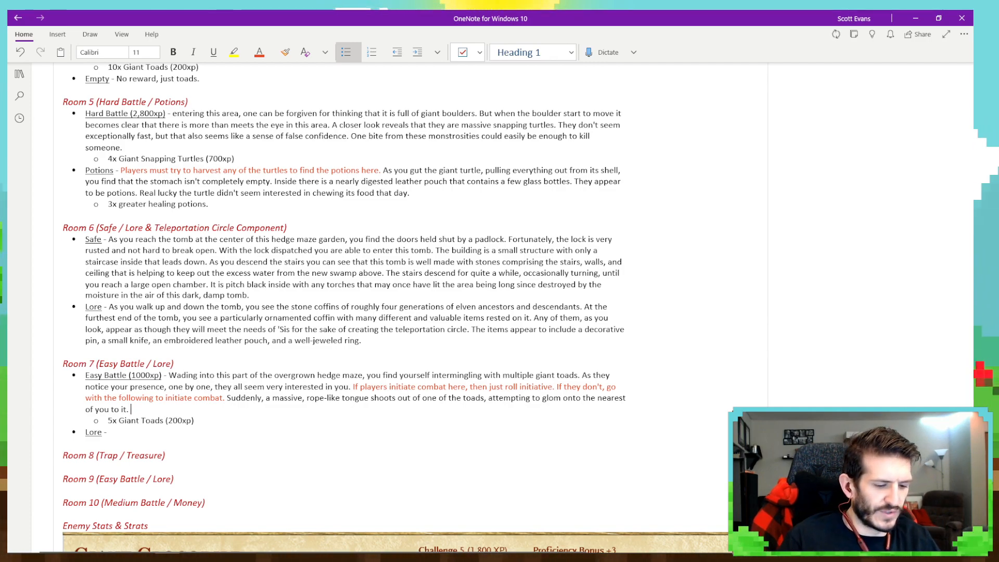
text(Do a )
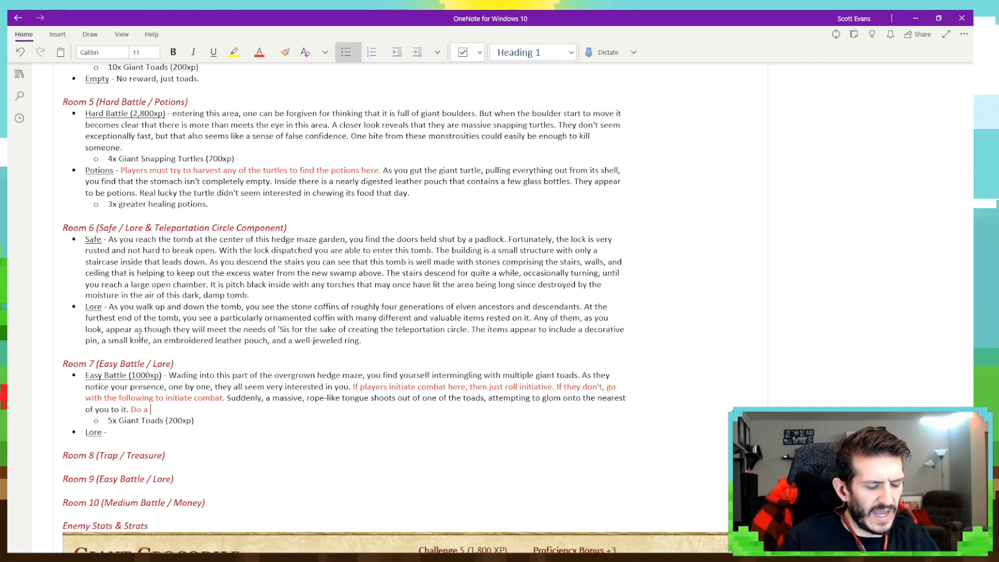
text(bite attack)
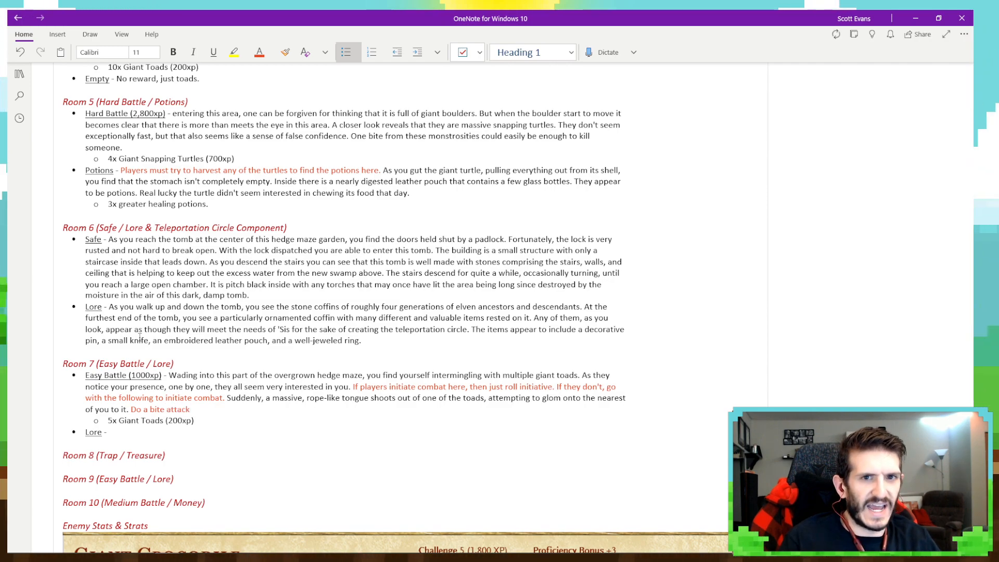
Finish the orange-red combat note with "against one player and then, once the results of that are determined, roll initiative.".
text( against one player and the)
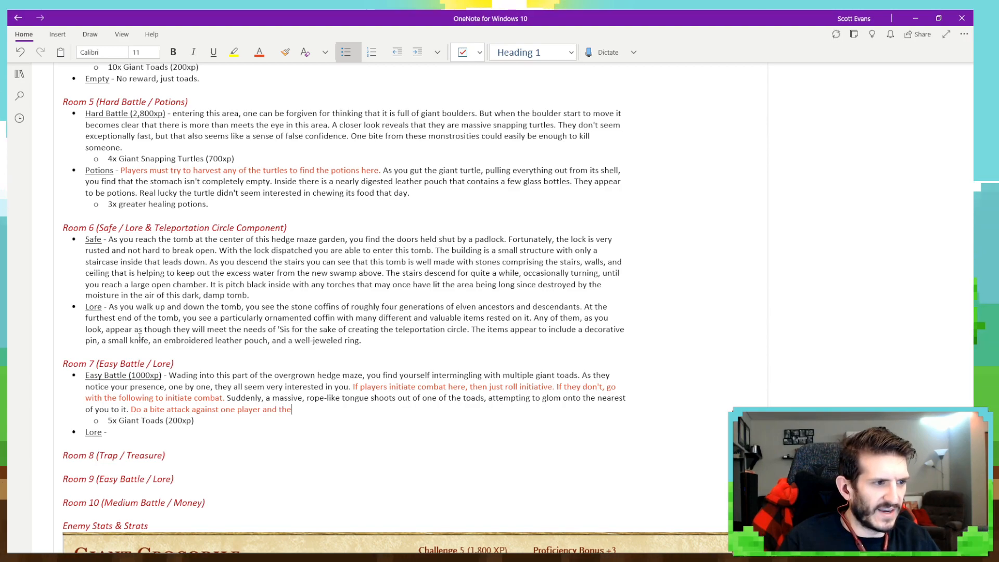
text(n, once the re)
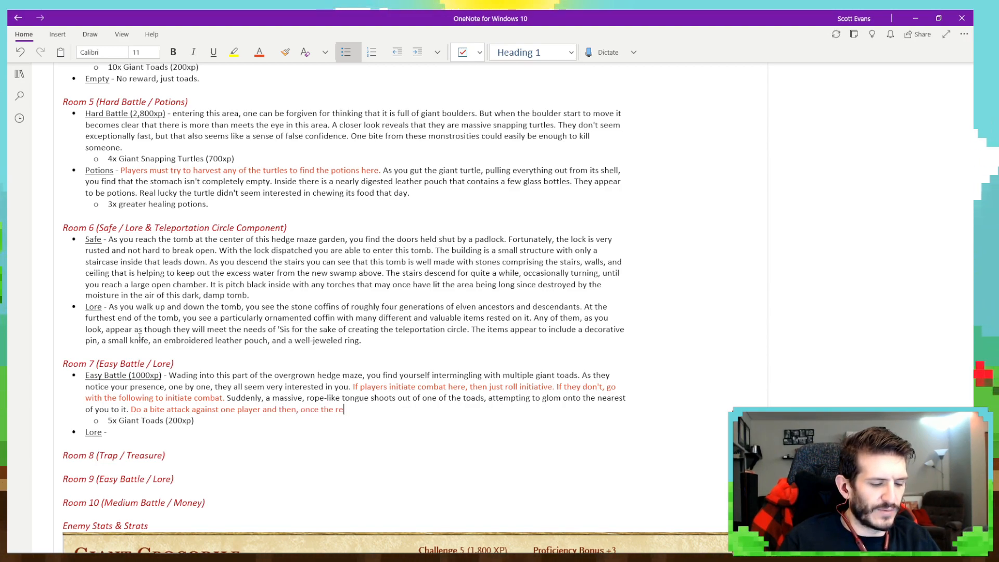
text(sults of that are)
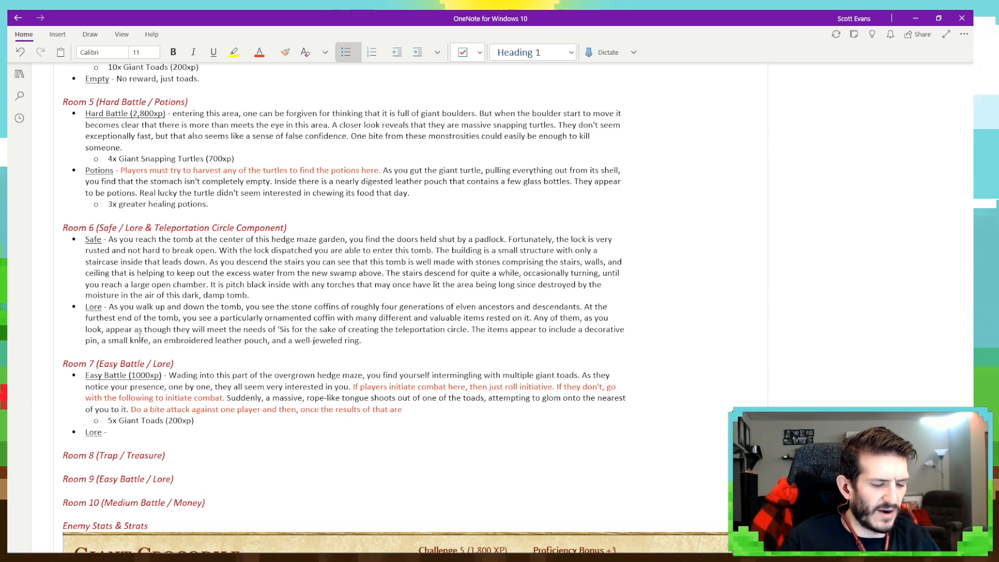
text( determined, ro)
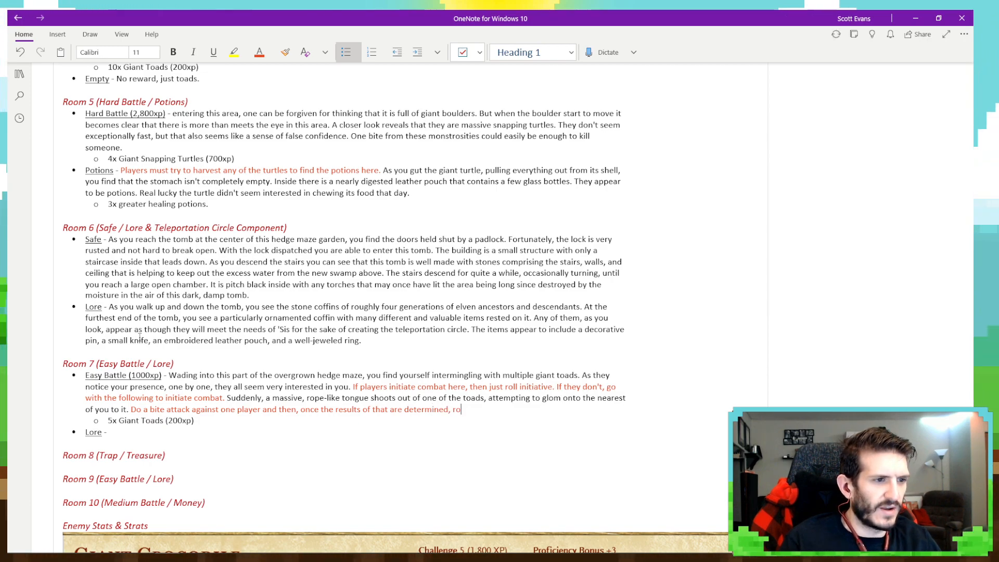
text(ll initiative.)
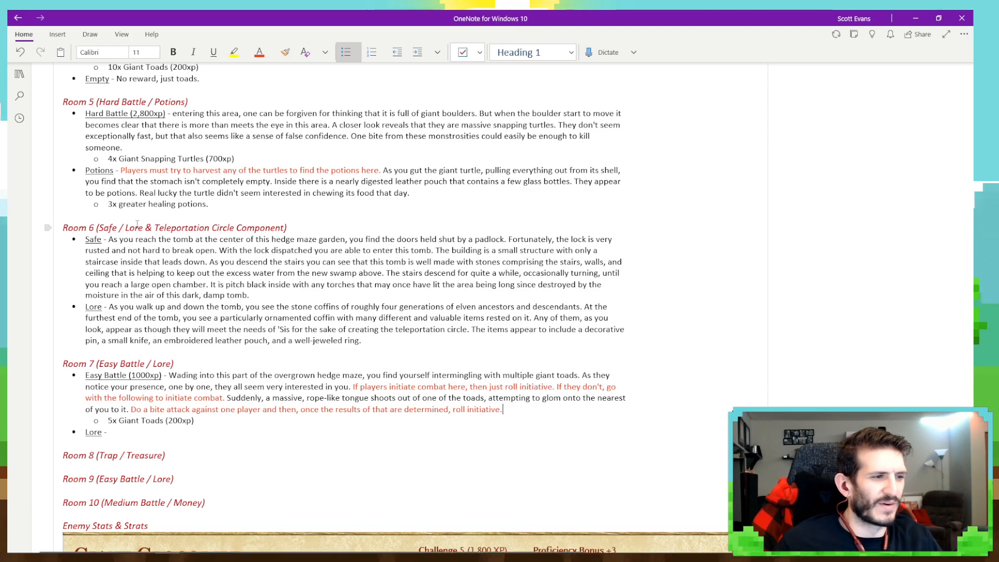
Begin Room 7's Lore entry with "Like in other areas of this semi-submerged hedge garden, there is a statue in the center of this area.".
click(144, 429)
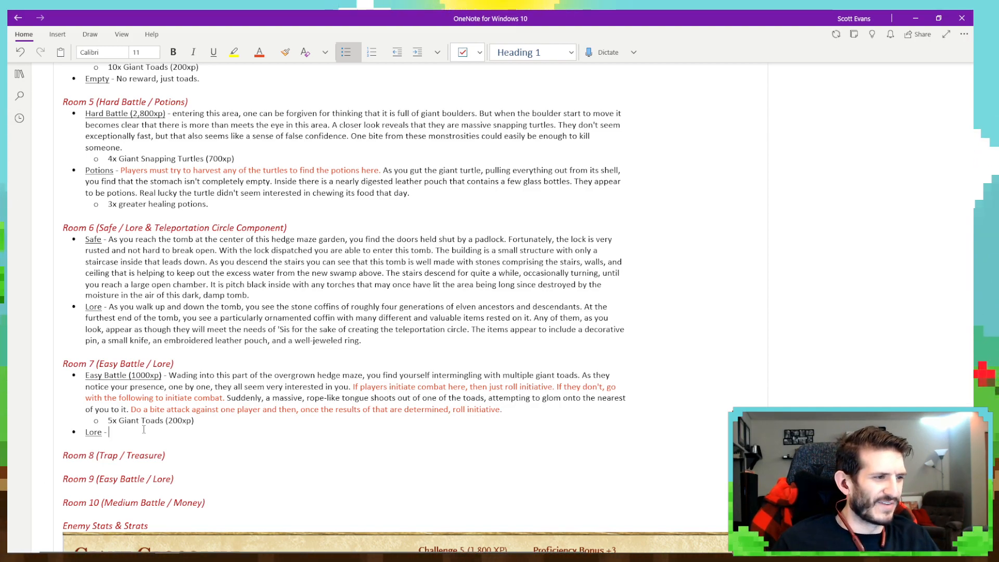
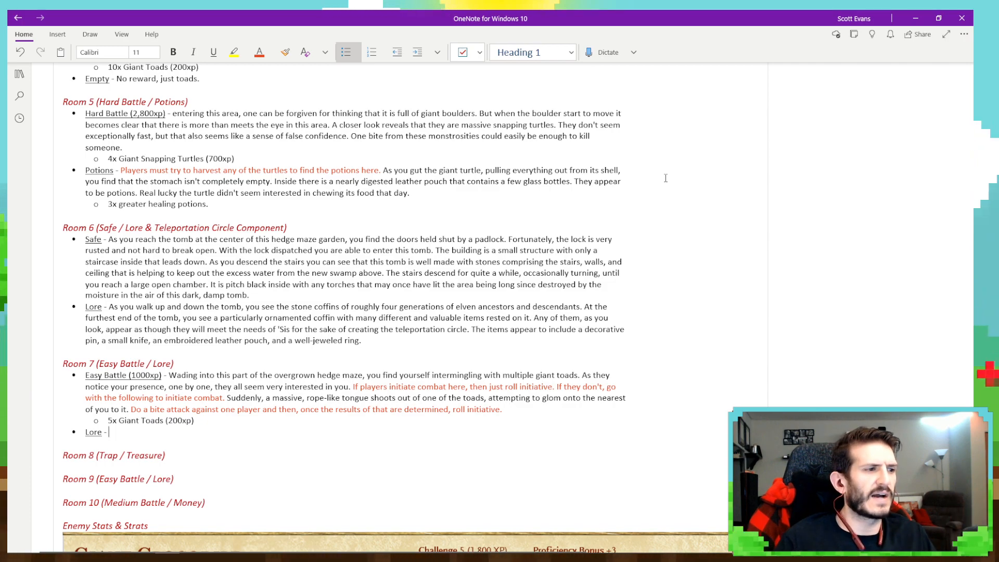
text(Like)
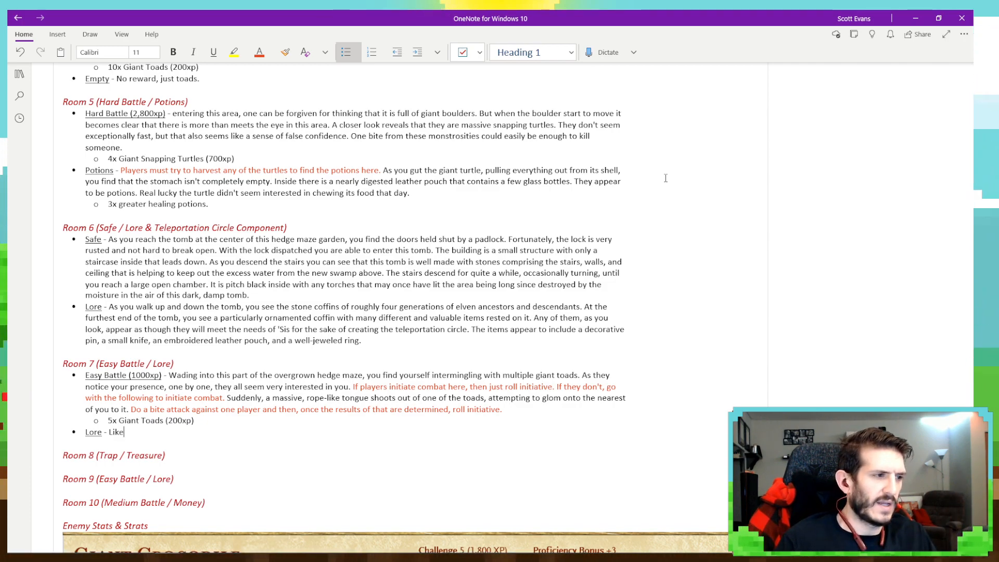
text( in other area)
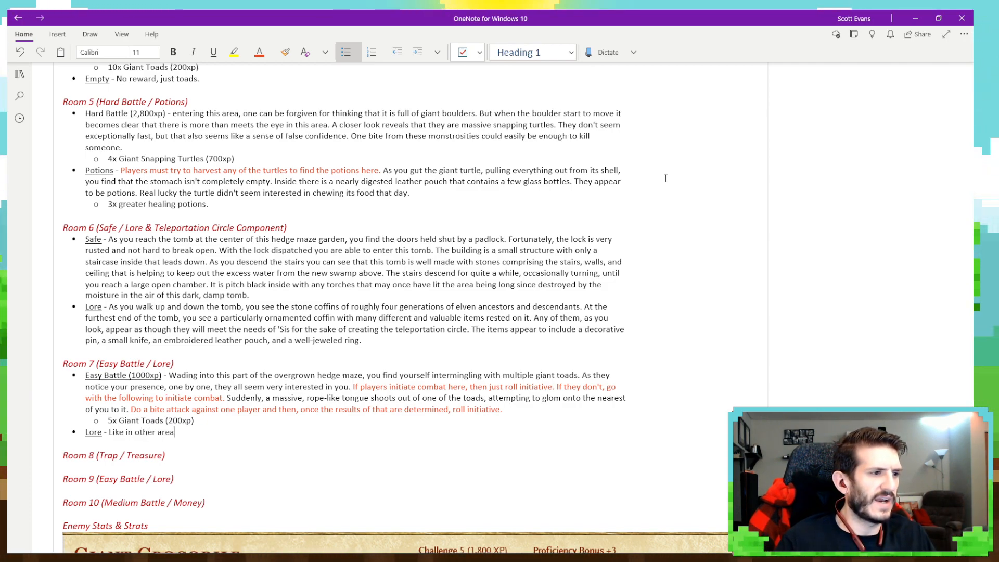
text(s of this)
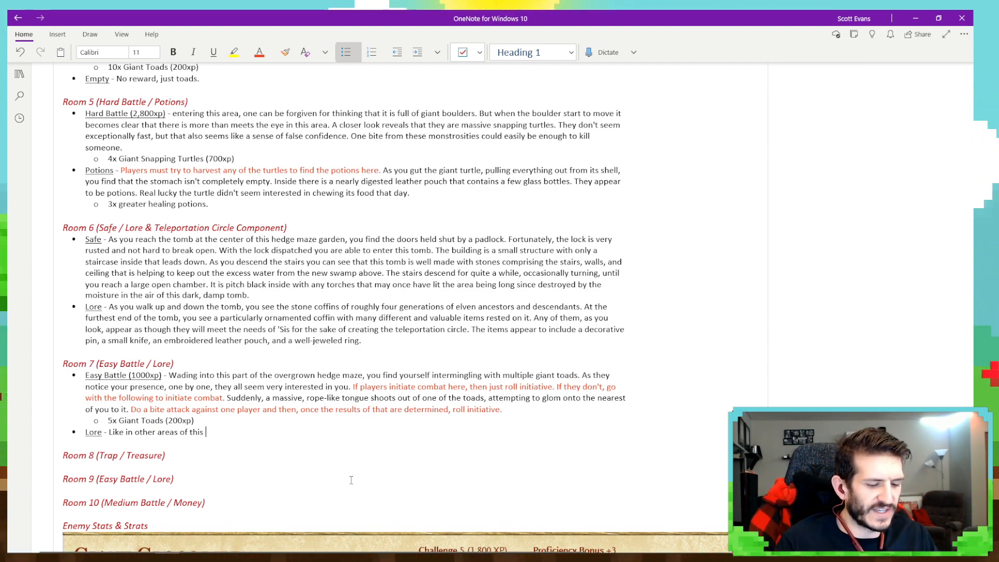
text(s)
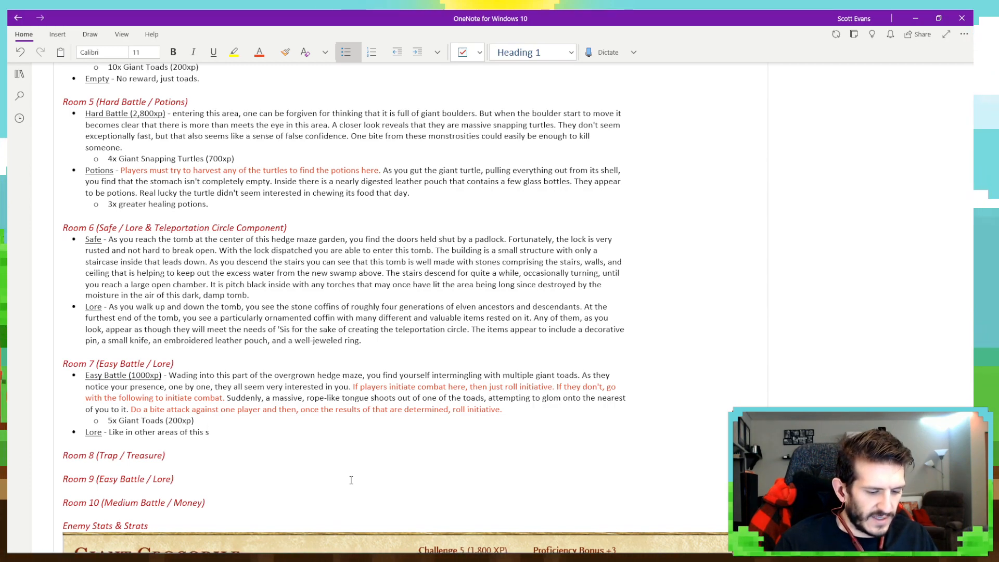
text(emi-submer)
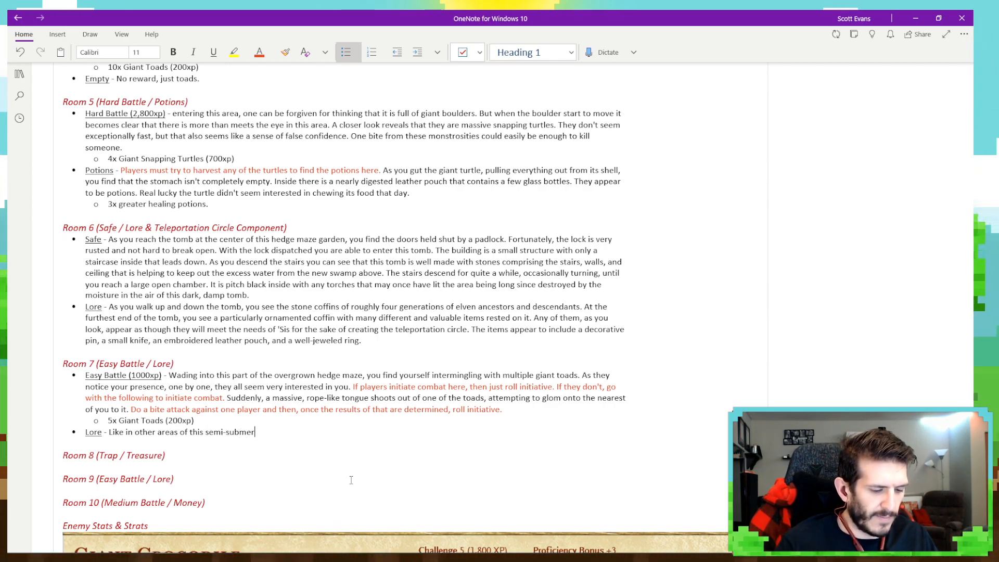
text(ged hedge garden,)
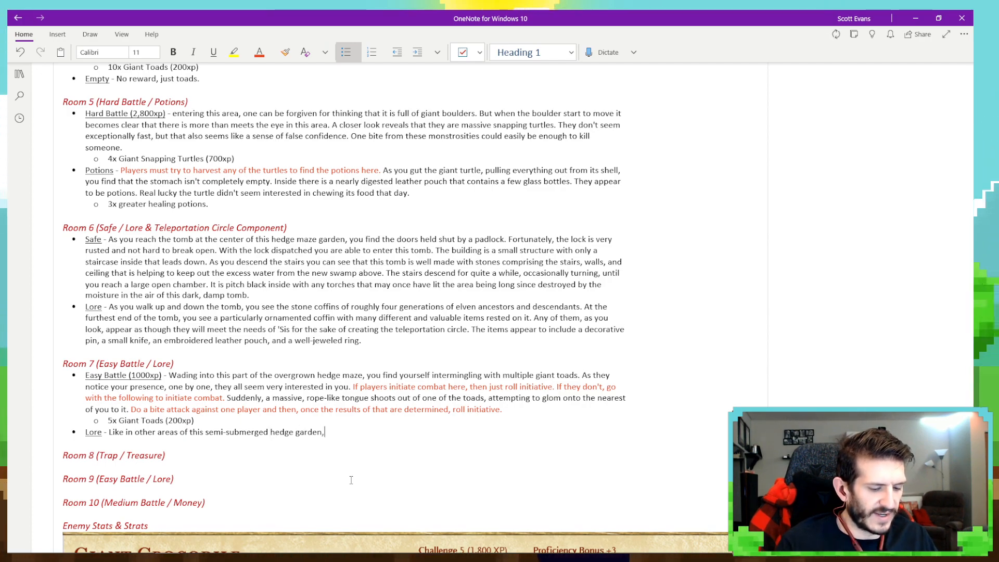
text( there is a statu)
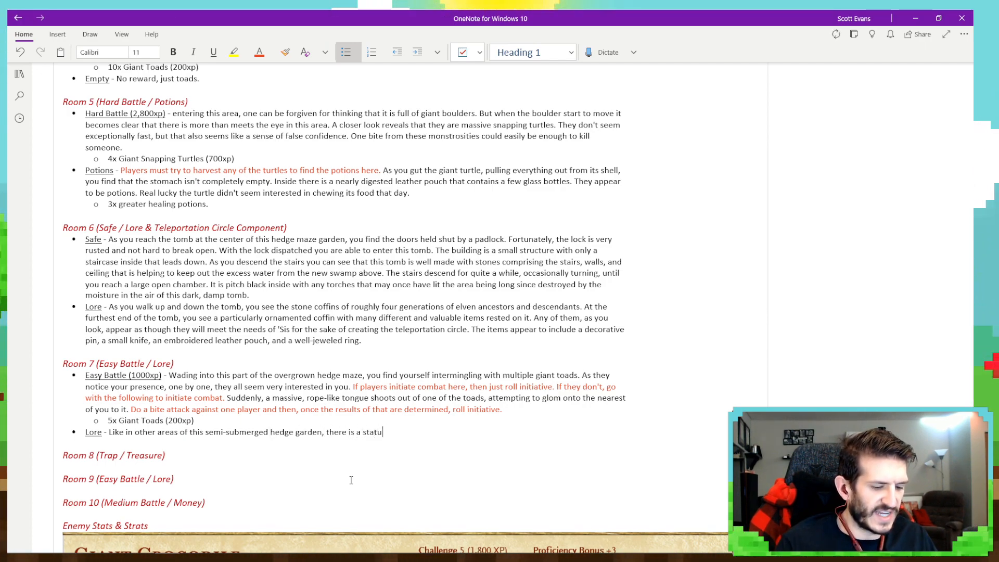
text(e in the)
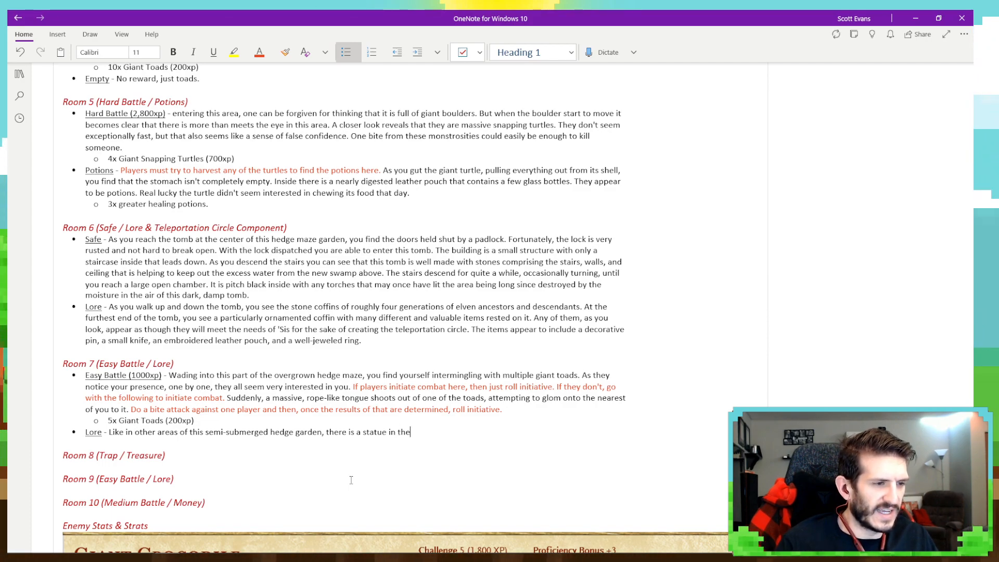
text( center.)
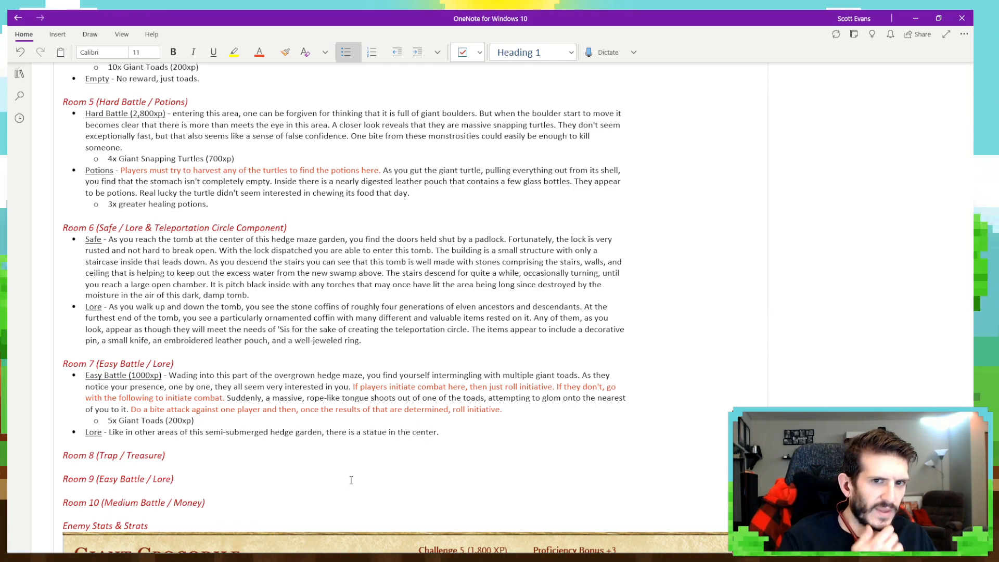
key(BackSpace)
key(BackSpace)
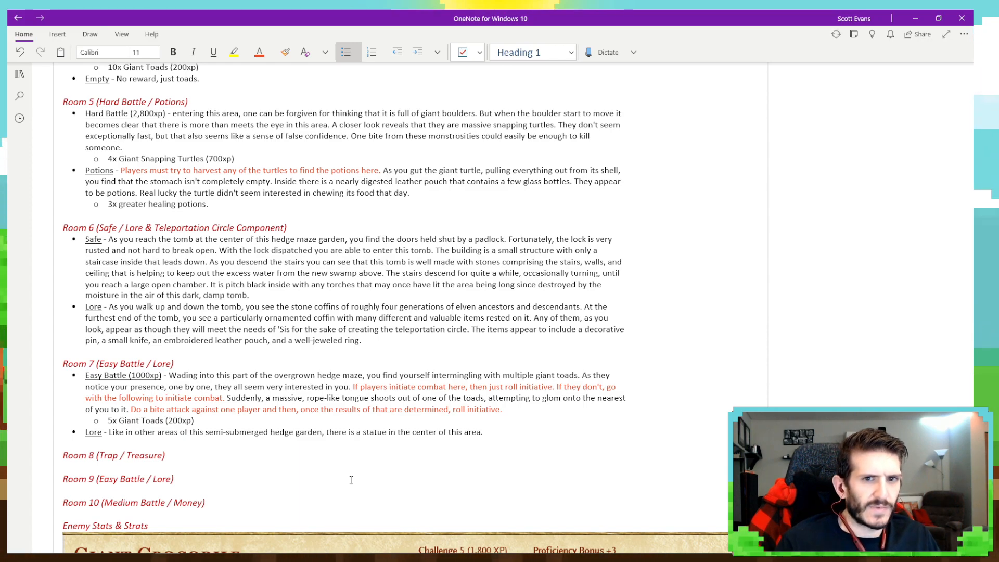
Continue Room 7's Lore entry with "It appears to be a statue of a compass, though not a functional one.".
text(It appe)
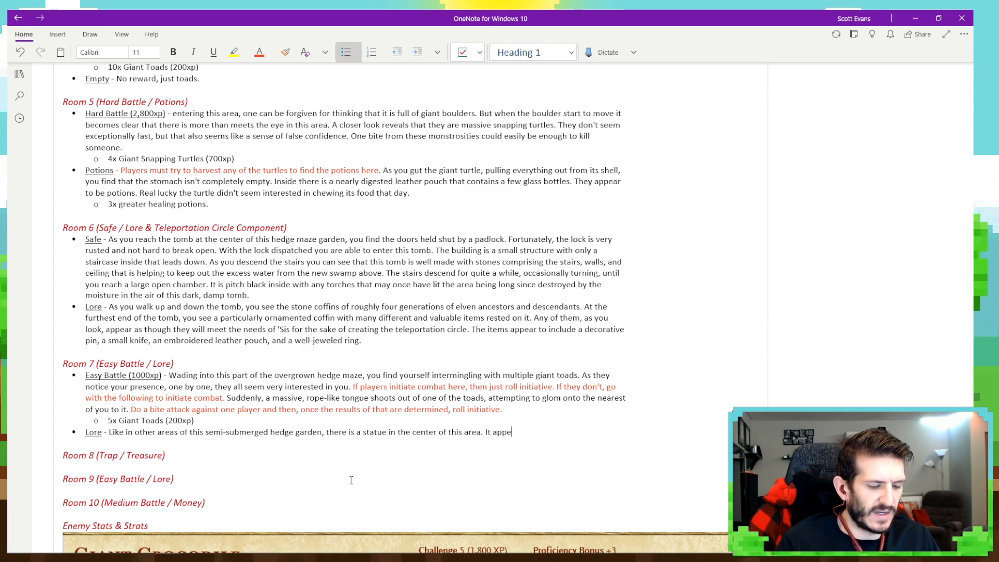
text(ars to be a statue of a)
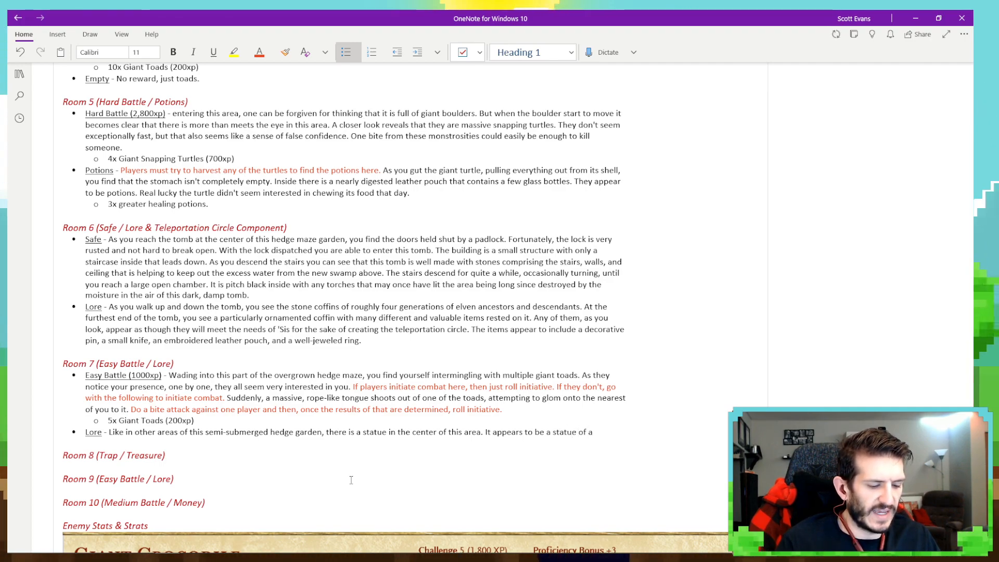
text( compa)
text(ss, th)
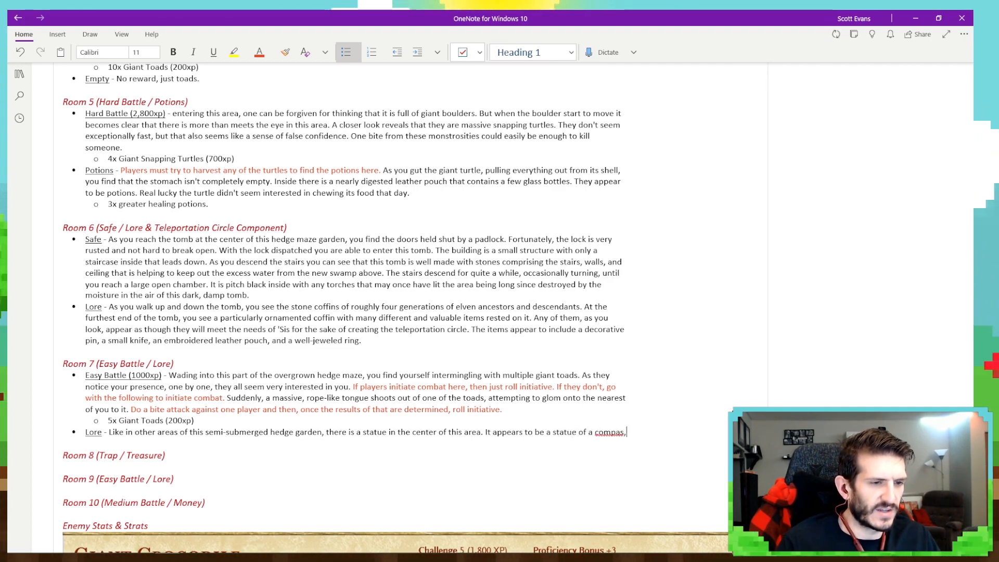
text(ough not )
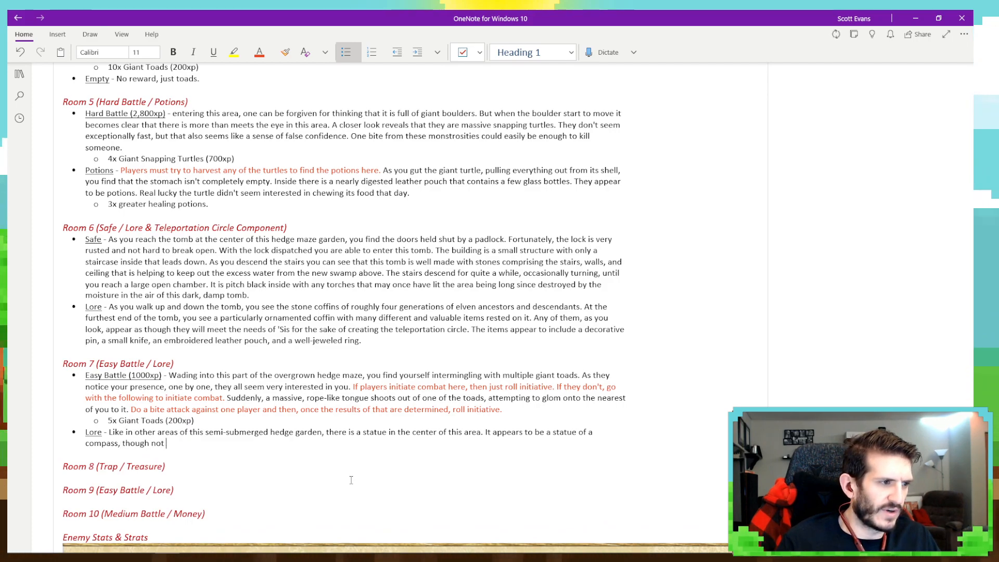
text(a functional )
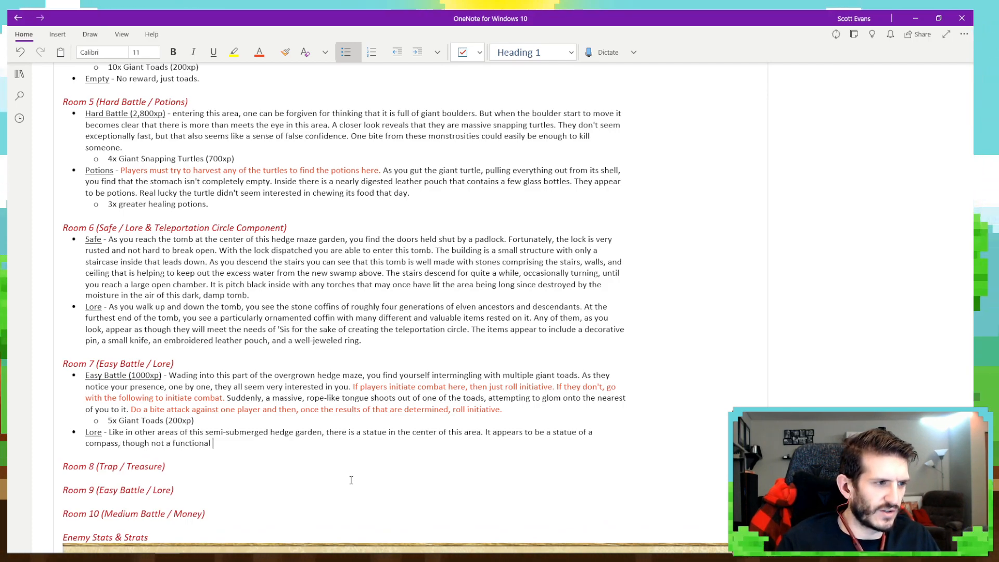
text(one. On the pla)
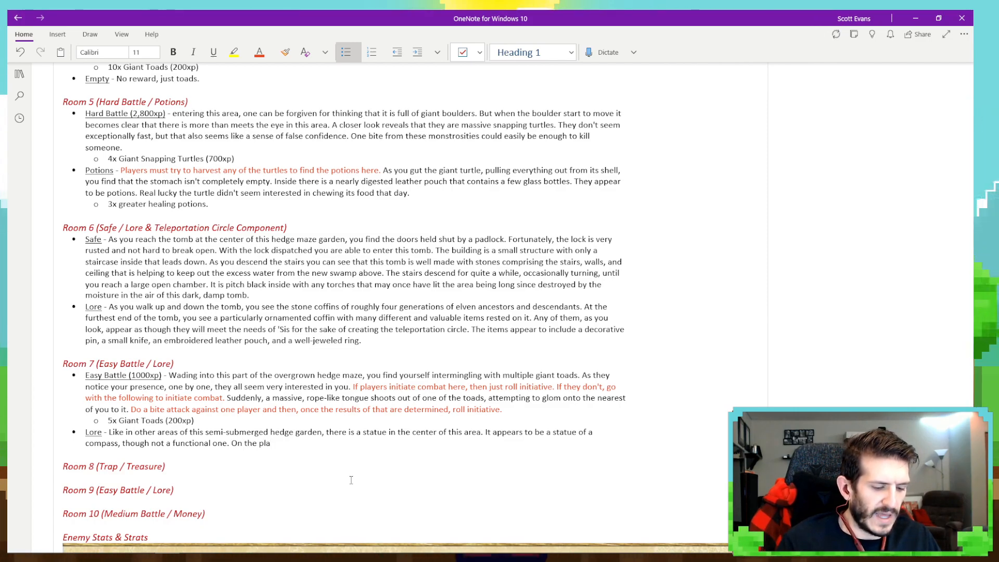
Continue Room 7's Lore entry with "On the plaque is an engraving, which reads, "Remember to look towards you elders.".
text(que is an e)
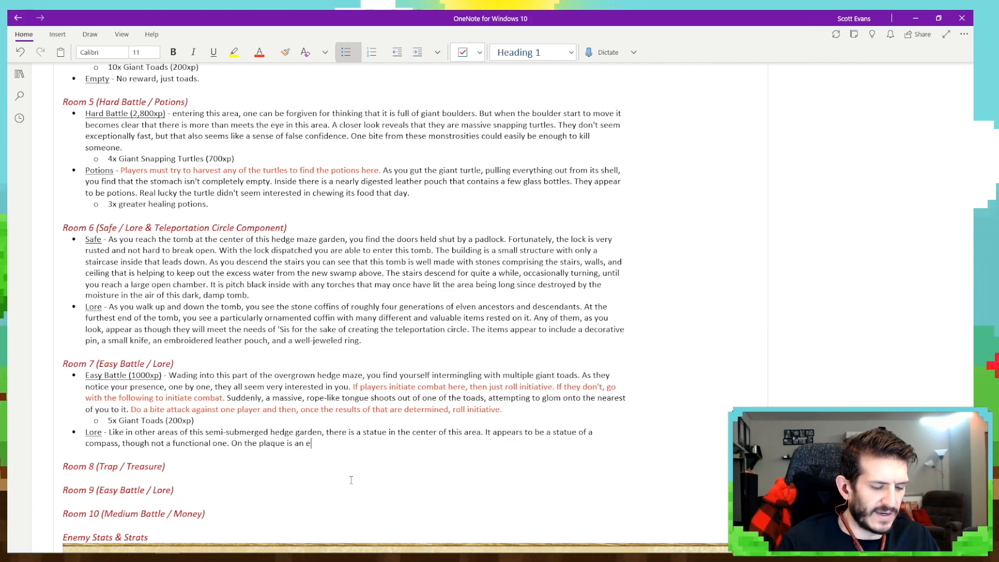
text(ngraving, w)
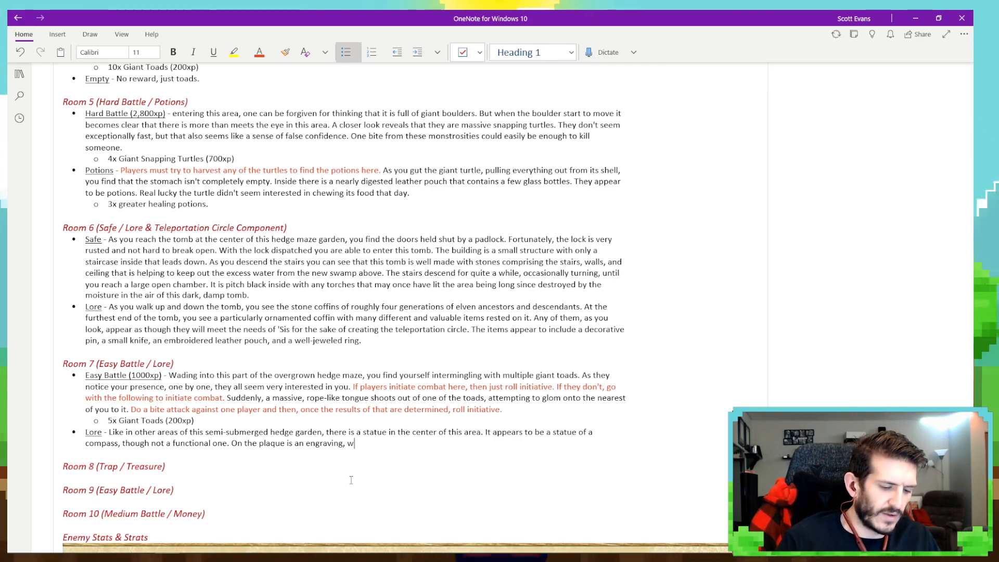
text(hich reads, "Remember)
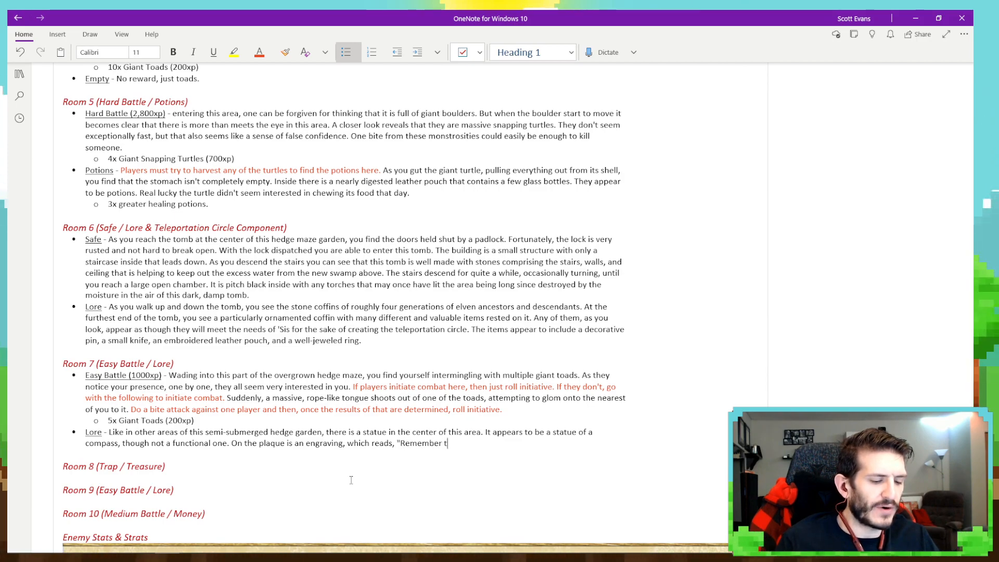
text(towards )
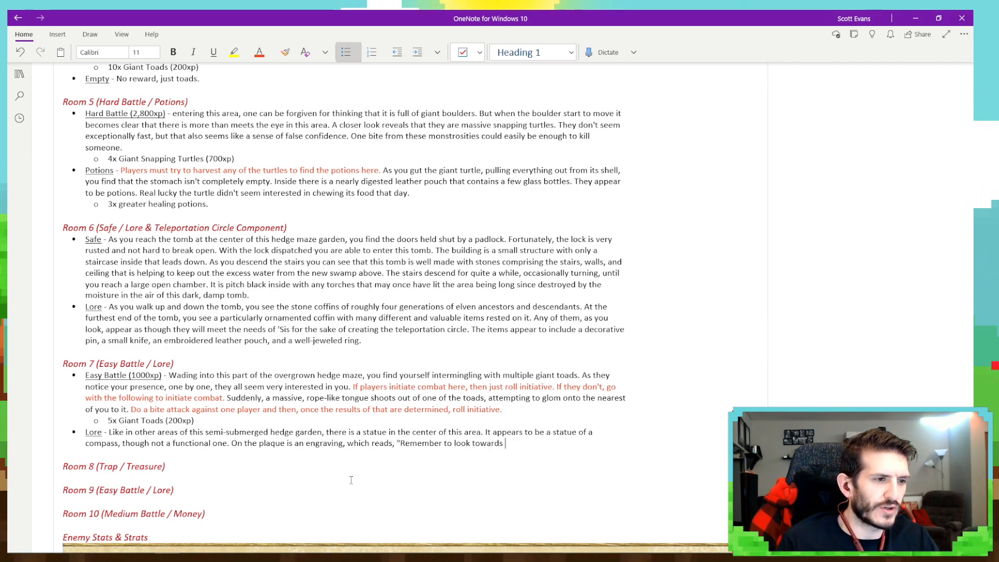
text(you elder)
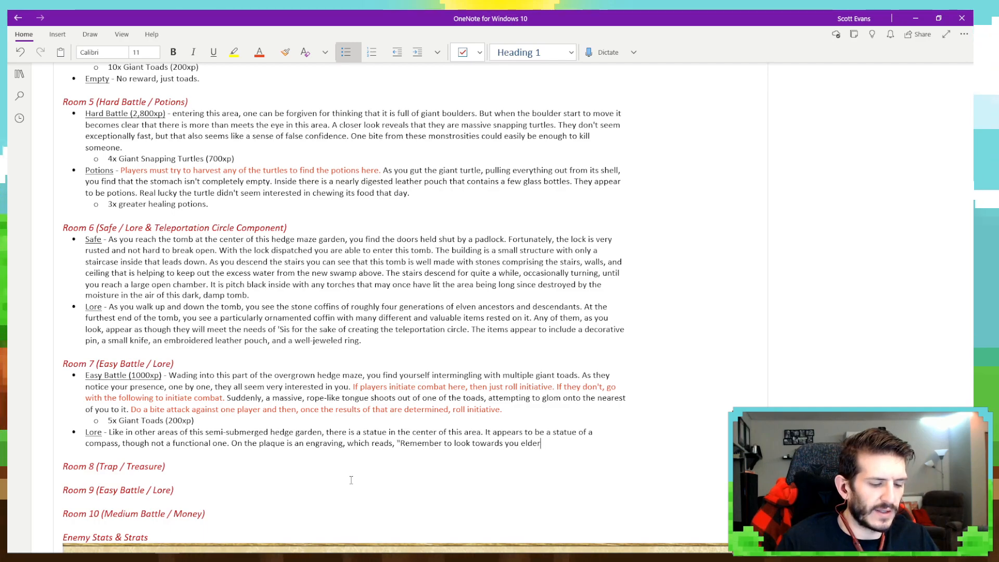
Finish the plaque quote in Room 7's Lore with "They always can offer guidance when you need it most.".
text(s. They alwa)
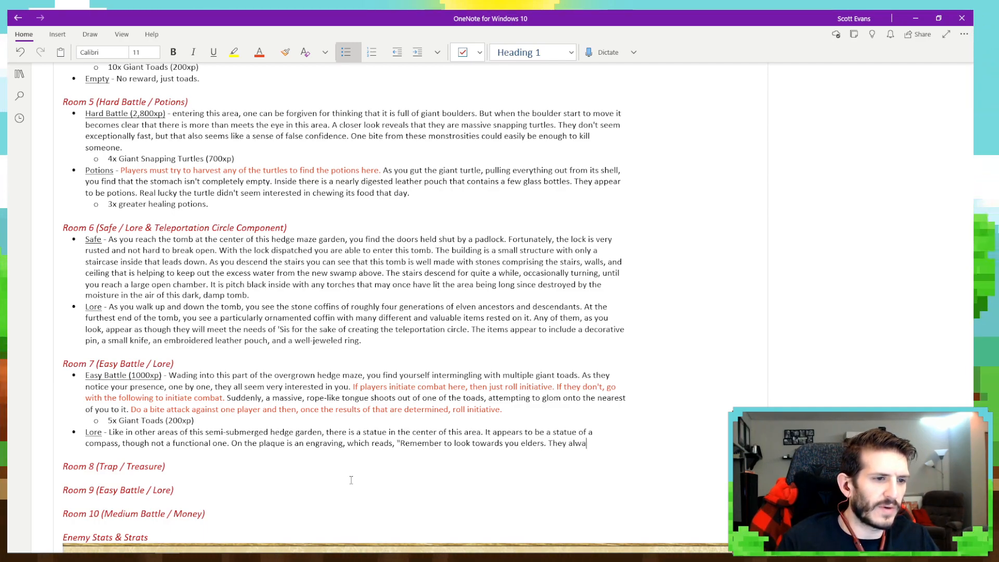
text(ys can)
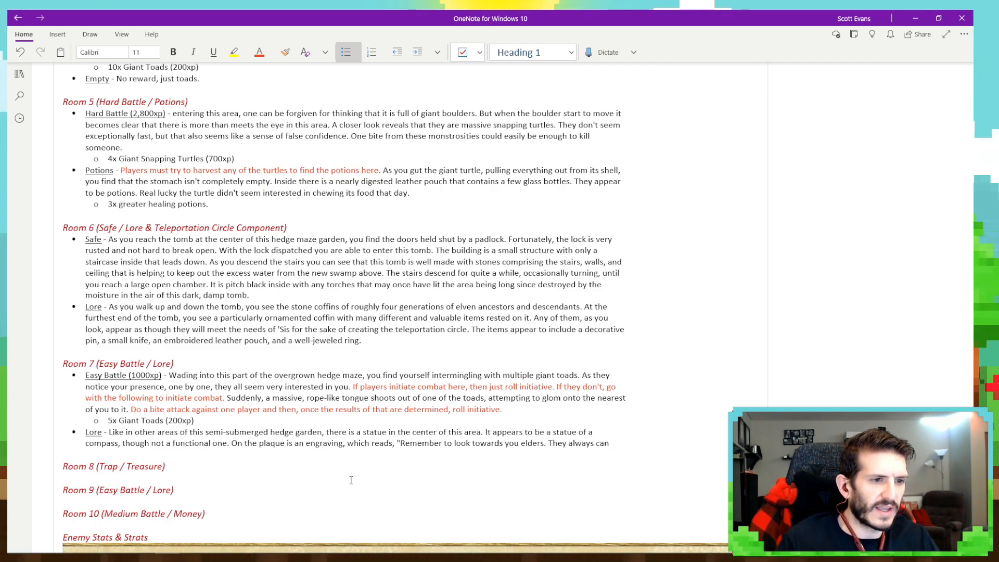
text( offer guidanc)
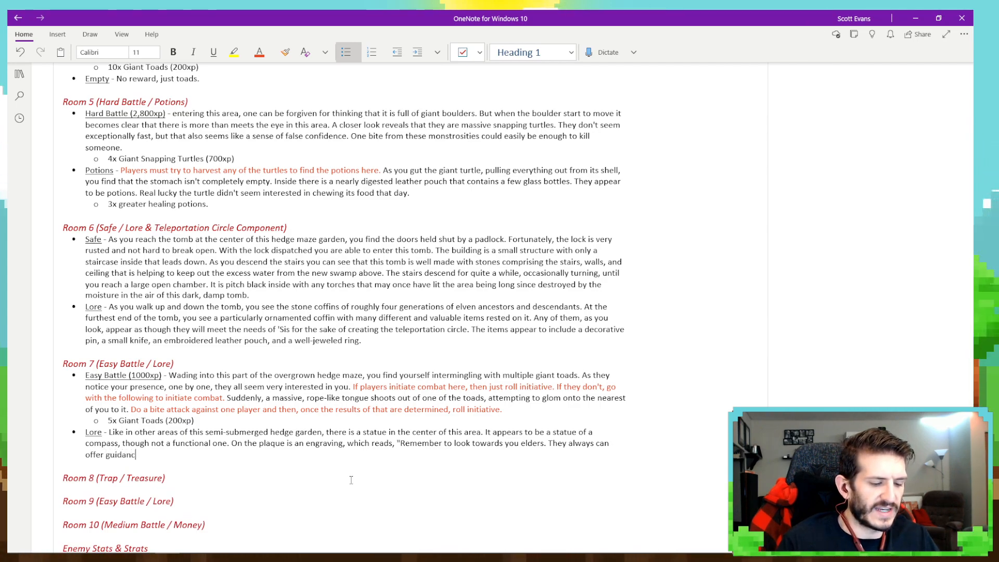
text(e when you need i)
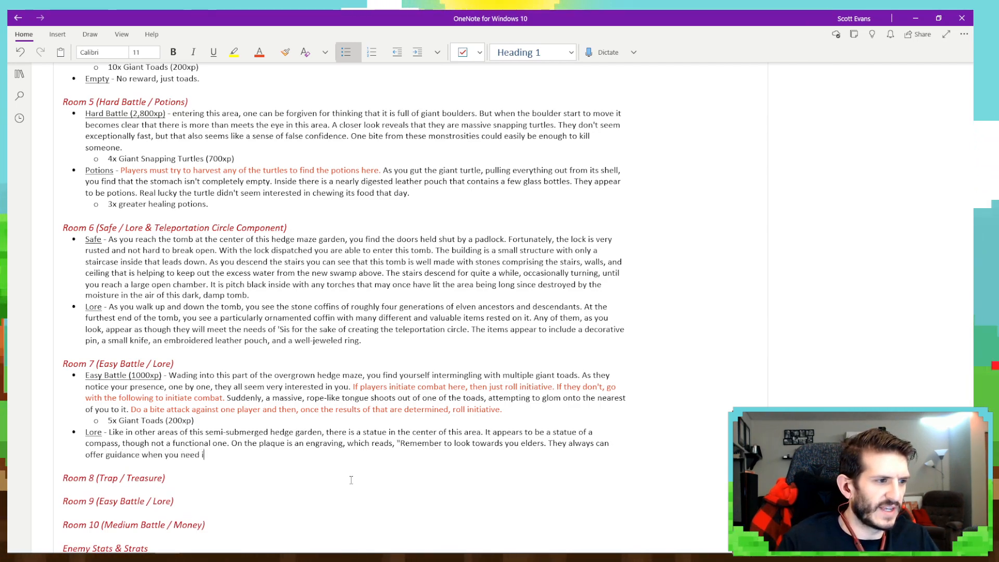
text(t most.")
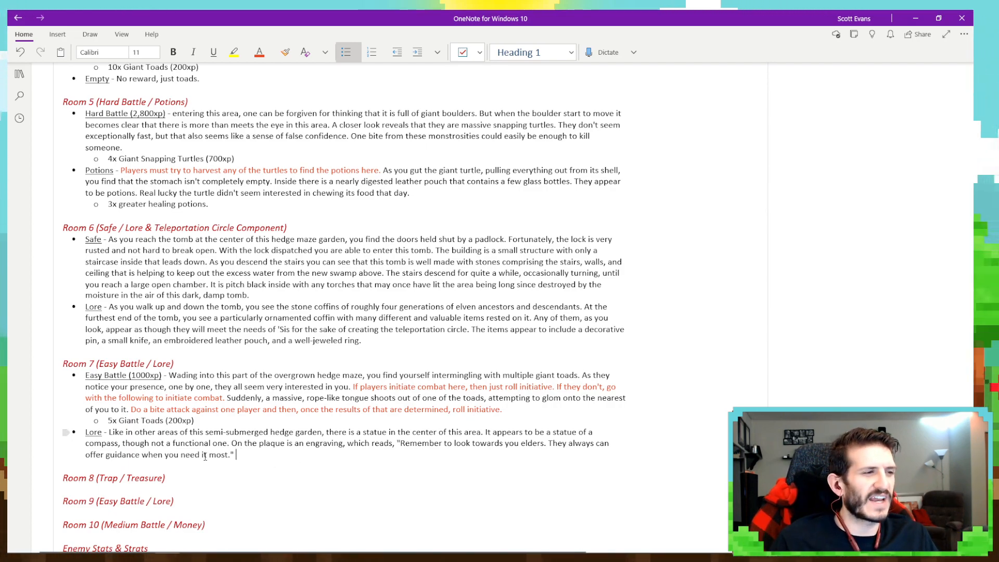
Start a bulleted entry under Room 8 (Trap / Treasure) with the underlined label "Trap" followed by a dash.
key(Return)
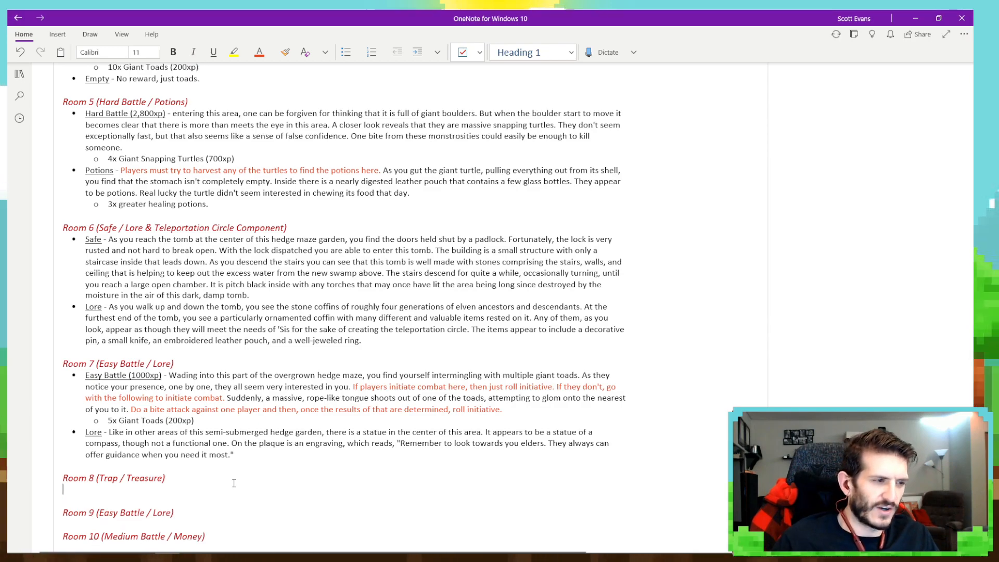
scroll(234, 483, down, 6)
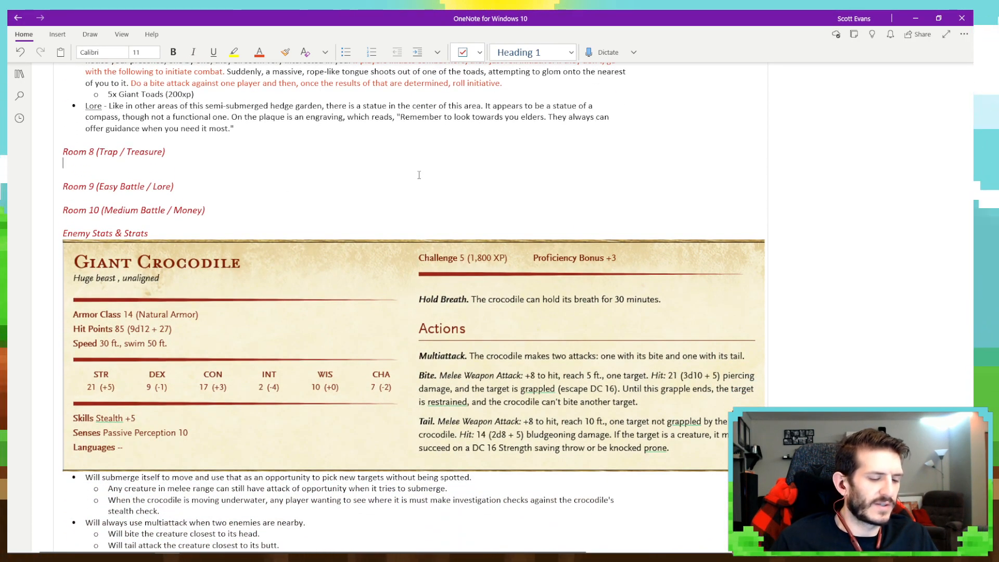
key(ctrl+period)
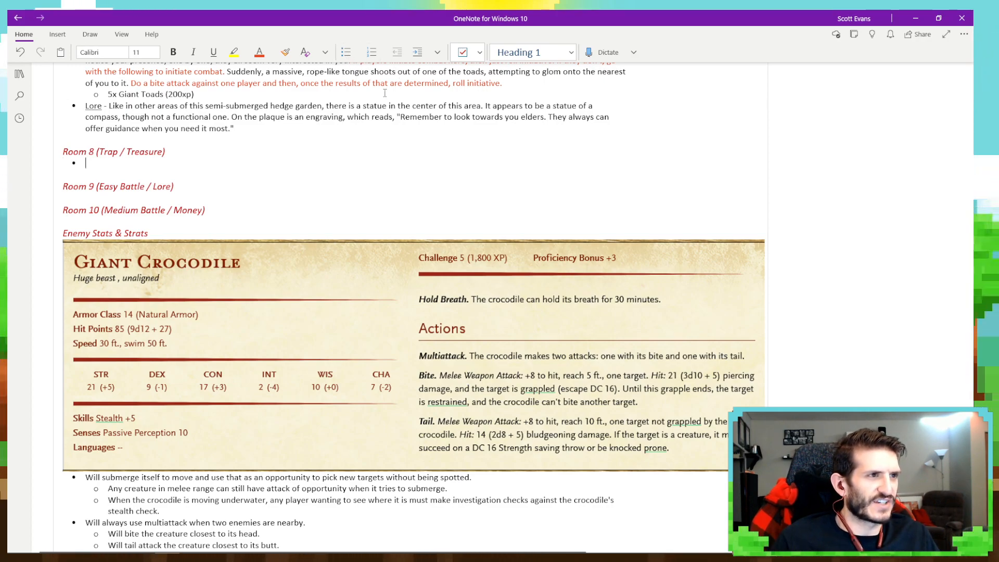
text(Trap)
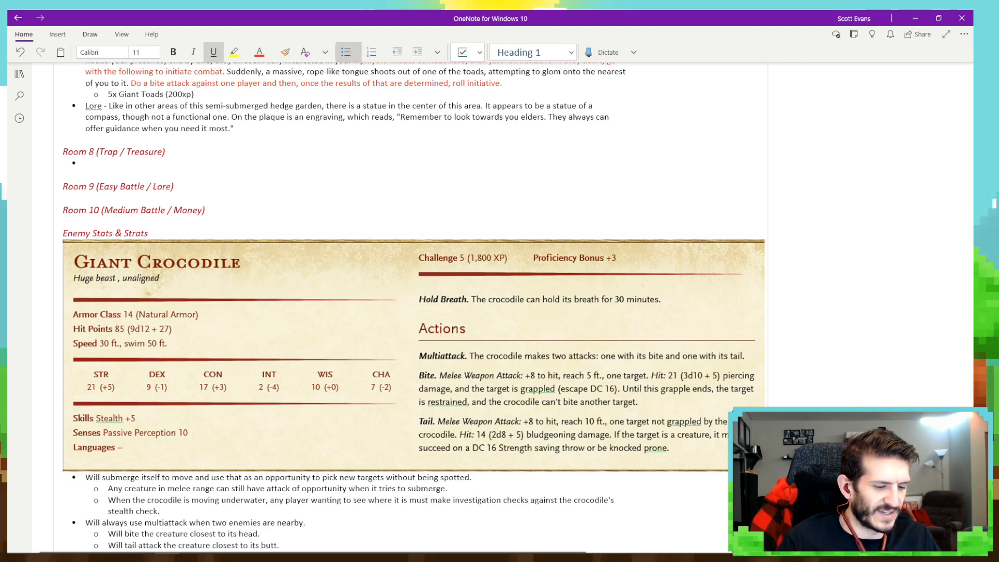
key(ctrl+u)
text(-)
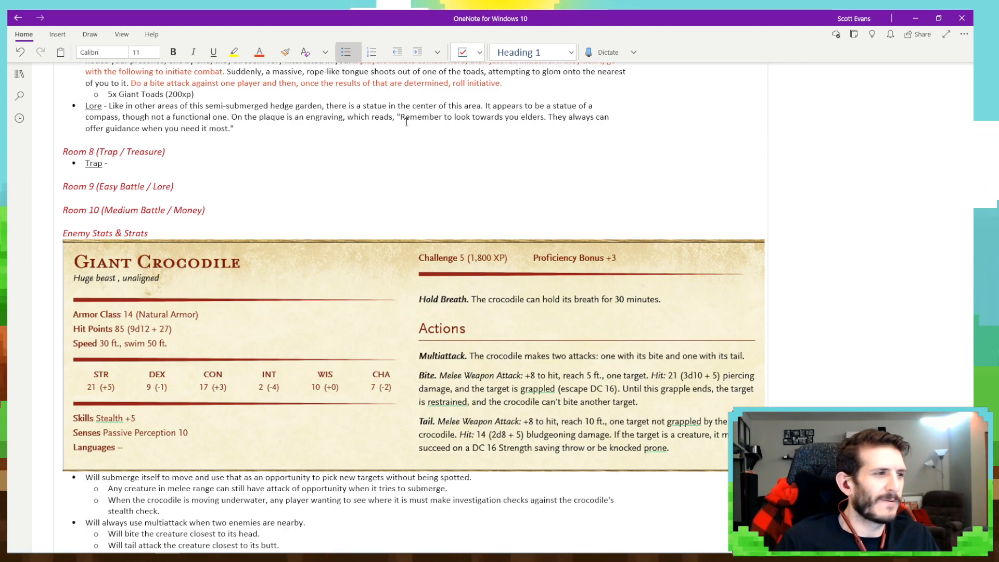
Begin Room 8's Trap description with "As you enter this area, you can see what appears to be".
text(As y)
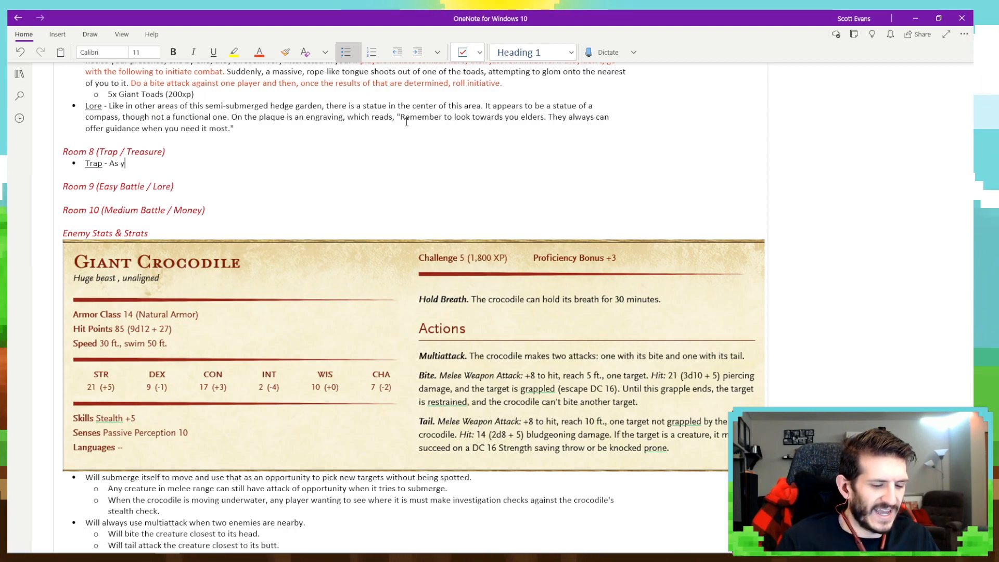
text(ou enter this are)
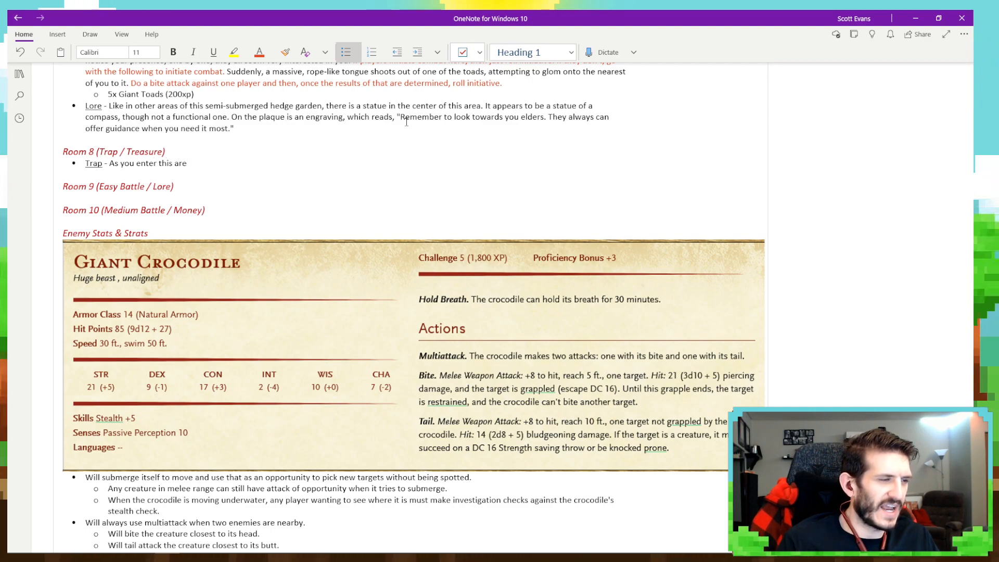
text(a, you can see wha)
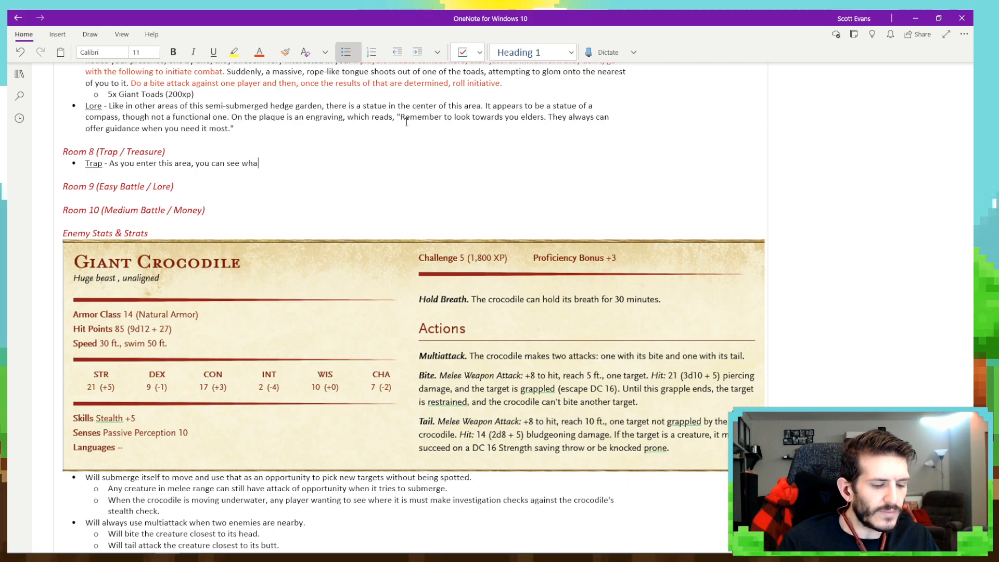
text(t appears to be)
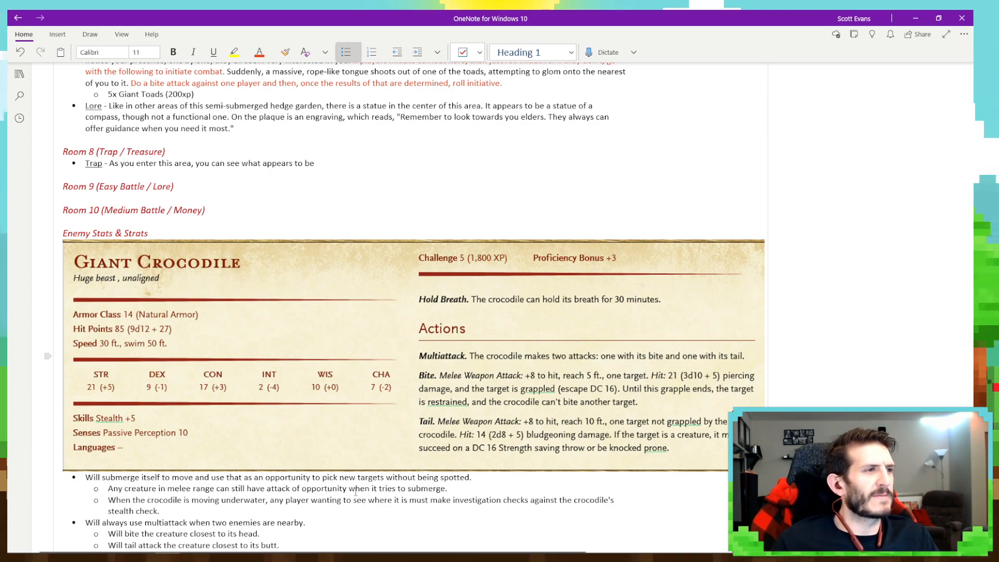
Switch to Dungeondraft to examine the layout of area 8 on the map, and return to the OneNote page.
mouse_move(342, 554)
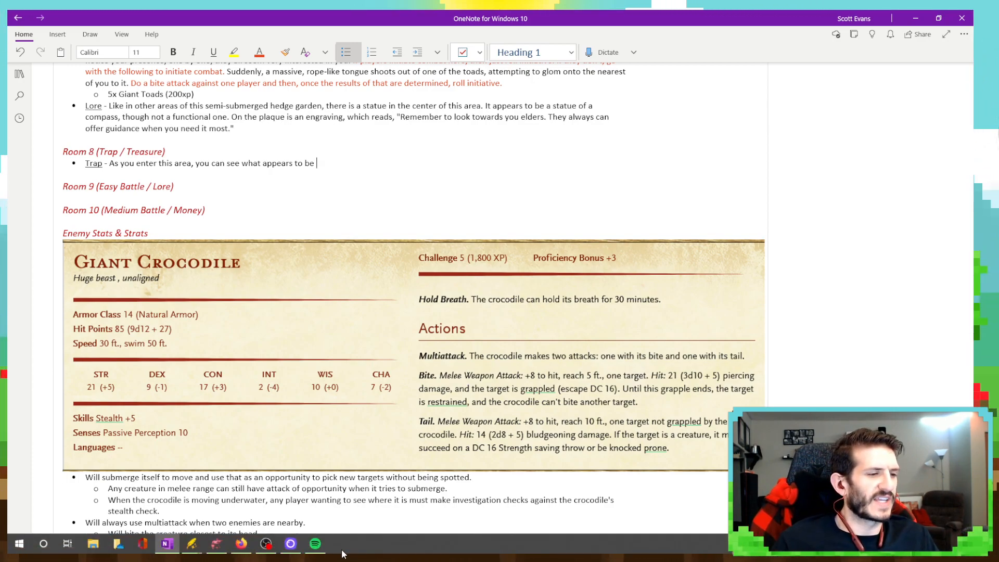
click(216, 545)
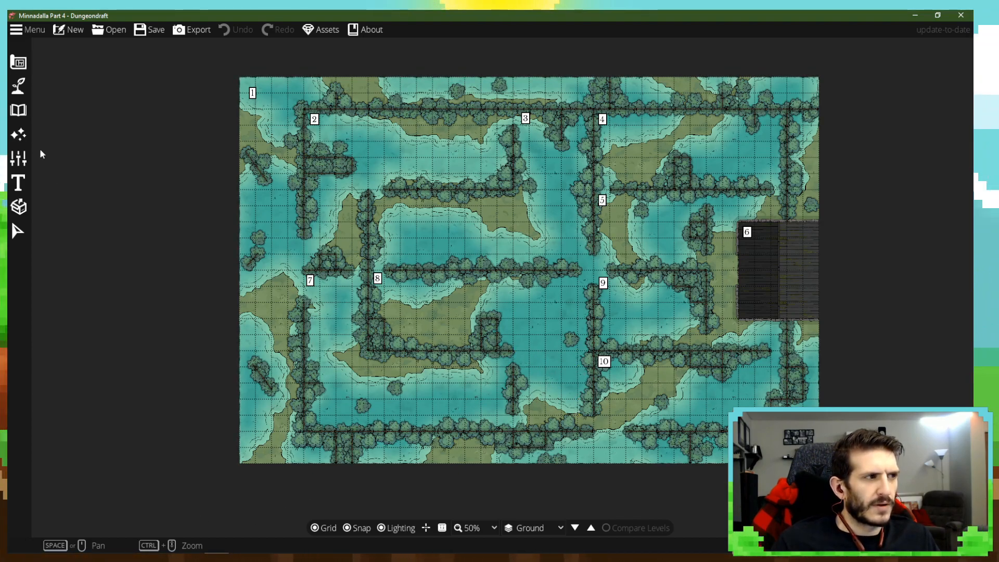
mouse_move(315, 552)
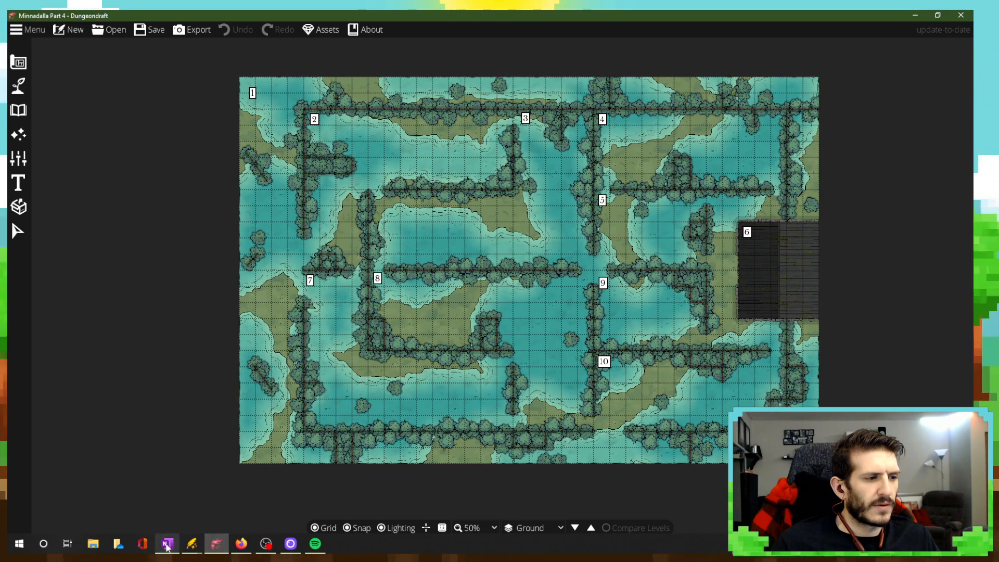
mouse_move(167, 546)
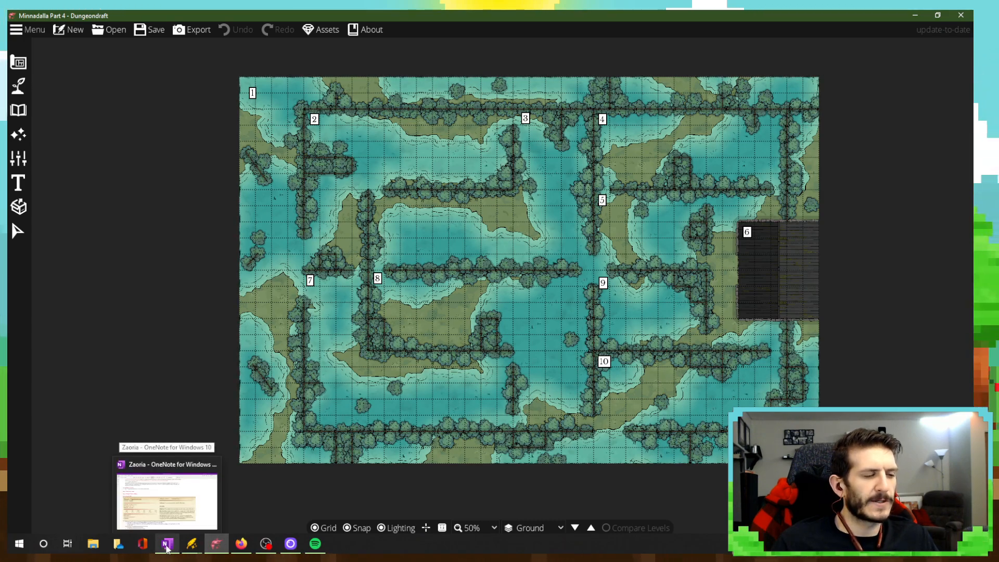
click(166, 547)
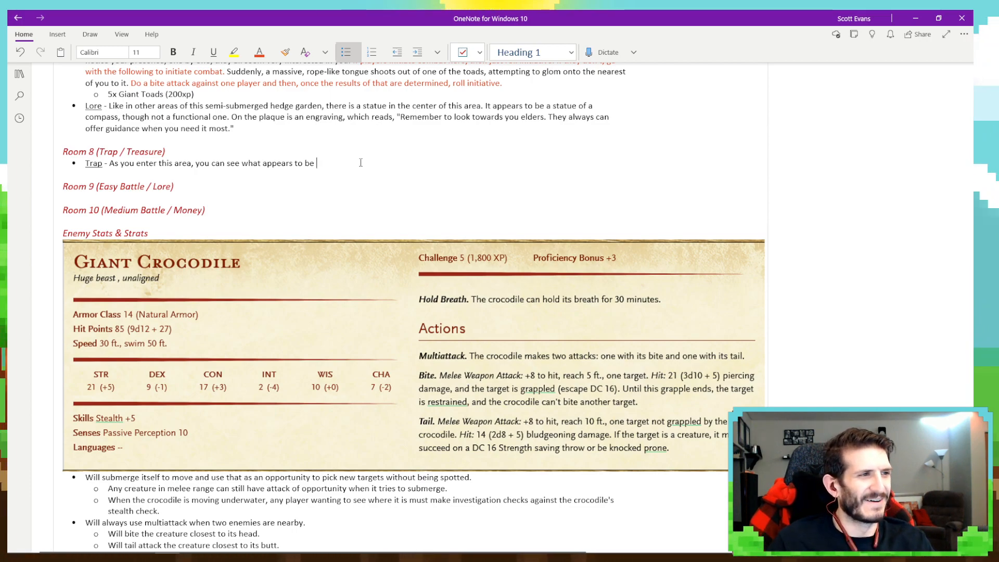
Complete the Trap sentence with "a pouch that is stuck among the brambles of one of the hedges in the corner.".
text(a )
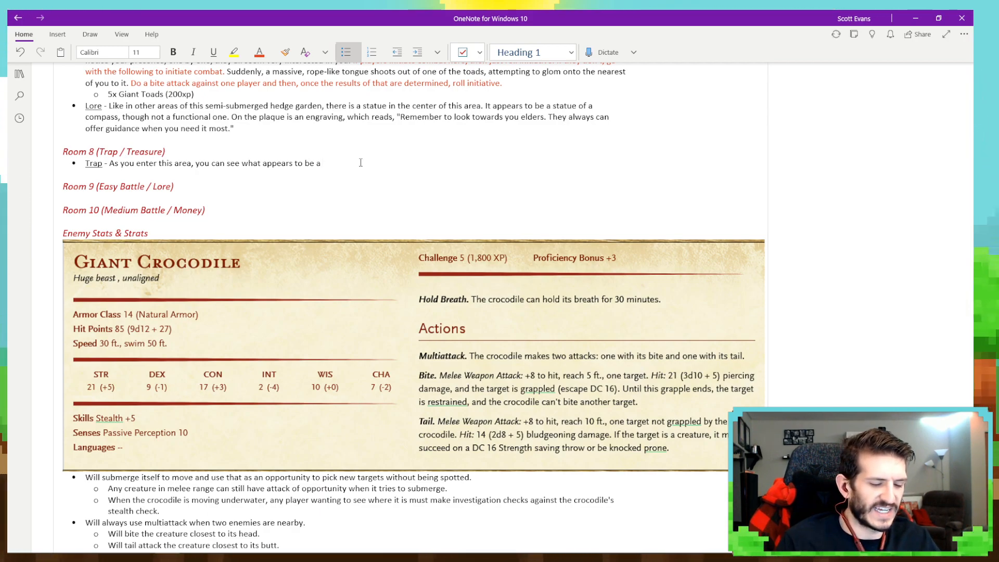
text(pouch that )
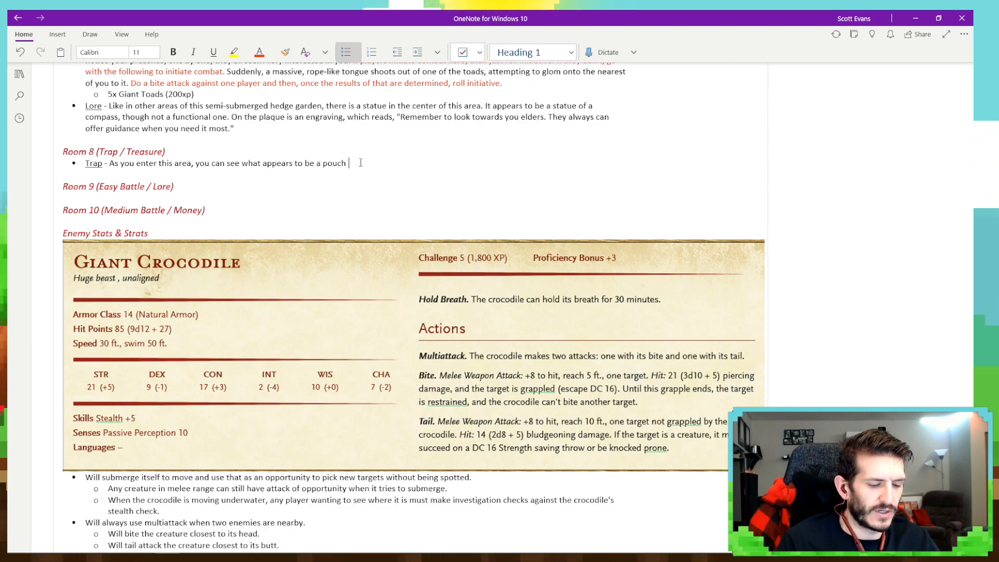
text(is stuck am)
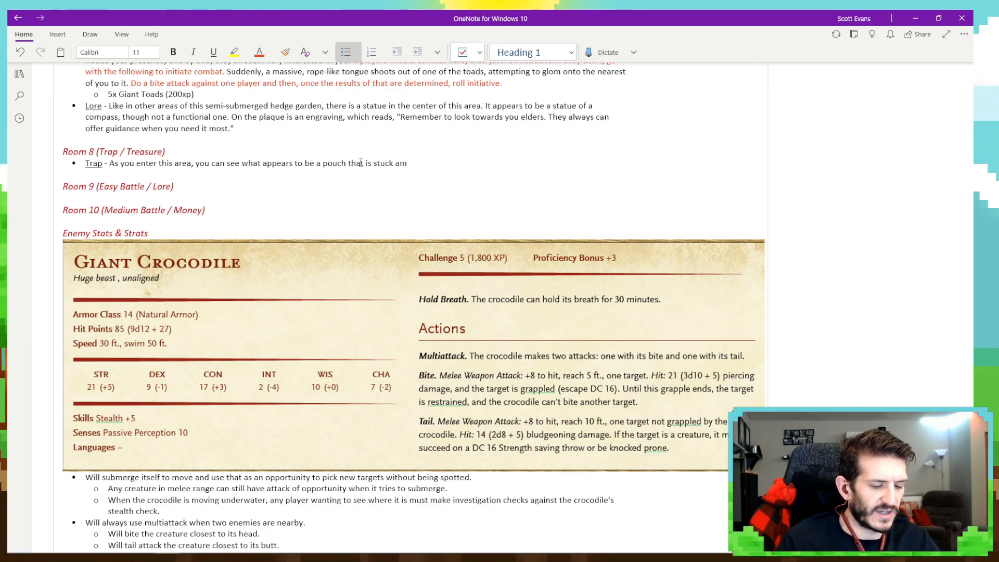
text(ong the)
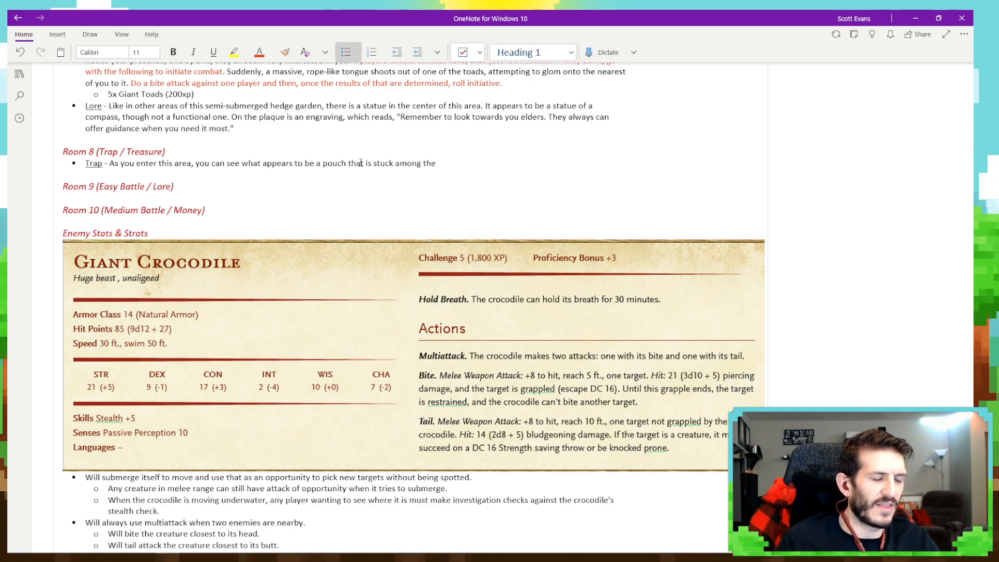
text( baram)
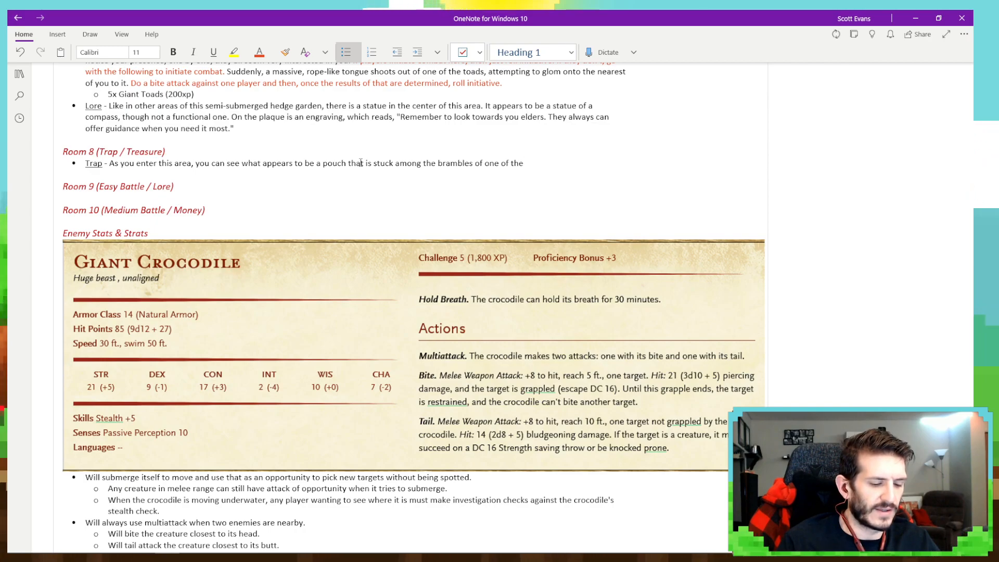
text(in)
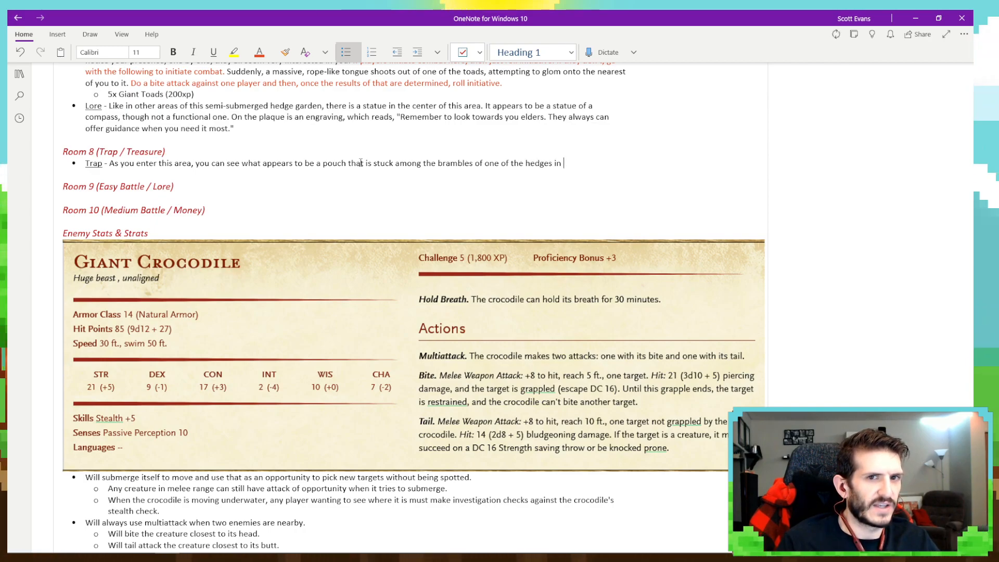
text(in the co)
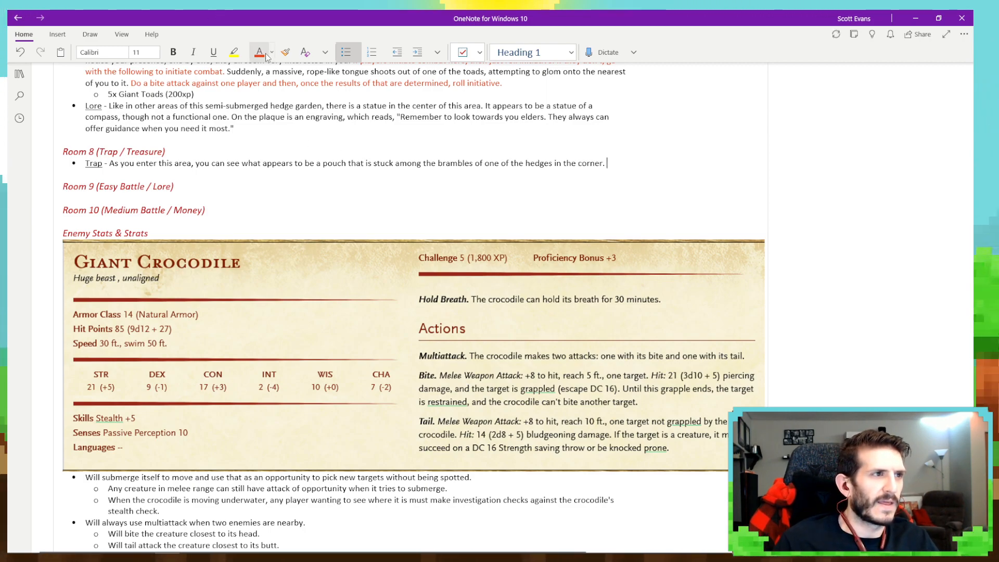
text(rner.)
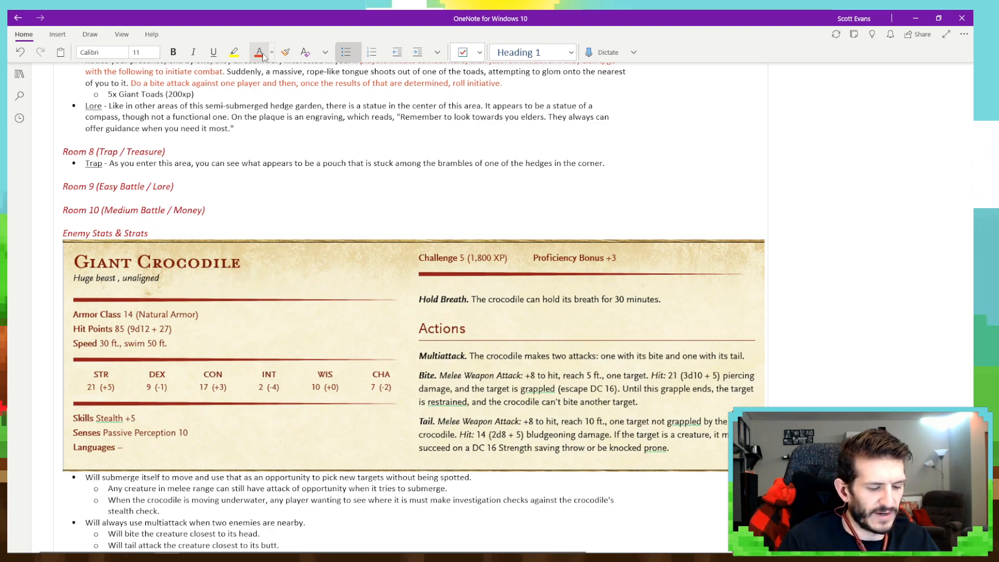
Add to Room 8's Trap entry in orange-red text "DC14 to notice that the muddy ground directly in front looks a little strange.".
click(259, 52)
text(DC14 to n)
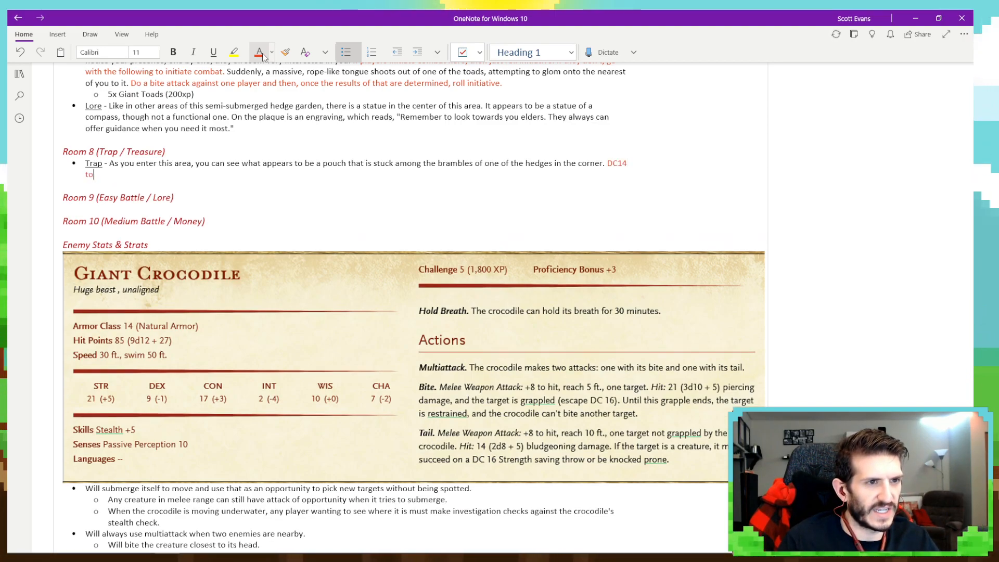
text(otice that )
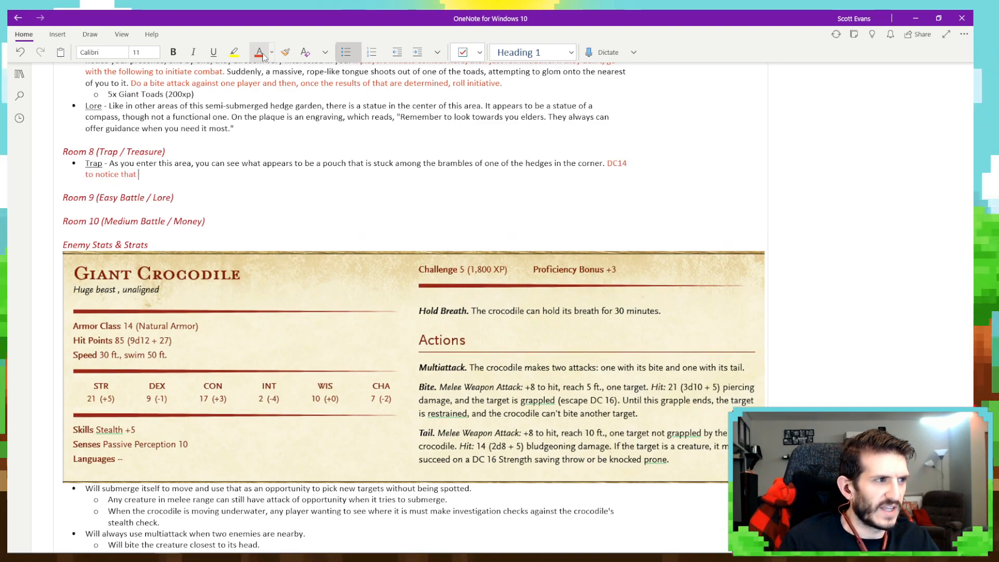
text(the muddy ground di)
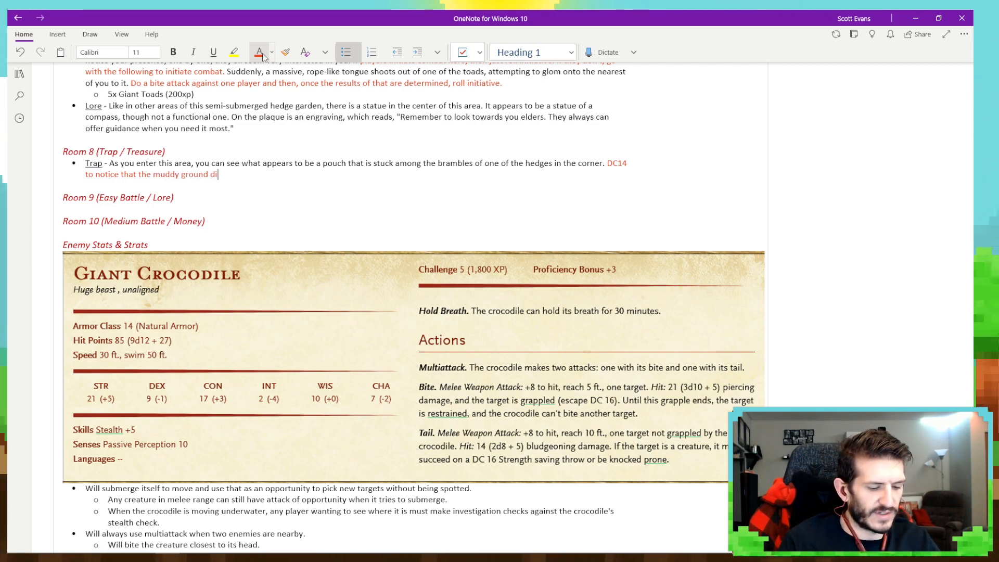
text(rectly in front )
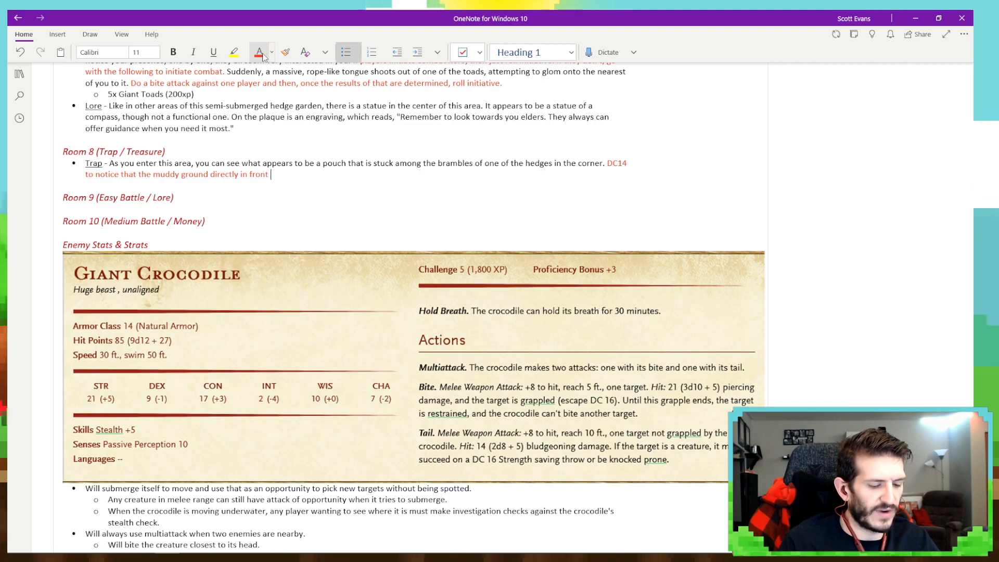
text(looks )
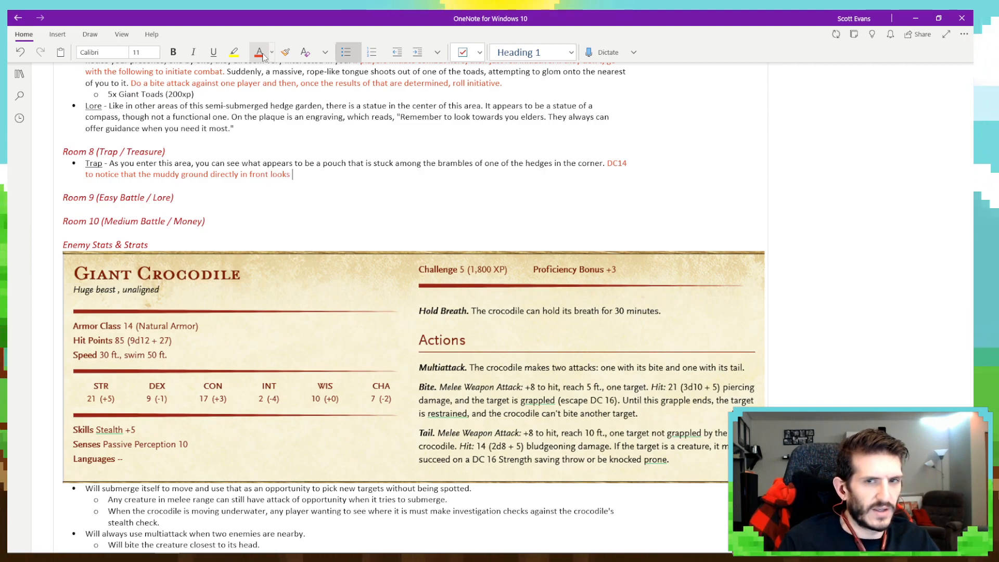
text(a little stran)
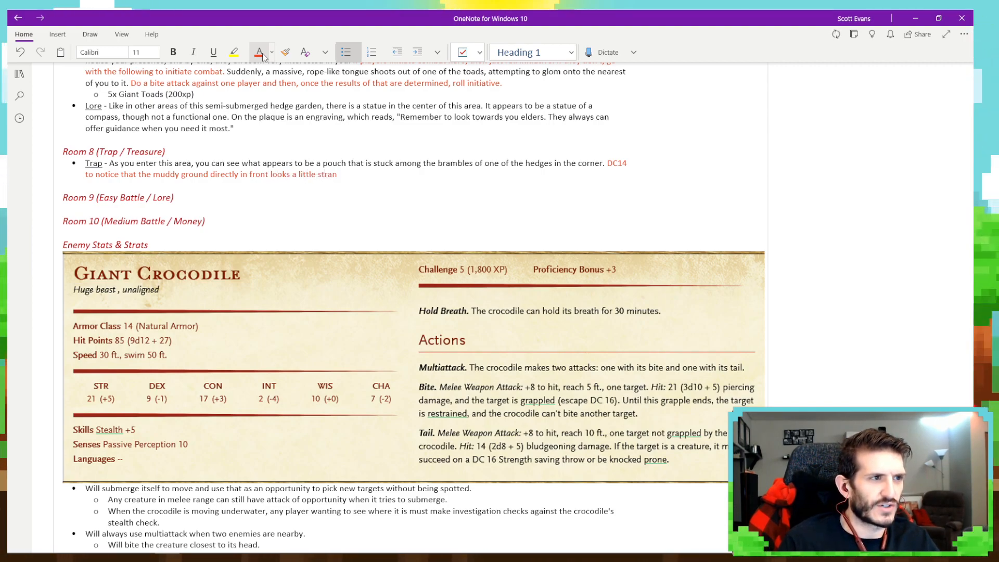
text(ge. )
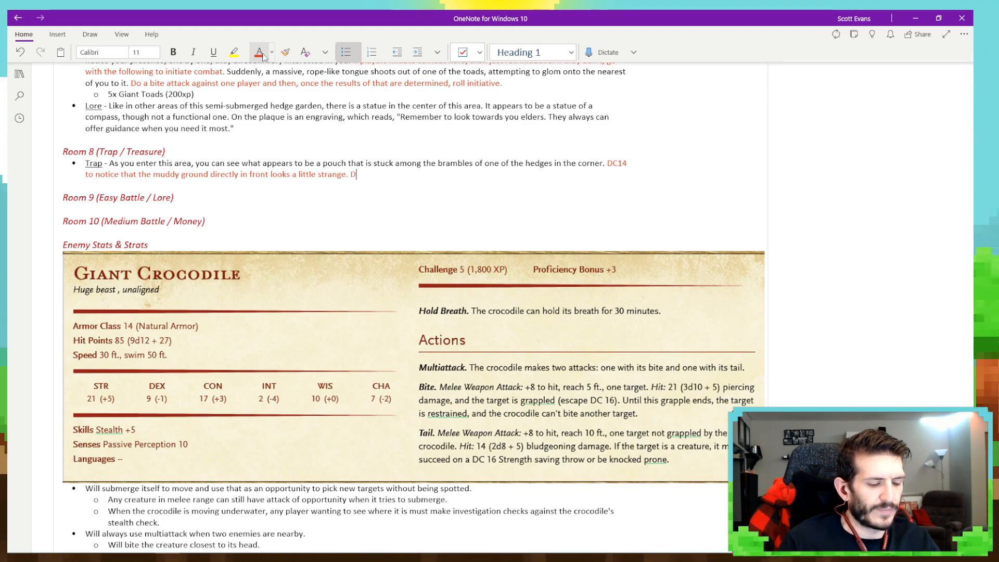
Add the second check to the Trap entry in orange-red text: "DC14 to understand that it's quicksand.".
text(DC14 to notice)
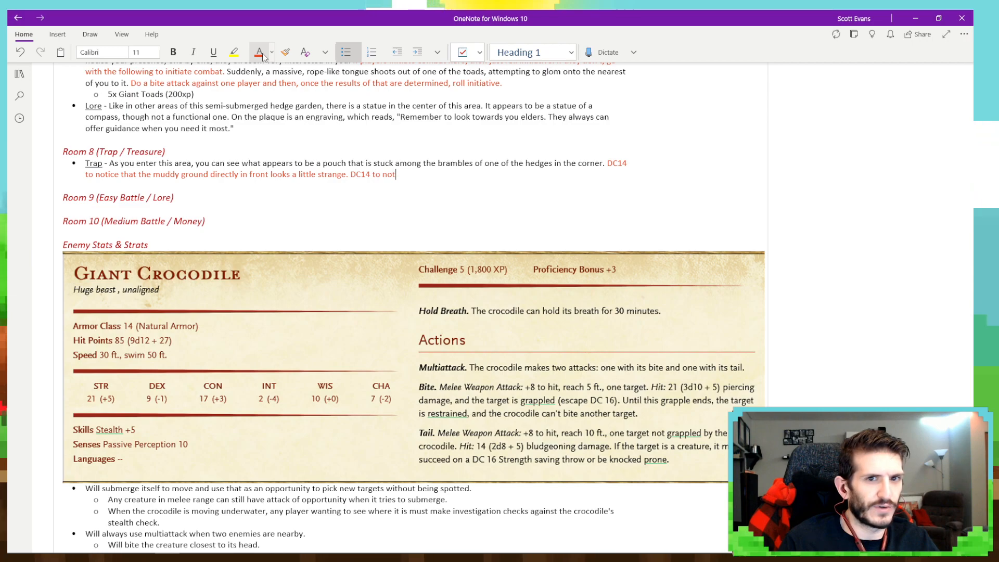
key(BackSpace)
key(BackSpace)
key(BackSpace)
key(BackSpace)
key(BackSpace)
key(BackSpace)
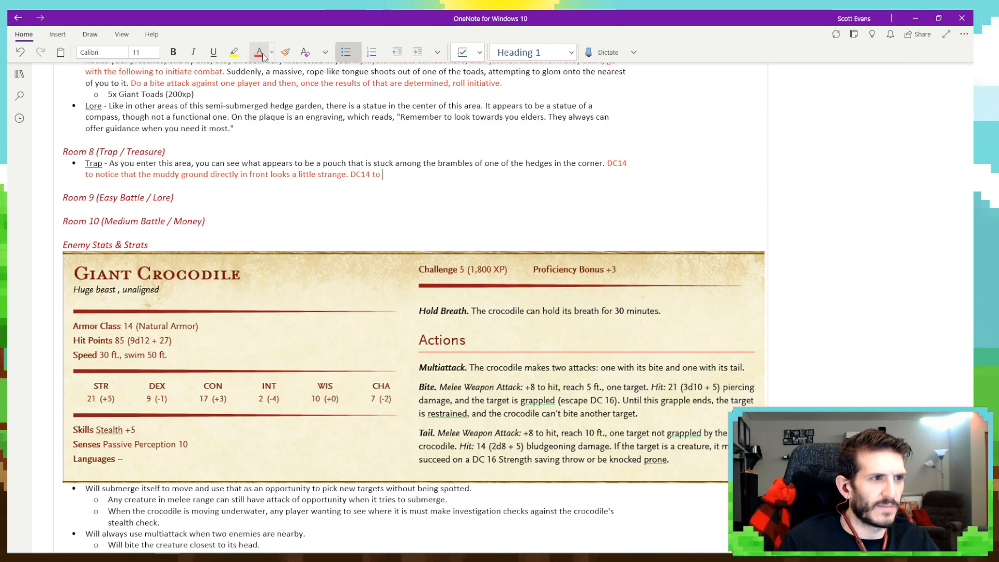
text(u)
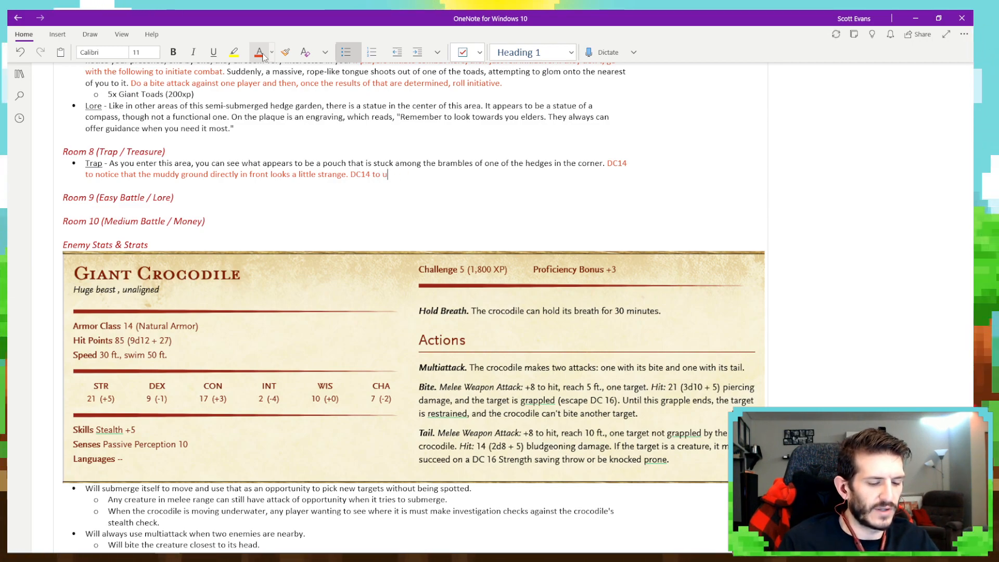
text(nderstand that it)
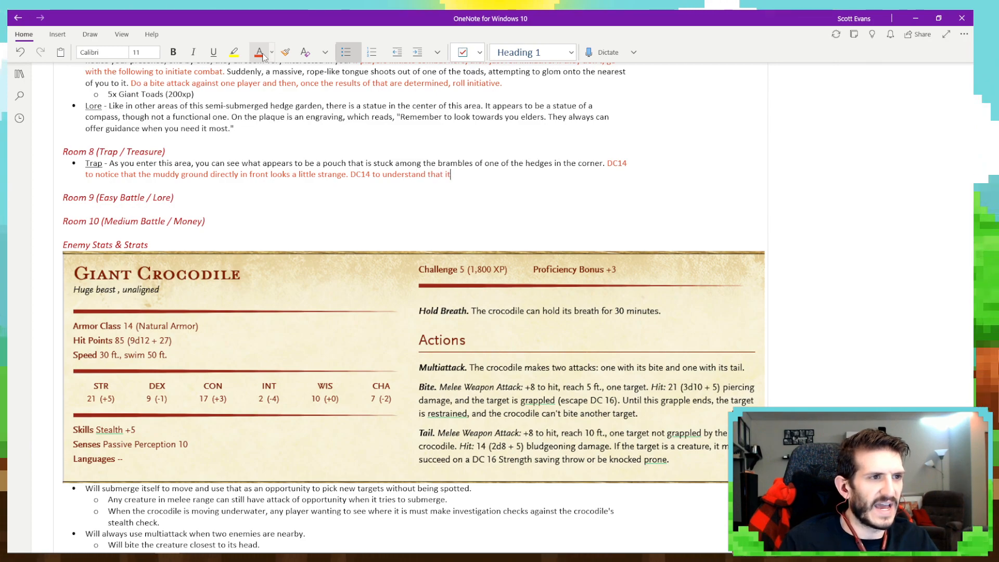
text('s quicksand.)
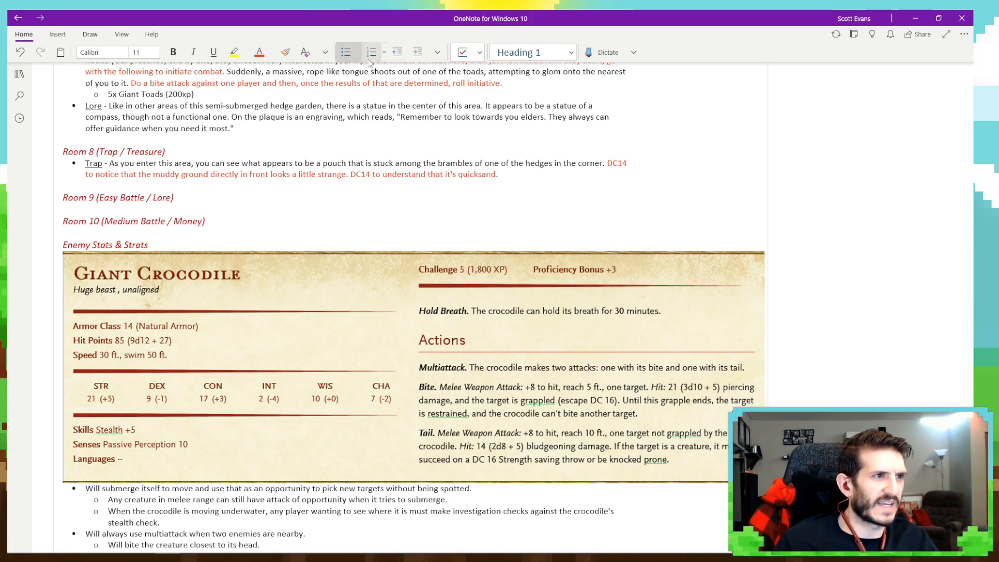
click(272, 52)
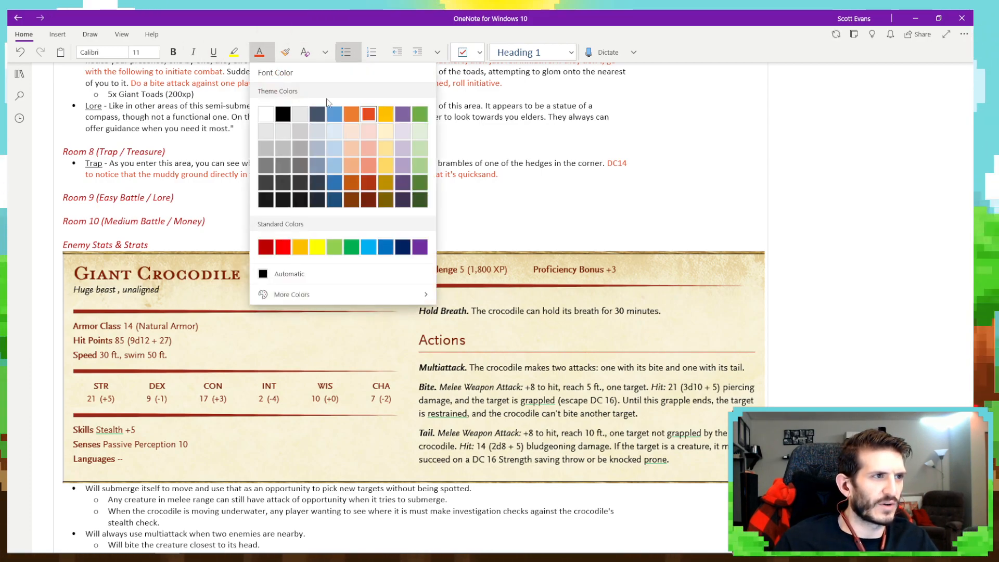
click(281, 109)
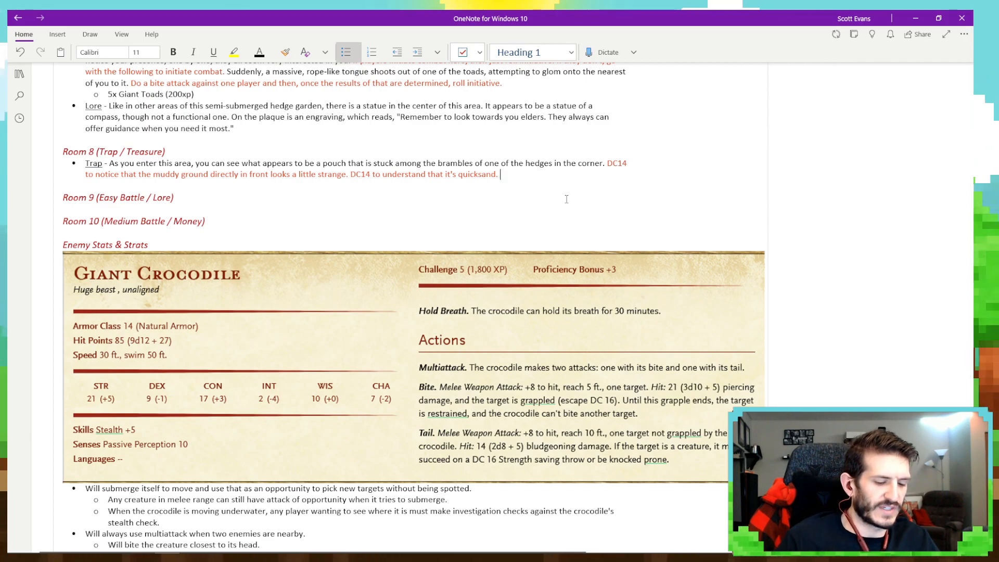
text(As)
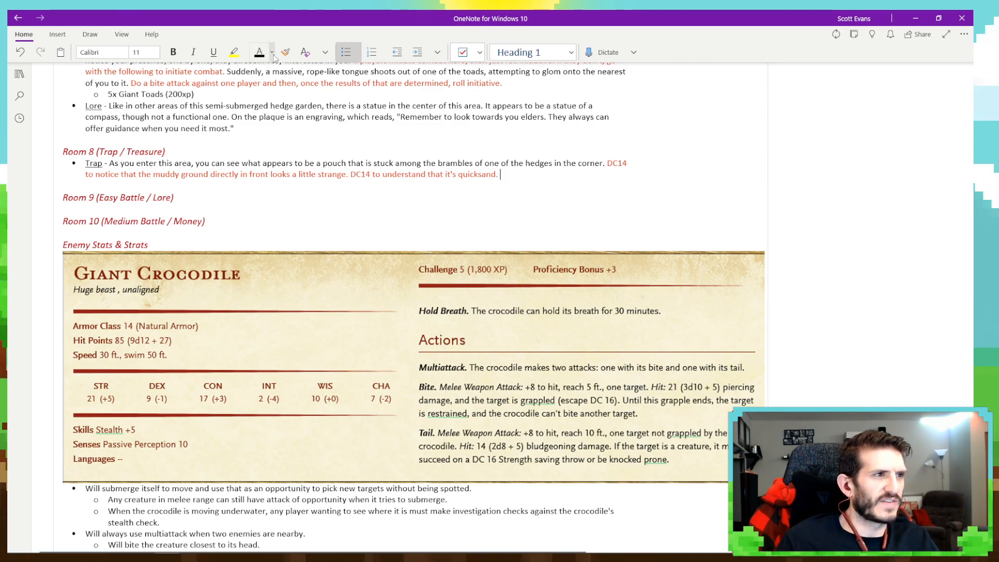
Continue the Trap entry in orange-red text with "If they figure those two things out, offer the following:".
click(259, 52)
click(368, 114)
text(If they )
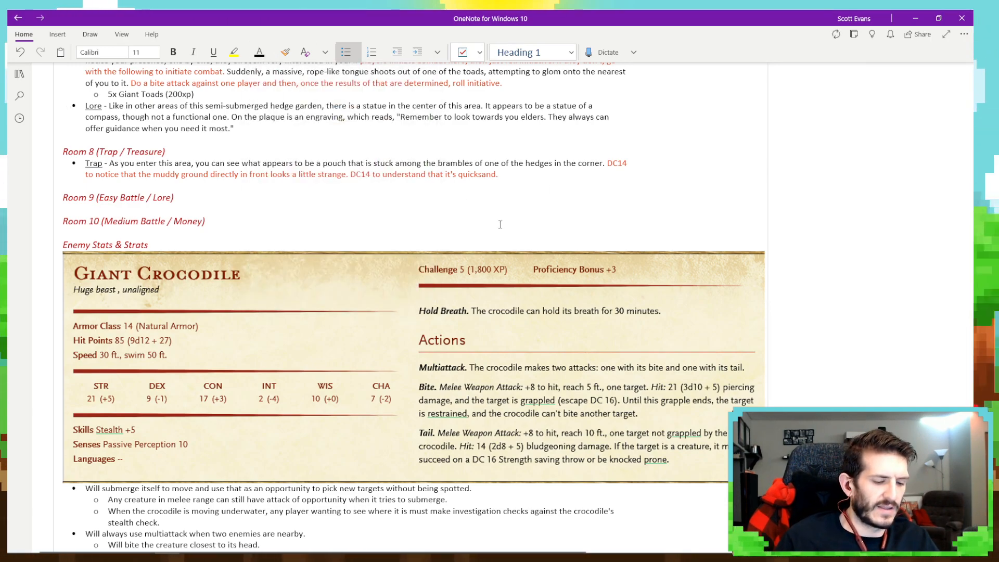
text(figur)
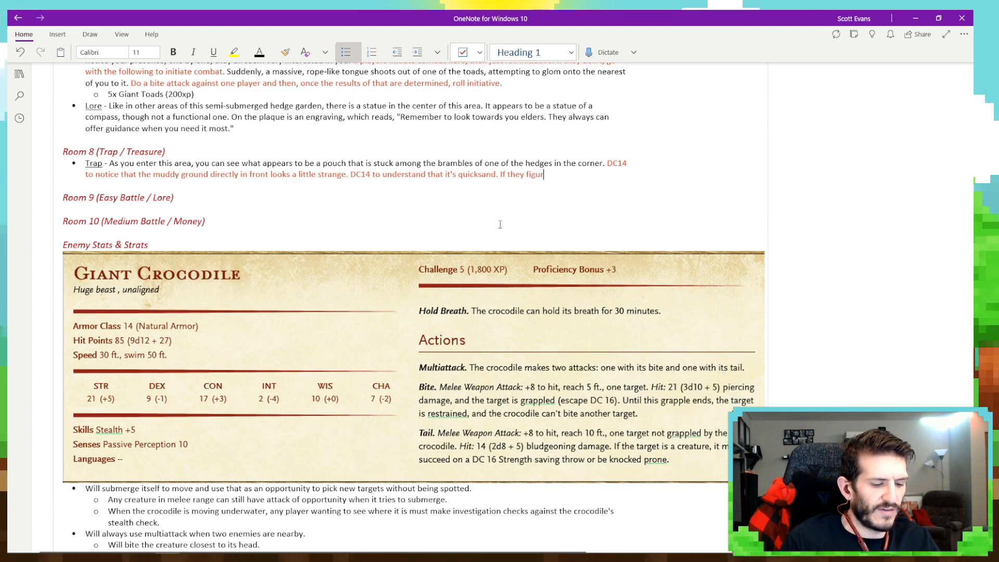
text(e those two thing)
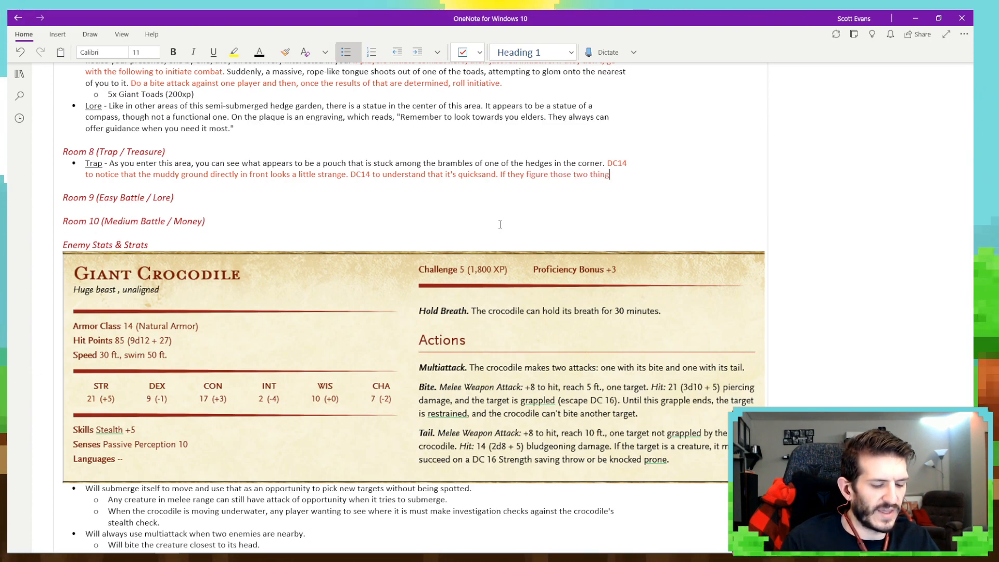
text(s out, o)
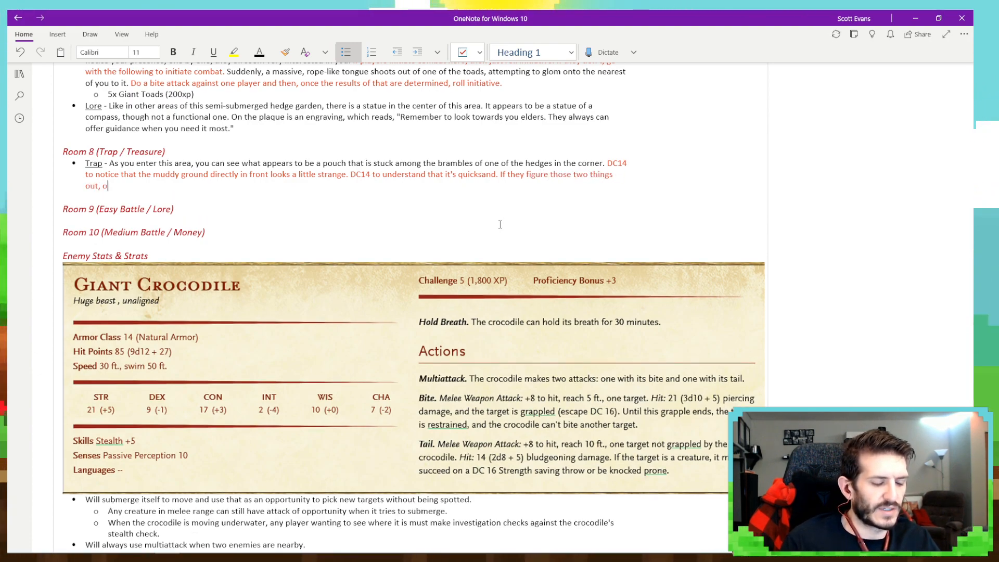
text(ffer the following)
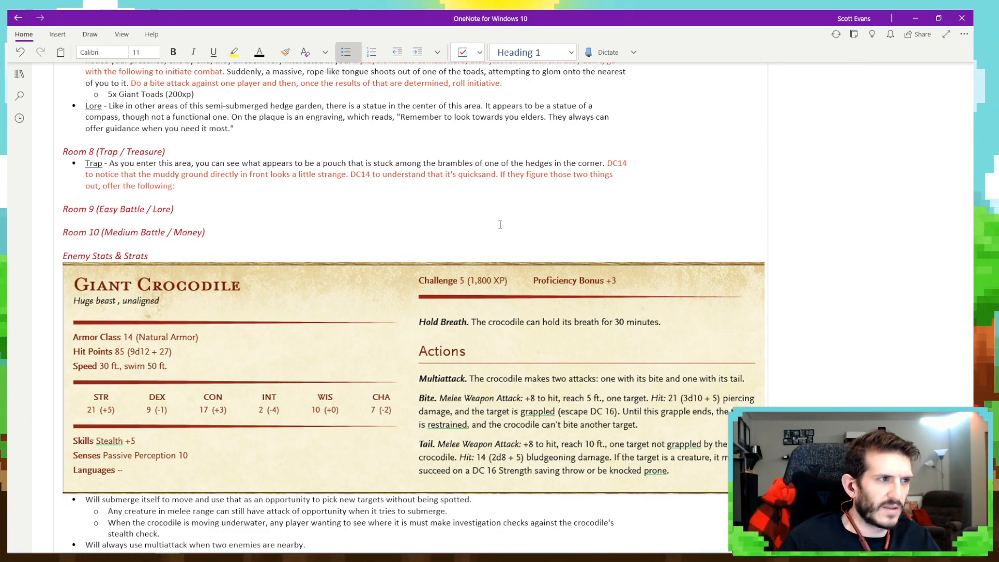
text(:)
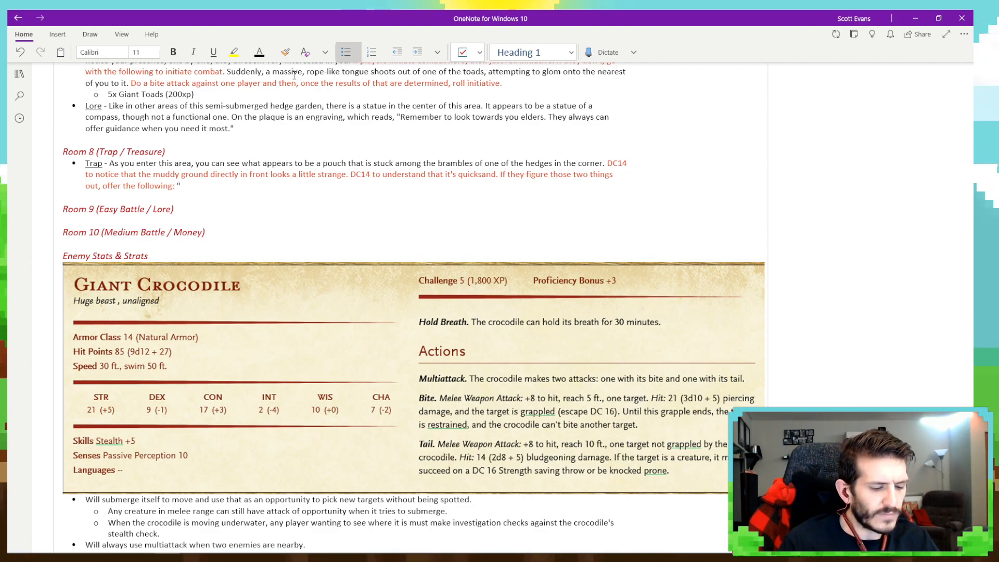
Open a black quotation reading "As you look at the ground, however, you can't help but think that just stepping towards this pouch is a terrible idea.".
text(s you l)
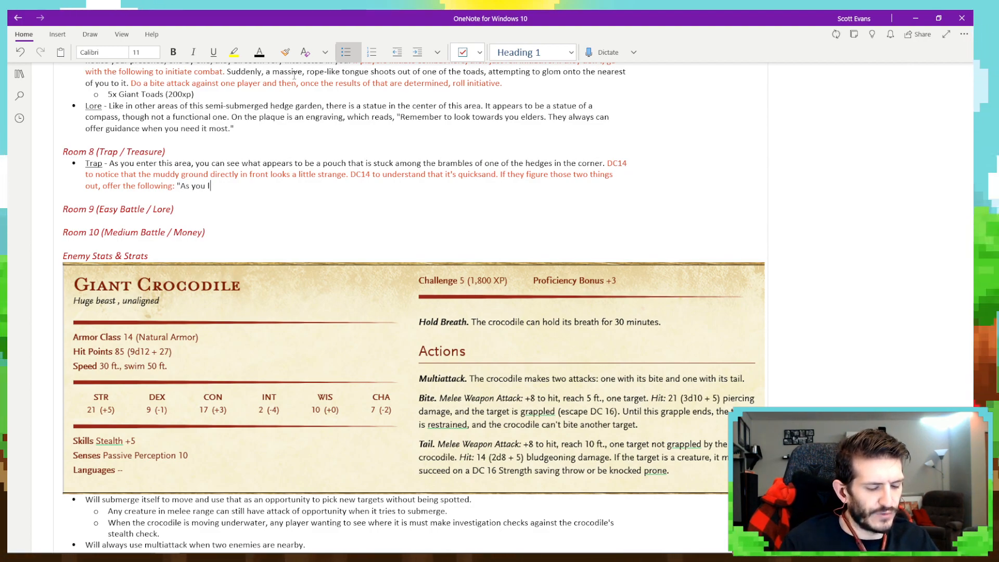
text(ook at the ground, however,)
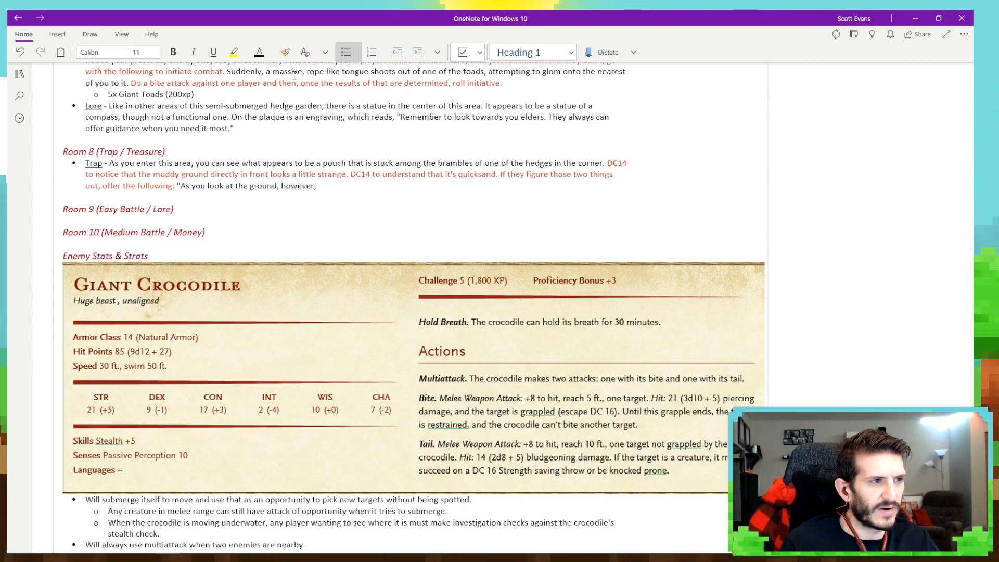
text( you can't h)
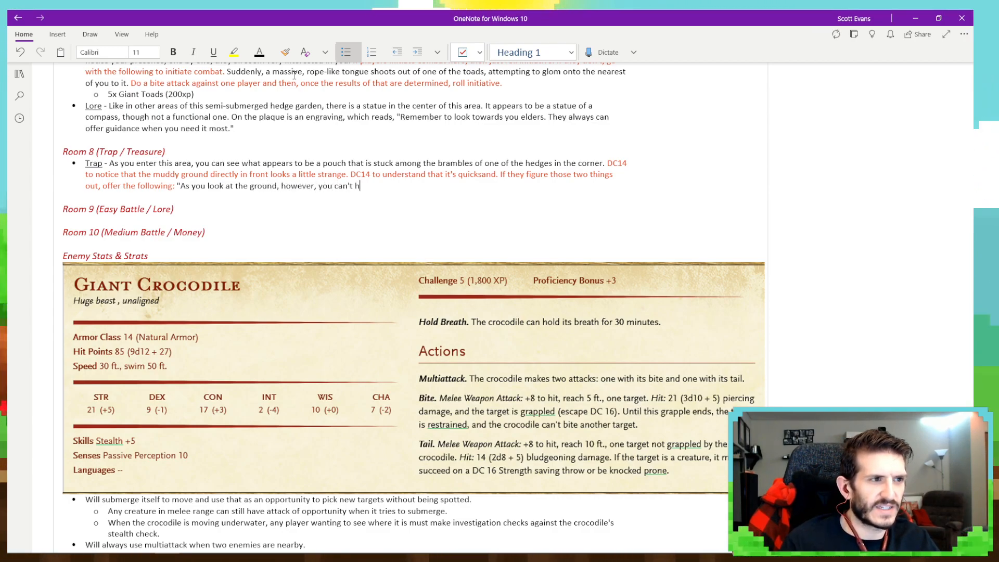
text(elp but think )
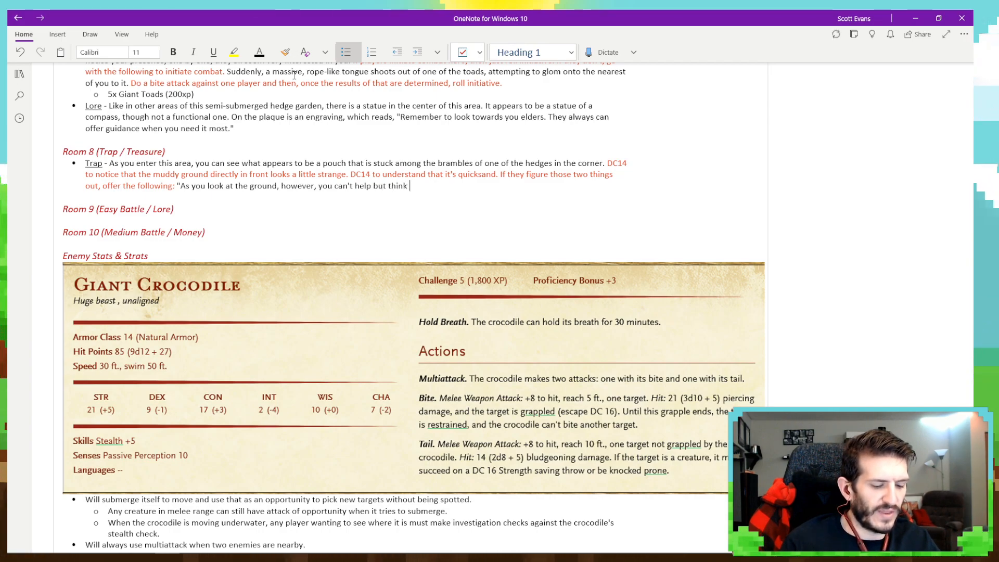
text(that just step)
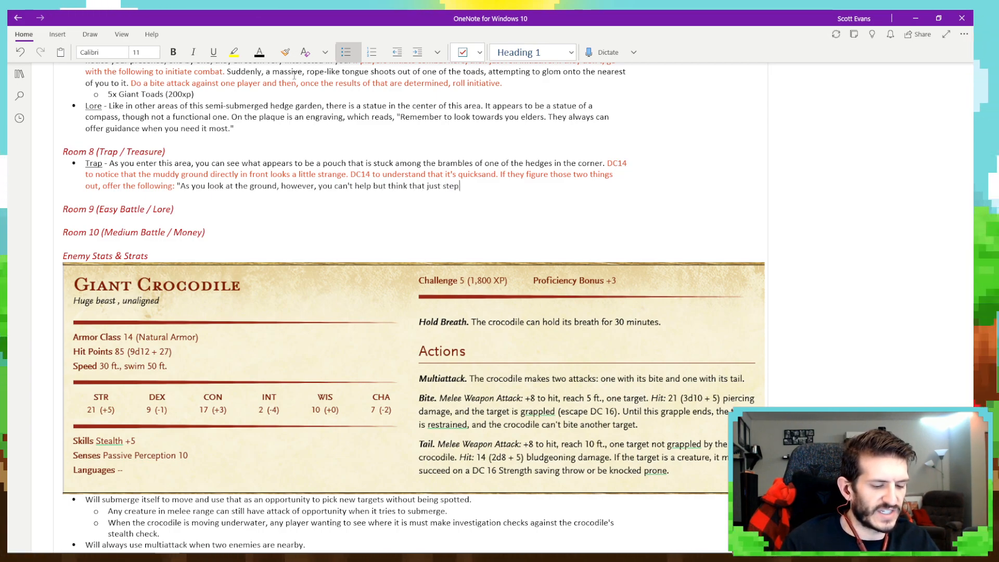
text(ping towards this pou)
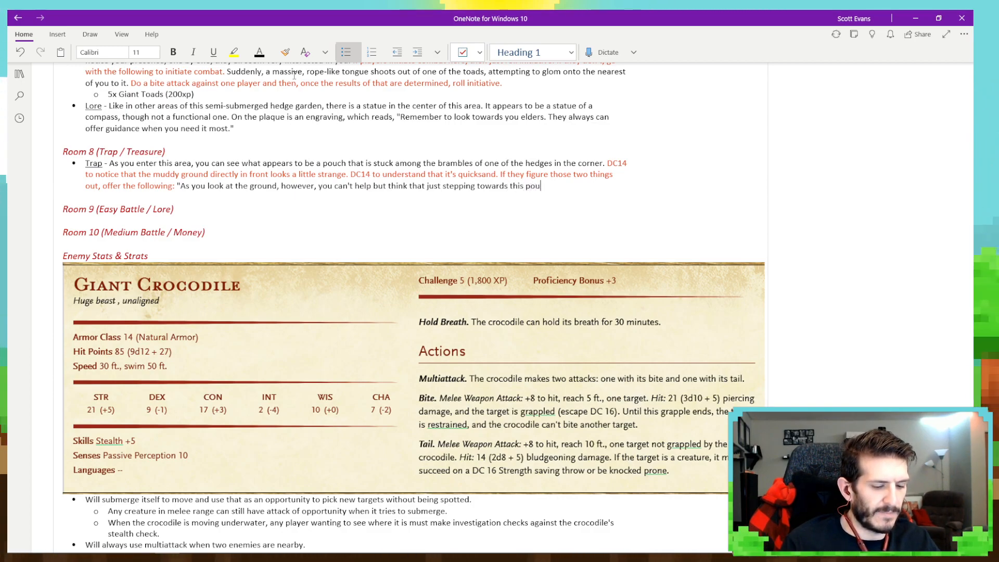
text(ch is a)
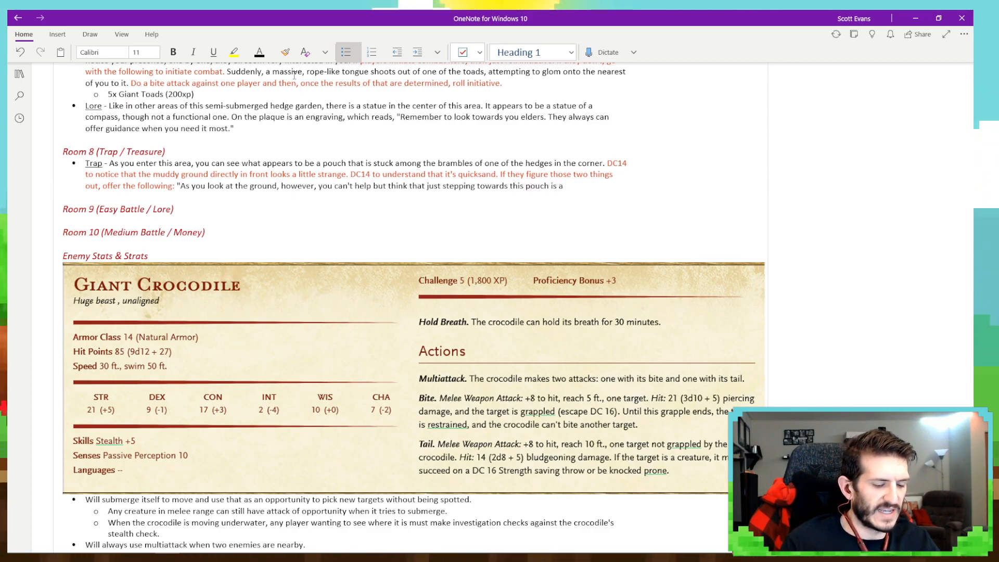
text( terrible idea.)
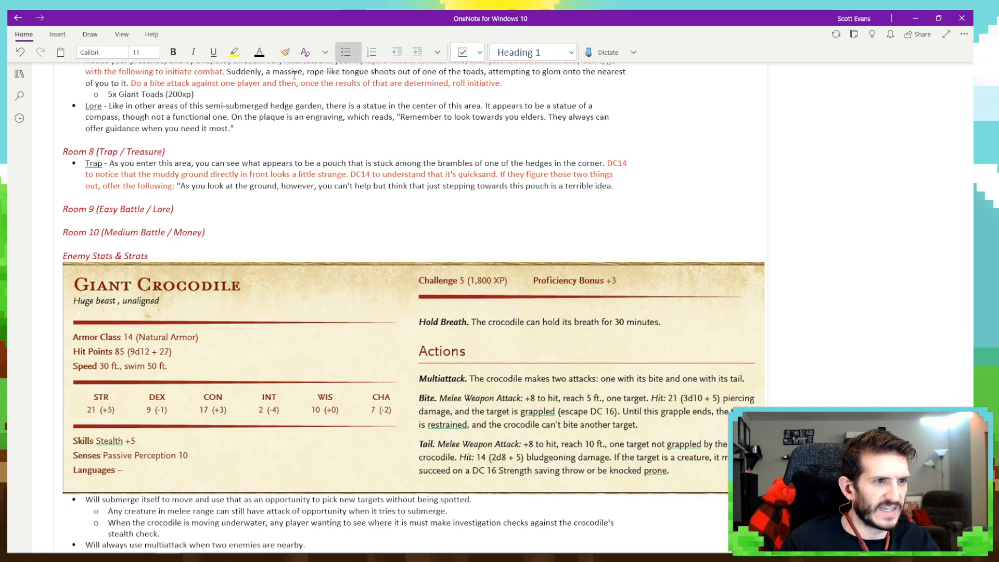
Continue the black quotation with "The ground looks suspiciously like quick sand, and that is bad news if you ever want to leave this area.".
text( The ground looks susi)
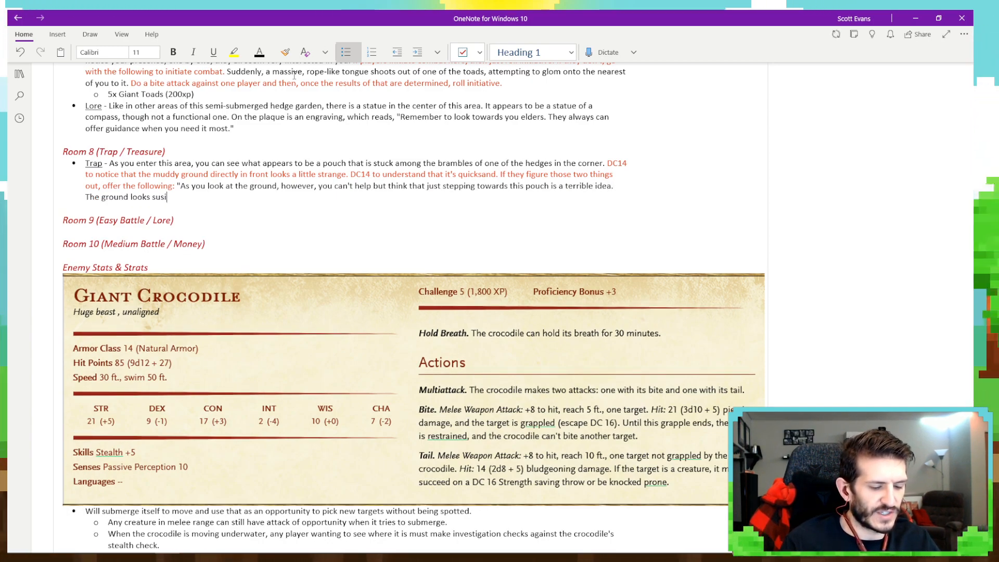
key(BackSpace)
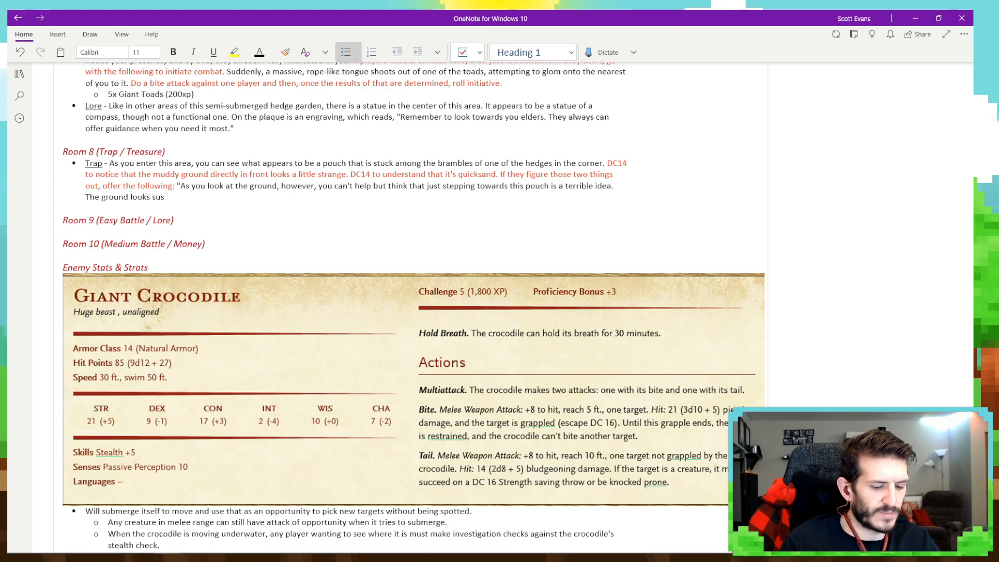
text(piciou)
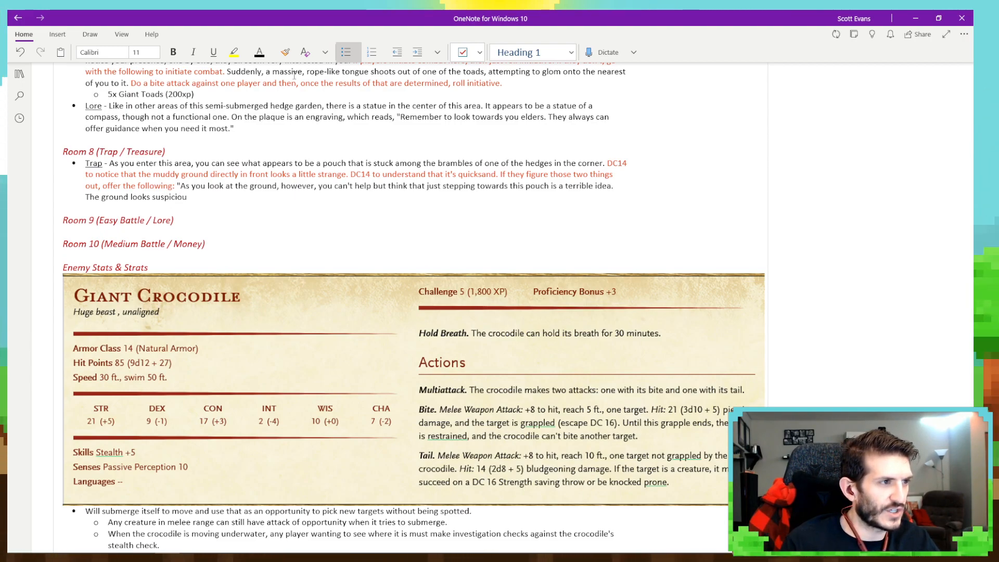
text(sly like quick)
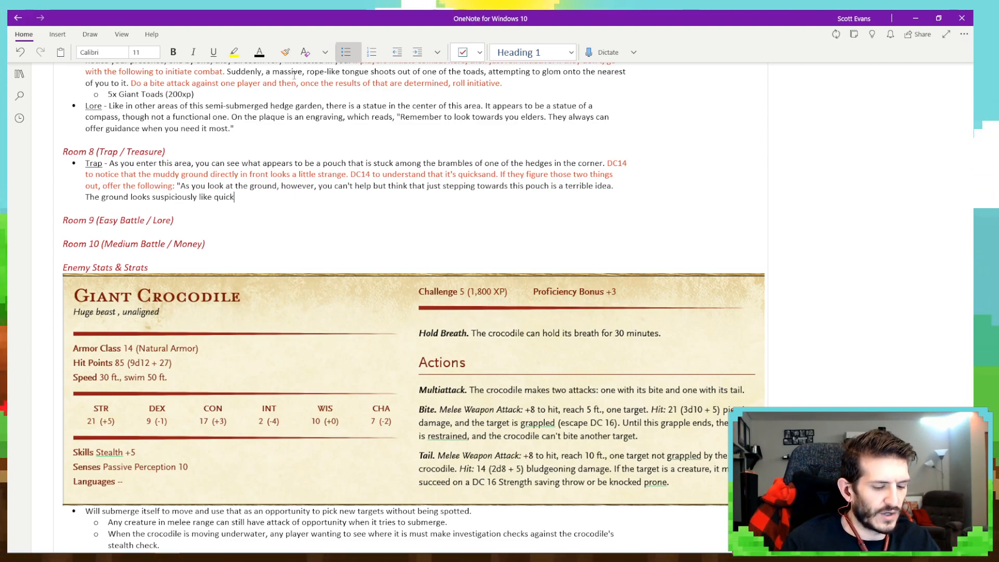
text( sand, and tha)
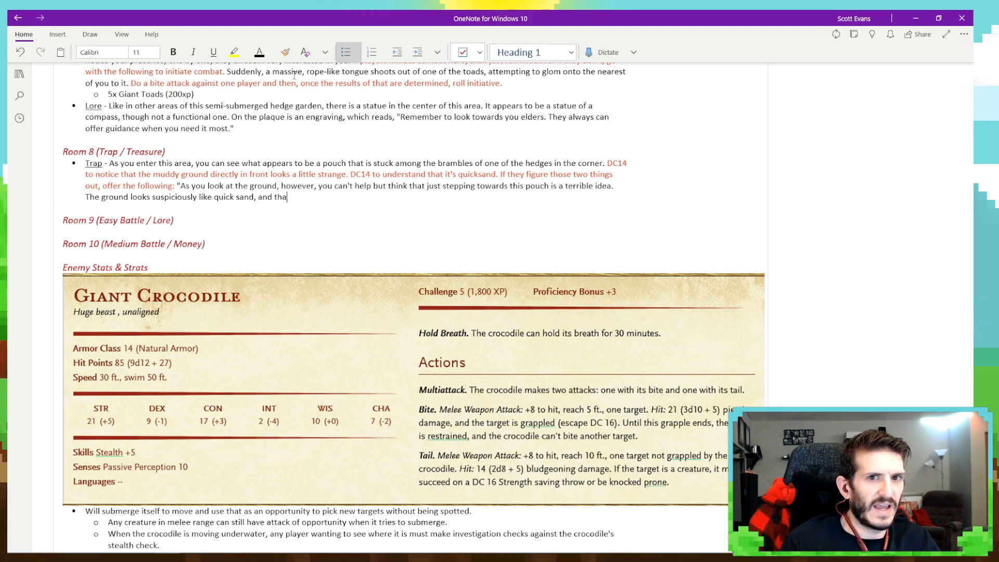
text(t is bad noew)
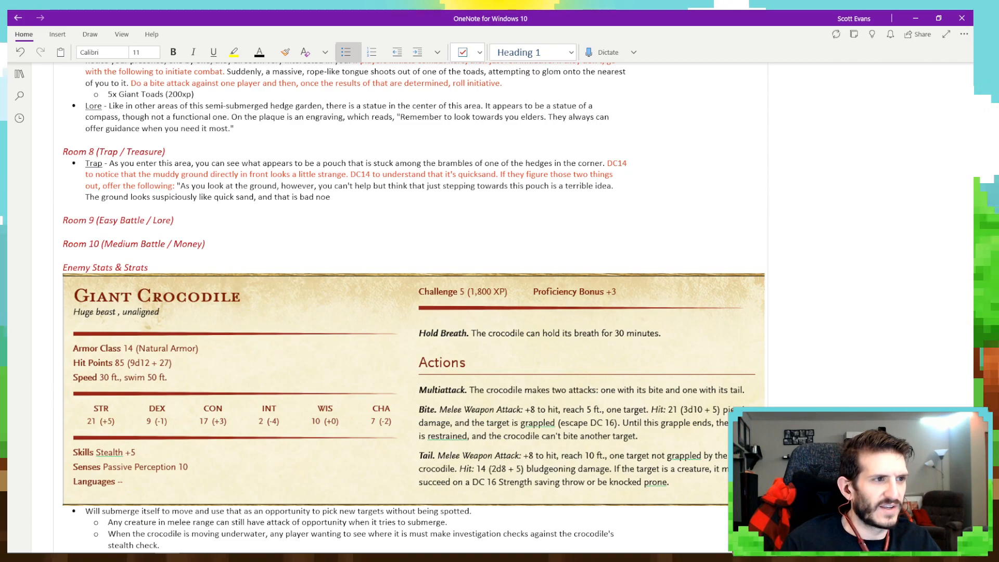
key(BackSpace)
key(BackSpace)
text(ews if you)
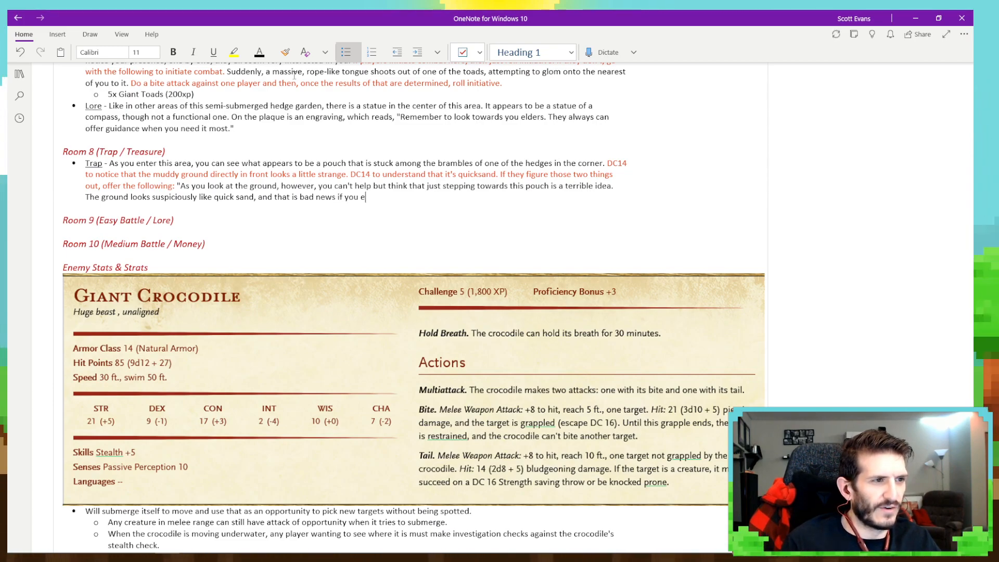
text( ever want to leave)
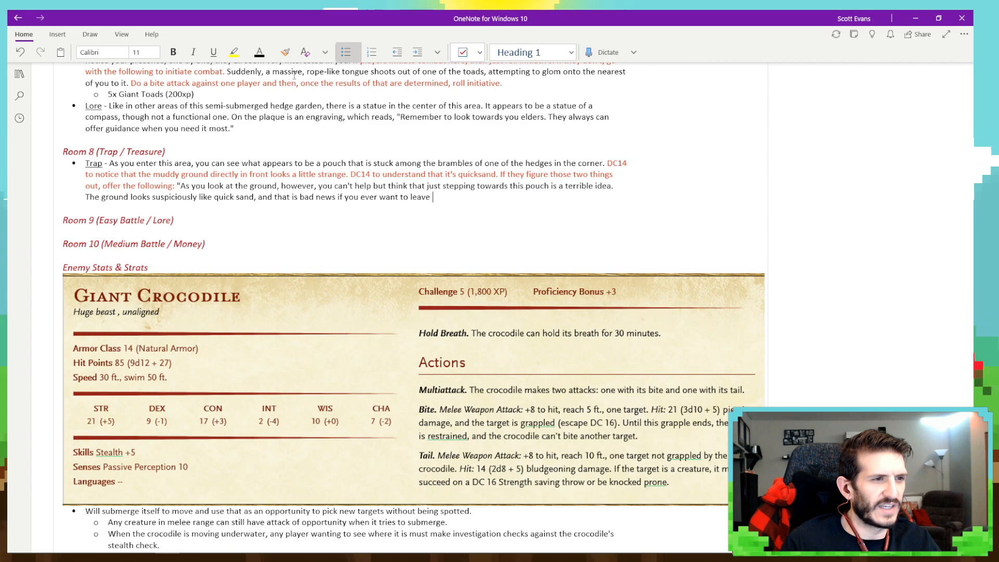
key(BackSpace)
text(.)
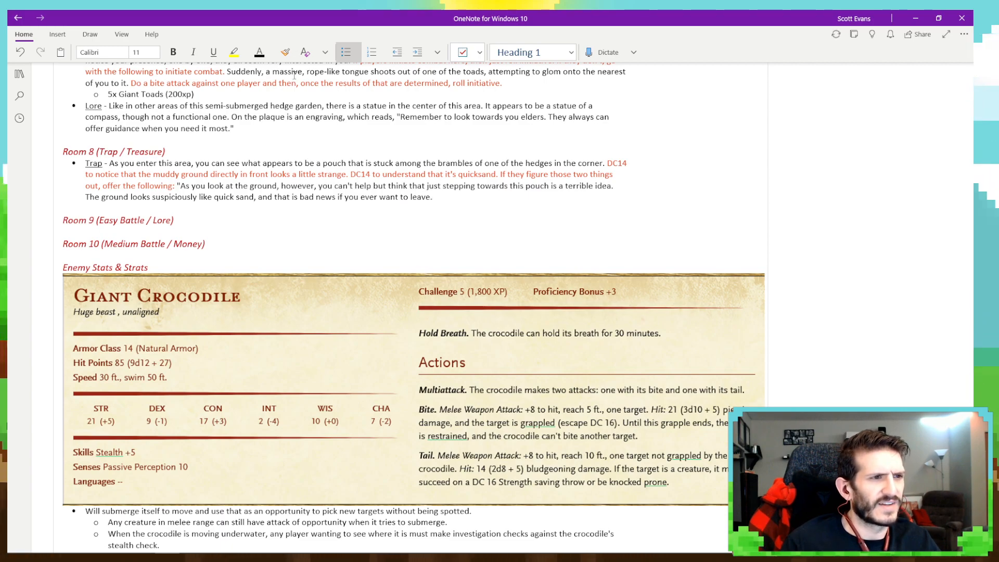
key(BackSpace)
text( this area.)
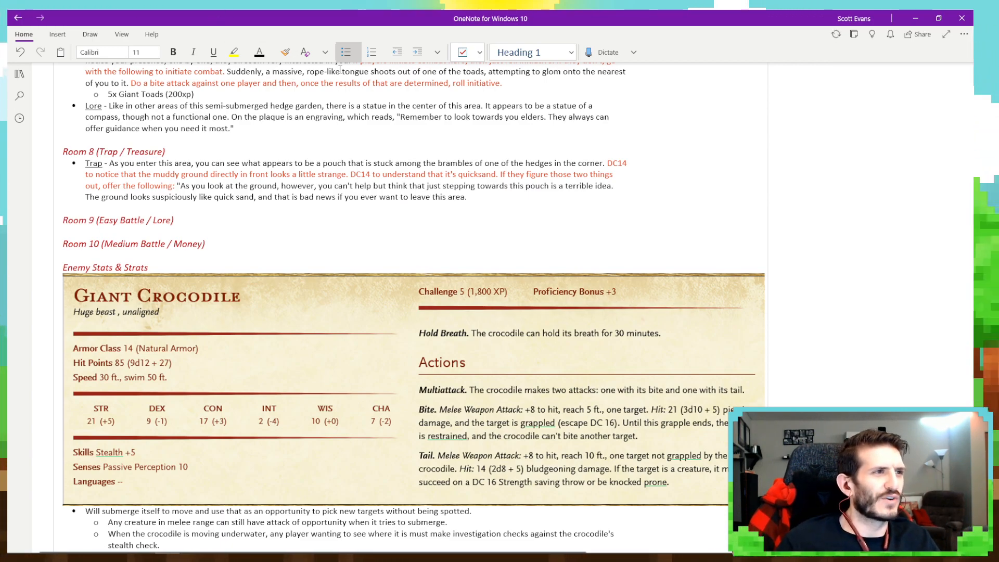
Add to Room 8's Trap entry in orange-red text "If they go for it anyways or if they never figured out it was quicksand".
click(259, 53)
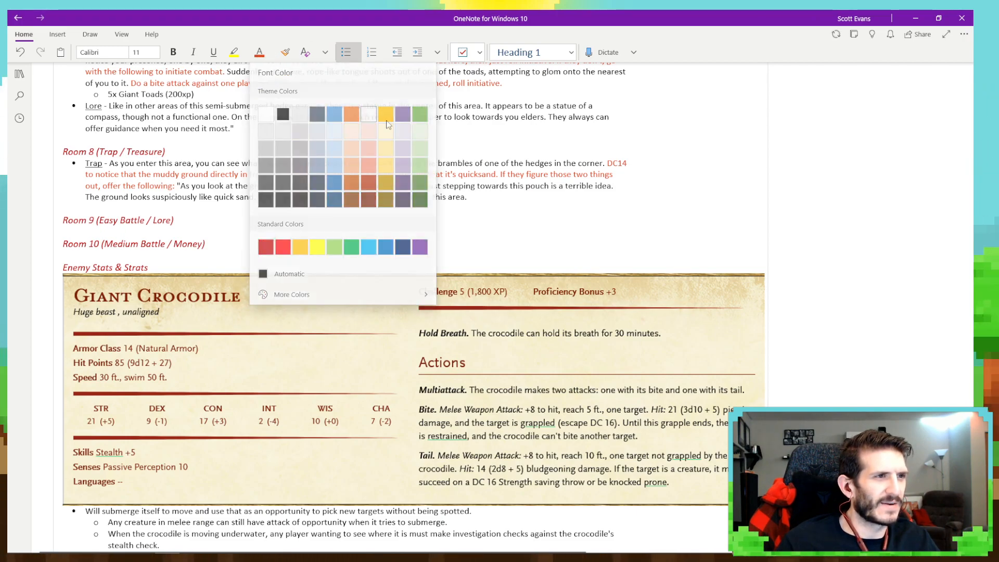
click(349, 113)
text(If)
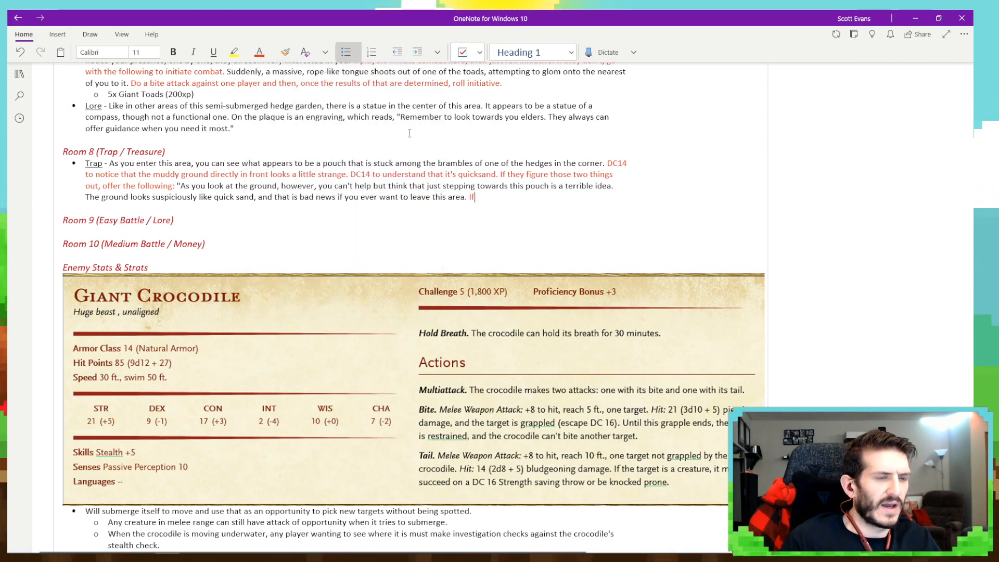
text( they)
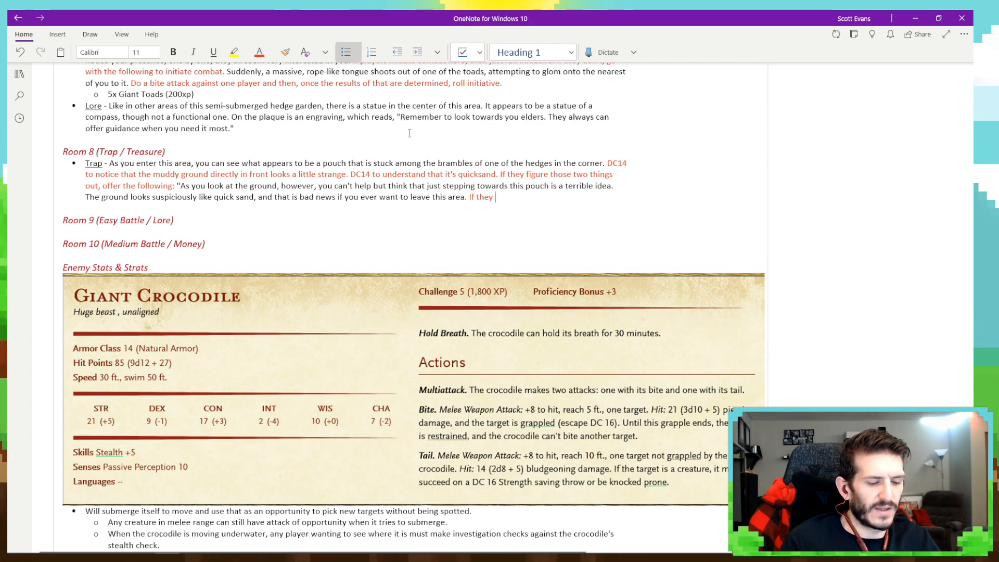
text( go for it any)
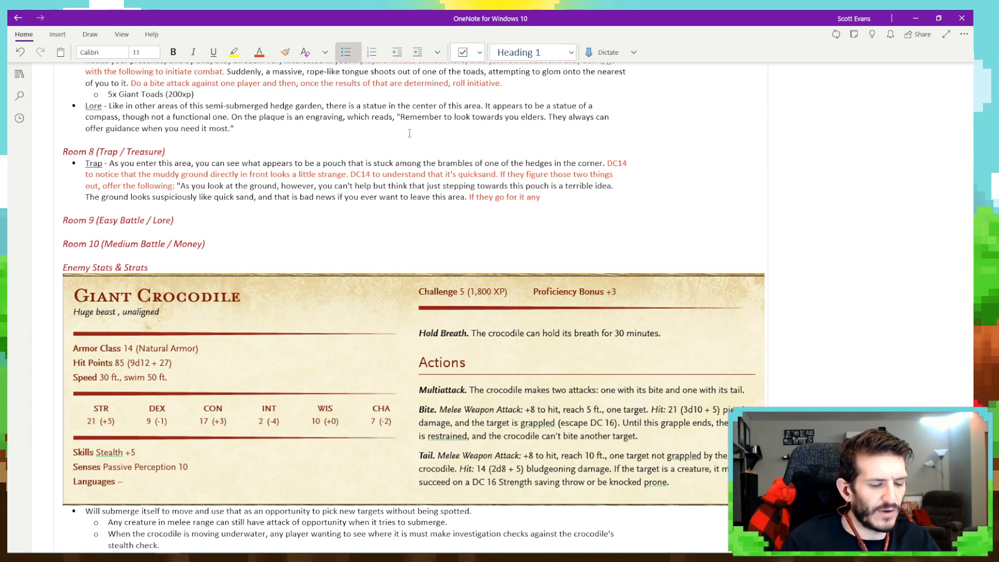
text(ways or if th)
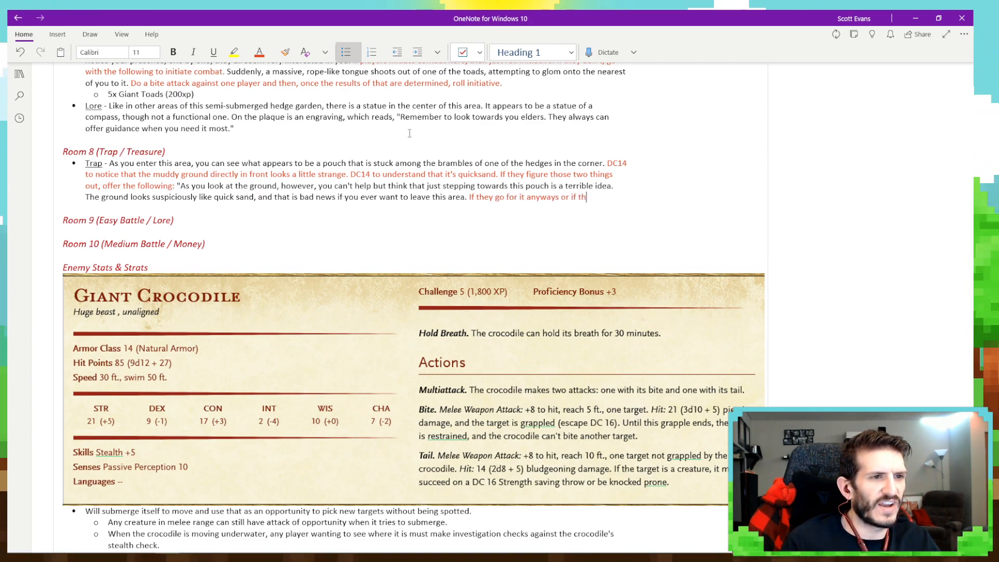
text(ey never fi)
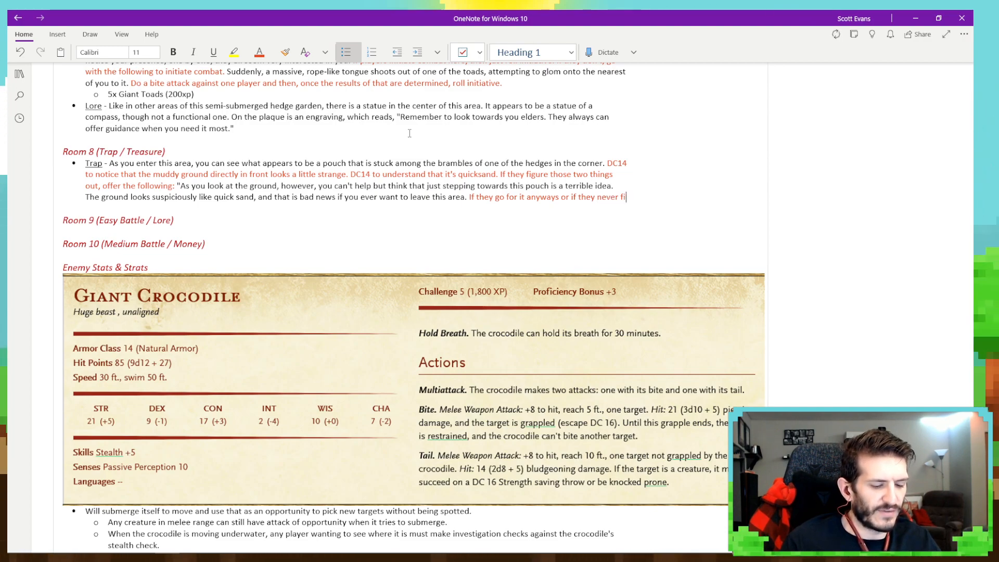
text(gured out it w)
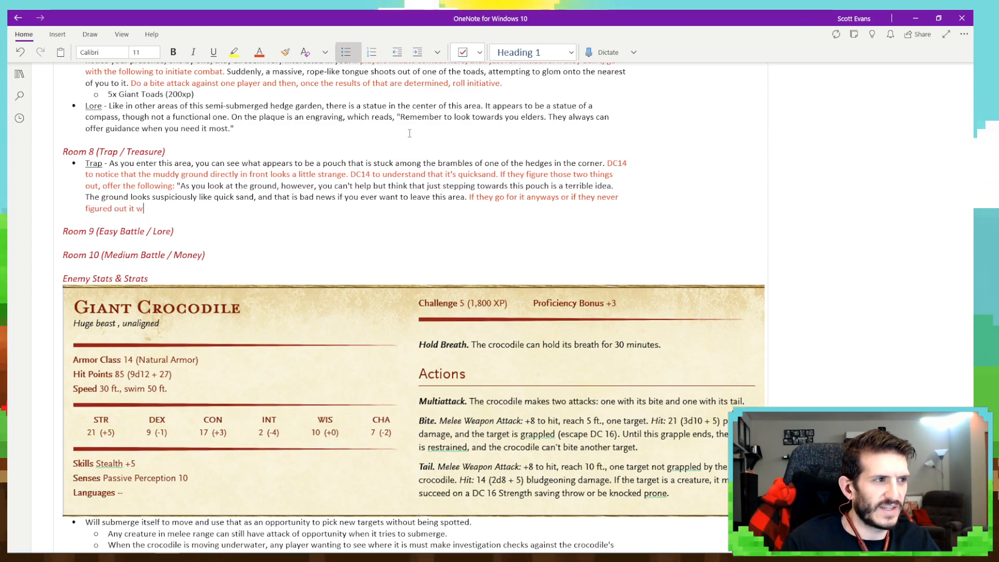
text(as quicksand)
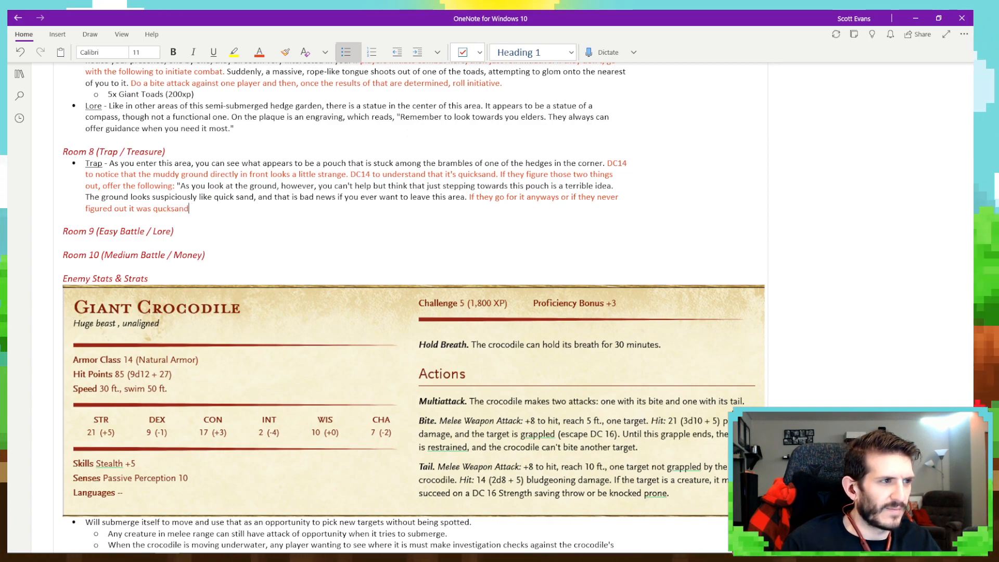
key(BackSpace)
key(BackSpace)
key(BackSpace)
key(BackSpace)
key(BackSpace)
key(BackSpace)
text(ick)
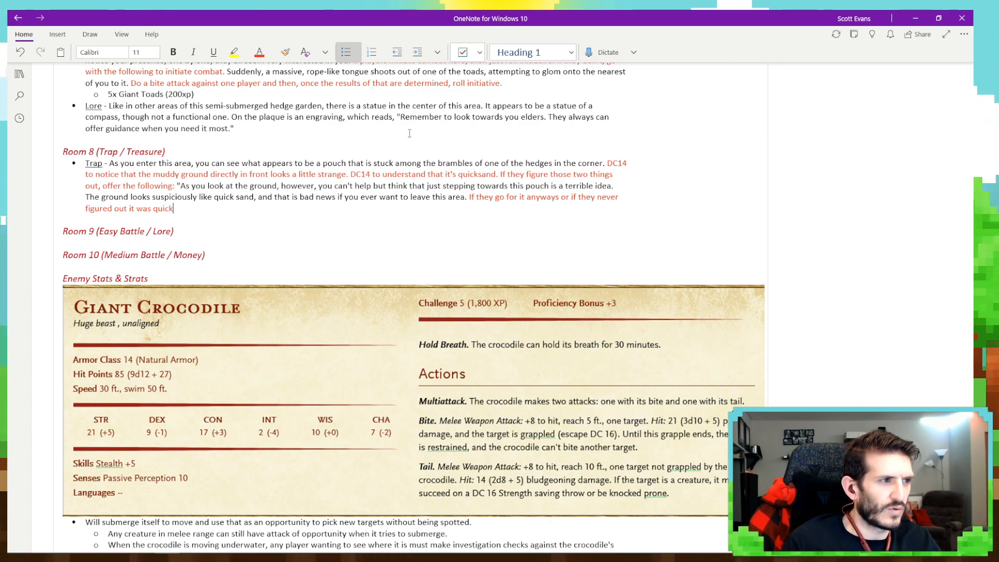
text(s)
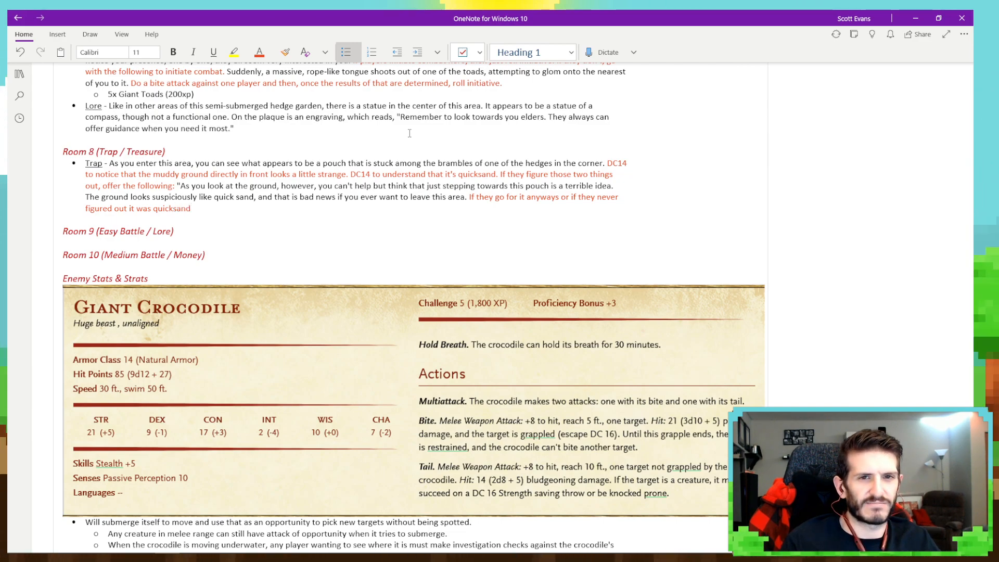
text(and)
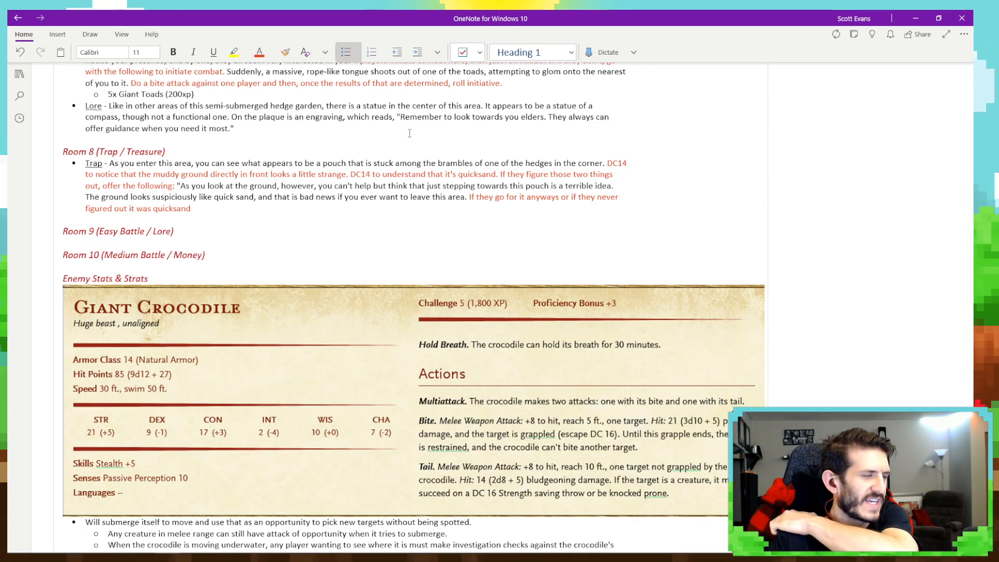
Finish the orange-red Trap instruction with "have them deal with the quicksand trap.".
text(ha)
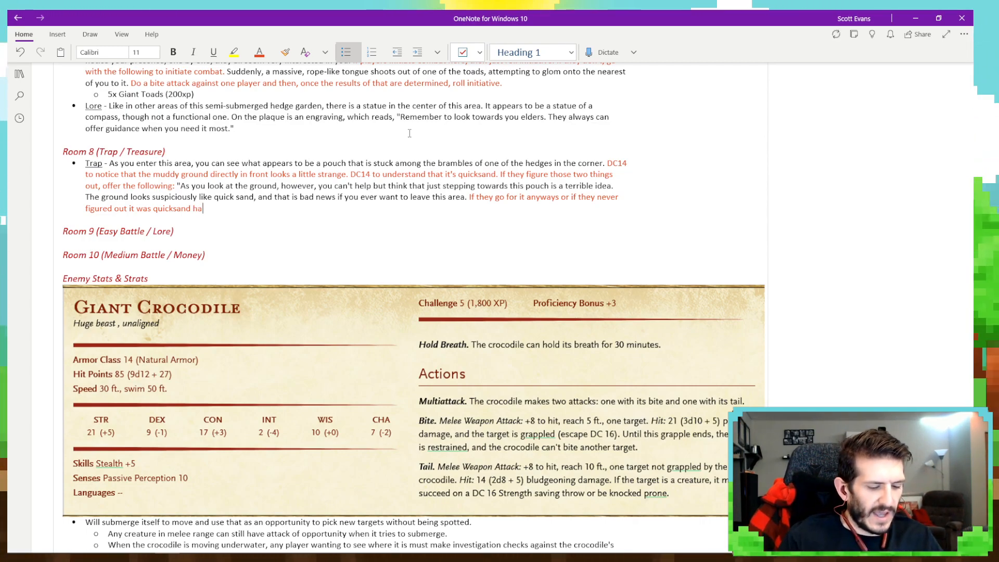
text(ve them deal with)
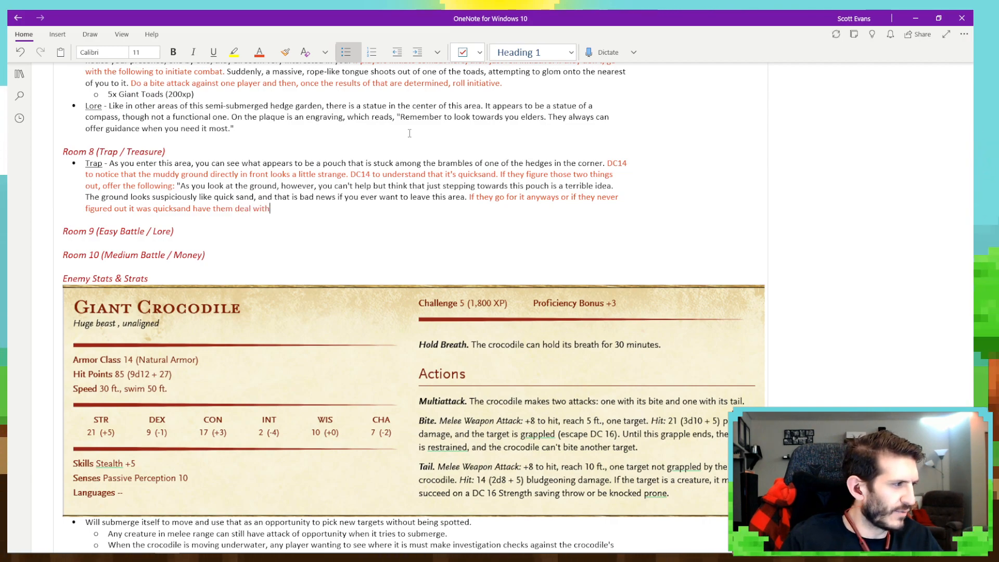
text( the quicksand trap.)
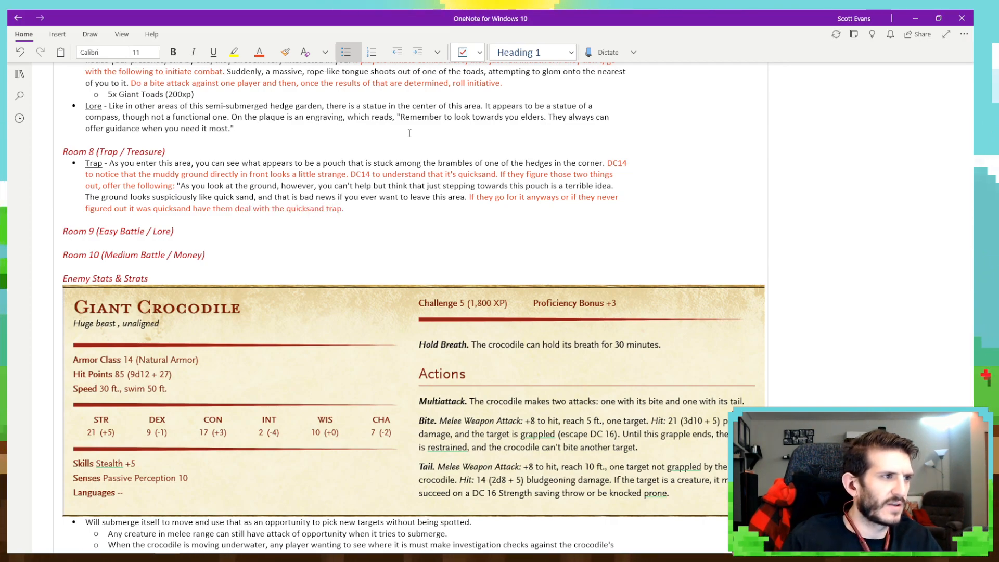
key(Return)
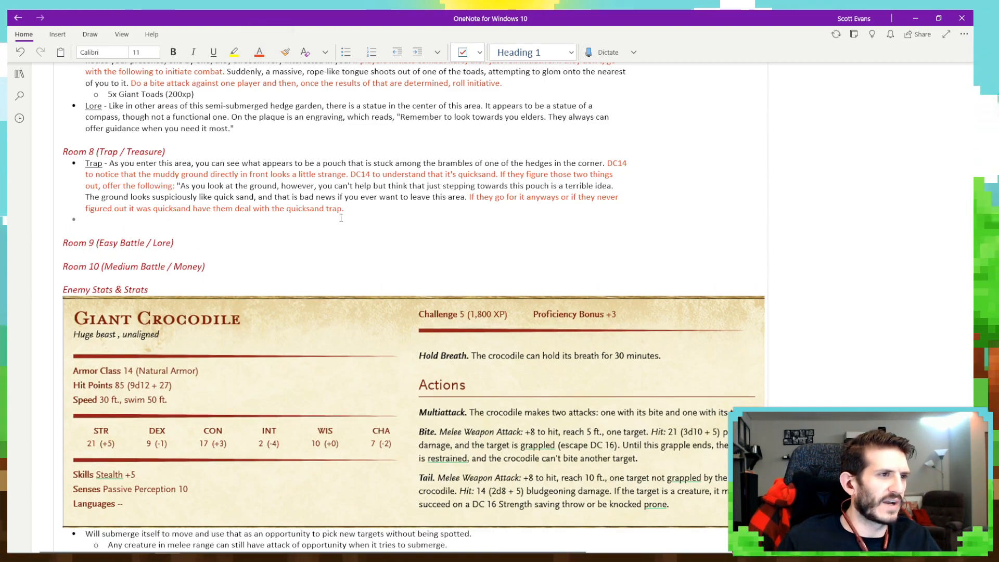
key(Return)
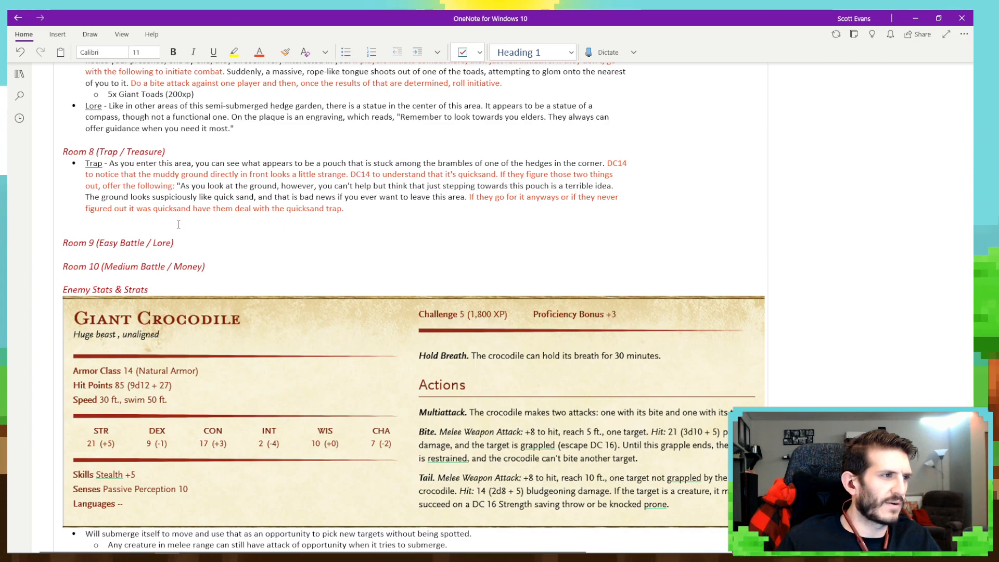
key(Up)
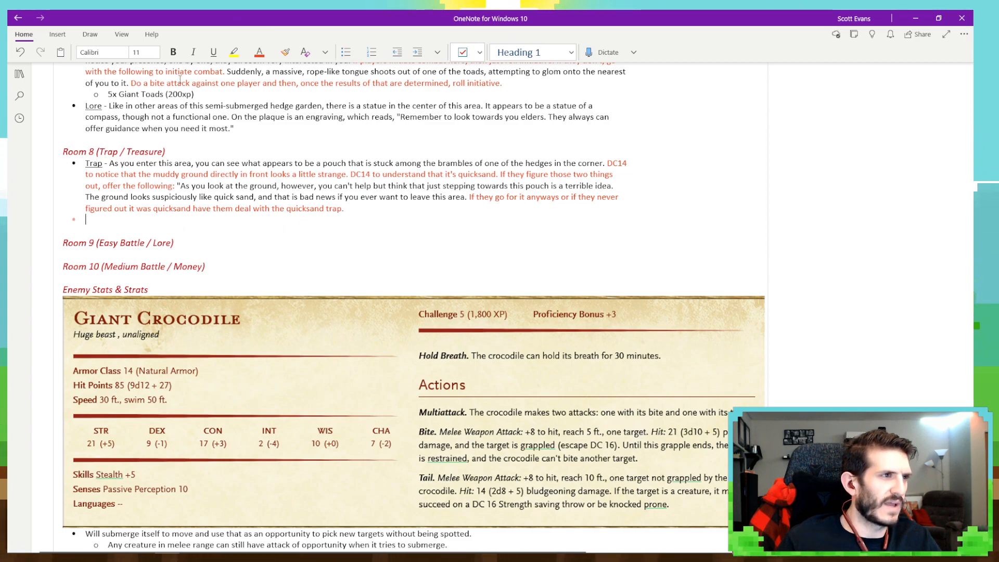
click(259, 52)
click(281, 118)
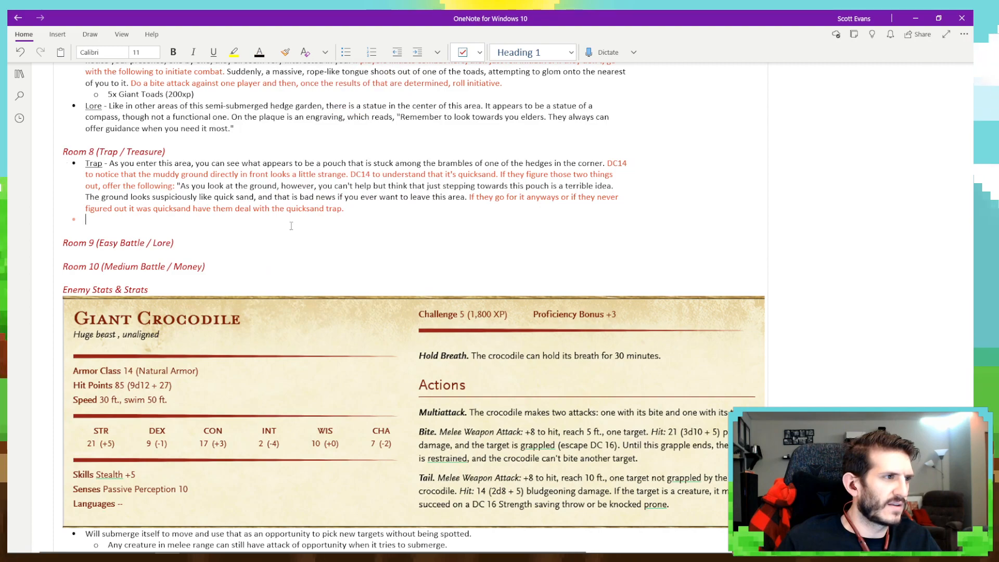
key(BackSpace)
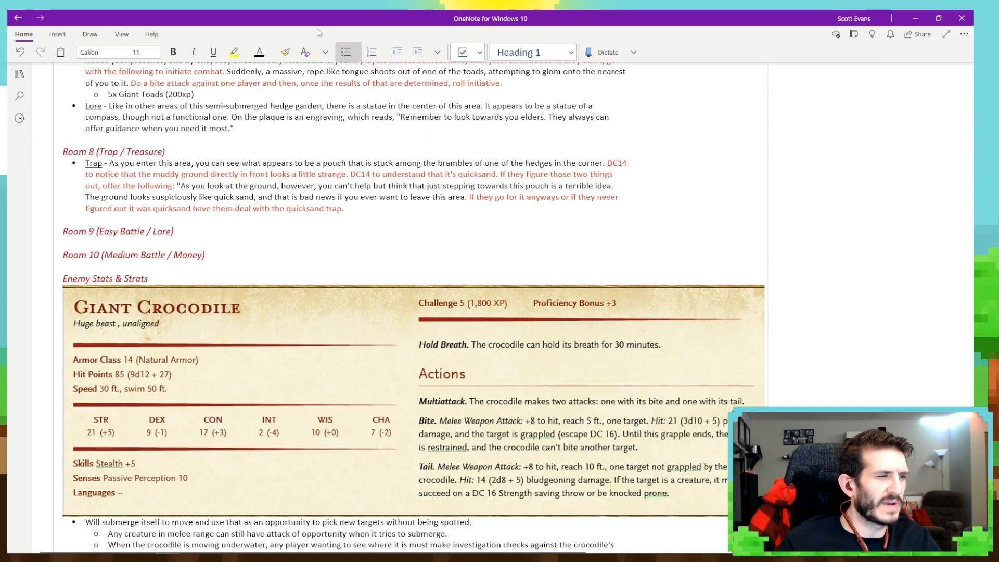
Continue Room 8's Trap entry in orange-red text with "Anyone stuck inside must".
click(259, 52)
click(369, 113)
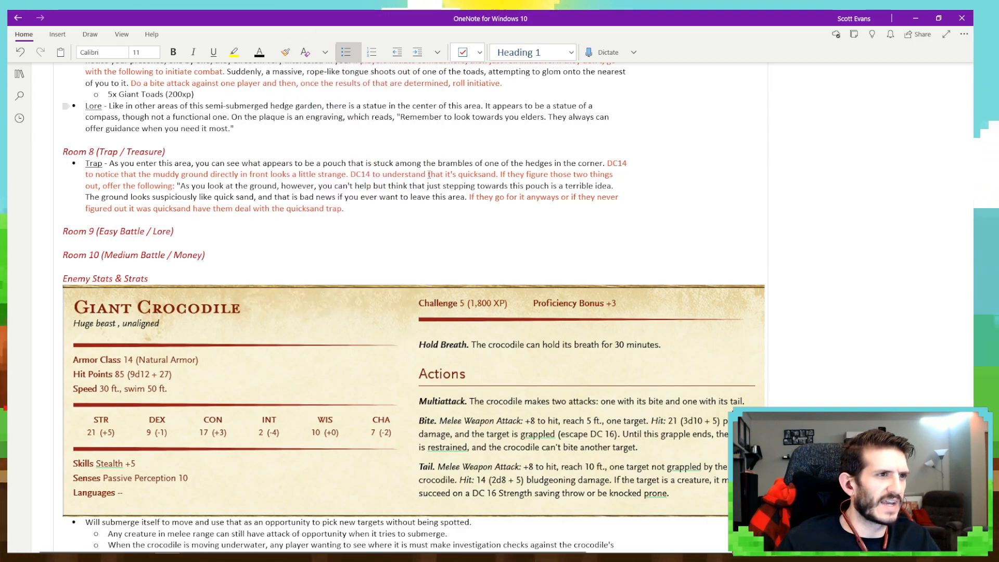
text(Anyo)
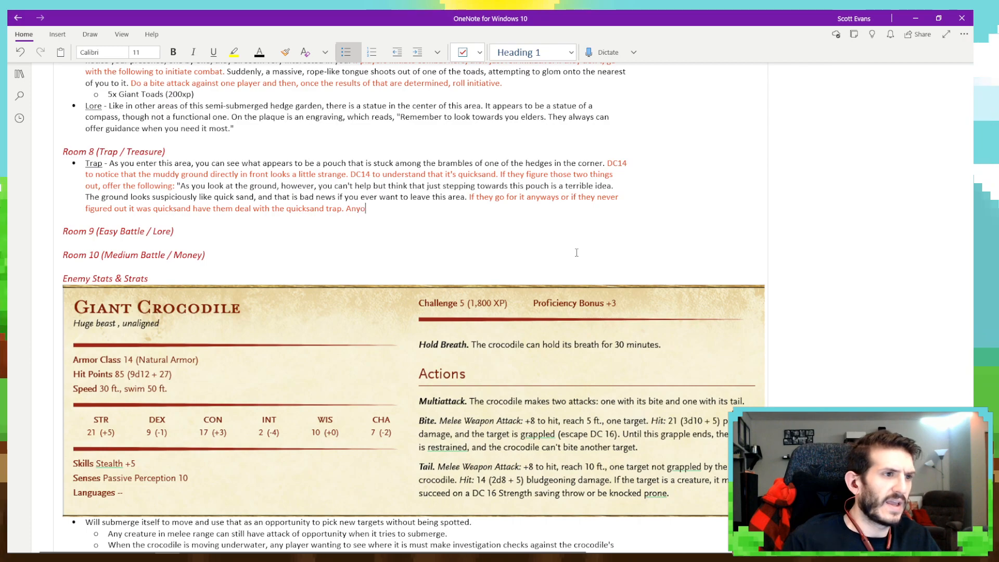
text(ne stuck inside must )
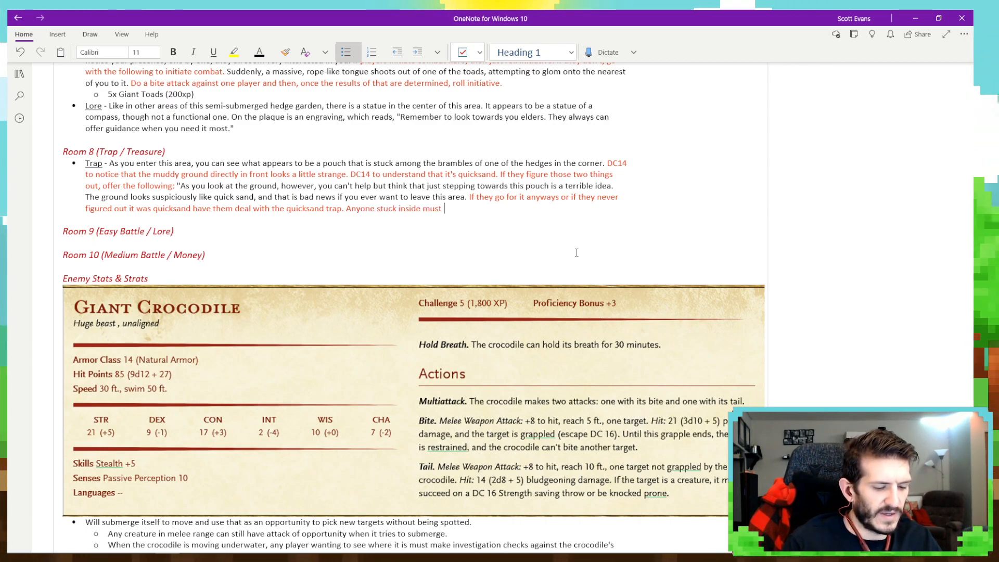
text(amek a save to)
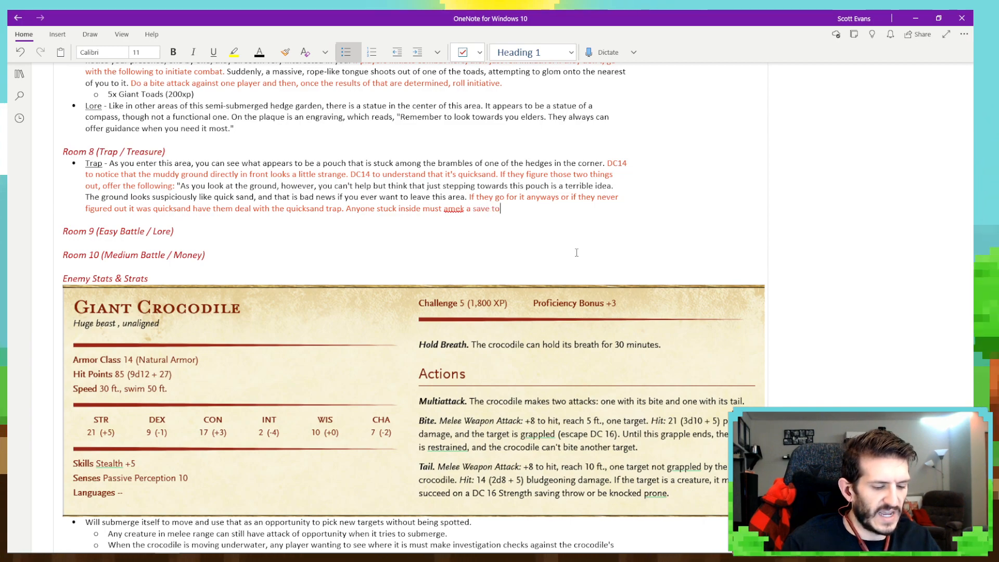
key(BackSpace)
key(BackSpace)
key(BackSpace)
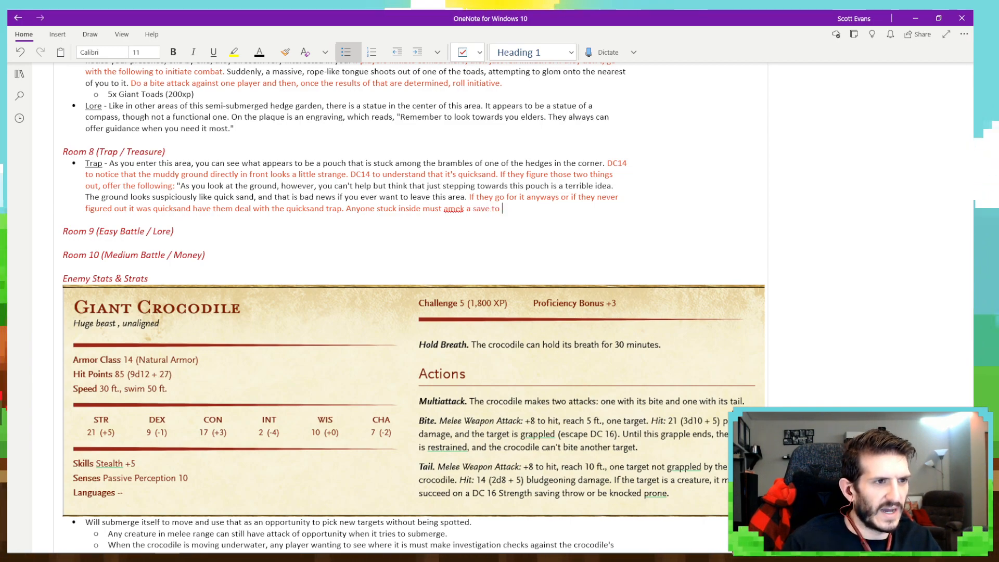
key(BackSpace)
key(BackSpace)
key(BackSpace)
key(BackSpace)
key(BackSpace)
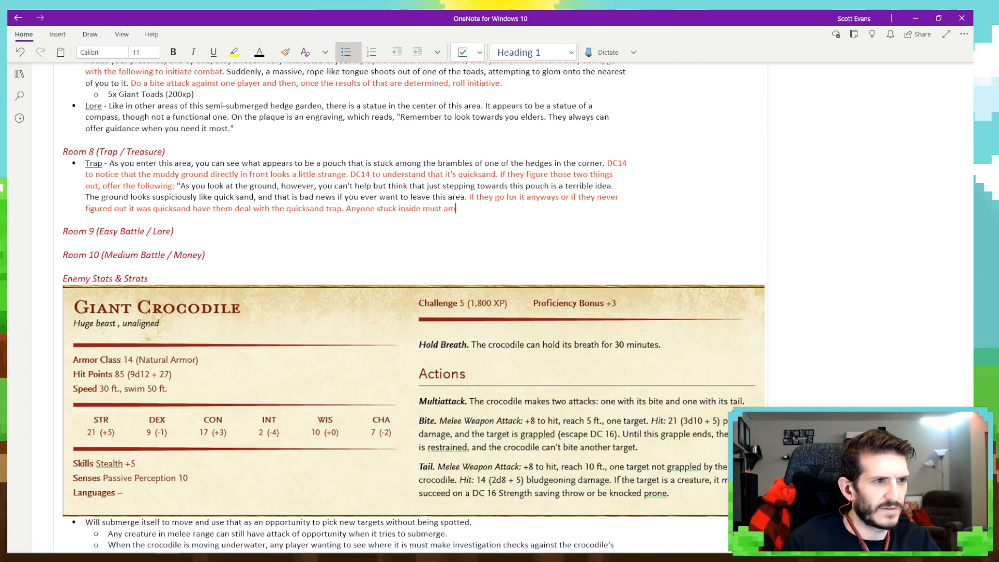
Complete the rule for anyone stuck in Room 8's trap with "make a save to escape the sand (DC14)".
text(make a save  )
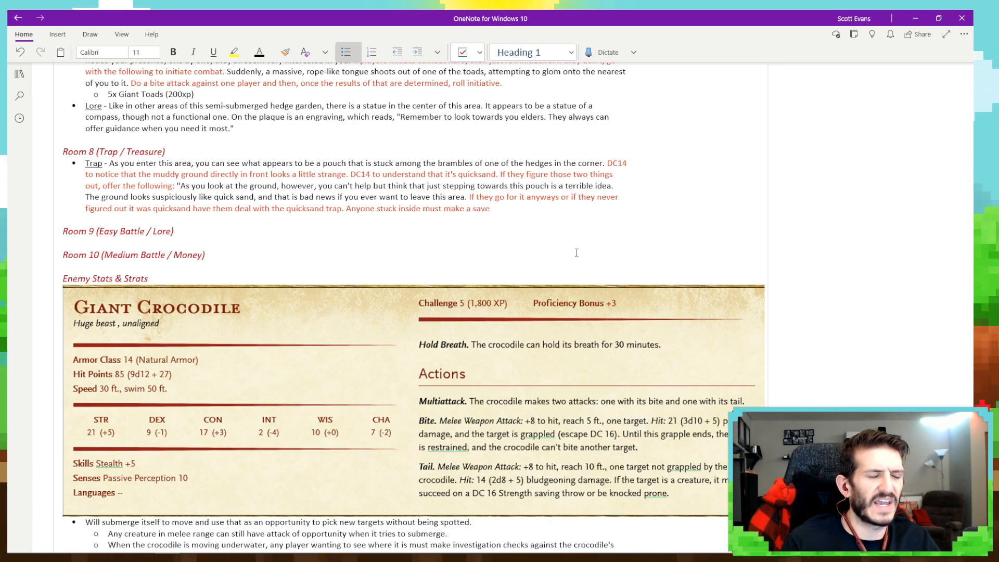
text(to s)
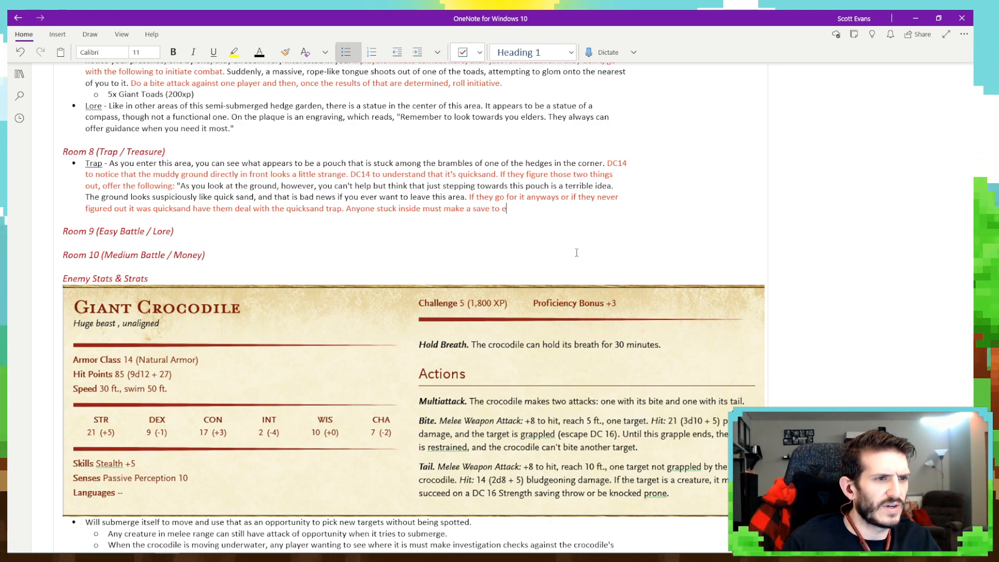
text(scape the sand)
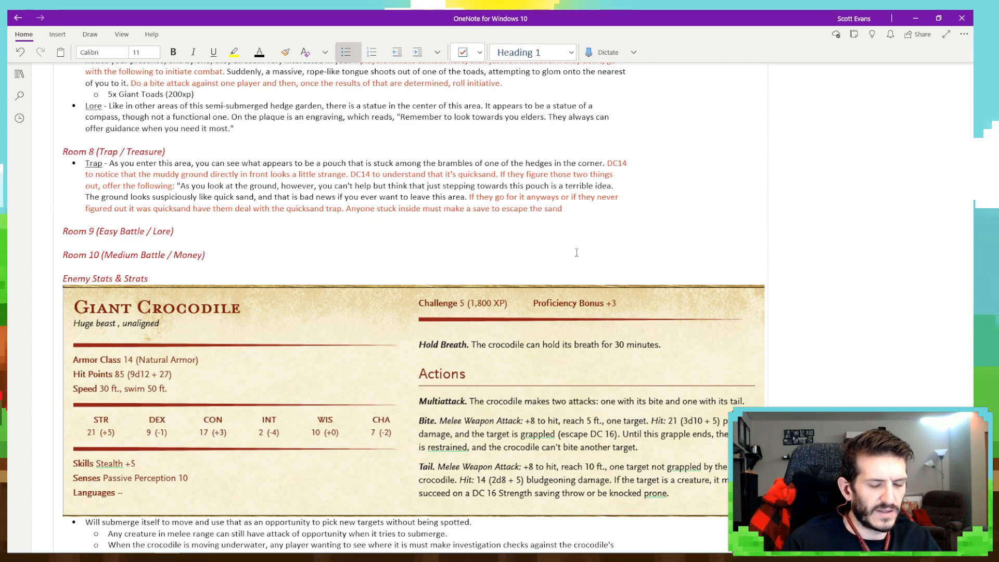
text(()
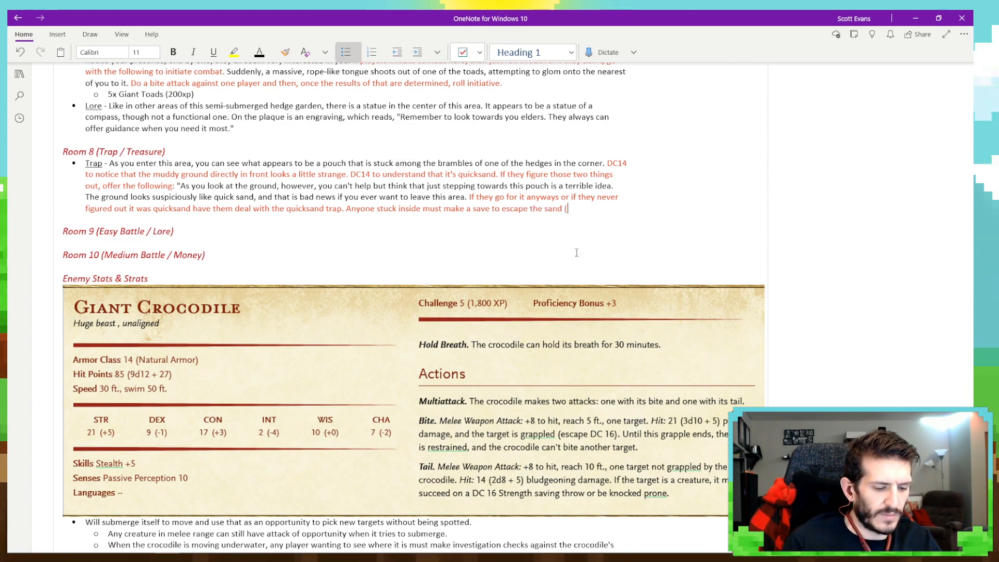
text(DC14) if any)
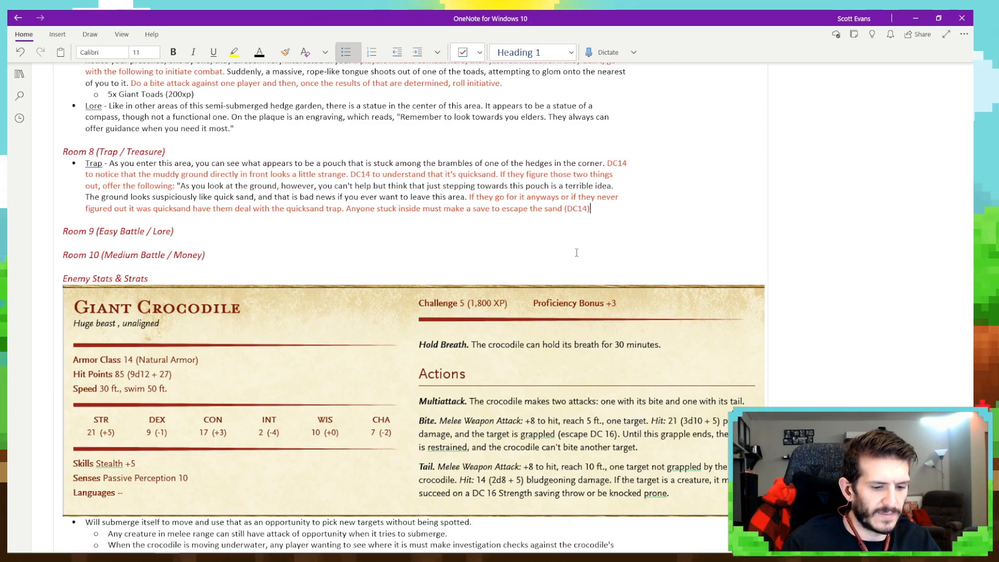
Follow the DC14 save rule with the condition "if anyone is helping those trapped,".
text(one is)
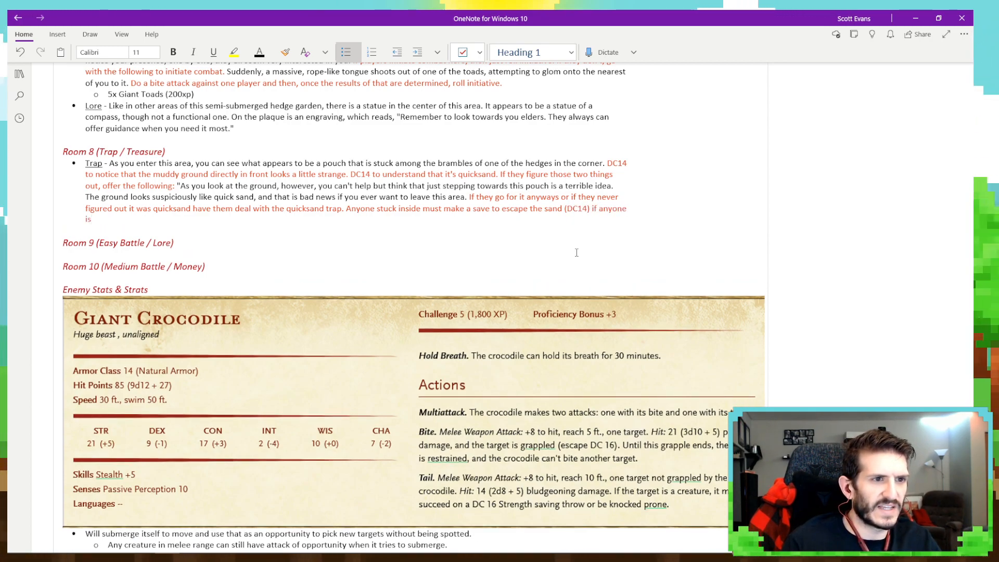
text( e)
key(BackSpace)
text(helping)
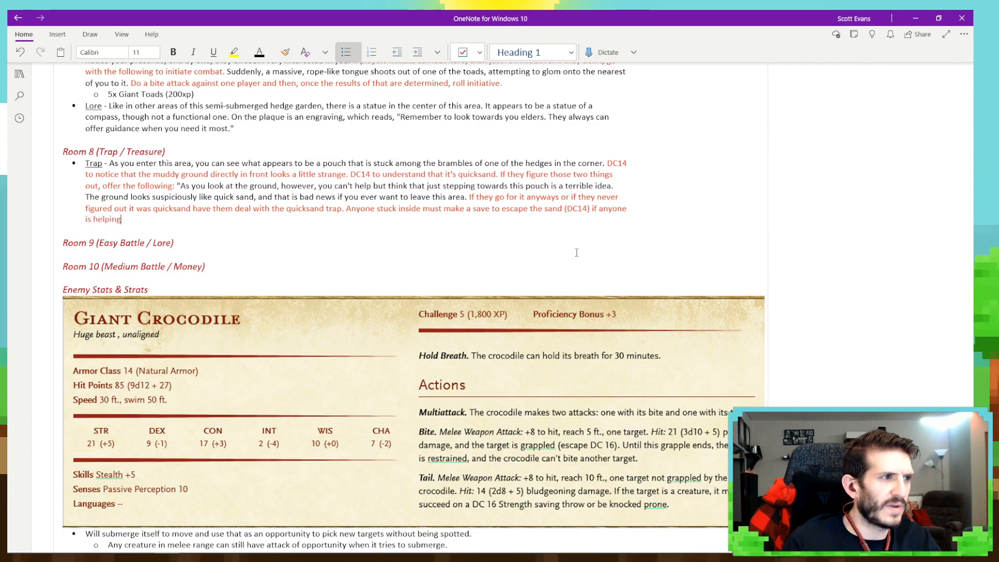
text( those trapped,)
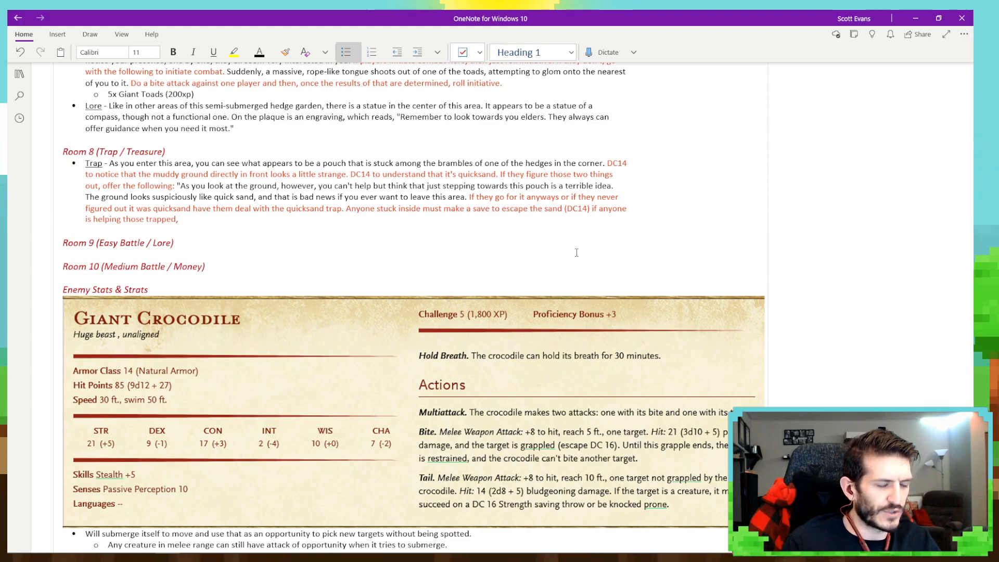
Finish the helper condition with "but the trapped still fail with the assistance, the helper is then pulled in.".
text(he )
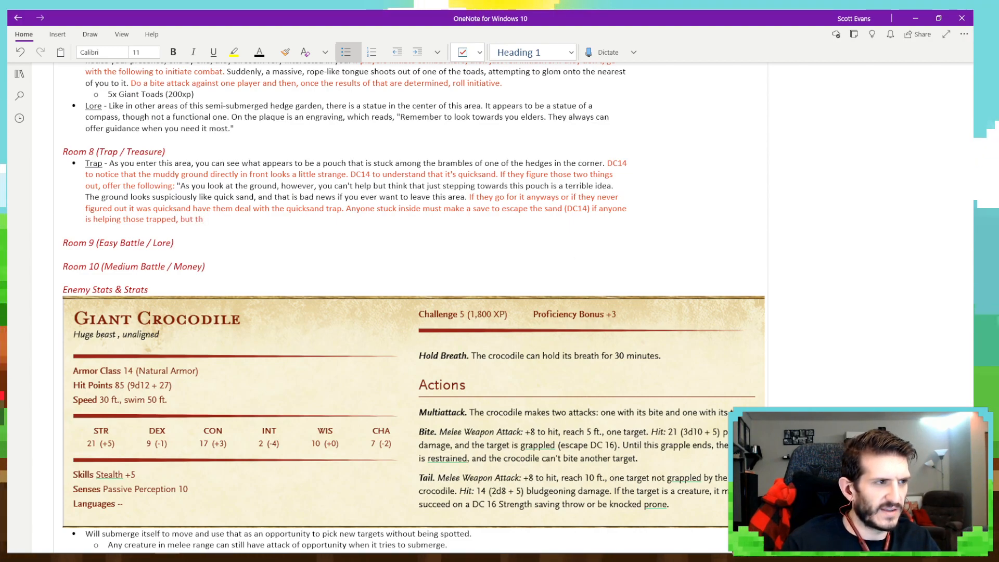
text(trappe)
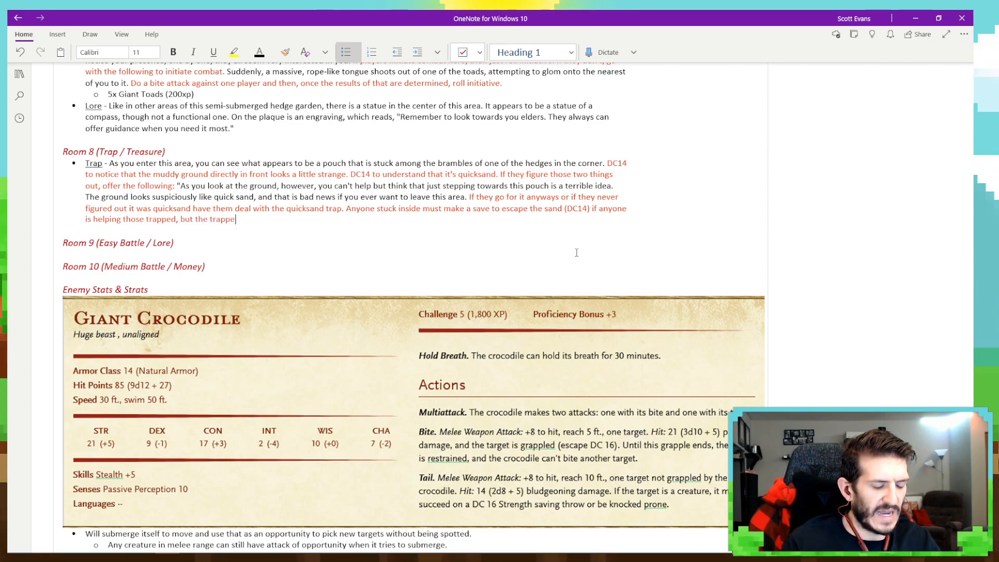
text(d still fail)
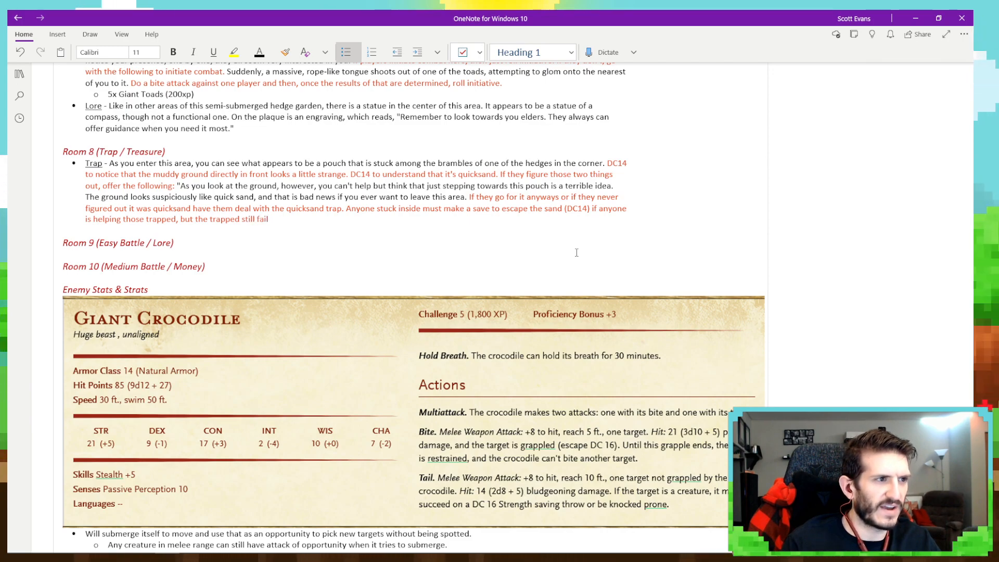
text( with t)
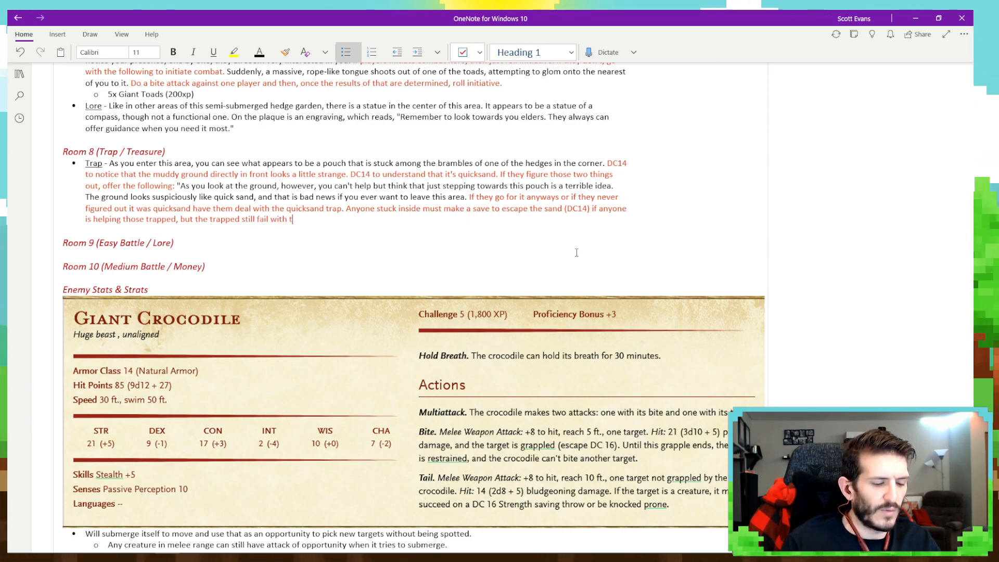
text(he assistance,)
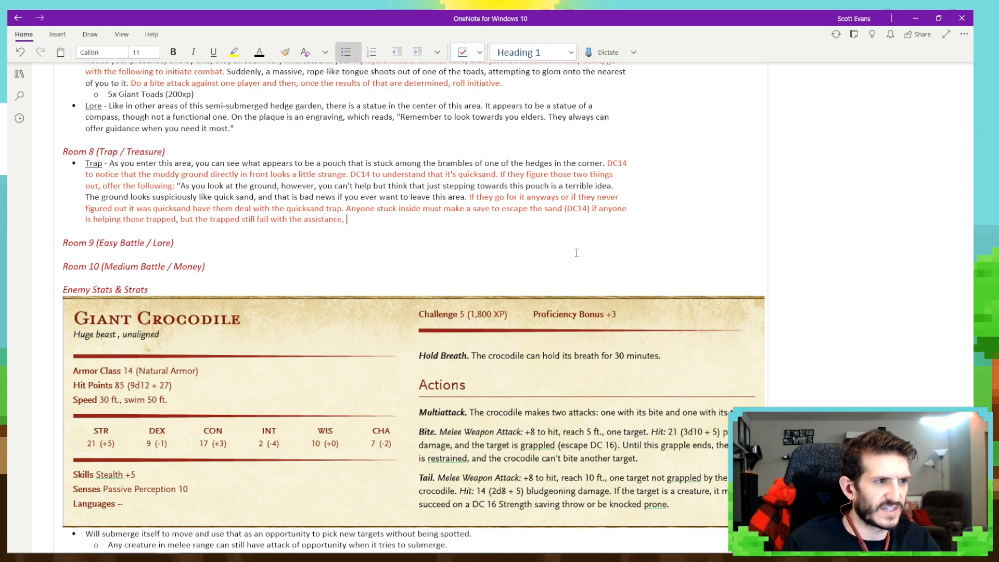
text( the help)
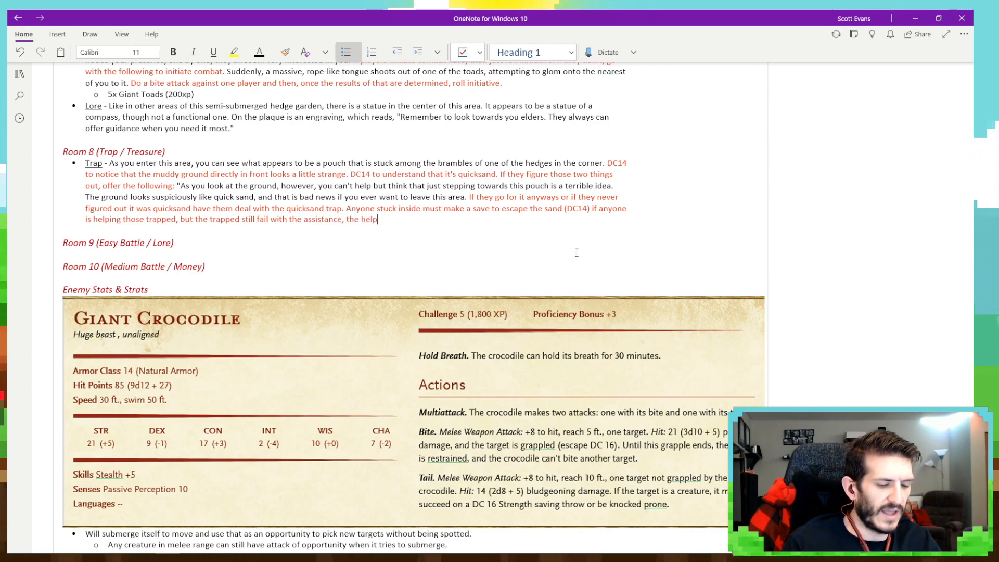
text(er is then pulle)
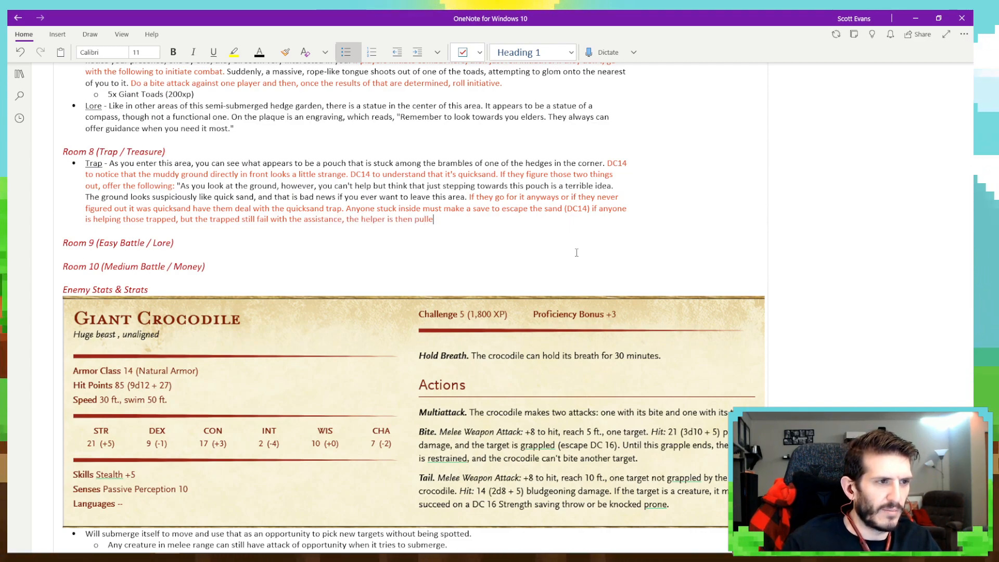
text(d in. Playe)
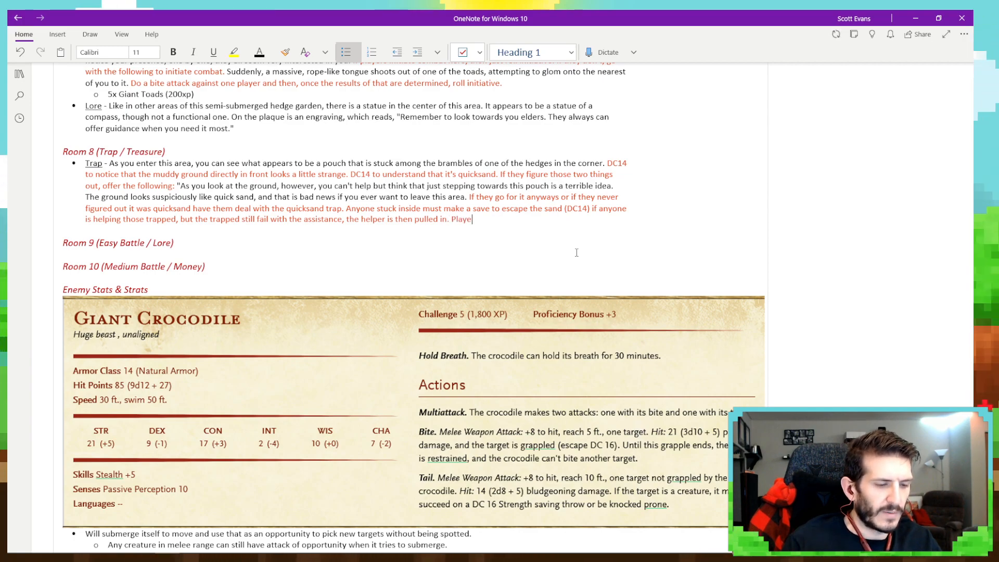
Add to Room 8's Trap entry the sentence "Players can have three tries to escape before being submerged.".
text(rs can have )
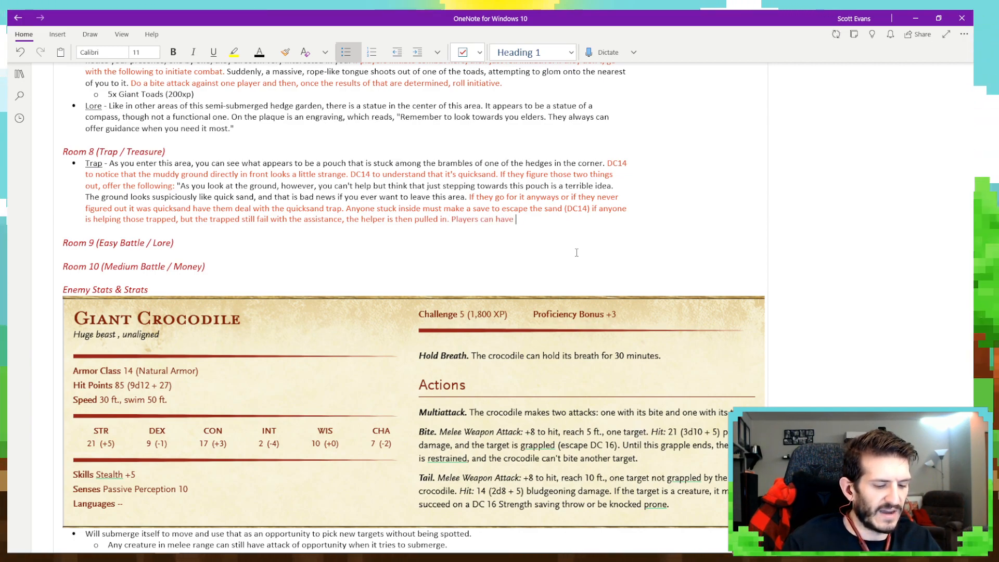
text(three tries t)
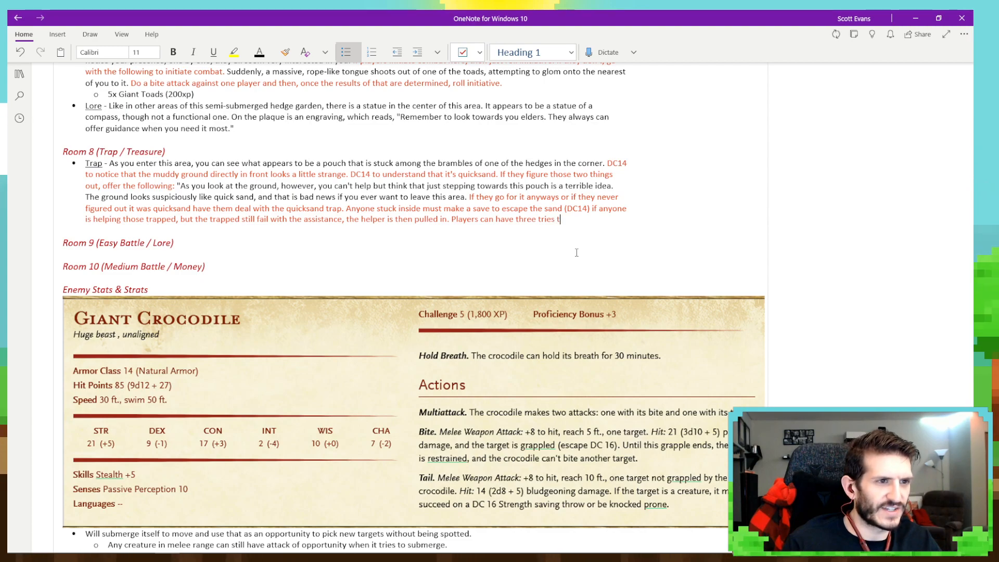
text(o escape)
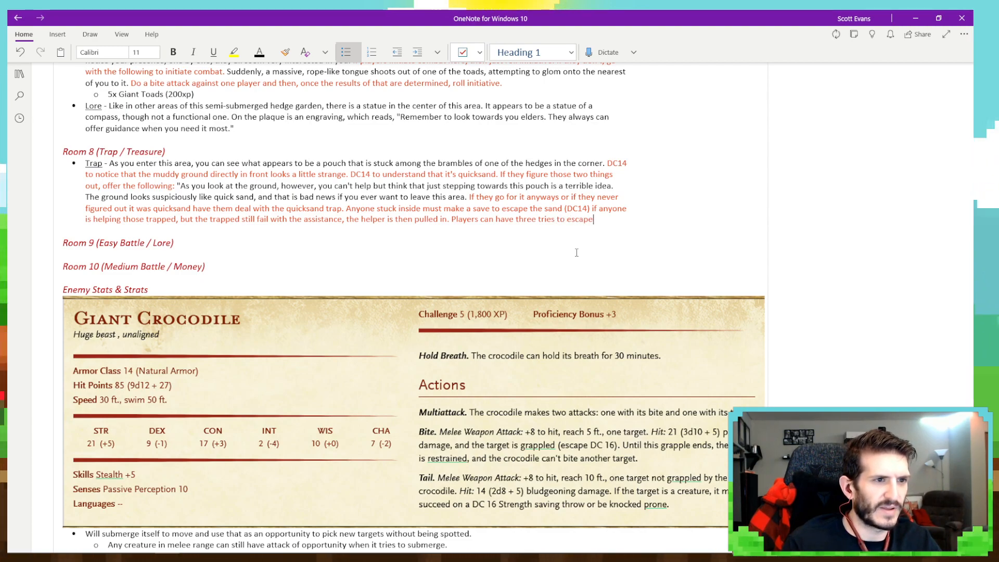
text( be)
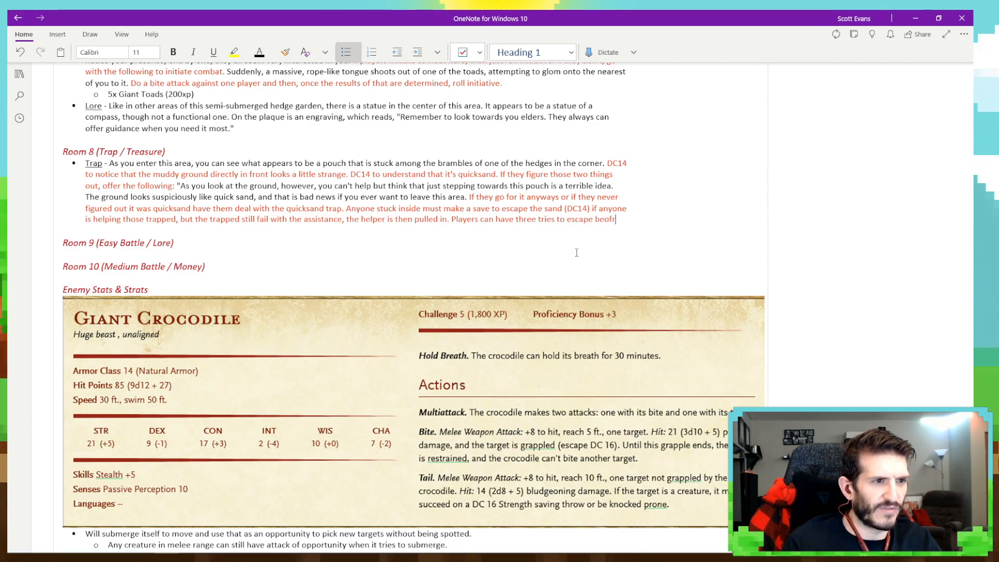
text(f)
text(ore )
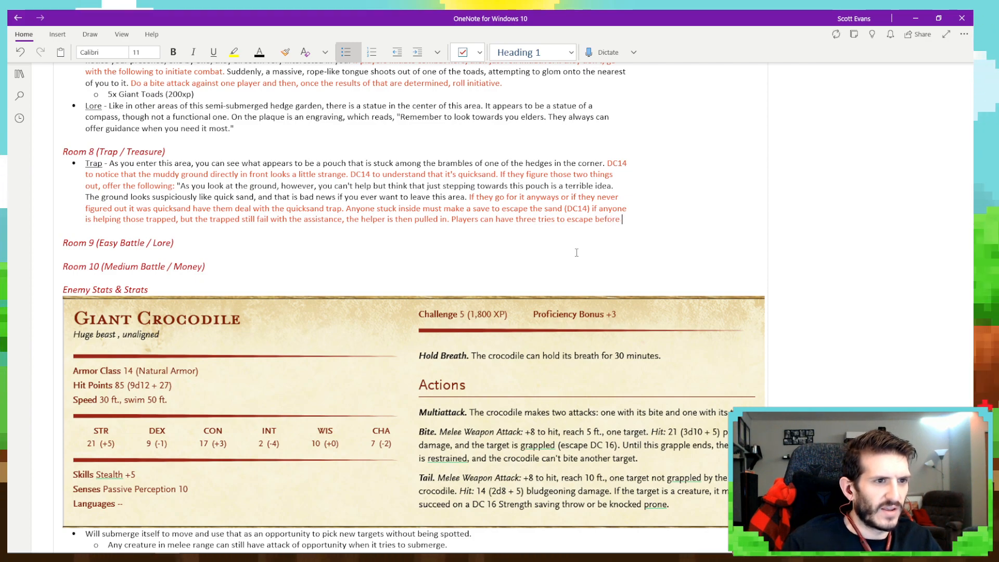
text(being submer)
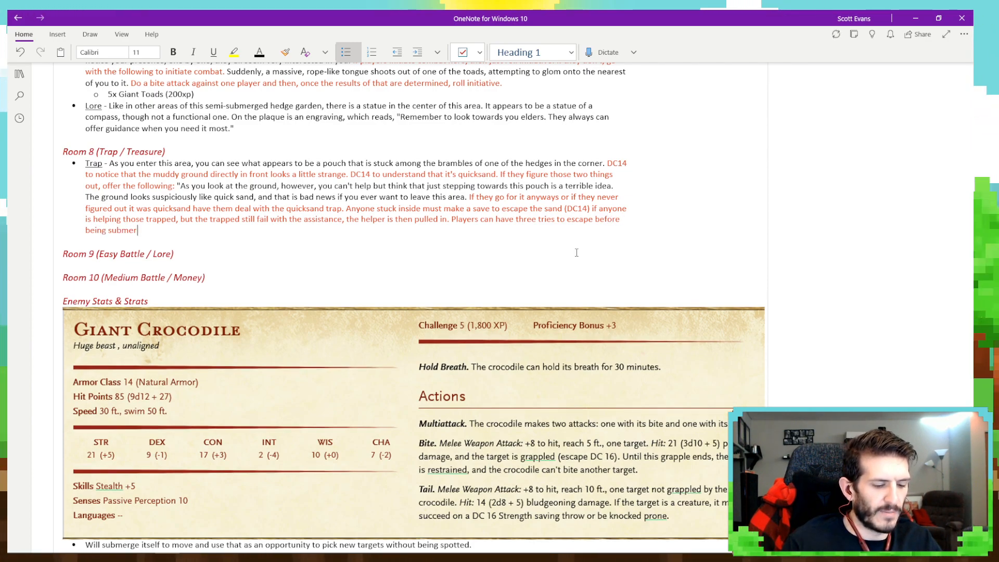
text(ged.)
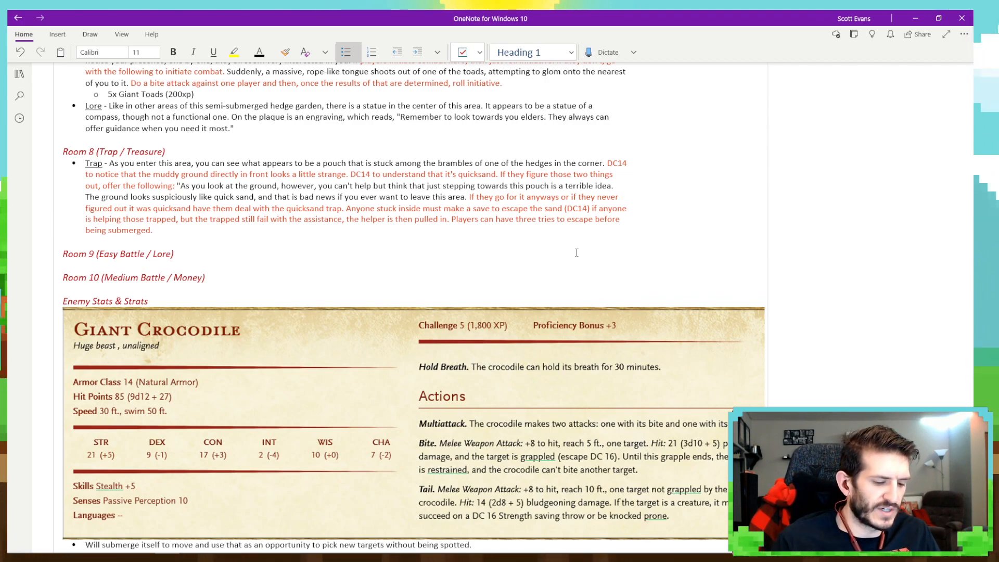
End Room 8's Trap entry with "Each failure, however, results in a level of exhaustion being added.".
text(Each failure,)
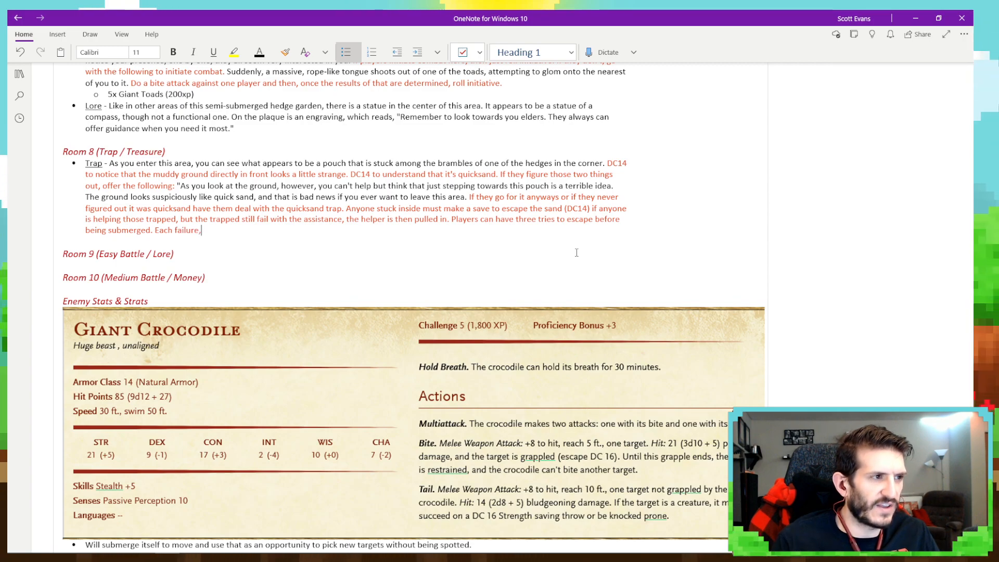
text( however, re)
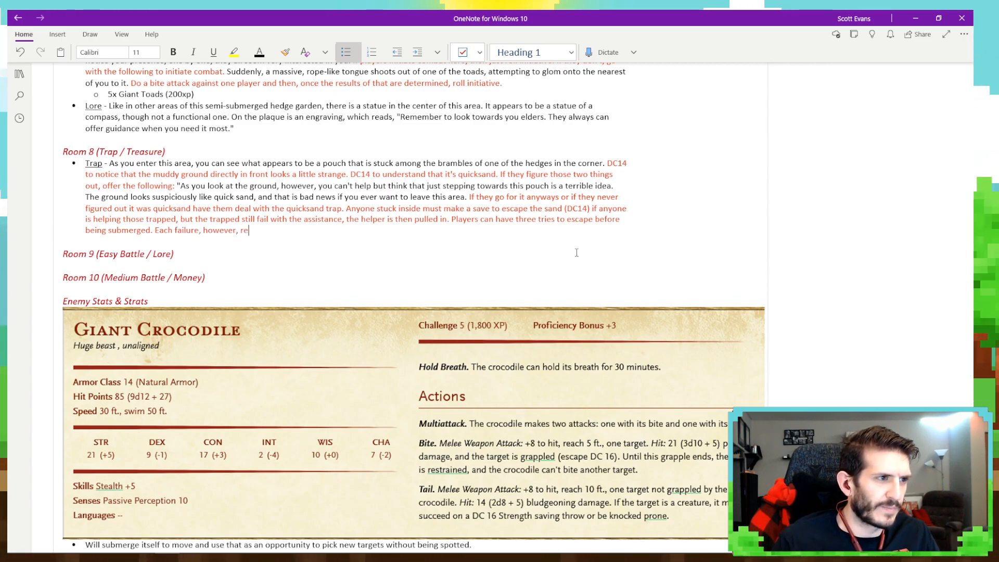
text(sults in a l)
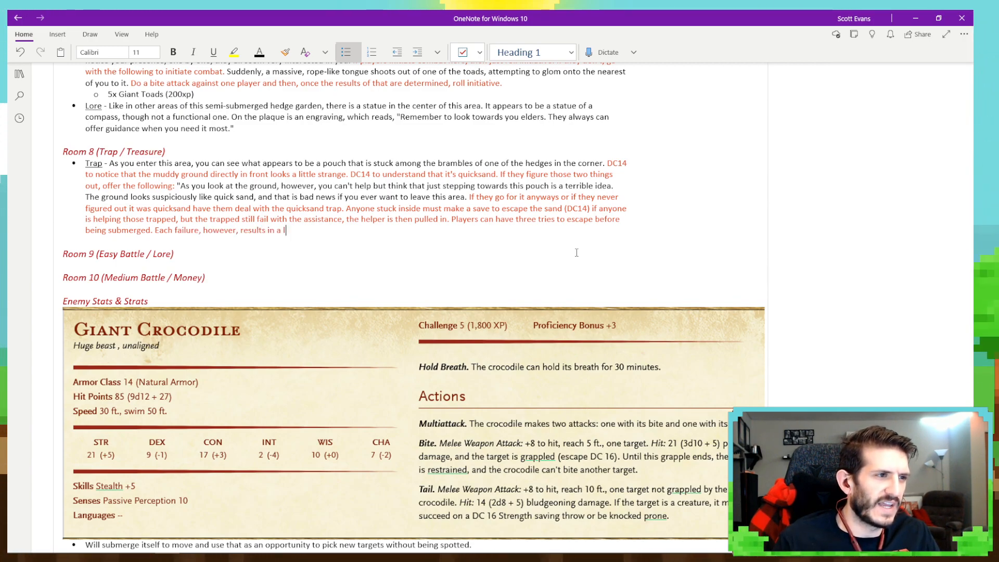
text(evel of exh)
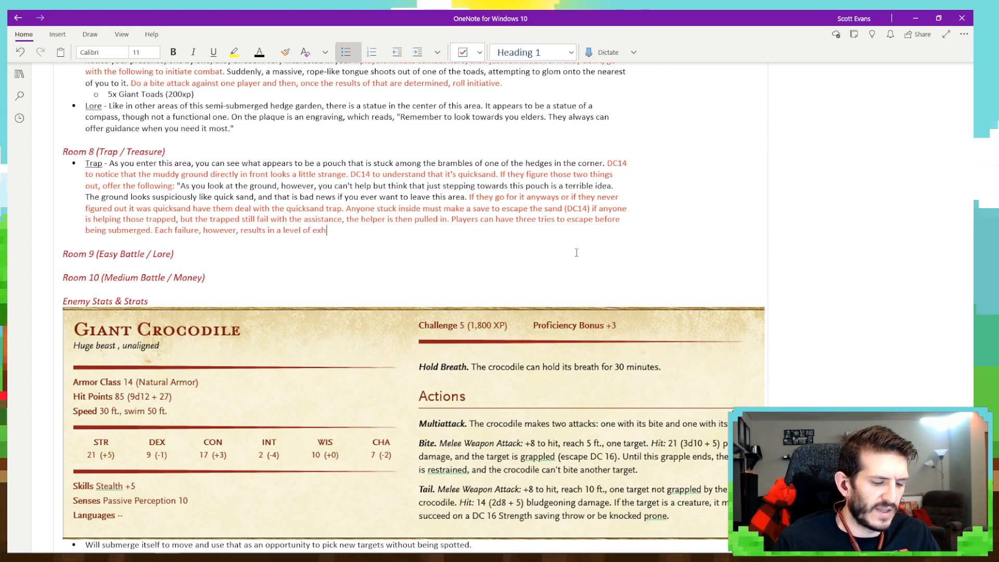
text(austion being added.)
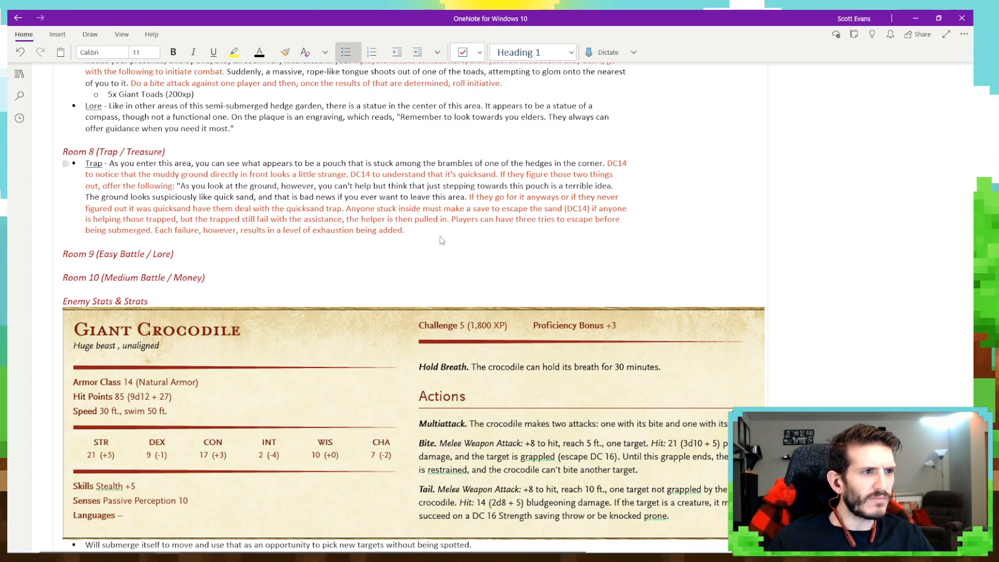
click(452, 242)
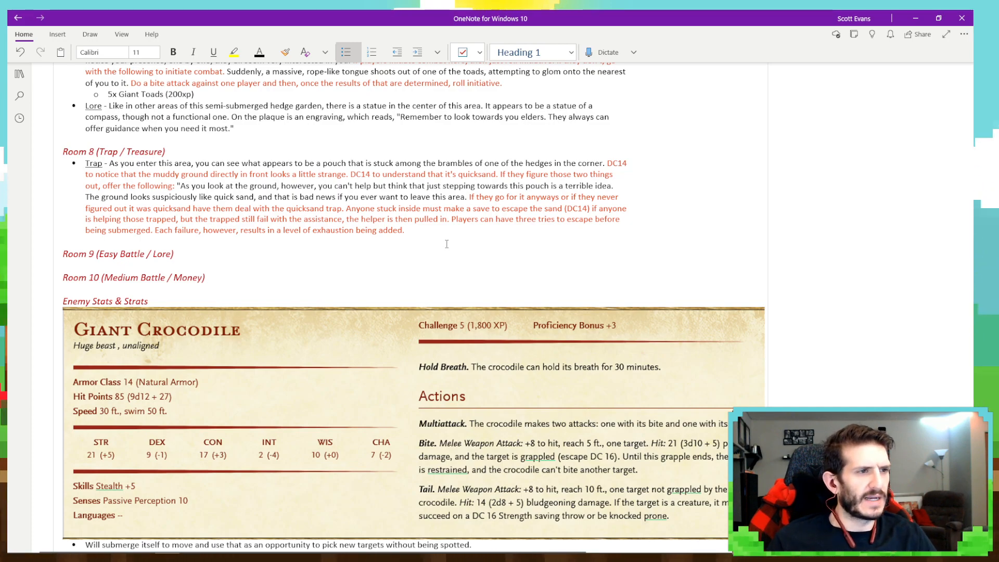
Continue Room 8's Trap entry with "If players are completely submerged, the rest can have a few".
text(If)
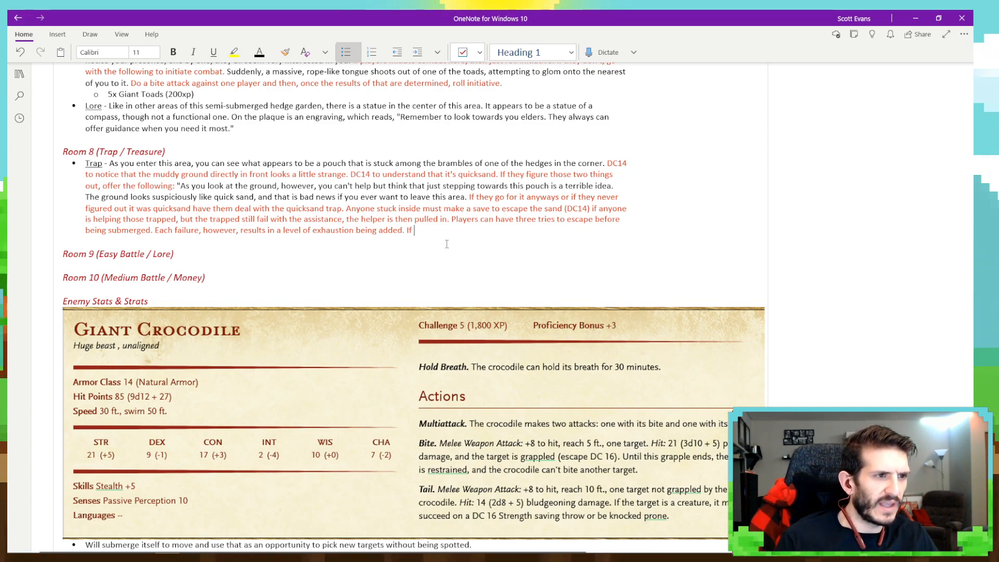
text( players are com)
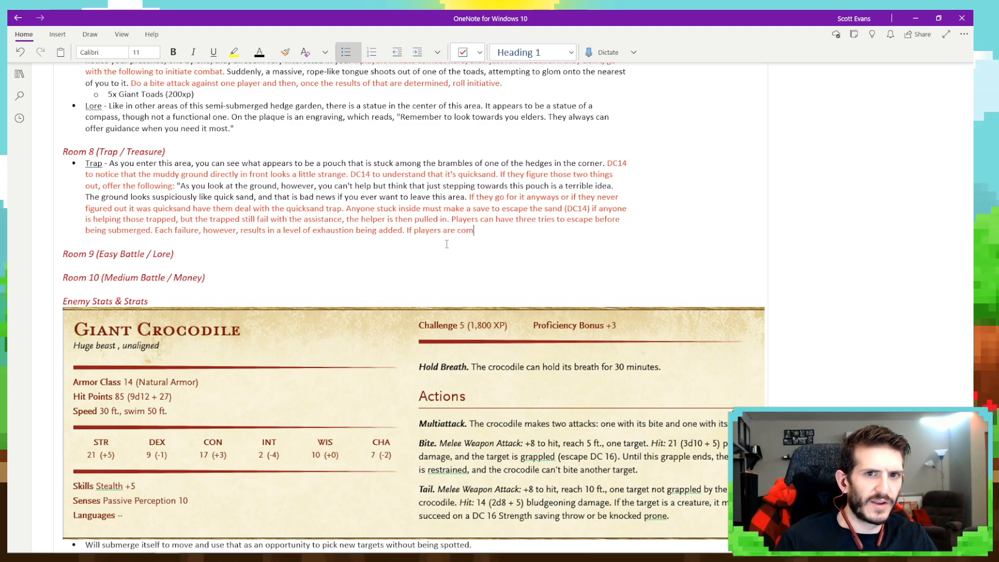
text(pletely sum)
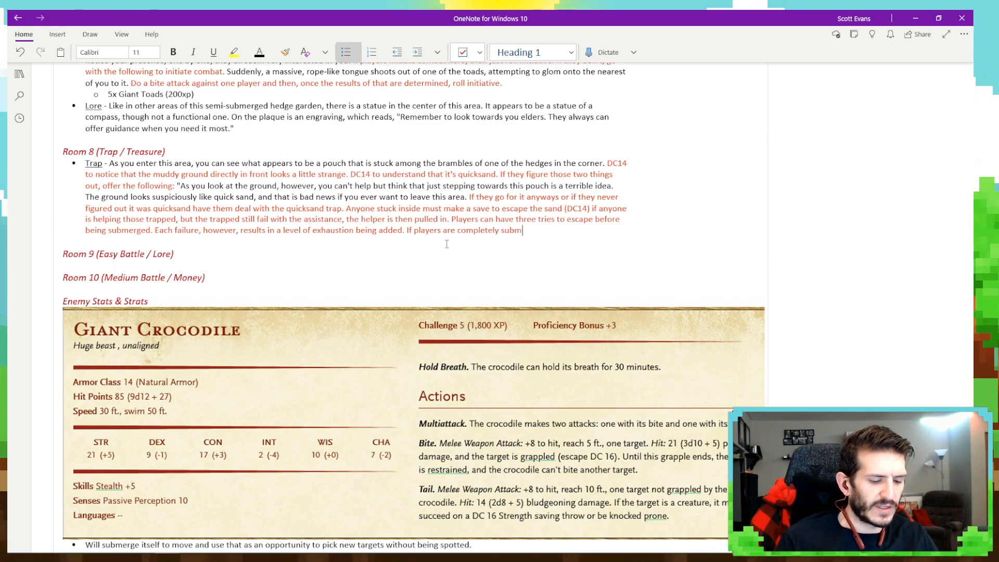
text(erge)
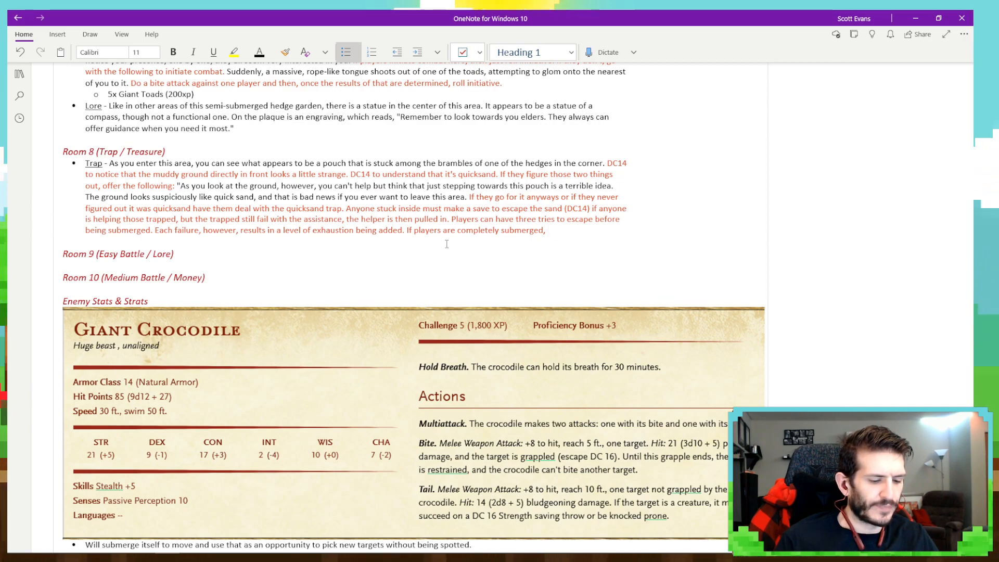
text(d, they)
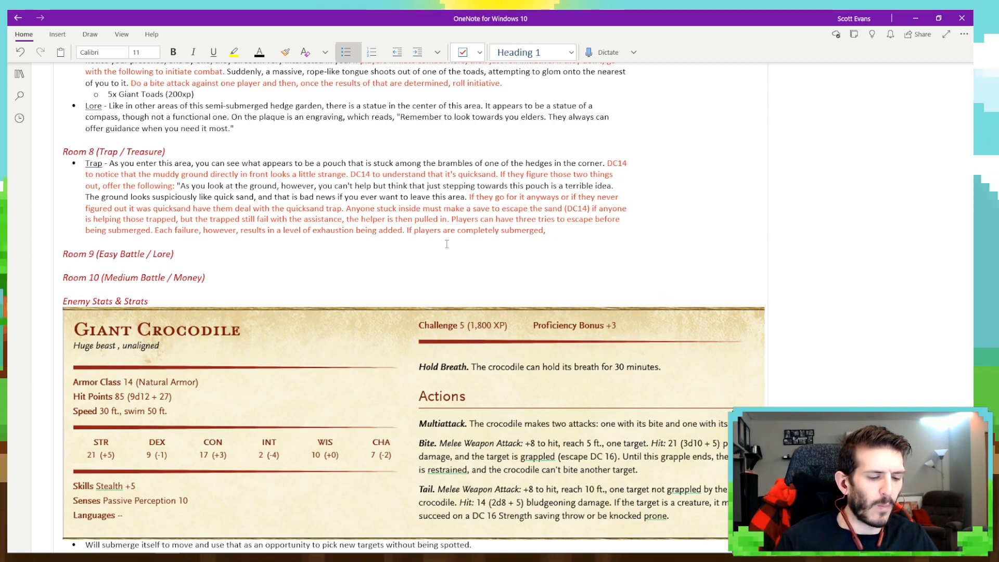
text( rest c)
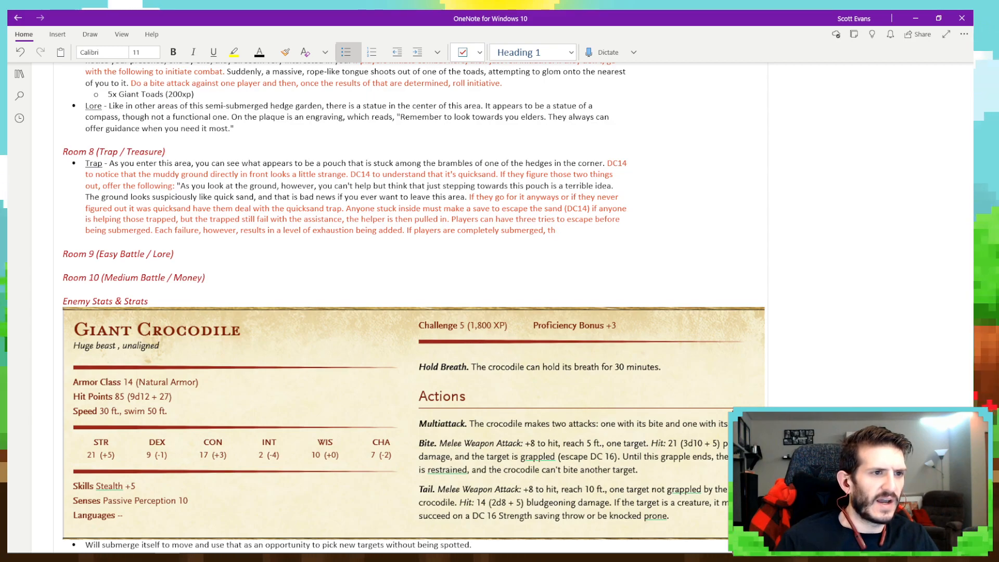
text(an have a few)
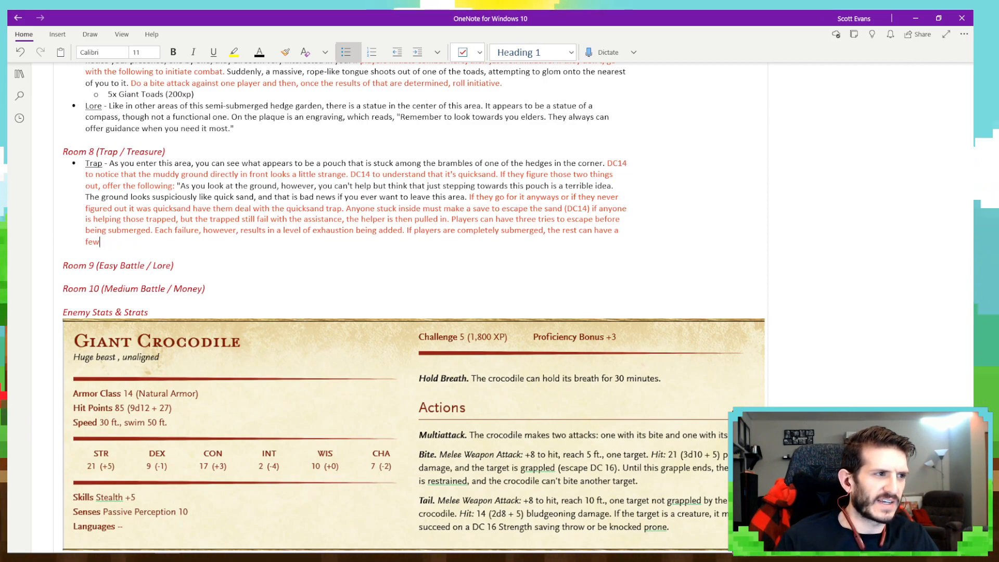
Replace the trailing word "few" with "minute or two of in game time to try and fish them out".
key(BackSpace)
key(BackSpace)
key(BackSpace)
key(BackSpace)
key(BackSpace)
key(BackSpace)
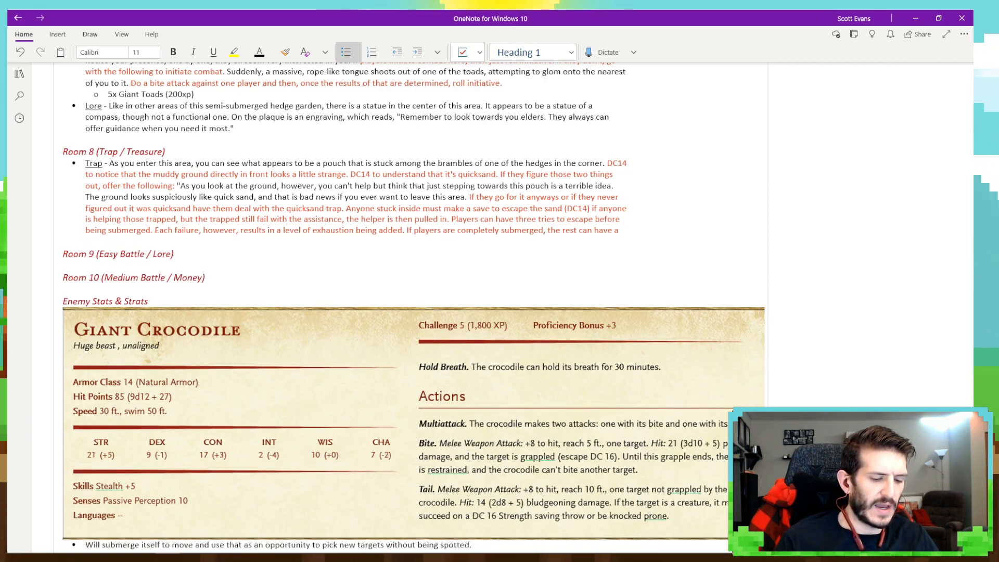
text(minute or two of in game time to try)
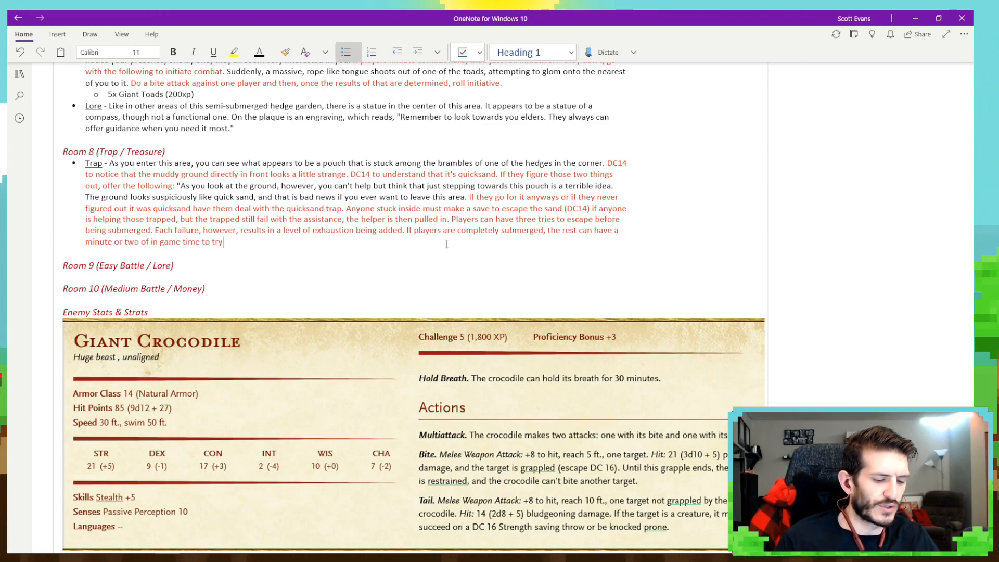
text(out)
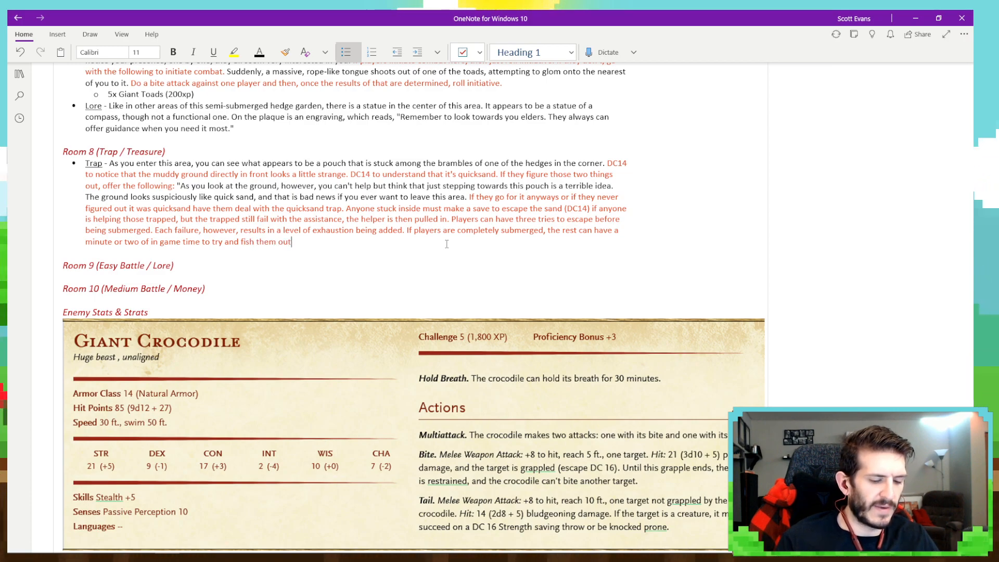
Finish the submerged-players rule with ", before we have to figure out PC death.".
text(, before we )
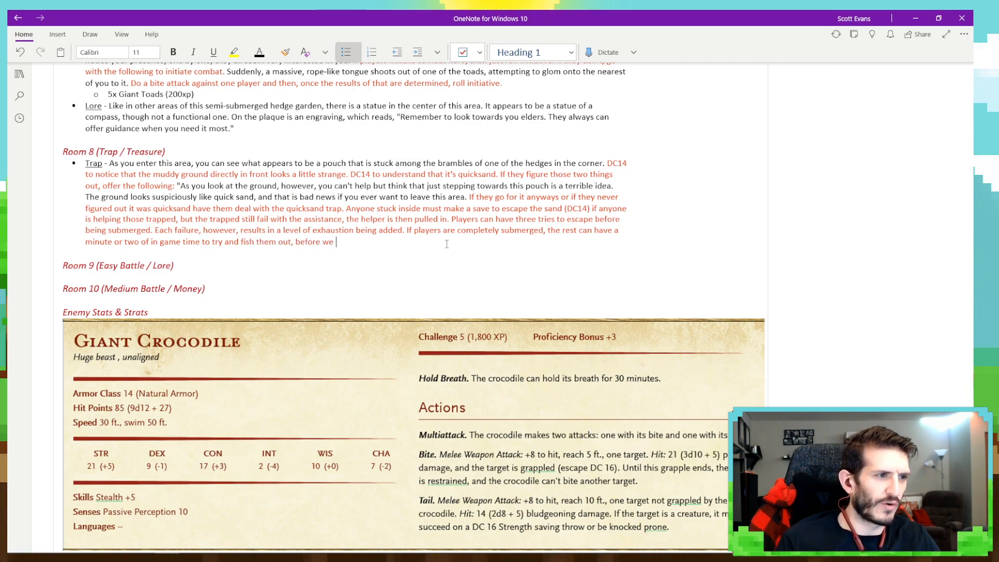
text(have to fig)
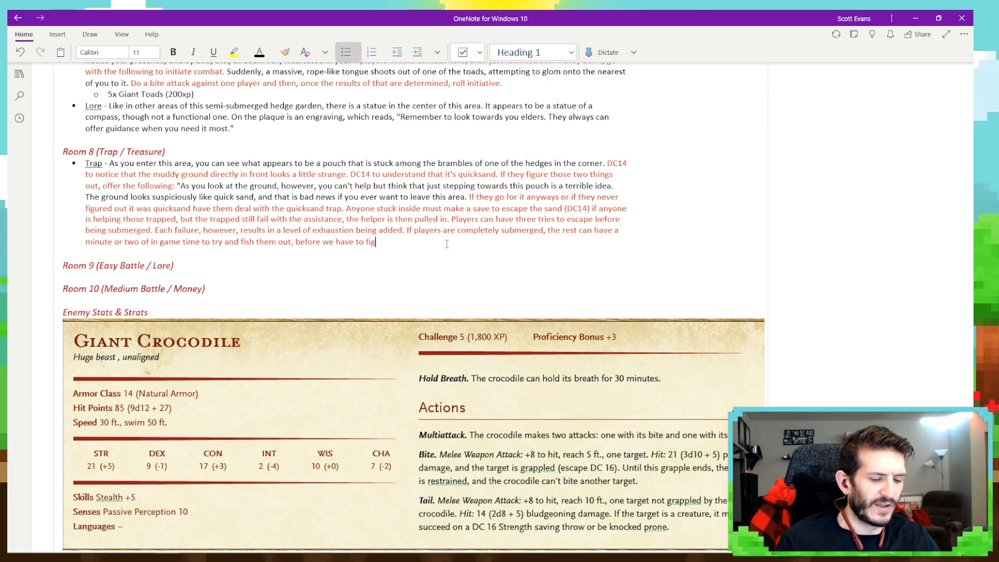
text(ure out P)
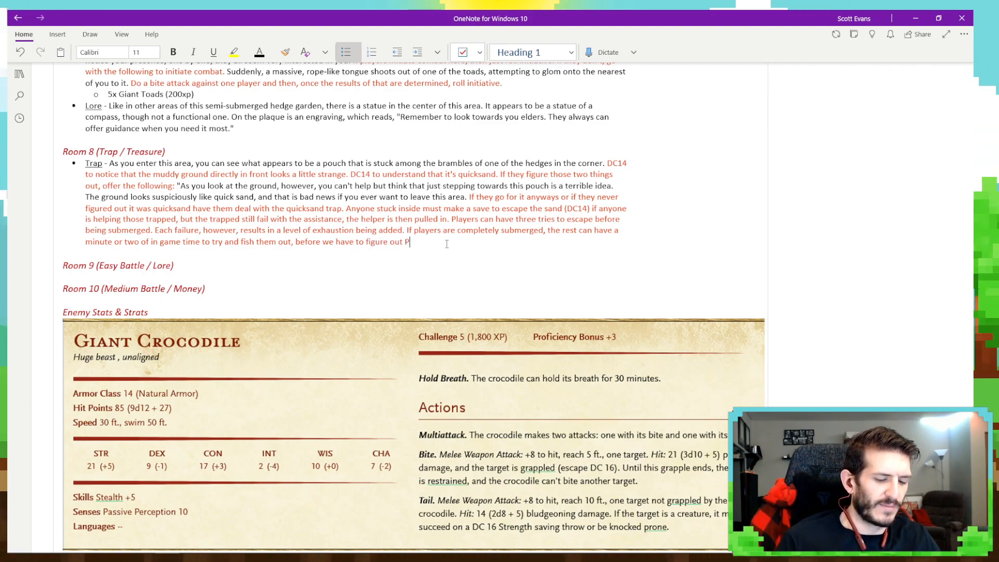
text(C death.)
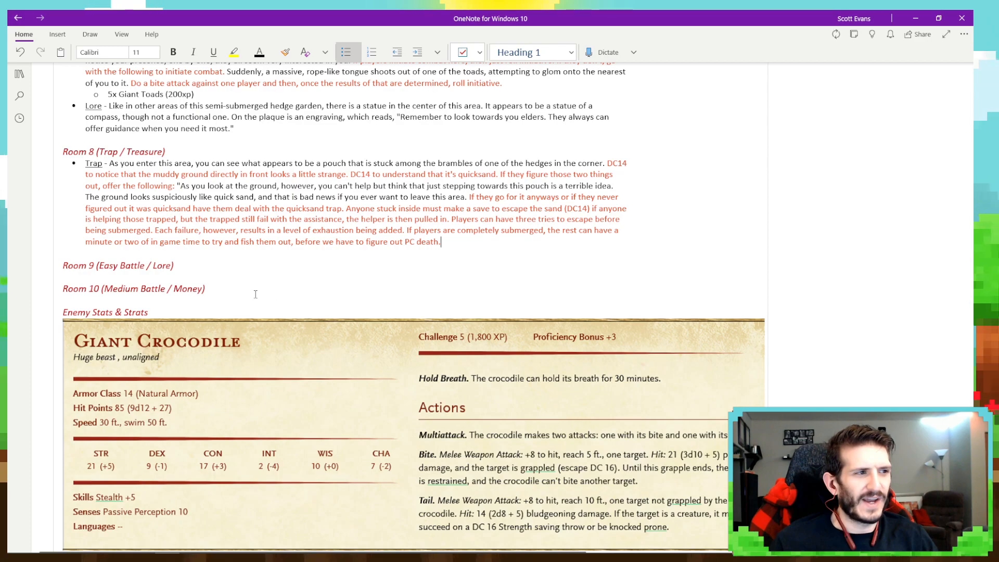
Add a new bullet below Room 8's Trap entry in black text, beginning with "Inside of the pouch i".
key(Return)
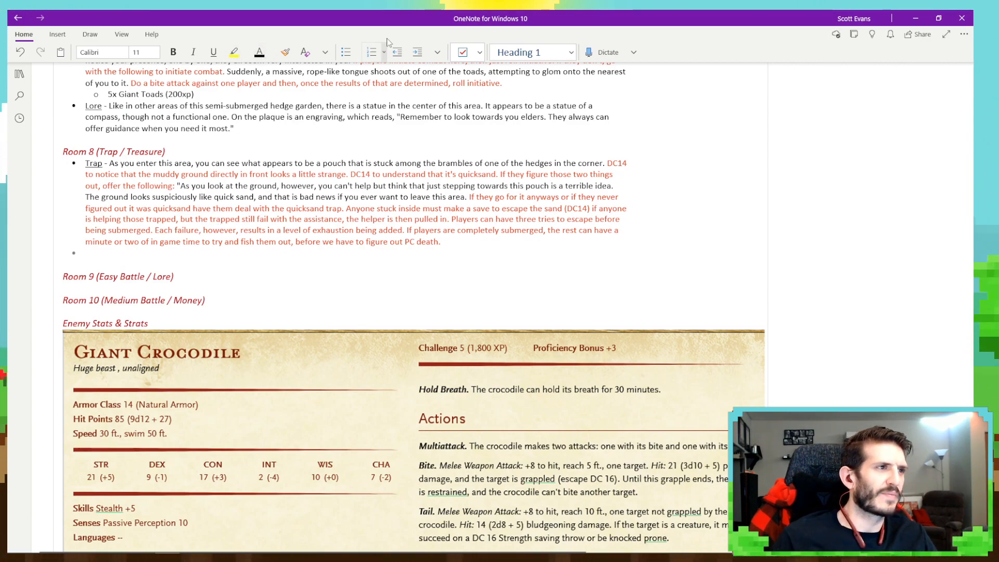
click(272, 54)
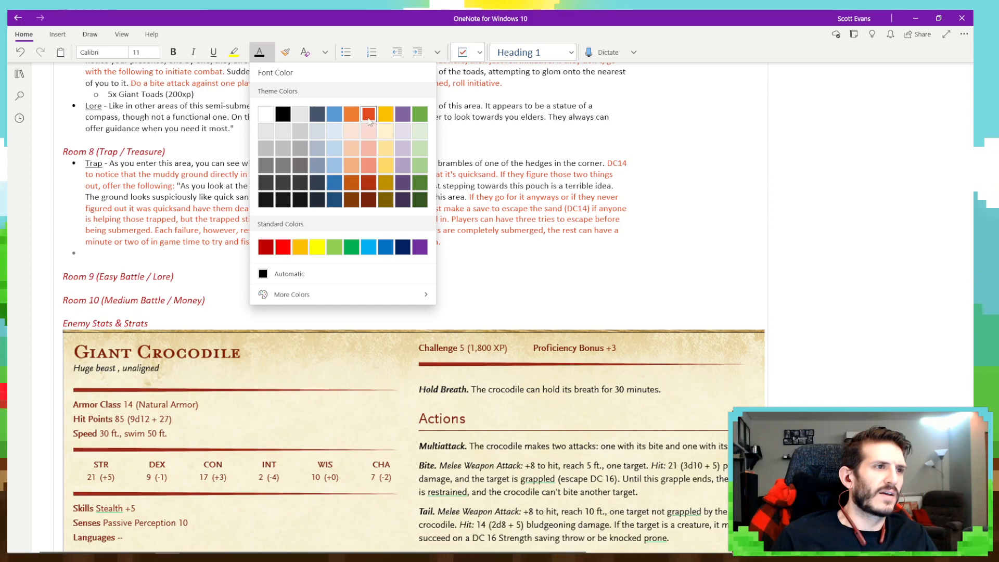
click(369, 119)
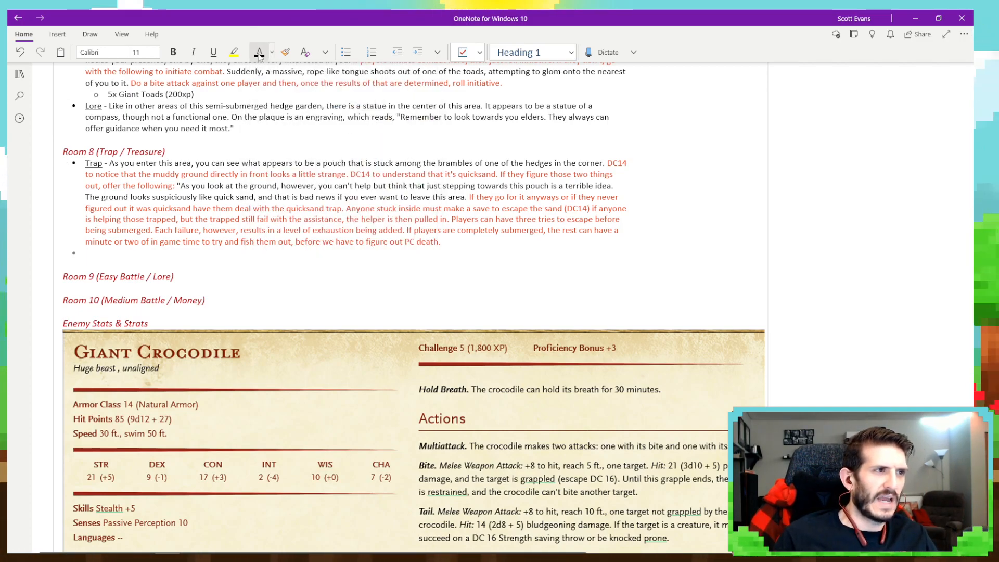
text(Inside of the pouch i)
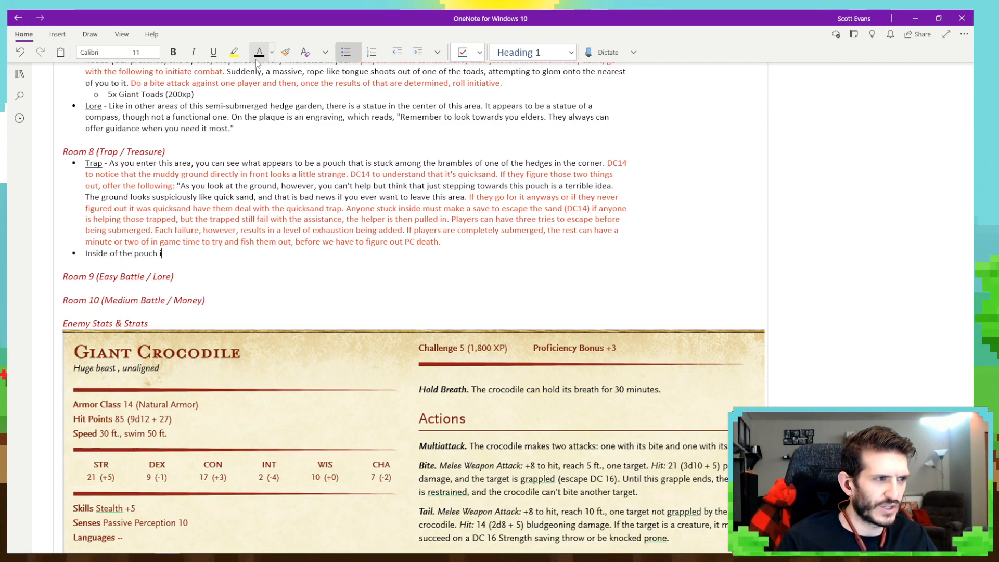
Continue the Room 8 pouch bullet with "is a small collection of wealth. It's hard to say how this ever got here, but".
text(s a sma)
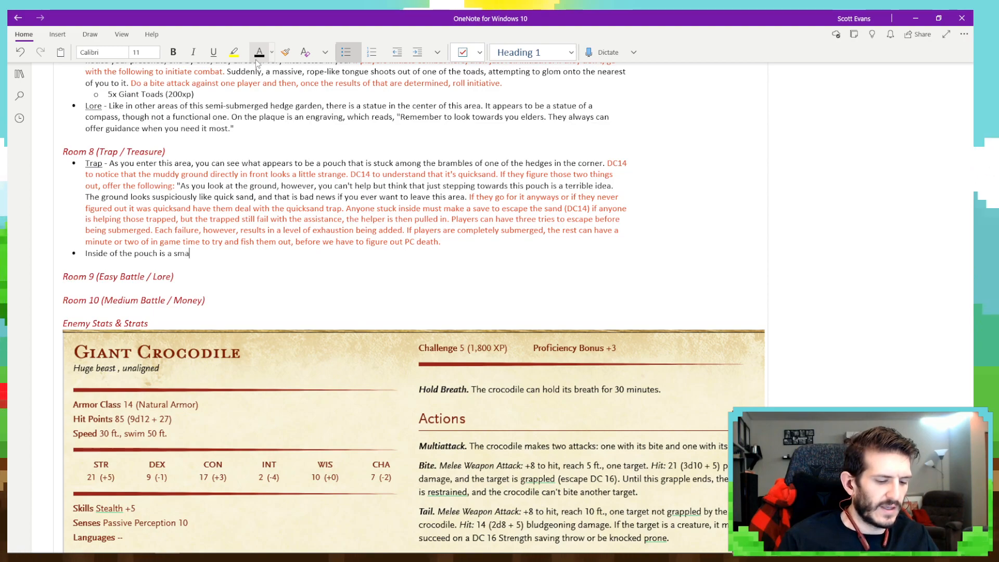
text(ll collecti)
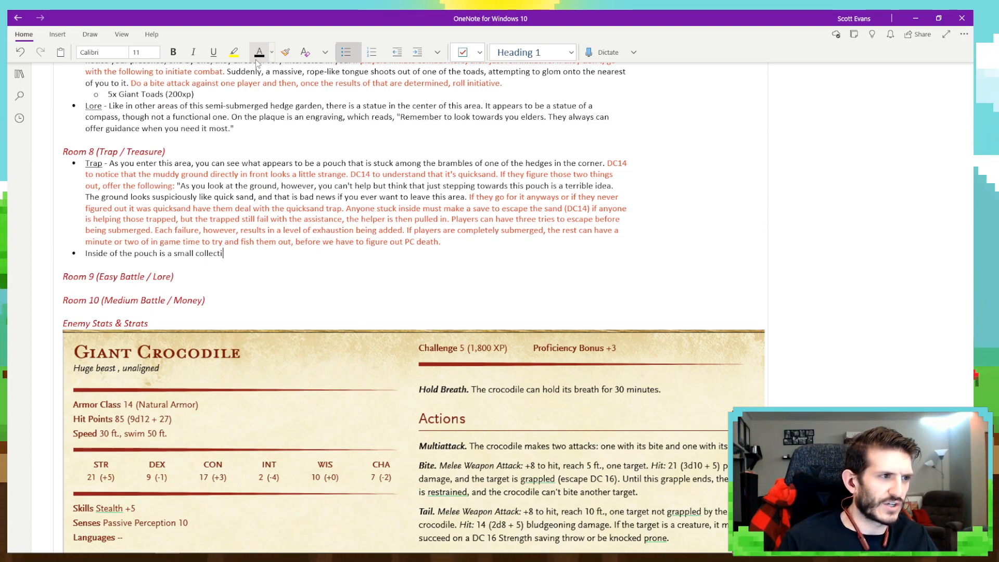
text(on of wealth. It's ha)
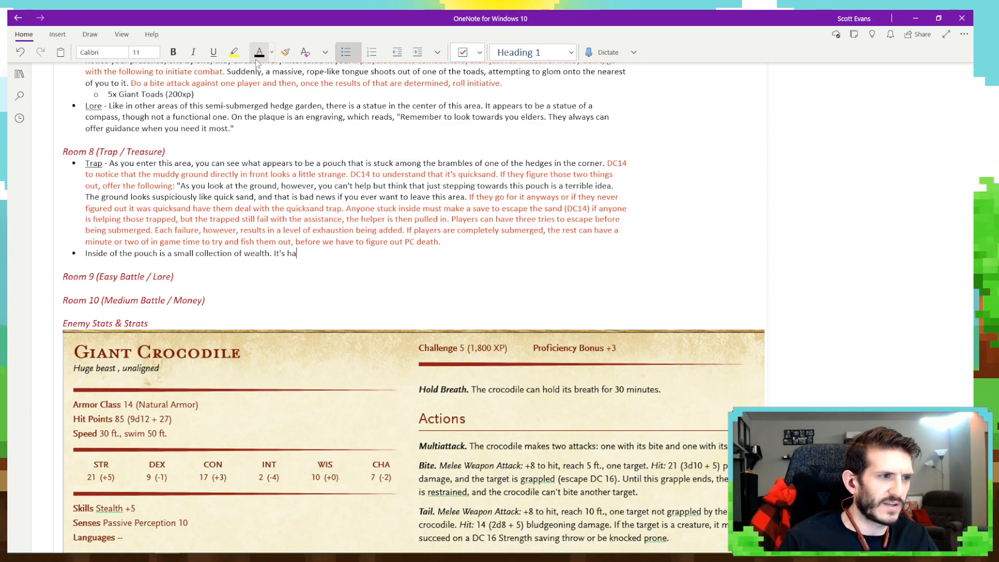
text(rd to say how )
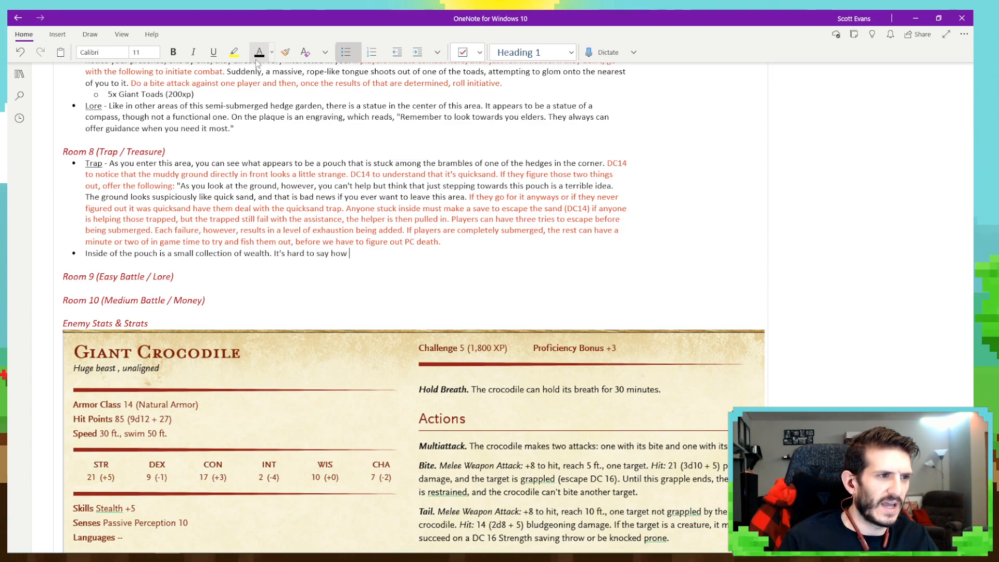
text(this ever got here, but)
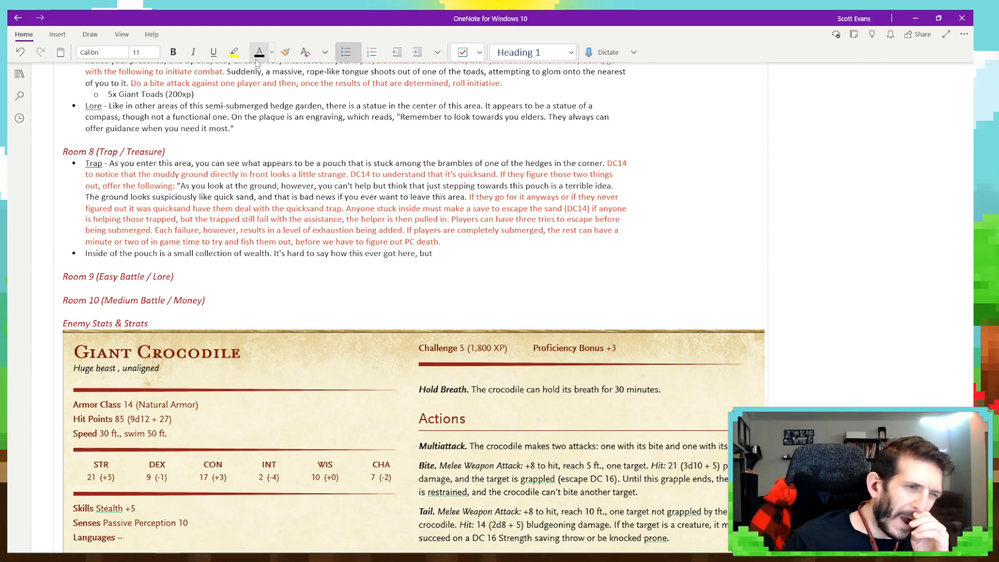
Finish the pouch sentence with "finders-keepers and all that makes you pretty happy to be the finders in this situation." and start a sub-bullet below it.
text( find)
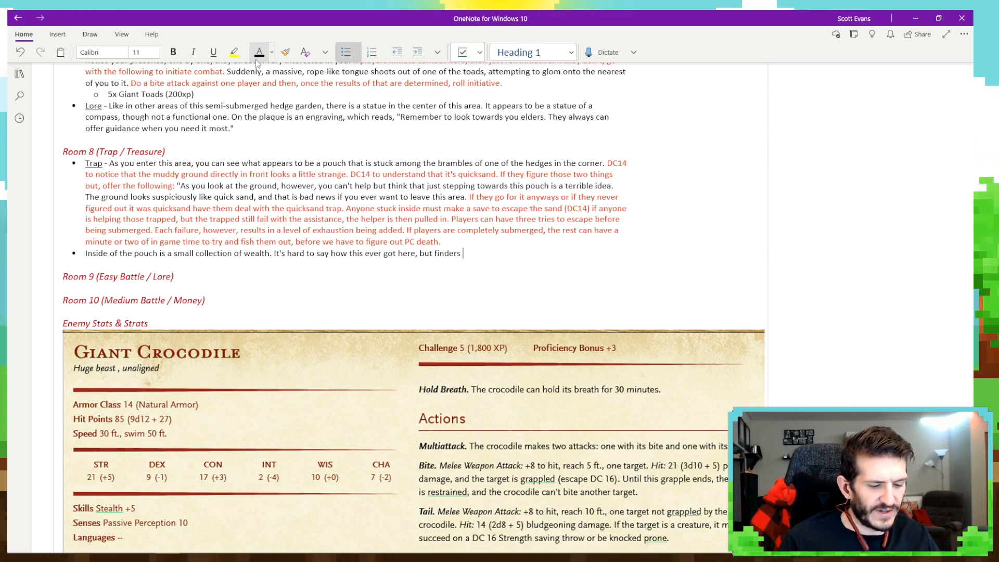
text(ers-keep)
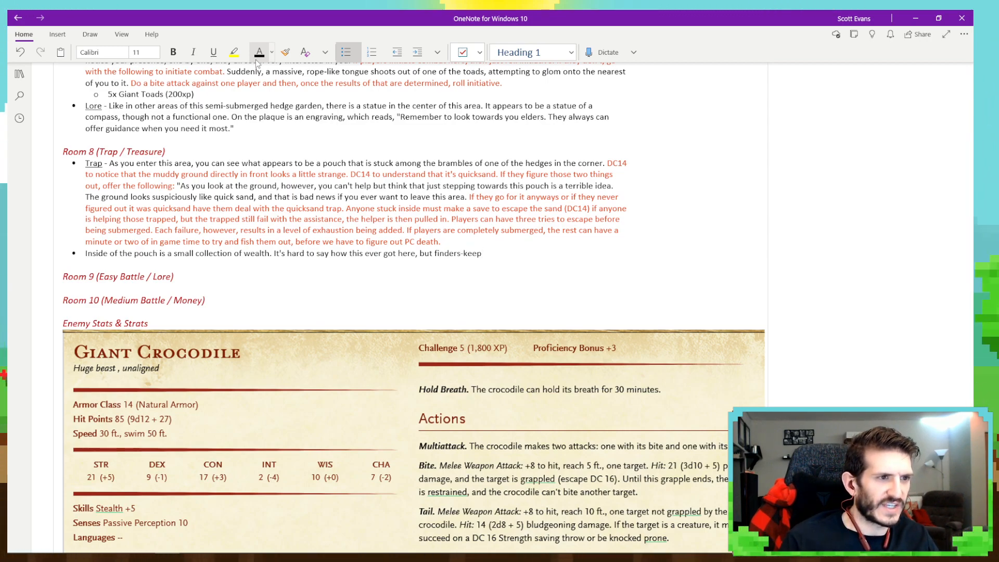
text(ers and all that)
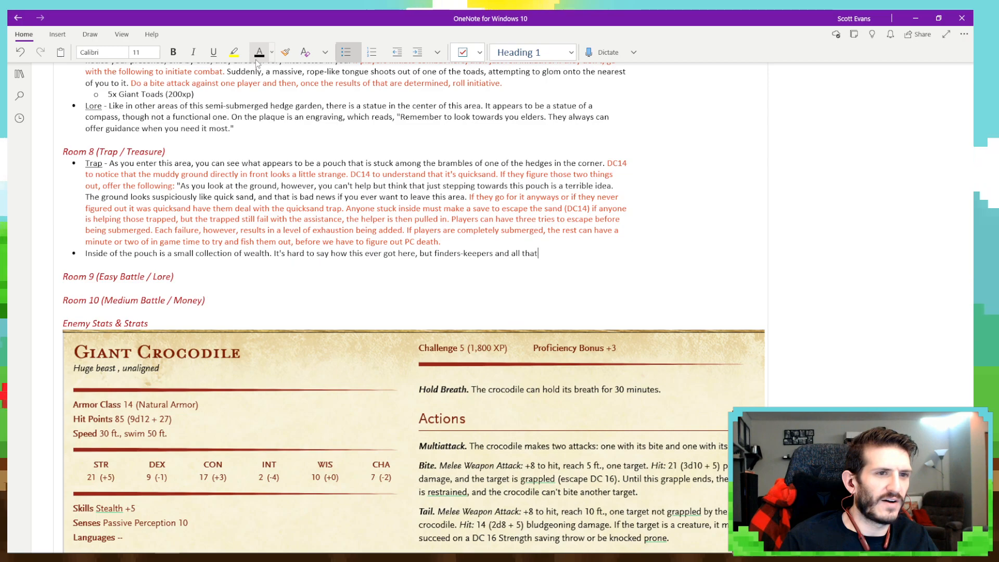
text( makes you pre)
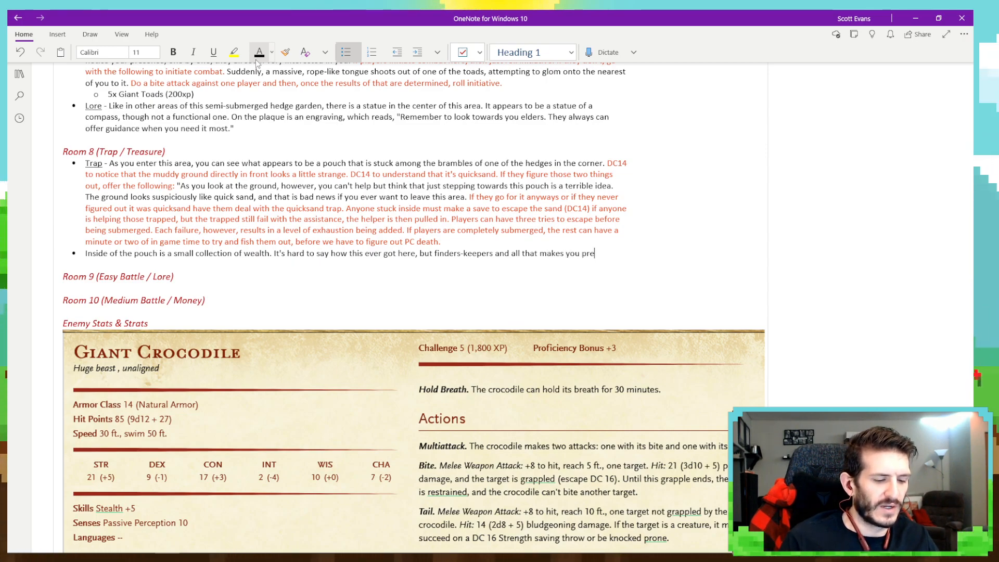
text(tty happy to b)
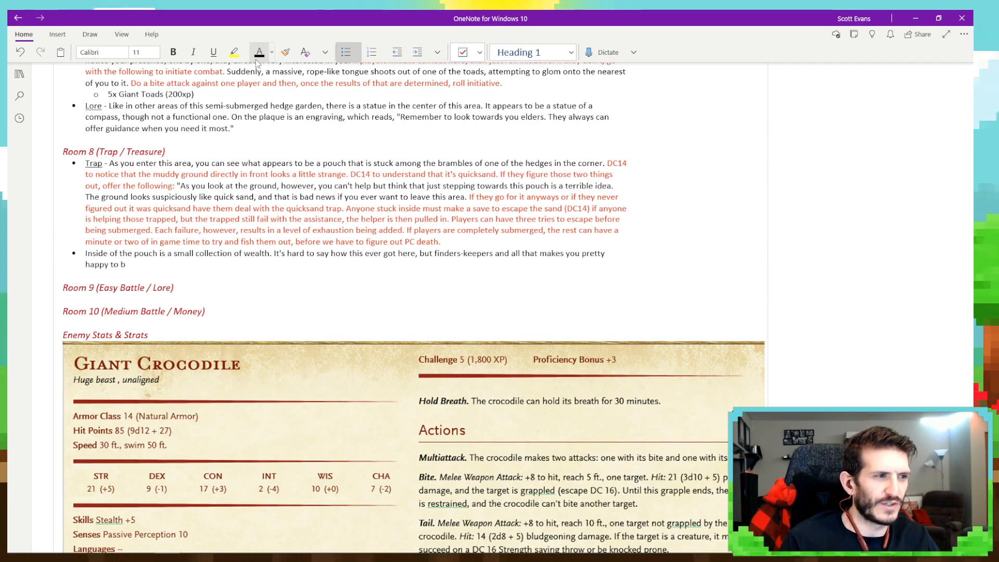
text(e the finders in)
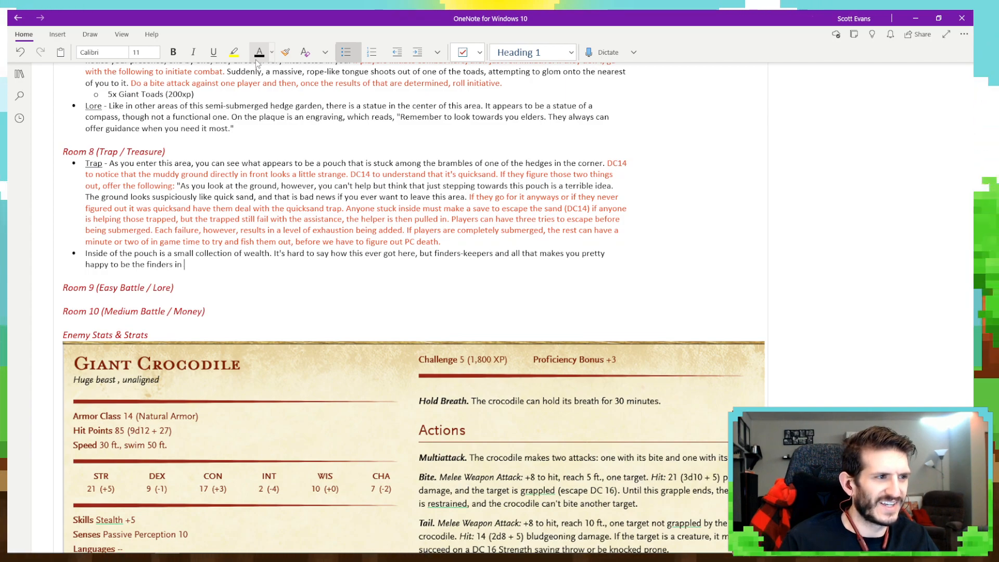
text( this situa)
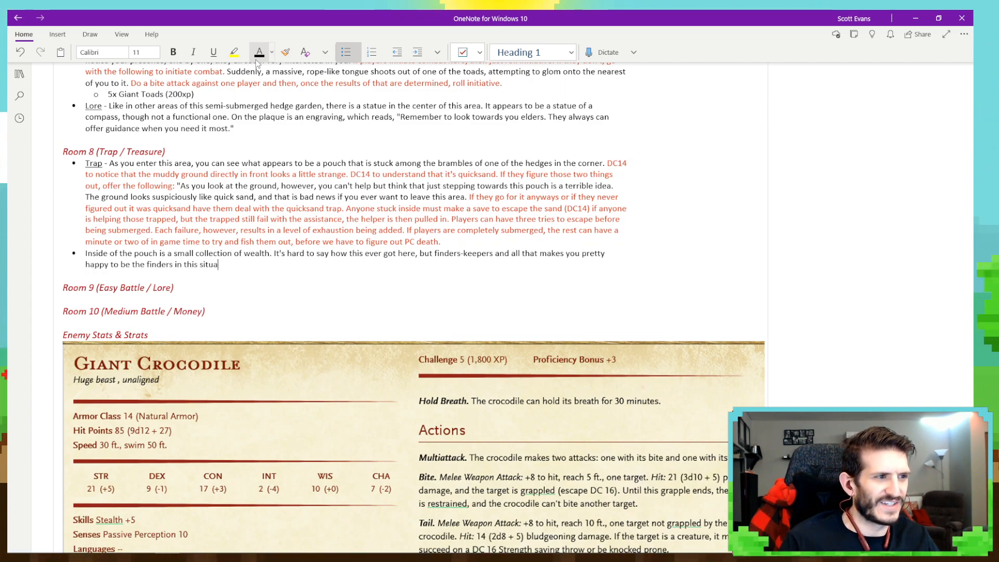
text(tion.)
key(Return)
key(Tab)
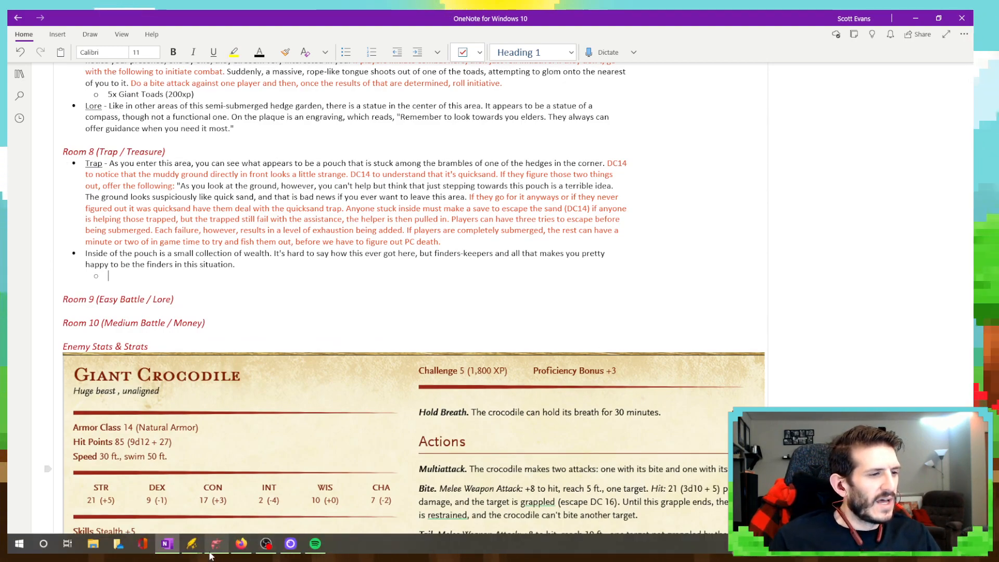
Switch to Firefox and open the 5e.tools Lootgen page in a new tab.
click(241, 544)
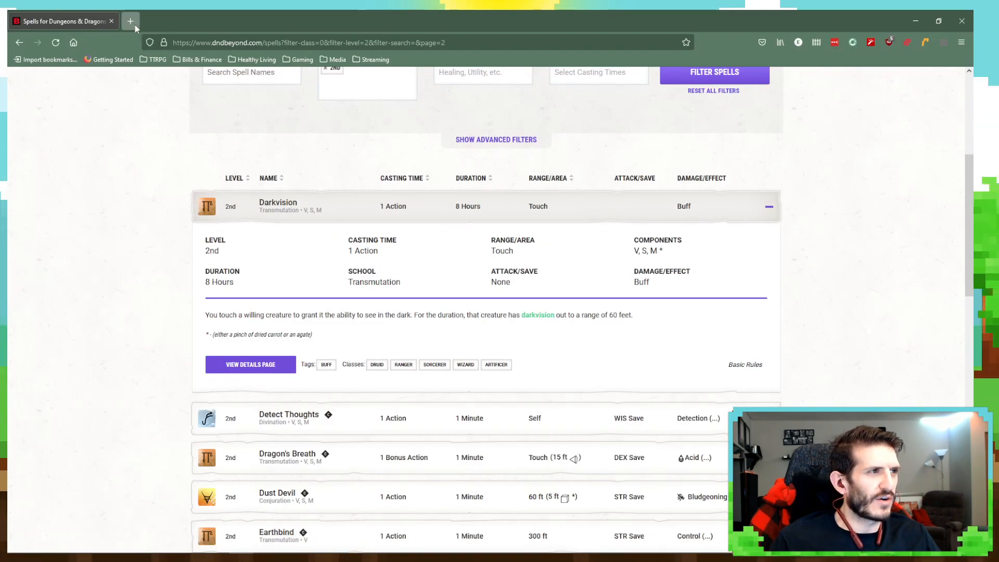
click(131, 22)
text(loot)
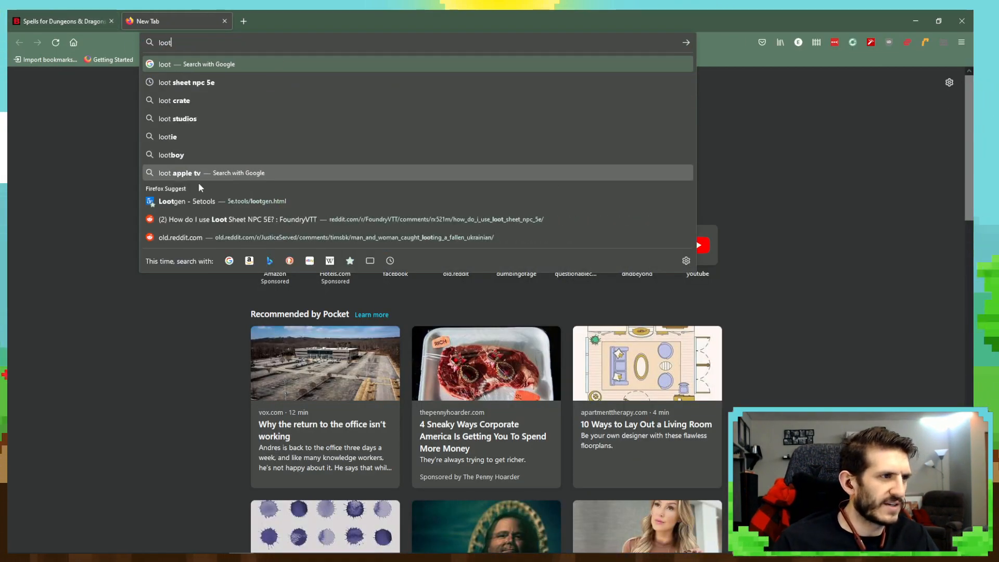
click(193, 203)
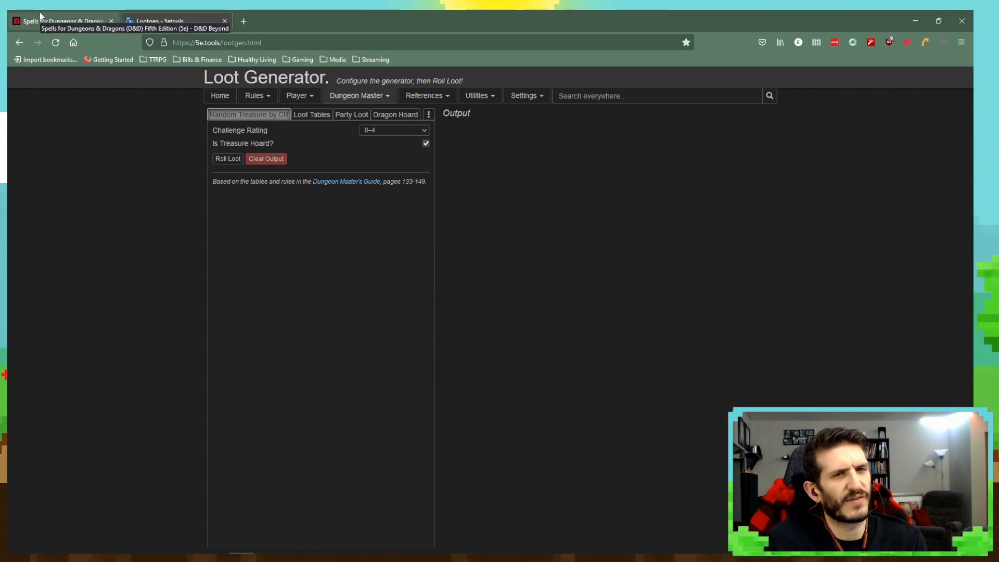
click(66, 23)
click(161, 22)
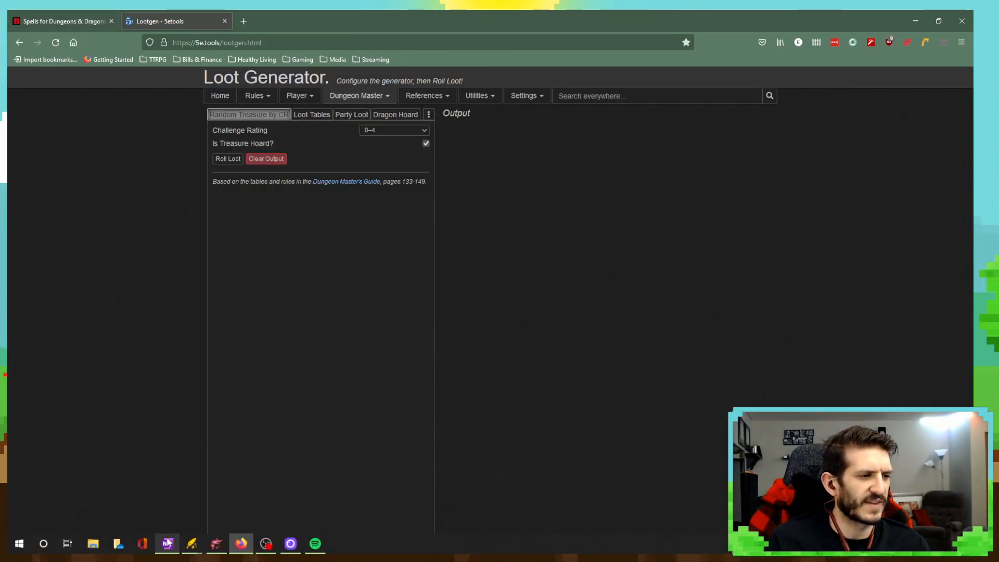
Look over the enemy stats in OneNote, and roll a treasure hoard for challenge rating 5–10 in Firefox's loot generator.
click(168, 543)
scroll(169, 307, down, 5)
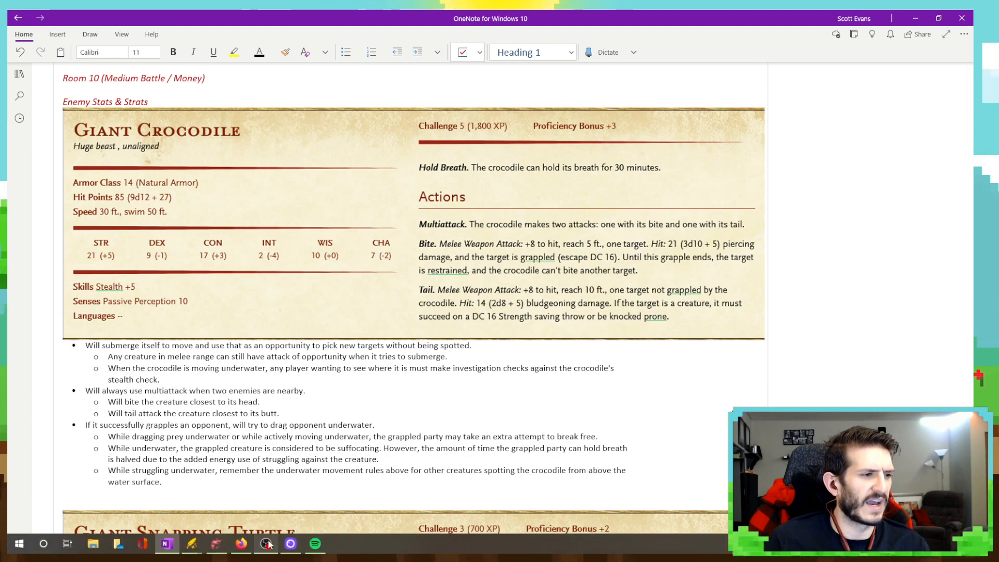
mouse_move(180, 544)
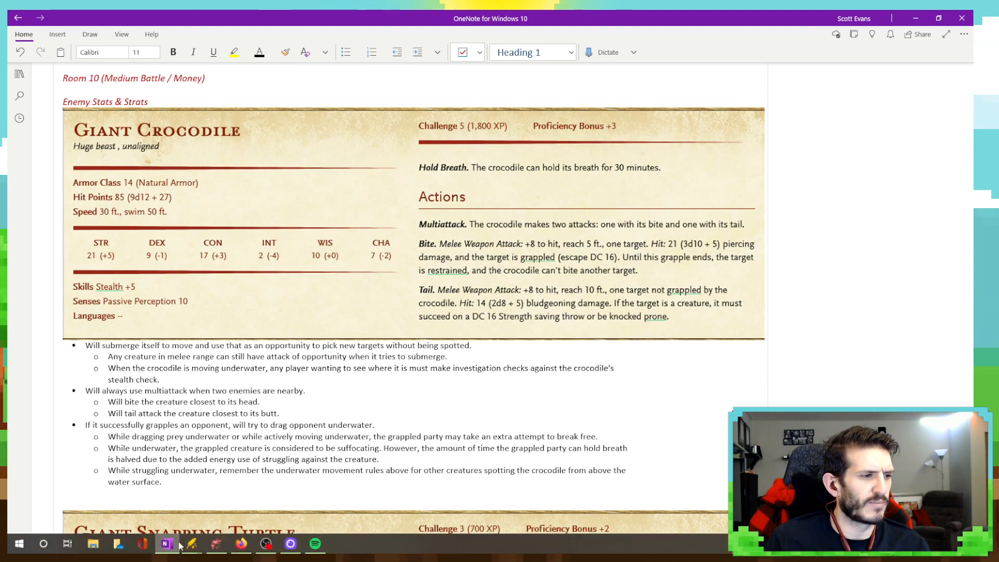
click(241, 544)
click(379, 130)
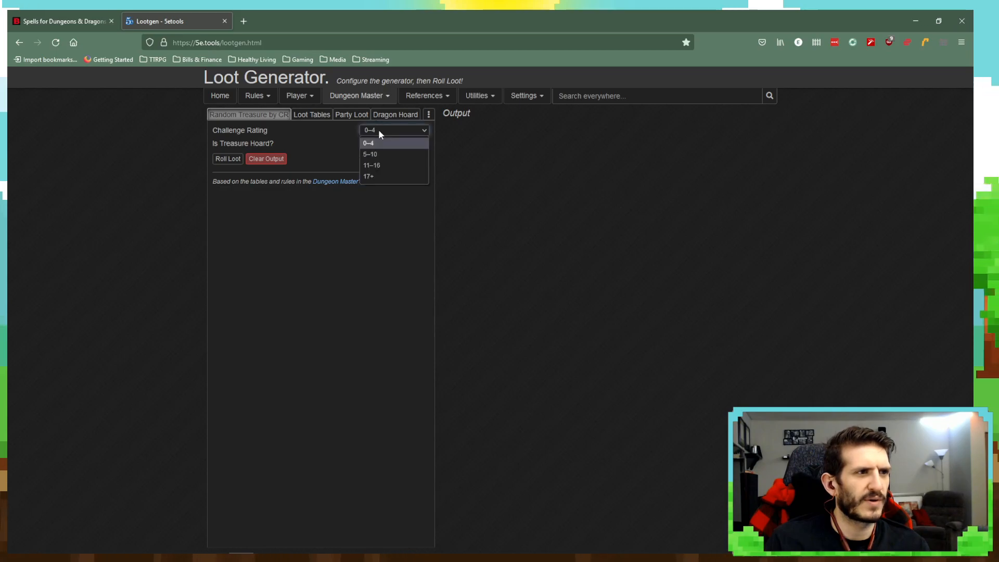
click(370, 155)
click(232, 162)
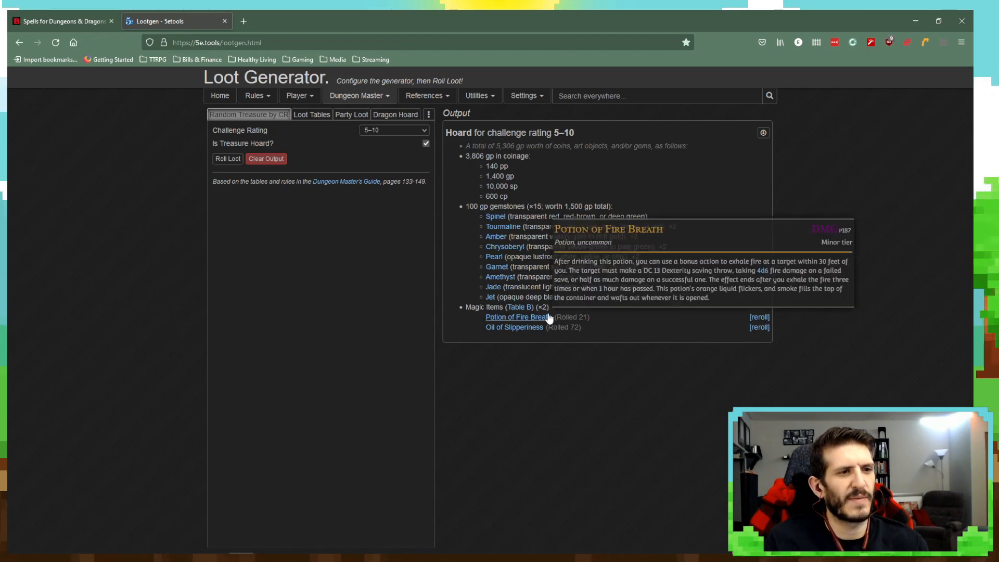
Copy the hoard's coinage and gemstone lists without the magic items, and paste them into the empty sub-bullet under the pouch text in OneNote.
drag(566, 296, 452, 153)
key(ctrl+c)
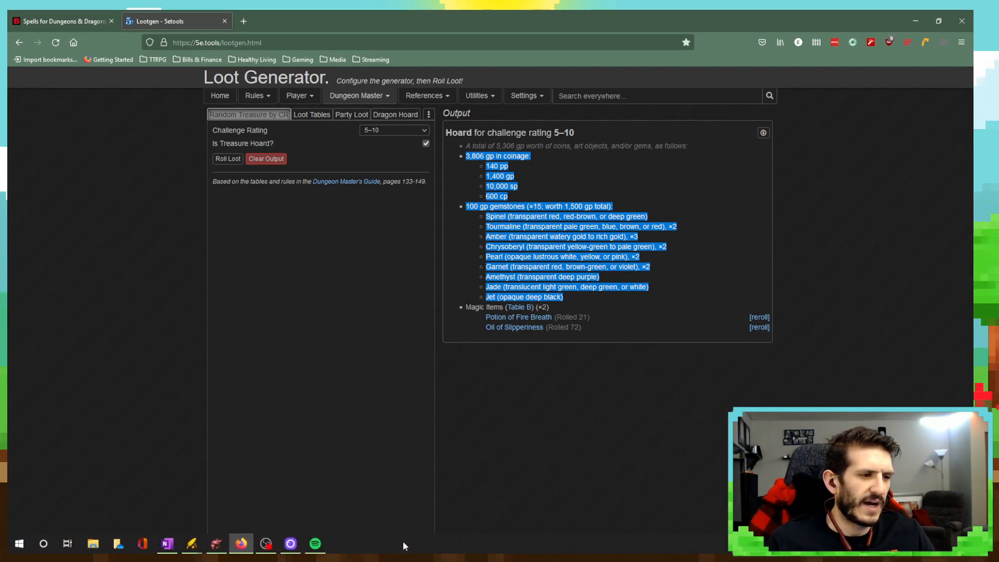
click(167, 546)
scroll(213, 336, up, 3)
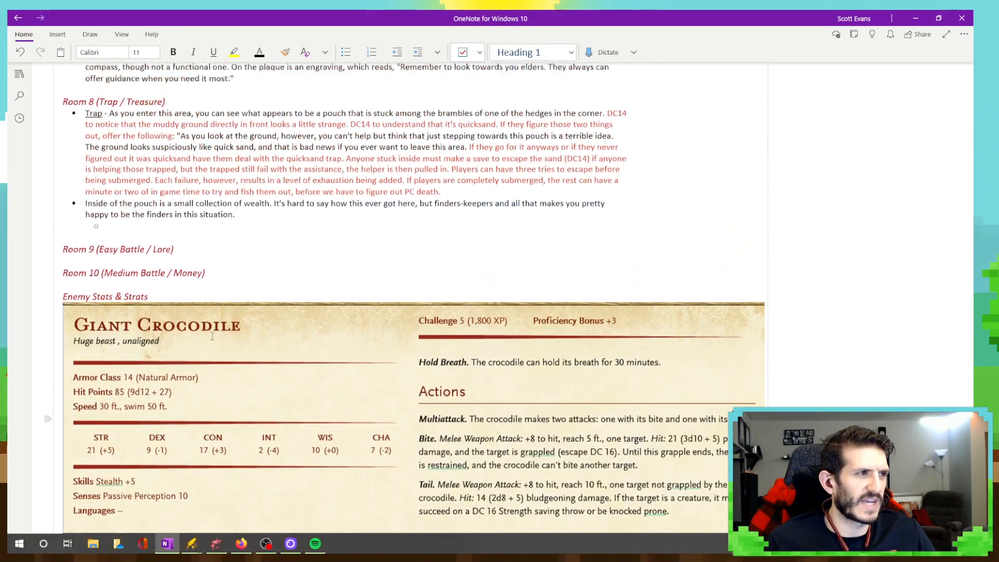
scroll(212, 336, up, 1)
key(ctrl+v)
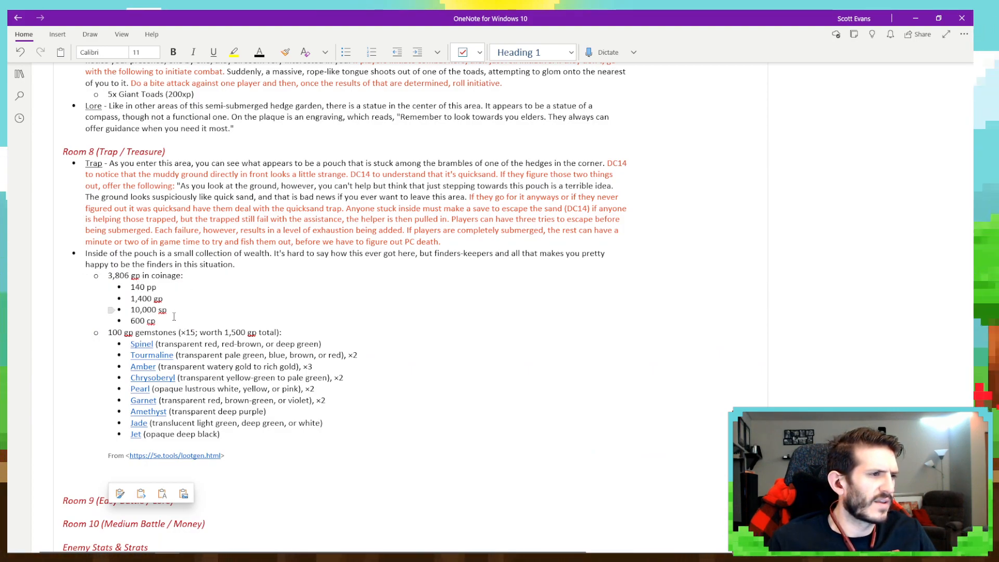
Delete the coin breakdown from 140 pp through 600 cp under the coinage line.
drag(158, 333, 114, 288)
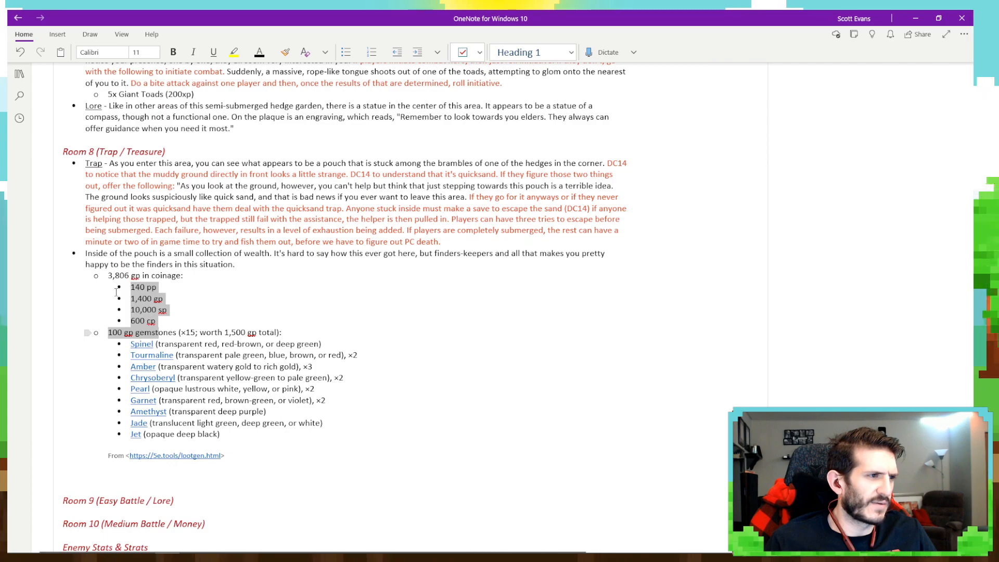
click(121, 308)
drag(168, 322, 123, 288)
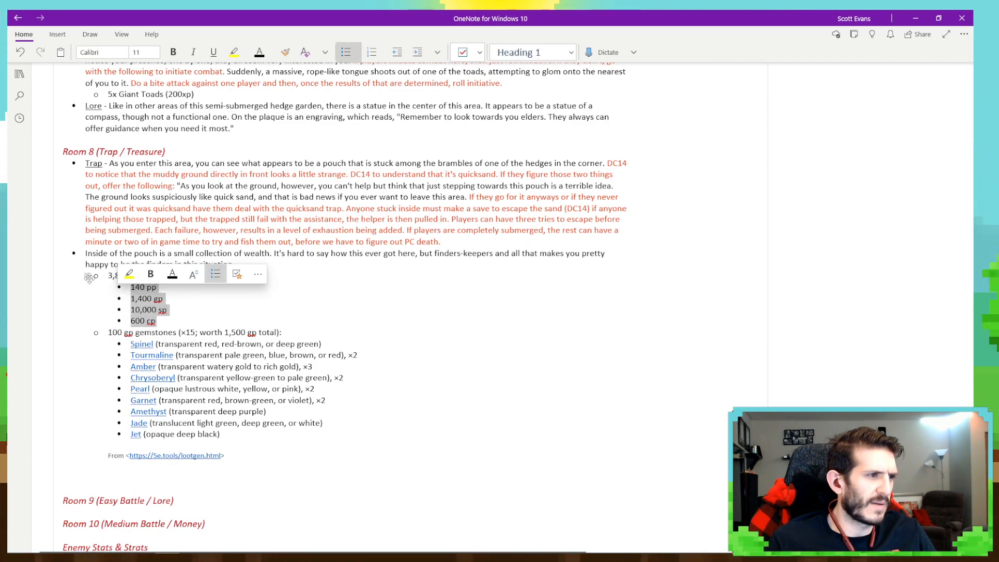
key(Delete)
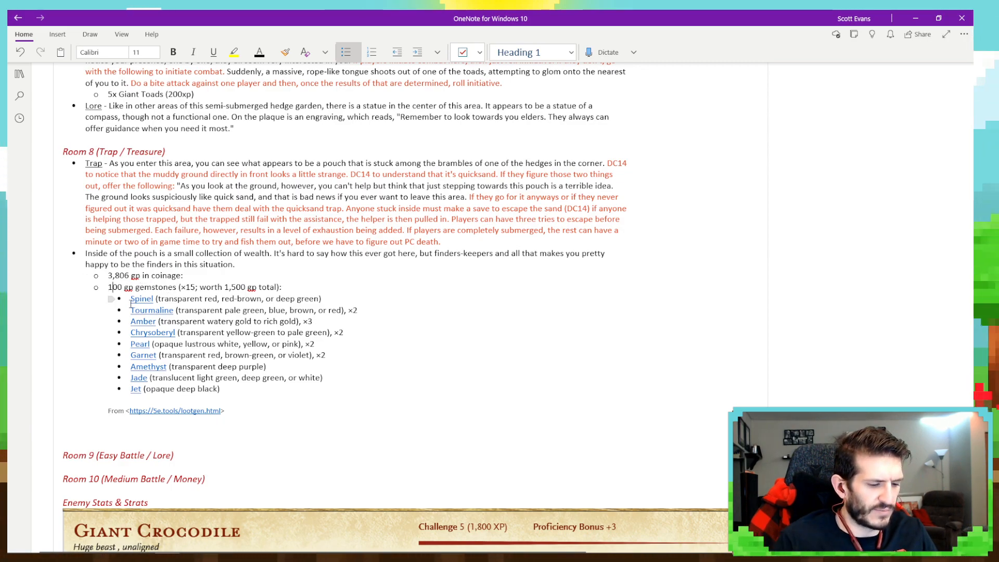
Reword the gemstone heading line to "15x 100 gp gemstones (worth 1,500 gp total):".
text(5x 1)
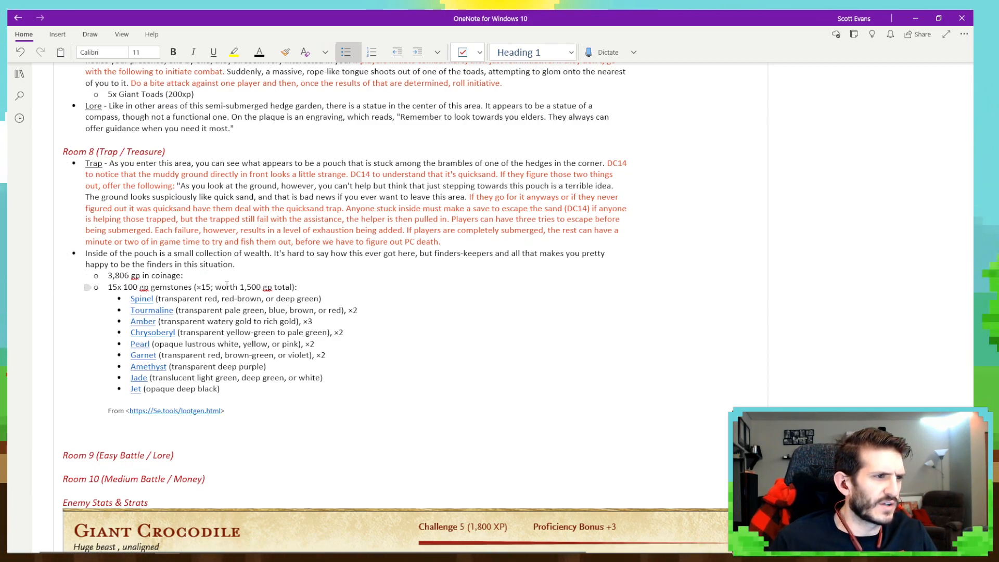
drag(216, 286, 197, 287)
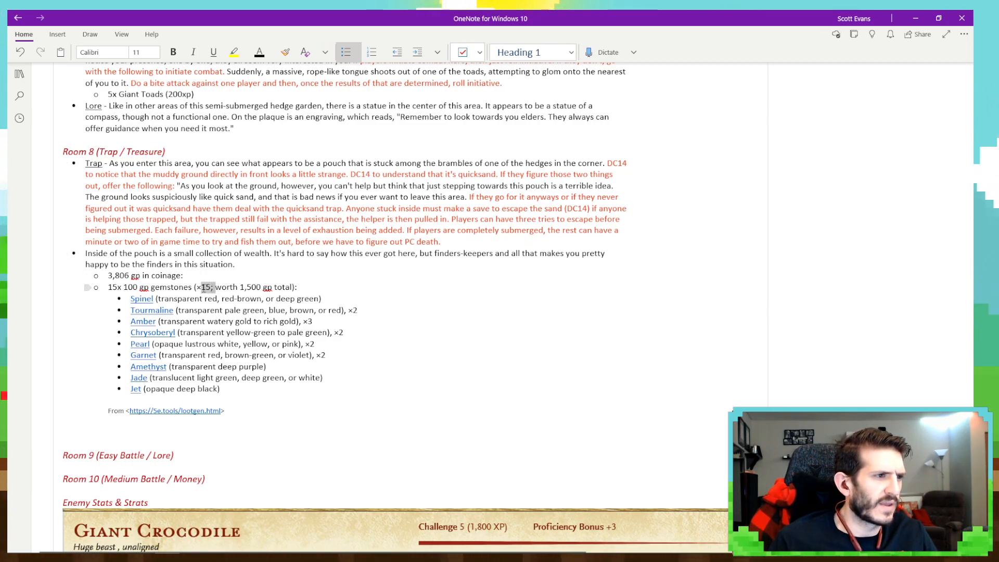
key(BackSpace)
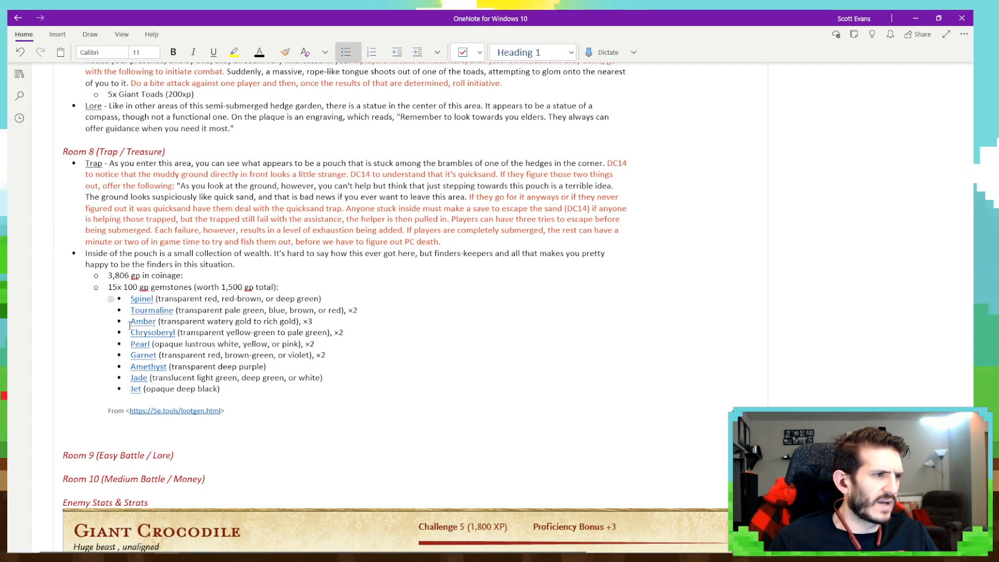
Delete the pasted source line below the gemstone list and remove the hyperlinks from all the gemstone names, Spinel through Jet.
drag(156, 432, 69, 400)
key(Delete)
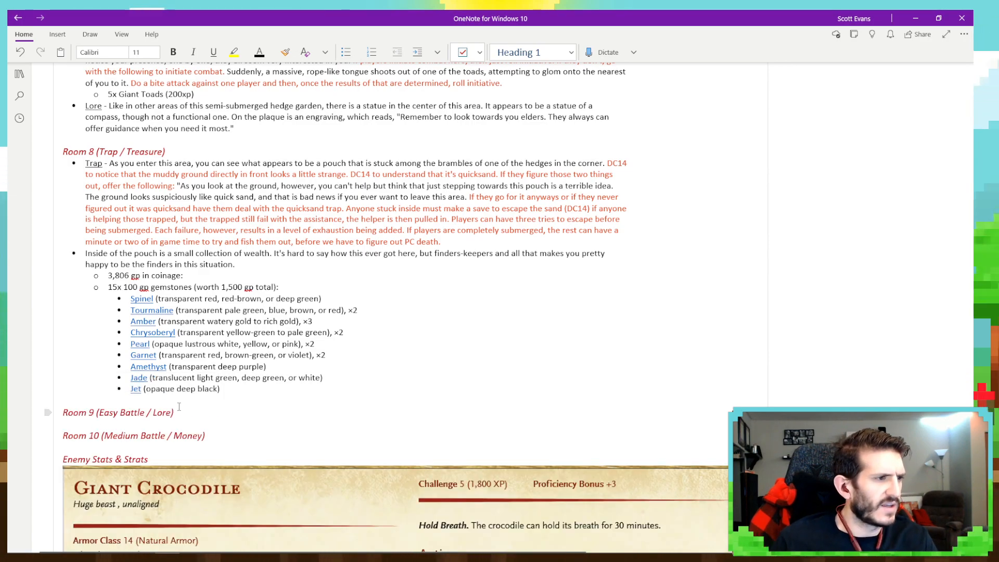
drag(221, 391, 131, 300)
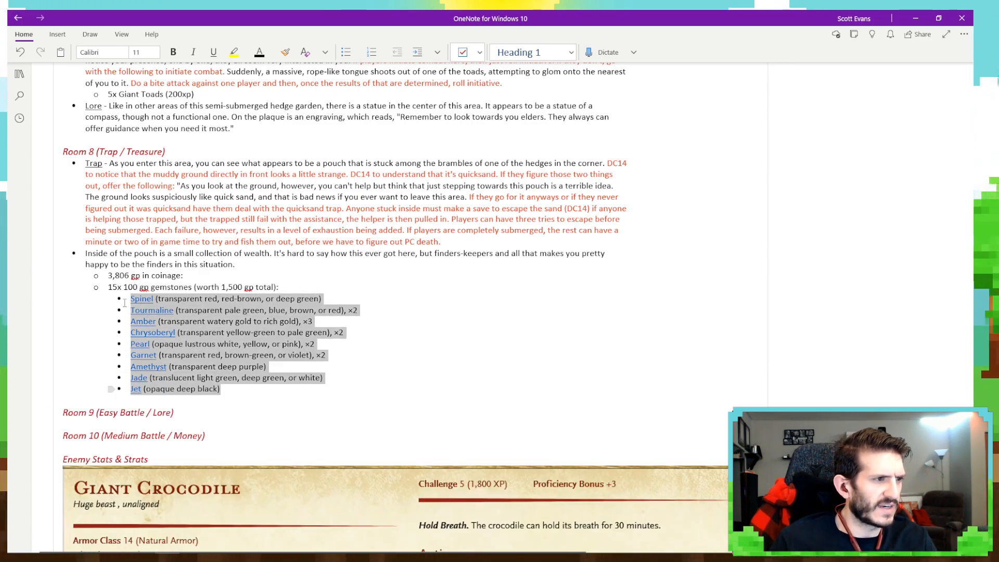
right_click(169, 311)
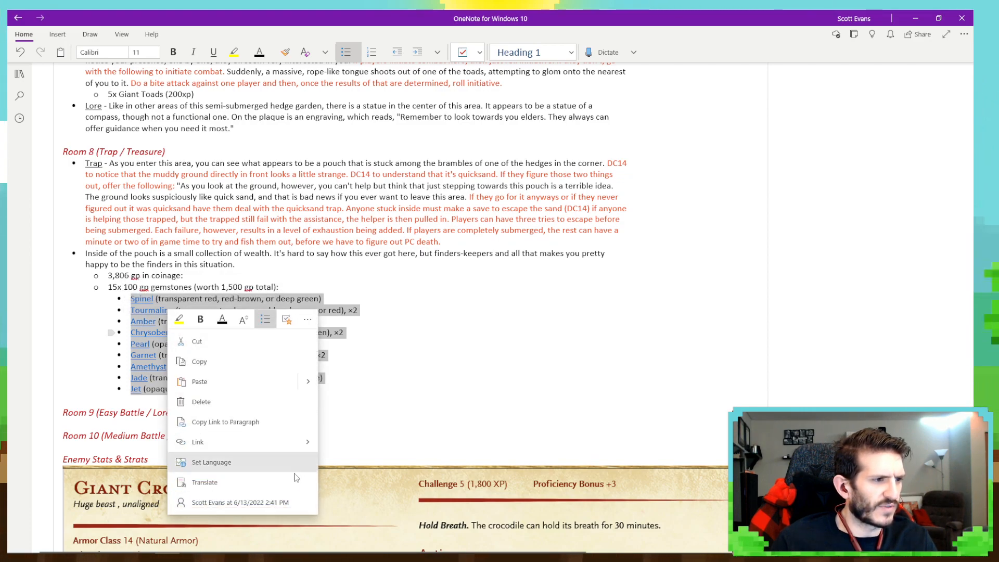
mouse_move(303, 445)
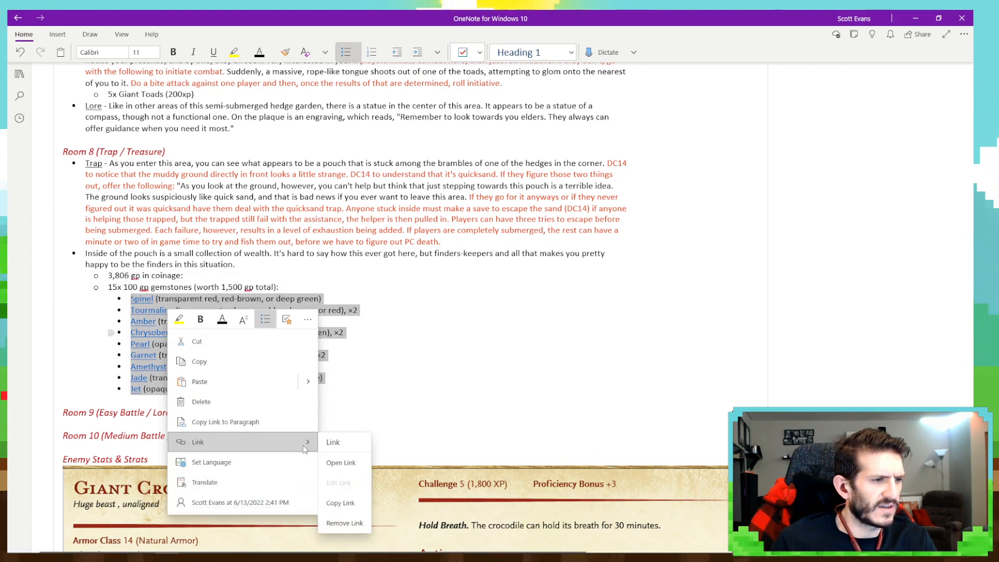
click(345, 522)
click(405, 411)
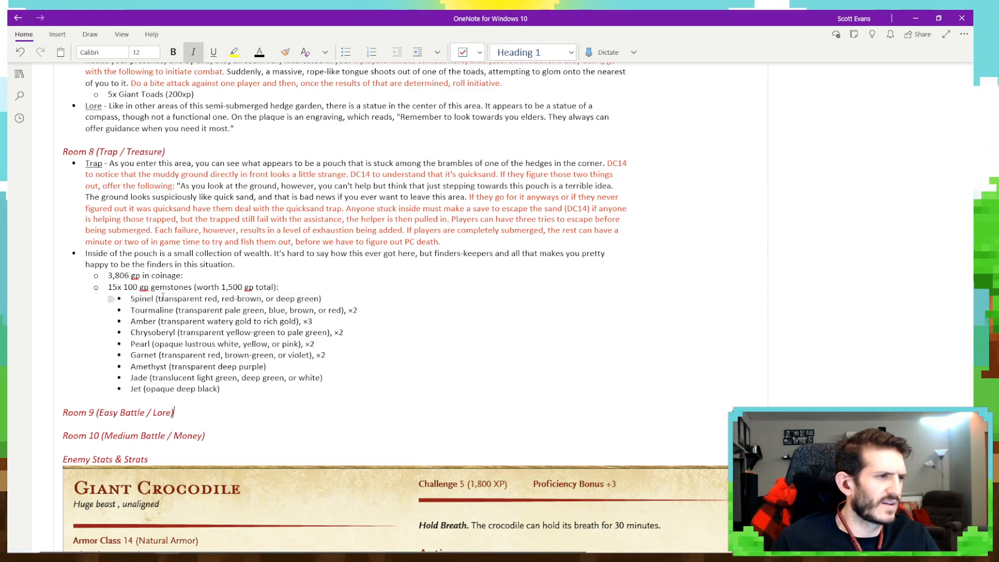
Strip the bracketed descriptions from the first two gemstone lines so they read "Spinel" and "2x Tourmaline".
drag(155, 299, 227, 297)
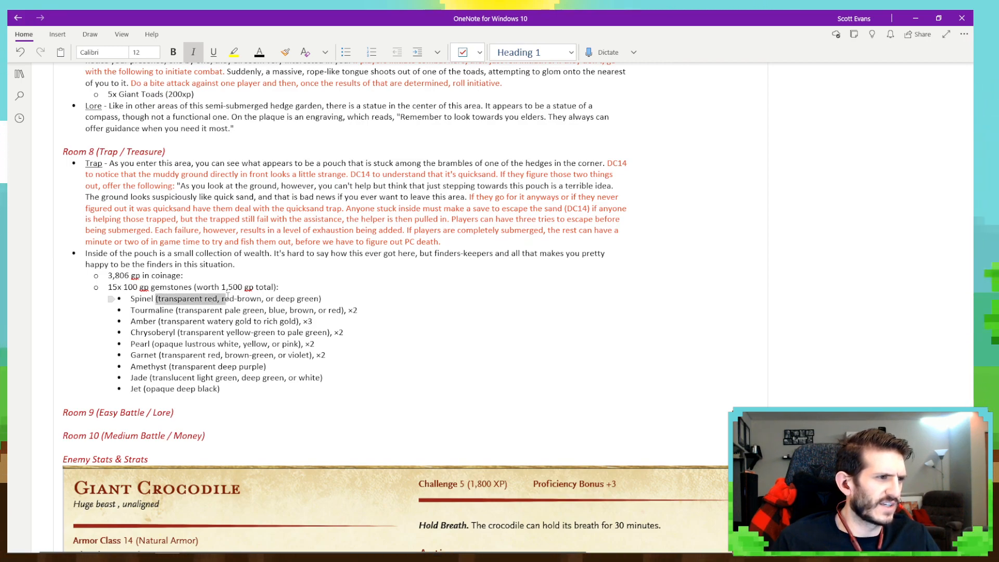
drag(330, 293, 321, 298)
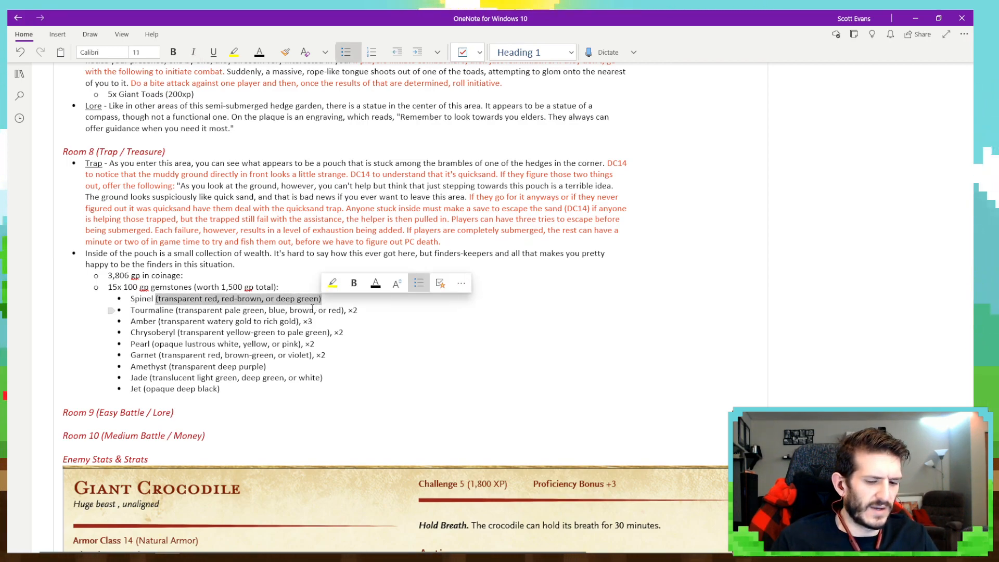
key(BackSpace)
key(BackSpace)
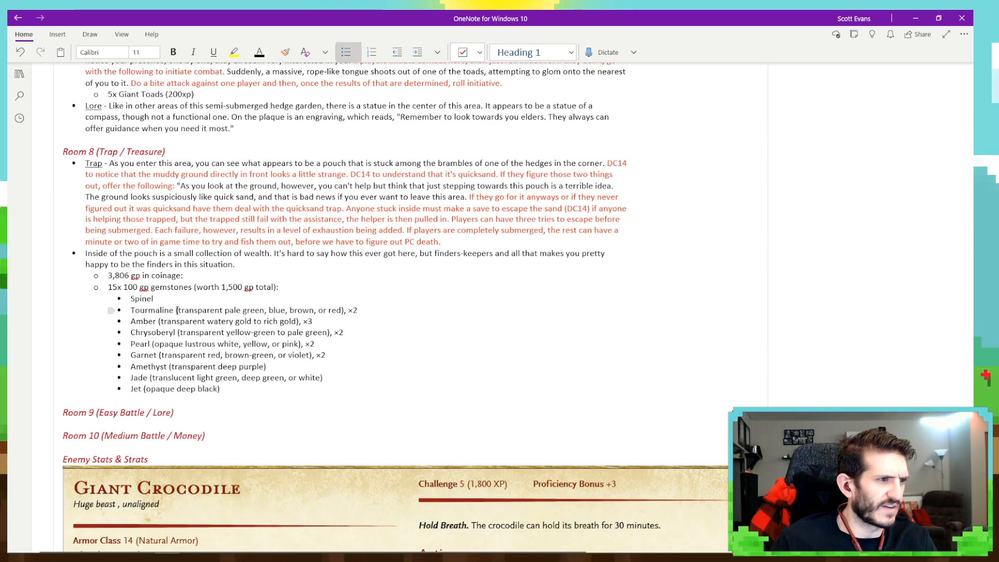
drag(176, 310, 359, 311)
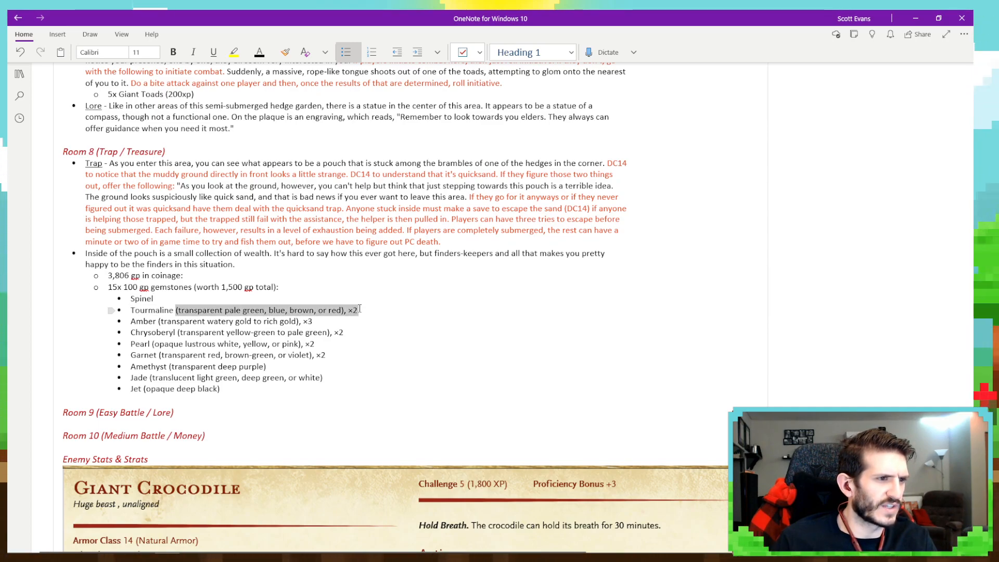
key(BackSpace)
key(BackSpace)
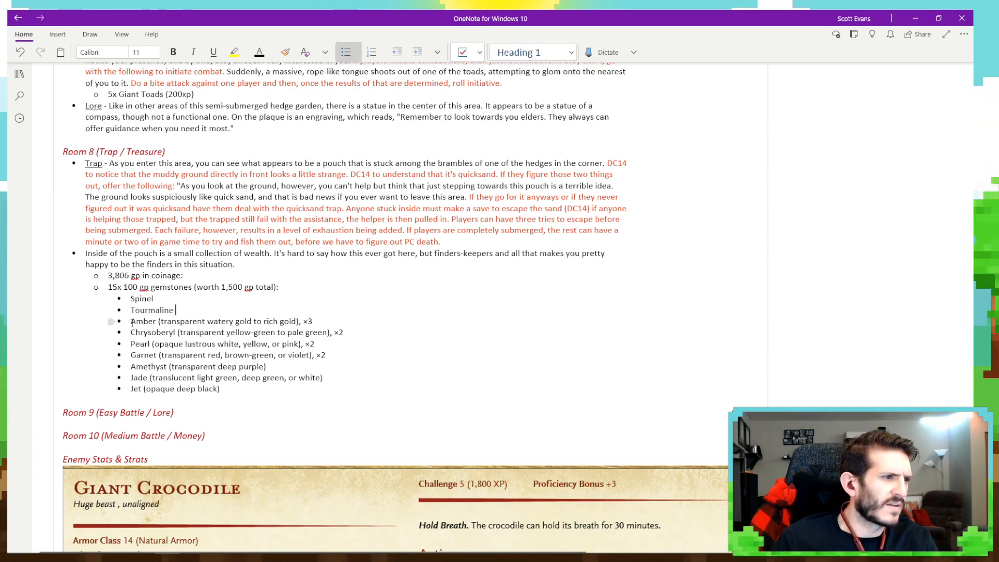
click(130, 314)
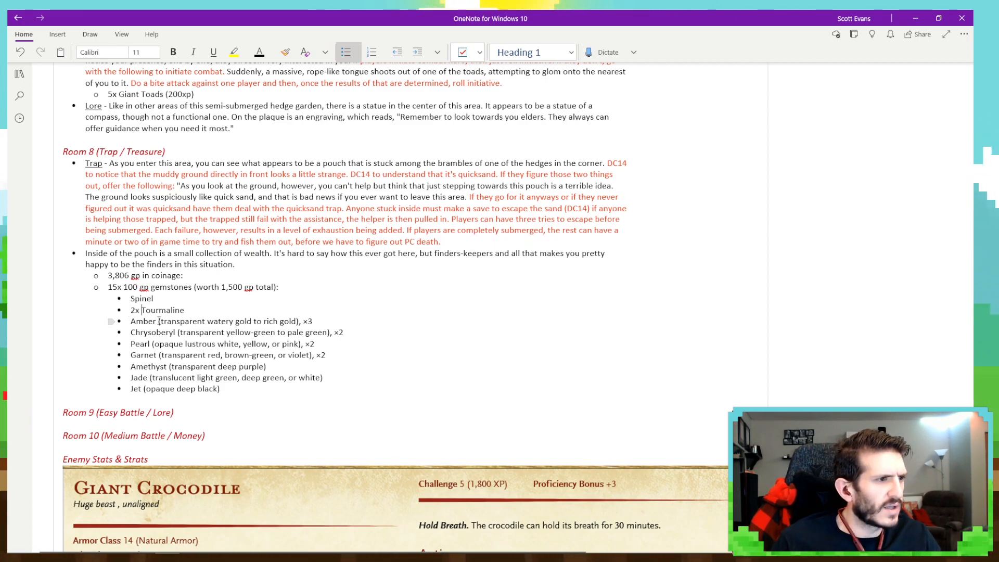
Reword the Amber and Chrysoberyl lines to "3x Amber" and "2x Chrysoberyl", removing their descriptions and trailing quantities.
drag(159, 321, 310, 322)
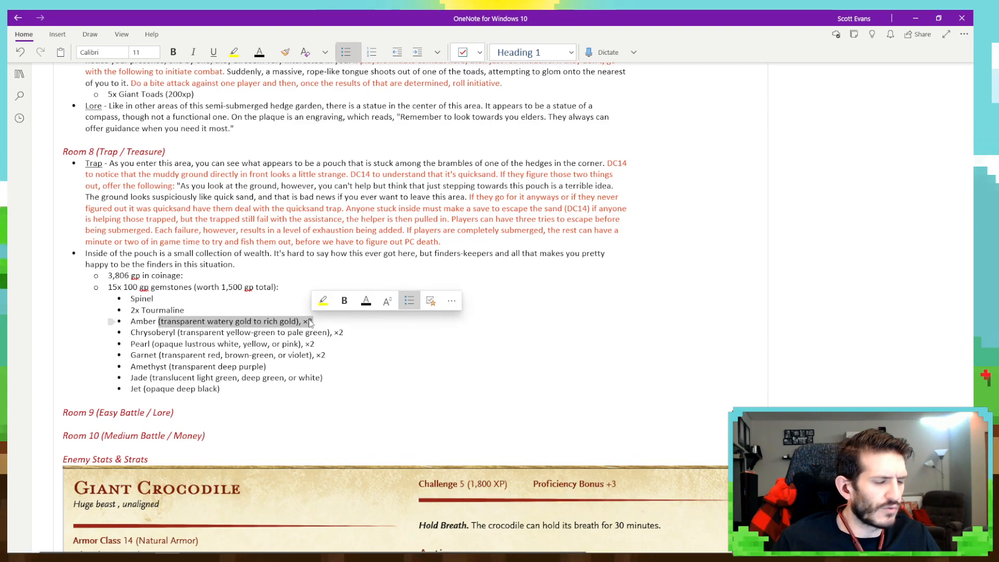
key(BackSpace)
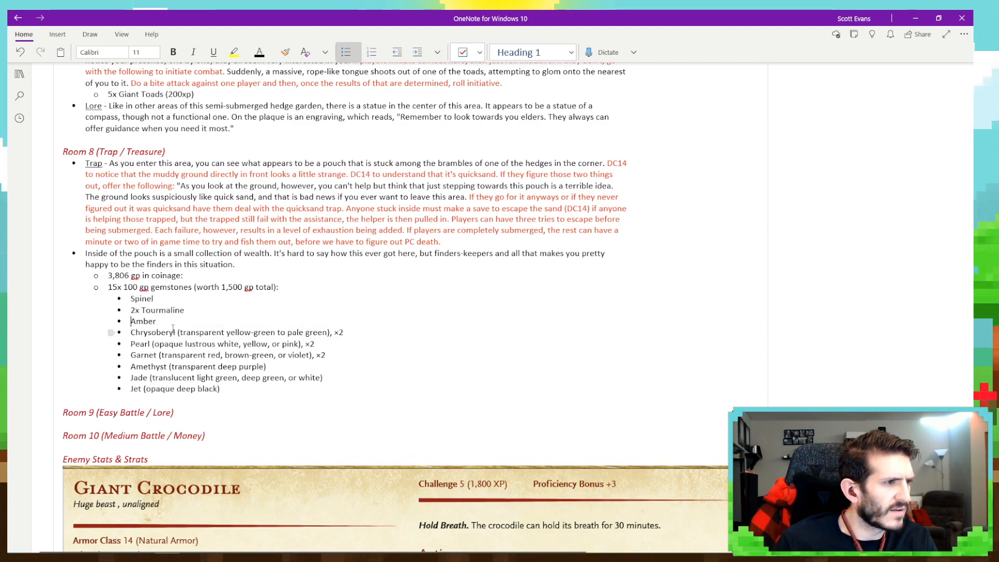
text(3x)
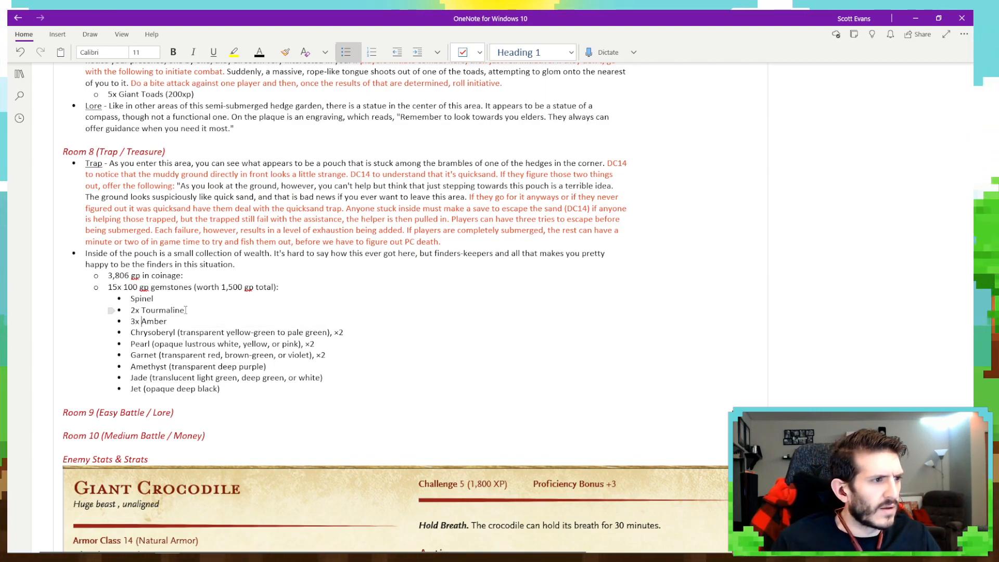
drag(239, 328, 339, 339)
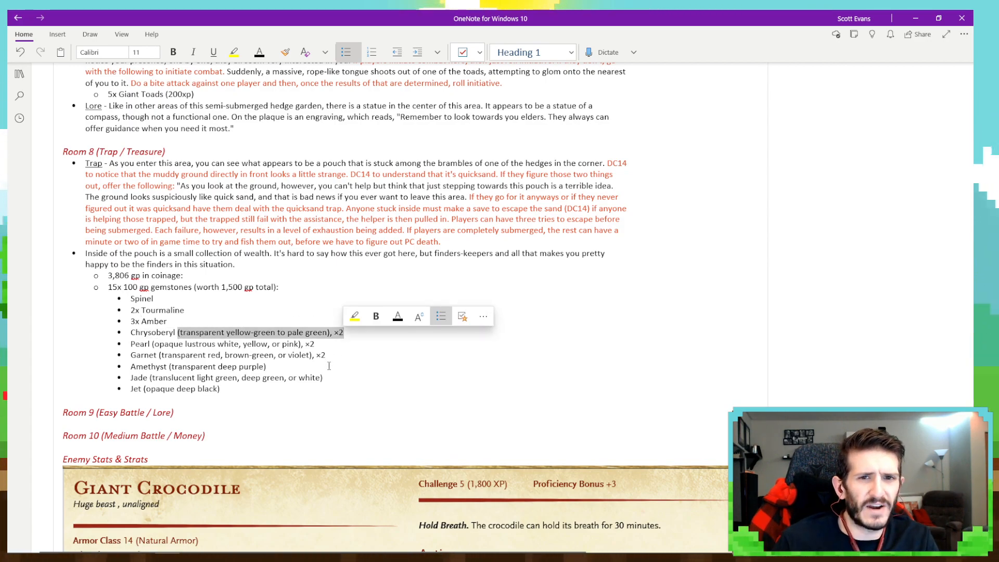
key(BackSpace)
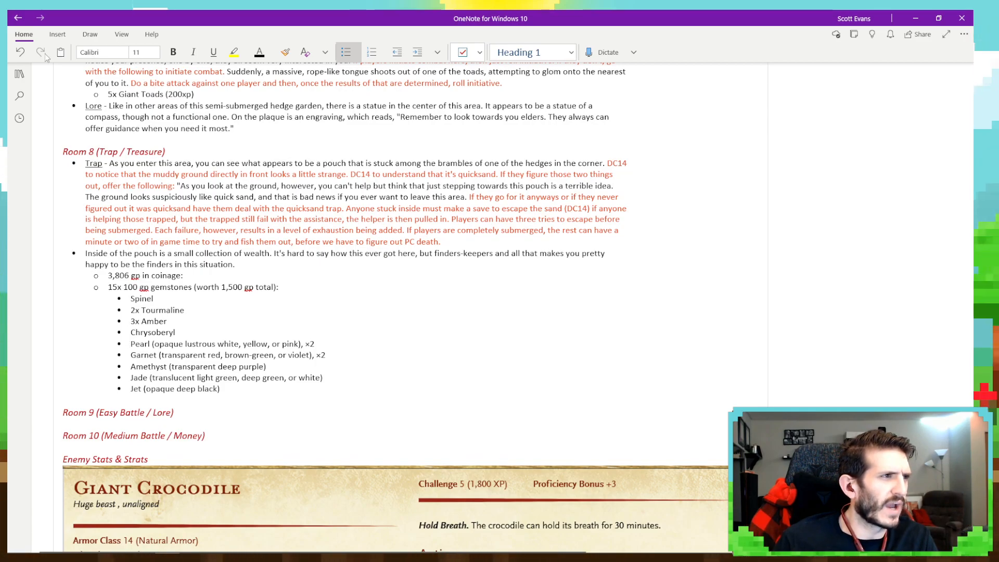
click(19, 52)
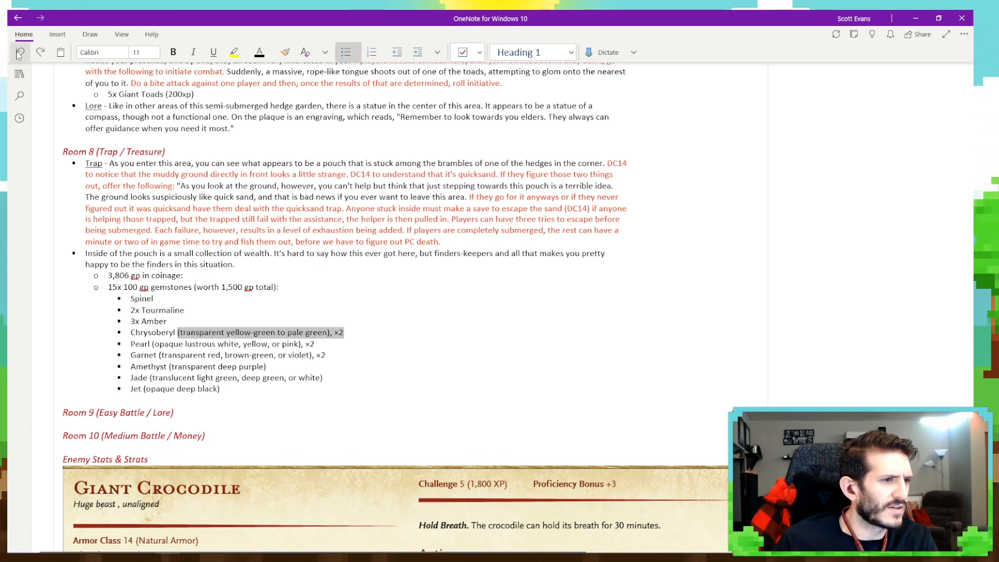
key(BackSpace)
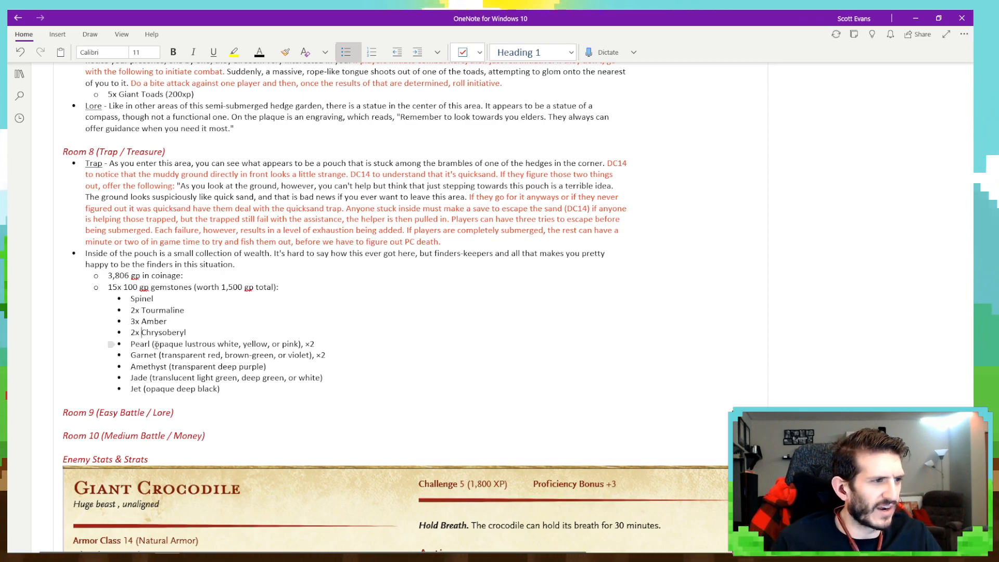
Reword the Pearl and Garnet lines to "2x Pearl" and "2x Garnet", removing their descriptions and trailing quantities.
drag(155, 345, 313, 342)
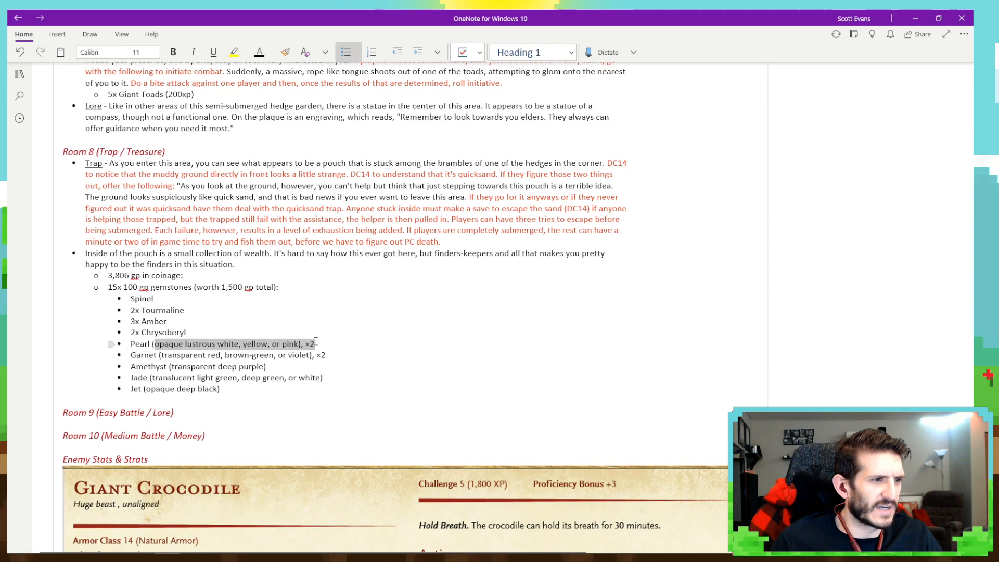
key(BackSpace)
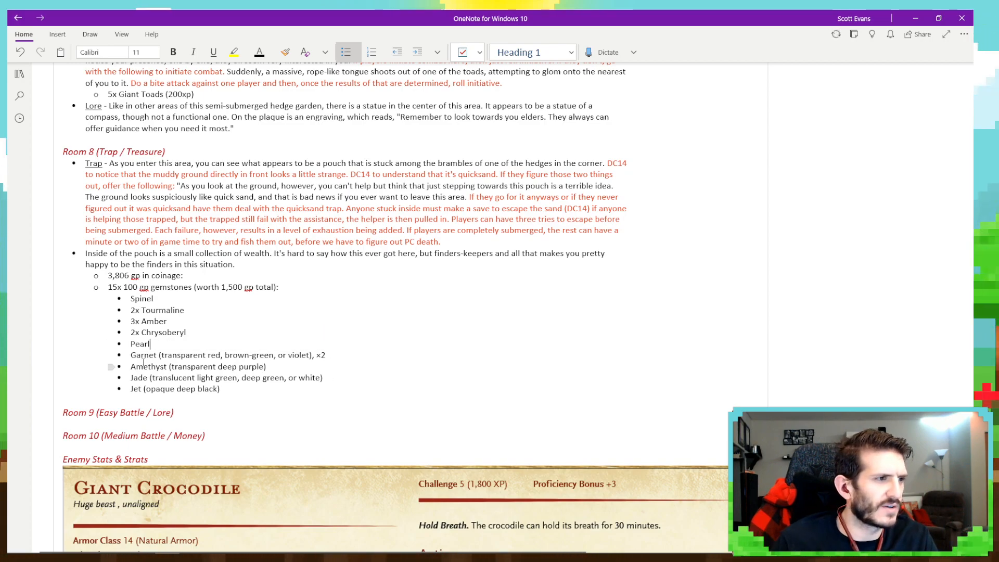
click(131, 344)
text(2)
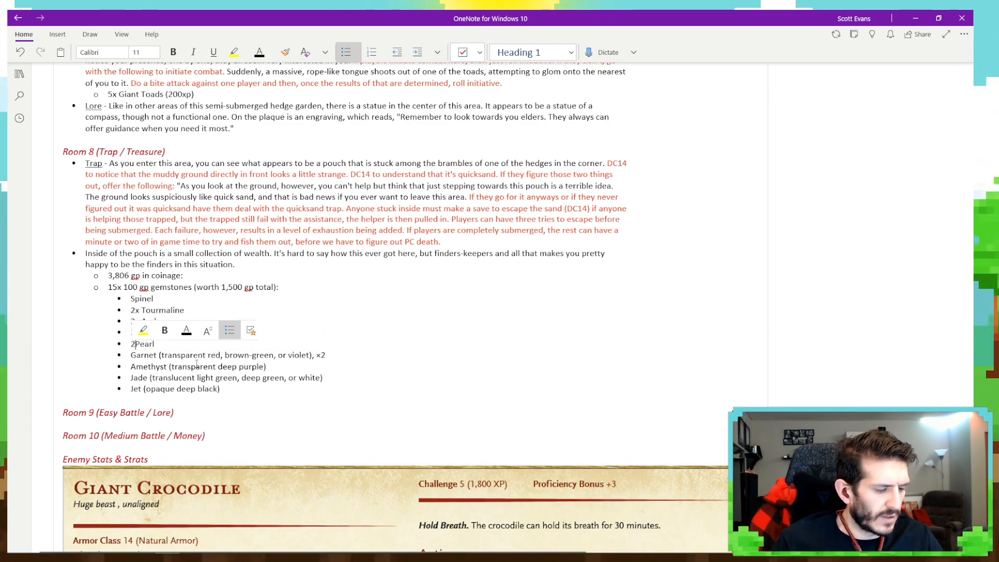
text(x)
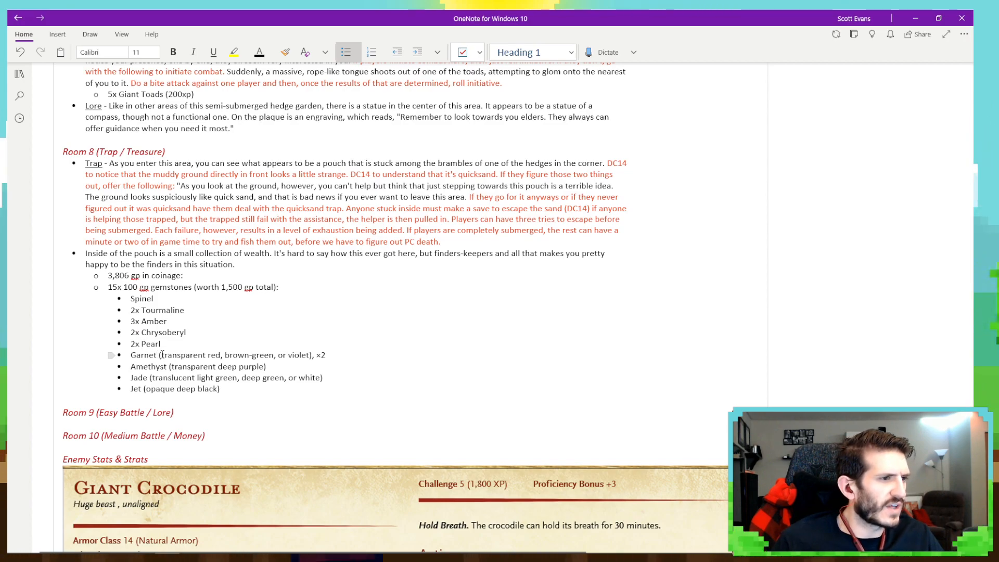
drag(255, 350, 329, 352)
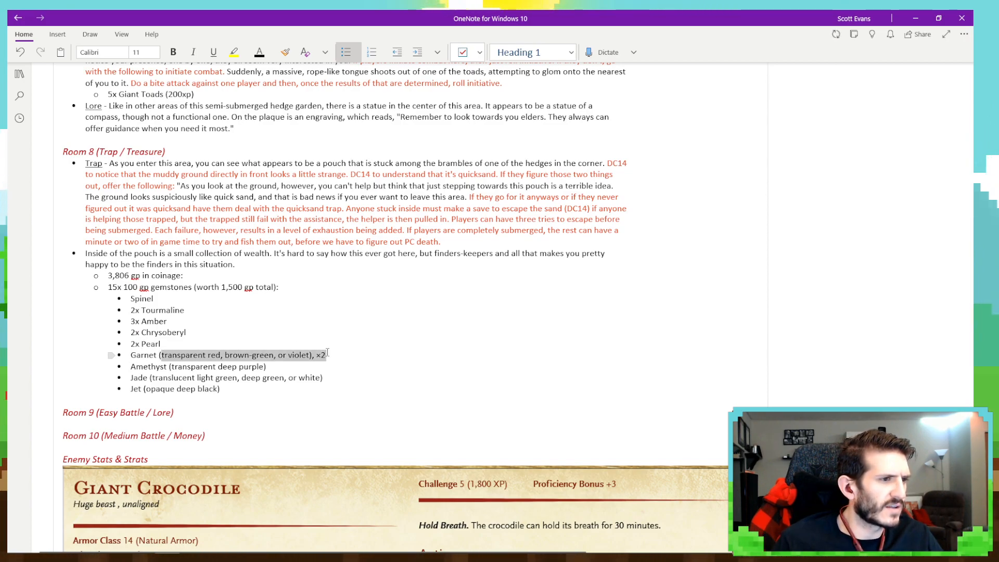
key(BackSpace)
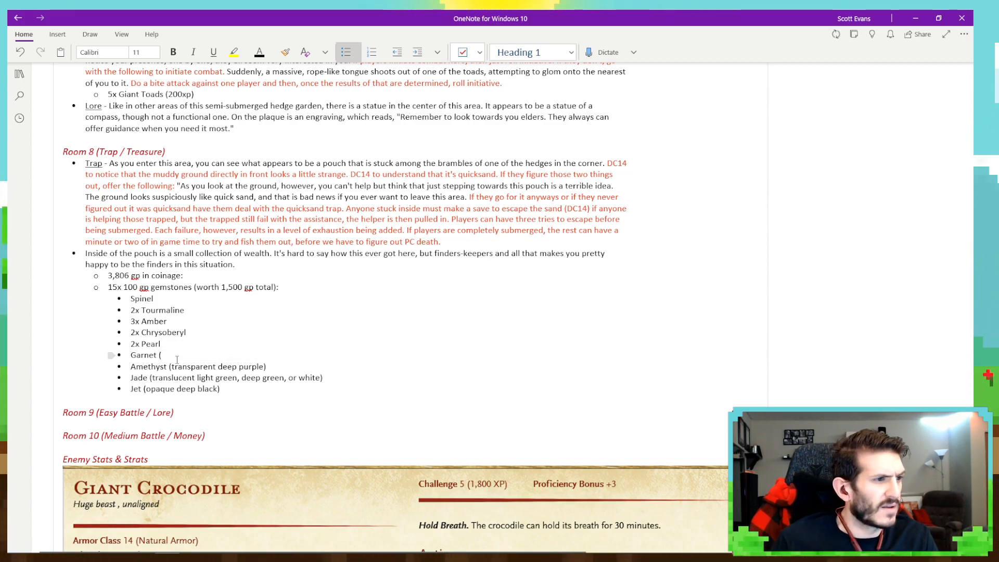
key(BackSpace)
key(BackSpace)
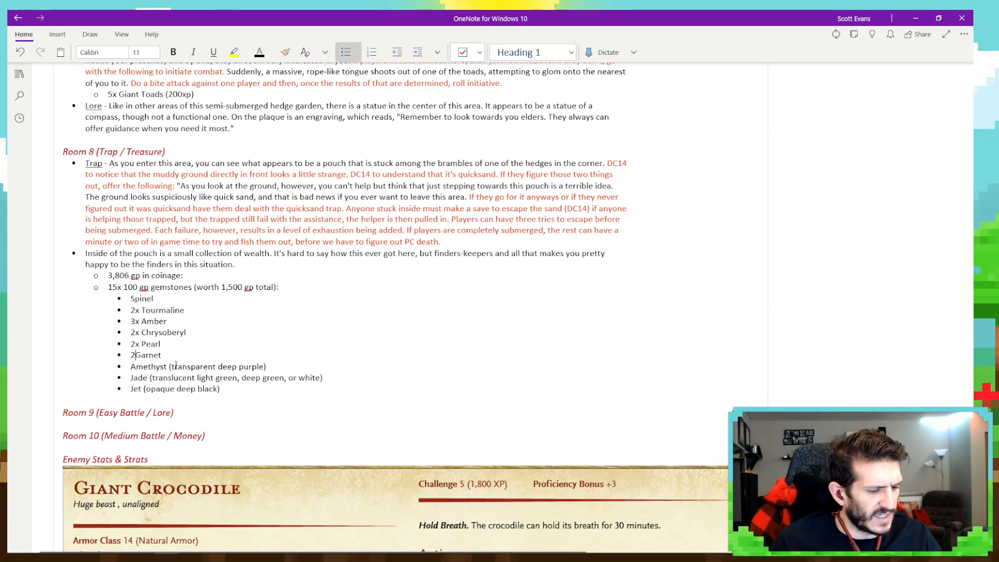
text(2x)
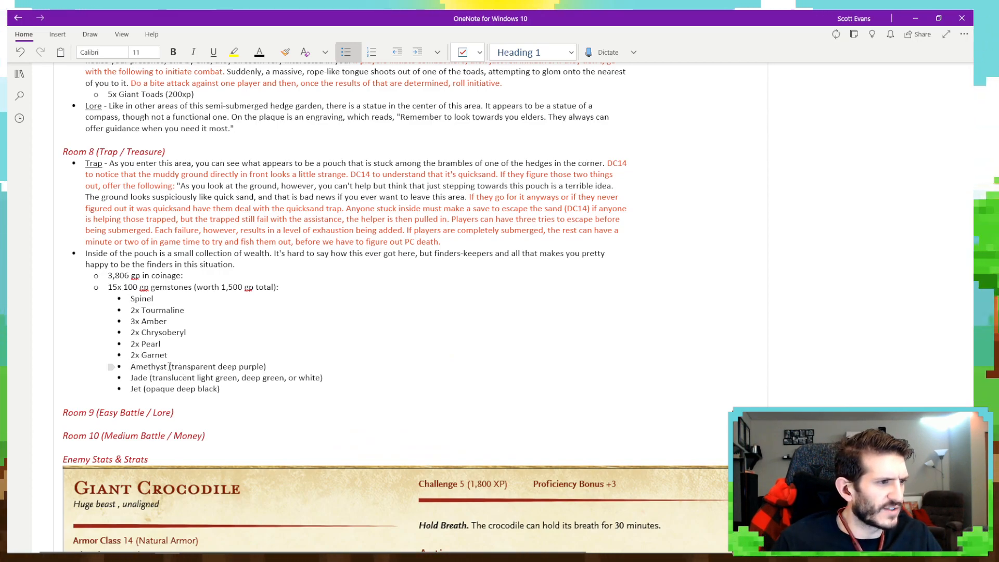
Delete the bracketed descriptions after Amethyst, Jade and Jet, leaving only the gemstone names.
drag(169, 367, 271, 370)
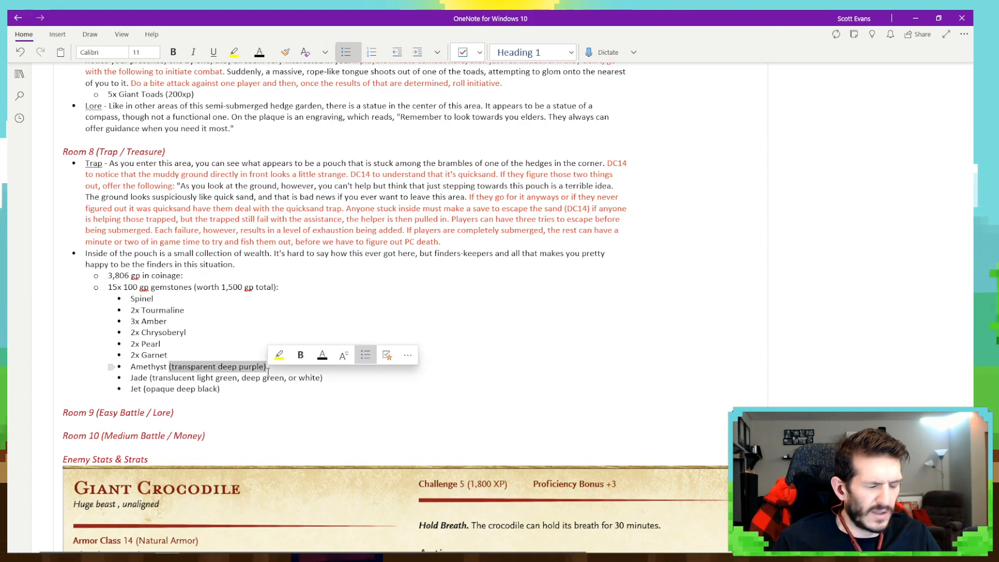
key(BackSpace)
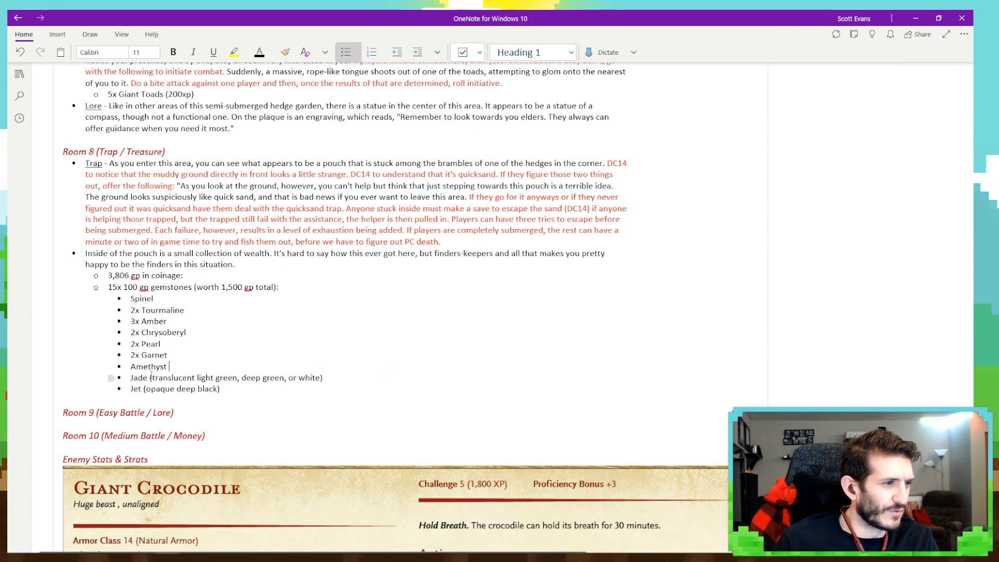
drag(153, 378, 322, 378)
key(BackSpace)
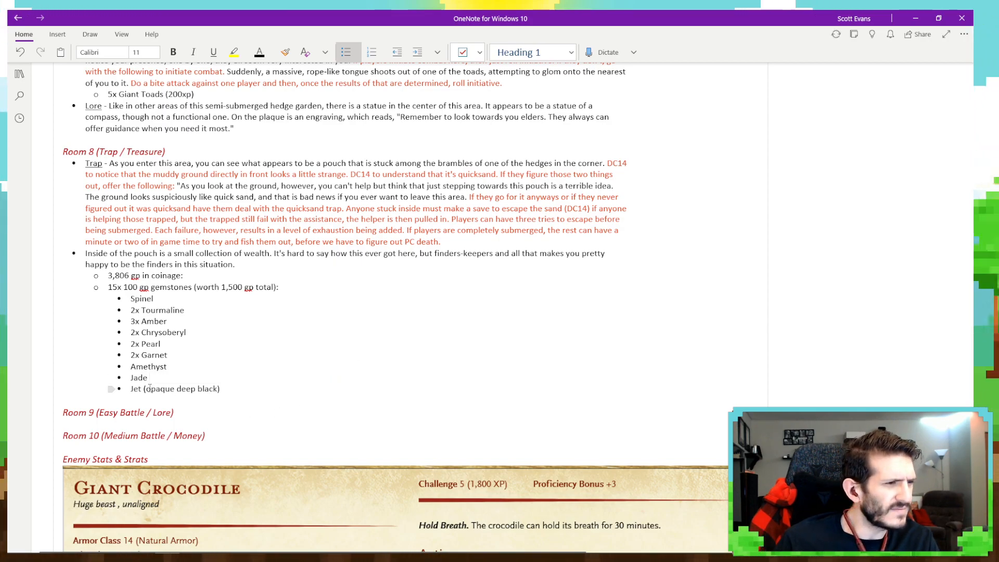
drag(144, 391, 229, 390)
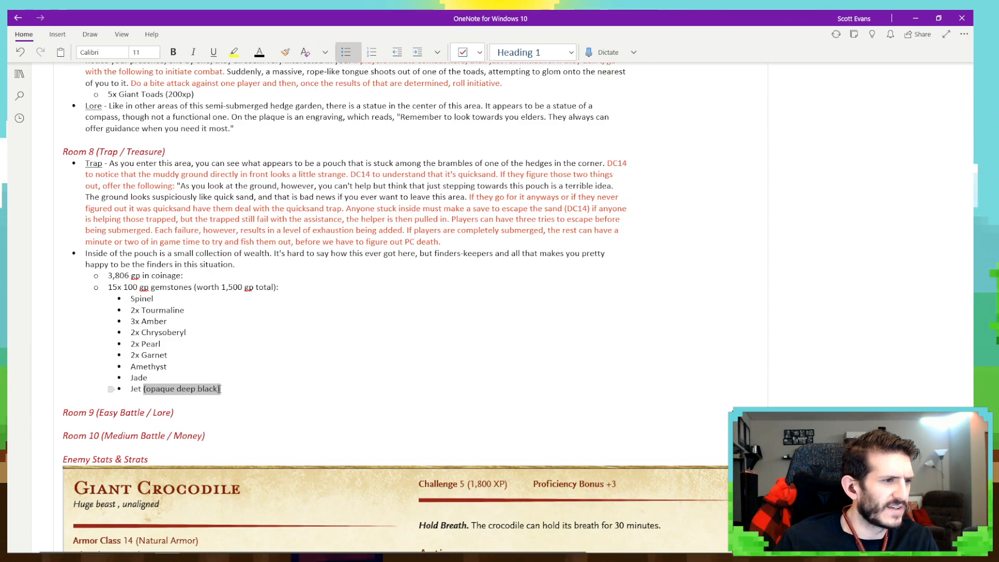
key(BackSpace)
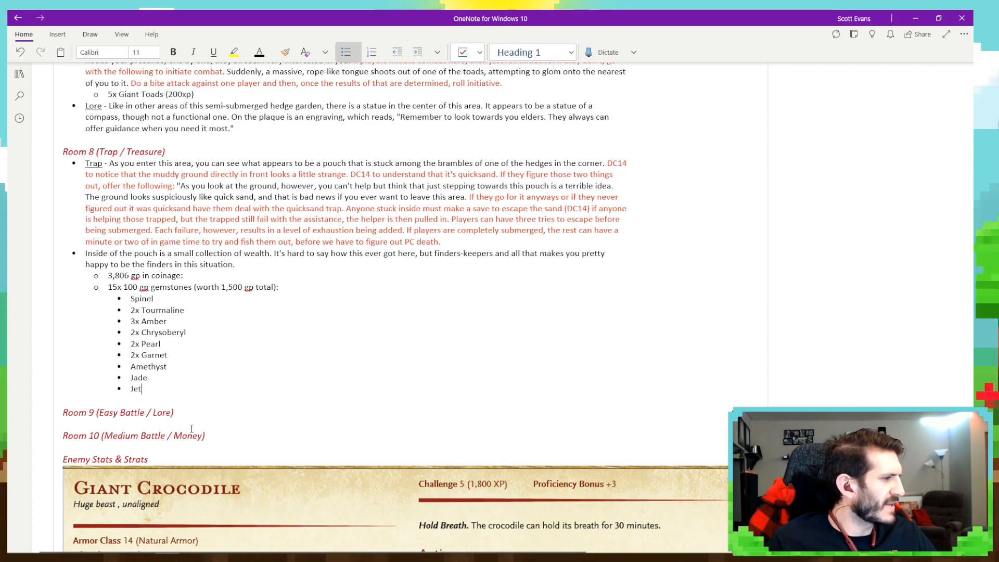
Start an underlined bullet reading "Easy Battle (" beneath the Room 9 heading.
scroll(193, 345, down, 3)
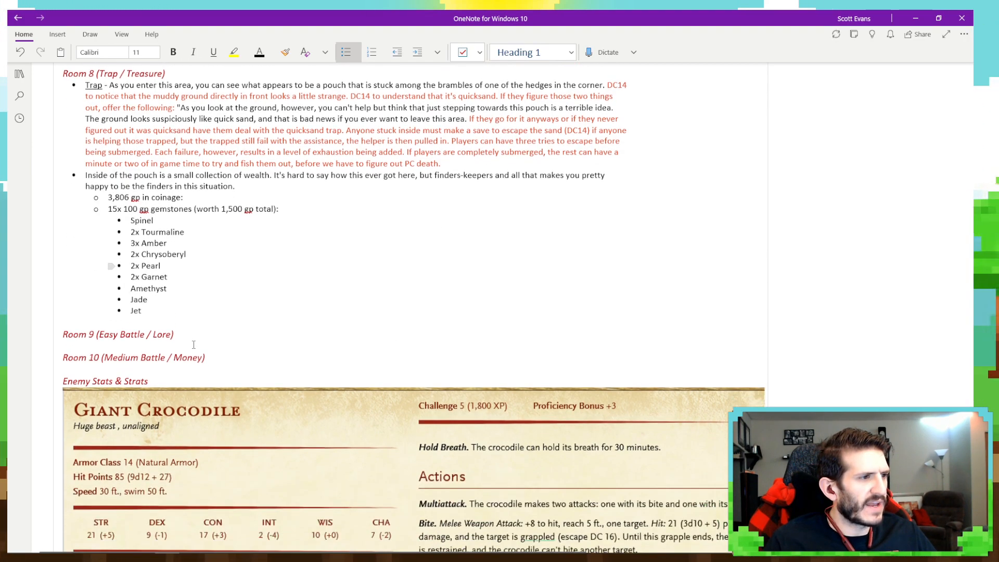
click(183, 340)
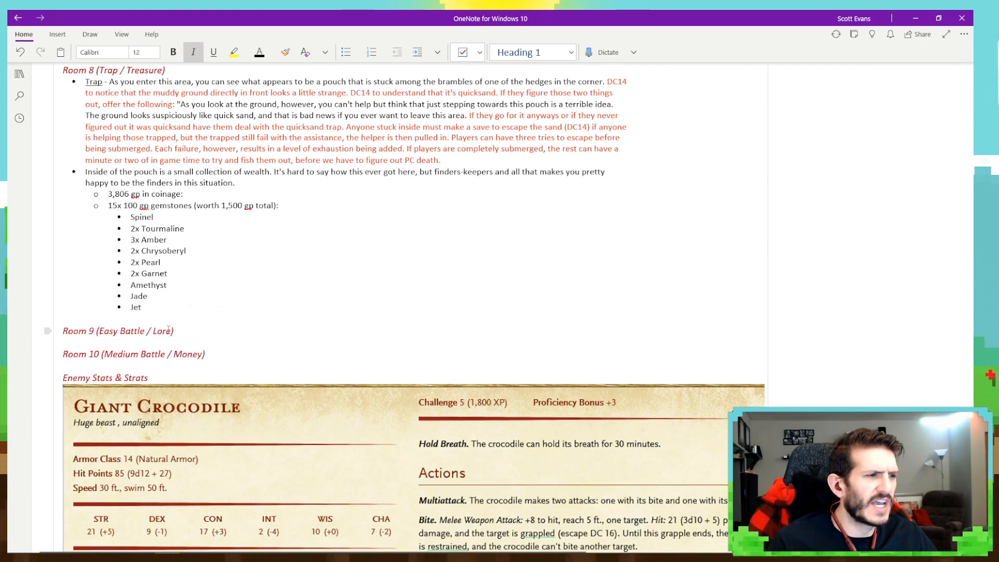
key(Return)
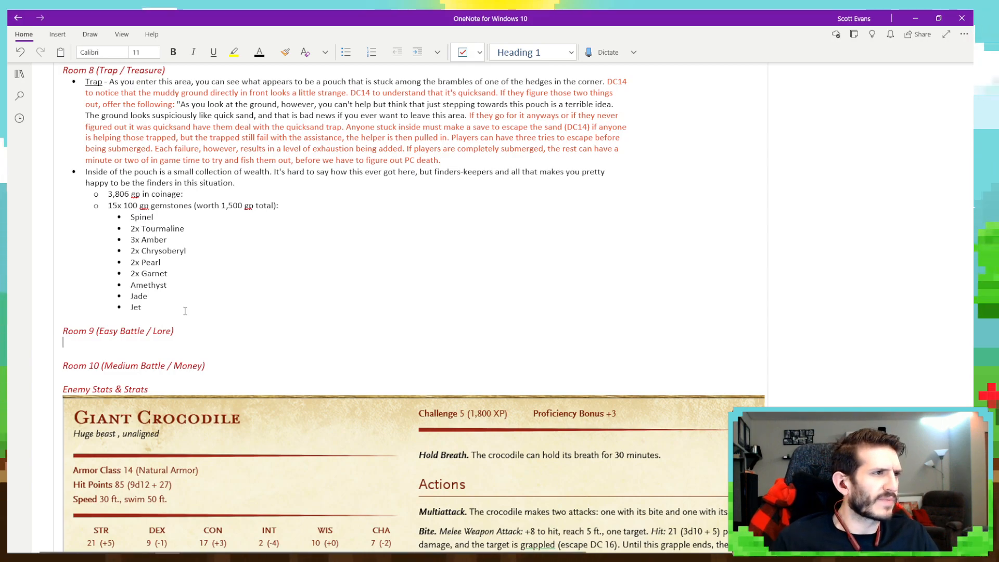
scroll(264, 233, up, 2)
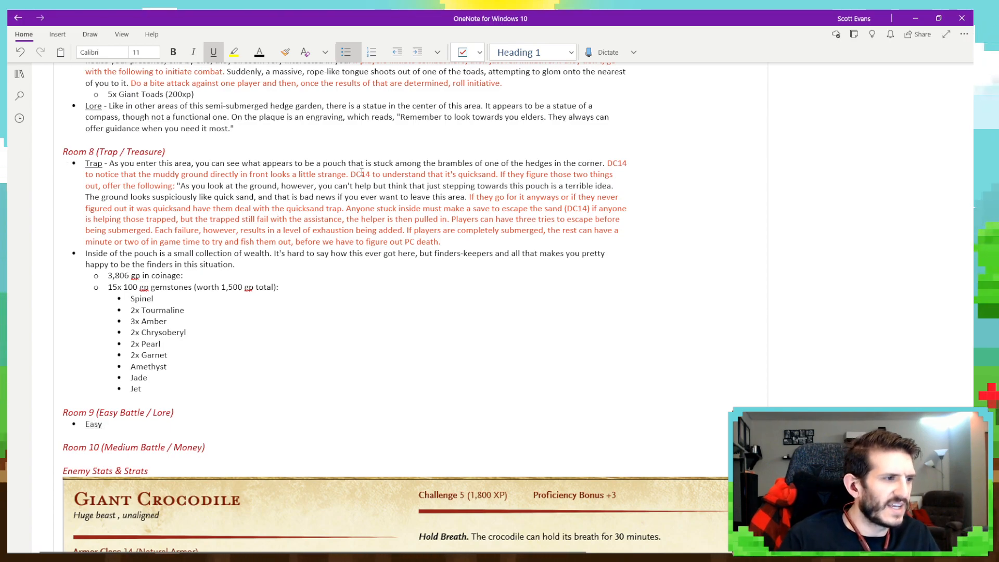
text(Battle ()
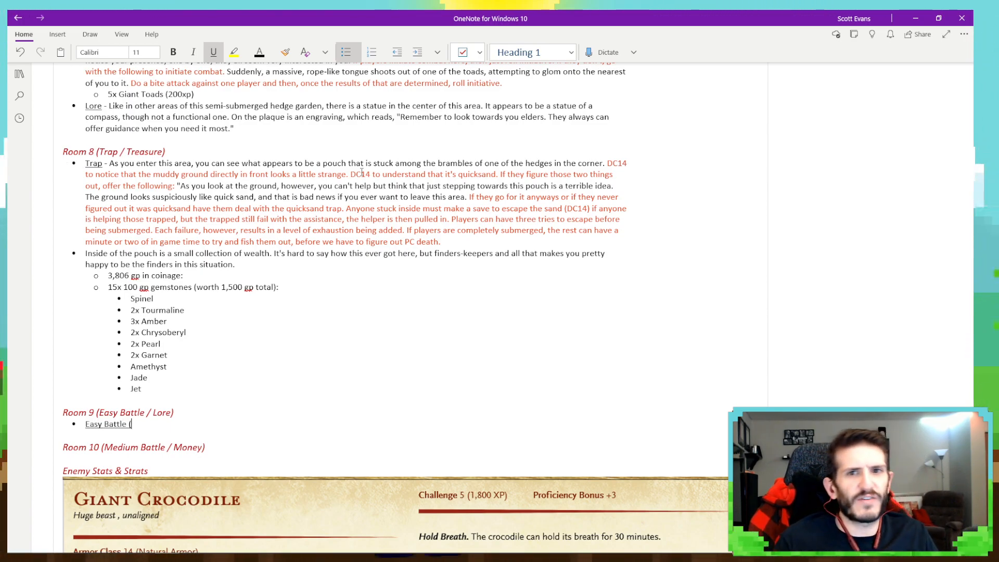
Consult the floor-wide XP breakdown and enemy list, and complete the Room 9 battle label with "900xp) -", leaving the dash without underline.
scroll(333, 179, up, 3)
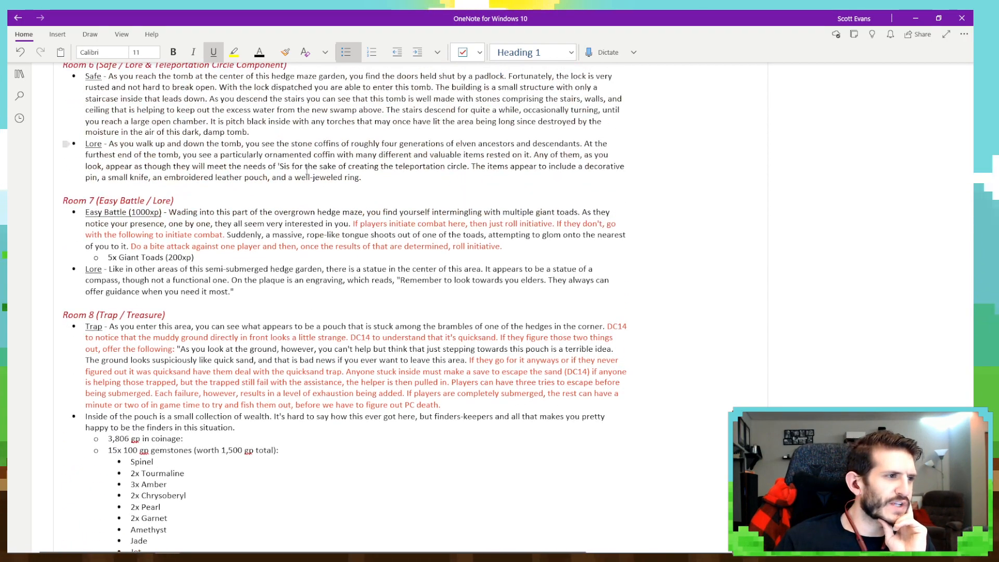
scroll(308, 172, up, 20)
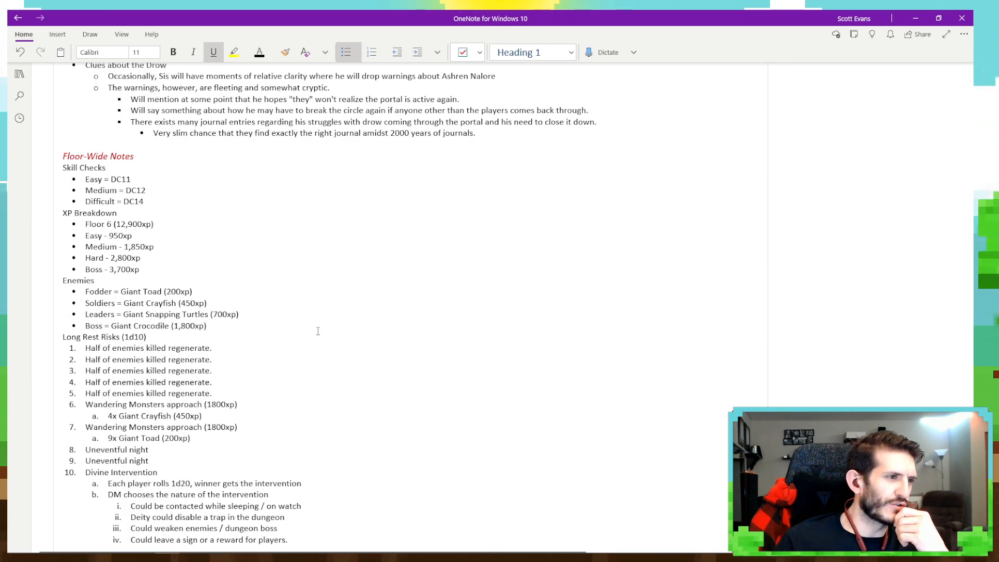
scroll(316, 328, down, 15)
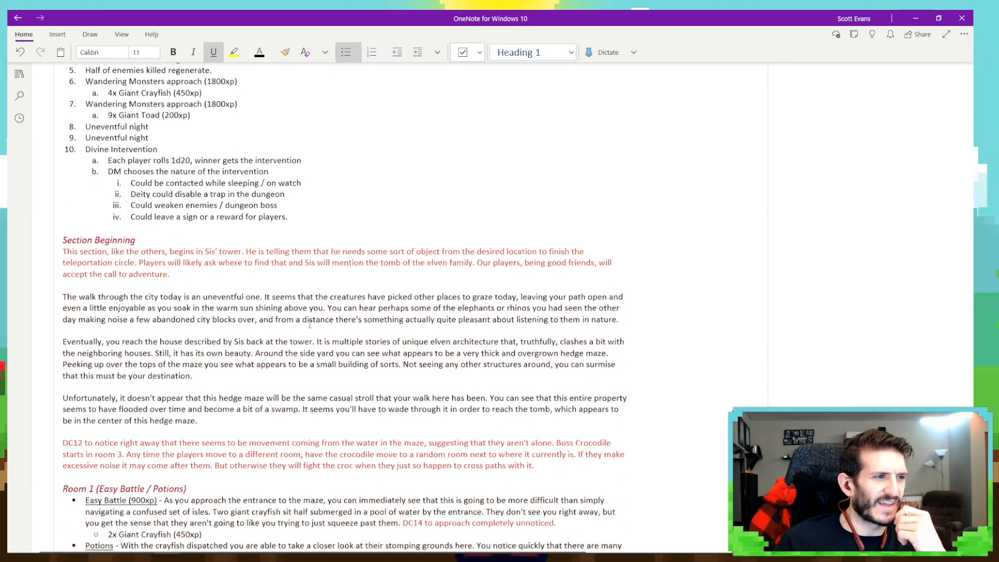
scroll(305, 322, down, 20)
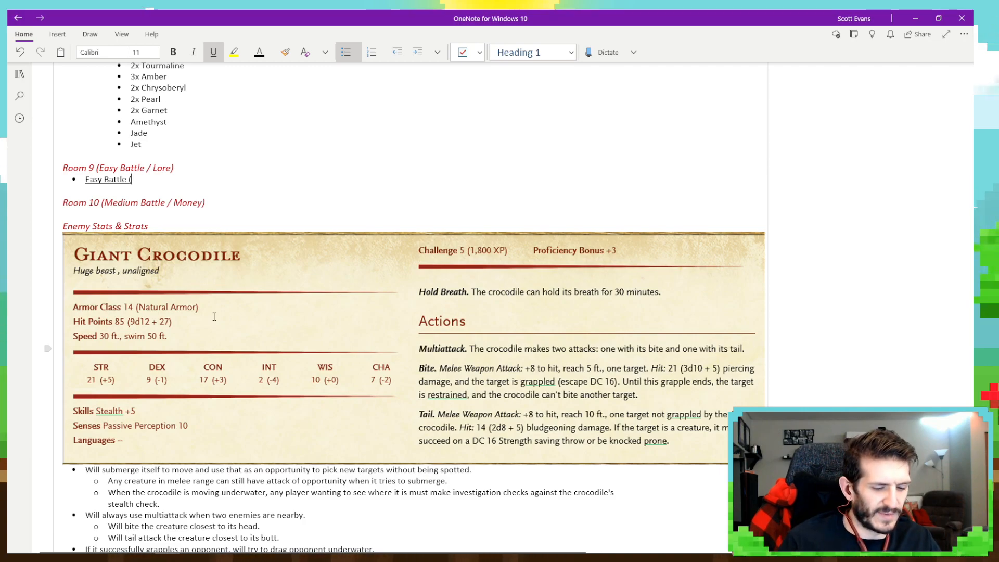
text(900xp))
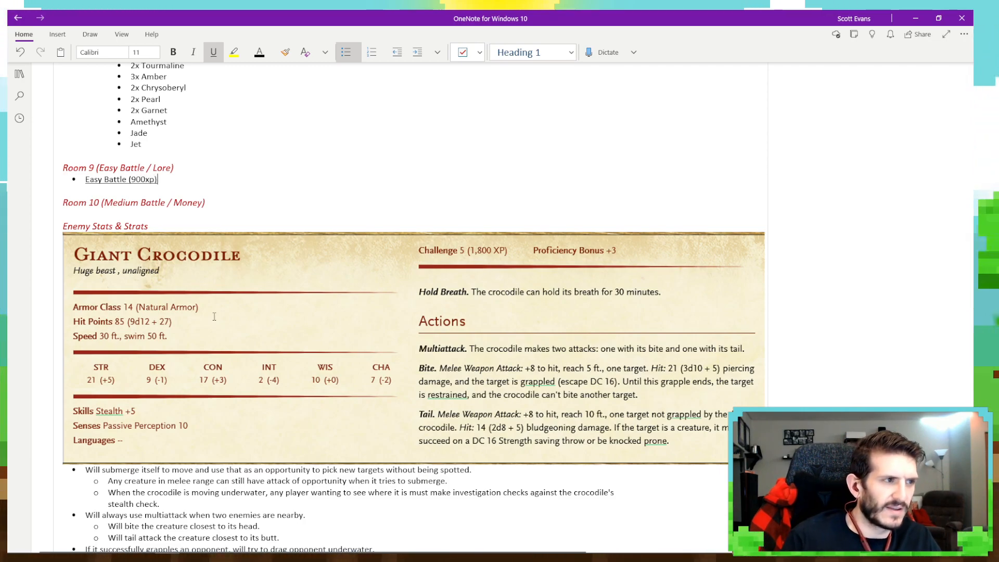
text( -)
Add the sub-bullet "1x Giant Snapping Turtles (700xp)" under the Room 9 battle, copying the enemy name and XP from Room 5.
key(Return)
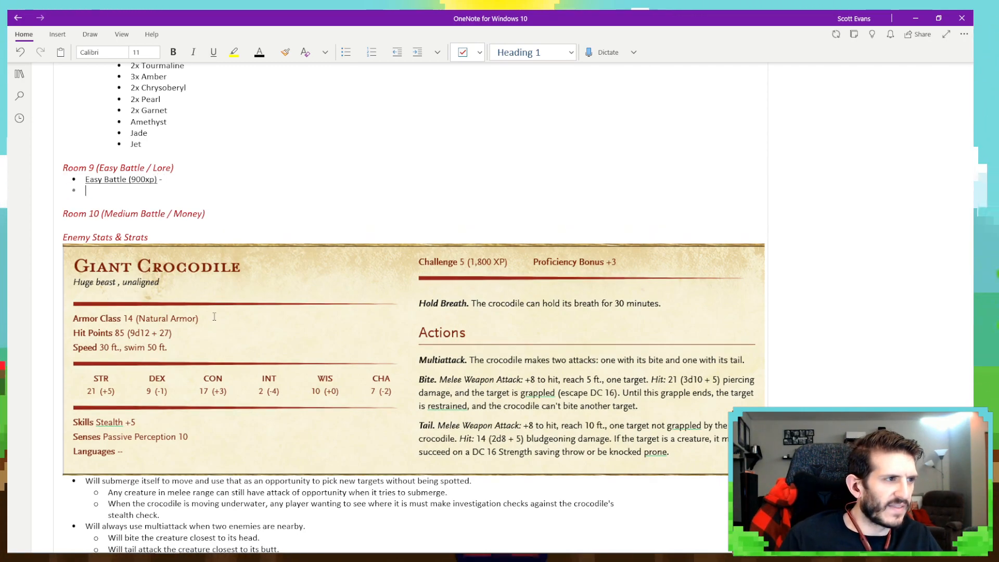
key(Tab)
text(1x)
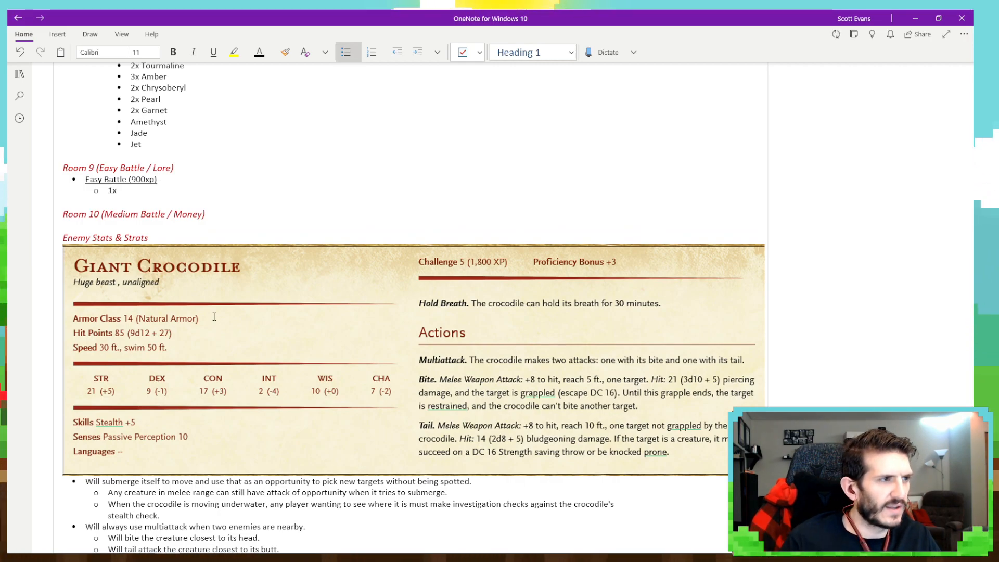
scroll(214, 317, up, 6)
scroll(140, 293, up, 6)
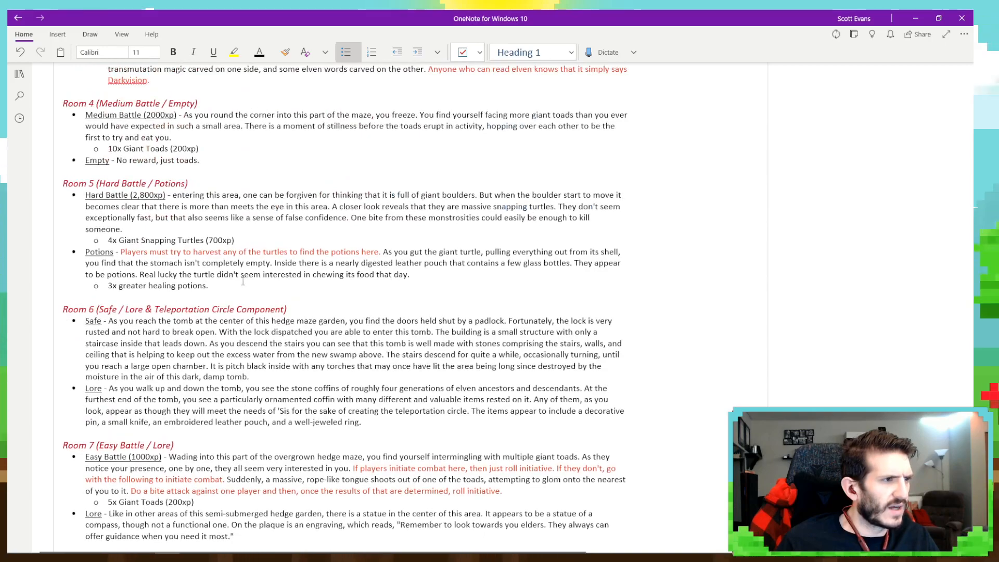
drag(234, 241, 119, 245)
key(ctrl+c)
scroll(173, 359, down, 10)
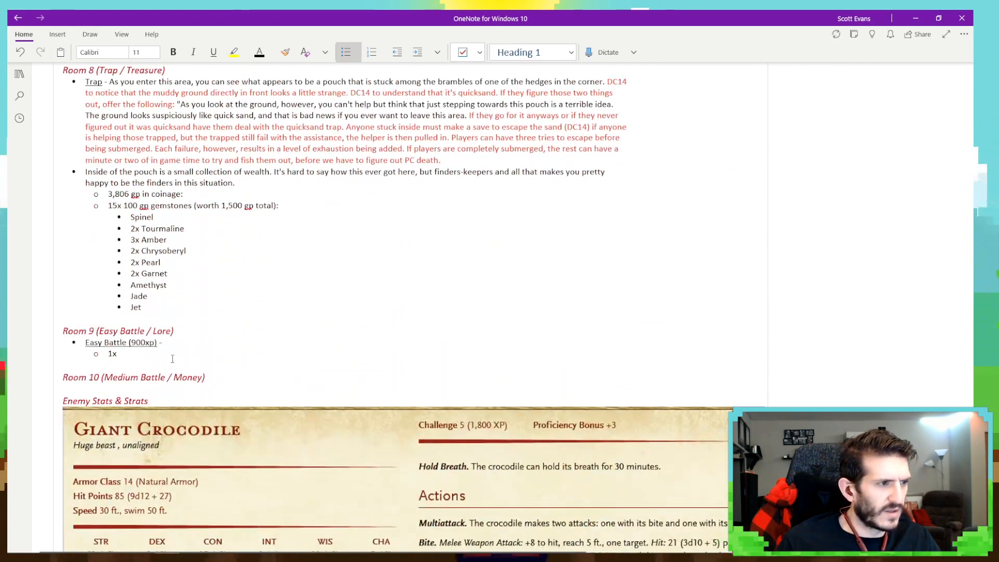
key(ctrl+v)
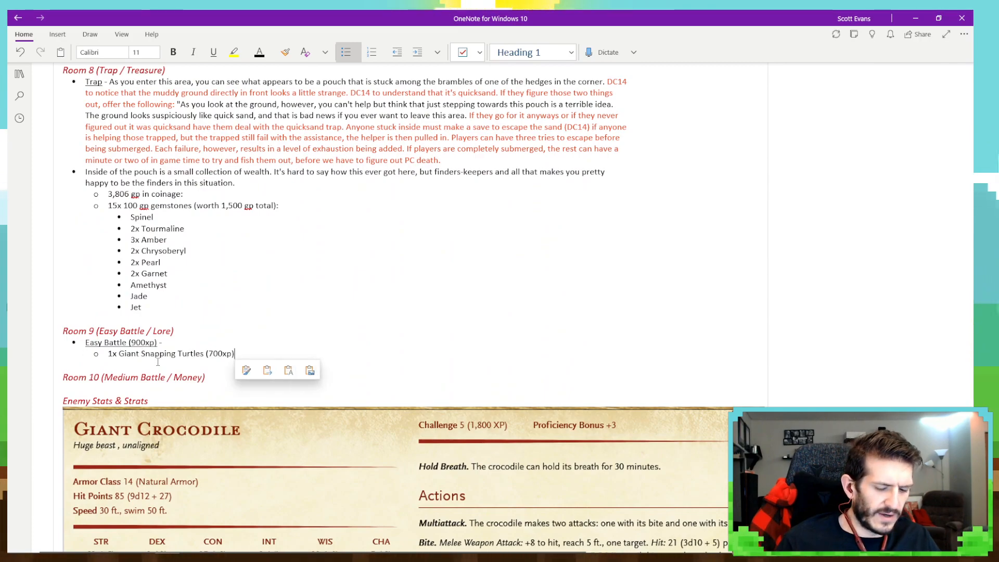
Add a second enemy sub-bullet "1x Giant Toads (200xp)" to Room 9, copying the enemy name and XP from Room 4.
key(Return)
text(1x)
scroll(158, 362, up, 9)
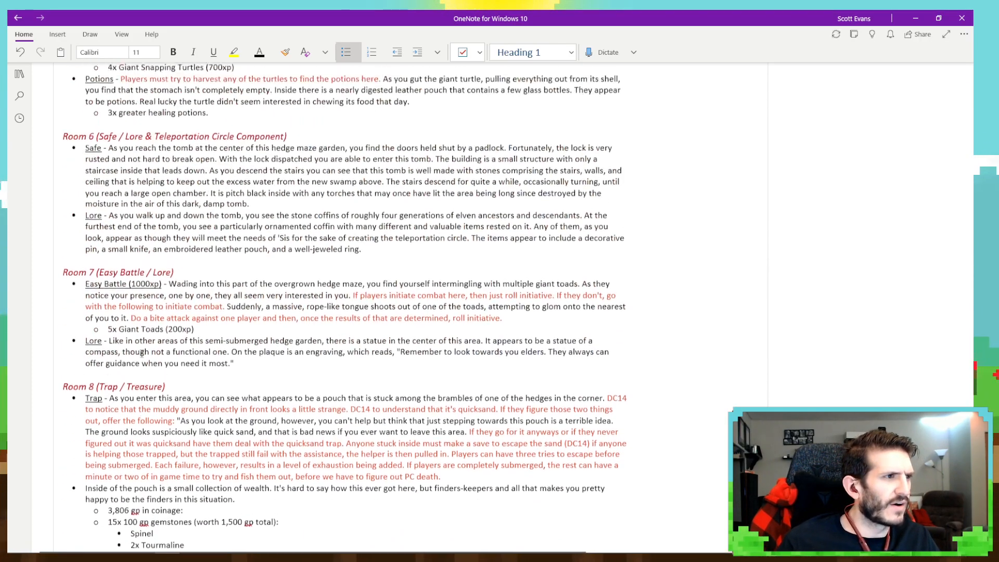
scroll(162, 346, up, 2)
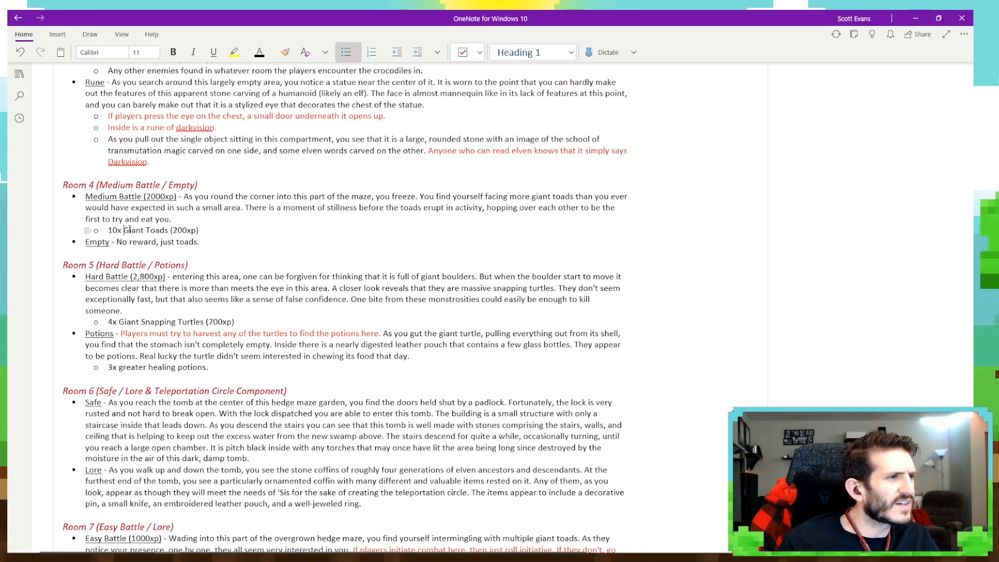
drag(123, 231, 199, 233)
key(ctrl+c)
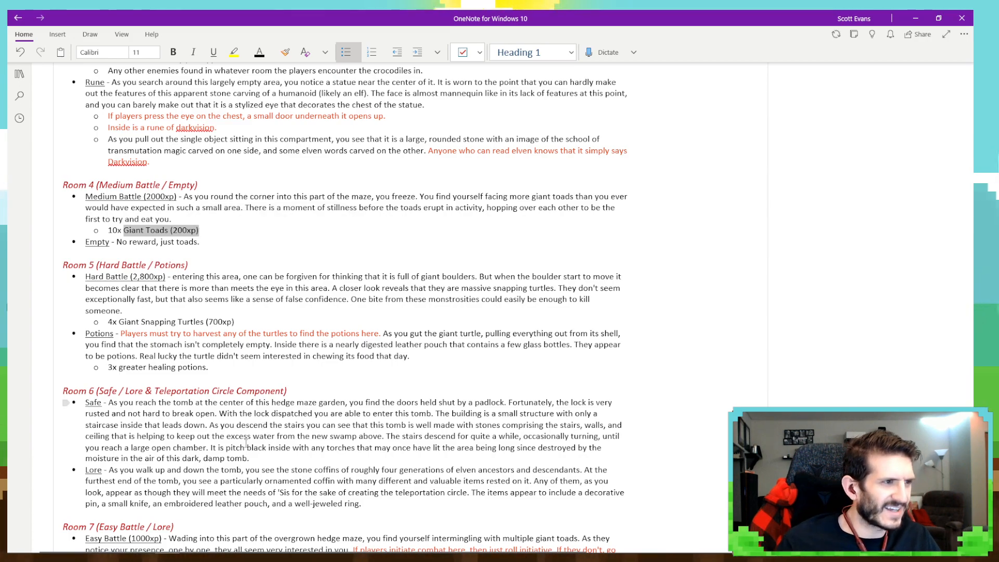
scroll(175, 412, up, 4)
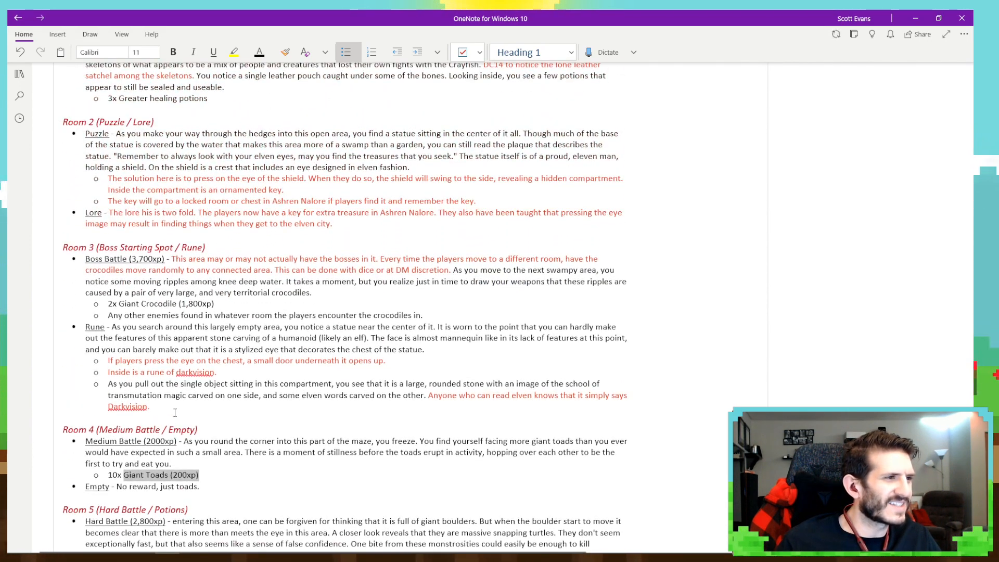
scroll(174, 412, up, 2)
scroll(177, 409, down, 9)
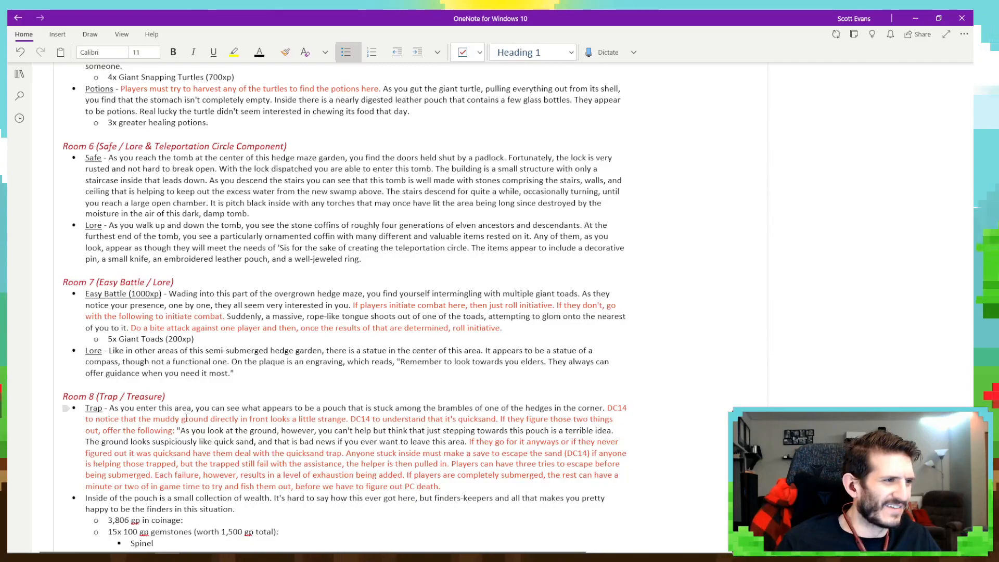
scroll(187, 417, down, 9)
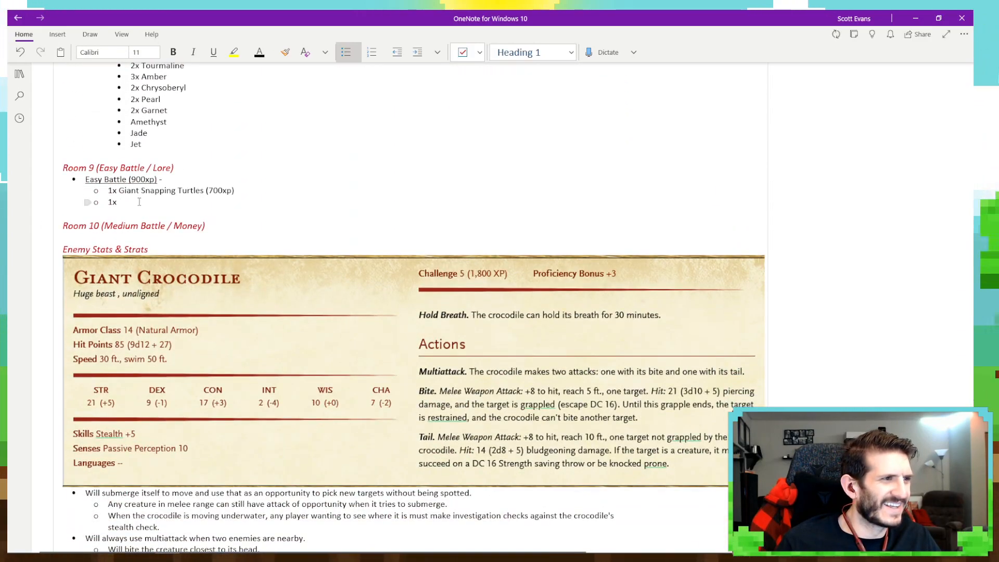
key(ctrl+v)
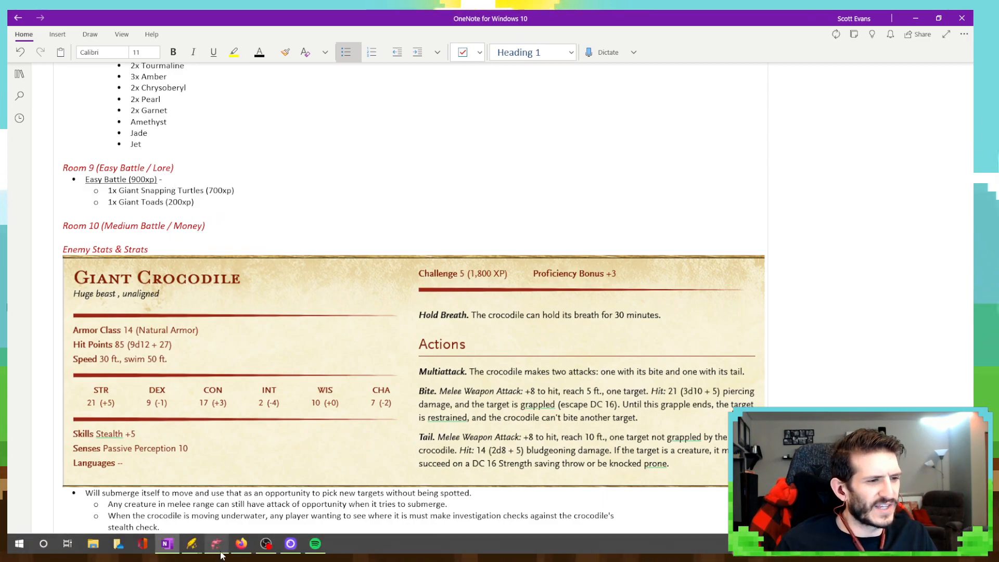
Switch to Dungeondraft to examine the layout of area 9 on the map, and return to the OneNote page.
click(218, 553)
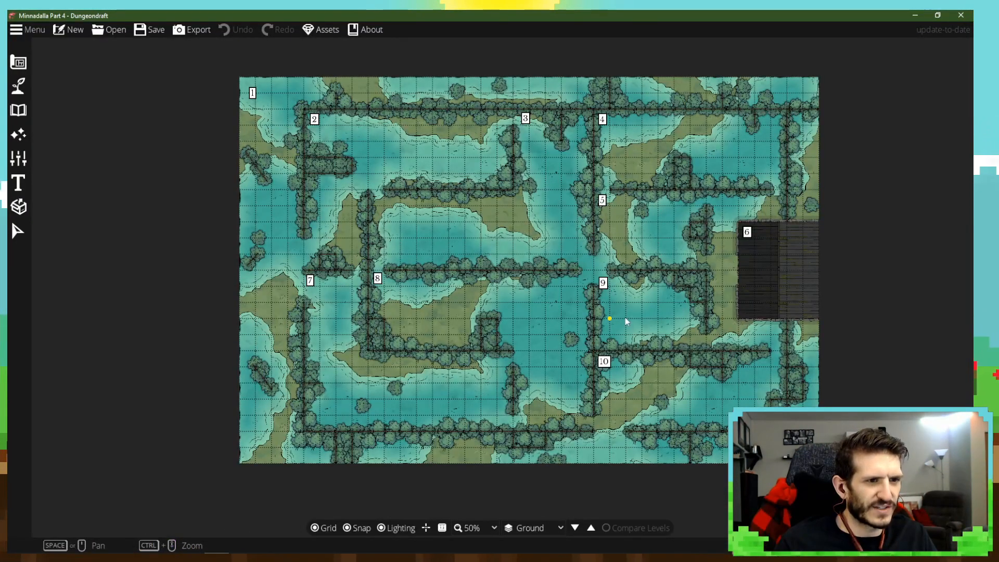
mouse_move(213, 557)
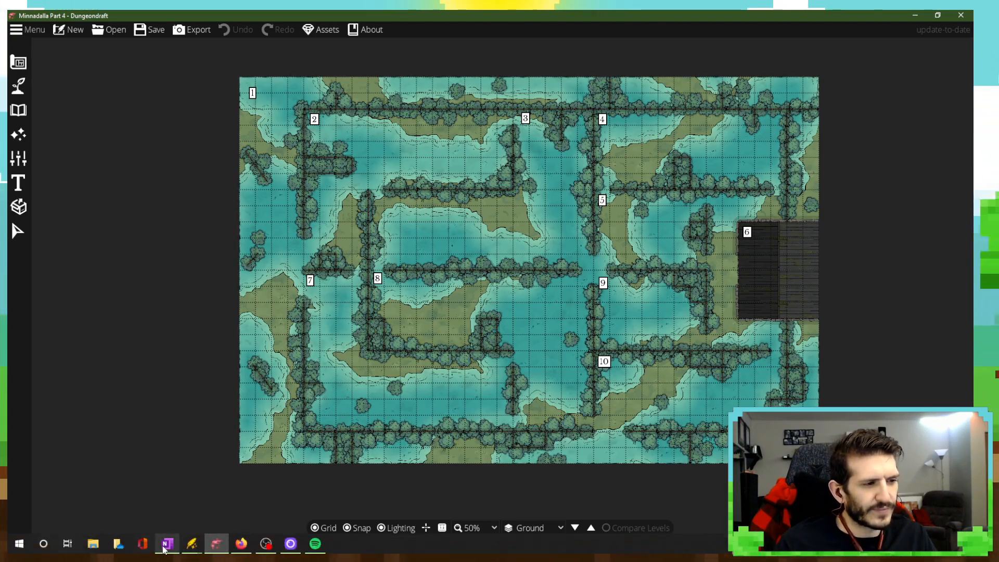
click(165, 549)
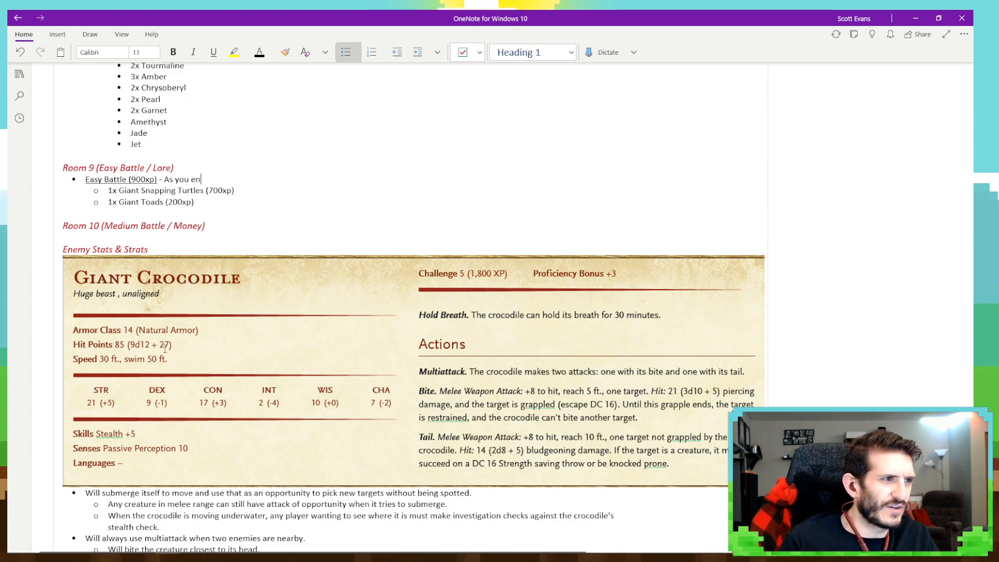
Write "As you enter this area you find yourselves facing a strange sight indeed" after the Easy Battle (900xp) label.
text(ter this are)
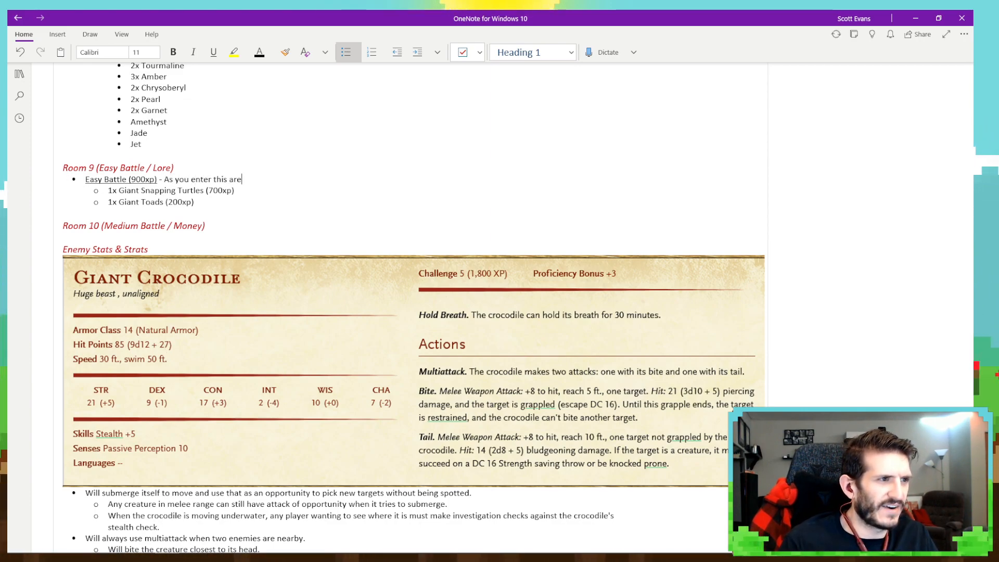
text(a you find )
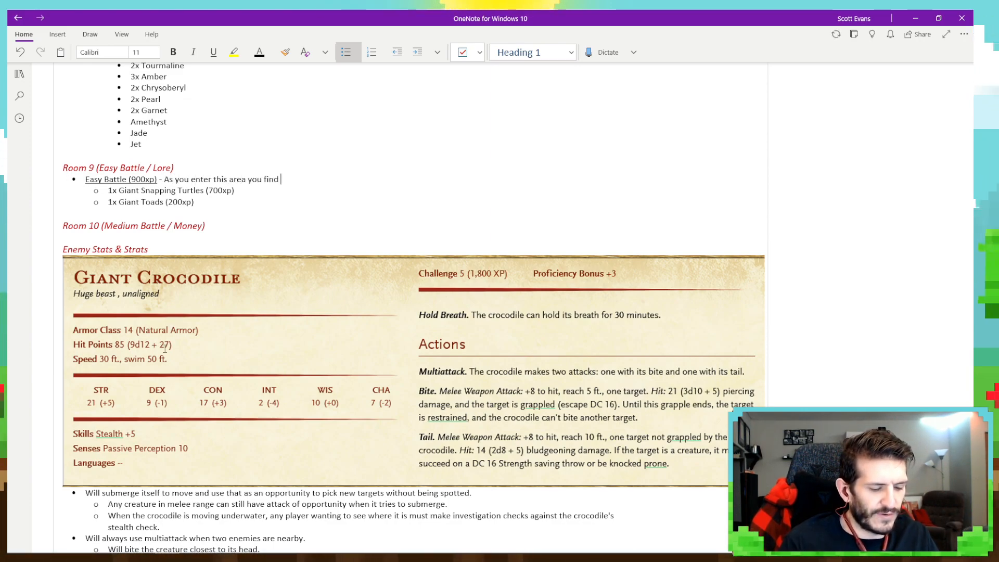
text(yourselves )
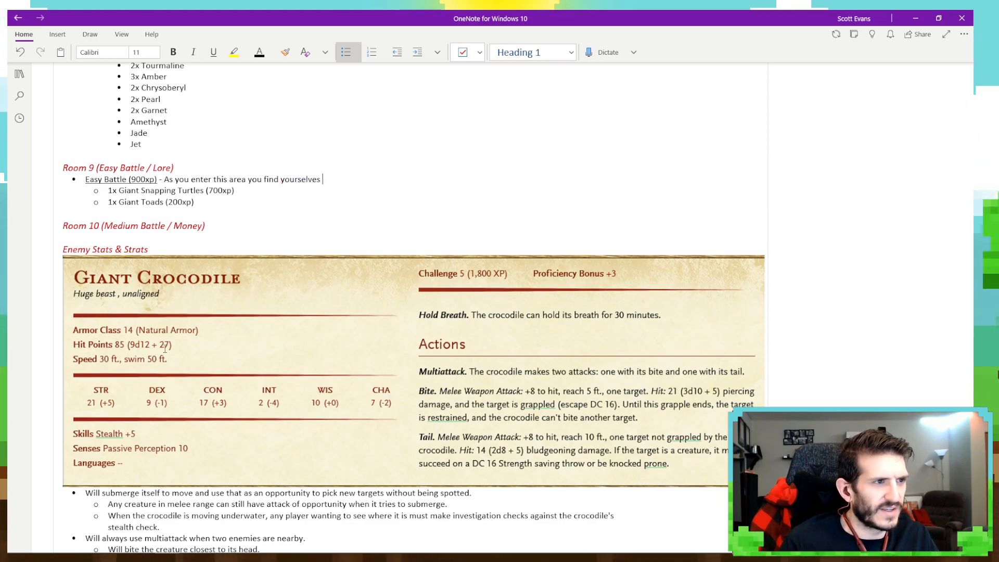
text(facing a)
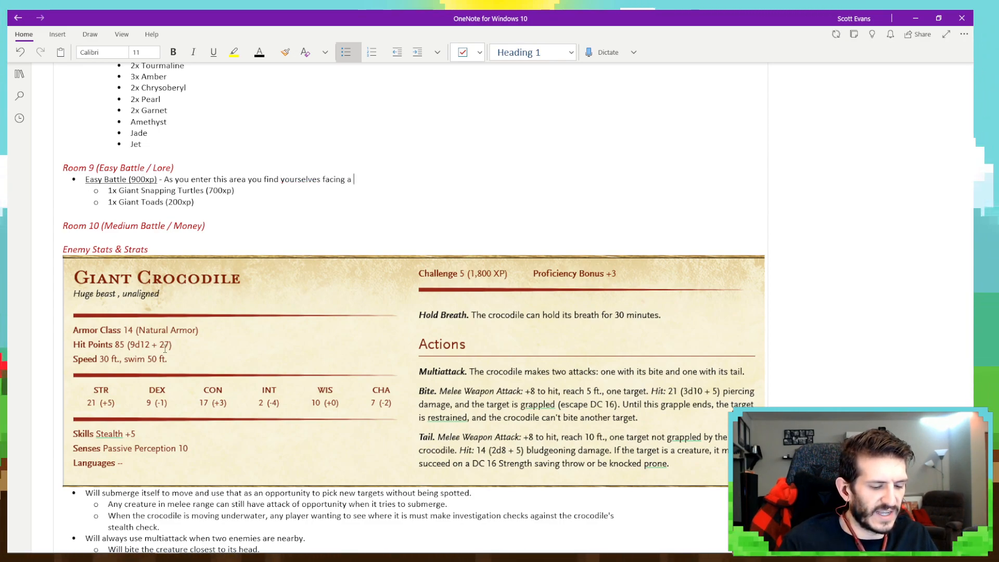
text( strange si)
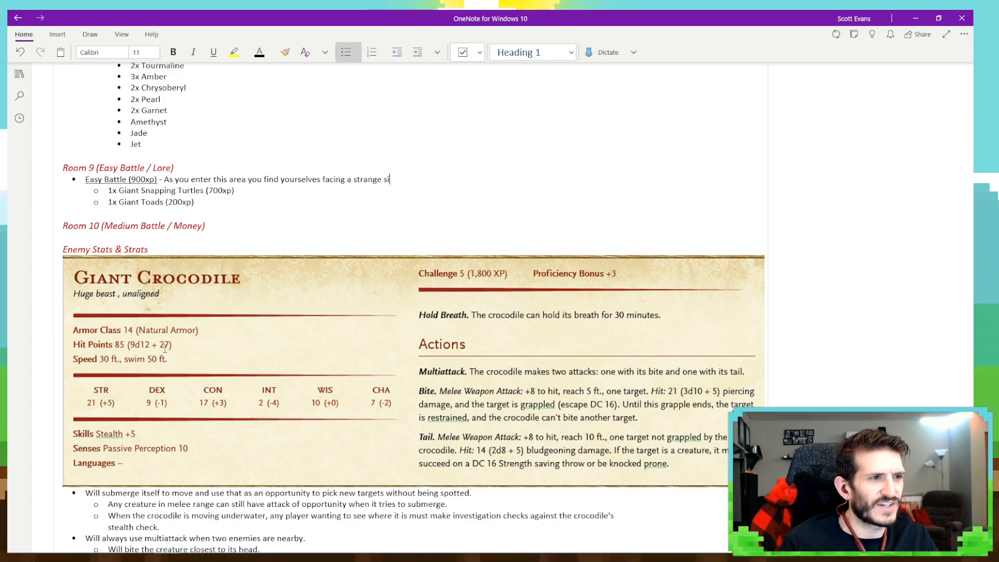
text(ght indeed)
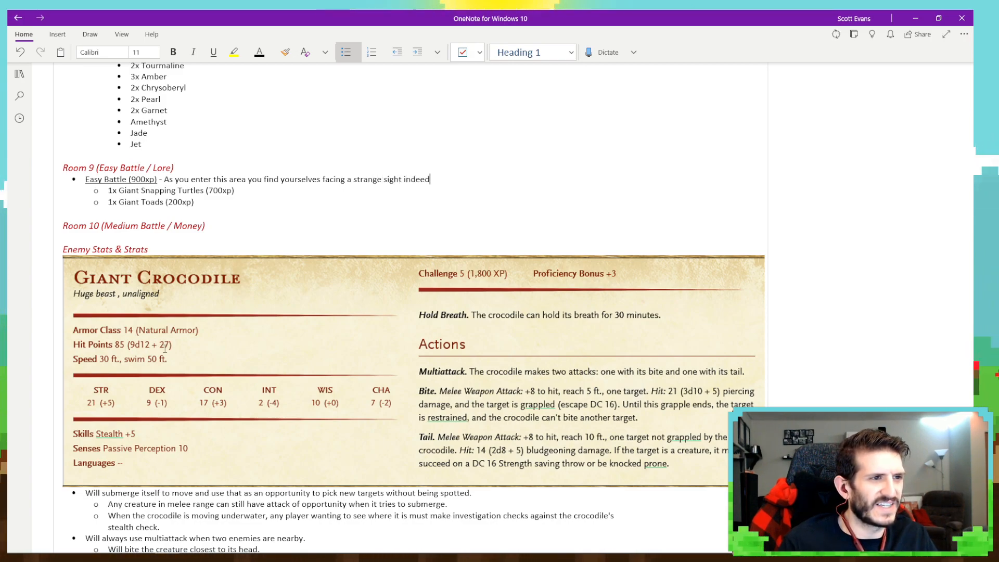
Continue the Room 9 description with "In the center of the area there is a ginat toad sitting on the shell of a giant Snapping turtle.".
text(. In the )
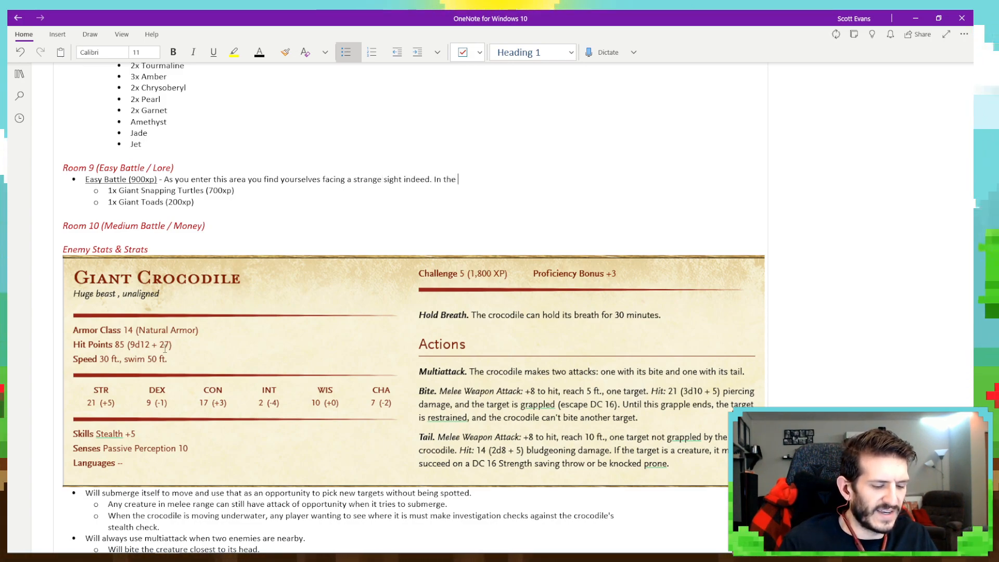
text(center of the area )
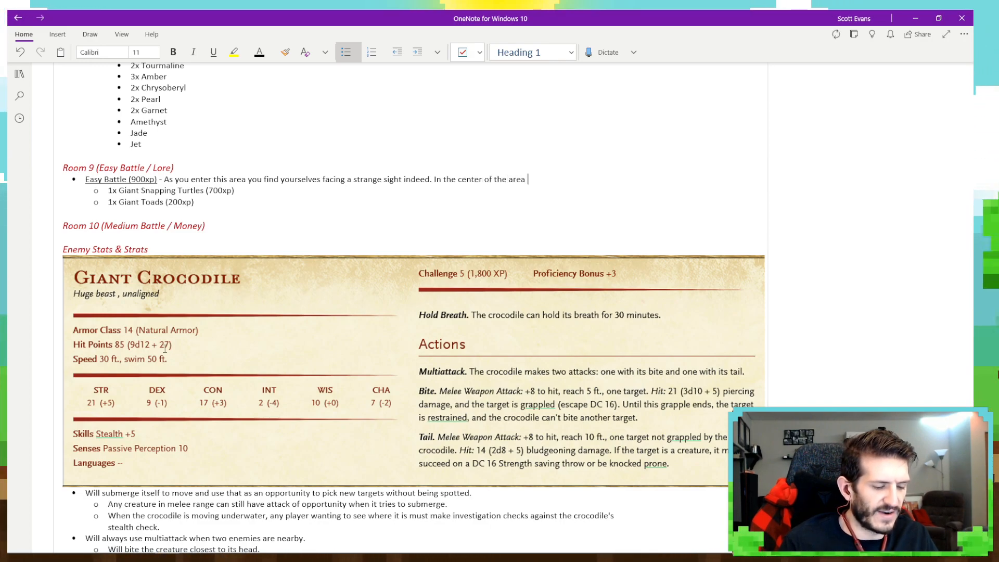
text(there is a ginat)
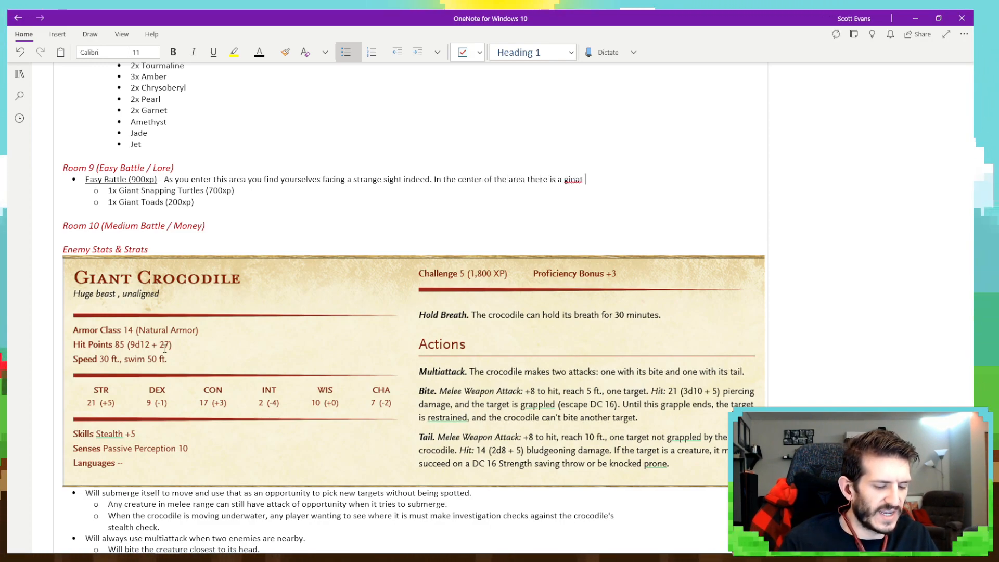
text( toad sitting)
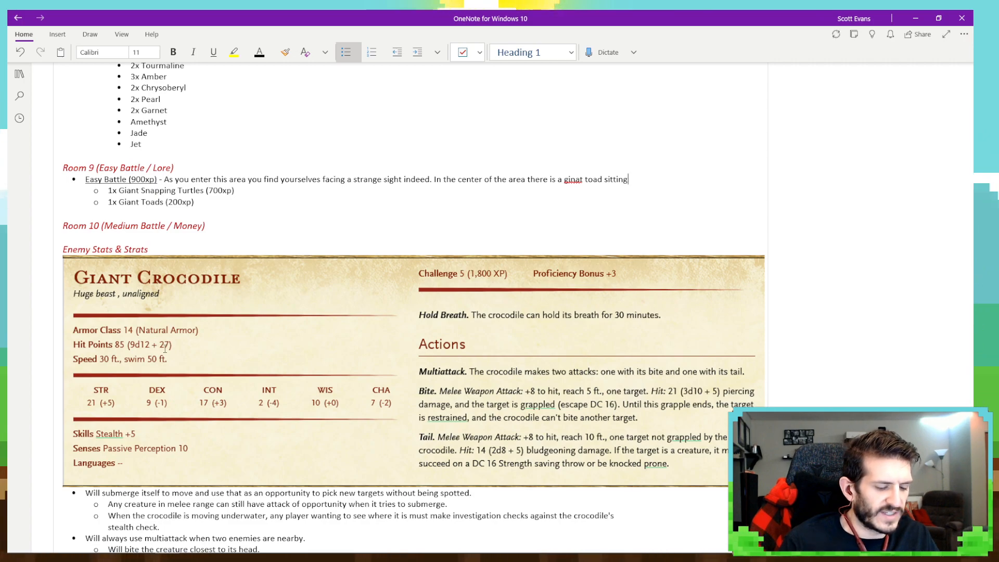
text( on the shell of a)
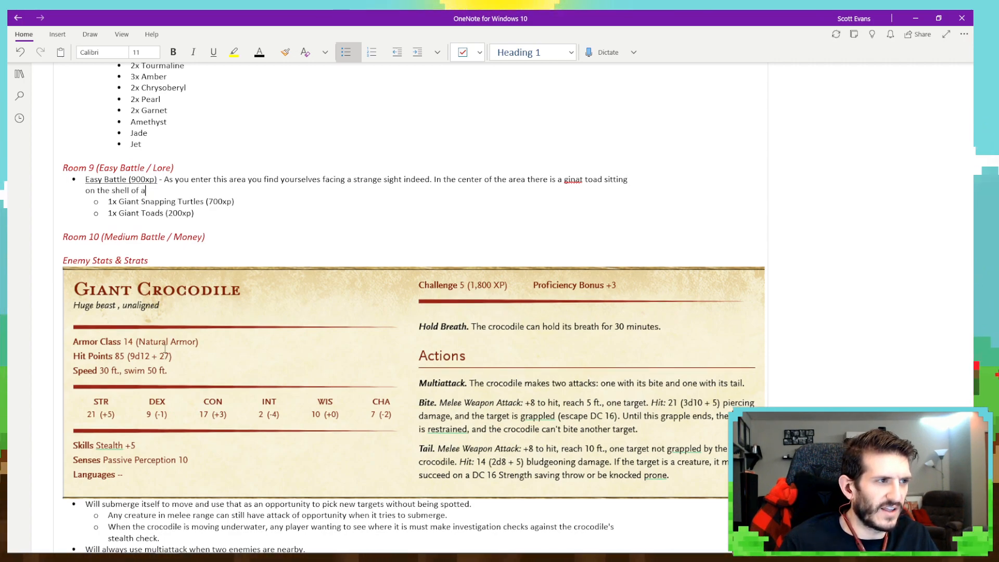
text( giant Snap)
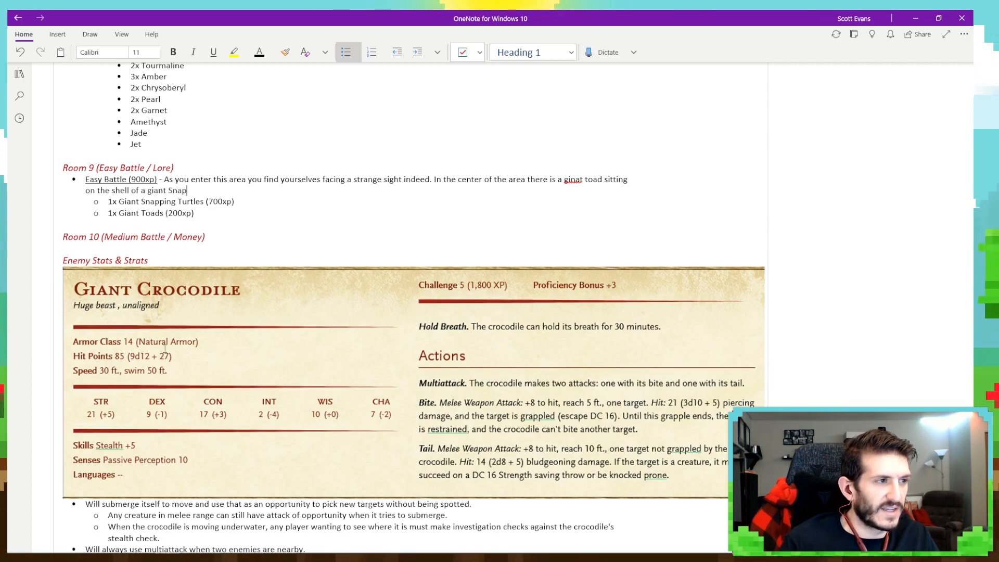
text(ping tu)
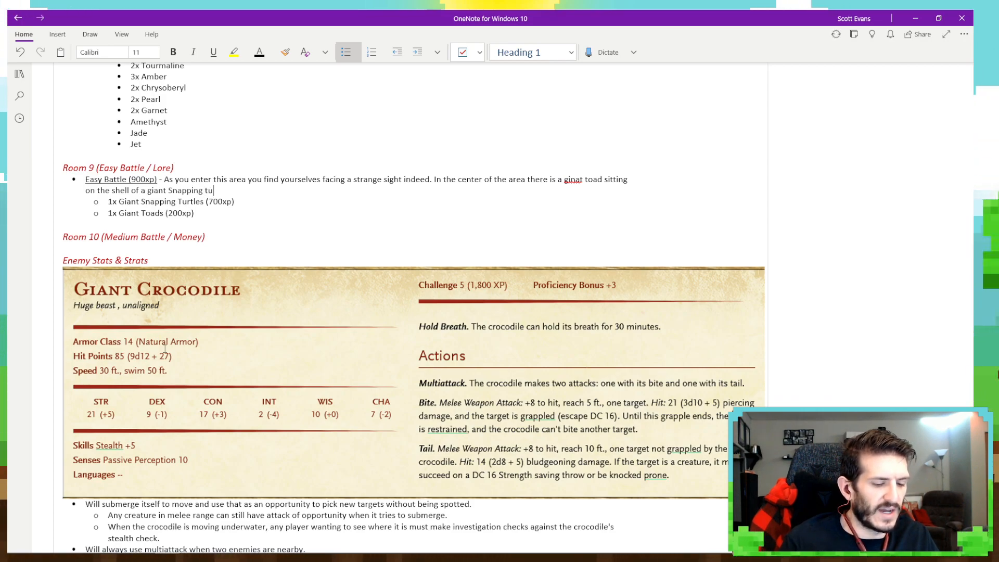
text(r)
text(le. )
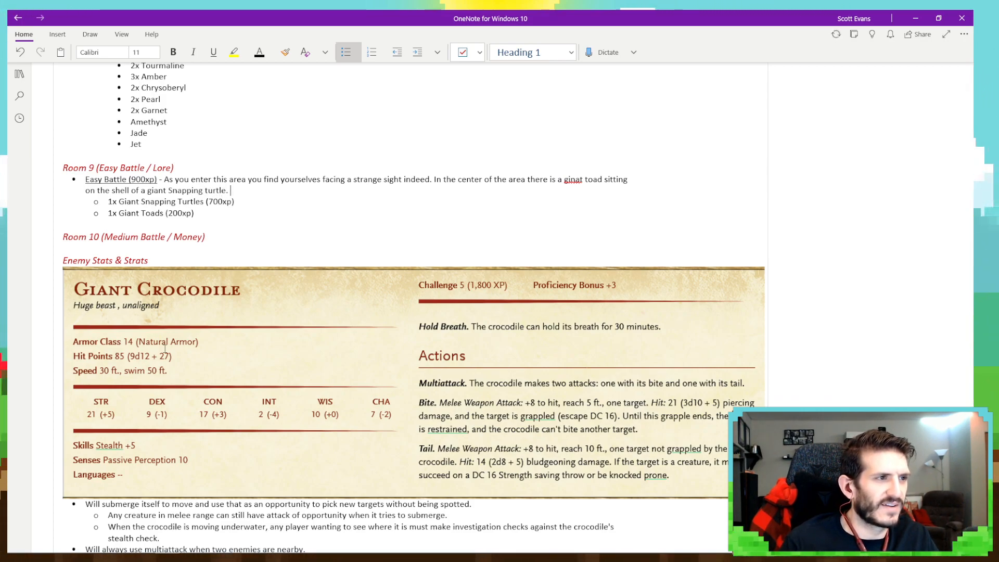
Start the next sentence of the Room 9 battle description with "They both look at you rather surprised".
text(They both )
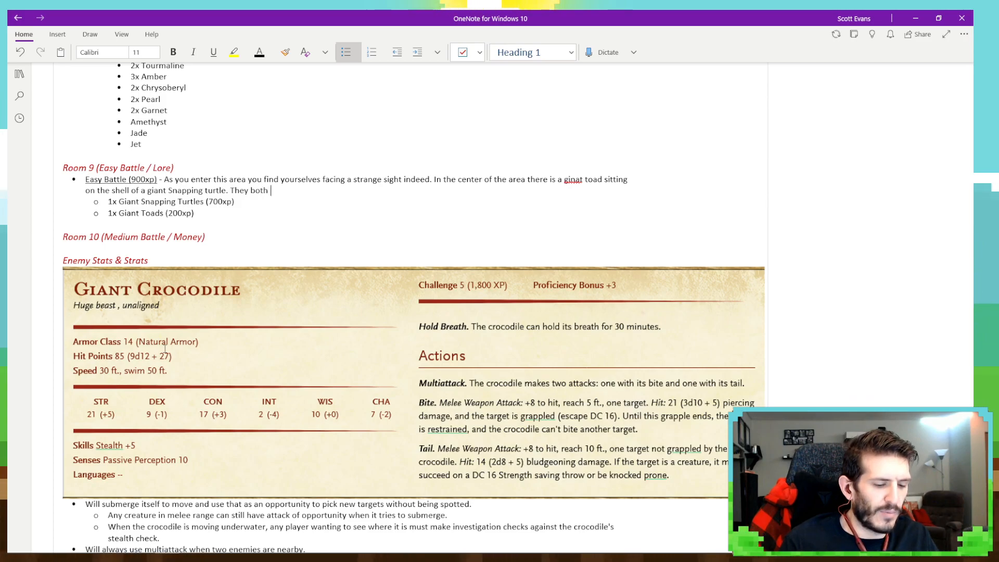
text(look at you )
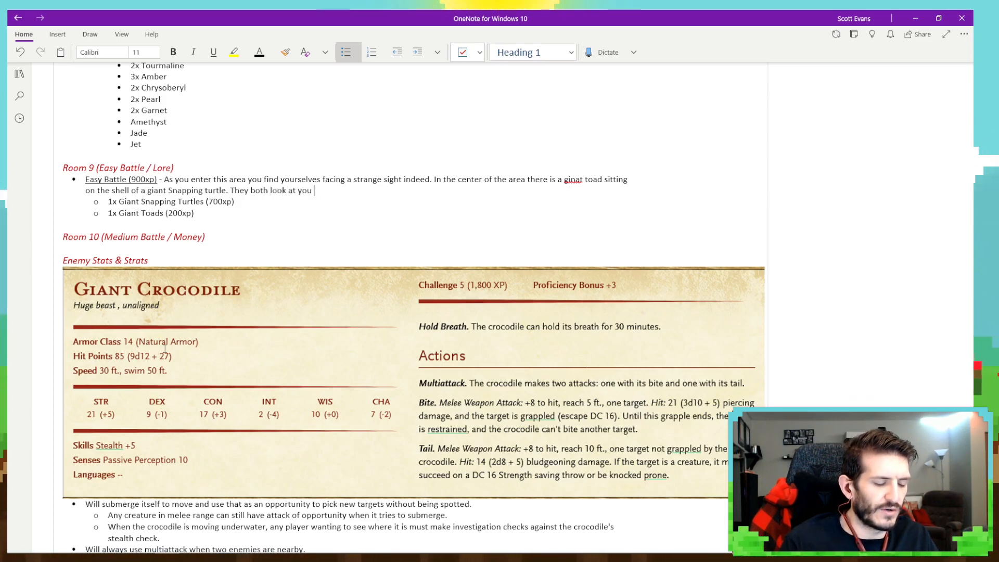
text(rather surp)
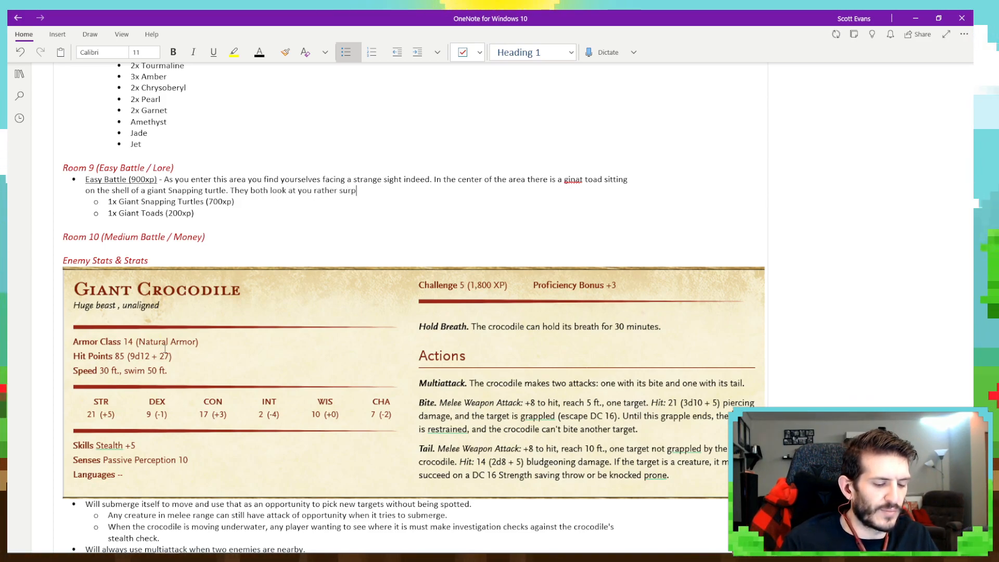
text(rised)
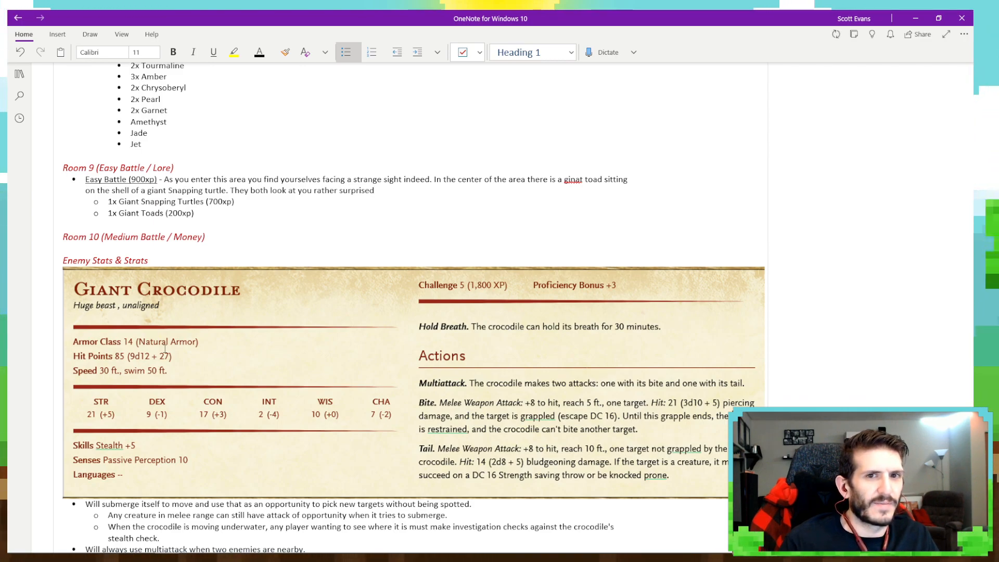
Open a parenthetical remark after "surprised" reading "(and perhaps a little embarrassed at having been", correcting the spelling of "embarrassed".
text( (and)
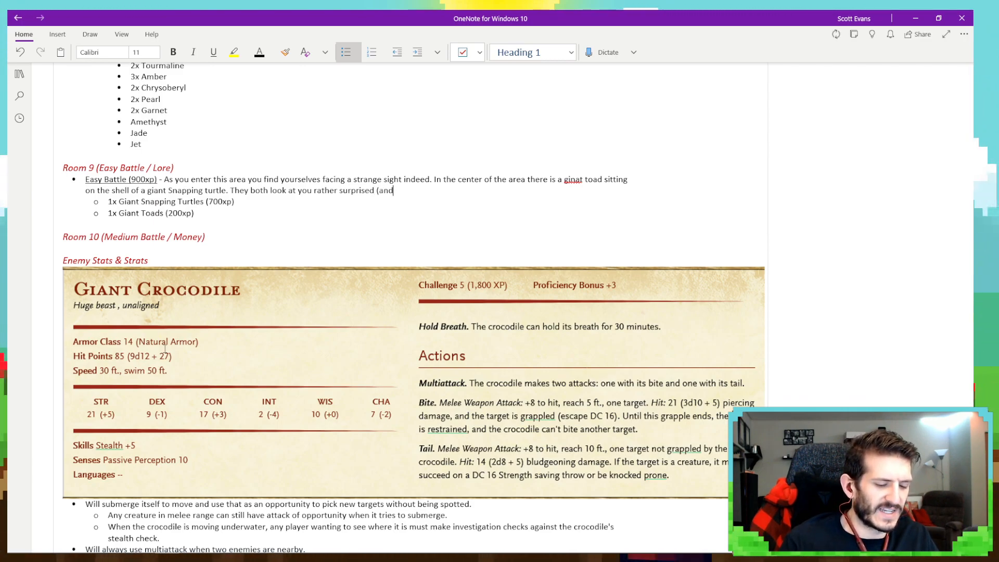
text( perh)
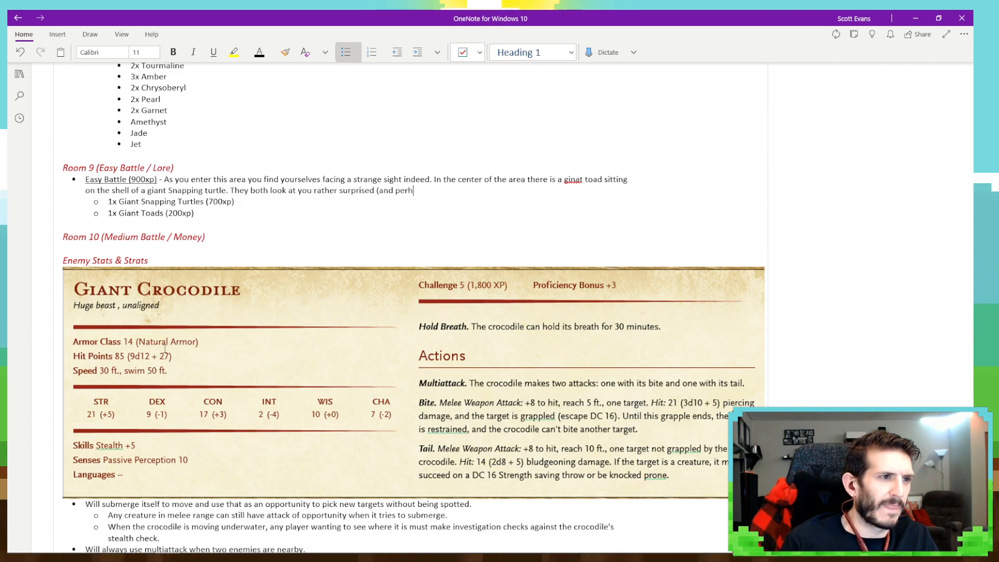
text(aps a litt)
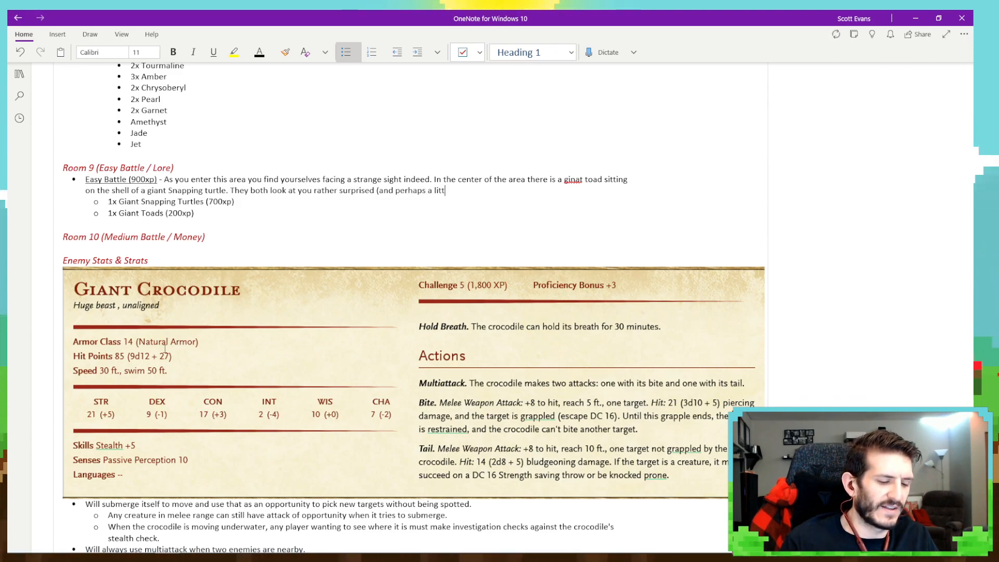
text(le embarassed)
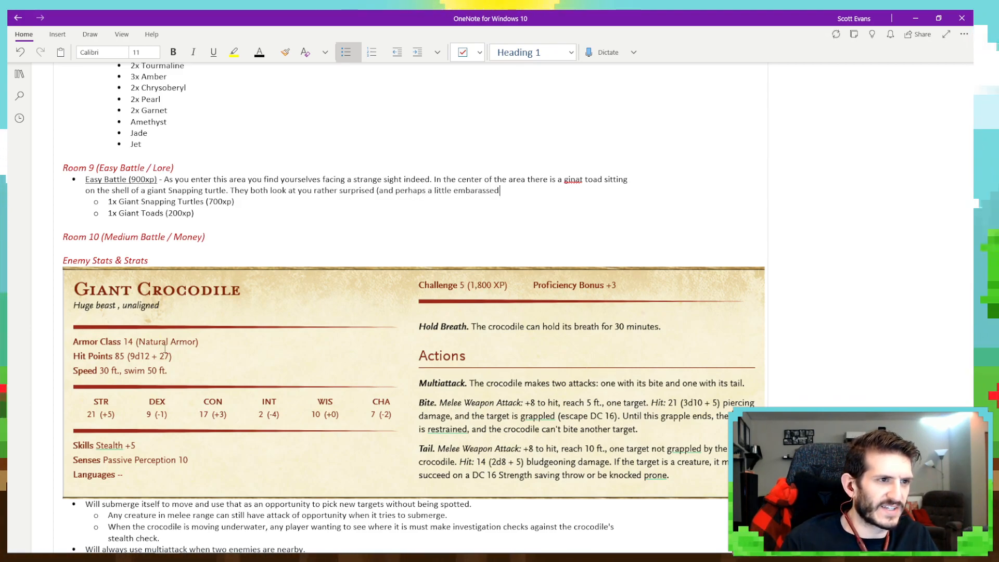
key(BackSpace)
key(BackSpace)
key(BackSpace)
key(BackSpace)
key(BackSpace)
text(r)
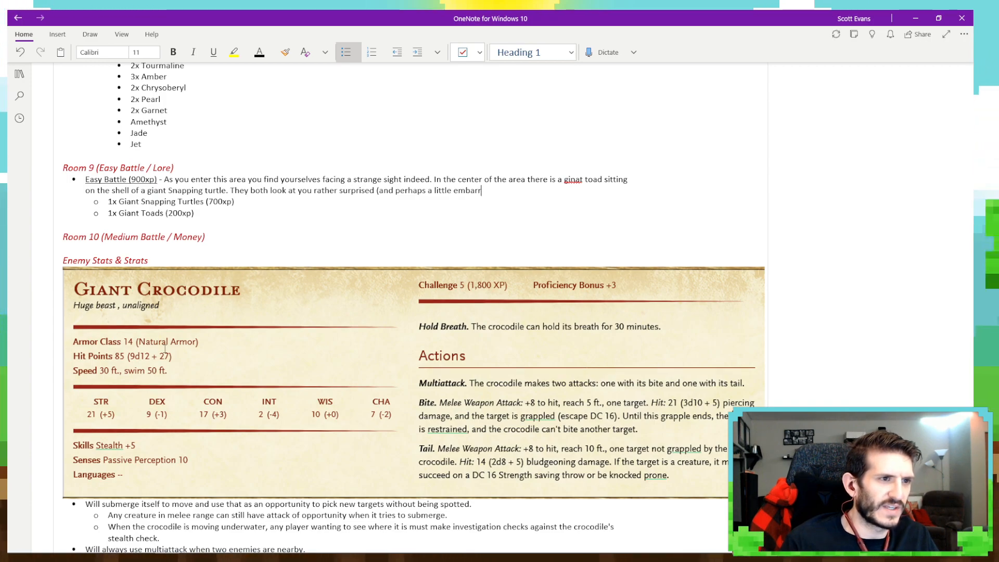
text(assed at have)
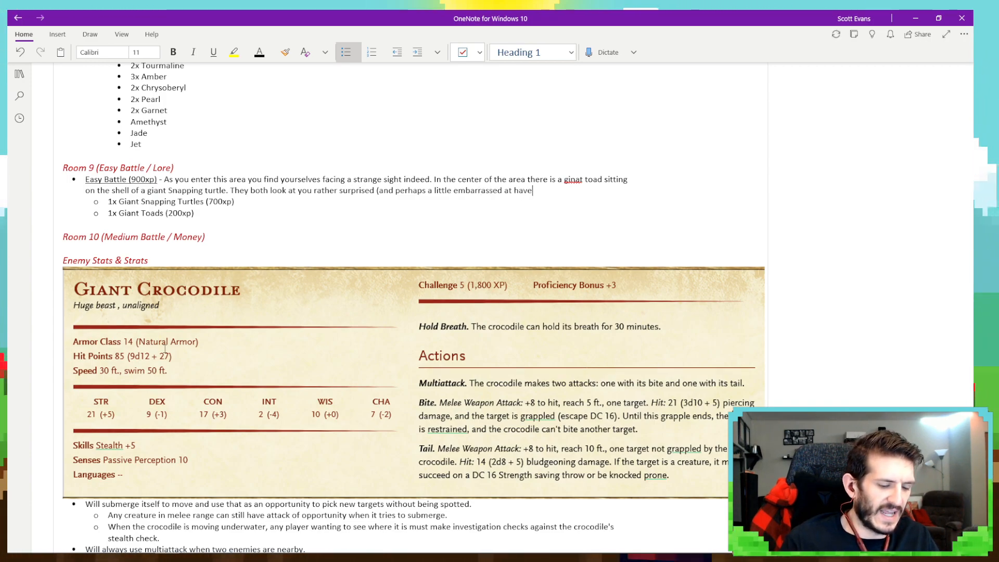
key(BackSpace)
text(ing been )
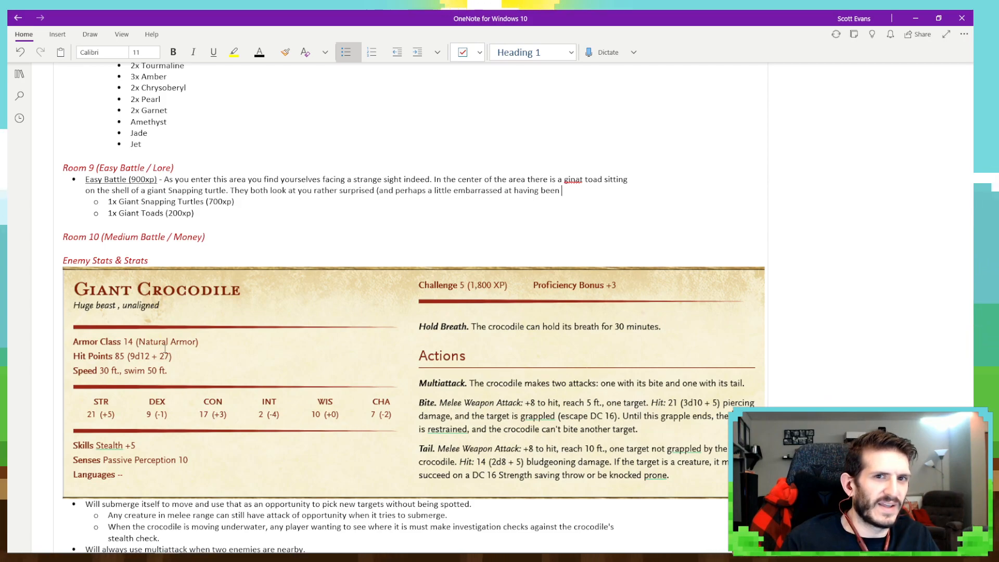
Complete the parenthetical remark with "caught mid-piggyback ride)", correcting the spelling of "caught".
text(cought m)
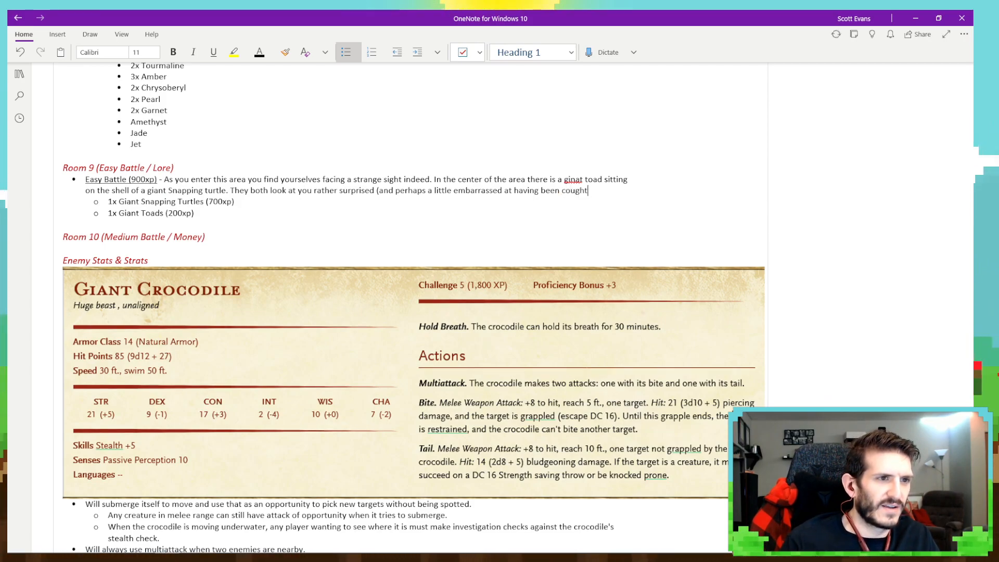
key(BackSpace)
key(BackSpace)
key(BackSpace)
key(BackSpace)
key(BackSpace)
text(au)
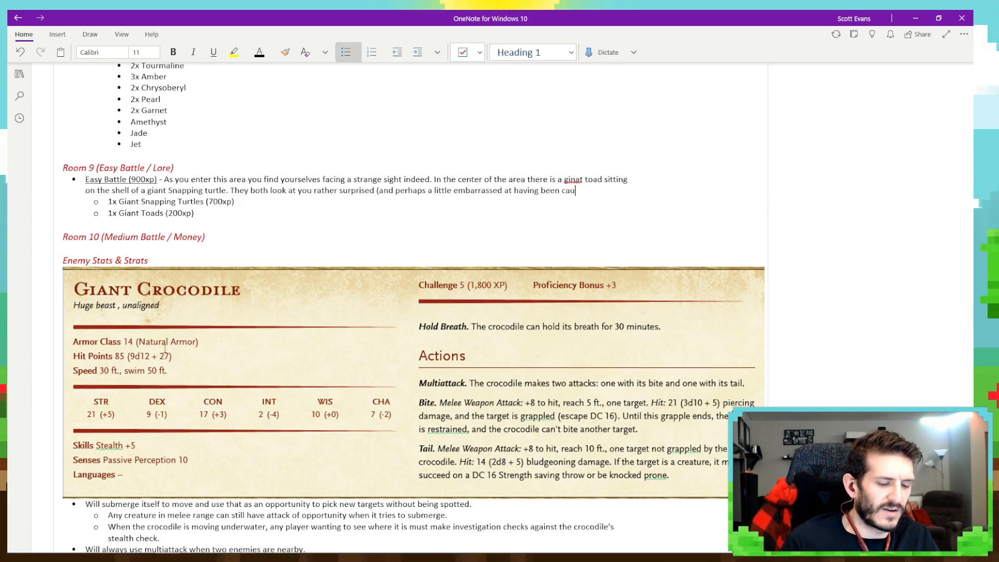
text(ght mid-pi)
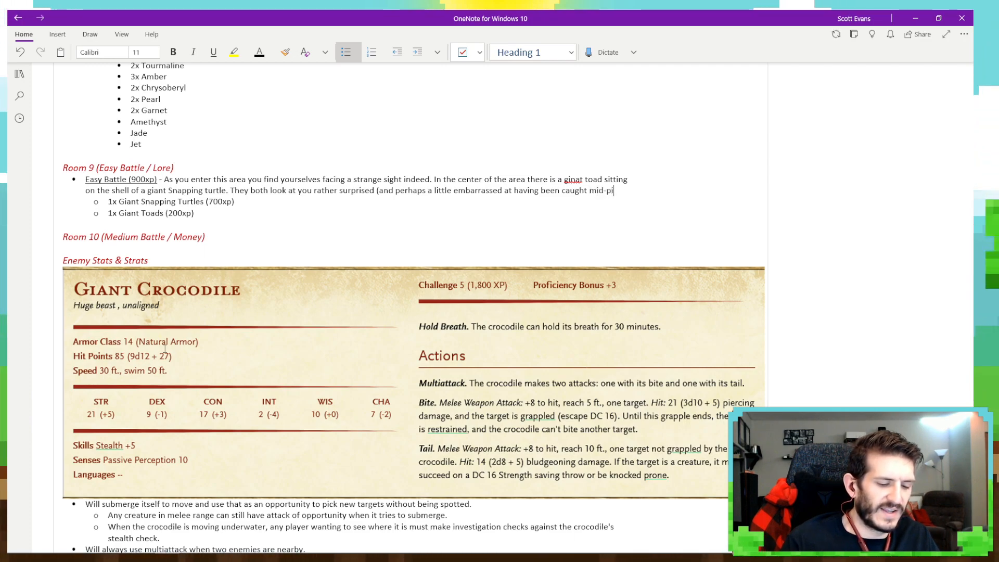
text(ggyback )
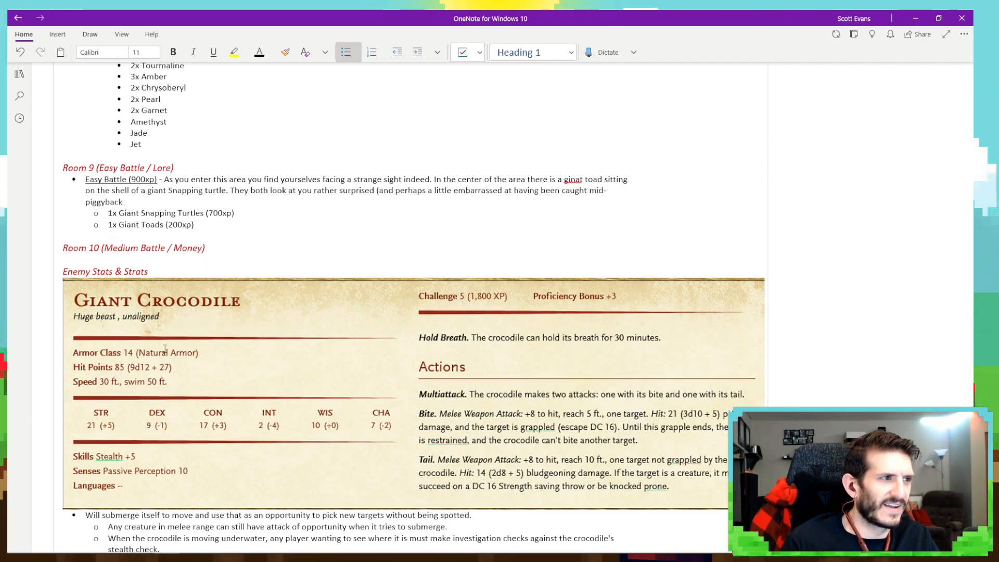
text(ride.)
key(BackSpace)
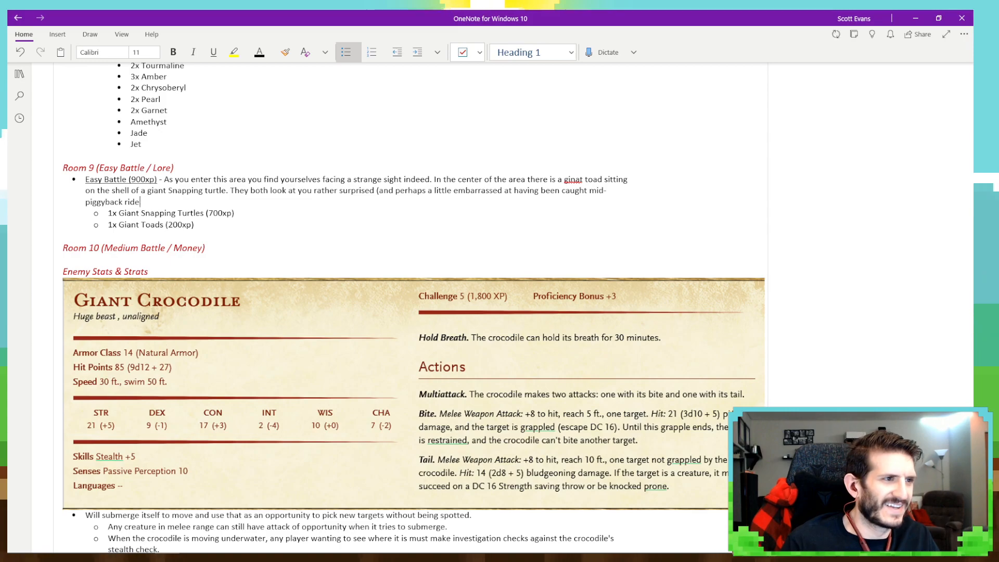
text() )
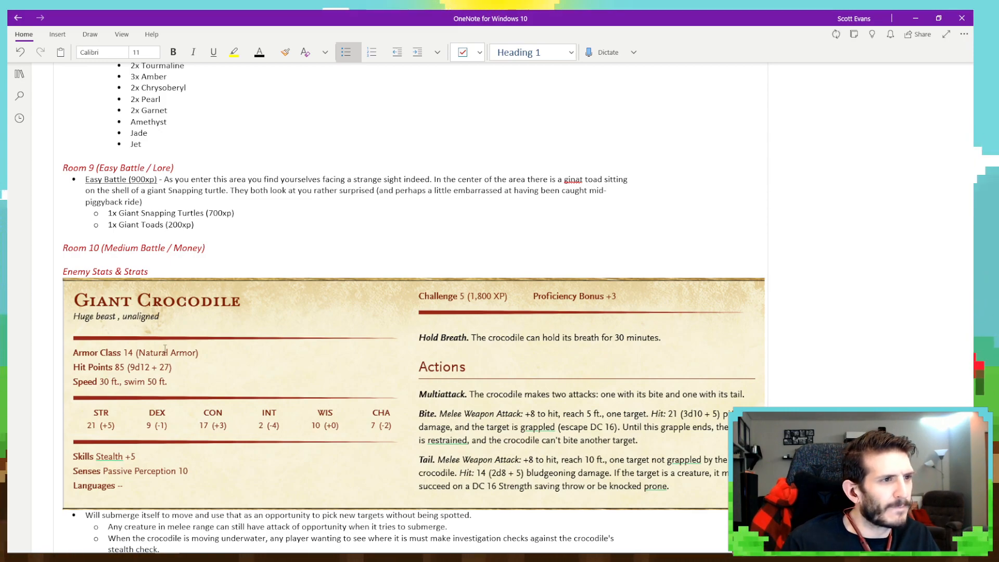
Finish the sentence about the two creatures with "for a moment before moving towards you.".
text(for a moment)
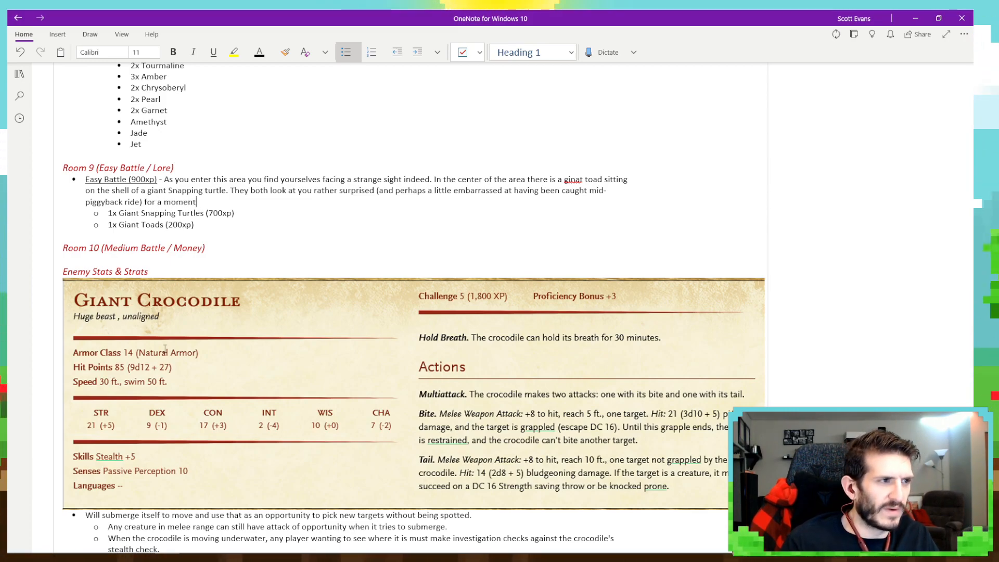
text( before movi)
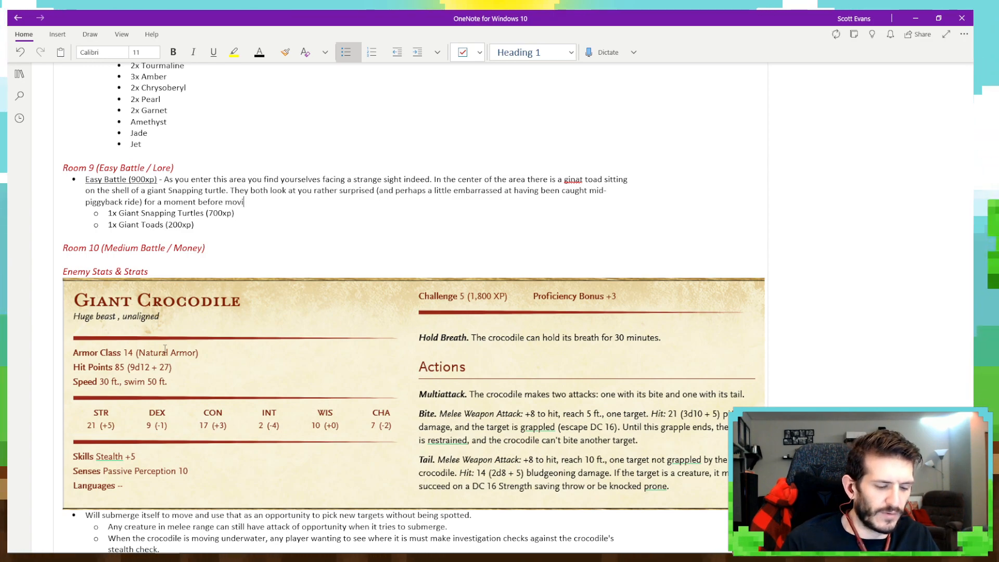
text(ng towards you.)
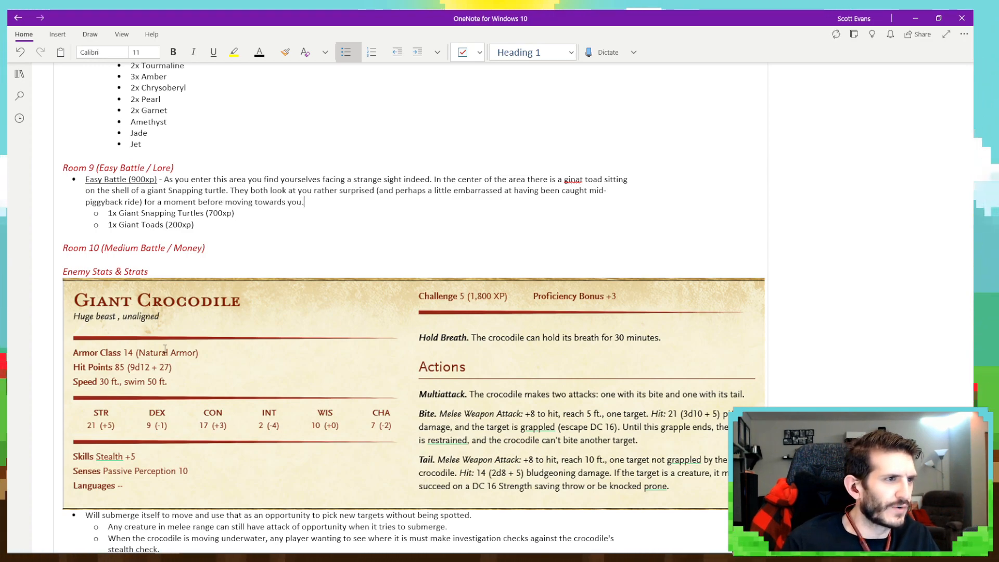
Close the Room 9 battle description with "Can you blame them? A meal is a meal after all.".
text( Can you )
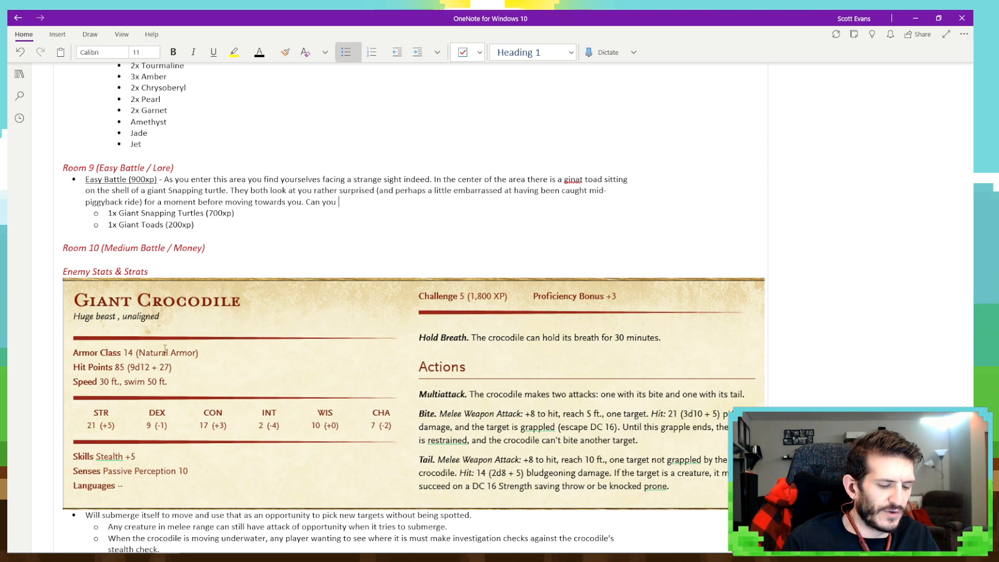
text(blame them)
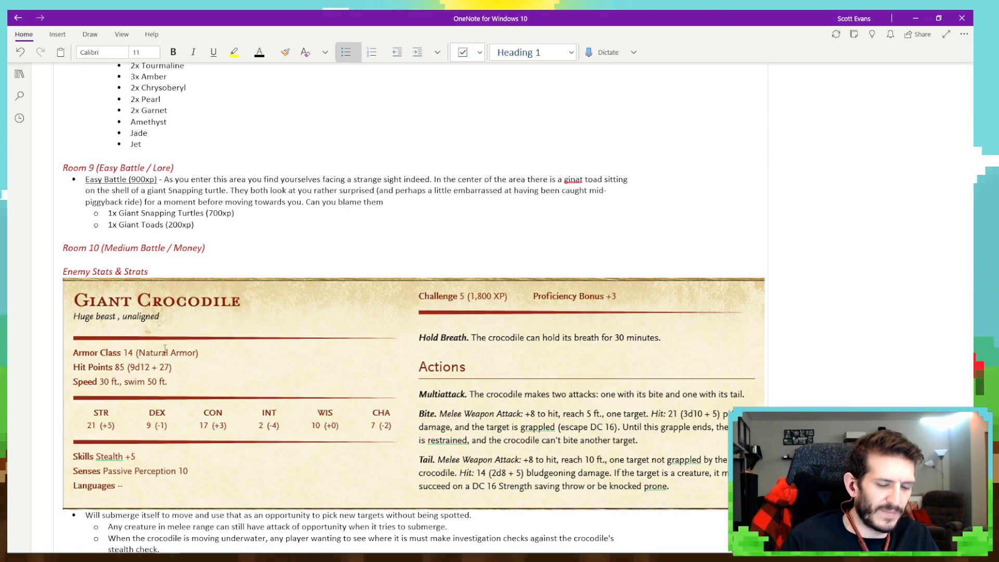
text(? A me)
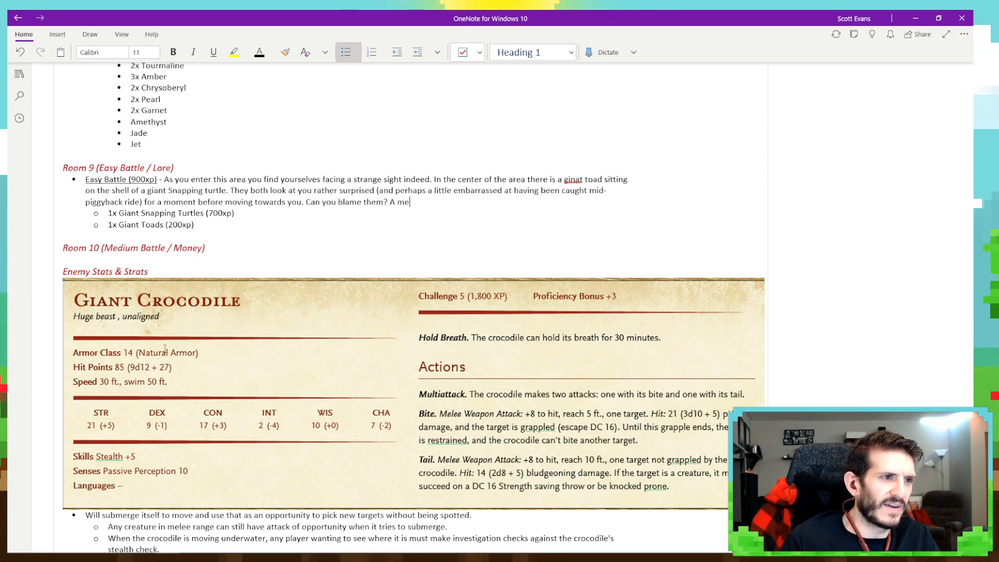
text(al is a meal af)
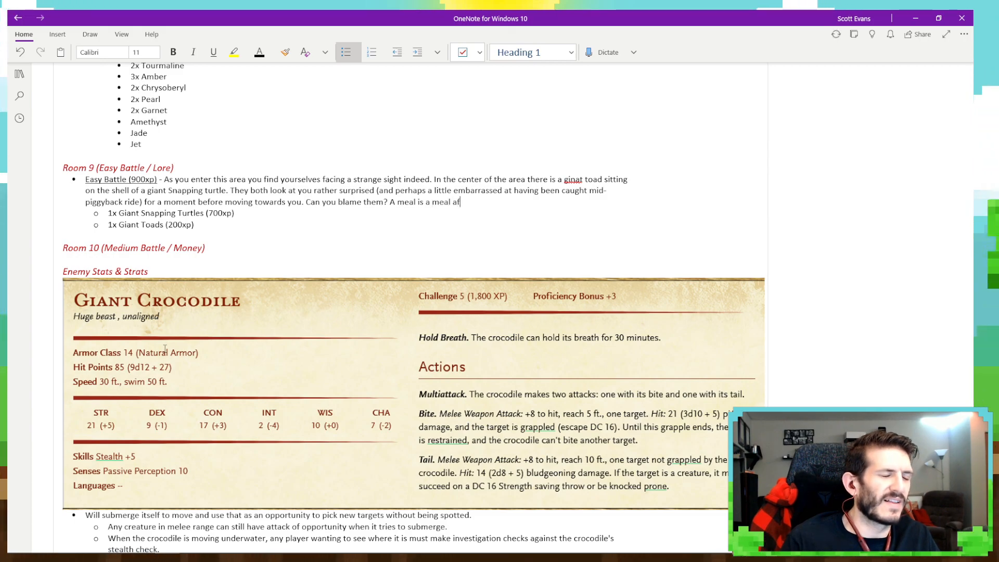
text(ter a)
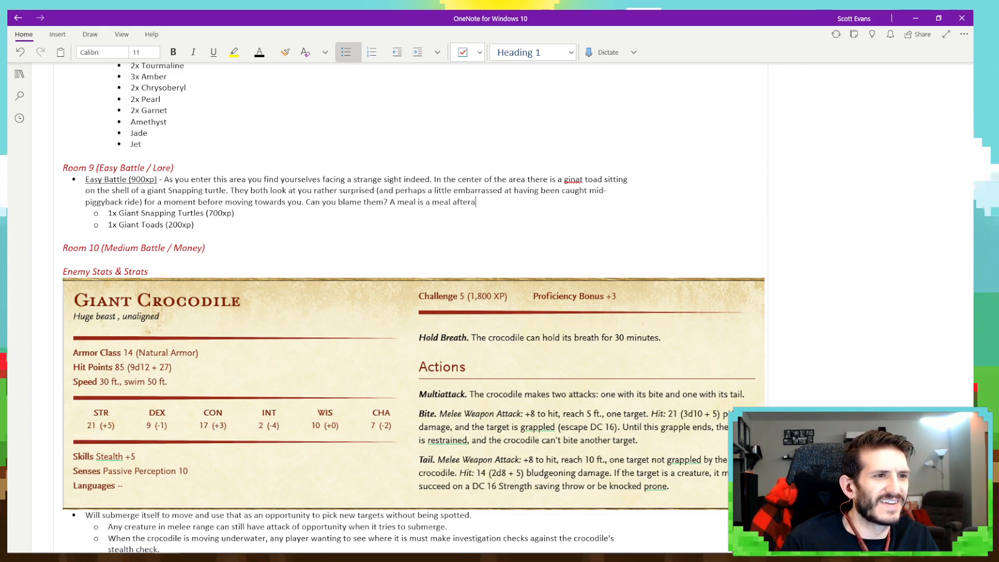
text(ll)
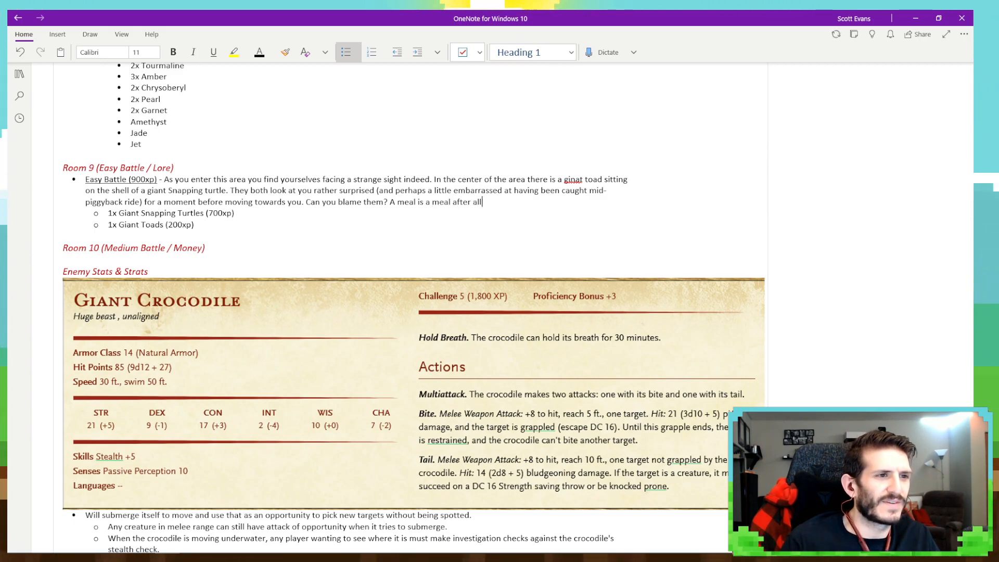
text(.)
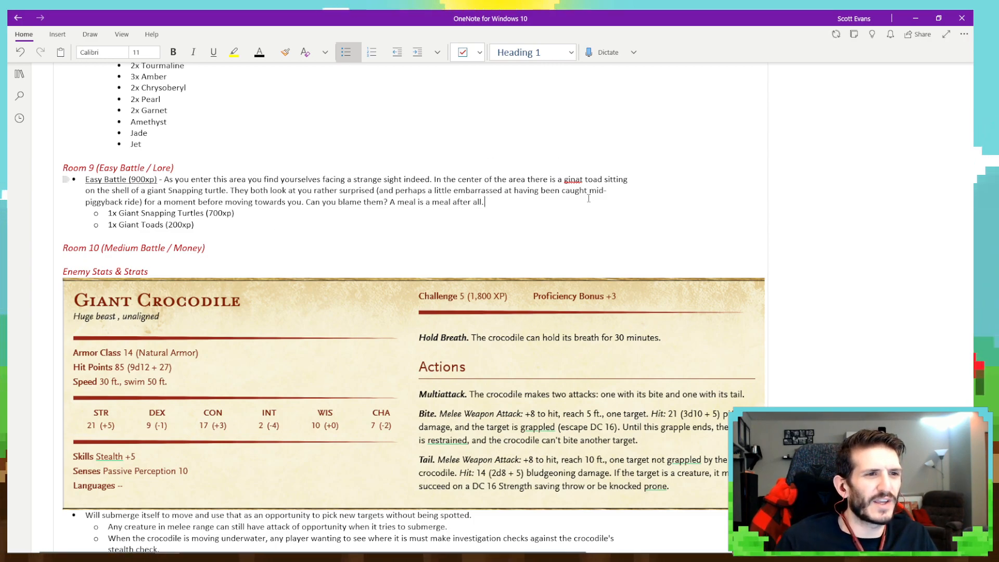
Correct the misspelled "ginat" to "giant" in the Room 9 battle description.
right_click(573, 180)
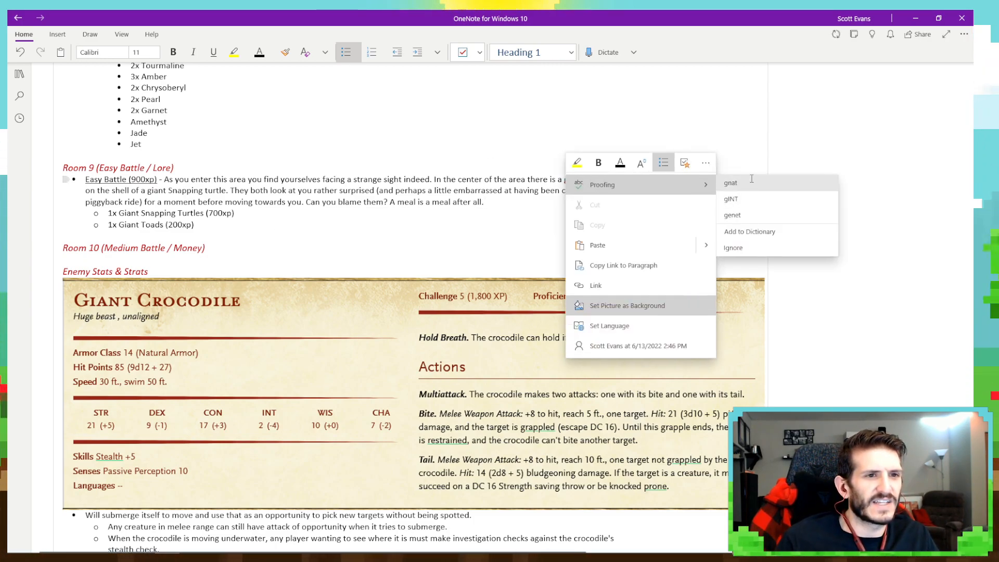
click(540, 208)
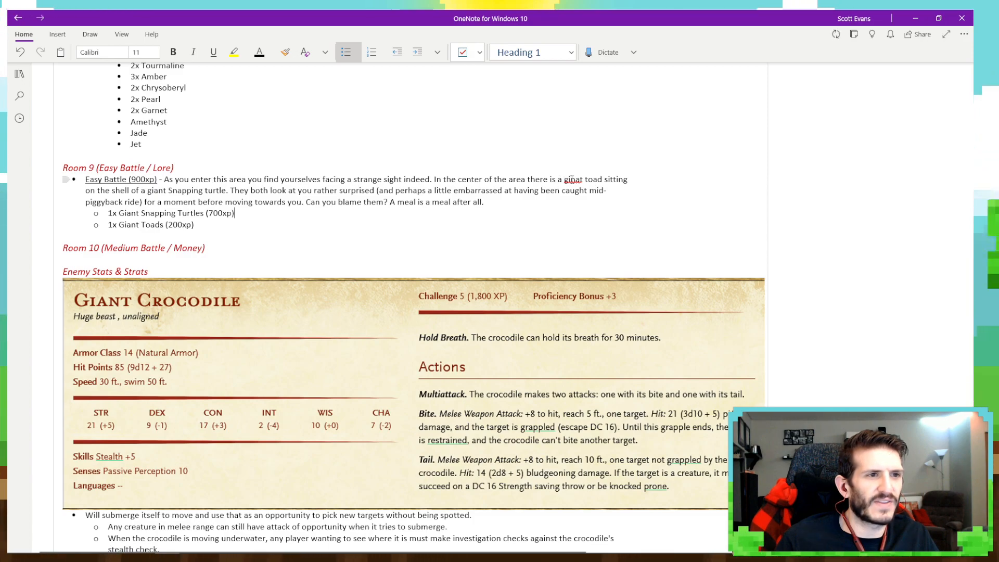
key(Delete)
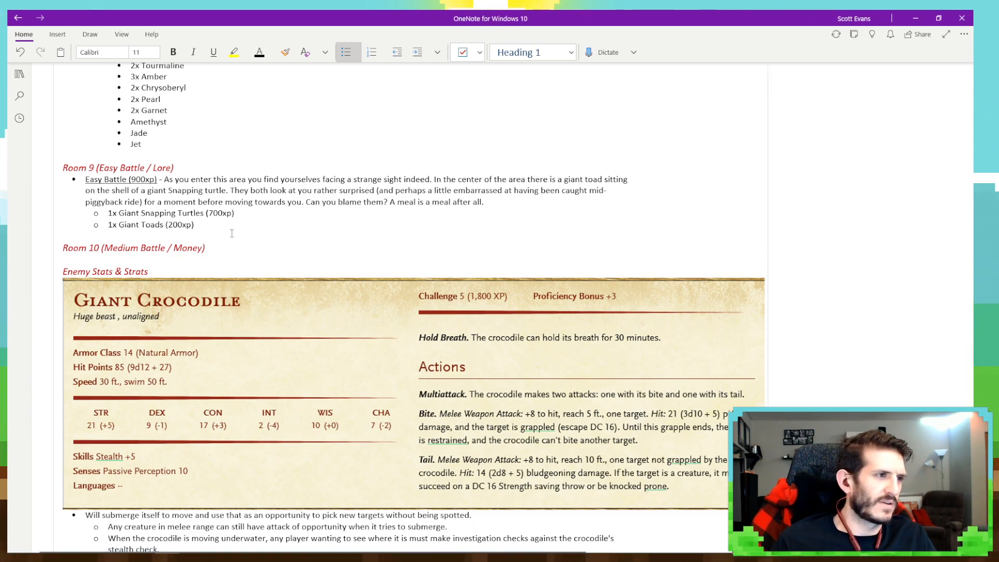
Add a top-level bullet with the underlined label "Lore" below the Giant Toads entry in Room 9.
key(Return)
key(Return)
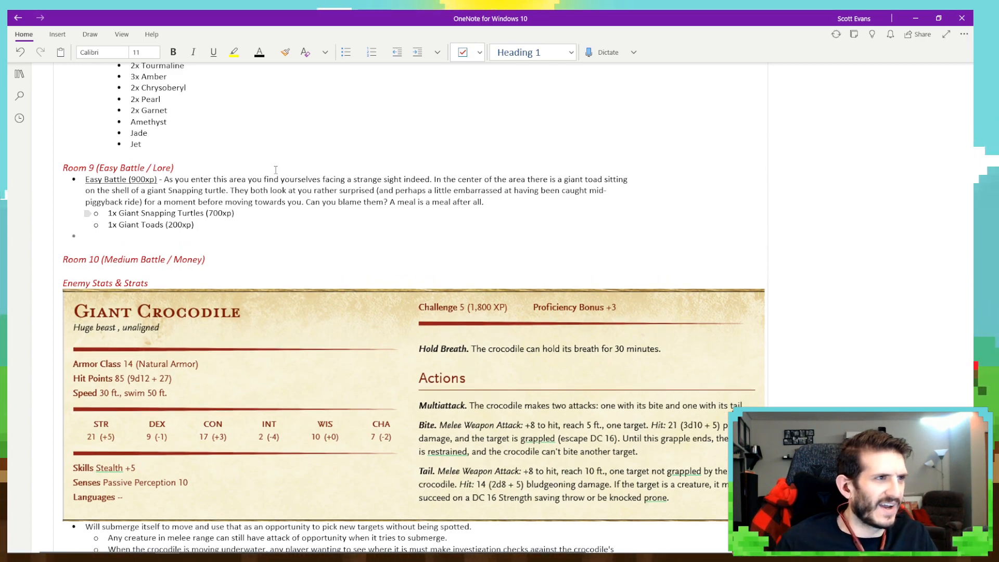
click(215, 54)
text(L)
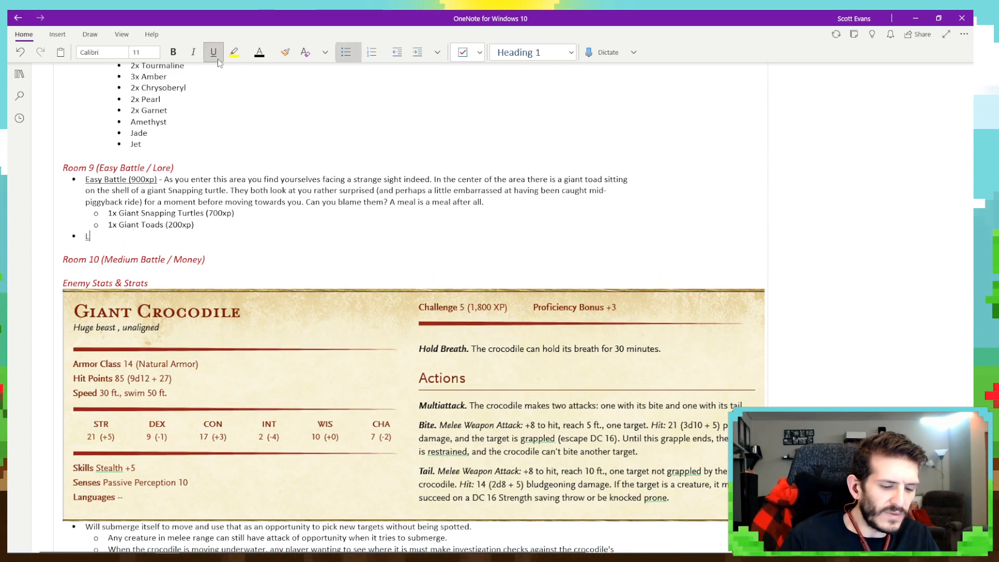
text(ore)
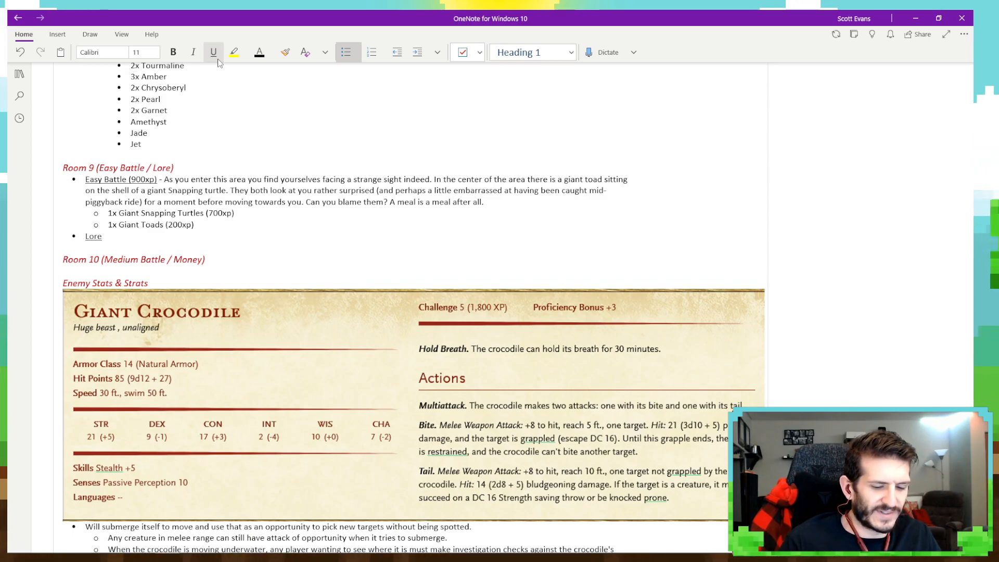
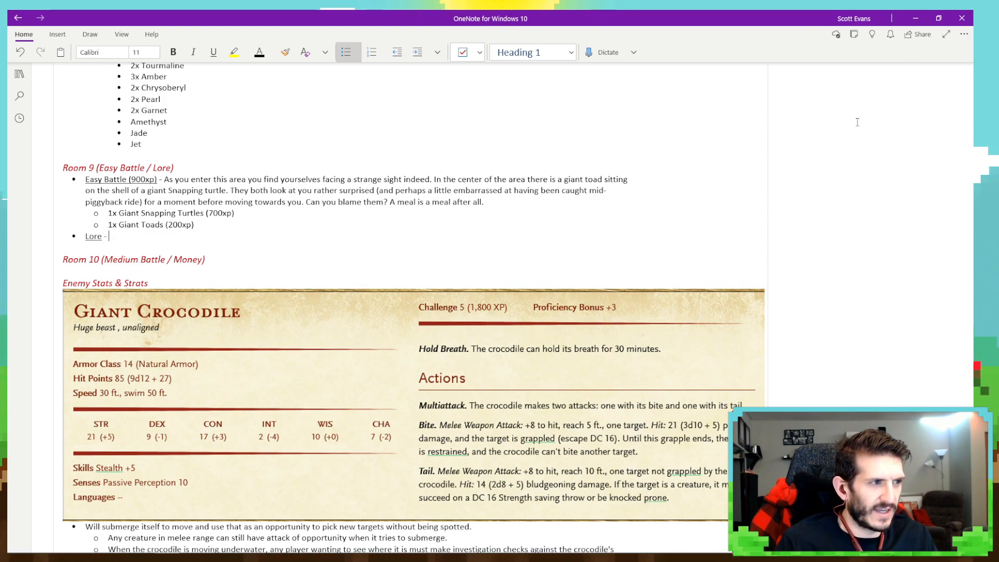
Begin the Room 9 lore text with "You've learned something valuable today by seeing that".
text(You've learne)
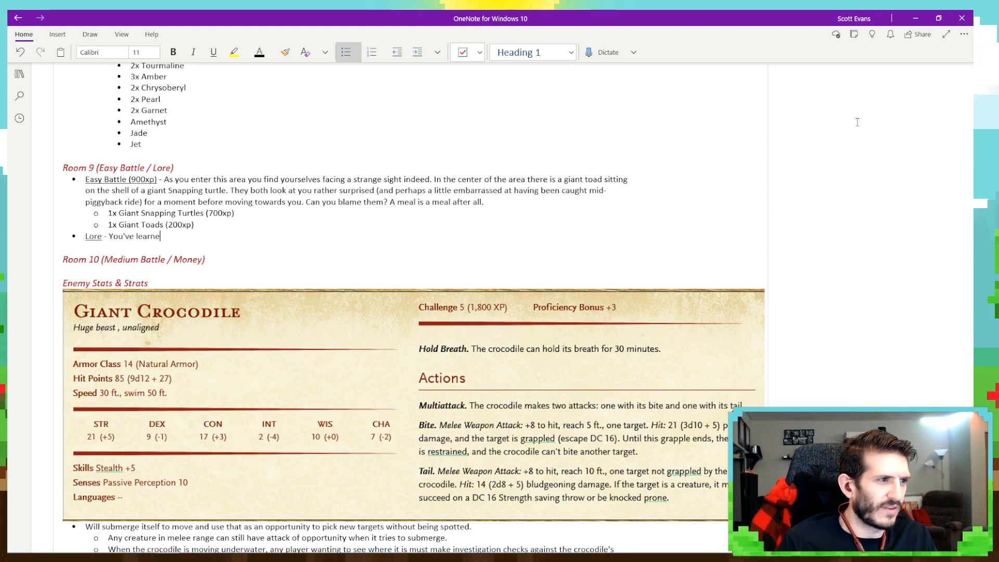
text(d something valua)
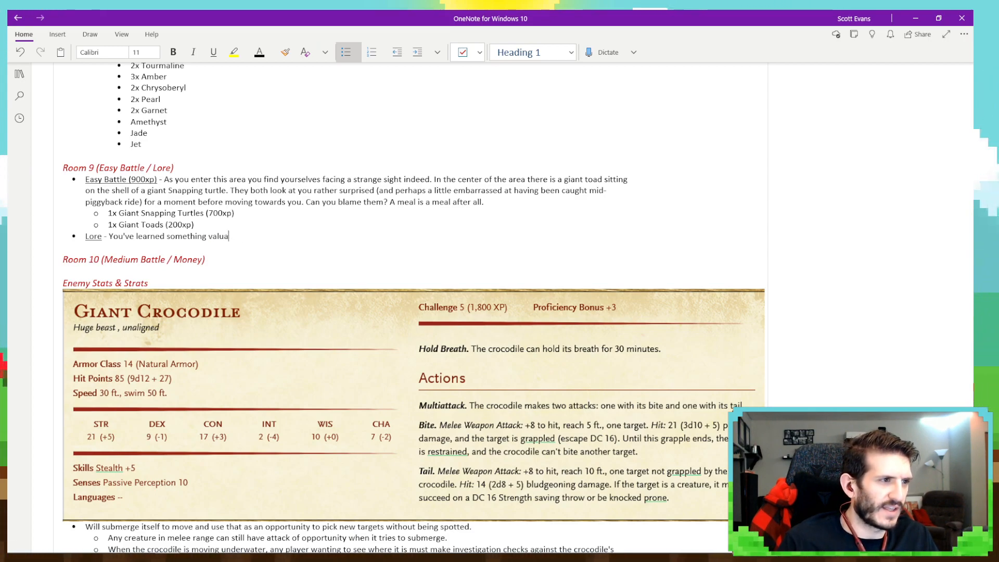
text(ble)
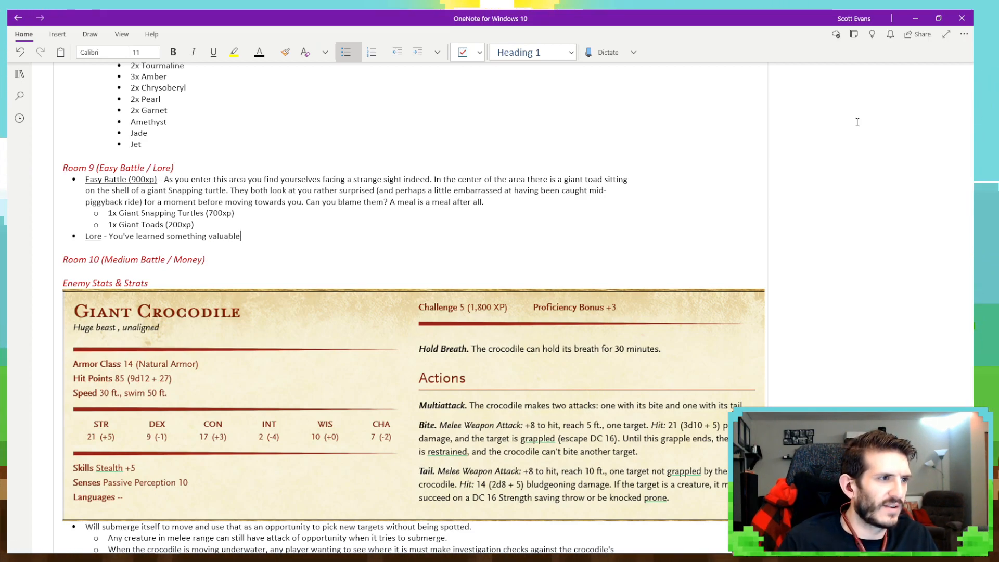
text( today by)
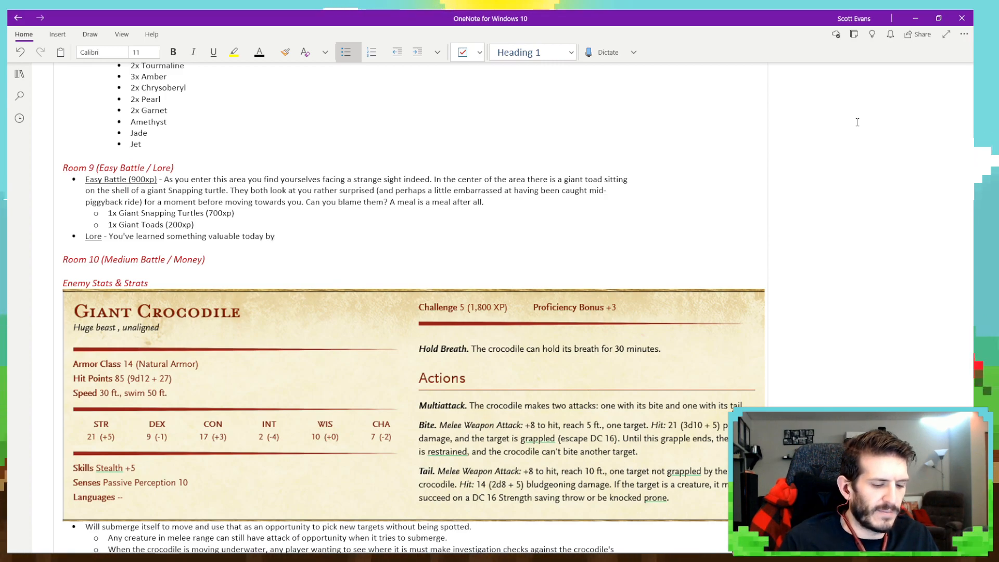
text( seeing that)
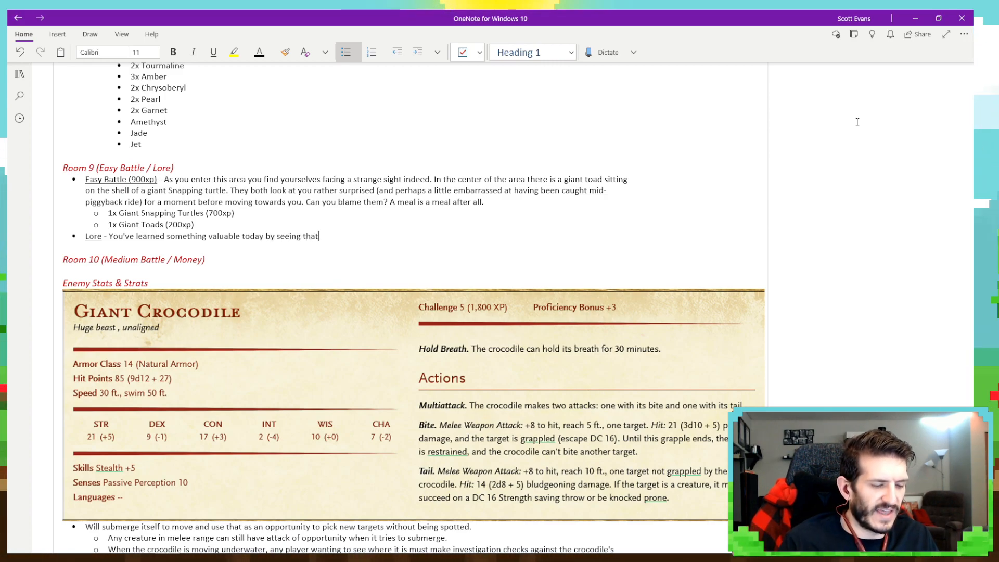
Finish the Room 9 lore sentence with "giant toads do indeed enjoy riding on the shells of giant turtles.".
text( giant to)
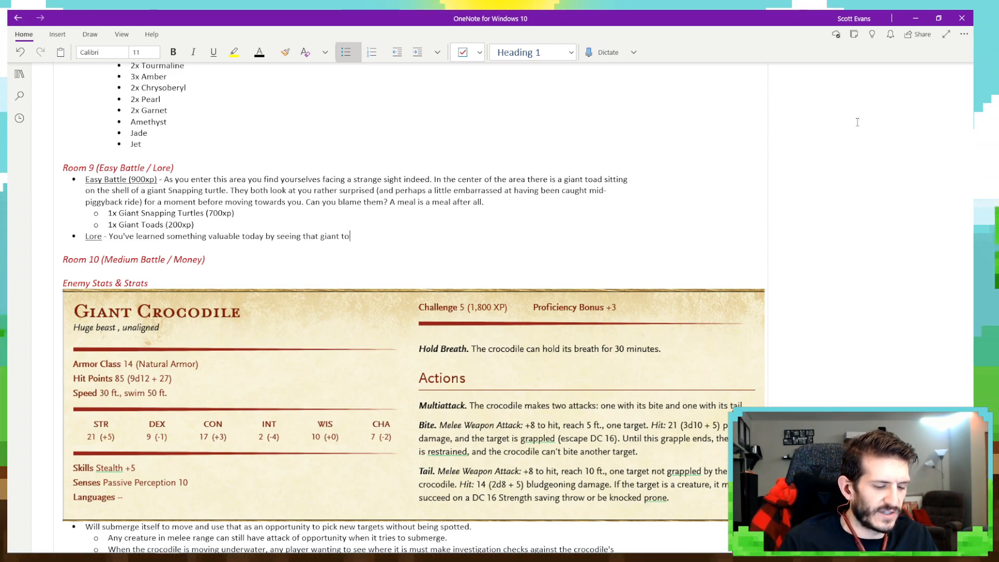
text(ads to)
key(BackSpace)
key(BackSpace)
key(BackSpace)
text(do )
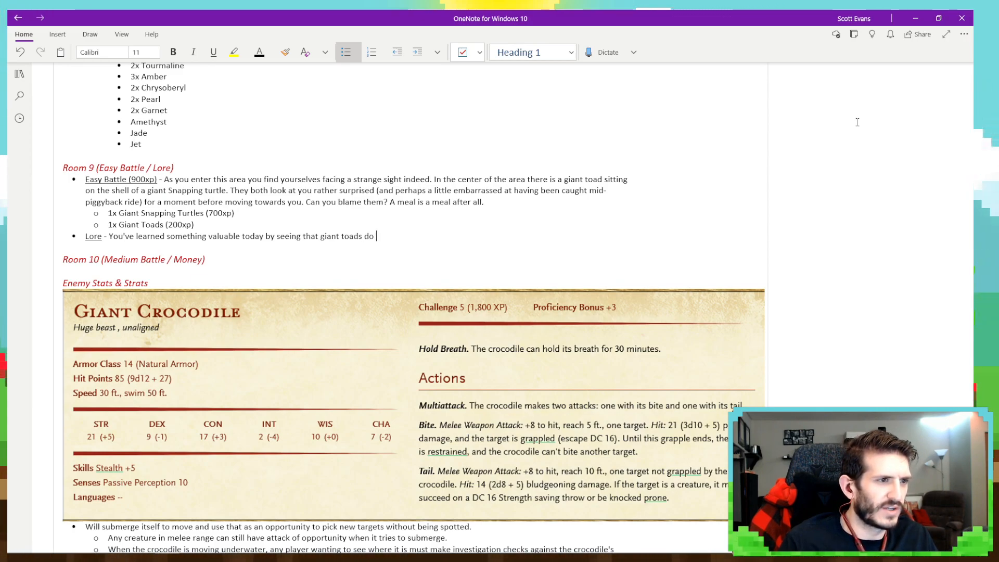
text(indeed enjo)
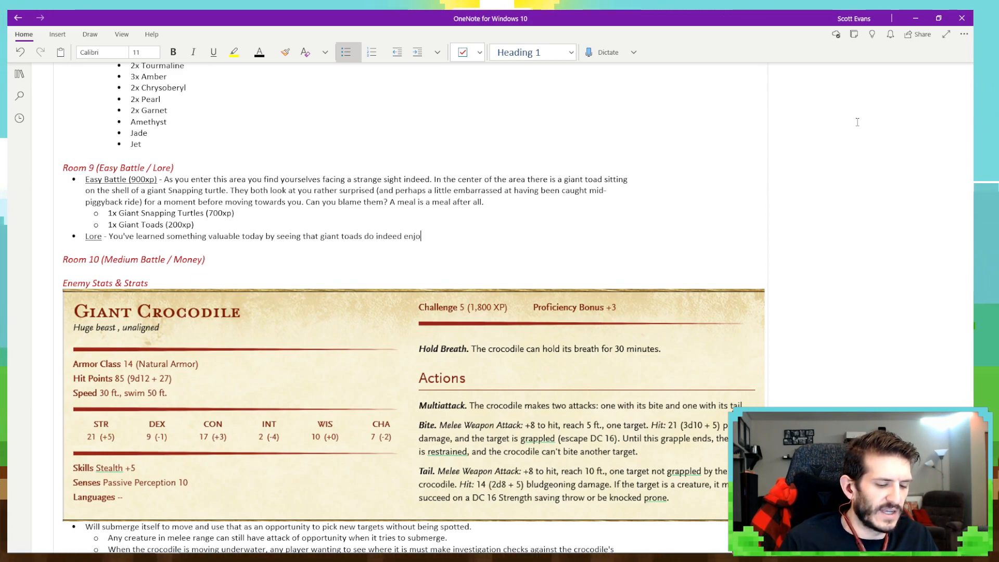
text(y riding on)
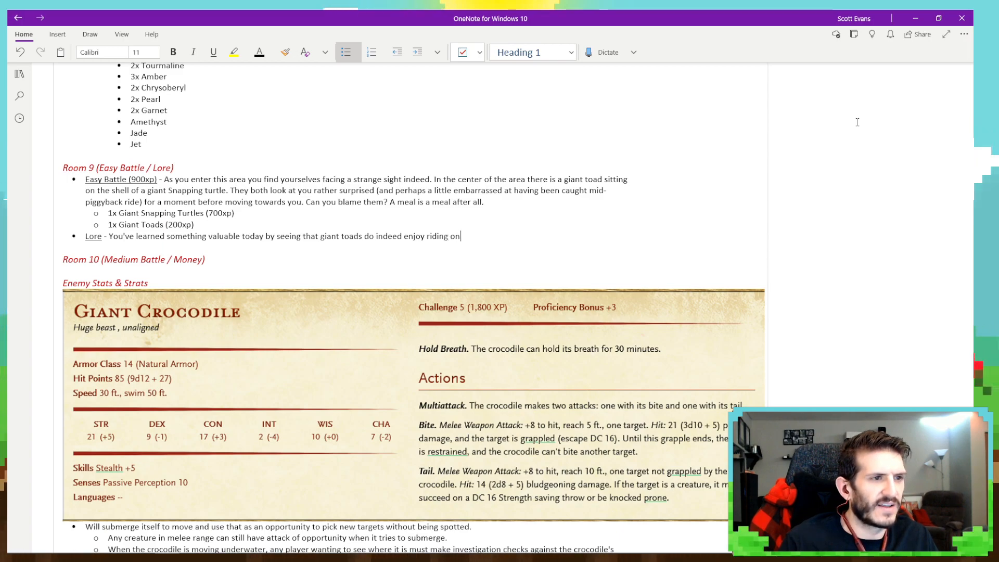
text( the shells of)
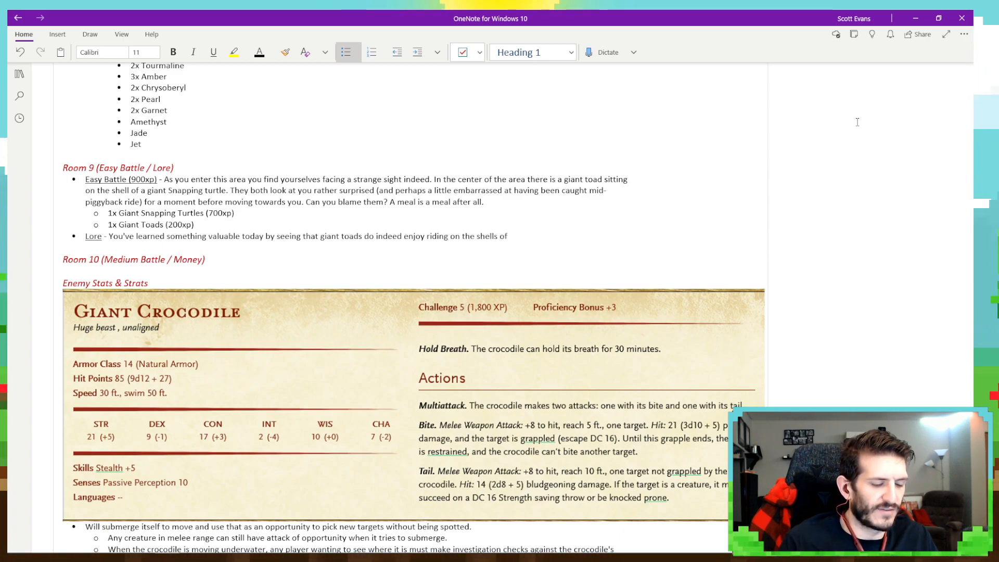
text( giant )
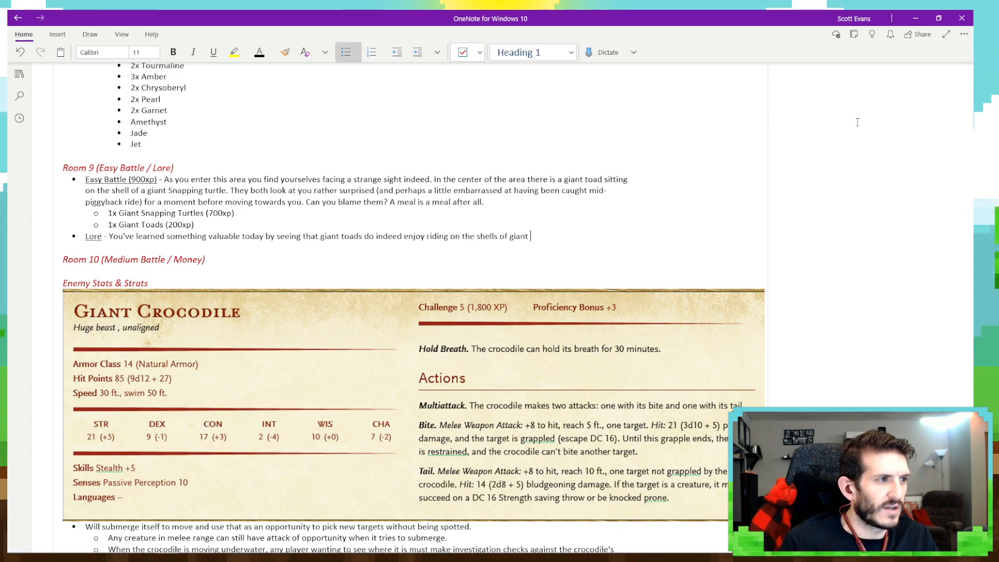
text(turtles.)
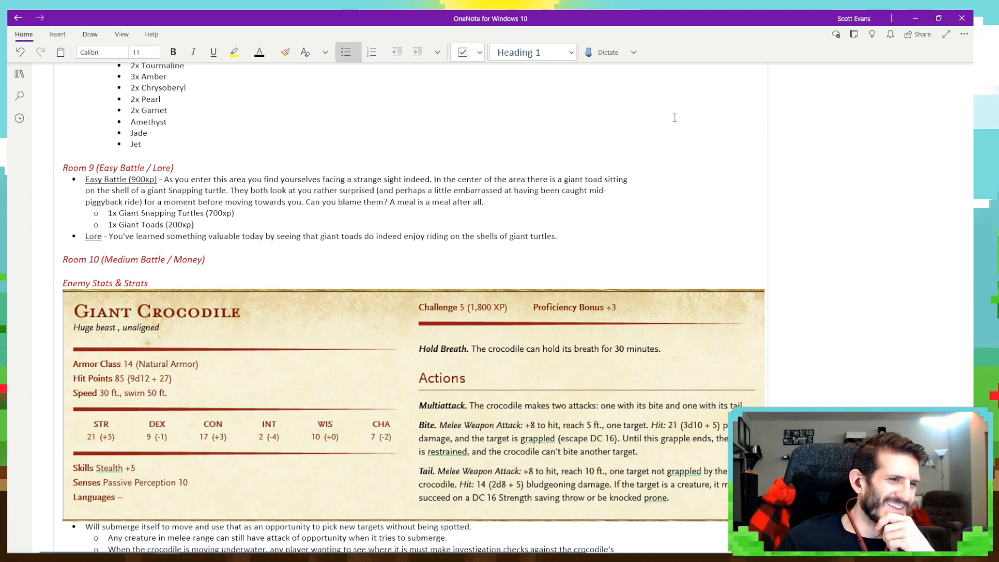
Start a bullet under the Room 10 heading with the underlined text "Medium Battle (".
click(260, 265)
key(Return)
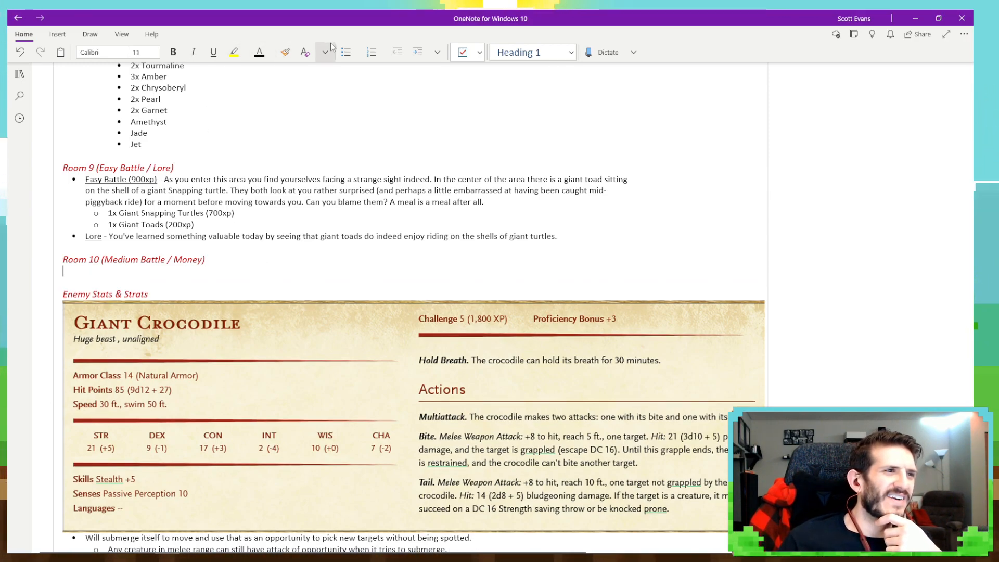
click(346, 52)
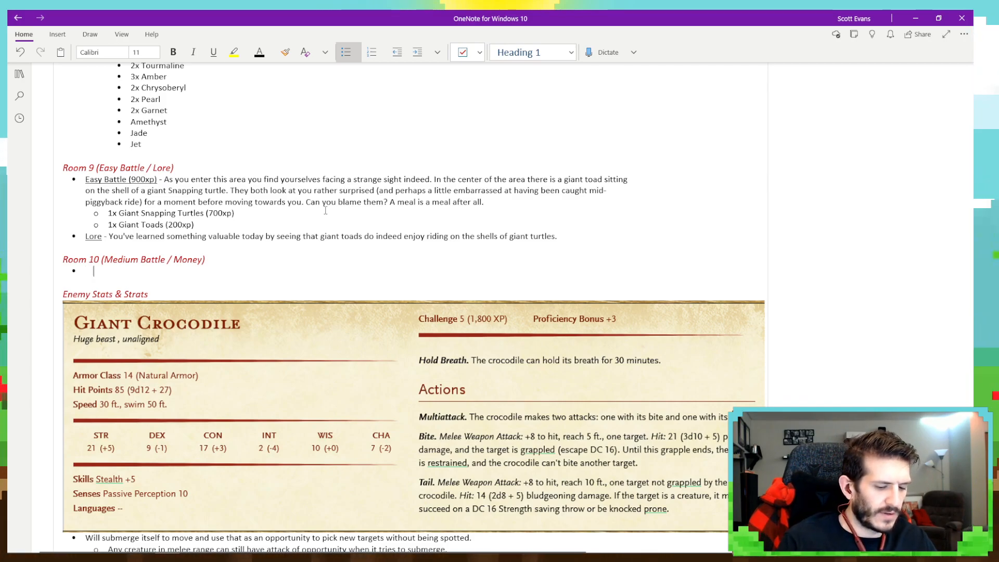
key(ctrl+u)
text(Medium Batt)
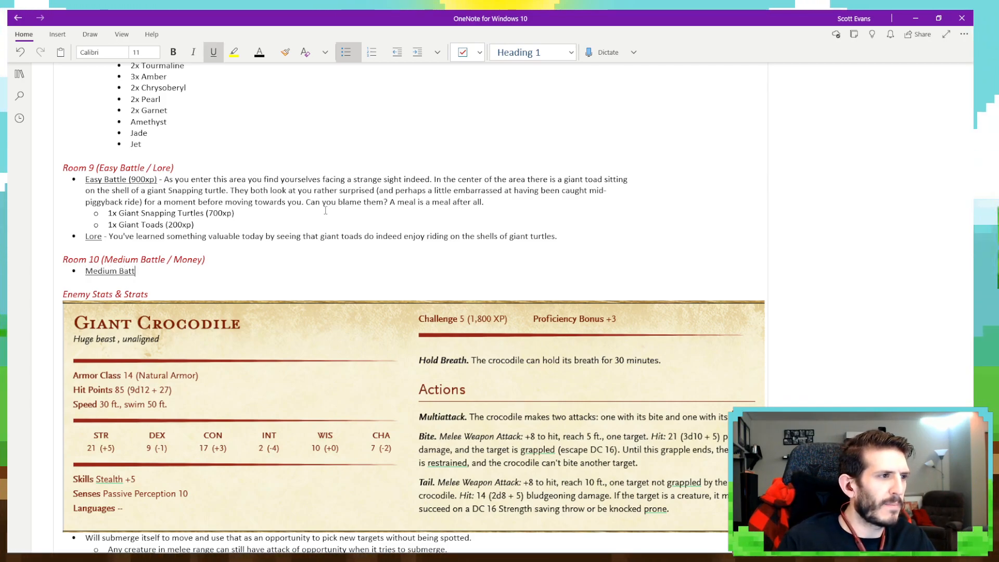
text(le ()
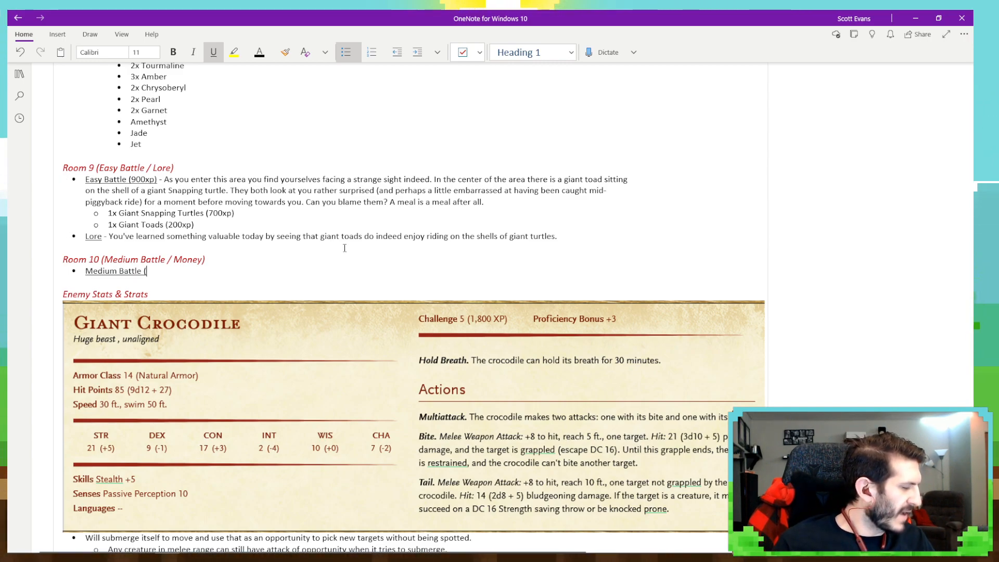
Copy "Giant Crayfish (450xp)" from the Soldiers entry of the Enemies list in the Floor-Wide Notes.
scroll(229, 244, up, 1)
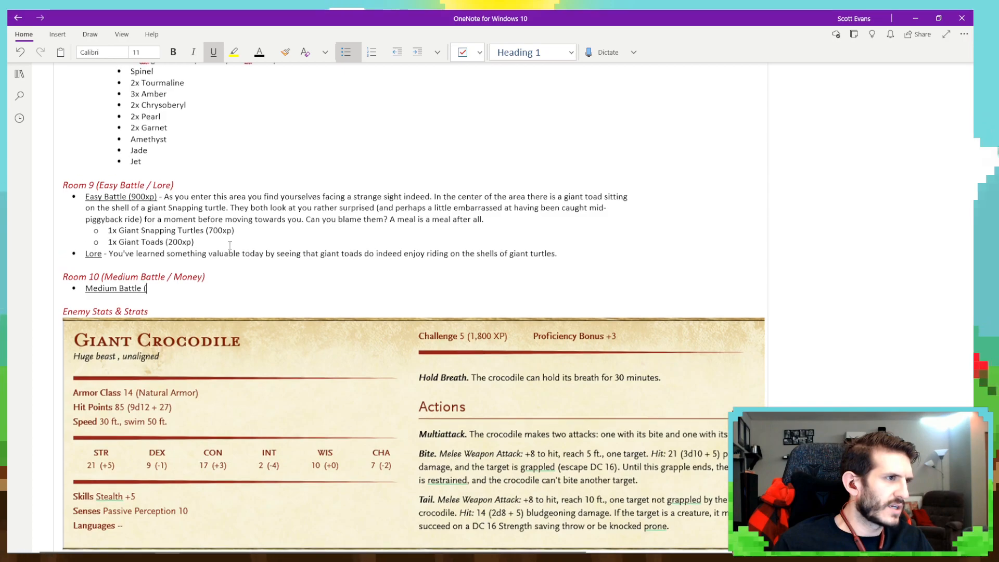
scroll(230, 245, up, 10)
scroll(289, 269, up, 8)
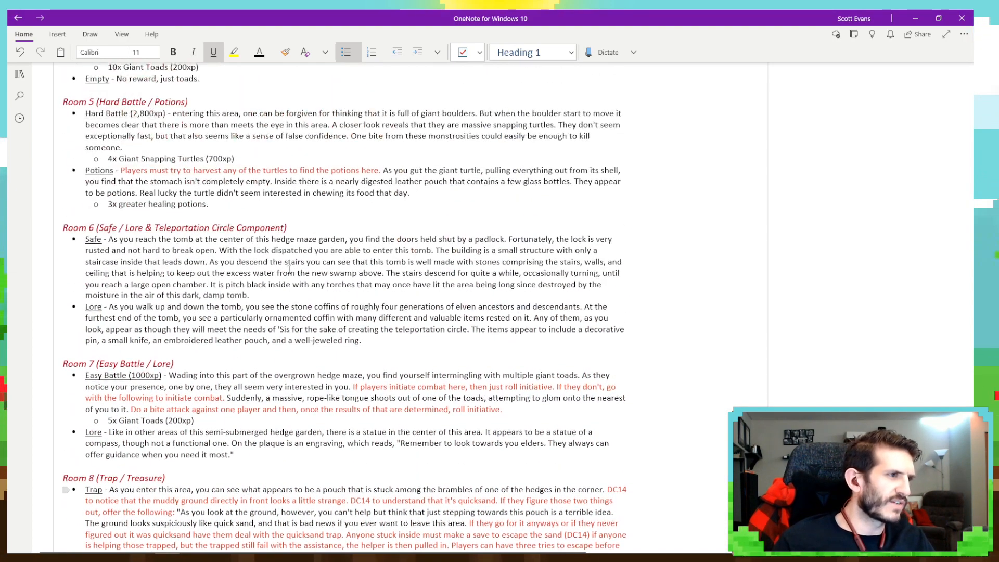
scroll(289, 269, up, 5)
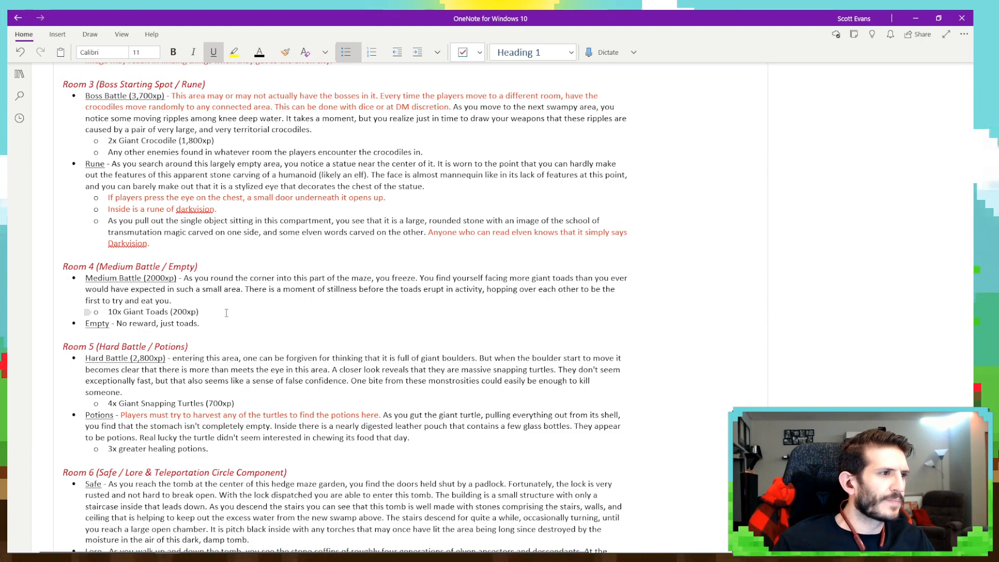
scroll(221, 324, up, 20)
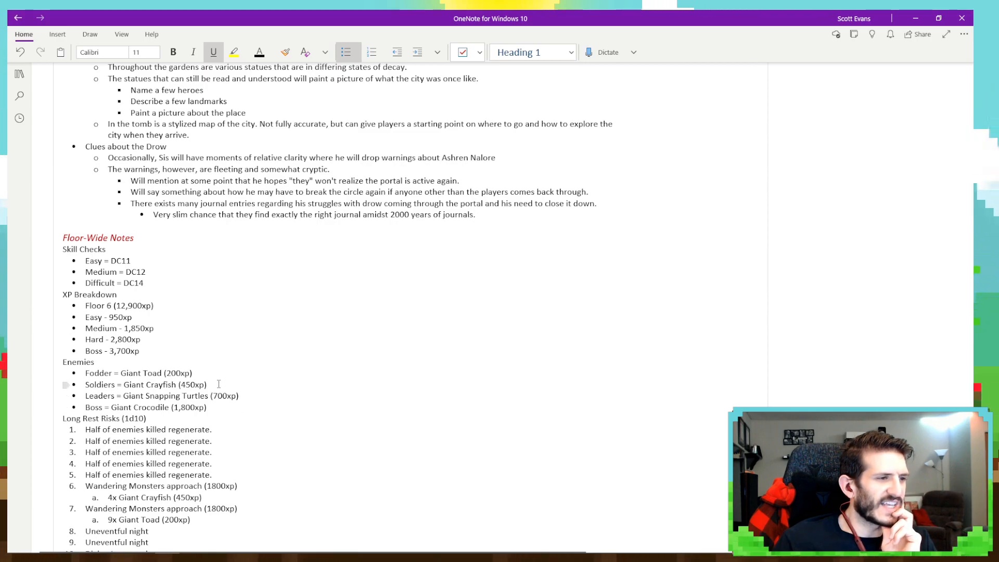
drag(217, 382, 124, 385)
key(ctrl+c)
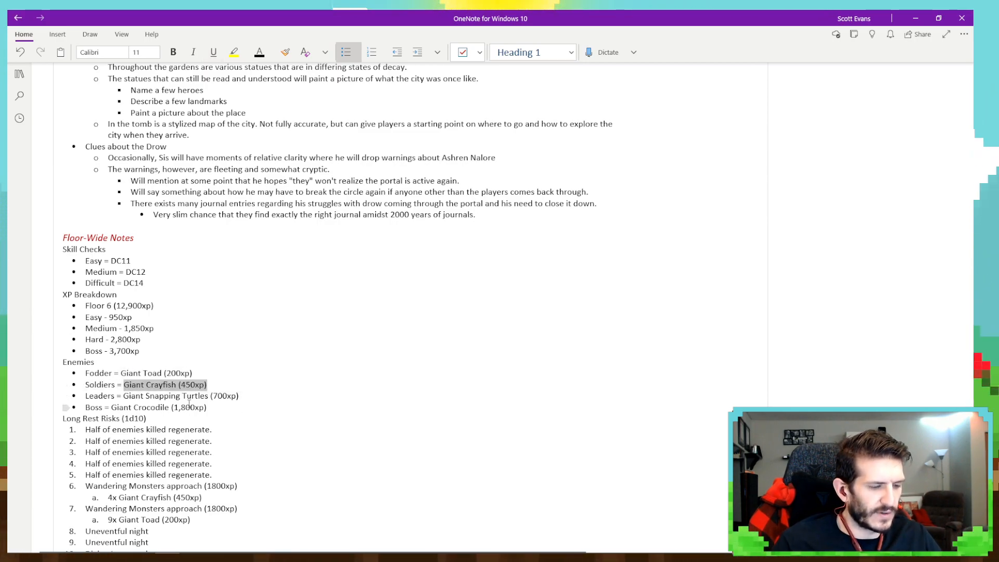
Complete the Room 10 battle label with "1800xp)" and follow it with a dash that is not underlined.
scroll(294, 417, down, 2)
scroll(294, 417, down, 20)
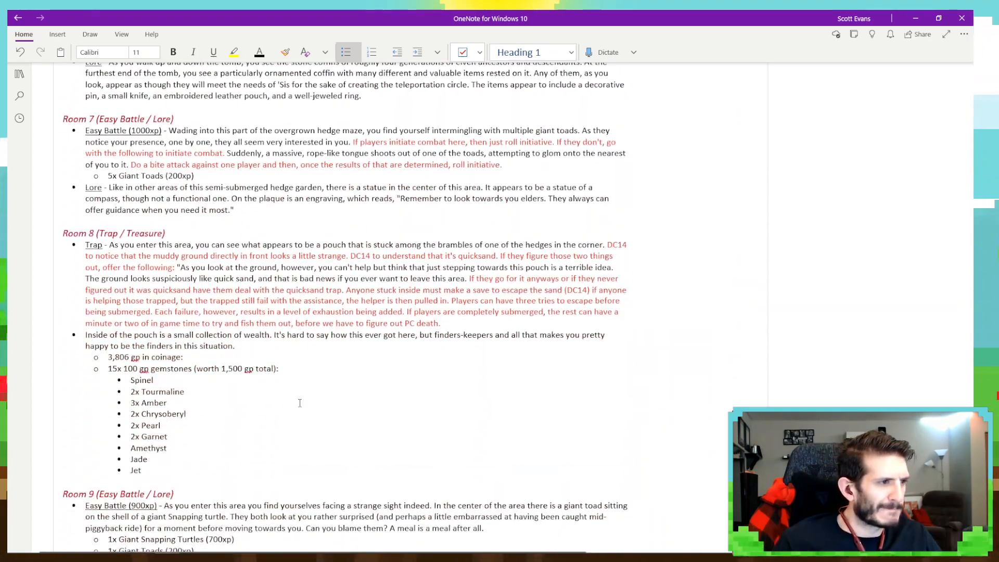
scroll(300, 403, down, 6)
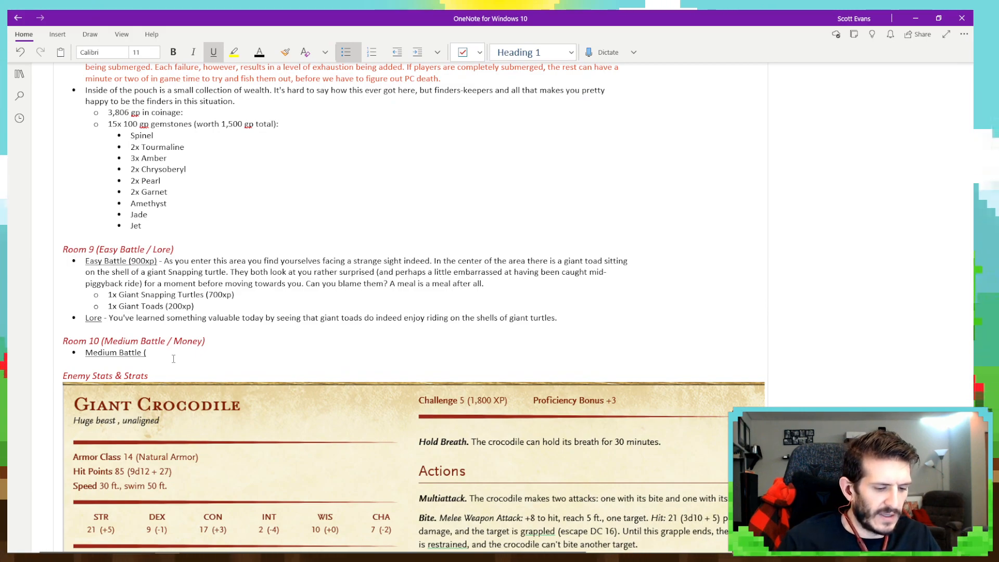
text(1800)
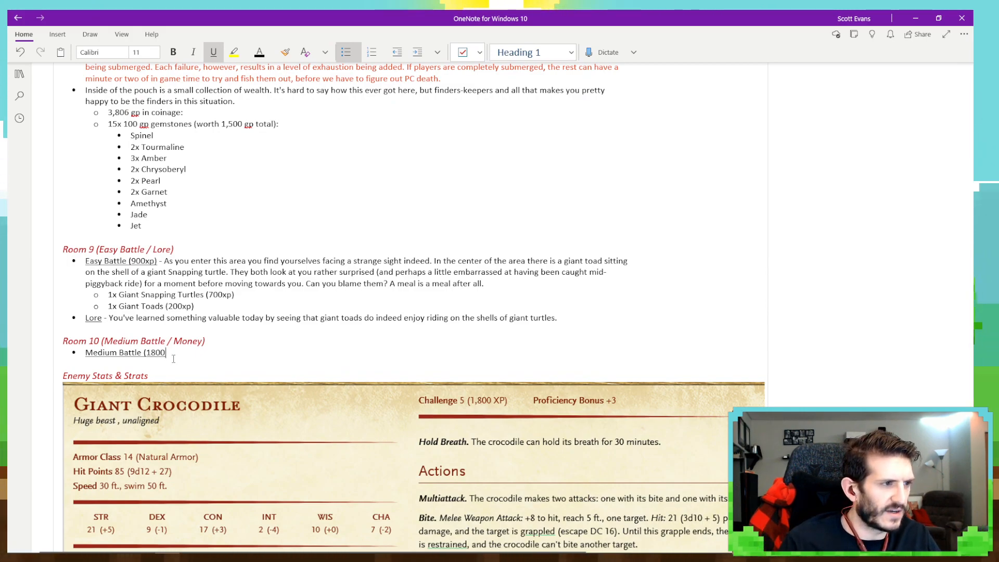
text(xp))
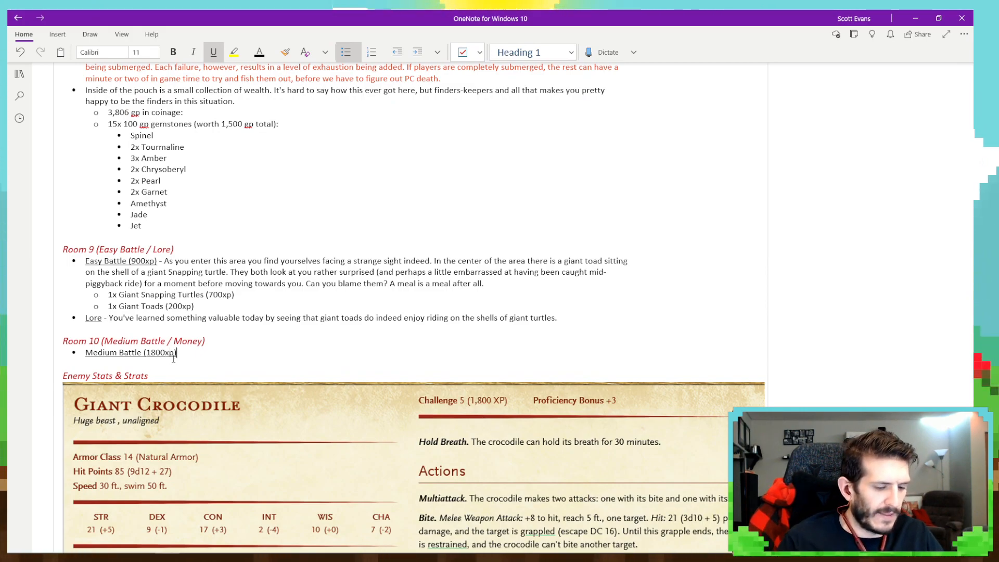
key(ctrl+u)
text(-)
Add a sub-bullet under the Room 10 Medium Battle reading "4x Giant Crayfish (450xp)", using the copied enemy text.
key(Return)
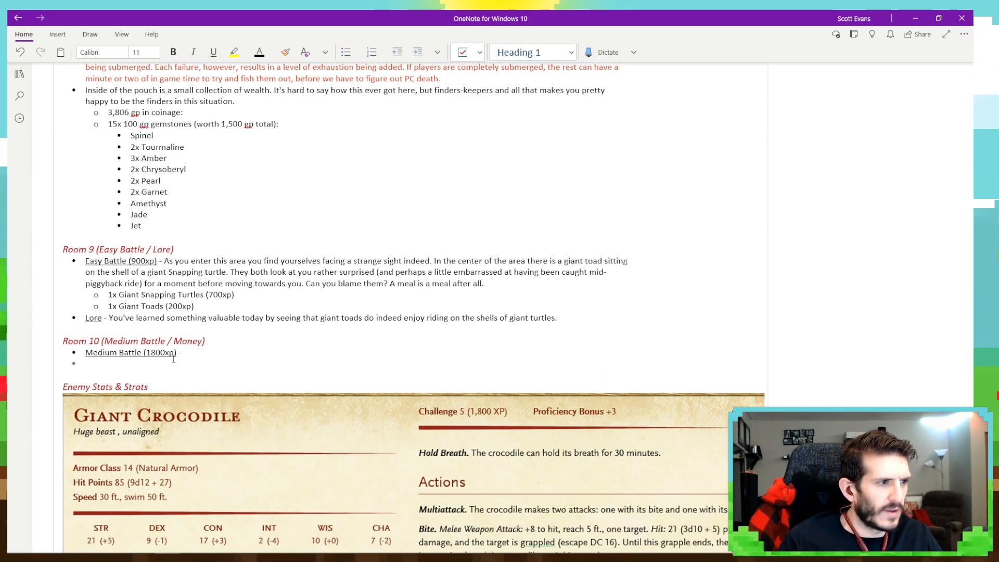
key(Tab)
text(4x)
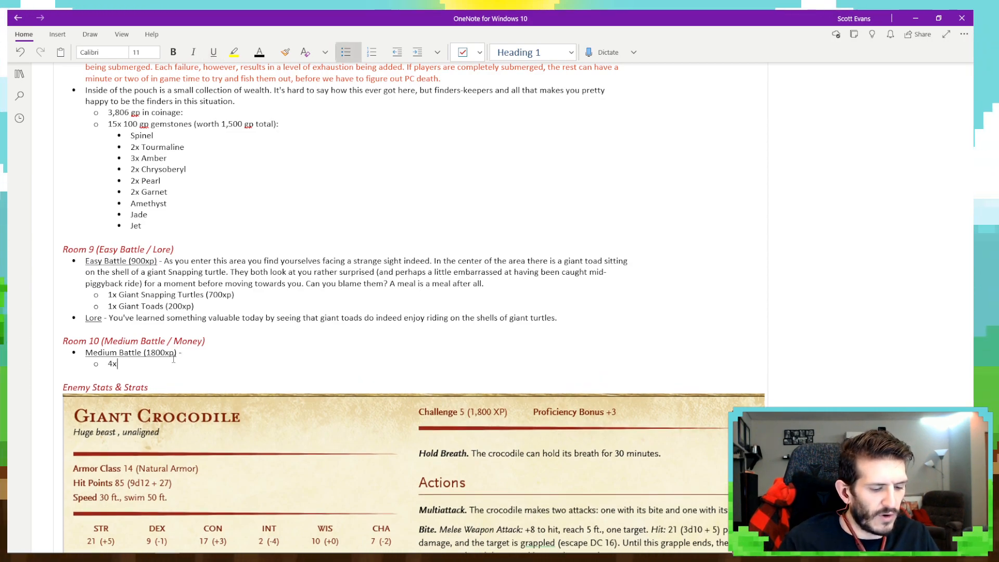
key(ctrl+v)
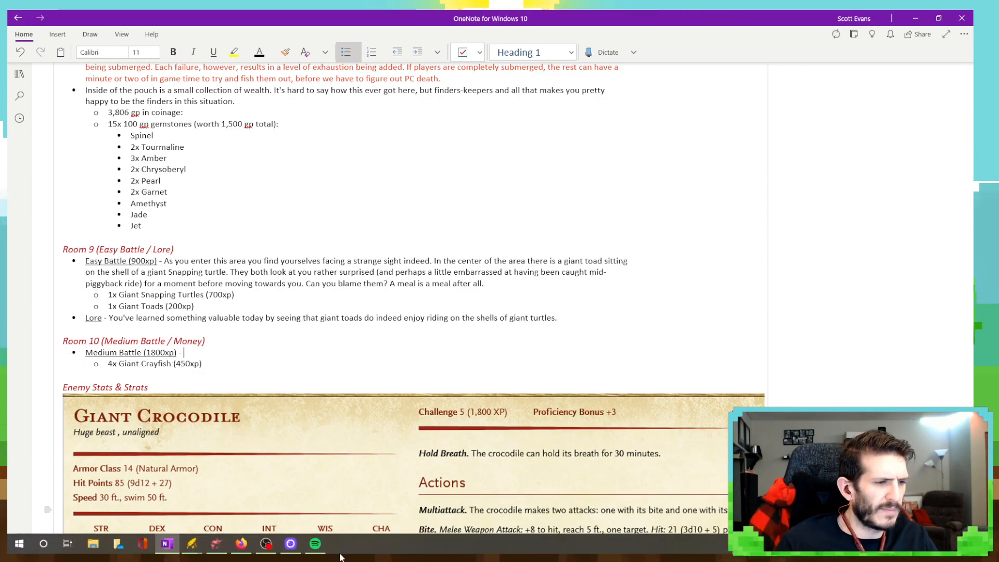
Check room 10 on the Dungeondraft map, and start the Room 10 Medium Battle description with "Wading through the water of this area, you can see the".
click(215, 548)
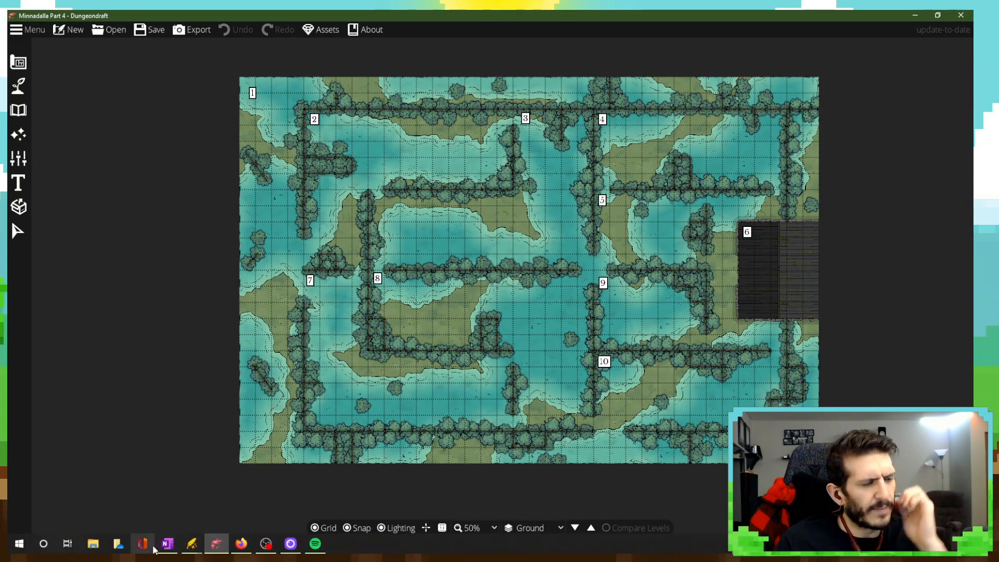
click(168, 544)
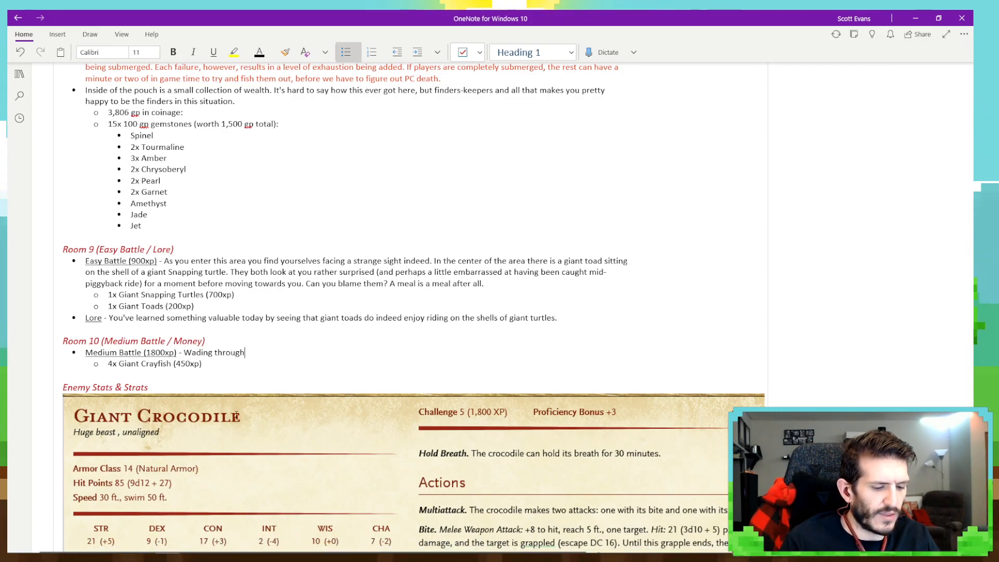
text(ater of this a)
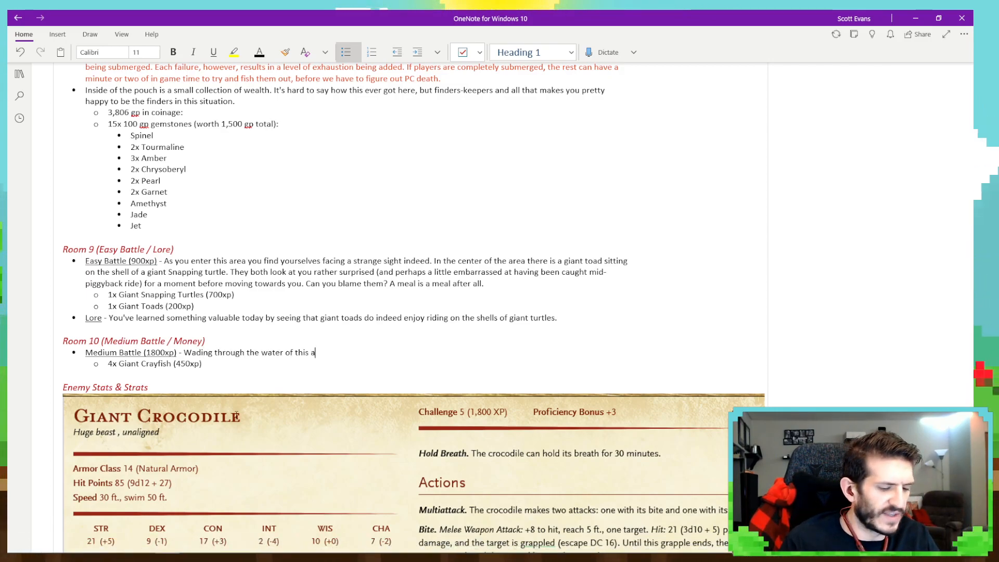
text(rea, you )
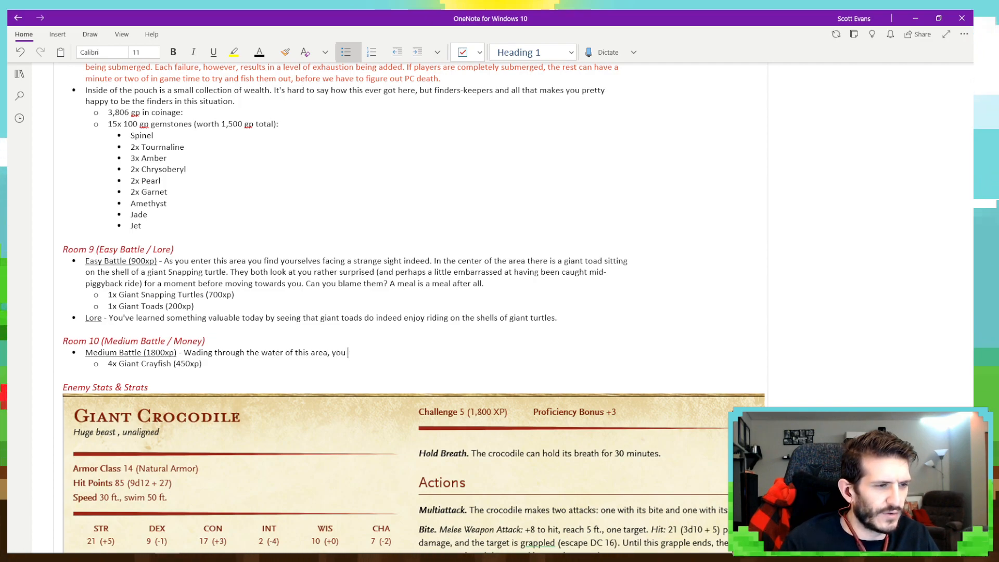
text(can see the cra)
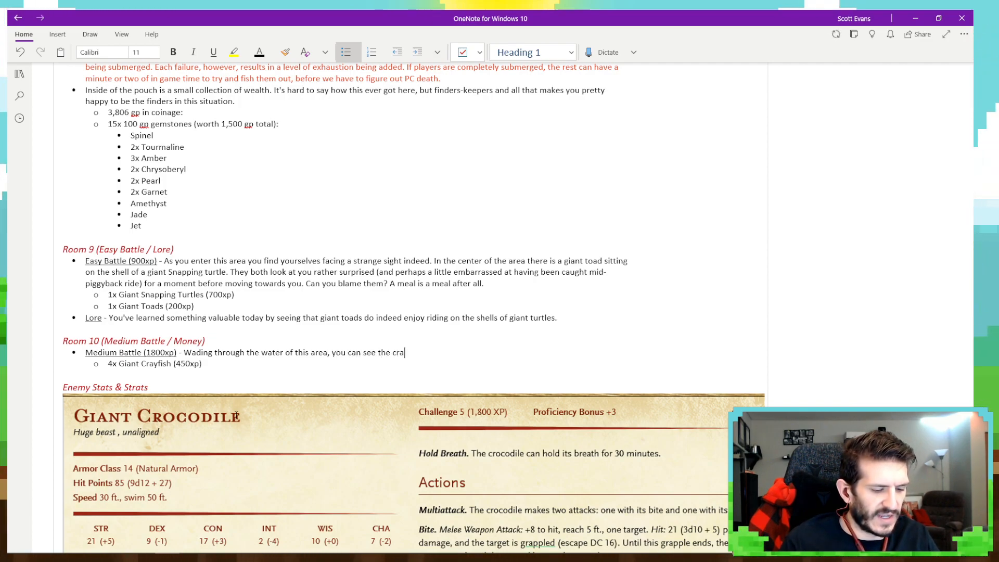
Finish the first sentence of the Room 10 battle description with "carapaces of four giant crayfish.".
text(pases)
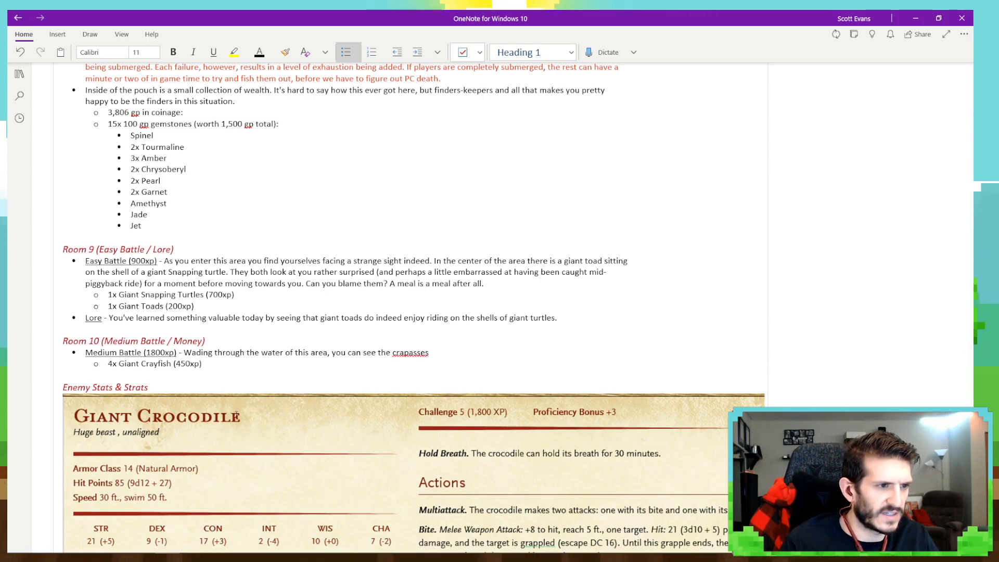
key(BackSpace)
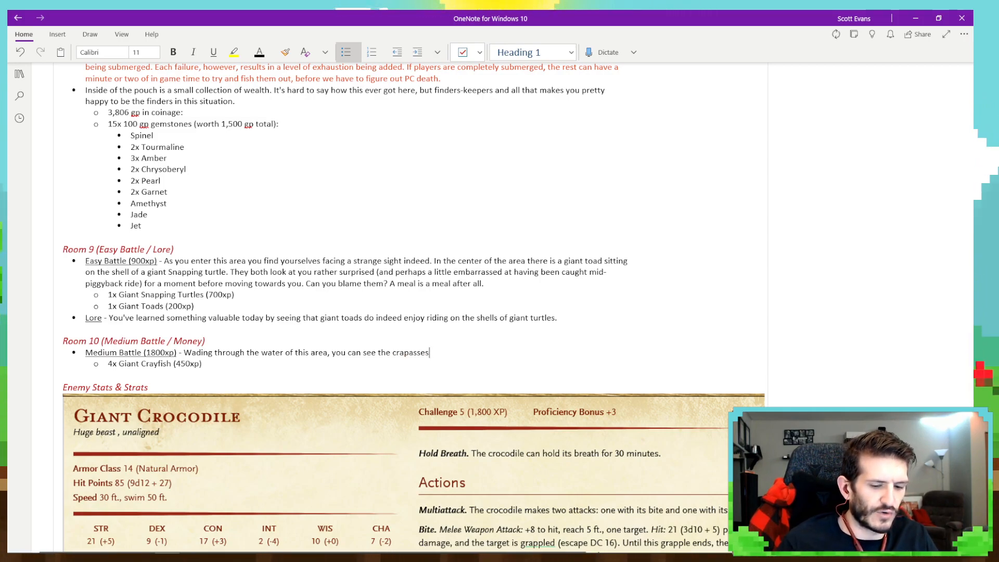
key(BackSpace)
key(BackSpace)
key(BackSpace)
key(BackSpace)
key(BackSpace)
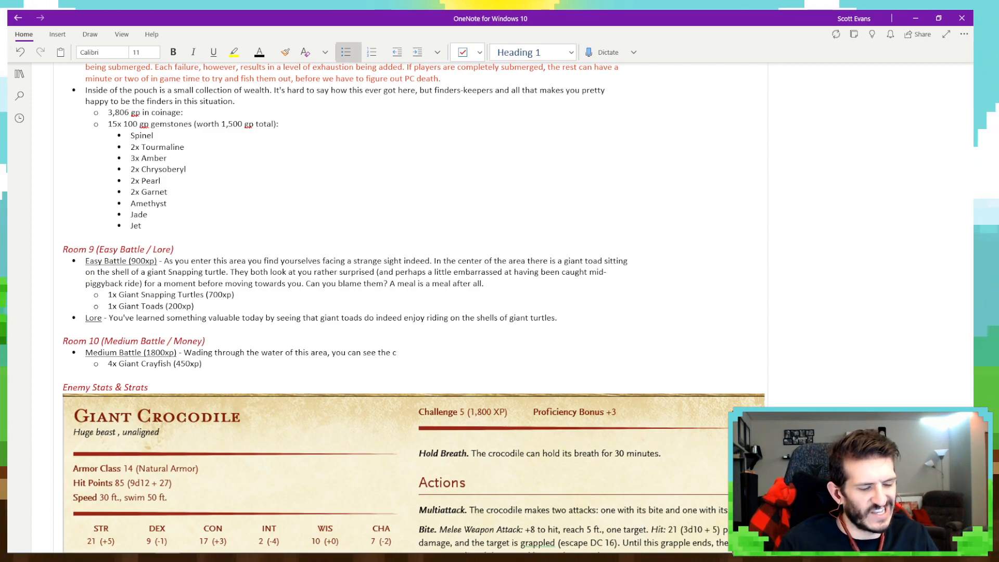
text(arapas)
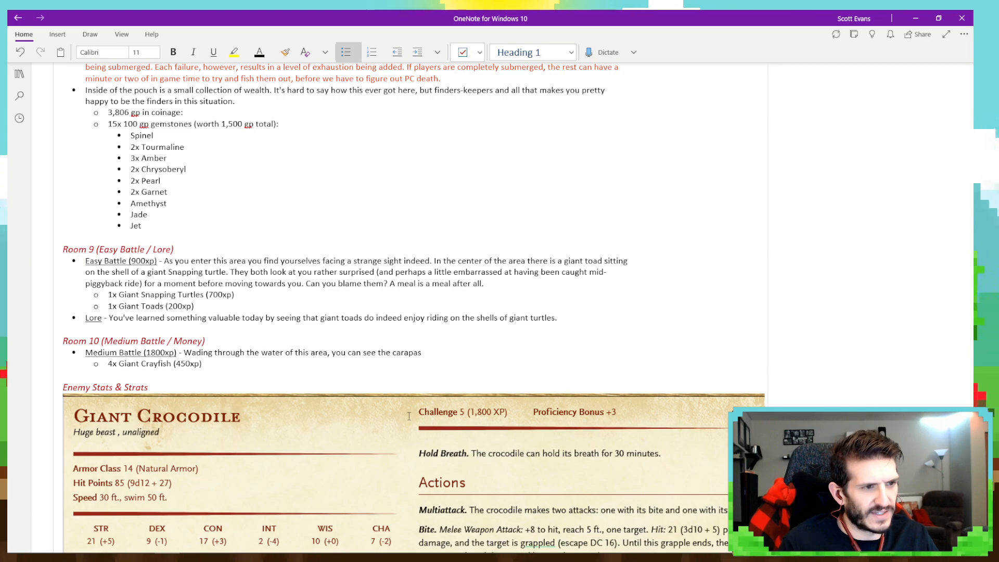
key(BackSpace)
text(ce )
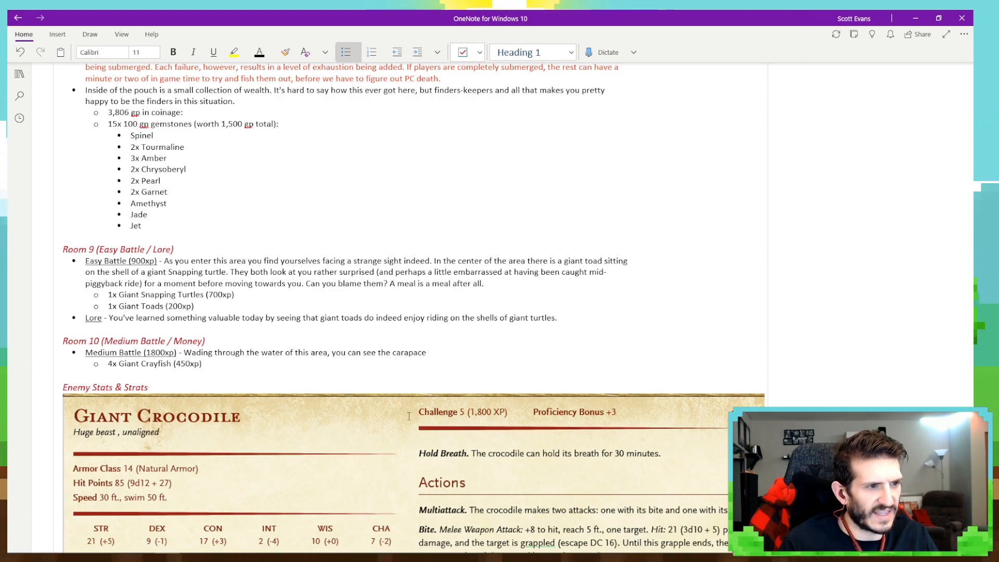
text(s )
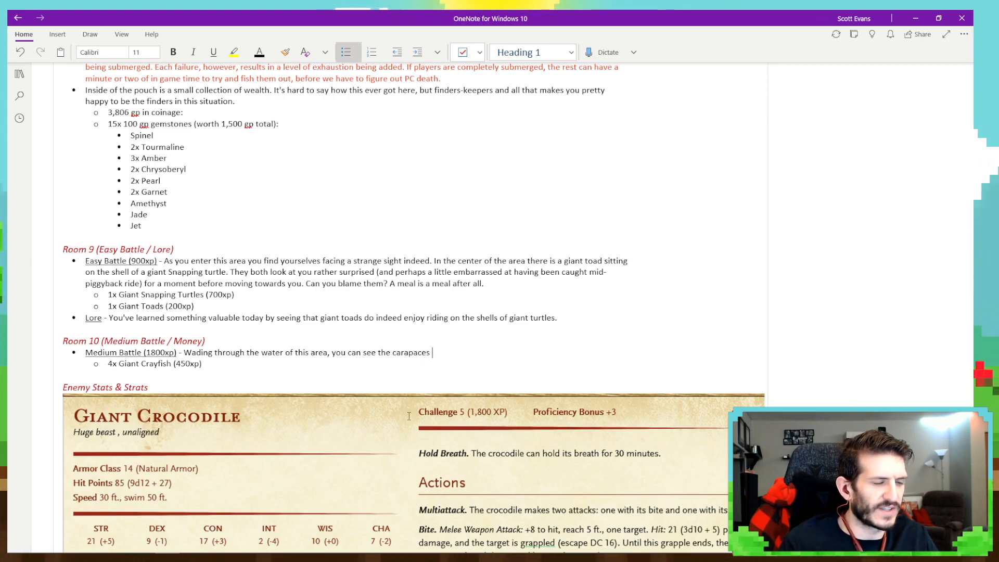
text(of)
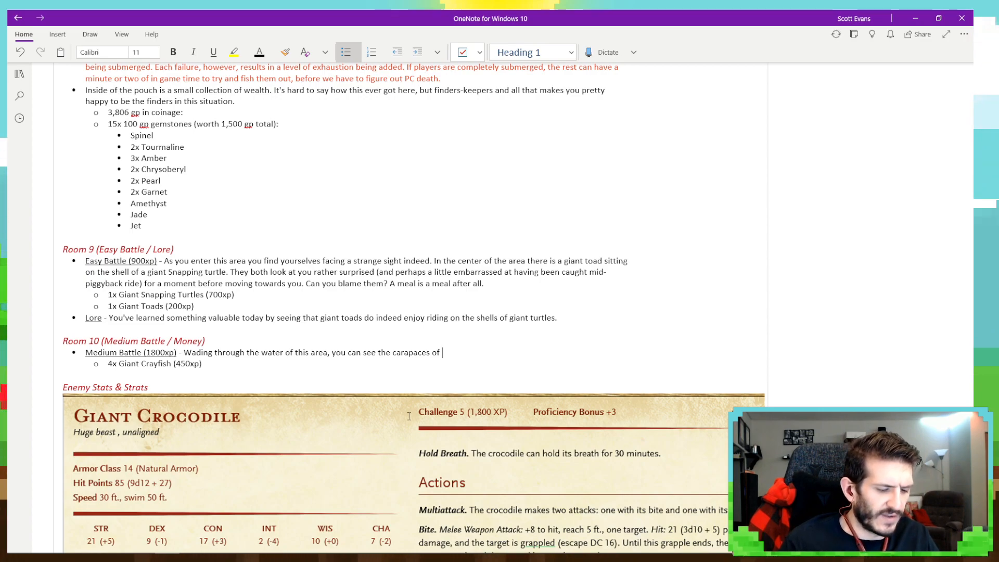
text( four g)
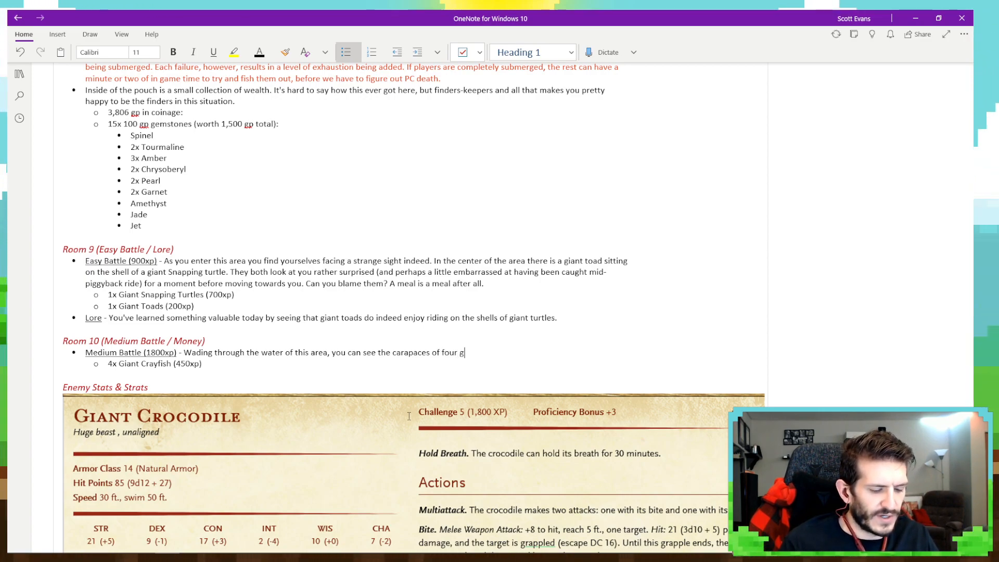
text(iant crayfish.)
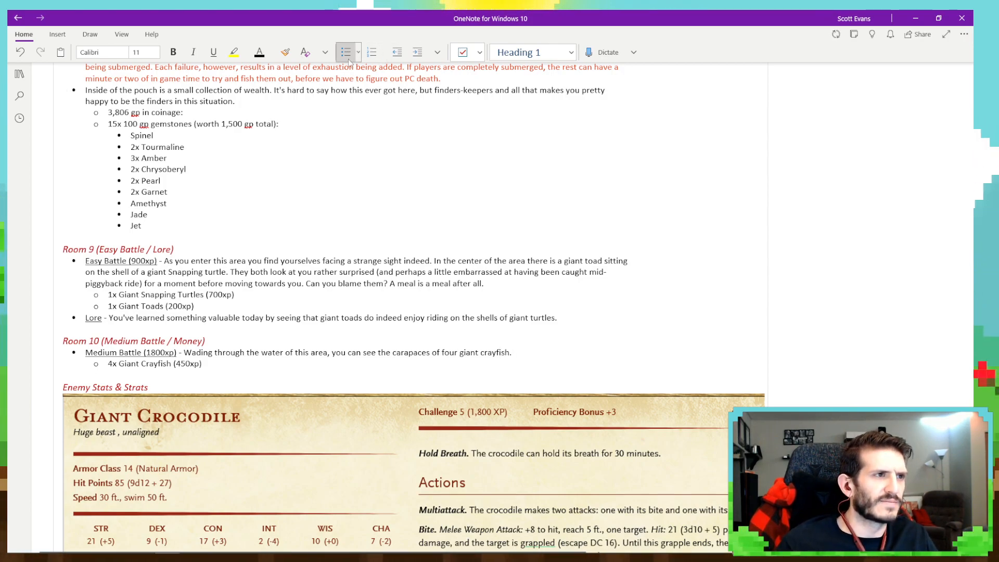
Append "Players can try and sneak past since the crawfish are hunting in the water and distracted." to the Room 10 battle description in red-orange text.
click(259, 53)
click(369, 115)
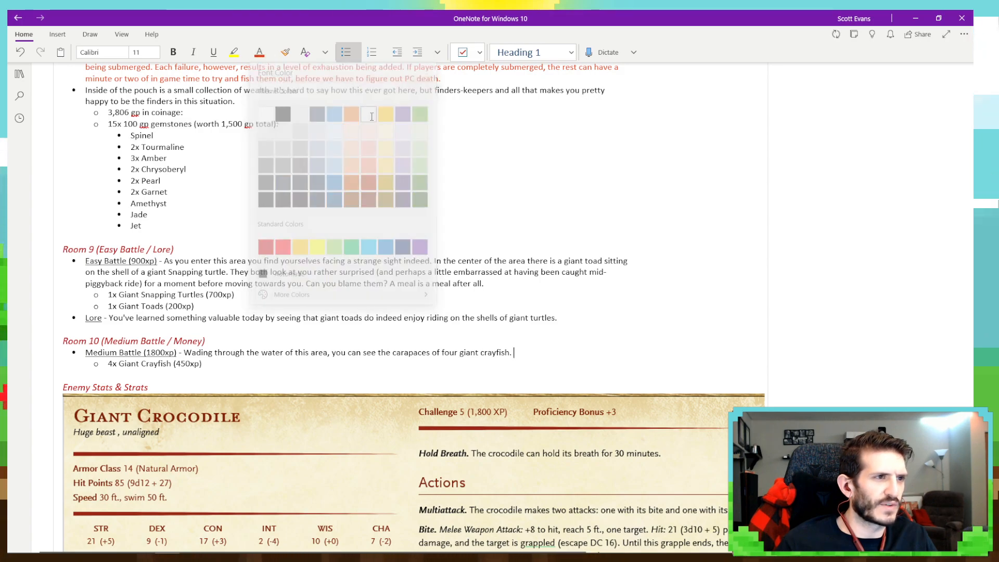
text(sh. Players )
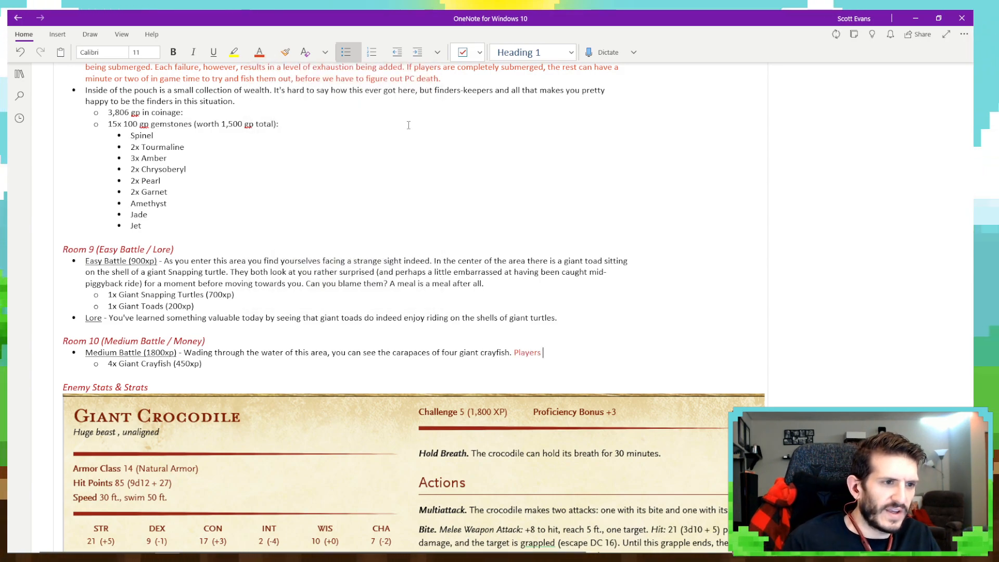
text(can try and sneak pa)
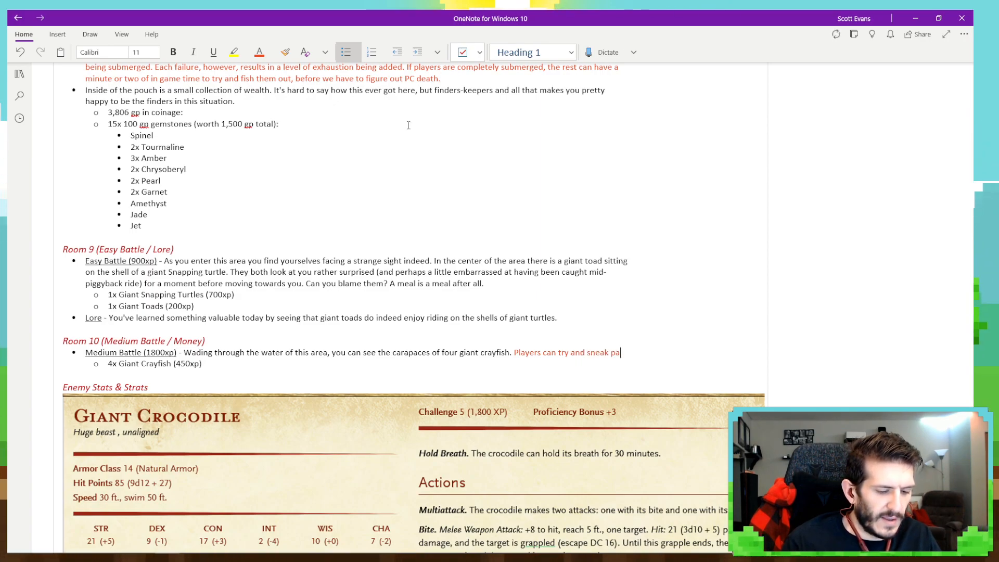
text(st since the)
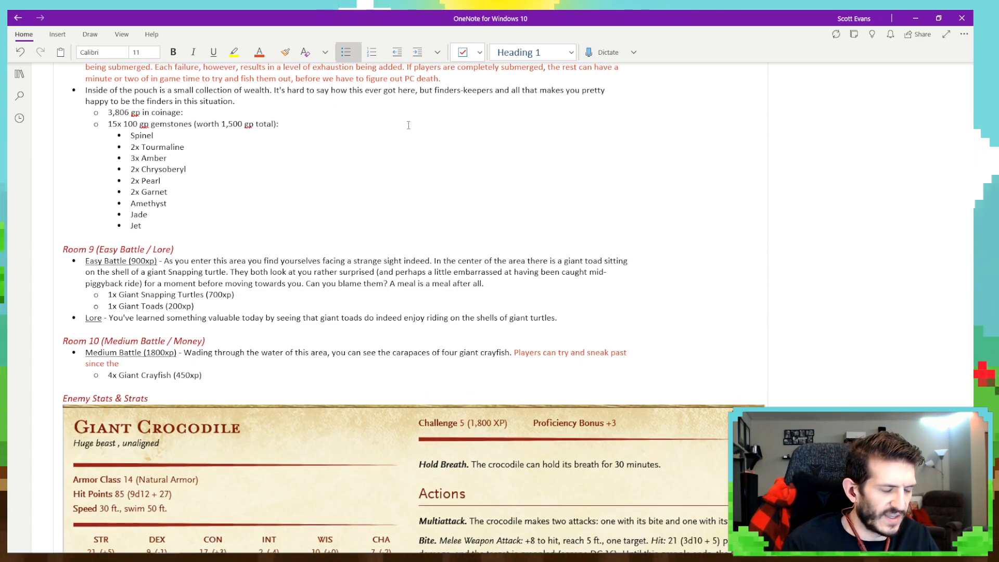
text( crawfish)
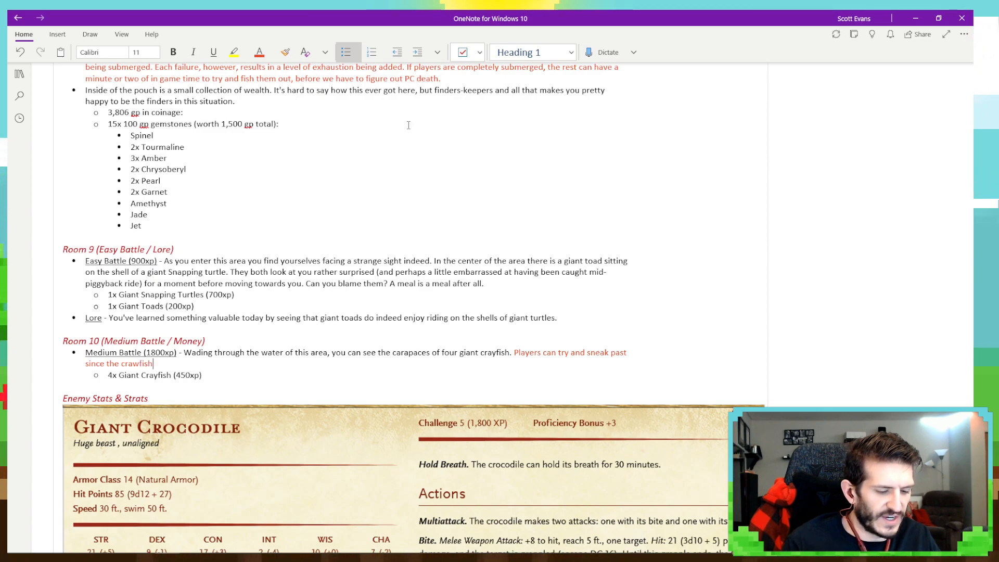
text( are hunting)
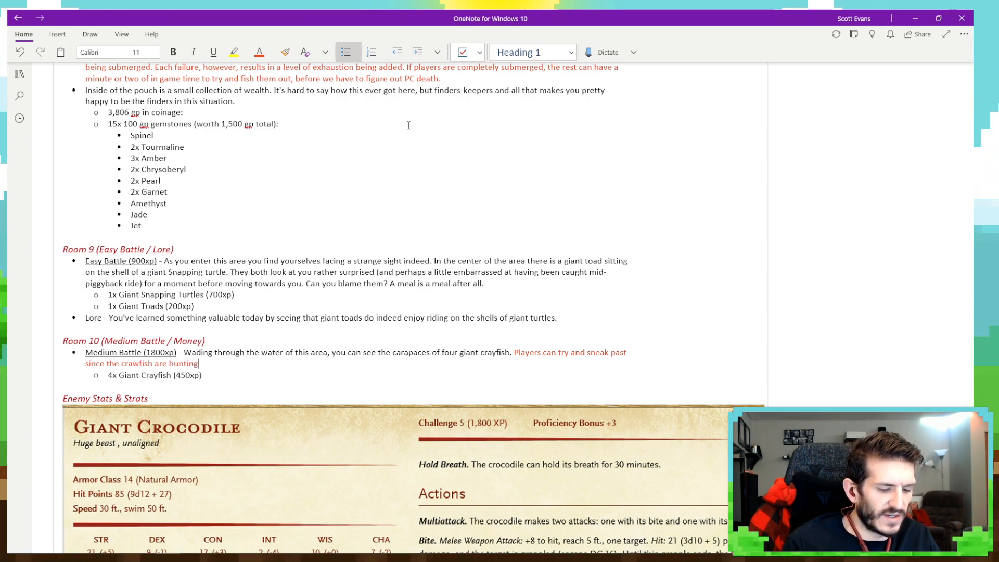
text( in the water and distracted.)
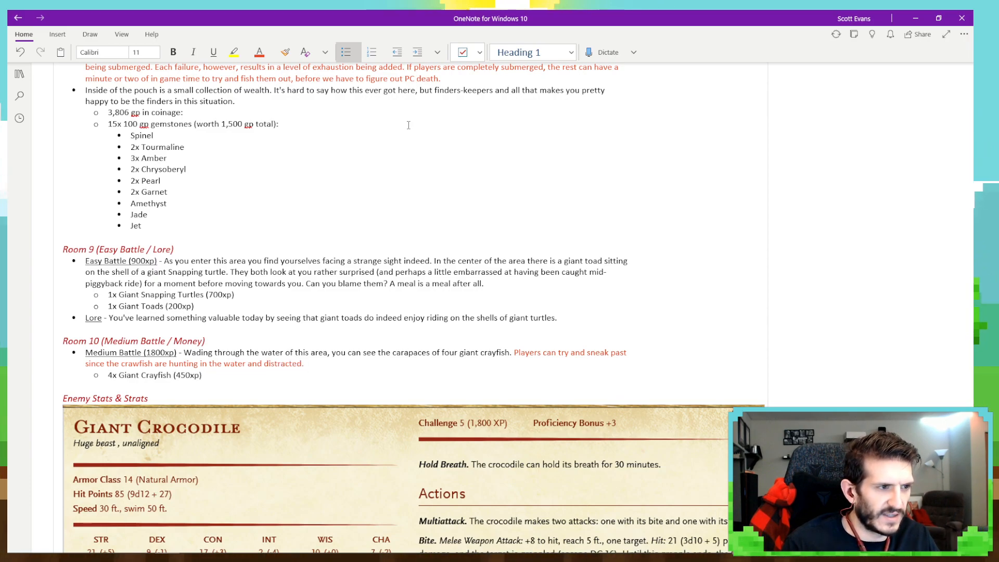
Add "DC12. If they fail:" after the sneaking note in the same red-orange text.
text( DC)
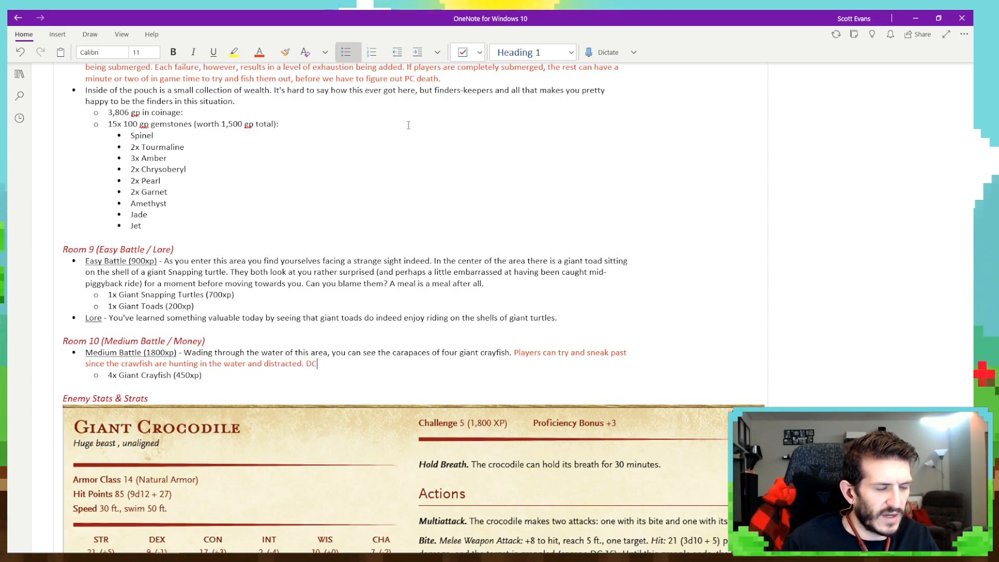
text(12)
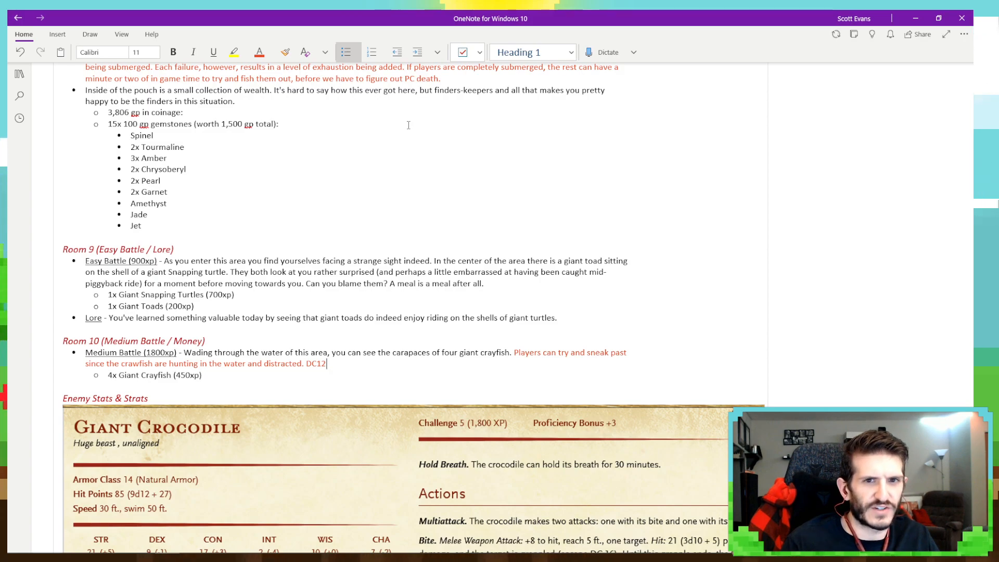
text(.)
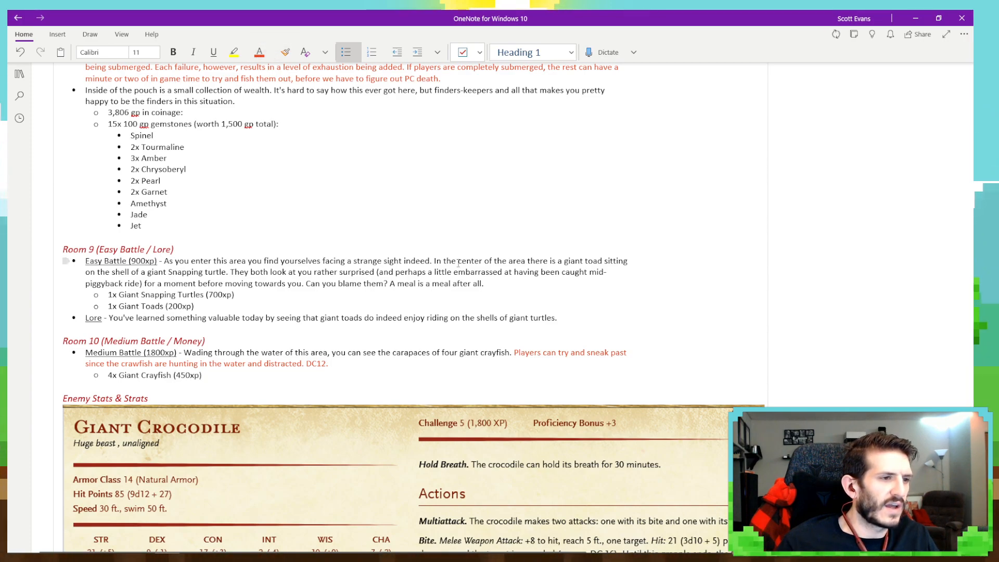
text(If they )
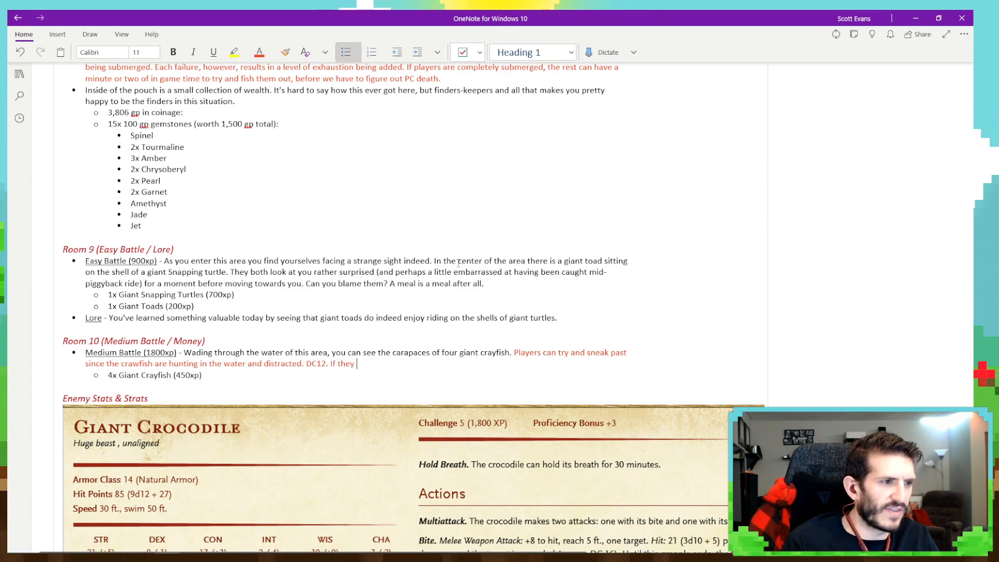
text(fail:)
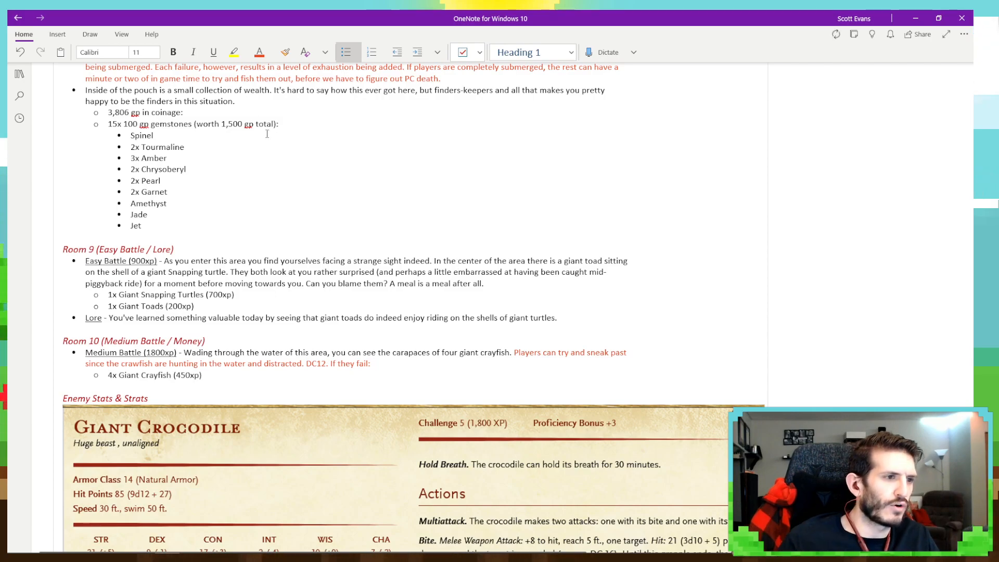
Switch the font colour back to black and begin the failure text with "Unfortunately,".
click(267, 52)
click(291, 116)
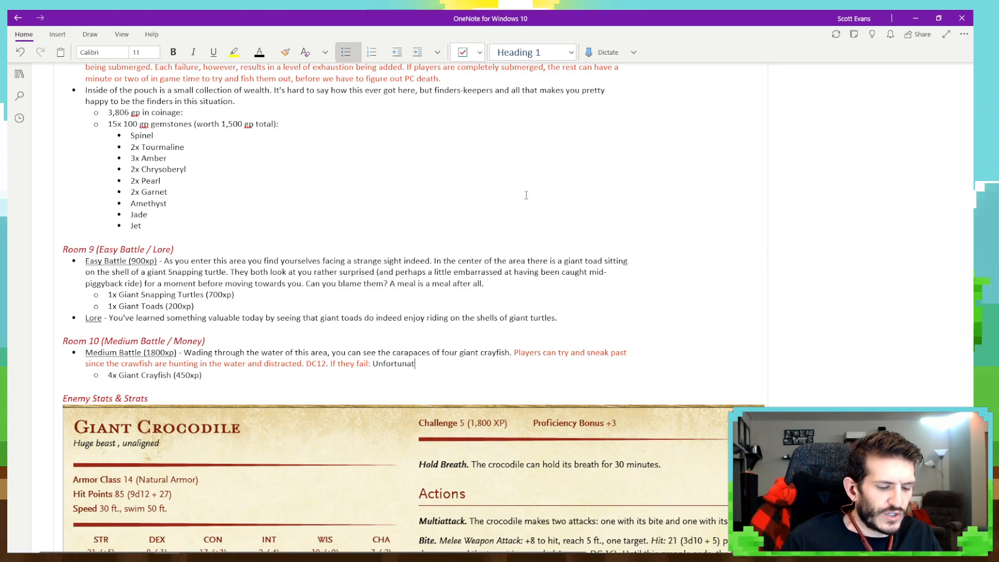
text(Unfortunatle)
key(BackSpace)
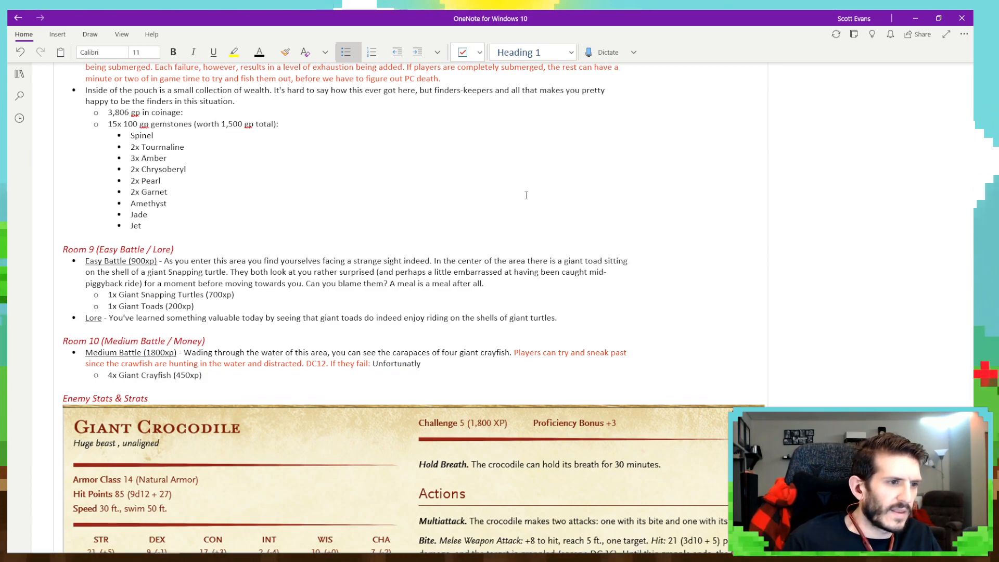
key(BackSpace)
key(BackSpace)
text(t)
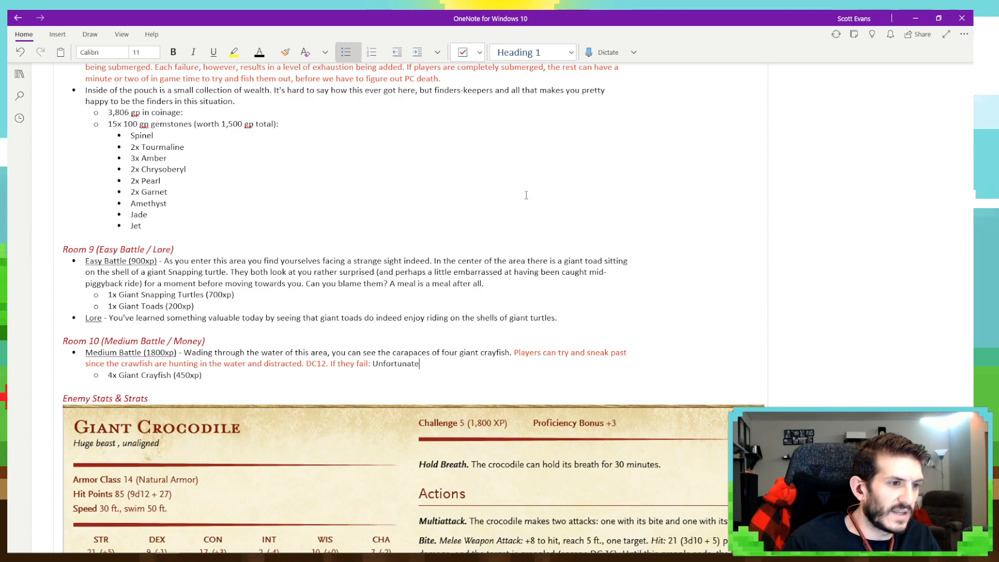
text(ely)
key(BackSpace)
text(,)
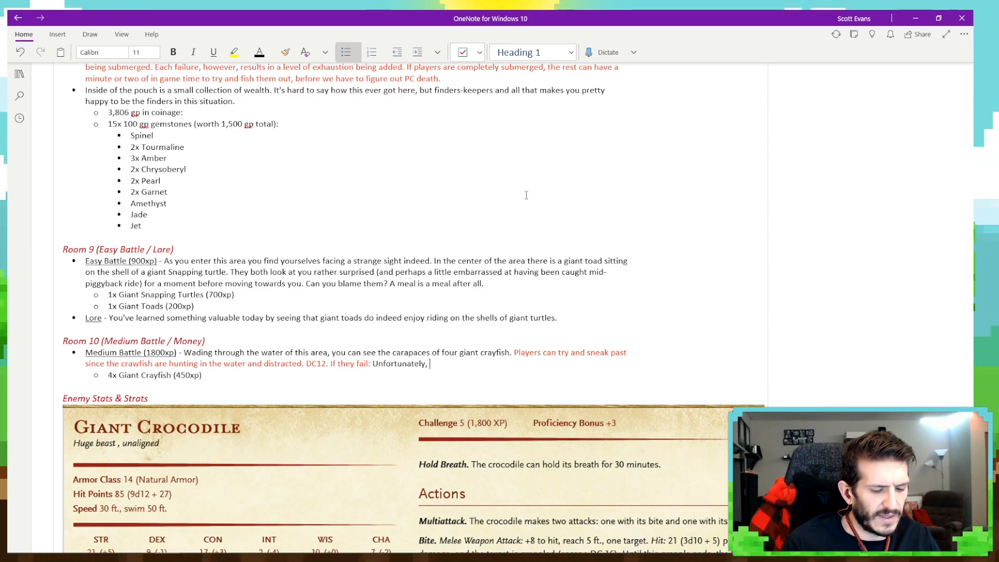
Continue the Room 10 failure text with "your own splashing through the", correcting the misspelled words.
text( you own)
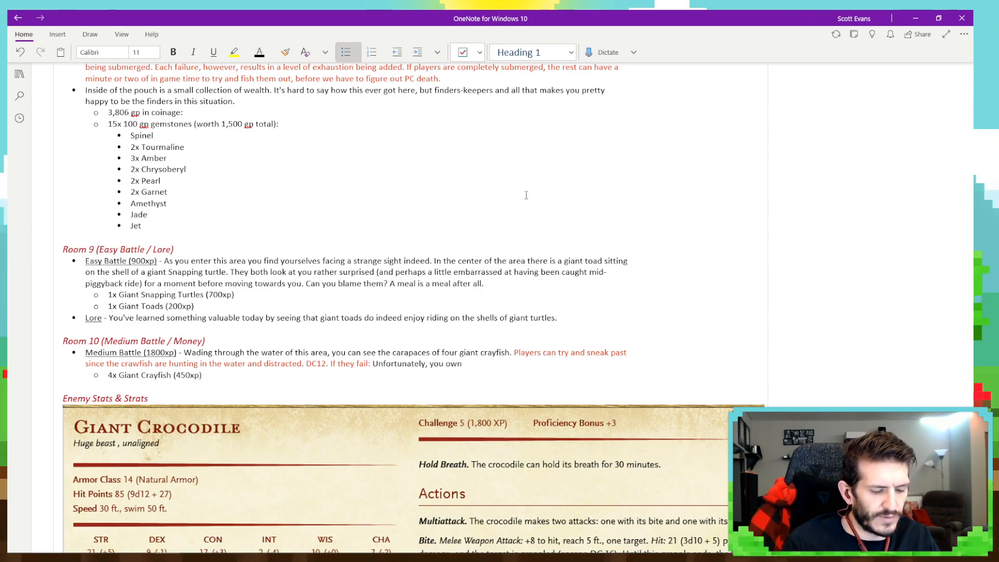
text( splashign through t)
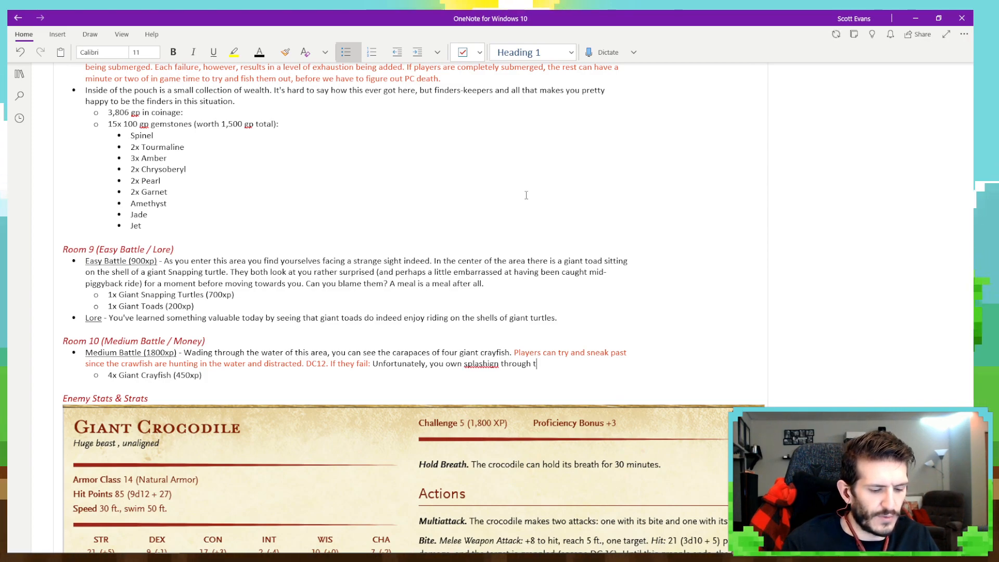
text(hw)
key(BackSpace)
key(BackSpace)
text(e)
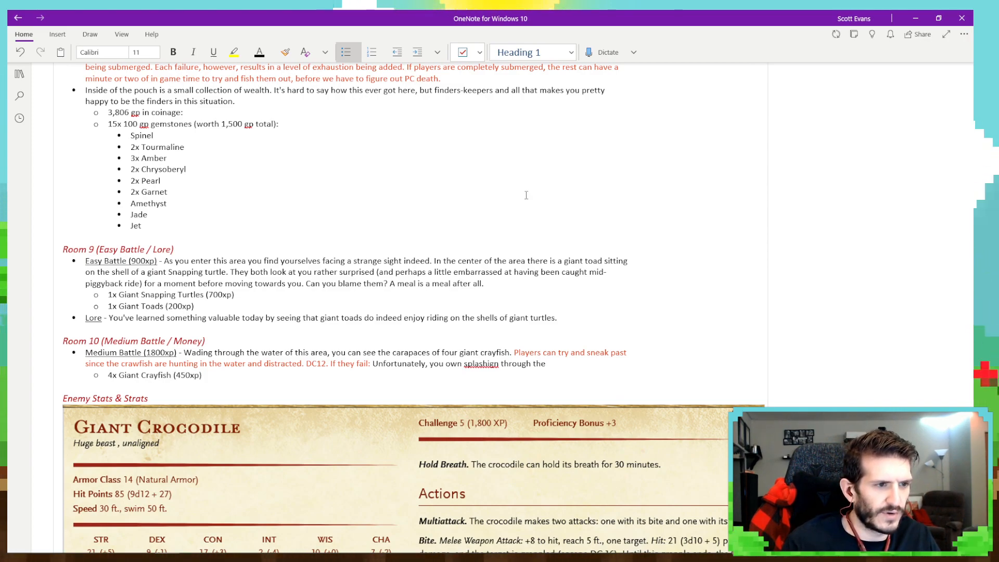
right_click(481, 363)
click(647, 375)
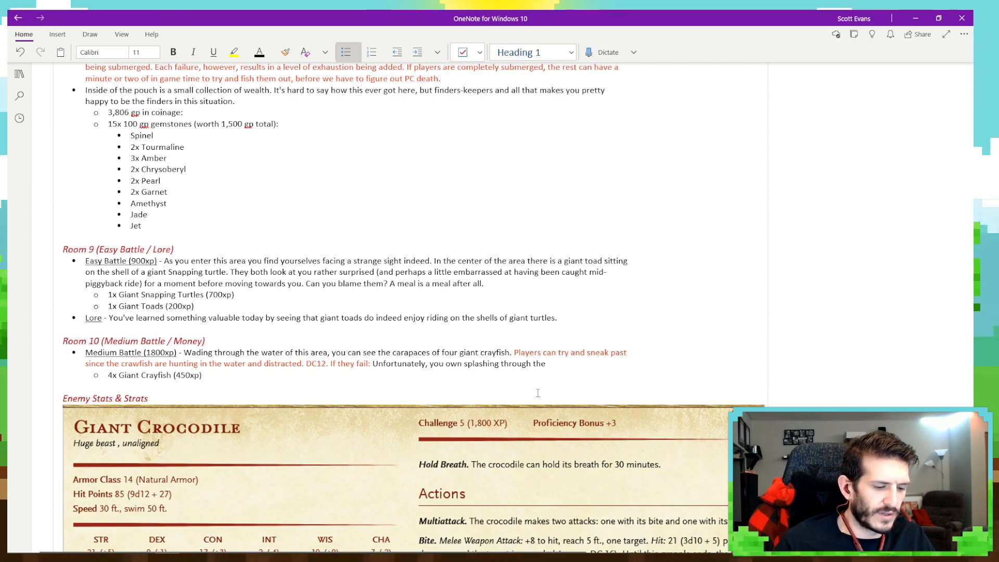
text(r)
click(578, 366)
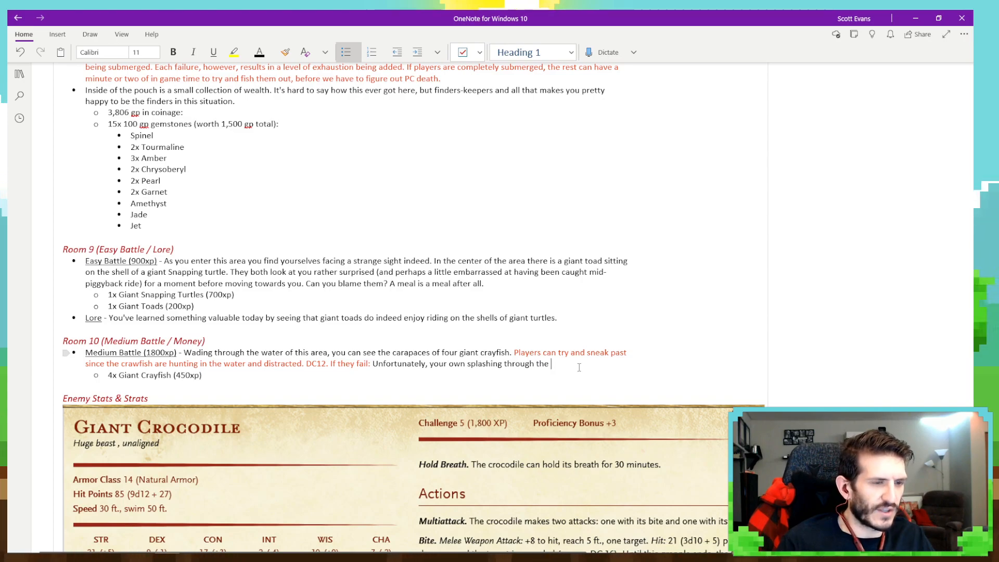
Finish the Room 10 failure sentence with "swamped grass and large puddles attracts the attention of the giant creatures.".
text(swamp)
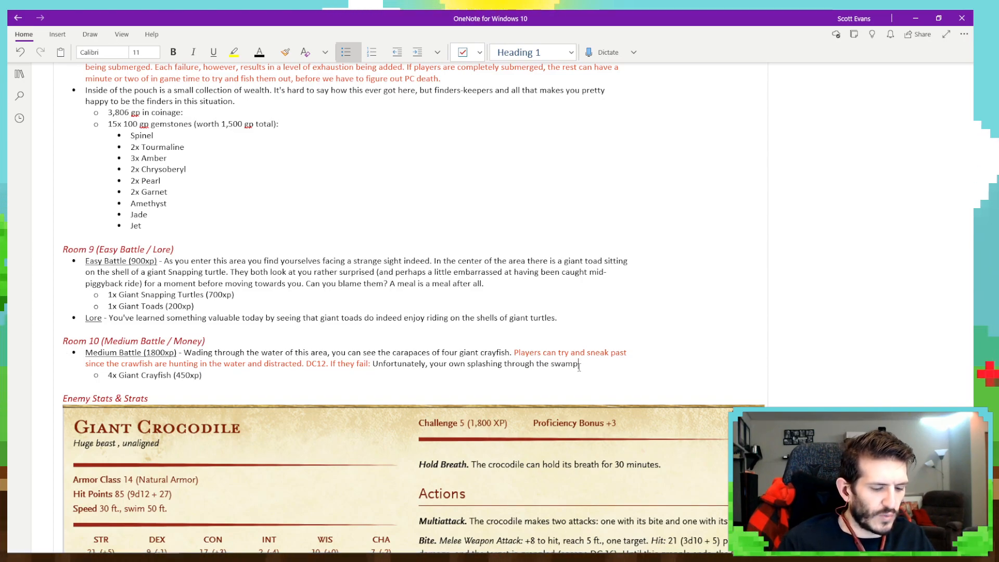
text(ed gra)
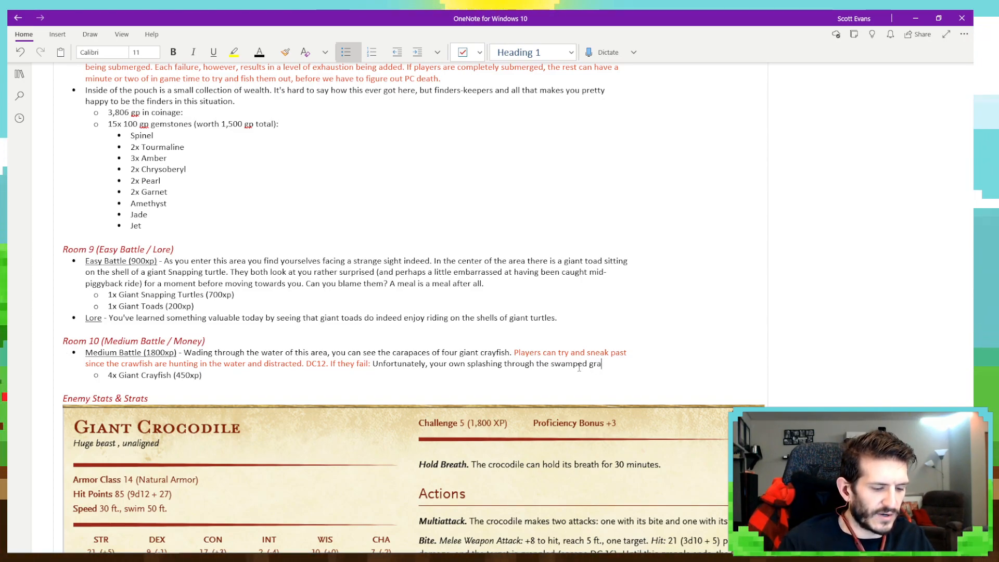
text(ss and large )
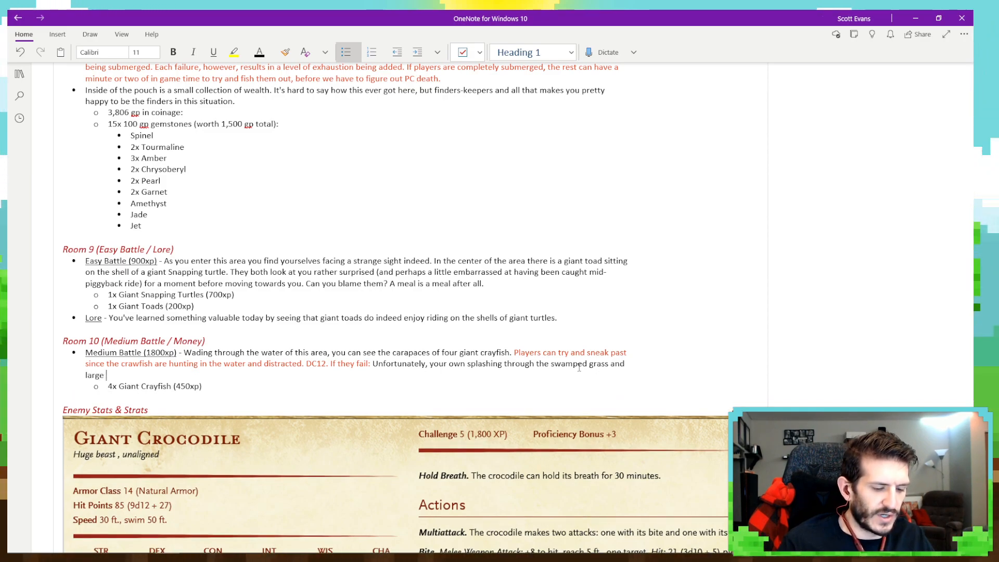
text(puddles attracts the atte)
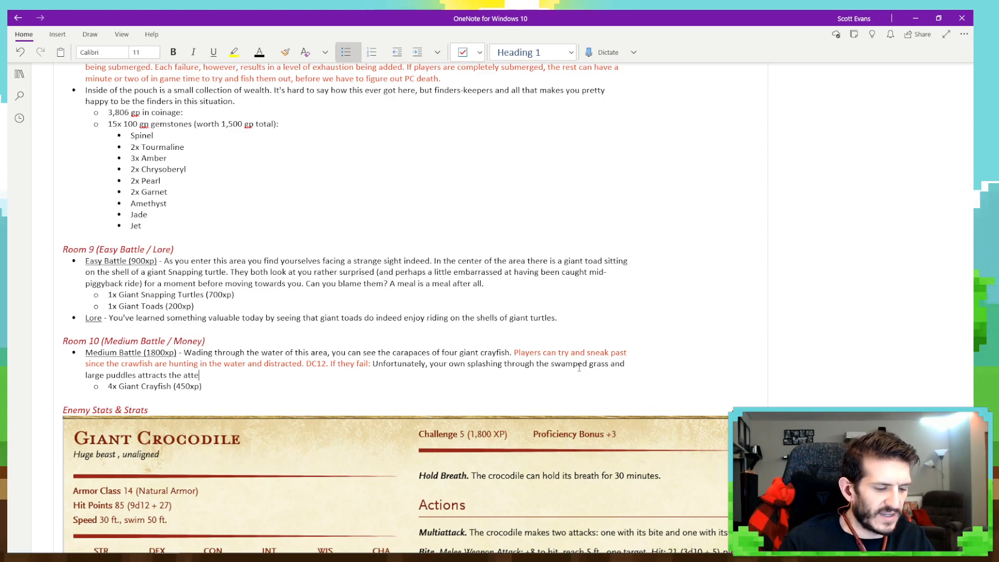
text(ntion of the giant )
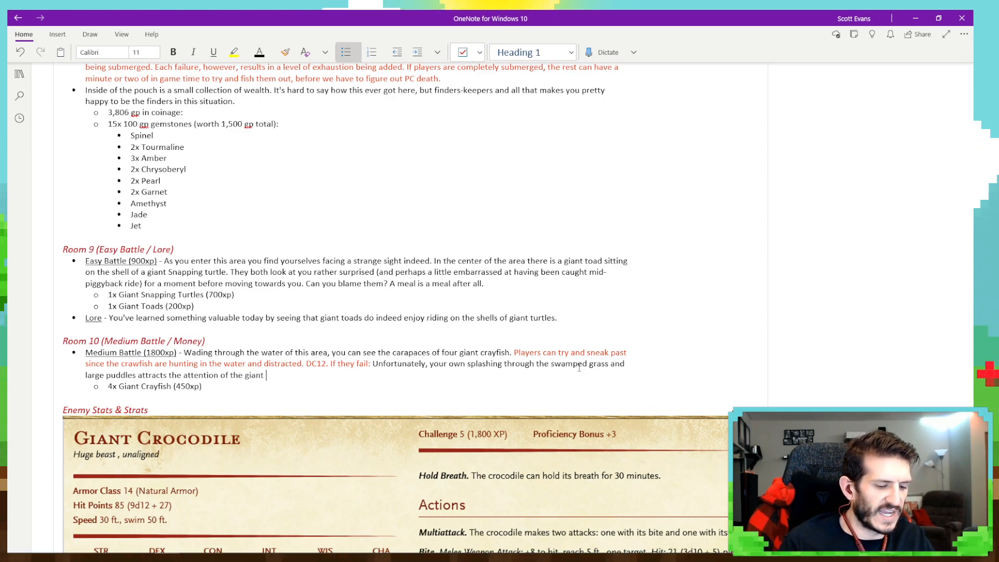
text(creatures.)
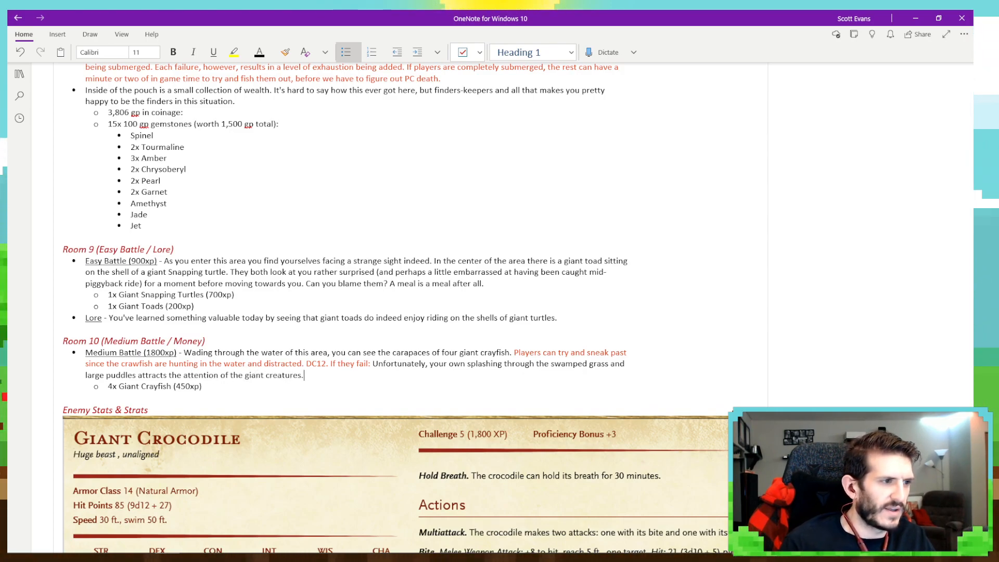
Add a main-level bullet below the Giant Crayfish entry, starting with an underlined "Money" label and a dash.
click(221, 393)
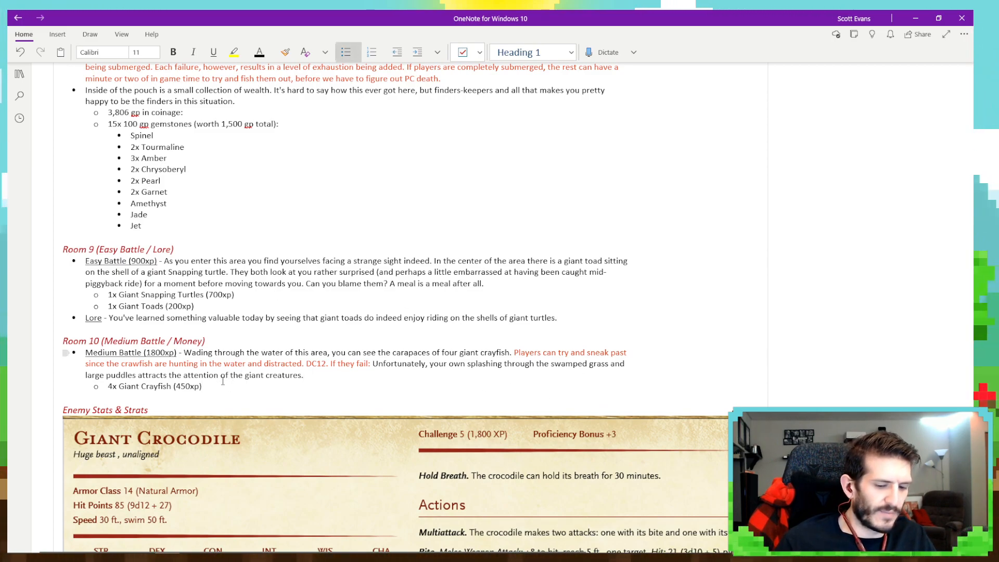
key(Return)
key(shift+Tab)
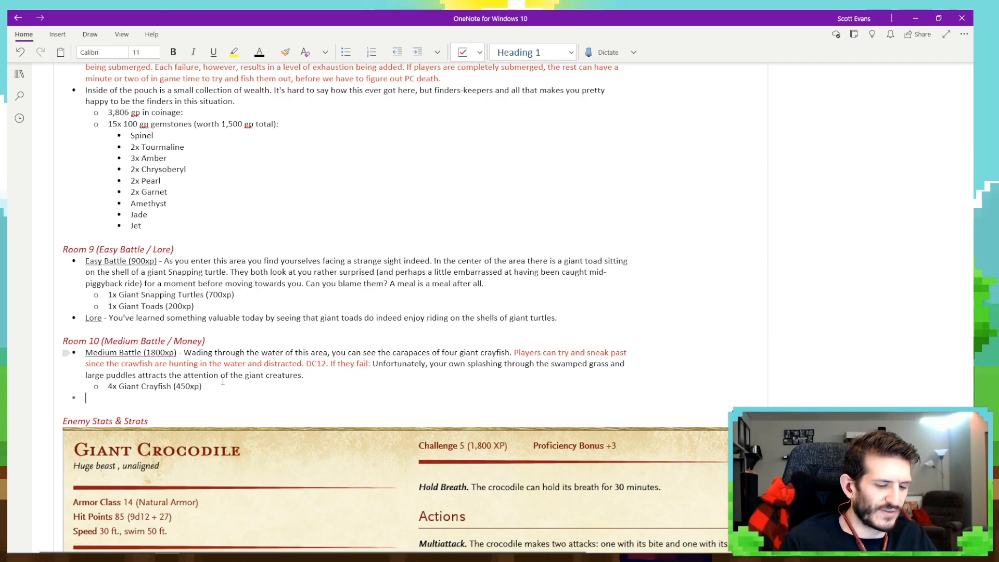
text(Money)
key(ctrl+u)
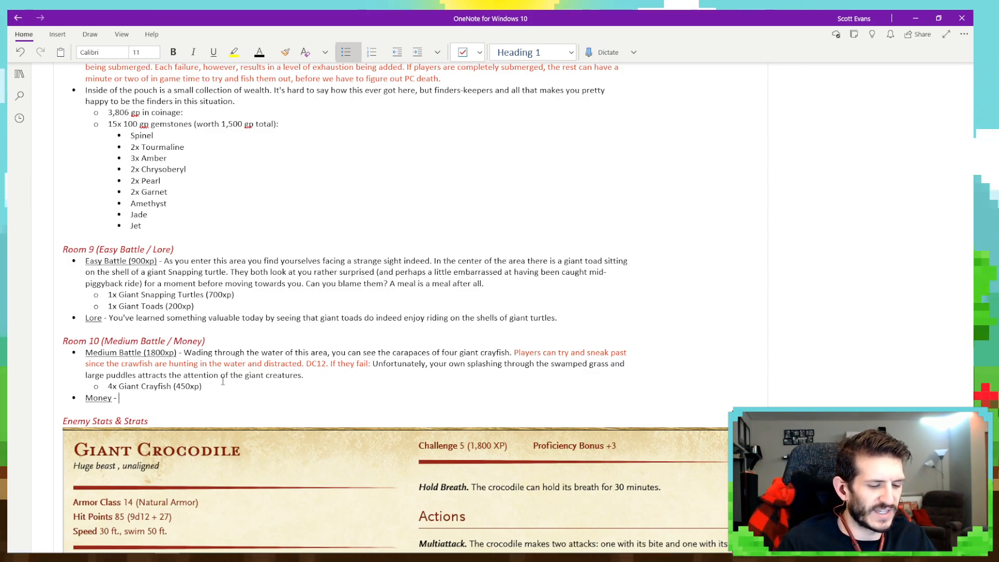
Set the font colour to red-orange and begin the Money note with "The treasure here can only be found if players".
click(272, 53)
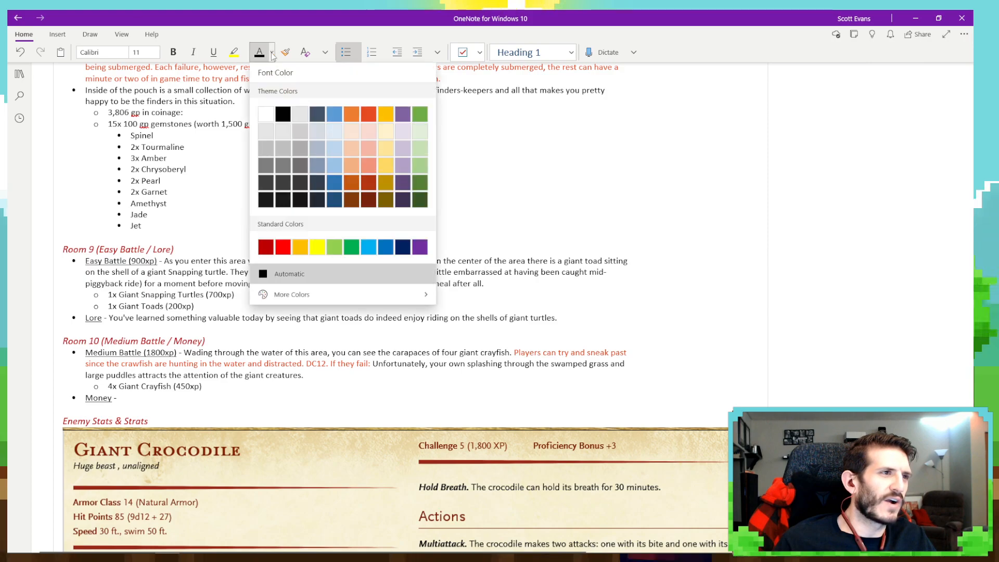
click(368, 116)
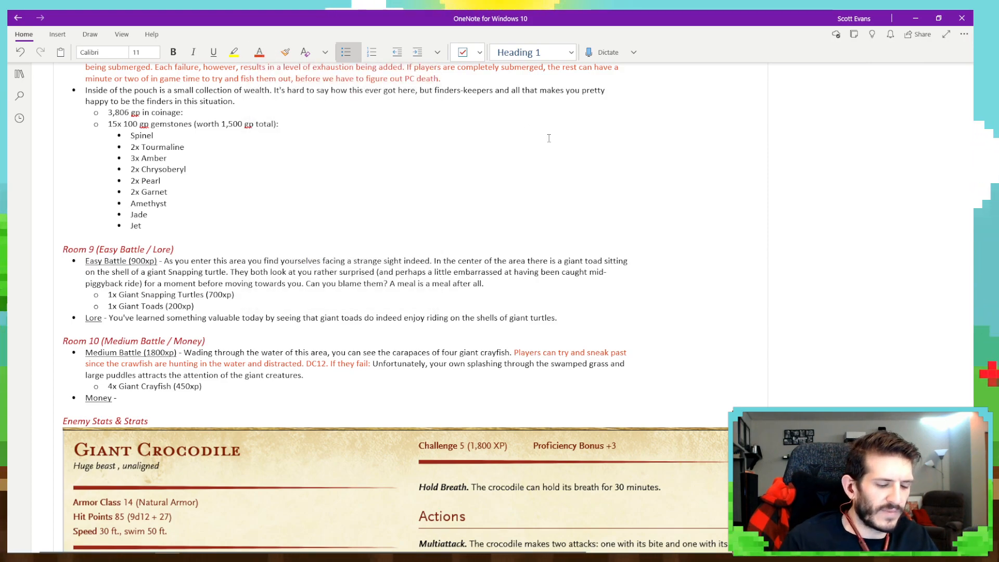
text(Th)
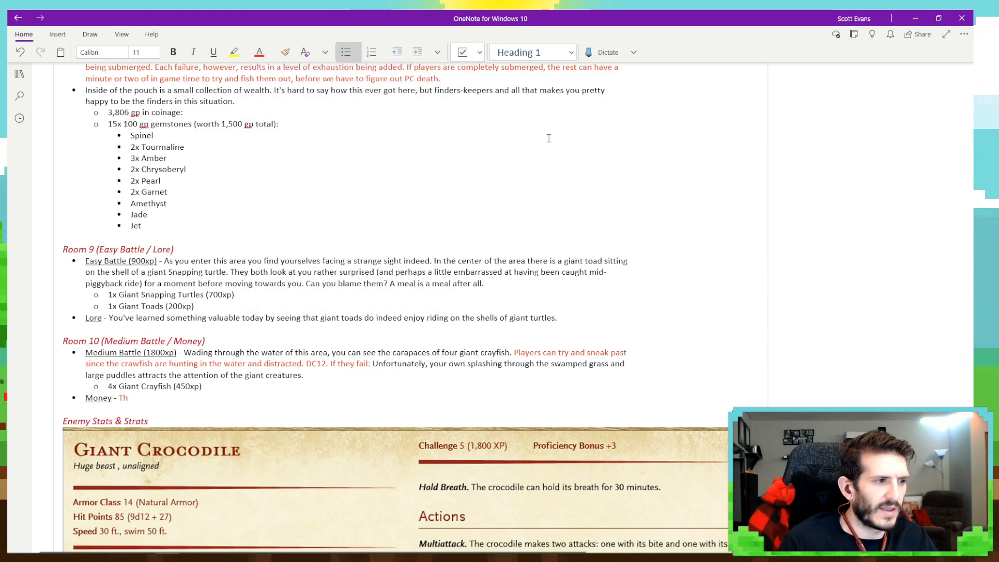
text(e treasure)
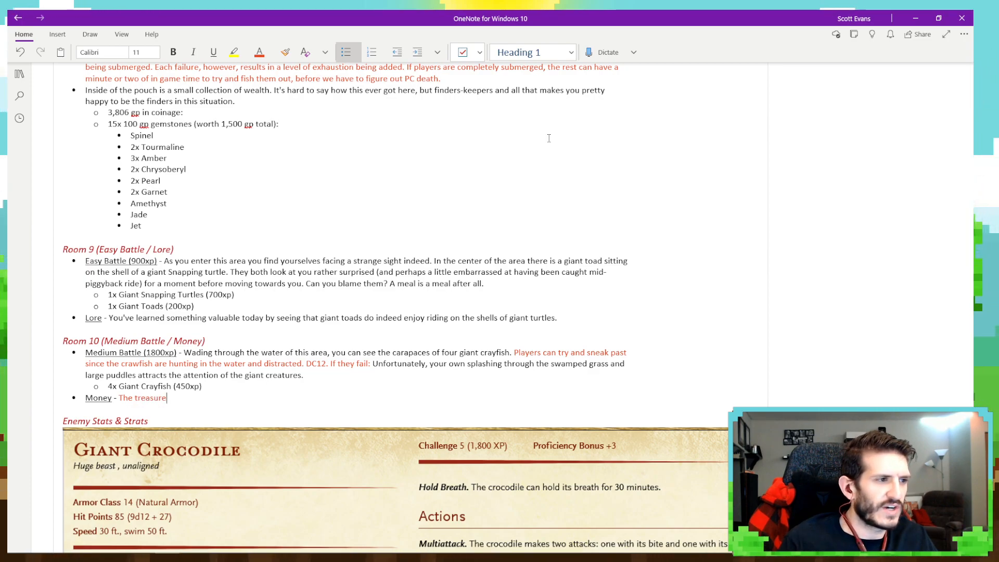
text( here can only)
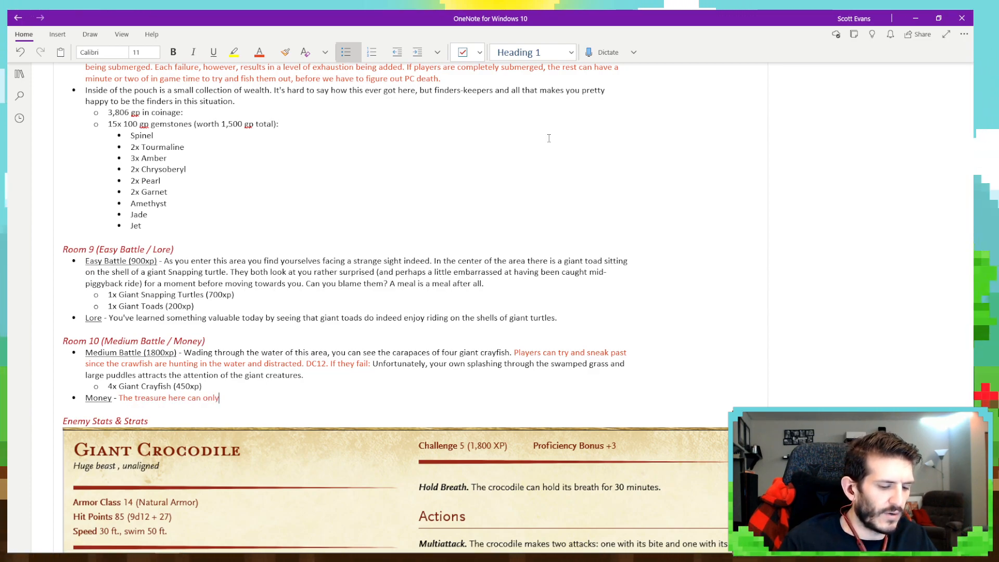
text( be found)
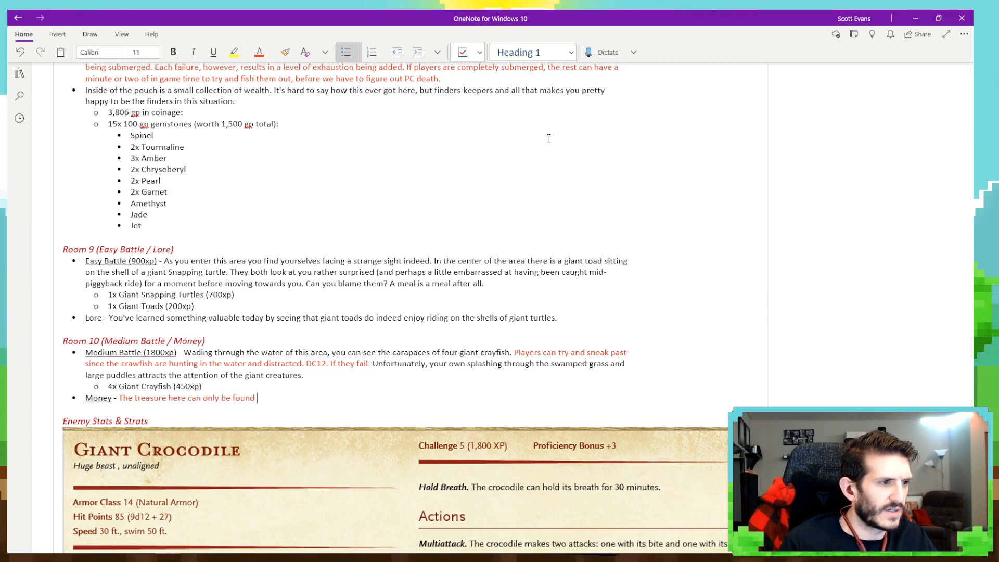
text( if players)
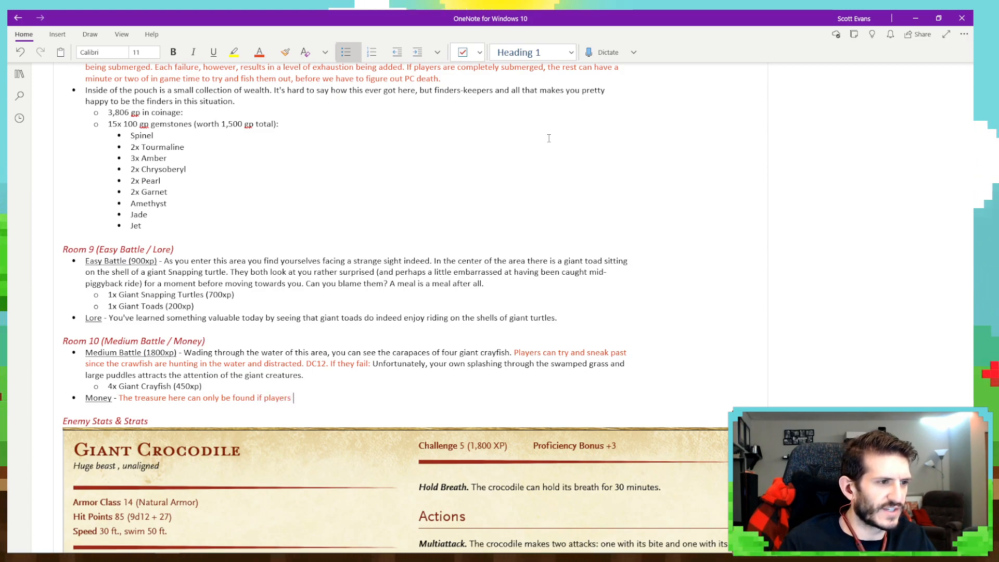
Complete the red-orange Money note with "try to harvest anything from the dead creatures.".
text( try)
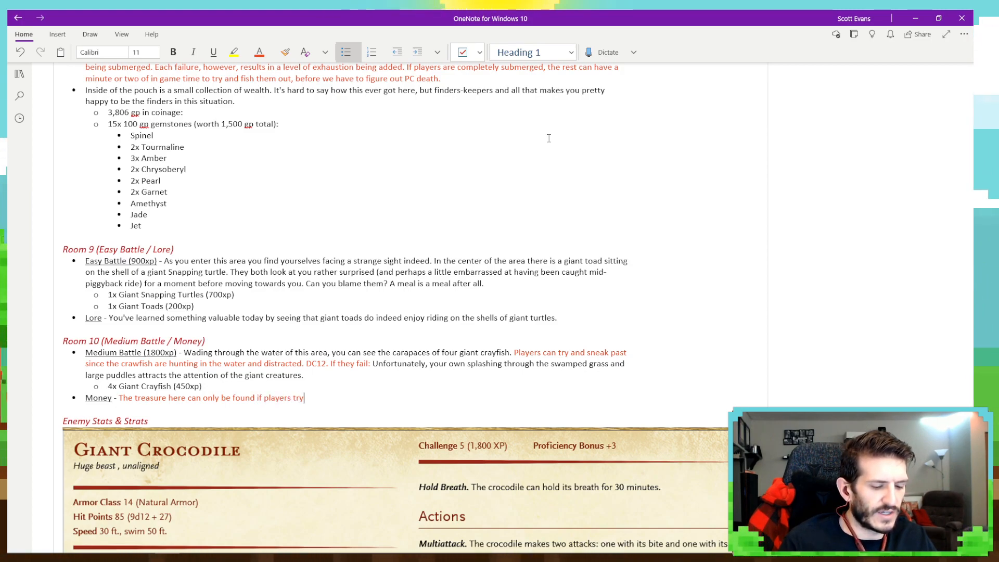
text( to harvest a)
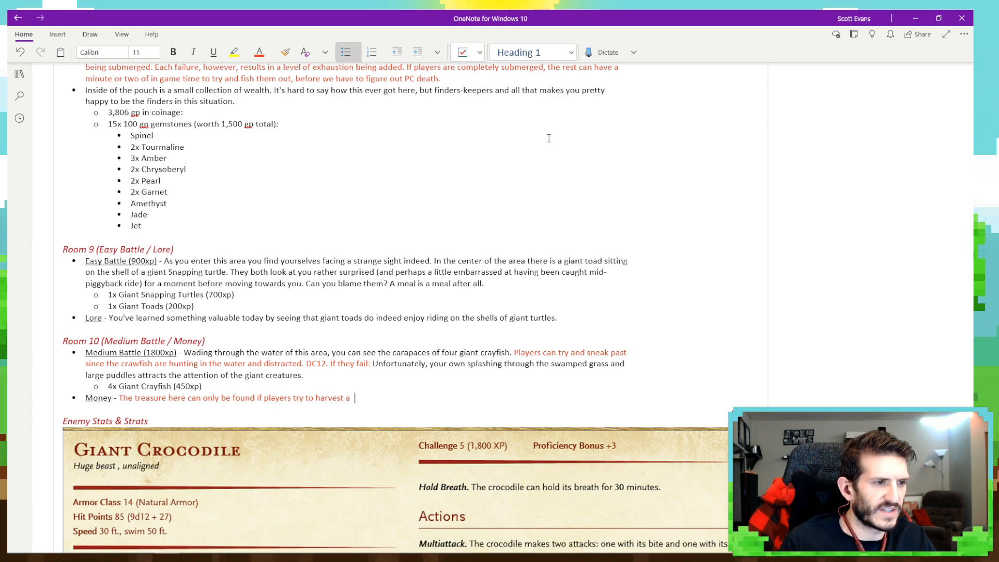
text(nything from the d)
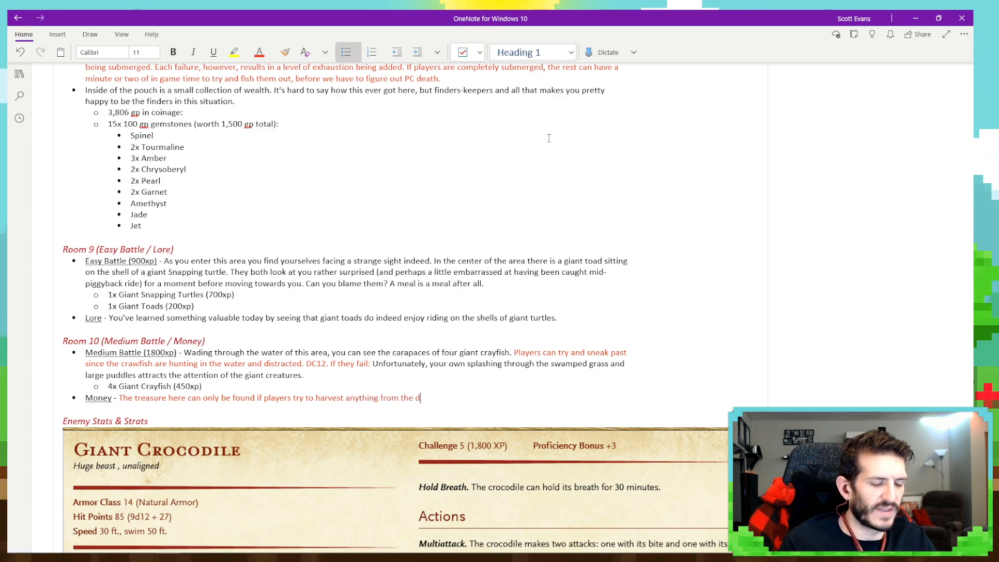
text(ead creaut)
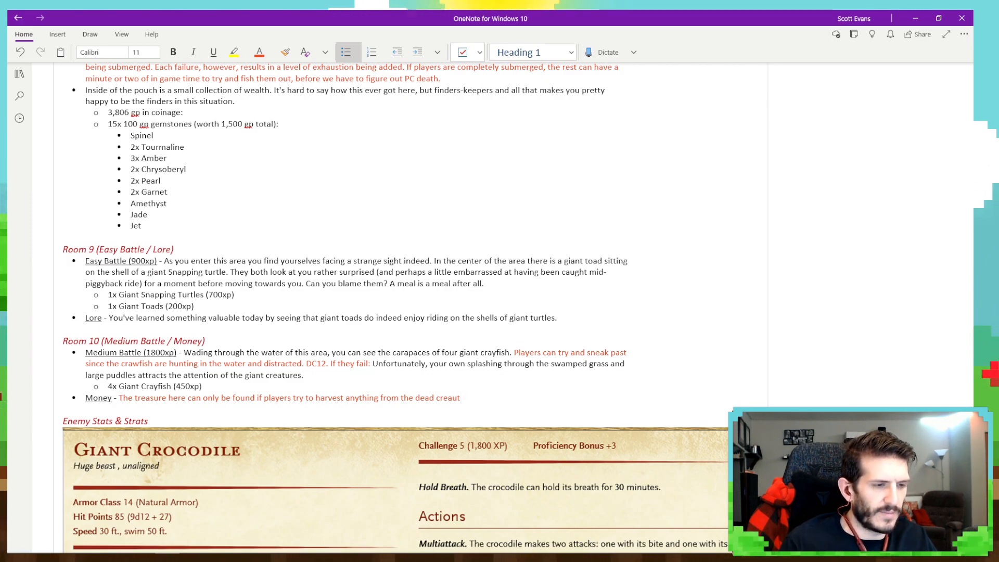
key(BackSpace)
key(BackSpace)
text(tures.)
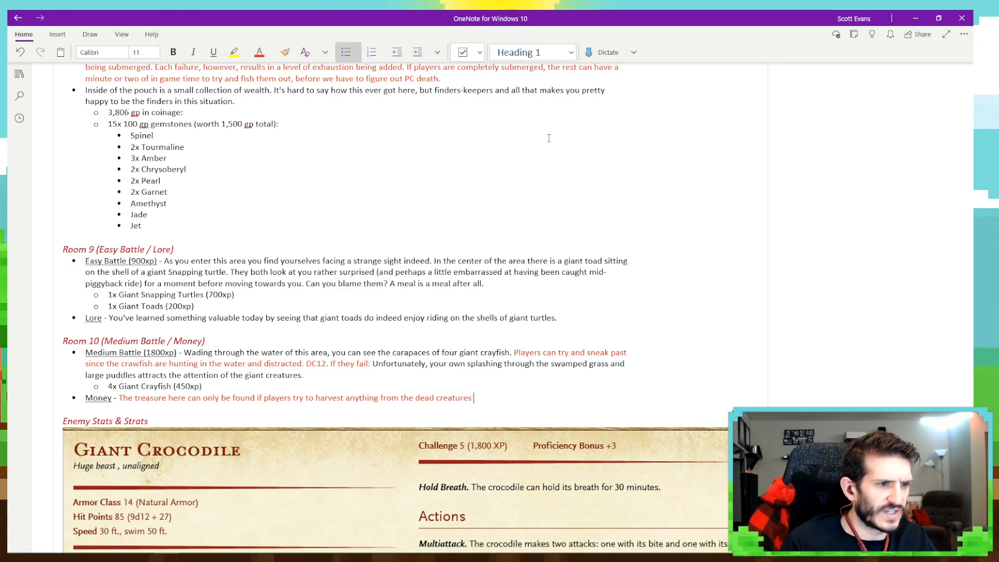
Switch the font colour back to black and continue the Money bullet with "As you carve into the bodies of the dead crayfish, you".
click(272, 55)
click(281, 110)
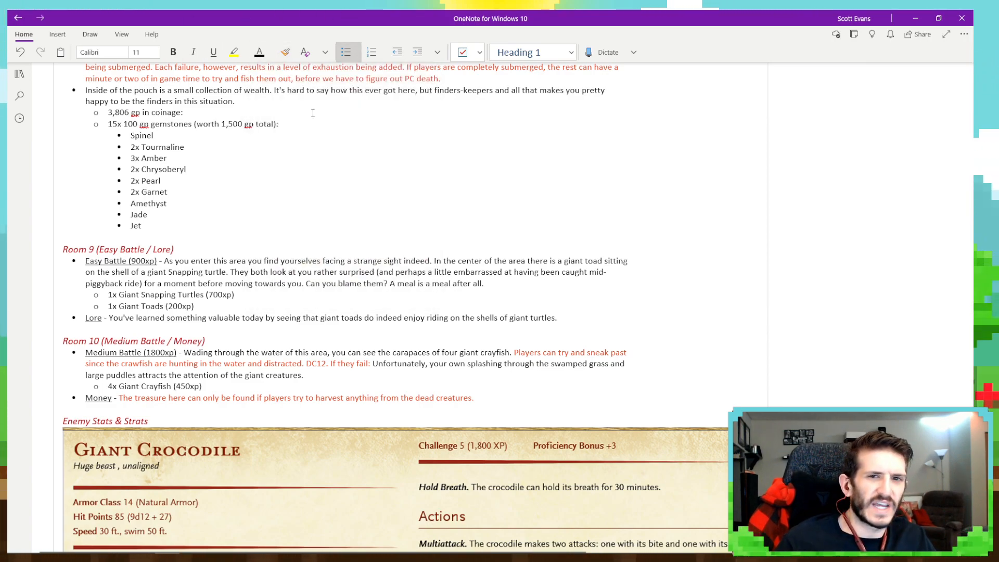
text(As you c)
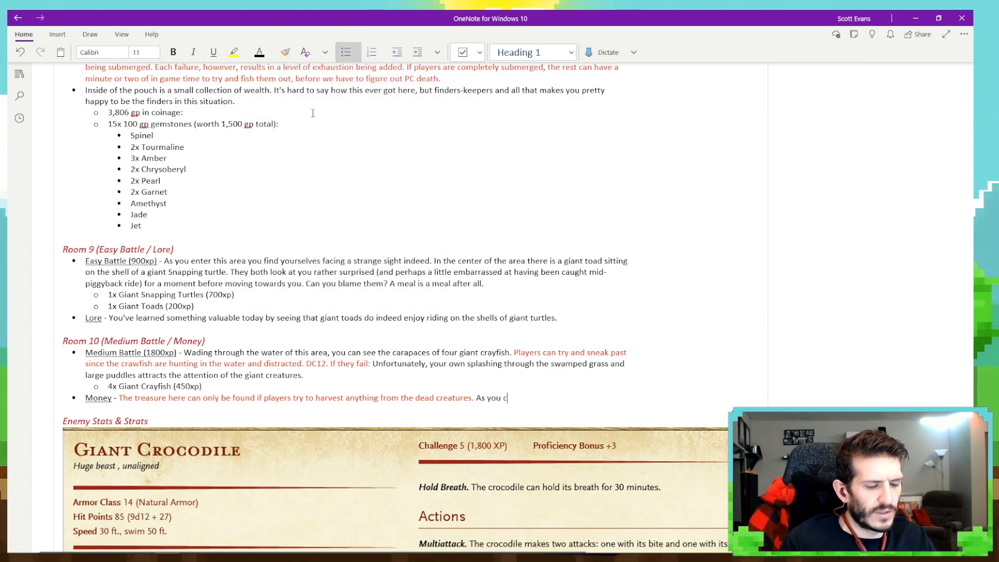
text(arve into the)
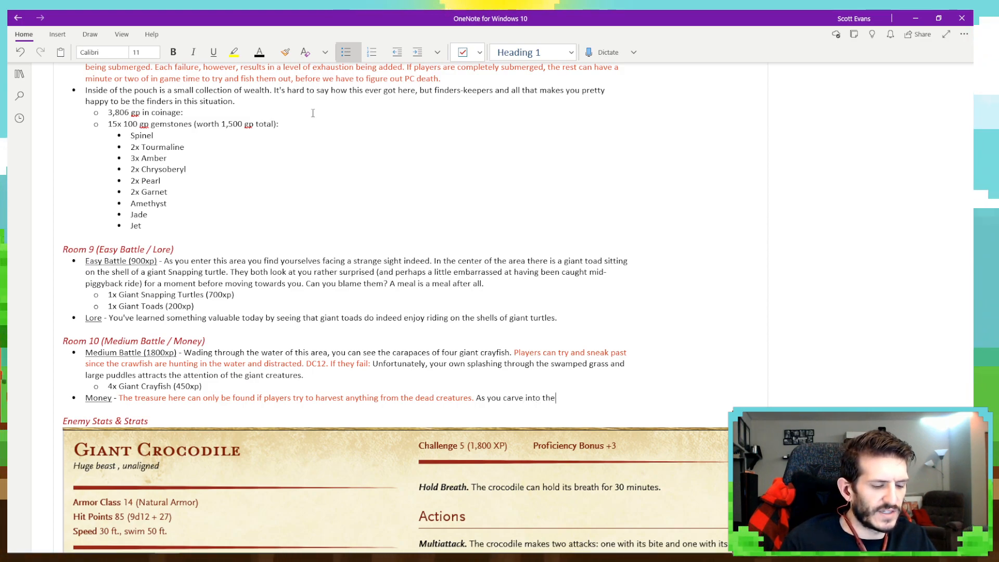
text( bodies of the )
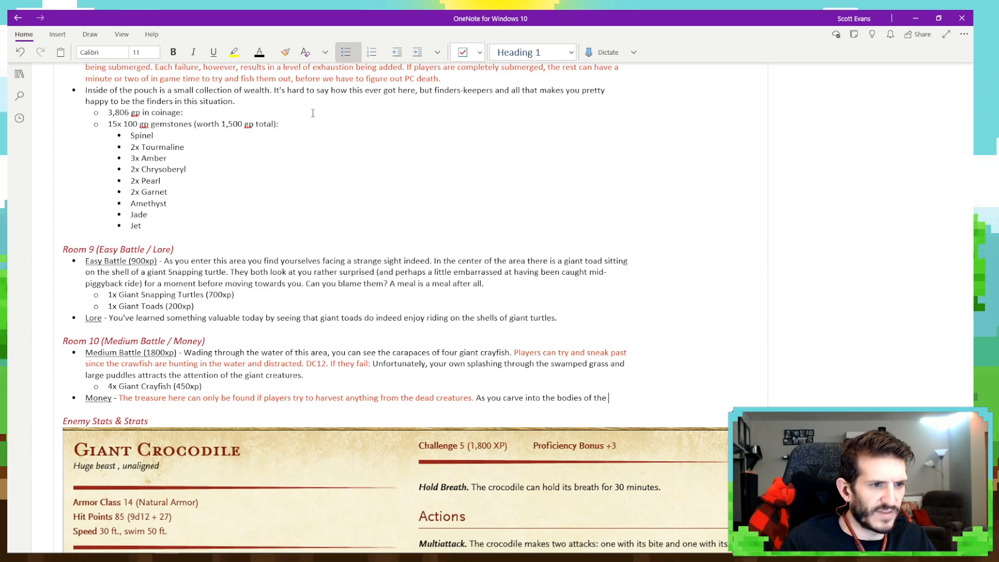
text(dead crayfish, you)
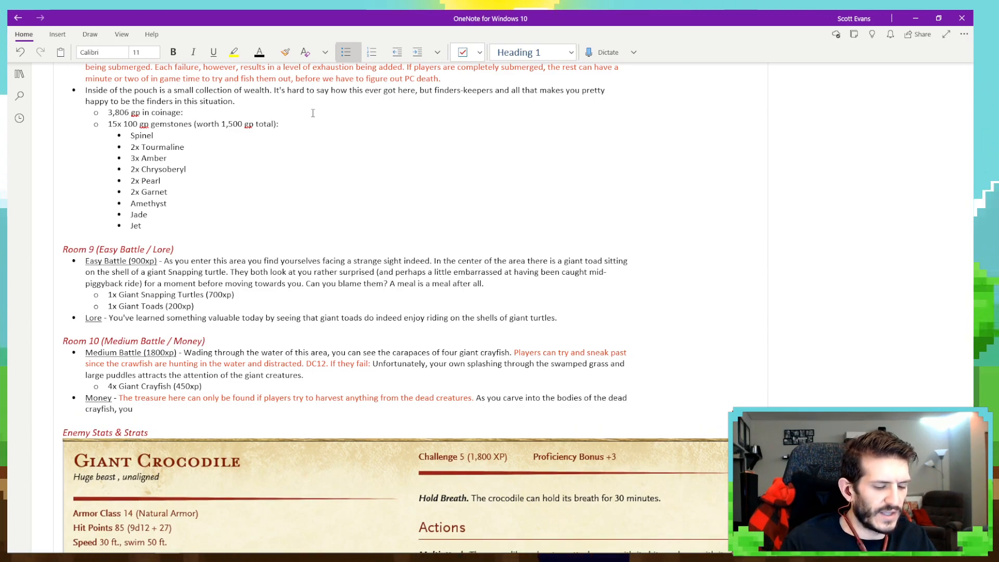
Continue the Room 10 Money text with "find many of the them to be full of various coins and other valuables.".
text( find)
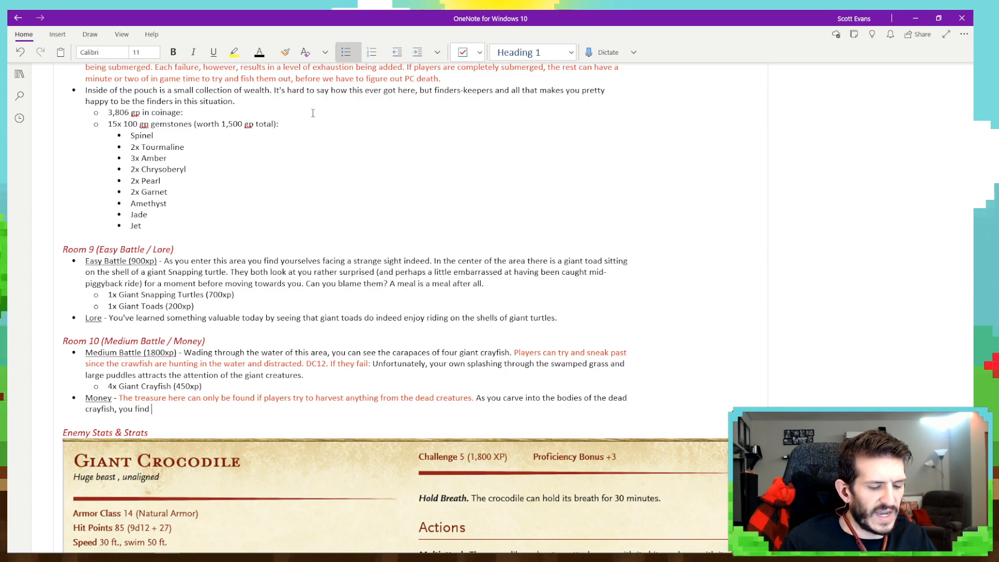
text( many of the t)
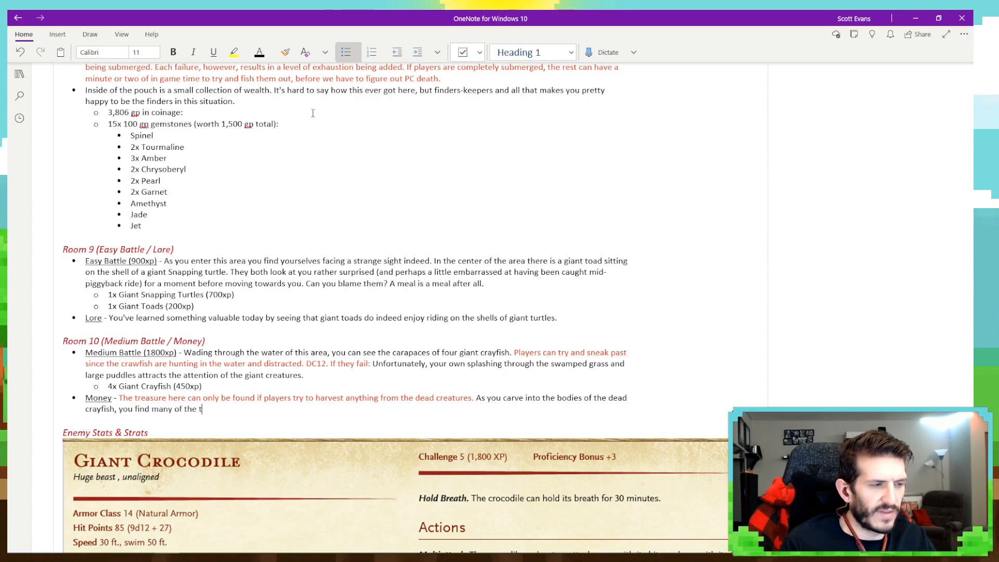
text(hem to be full)
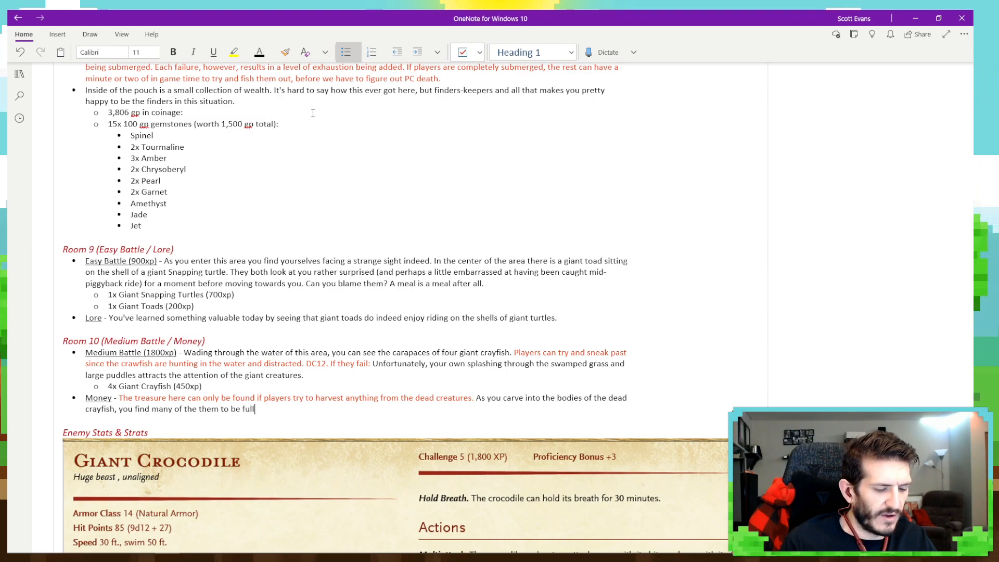
text( of various coins and other)
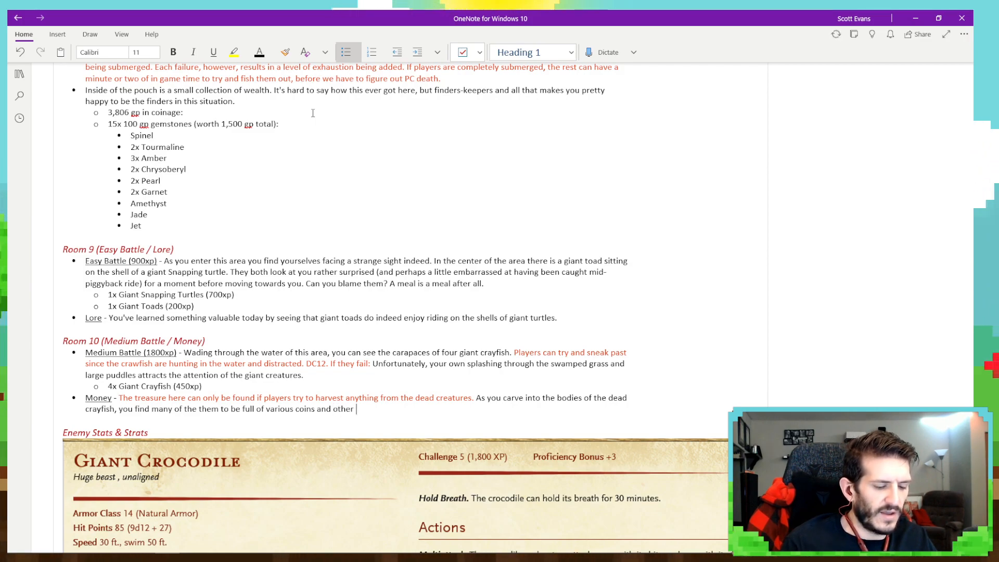
text( valuables. I)
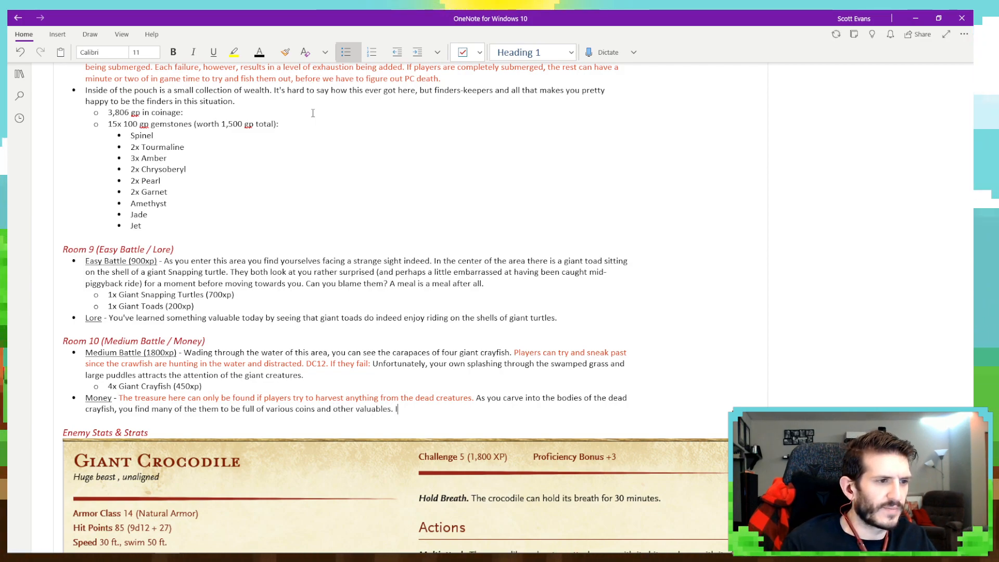
Continue the Money text with "It's hard to say what would have compelled these creatures to each money like this, but".
key(BackSpace)
key(BackSpace)
key(BackSpace)
key(BackSpace)
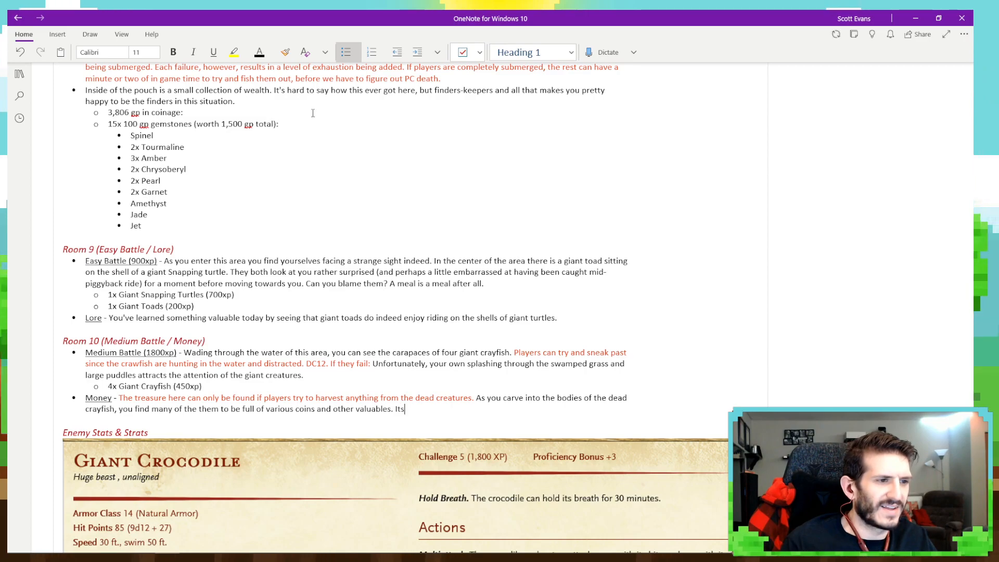
text(t's hard to)
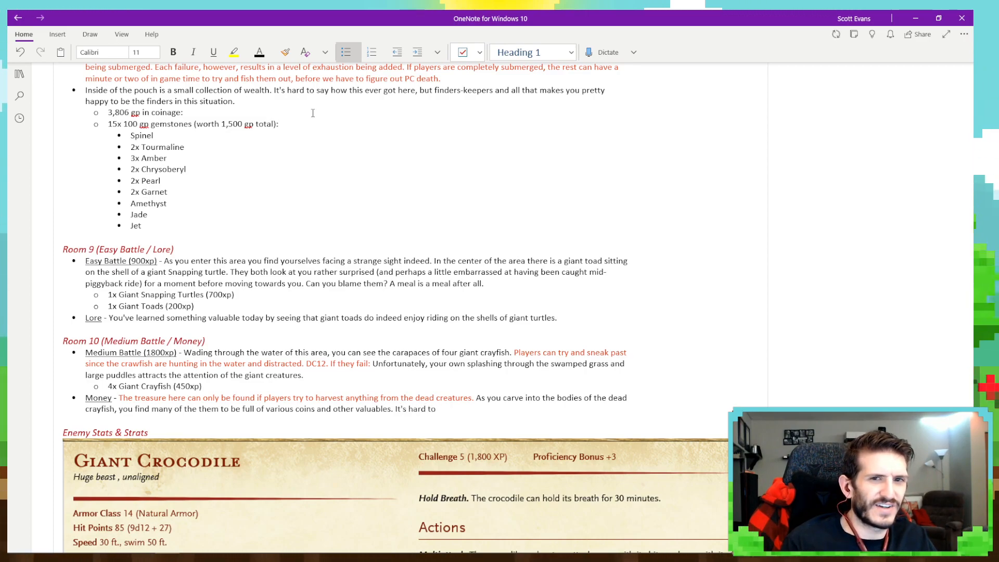
text( say what woul)
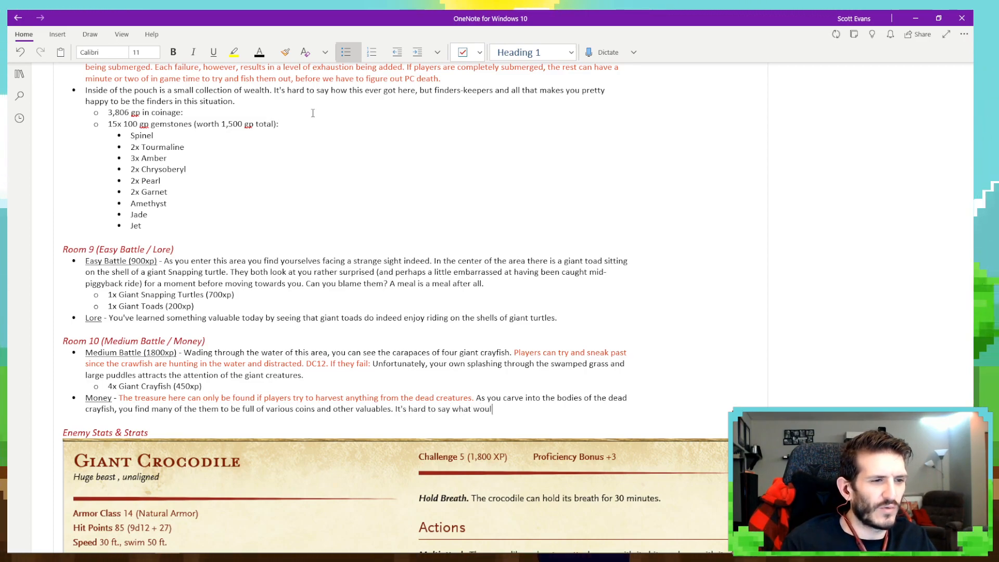
text(d have comple)
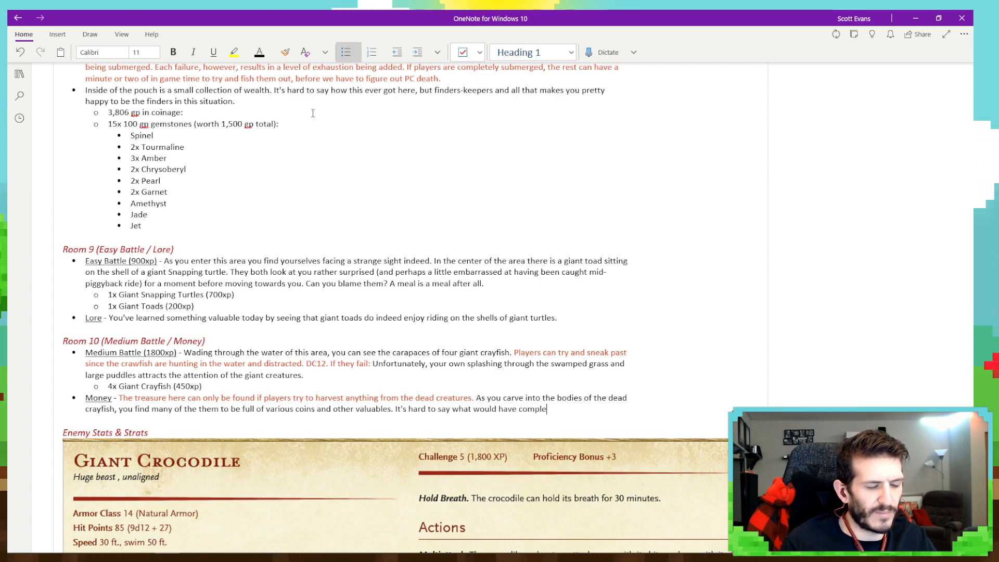
key(BackSpace)
key(BackSpace)
text(elle)
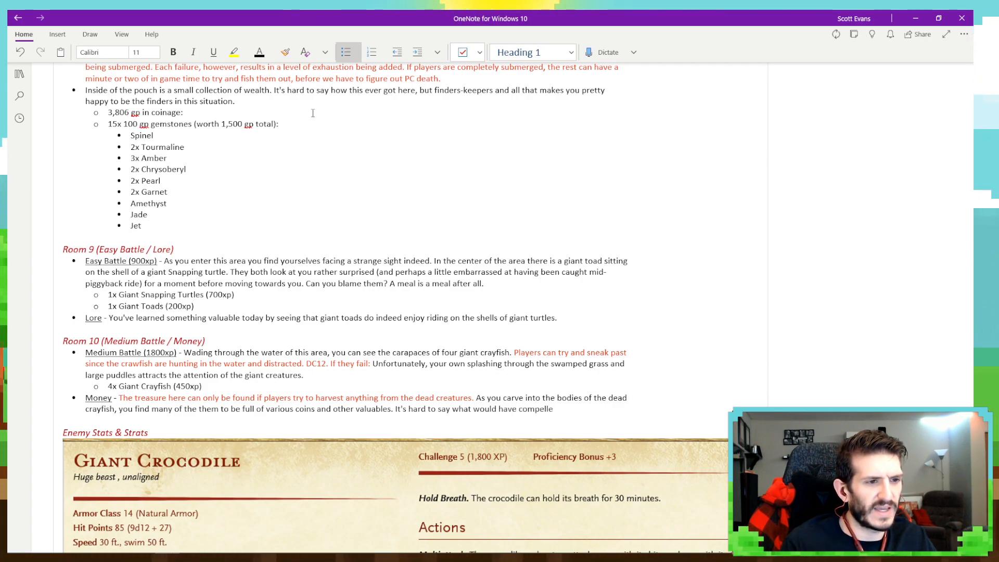
text(d these )
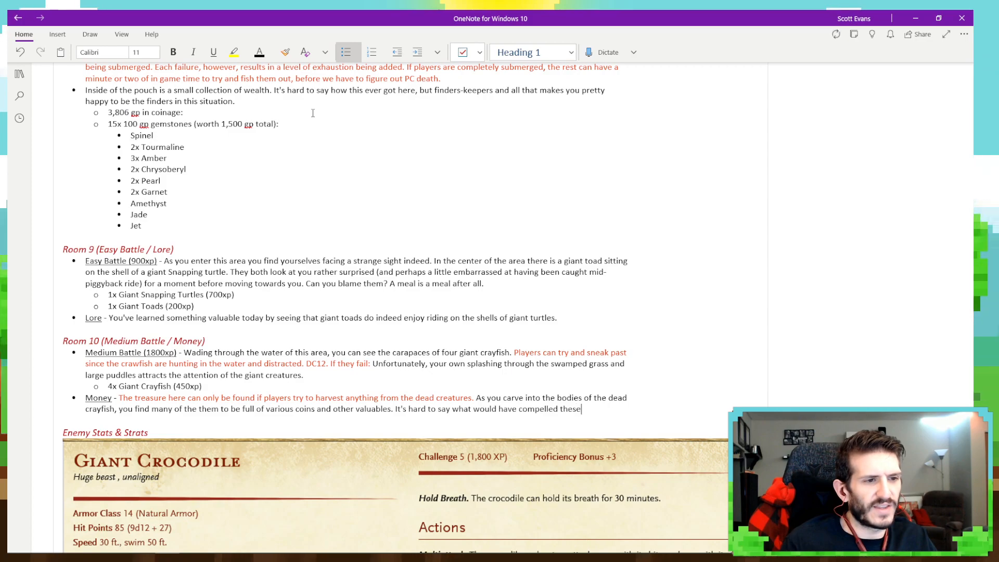
text(creatures to)
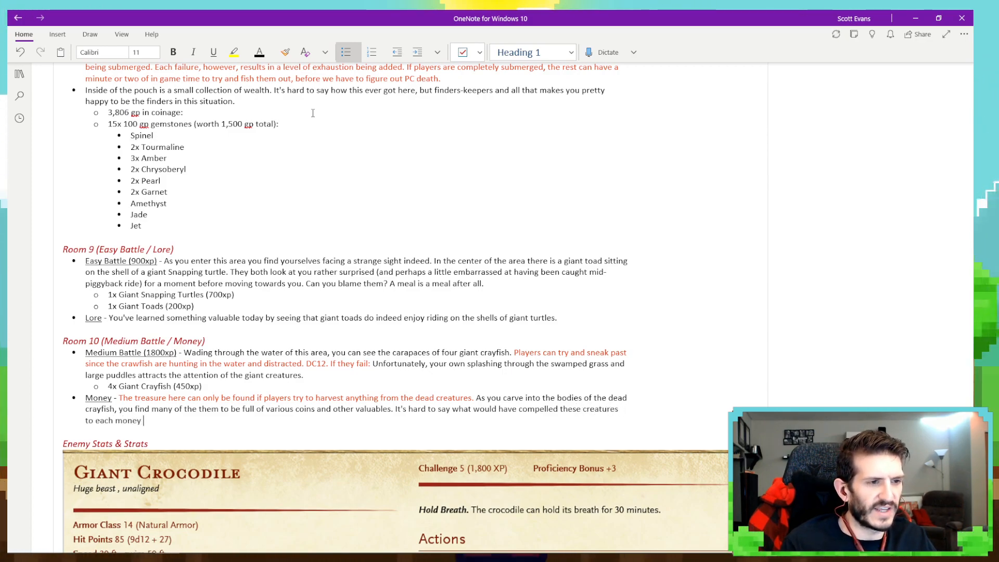
text( each money like this, but)
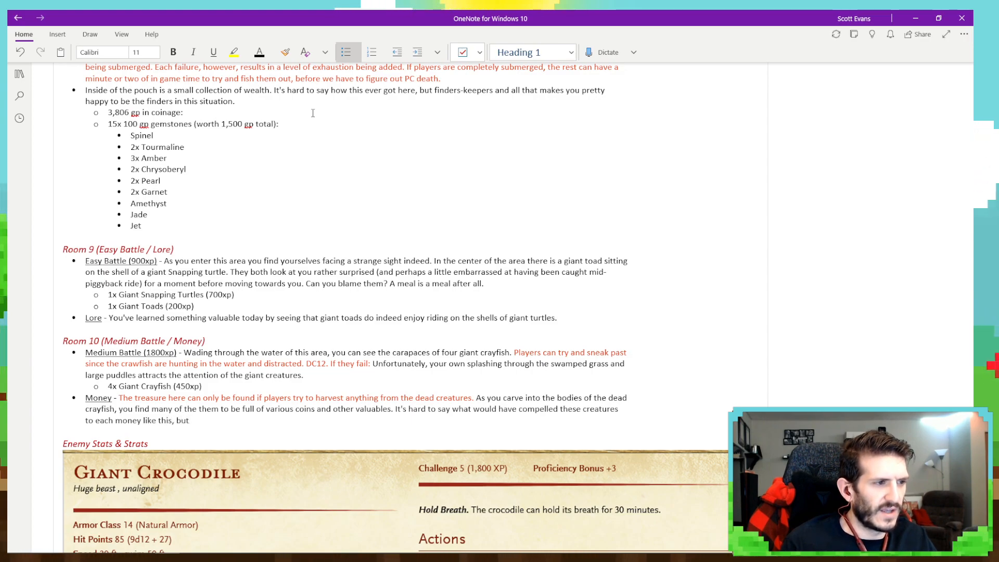
Finish the Money text with "all the better for you, now that it's a simple rinsing away from being perfectly useable currency.".
text( all the better )
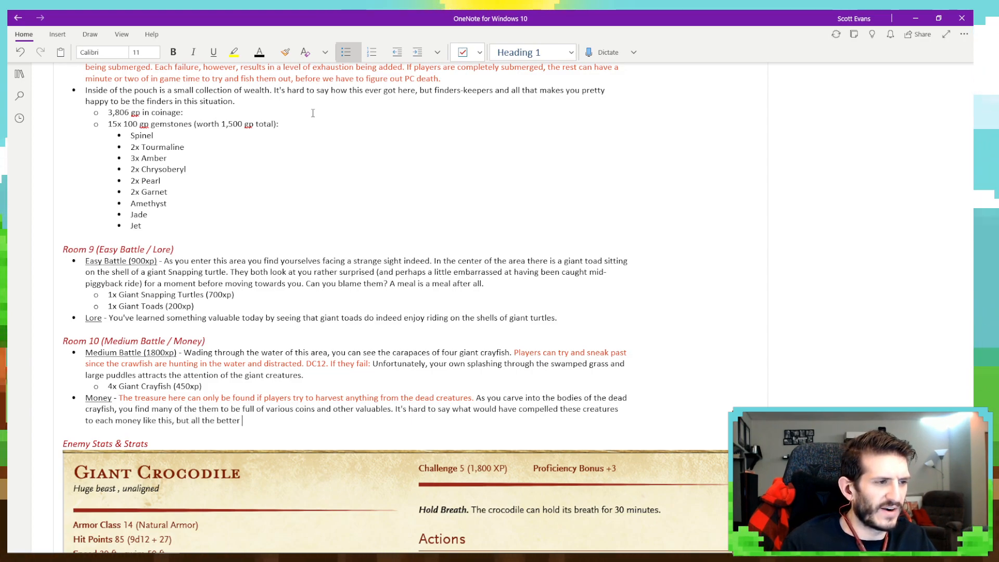
text(for you, no)
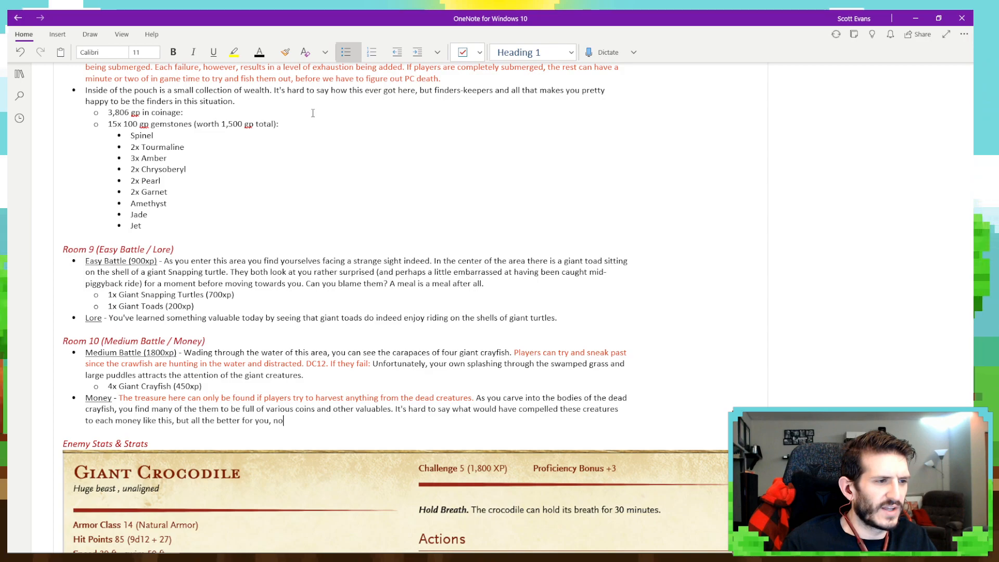
text(w that it's a simple)
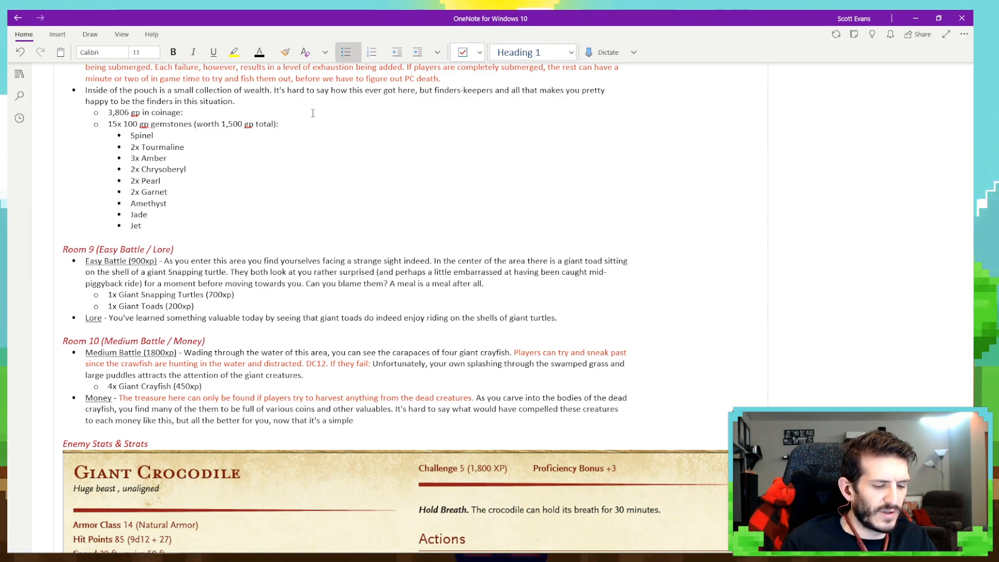
text( rinsing)
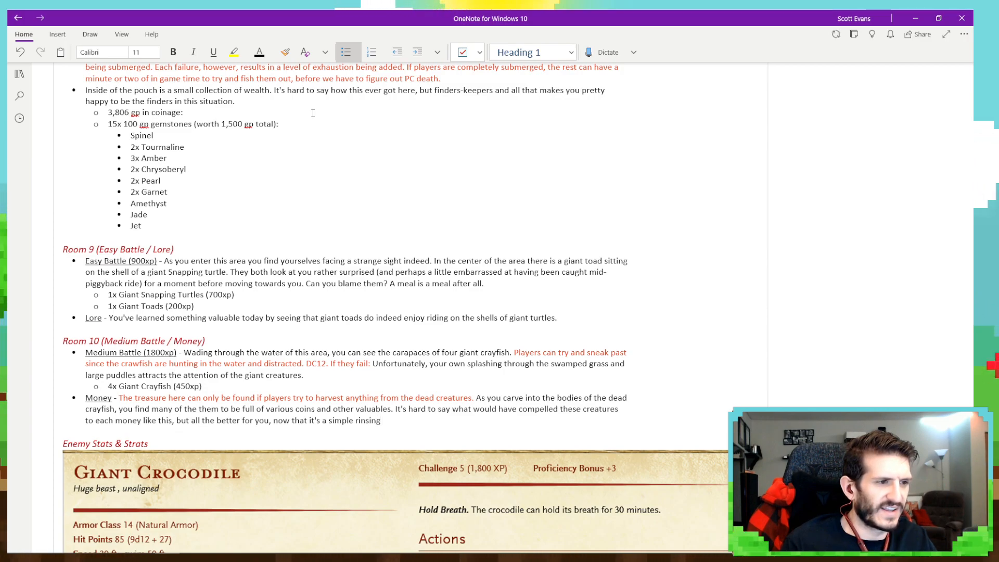
text( away from bein)
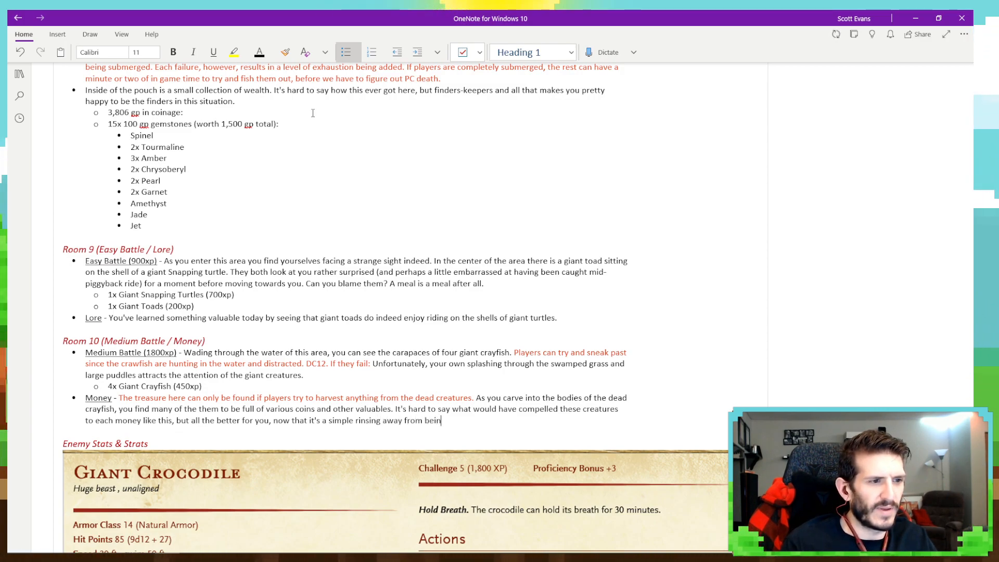
text(g perfec)
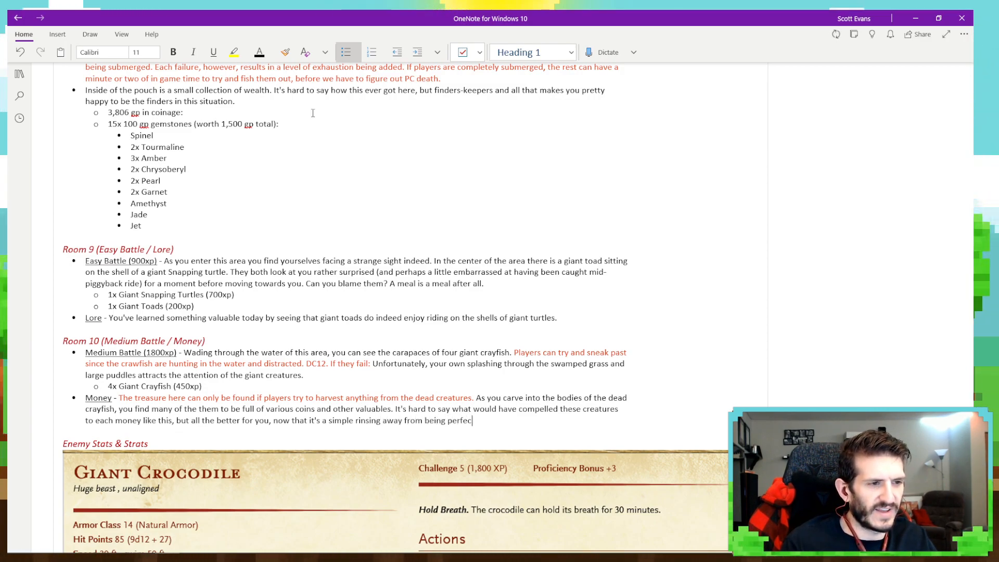
text(tly useable currency.)
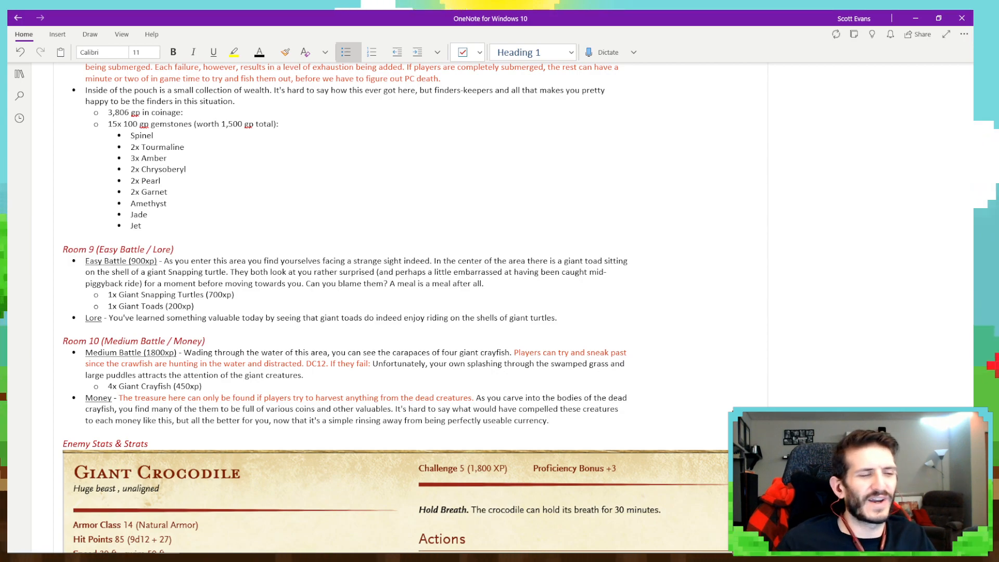
Add an empty sub-bullet below the Money text and roll a new challenge rating 5–10 treasure hoard in the browser's Loot Generator.
key(Return)
key(Tab)
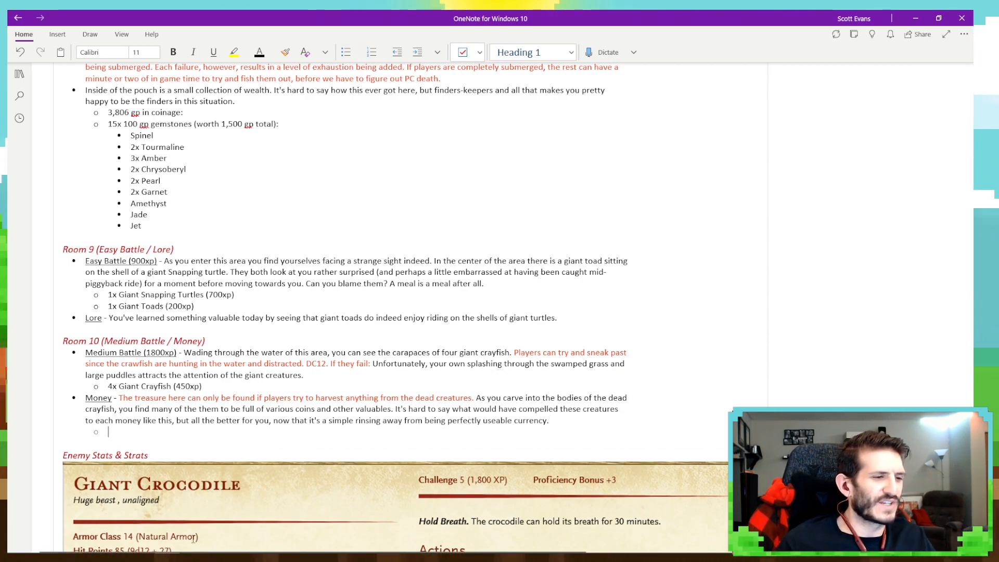
click(218, 544)
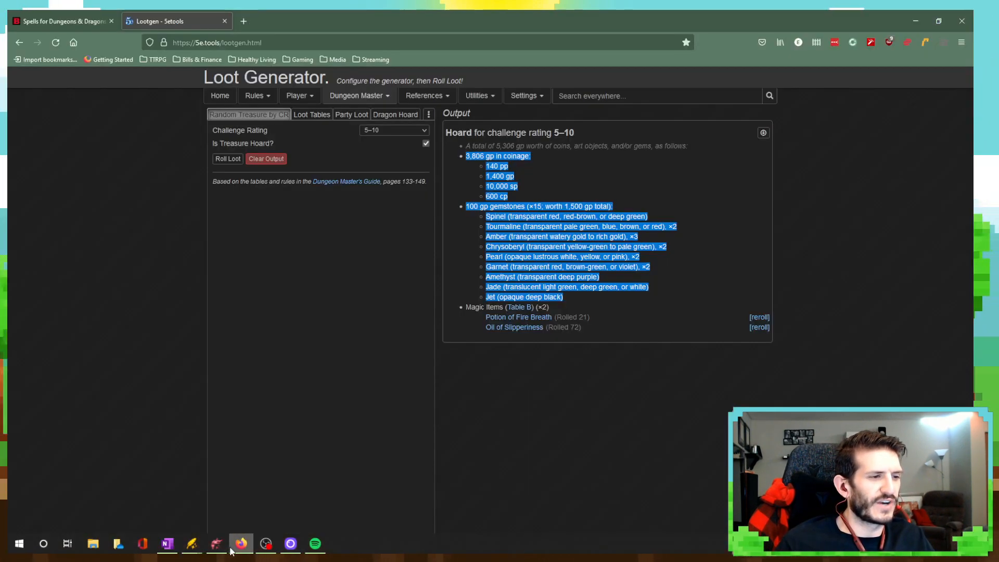
click(228, 159)
click(665, 259)
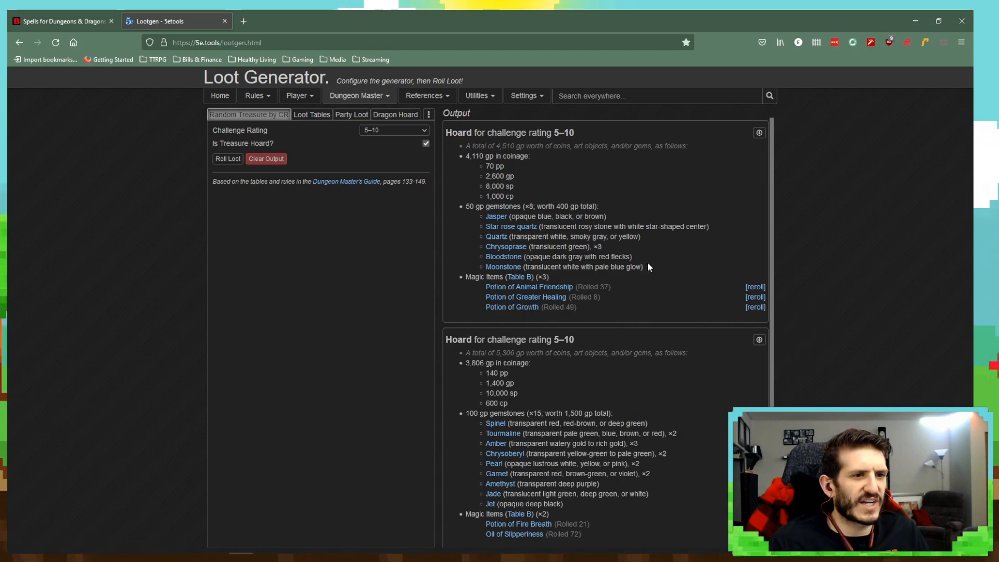
Copy the new hoard's coinage and 50 gp gemstone lists and paste them into the Money sub-bullet in OneNote.
drag(648, 265, 467, 159)
key(ctrl+c)
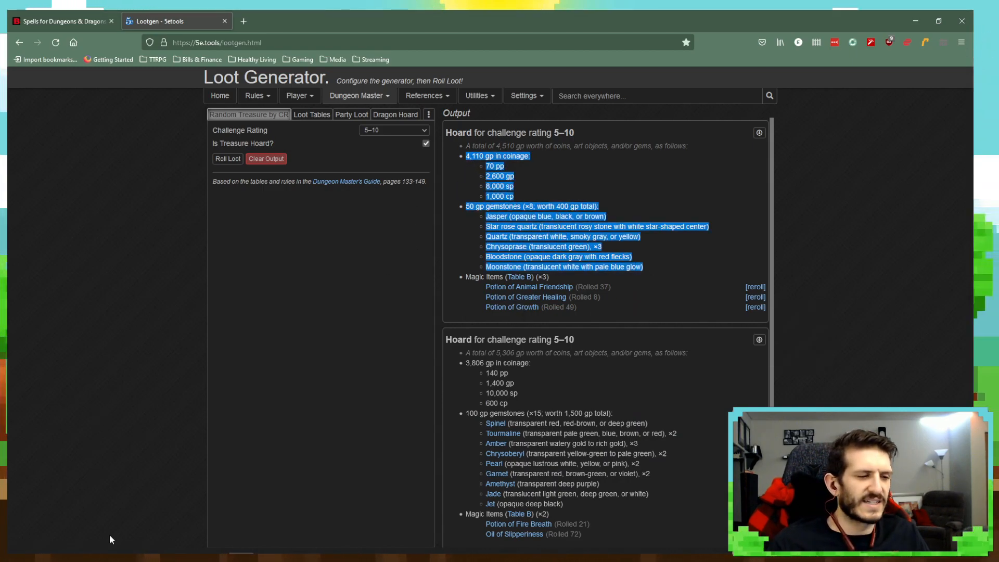
mouse_move(149, 557)
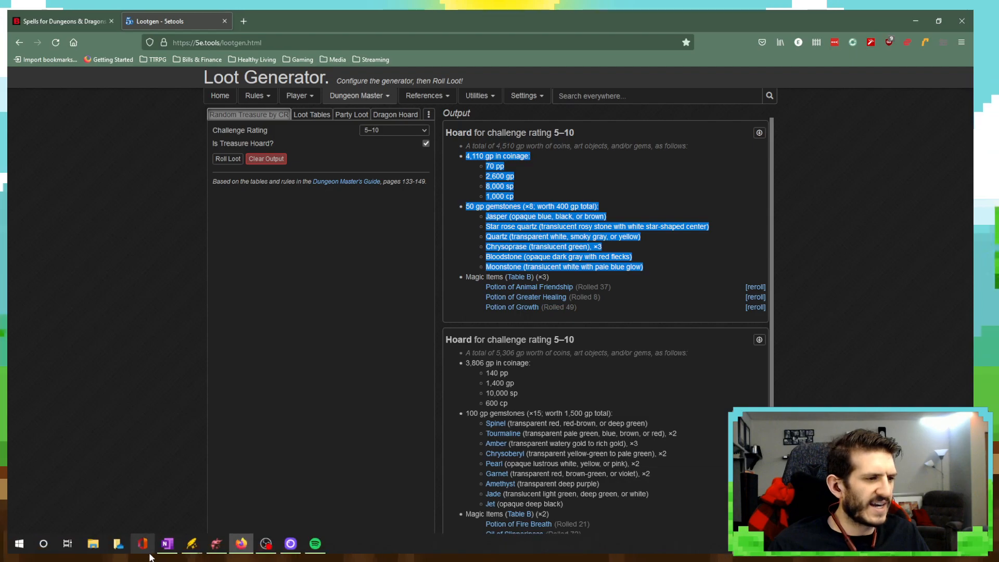
click(175, 546)
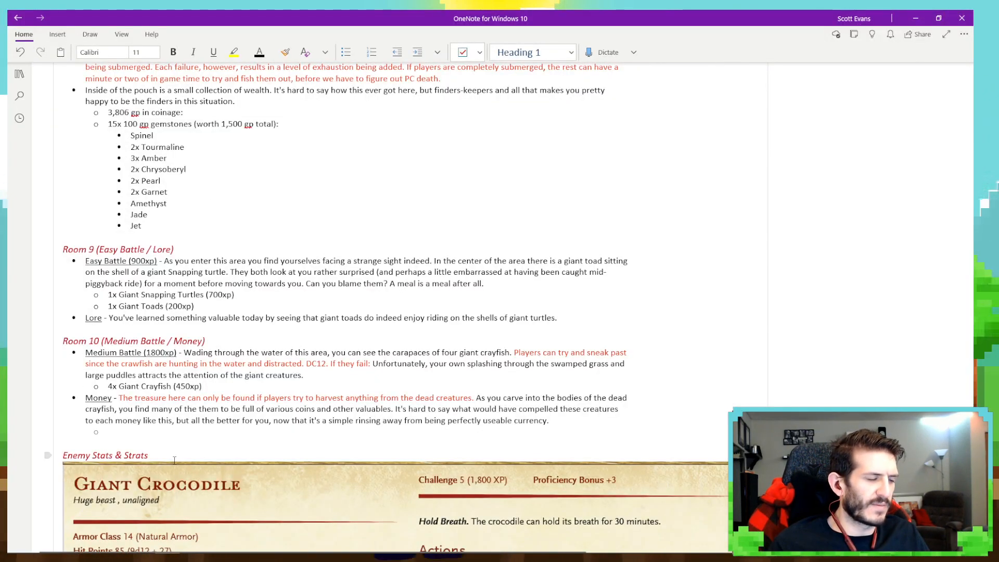
key(ctrl+v)
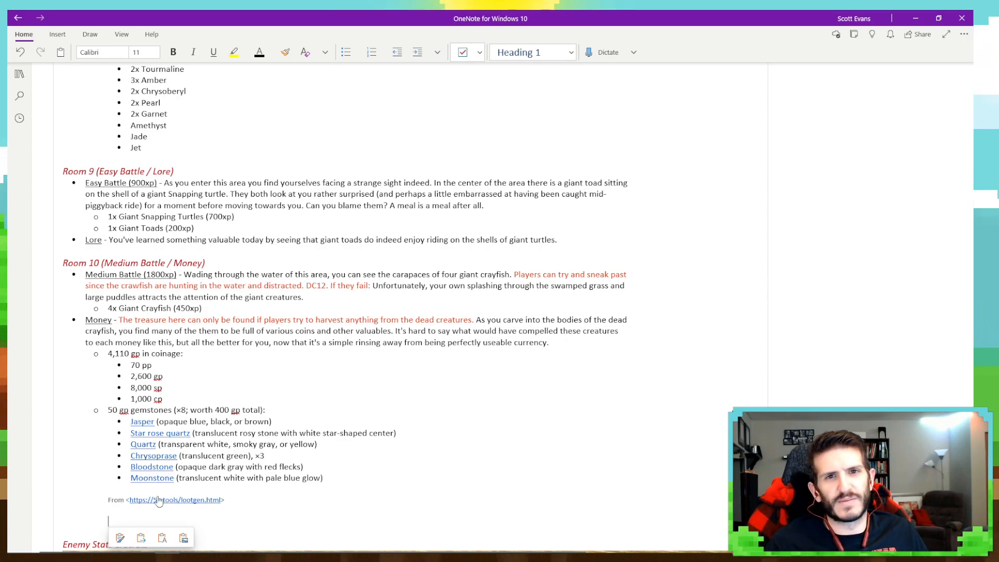
Delete the pp, gp, sp and cp breakdown and the colon after "4,110 gp in coinage".
drag(164, 399, 93, 368)
key(Delete)
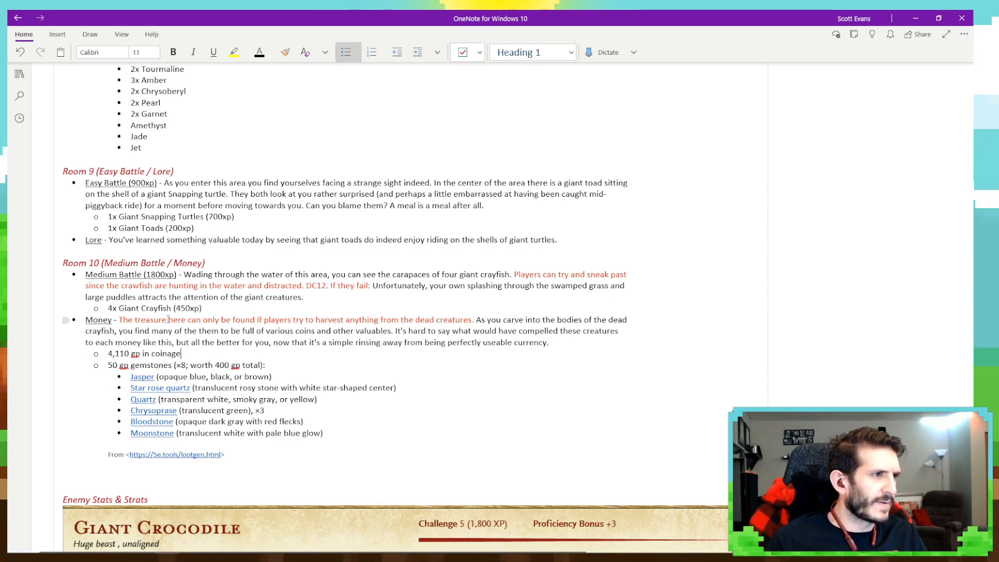
click(225, 359)
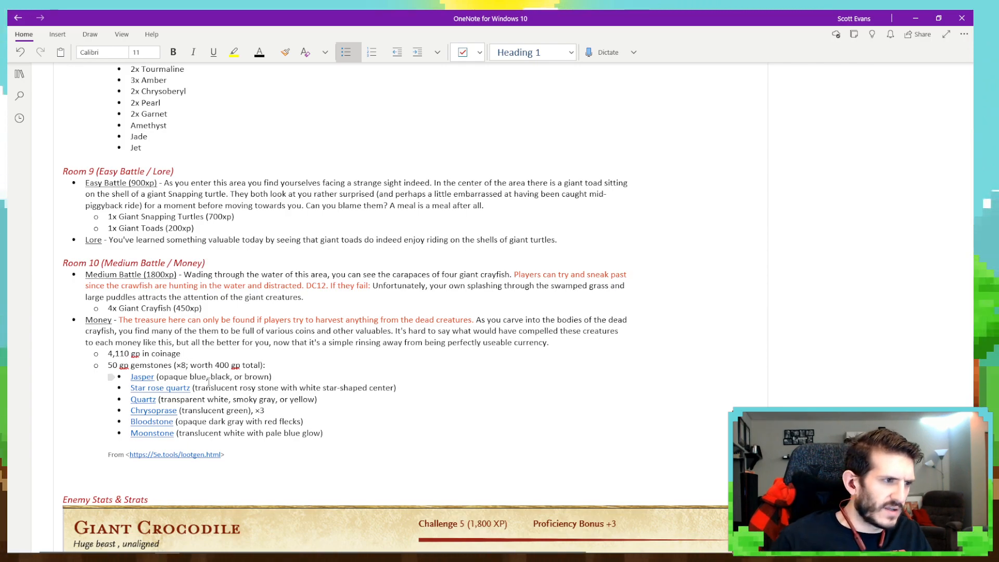
Reword the gemstone line as "8x 50 gp gemstones (worth 400 gp total):" and delete the pasted source link below the list.
click(190, 366)
key(BackSpace)
key(BackSpace)
key(BackSpace)
key(BackSpace)
key(BackSpace)
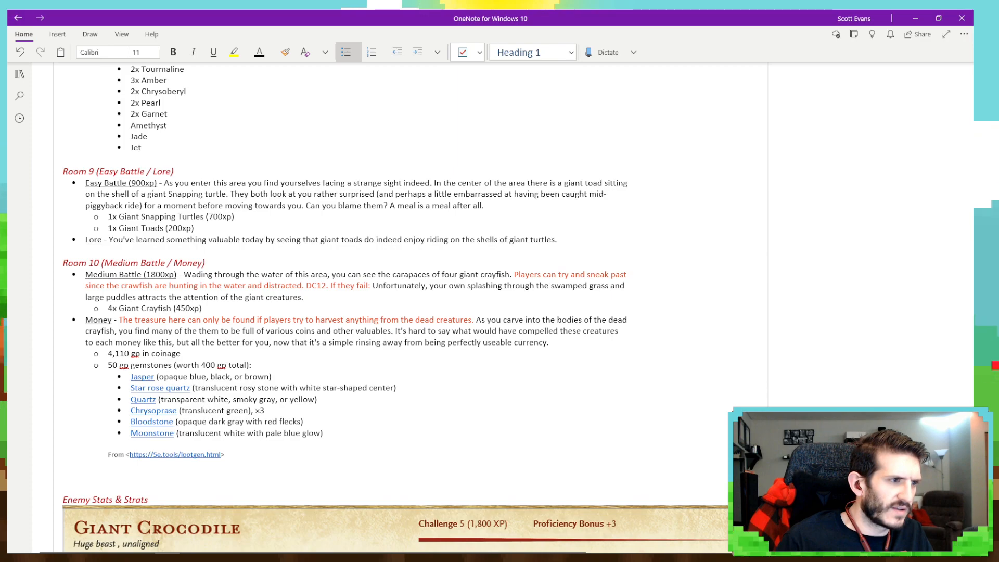
text(()
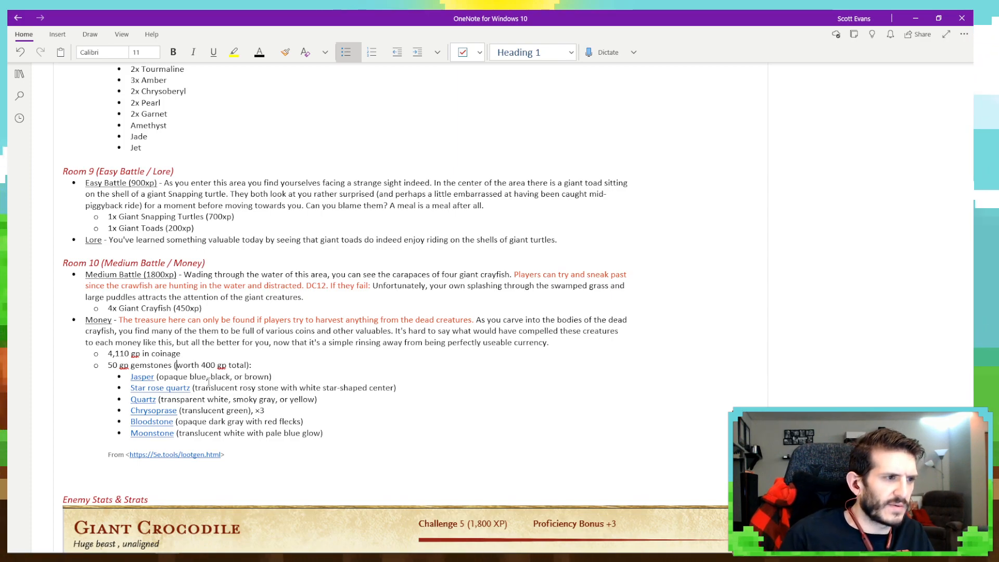
key(Home)
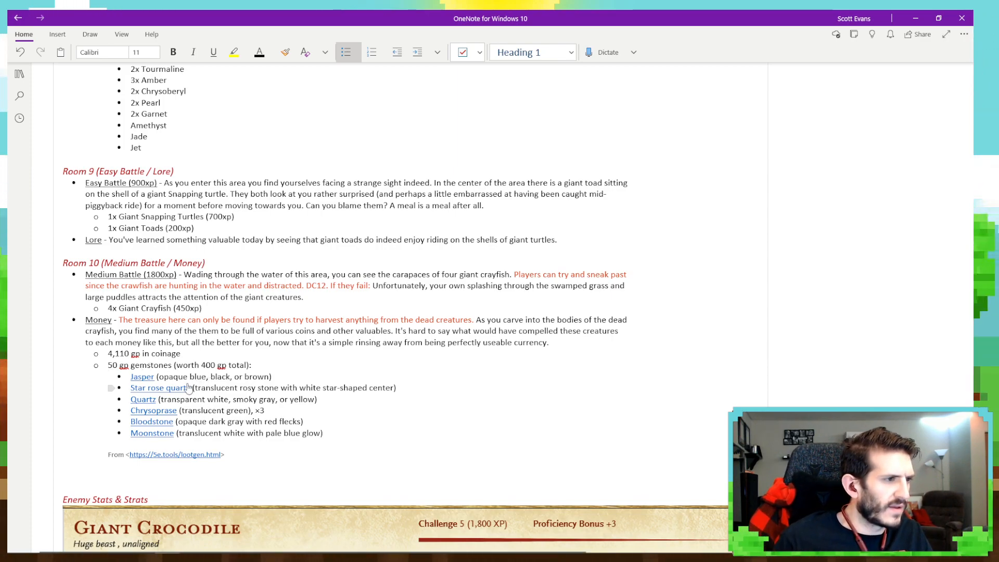
text(8x)
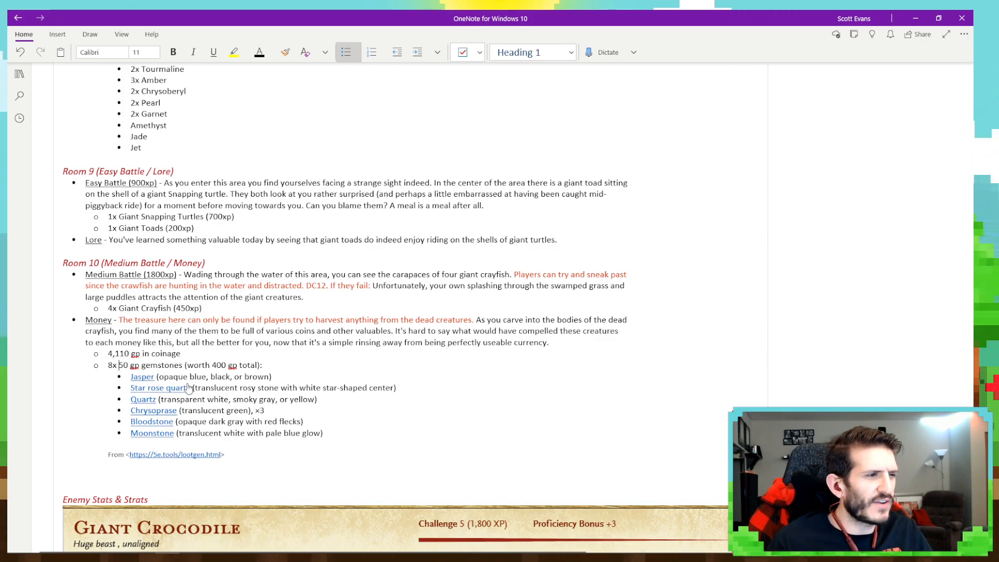
drag(158, 461, 91, 448)
key(Delete)
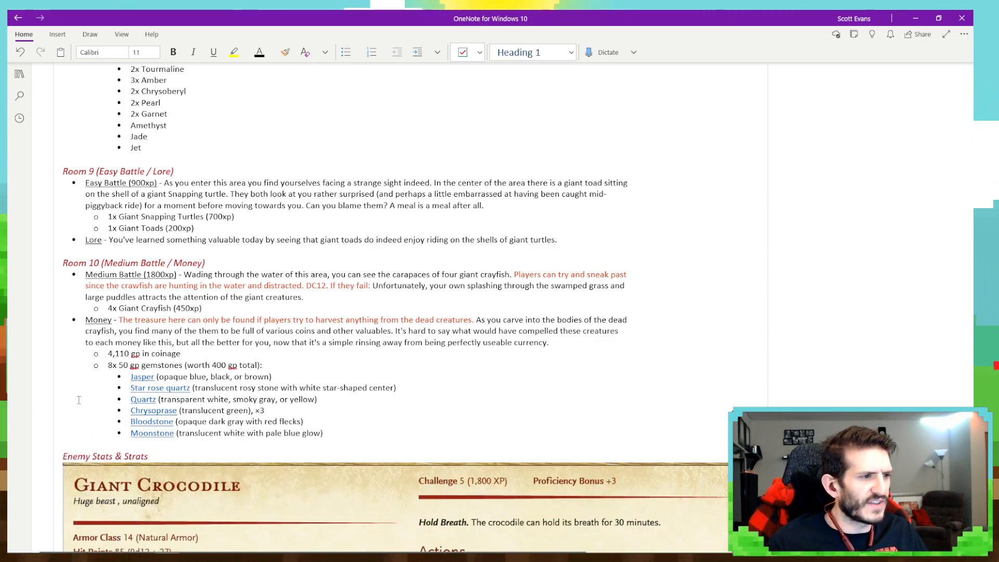
Remove the hyperlinks from the six gemstone names in Room 10's Money list.
drag(325, 434, 131, 376)
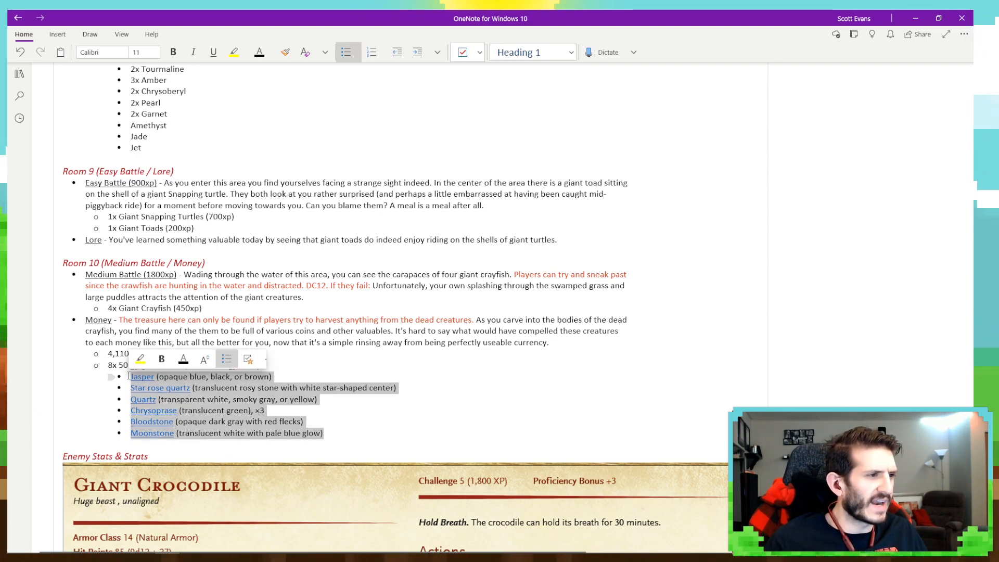
right_click(165, 412)
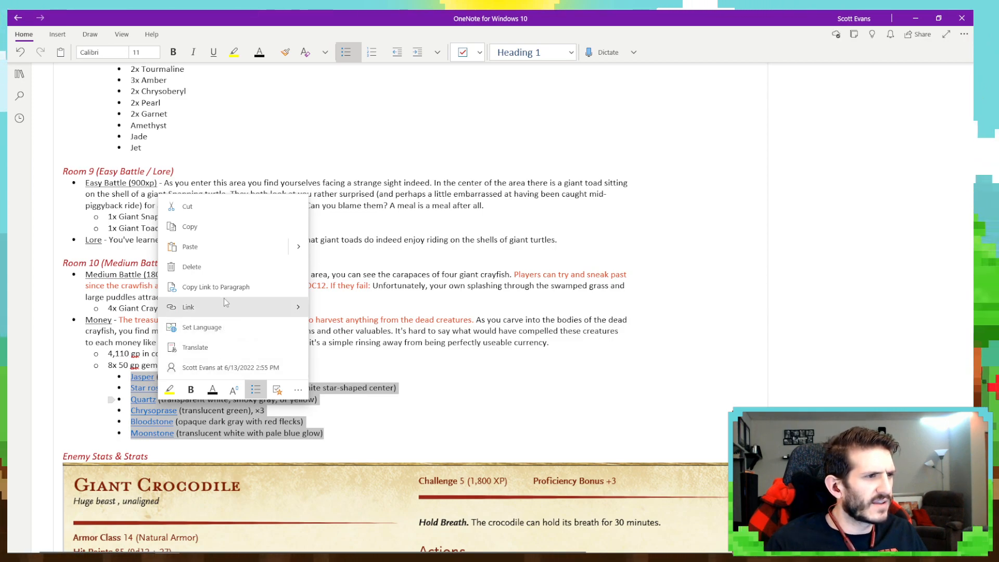
mouse_move(292, 303)
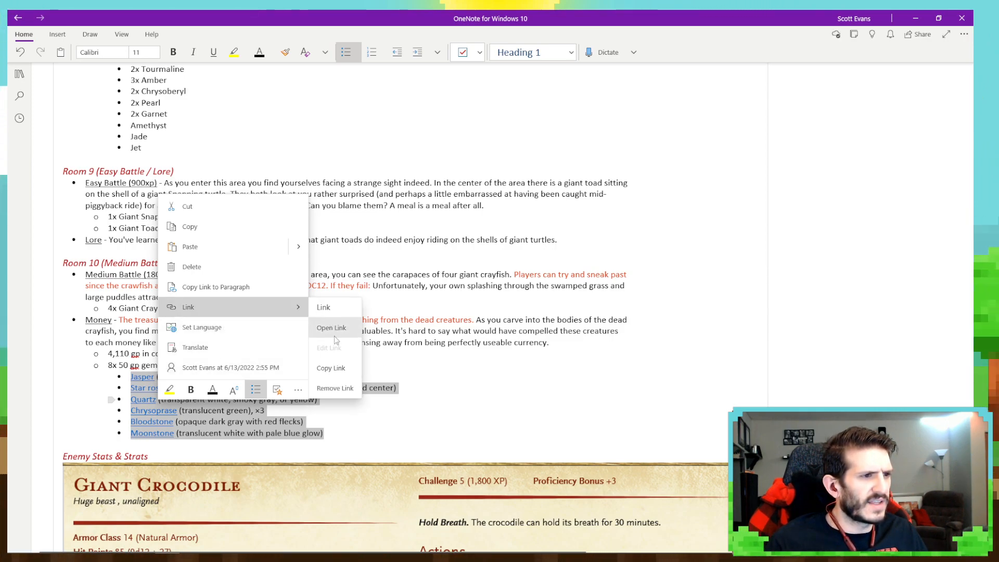
click(334, 391)
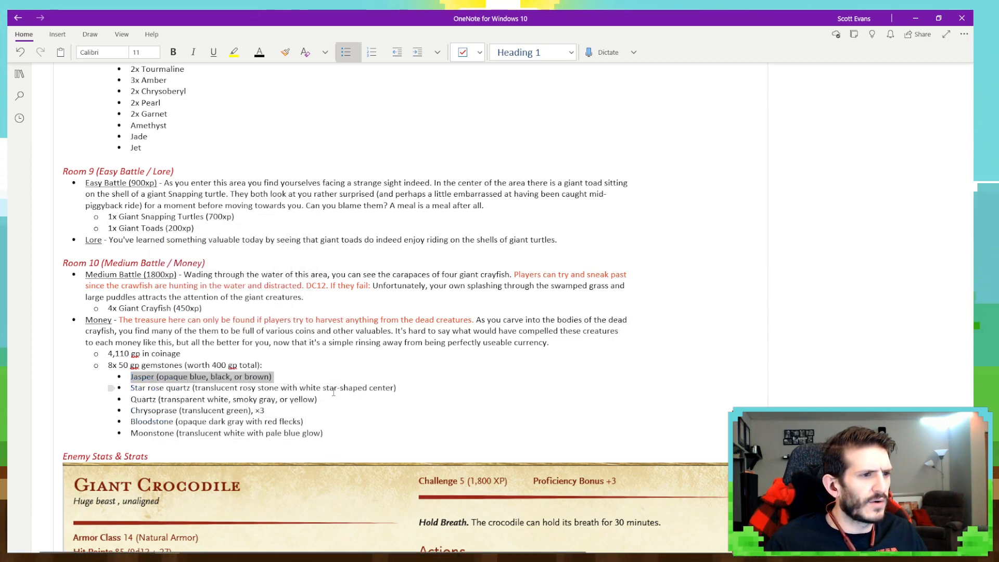
Delete the parenthesised descriptions after Jasper, Star rose quartz and Quartz in the gemstone list.
click(188, 380)
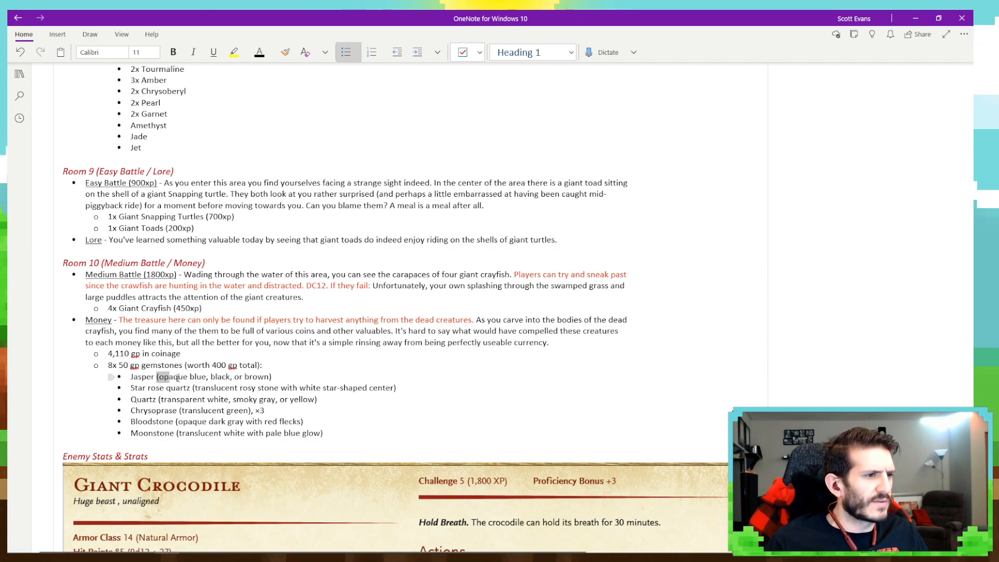
drag(156, 377, 258, 379)
key(BackSpace)
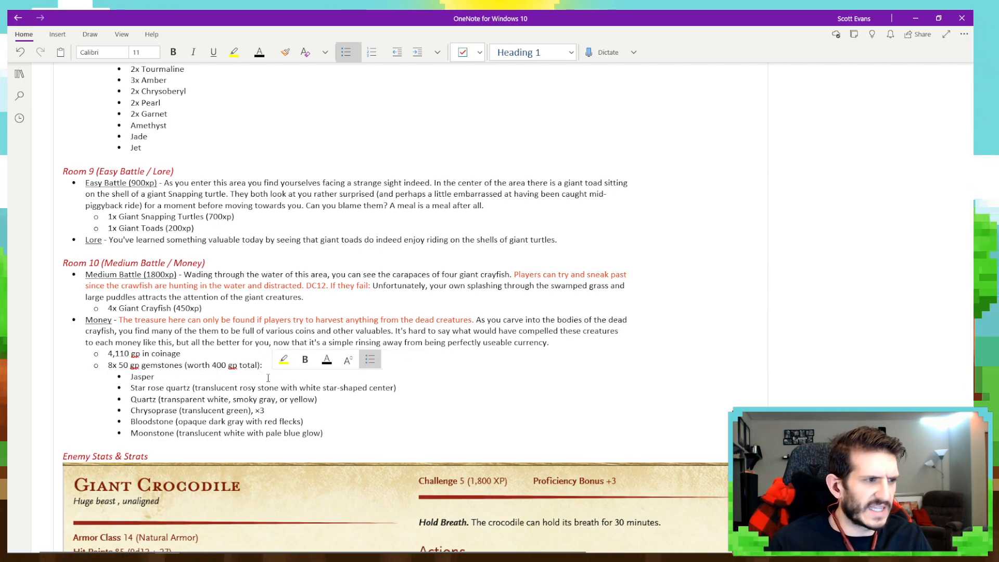
drag(318, 387, 400, 387)
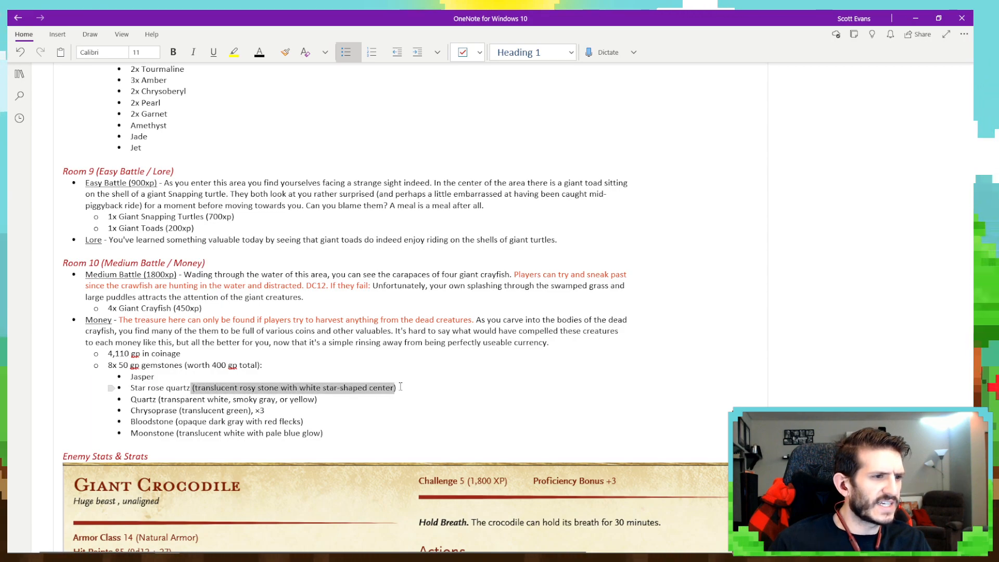
key(BackSpace)
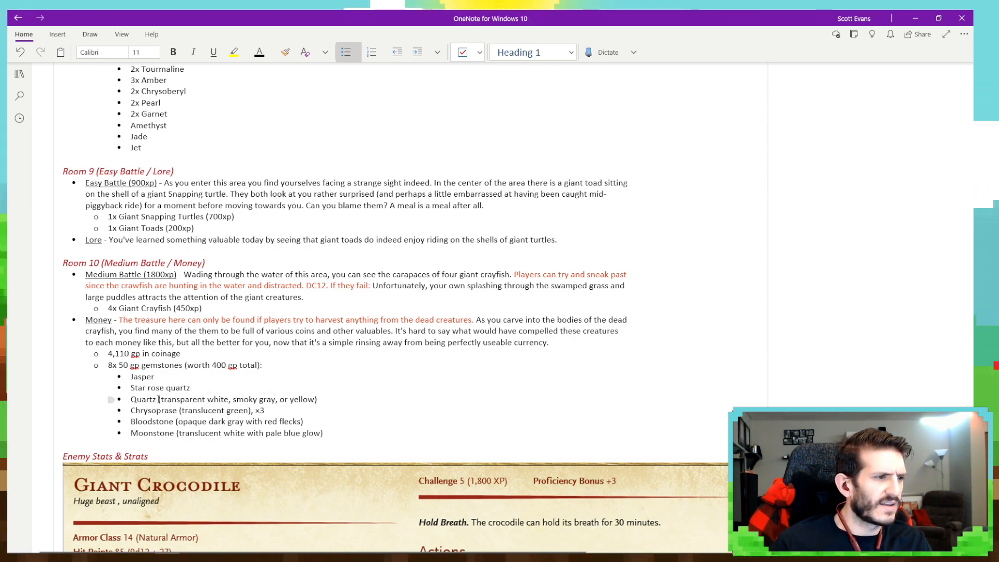
drag(159, 399, 208, 396)
drag(274, 394, 320, 395)
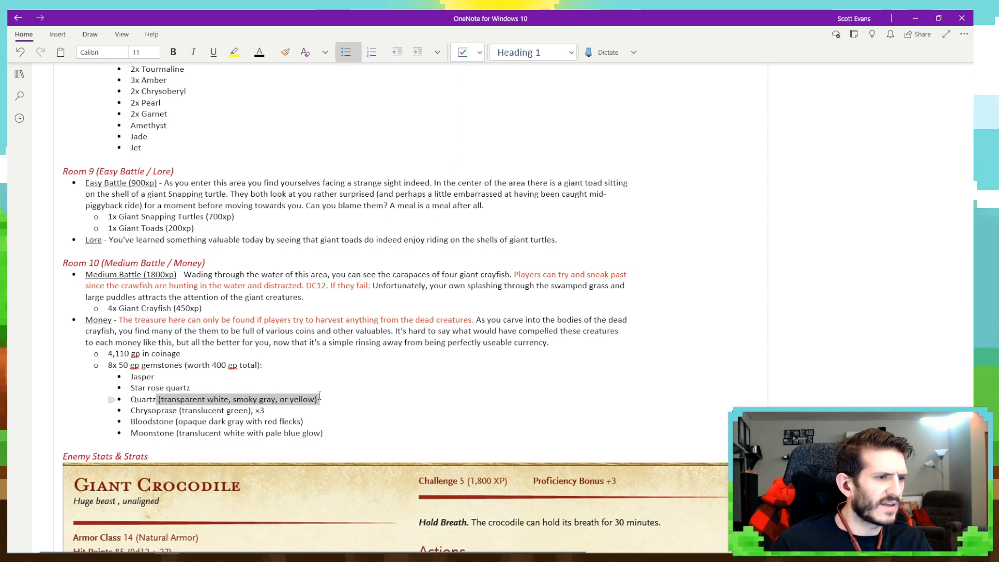
key(BackSpace)
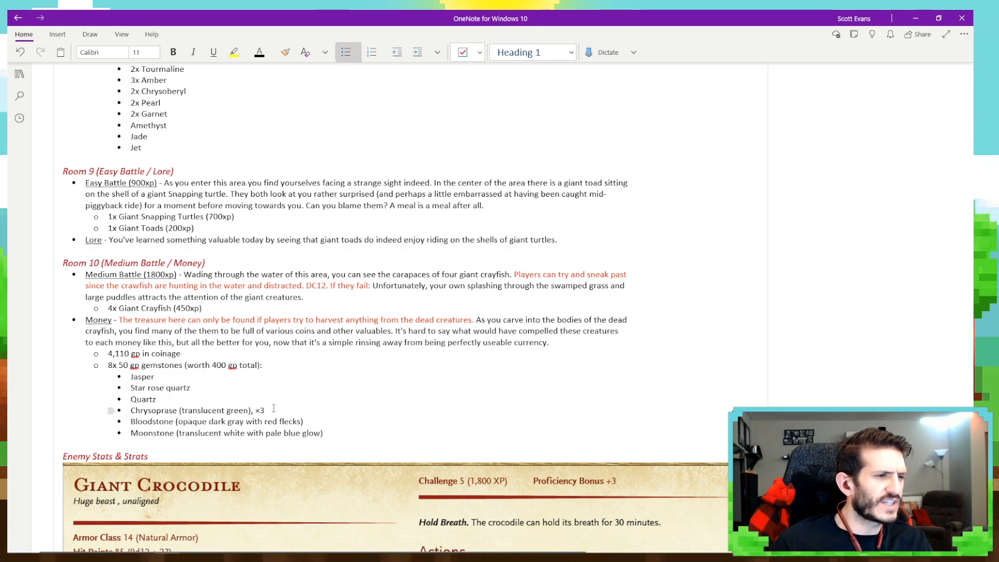
Delete the description and trailing quantity from the Chrysoprase line and reword it as "3x Chrysoprase".
drag(264, 410, 180, 411)
key(BackSpace)
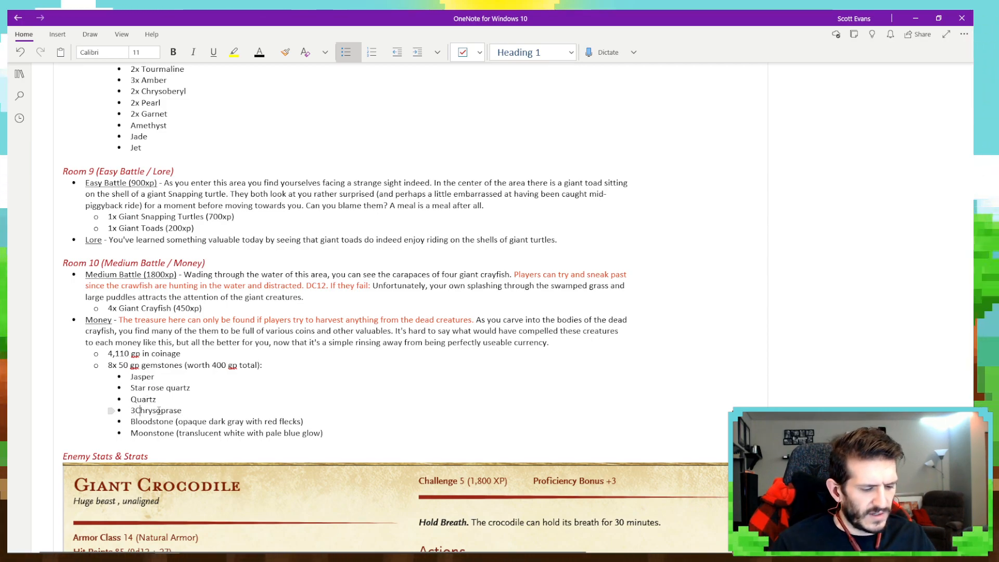
text(3x)
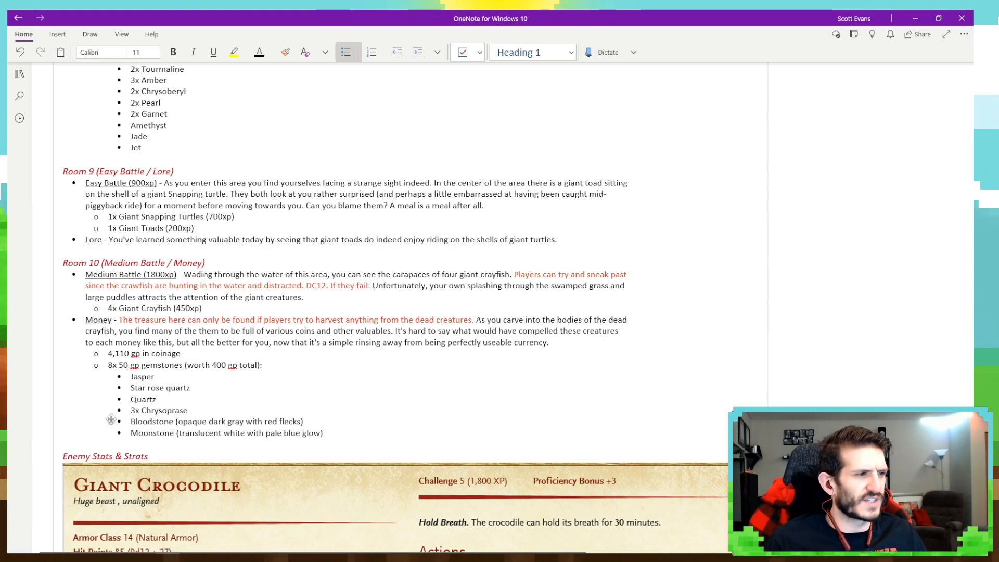
Delete the parenthesised descriptions after Bloodstone and Moonstone in the gemstone list.
drag(175, 422, 305, 420)
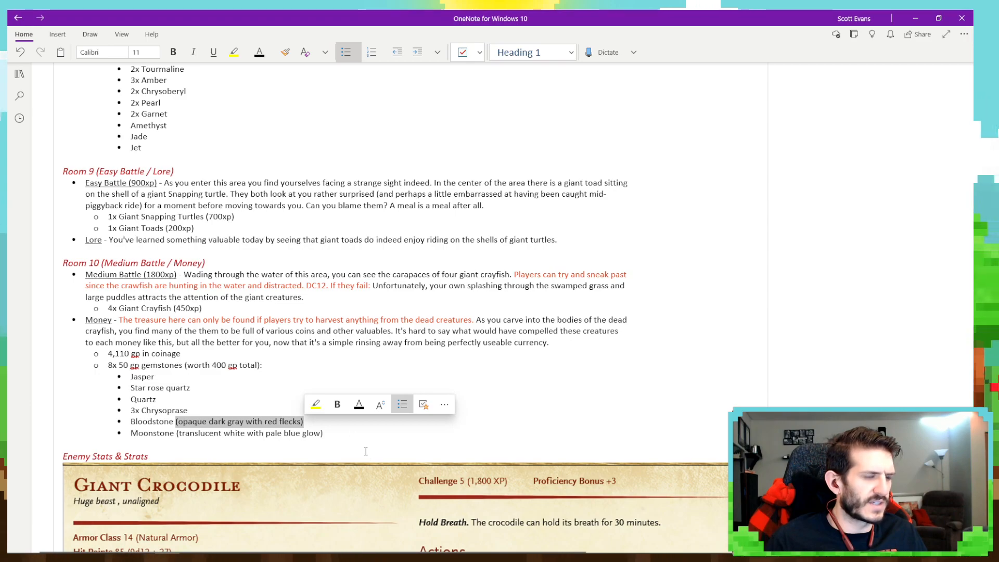
key(BackSpace)
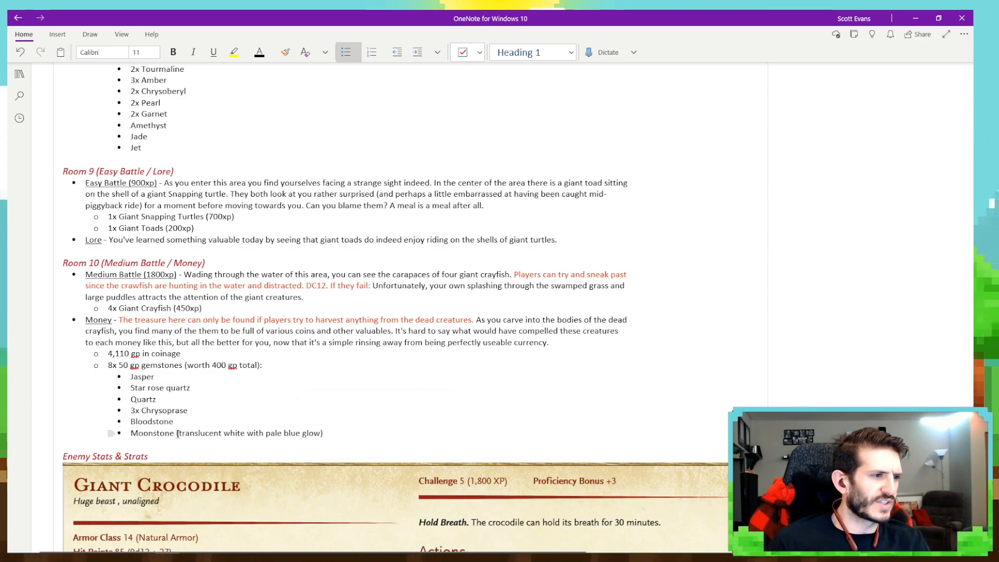
drag(210, 427, 322, 433)
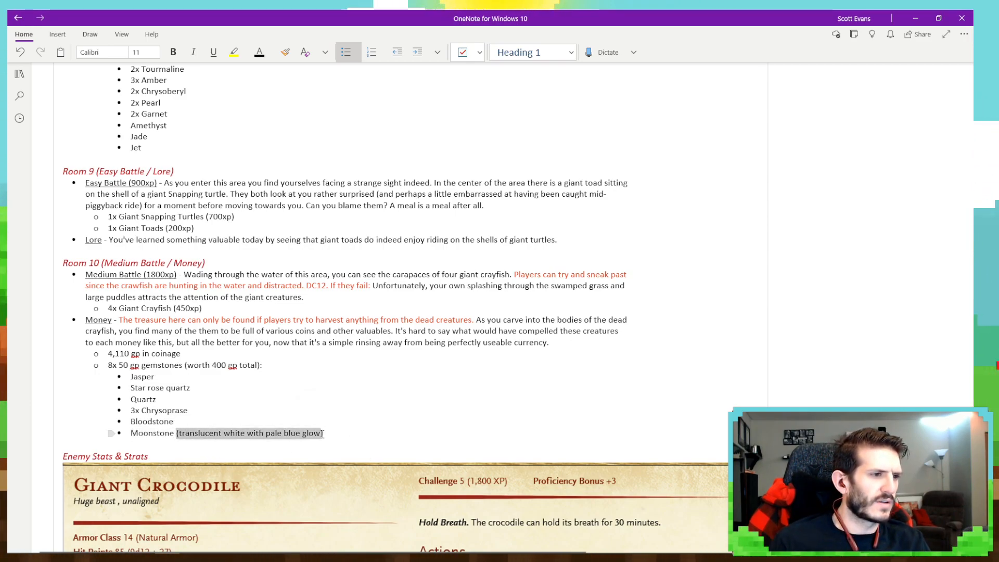
key(BackSpace)
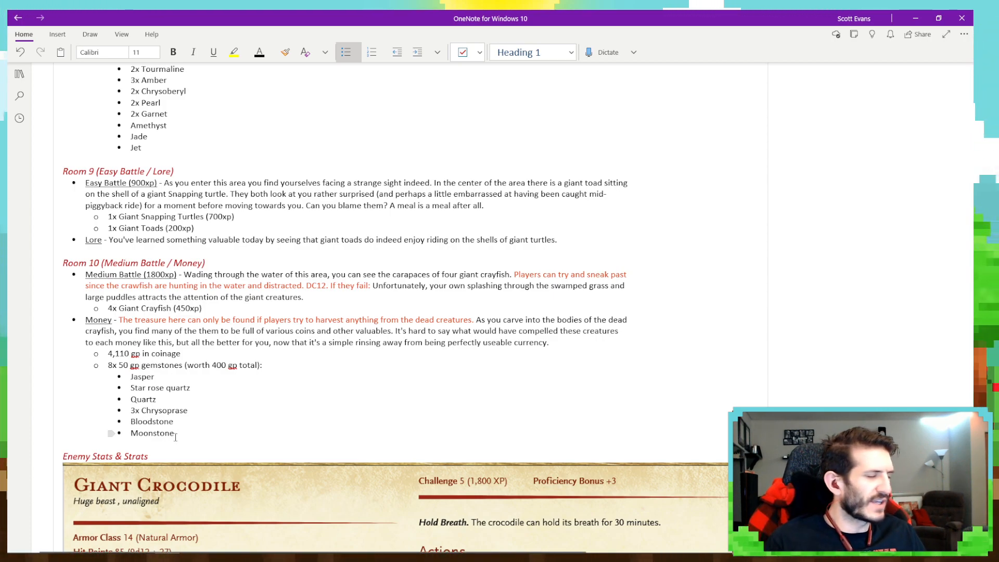
Switch to Dungeondraft and examine the numbered rooms on the hedge maze map.
click(217, 548)
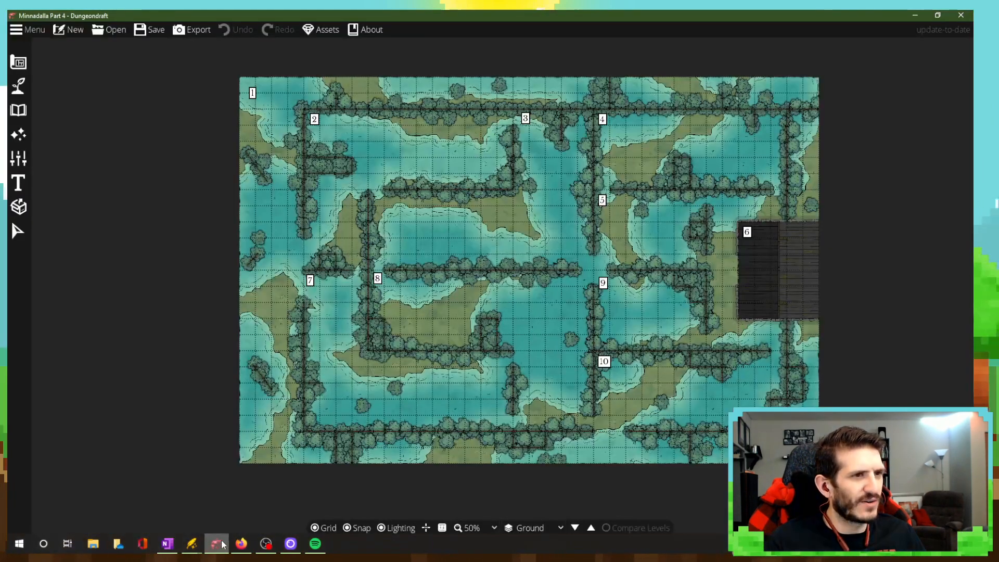
scroll(466, 332, up, 1)
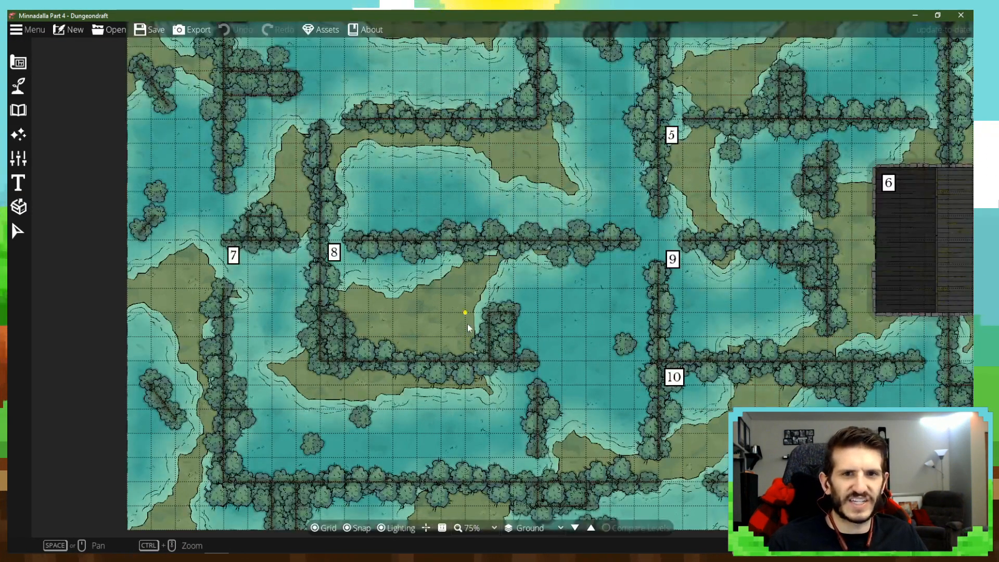
scroll(470, 328, down, 1)
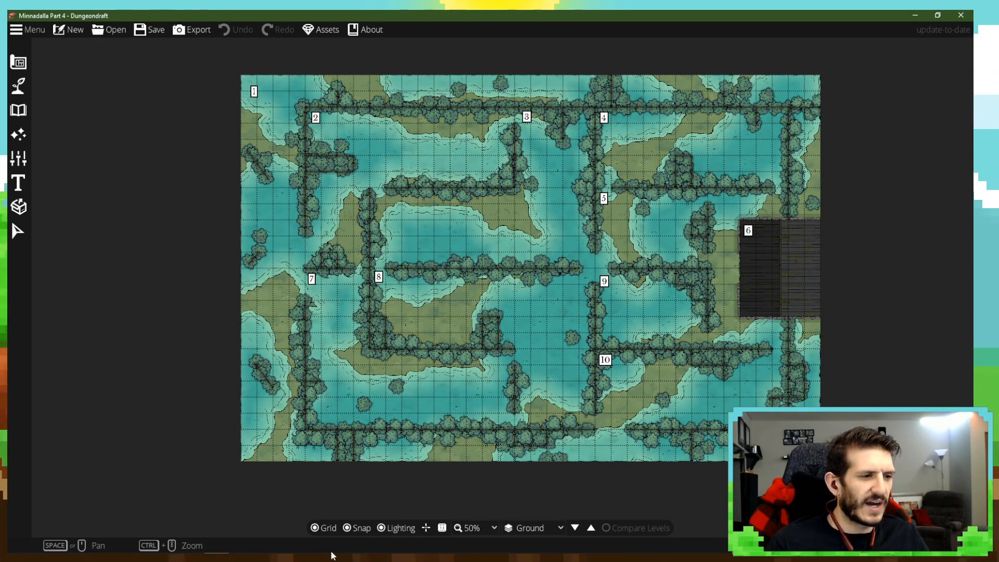
mouse_move(269, 557)
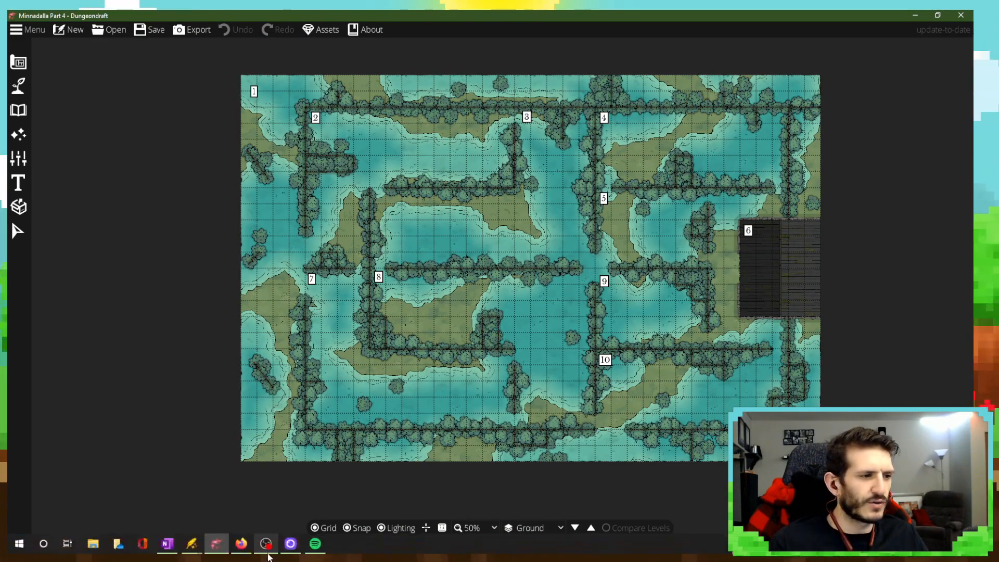
Return to OneNote and reword the end of Room 1's first Easy Battle sentence as "a confused set of hedge-lined hallways.".
click(168, 543)
scroll(291, 255, up, 15)
scroll(291, 256, up, 4)
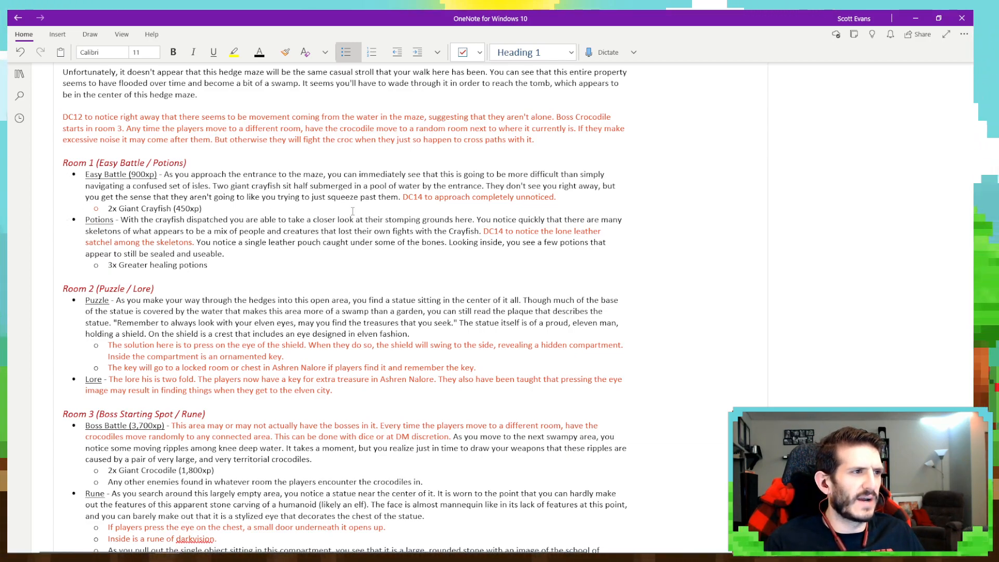
key(BackSpace)
key(BackSpace)
key(BackSpace)
key(BackSpace)
key(BackSpace)
key(BackSpace)
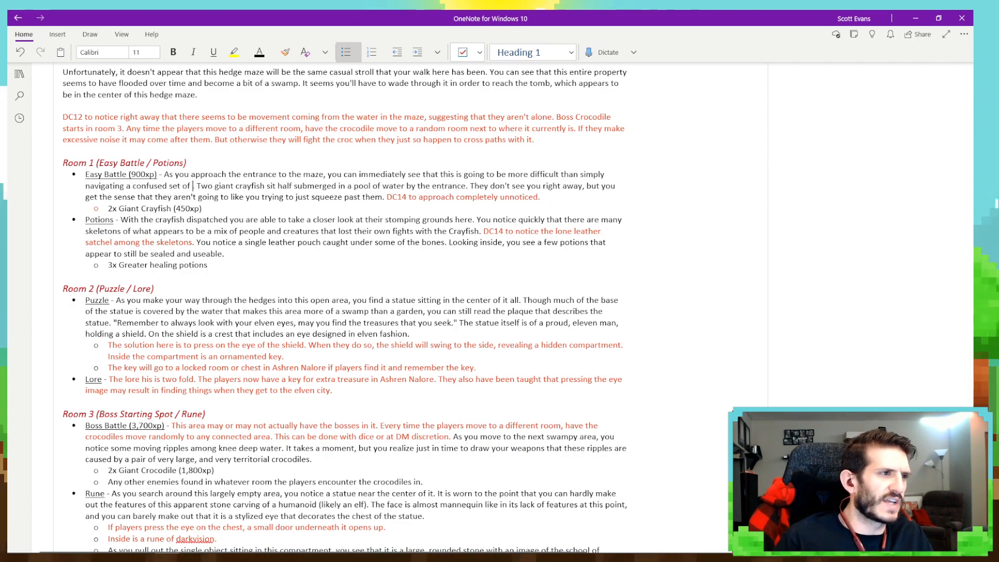
text(hedge-li)
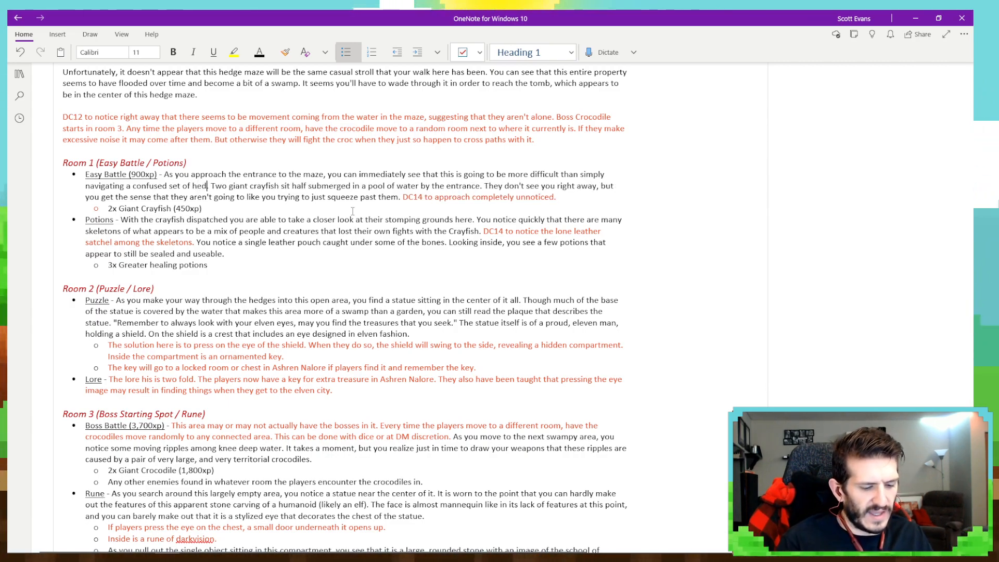
text(ned hallways.)
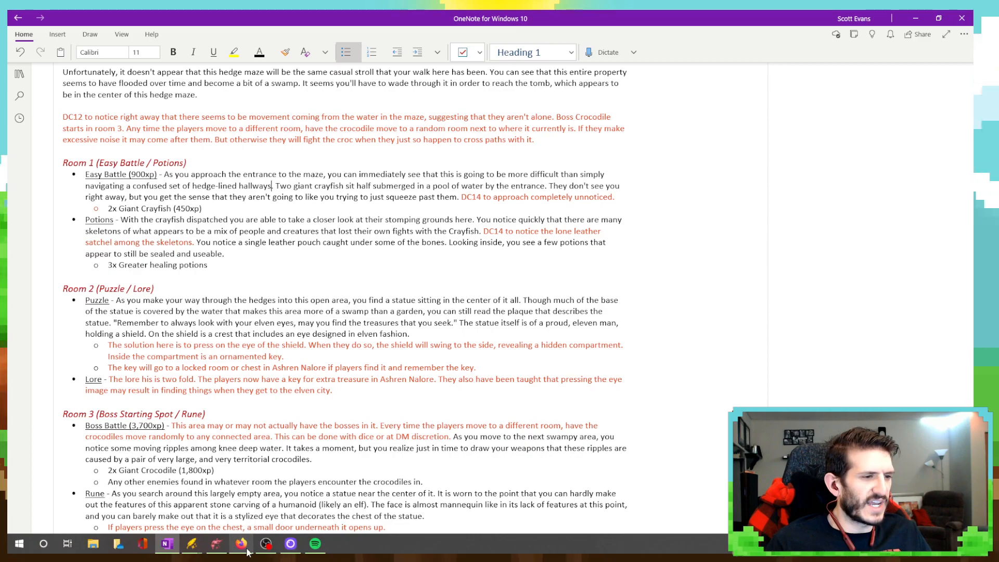
Check the maze map in Dungeondraft again, then review the Room 2 and Room 3 statue descriptions in OneNote.
click(220, 547)
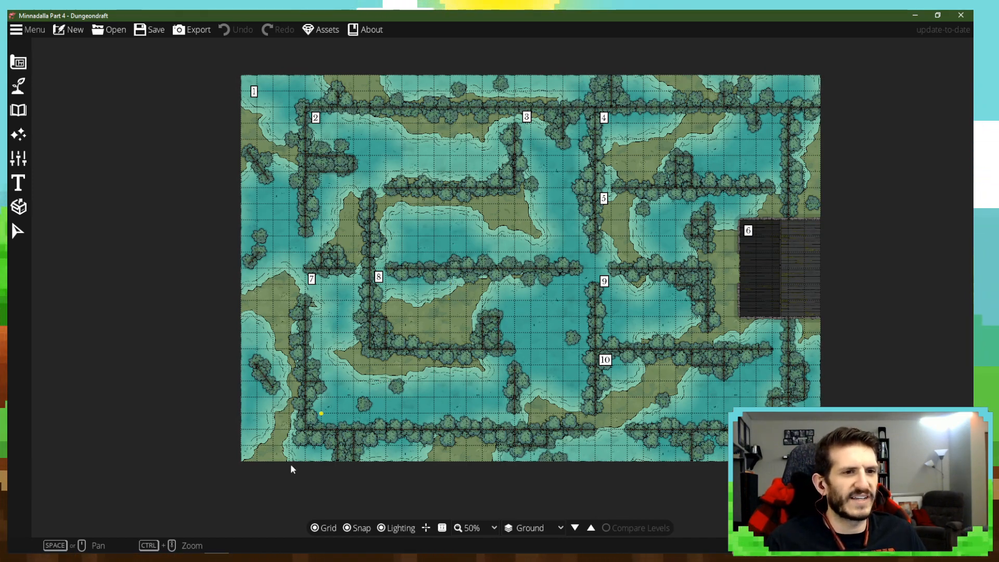
click(166, 543)
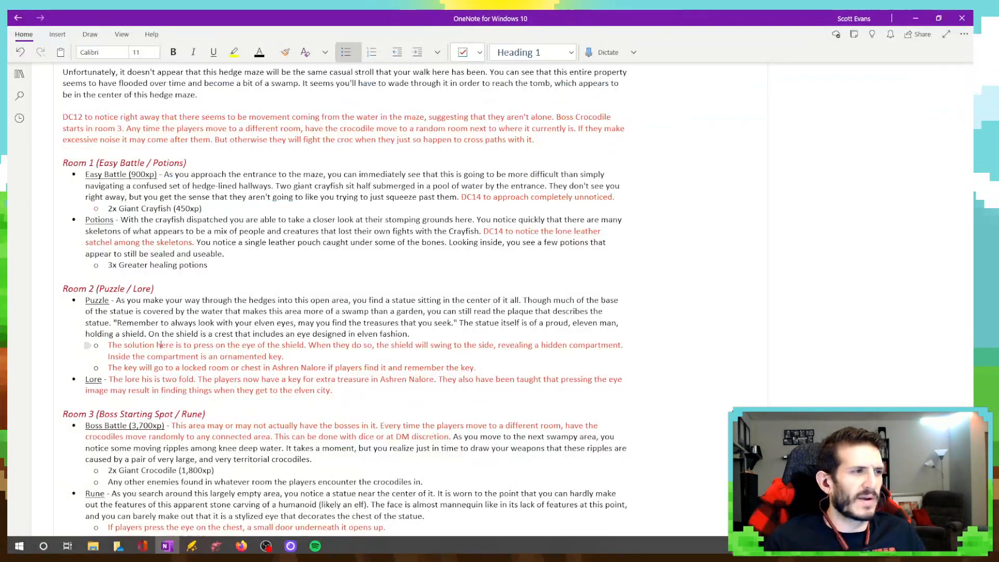
scroll(206, 305, down, 3)
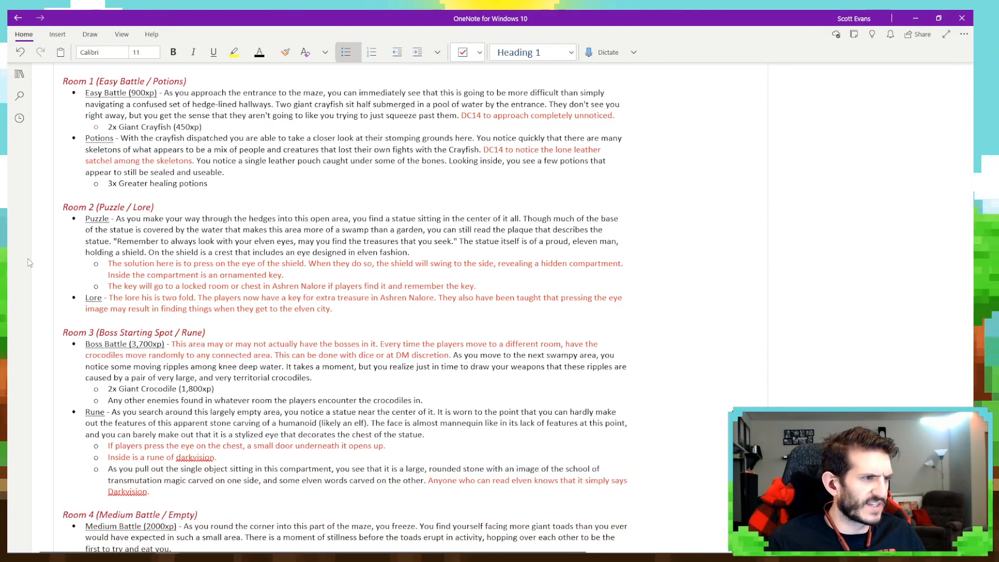
mouse_move(192, 543)
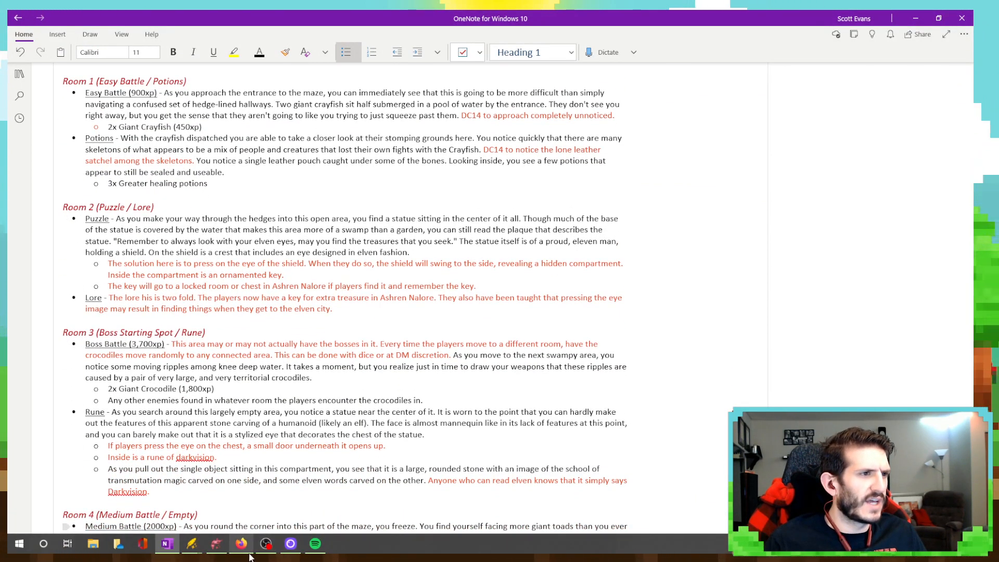
Switch to Dungeondraft and show the Object Tool's assets tagged Statue.
click(191, 543)
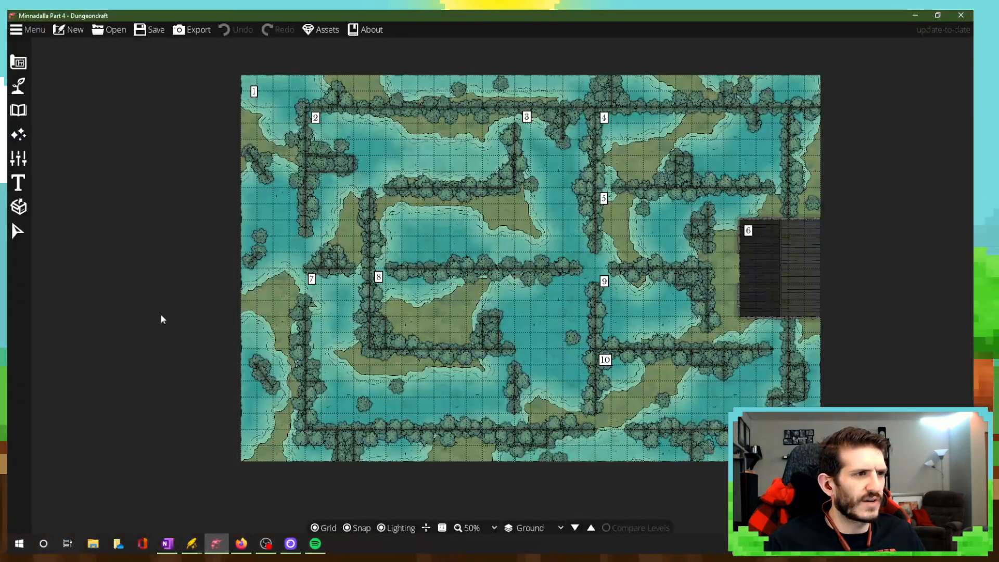
click(19, 112)
click(45, 71)
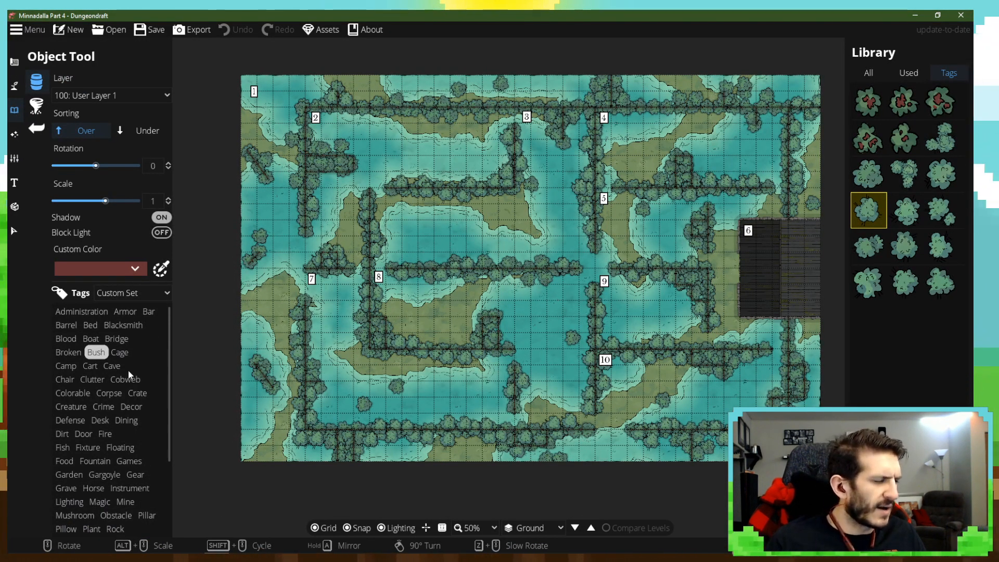
scroll(125, 401, down, 3)
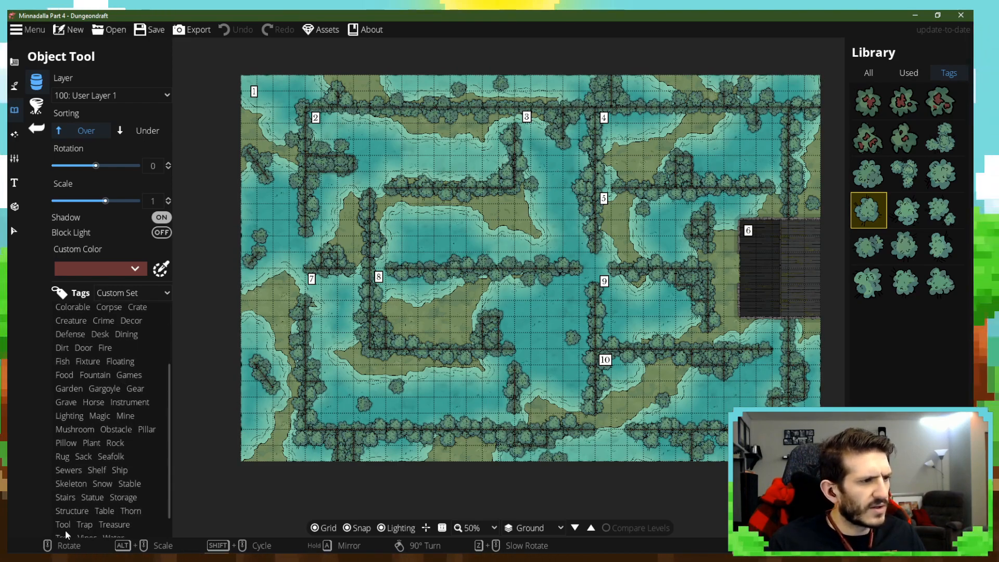
click(92, 497)
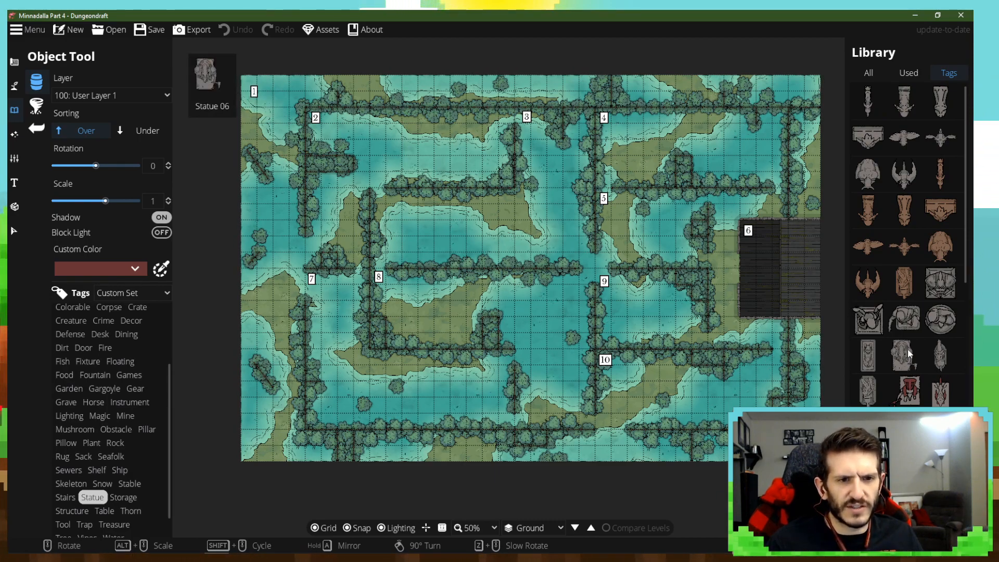
Place Statue 01 near the center of Room 2 with snapping off and a rotation of -90 degrees.
scroll(894, 294, down, 1)
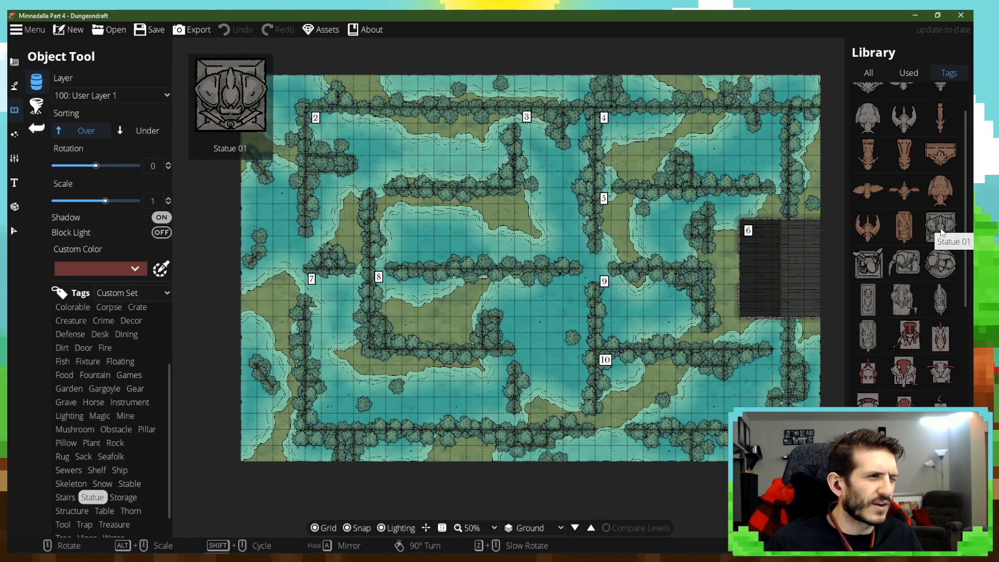
click(943, 228)
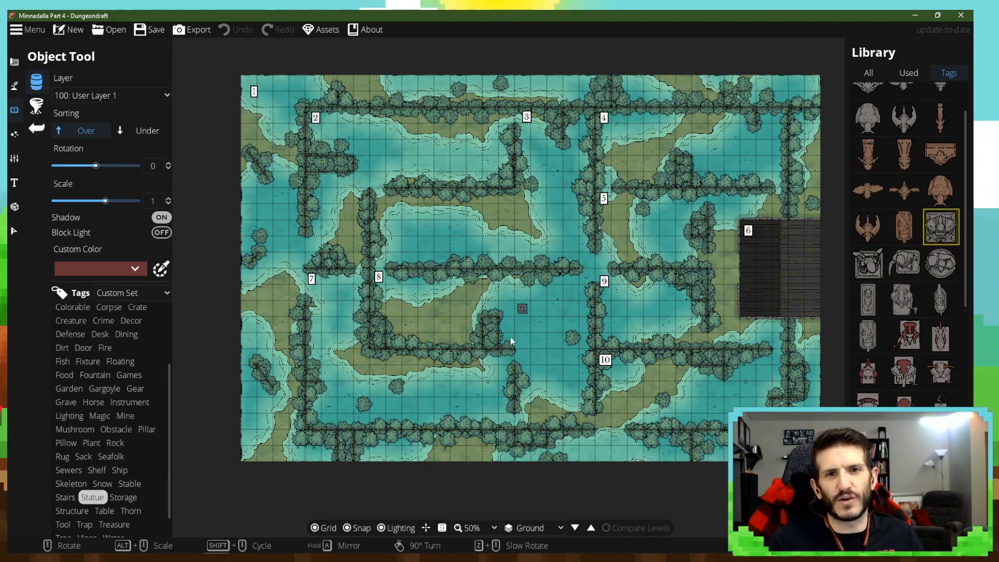
click(347, 529)
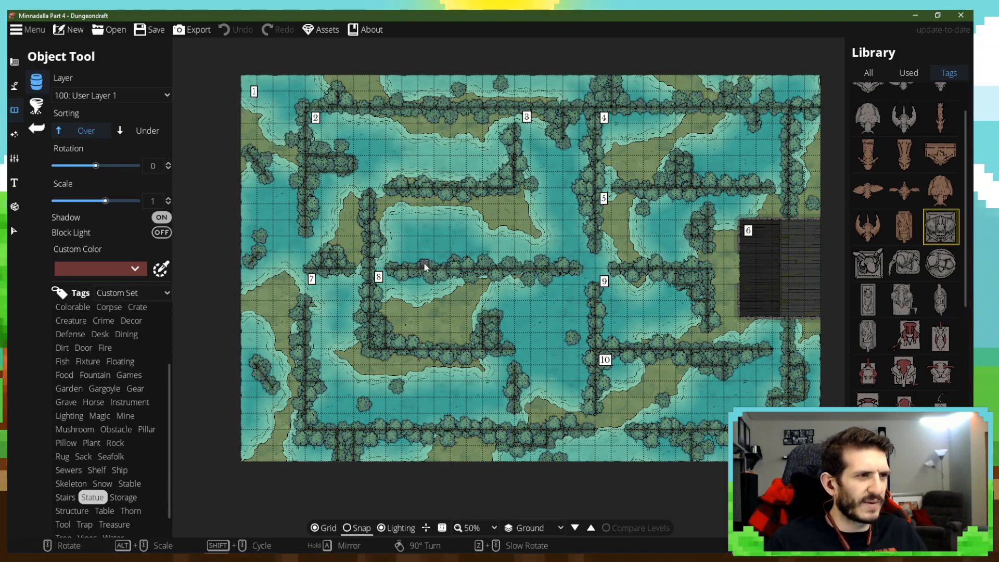
scroll(375, 205, up, 3)
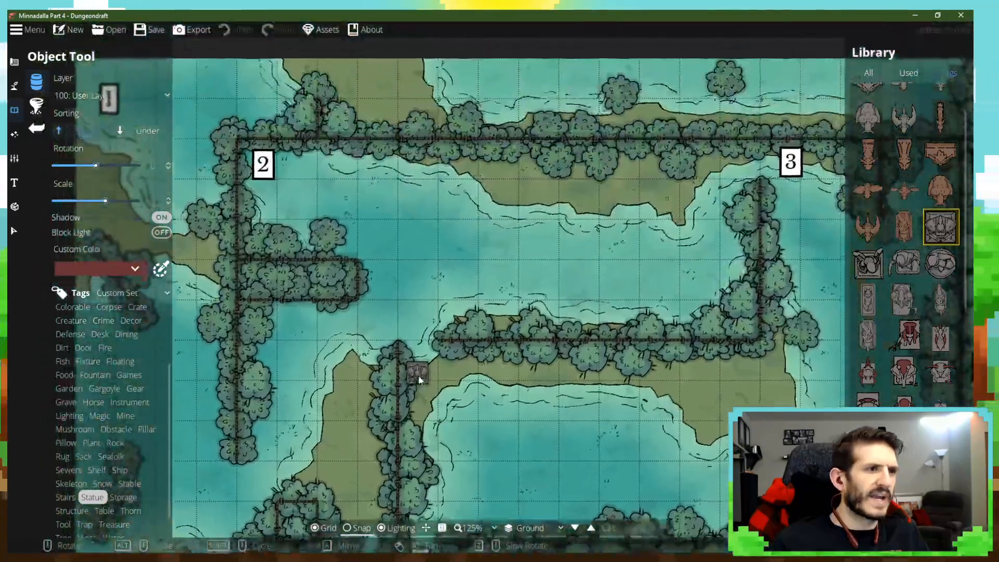
scroll(442, 237, down, 1)
scroll(444, 240, up, 7)
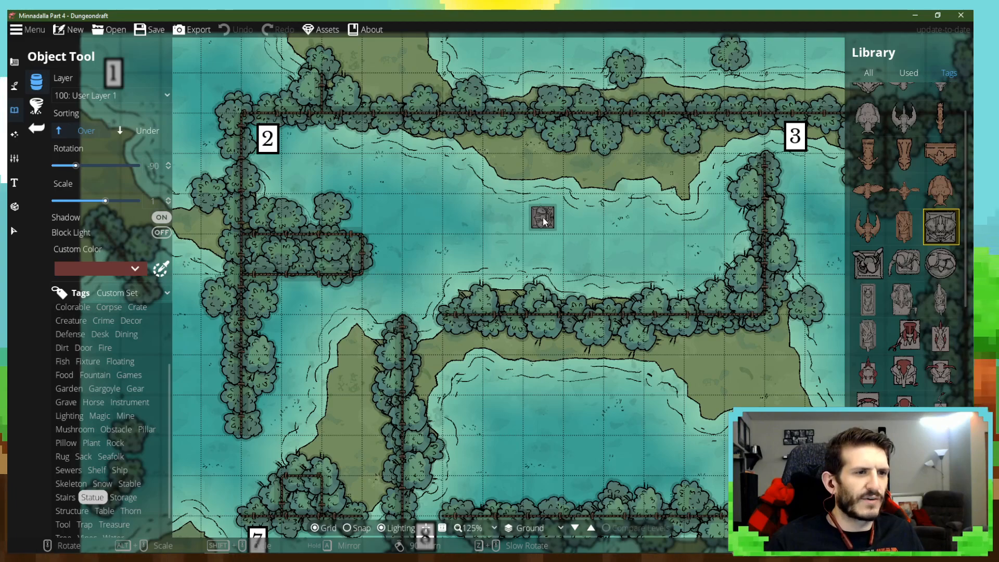
click(544, 221)
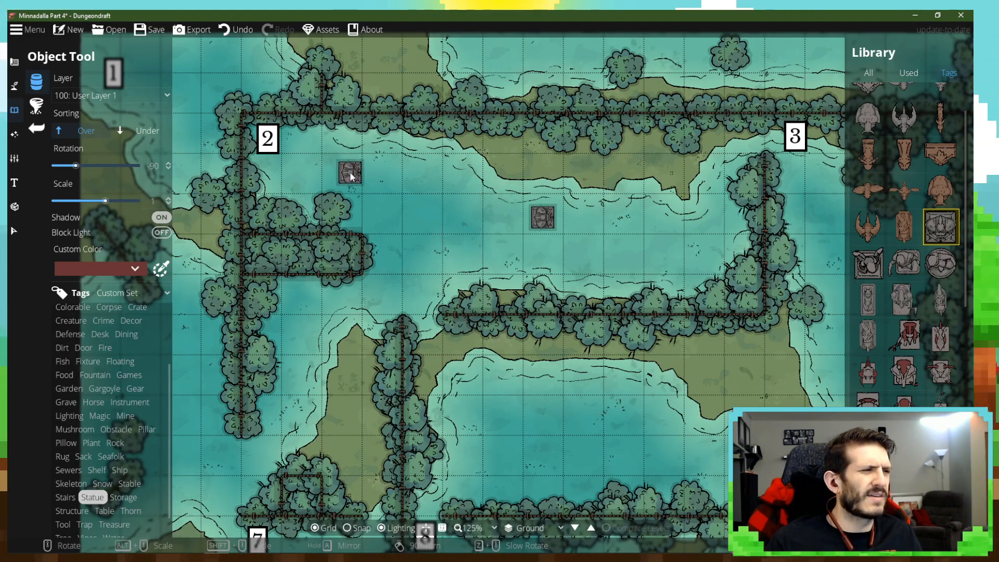
Undo the Room 2 statue placement and place Statue 01 there again, rotated to 90 degrees.
click(220, 30)
scroll(569, 224, up, 11)
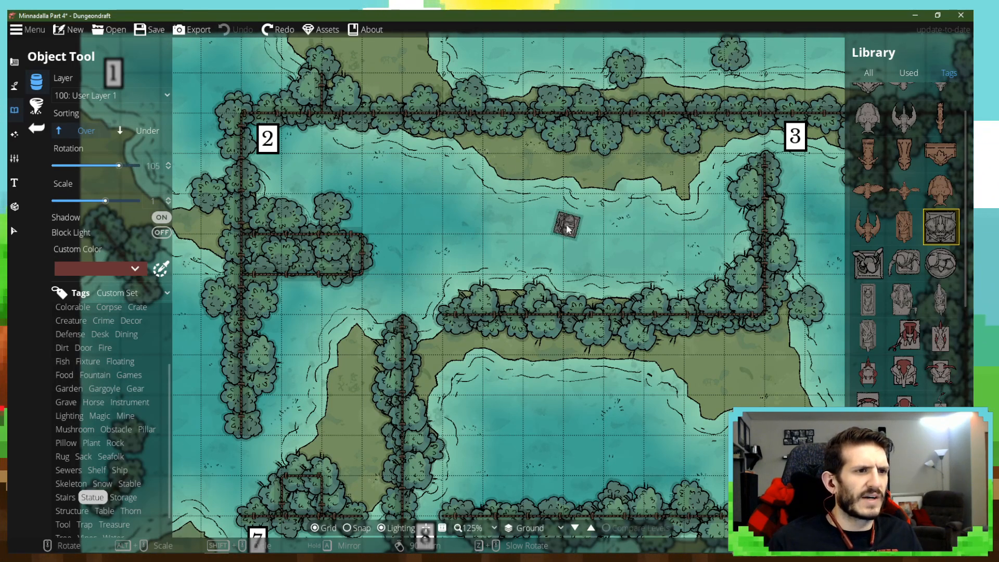
scroll(544, 216, down, 1)
click(544, 215)
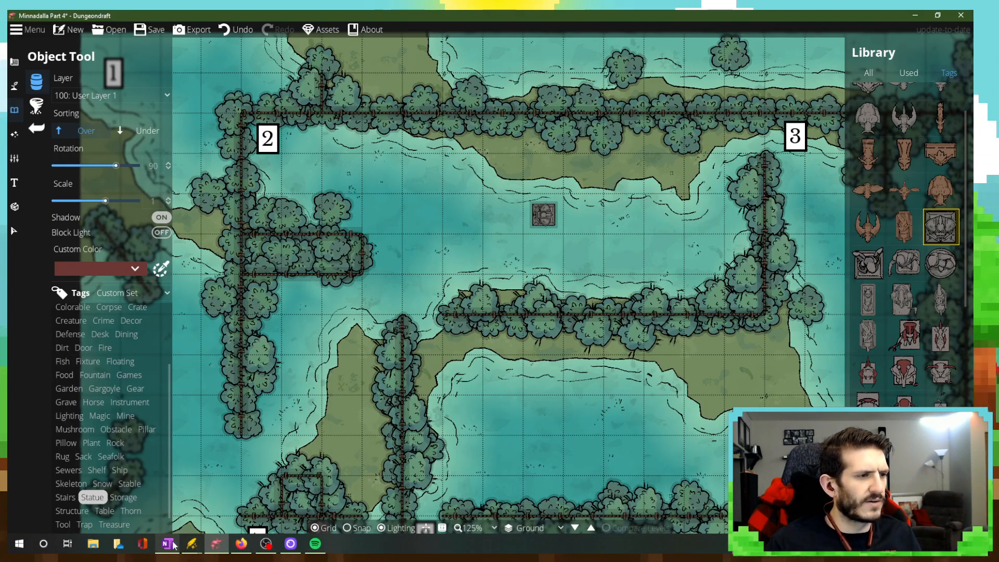
Switch to OneNote and review the notes from Room 3 through Room 10 for objects the map needs.
click(171, 545)
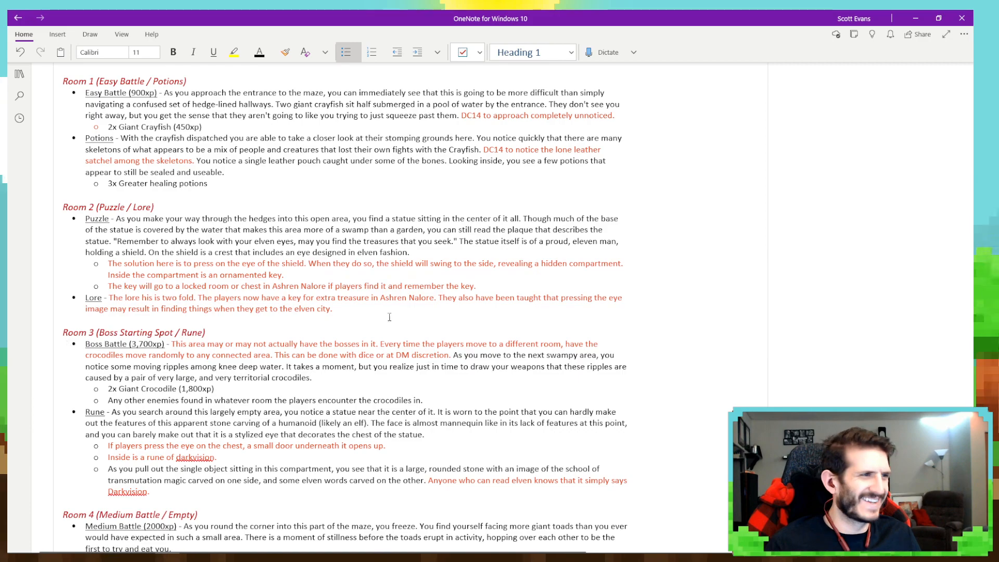
scroll(325, 295, down, 3)
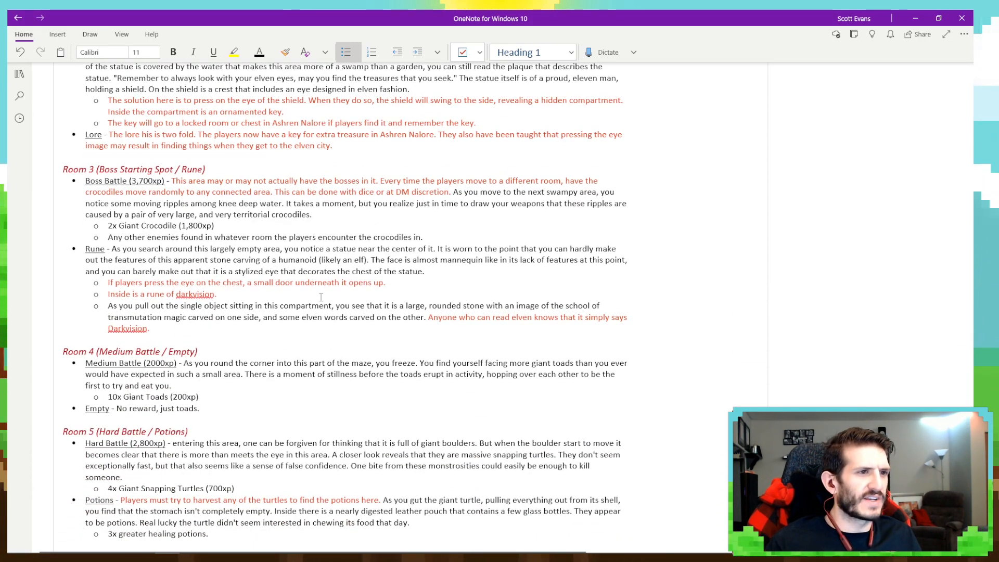
scroll(293, 307, down, 1)
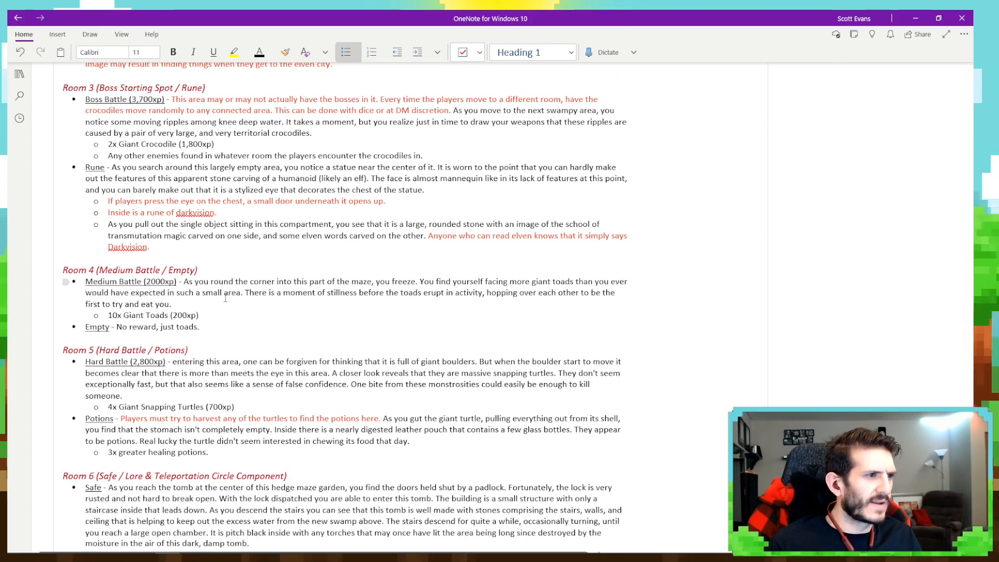
scroll(234, 298, down, 5)
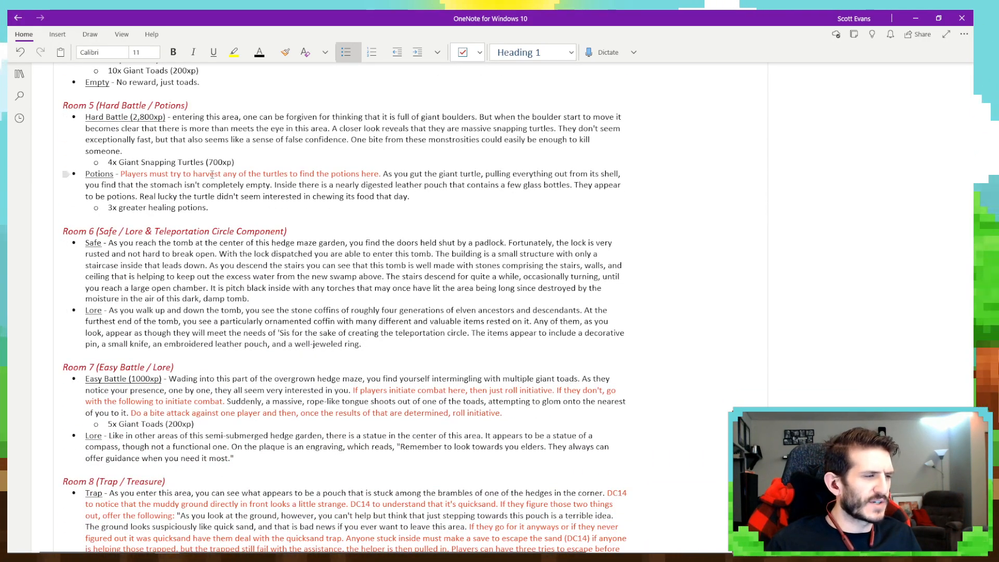
scroll(213, 174, down, 2)
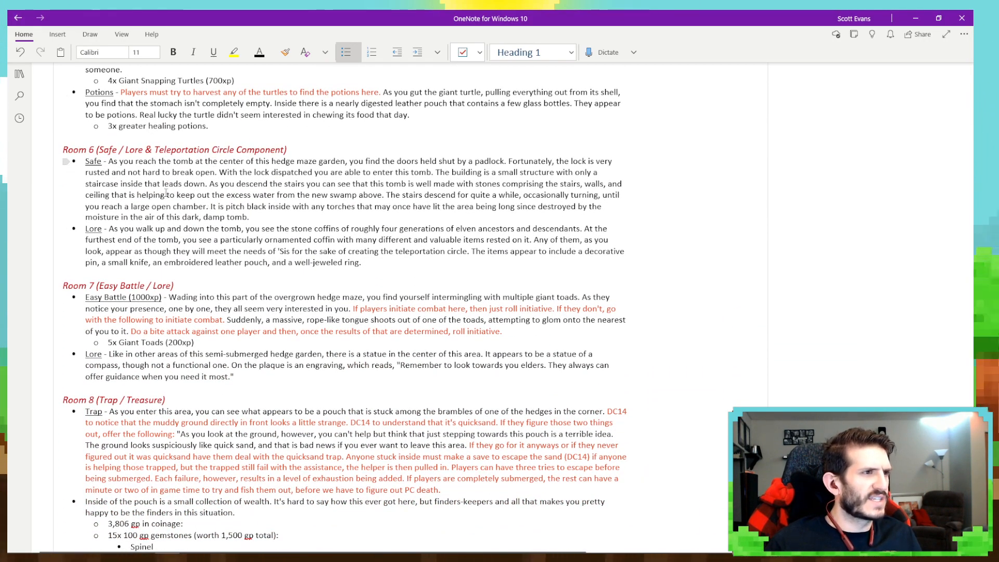
scroll(176, 230, down, 2)
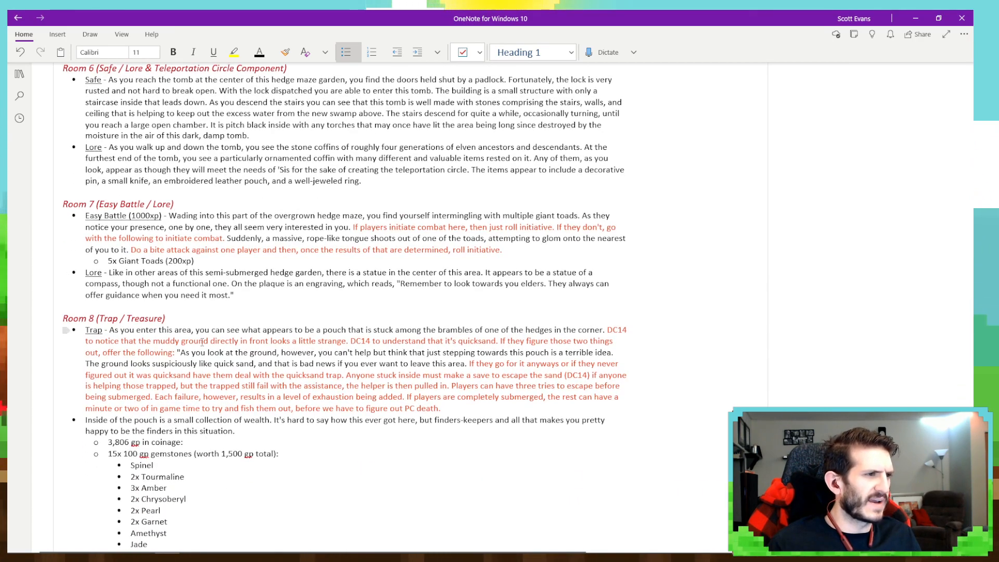
scroll(202, 342, down, 6)
scroll(194, 234, up, 2)
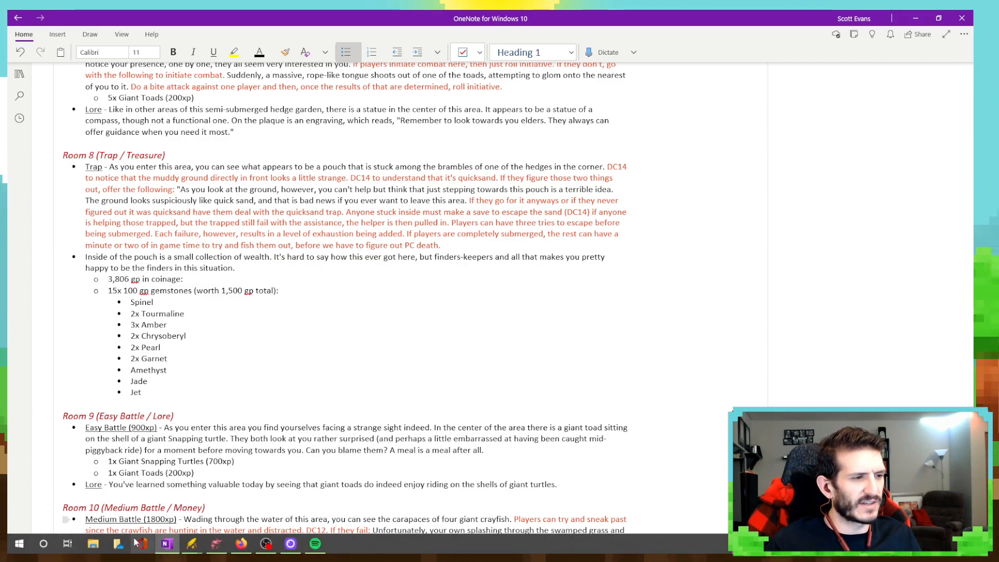
Switch to Dungeondraft and place Dirt Pile 08, sorted under the other objects, in the lower-left hedge corner of Room 8's land area.
click(216, 543)
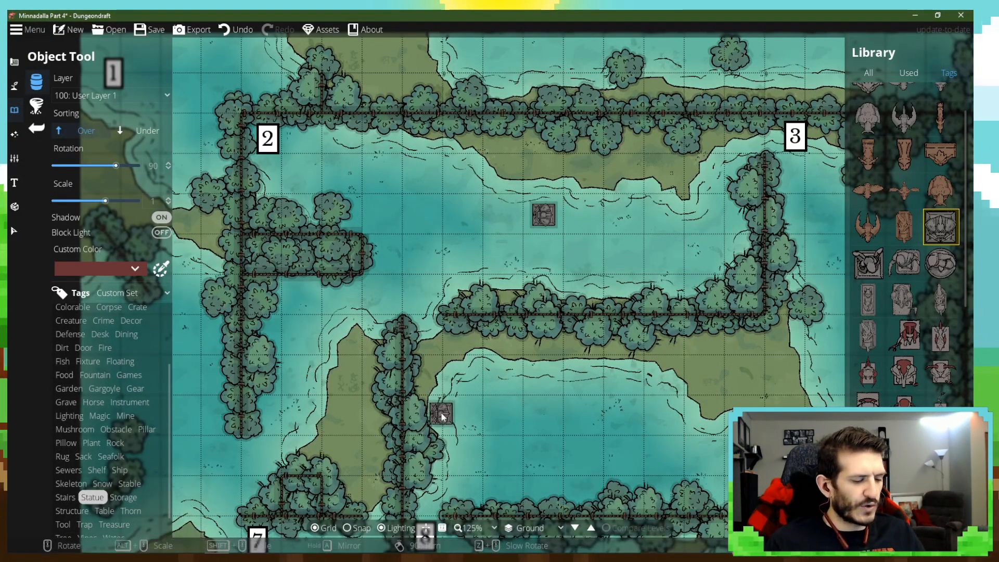
drag(439, 411, 245, 50)
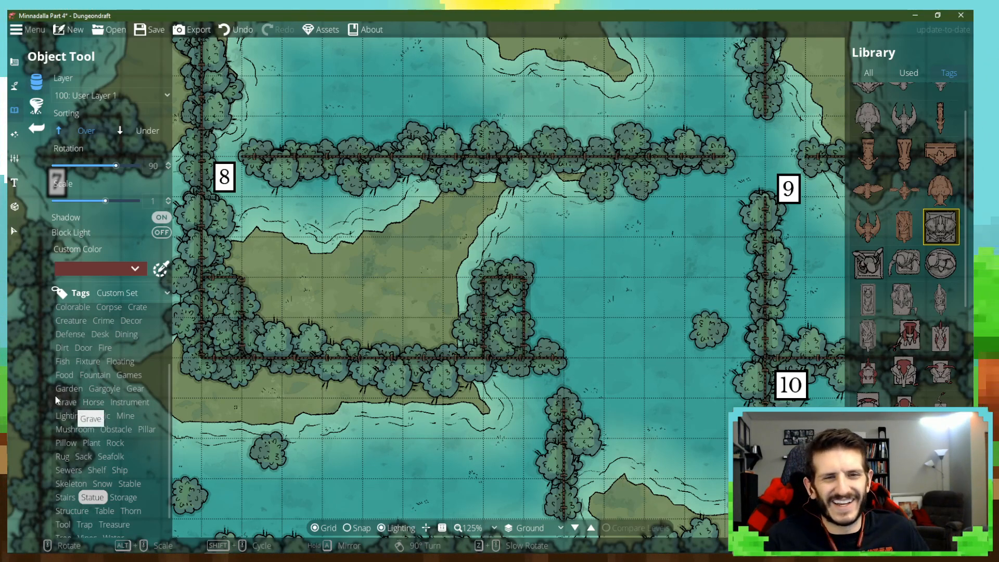
scroll(74, 352, up, 3)
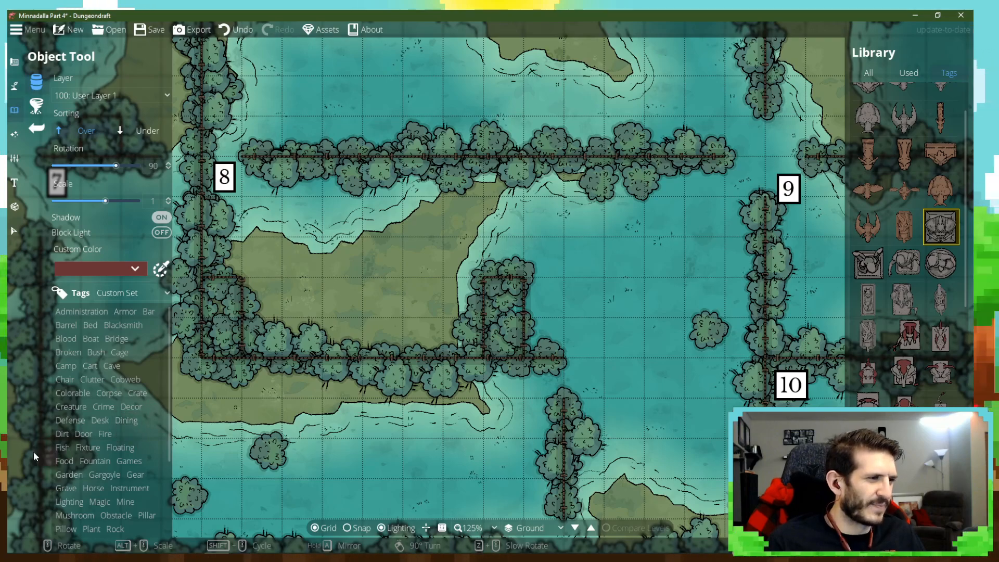
click(61, 435)
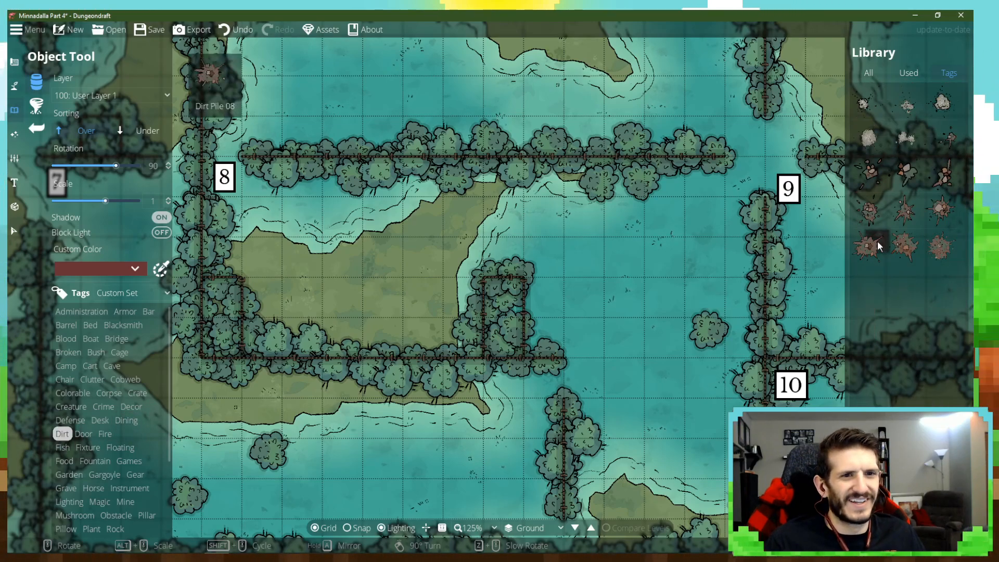
click(941, 245)
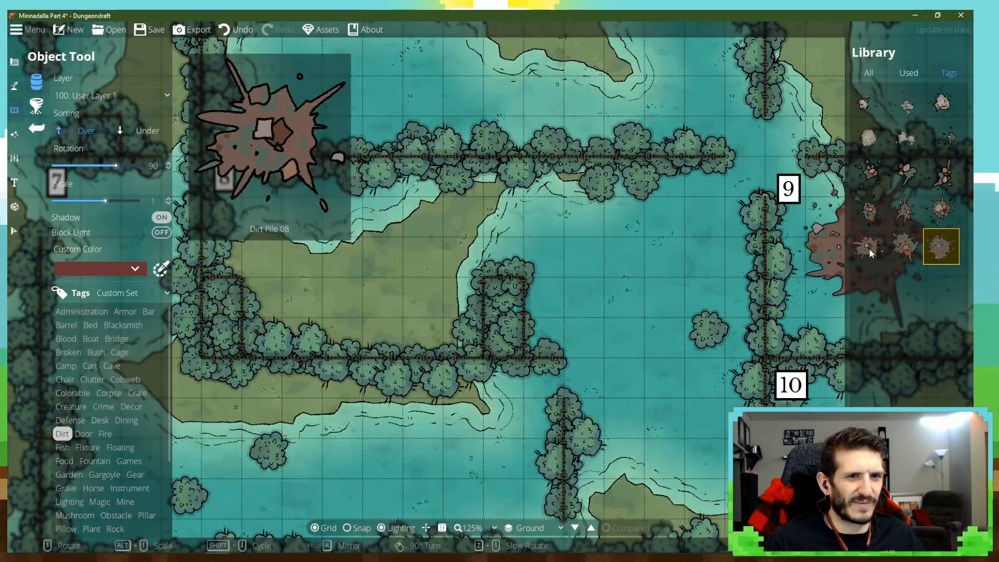
click(870, 254)
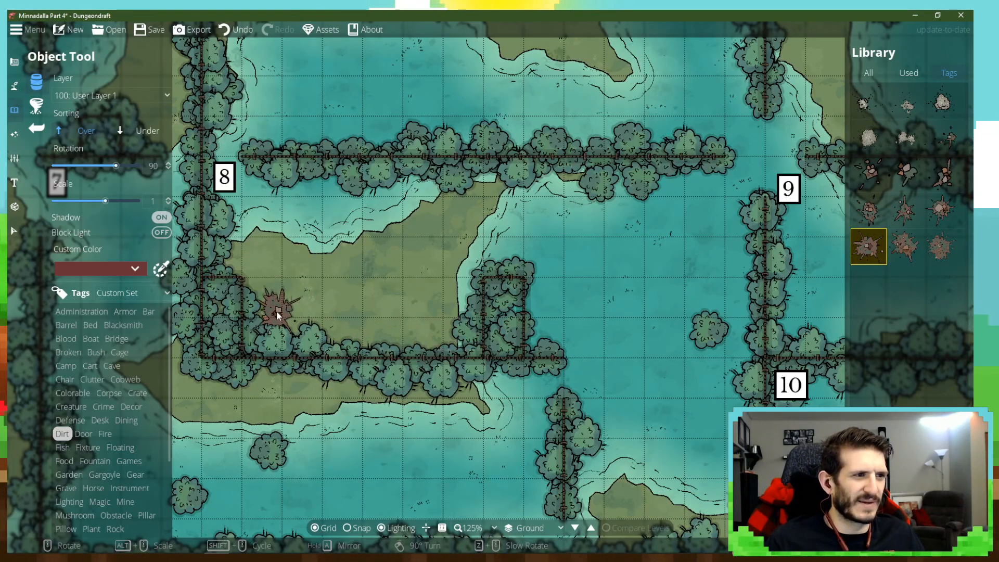
click(142, 131)
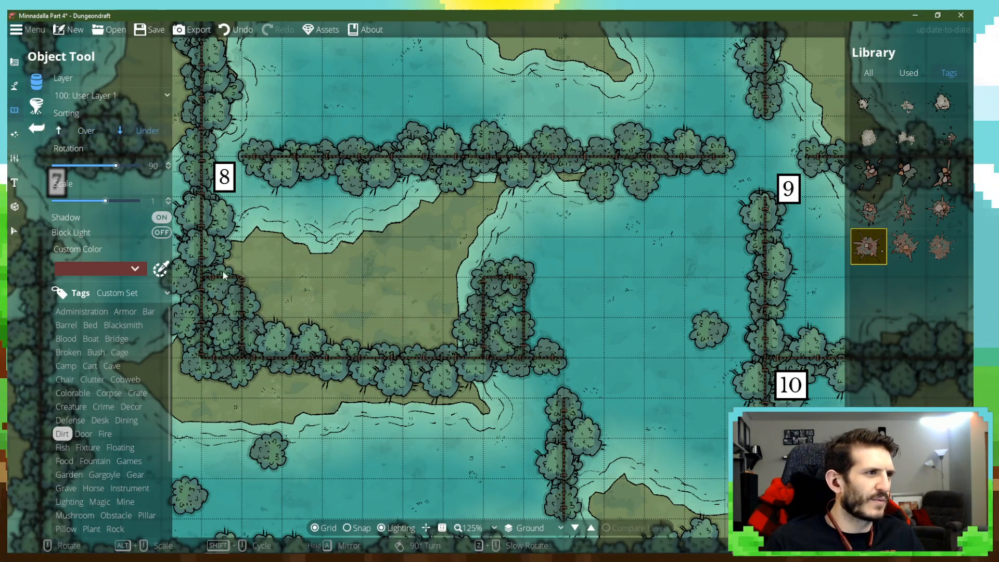
click(276, 311)
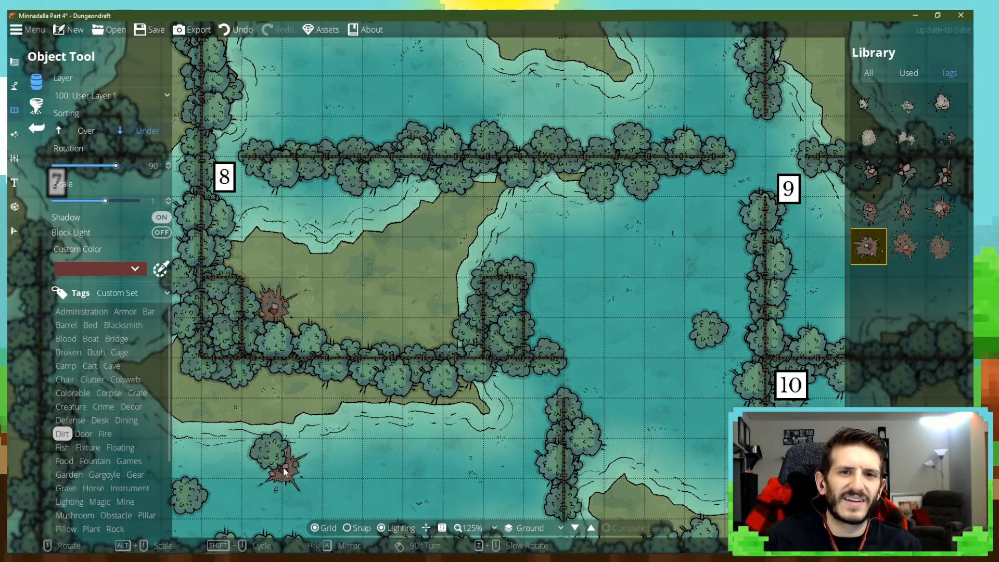
Switch to OneNote and check the Room 7 to Room 10 descriptions for remaining statues.
mouse_move(154, 557)
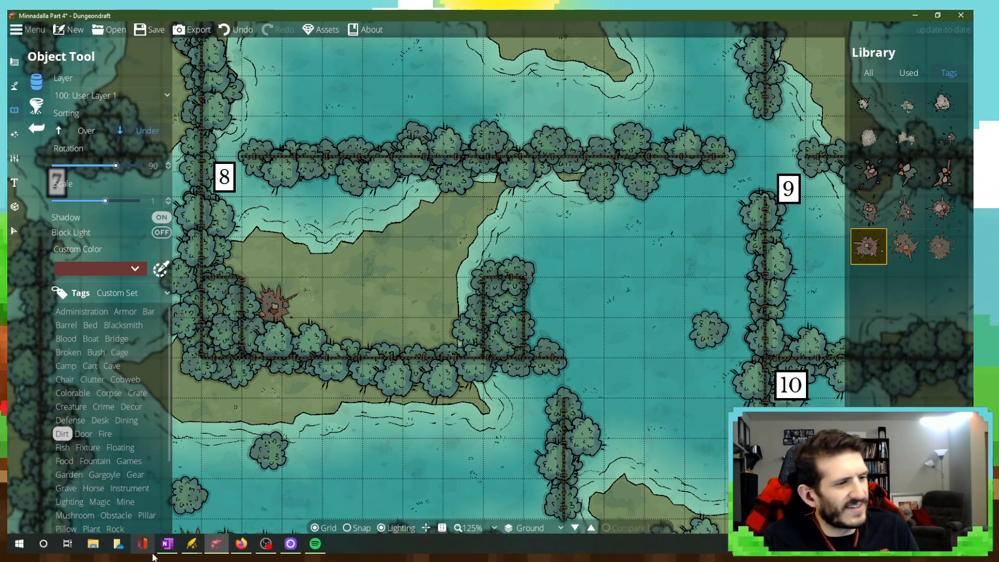
click(167, 543)
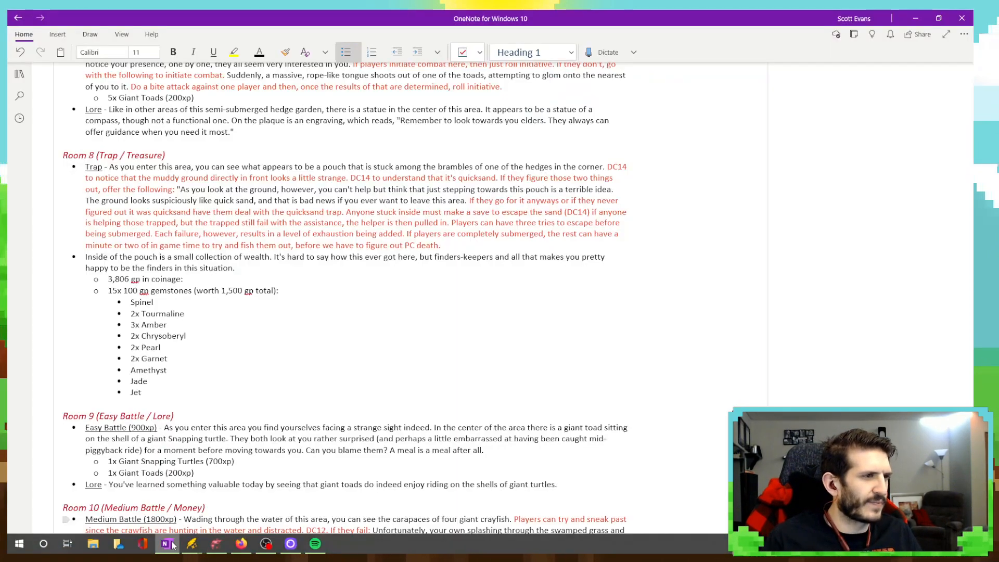
scroll(291, 312, up, 1)
scroll(294, 307, down, 1)
scroll(293, 307, down, 2)
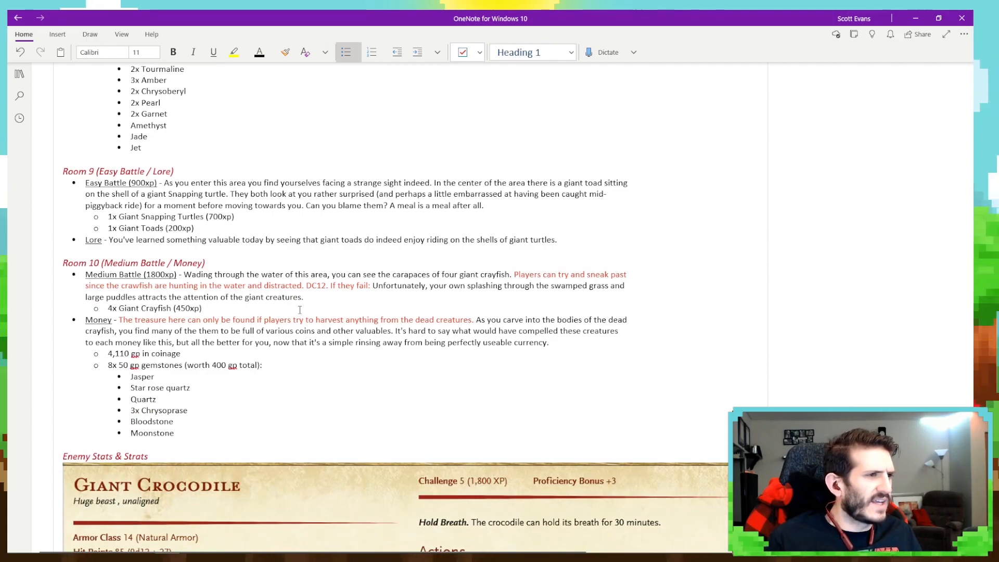
scroll(328, 334, up, 3)
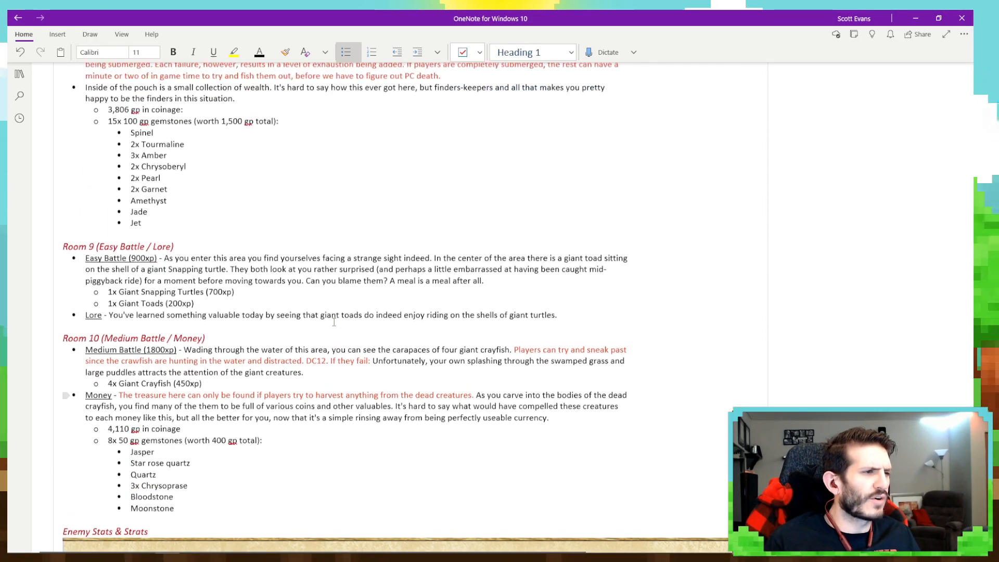
scroll(334, 322, up, 6)
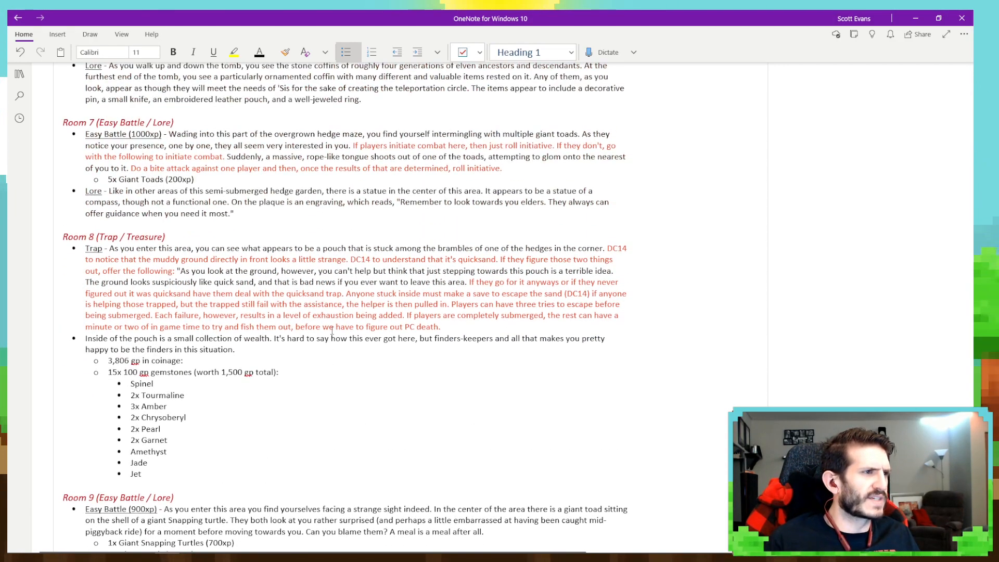
scroll(281, 354, up, 1)
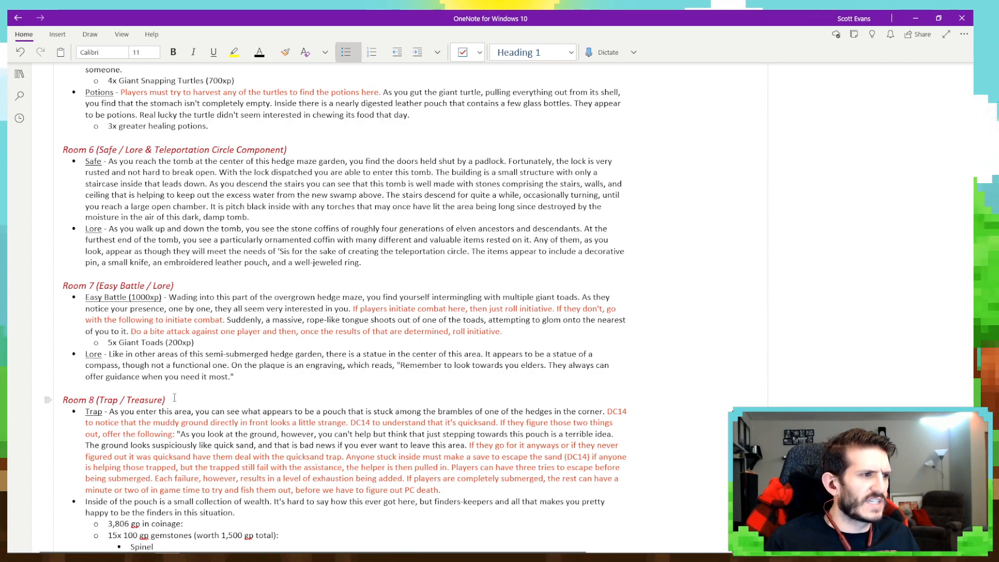
Switch to Dungeondraft and place a square, compass-like stone statue in the water of Room 7's southern corridor, below the long strip of land.
mouse_move(134, 556)
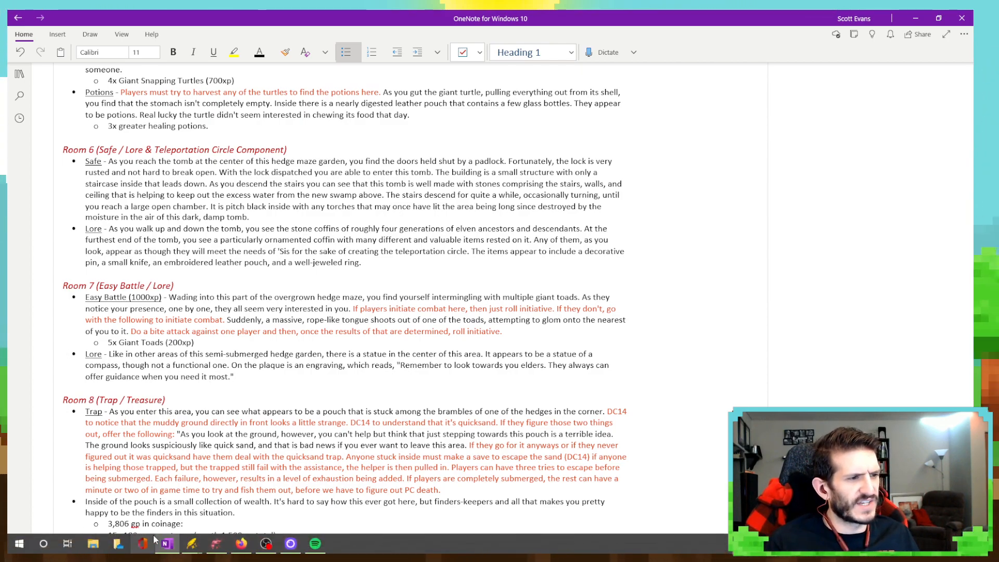
click(216, 544)
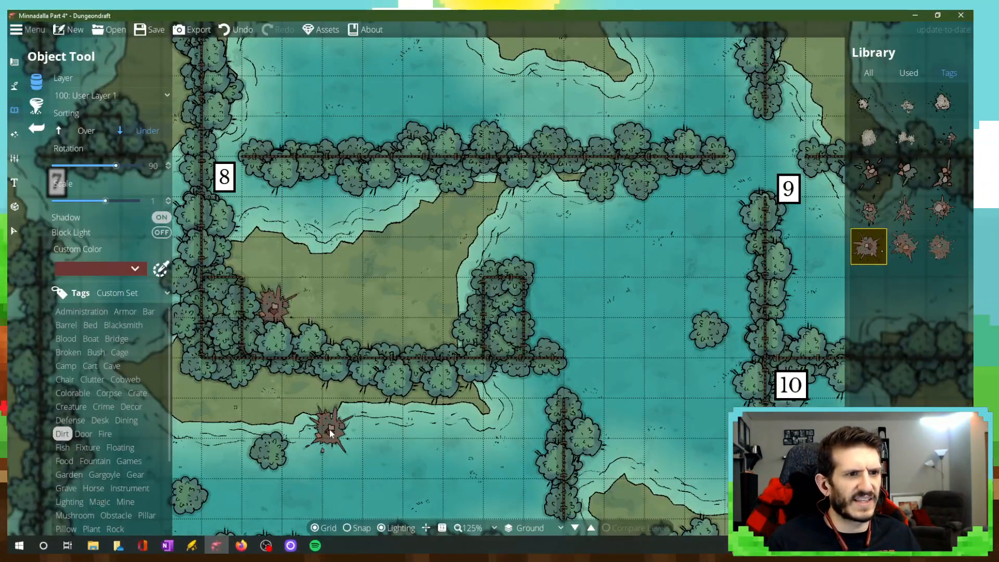
drag(308, 424, 465, 202)
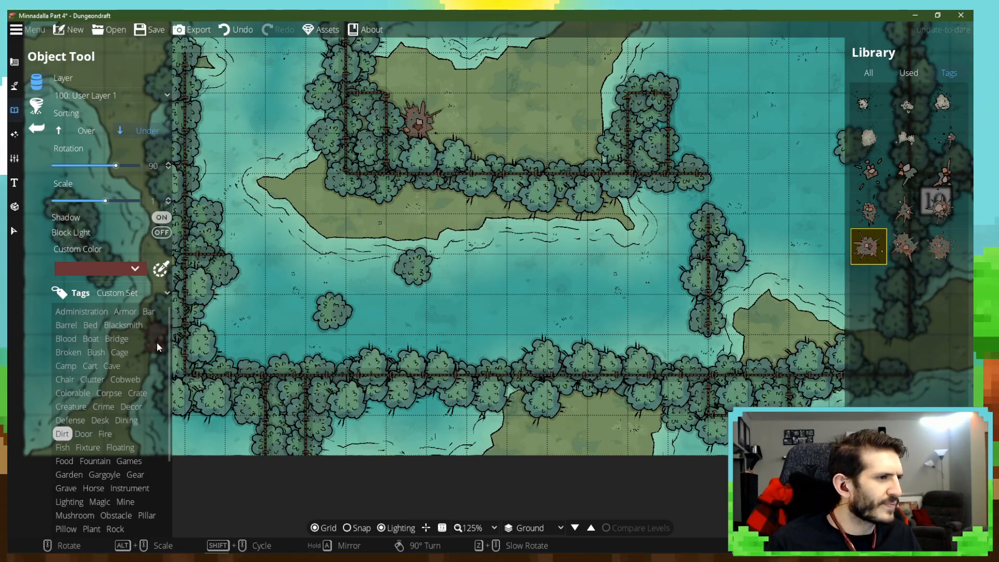
scroll(102, 508, down, 2)
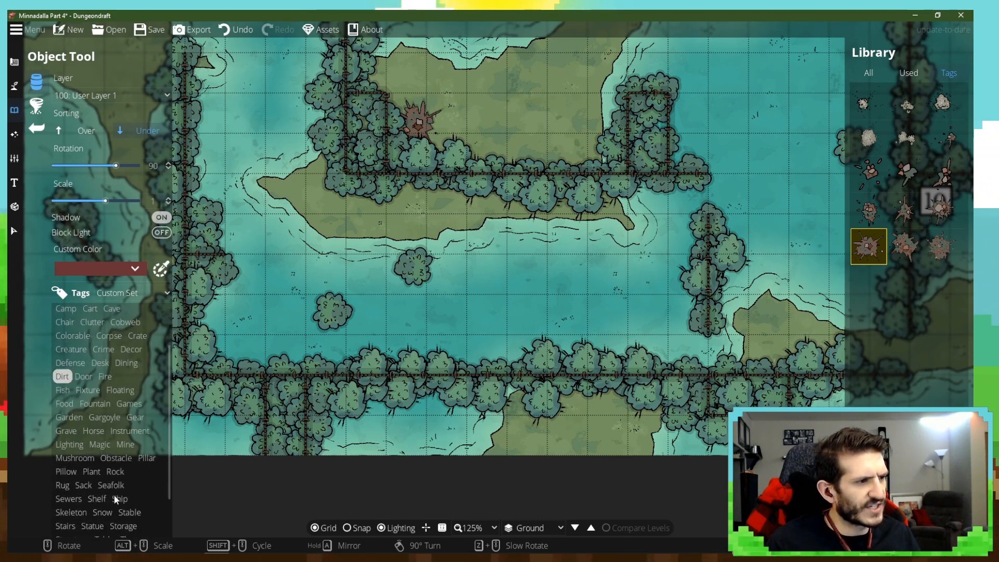
scroll(94, 499, down, 2)
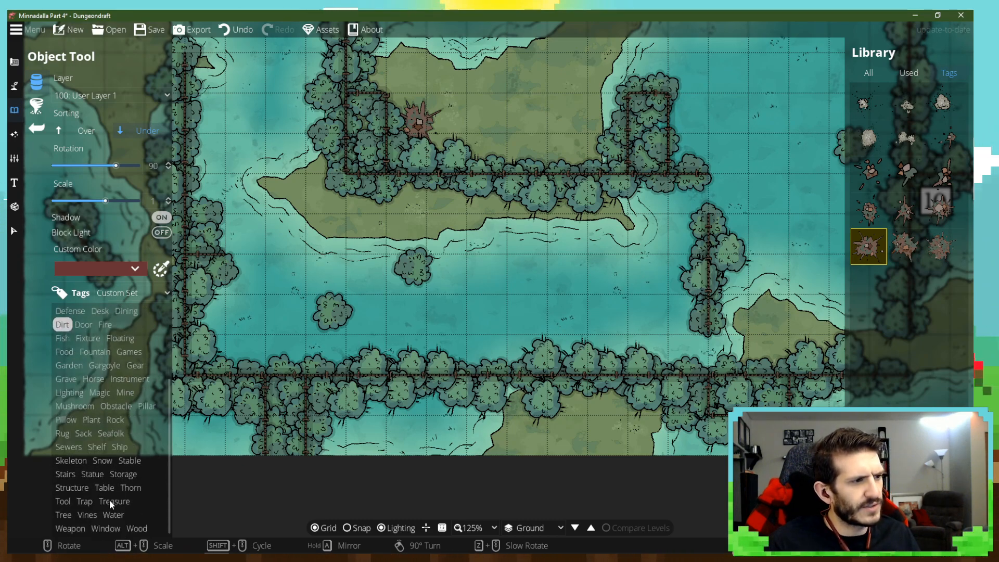
click(104, 474)
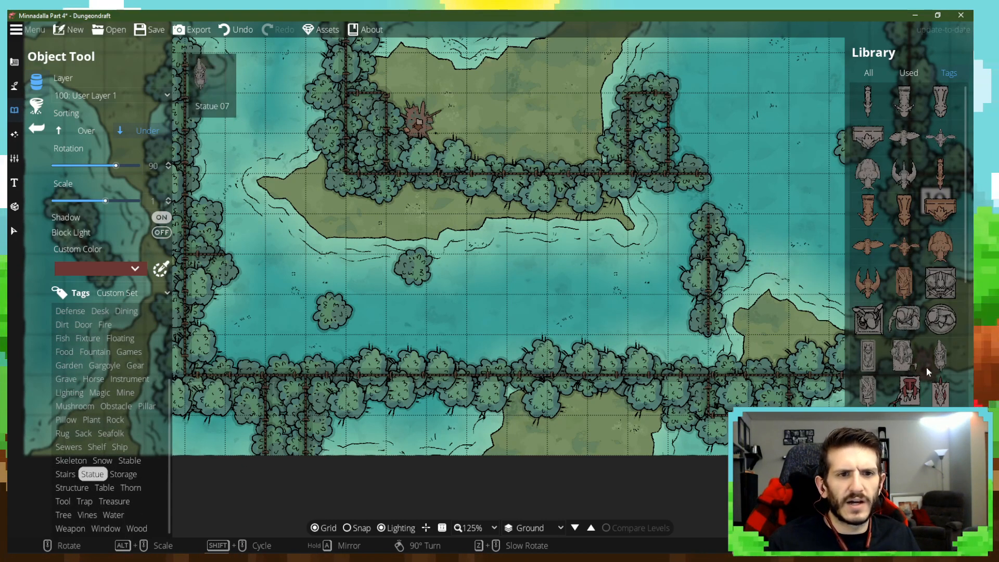
scroll(909, 394, down, 3)
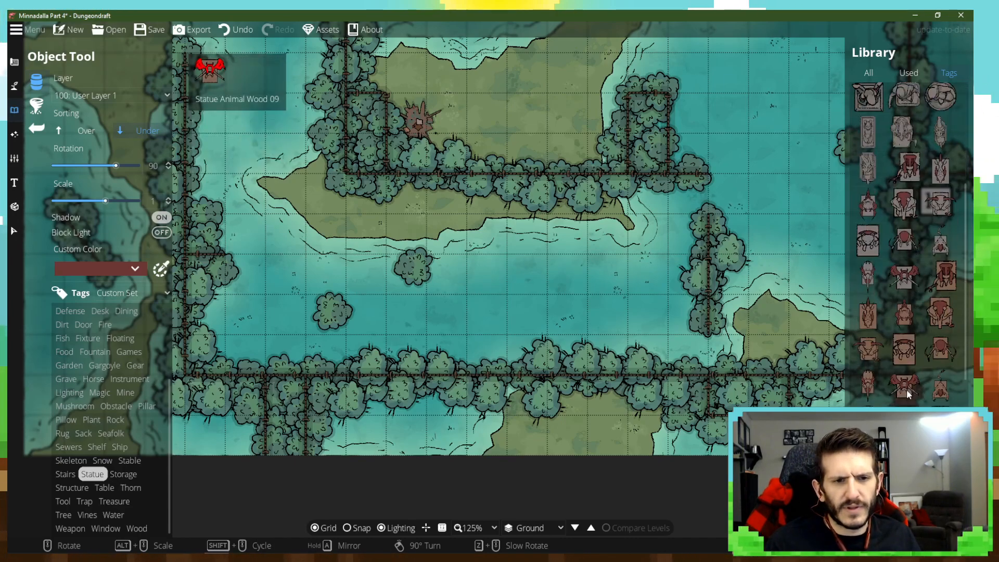
scroll(908, 394, down, 5)
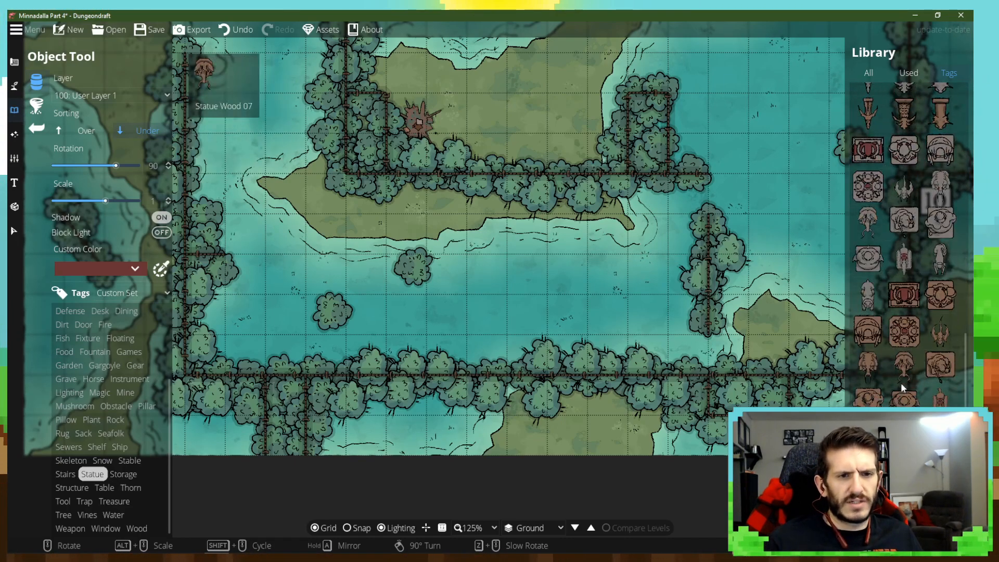
scroll(902, 377, up, 3)
click(867, 297)
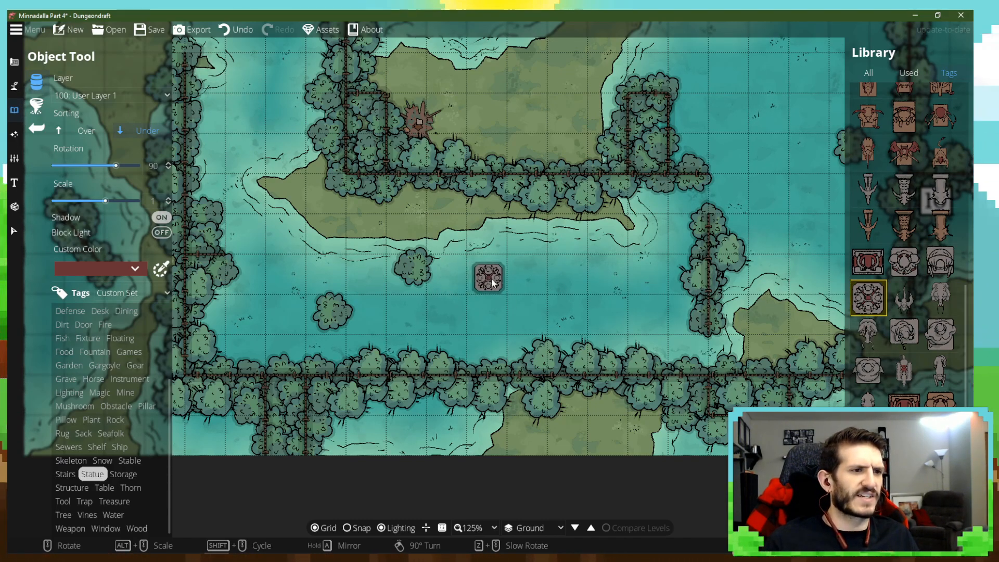
click(488, 281)
scroll(596, 304, down, 6)
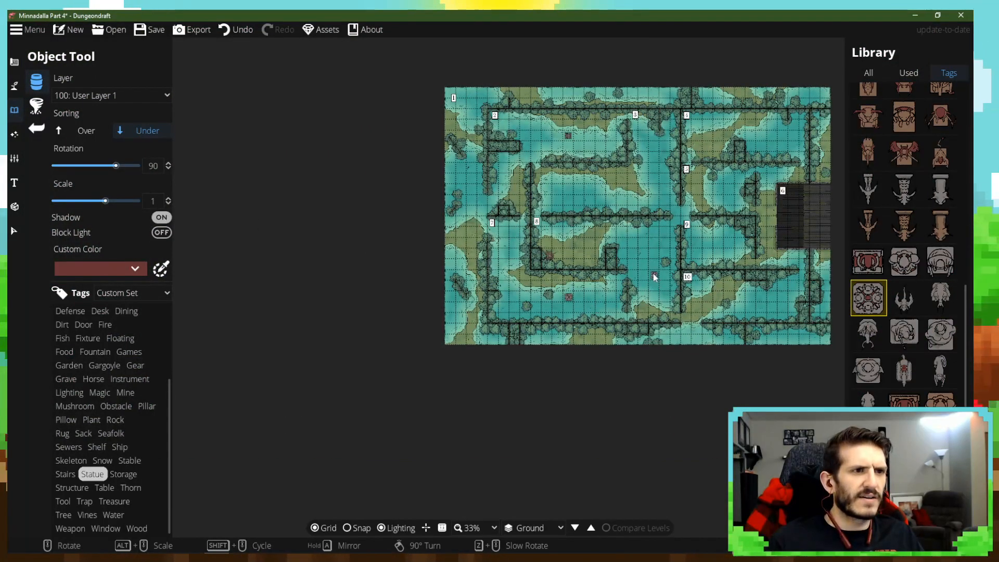
click(567, 147)
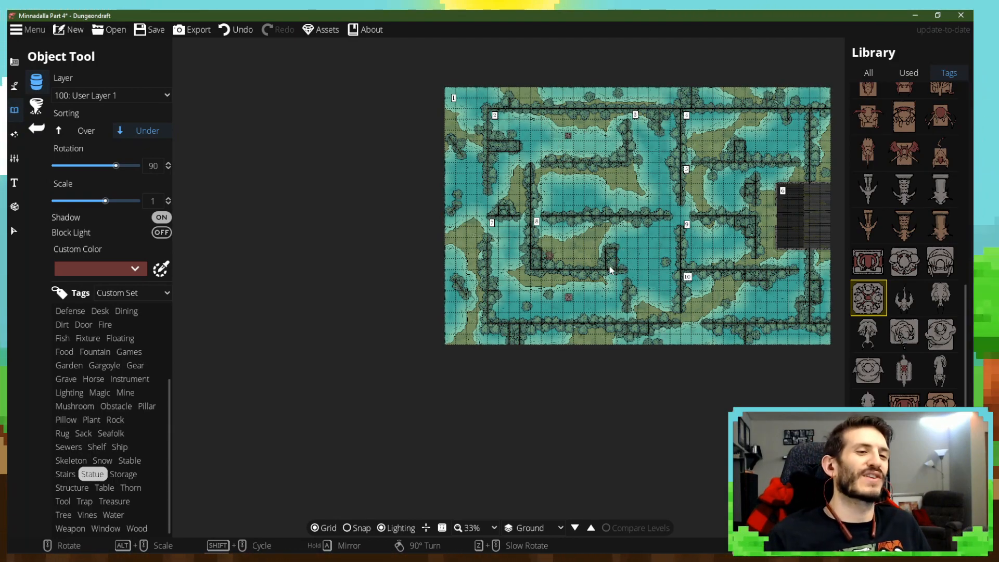
scroll(570, 247, up, 5)
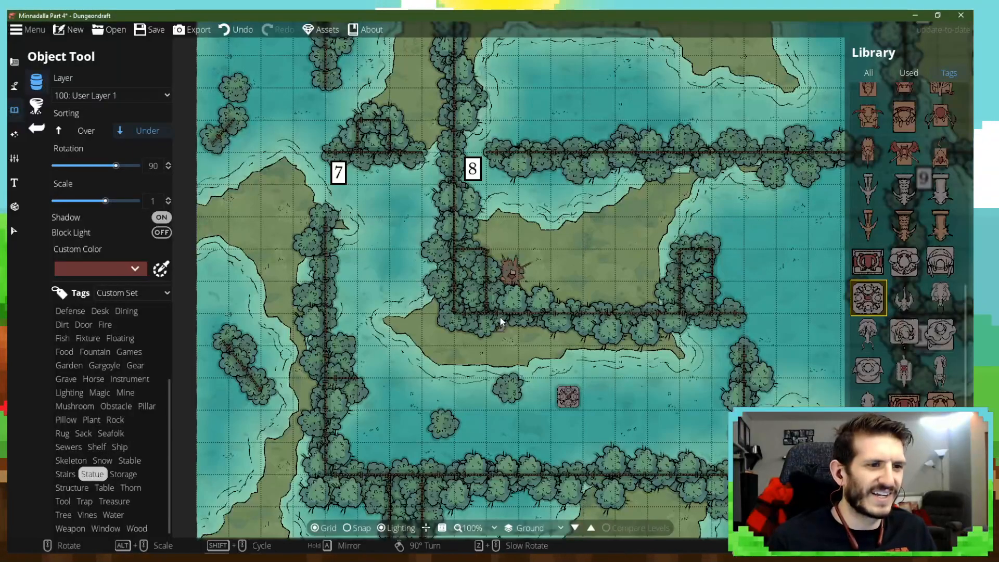
drag(594, 256, 479, 408)
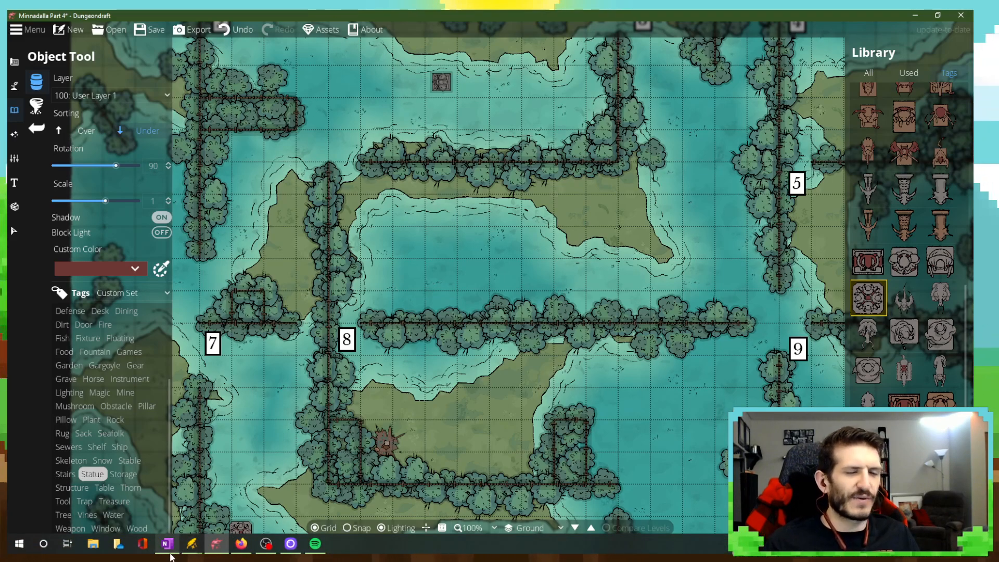
Switch to OneNote and review the room notes from Room 8 back up to Room 1 for statue descriptions.
mouse_move(166, 557)
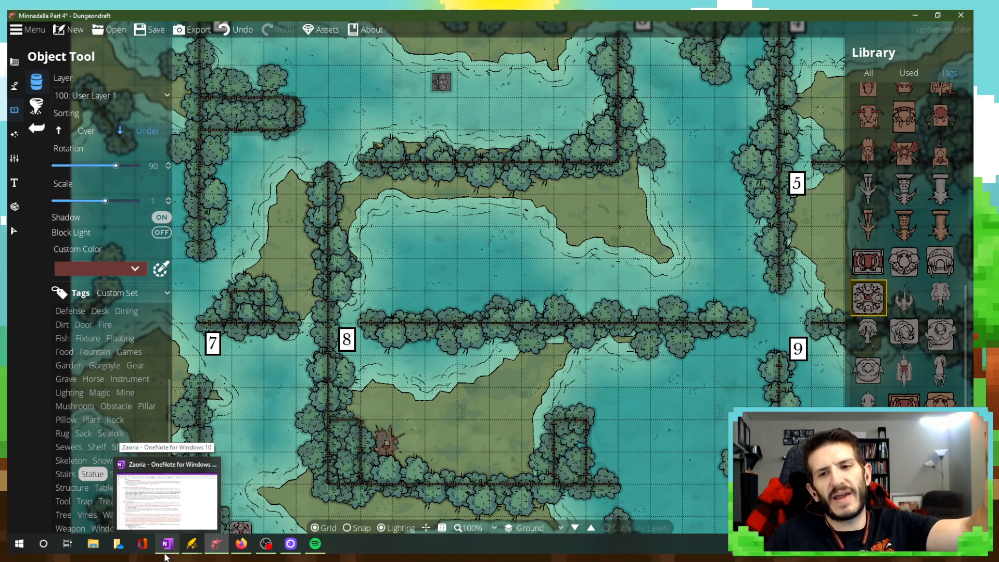
click(166, 557)
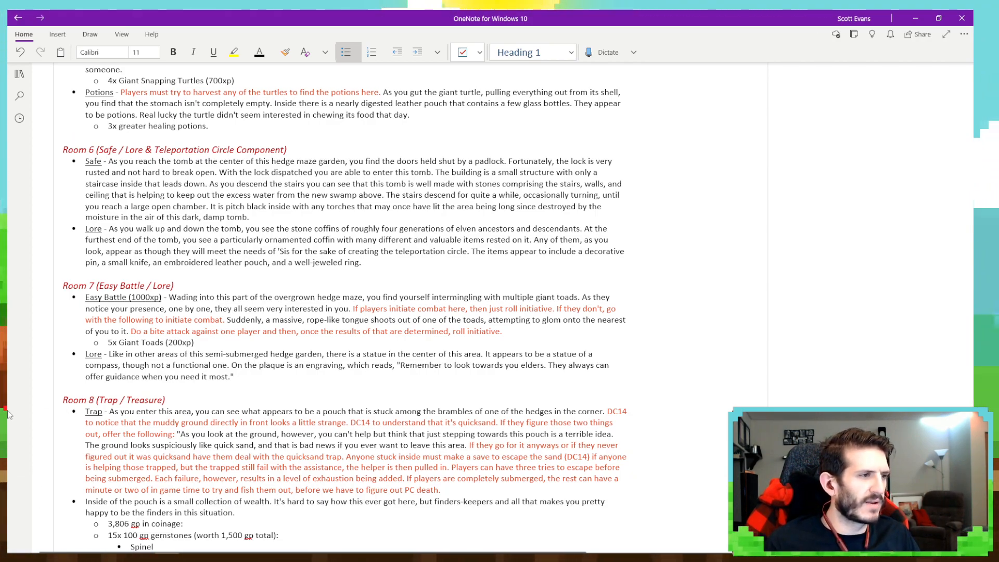
scroll(237, 441, down, 3)
scroll(280, 387, up, 5)
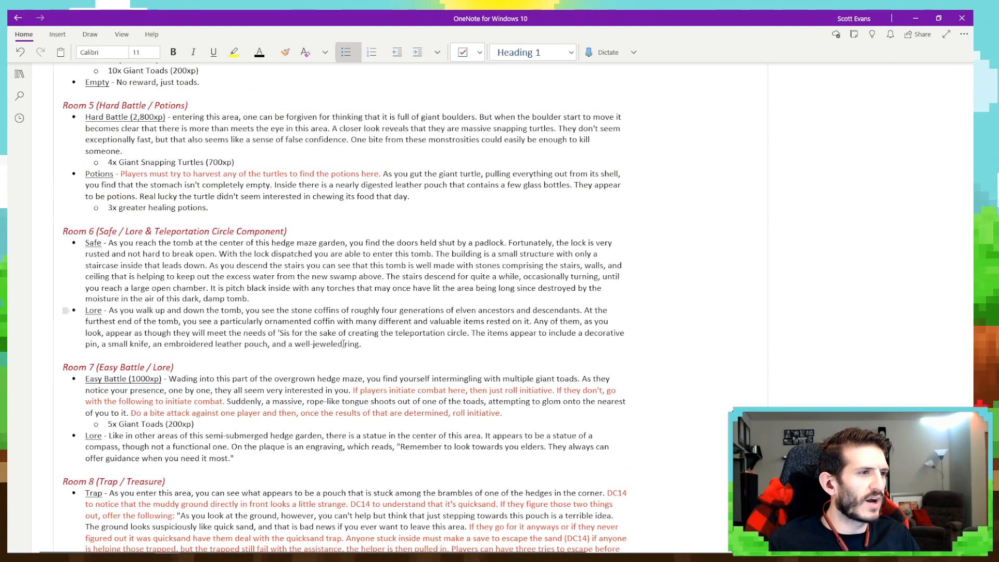
scroll(479, 333, up, 2)
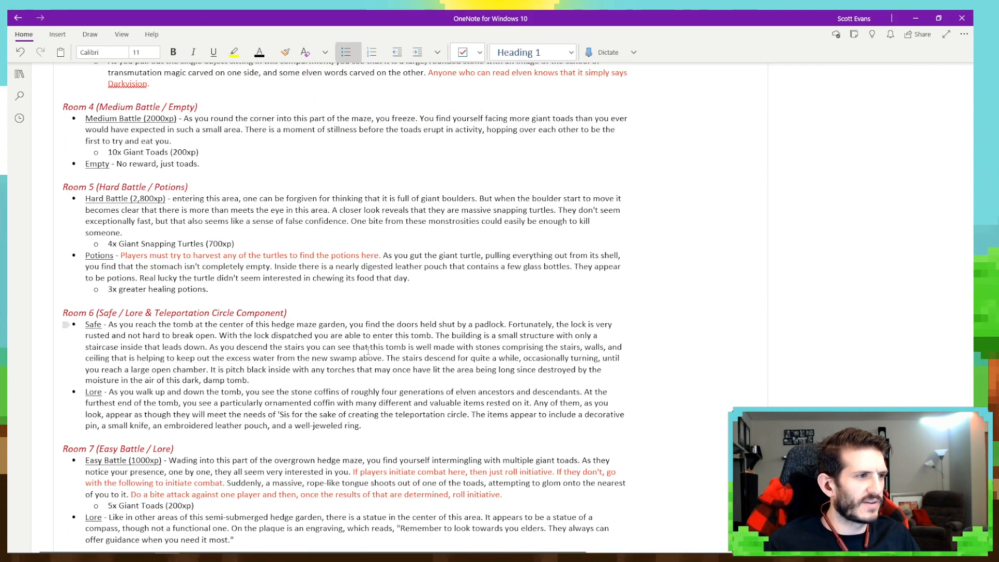
scroll(368, 348, up, 2)
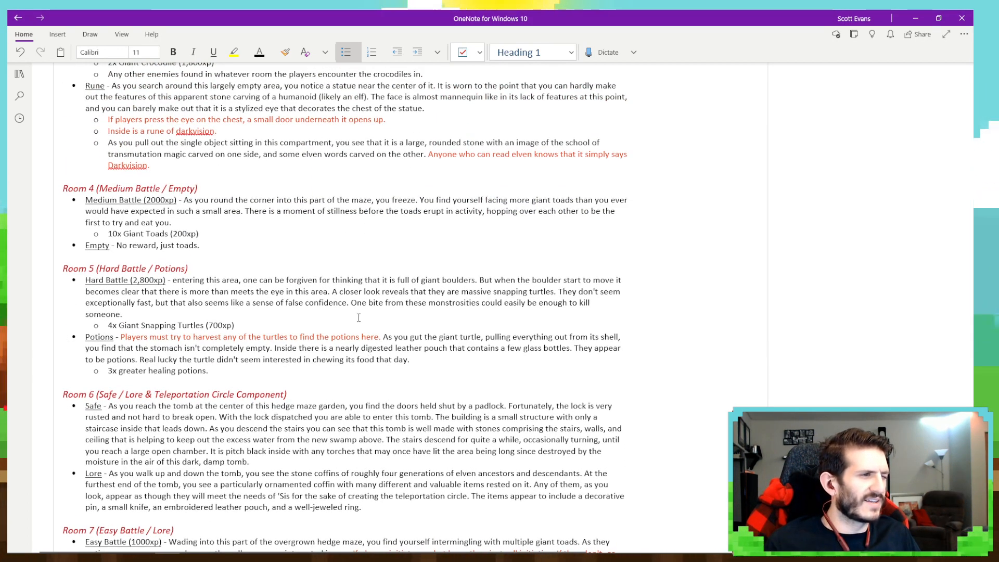
scroll(354, 301, up, 2)
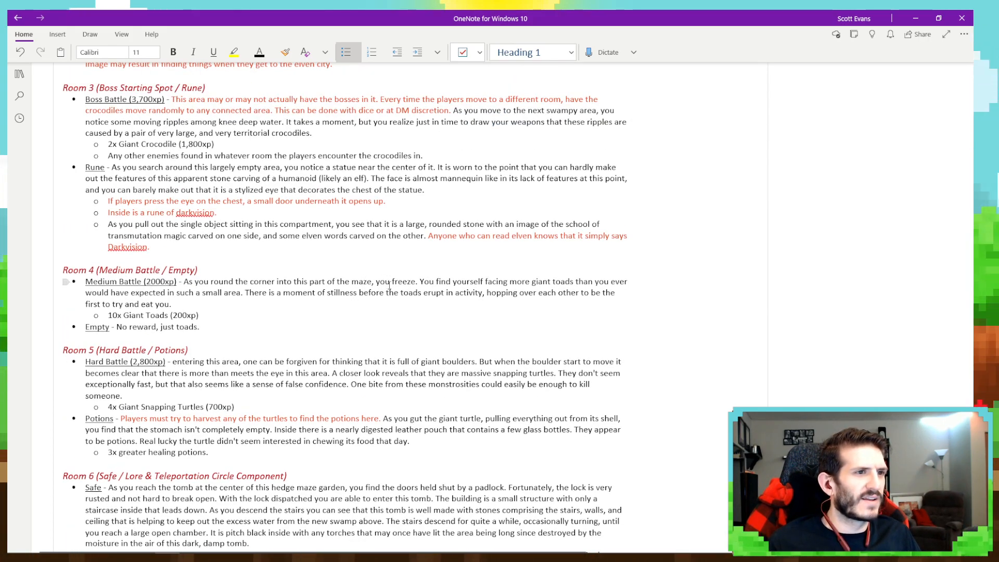
scroll(384, 258, up, 2)
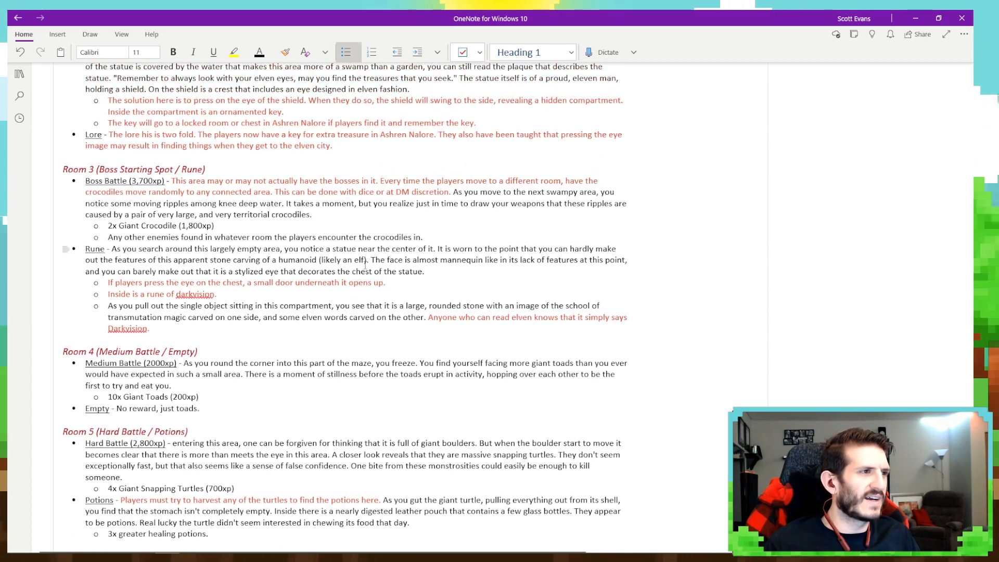
scroll(365, 265, up, 4)
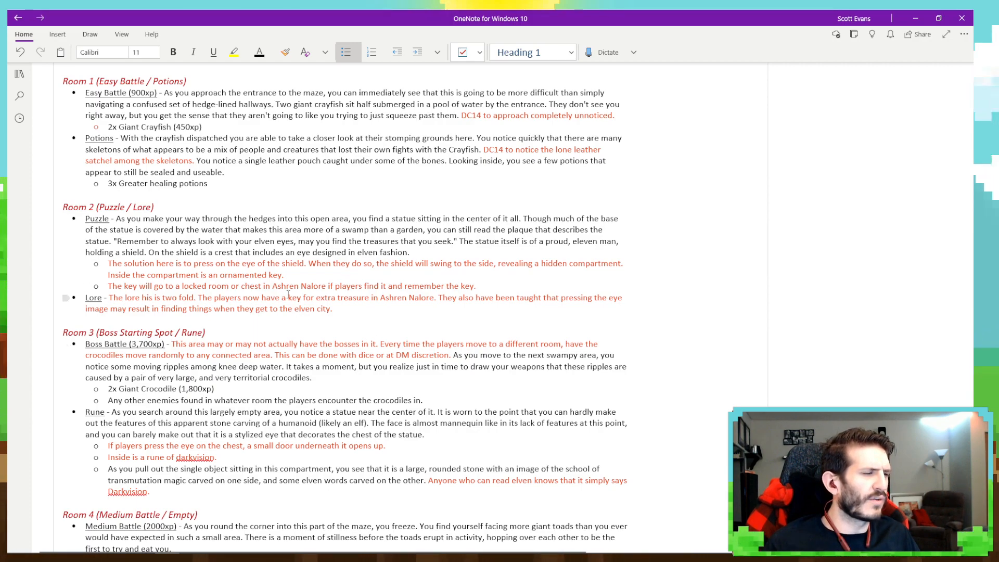
scroll(241, 314, down, 2)
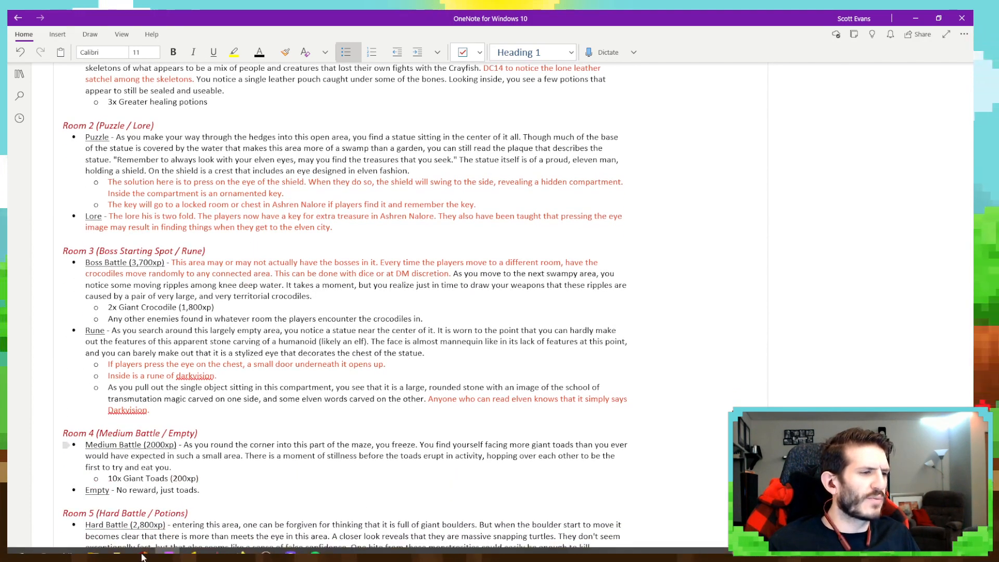
Switch to Dungeondraft and place a carved stone statue, rotated to 90 degrees, near the eastern tip of Room 3's land.
mouse_move(148, 557)
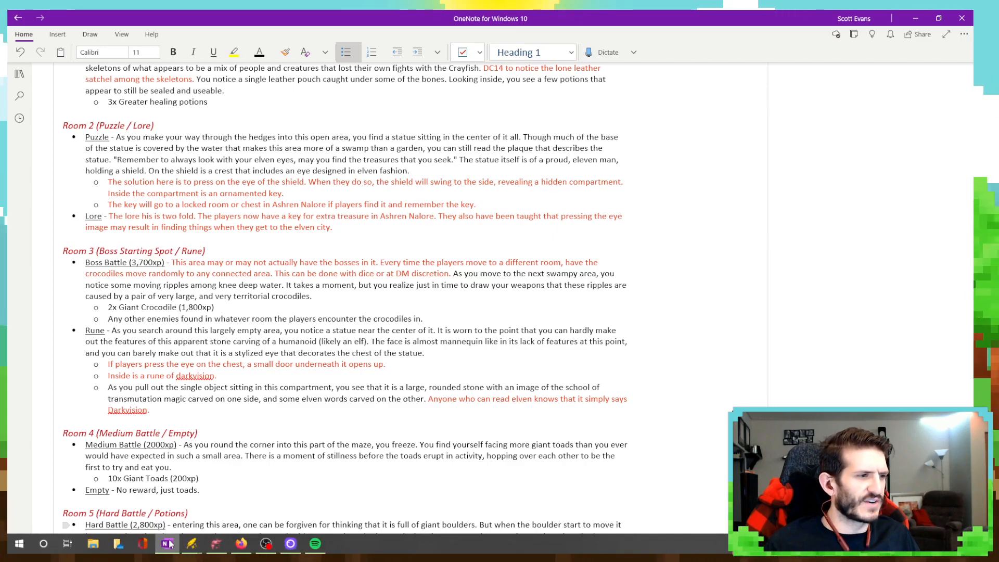
click(207, 555)
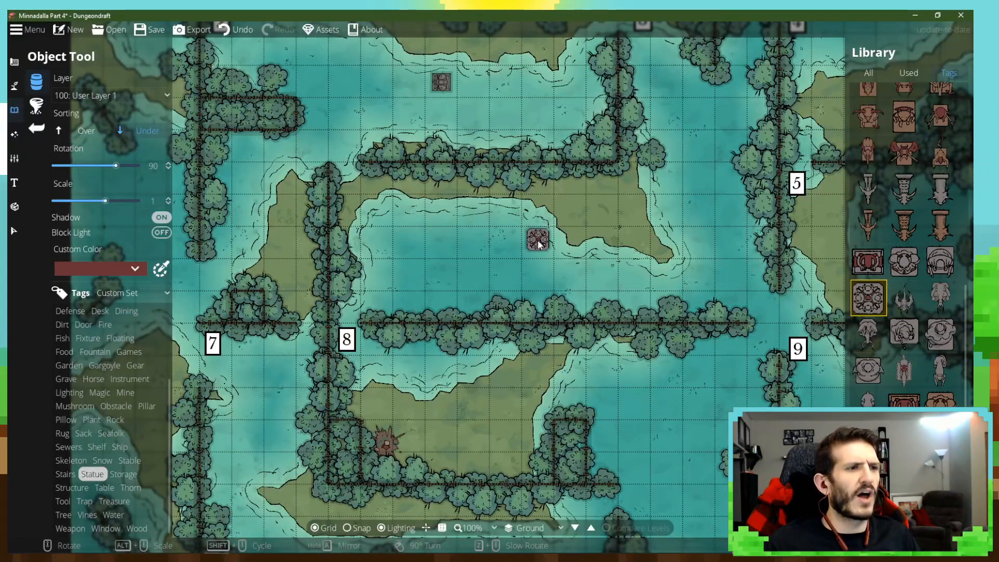
scroll(518, 262, down, 2)
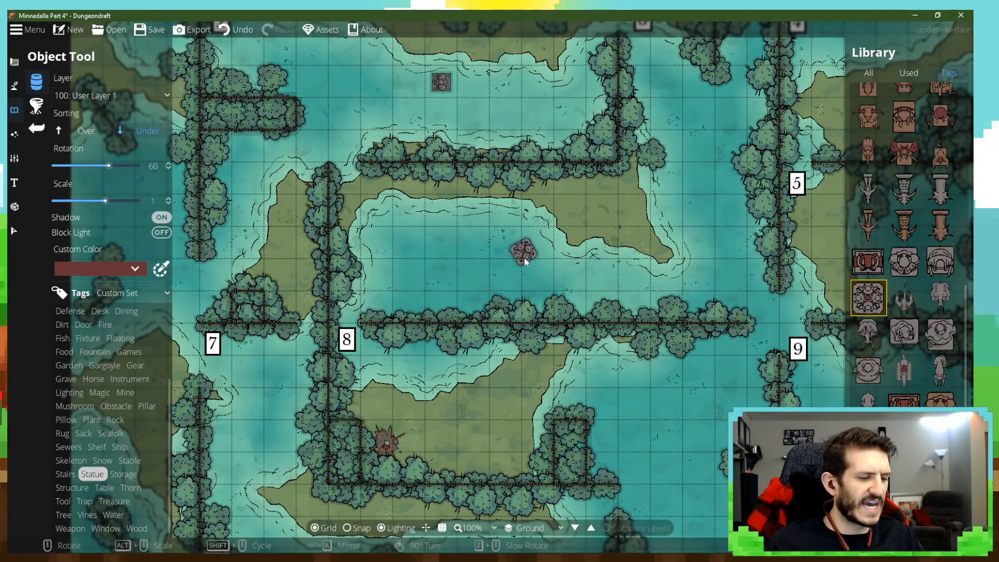
scroll(532, 256, down, 2)
drag(532, 256, 471, 281)
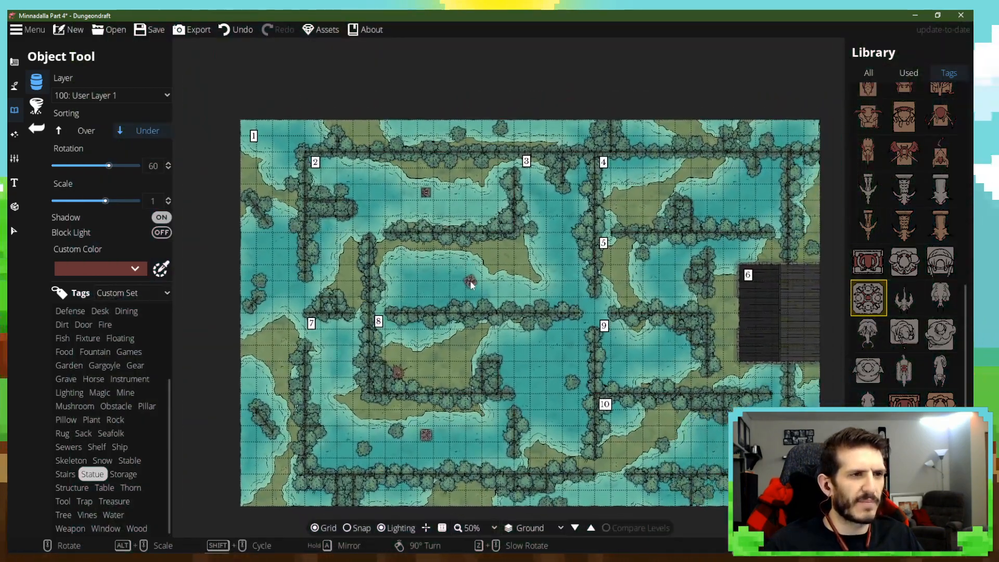
scroll(471, 282, up, 2)
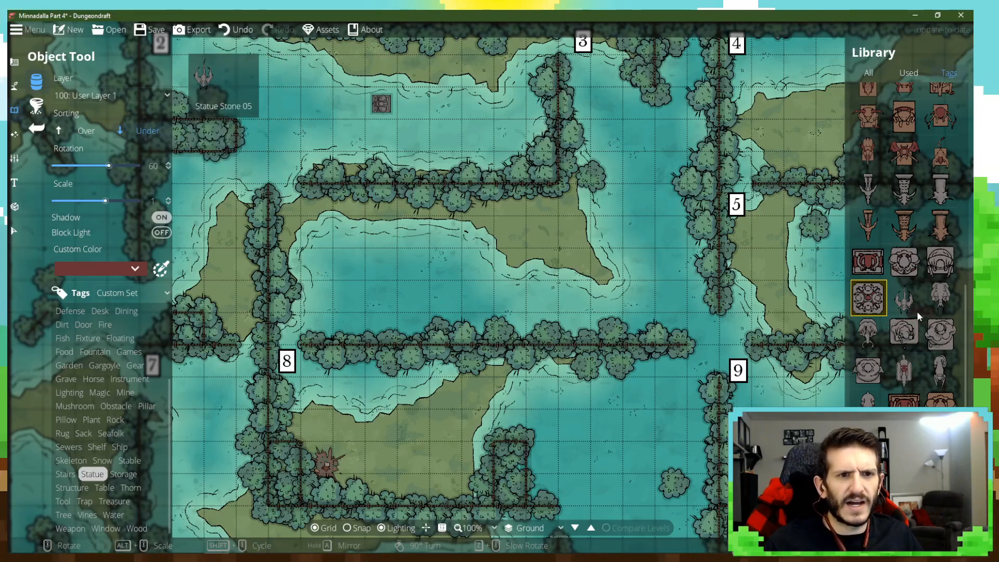
scroll(910, 307, up, 5)
scroll(876, 338, up, 3)
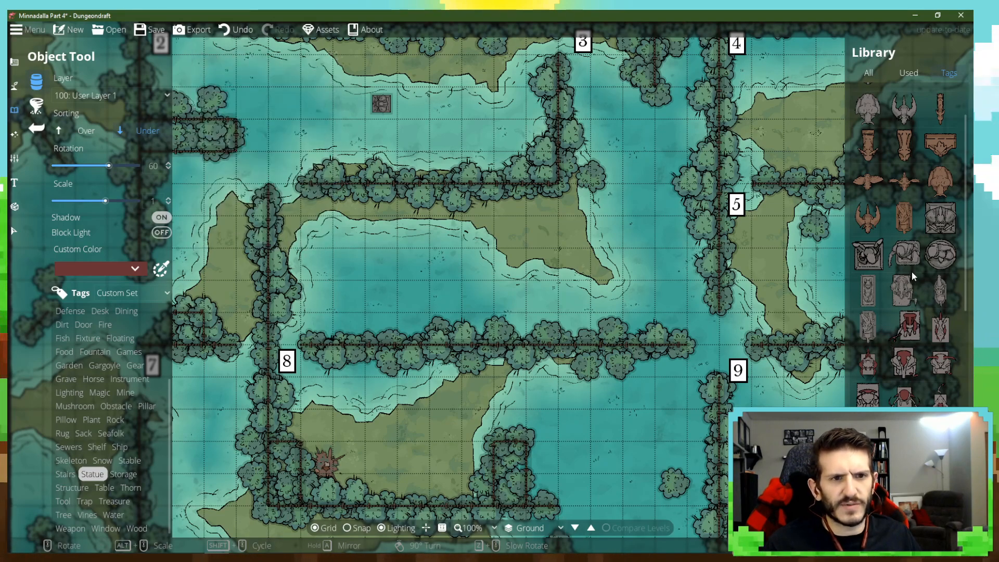
click(905, 255)
scroll(564, 276, up, 2)
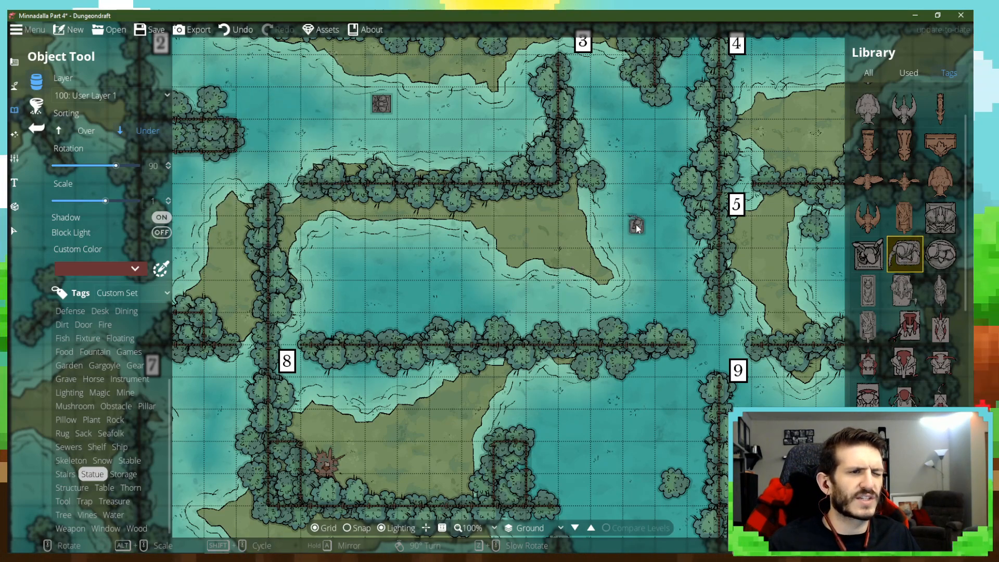
click(574, 265)
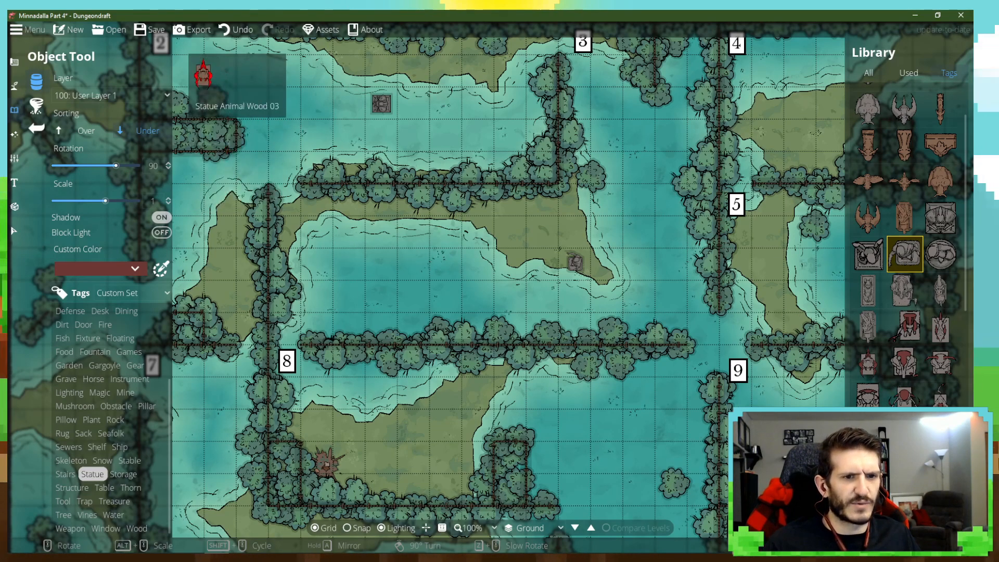
Place a different stone statue, rotated to 90 degrees, in the open water between Room 8's land and the Room 9 hedge.
scroll(880, 284, up, 1)
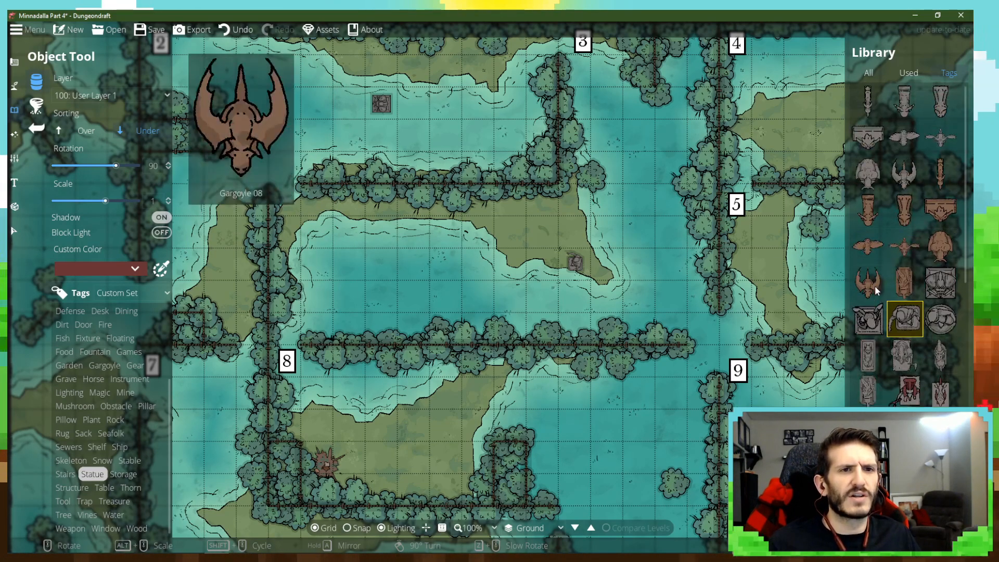
click(869, 319)
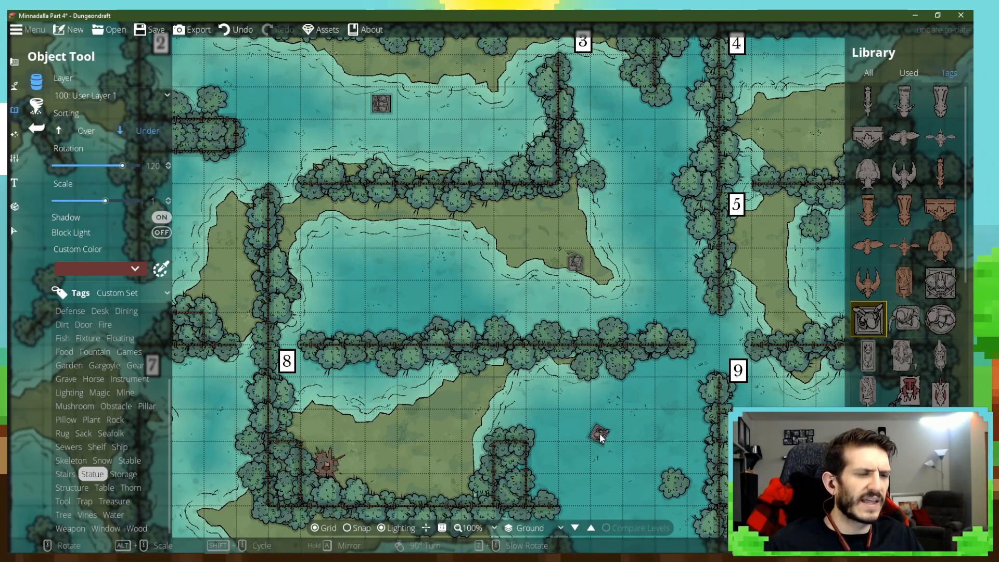
scroll(598, 435, down, 2)
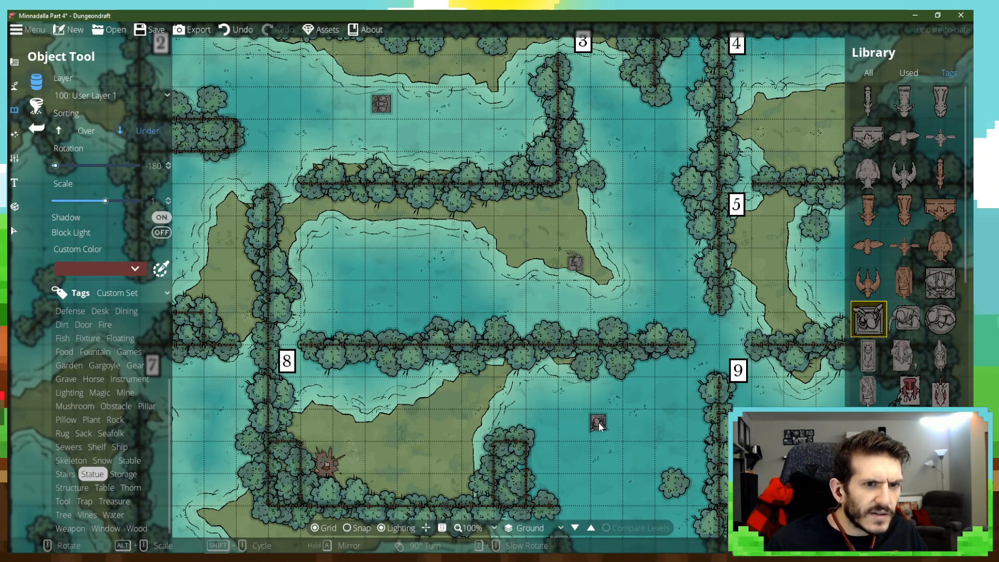
scroll(593, 429, up, 5)
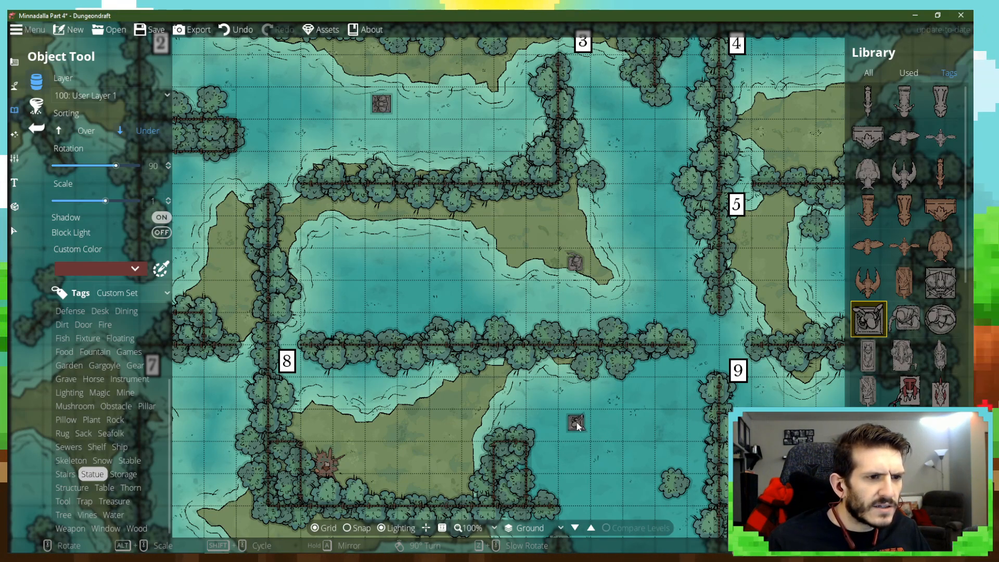
click(577, 425)
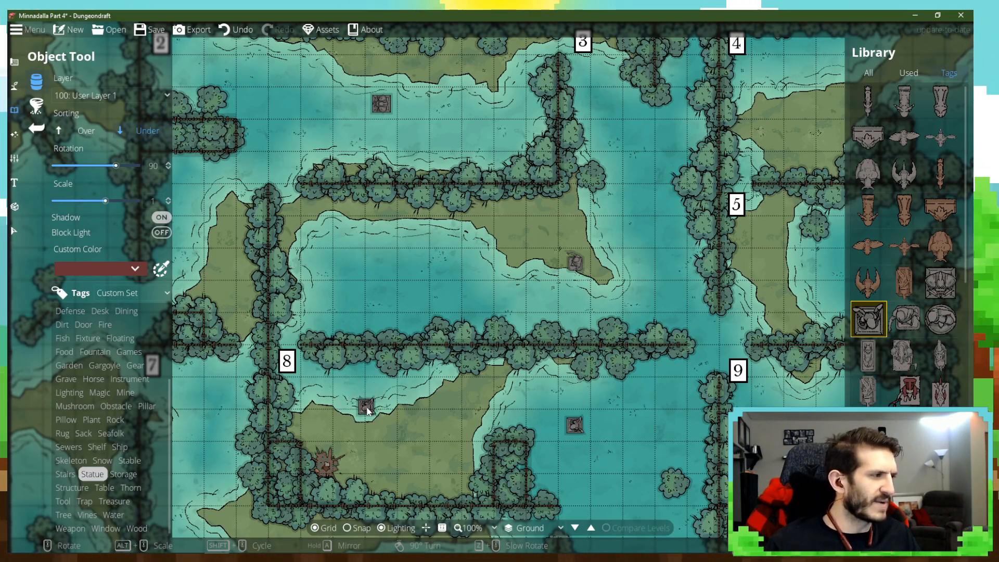
Save the hedge maze map with its new statues, and switch to the room notes in OneNote.
scroll(398, 404, down, 4)
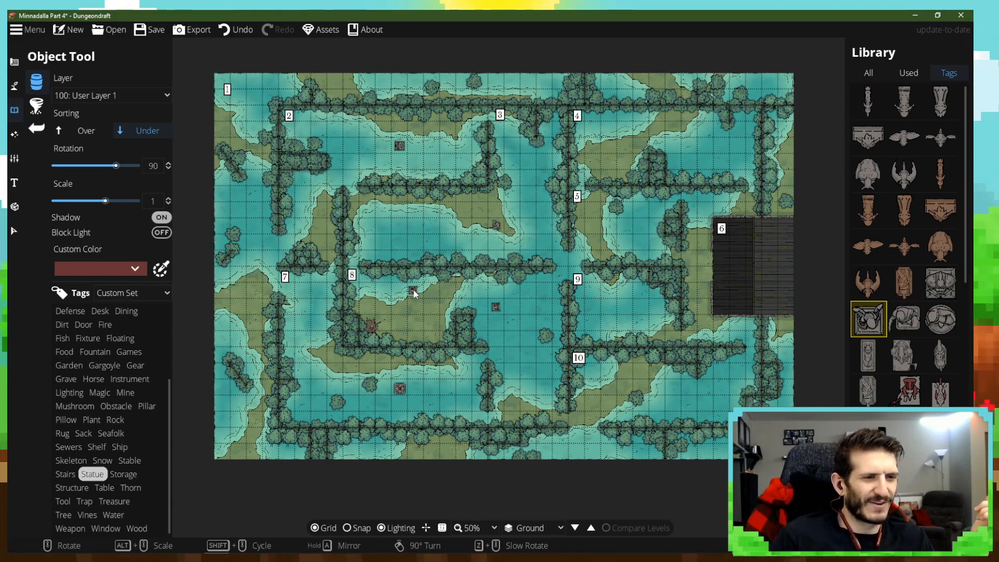
click(150, 30)
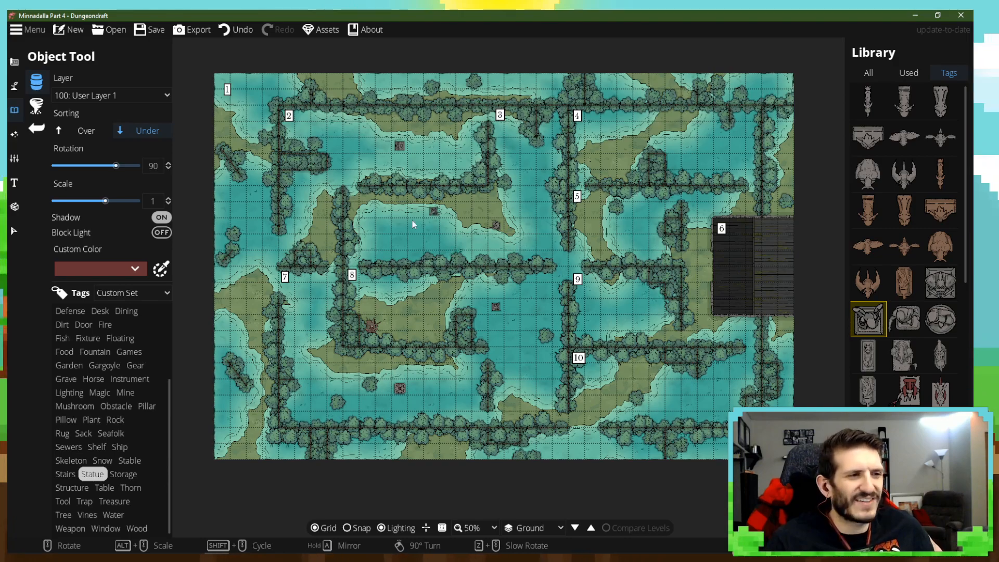
click(176, 544)
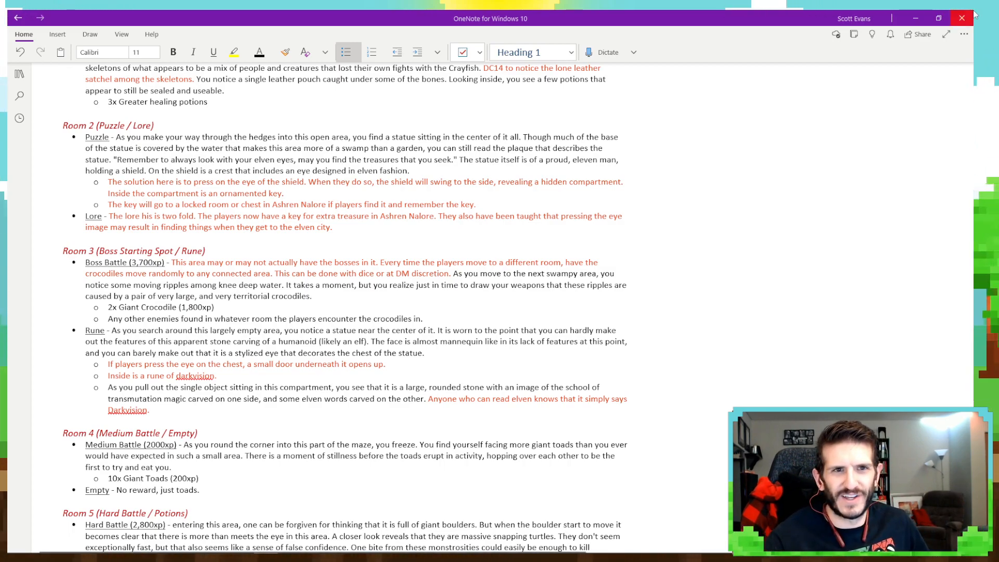
mouse_move(42, 551)
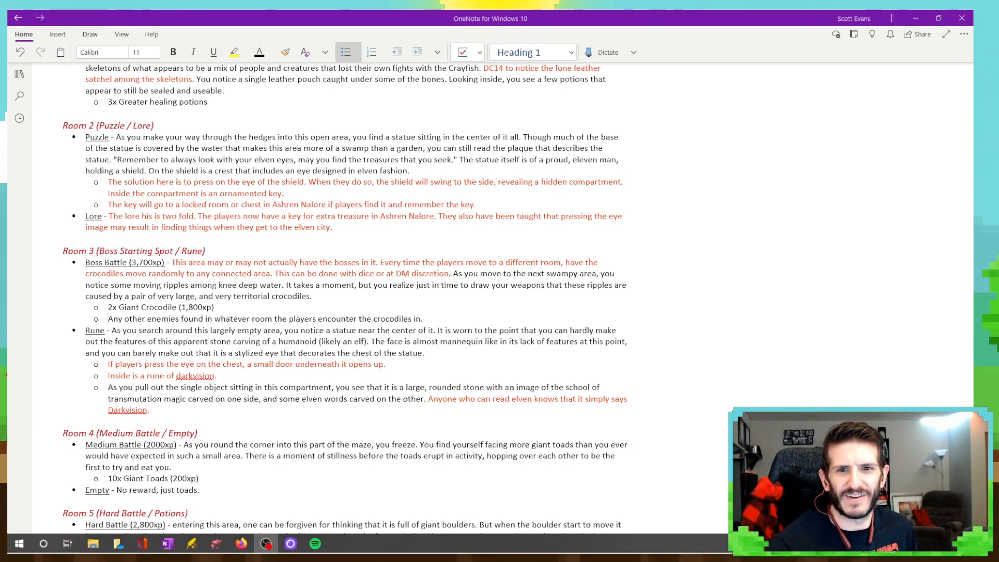
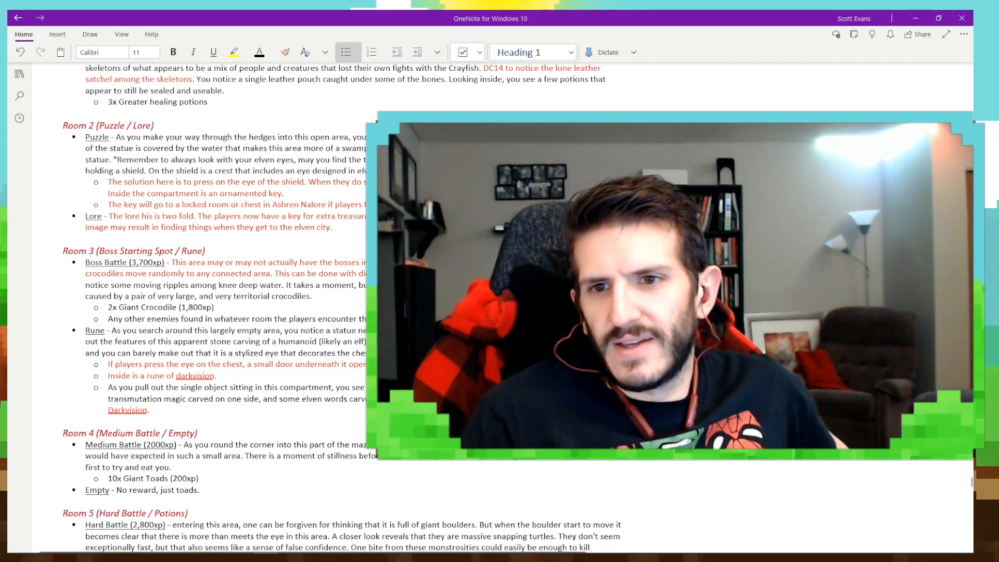
mouse_move(536, 557)
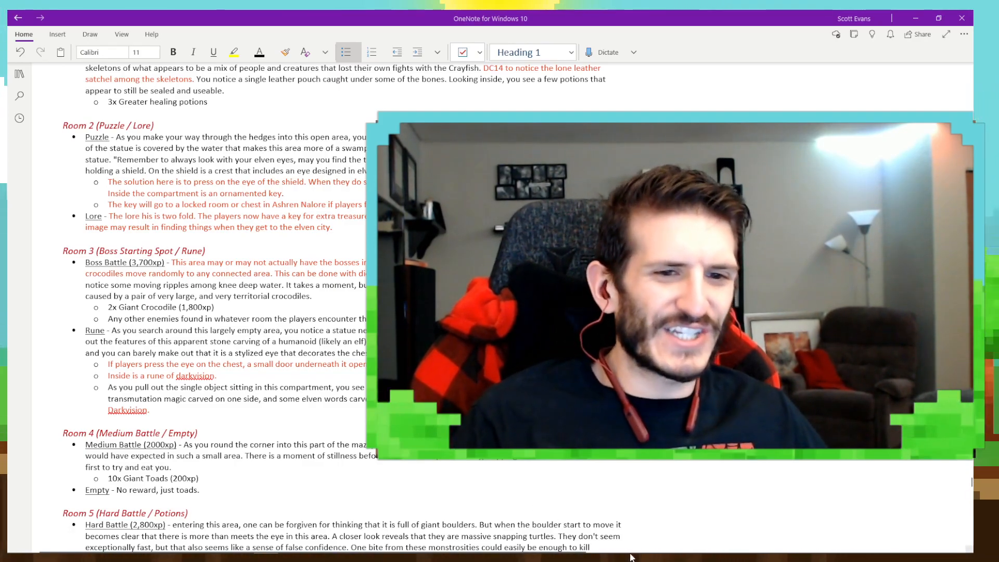
mouse_move(631, 544)
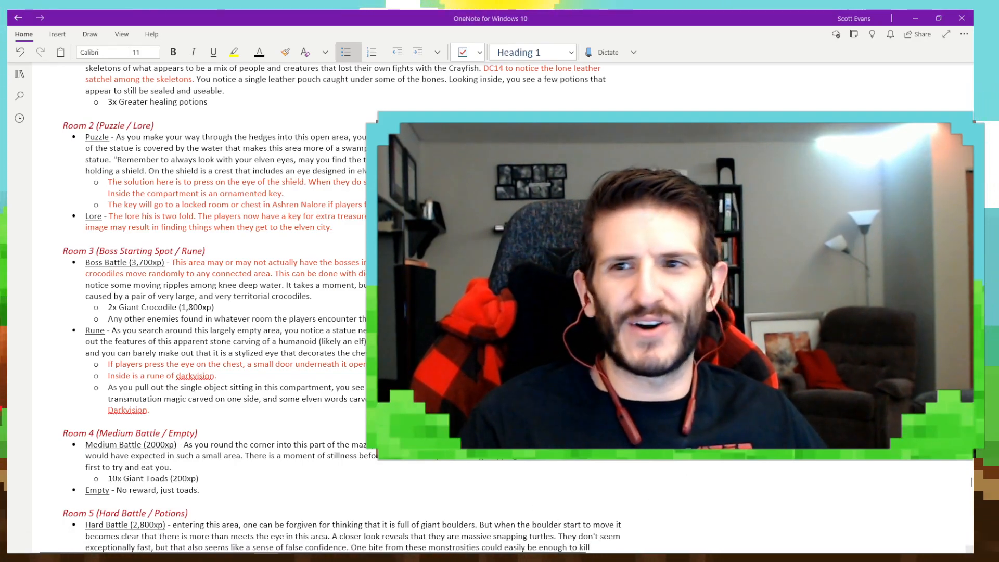